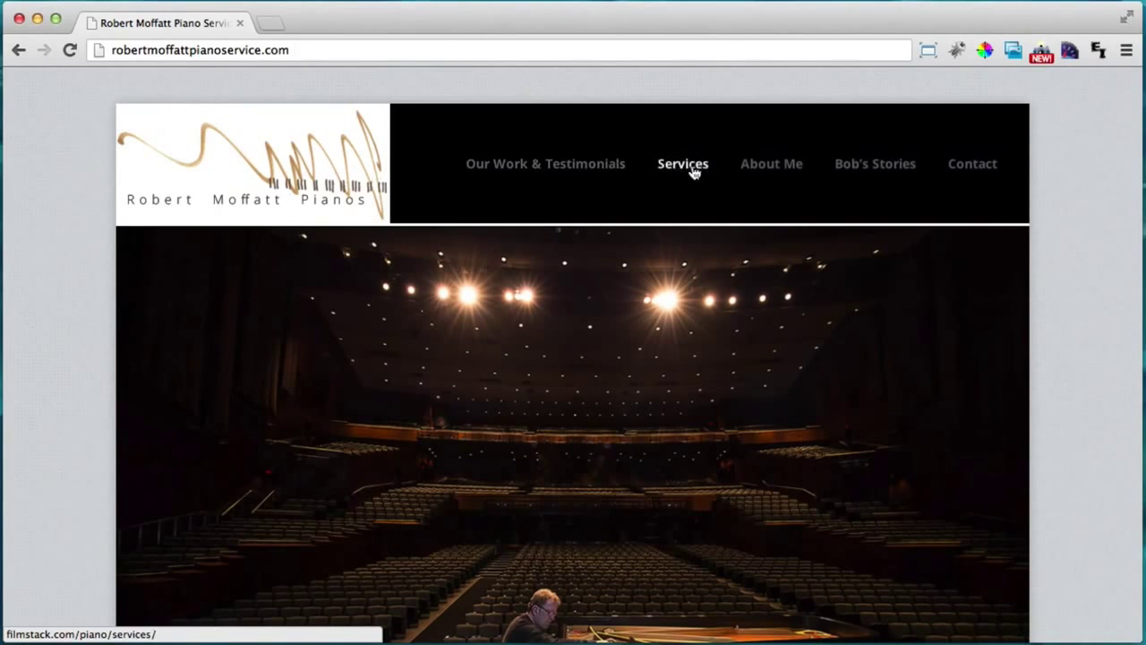
# Step: Scroll down the home page to the Recent Work grid
pyautogui.scroll(-3, 1118, 312)
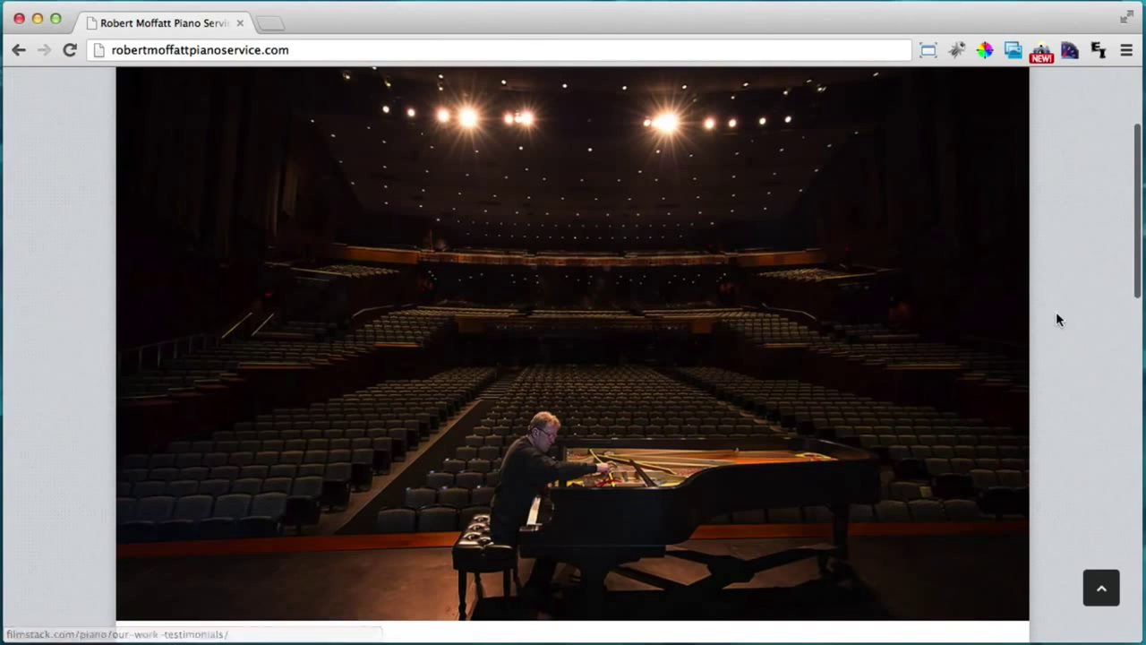
pyautogui.scroll(-5, 1055, 314)
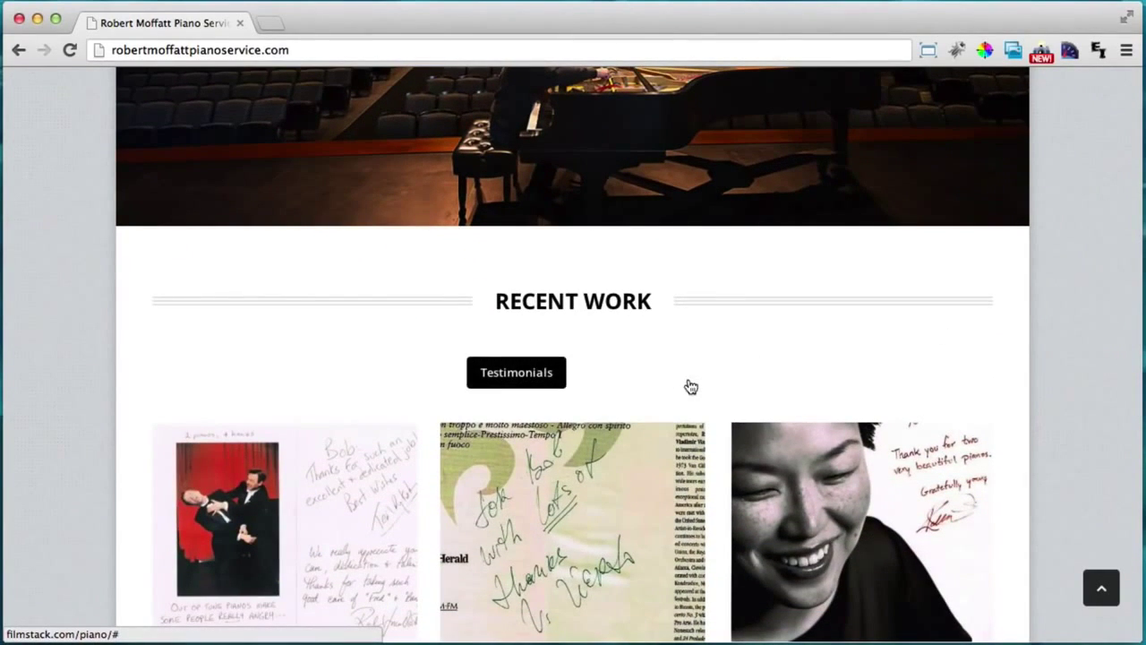
pyautogui.scroll(-1, 1004, 340)
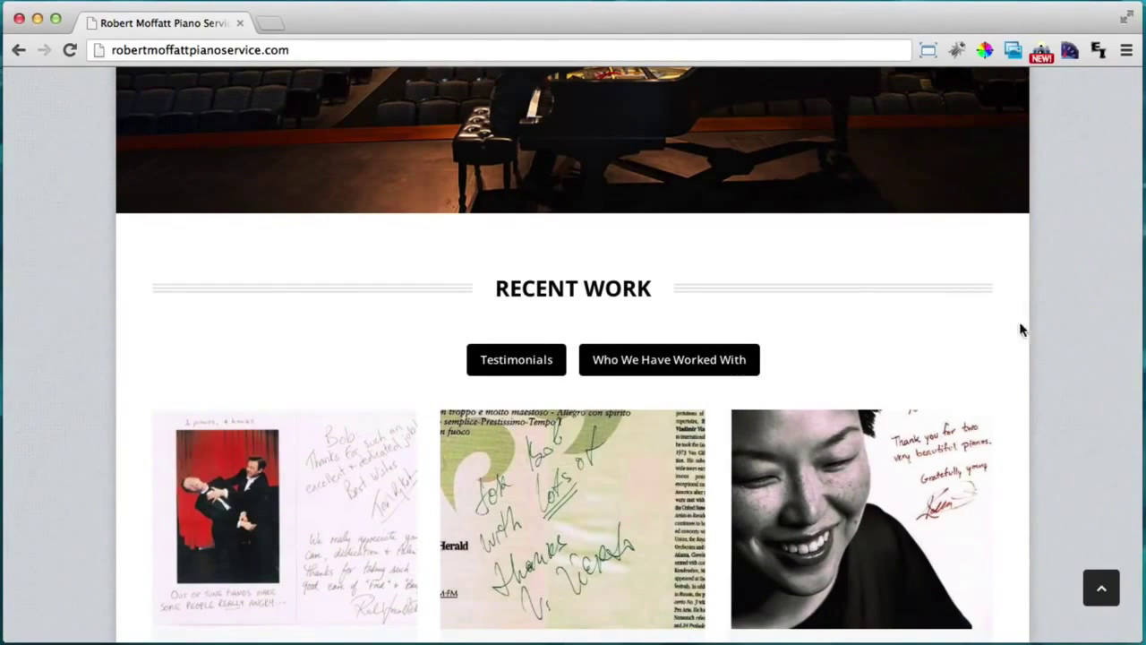
pyautogui.scroll(-2, 1041, 328)
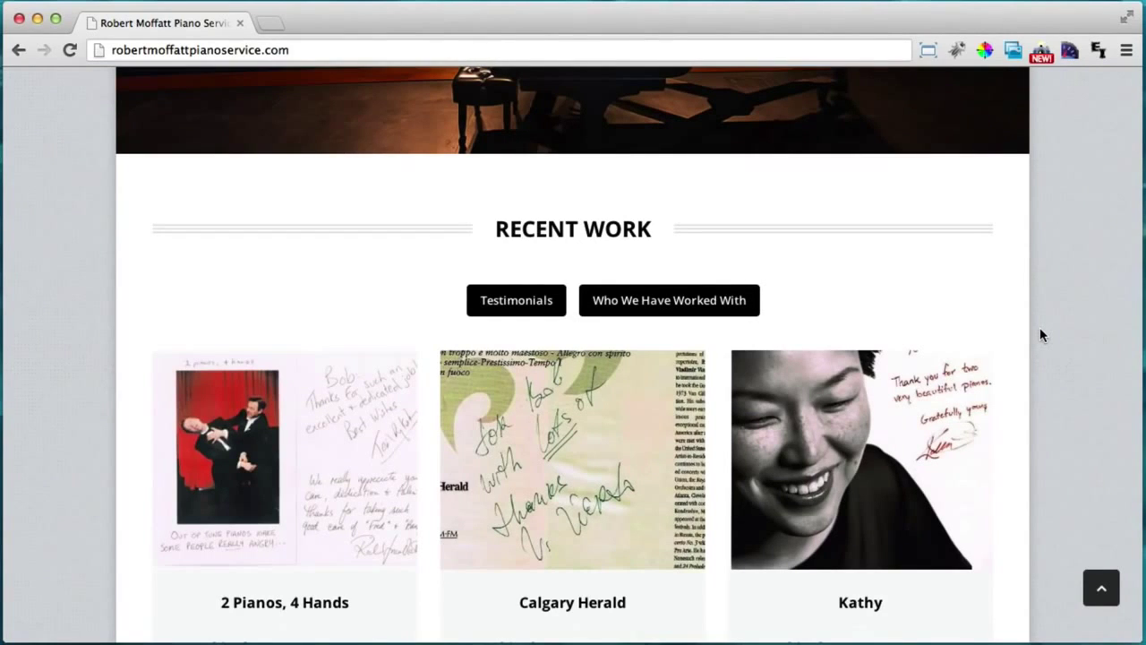
pyautogui.scroll(-3, 1040, 334)
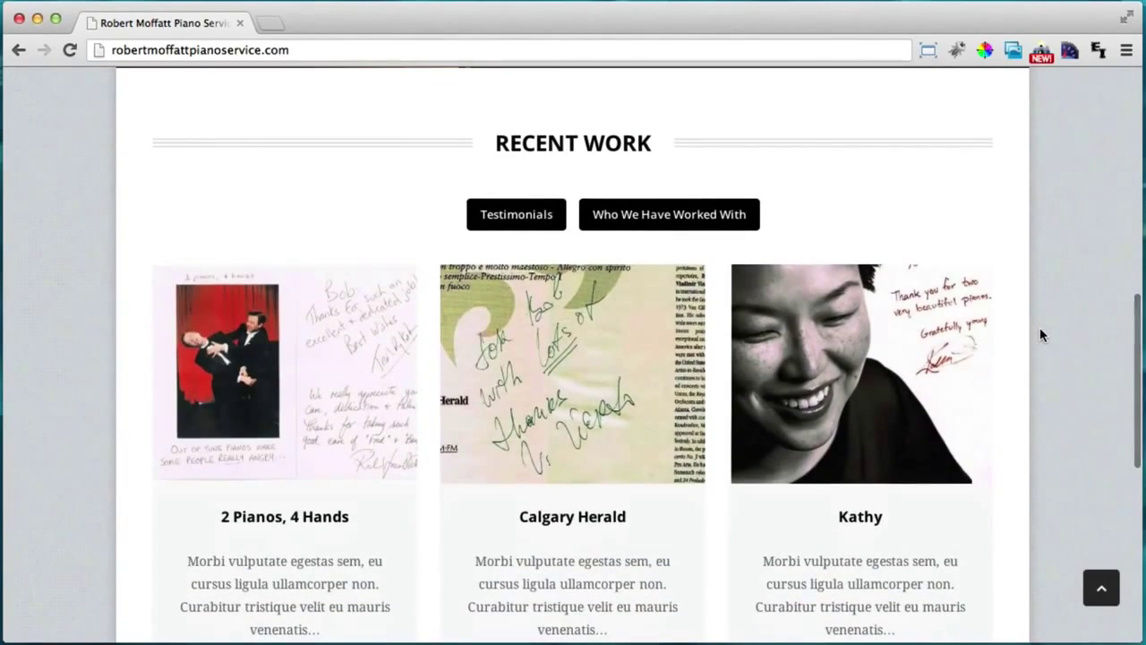
pyautogui.scroll(-3, 1040, 335)
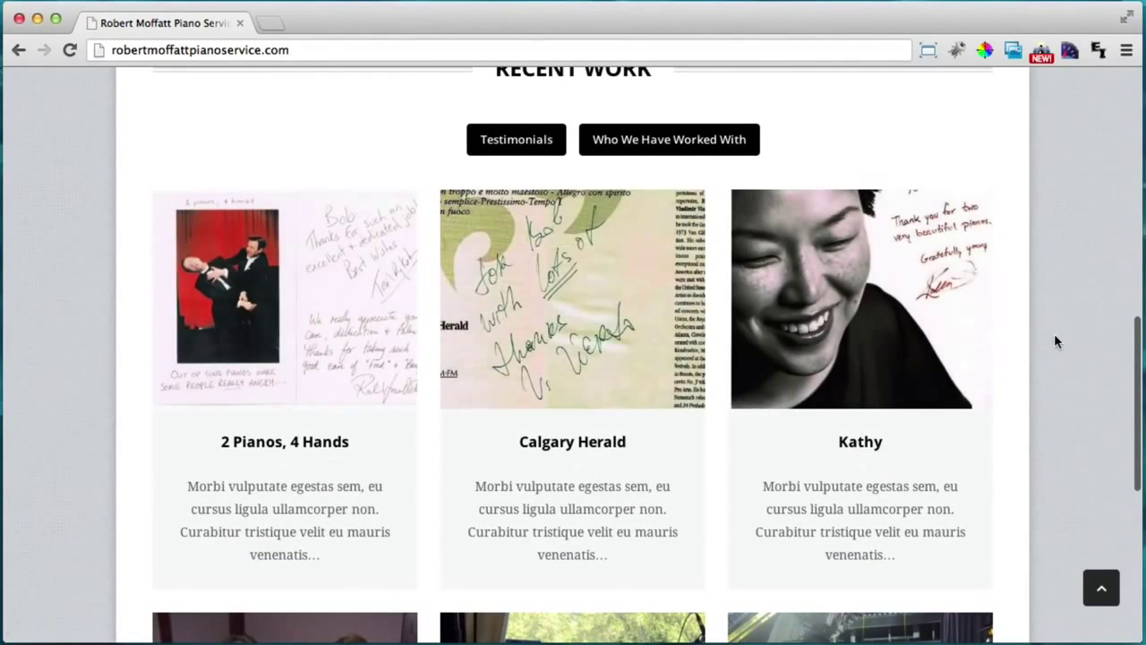
pyautogui.scroll(-3, 1054, 339)
pyautogui.scroll(-2, 1054, 341)
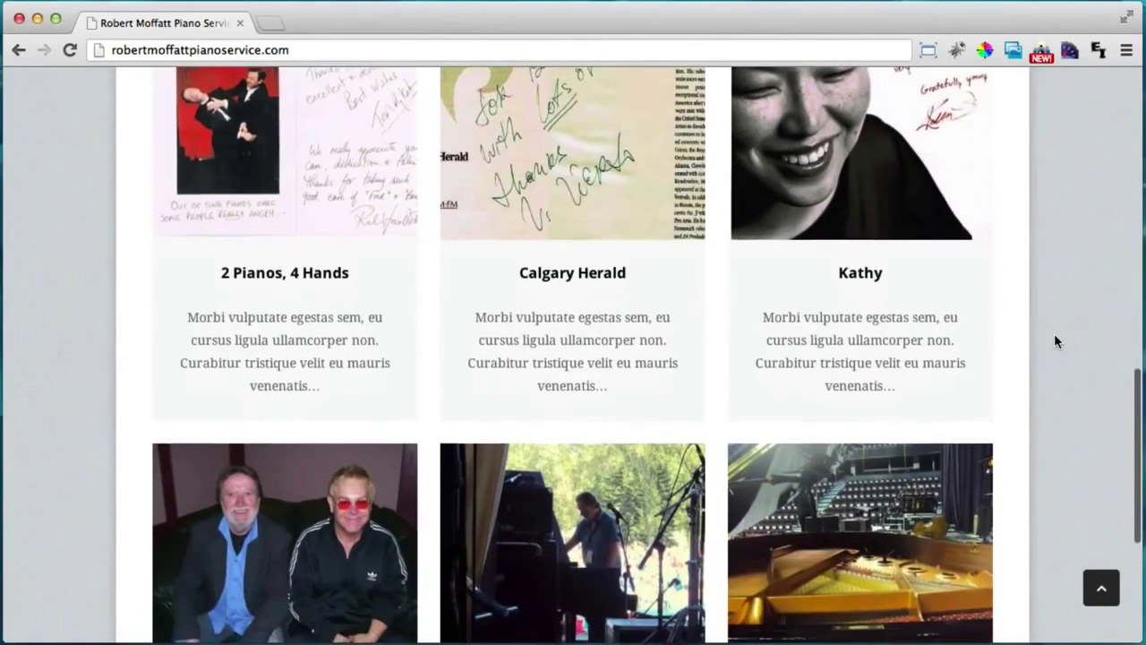
pyautogui.scroll(3, 1053, 341)
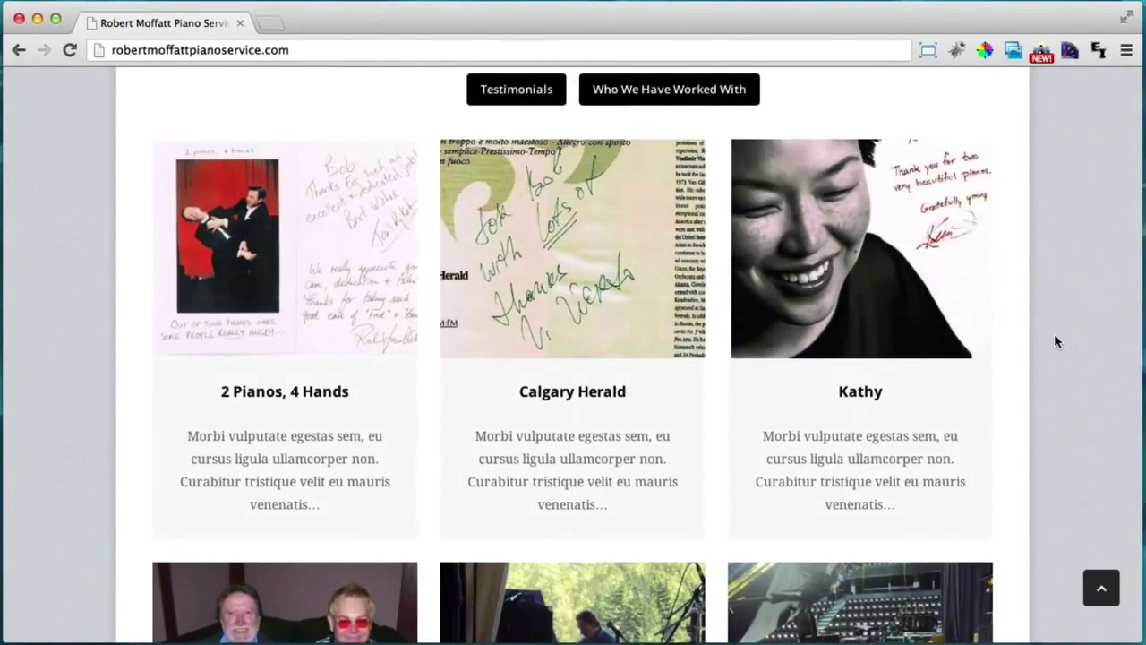
pyautogui.scroll(5, 1053, 341)
pyautogui.scroll(1, 1054, 347)
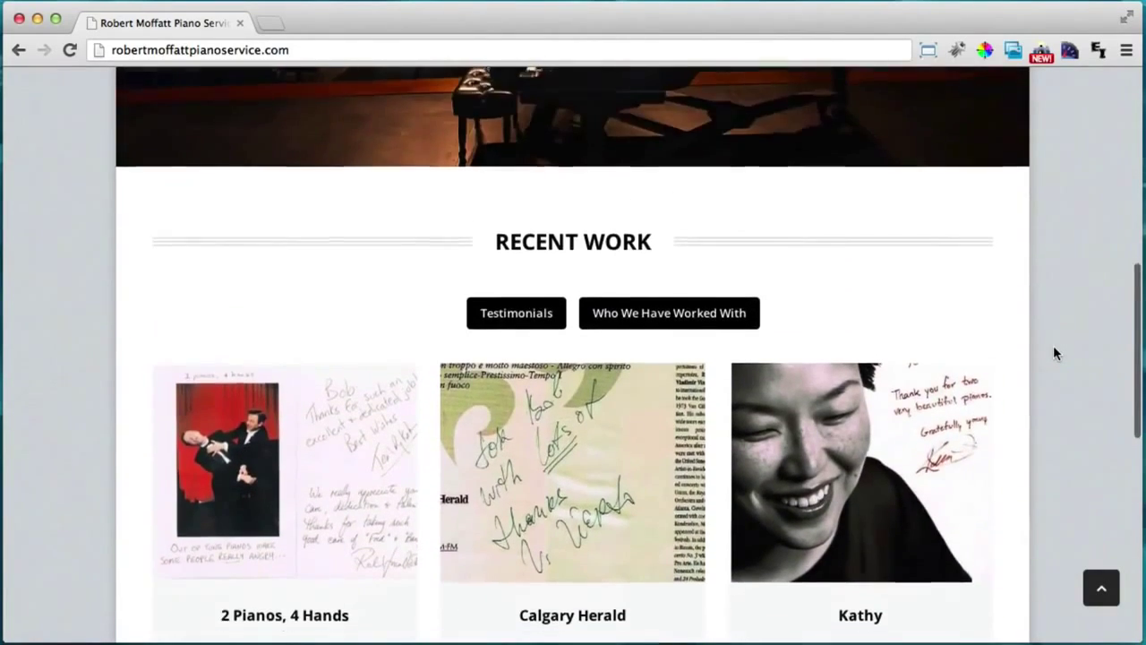
pyautogui.scroll(-3, 1054, 350)
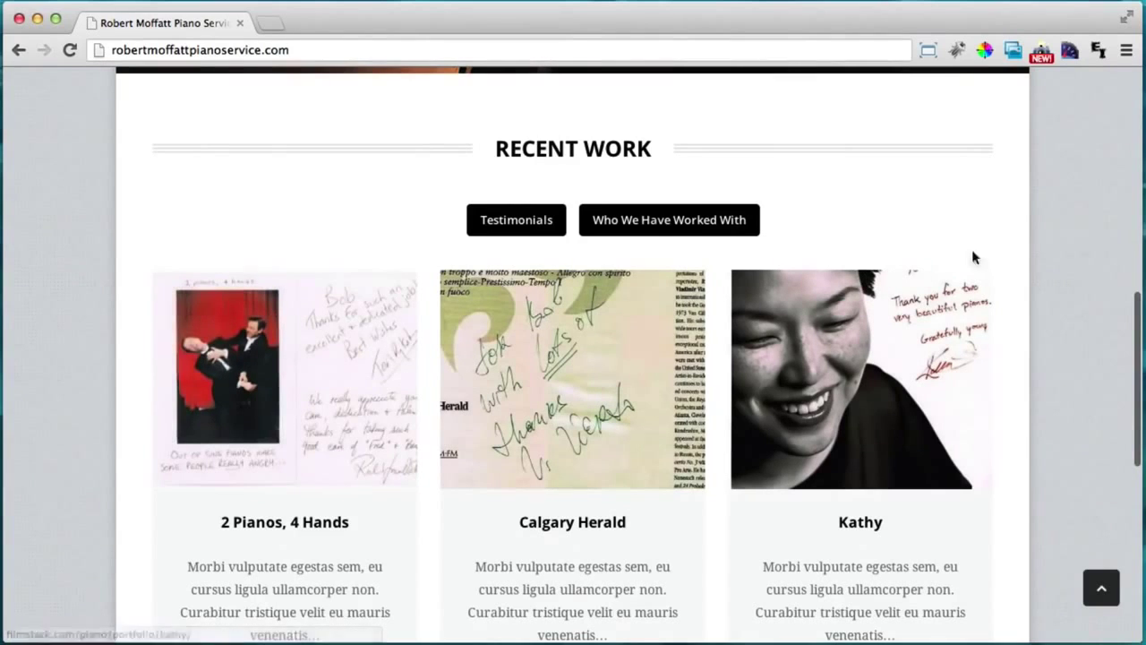
# Step: Toggle the Recent Work filter, end on Testimonials, and open the 2 Pianos, 4 Hands card
pyautogui.click(590, 222)
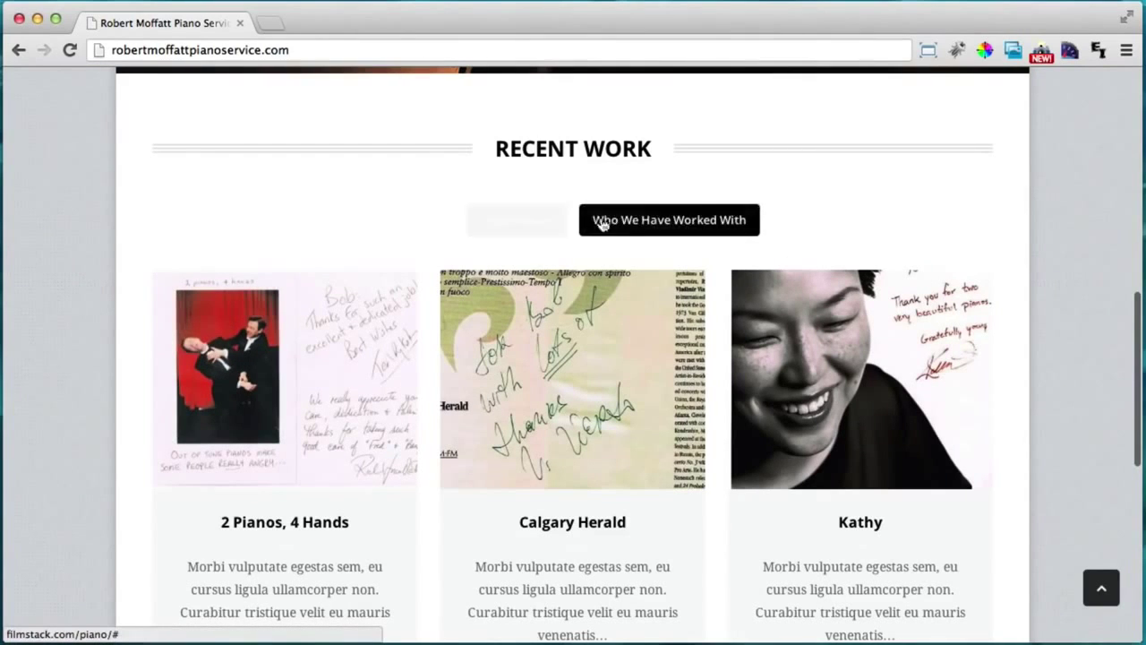
pyautogui.click(529, 225)
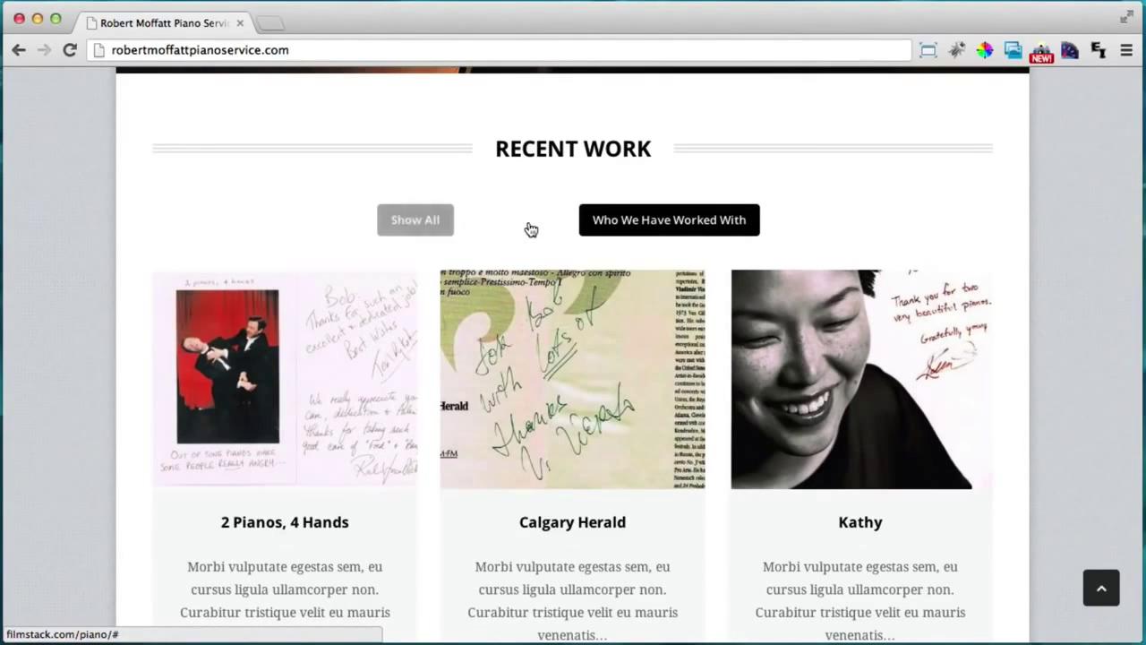
pyautogui.click(694, 230)
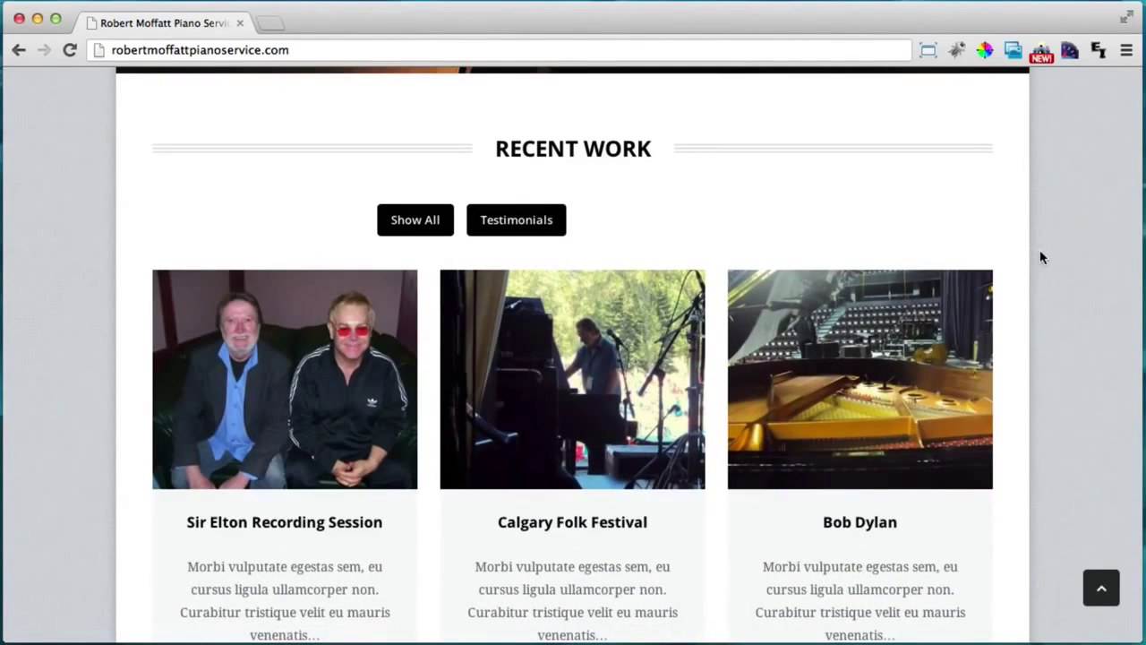
pyautogui.scroll(-3, 1040, 257)
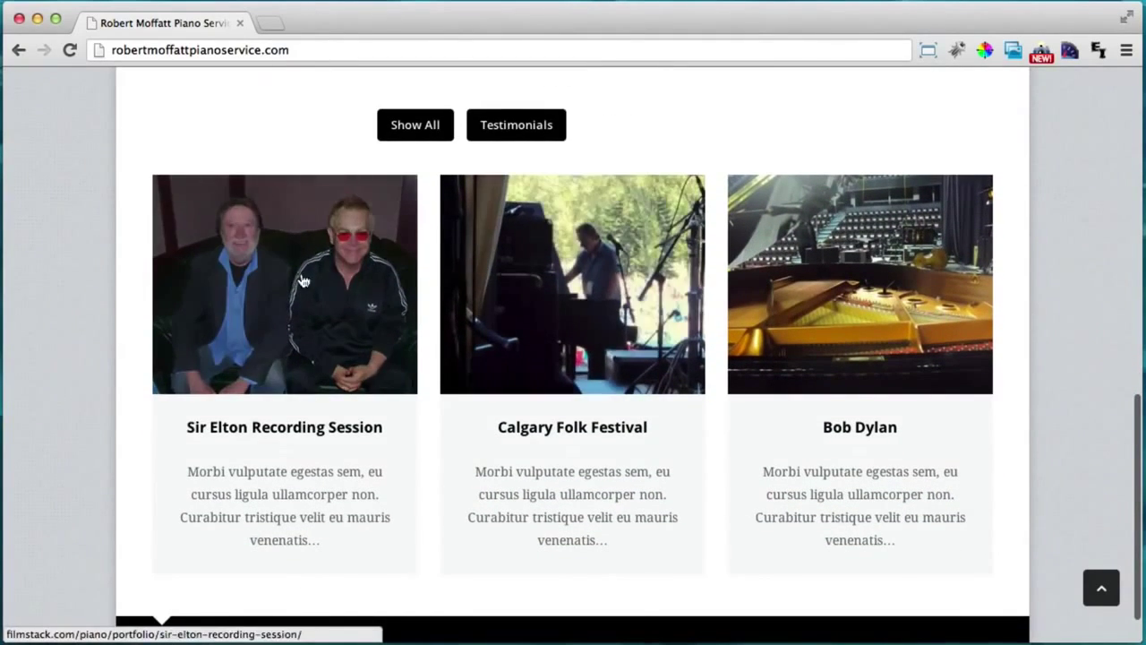
pyautogui.scroll(1, 660, 166)
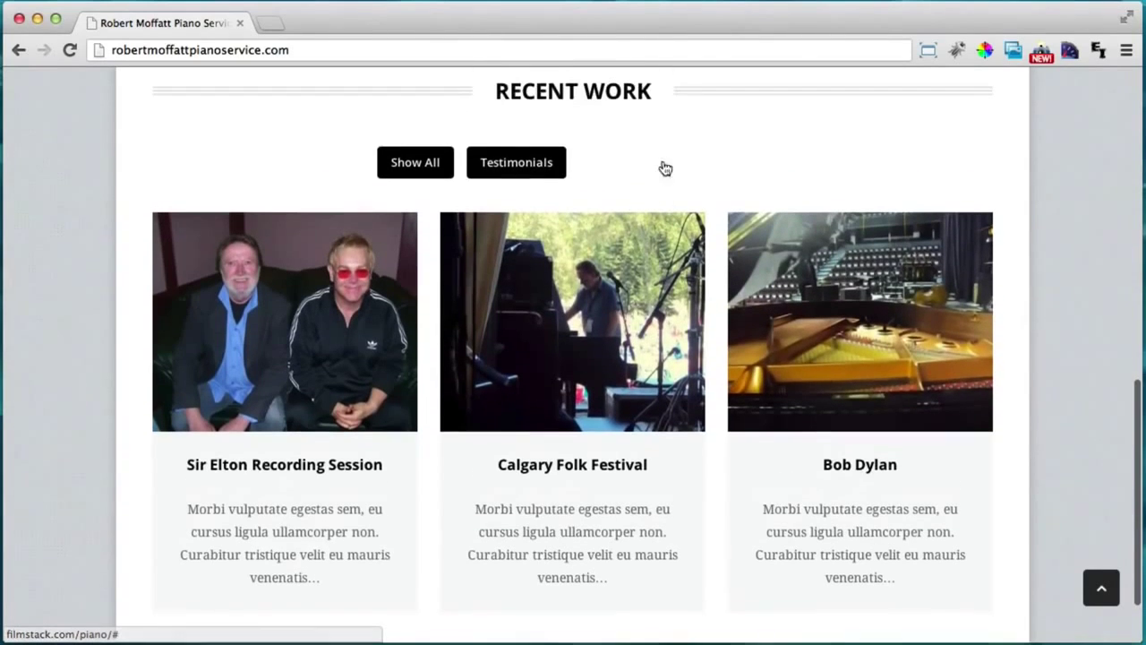
pyautogui.click(523, 174)
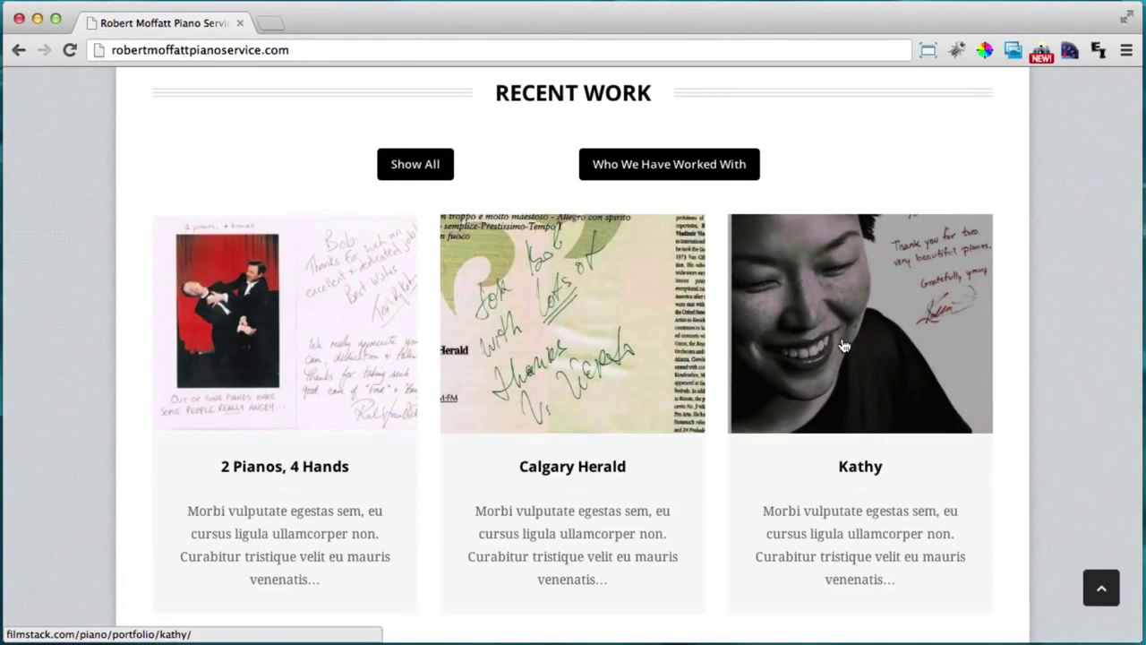
pyautogui.scroll(-1, 842, 345)
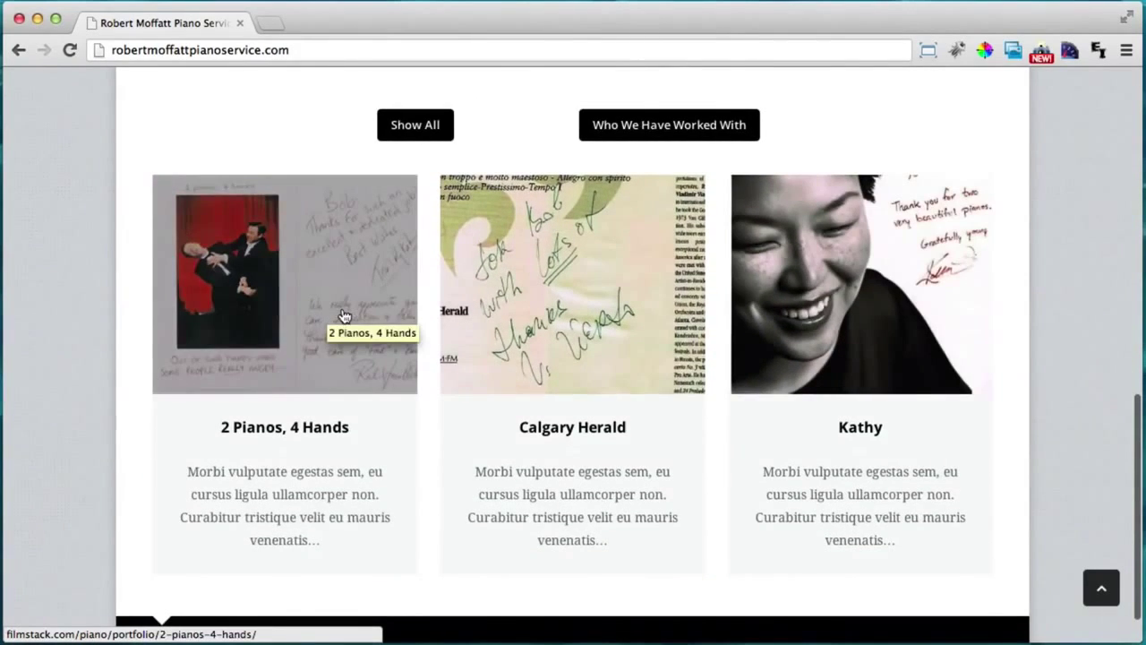
pyautogui.click(343, 315)
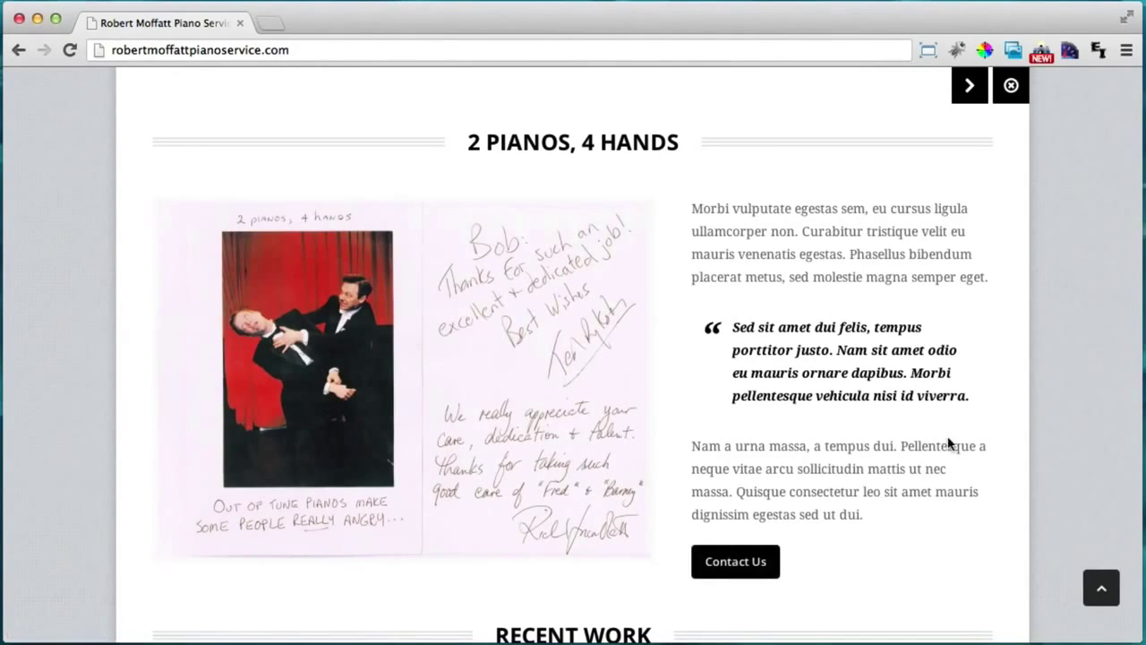
# Step: Show the Who We Have Worked With cards: Sir Elton, Calgary Folk Festival and Bob Dylan
pyautogui.scroll(-5, 927, 356)
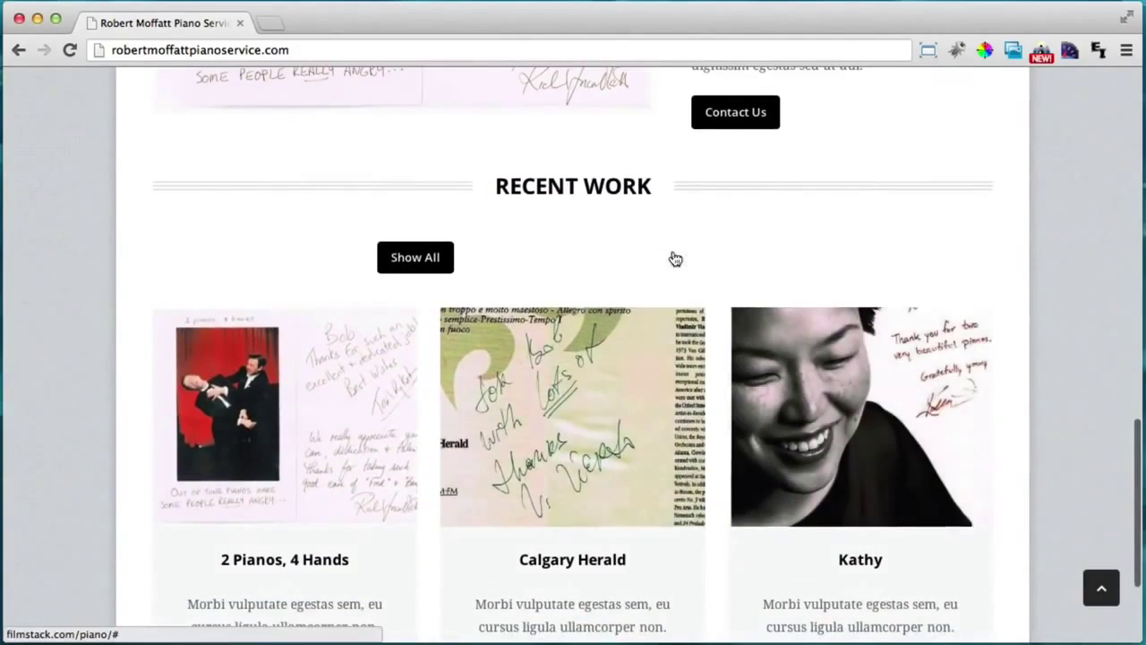
pyautogui.click(677, 268)
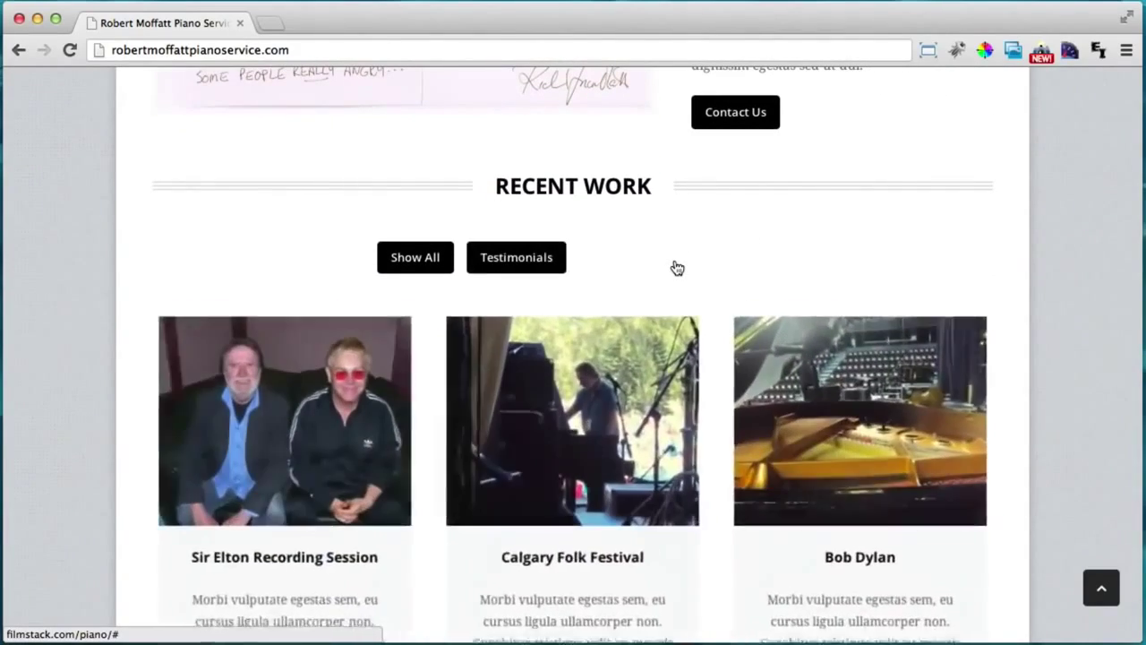
pyautogui.scroll(-2, 975, 266)
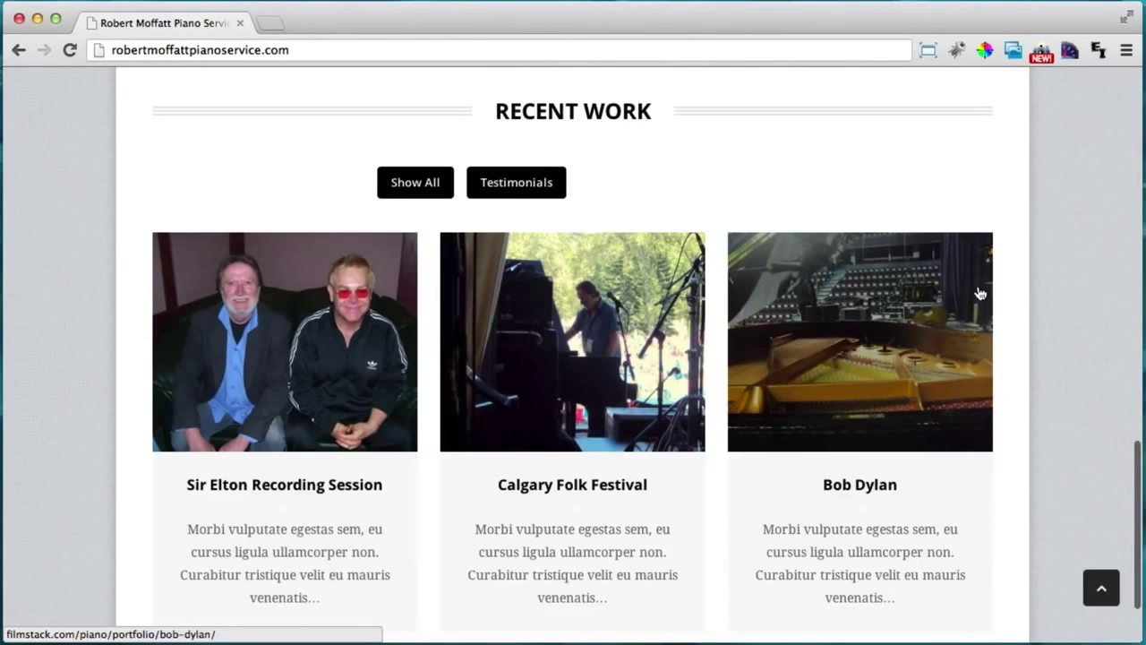
pyautogui.scroll(-1, 979, 295)
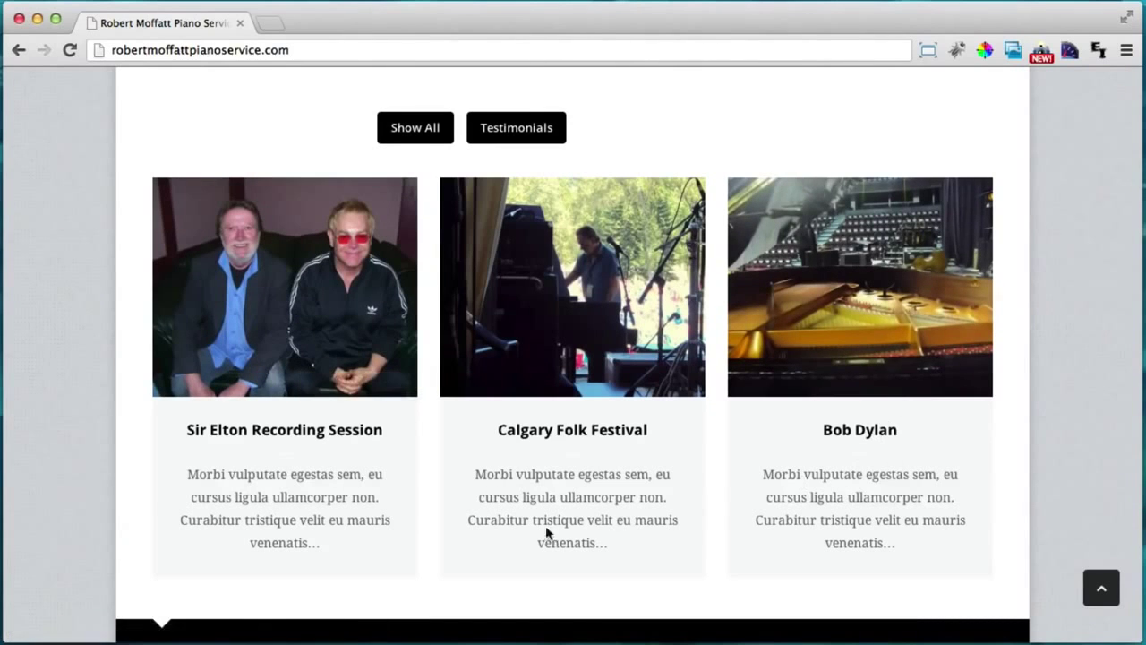
pyautogui.scroll(-1, 339, 337)
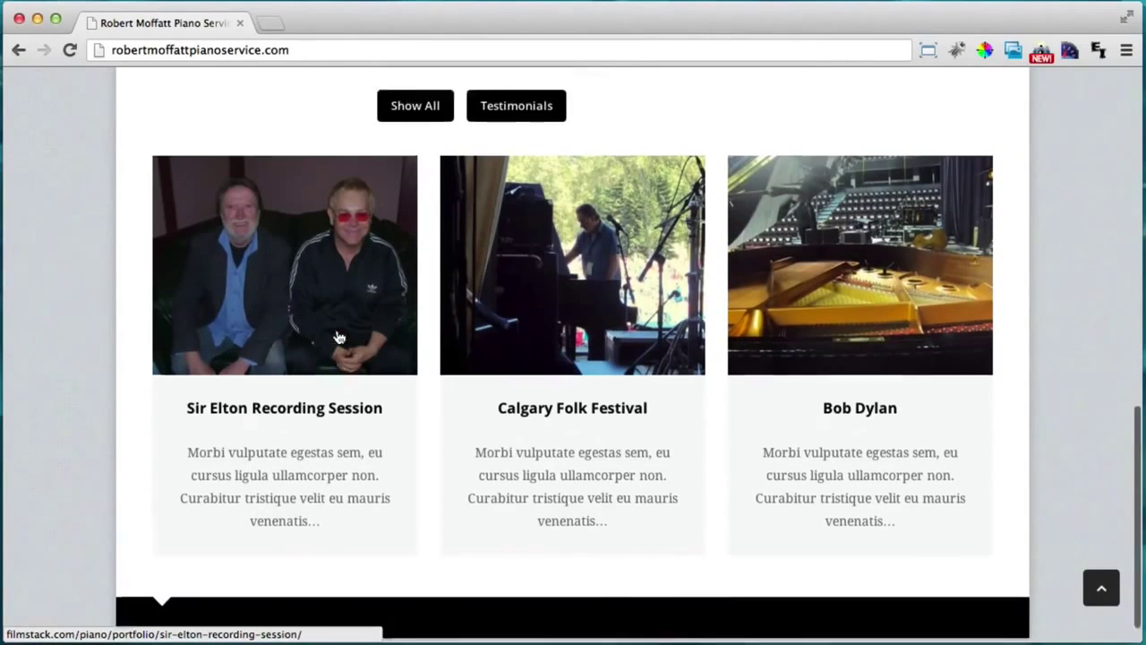
# Step: Open the Sir Elton Recording Session item, then advance to Calgary Folk Festival
pyautogui.click(339, 337)
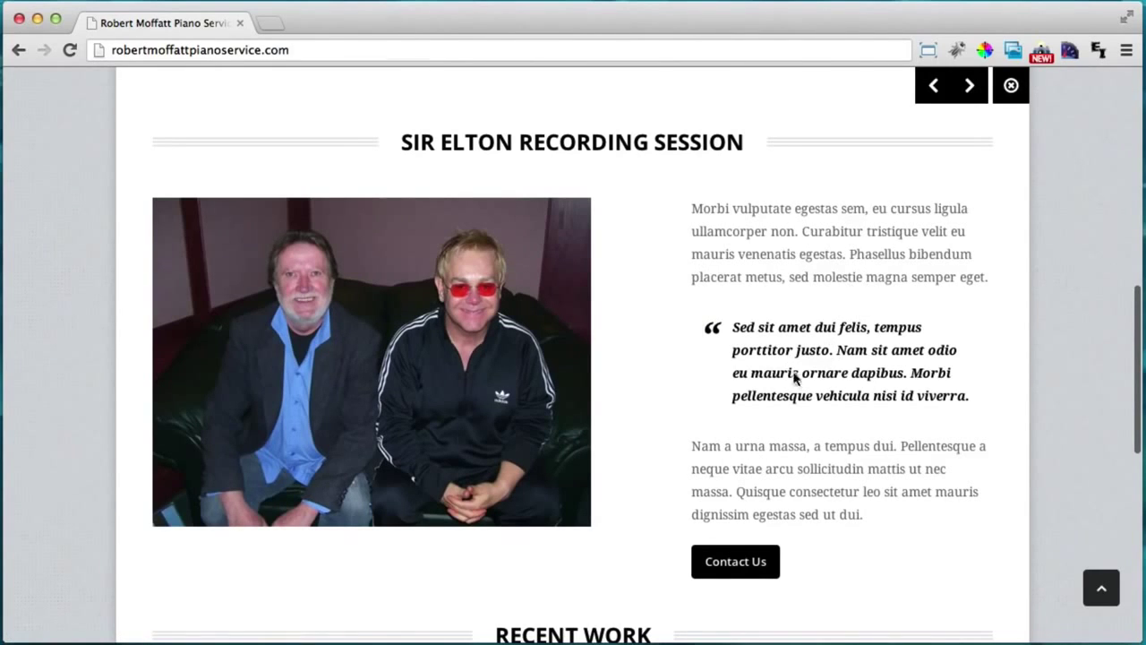
pyautogui.scroll(2, 850, 322)
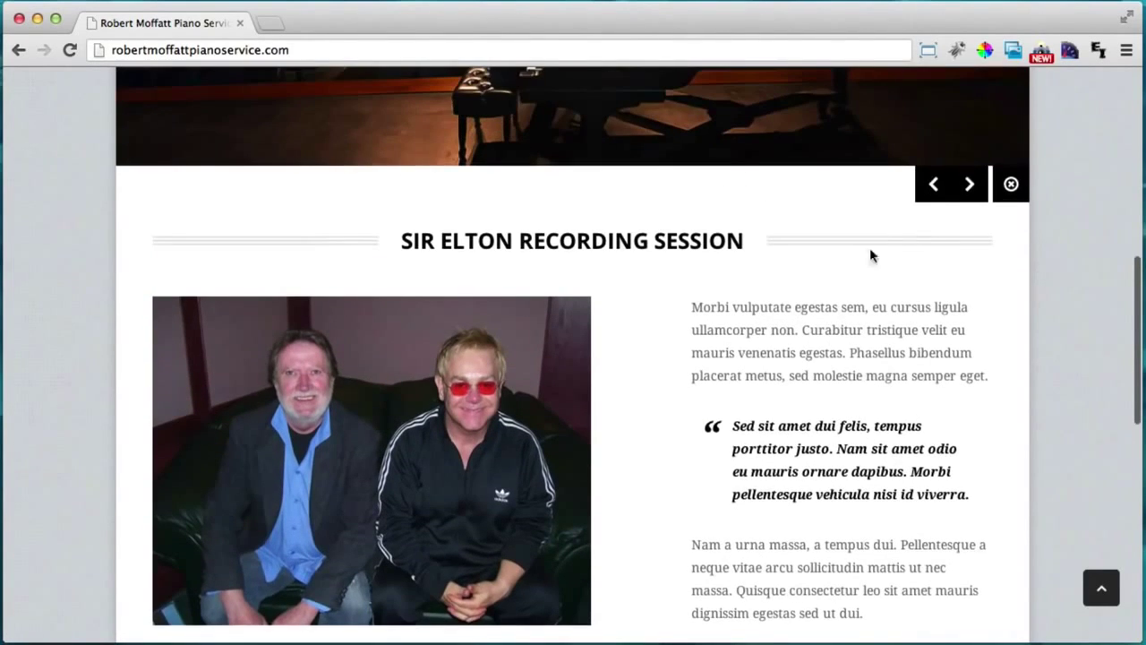
pyautogui.click(973, 192)
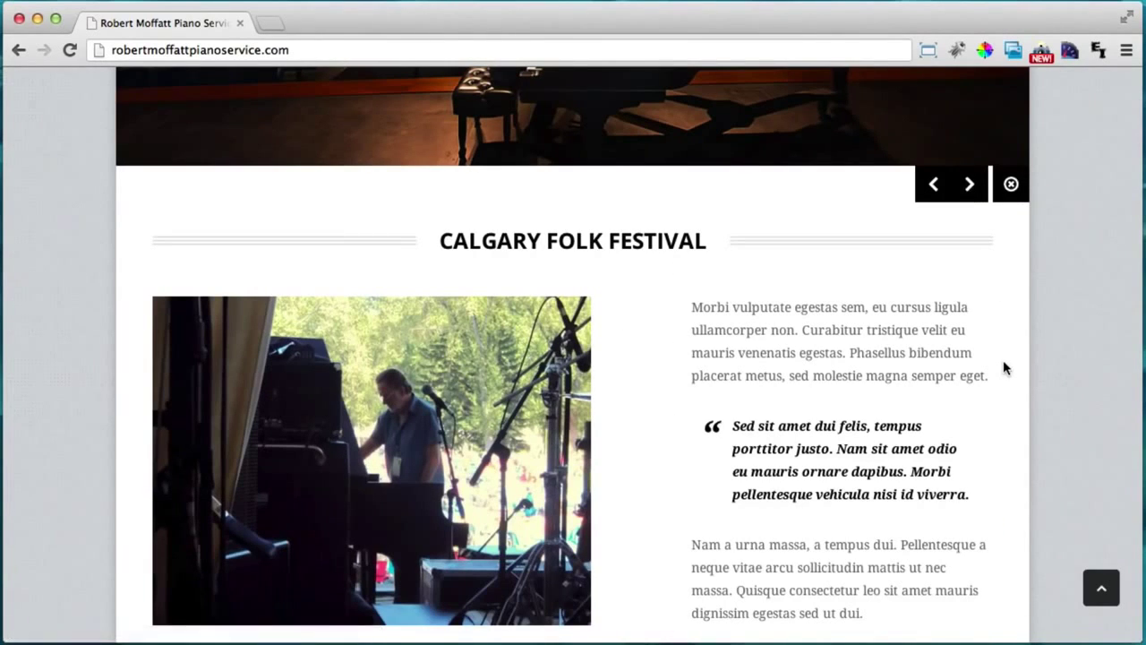
pyautogui.scroll(-3, 1003, 365)
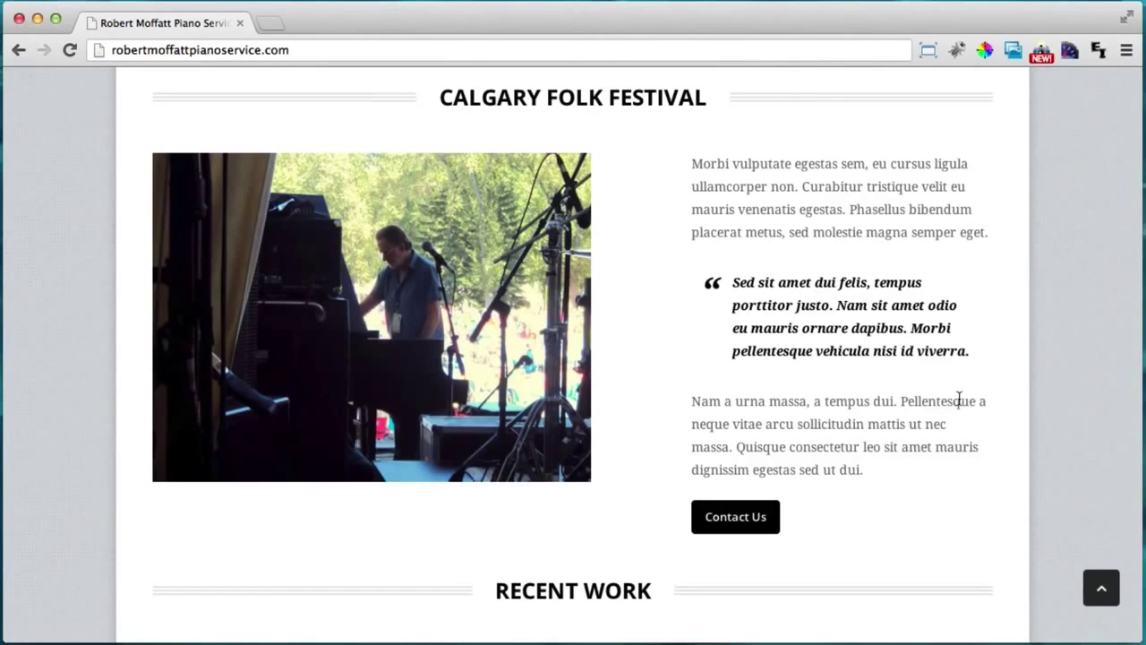
pyautogui.scroll(10, 967, 399)
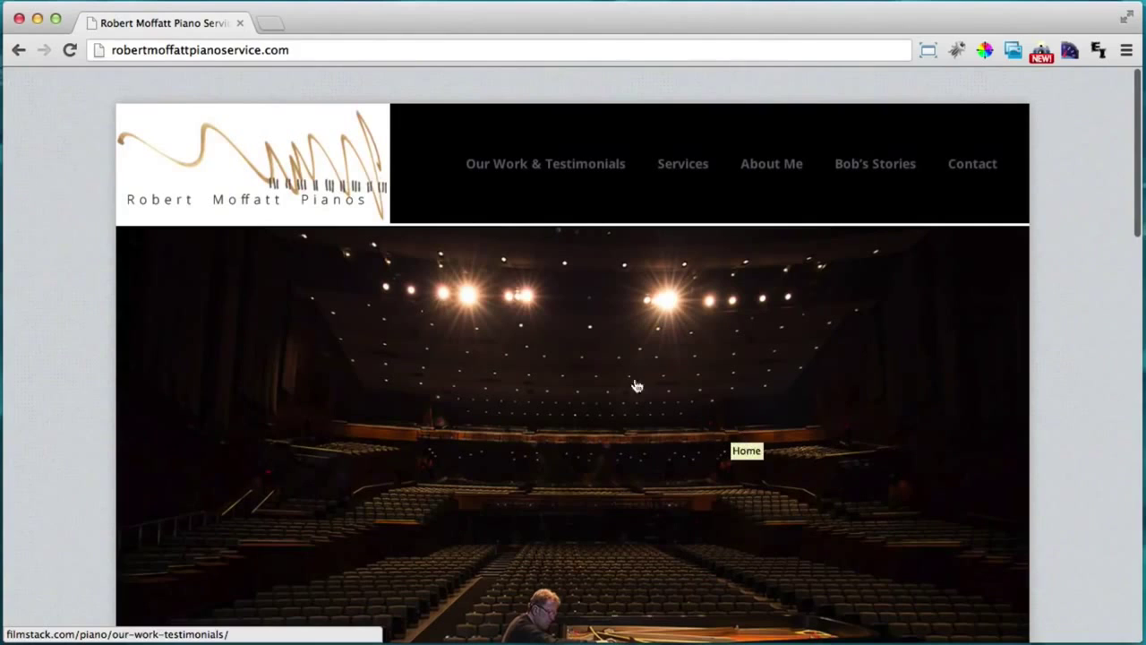
# Step: Open the Our Work & Testimonials page and scroll through its projects
pyautogui.click(530, 173)
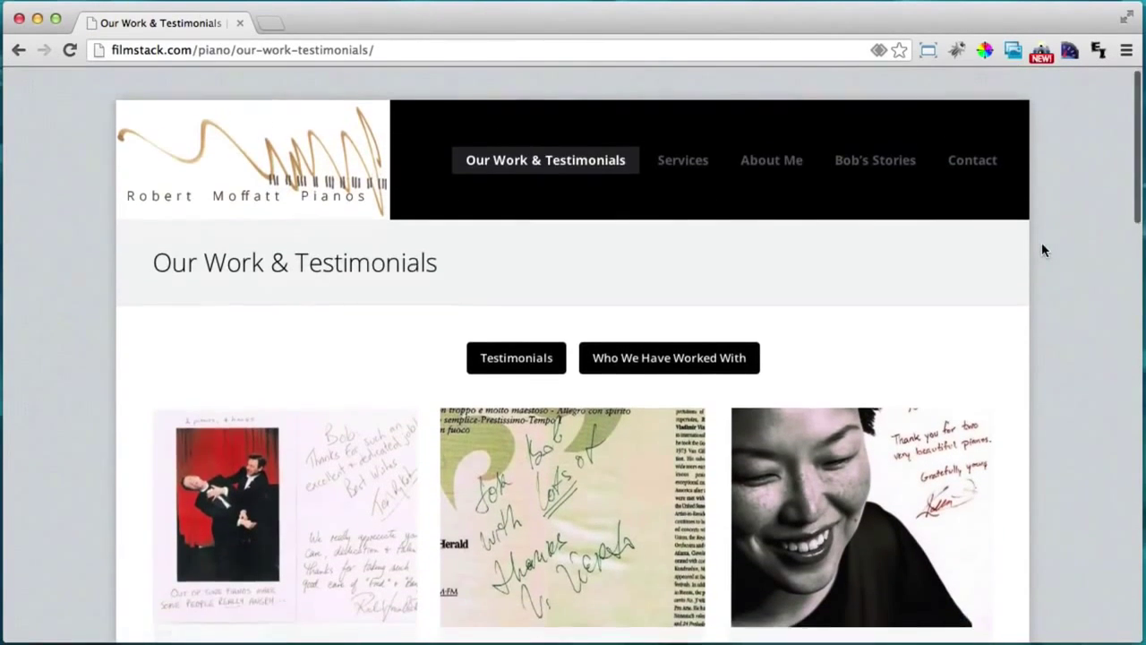
pyautogui.scroll(-3, 1041, 242)
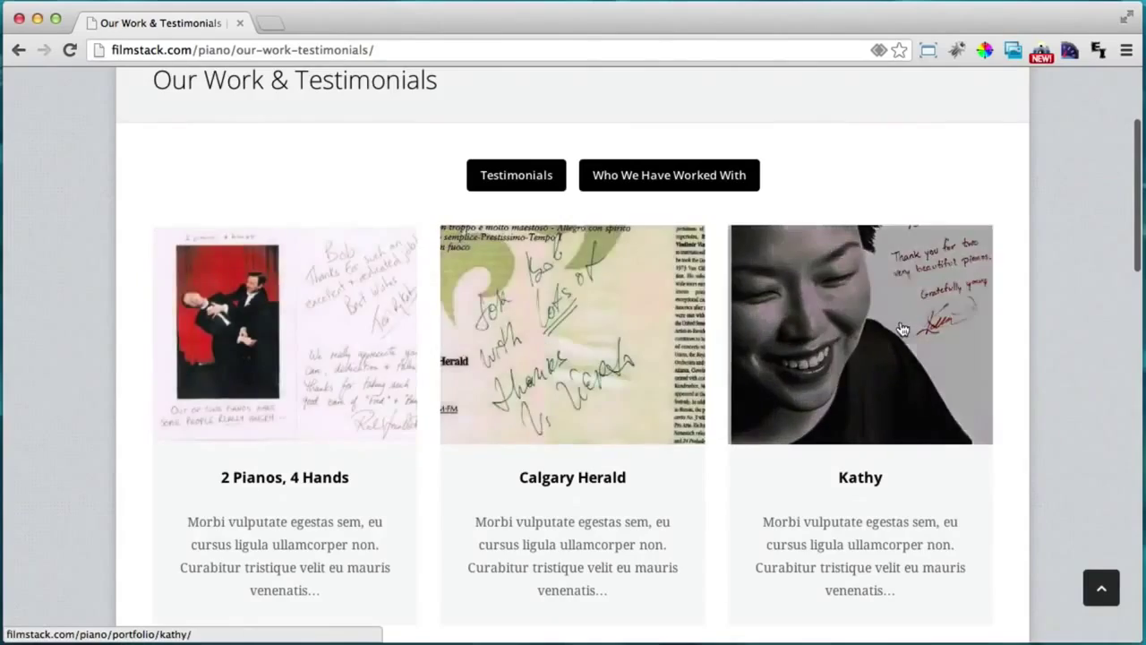
pyautogui.scroll(-5, 901, 327)
pyautogui.scroll(-3, 905, 331)
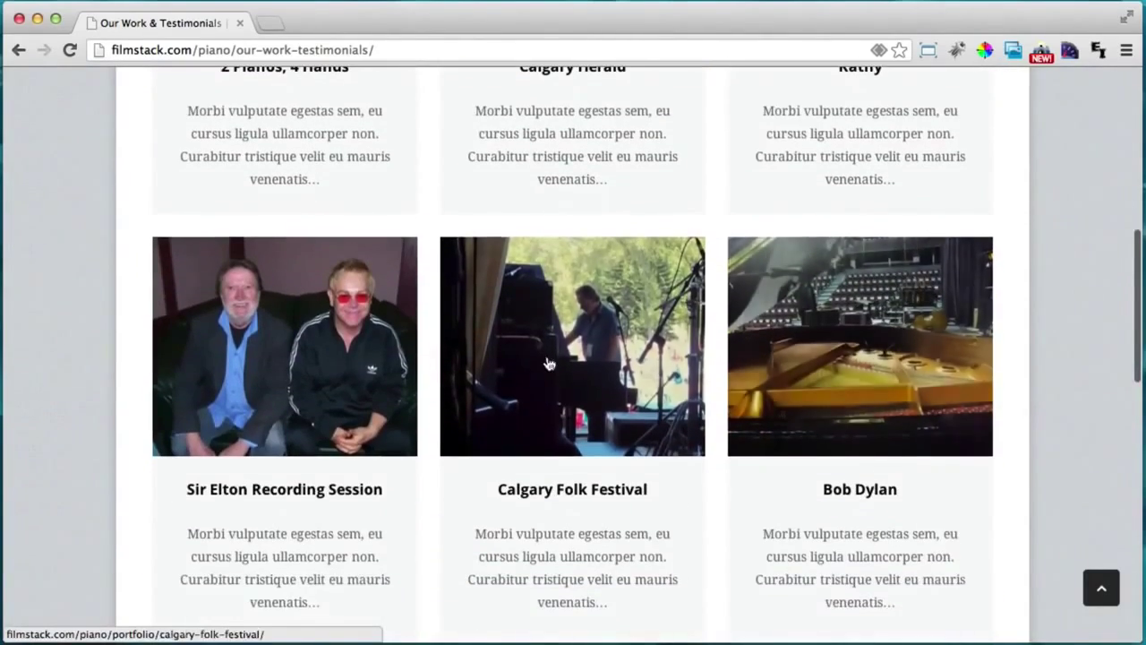
pyautogui.scroll(-3, 274, 337)
pyautogui.scroll(-2, 275, 338)
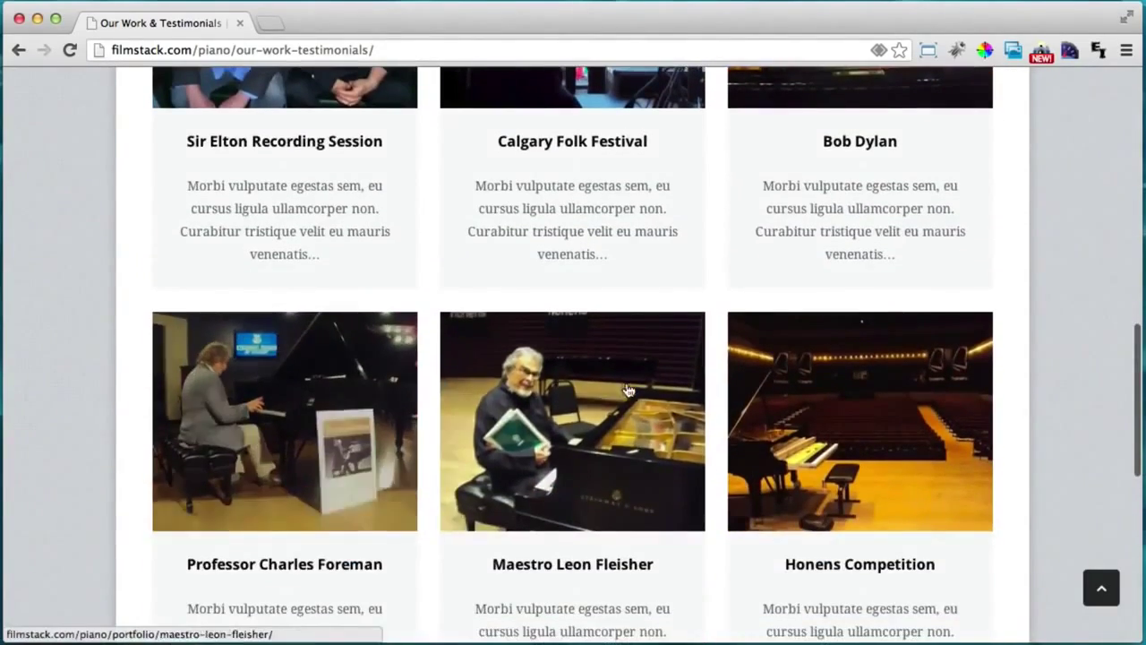
pyautogui.scroll(-3, 880, 378)
pyautogui.scroll(-2, 882, 376)
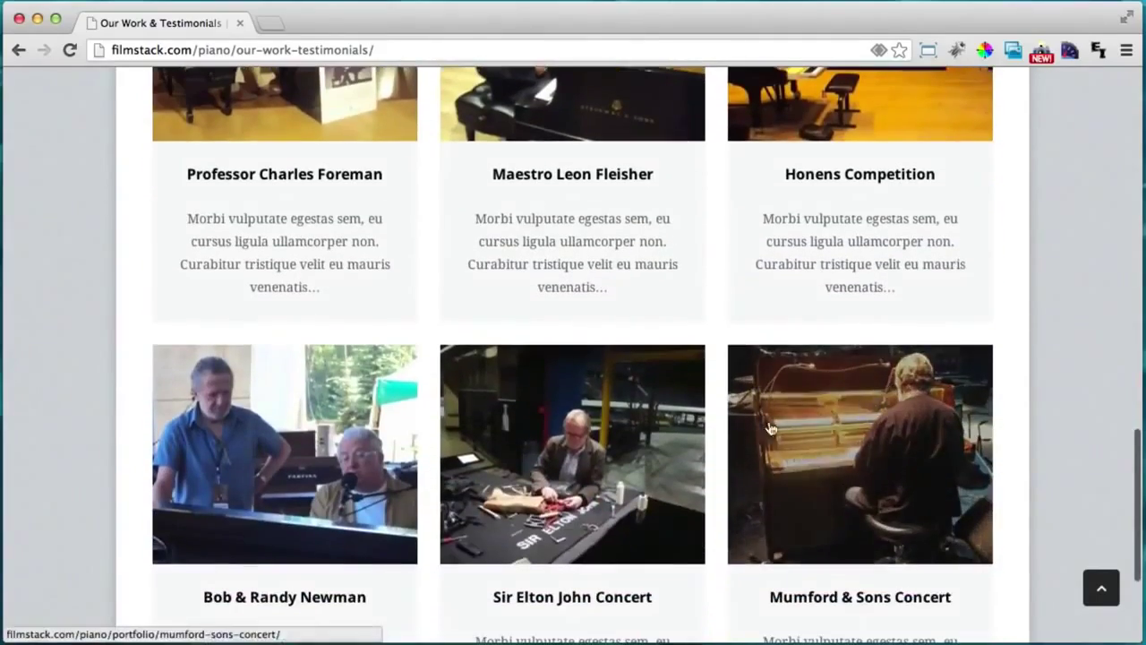
pyautogui.scroll(-2, 370, 406)
pyautogui.scroll(12, 369, 406)
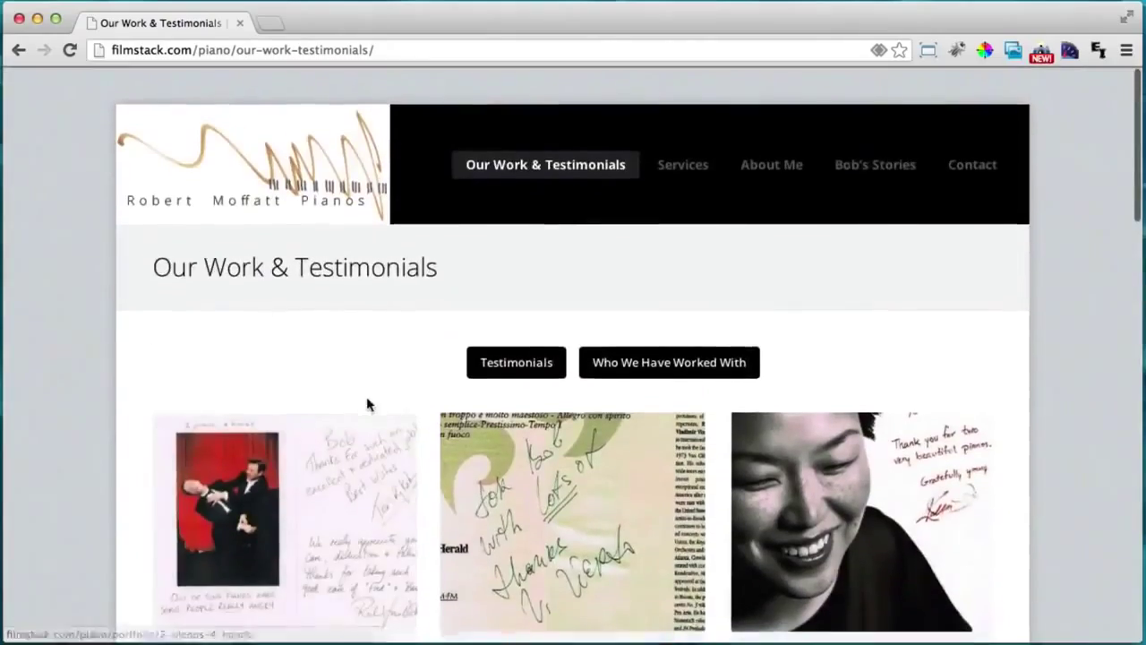
# Step: Clear the category filter, show Who We Have Worked With projects, and expand the third card
pyautogui.click(470, 364)
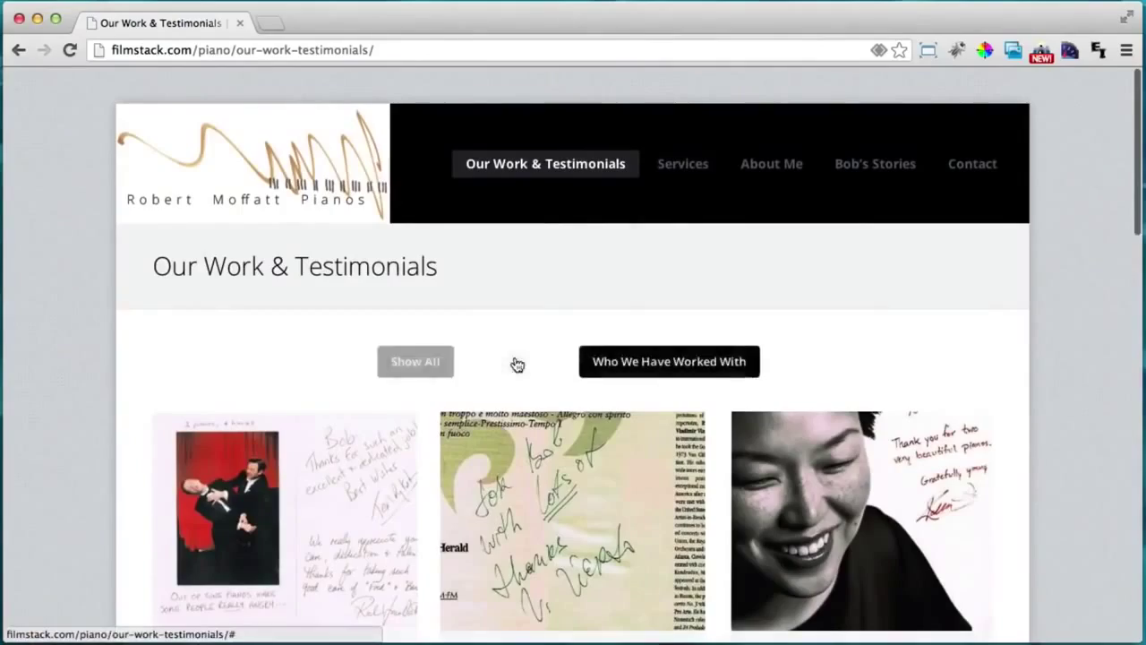
pyautogui.scroll(-2, 742, 330)
pyautogui.click(638, 220)
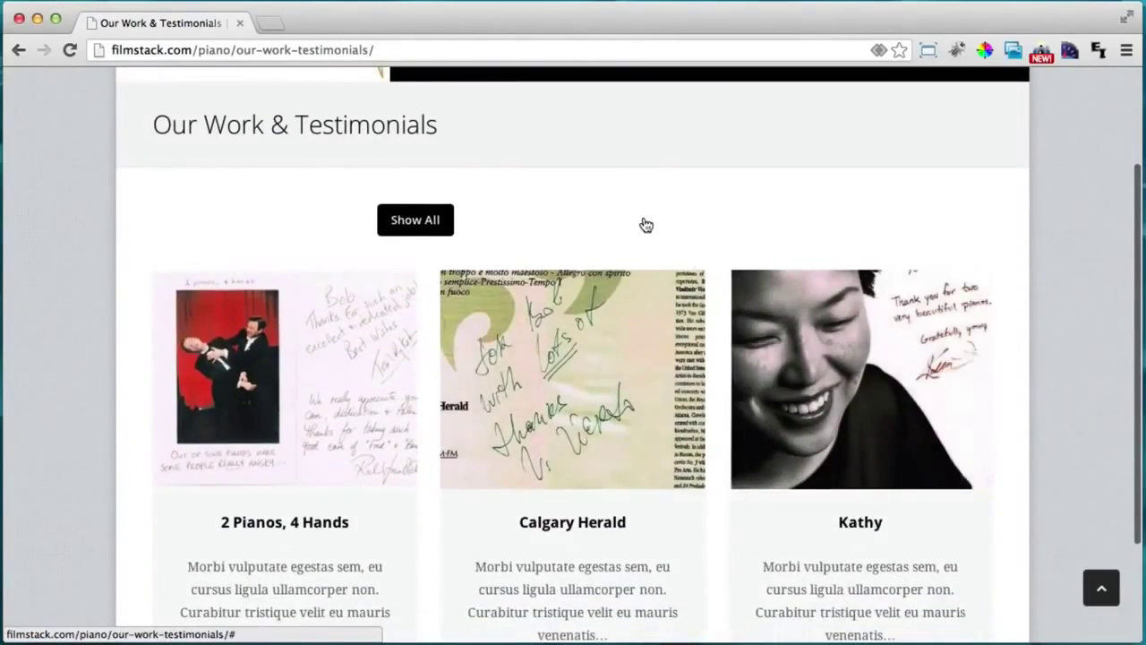
pyautogui.scroll(-10, 1015, 238)
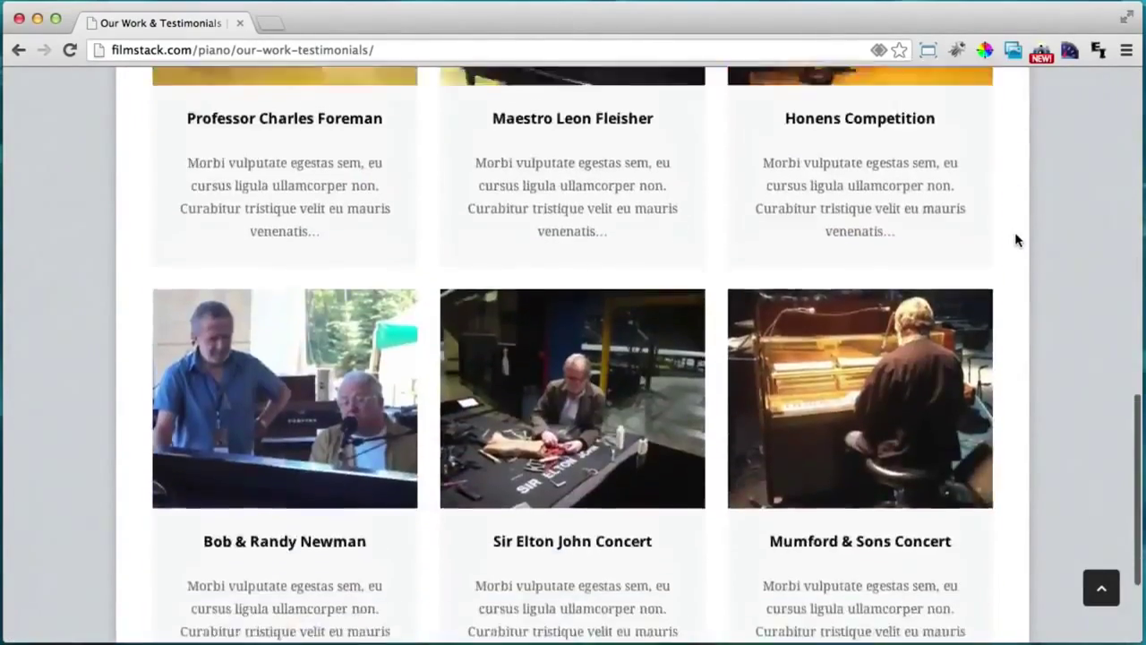
pyautogui.scroll(15, 1015, 235)
pyautogui.scroll(-3, 994, 287)
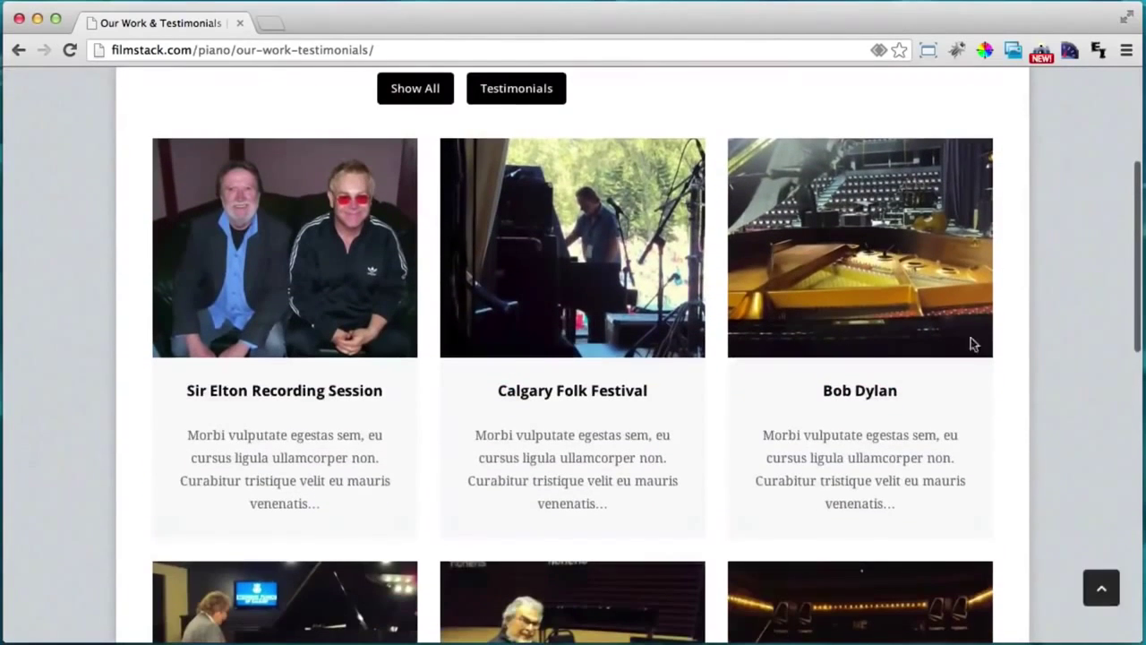
pyautogui.click(877, 268)
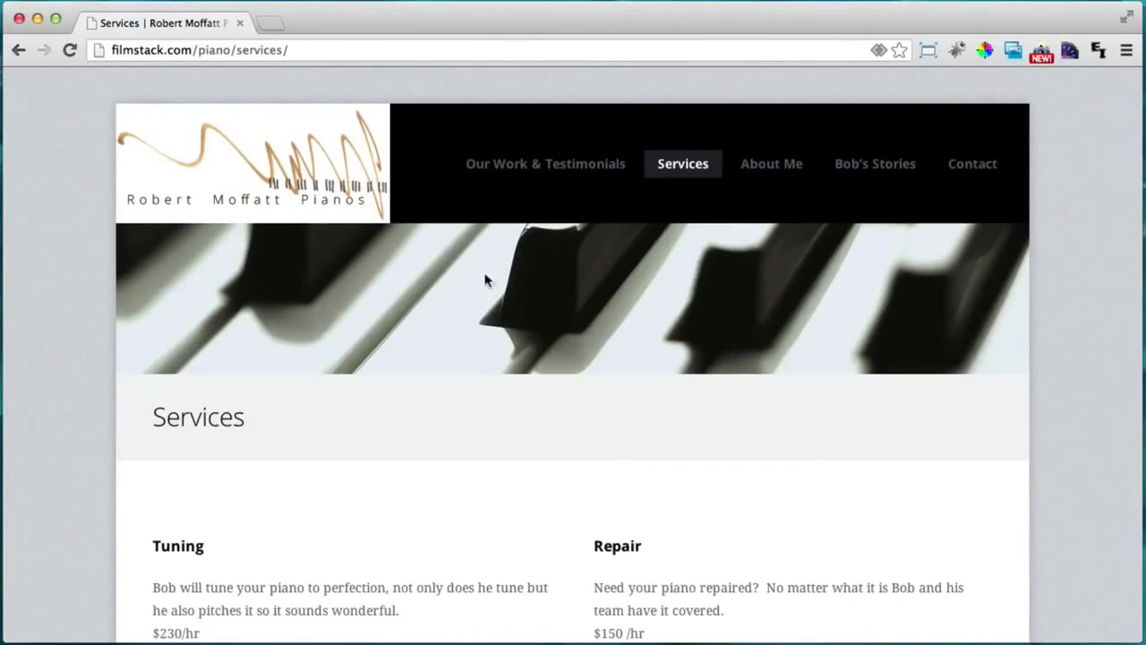
# Step: Scroll through the Tuning, Repair, Refinishing and Case Design listings and back to the top
pyautogui.scroll(-2, 471, 259)
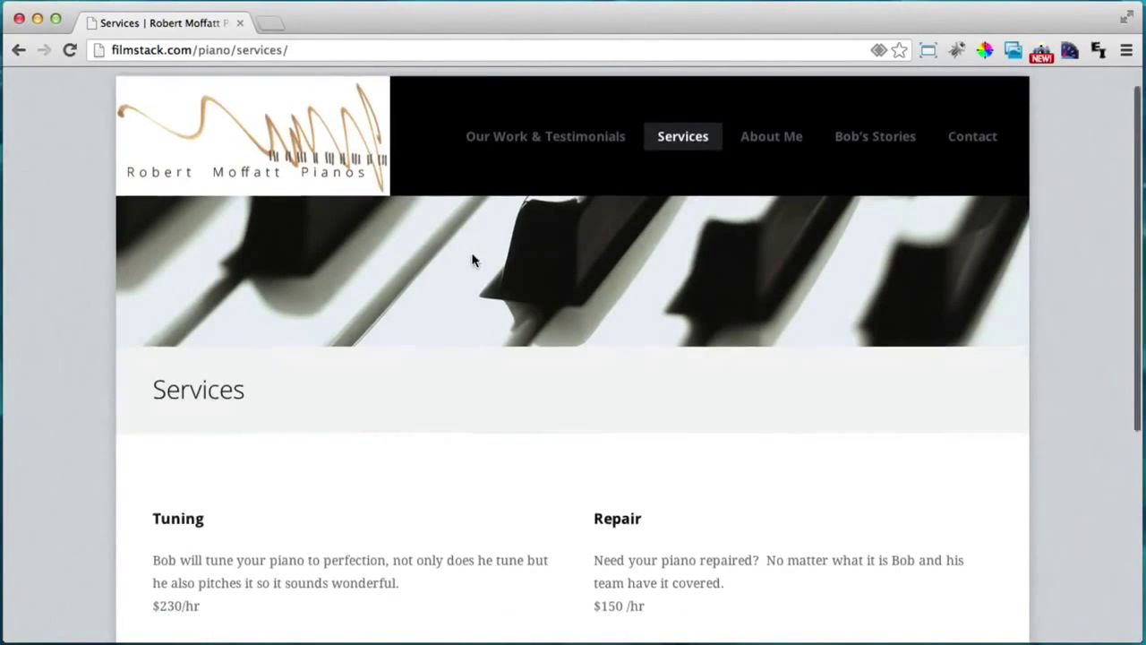
pyautogui.scroll(2, 492, 266)
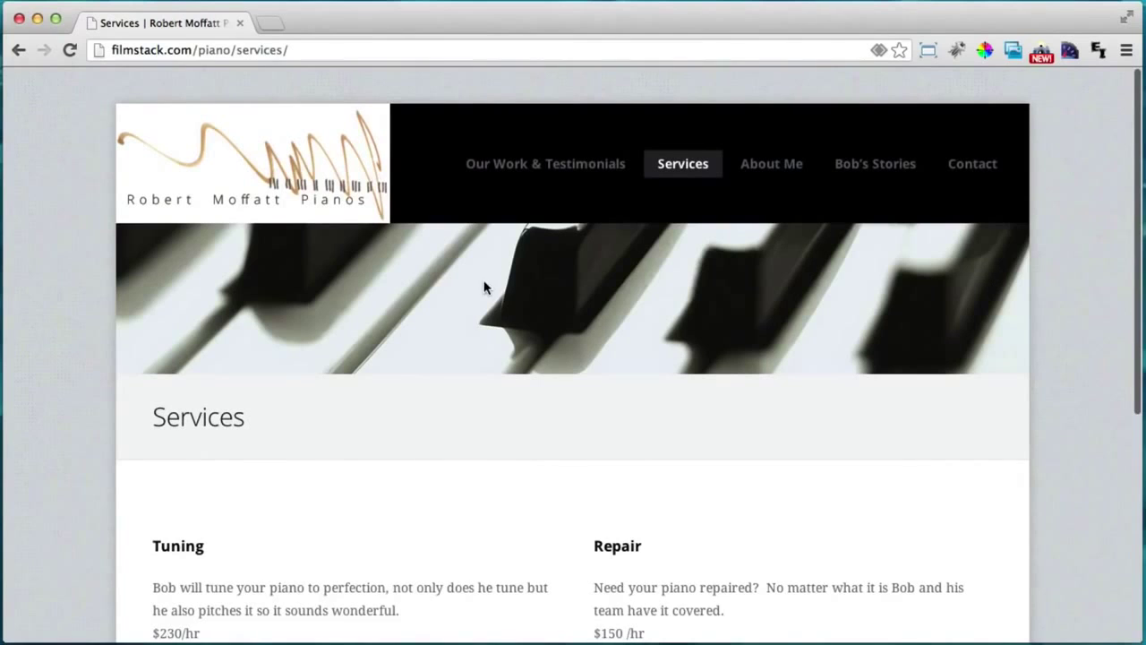
pyautogui.scroll(-3, 506, 358)
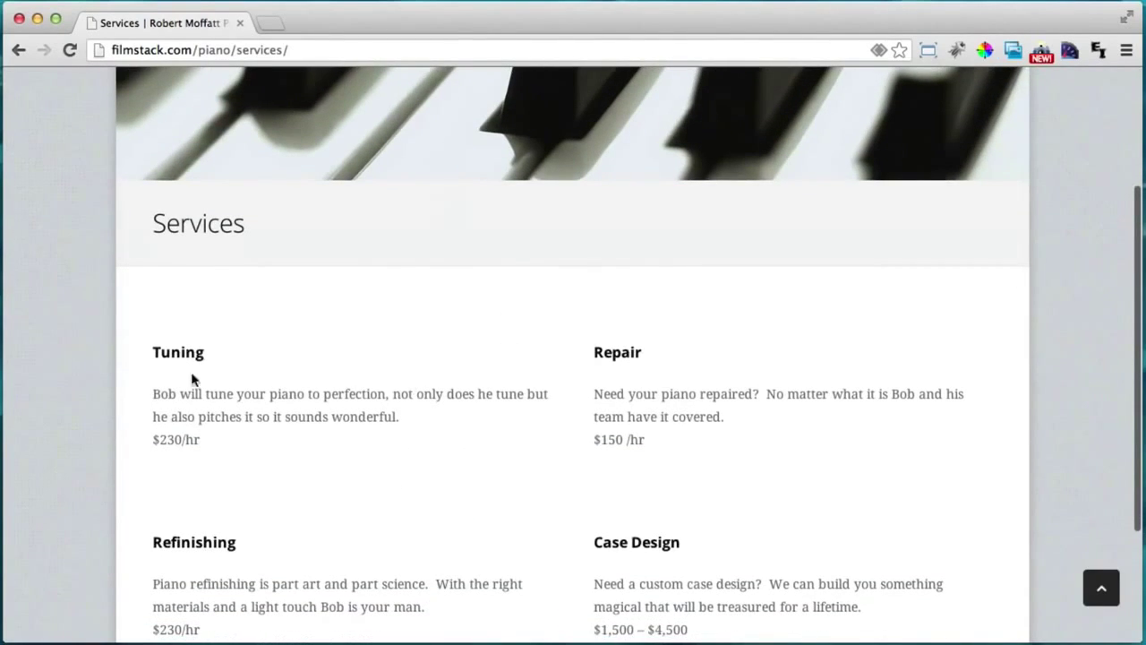
pyautogui.scroll(-1, 591, 369)
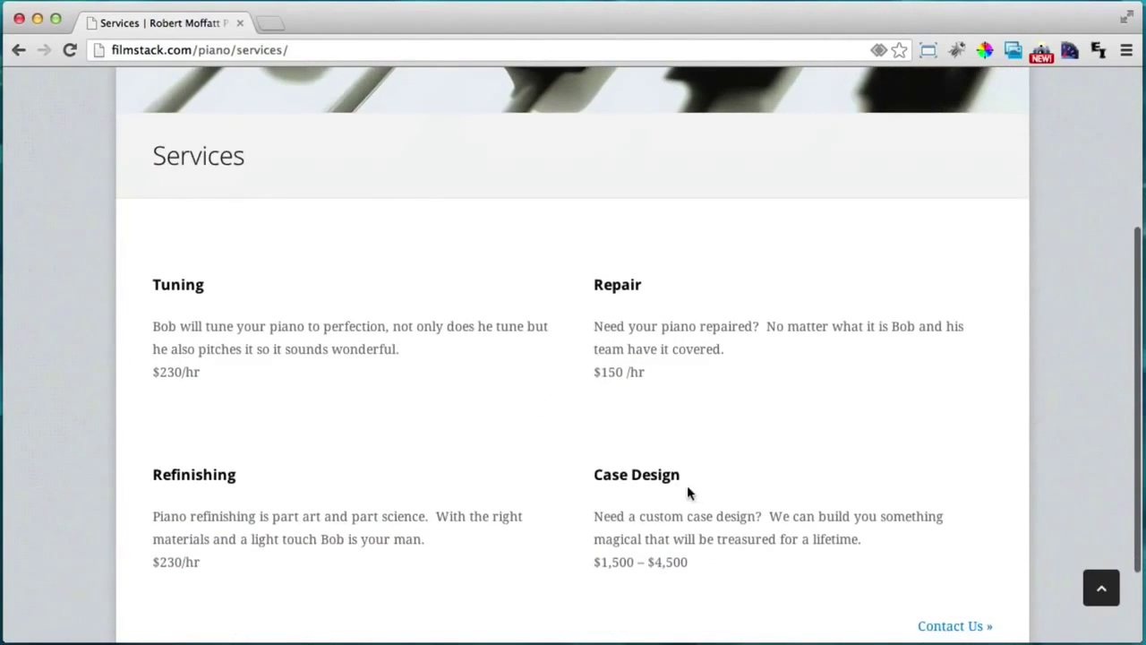
pyautogui.scroll(-2, 685, 492)
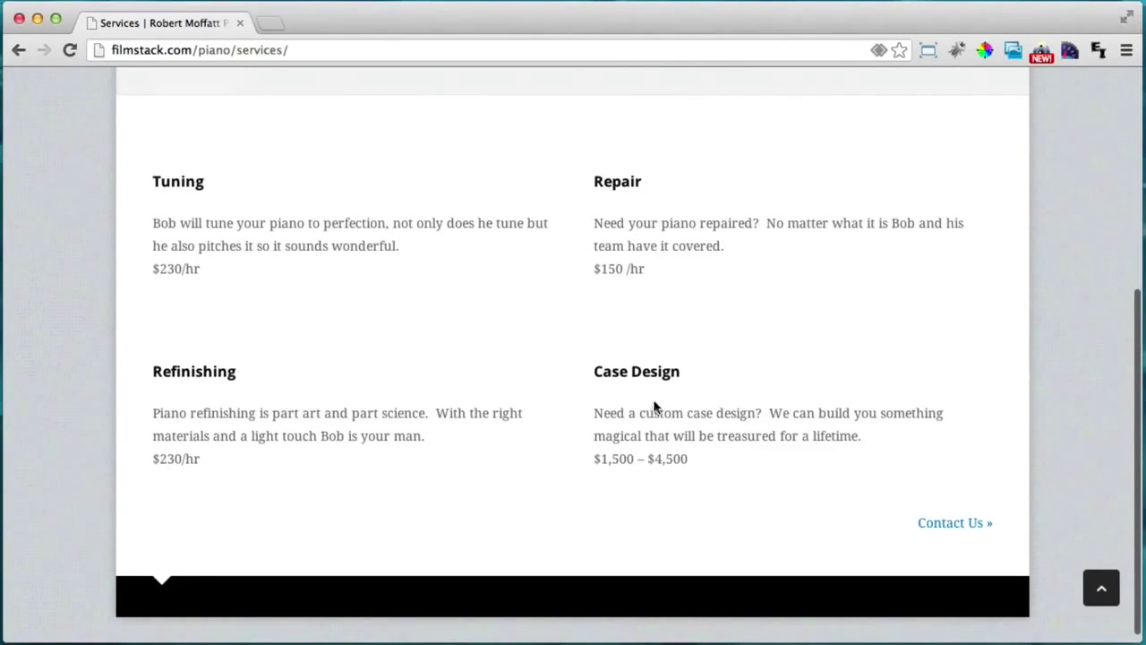
pyautogui.scroll(3, 492, 309)
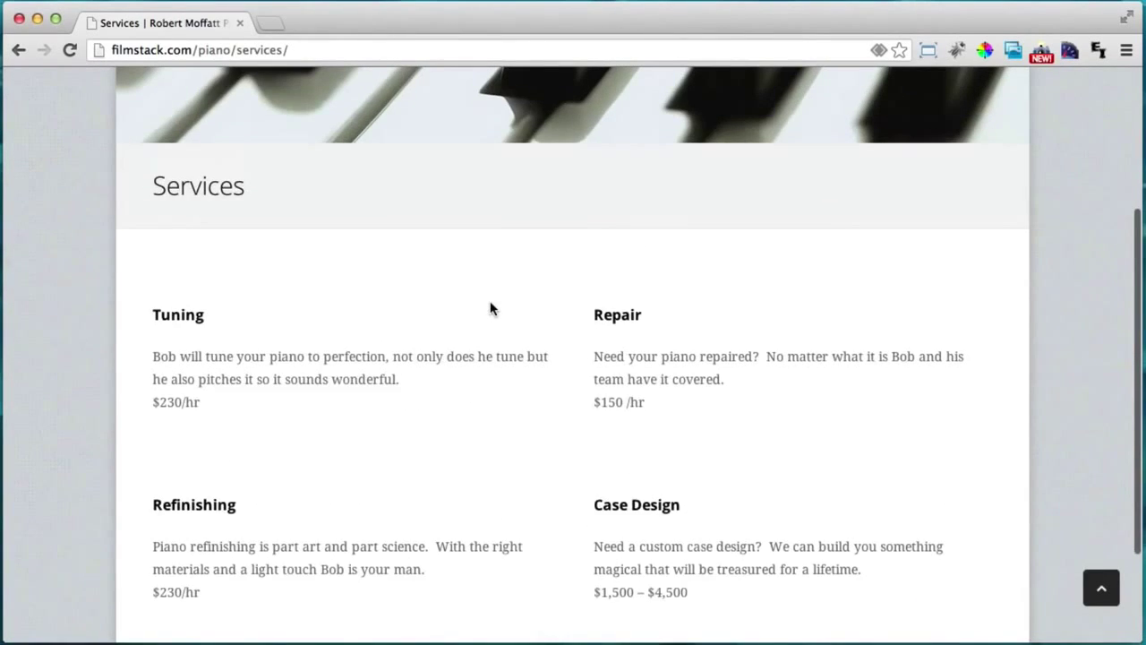
pyautogui.scroll(2, 492, 309)
pyautogui.scroll(2, 397, 387)
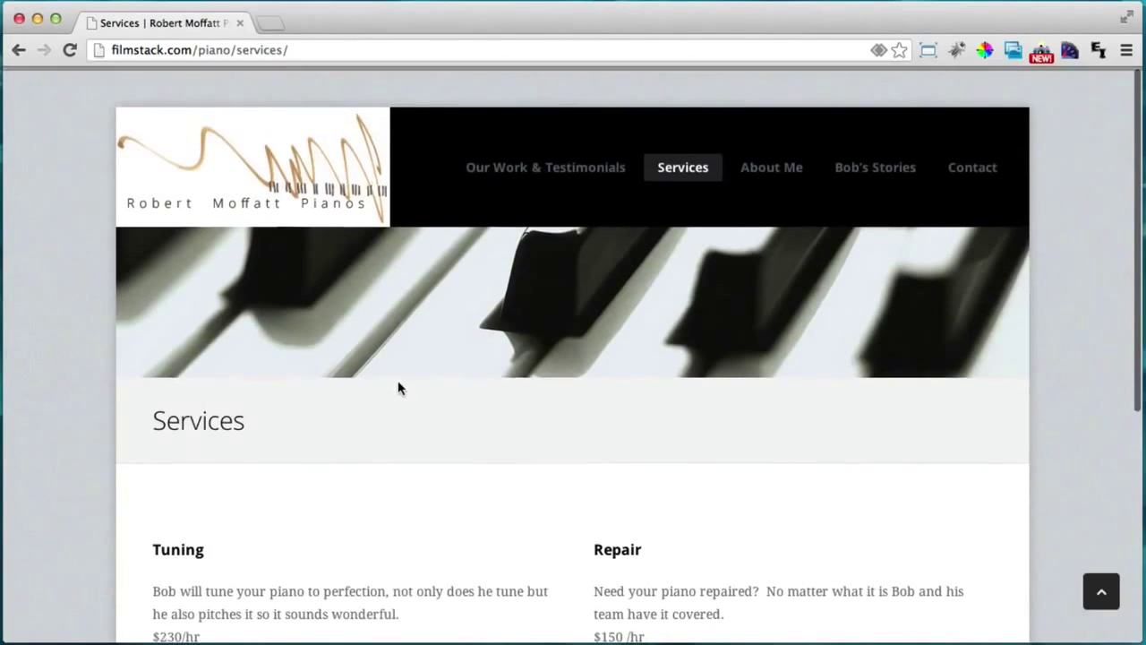
# Step: Go to the About Me page and glance over the technician's biography
pyautogui.click(782, 164)
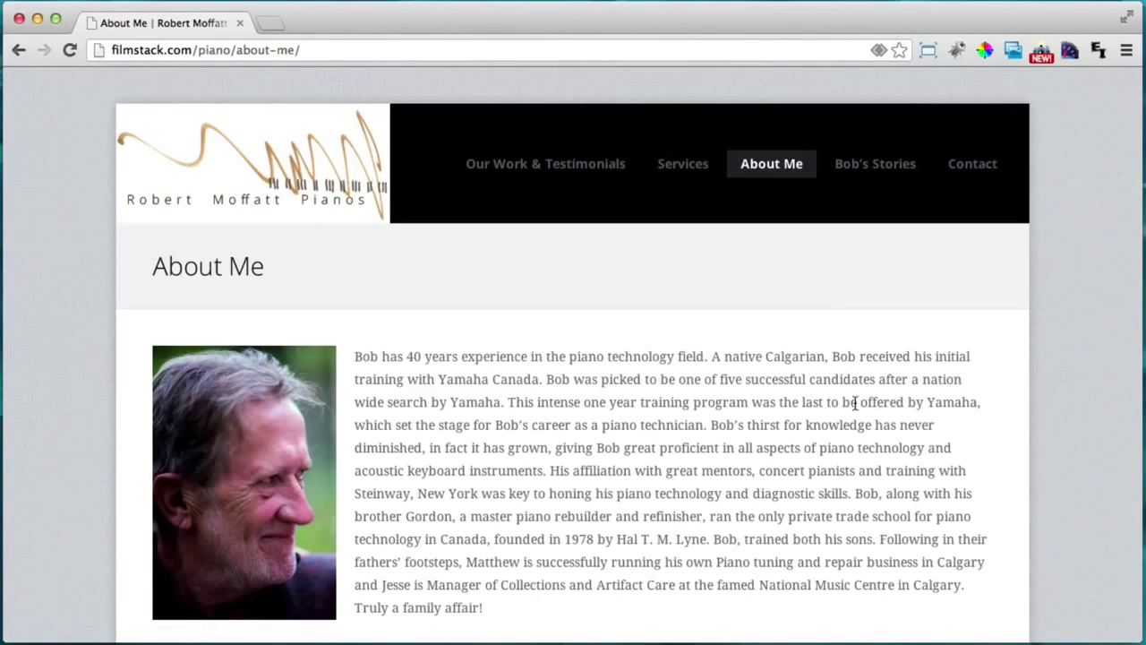
pyautogui.scroll(-2, 855, 402)
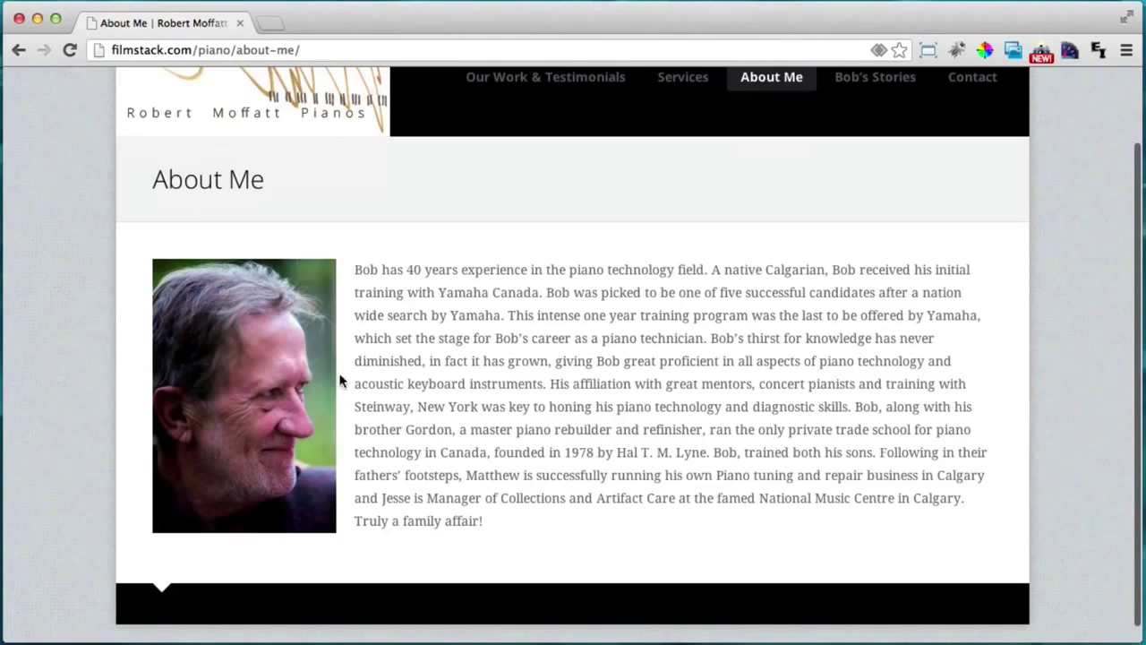
pyautogui.scroll(2, 660, 313)
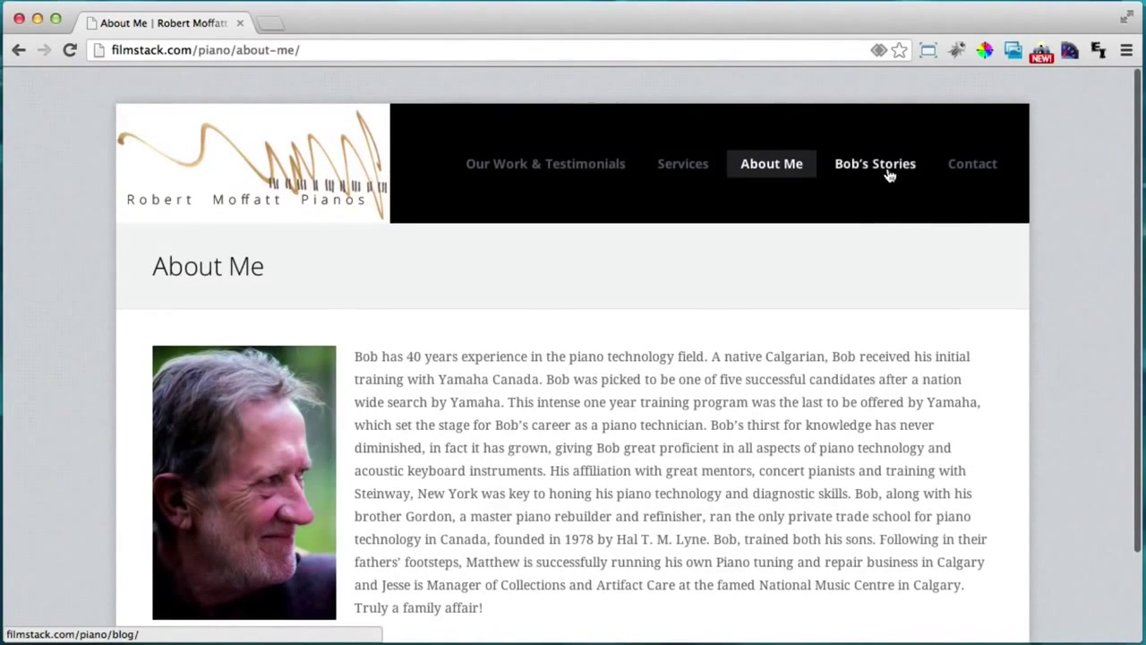
pyautogui.click(889, 172)
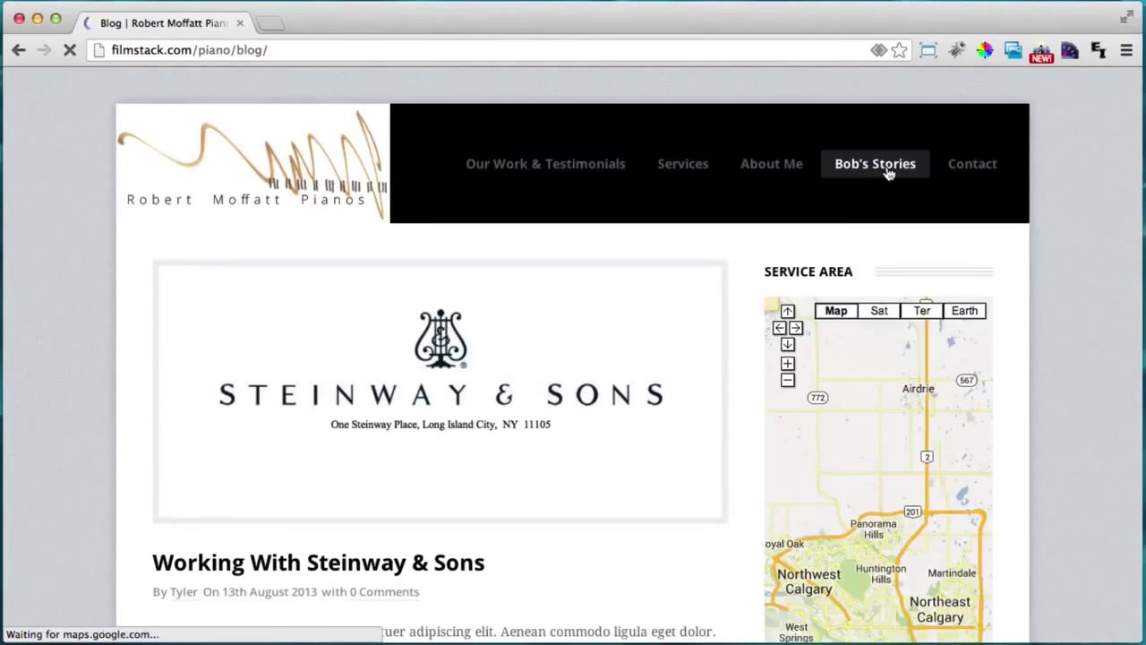
pyautogui.scroll(-2, 743, 260)
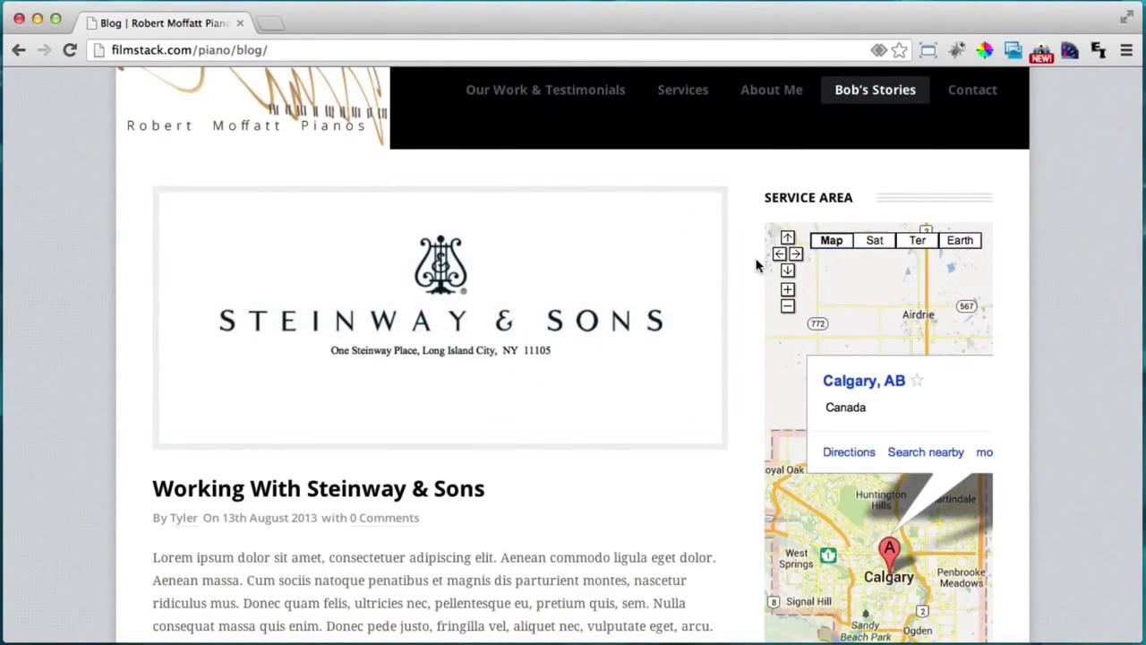
pyautogui.scroll(3, 756, 266)
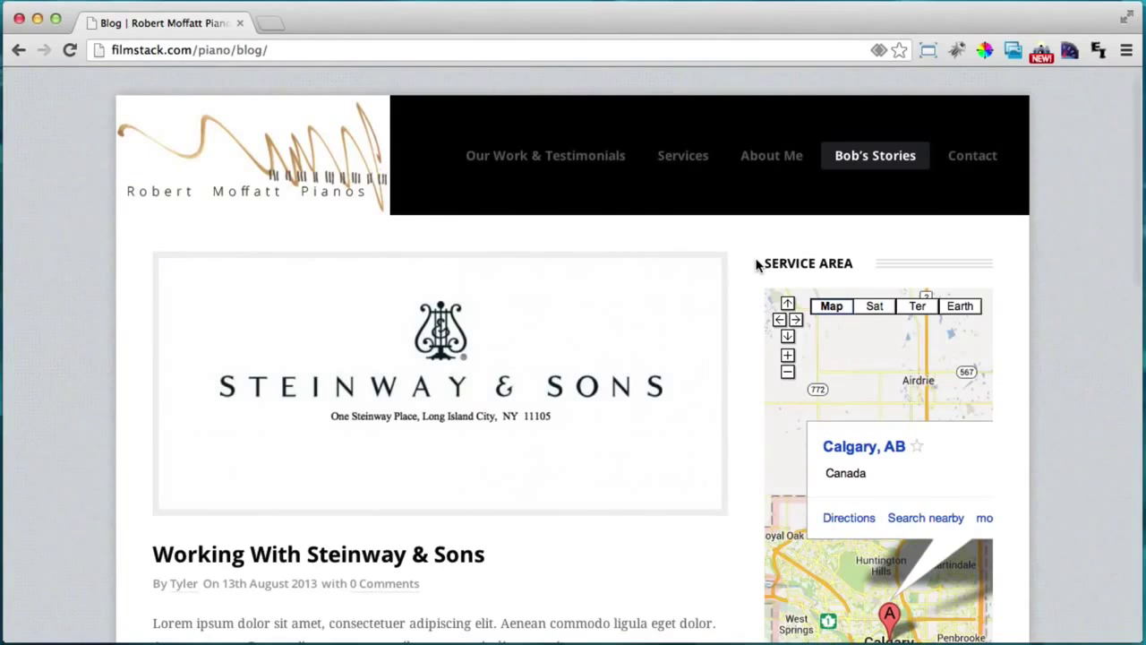
pyautogui.scroll(-2, 757, 265)
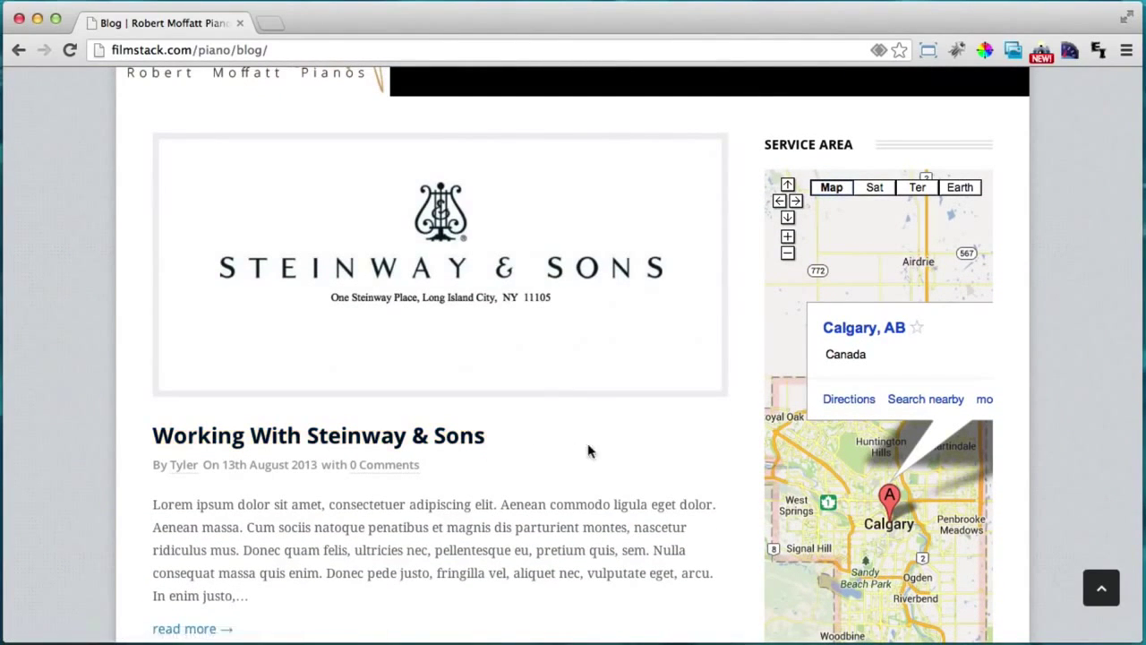
pyautogui.scroll(-1, 596, 445)
pyautogui.scroll(3, 601, 441)
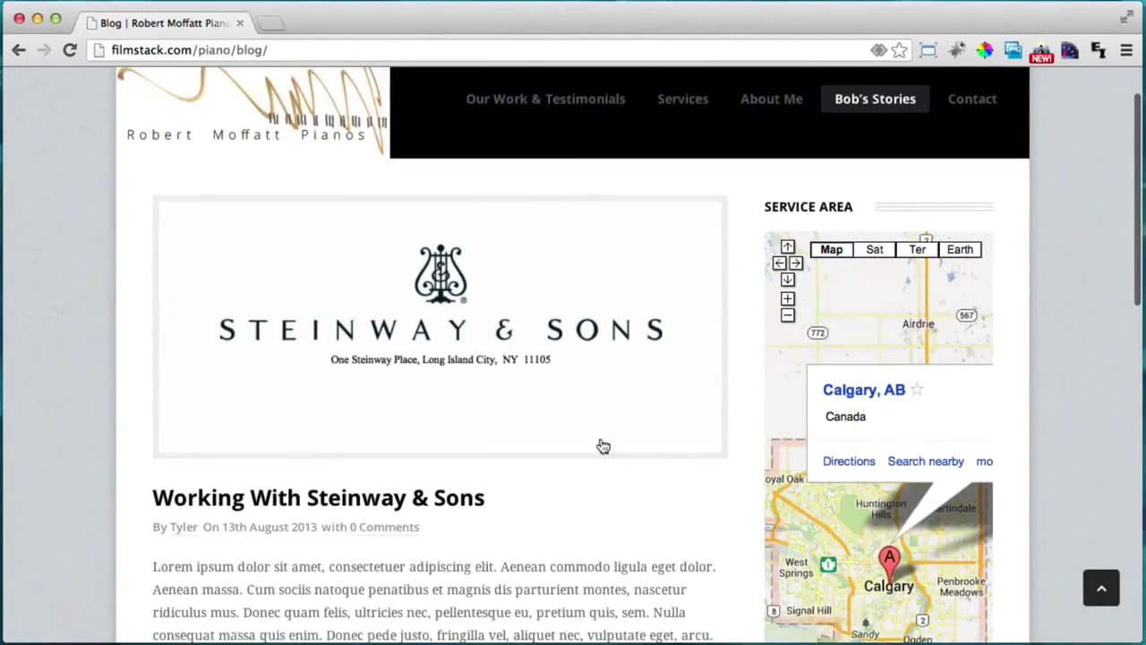
pyautogui.scroll(-5, 629, 493)
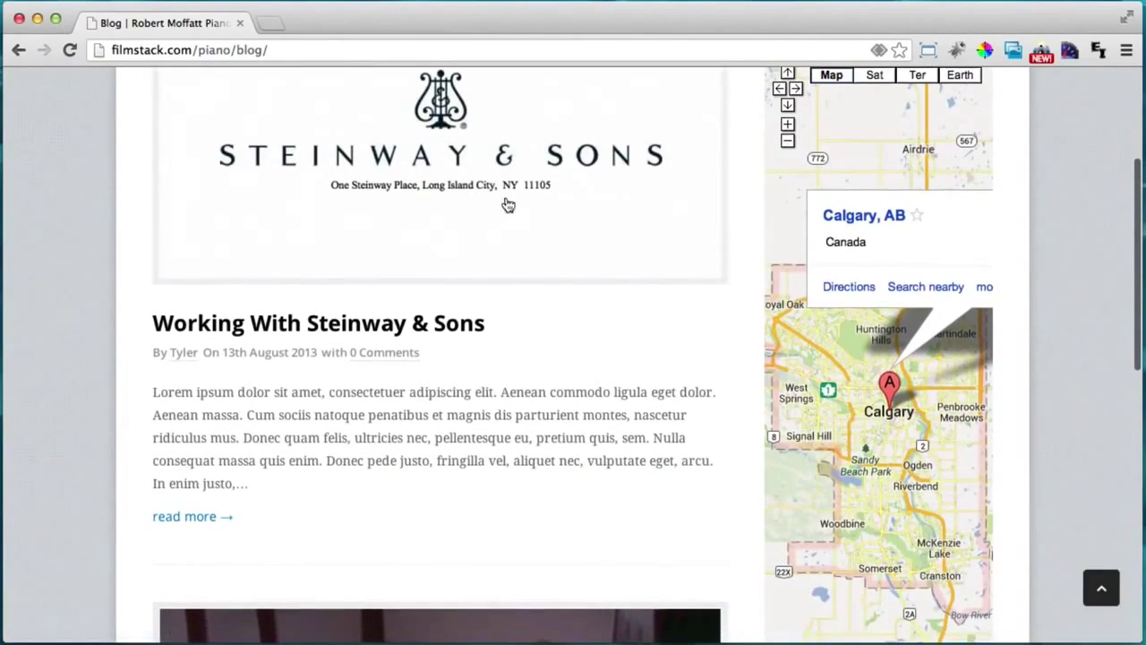
pyautogui.scroll(-7, 555, 282)
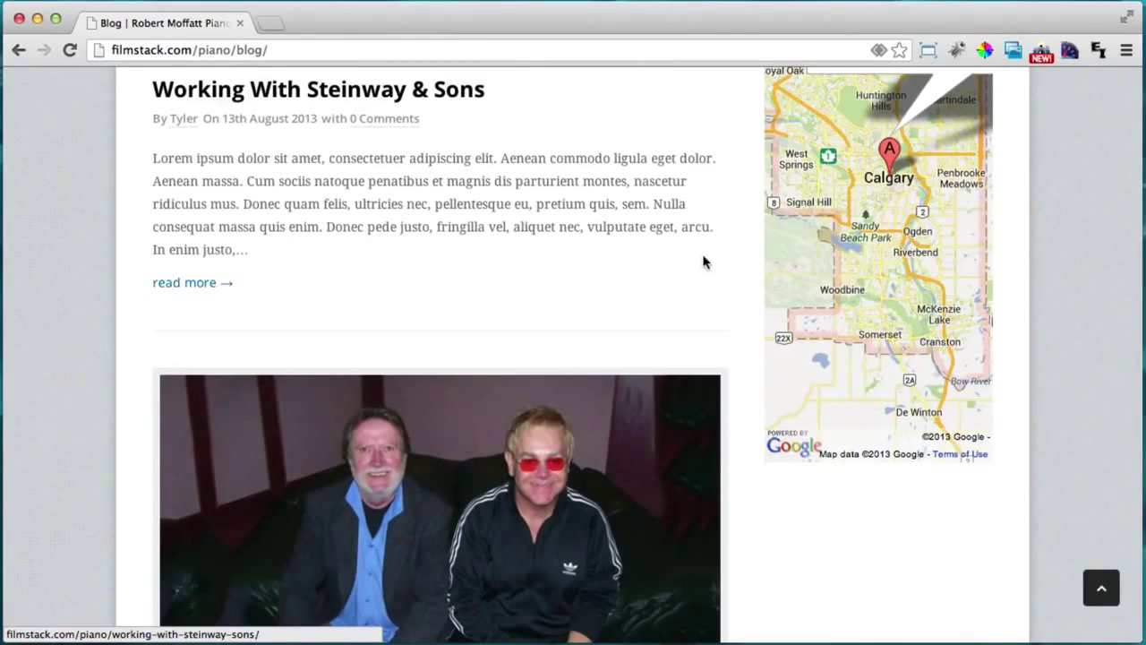
pyautogui.scroll(-13, 705, 260)
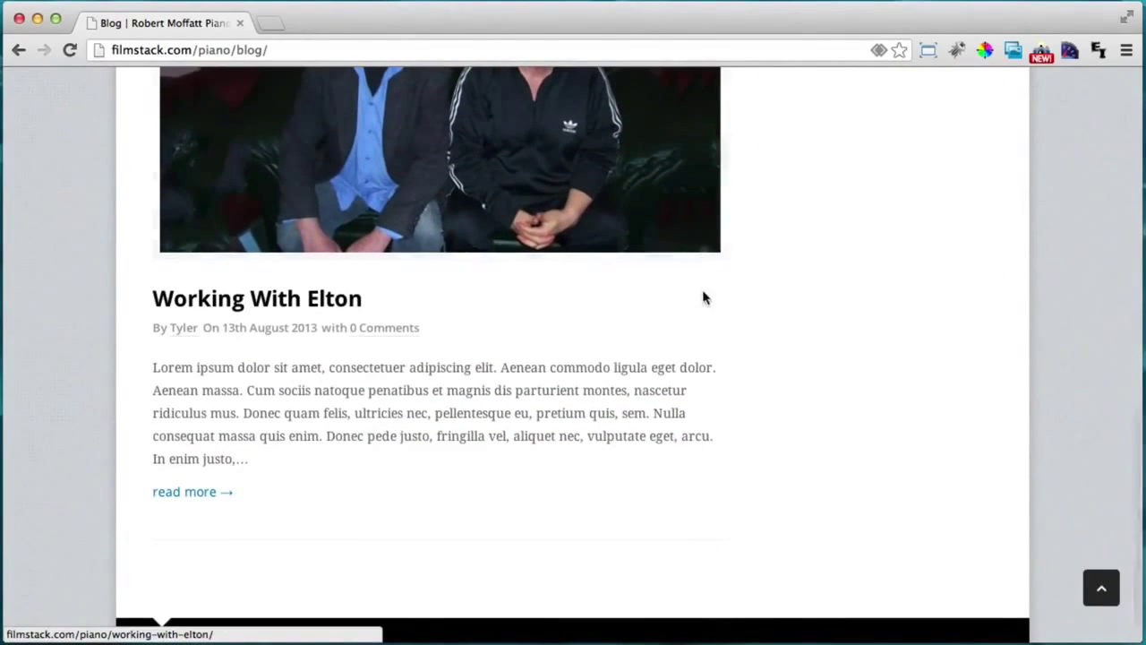
pyautogui.scroll(3, 654, 388)
pyautogui.scroll(15, 696, 386)
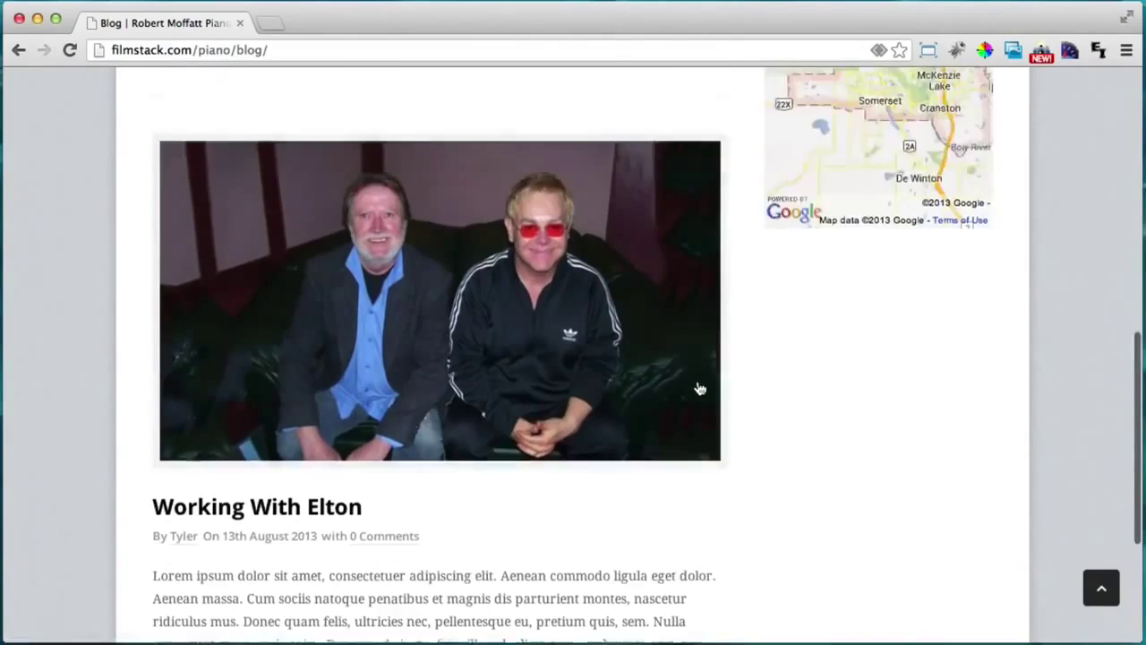
pyautogui.scroll(3, 690, 385)
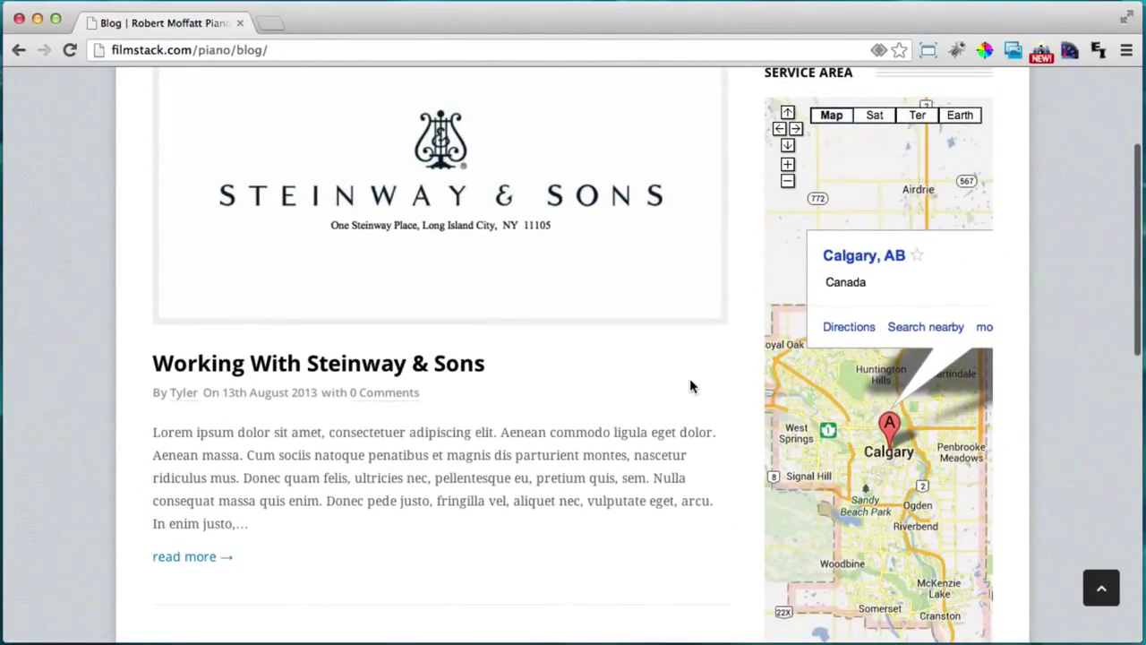
pyautogui.scroll(1, 686, 384)
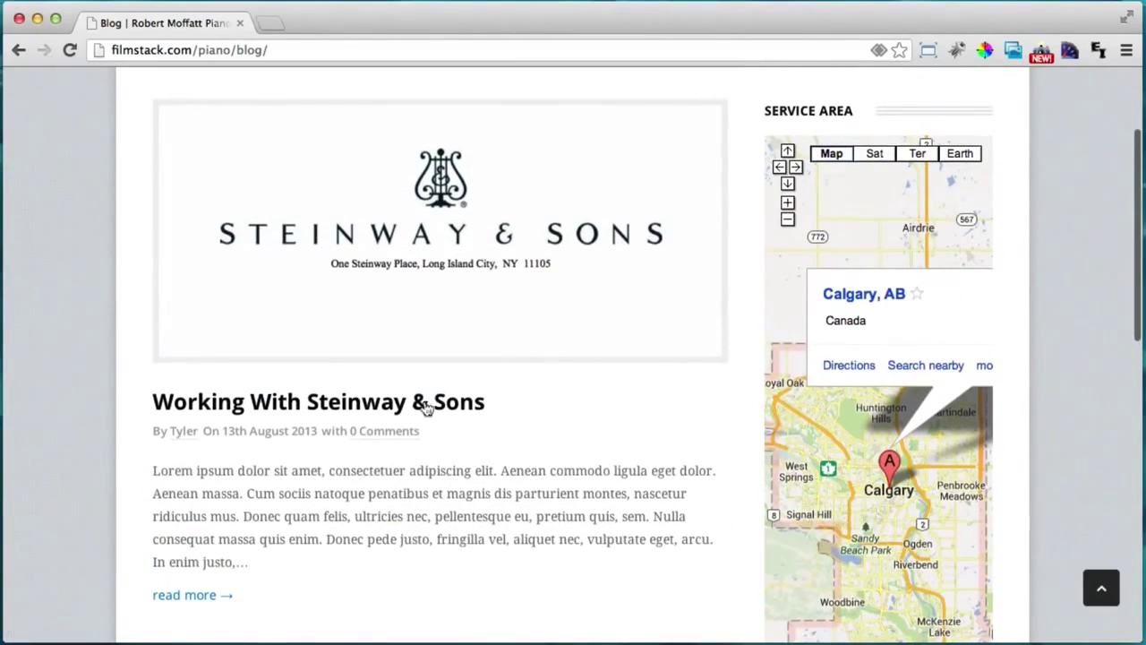
pyautogui.click(320, 406)
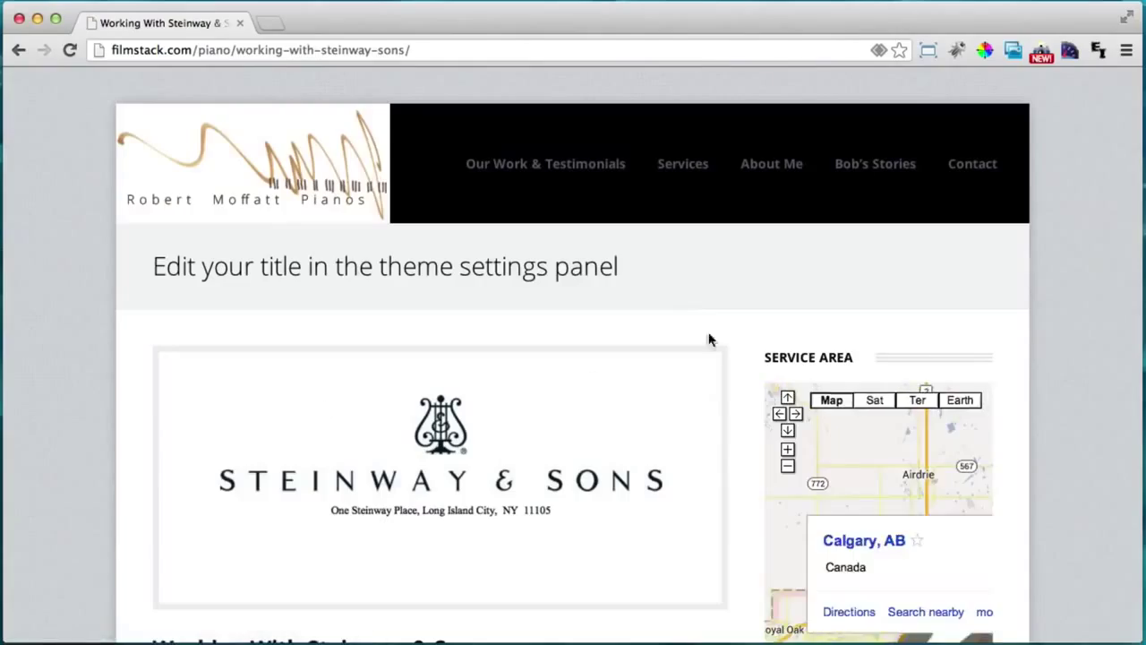
pyautogui.scroll(-5, 710, 332)
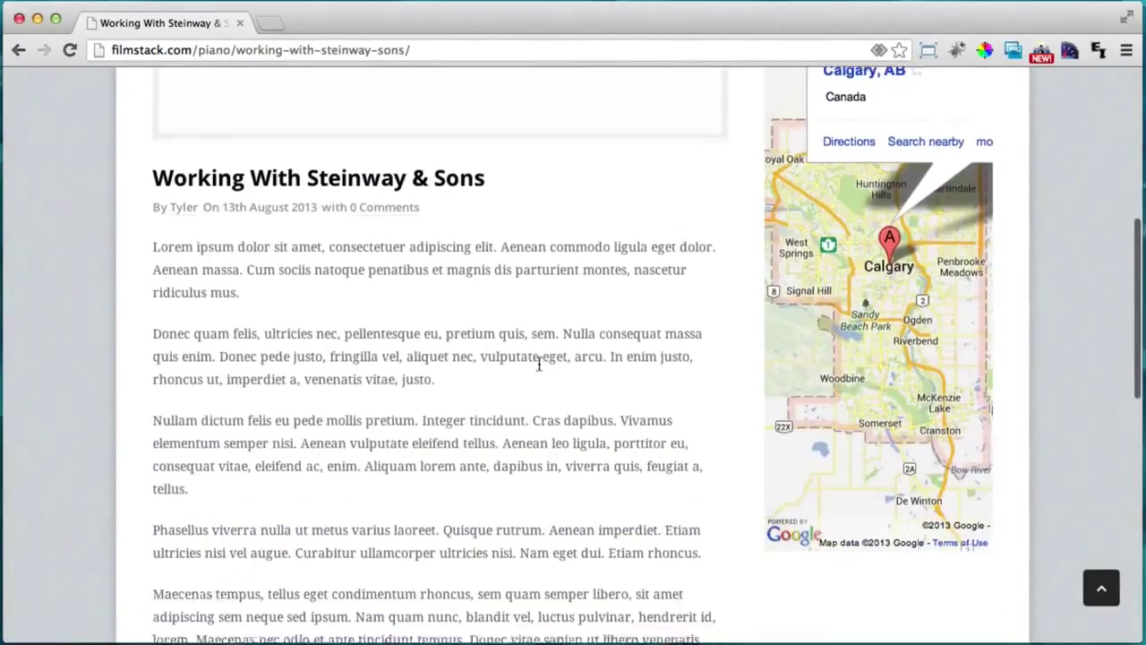
pyautogui.scroll(-4, 537, 367)
pyautogui.scroll(9, 538, 368)
pyautogui.scroll(-10, 538, 371)
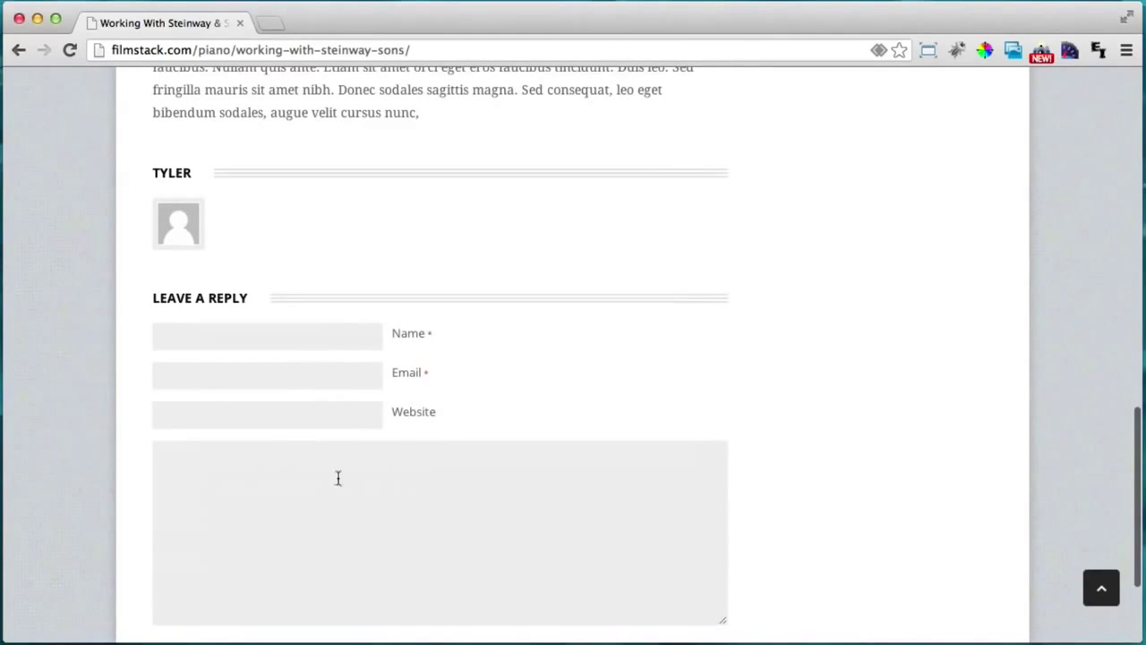
pyautogui.scroll(1, 373, 358)
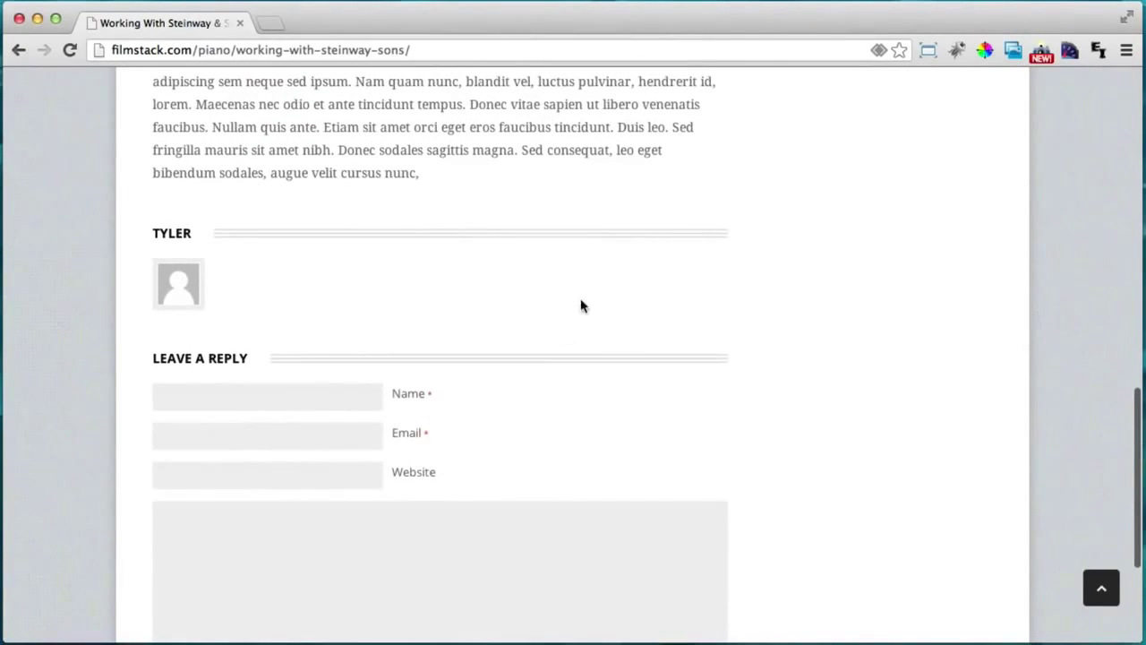
pyautogui.scroll(10, 629, 349)
pyautogui.scroll(4, 630, 349)
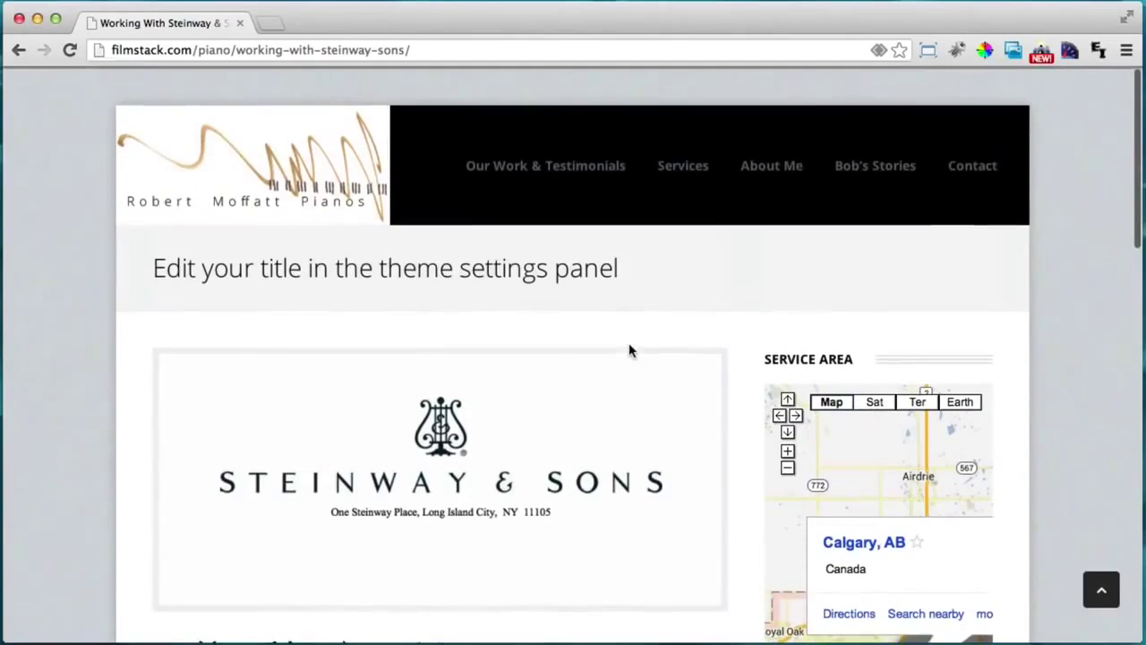
# Step: Go to the Contact page and scroll through its details, Email Us form and Service Area map
pyautogui.click(969, 171)
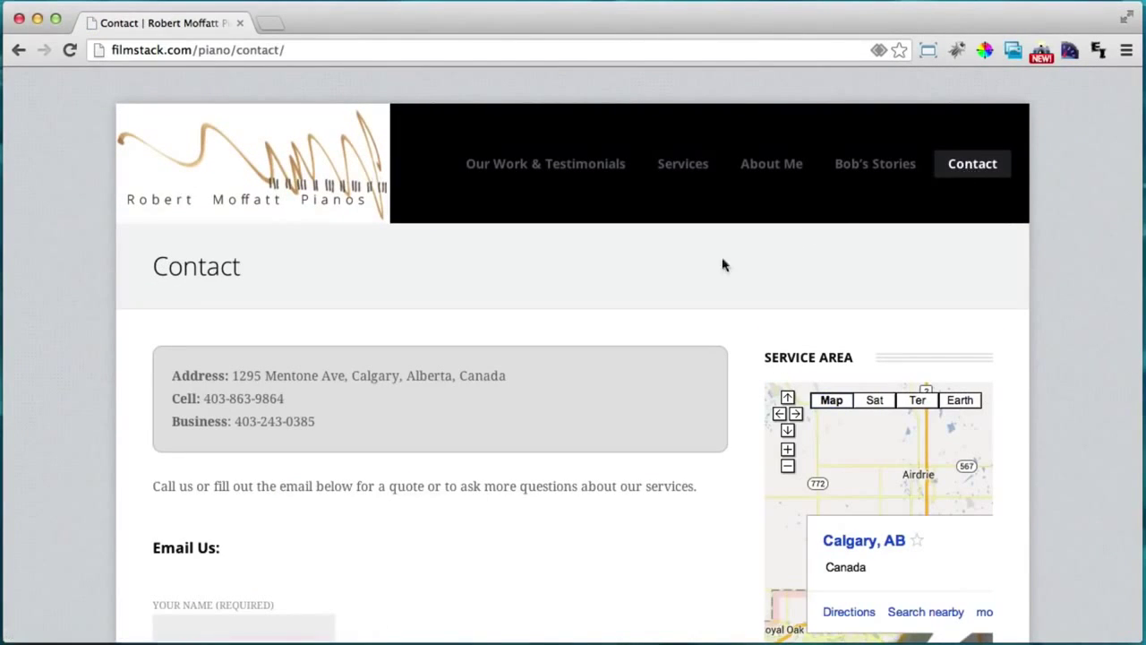
pyautogui.scroll(-3, 713, 268)
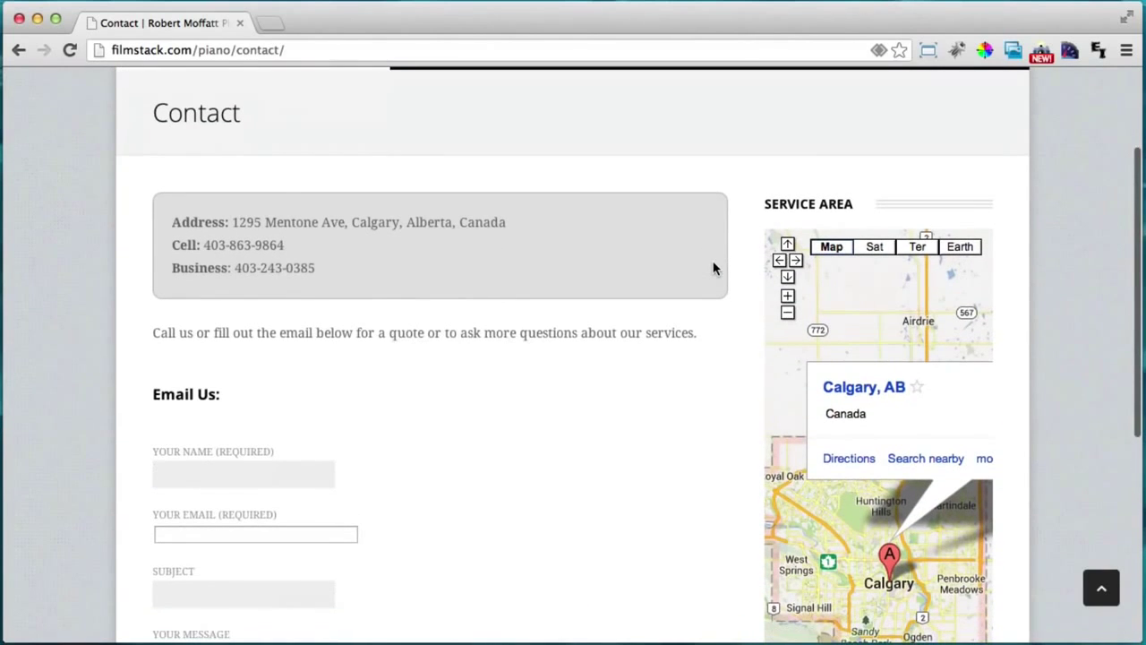
pyautogui.scroll(3, 703, 272)
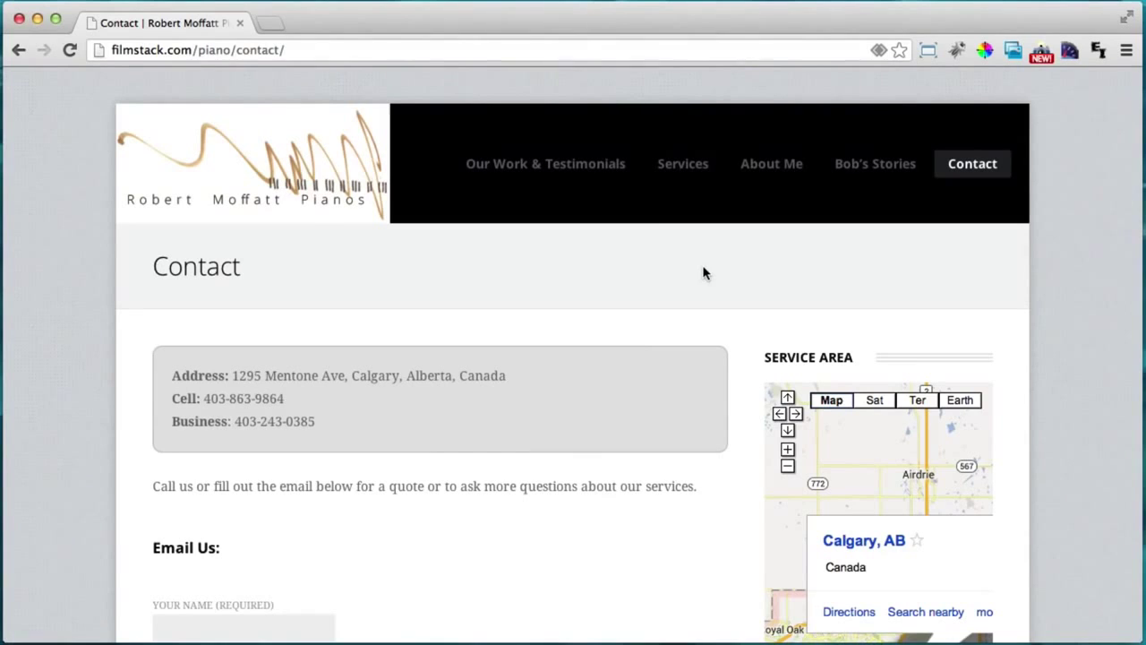
pyautogui.scroll(-1, 632, 349)
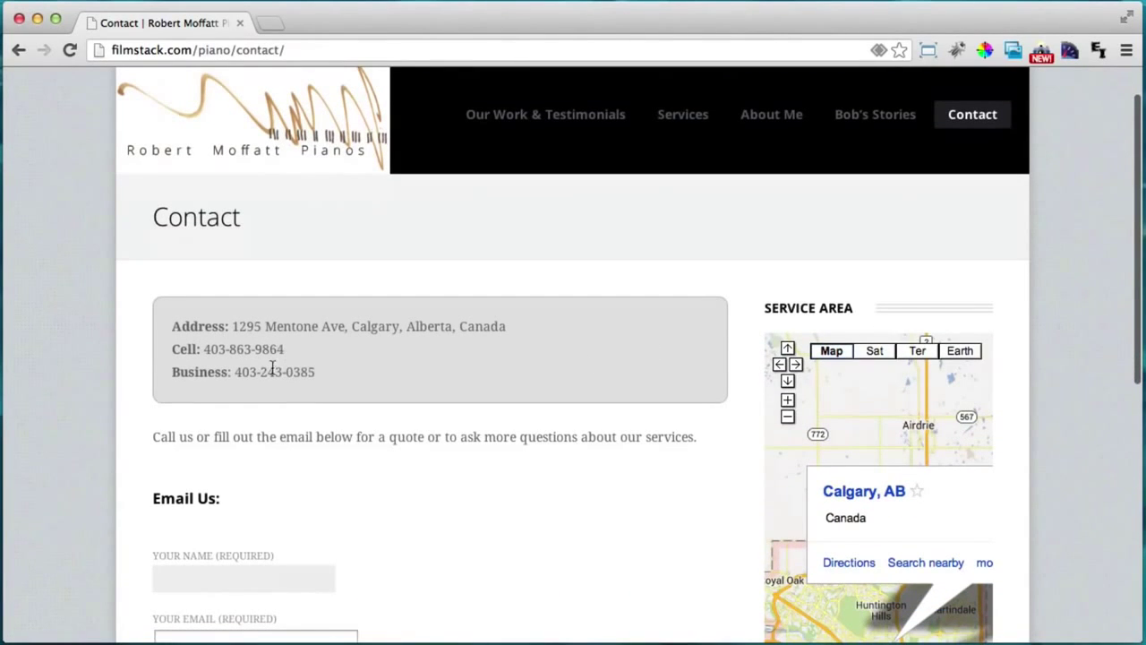
pyautogui.scroll(-4, 397, 358)
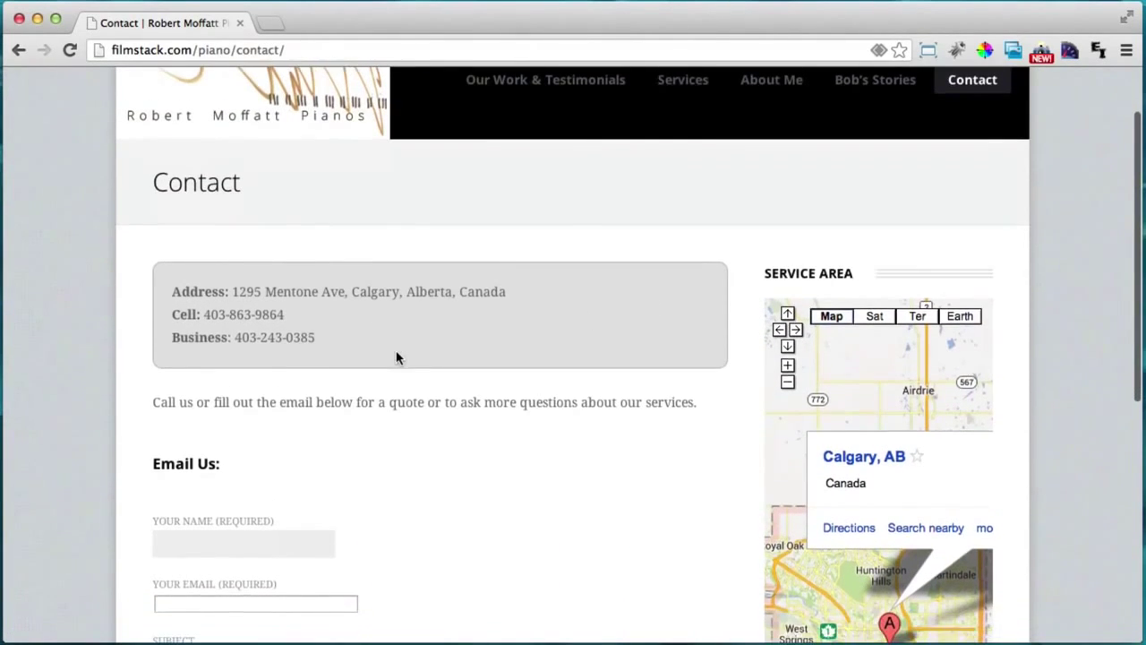
pyautogui.scroll(-3, 398, 359)
pyautogui.scroll(6, 396, 358)
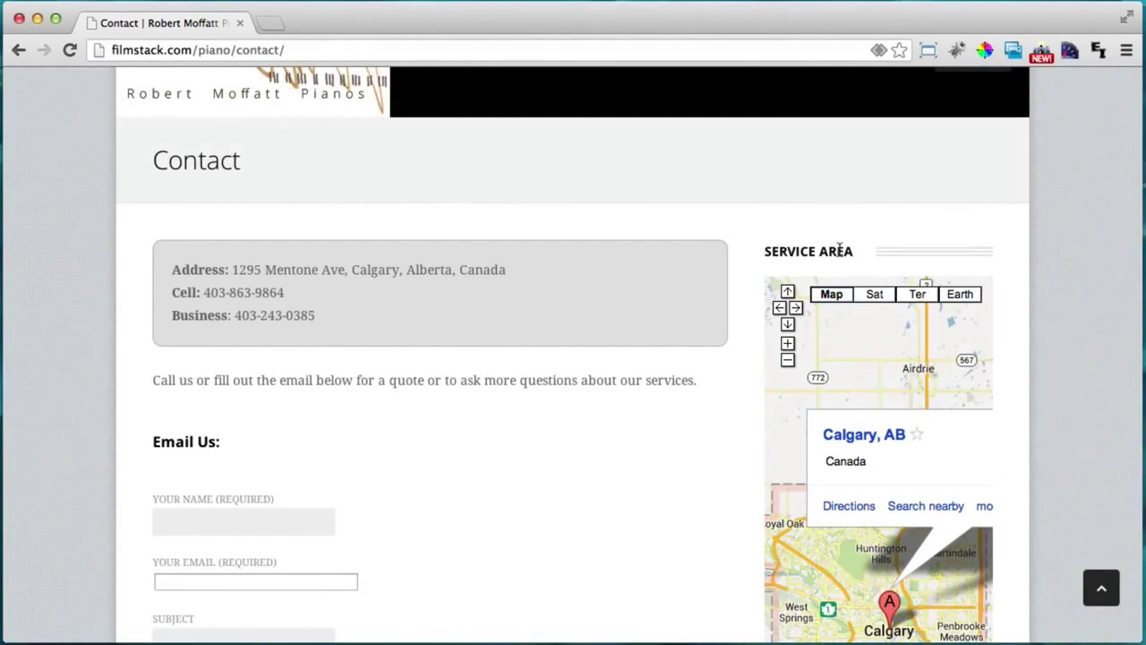
pyautogui.scroll(-2, 616, 350)
pyautogui.scroll(-1, 616, 350)
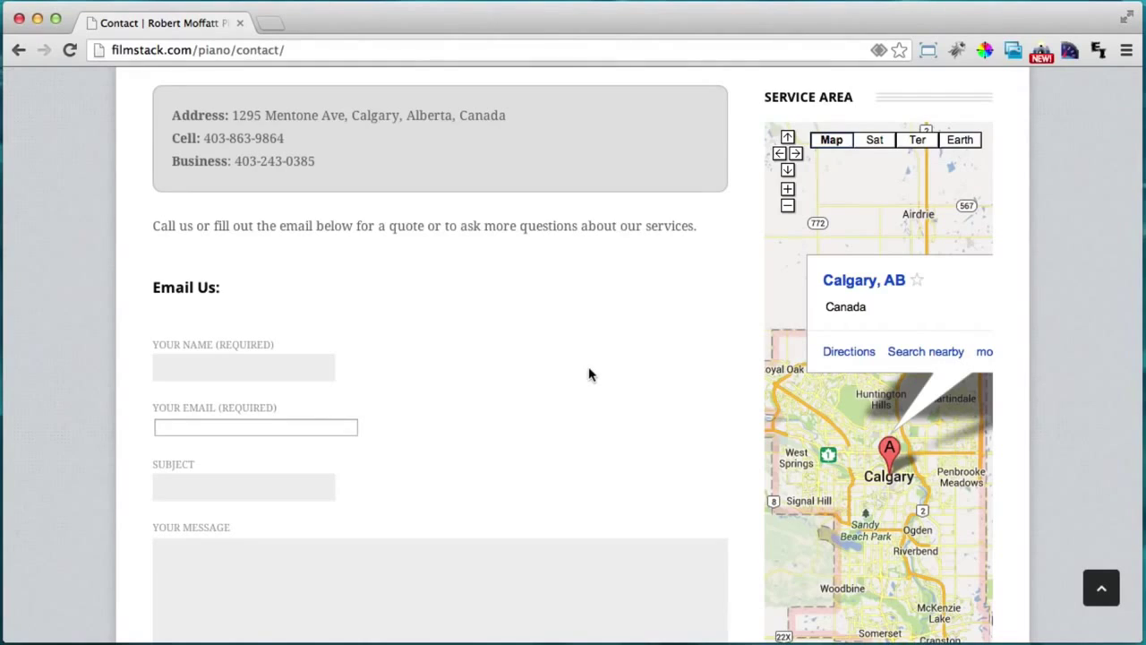
pyautogui.scroll(5, 586, 367)
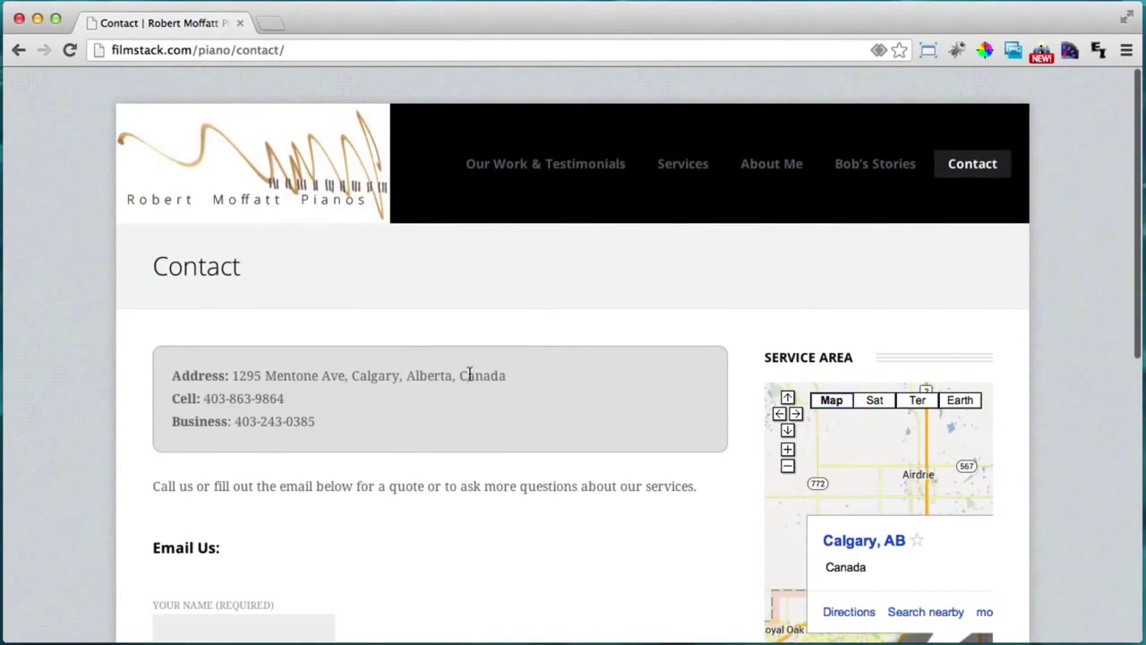
# Step: Return to the home page via the Robert Moffatt Pianos logo and scroll to Recent Work
pyautogui.click(346, 171)
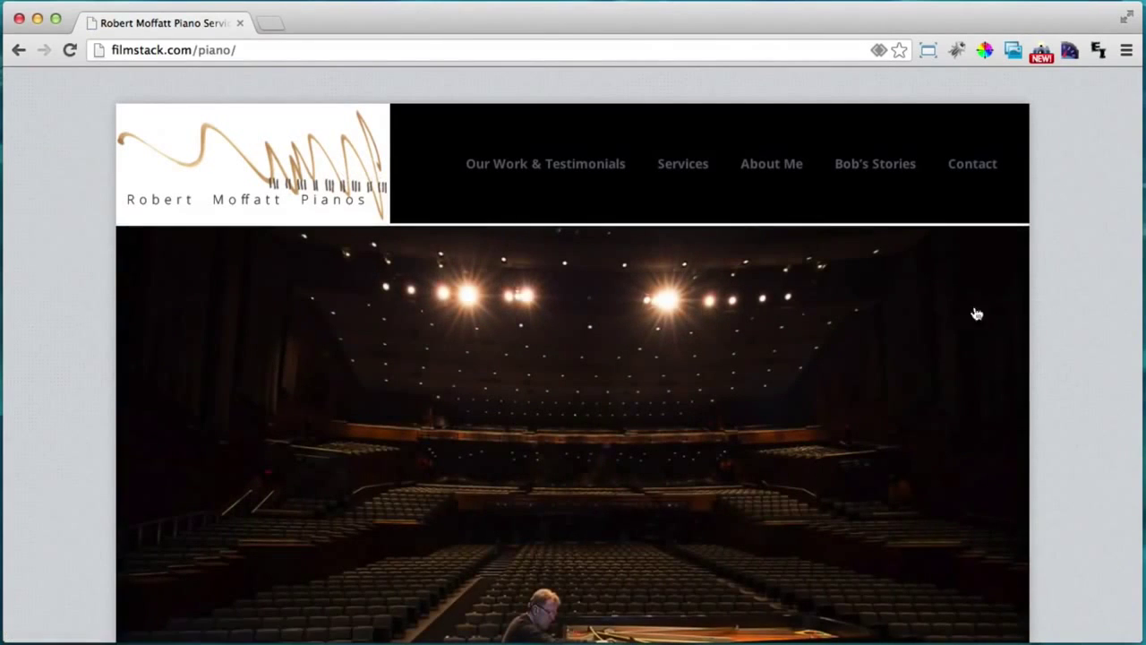
pyautogui.scroll(-5, 1066, 307)
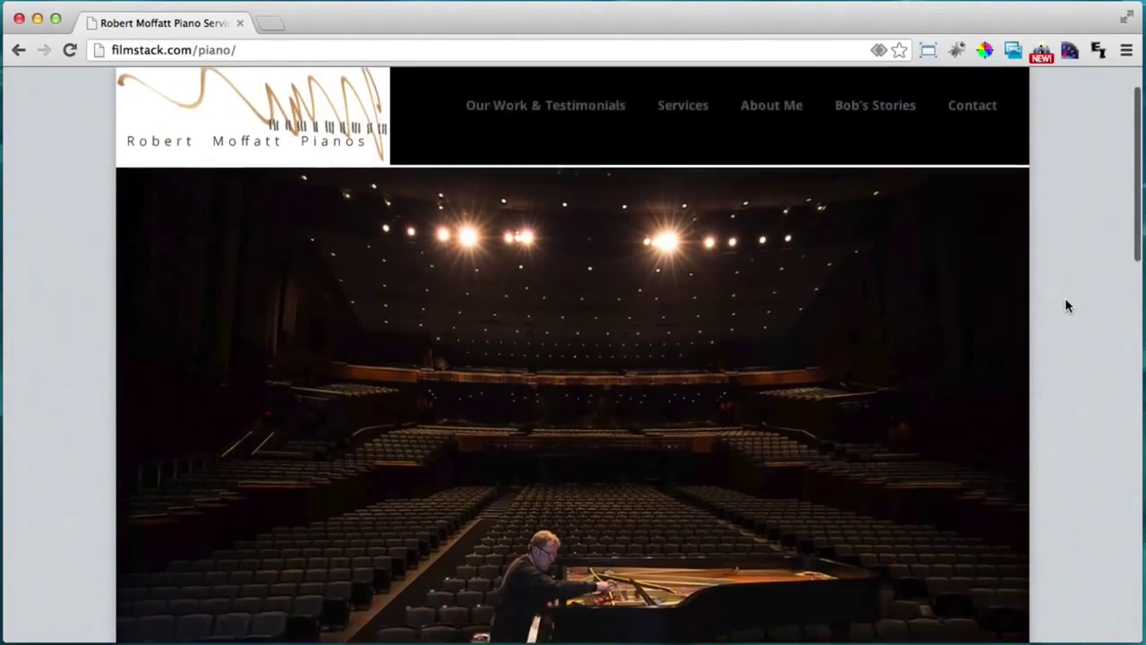
pyautogui.scroll(-10, 1066, 307)
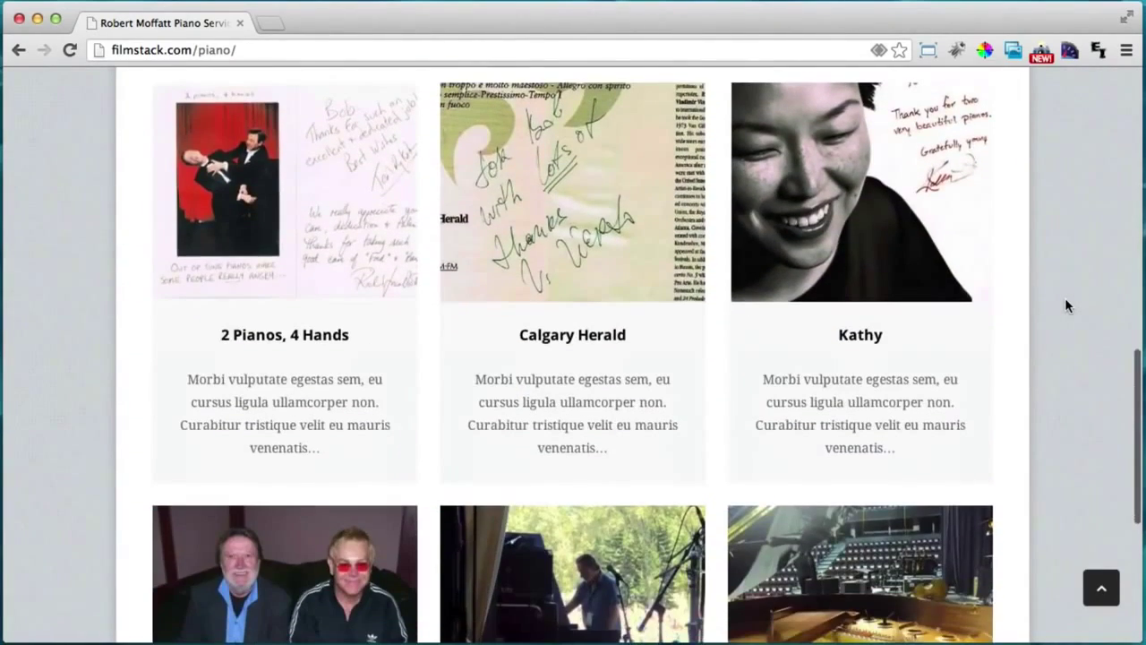
pyautogui.scroll(8, 1066, 307)
pyautogui.scroll(3, 1066, 306)
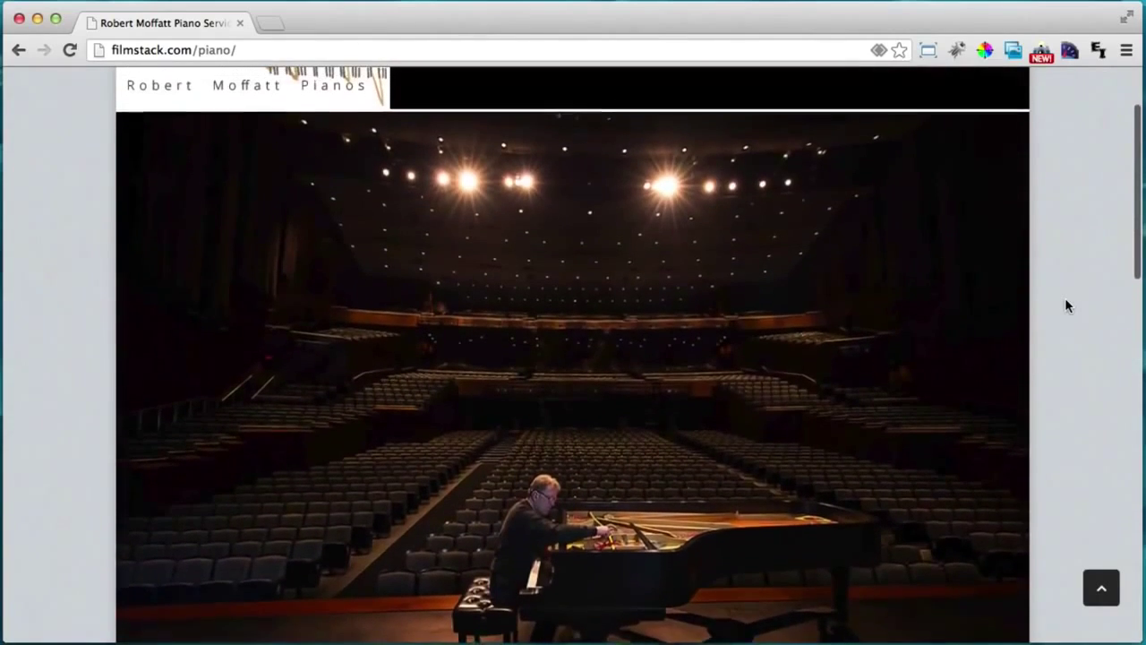
pyautogui.scroll(2, 1064, 306)
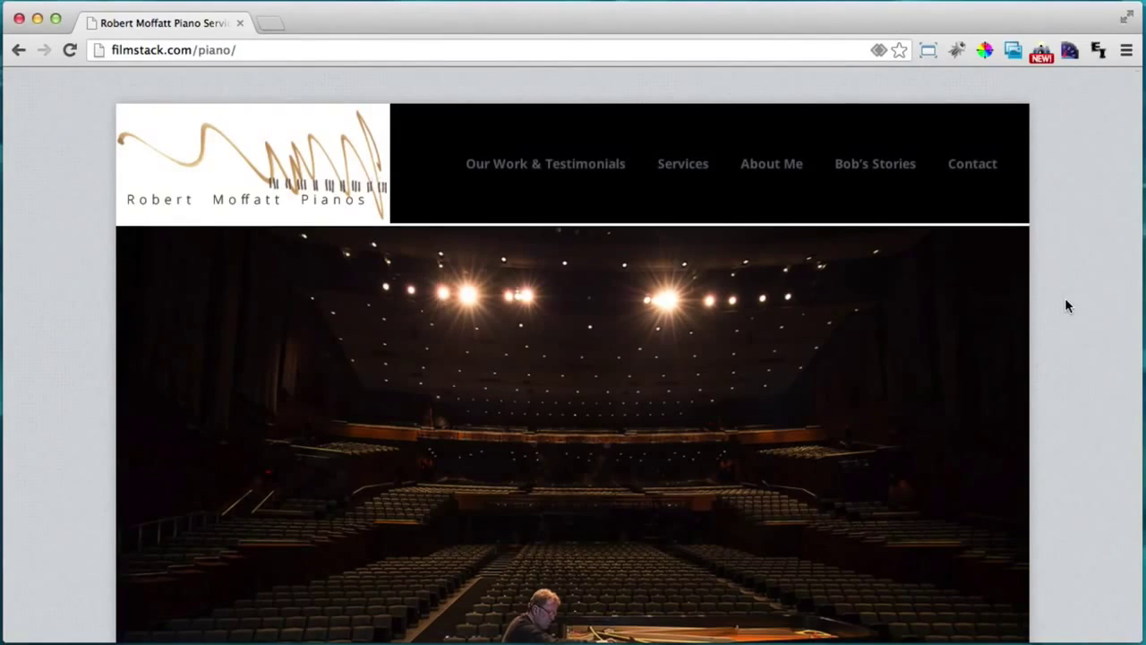
pyautogui.scroll(-10, 1065, 306)
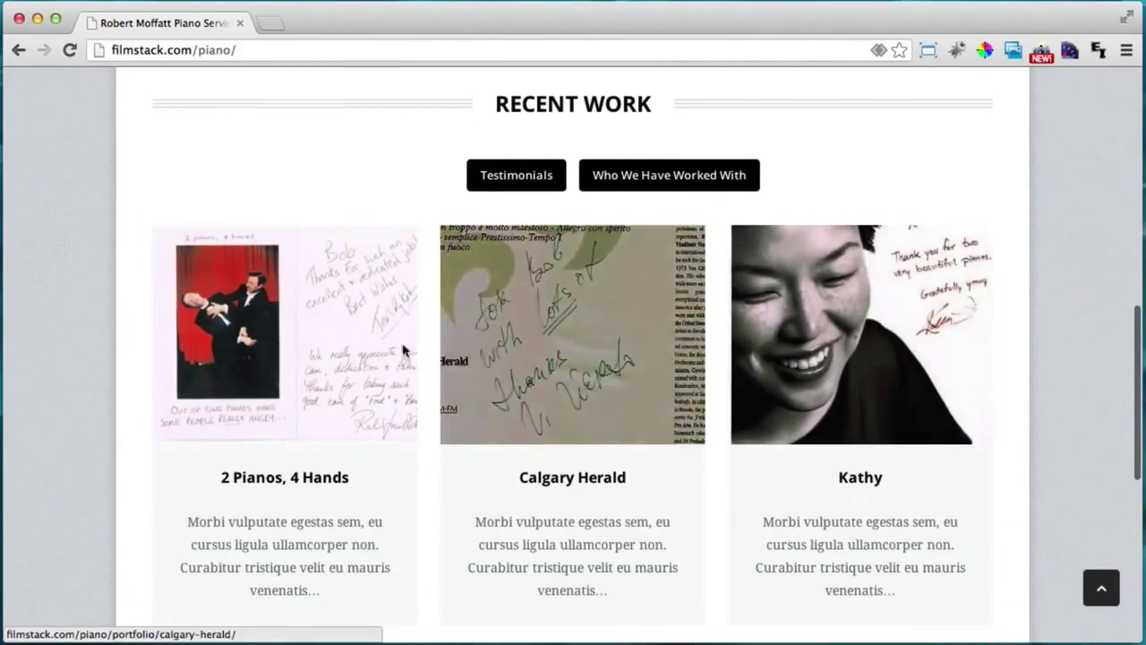
pyautogui.scroll(-1, 1032, 262)
pyautogui.scroll(-3, 1033, 259)
pyautogui.scroll(4, 1032, 256)
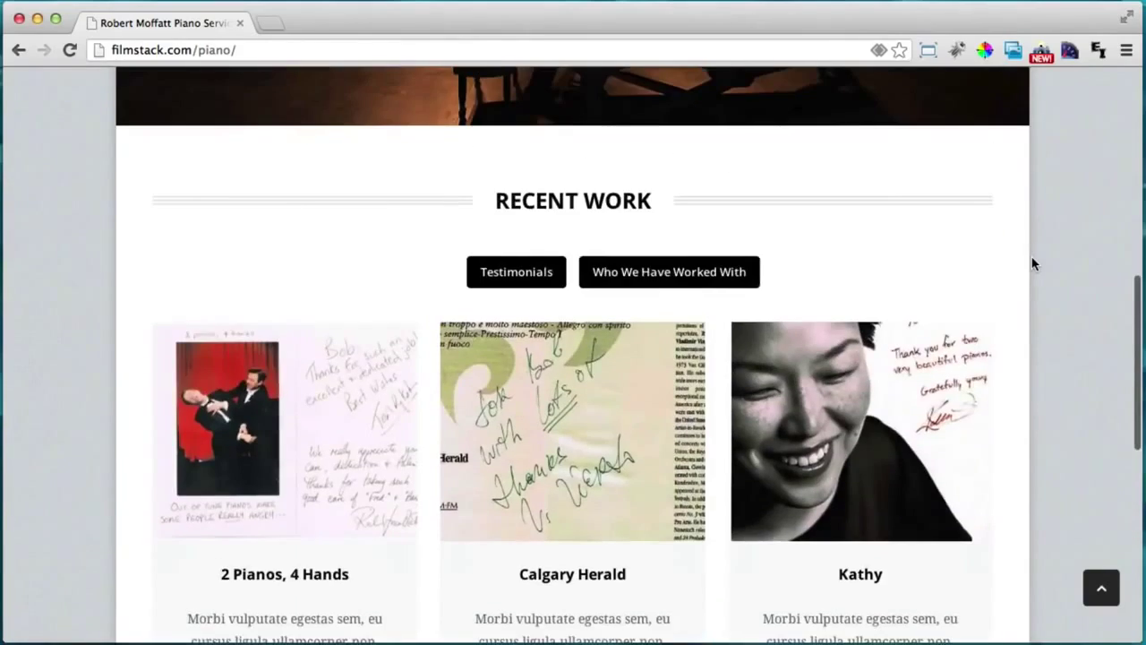
# Step: Switch Recent Work to Who We Have Worked With, then Testimonials, and jump back to top
pyautogui.click(633, 281)
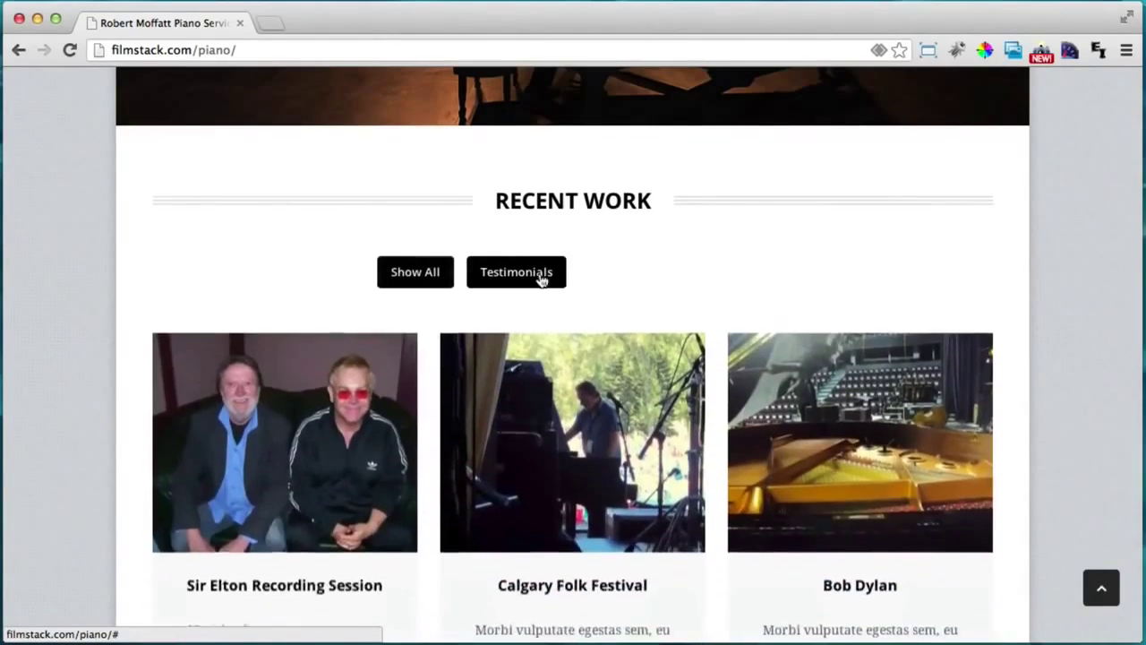
pyautogui.click(516, 276)
pyautogui.scroll(-5, 999, 269)
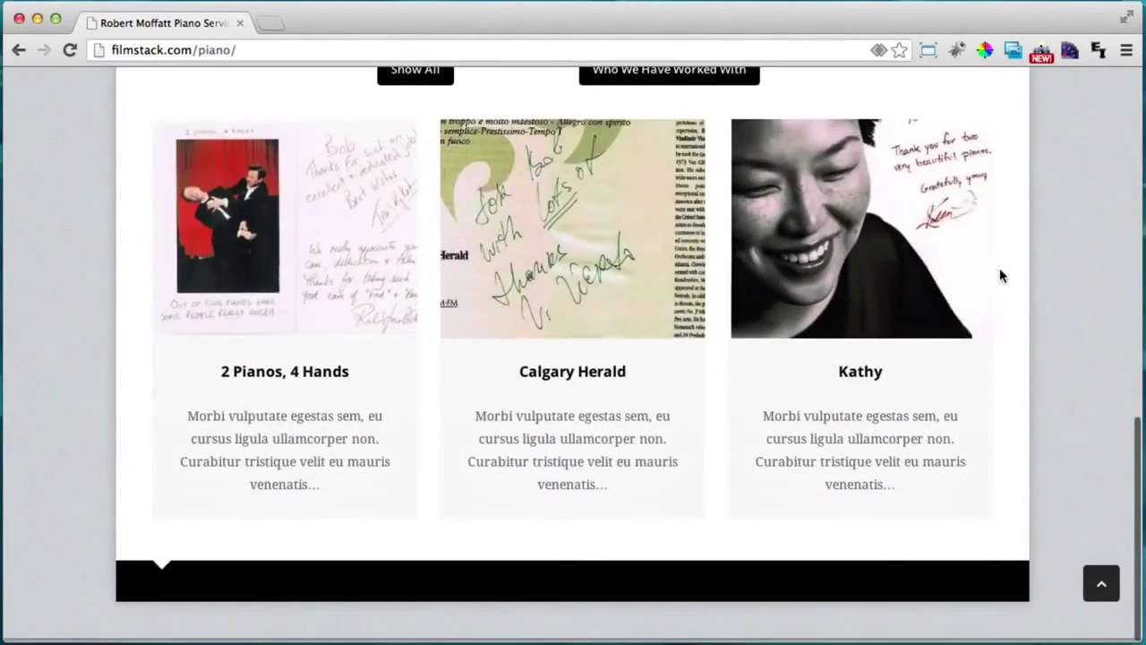
pyautogui.click(1108, 593)
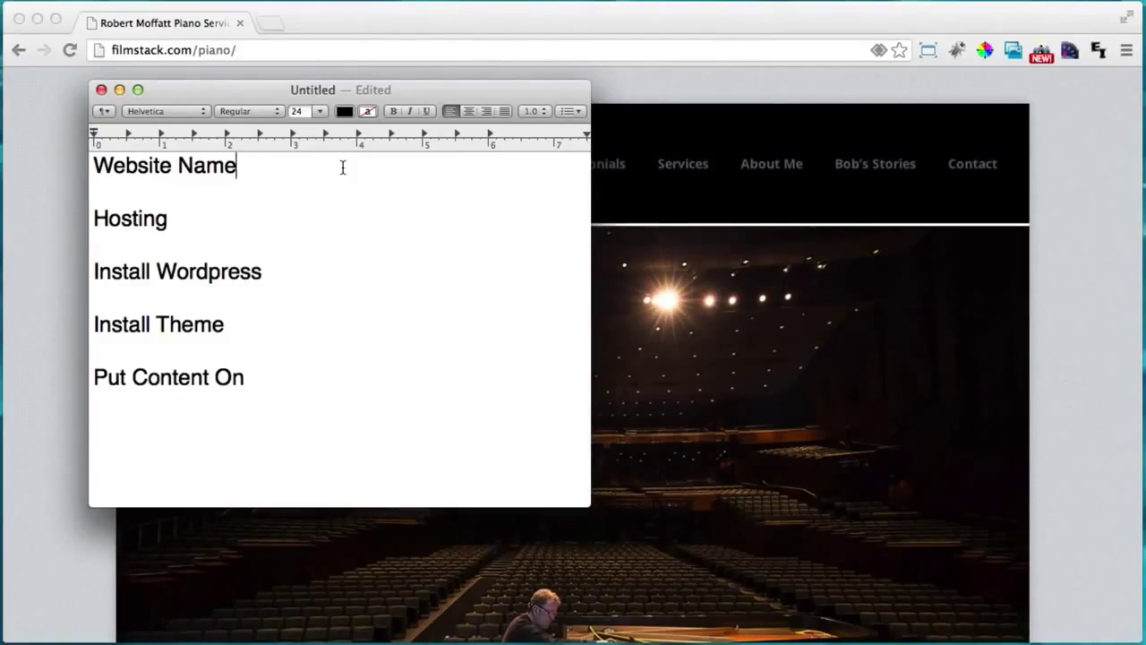
pyautogui.write('www.Your')
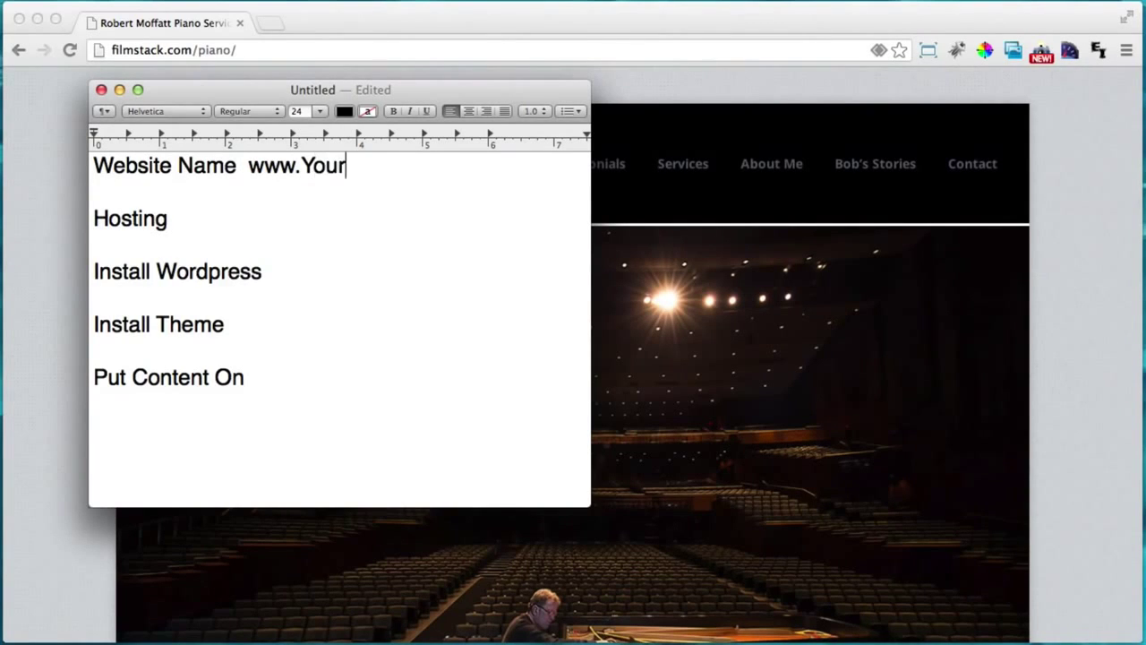
pyautogui.write('Website.com')
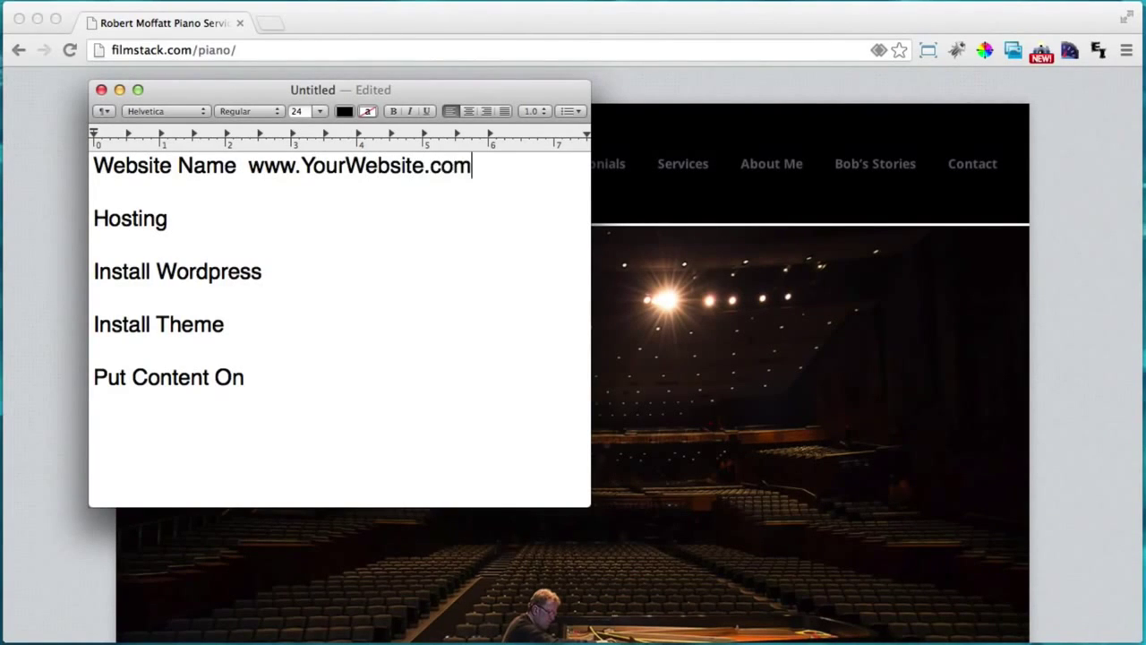
pyautogui.press('BackSpace')
pyautogui.press('BackSpace')
pyautogui.press('BackSpace')
pyautogui.press('BackSpace')
pyautogui.press('BackSpace')
pyautogui.press('BackSpace')
pyautogui.press('BackSpace')
pyautogui.press('BackSpace')
pyautogui.press('BackSpace')
pyautogui.press('BackSpace')
pyautogui.press('BackSpace')
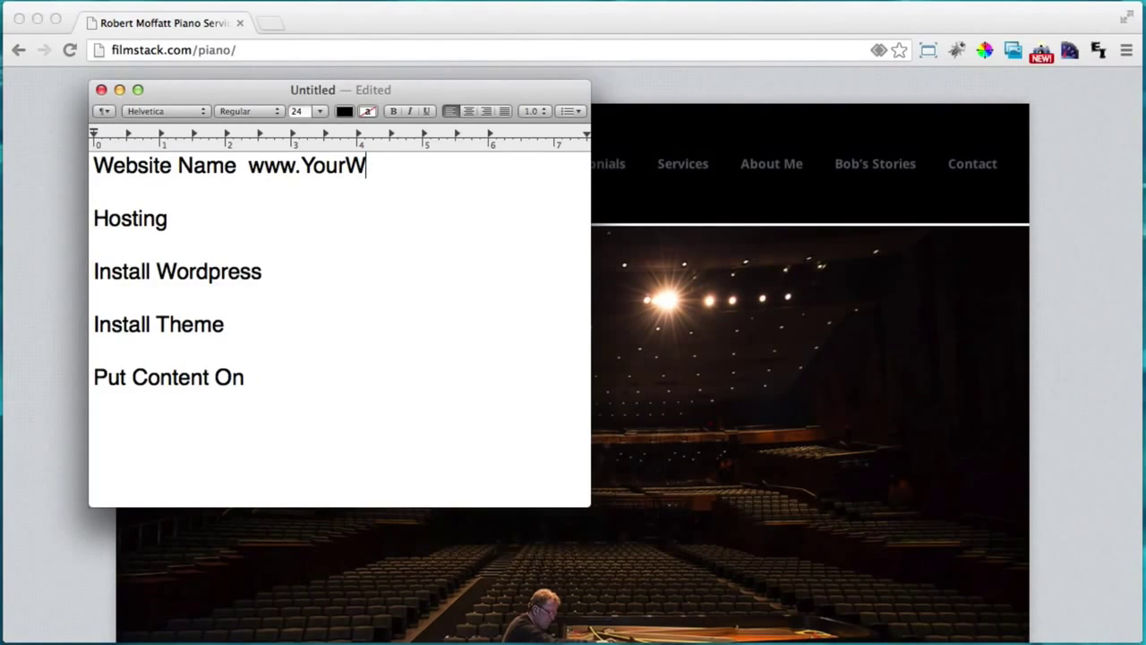
pyautogui.write('Business.com')
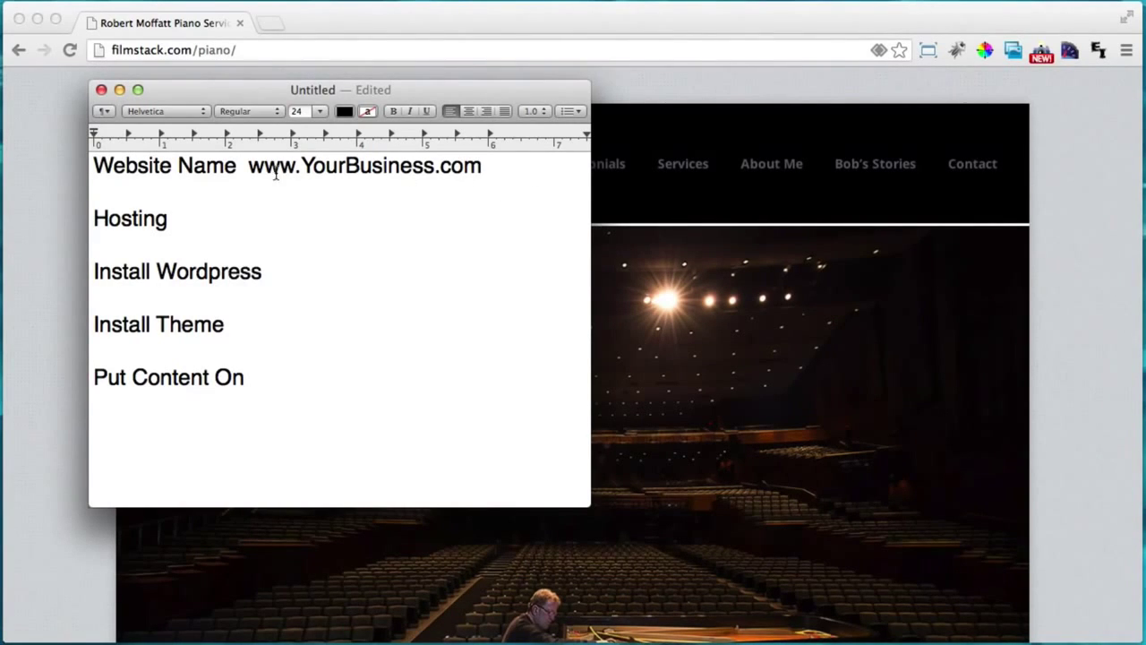
pyautogui.moveTo(248, 166); pyautogui.dragTo(505, 164)
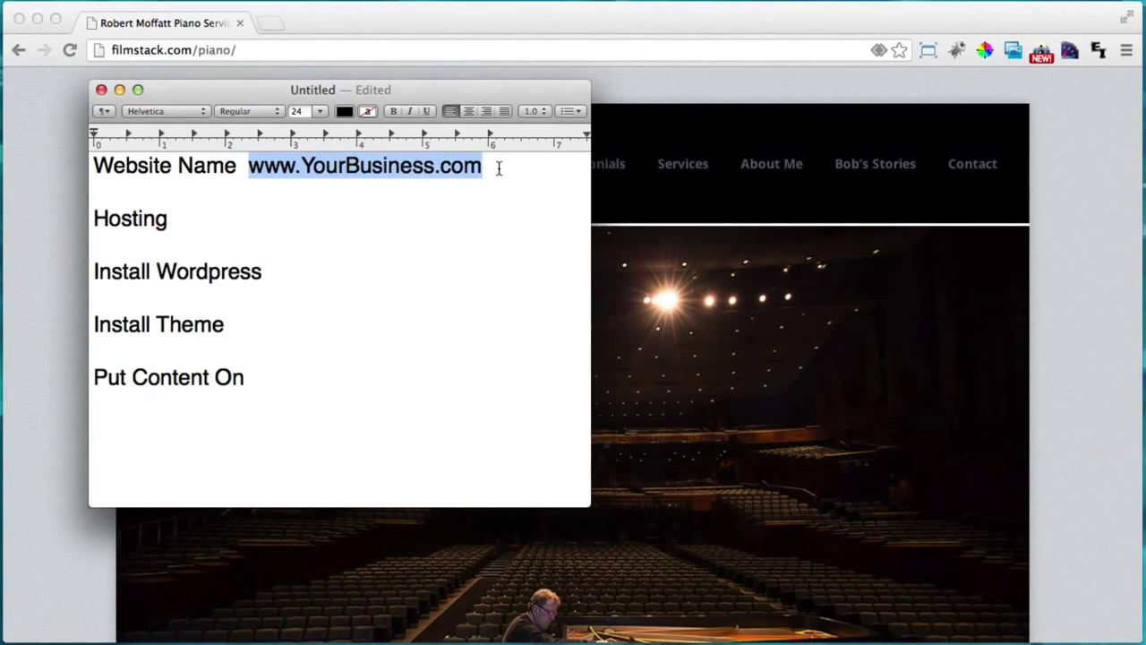
pyautogui.click(498, 169)
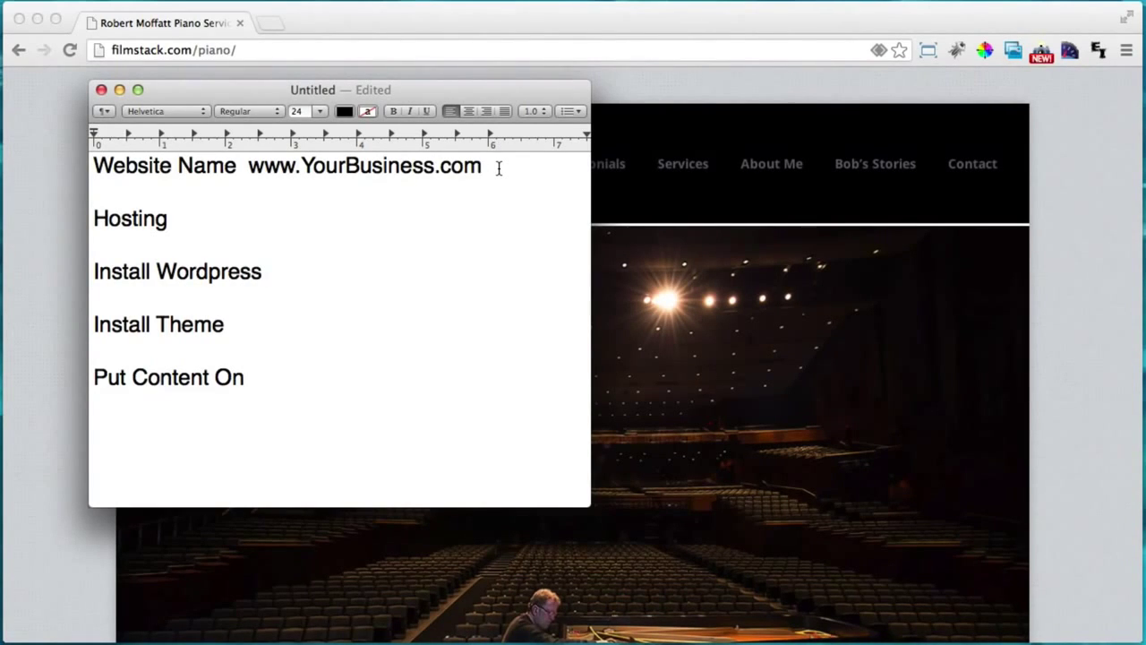
# Step: Append '- $13 Per Year' to the Website Name line and widen the note window
pyautogui.write('13')
pyautogui.press('BackSpace')
pyautogui.press('BackSpace')
pyautogui.write('$13')
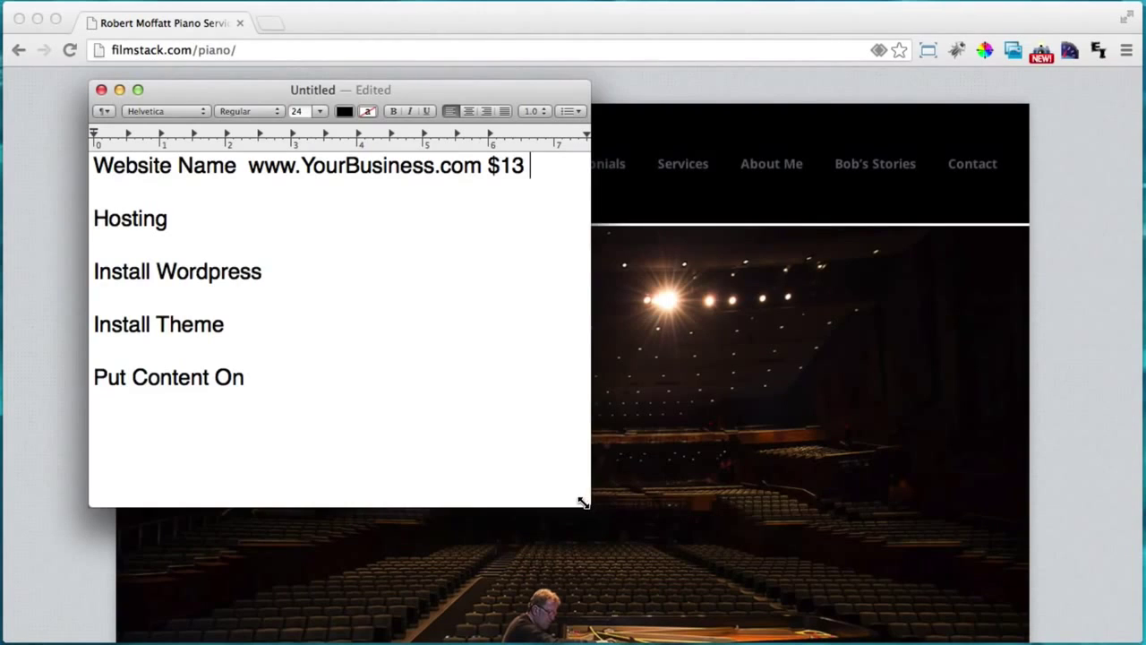
pyautogui.moveTo(589, 503); pyautogui.dragTo(781, 503)
pyautogui.write('Per Year')
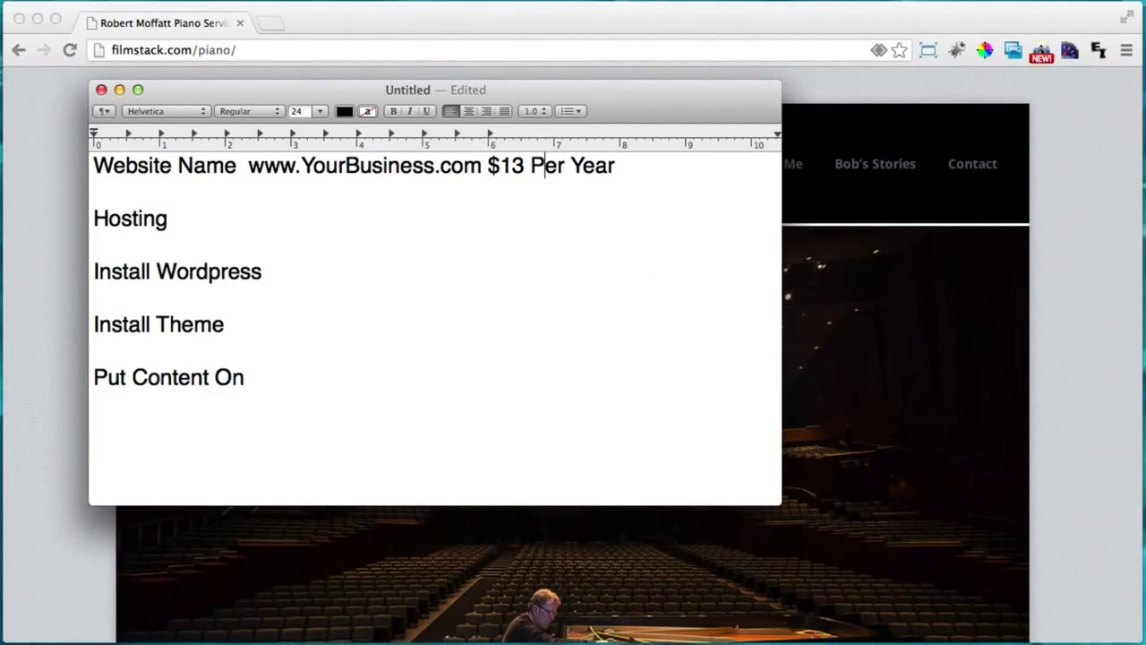
pyautogui.press('Left')
pyautogui.press('Left')
pyautogui.press('Left')
pyautogui.press('Left')
pyautogui.press('Left')
pyautogui.write('-')
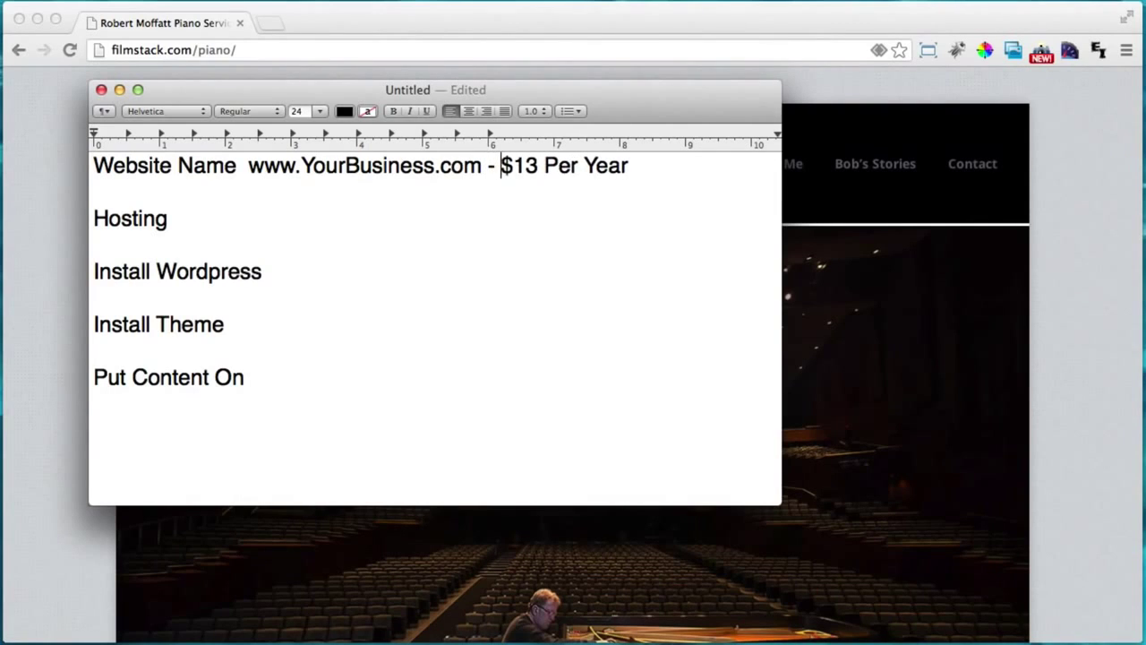
# Step: Move the note aside to view the piano website, then bring it back over the page
pyautogui.moveTo(248, 166); pyautogui.dragTo(480, 173)
pyautogui.click(214, 222)
pyautogui.moveTo(249, 166); pyautogui.dragTo(480, 167)
pyautogui.click(256, 222)
pyautogui.moveTo(231, 88); pyautogui.dragTo(615, 2)
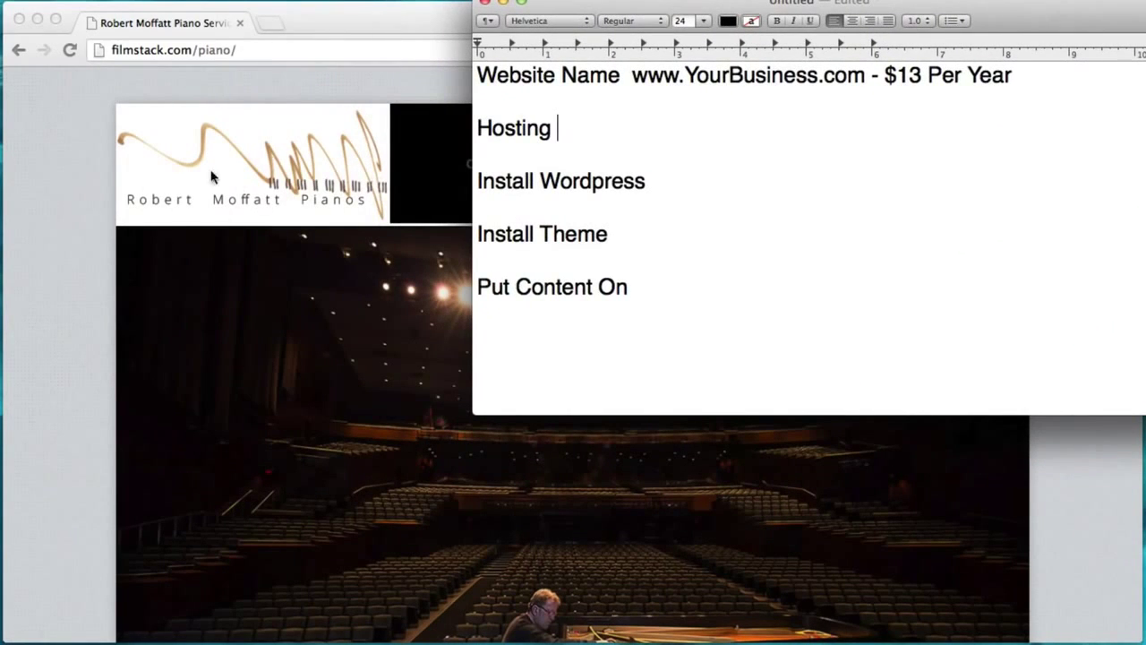
pyautogui.scroll(-10, 332, 426)
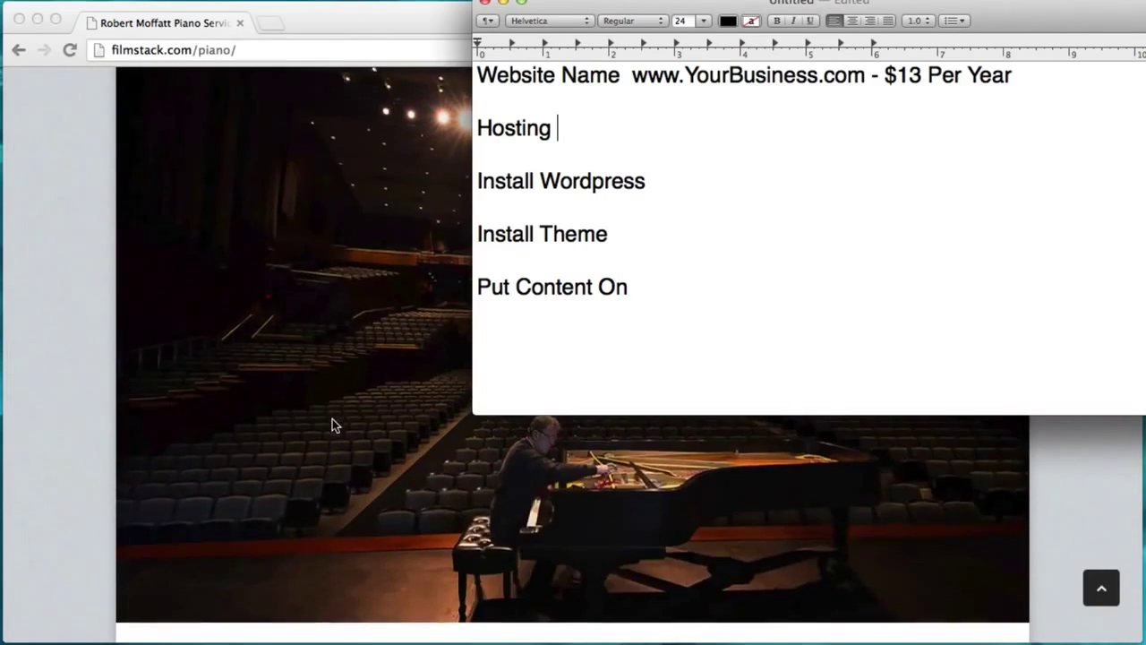
pyautogui.scroll(1, 636, 298)
pyautogui.scroll(-1, 636, 297)
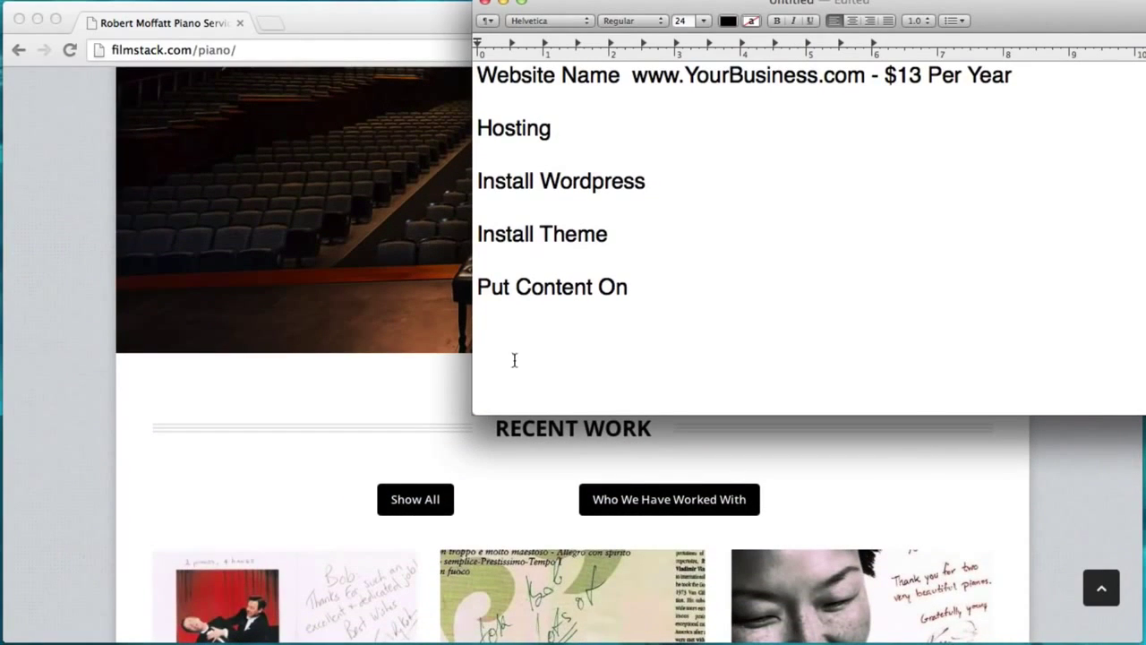
pyautogui.scroll(10, 393, 337)
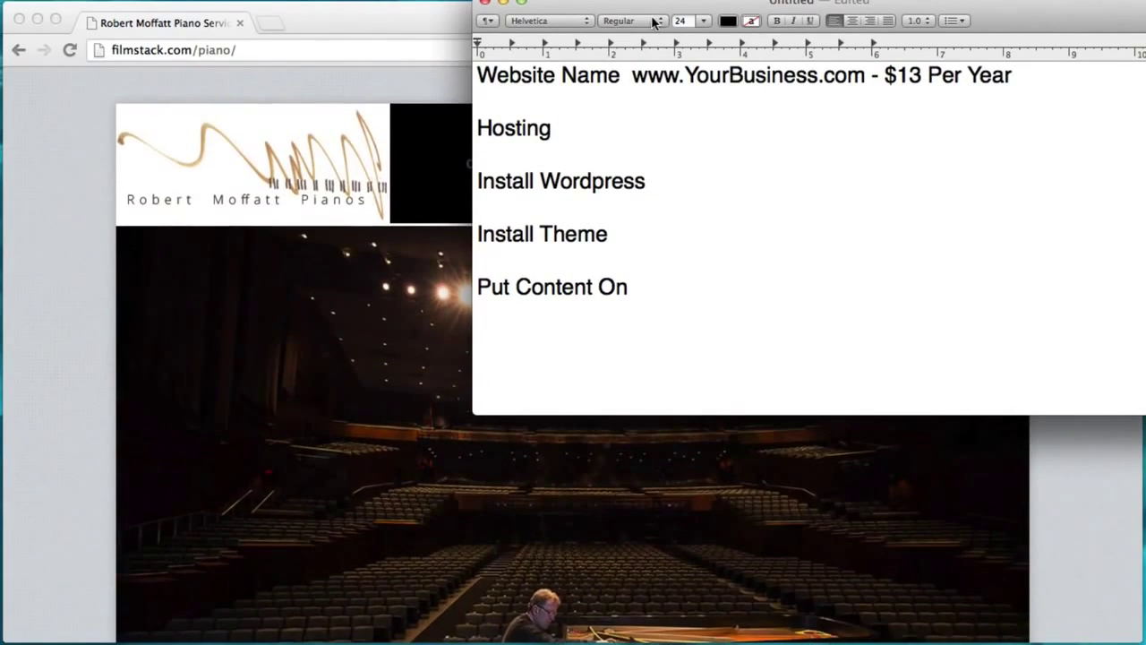
pyautogui.moveTo(651, 3); pyautogui.dragTo(265, 145)
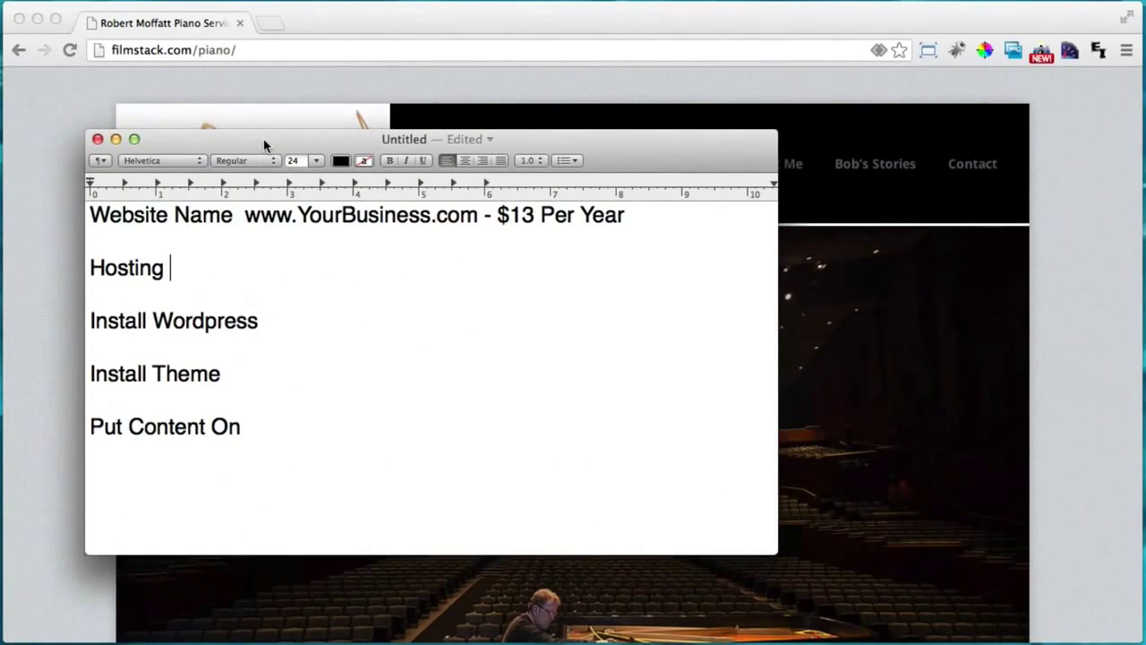
# Step: Add '- $10 Month' after Hosting and '- Free' after Install Wordpress
pyautogui.click(201, 272)
pyautogui.write('- $10 Month')
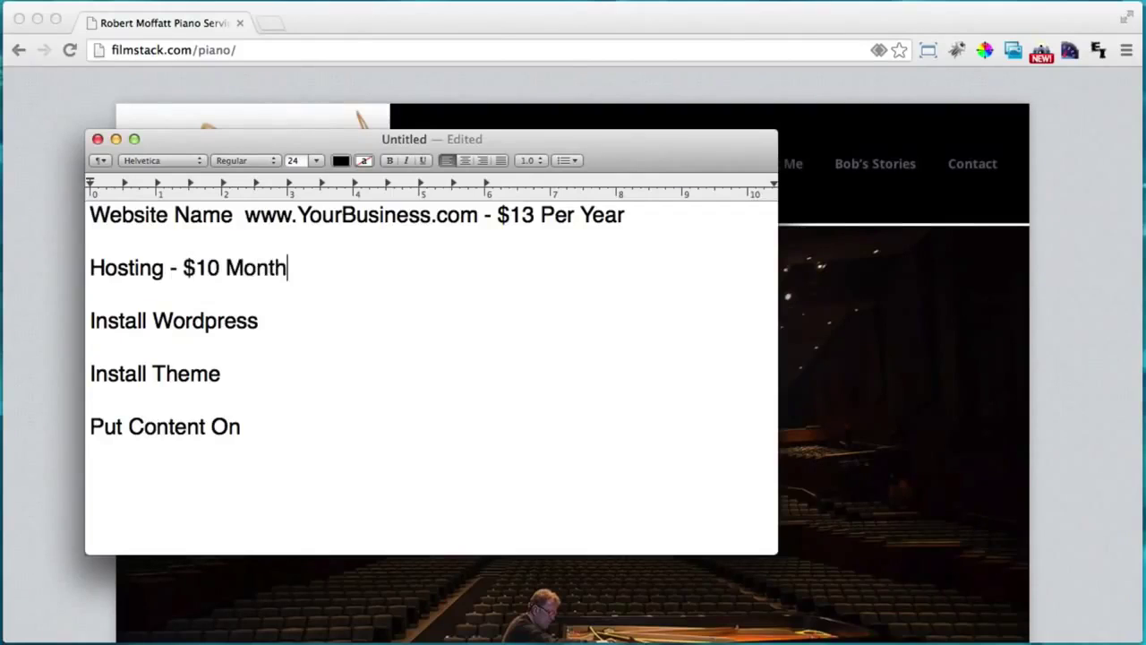
pyautogui.moveTo(341, 259); pyautogui.dragTo(36, 238)
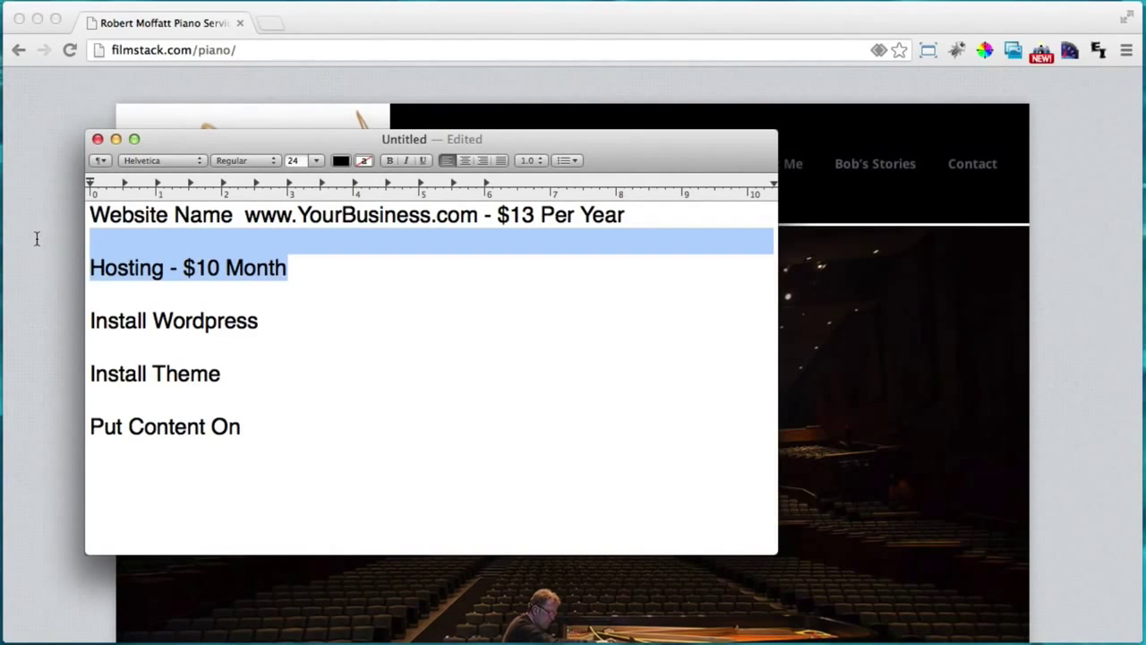
pyautogui.click(348, 270)
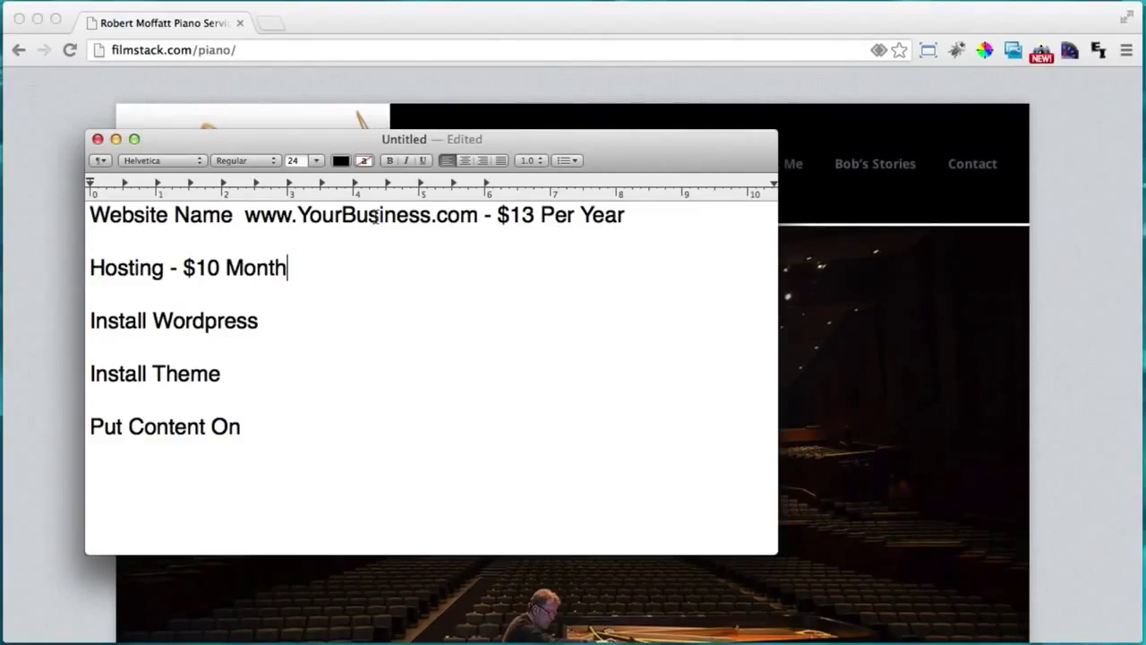
pyautogui.click(307, 326)
pyautogui.write('- Free')
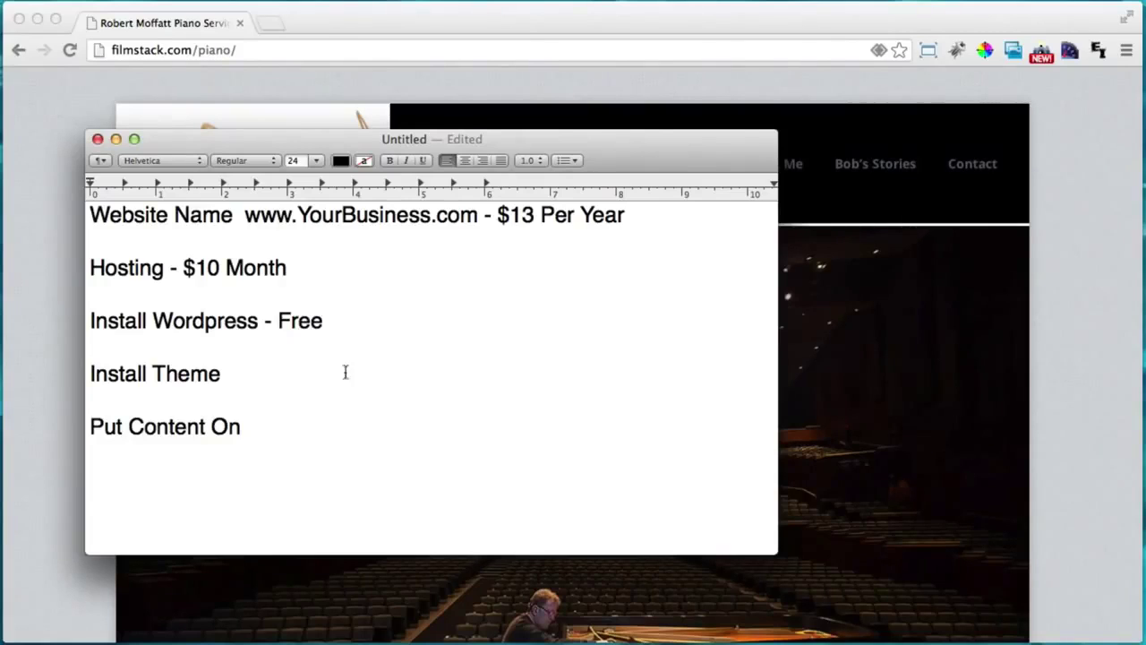
# Step: Append ' - $40.00 or FREE' to the Install Theme line of the cost note
pyautogui.click(293, 385)
pyautogui.write('-')
pyautogui.moveTo(309, 142); pyautogui.dragTo(607, 181)
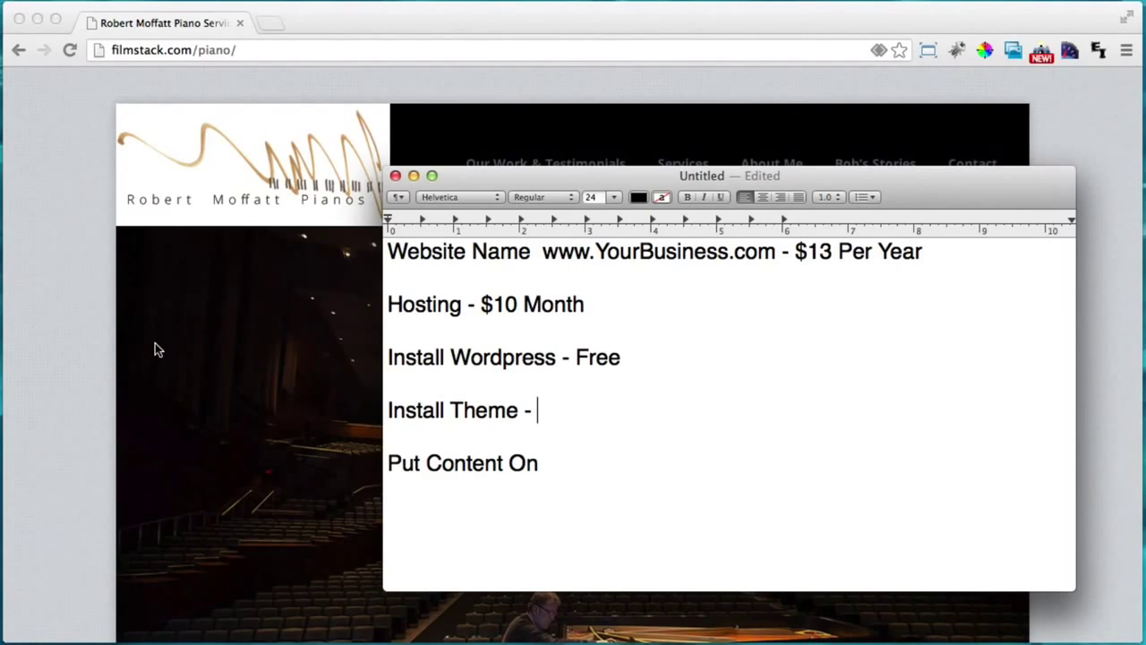
pyautogui.scroll(-5, 155, 343)
pyautogui.scroll(5, 155, 343)
pyautogui.write('$40.00')
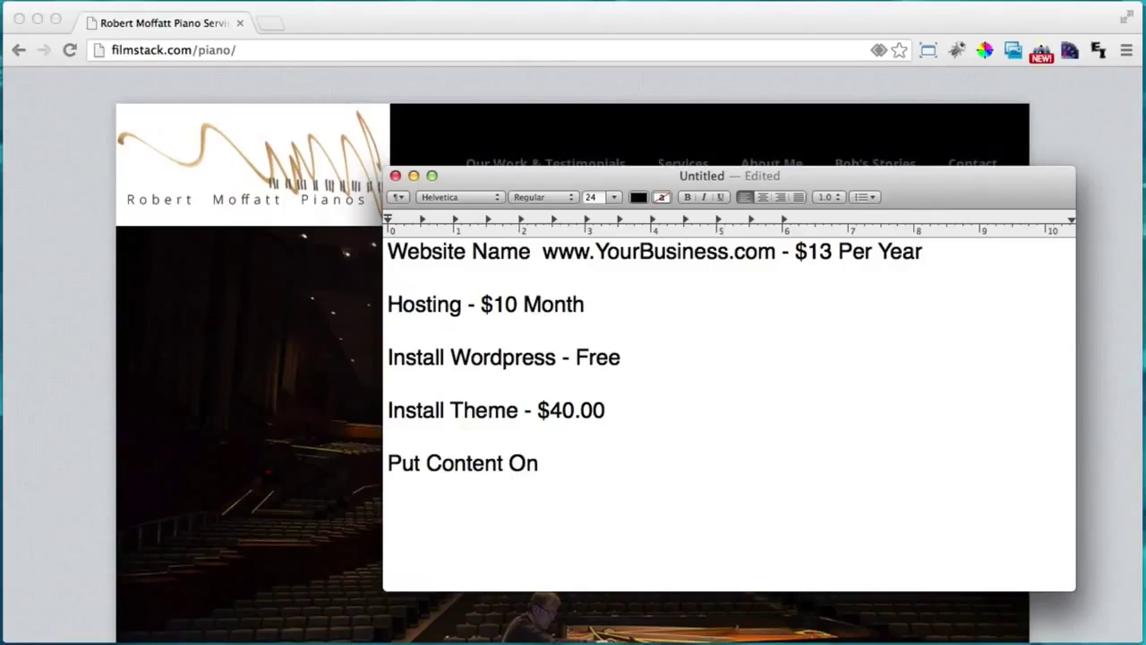
pyautogui.write('  or FREE')
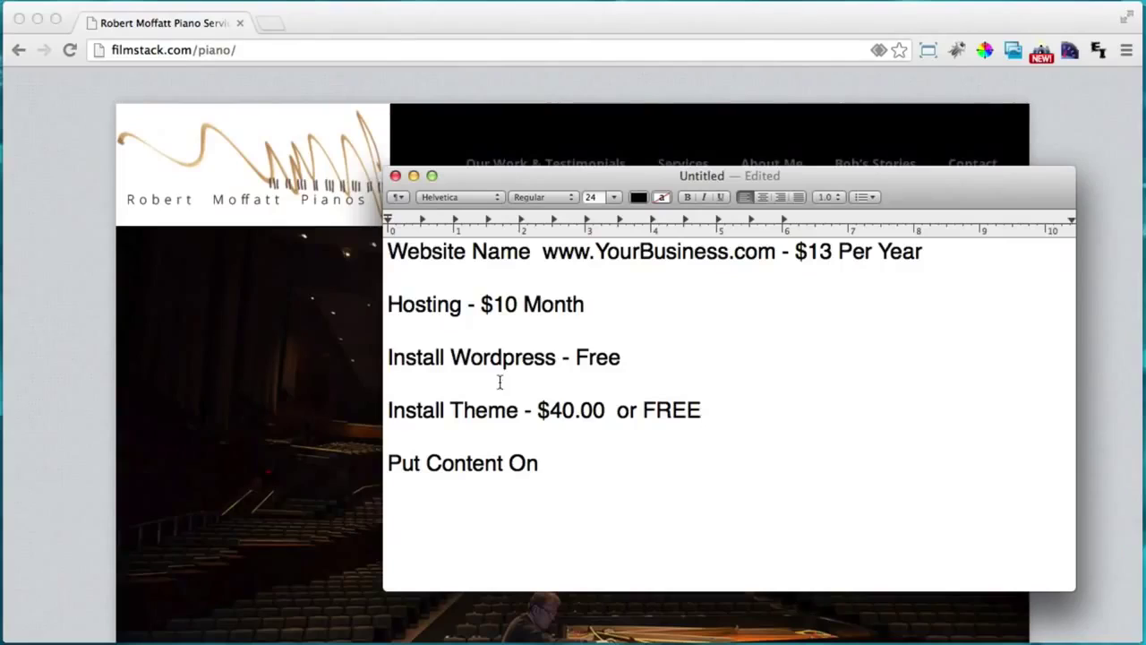
pyautogui.moveTo(644, 405); pyautogui.dragTo(729, 404)
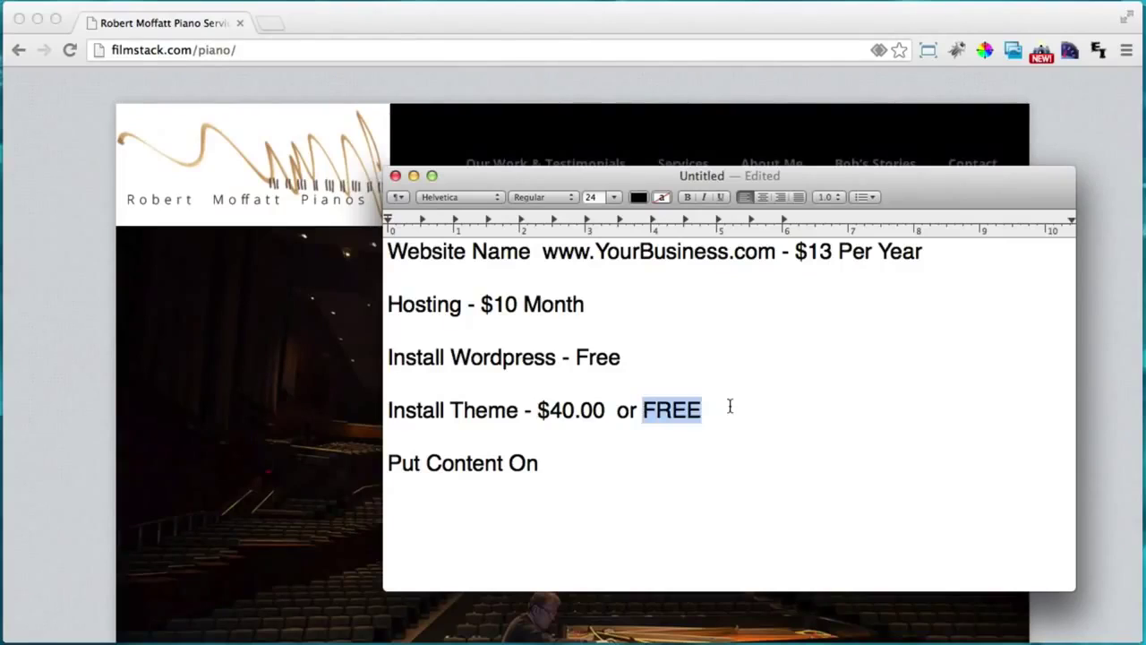
# Step: Mark Put Content On as '- FREE' and add a '$63 To Start' line below
pyautogui.click(604, 465)
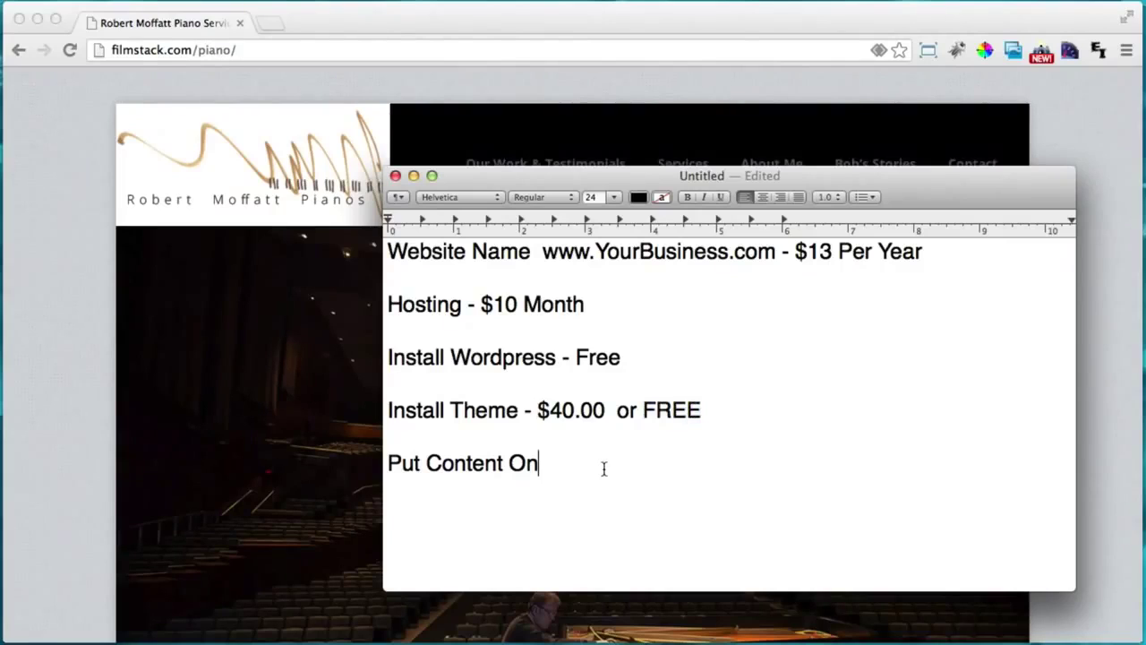
pyautogui.write('-')
pyautogui.scroll(-10, 229, 318)
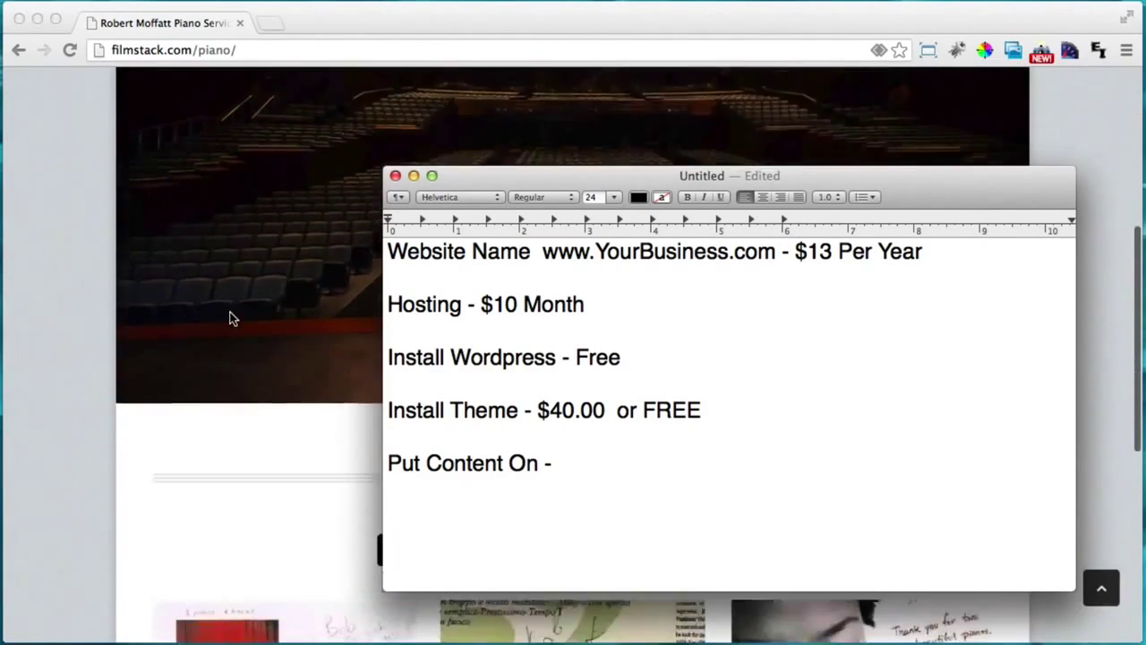
pyautogui.scroll(3, 231, 318)
pyautogui.scroll(5, 229, 318)
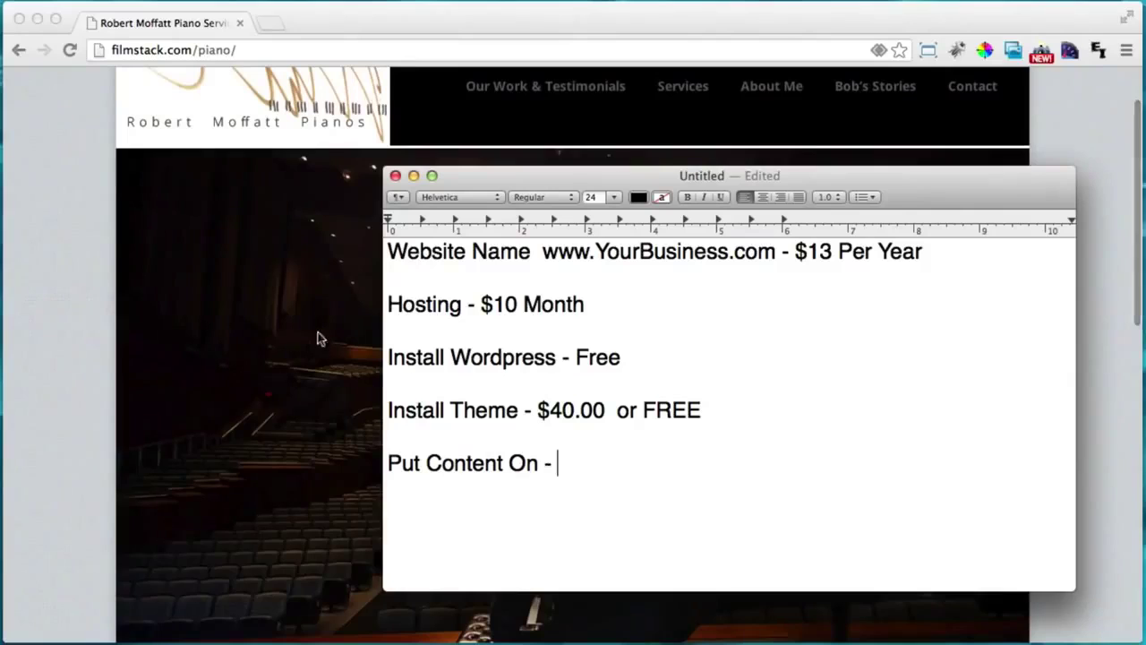
pyautogui.write('FREE')
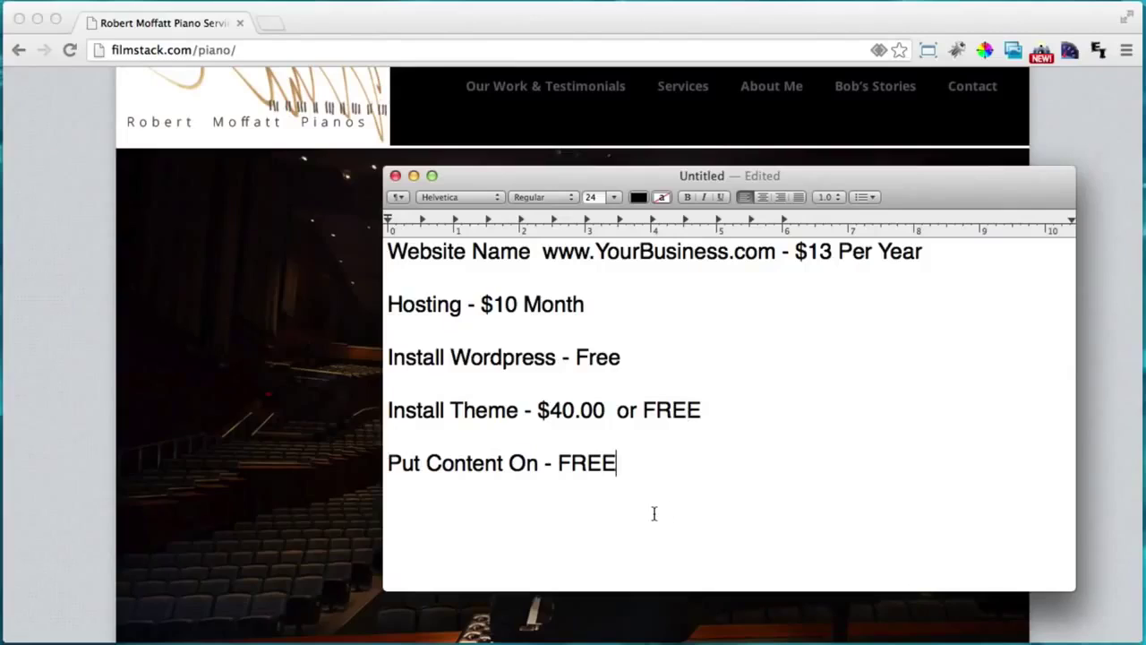
pyautogui.press('Return')
pyautogui.write('$63 To Start')
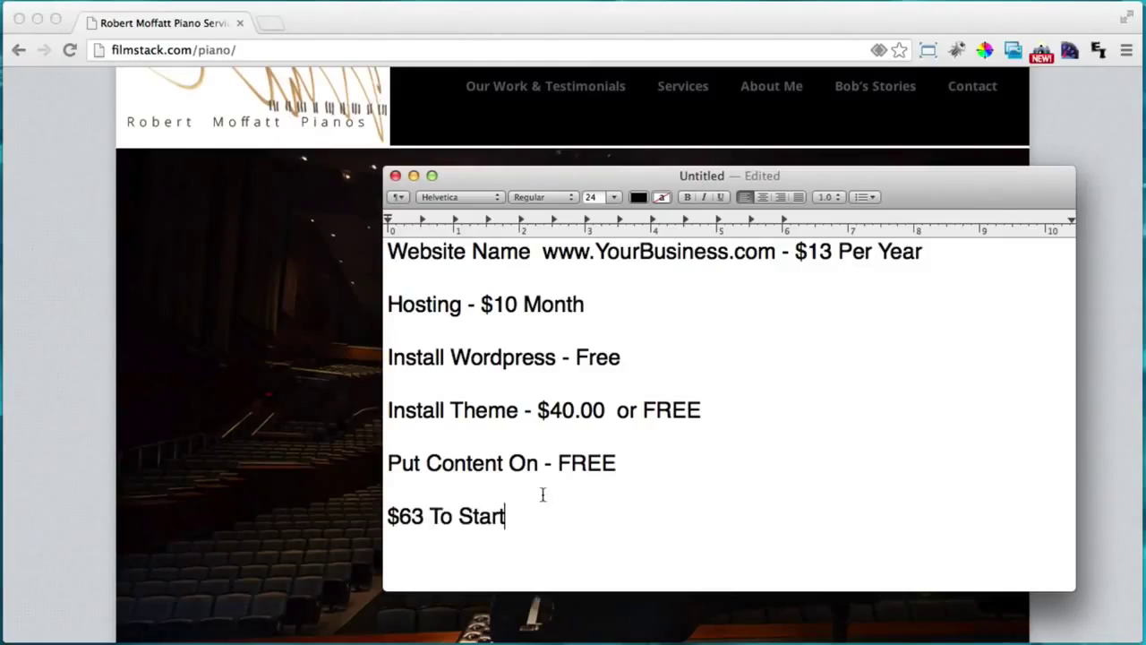
# Step: Change the starting total from $63 to $23
pyautogui.moveTo(537, 410); pyautogui.dragTo(605, 410)
pyautogui.click(594, 410)
pyautogui.click(412, 516)
pyautogui.press('BackSpace')
pyautogui.write('2')
# Step: Revise the total line to read '$20 To Start - $60'
pyautogui.moveTo(388, 516); pyautogui.dragTo(499, 516)
pyautogui.click(501, 516)
pyautogui.click(522, 515)
pyautogui.click(425, 516)
pyautogui.press('BackSpace')
pyautogui.write('0')
pyautogui.click(524, 516)
pyautogui.write('$')
pyautogui.press('BackSpace')
pyautogui.write('- $60')
# Step: Delete the total line so the list ends at 'Put Content On - FREE'
pyautogui.moveTo(598, 512); pyautogui.dragTo(386, 514)
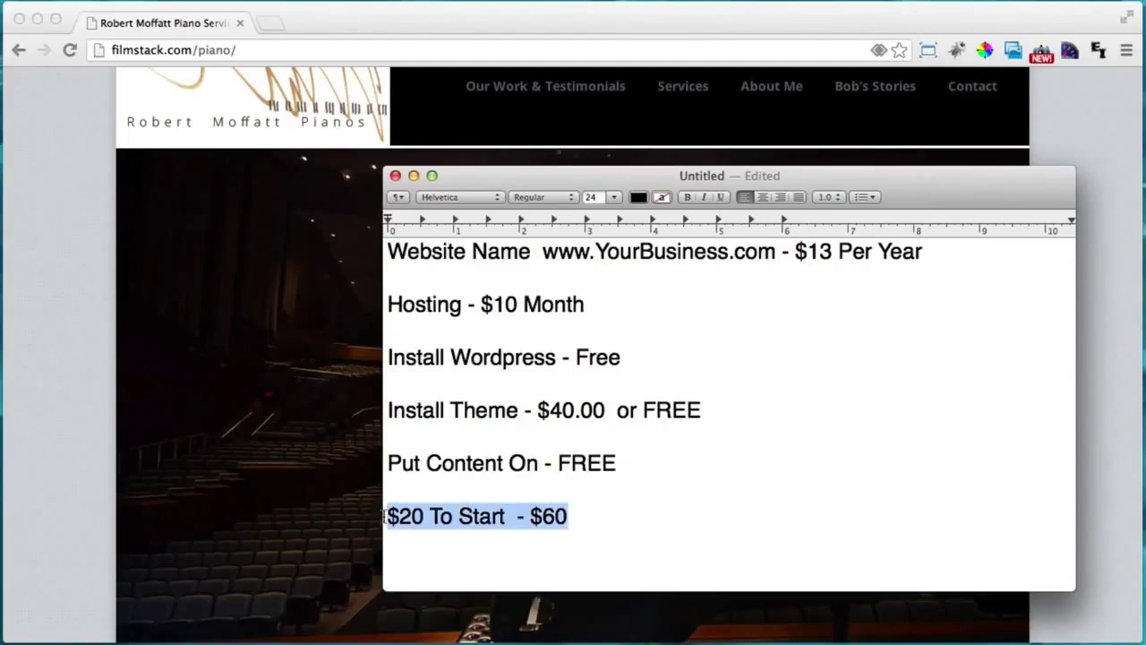
pyautogui.press('BackSpace')
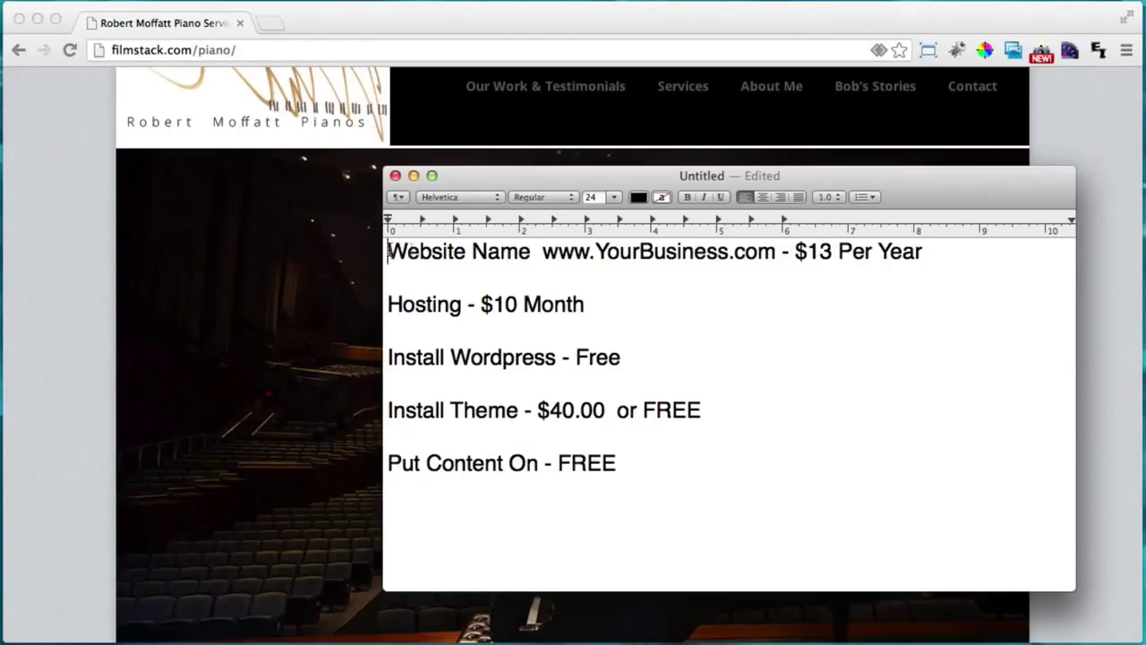
pyautogui.moveTo(388, 252); pyautogui.dragTo(621, 314)
pyautogui.click(620, 314)
pyautogui.click(413, 177)
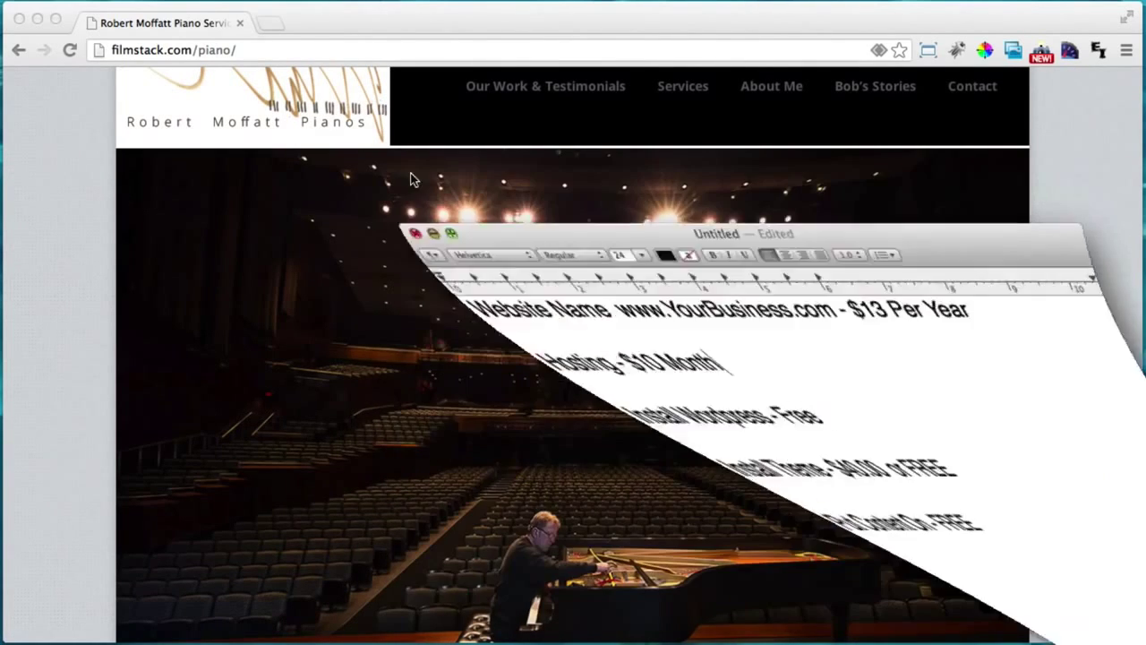
pyautogui.click(248, 49)
pyautogui.write('www.ho')
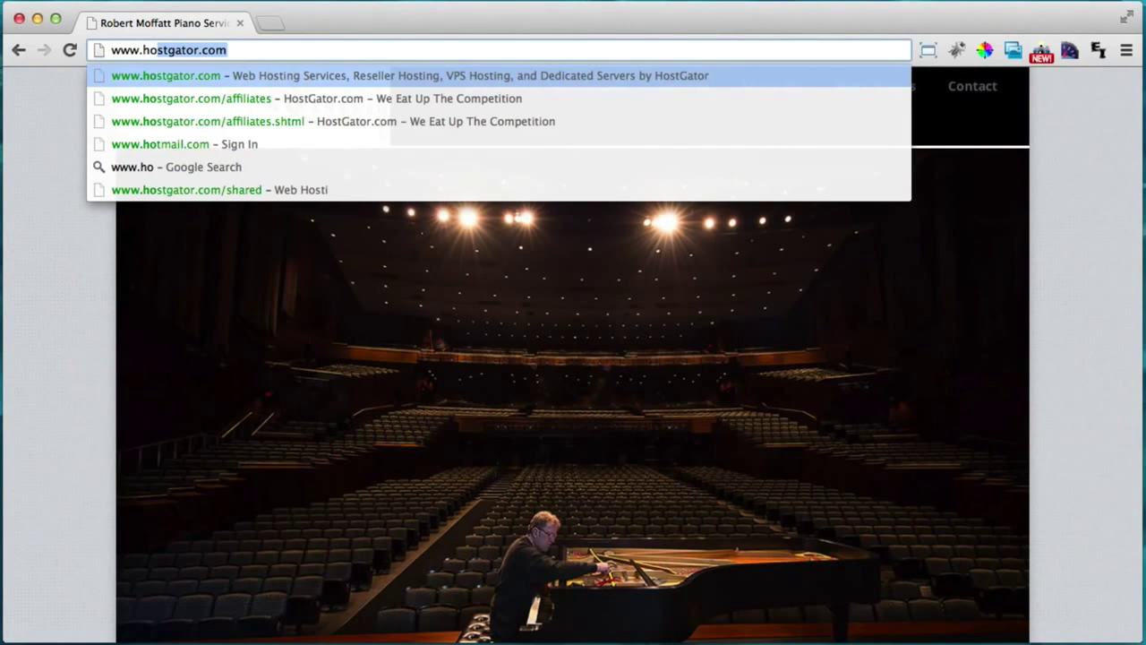
pyautogui.write('stgatp')
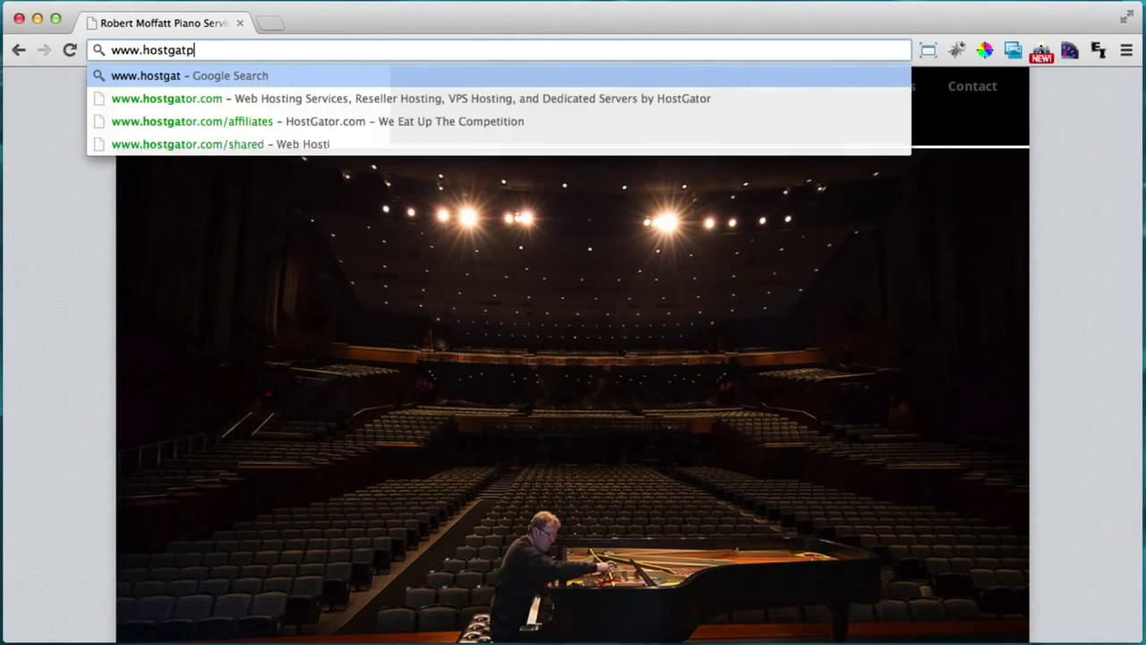
pyautogui.press('BackSpace')
pyautogui.write('or.com')
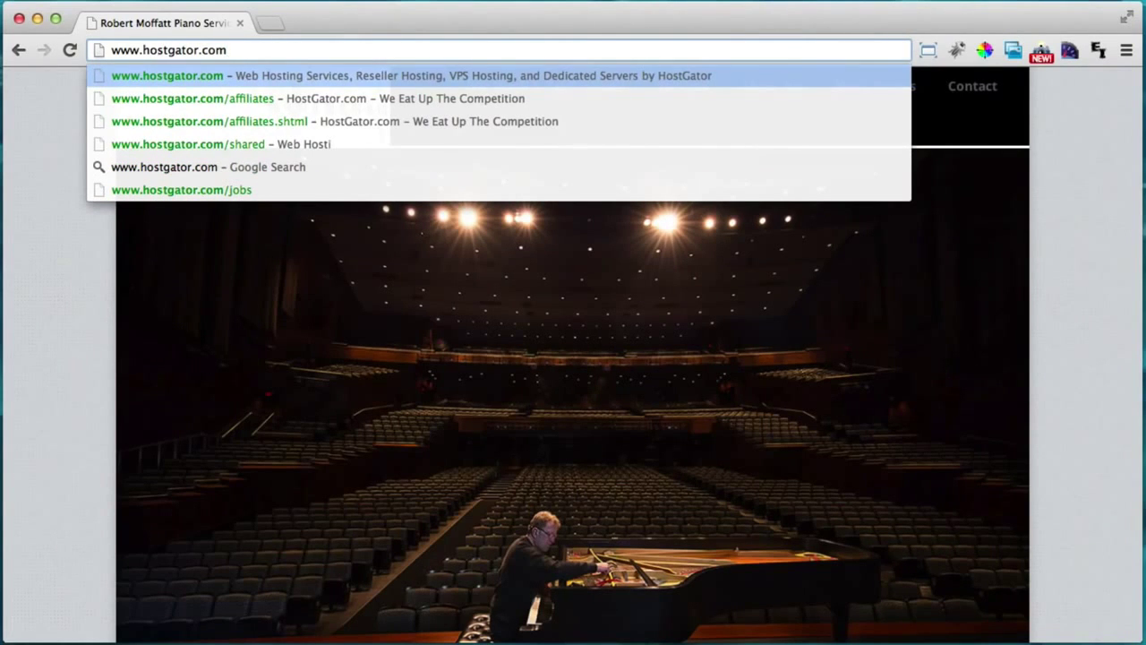
pyautogui.press('Return')
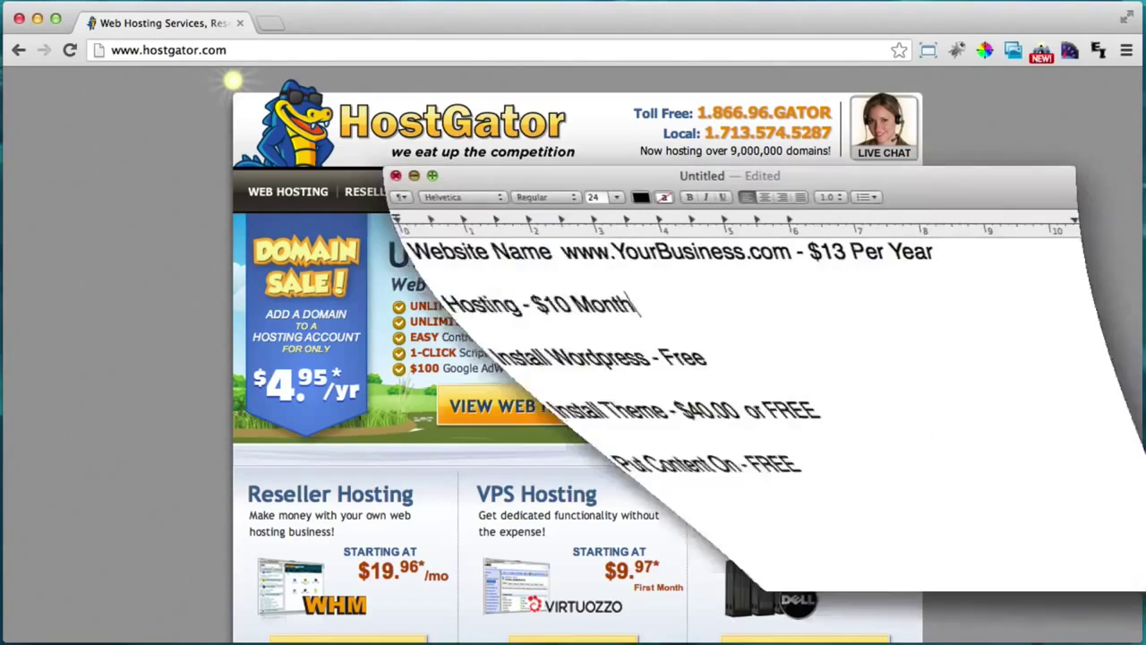
pyautogui.moveTo(386, 251); pyautogui.dragTo(523, 302)
pyautogui.click(690, 320)
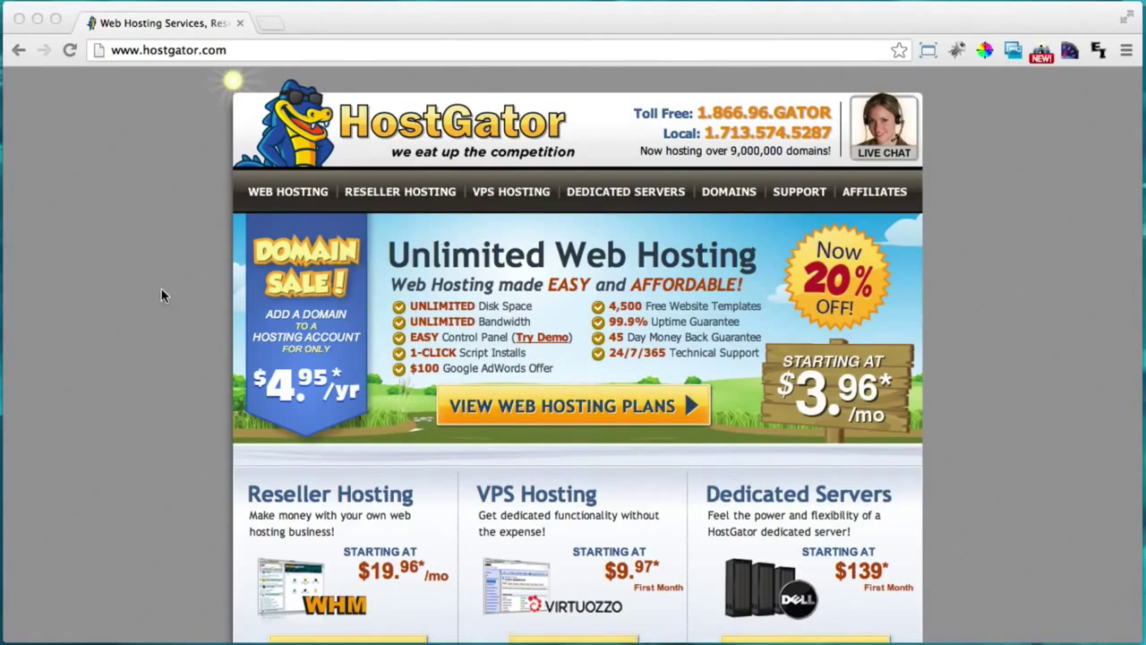
# Step: Go to HostGator's WEB HOSTING page and compare the Hatchling, Baby and Business plans
pyautogui.click(161, 296)
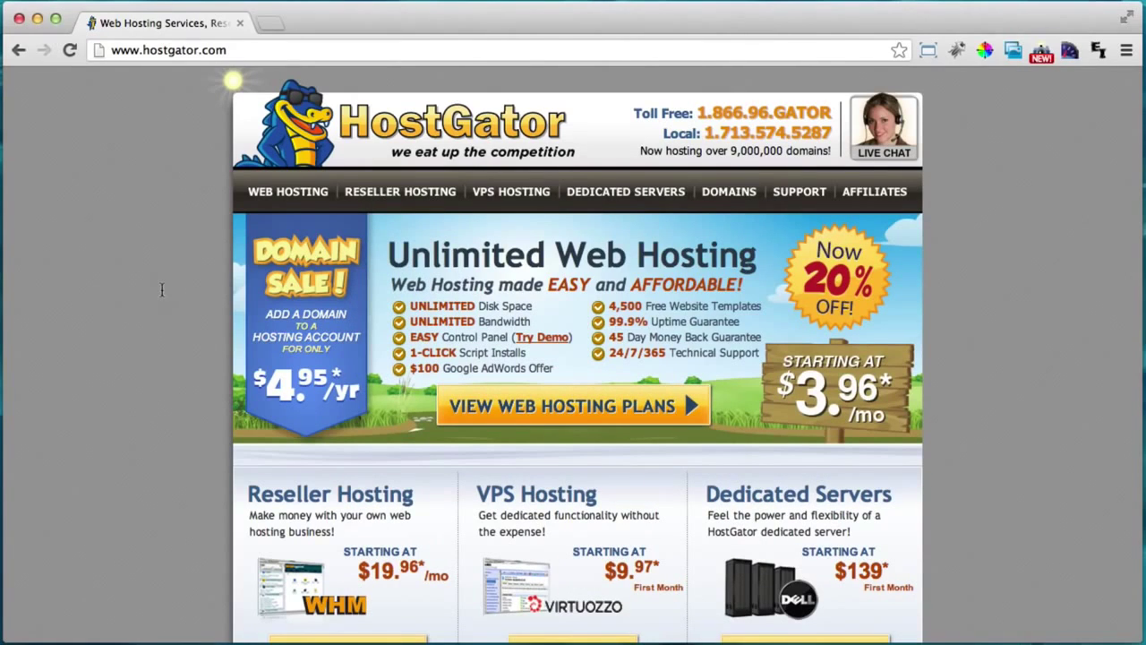
pyautogui.click(311, 198)
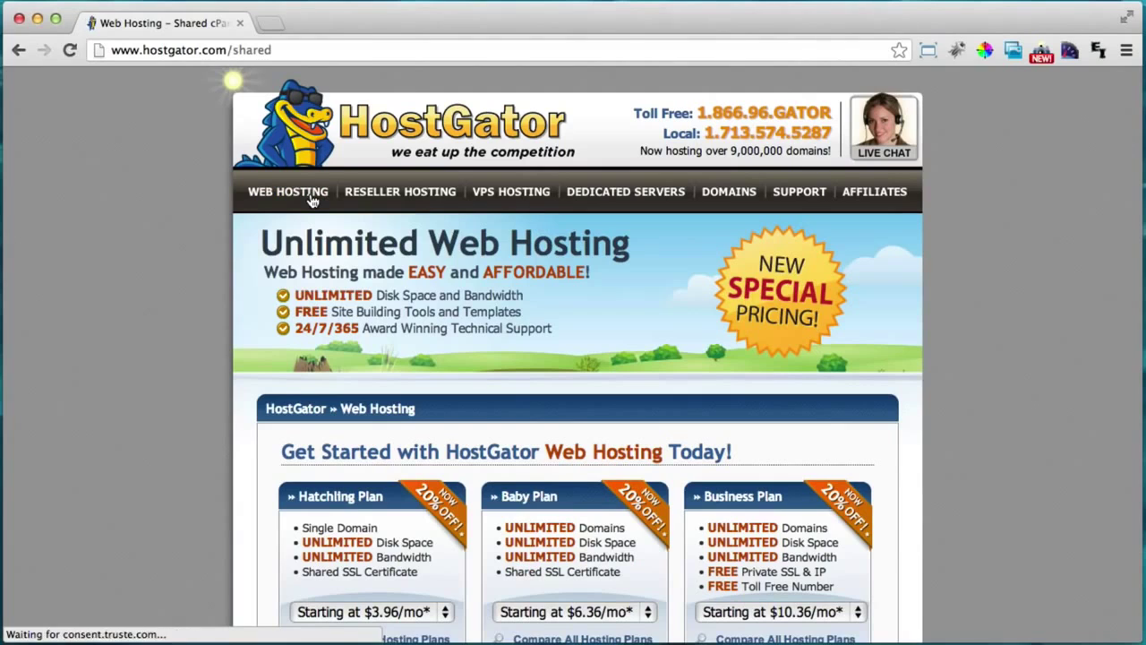
pyautogui.scroll(-1, 219, 282)
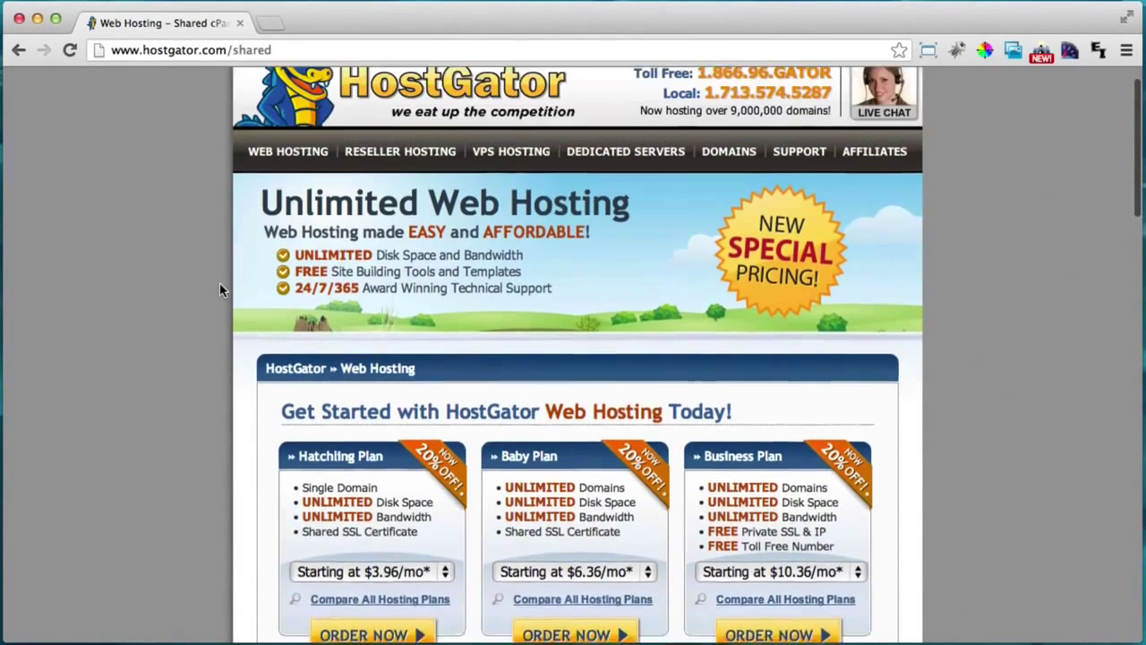
pyautogui.scroll(1, 219, 282)
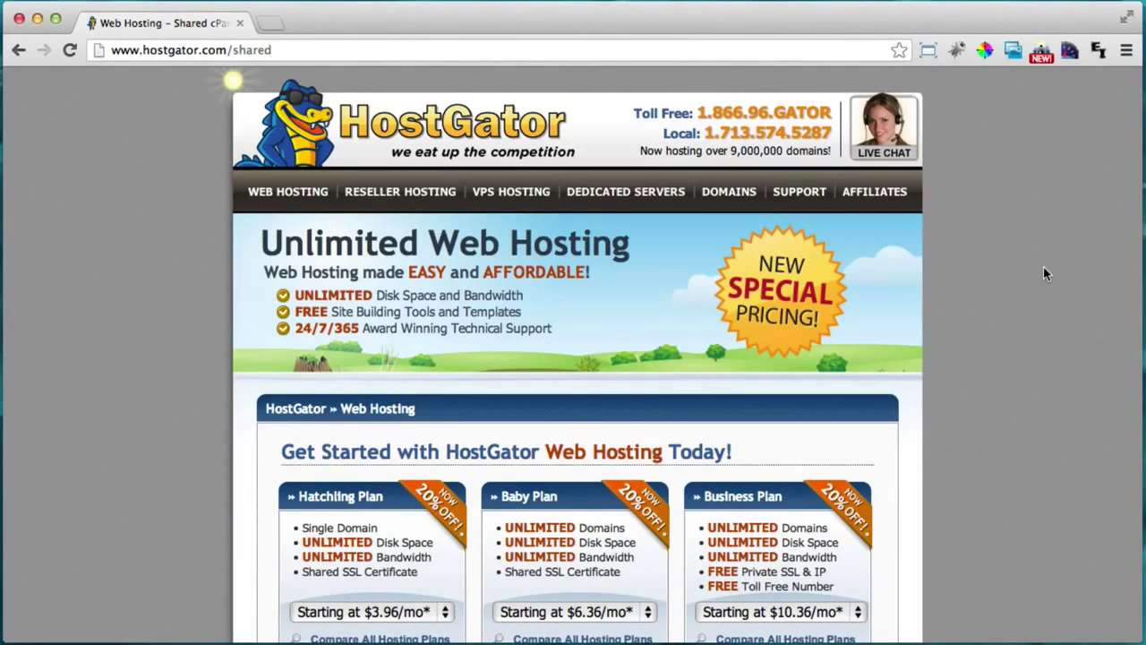
pyautogui.scroll(-1, 1043, 268)
pyautogui.scroll(1, 1043, 265)
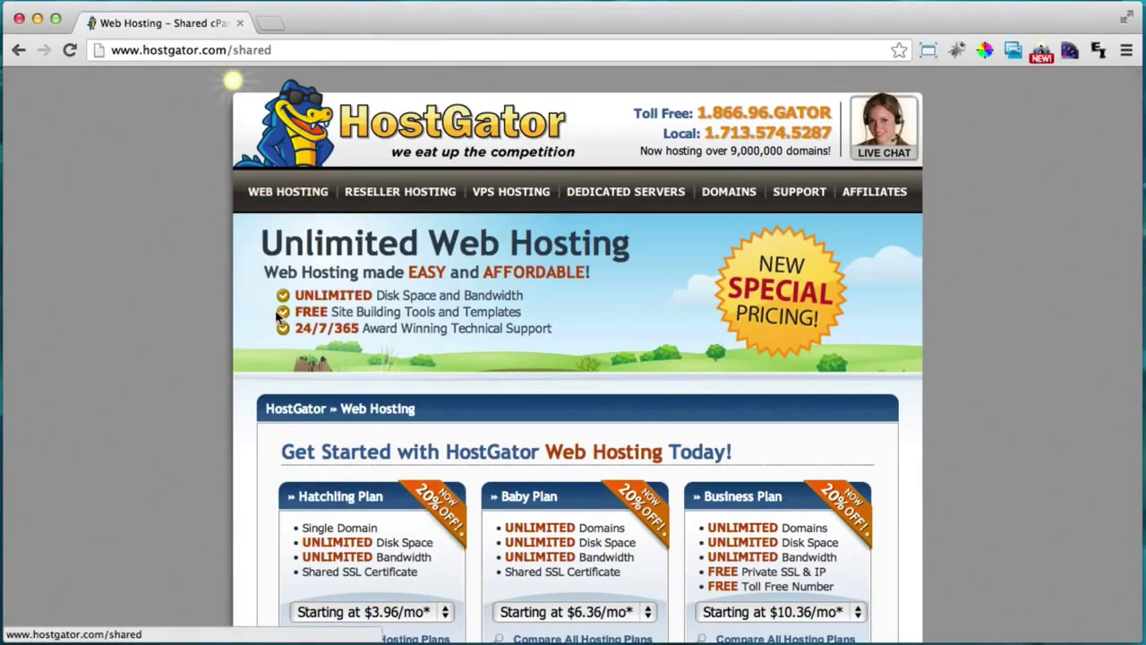
pyautogui.scroll(-5, 299, 194)
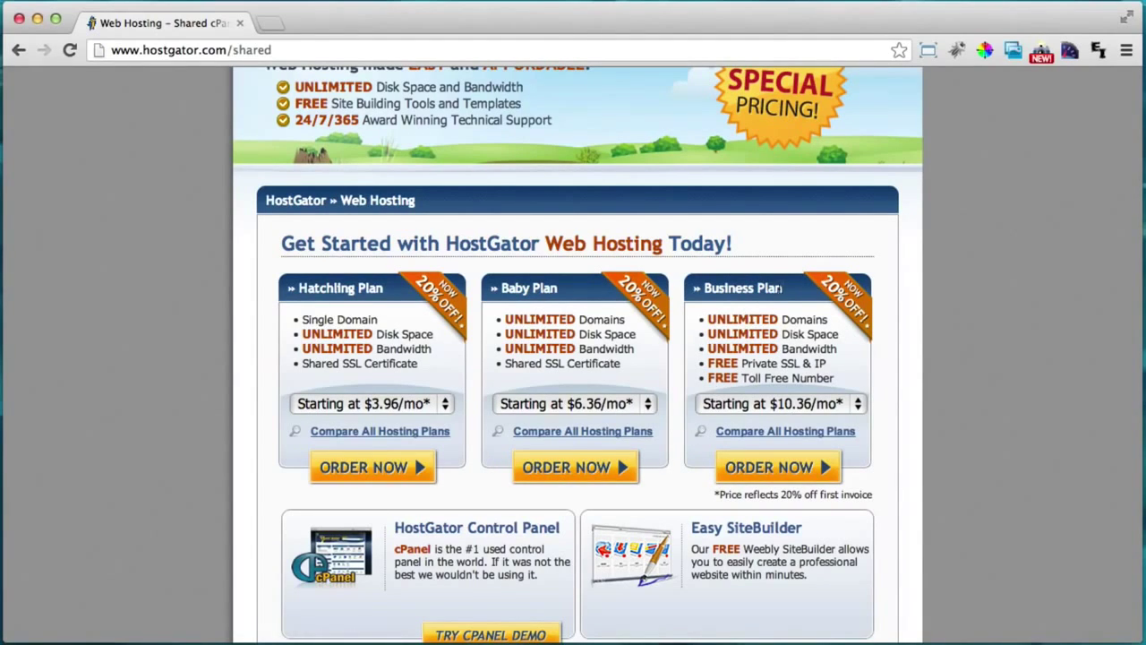
pyautogui.scroll(2, 890, 359)
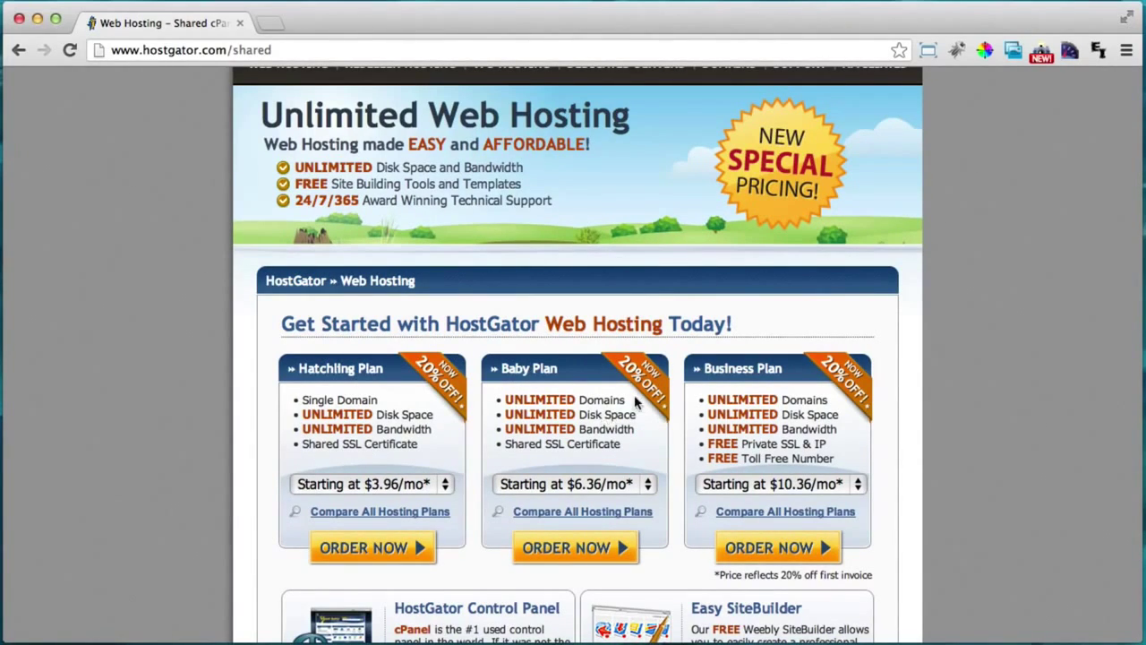
pyautogui.scroll(-2, 654, 382)
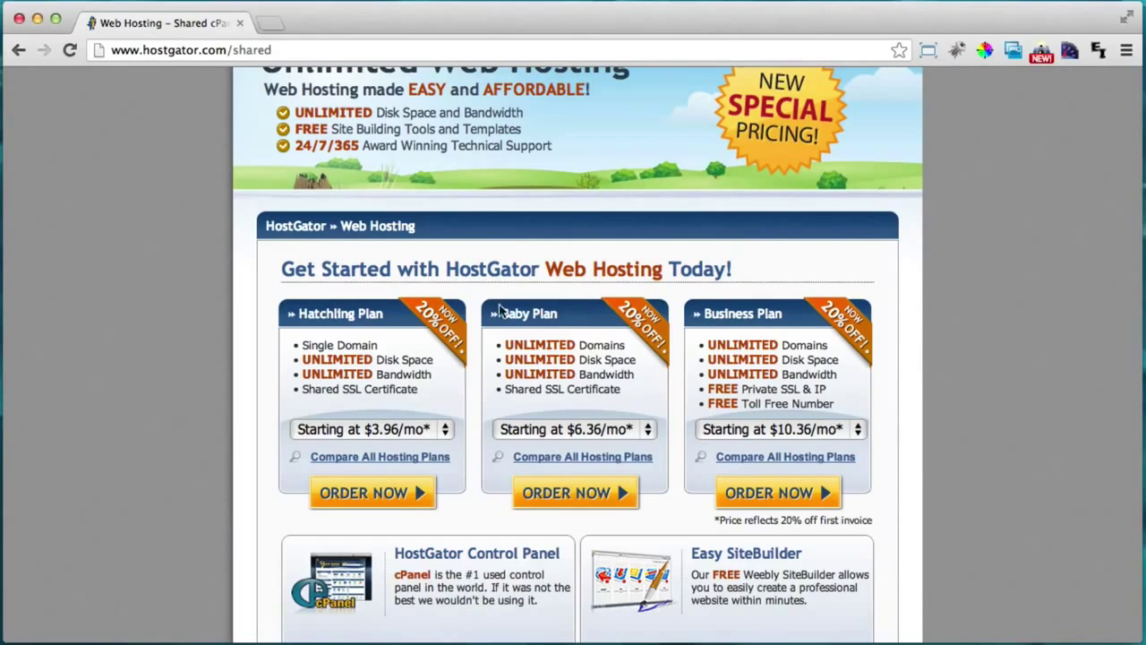
# Step: Switch the Baby Plan billing term to 'Monthly - $7.96/mo'
pyautogui.moveTo(505, 345); pyautogui.dragTo(624, 340)
pyautogui.click(624, 341)
pyautogui.scroll(2, 644, 427)
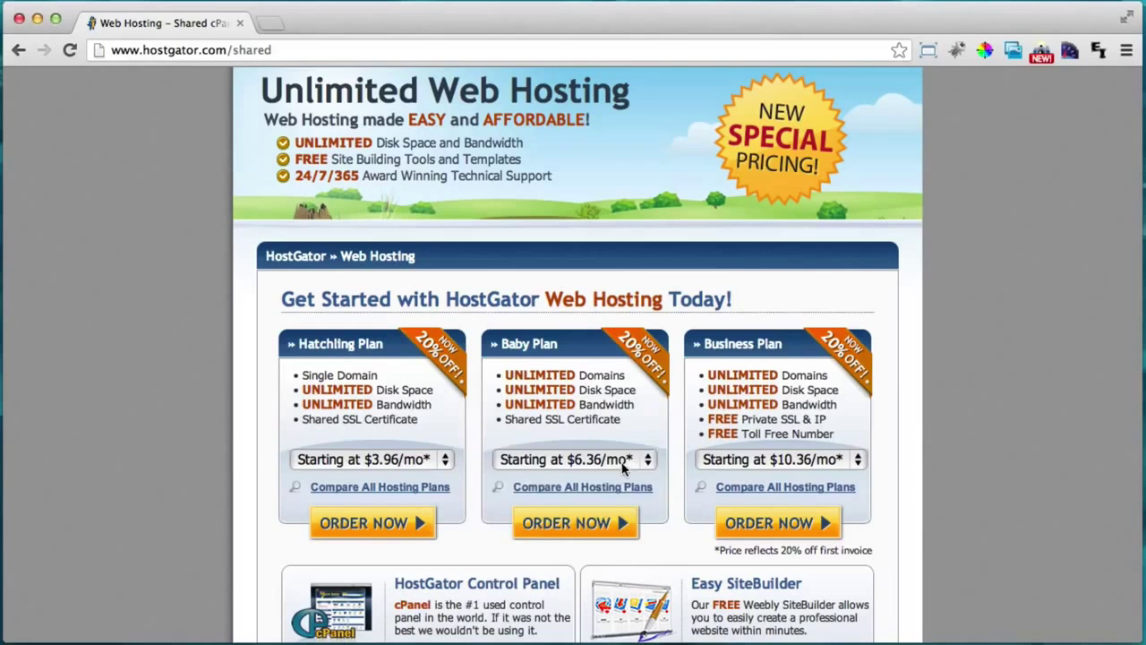
pyautogui.click(624, 464)
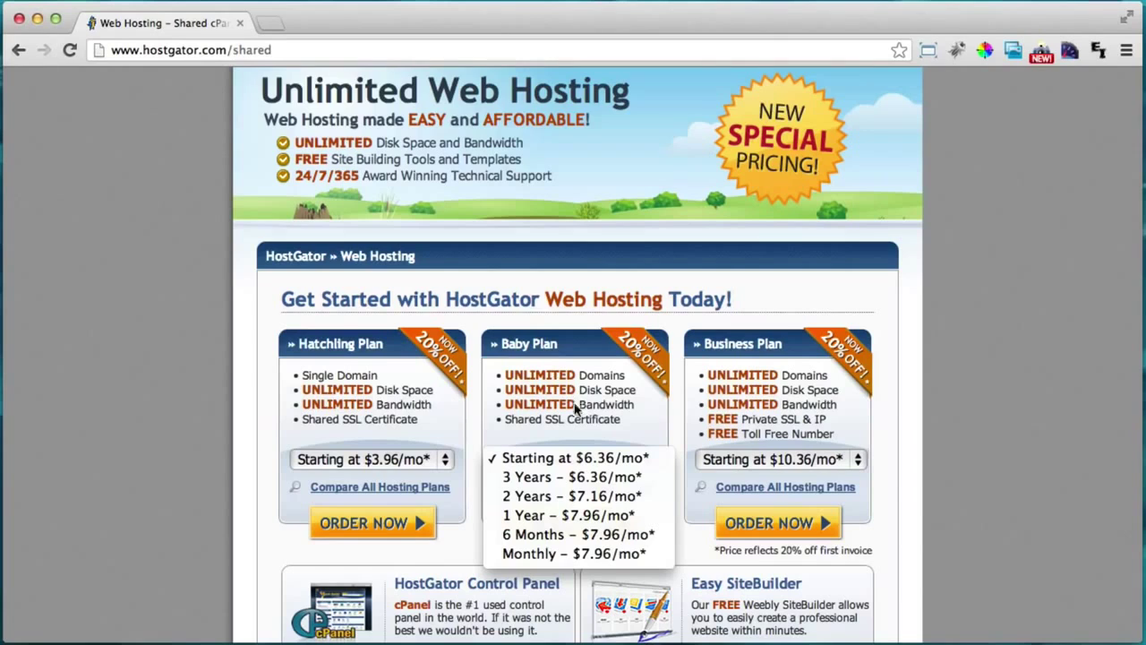
pyautogui.click(573, 554)
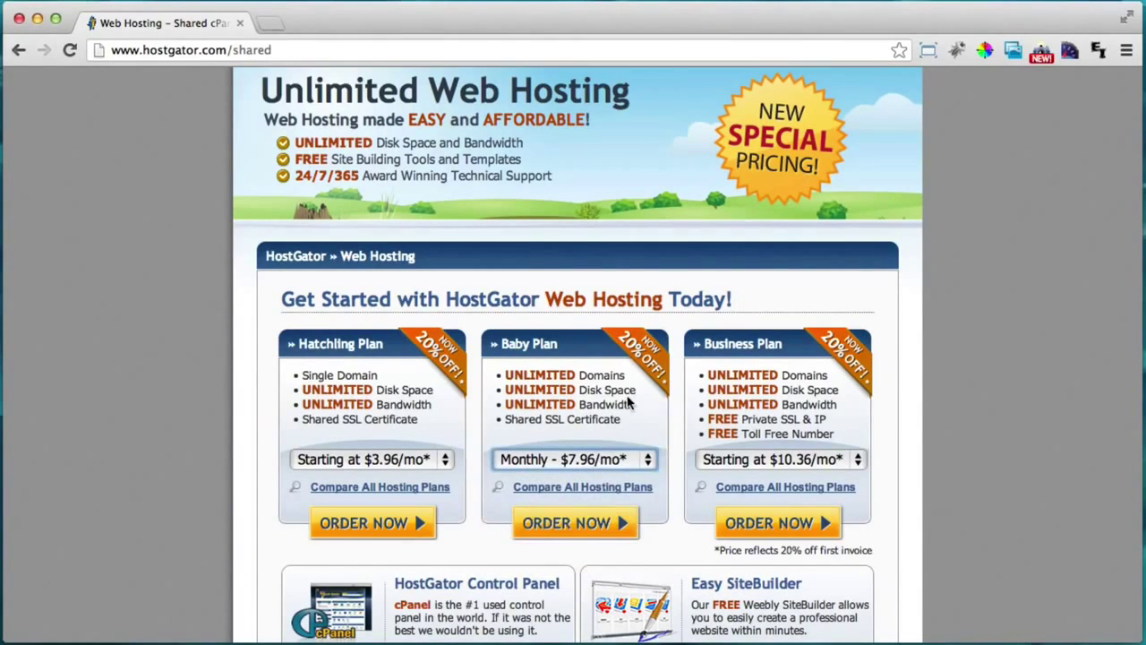
pyautogui.scroll(2, 653, 458)
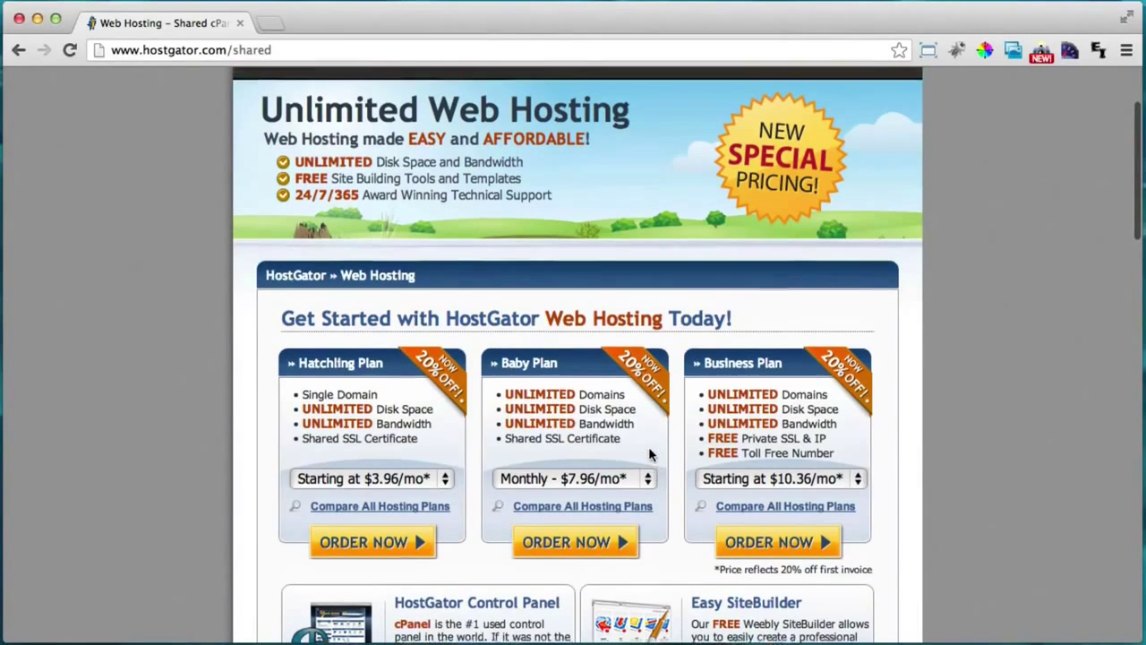
pyautogui.scroll(-1, 651, 456)
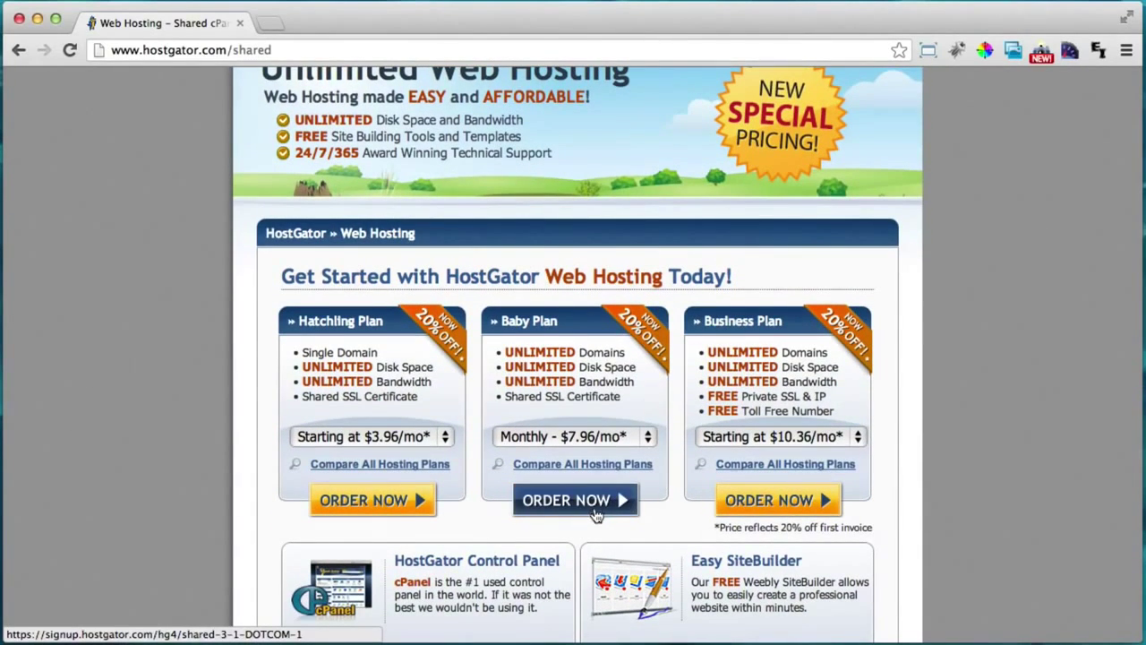
# Step: Start a Baby Plan order and enter the new piano-service domain name with .com
pyautogui.click(594, 506)
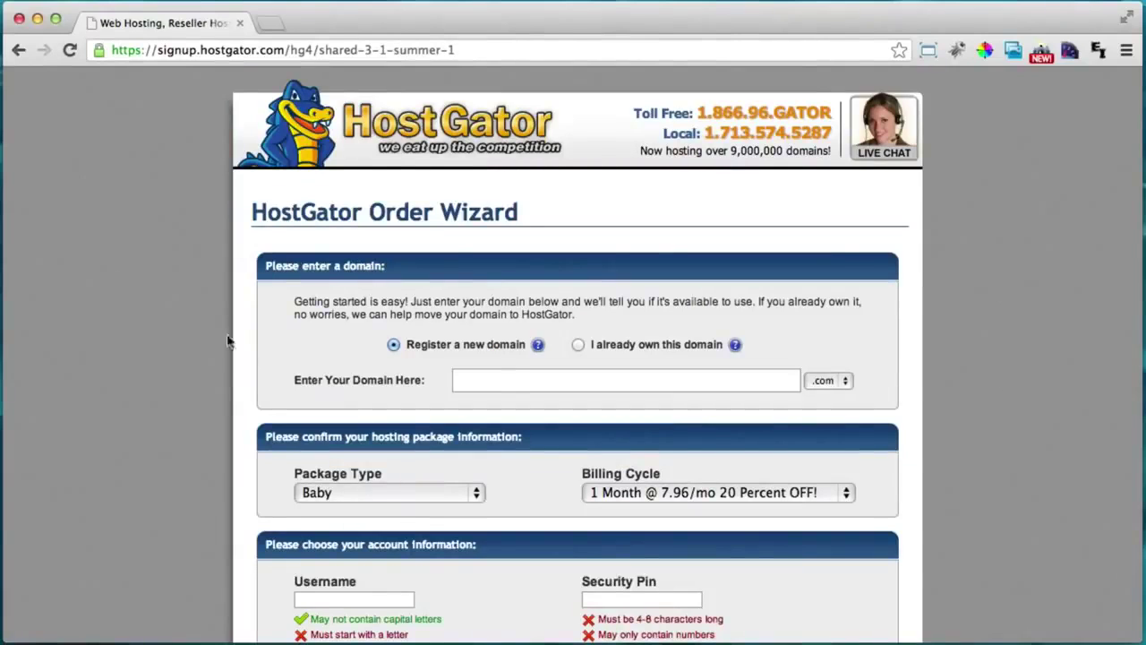
pyautogui.click(502, 381)
pyautogui.write('robertmoffattpianos')
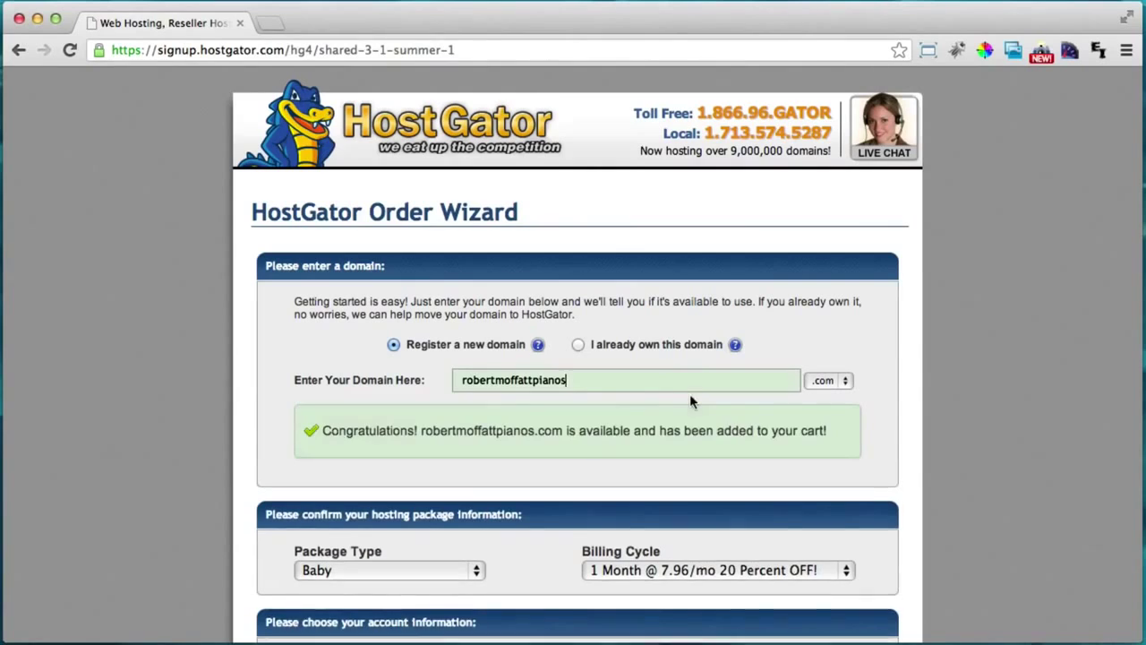
pyautogui.click(841, 383)
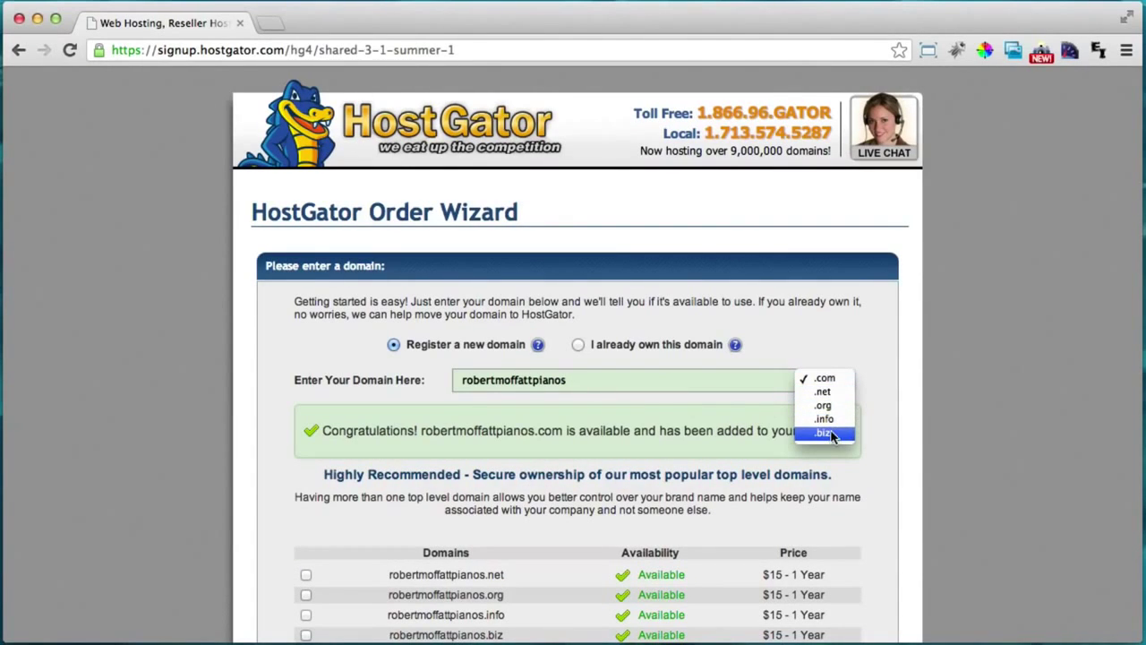
pyautogui.click(830, 379)
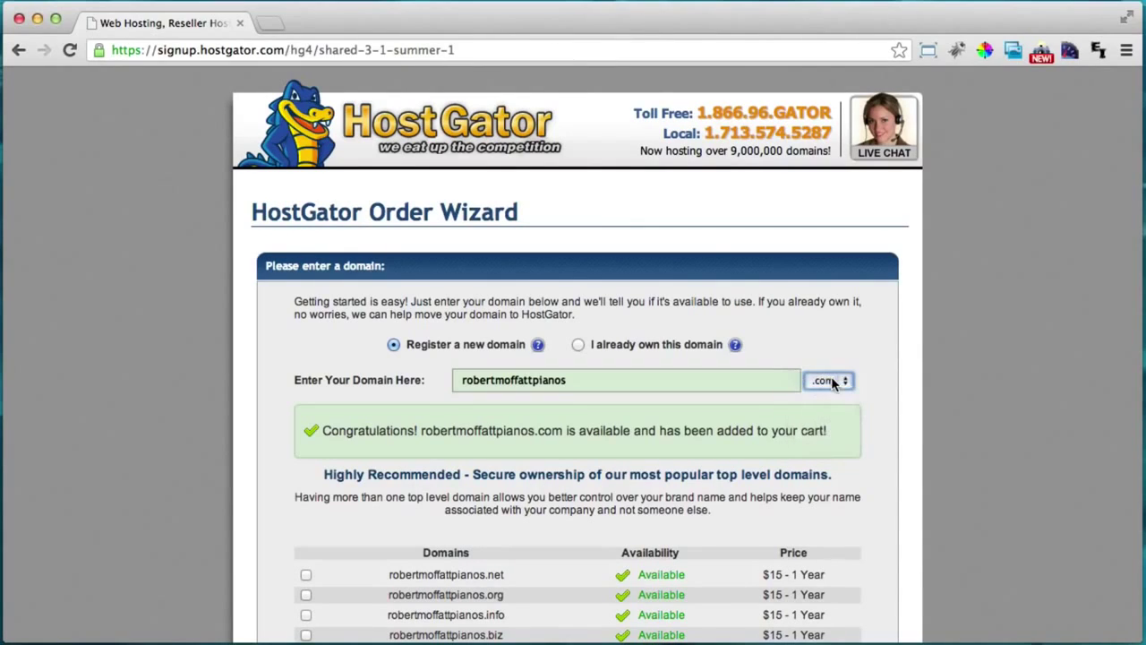
pyautogui.click(836, 342)
# Step: Register it as a new .com domain and confirm it is available
pyautogui.click(393, 347)
pyautogui.click(846, 382)
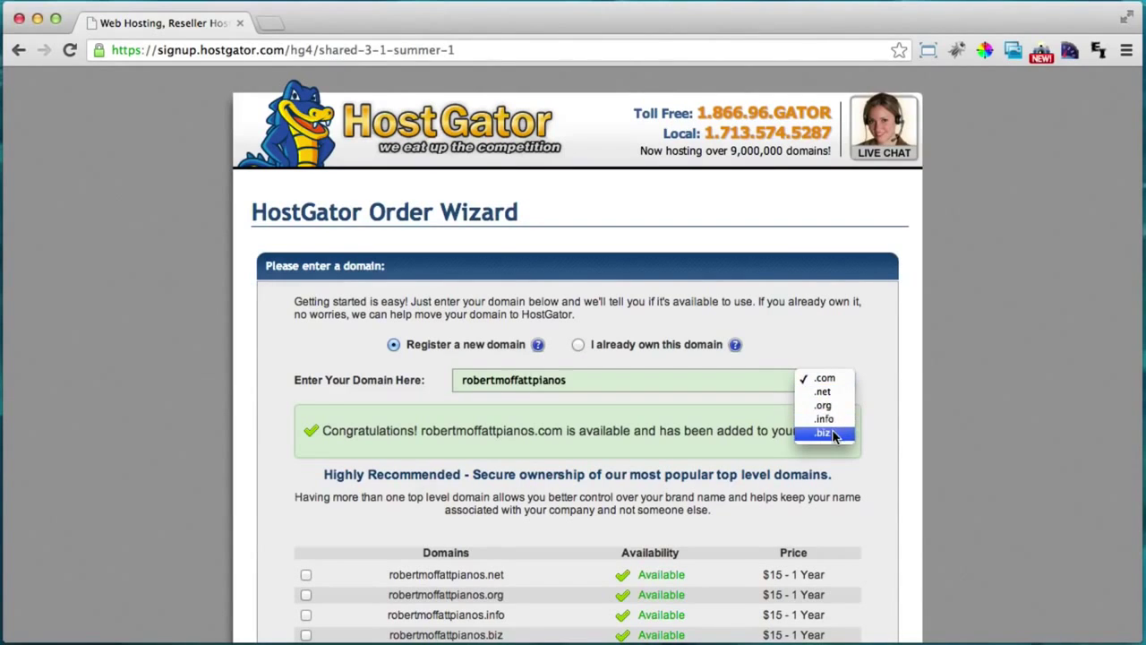
pyautogui.click(832, 384)
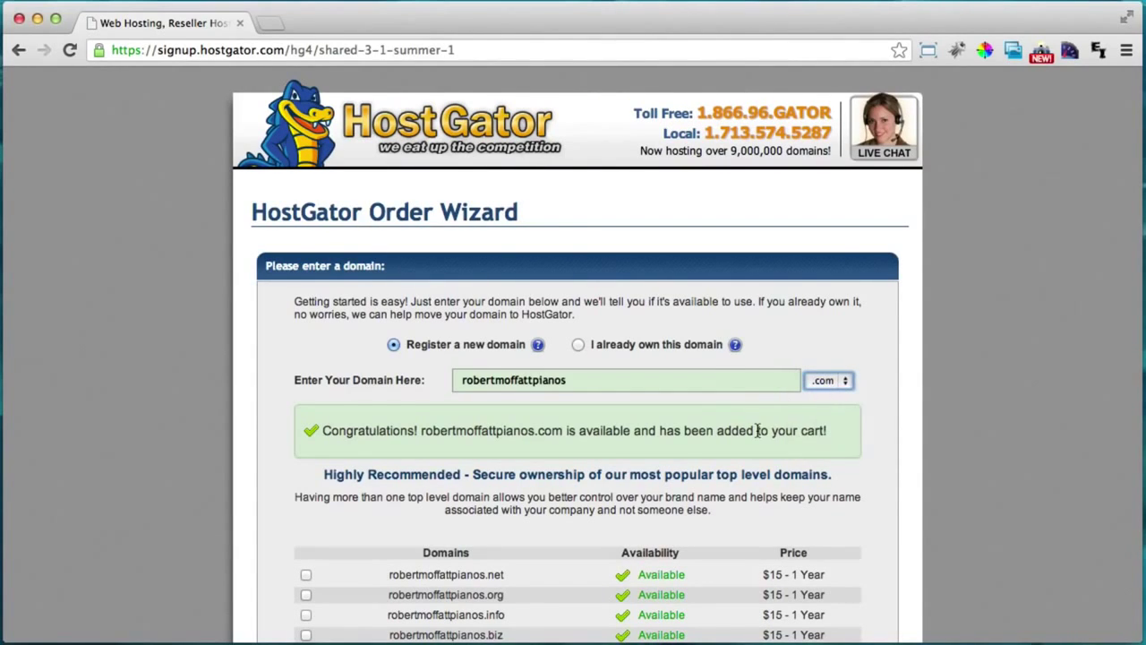
pyautogui.scroll(-2, 709, 365)
pyautogui.scroll(-3, 725, 366)
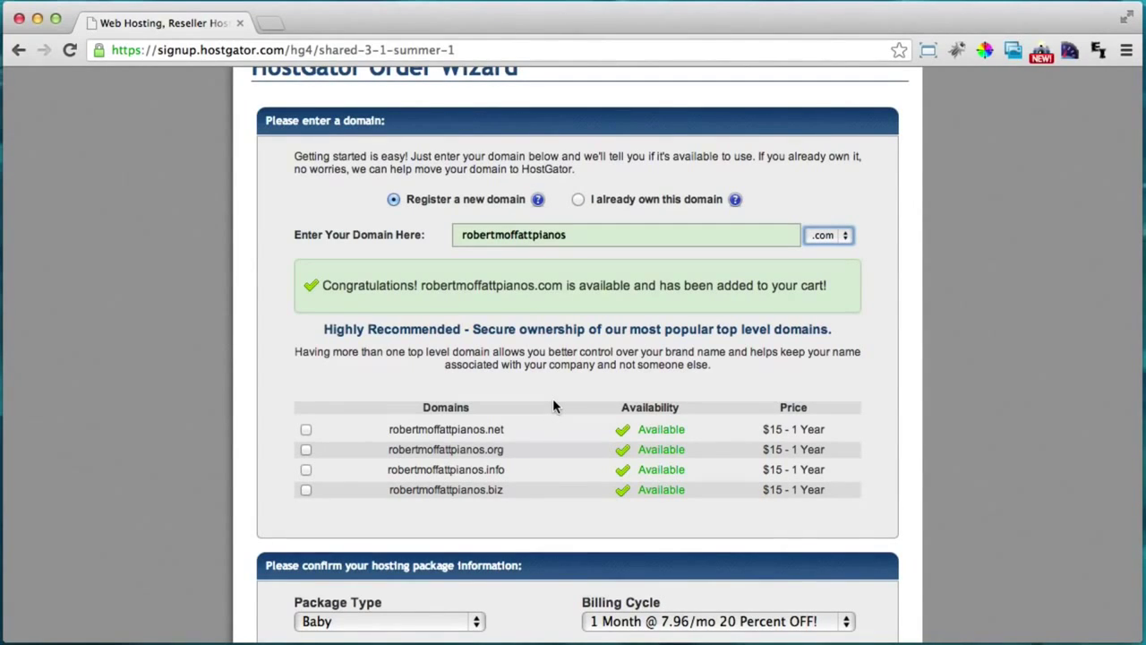
# Step: Enter an account username and a numeric security PIN in the account information section
pyautogui.scroll(-3, 553, 400)
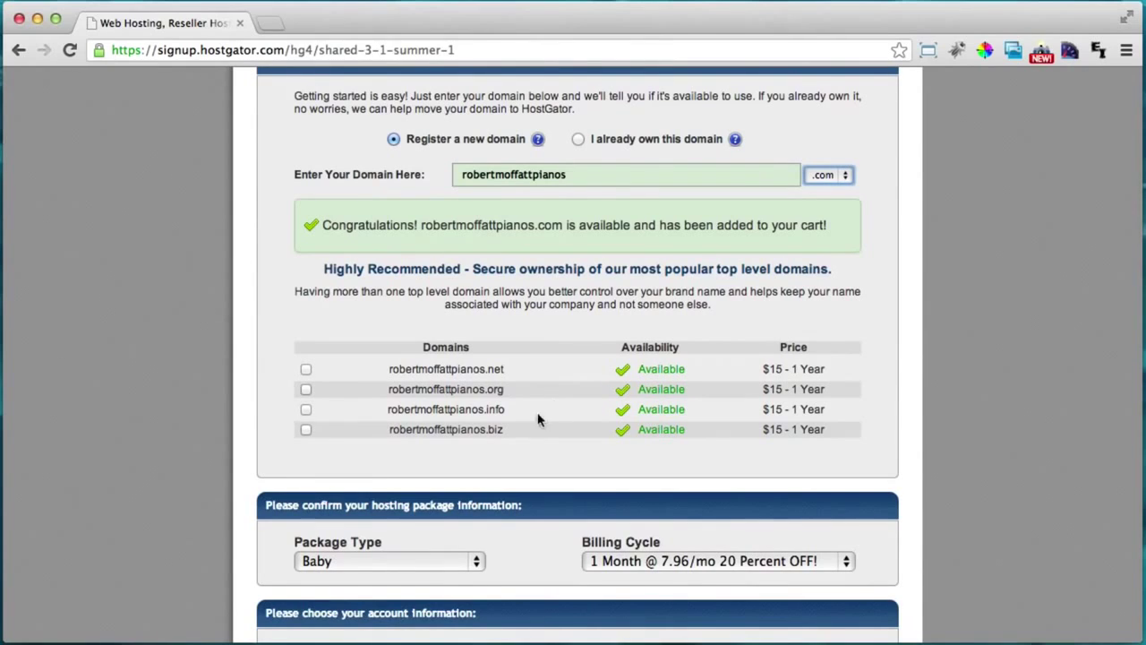
pyautogui.scroll(-4, 546, 355)
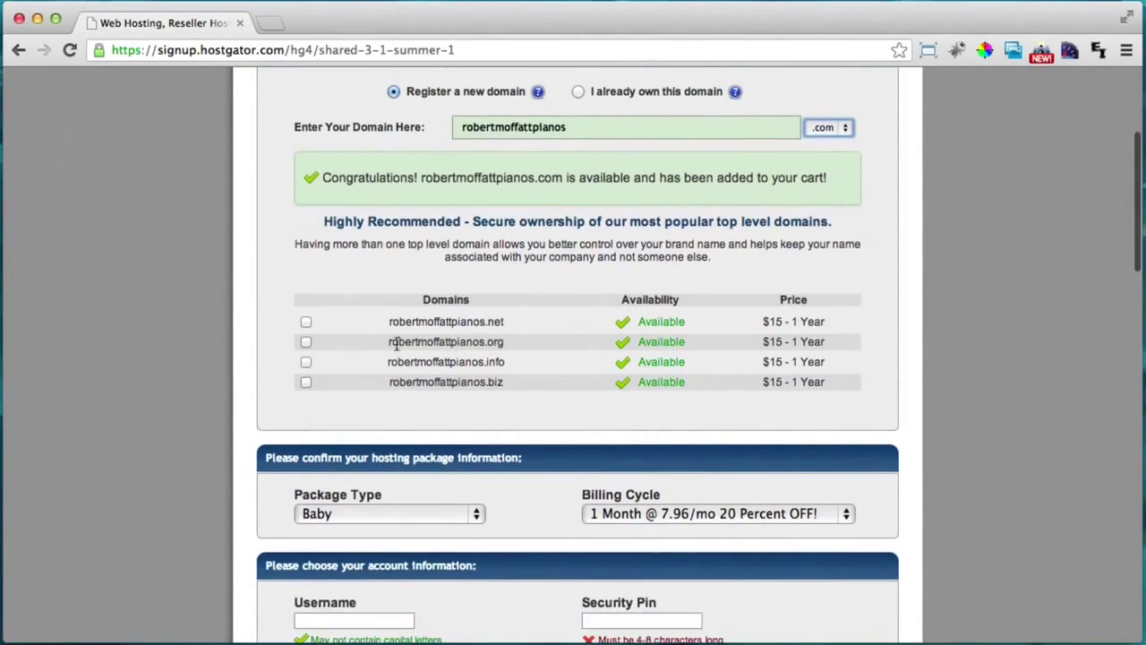
pyautogui.scroll(-1, 475, 326)
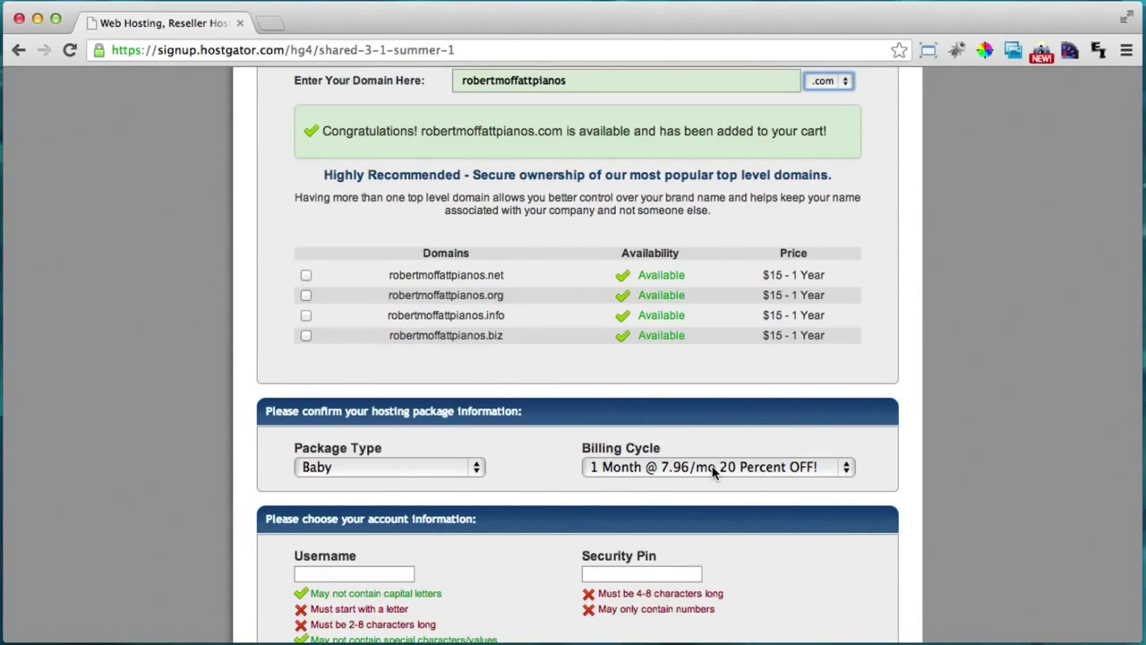
pyautogui.scroll(-1, 713, 473)
pyautogui.scroll(-2, 615, 431)
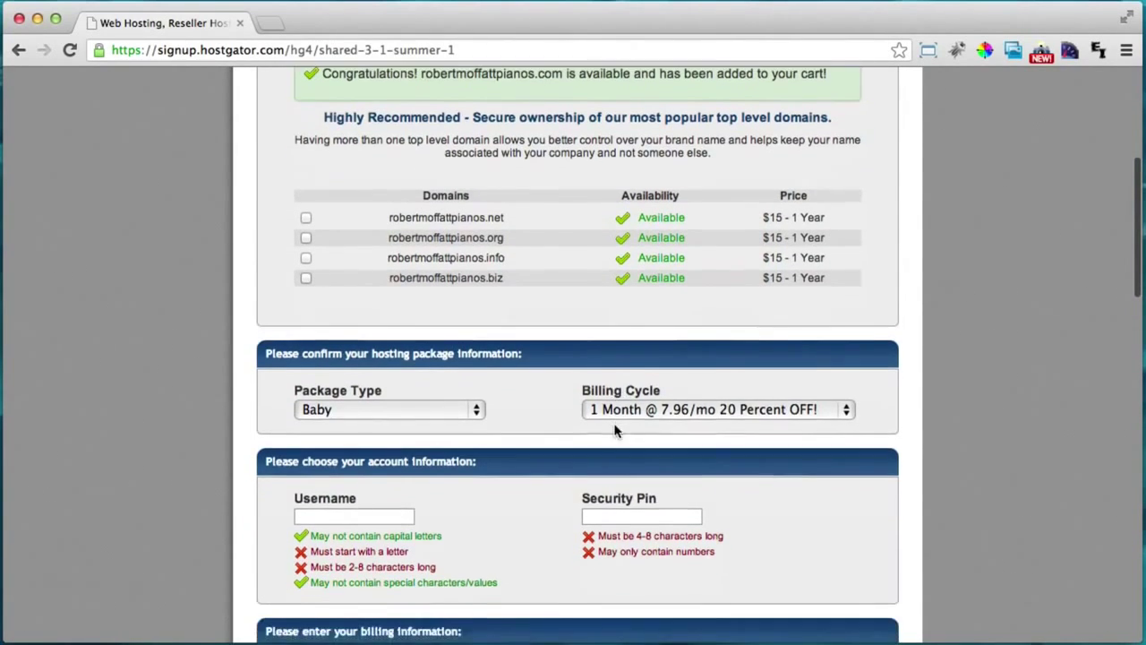
pyautogui.scroll(-2, 614, 431)
pyautogui.scroll(-2, 546, 428)
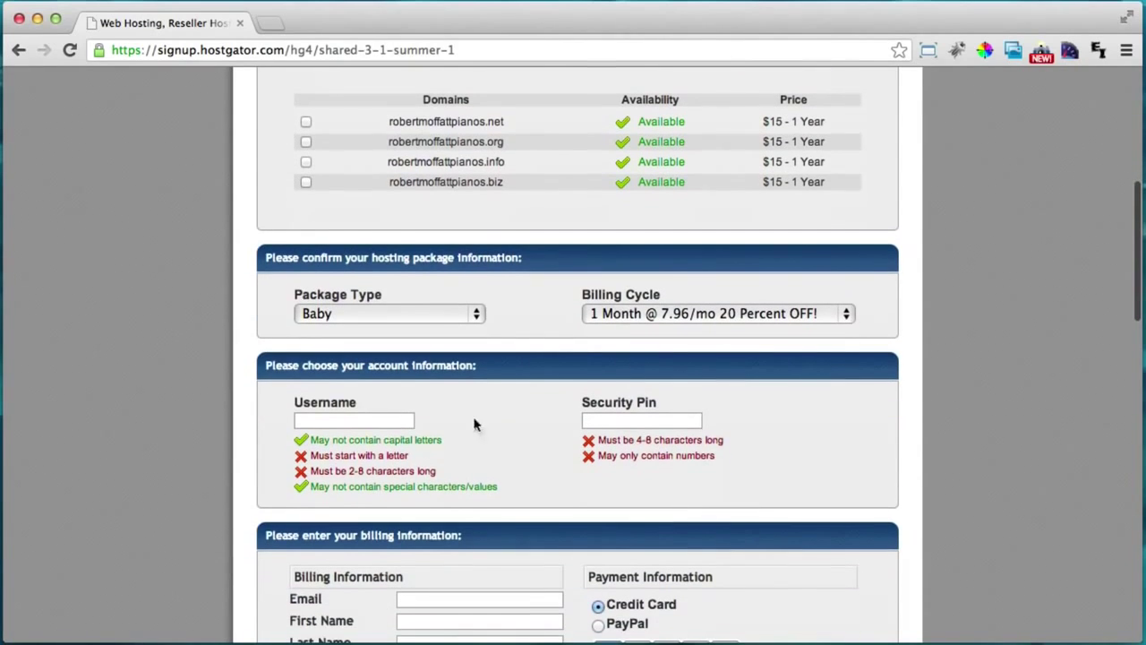
pyautogui.click(363, 420)
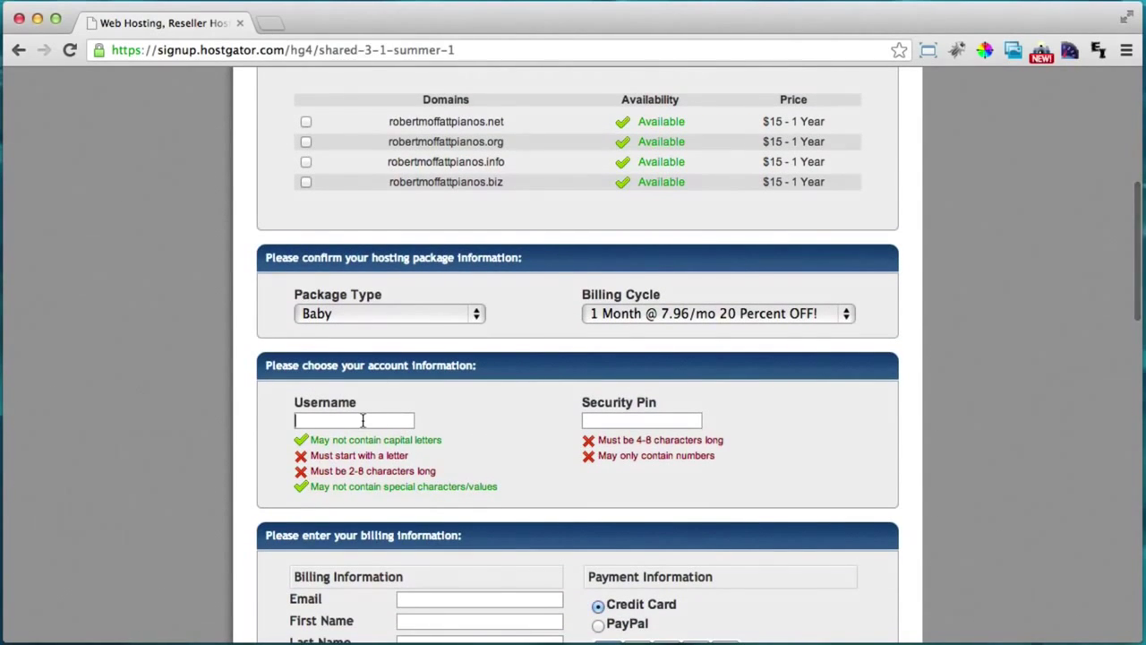
pyautogui.press('Tab')
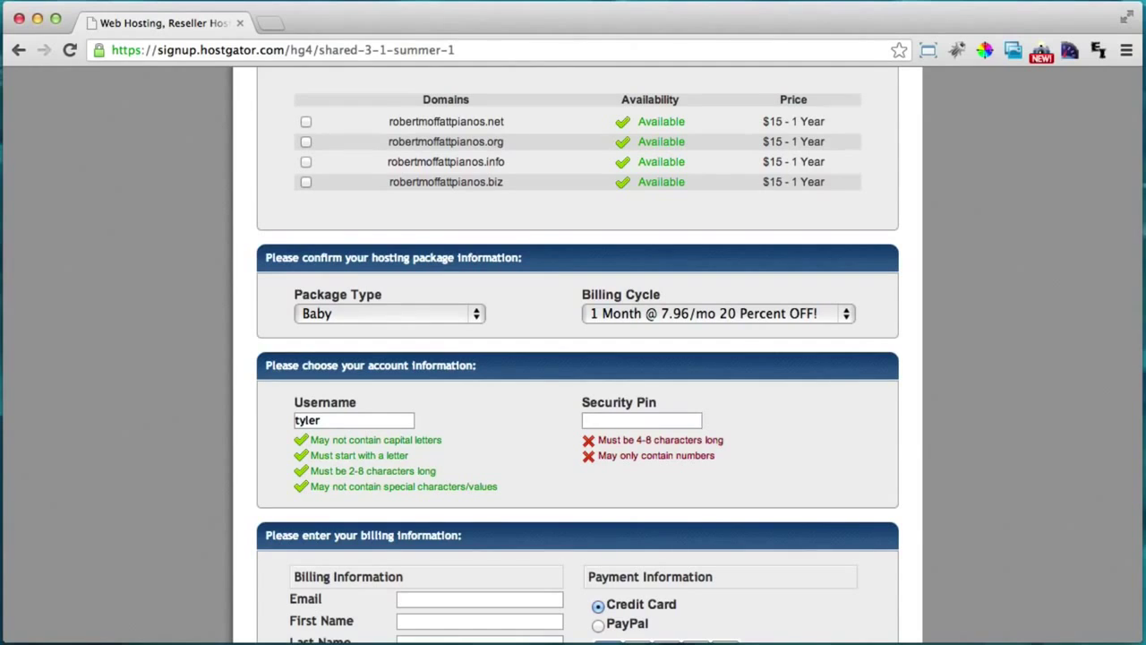
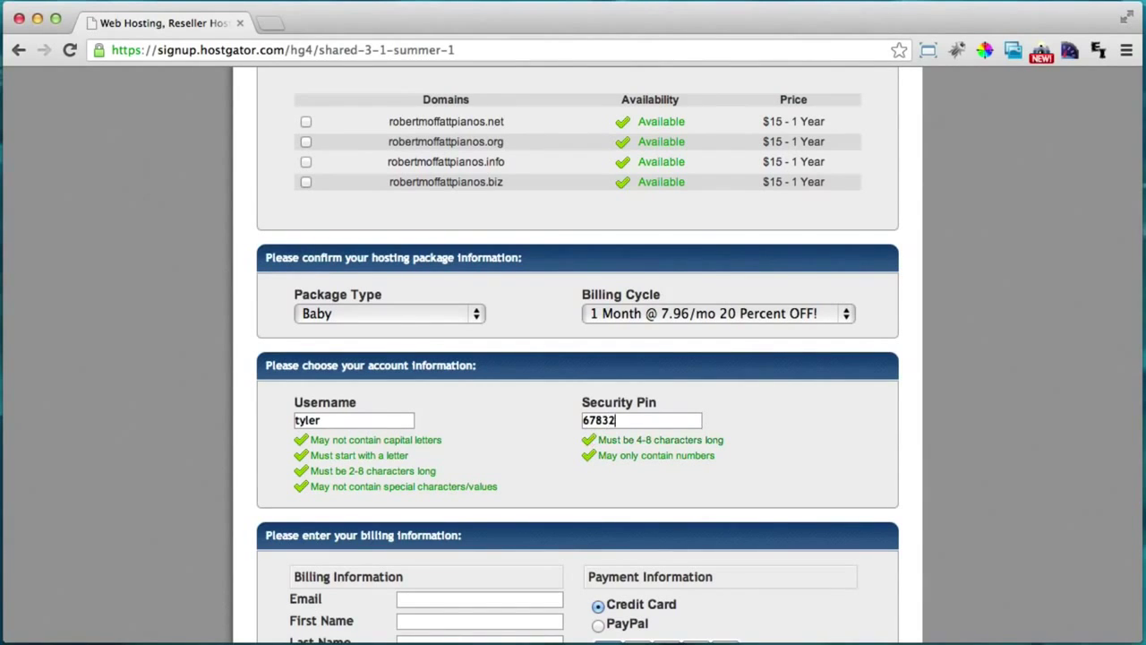
pyautogui.scroll(-5, 453, 390)
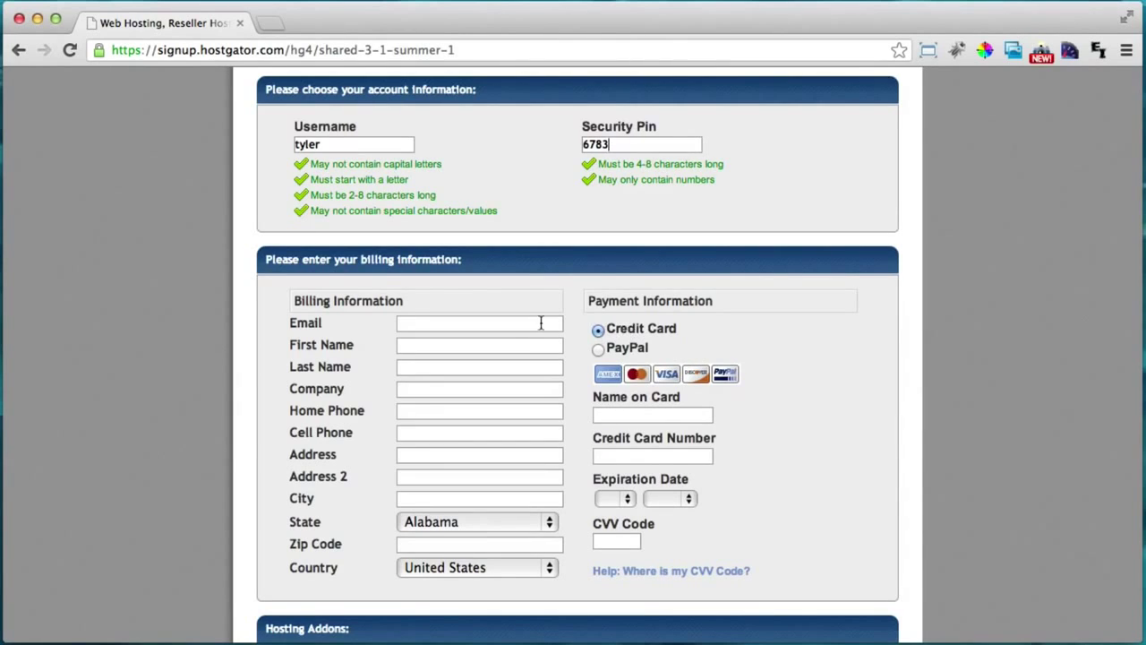
# Step: Uncheck the Domain Privacy Protection and SiteLock hosting add-ons
pyautogui.scroll(-3, 544, 323)
pyautogui.scroll(-3, 555, 320)
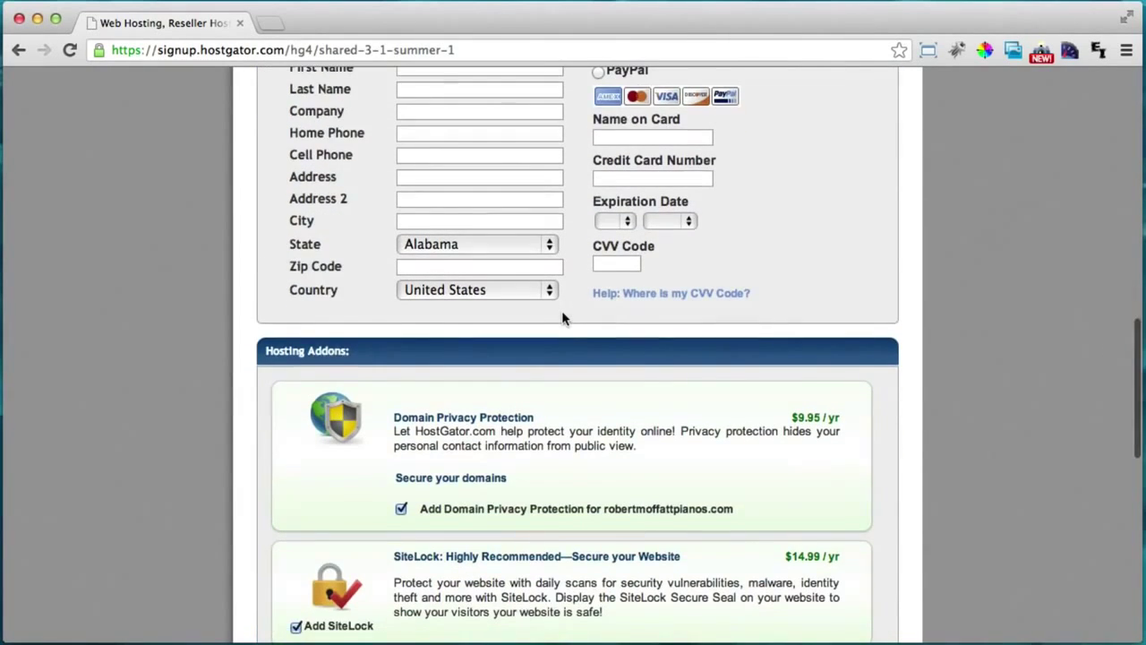
pyautogui.scroll(-2, 562, 317)
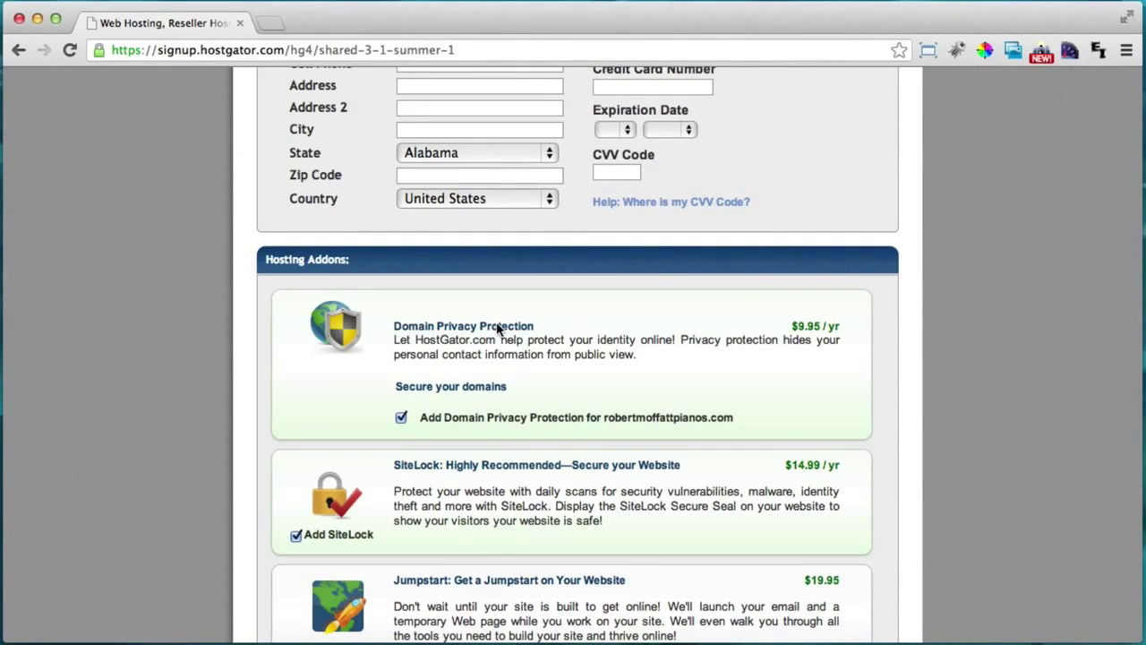
pyautogui.scroll(-1, 483, 328)
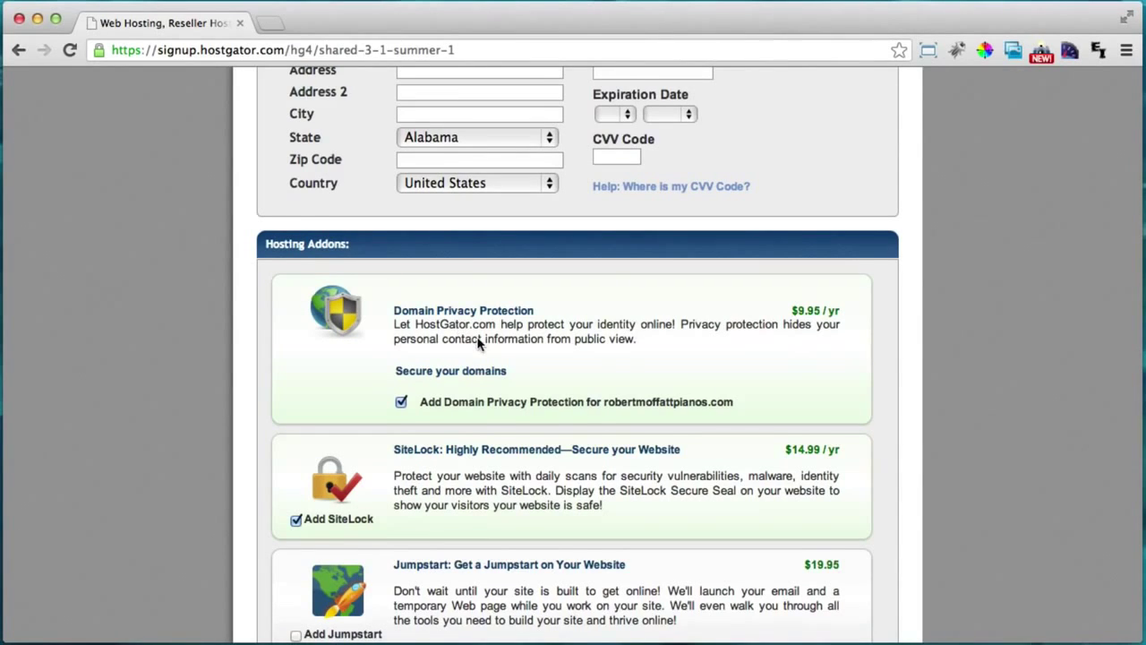
pyautogui.scroll(3, 470, 337)
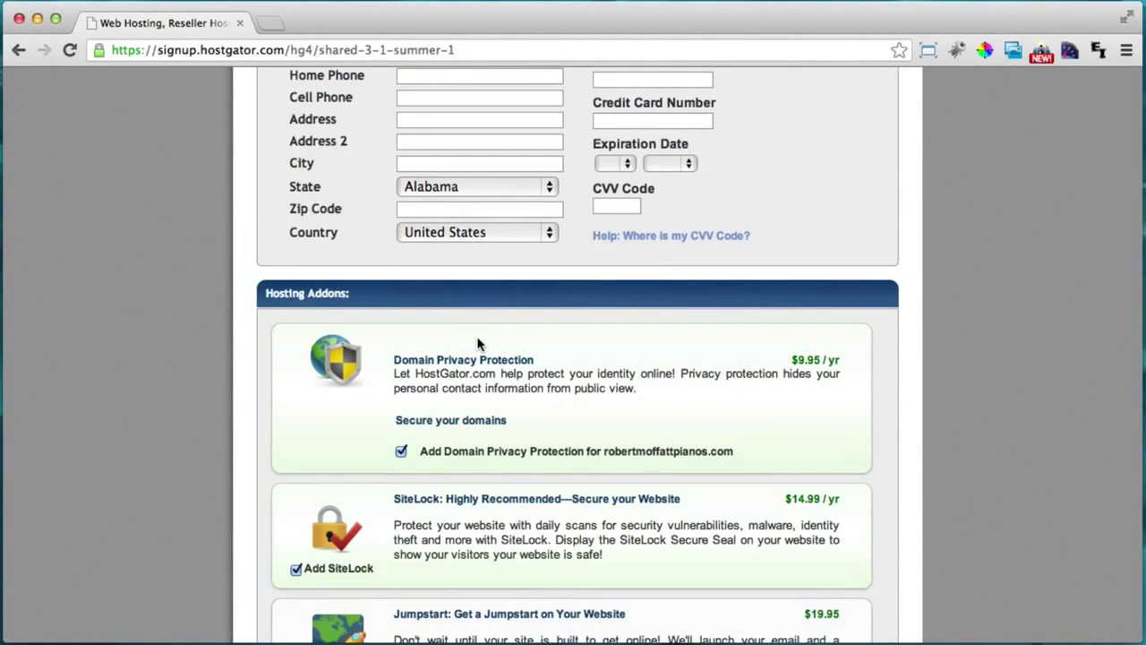
pyautogui.scroll(4, 478, 344)
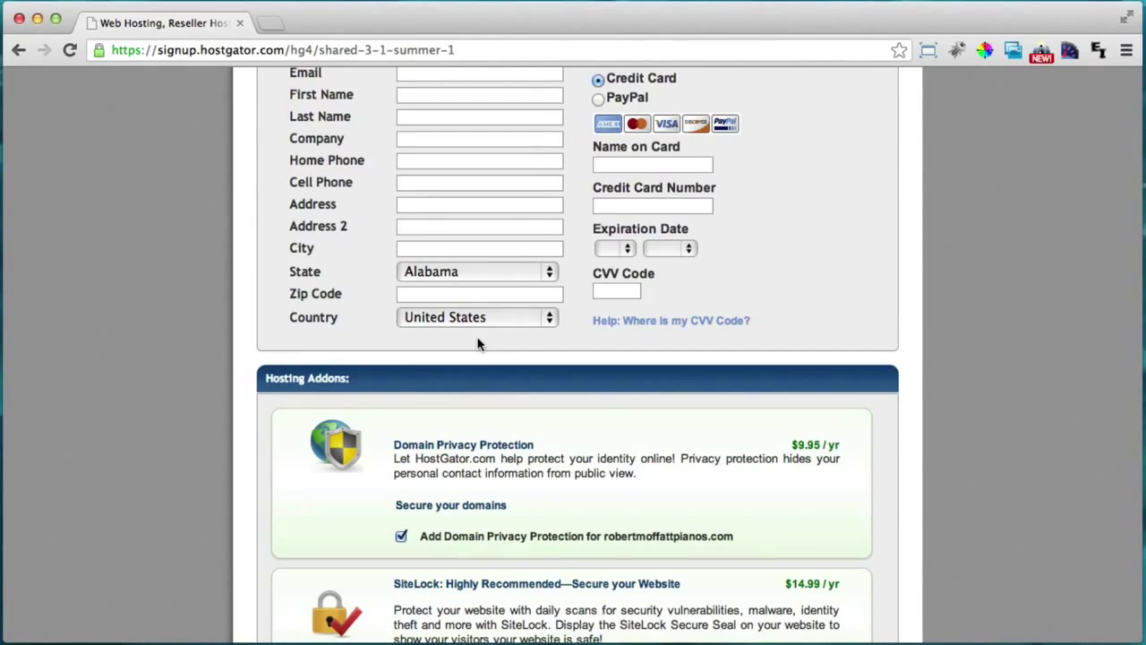
pyautogui.scroll(-4, 477, 344)
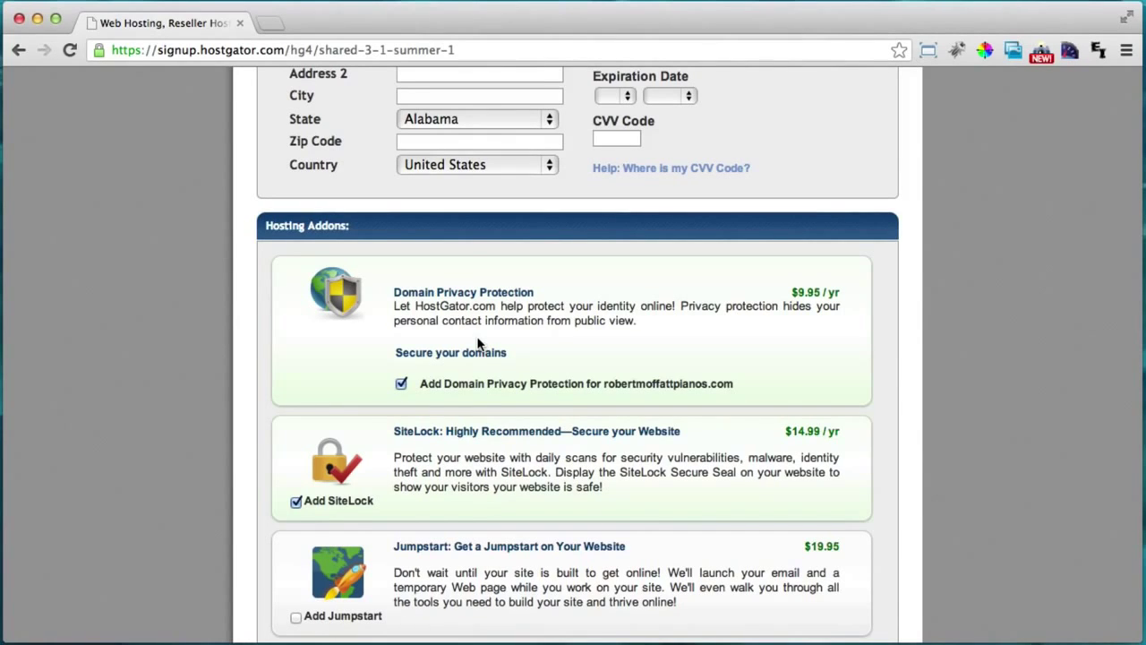
pyautogui.scroll(-1, 435, 322)
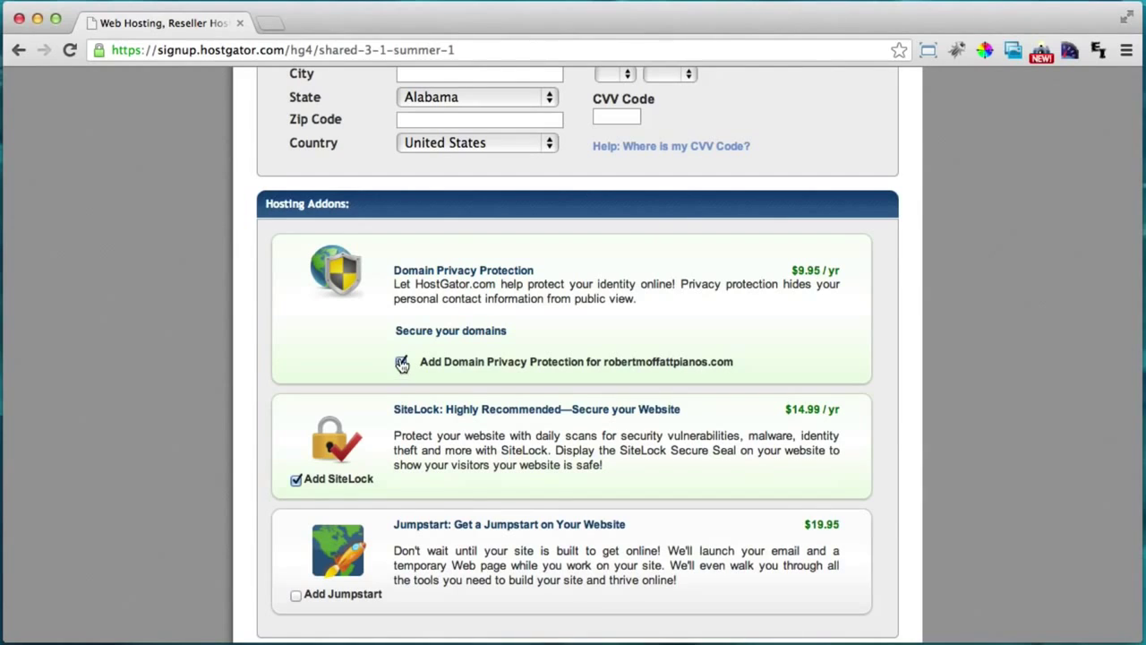
pyautogui.click(402, 365)
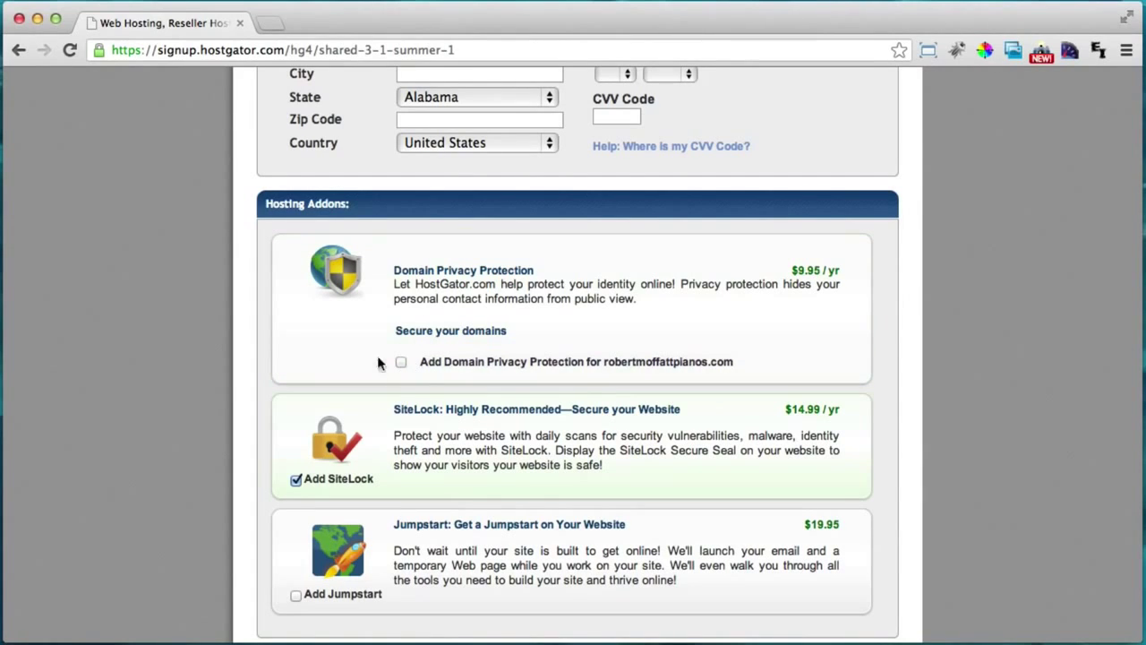
pyautogui.scroll(-3, 463, 358)
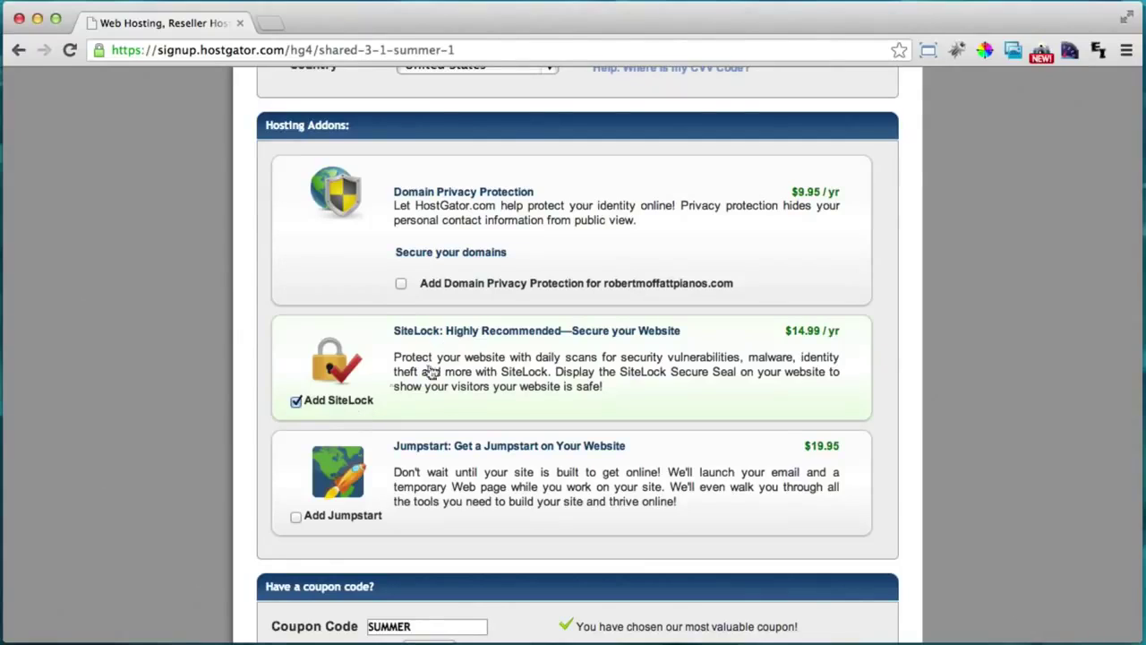
pyautogui.click(295, 403)
pyautogui.scroll(-3, 363, 358)
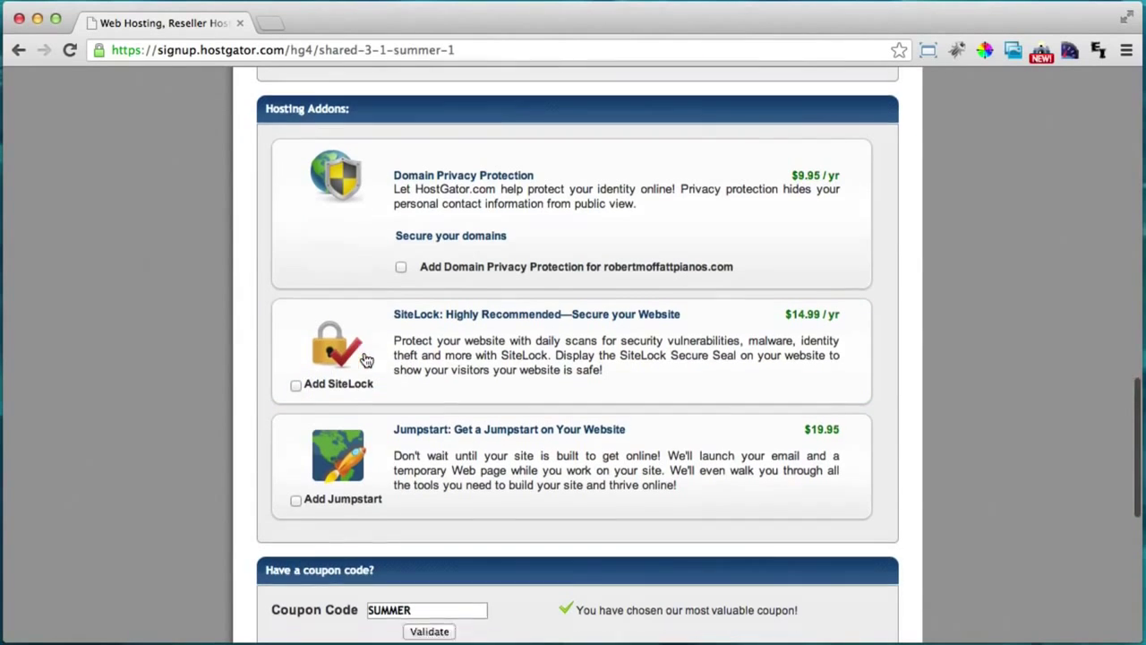
pyautogui.scroll(-2, 367, 355)
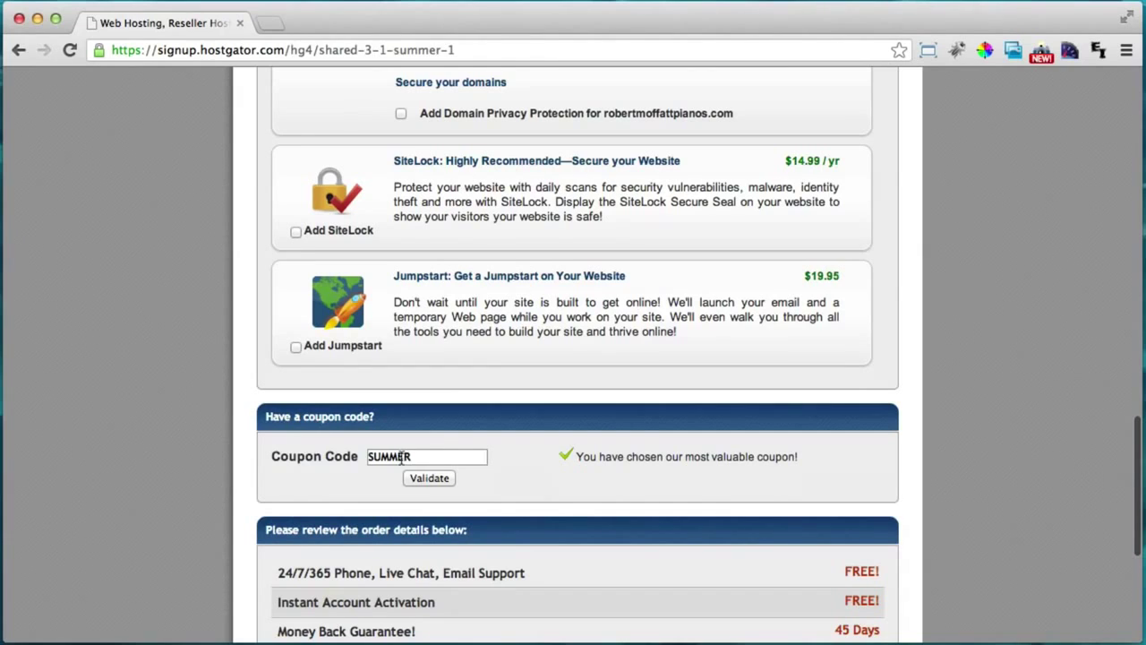
# Step: Validate coupon ThirtyFive for 35% off, a -$3.48 credit and $21.47 total due
pyautogui.moveTo(429, 456); pyautogui.dragTo(367, 456)
pyautogui.scroll(-2, 546, 427)
pyautogui.scroll(-5, 541, 470)
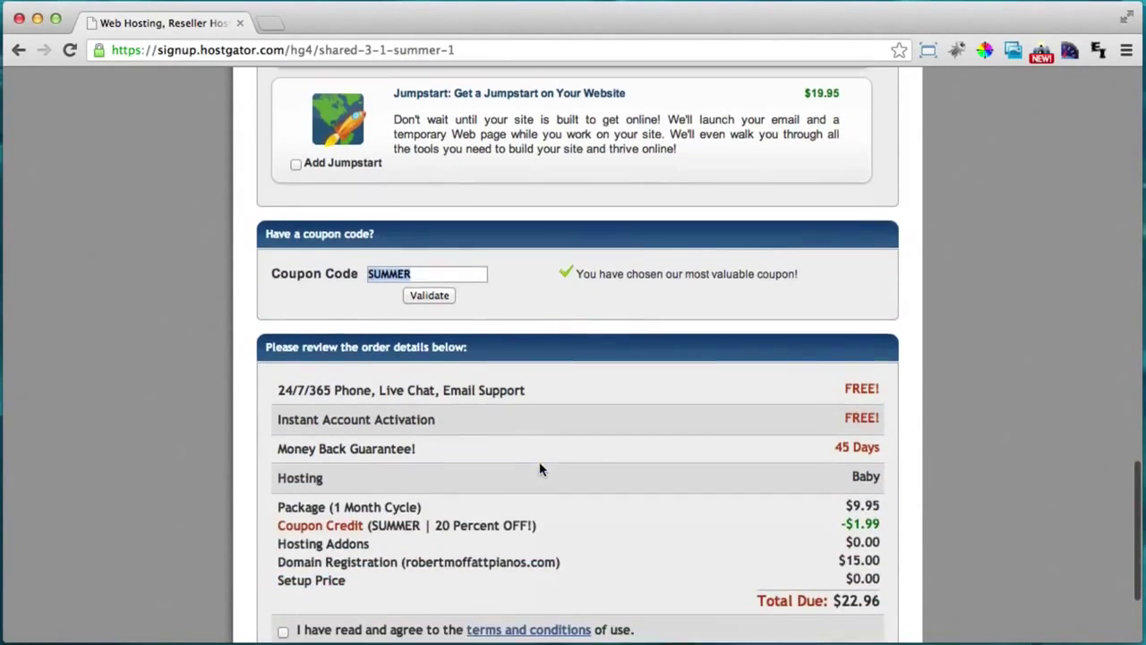
pyautogui.scroll(3, 479, 508)
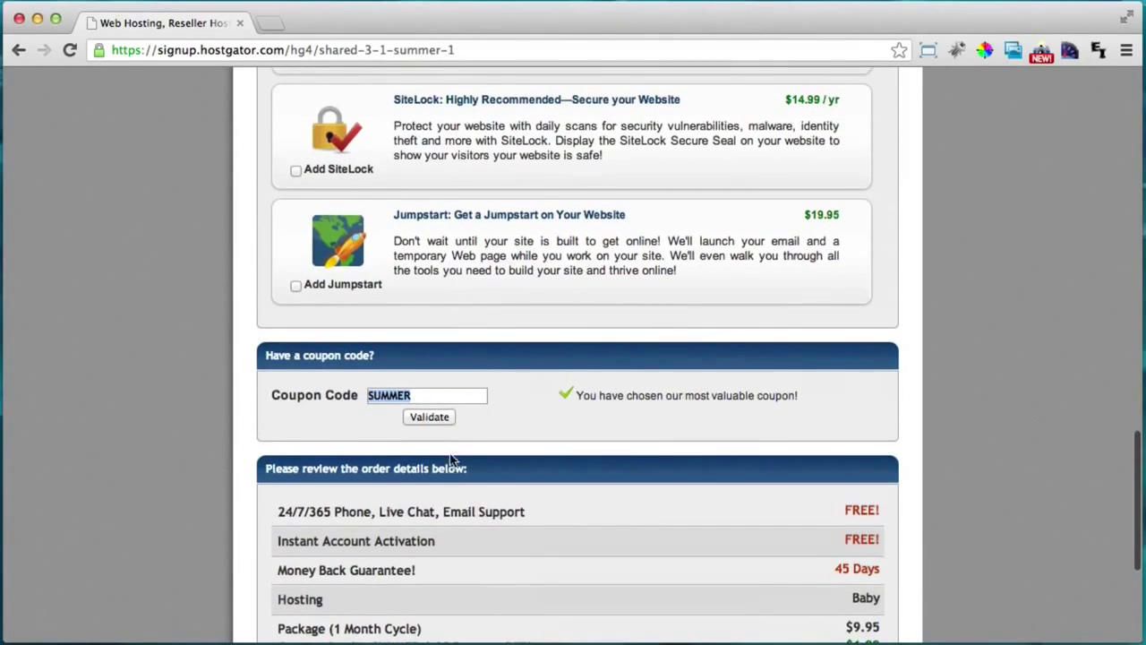
pyautogui.write('ThirtyFive')
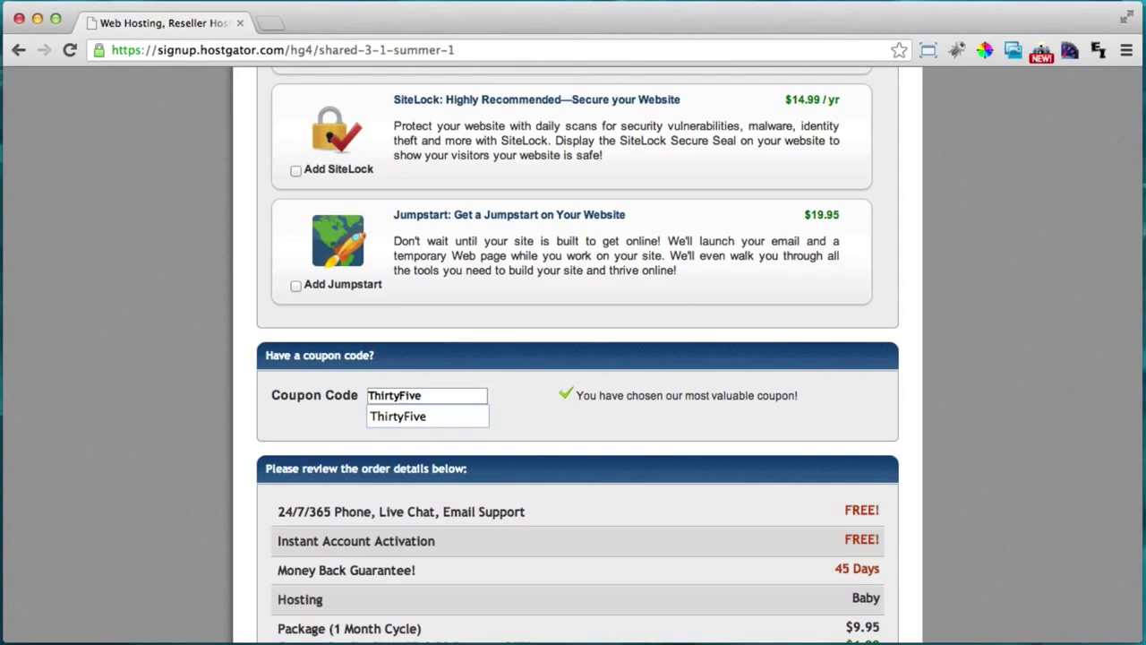
pyautogui.click(516, 376)
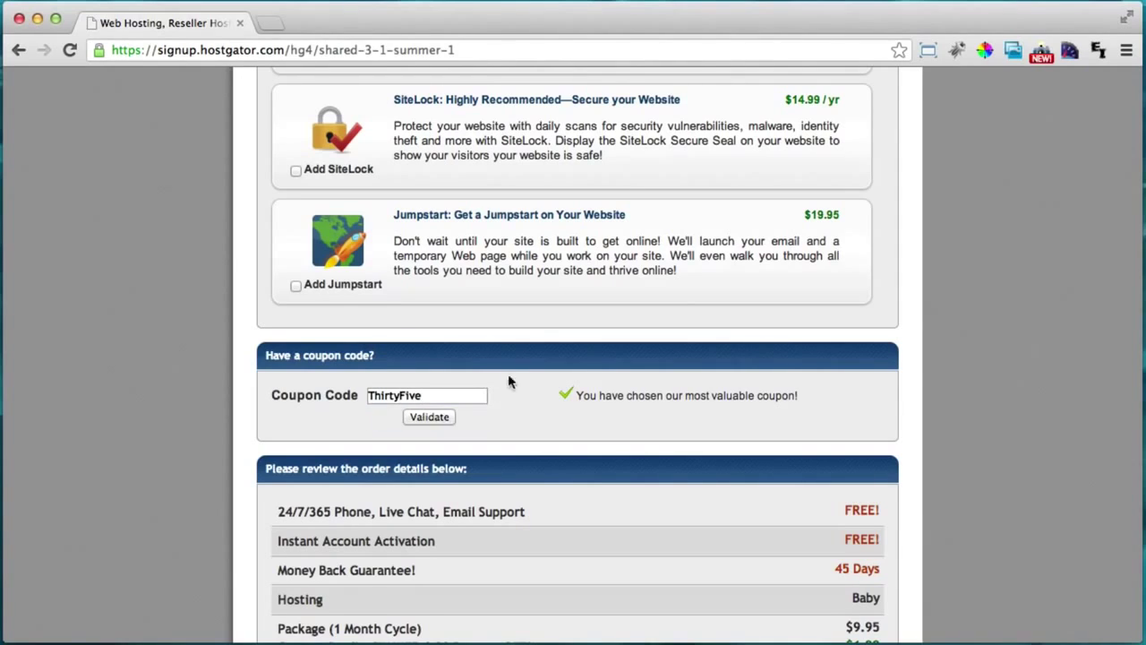
pyautogui.click(435, 424)
pyautogui.scroll(-3, 447, 475)
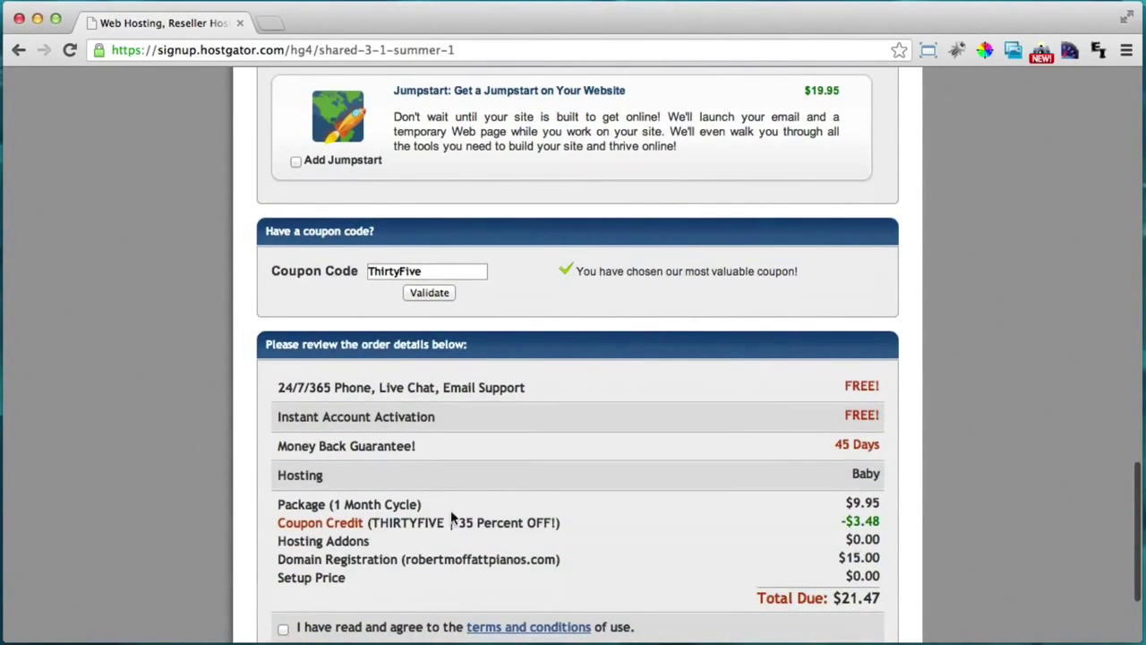
pyautogui.moveTo(380, 524); pyautogui.dragTo(520, 527)
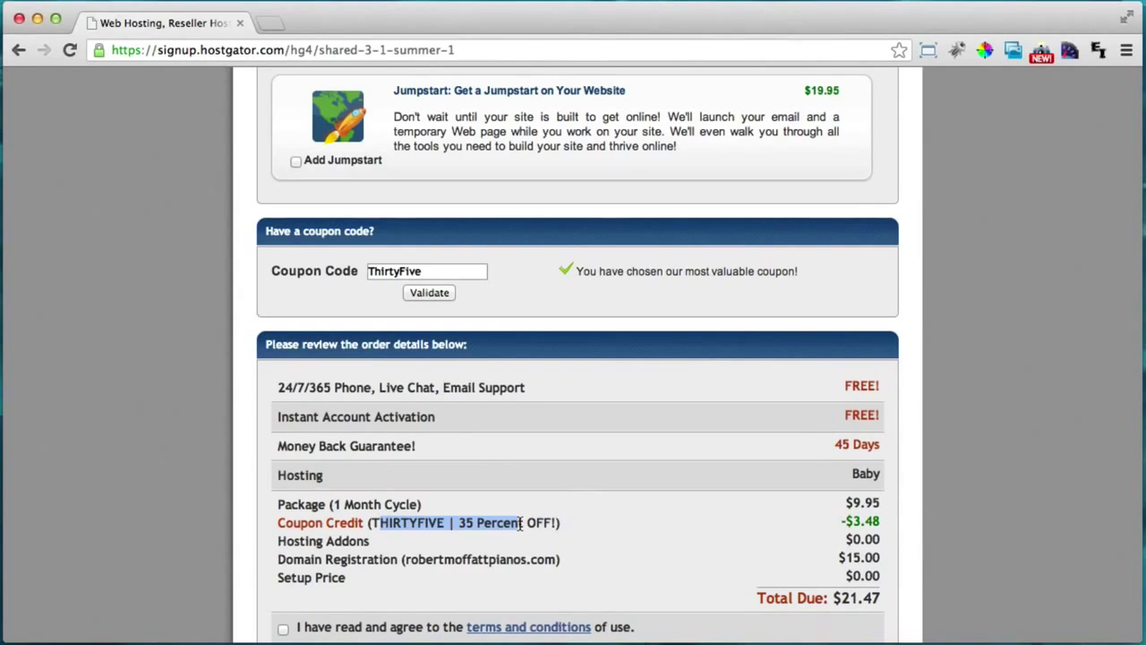
pyautogui.click(582, 491)
pyautogui.scroll(4, 582, 490)
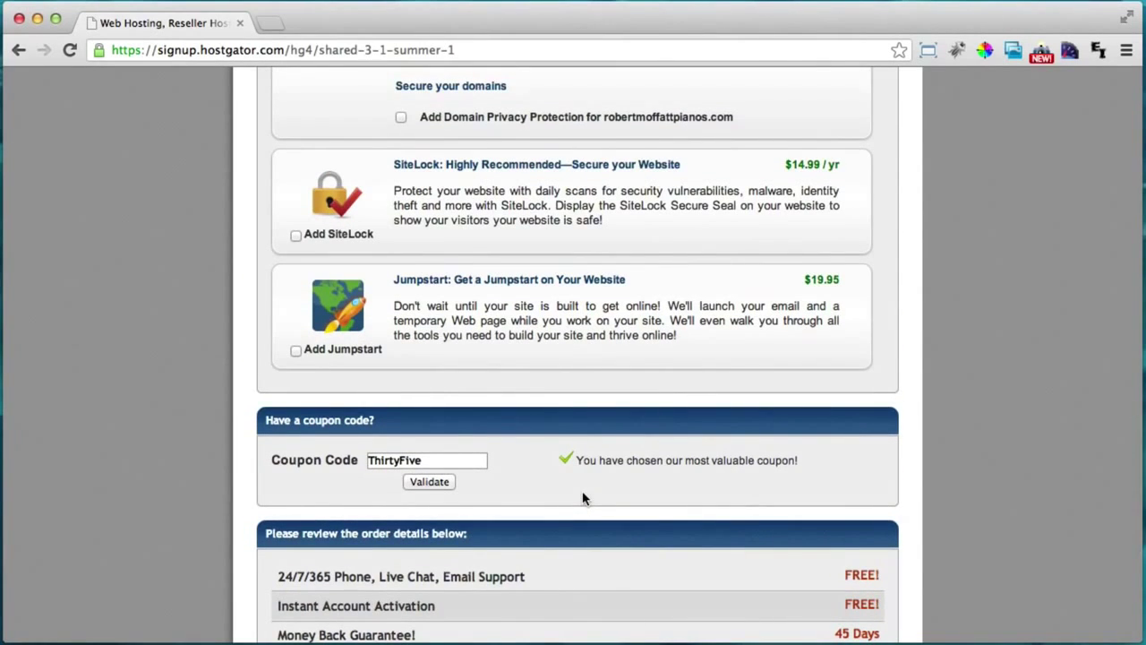
pyautogui.scroll(-5, 582, 499)
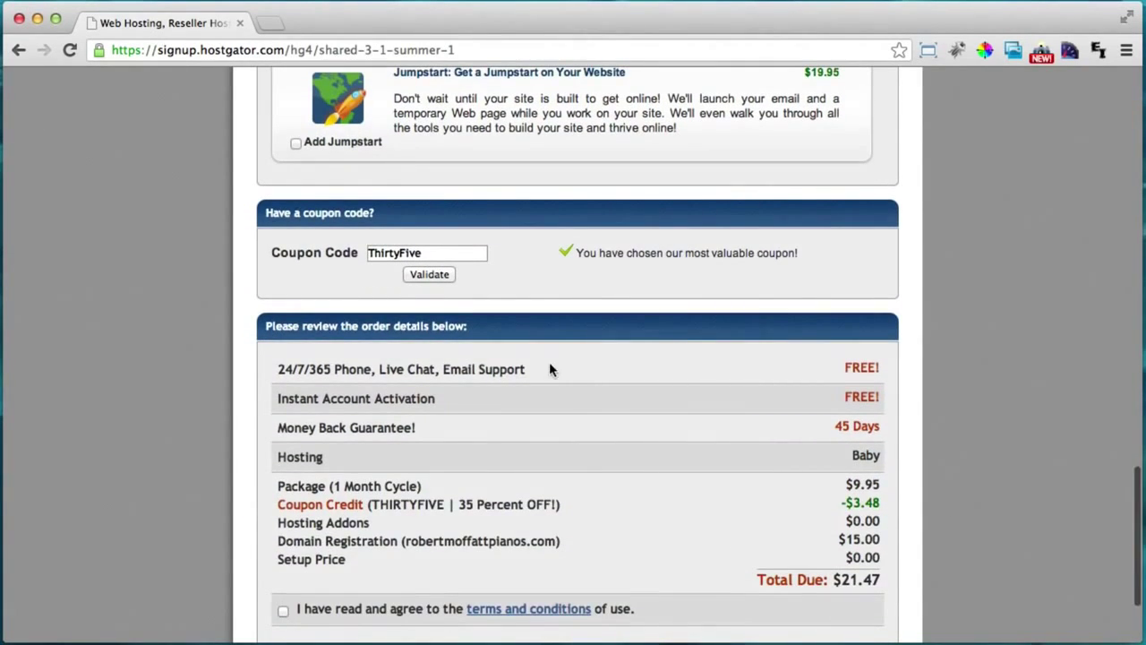
pyautogui.scroll(1, 548, 368)
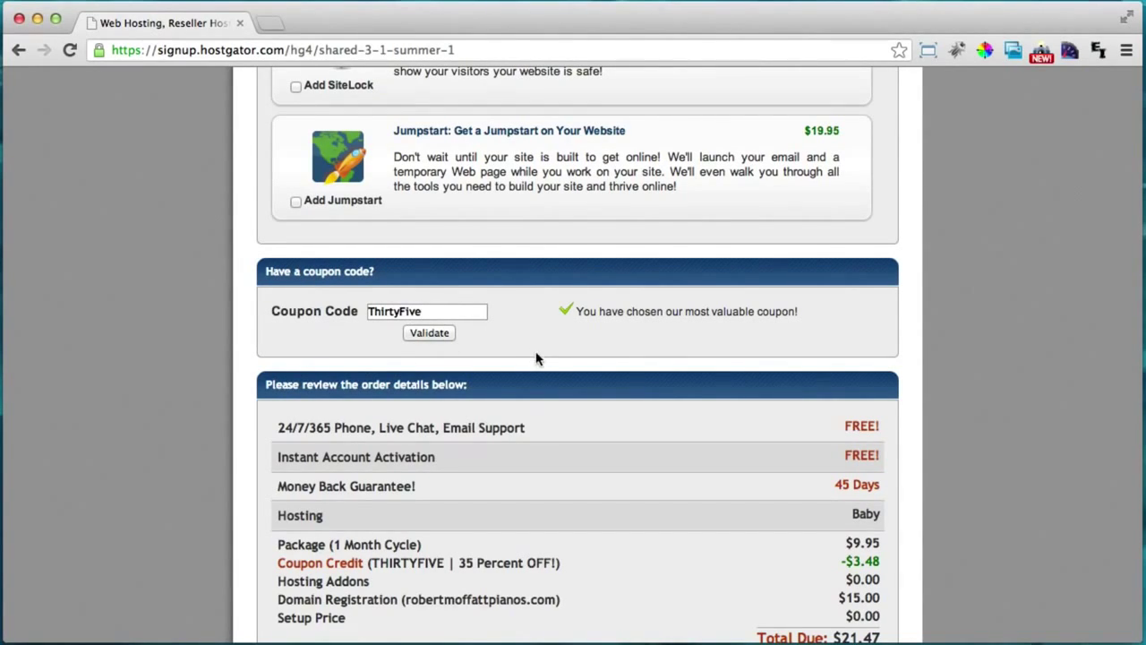
# Step: Review the order summary and tick the terms and conditions agreement
pyautogui.scroll(-2, 539, 360)
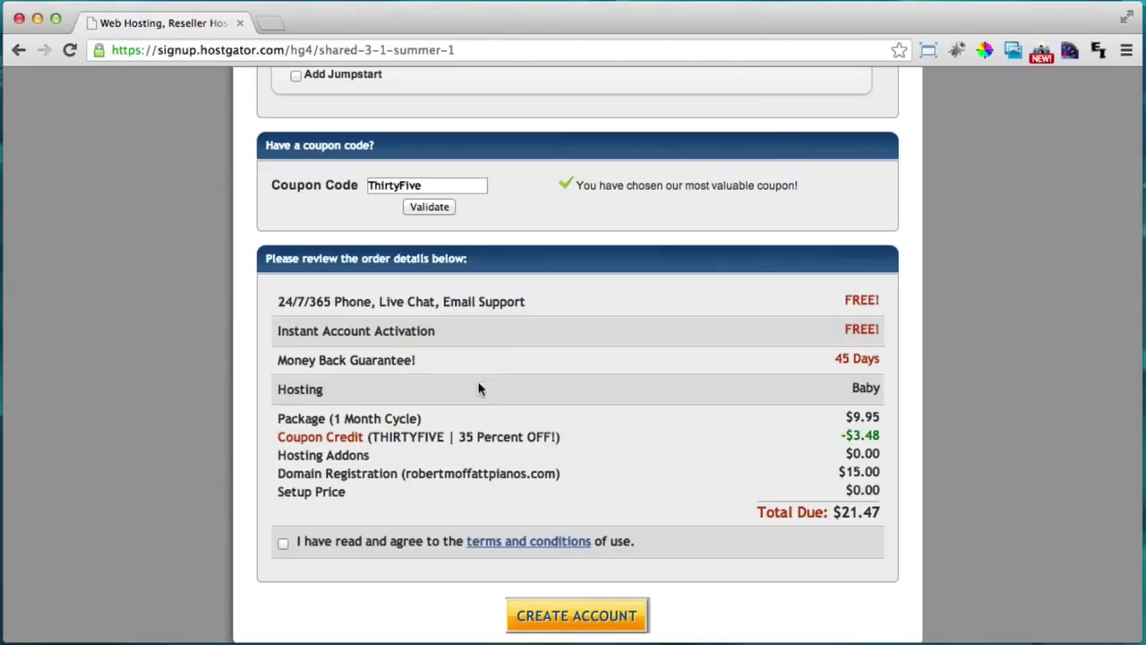
pyautogui.moveTo(288, 303); pyautogui.dragTo(499, 299)
pyautogui.click(498, 297)
pyautogui.moveTo(372, 302); pyautogui.dragTo(438, 300)
pyautogui.click(439, 301)
pyautogui.scroll(-1, 454, 301)
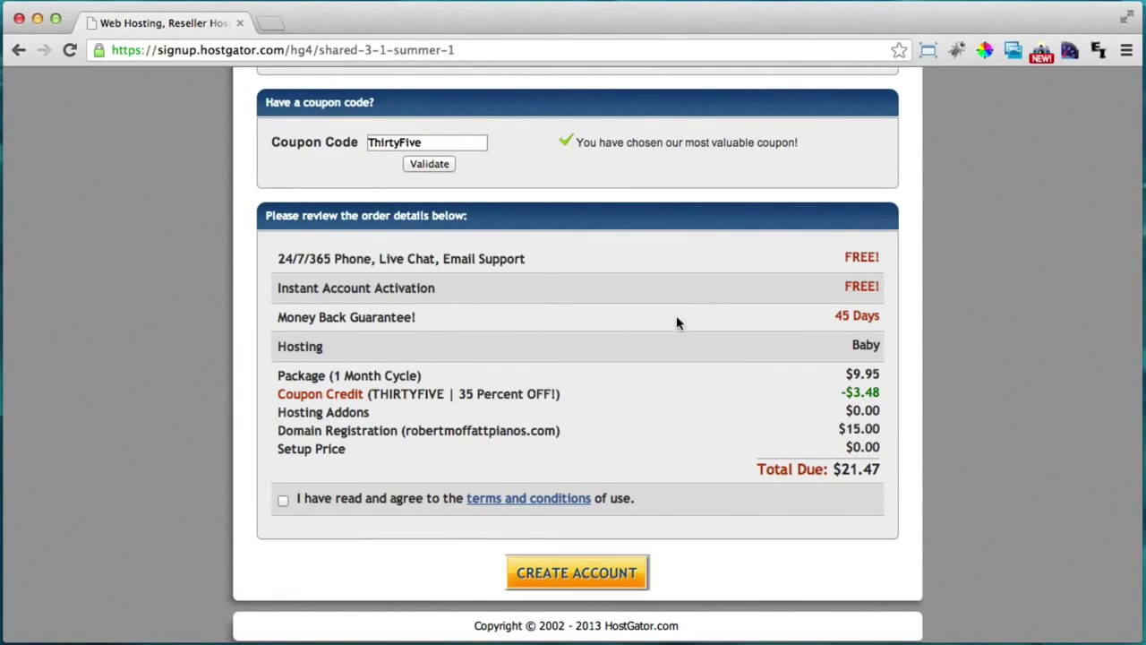
pyautogui.scroll(-1, 654, 325)
pyautogui.scroll(-1, 653, 325)
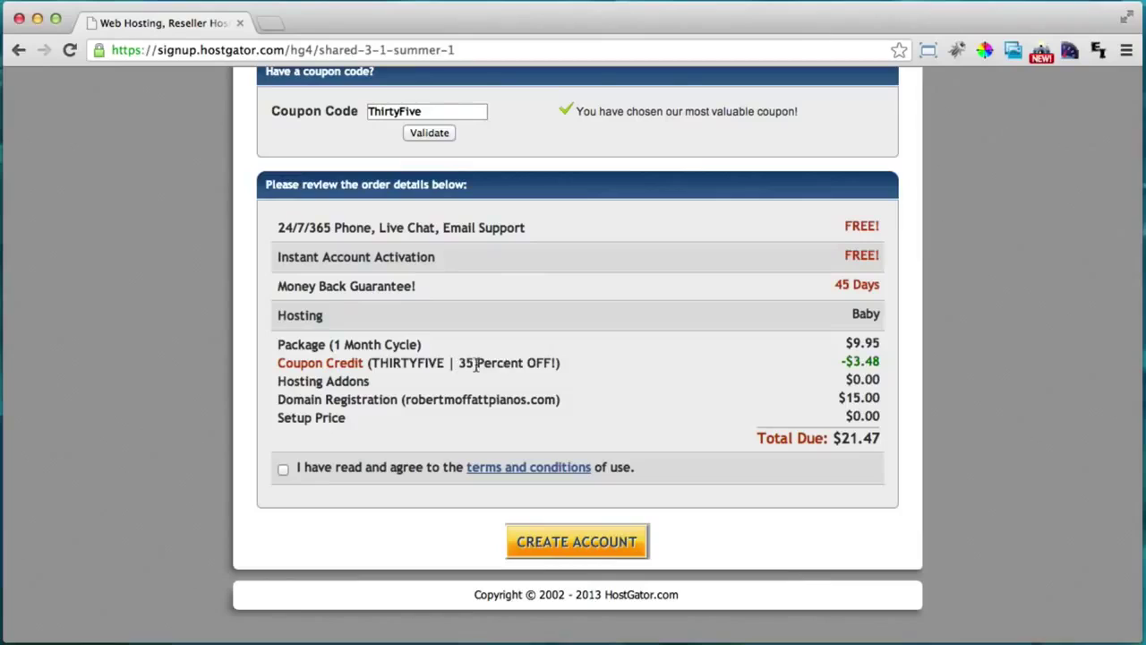
pyautogui.moveTo(458, 362); pyautogui.dragTo(546, 363)
pyautogui.moveTo(418, 400); pyautogui.dragTo(515, 399)
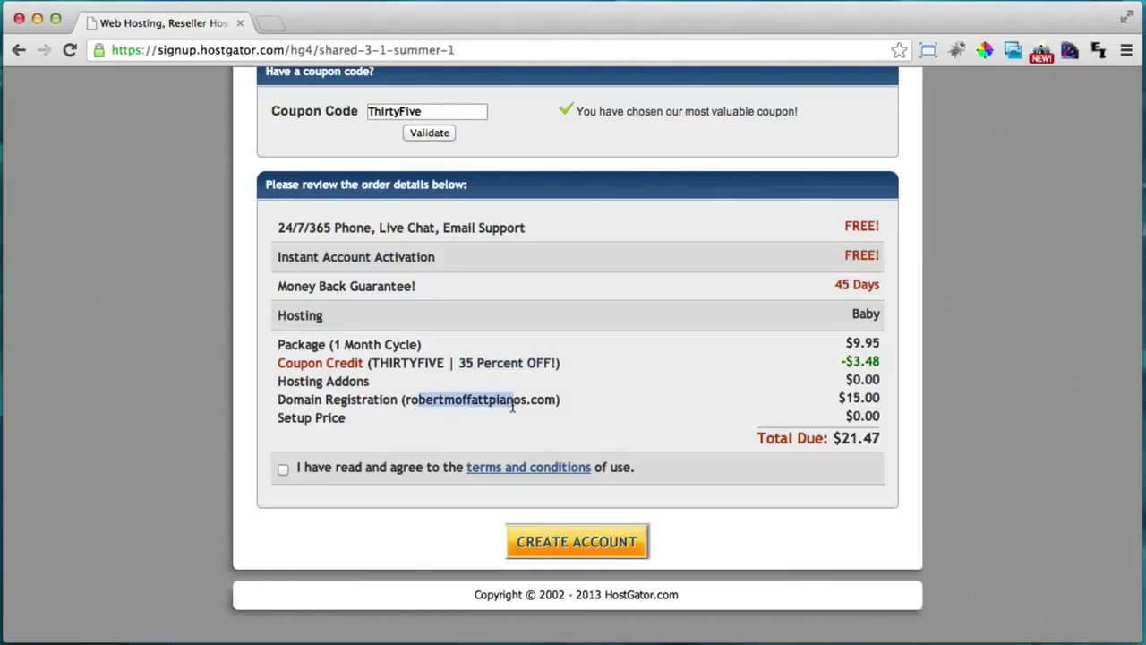
pyautogui.click(512, 403)
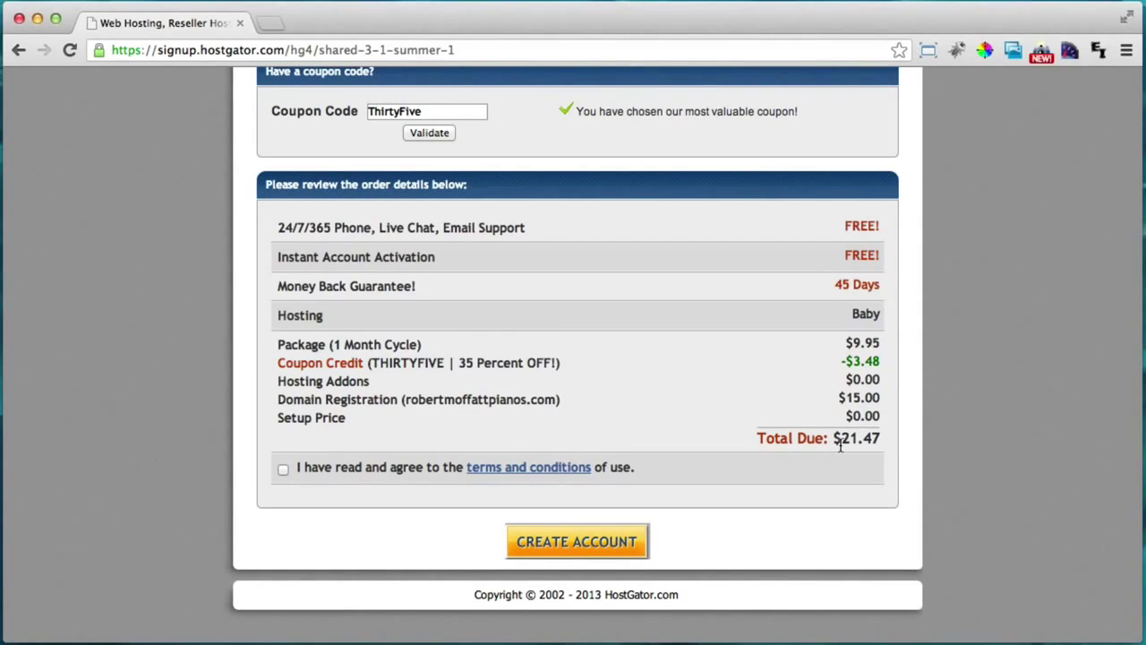
pyautogui.scroll(-2, 646, 384)
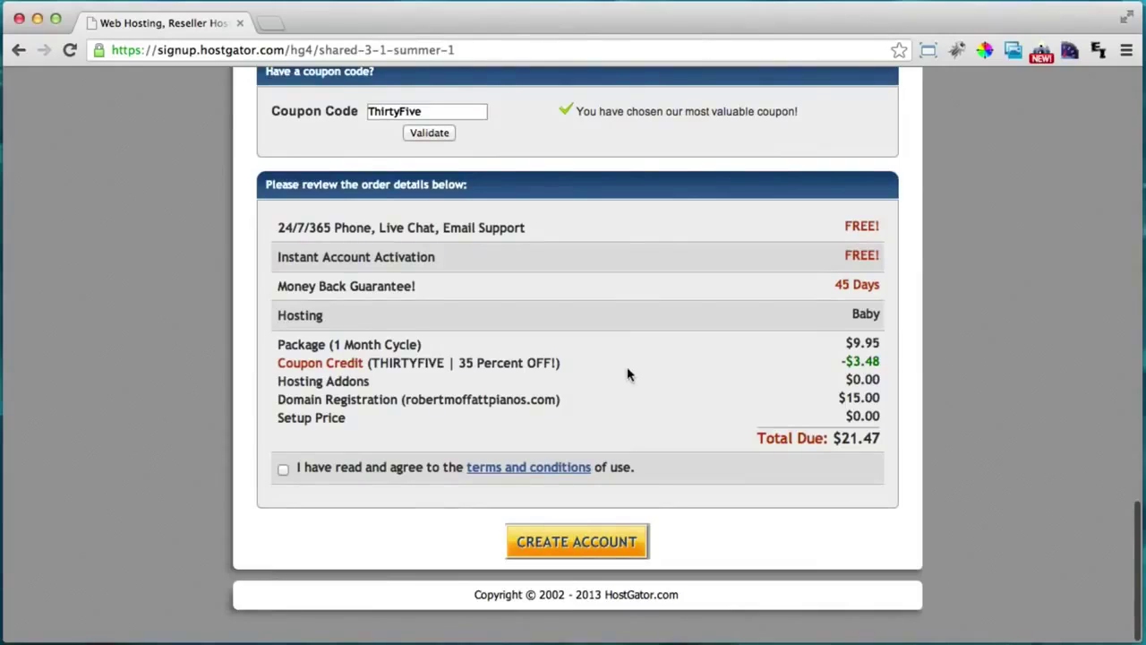
pyautogui.click(283, 472)
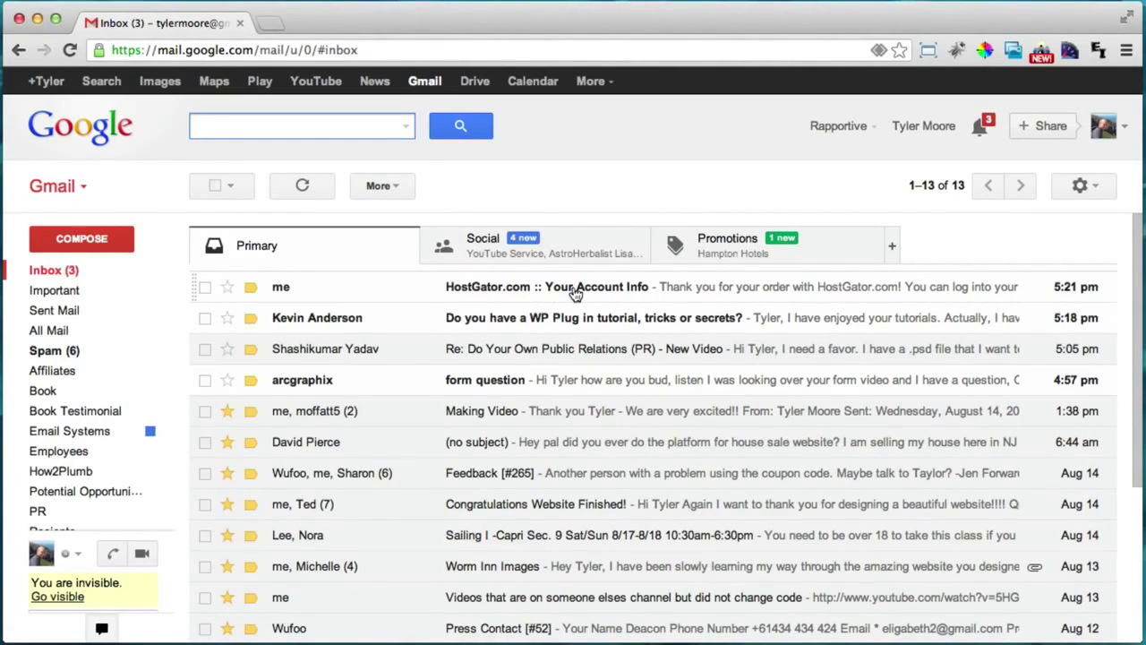
# Step: Open the 'HostGator.com :: Your Account Info' email and scroll through its plan and login details
pyautogui.click(575, 288)
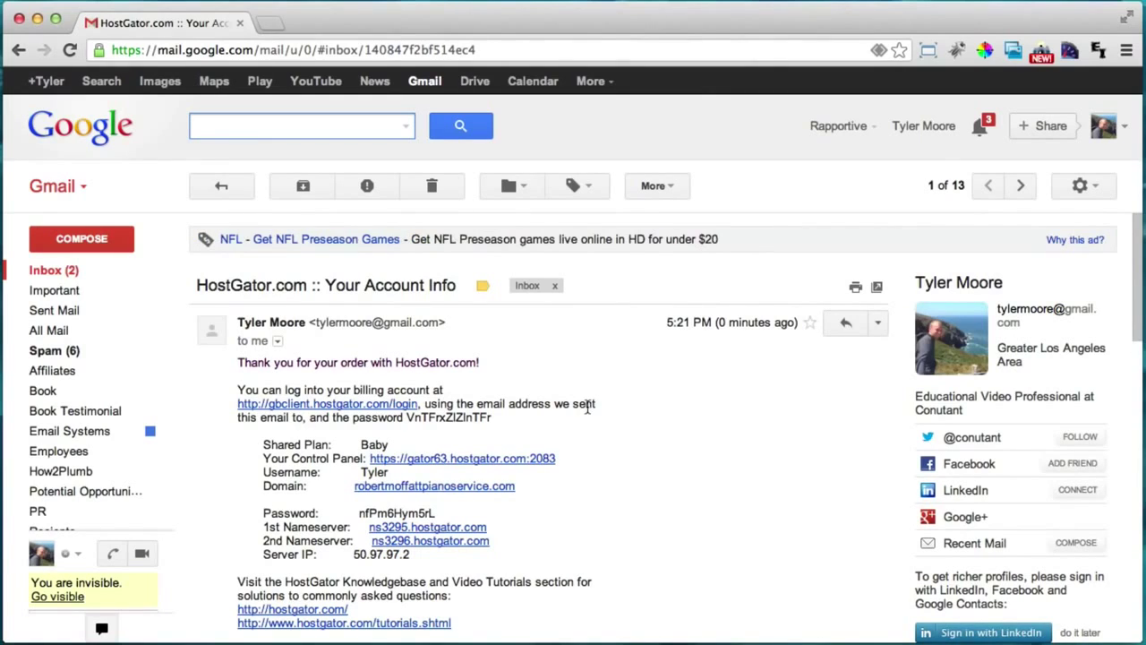
pyautogui.scroll(-1, 583, 387)
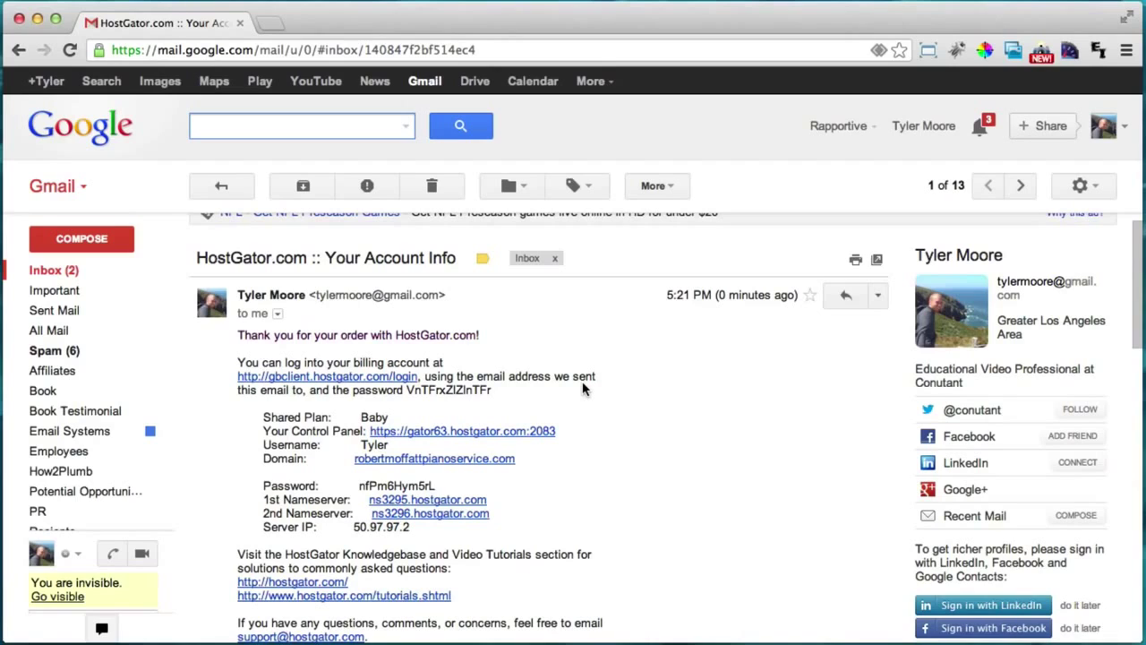
pyautogui.scroll(-1, 583, 388)
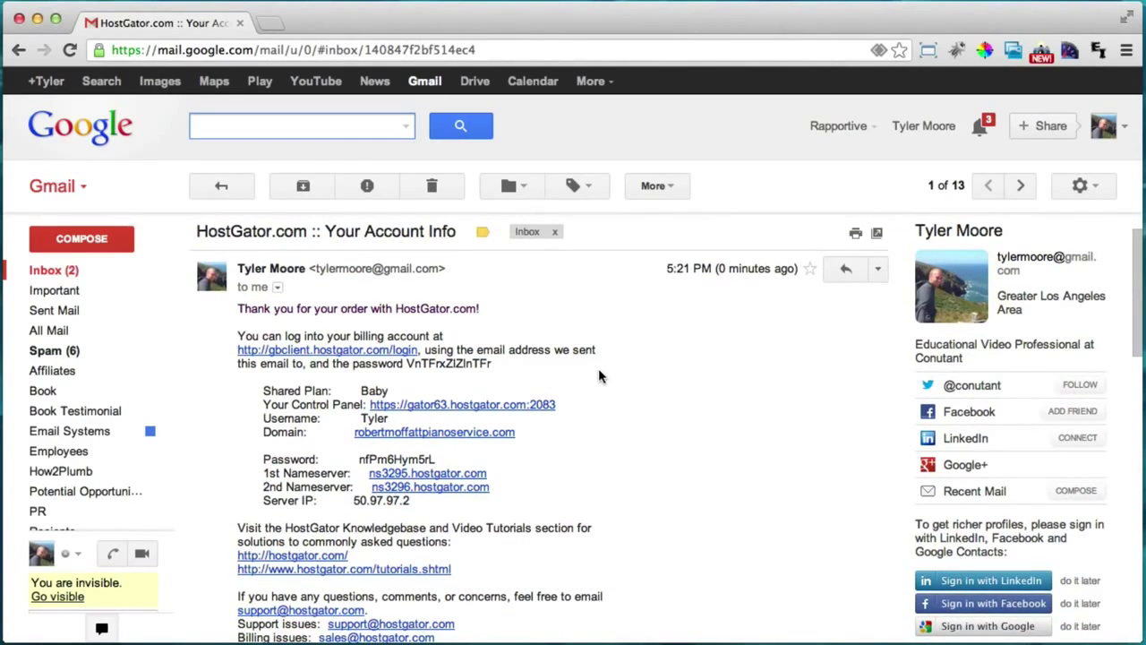
pyautogui.scroll(-2, 600, 374)
pyautogui.scroll(1, 604, 370)
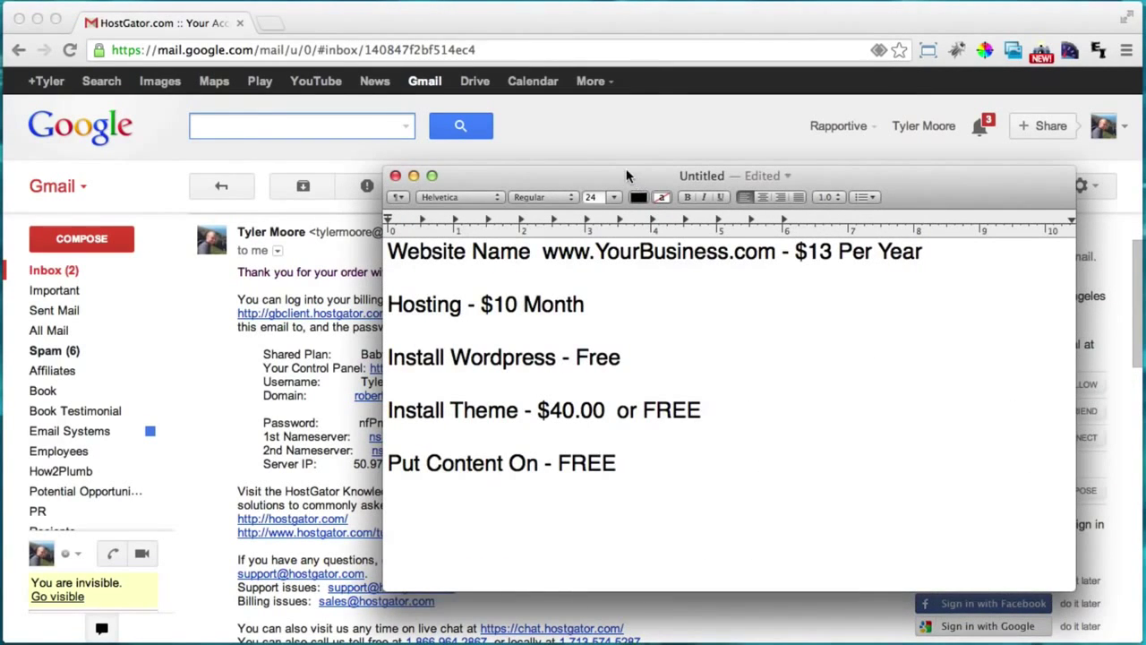
# Step: Replace '$13 Per Year' with 'Done' and append '- Done' to the Hosting line in the cost note
pyautogui.moveTo(627, 175); pyautogui.dragTo(481, 135)
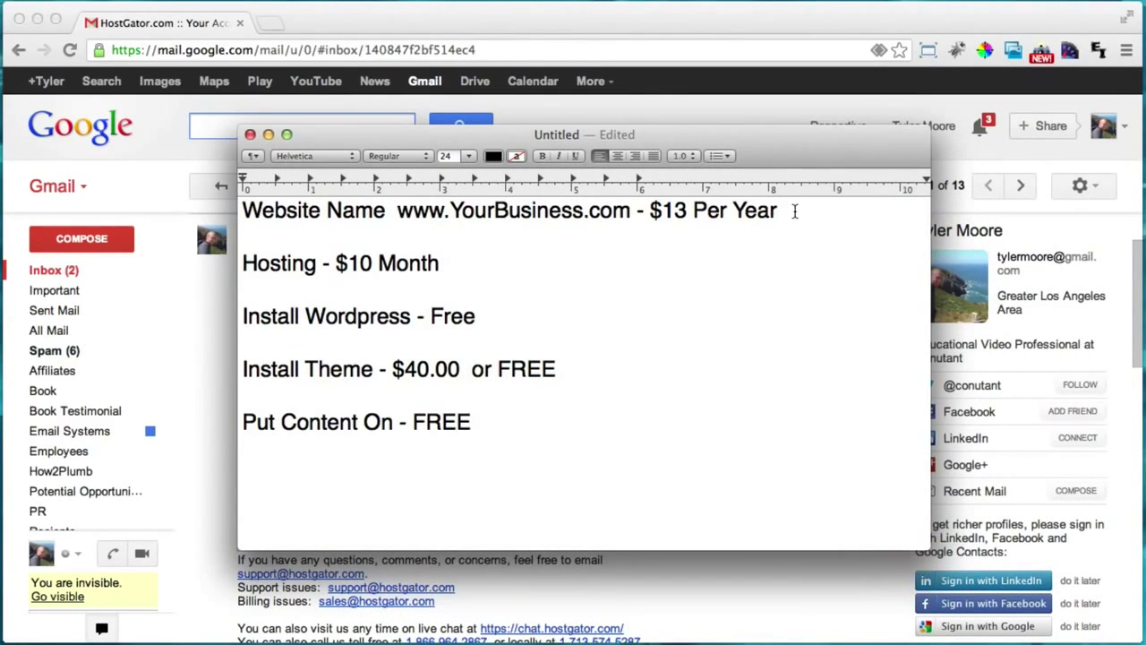
pyautogui.moveTo(795, 211); pyautogui.dragTo(639, 210)
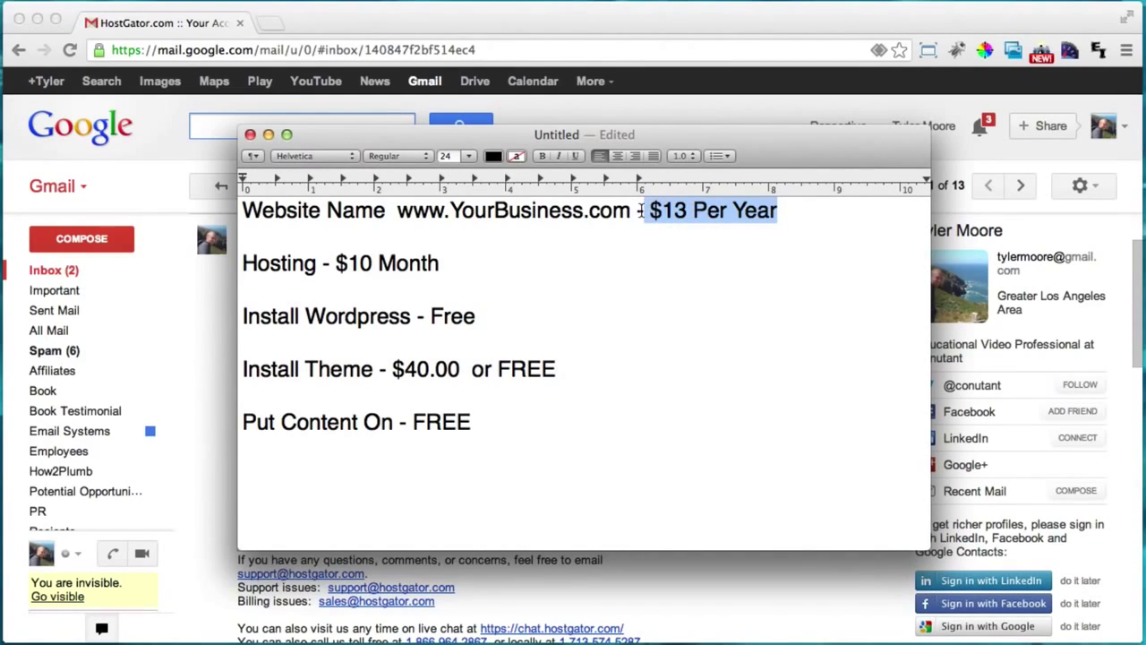
pyautogui.write('Done')
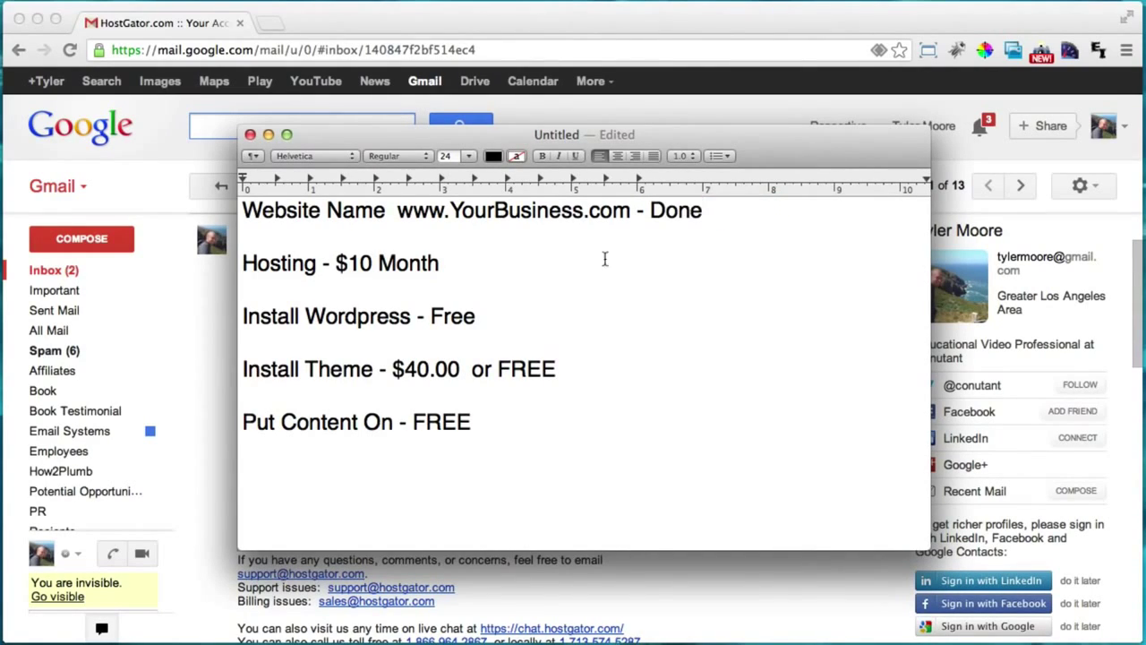
pyautogui.click(527, 262)
pyautogui.write('- Done')
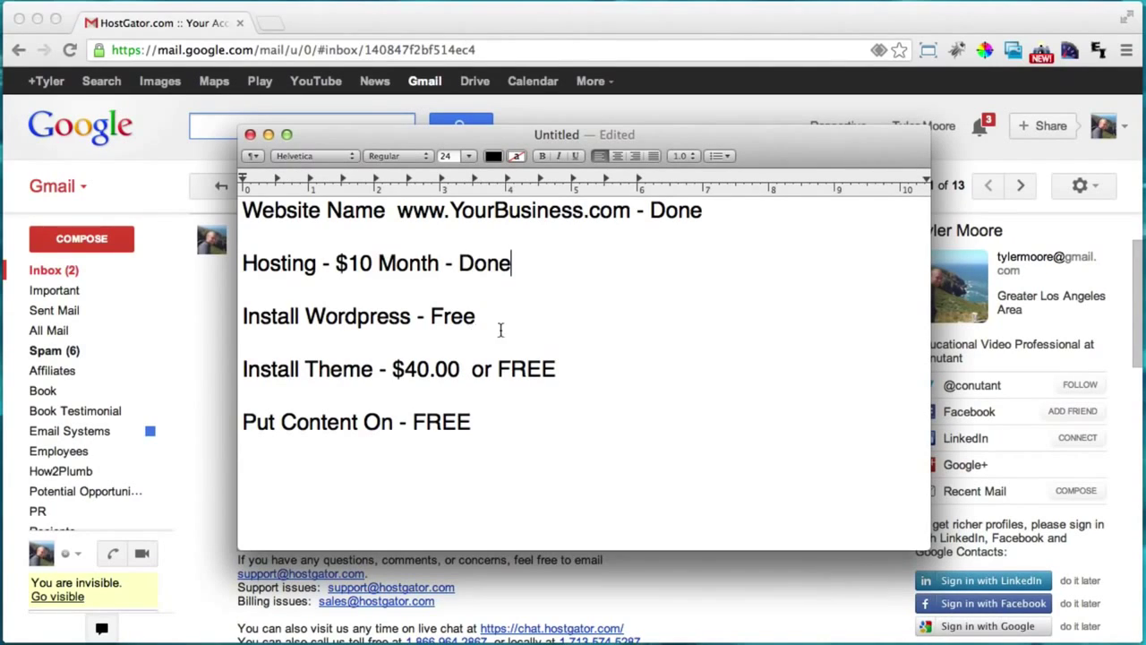
# Step: Check the 'Install Wordpress - Free' line, then minimise the notes window
pyautogui.click(504, 316)
pyautogui.moveTo(504, 316); pyautogui.dragTo(243, 324)
pyautogui.click(542, 320)
pyautogui.moveTo(239, 320); pyautogui.dragTo(253, 318)
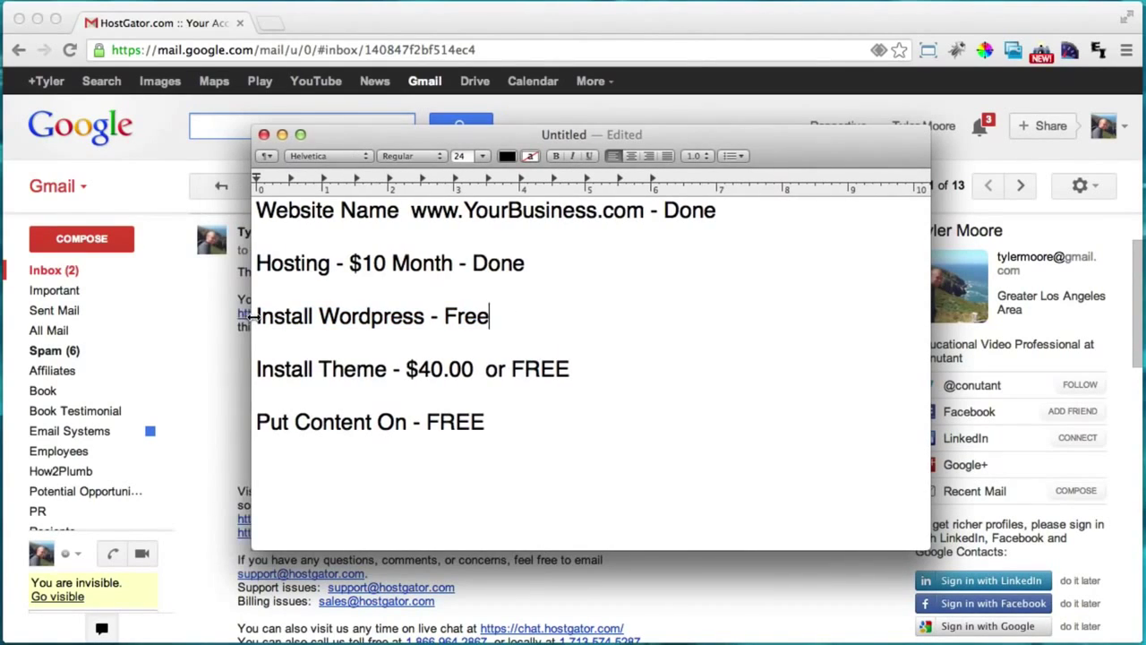
pyautogui.click(282, 135)
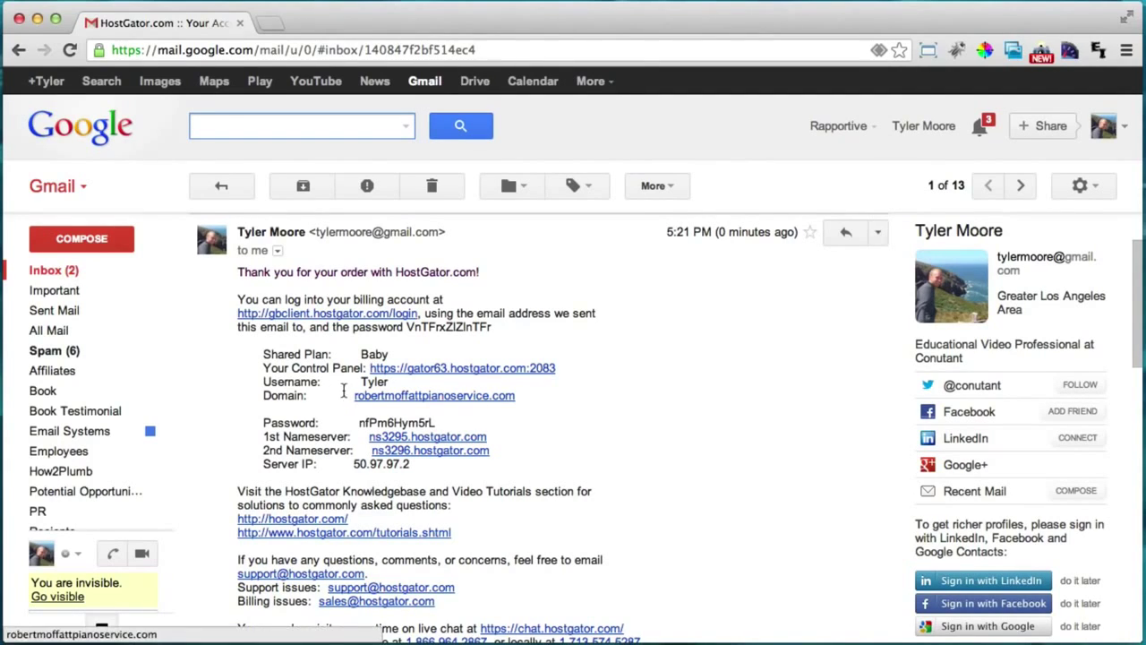
# Step: Open the email's 'Your Control Panel' address as a cPanel Login page in a new tab
pyautogui.moveTo(261, 368); pyautogui.dragTo(325, 384)
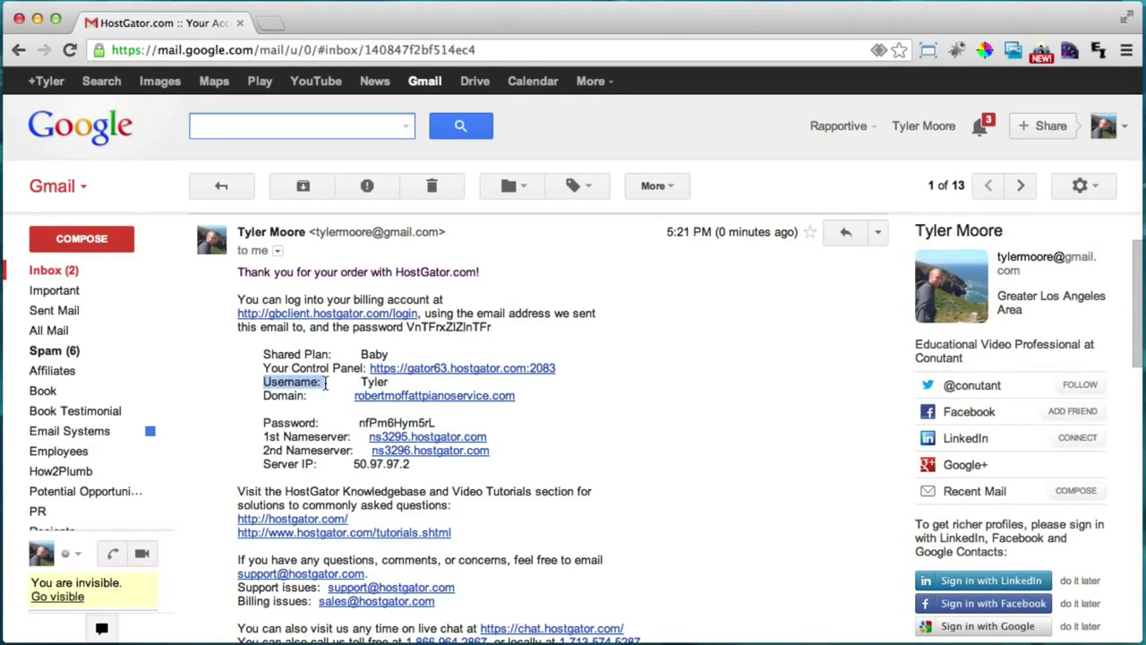
pyautogui.moveTo(265, 423); pyautogui.dragTo(320, 423)
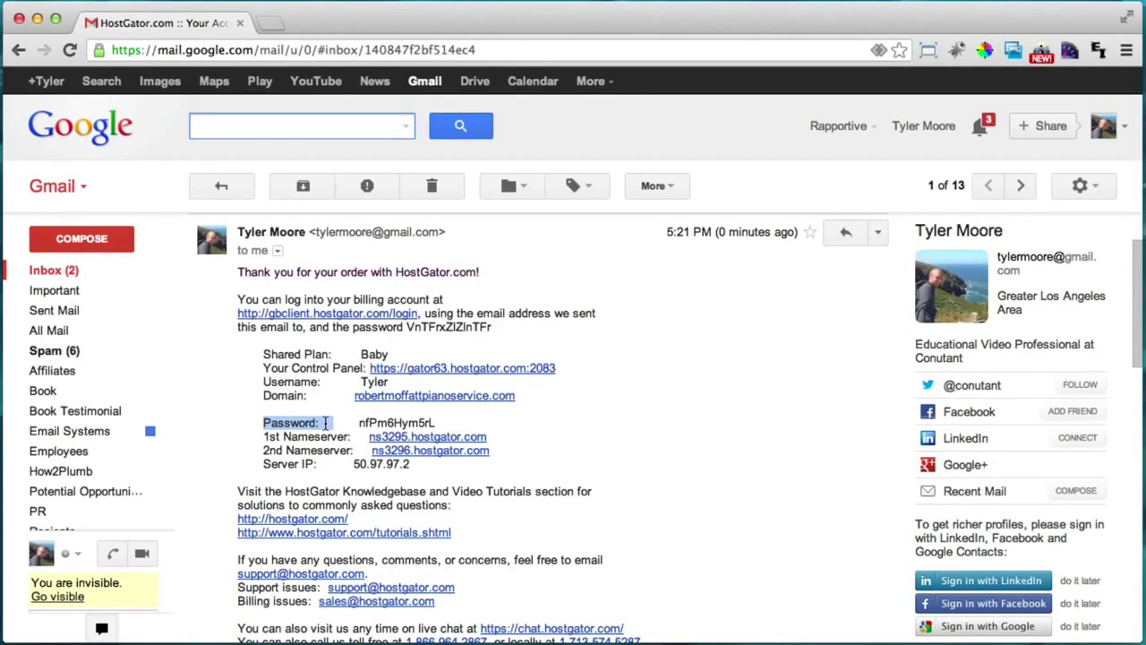
pyautogui.click(328, 422)
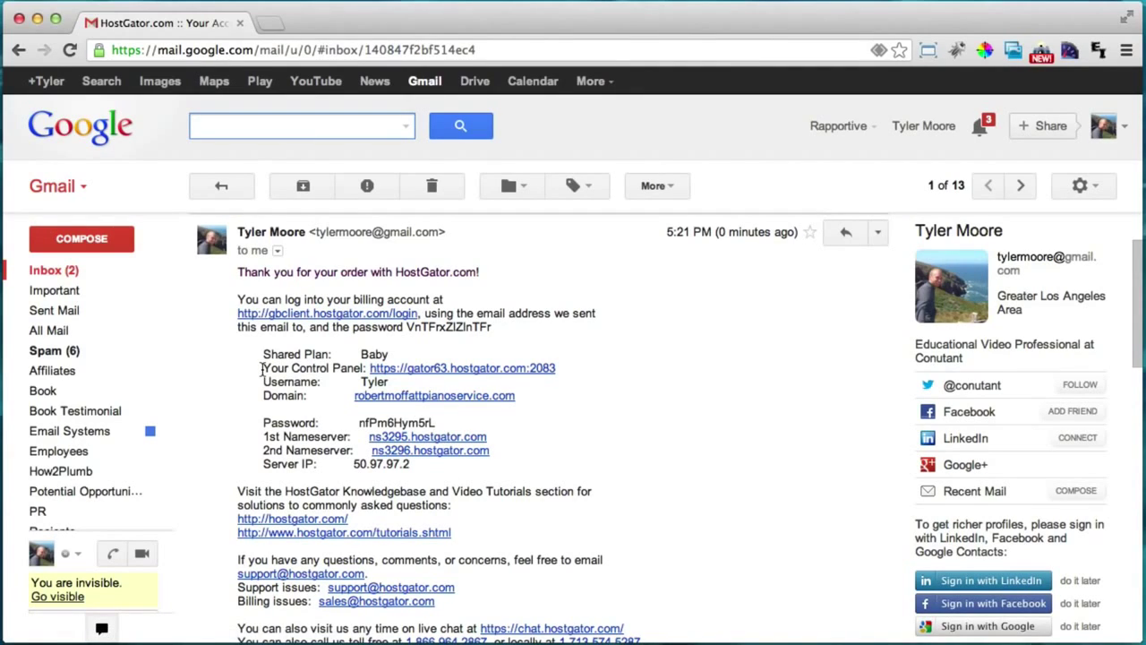
pyautogui.moveTo(261, 369); pyautogui.dragTo(366, 365)
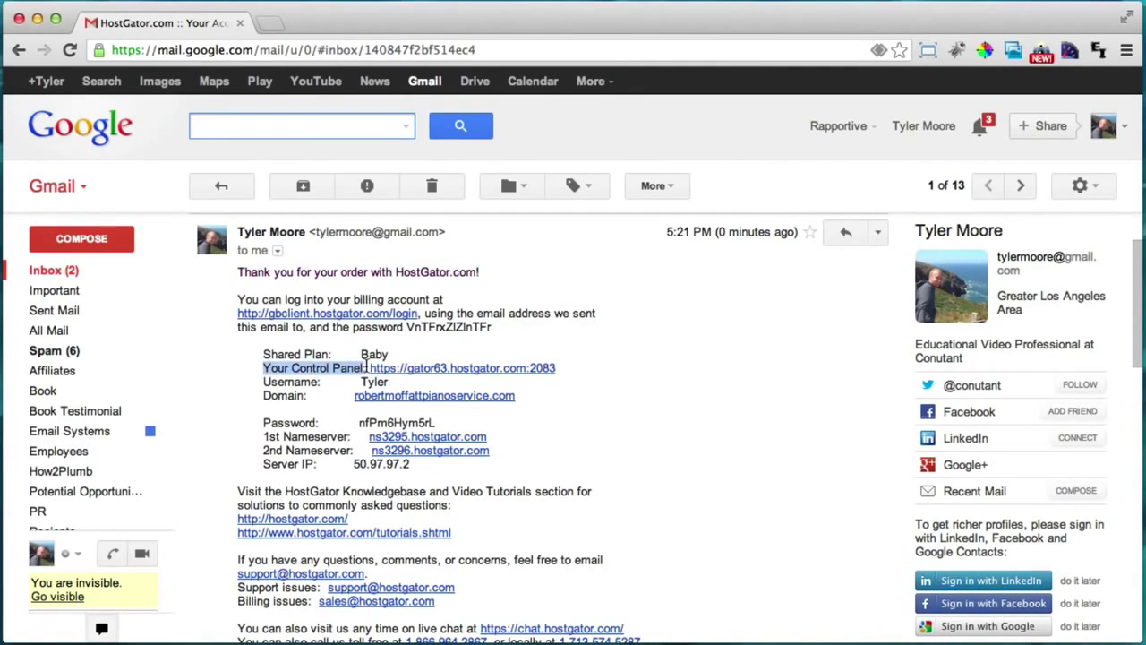
pyautogui.click(680, 421)
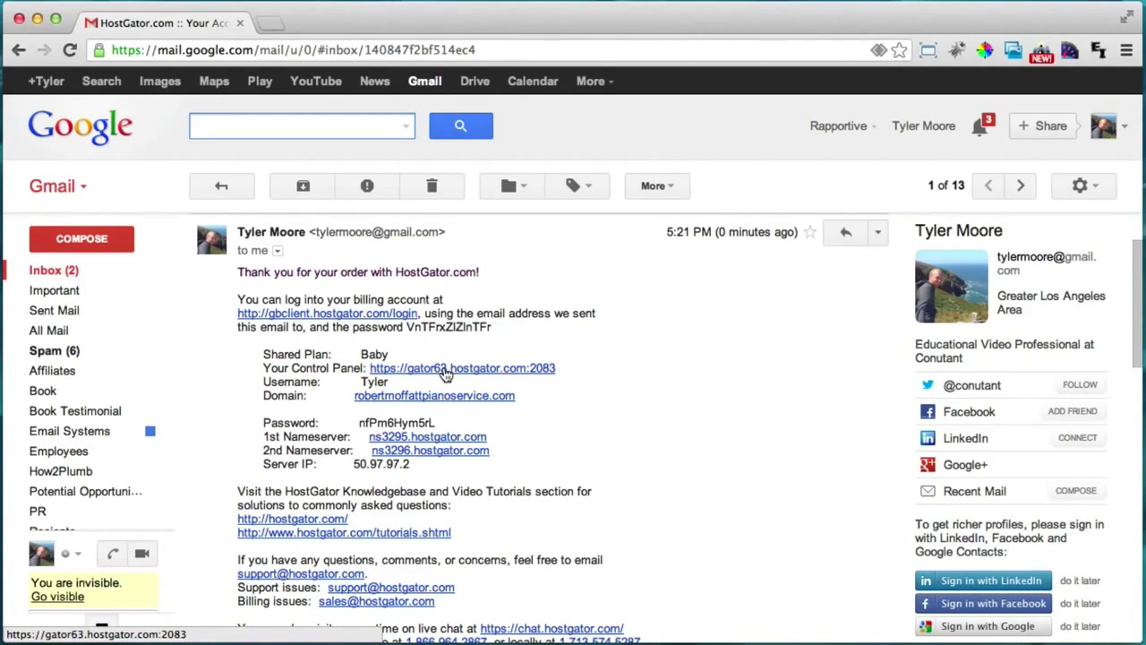
pyautogui.click(445, 370)
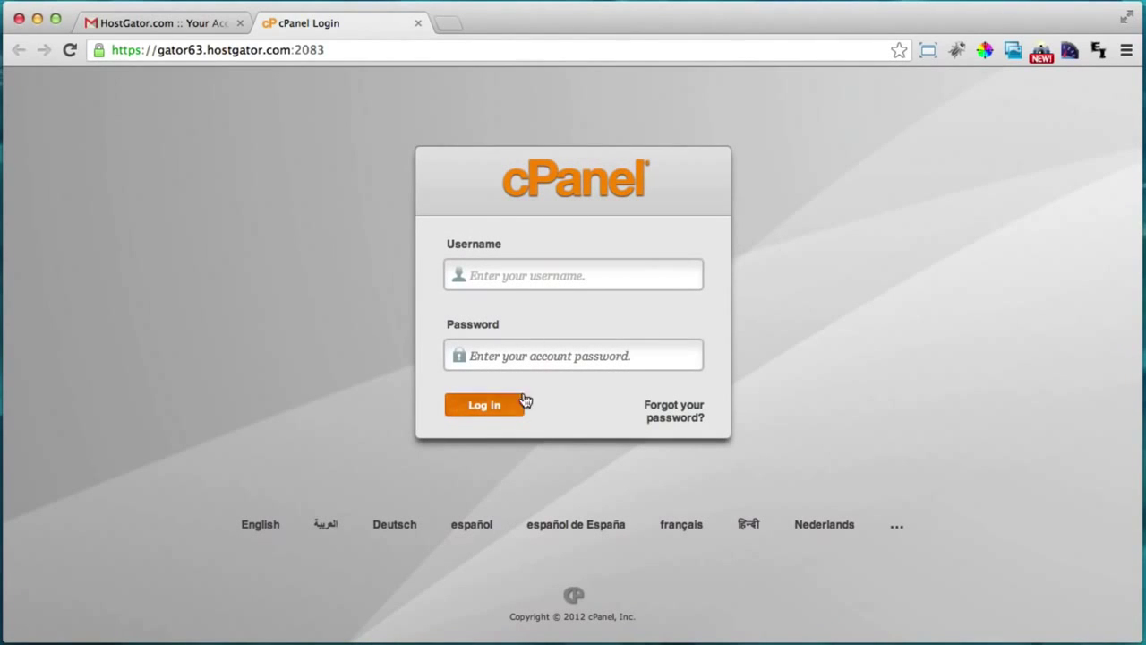
# Step: Copy the account username from the email and paste it into the cPanel Username field
pyautogui.click(186, 28)
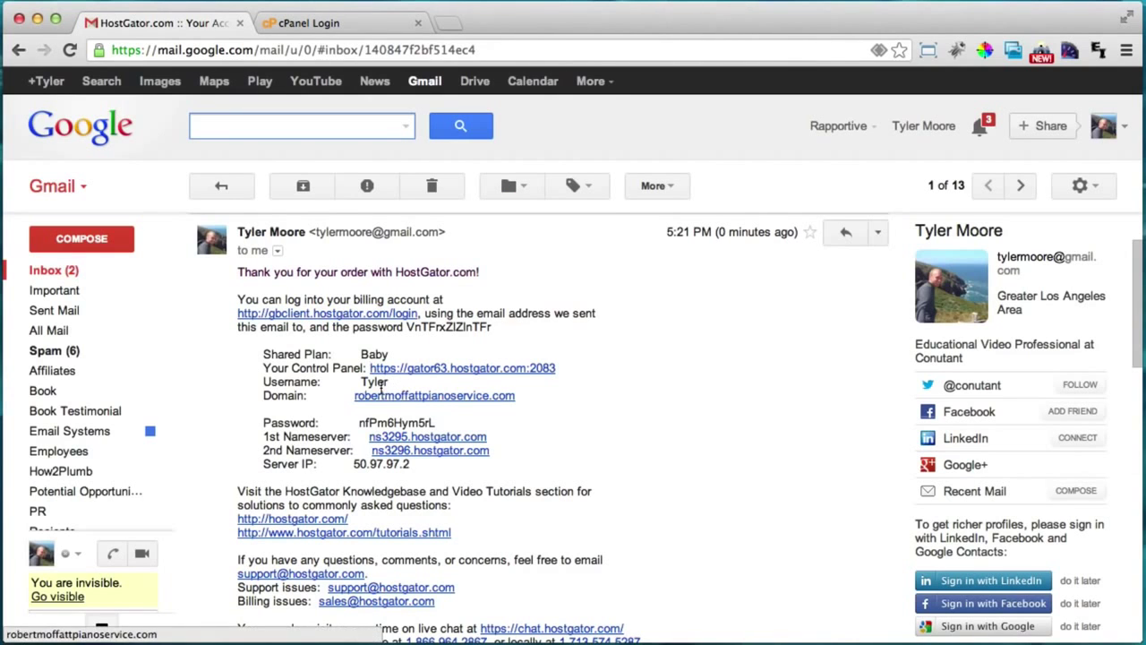
pyautogui.doubleClick(371, 382)
pyautogui.rightClick(371, 382)
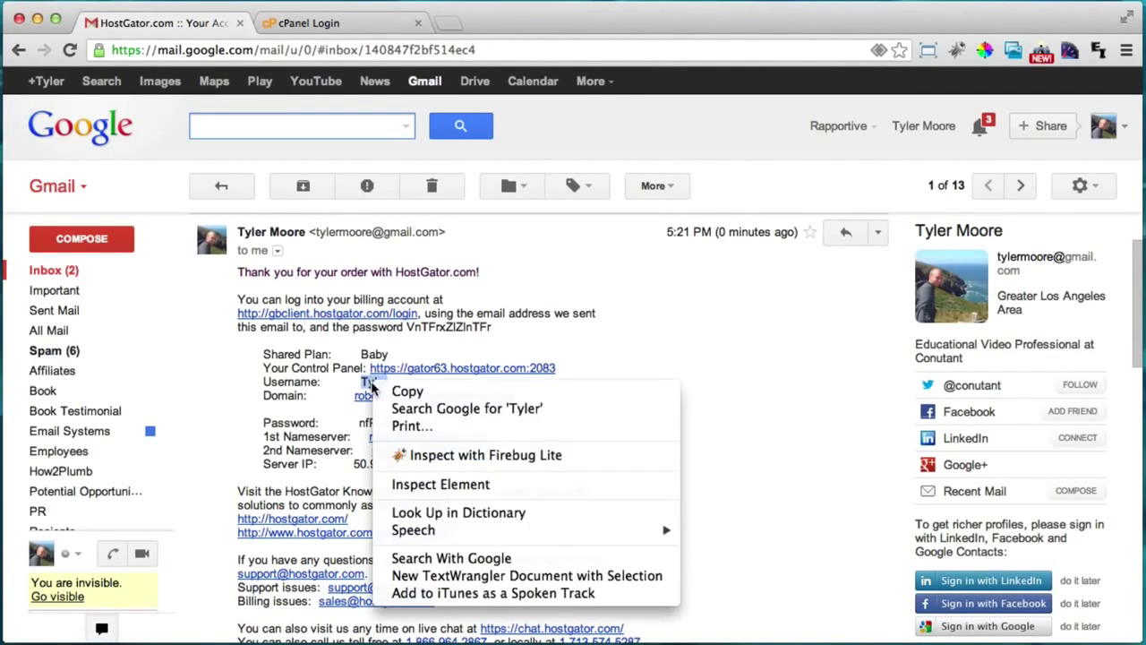
pyautogui.click(391, 391)
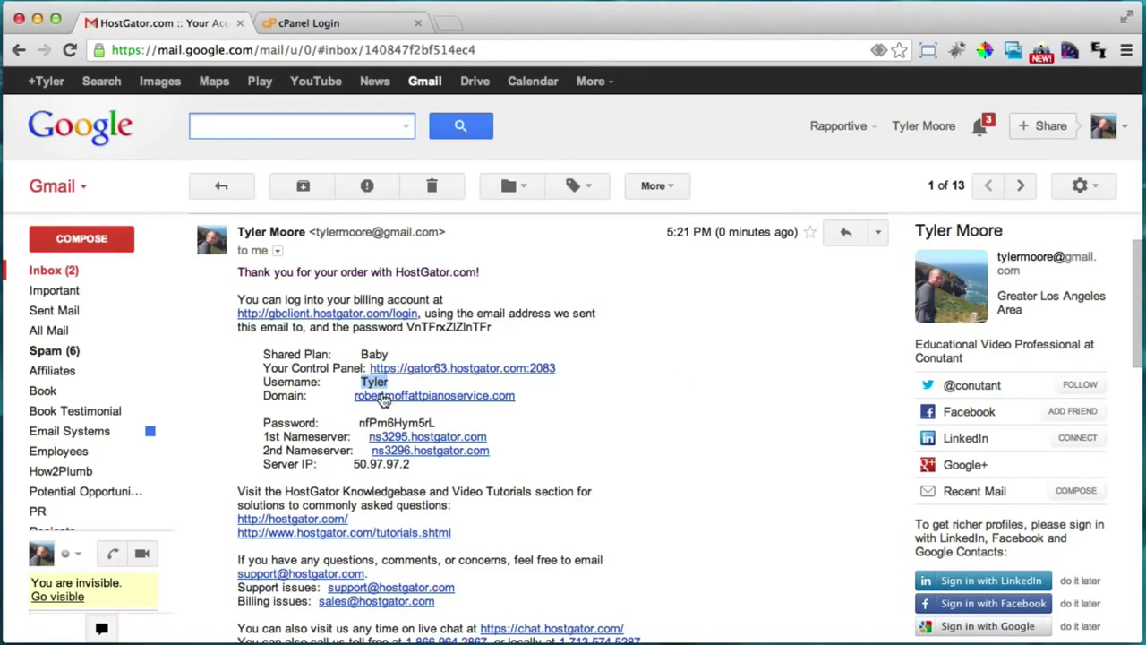
pyautogui.click(367, 25)
pyautogui.rightClick(494, 274)
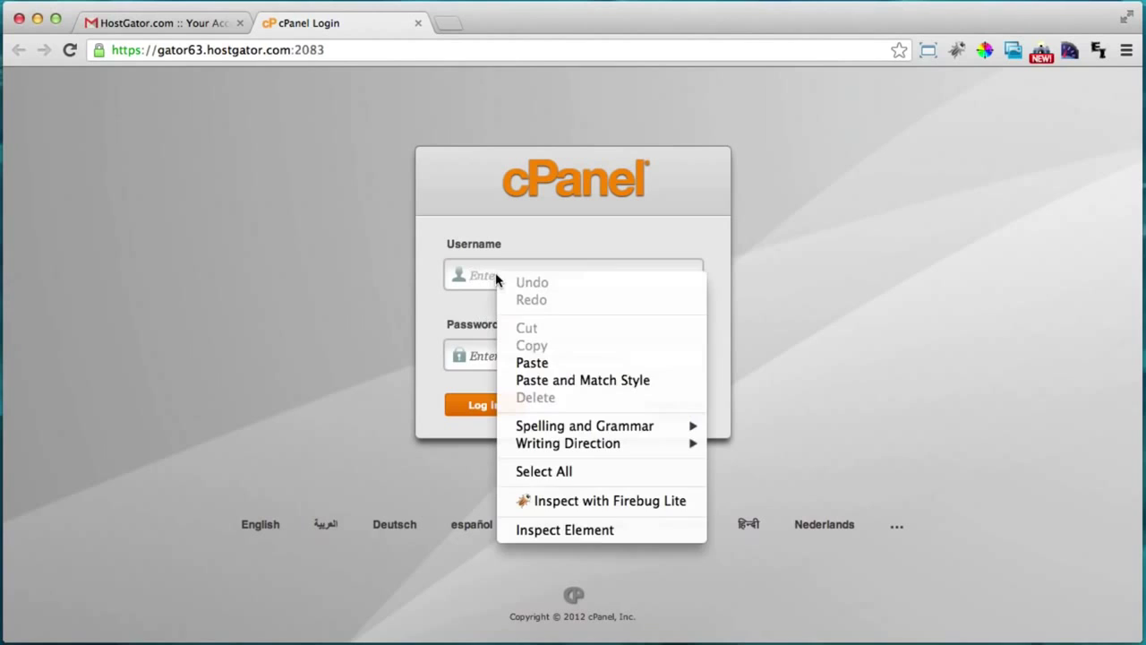
pyautogui.click(548, 363)
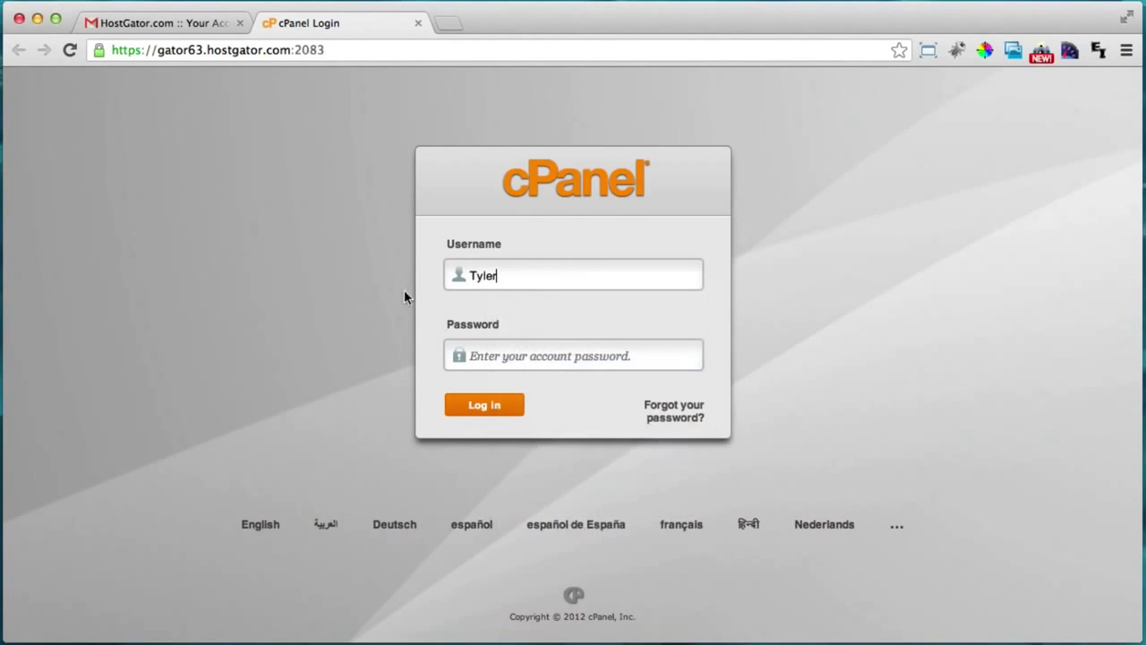
# Step: Copy the account password from the email and paste it into the cPanel Password field
pyautogui.click(166, 24)
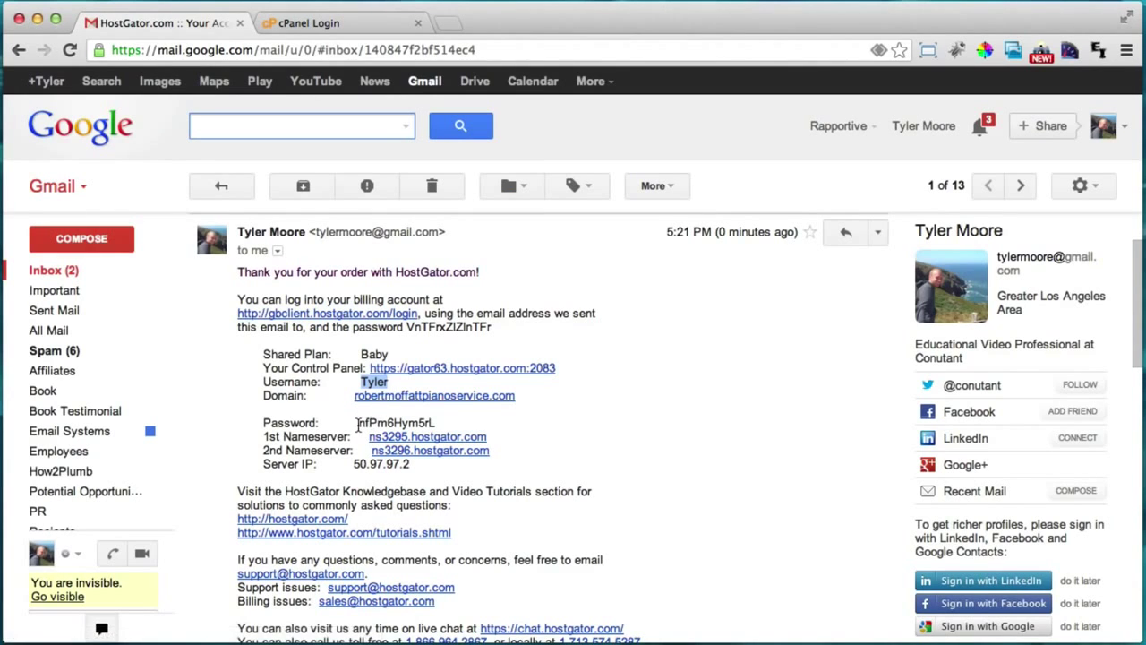
pyautogui.moveTo(359, 421); pyautogui.dragTo(428, 423)
pyautogui.rightClick(425, 424)
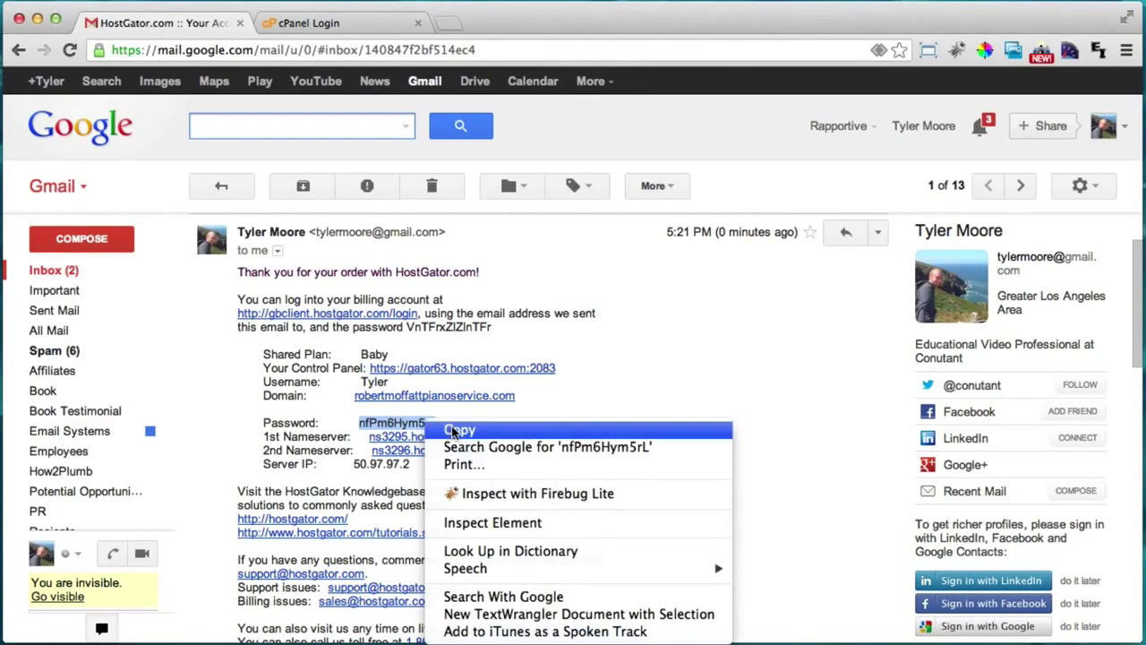
pyautogui.click(453, 430)
pyautogui.click(341, 25)
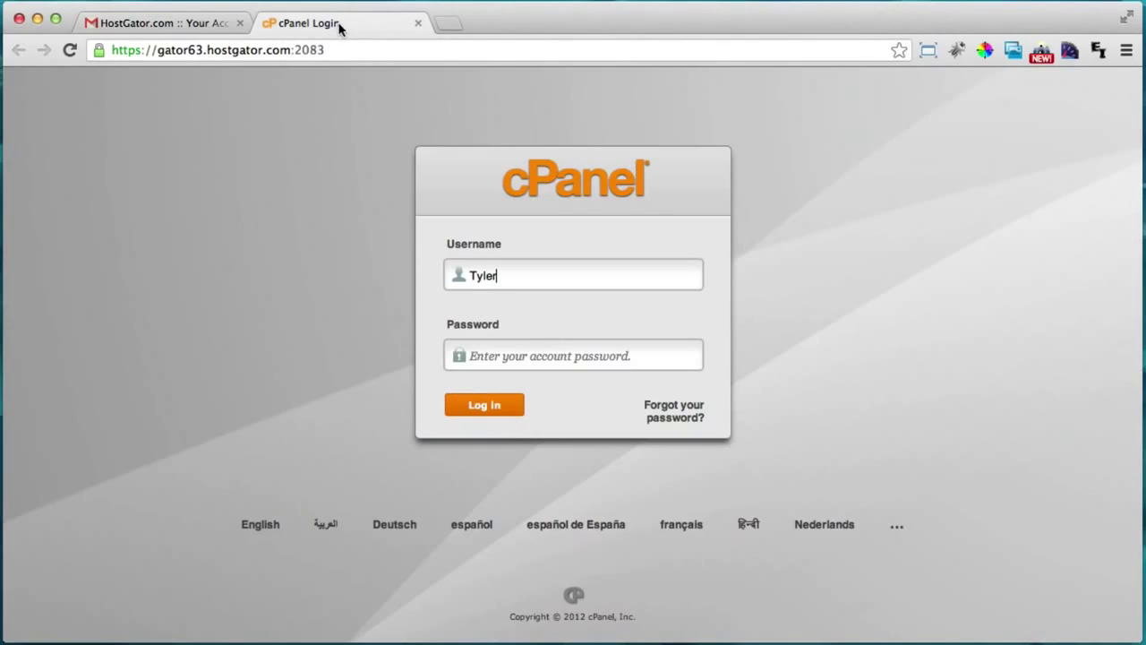
pyautogui.click(510, 363)
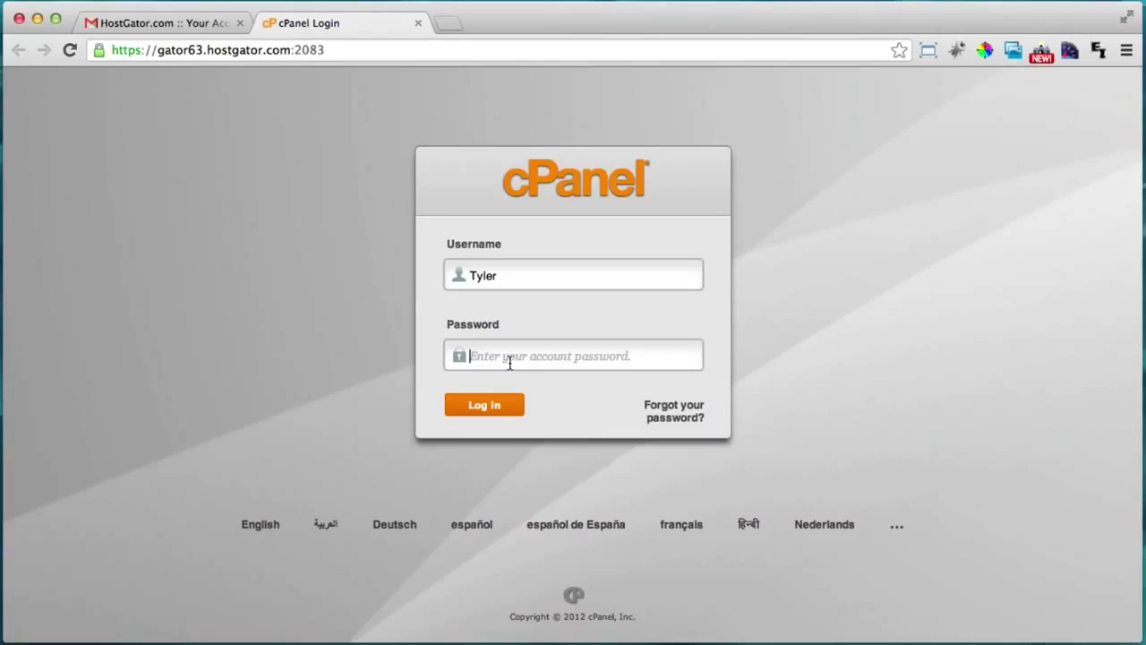
pyautogui.rightClick(507, 363)
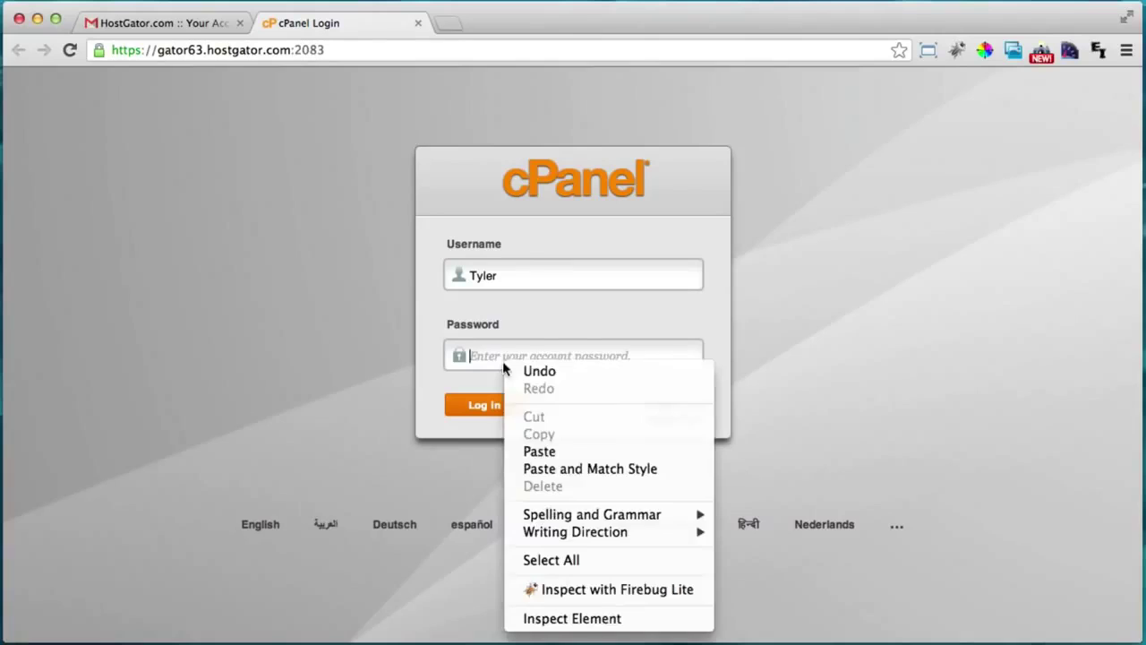
pyautogui.click(576, 452)
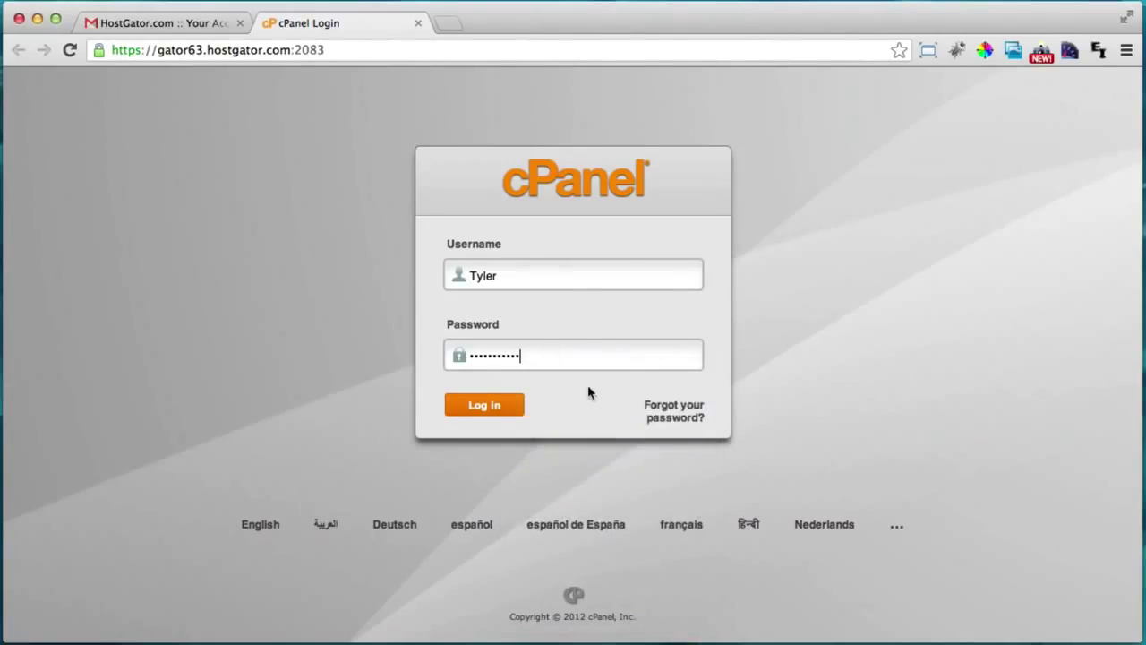
# Step: Log in to cPanel and close the Welcome New User and SSL pop-ups
pyautogui.click(490, 408)
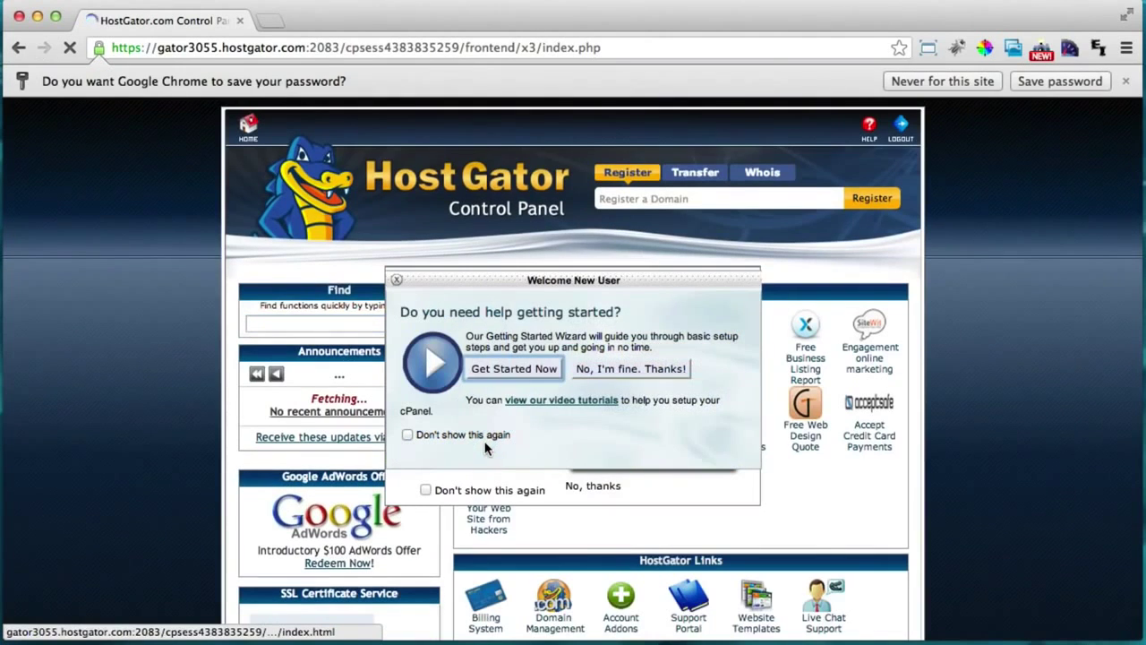
pyautogui.click(395, 280)
pyautogui.click(394, 280)
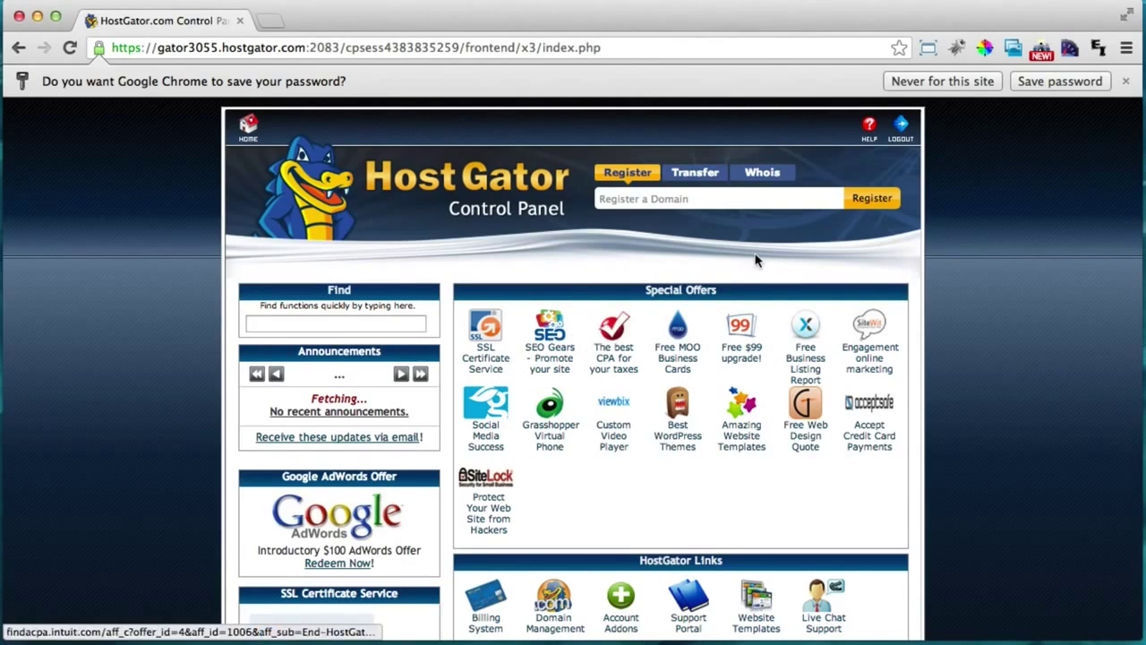
# Step: Dismiss Chrome's save-password prompt and scroll down to the Software/Services tools
pyautogui.scroll(-2, 788, 282)
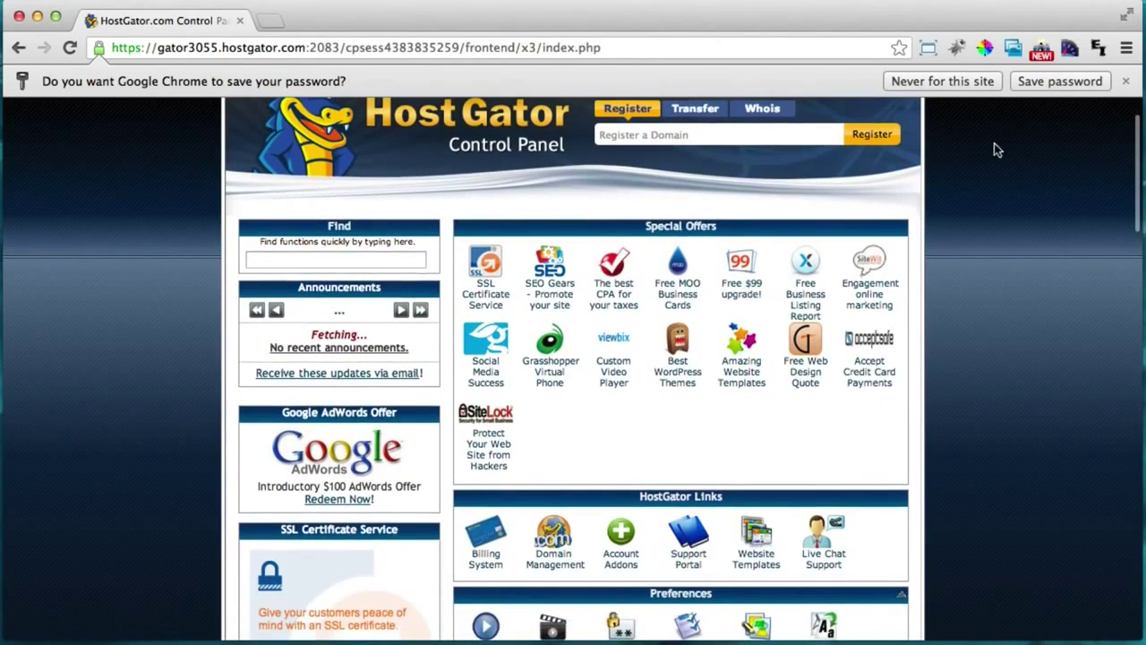
pyautogui.click(1126, 81)
pyautogui.scroll(-6, 818, 242)
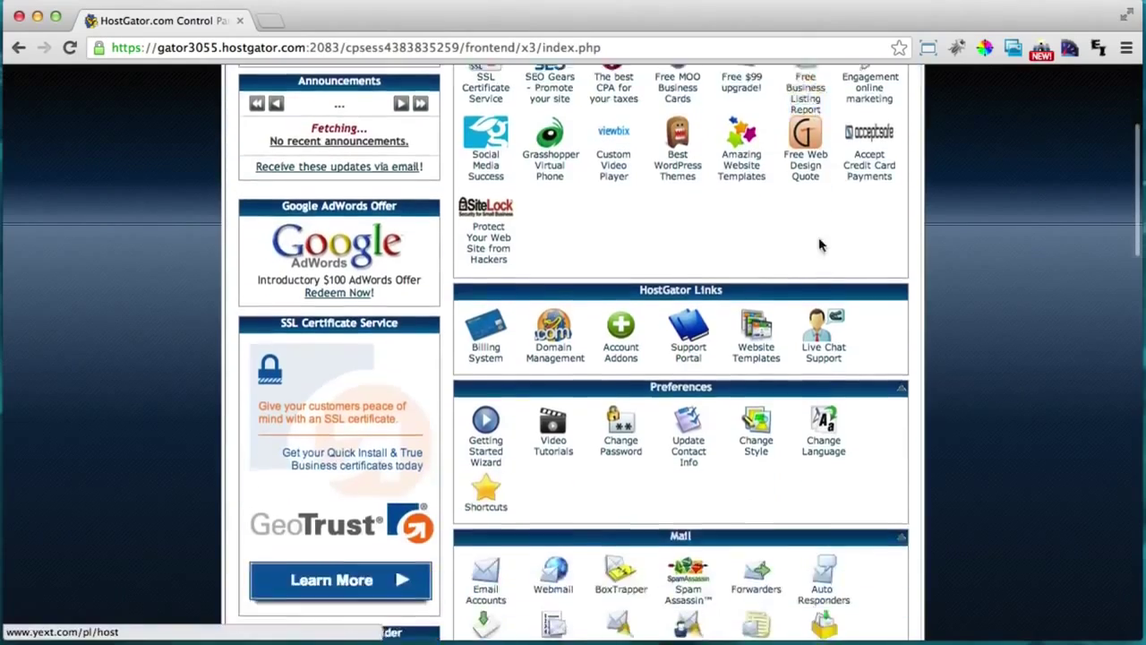
pyautogui.scroll(-20, 819, 242)
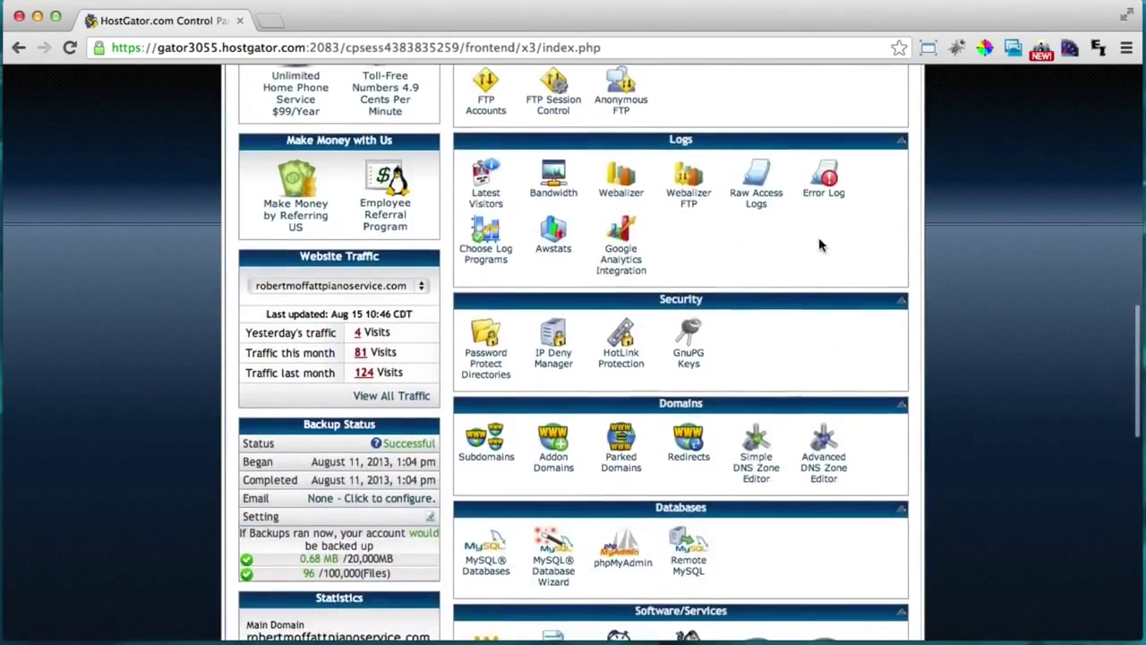
pyautogui.scroll(-4, 818, 243)
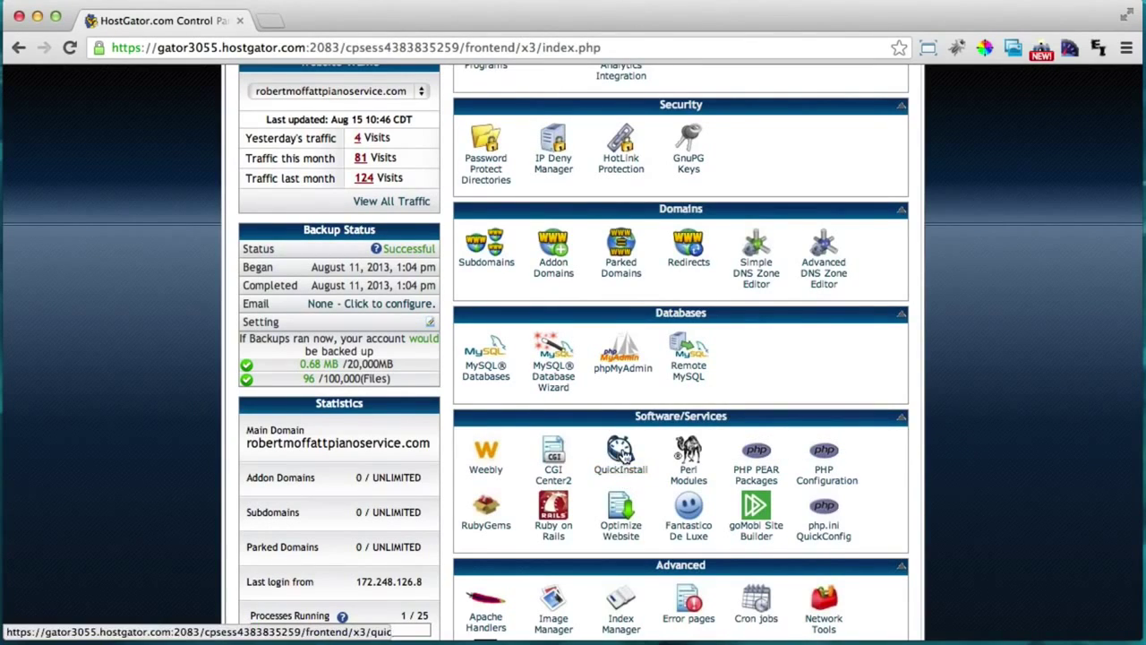
# Step: Start a QuickInstall WordPress install and choose the piano service domain as its target
pyautogui.click(623, 455)
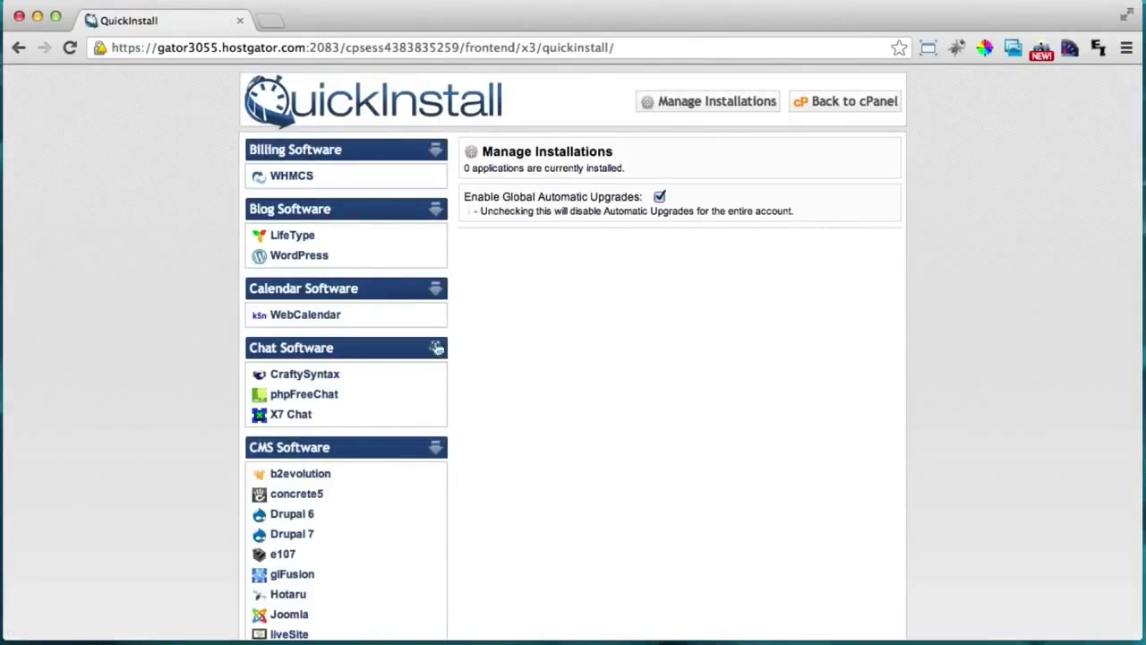
pyautogui.click(339, 260)
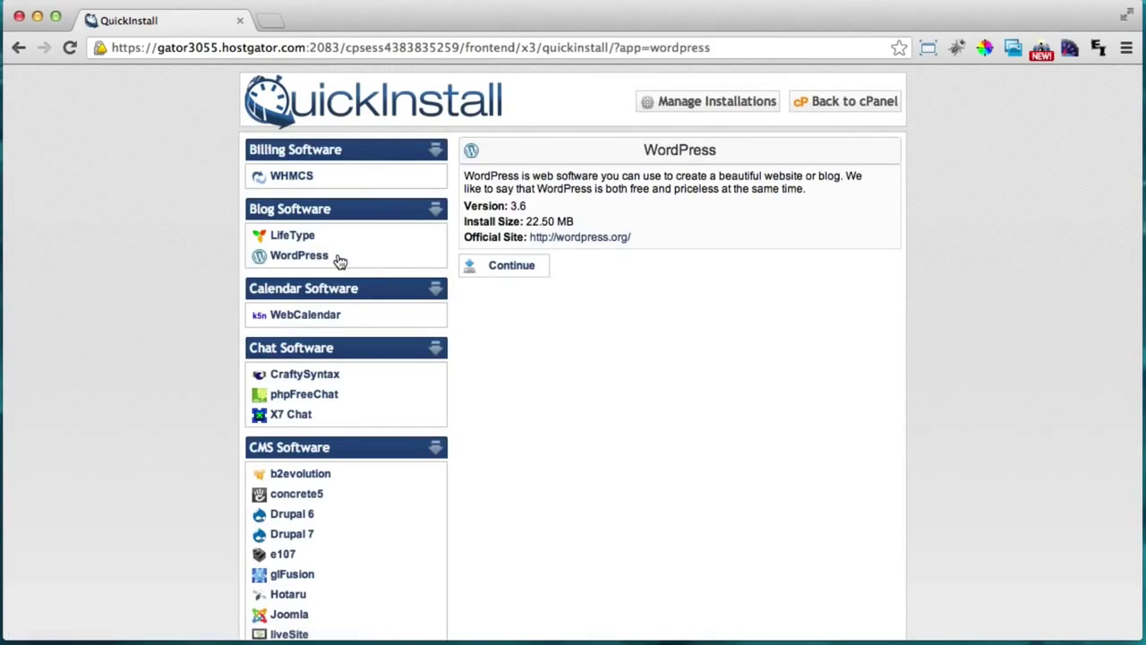
pyautogui.click(512, 269)
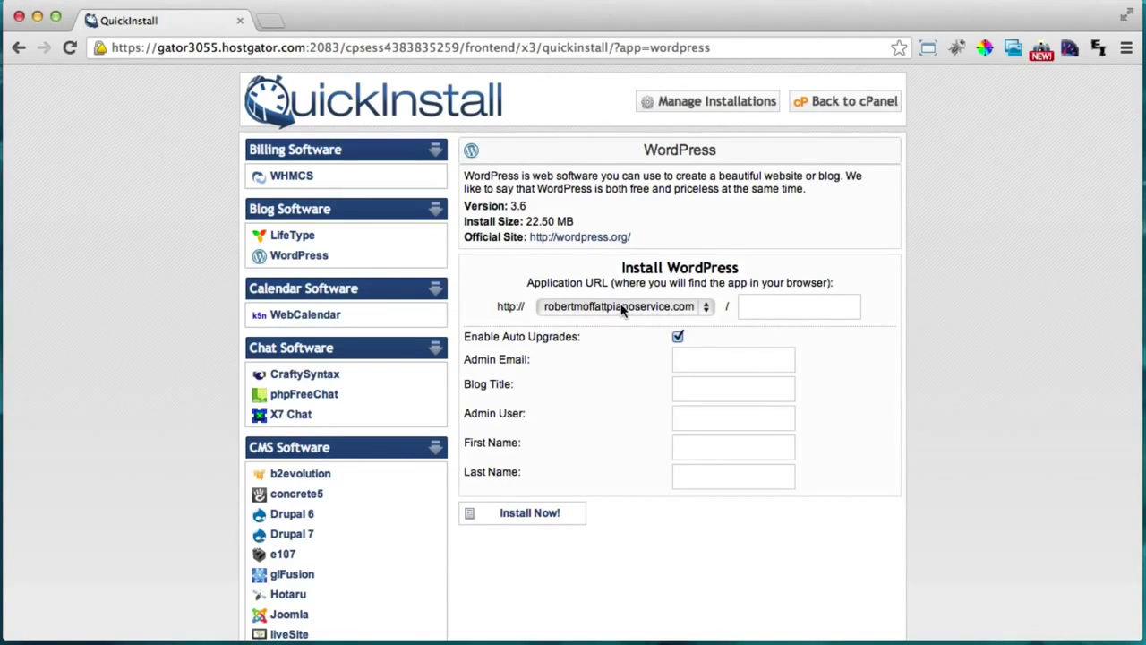
pyautogui.click(678, 306)
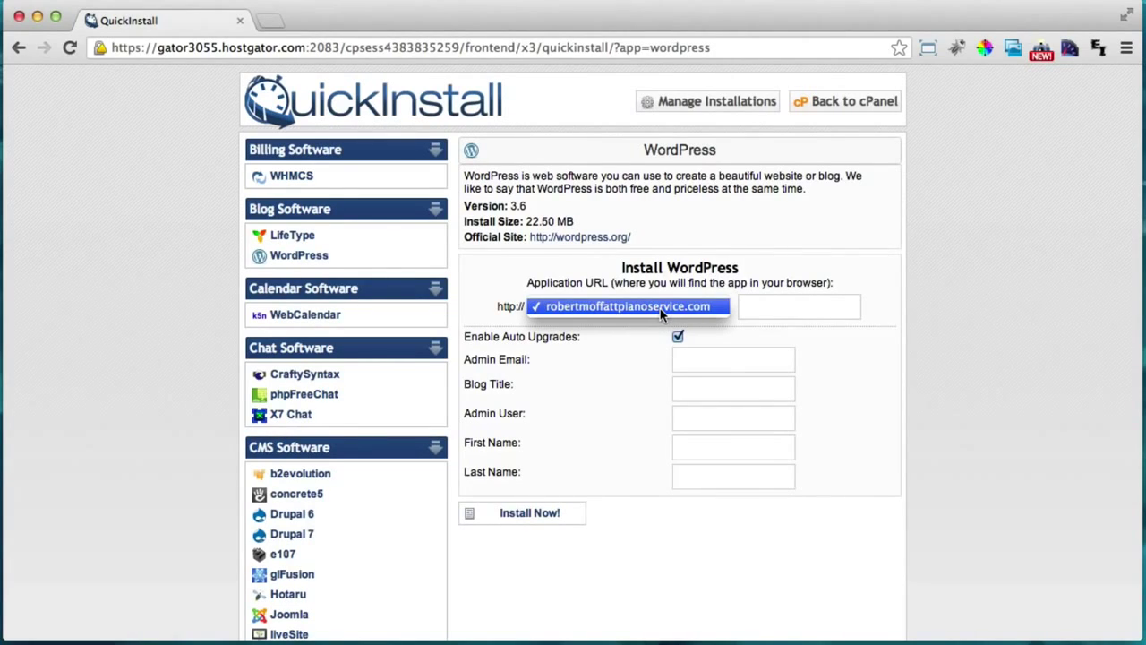
pyautogui.click(661, 310)
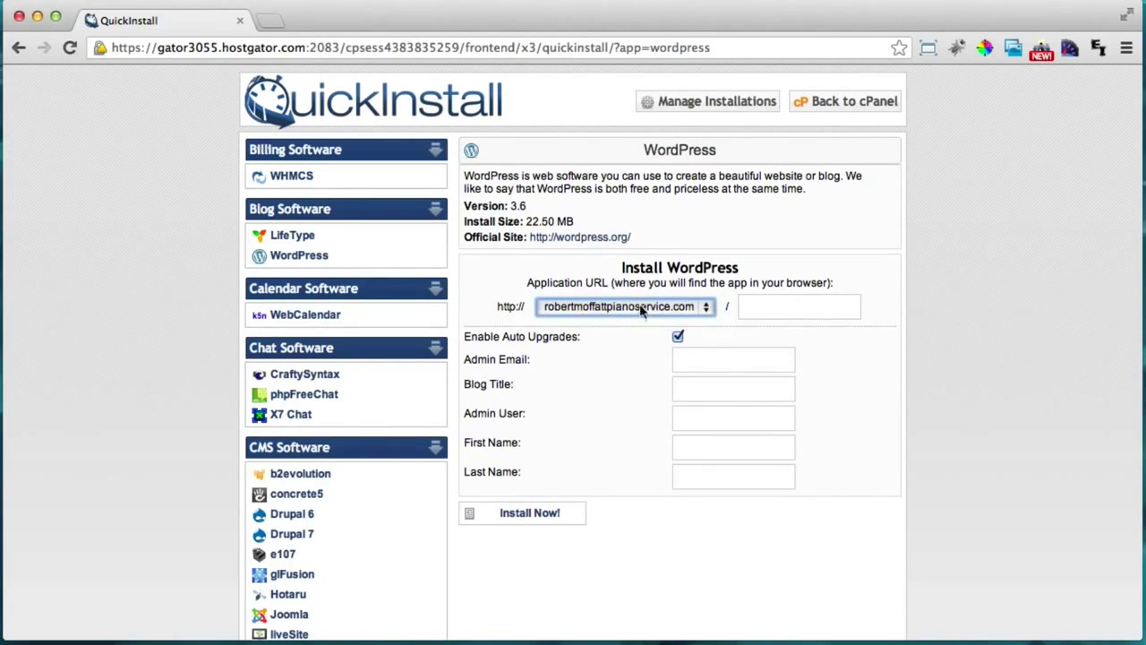
pyautogui.click(765, 308)
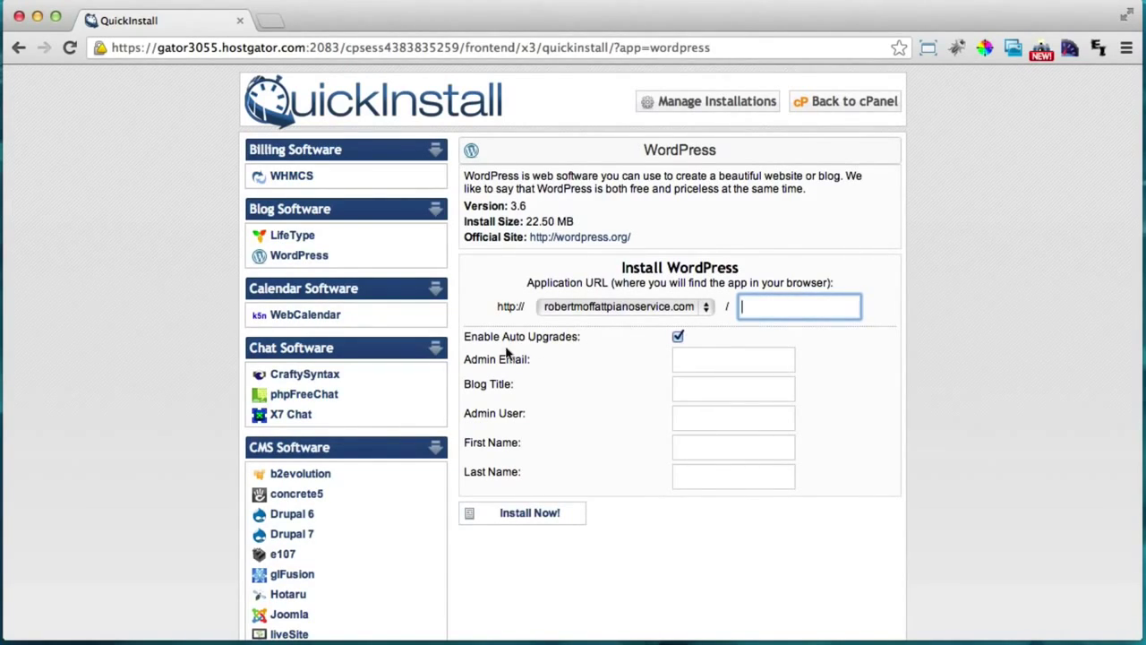
# Step: Autofill the admin email, enter the admin username, and set the blog title to 'Piano Services'
pyautogui.click(701, 357)
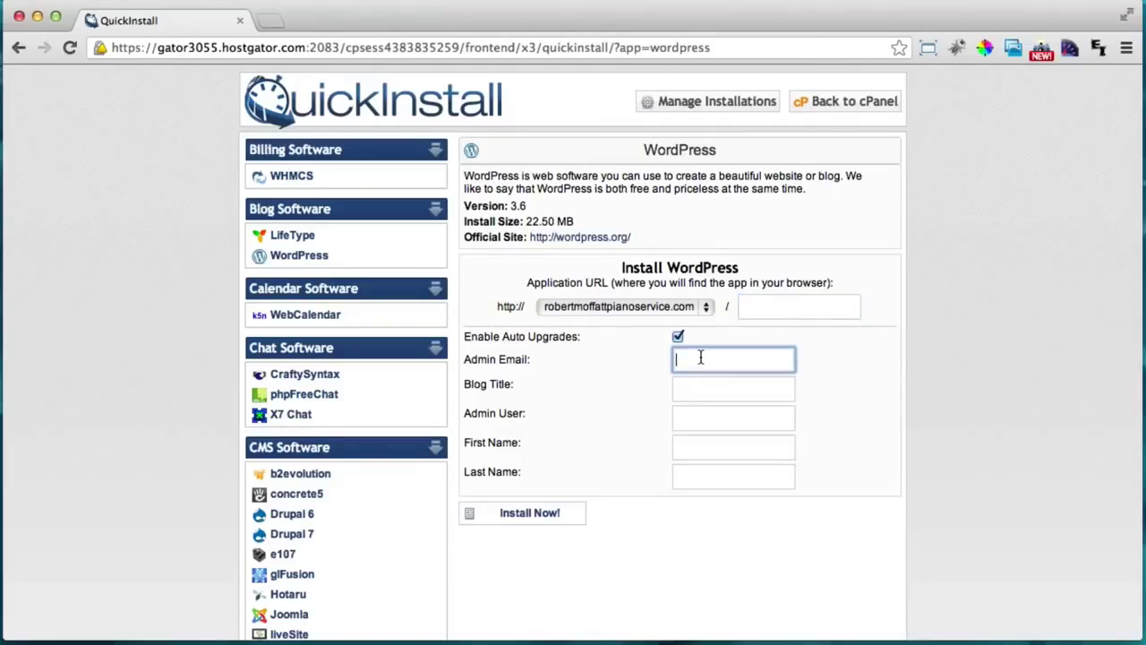
pyautogui.write('tyl')
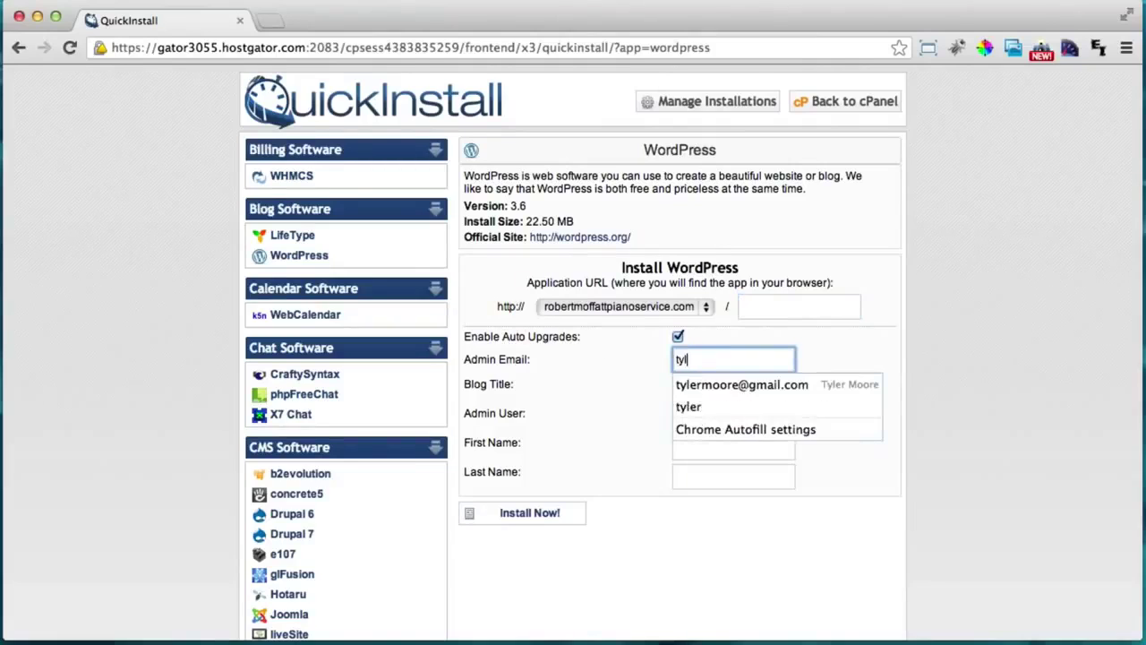
pyautogui.press('Down')
pyautogui.press('Return')
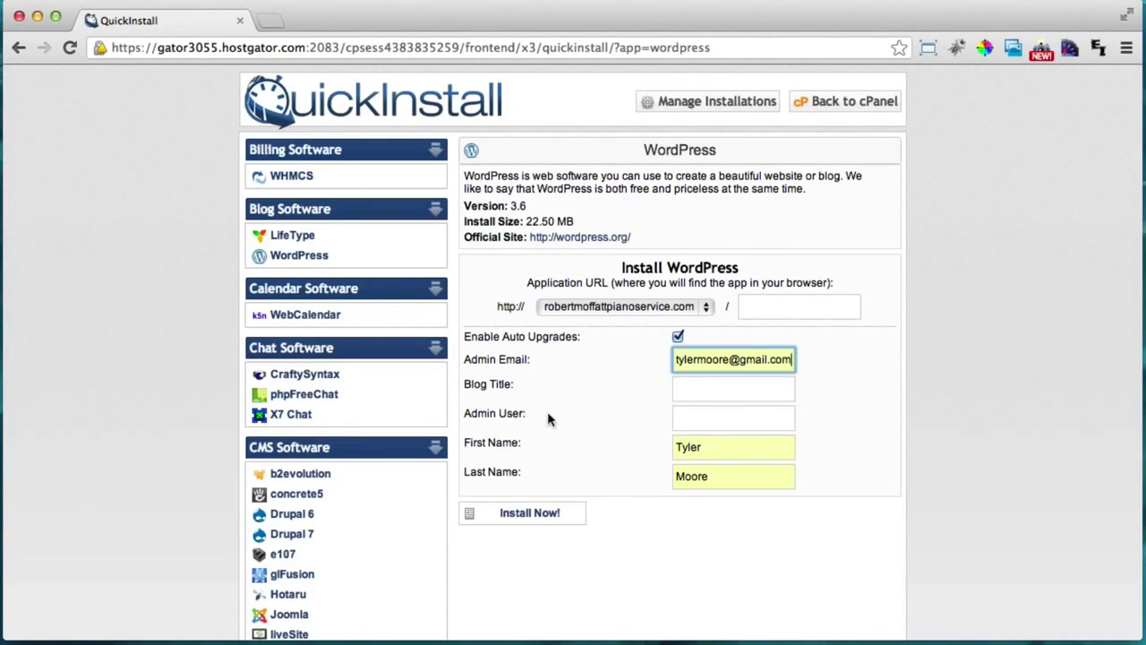
pyautogui.click(703, 418)
pyautogui.write('Bo')
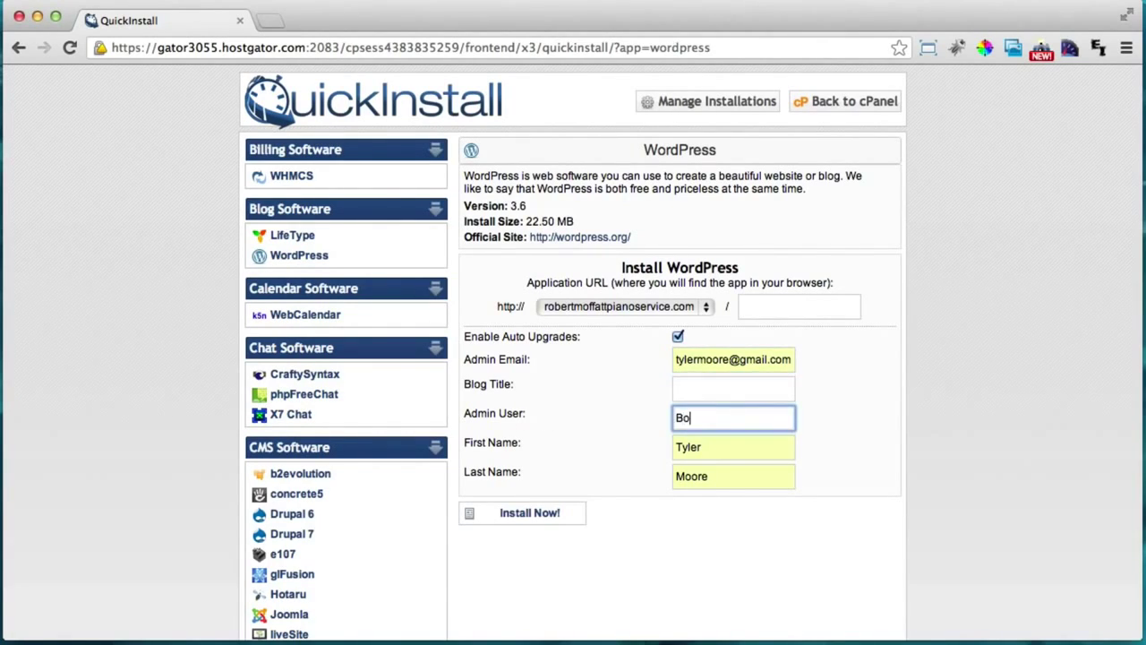
pyautogui.write('b')
pyautogui.click(710, 389)
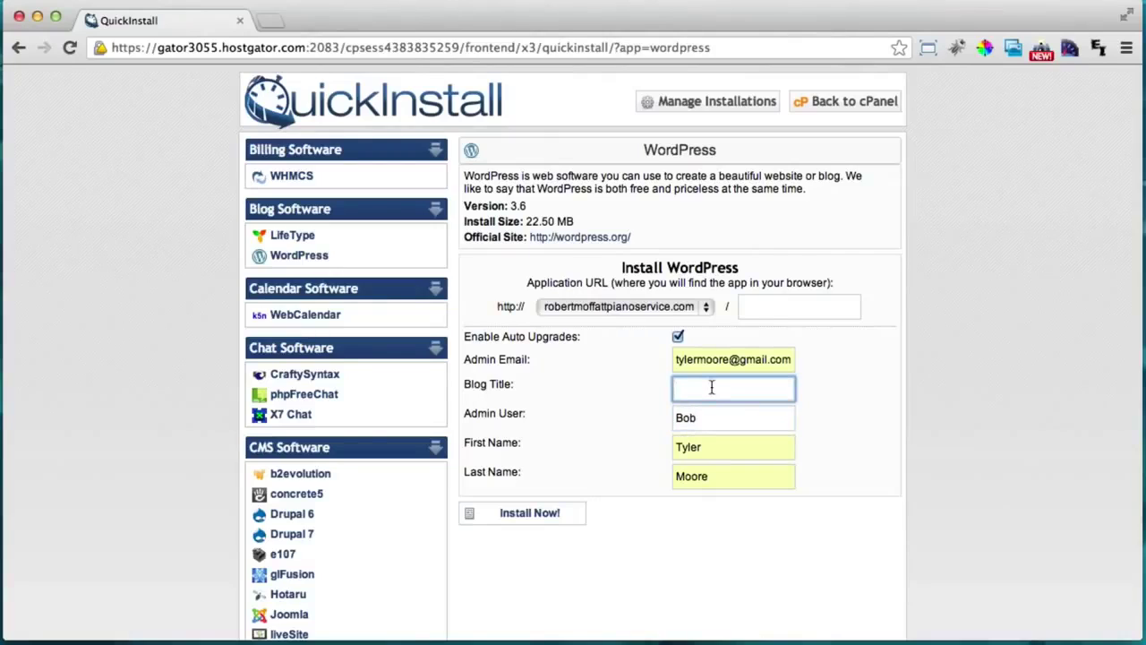
pyautogui.write('Piano Services')
# Step: Run the WordPress install to 100% and review the reported admin username and password
pyautogui.click(541, 523)
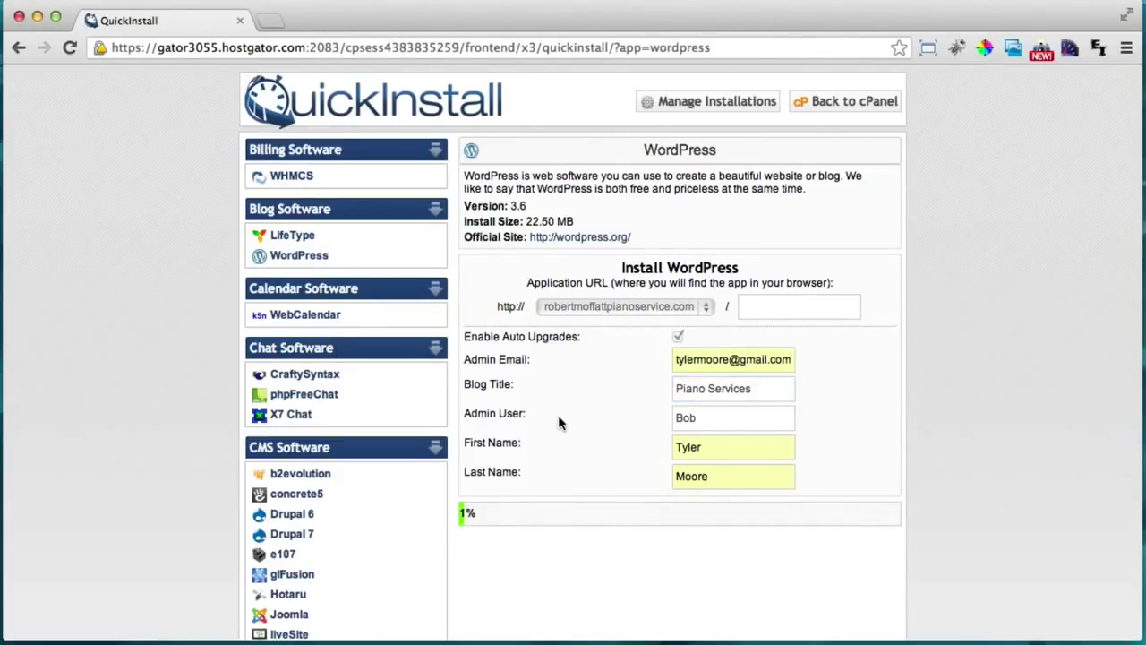
pyautogui.scroll(-1, 558, 416)
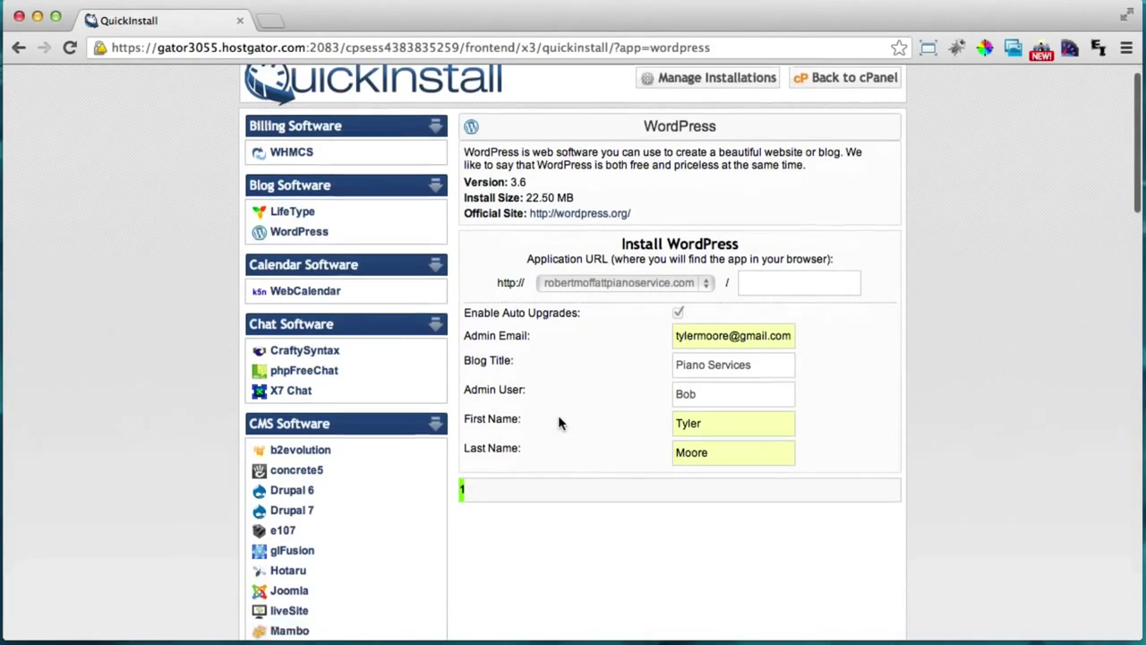
pyautogui.scroll(-1, 559, 423)
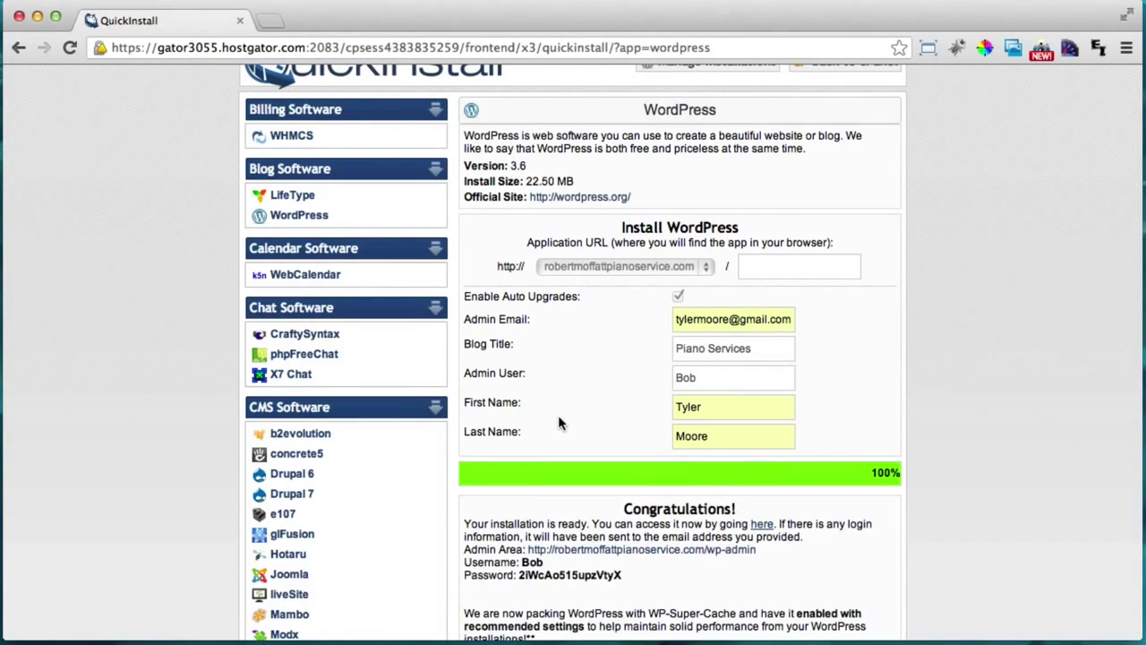
pyautogui.scroll(-2, 558, 423)
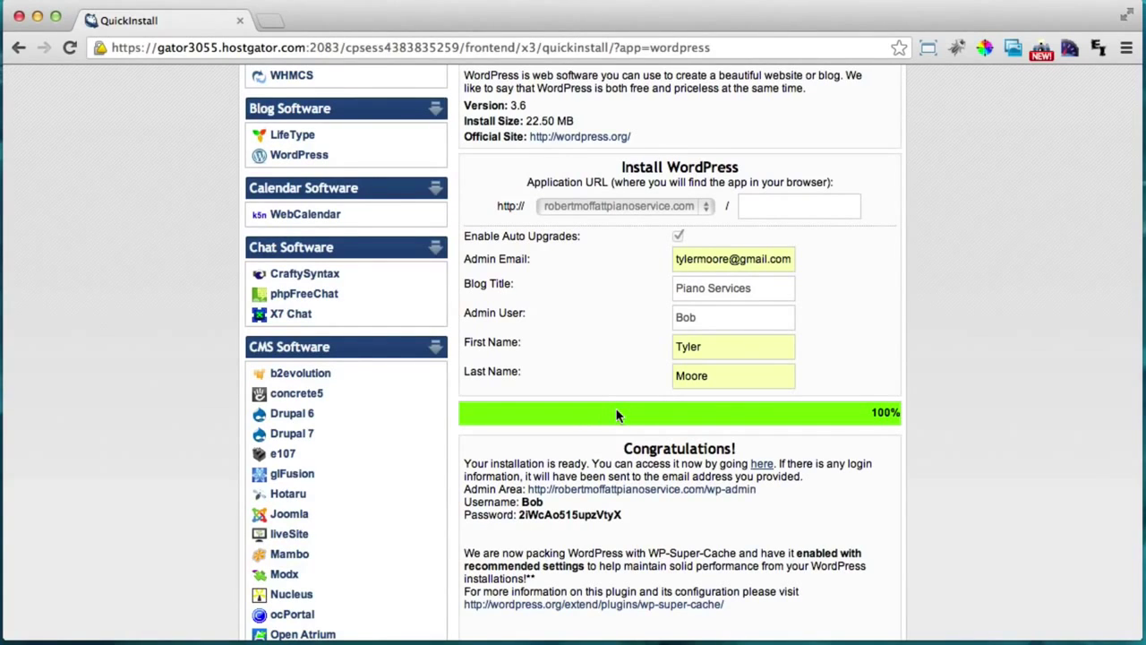
pyautogui.scroll(-2, 616, 415)
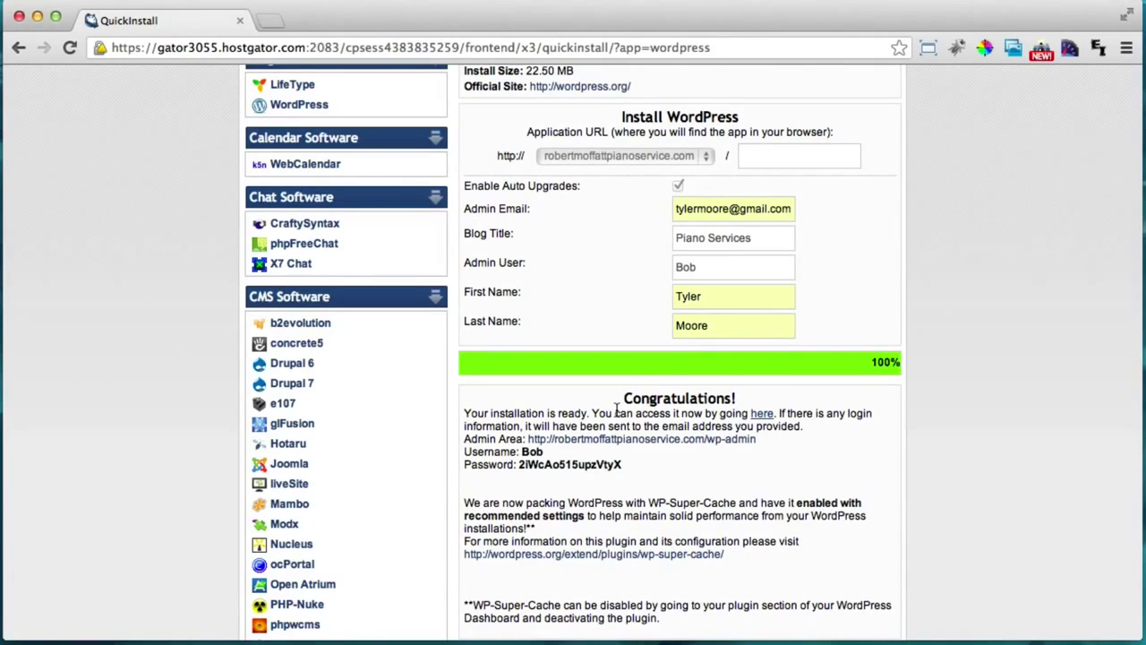
pyautogui.scroll(1, 616, 411)
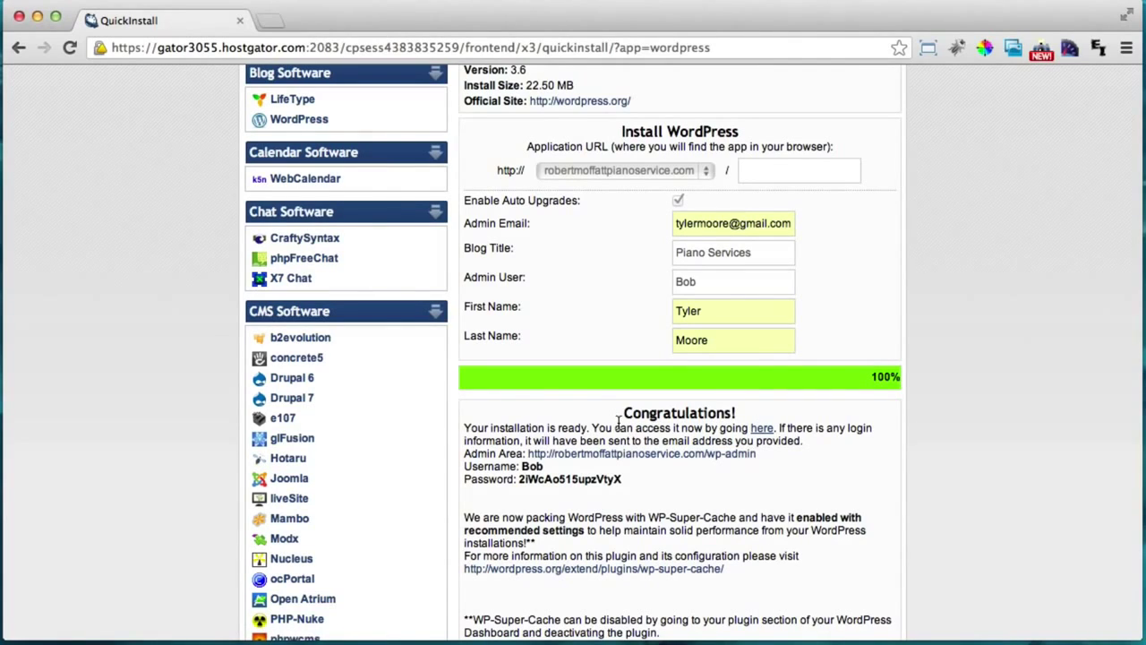
pyautogui.scroll(-3, 672, 430)
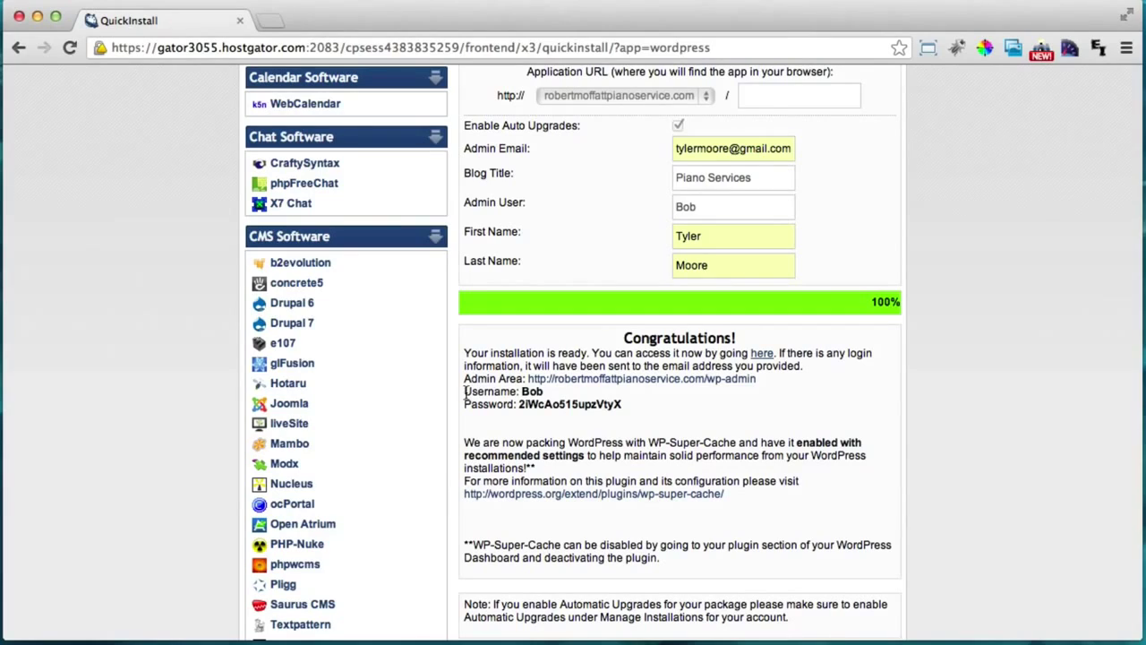
pyautogui.moveTo(463, 391); pyautogui.dragTo(624, 401)
pyautogui.click(635, 399)
# Step: Open the new Piano Services site in a new tab and look over its home page
pyautogui.click(762, 355)
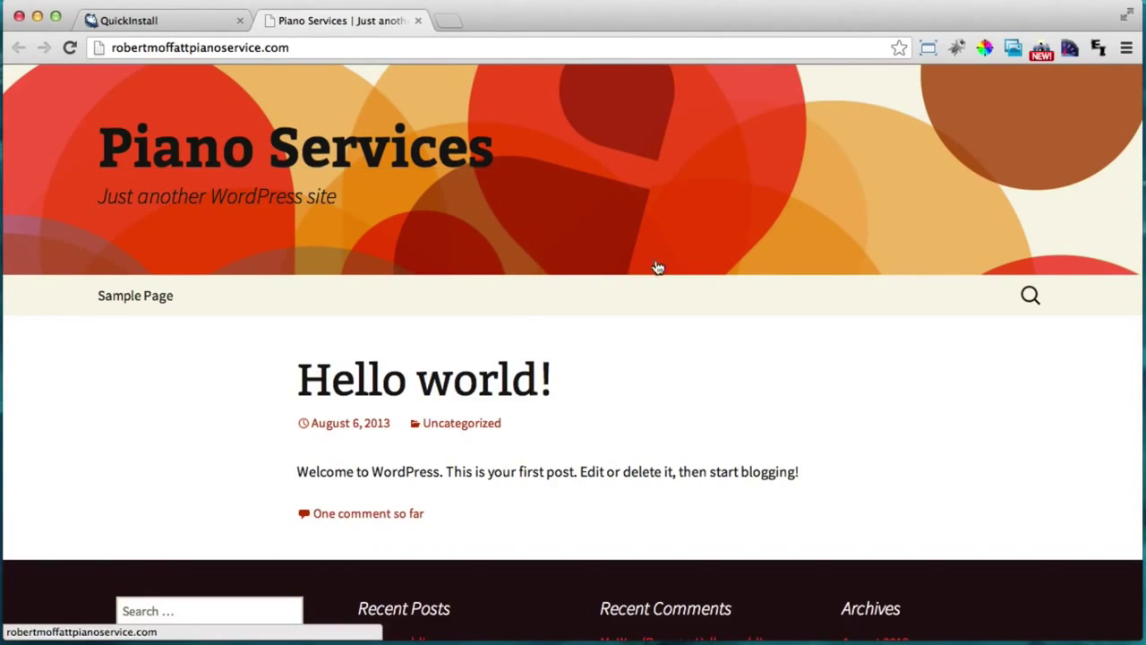
pyautogui.scroll(-5, 468, 332)
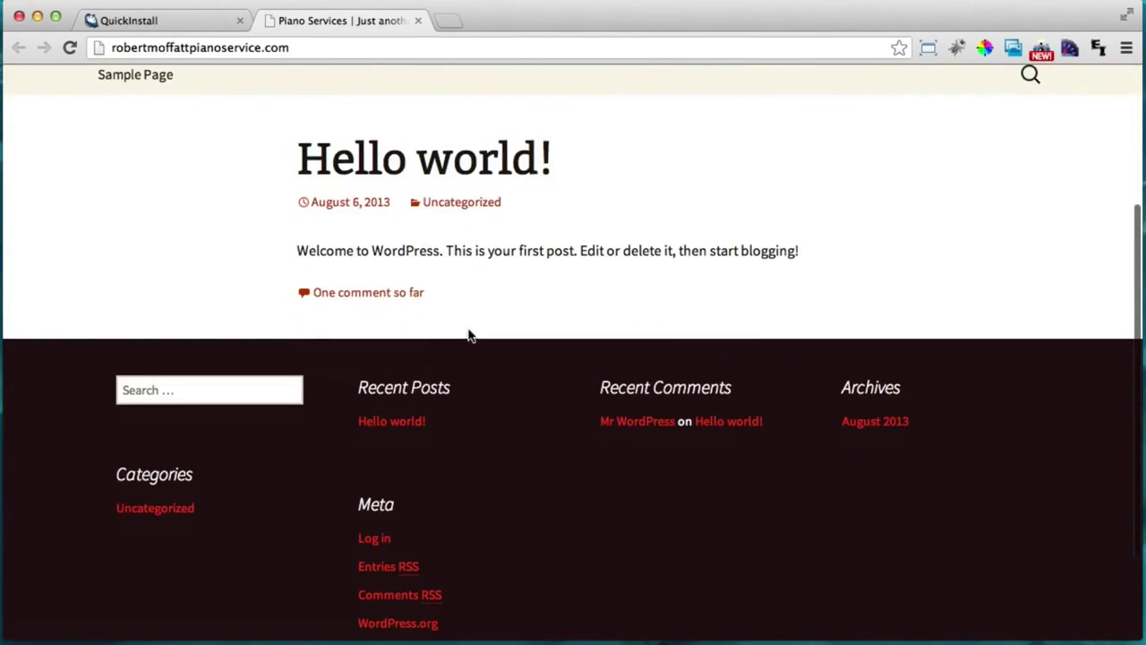
pyautogui.scroll(5, 469, 332)
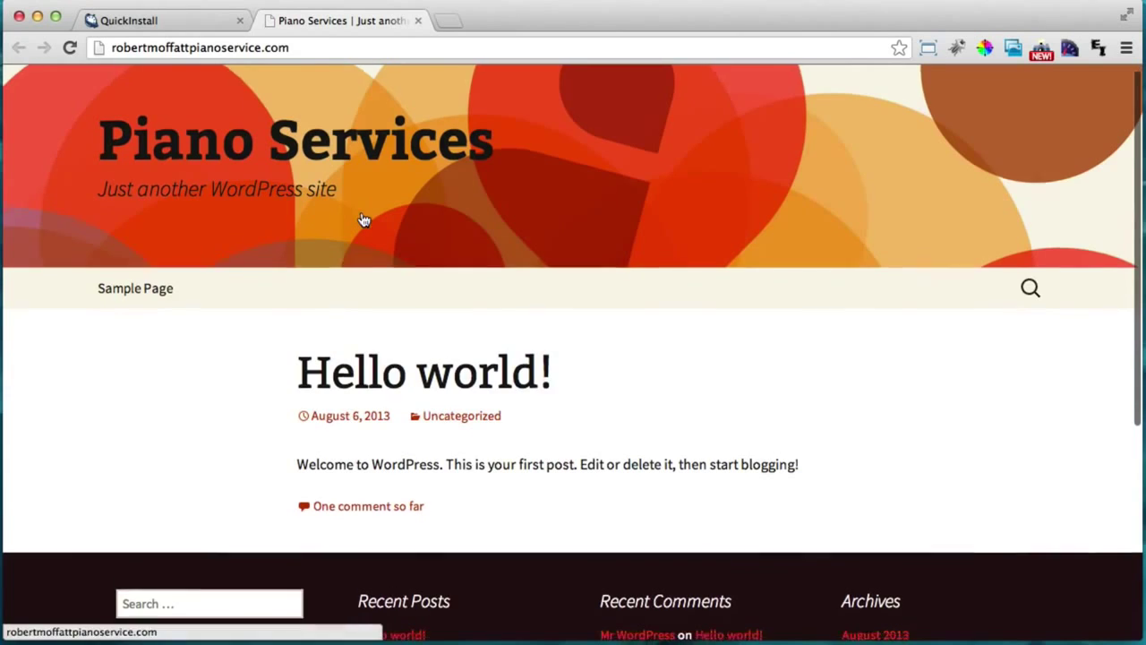
pyautogui.scroll(-1, 221, 261)
pyautogui.scroll(2, 266, 269)
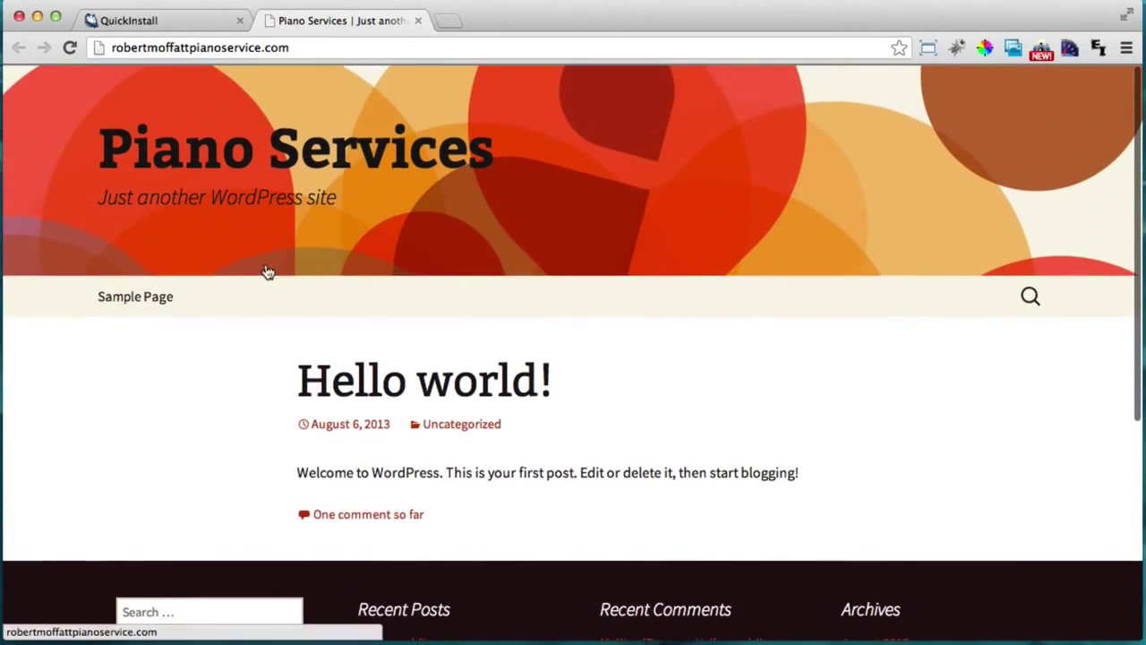
# Step: View the site's Sample Page, then return to the Piano Services home page
pyautogui.click(162, 300)
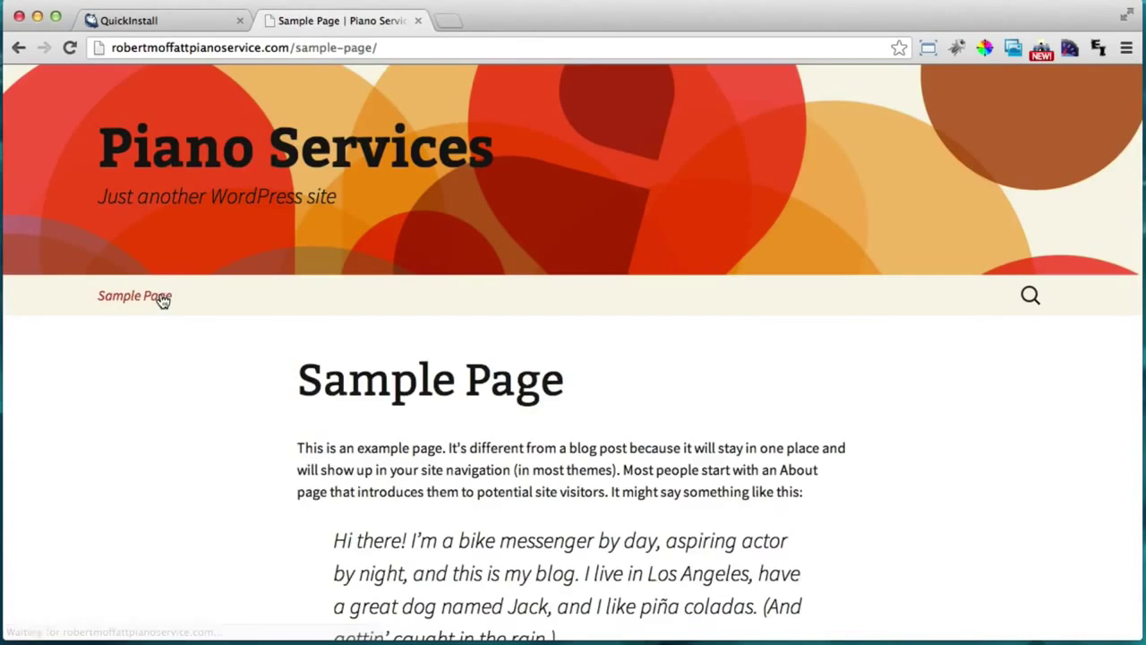
pyautogui.scroll(-10, 573, 332)
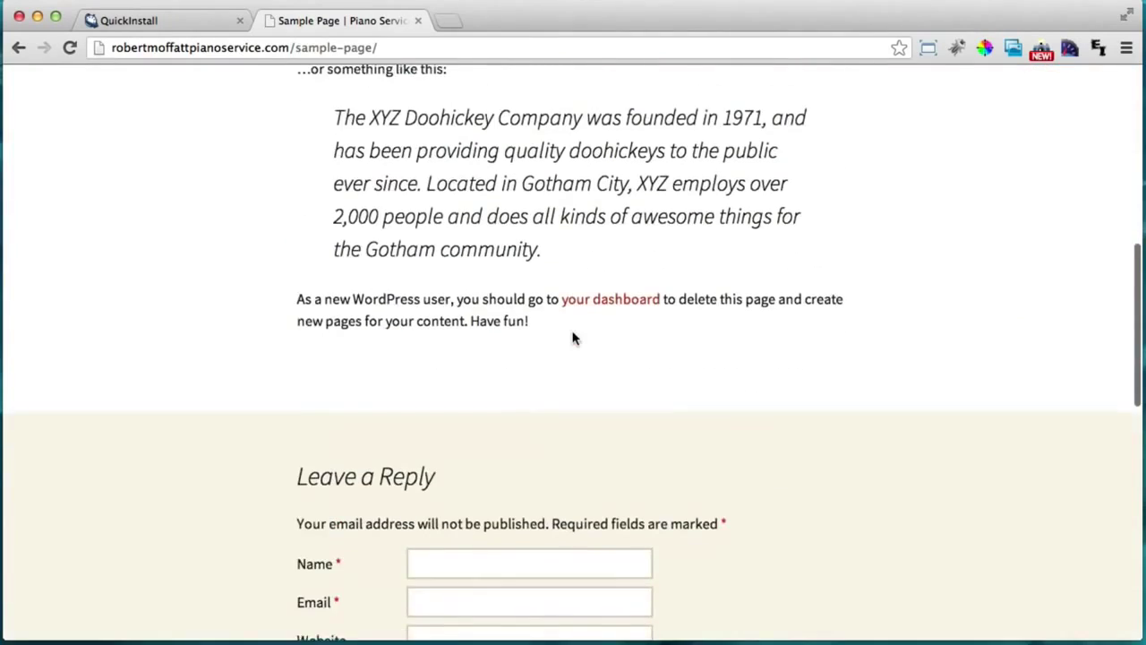
pyautogui.scroll(-5, 573, 338)
pyautogui.scroll(15, 573, 331)
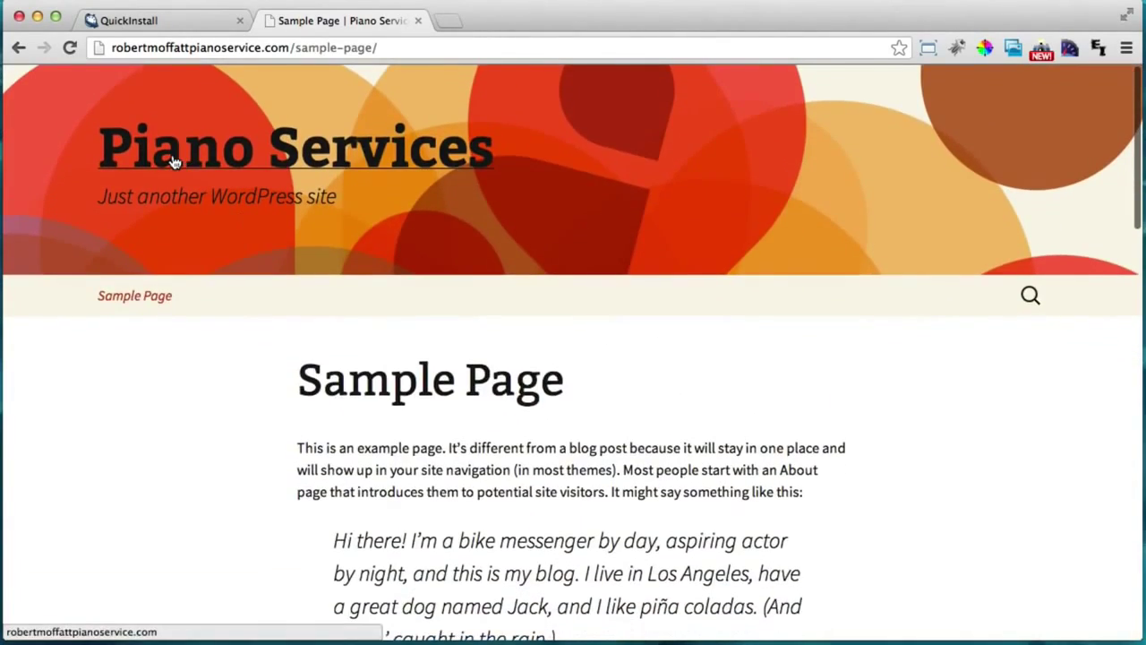
pyautogui.click(175, 161)
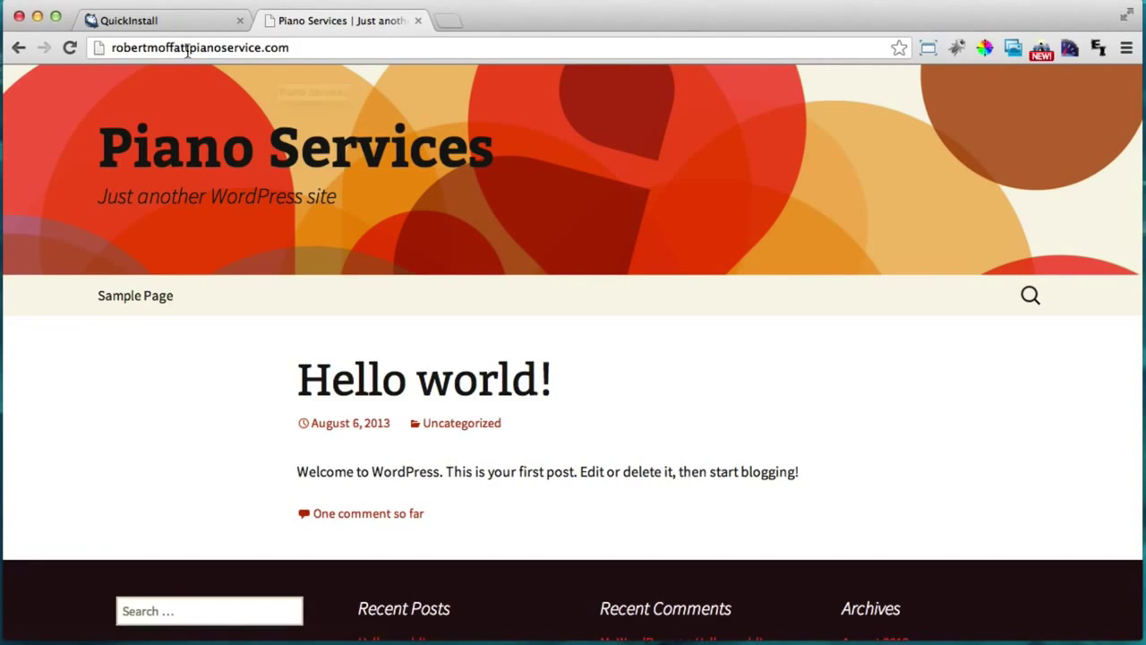
# Step: Append '/wp-admin' to the site address and load the WordPress login page
pyautogui.click(308, 50)
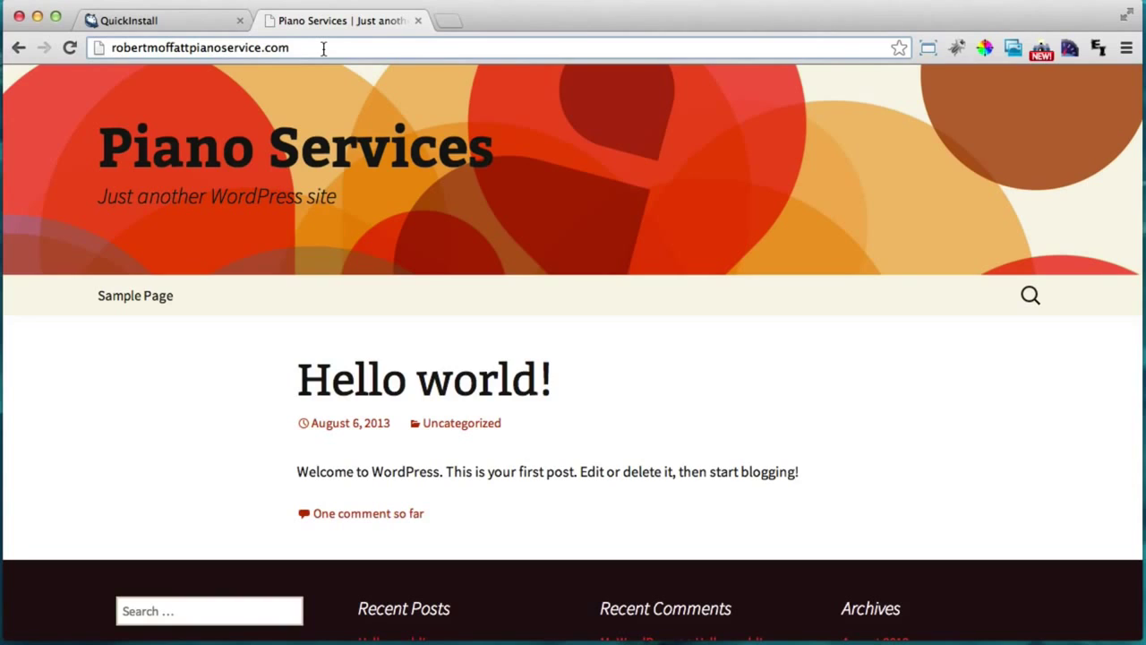
pyautogui.click(323, 48)
pyautogui.write('/wp')
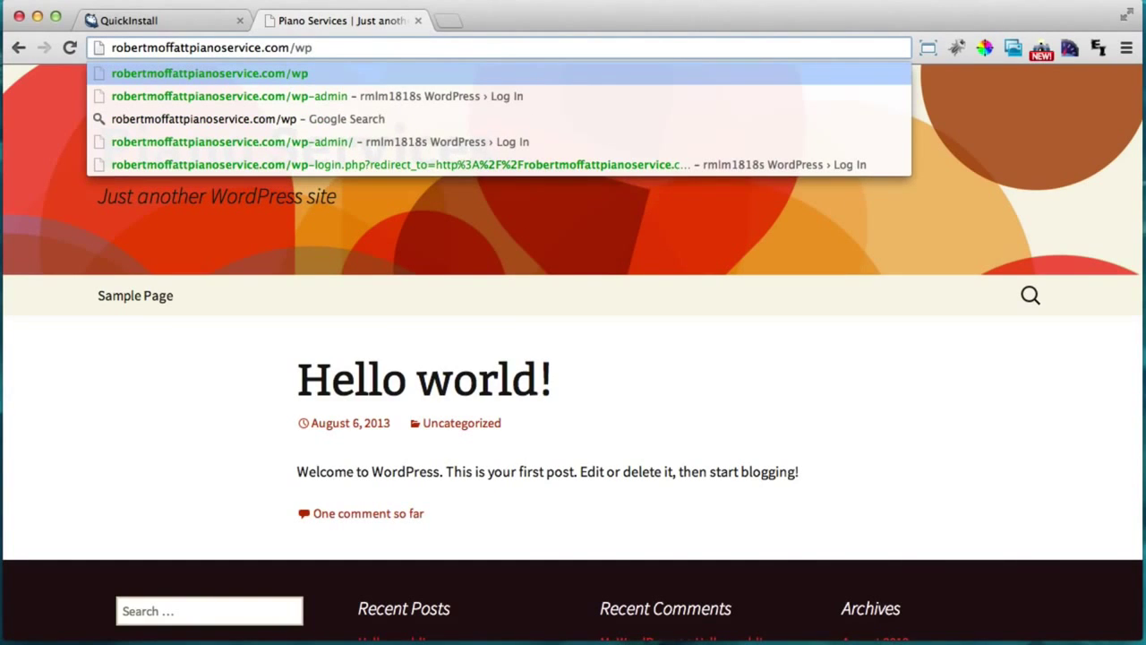
pyautogui.write('-admon')
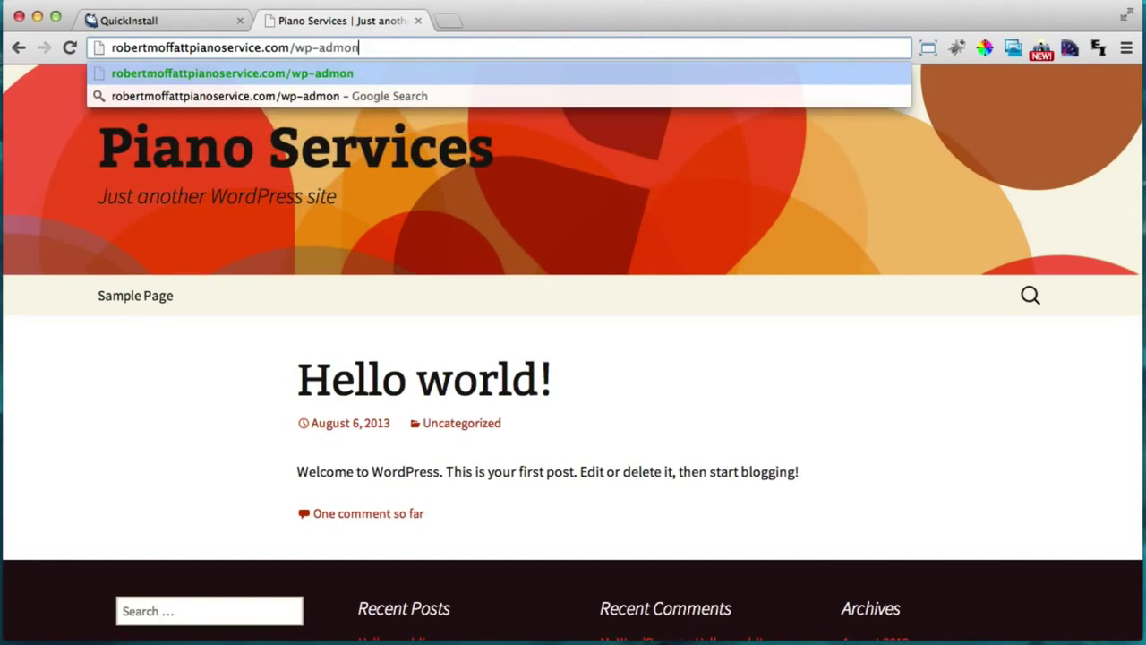
pyautogui.press('BackSpace')
pyautogui.press('BackSpace')
pyautogui.write('in')
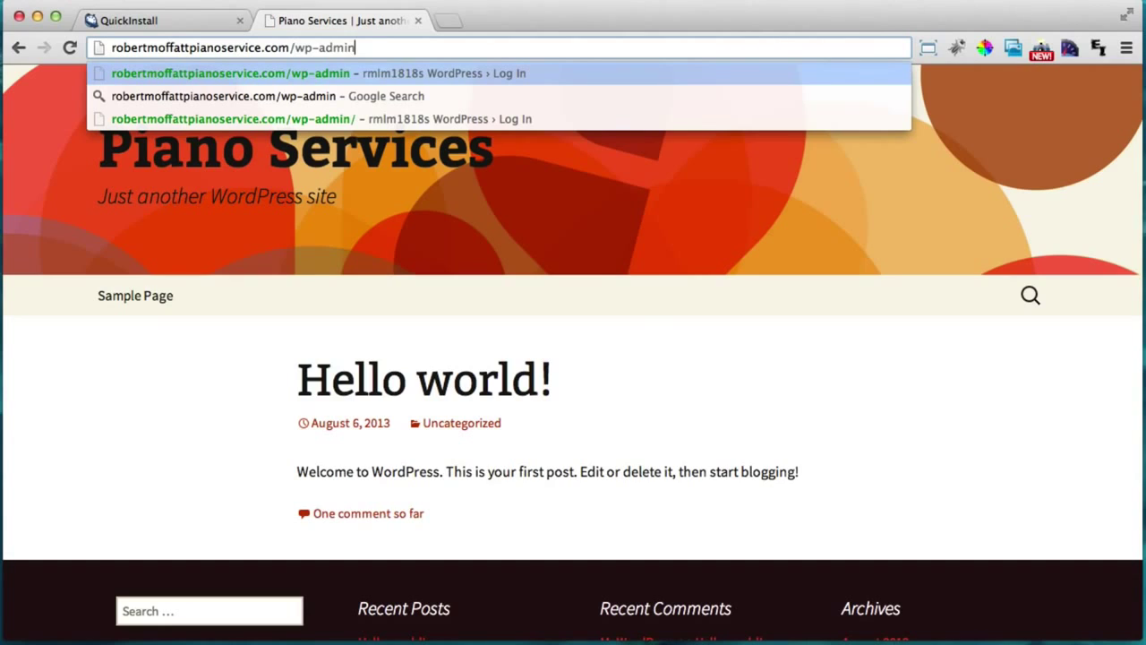
pyautogui.press('Return')
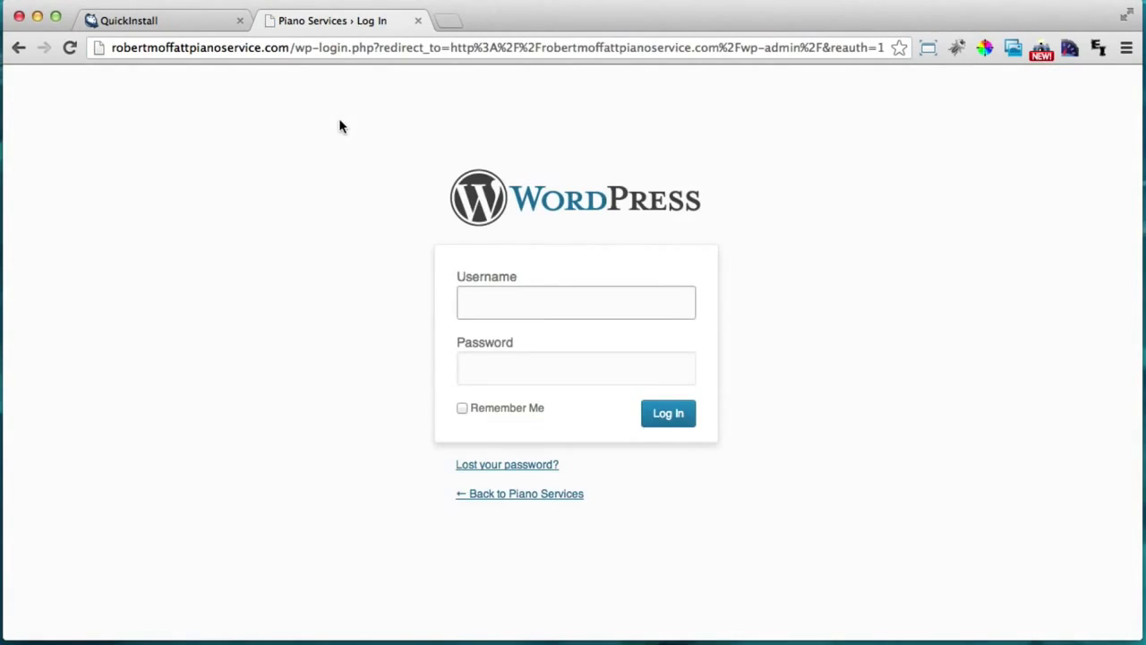
# Step: Copy the admin username from the install results into the WordPress login form
pyautogui.click(190, 25)
pyautogui.doubleClick(532, 394)
pyautogui.hotkey('ctrl', 'c')
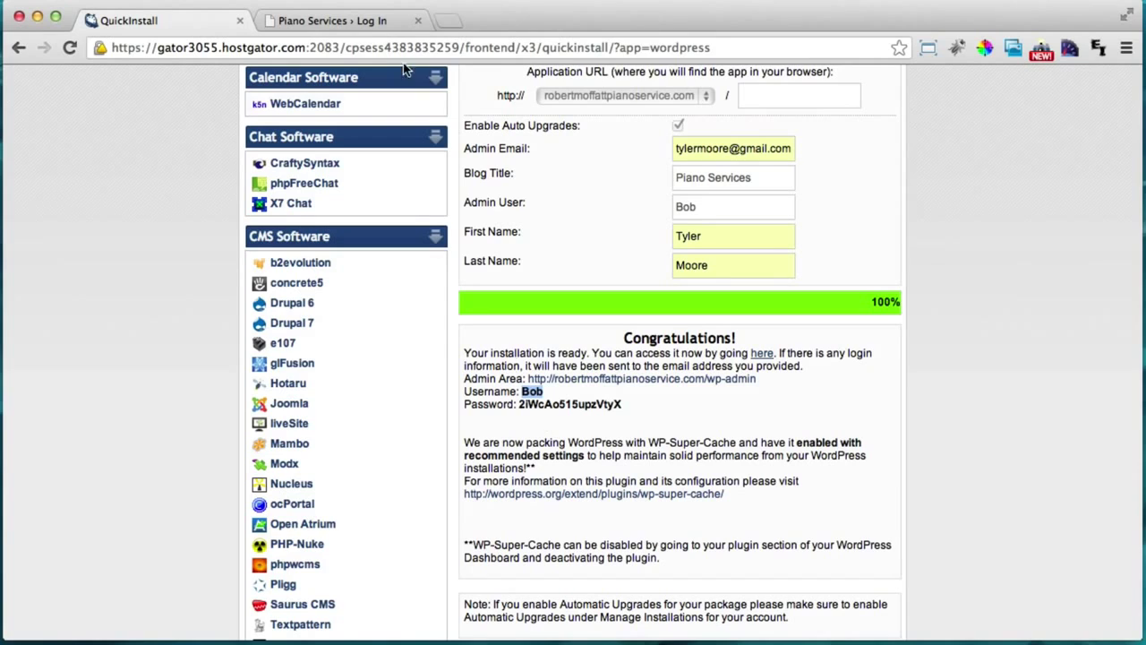
pyautogui.click(347, 20)
pyautogui.hotkey('ctrl', 'v')
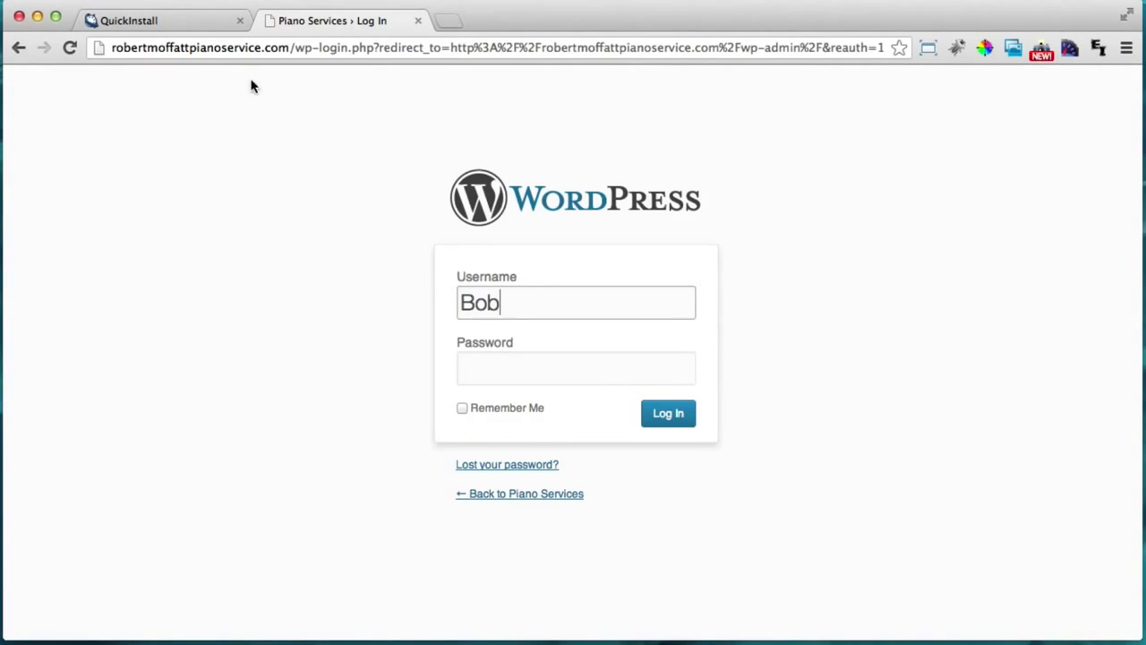
# Step: Paste the generated admin password into the login form and log in to the Dashboard
pyautogui.click(184, 27)
pyautogui.doubleClick(557, 401)
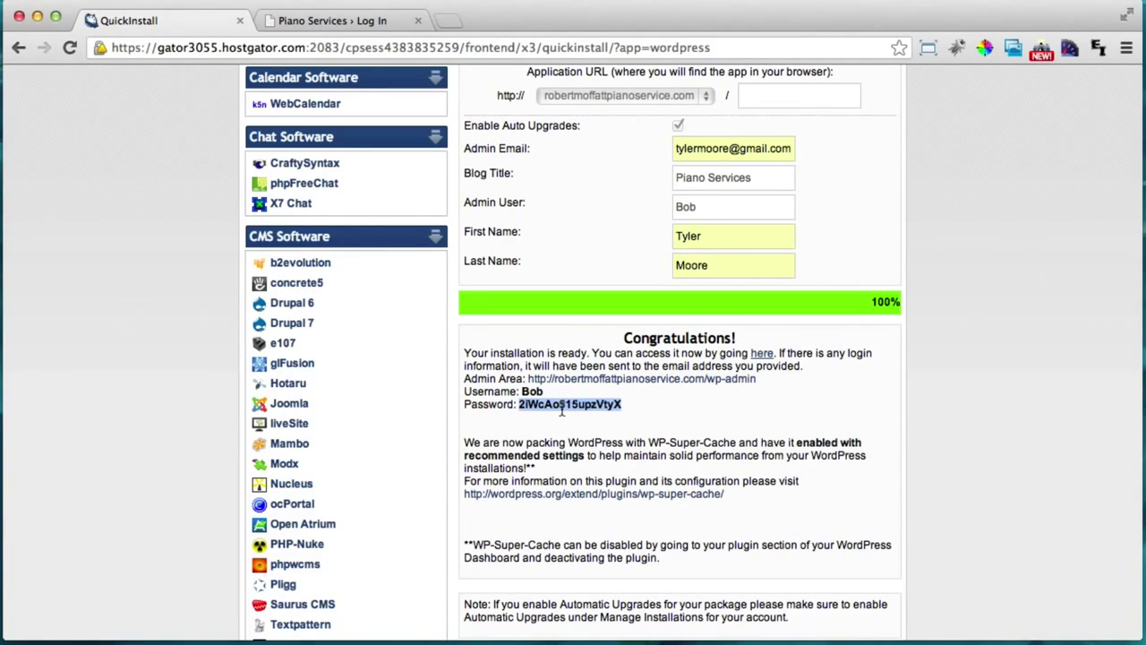
pyautogui.click(363, 26)
pyautogui.click(528, 367)
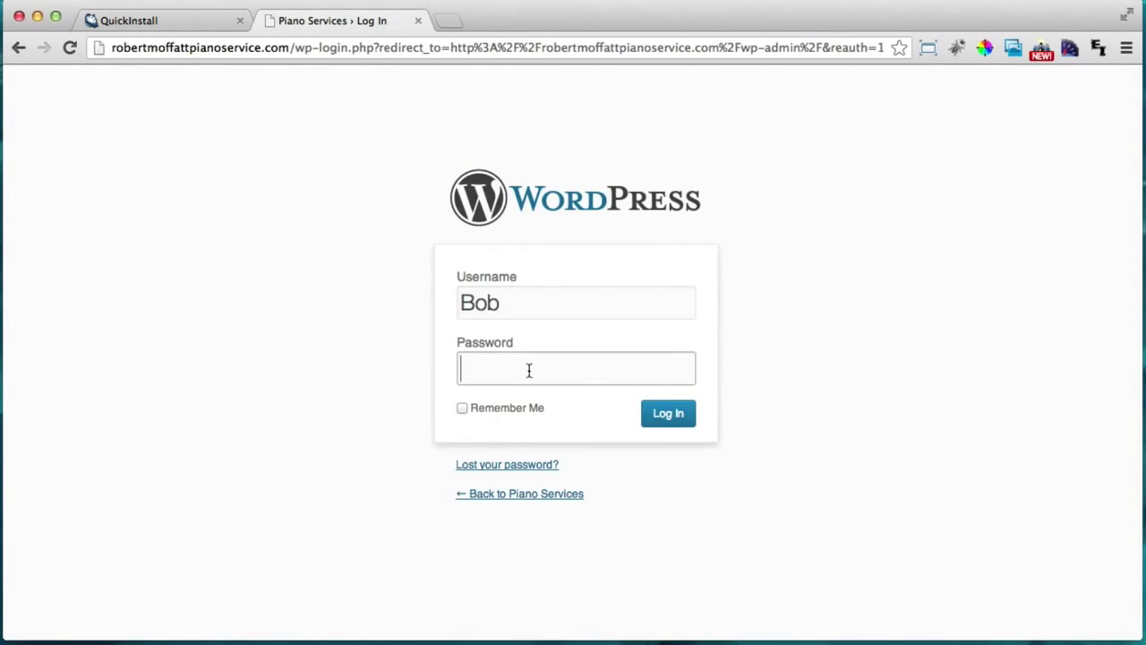
pyautogui.press('super+v')
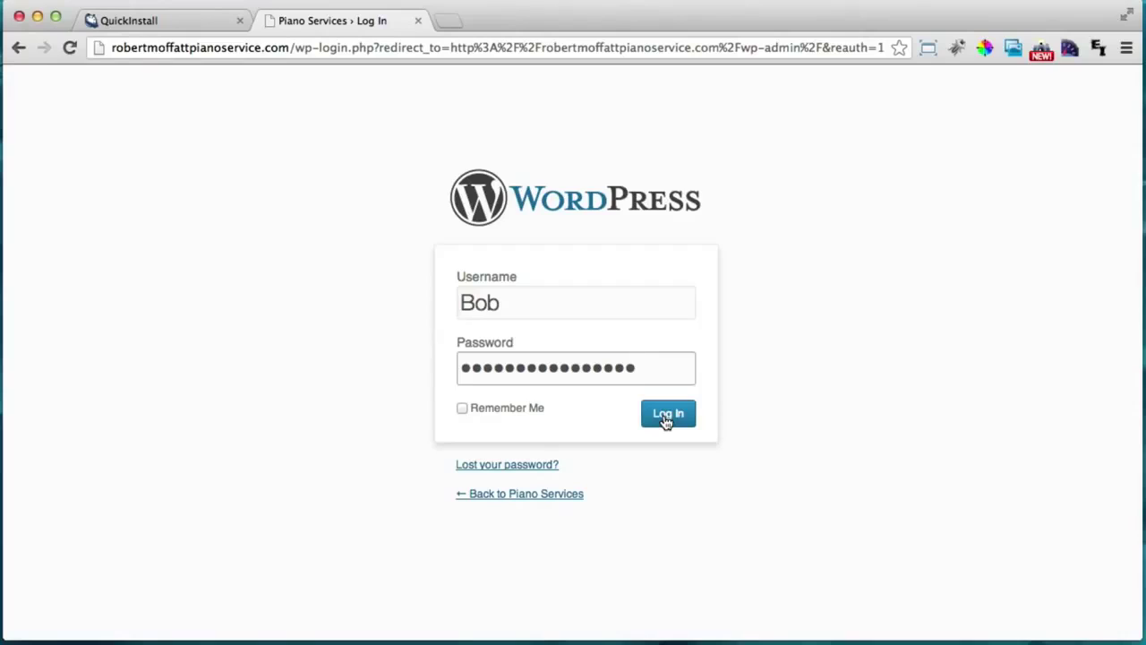
pyautogui.click(664, 420)
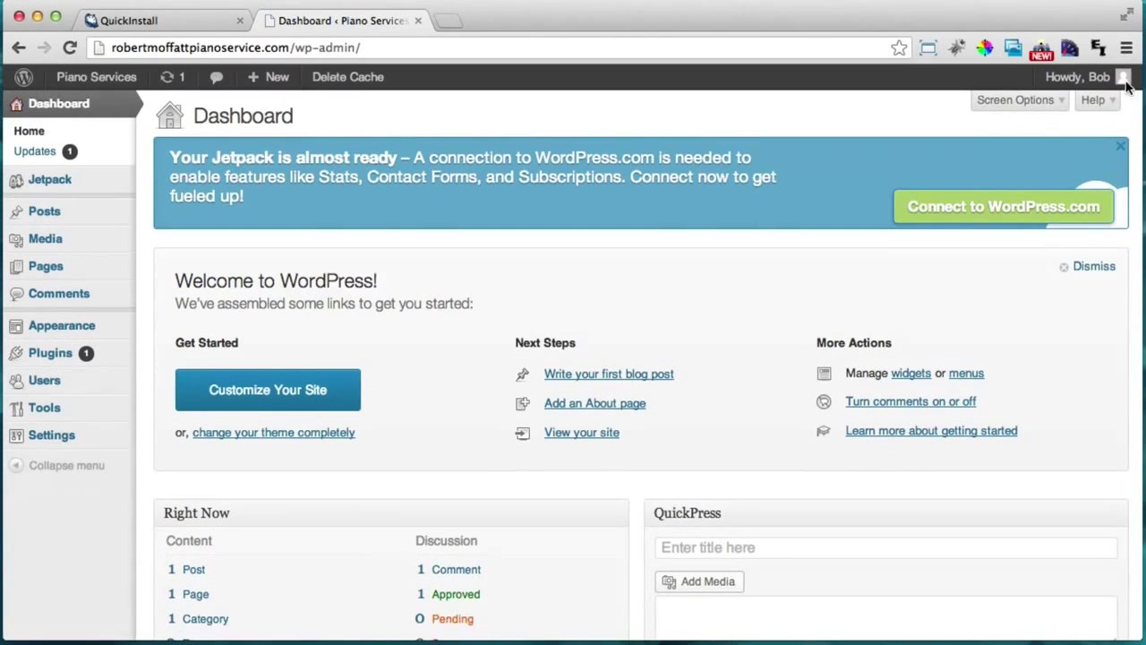
# Step: Dismiss Chrome's save-password offer and close the QuickInstall results tab, keeping only the WordPress Dashboard
pyautogui.click(1125, 81)
pyautogui.click(99, 19)
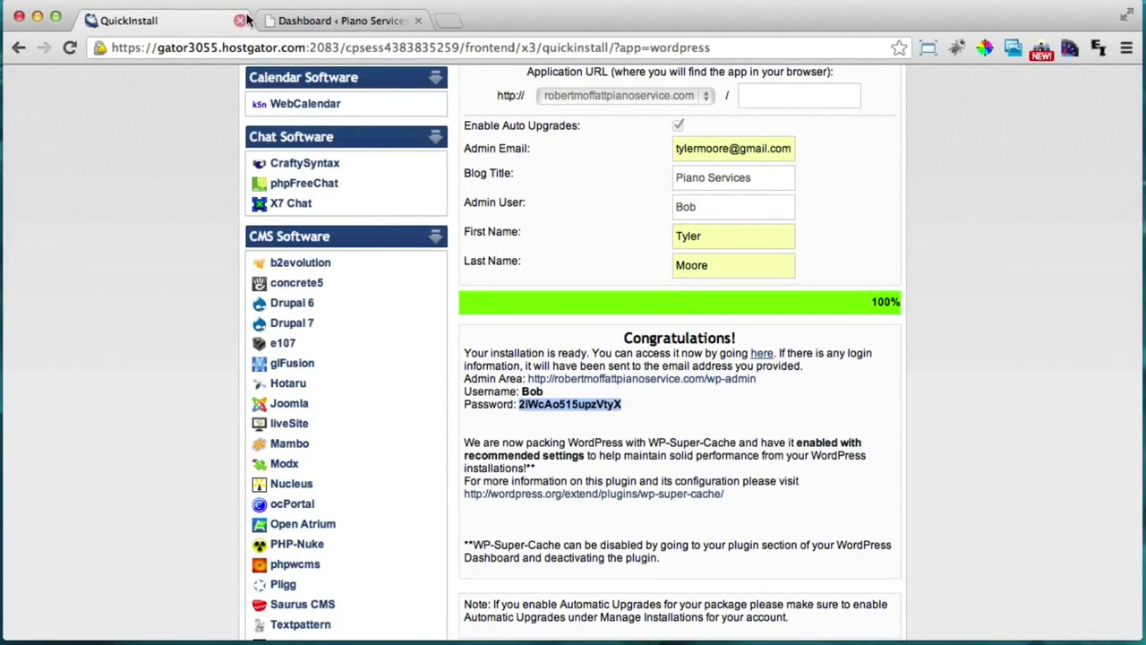
pyautogui.click(240, 20)
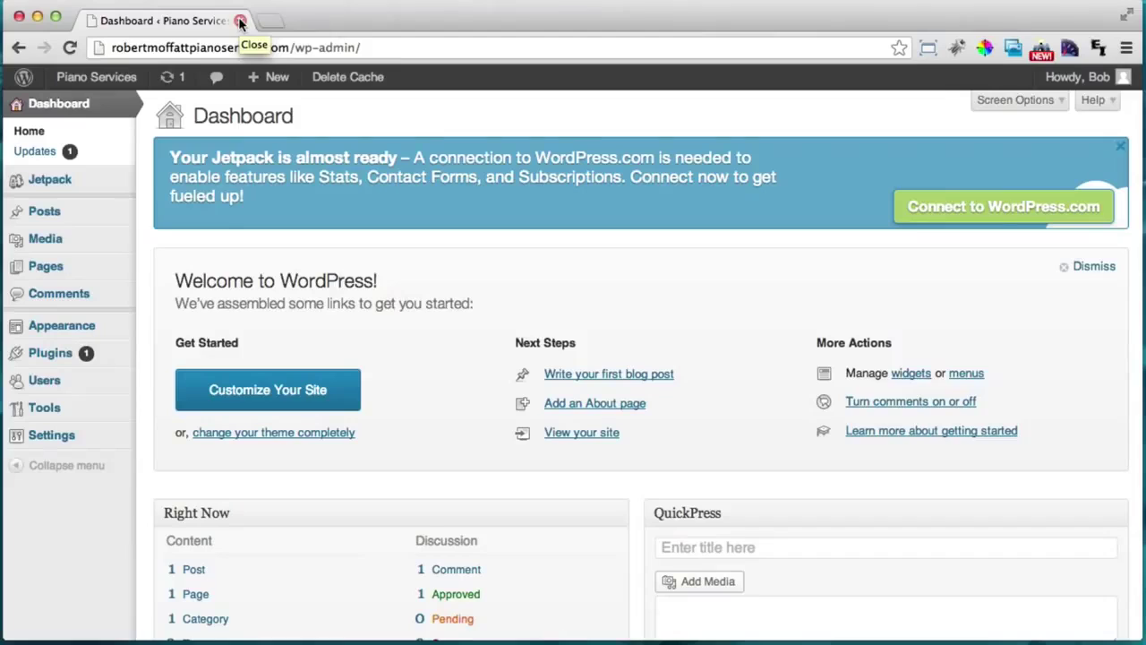
pyautogui.moveTo(65, 391)
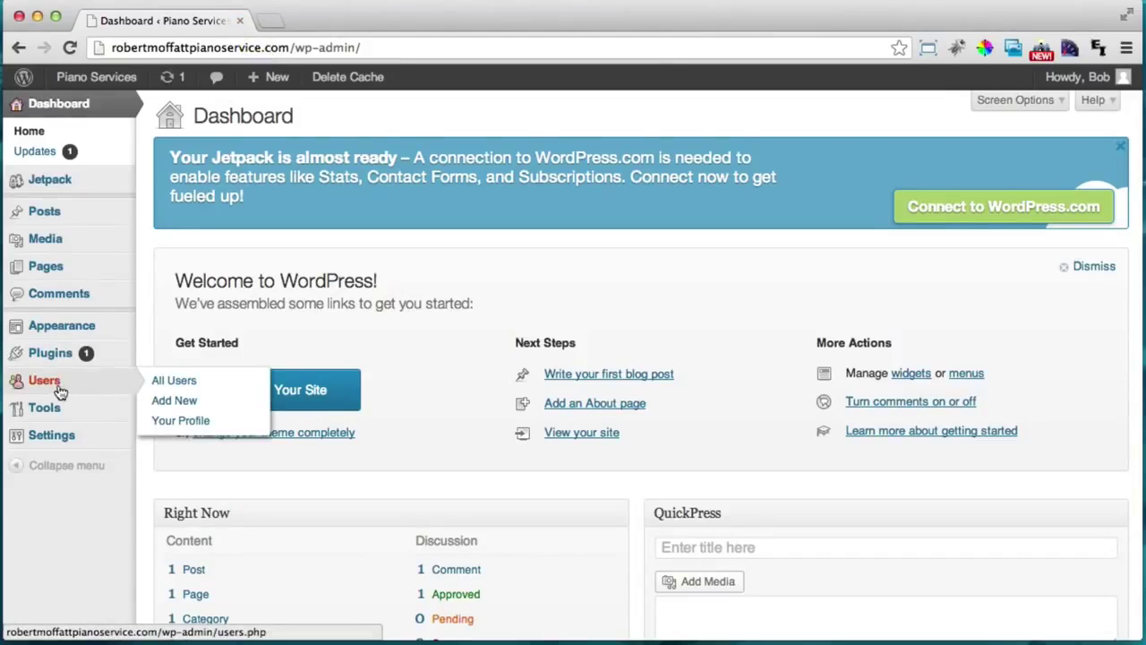
# Step: Open the admin user's profile from the Users list and scroll to the password fields
pyautogui.click(60, 391)
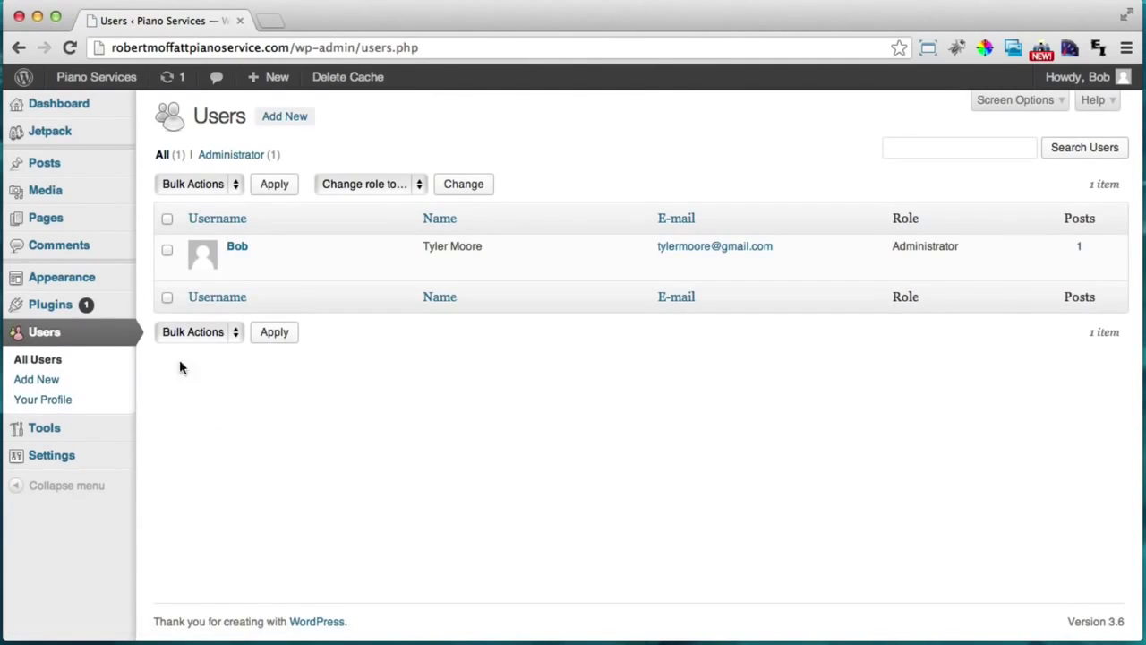
pyautogui.click(237, 249)
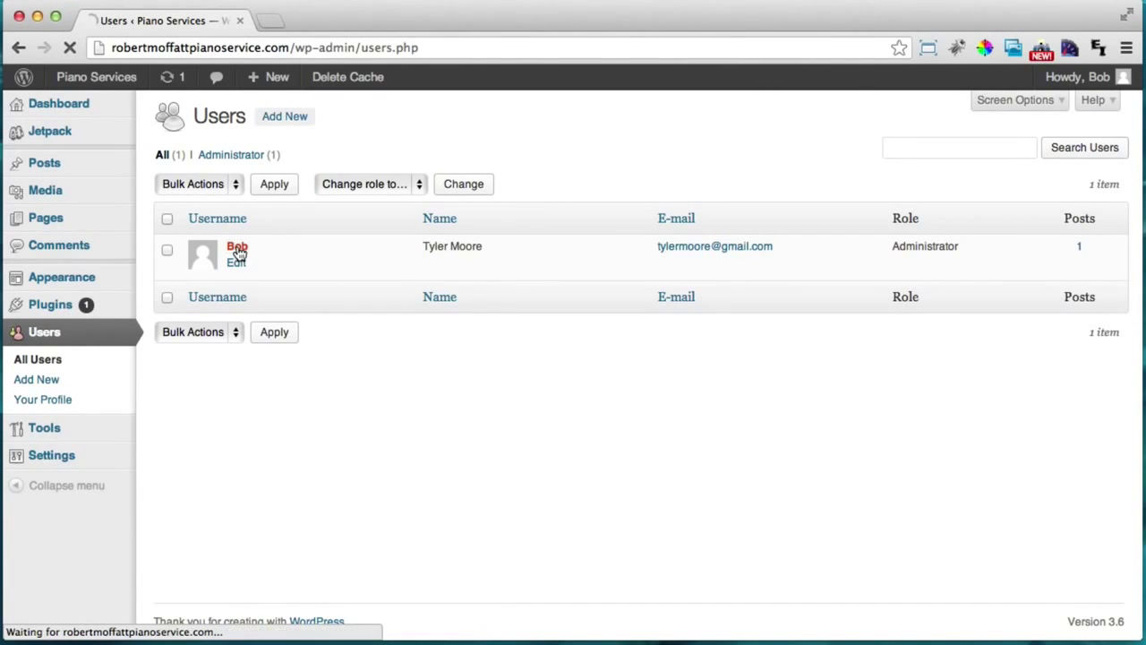
pyautogui.scroll(-5, 426, 332)
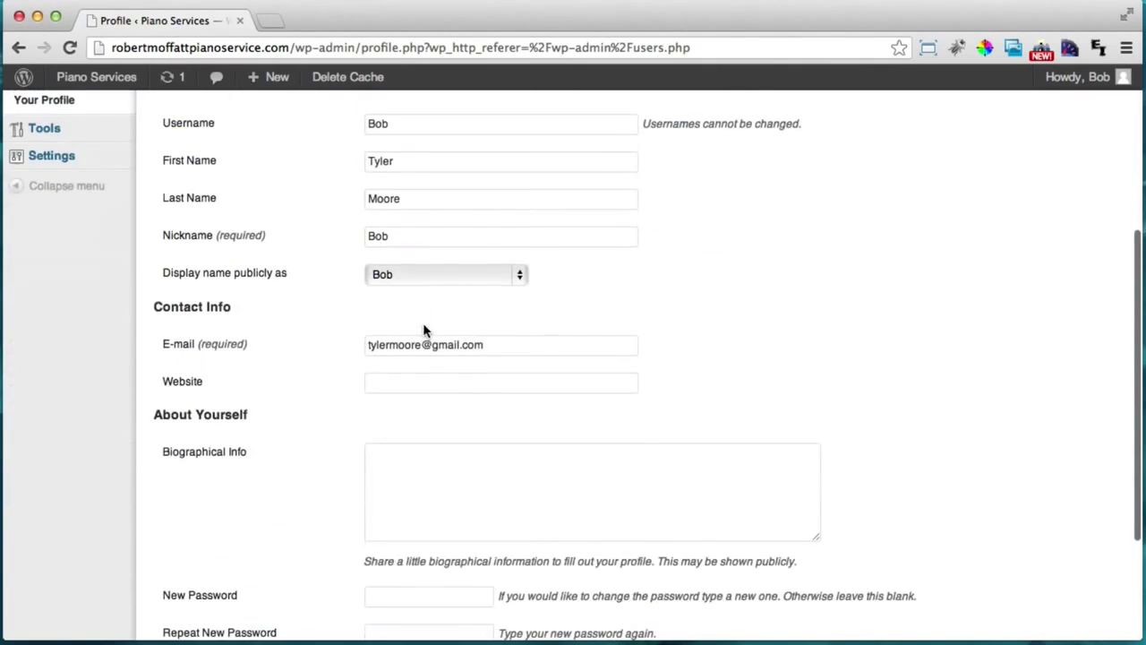
pyautogui.scroll(-3, 426, 332)
pyautogui.scroll(-1, 424, 331)
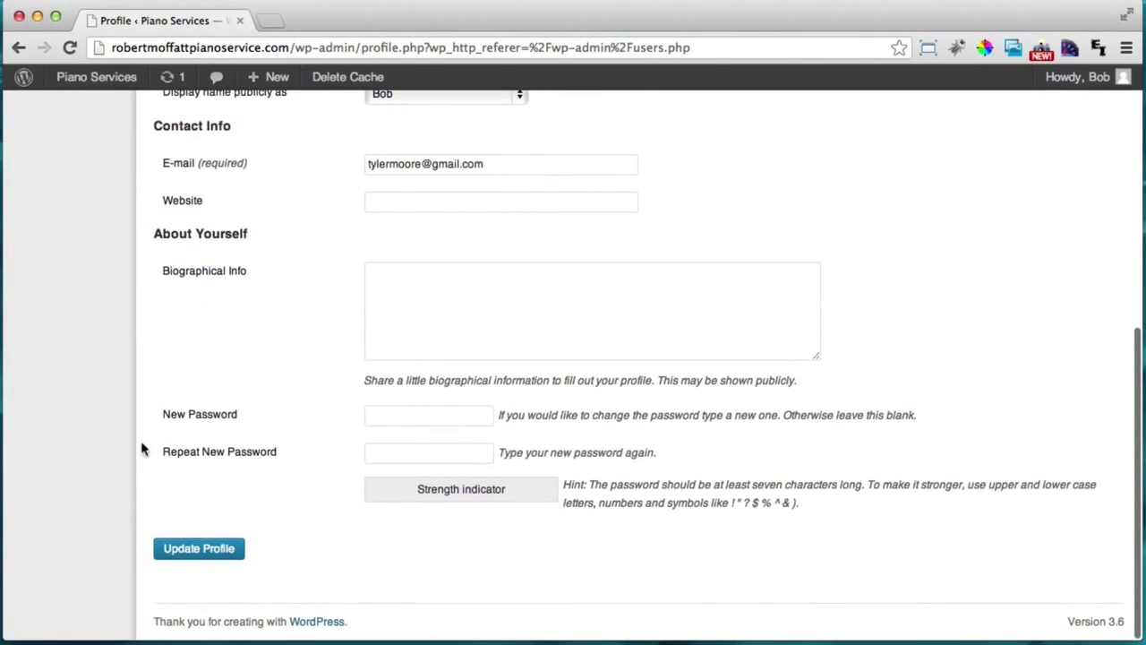
# Step: Enter a new strong password in both password fields and submit Update Profile
pyautogui.click(429, 409)
pyautogui.write('•••••••••••')
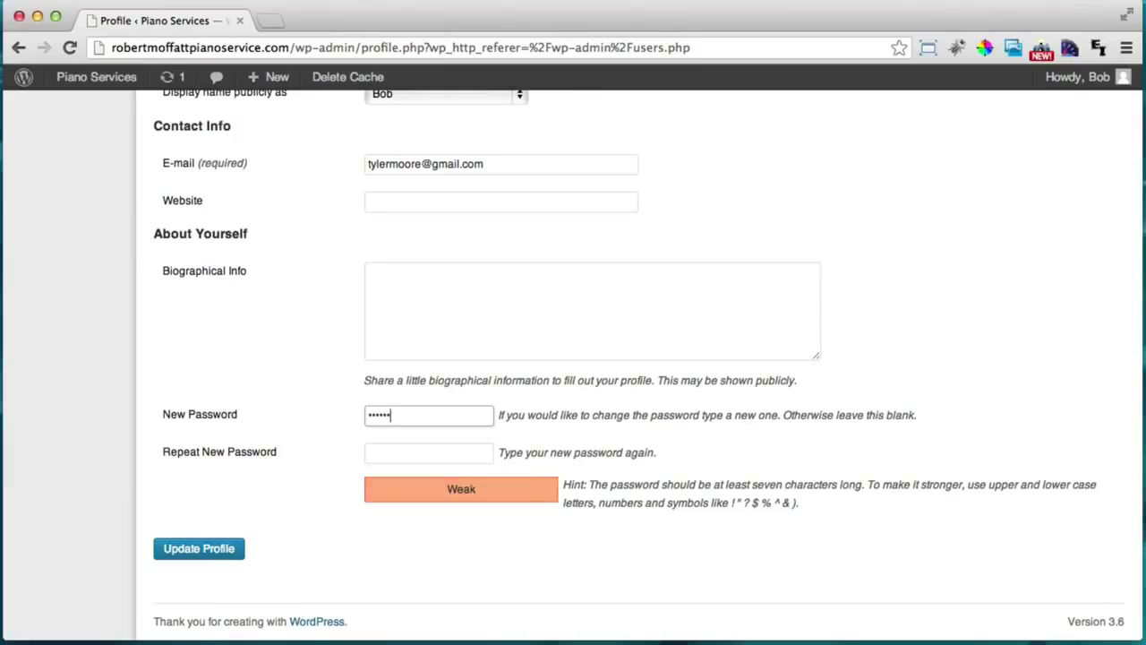
pyautogui.press('Tab')
pyautogui.write('•••••••••••')
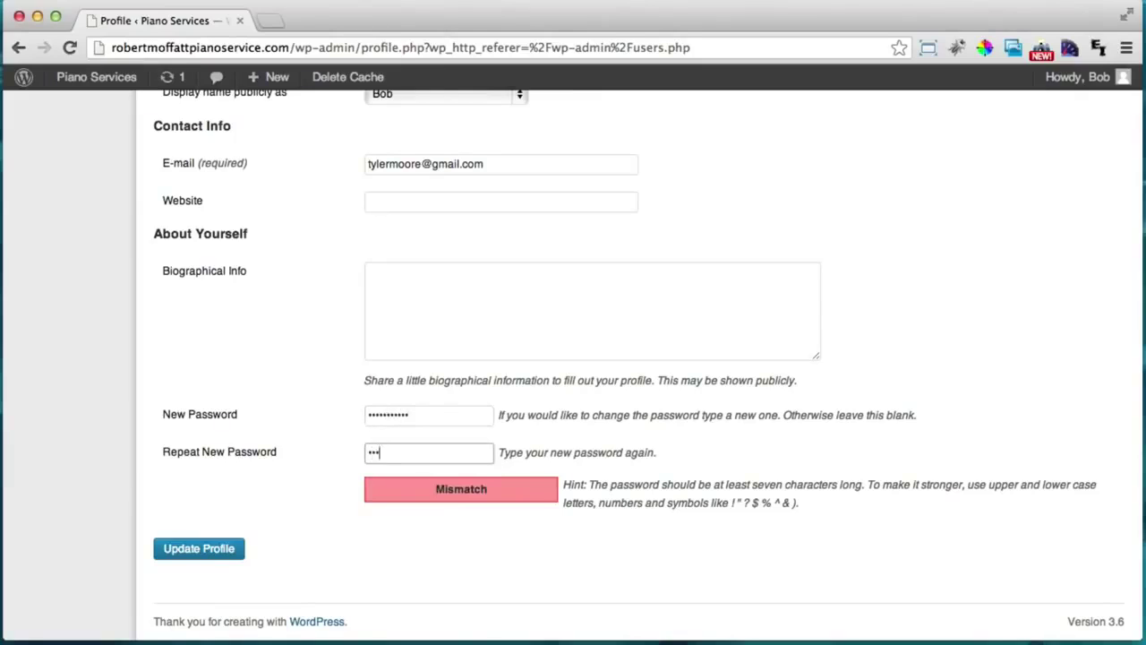
pyautogui.click(197, 549)
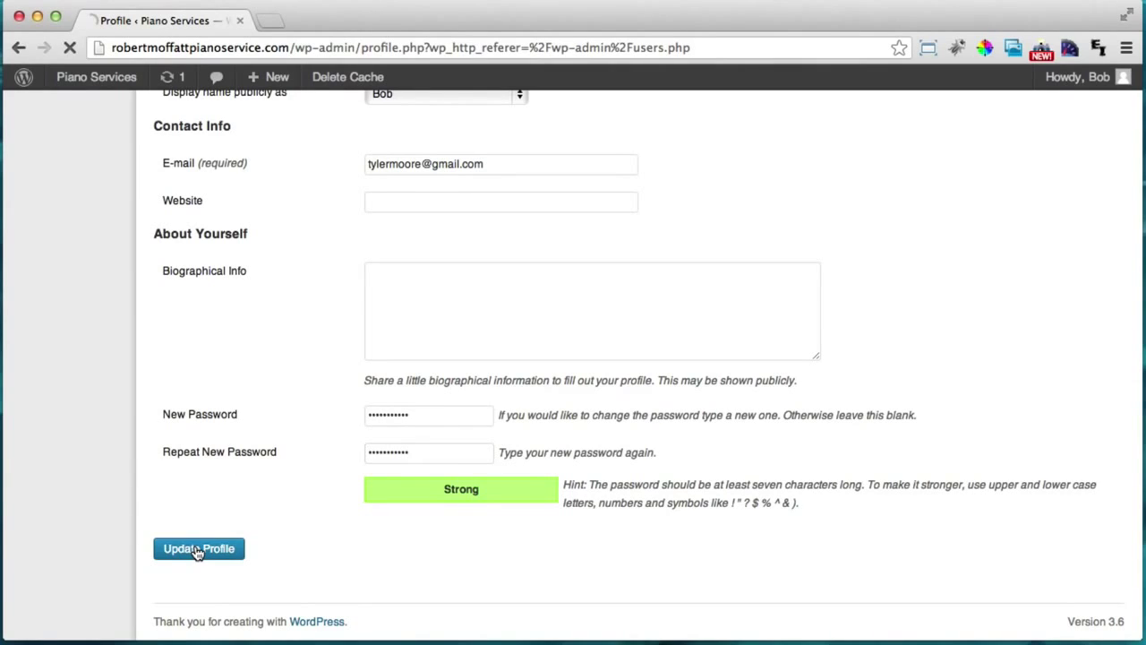
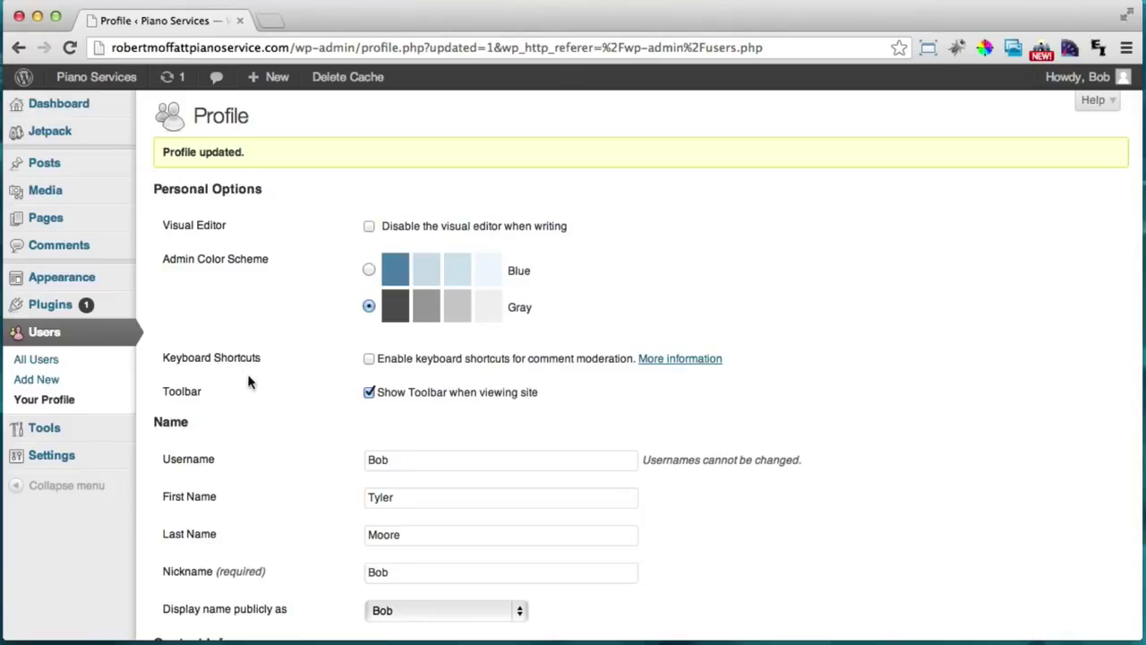
# Step: Set WP Super Cache to Caching Off on its Easy tab, update the status, then go to Installed Plugins
pyautogui.moveTo(75, 457)
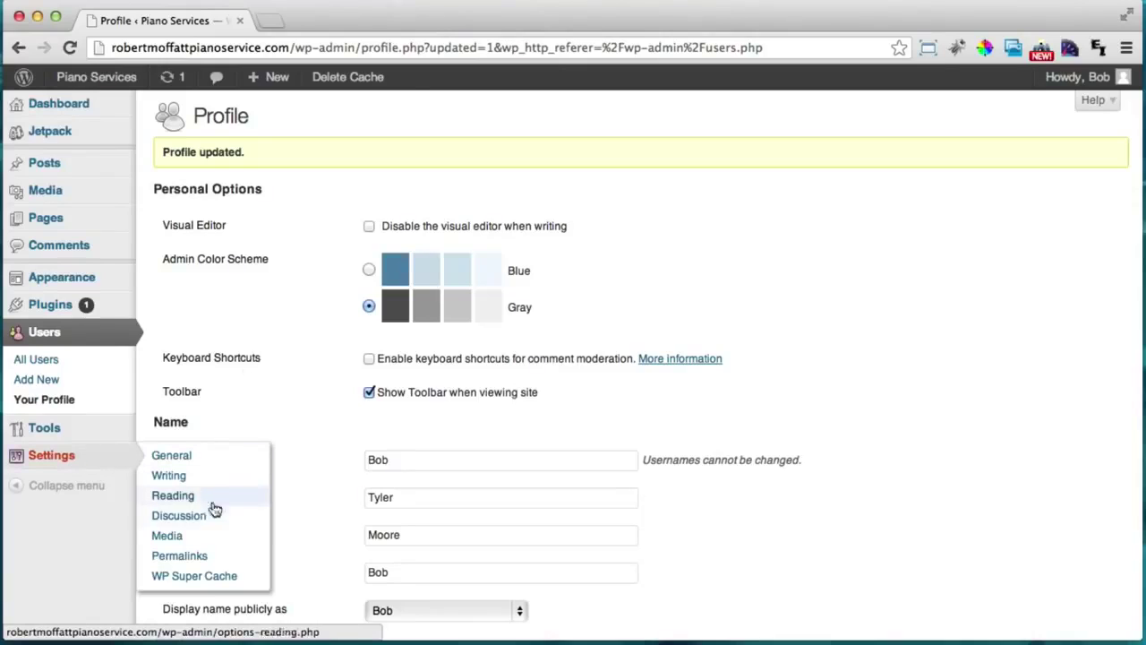
pyautogui.click(202, 582)
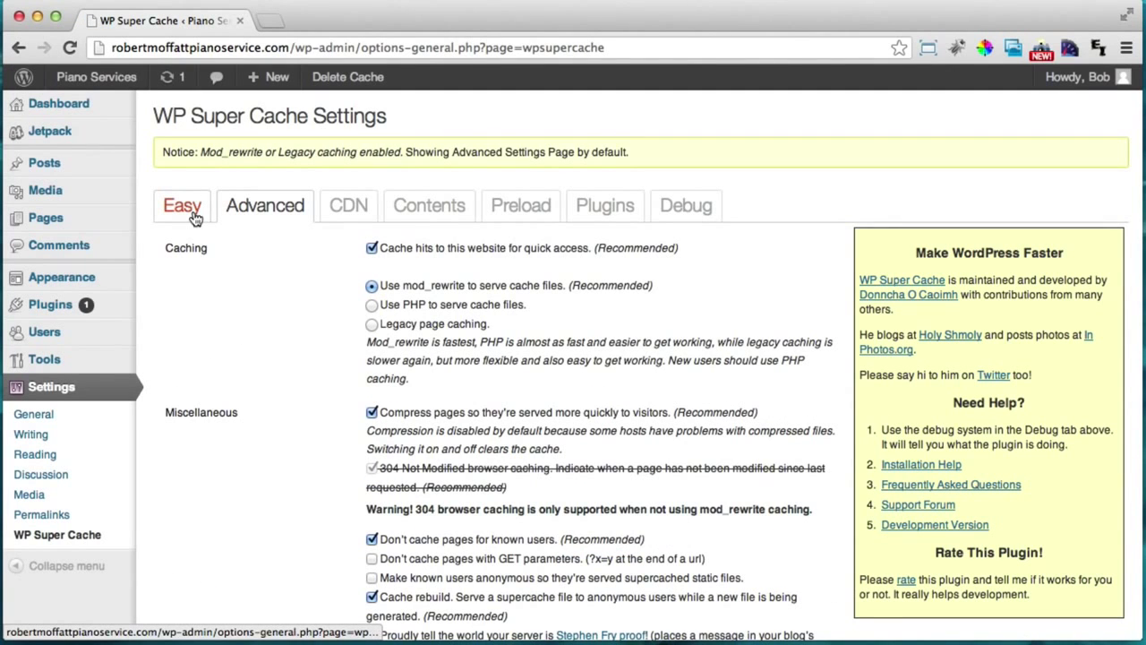
pyautogui.click(182, 207)
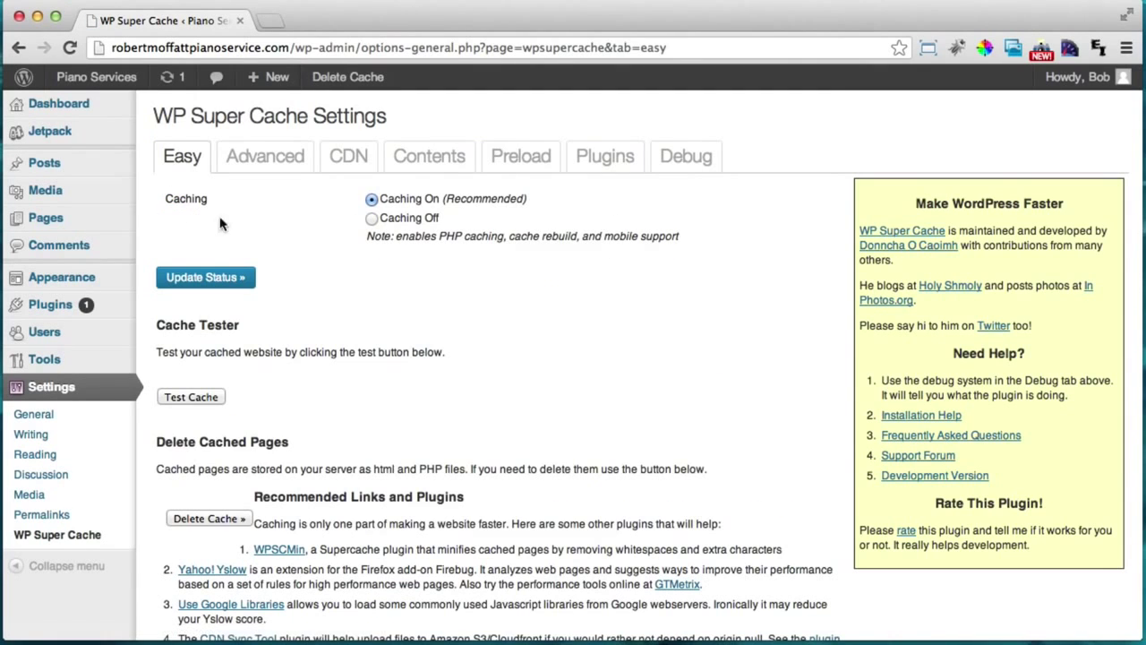
pyautogui.click(370, 218)
pyautogui.click(208, 285)
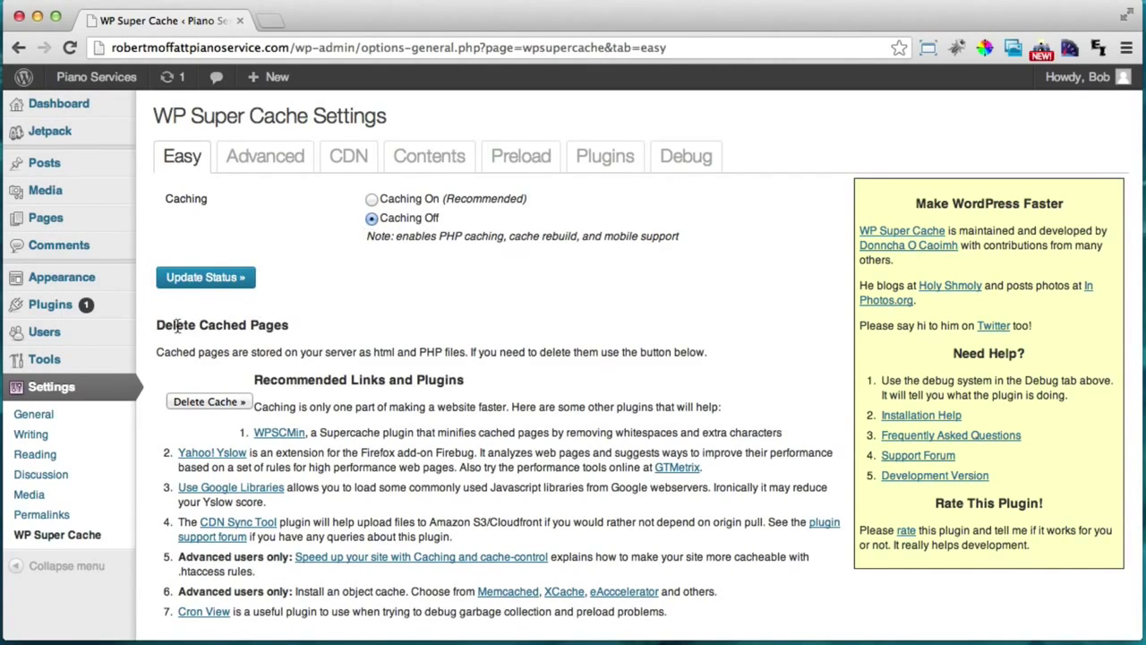
pyautogui.click(59, 311)
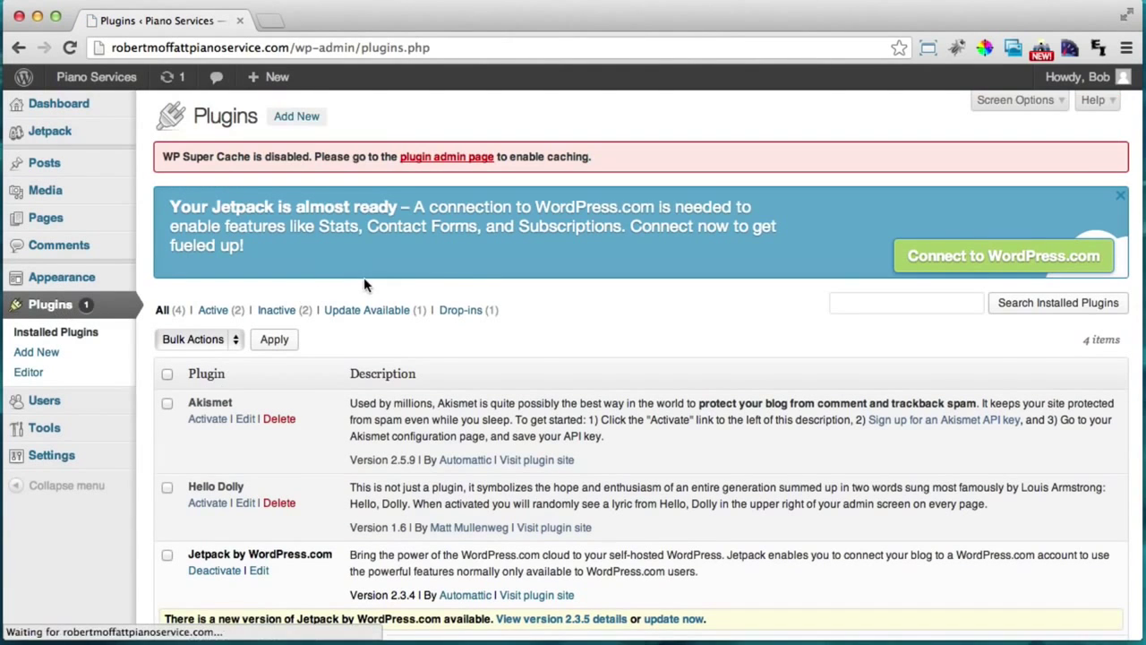
# Step: Deactivate the WP Super Cache plugin, then delete it, confirming removal of its files and data
pyautogui.scroll(-5, 475, 288)
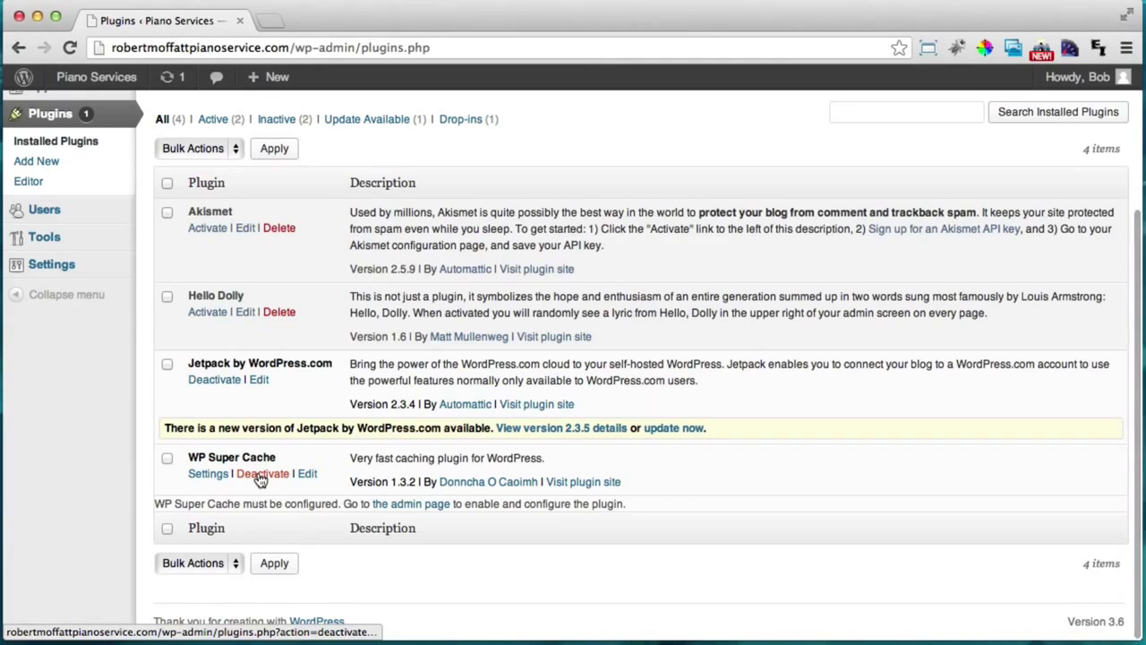
pyautogui.moveTo(191, 458); pyautogui.dragTo(278, 481)
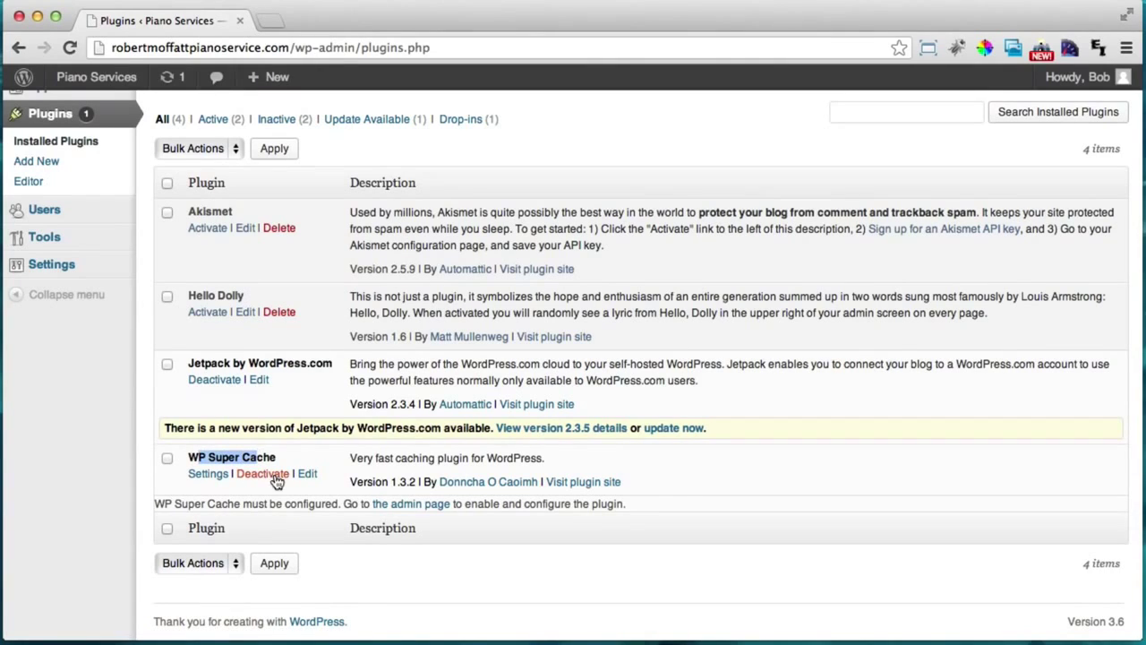
pyautogui.click(277, 482)
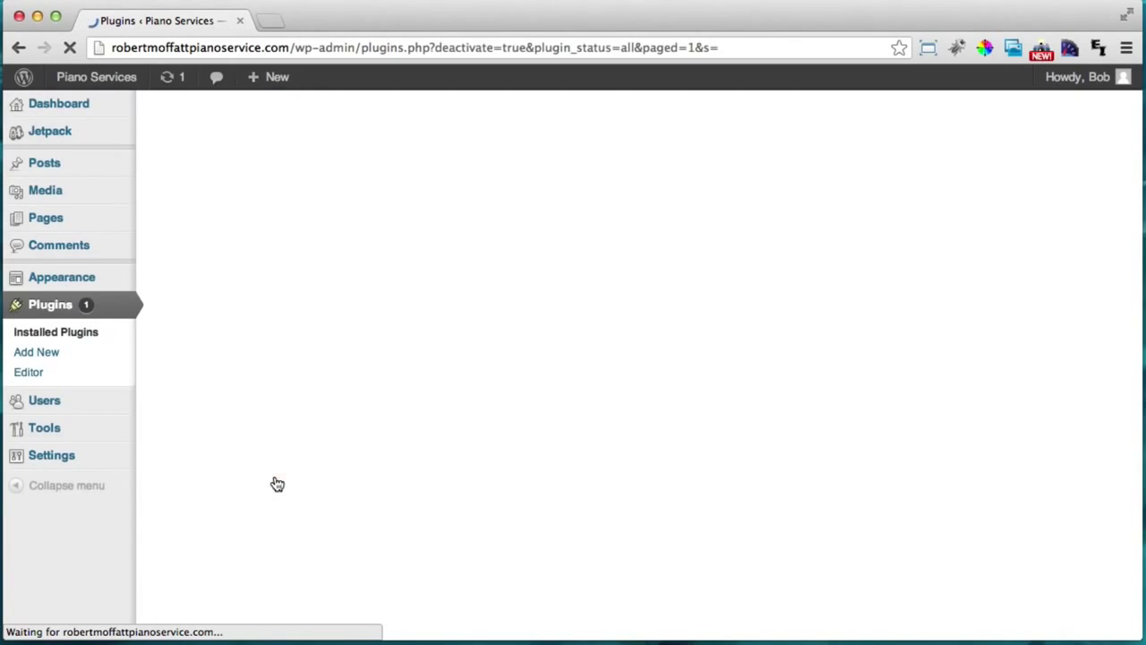
pyautogui.scroll(-4, 358, 442)
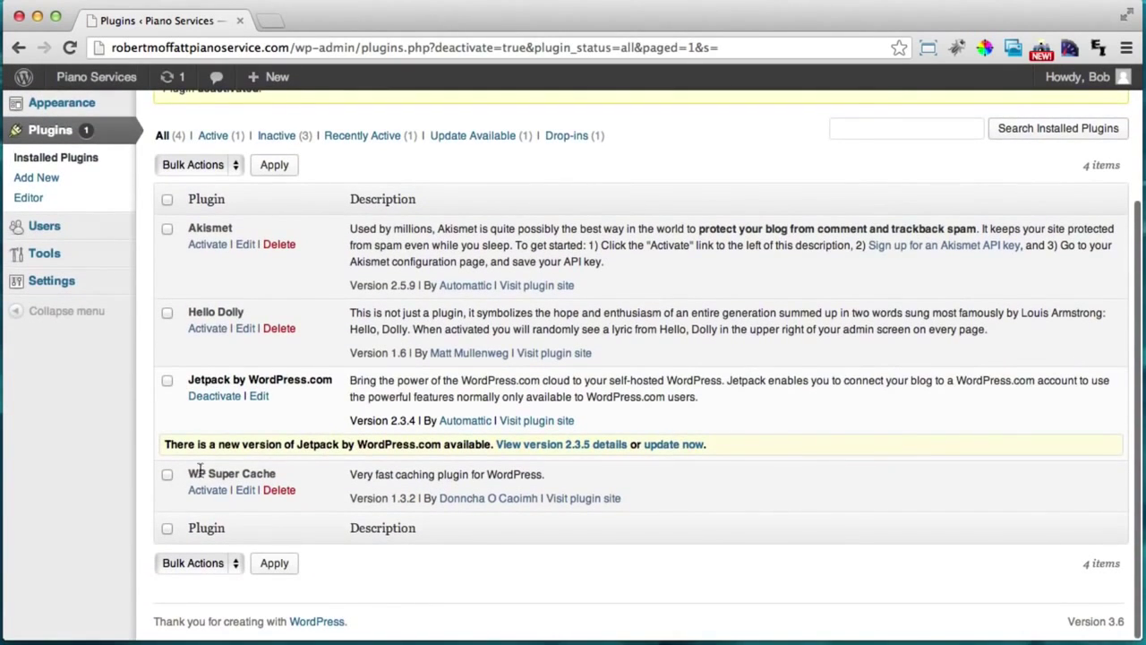
pyautogui.click(284, 493)
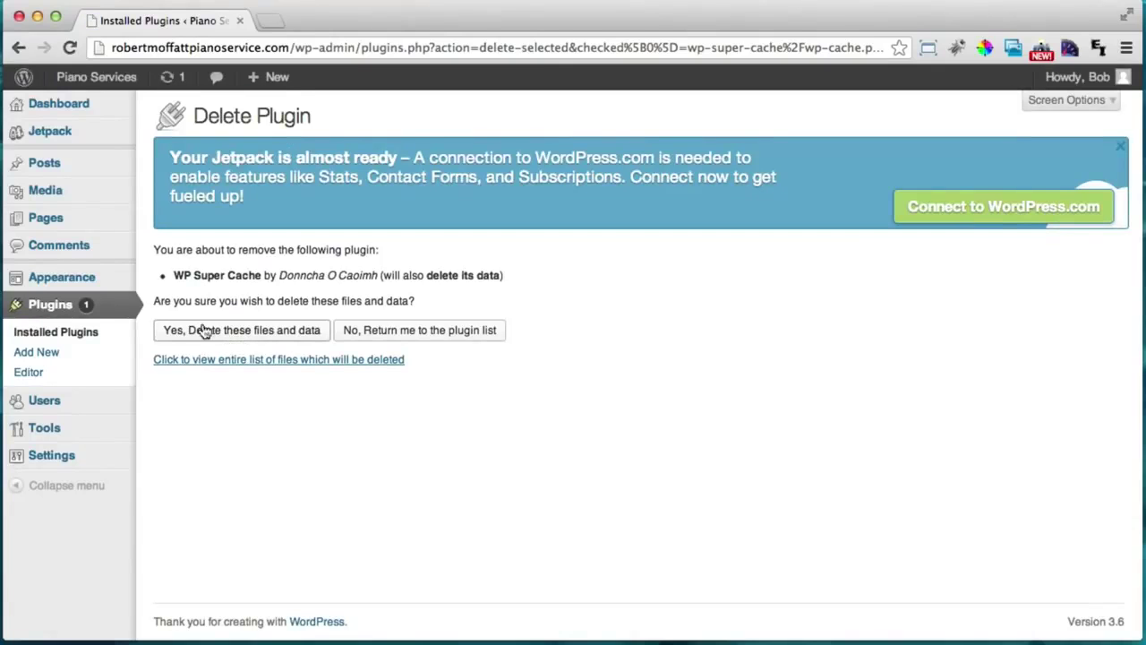
pyautogui.click(215, 338)
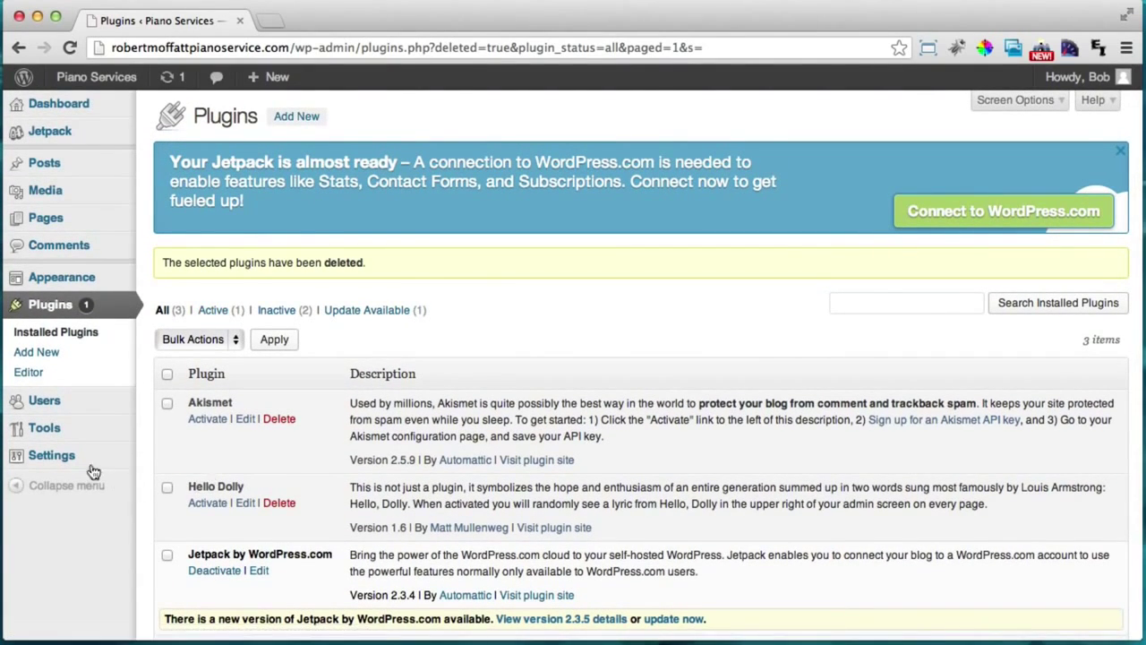
# Step: Change permalinks from the default query-string link to Post name, save, and return to the Dashboard
pyautogui.moveTo(50, 454)
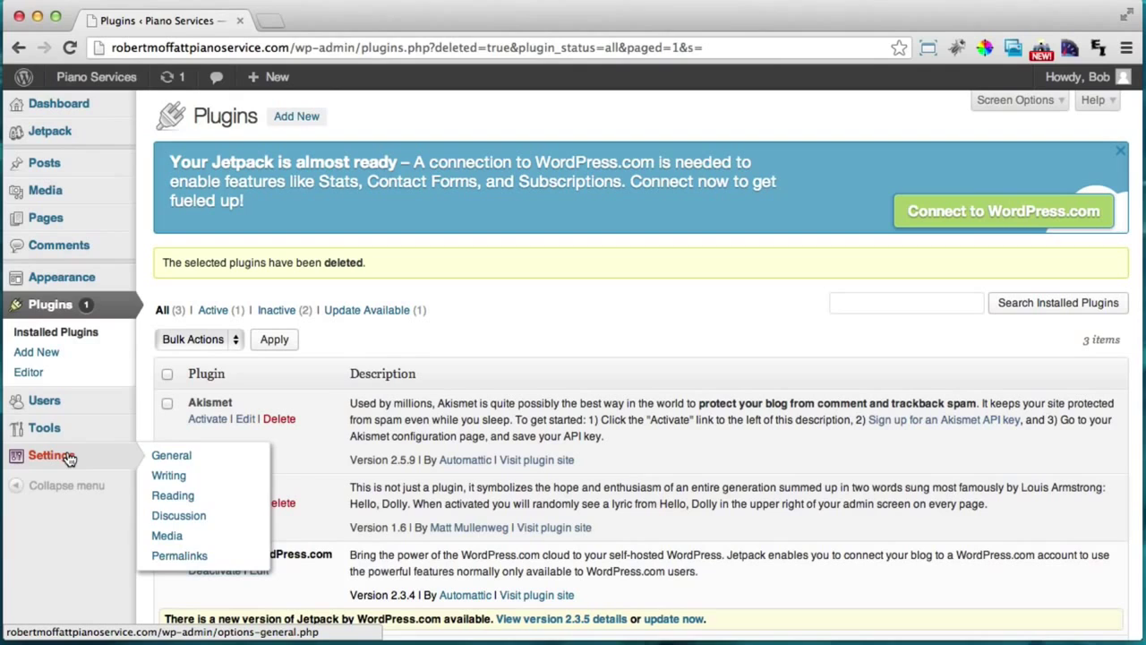
pyautogui.click(199, 561)
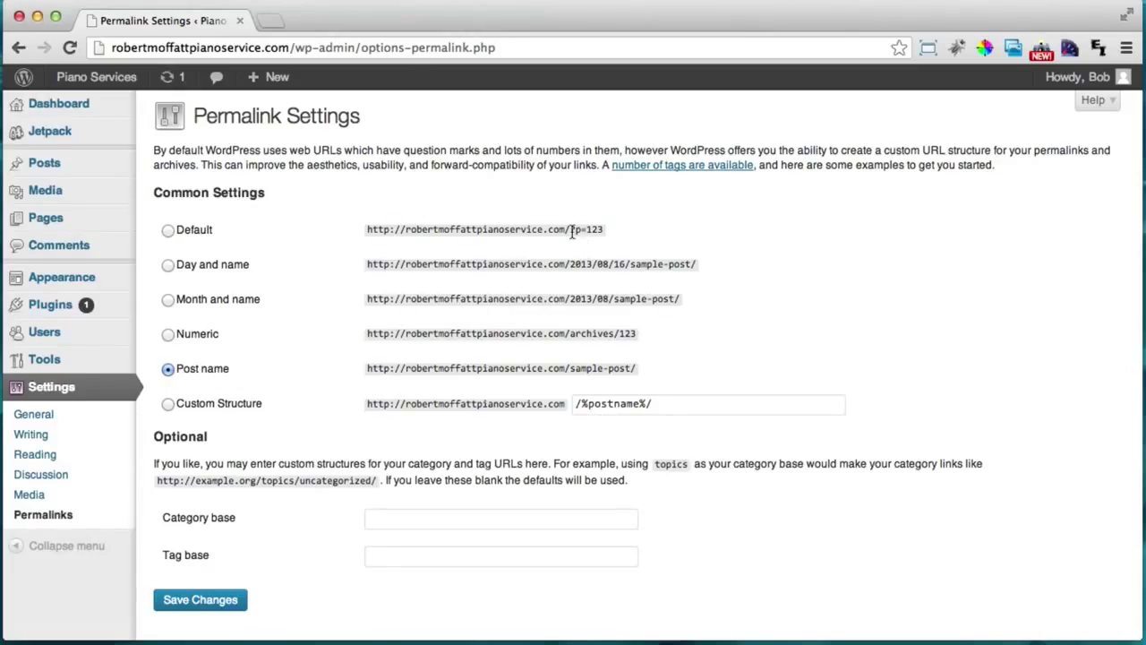
pyautogui.moveTo(570, 229); pyautogui.dragTo(598, 229)
pyautogui.click(168, 369)
pyautogui.click(205, 600)
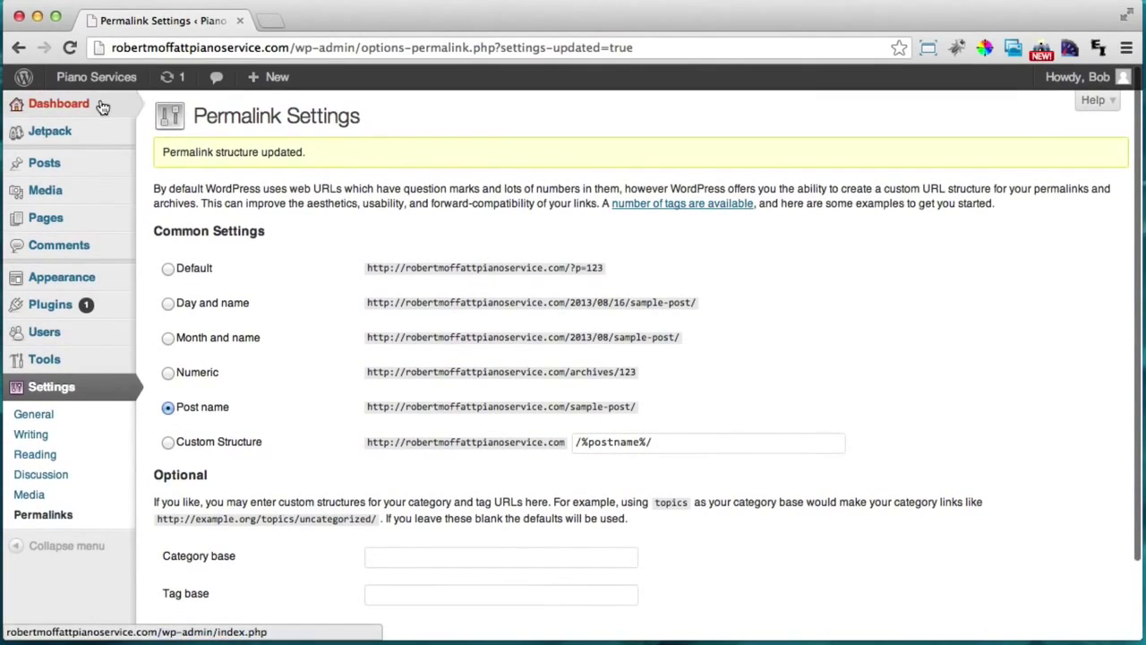
pyautogui.moveTo(86, 109)
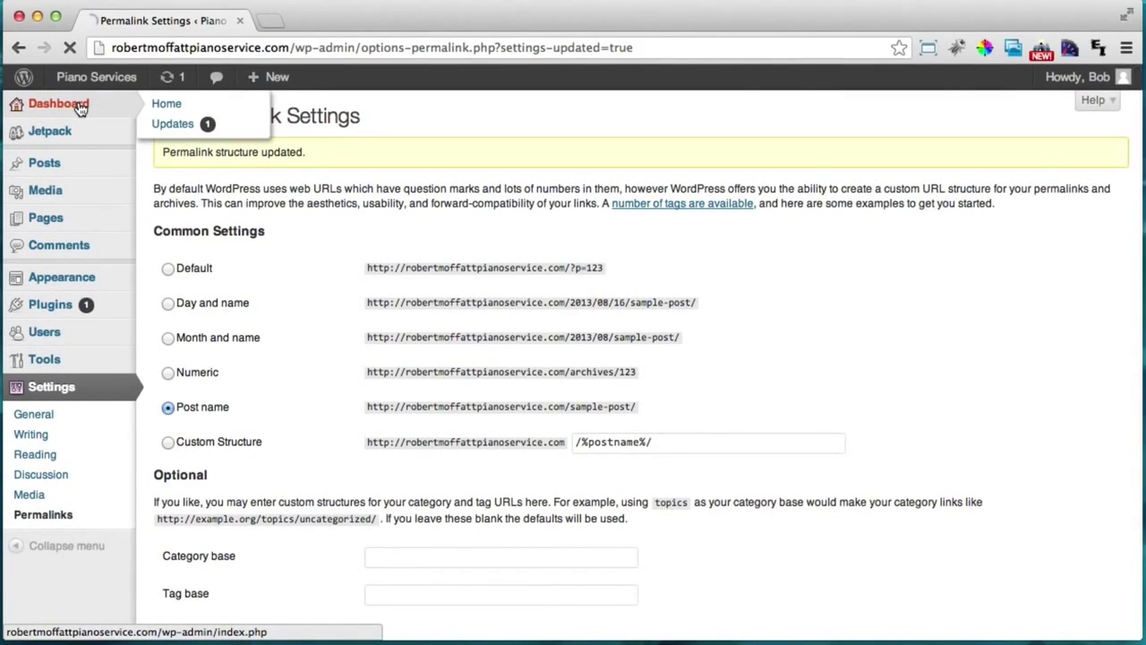
pyautogui.click(81, 105)
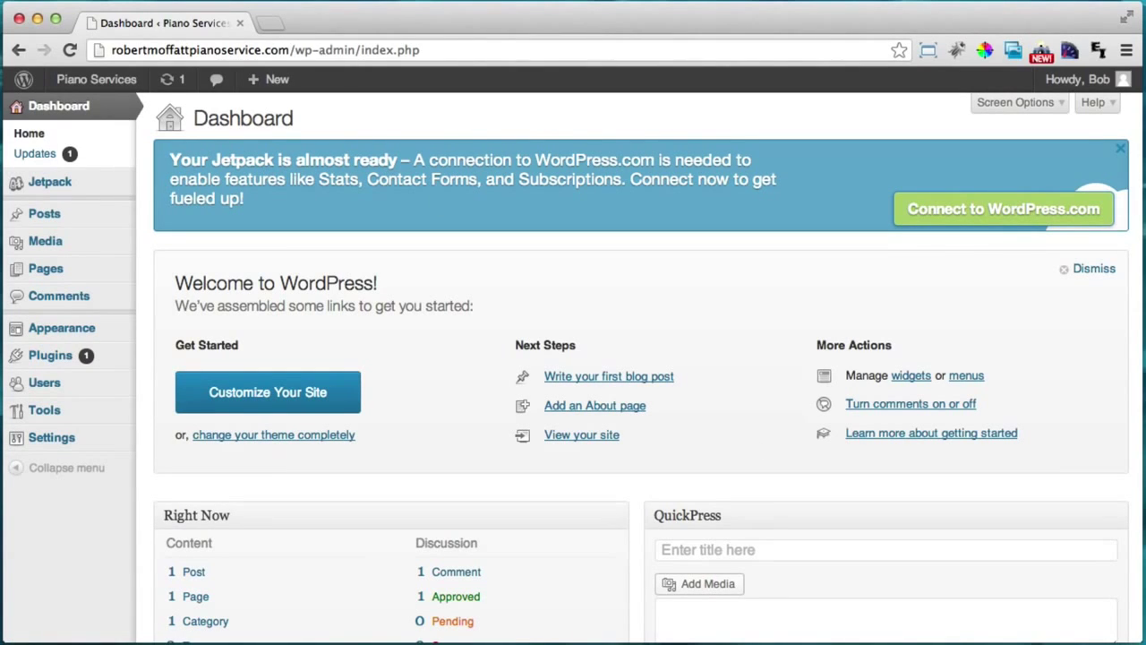
# Step: In the TextEdit task list, replace 'Free' with 'Done' on the Install Wordpress line and move the window aside
pyautogui.press('super+Tab')
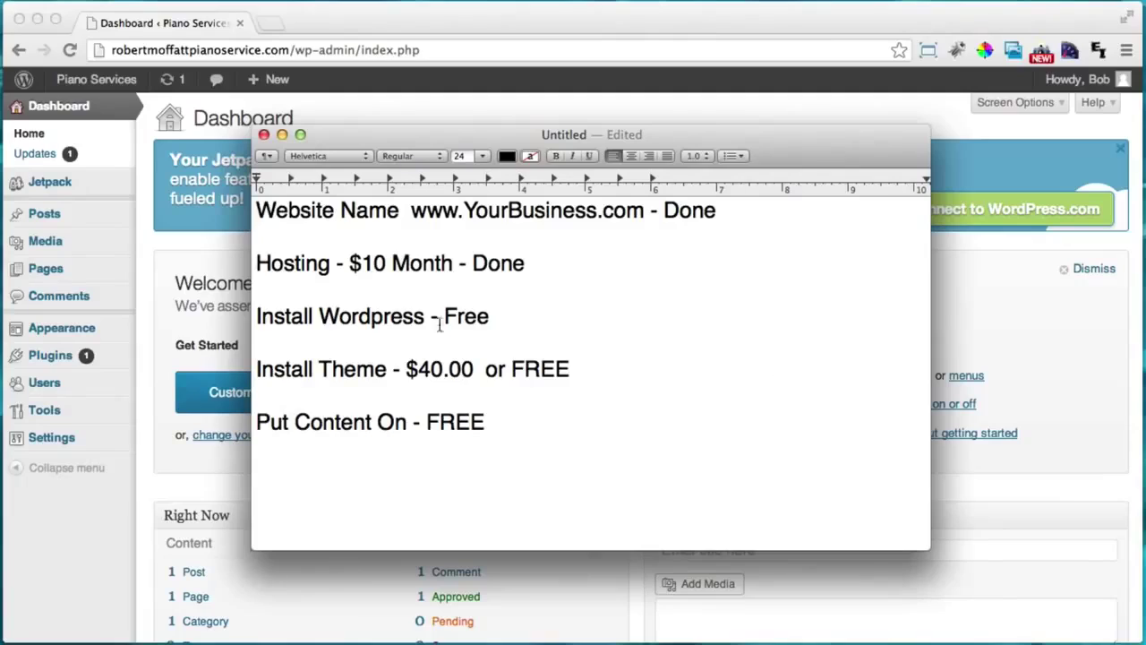
pyautogui.doubleClick(469, 317)
pyautogui.write('Done')
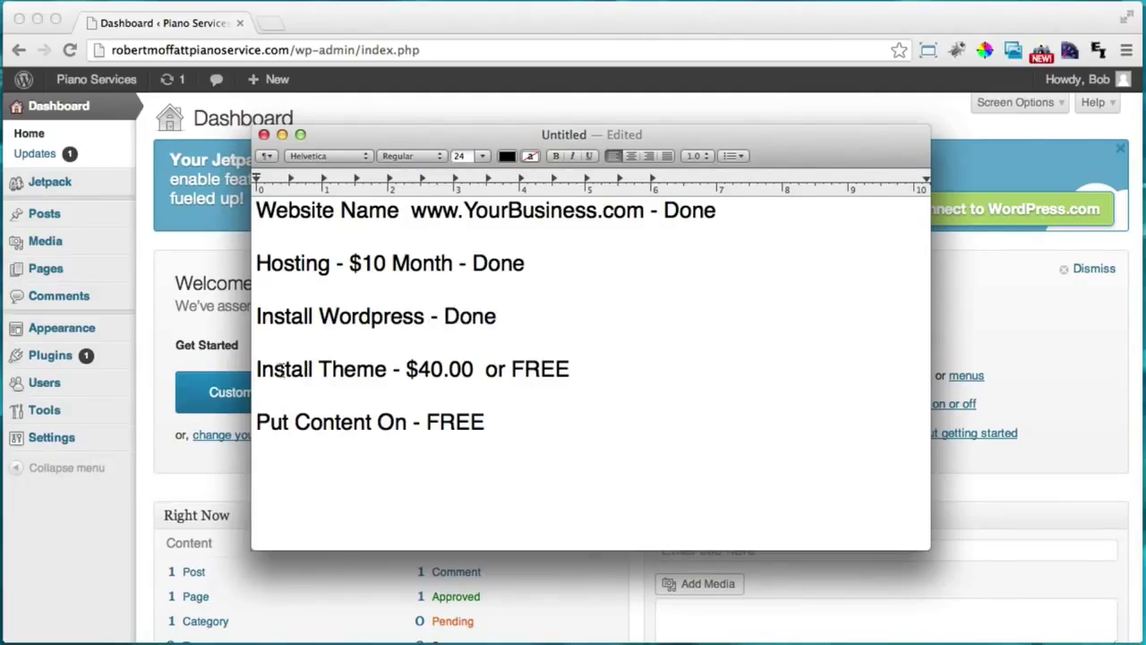
pyautogui.moveTo(270, 375); pyautogui.dragTo(376, 369)
pyautogui.click(387, 369)
pyautogui.moveTo(325, 141); pyautogui.dragTo(600, 141)
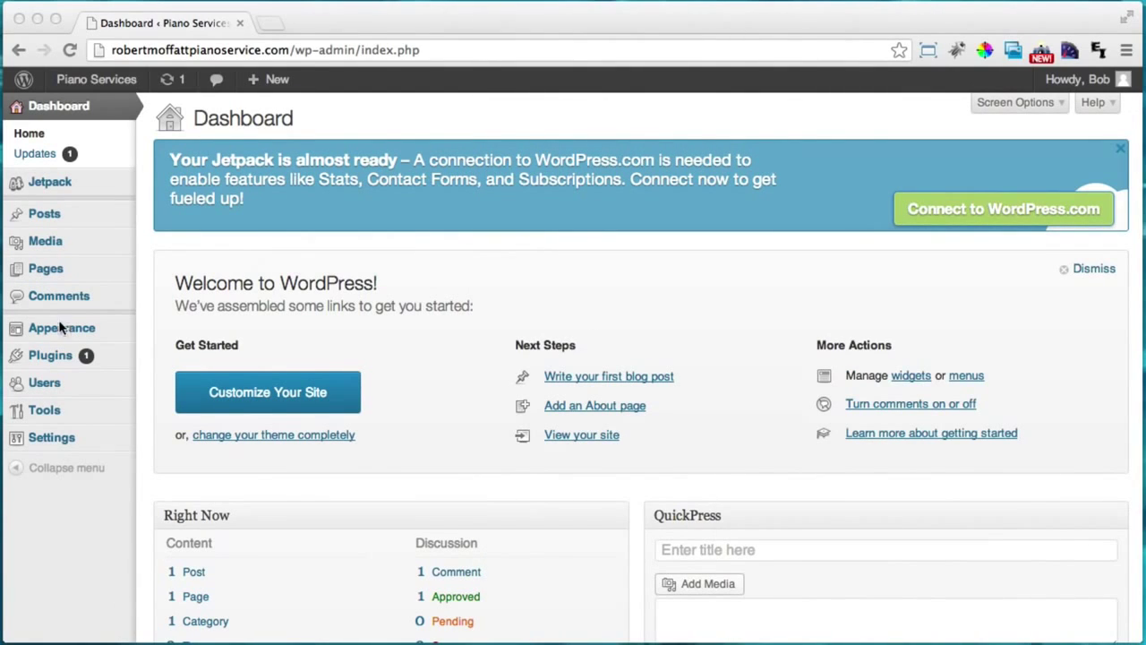
# Step: Install the Annotum Base theme from the featured themes and activate it
pyautogui.moveTo(72, 330)
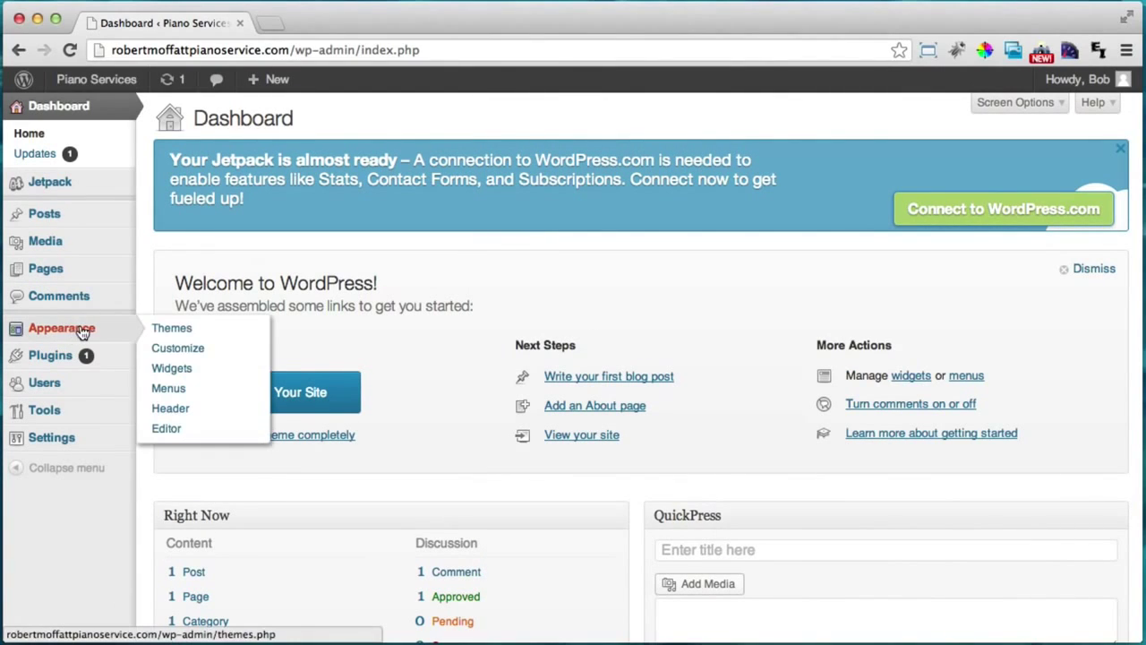
pyautogui.click(190, 331)
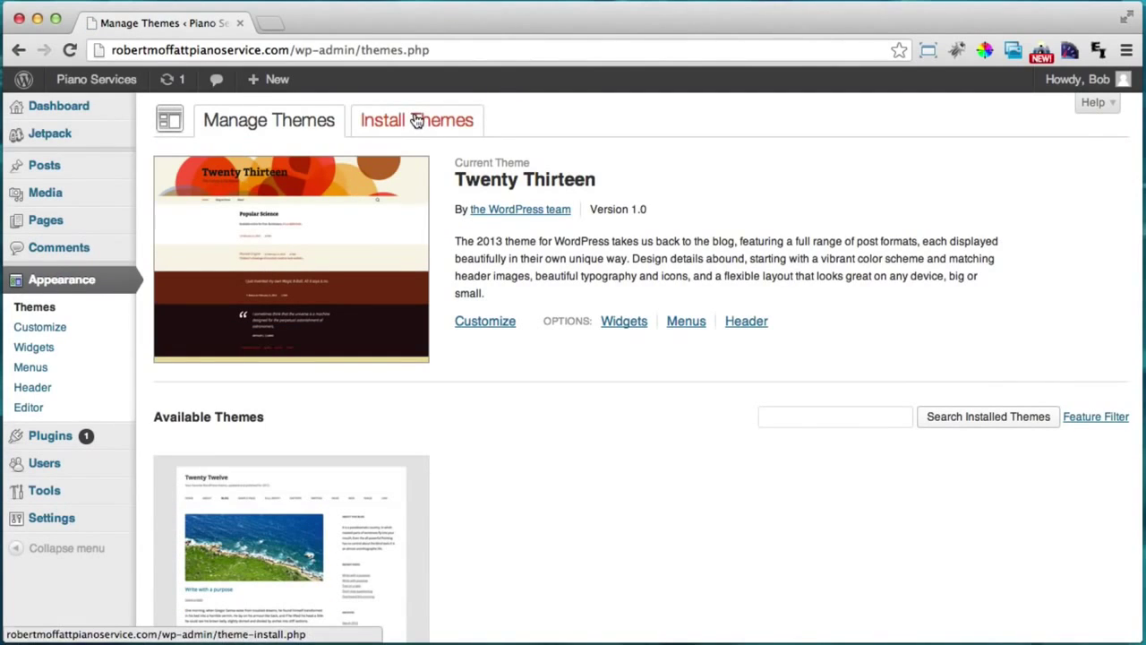
pyautogui.click(417, 121)
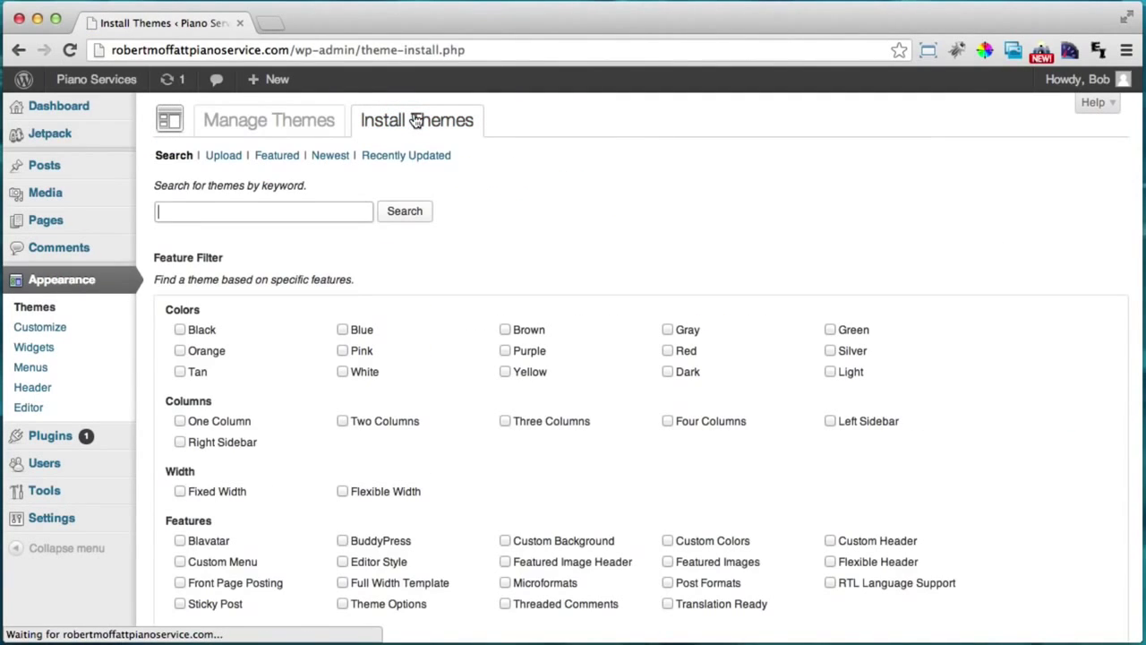
pyautogui.click(286, 161)
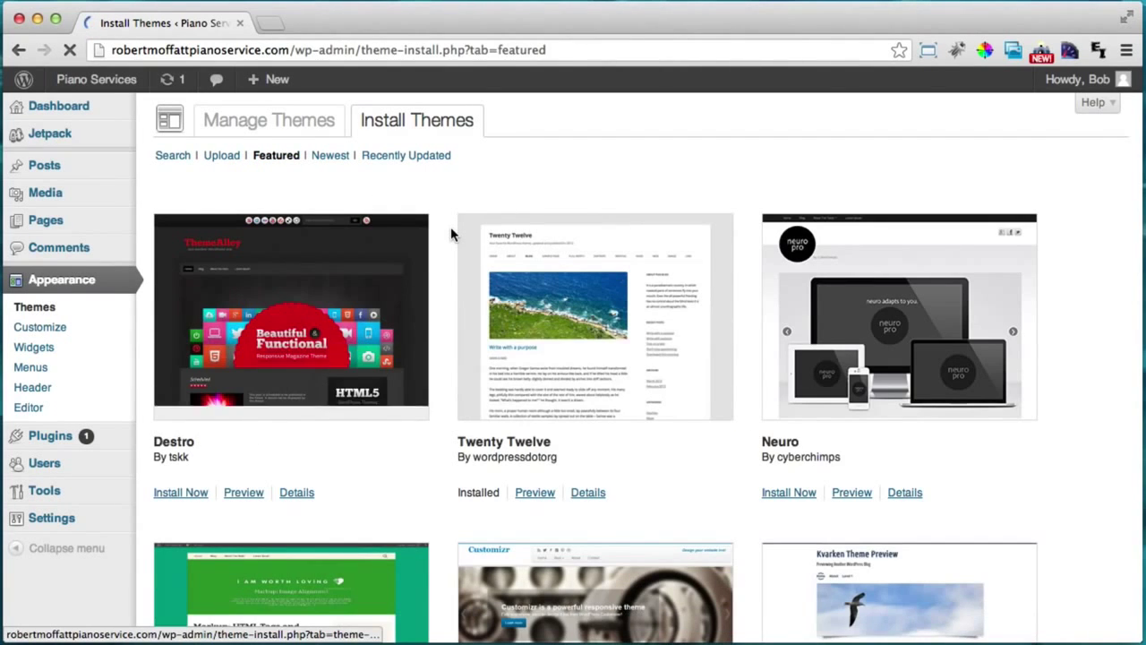
pyautogui.scroll(-6, 453, 236)
pyautogui.scroll(-5, 452, 235)
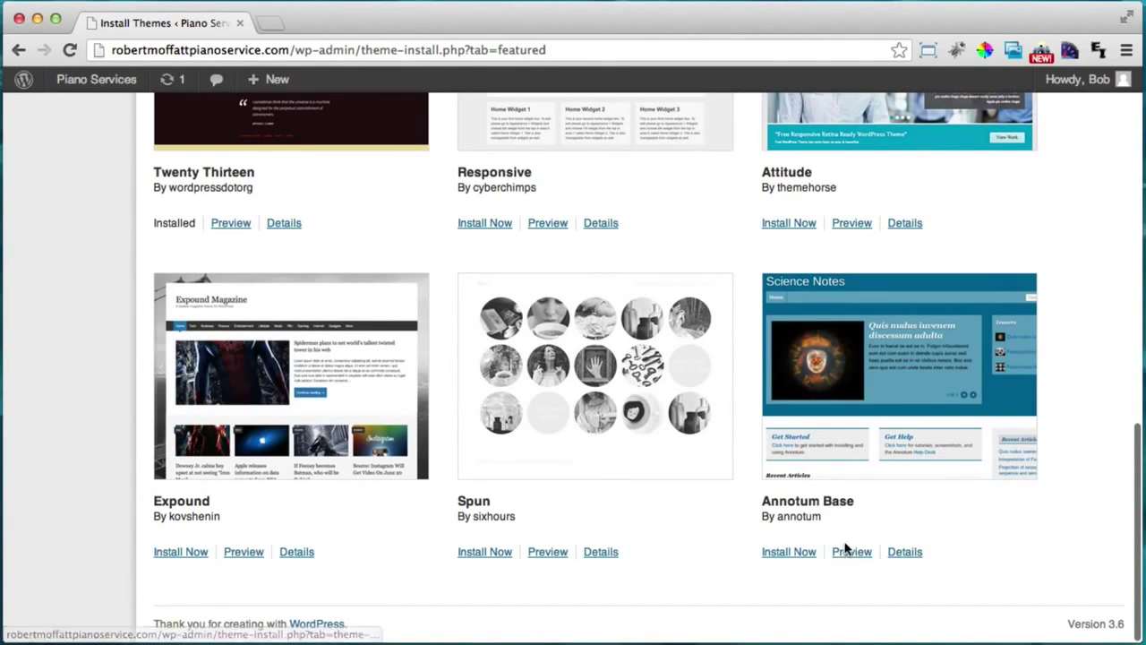
pyautogui.click(791, 554)
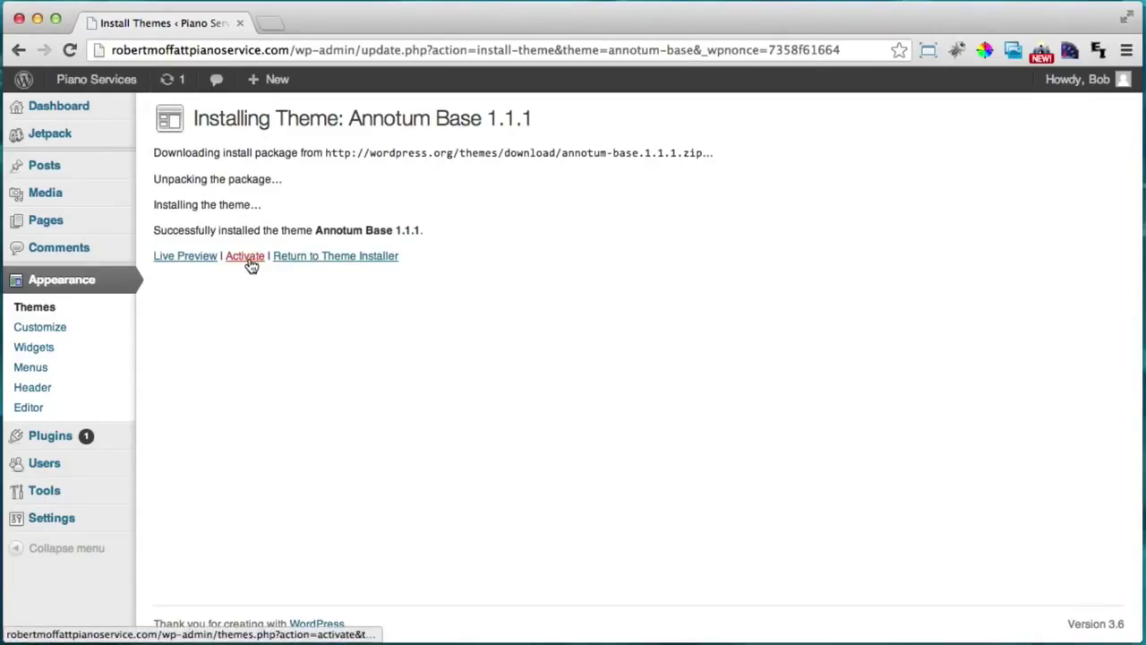
pyautogui.click(247, 260)
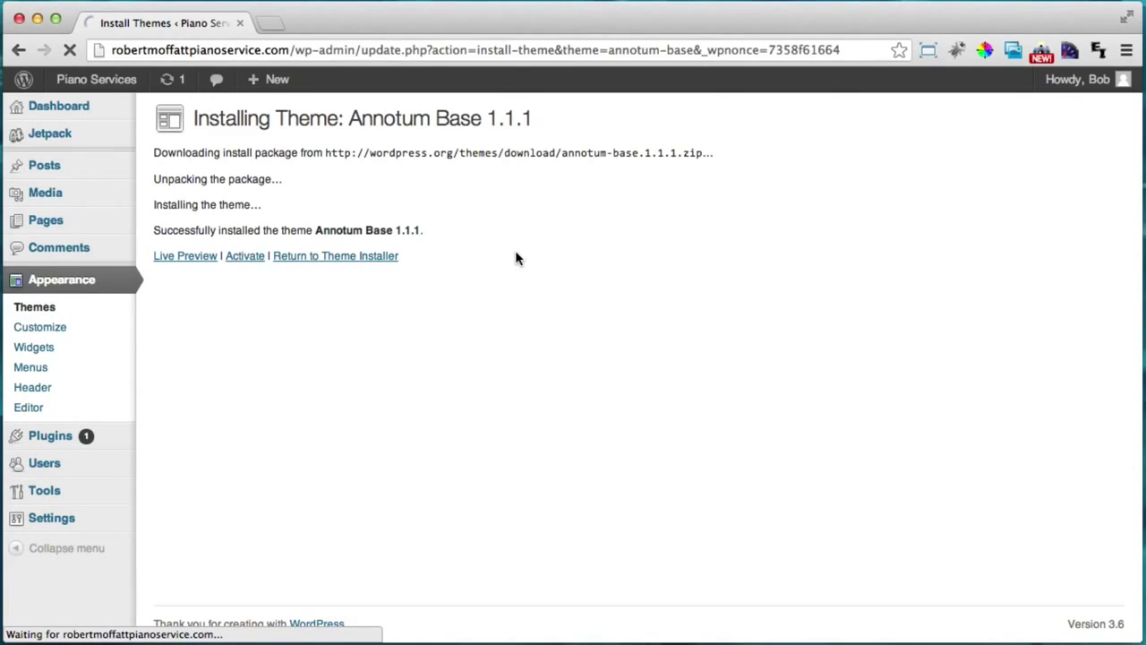
# Step: Preview the live site with Annotum Base in a new tab, then close that tab
pyautogui.keyDown('super'); pyautogui.click(117, 86); pyautogui.keyUp('super')
pyautogui.click(320, 25)
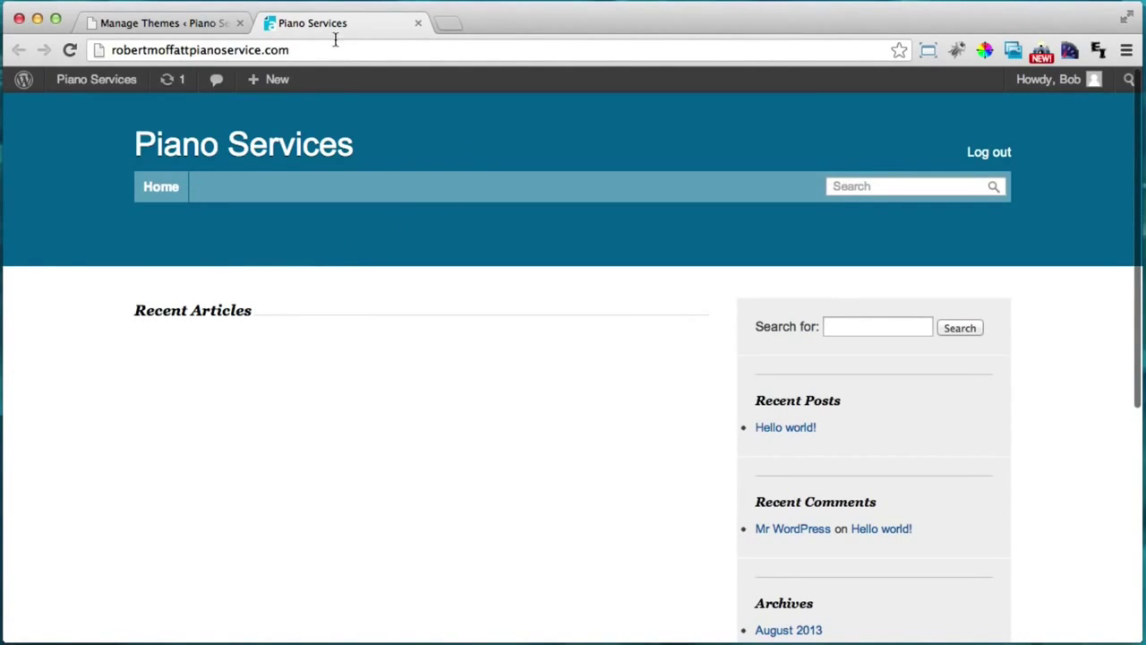
pyautogui.scroll(-5, 421, 280)
pyautogui.scroll(6, 420, 280)
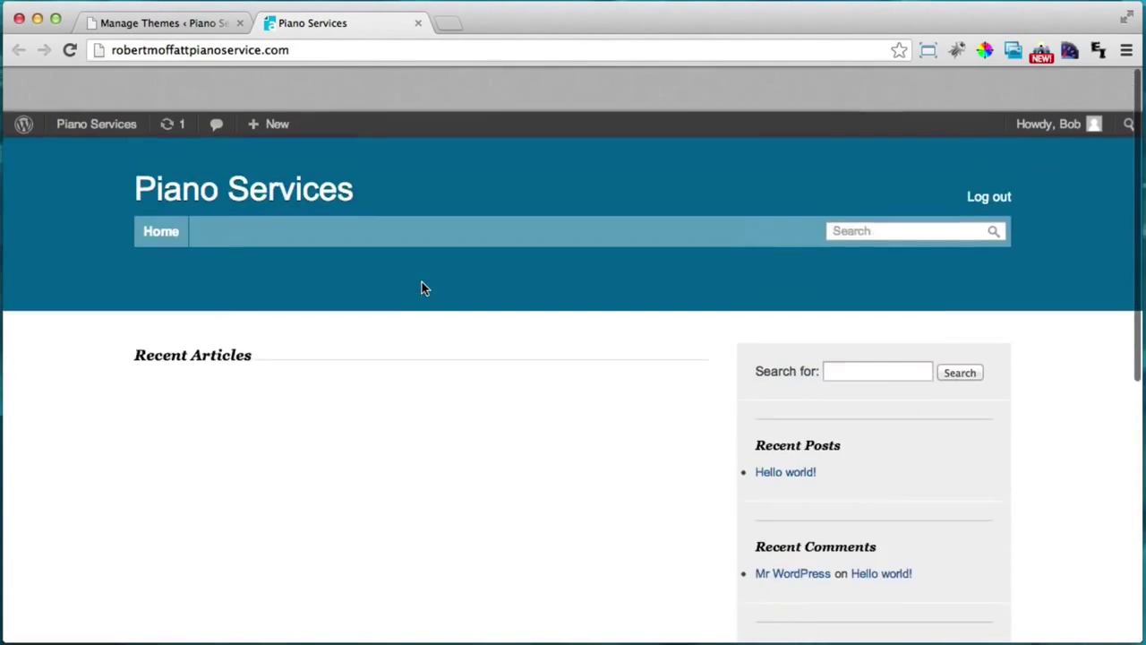
pyautogui.click(417, 23)
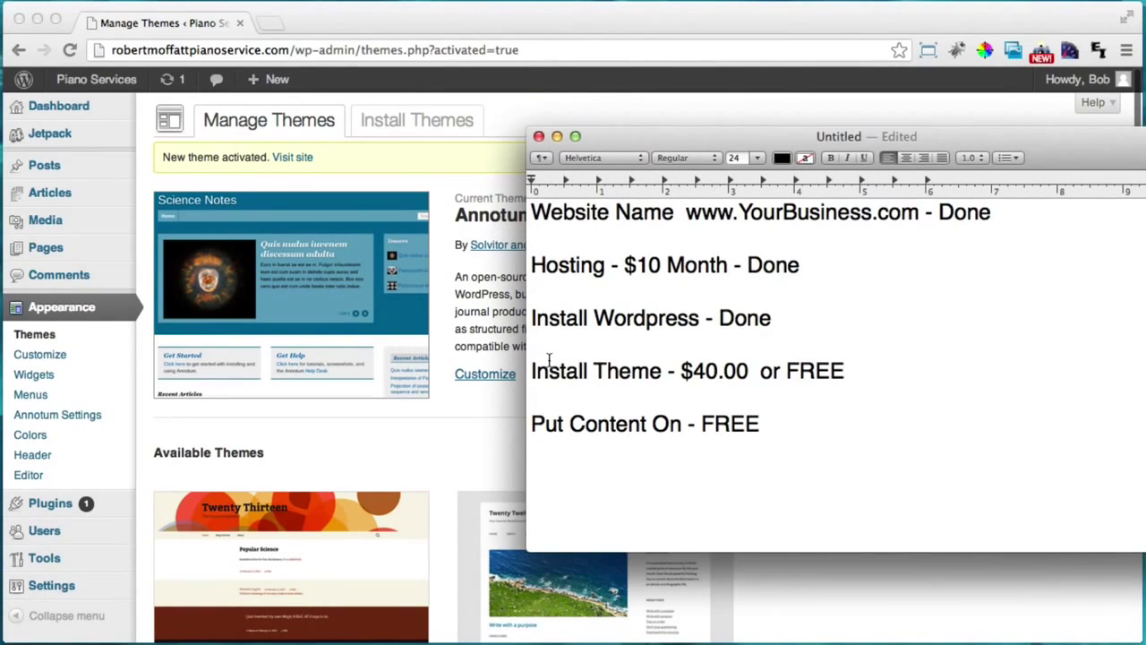
# Step: Highlight the $40.00 theme price in the task list, then minimize it and refocus the browser
pyautogui.moveTo(684, 377); pyautogui.dragTo(737, 377)
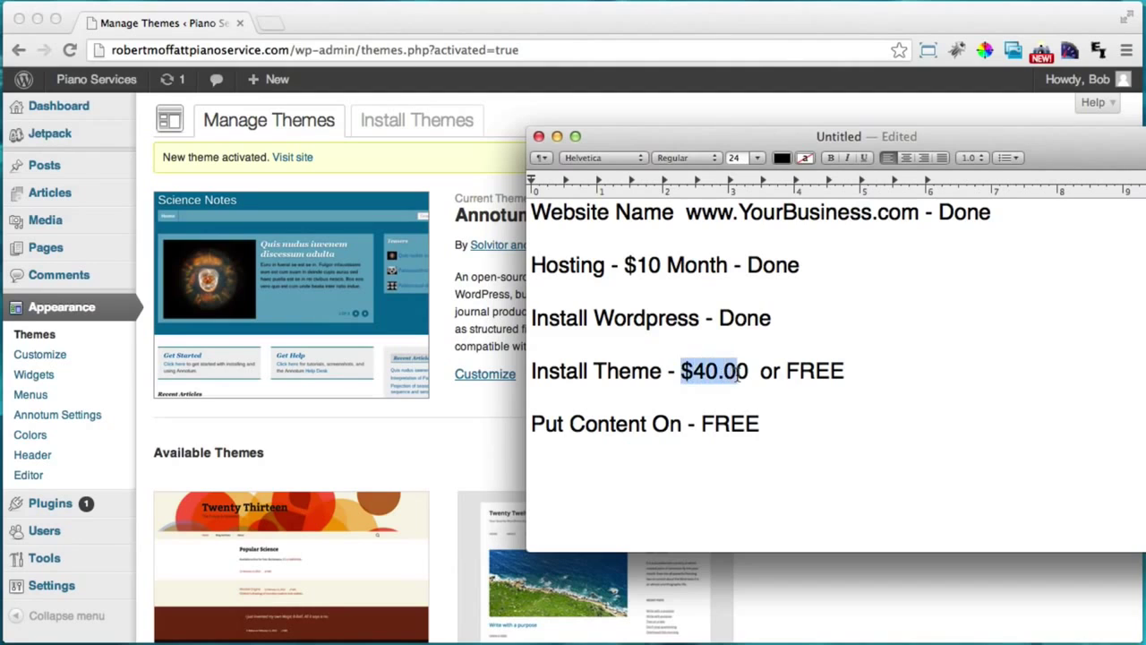
pyautogui.click(744, 374)
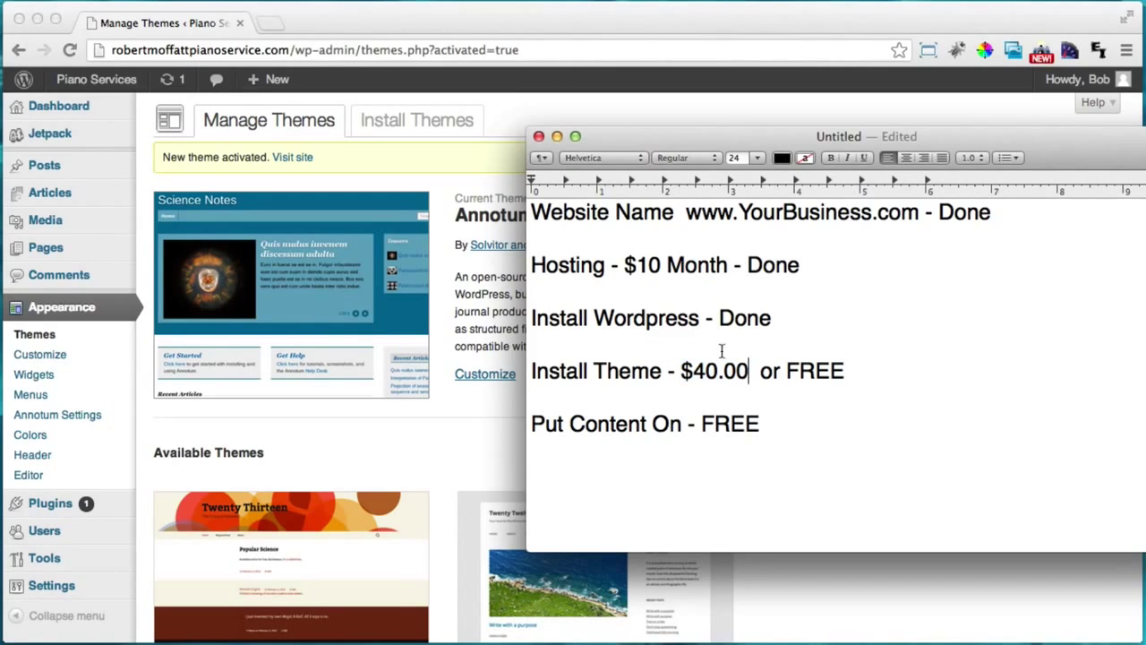
pyautogui.click(557, 136)
pyautogui.click(600, 116)
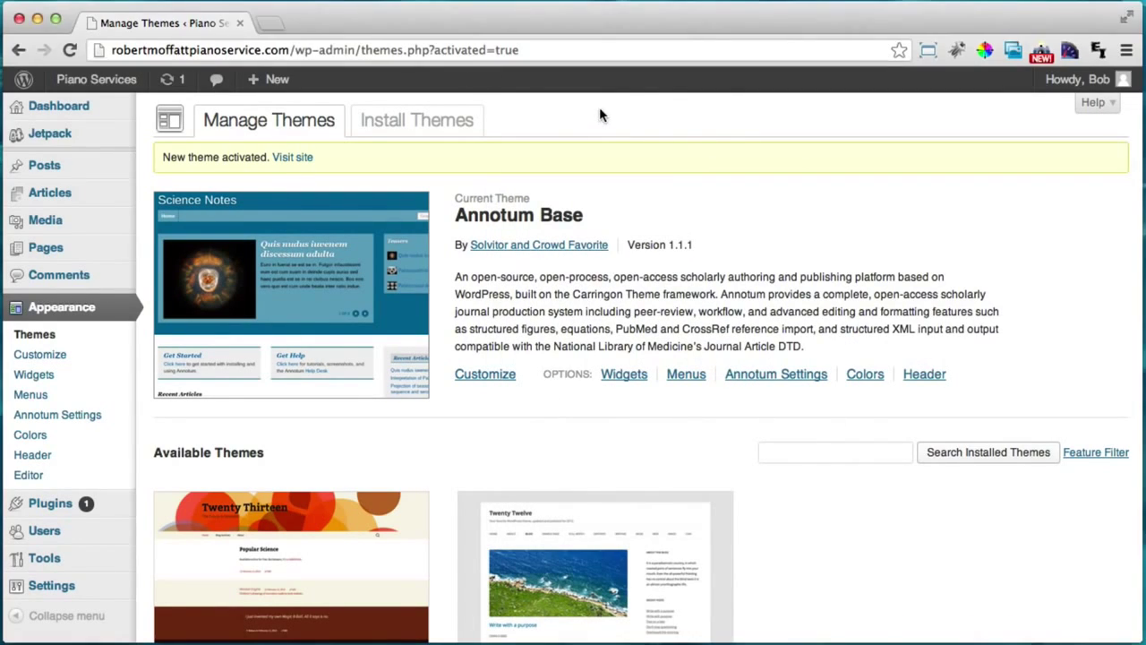
# Step: Open themeforest.net in a new tab and search for 'delta'
pyautogui.press('super+t')
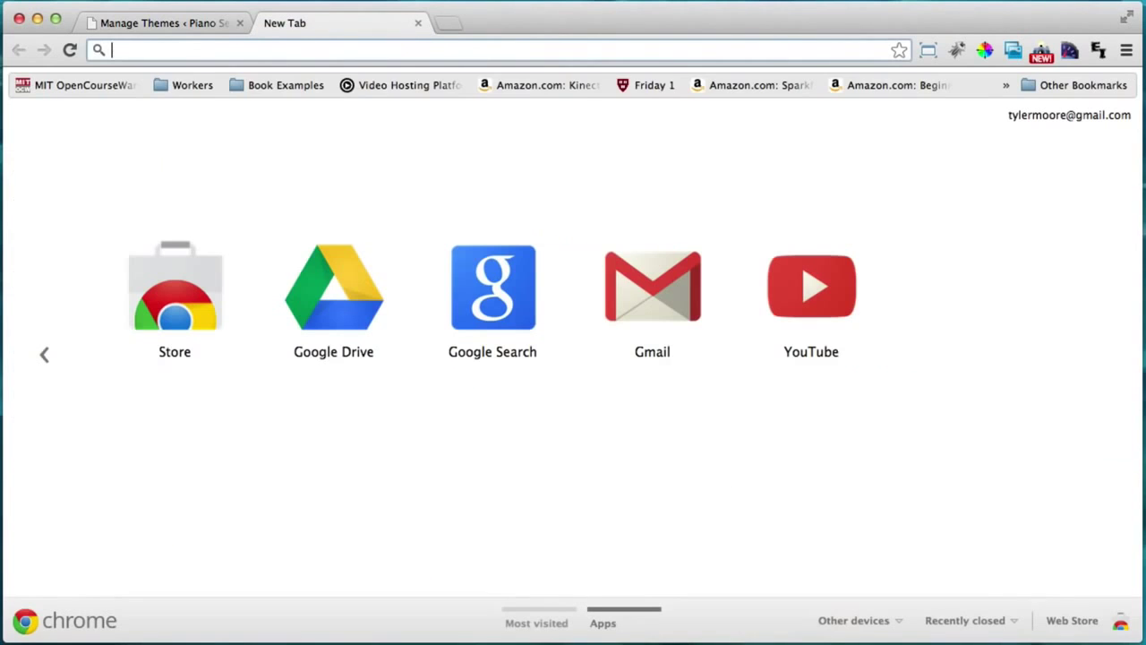
pyautogui.write('theme')
pyautogui.press('Return')
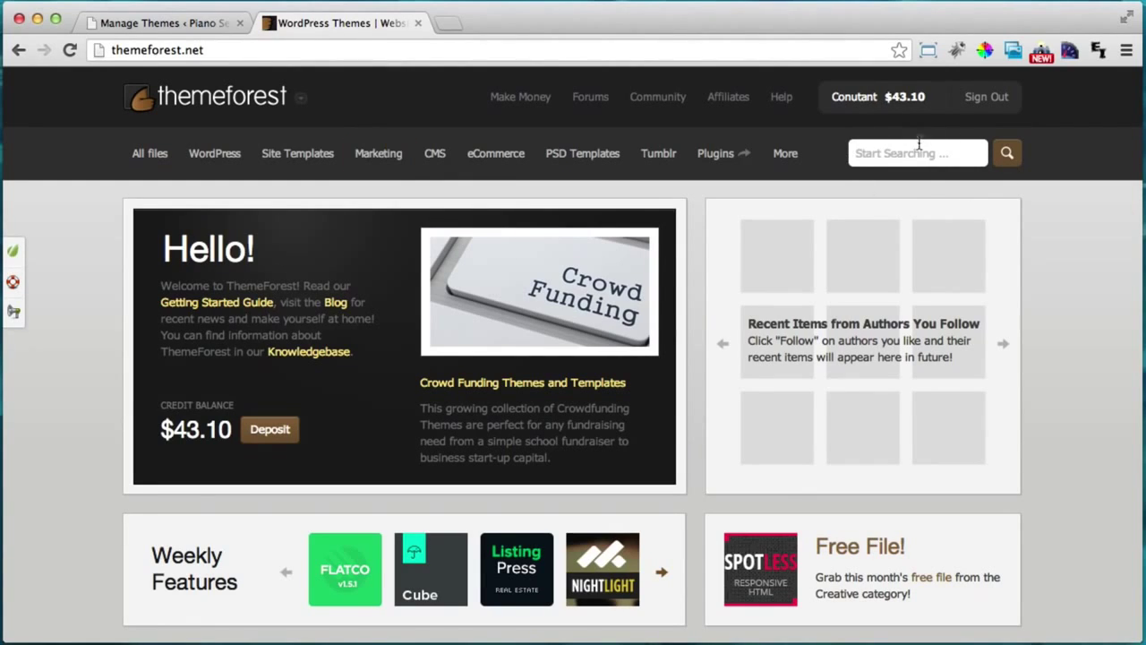
pyautogui.write('delta')
pyautogui.press('Return')
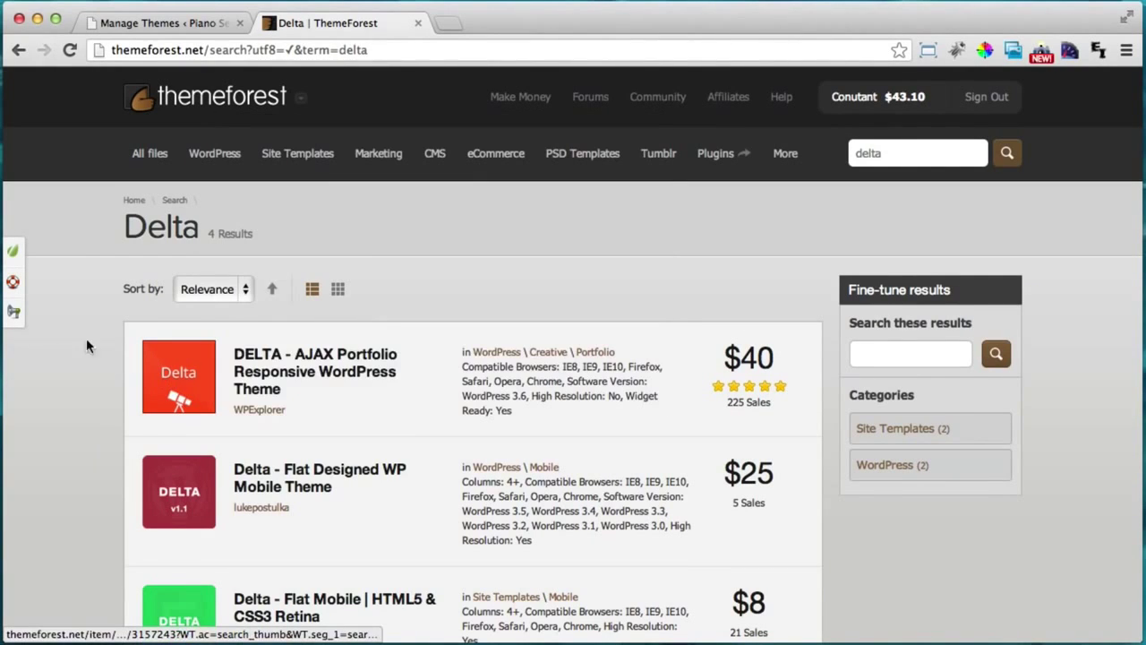
# Step: Open the DELTA AJAX Portfolio theme page, then go to your own account profile
pyautogui.click(309, 356)
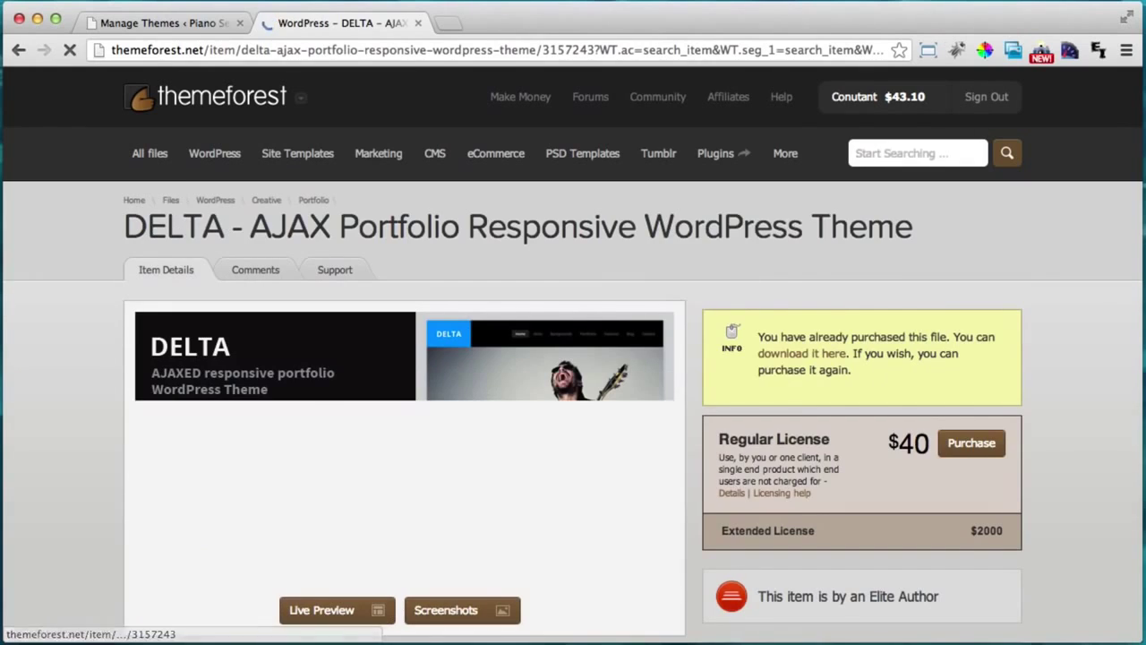
pyautogui.scroll(-3, 801, 385)
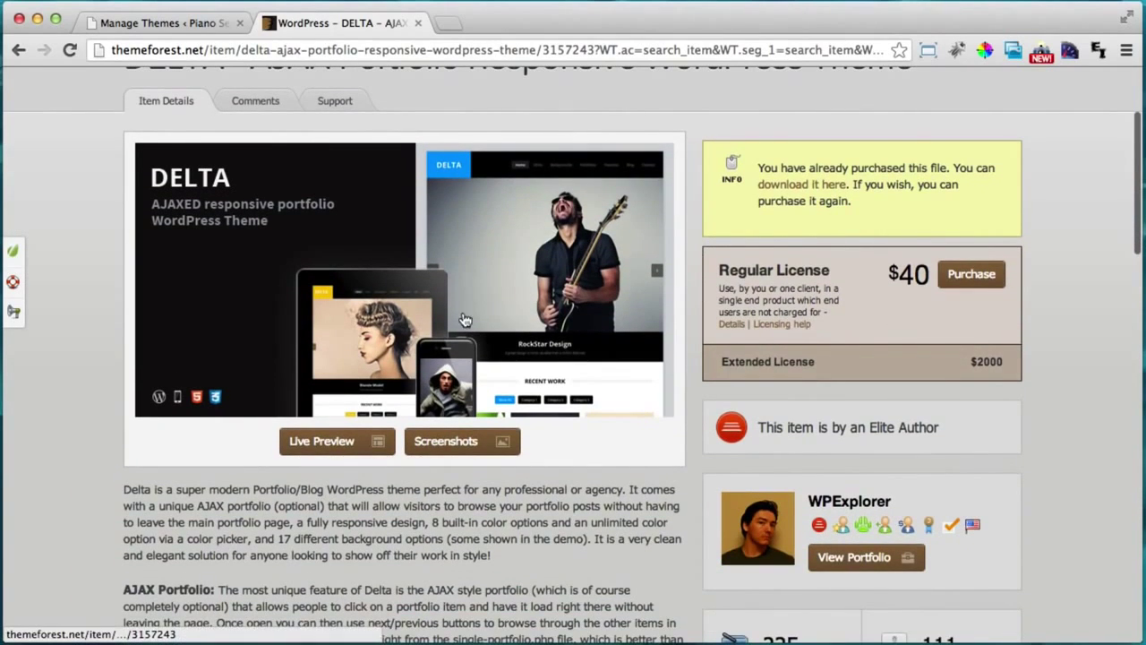
pyautogui.scroll(3, 465, 320)
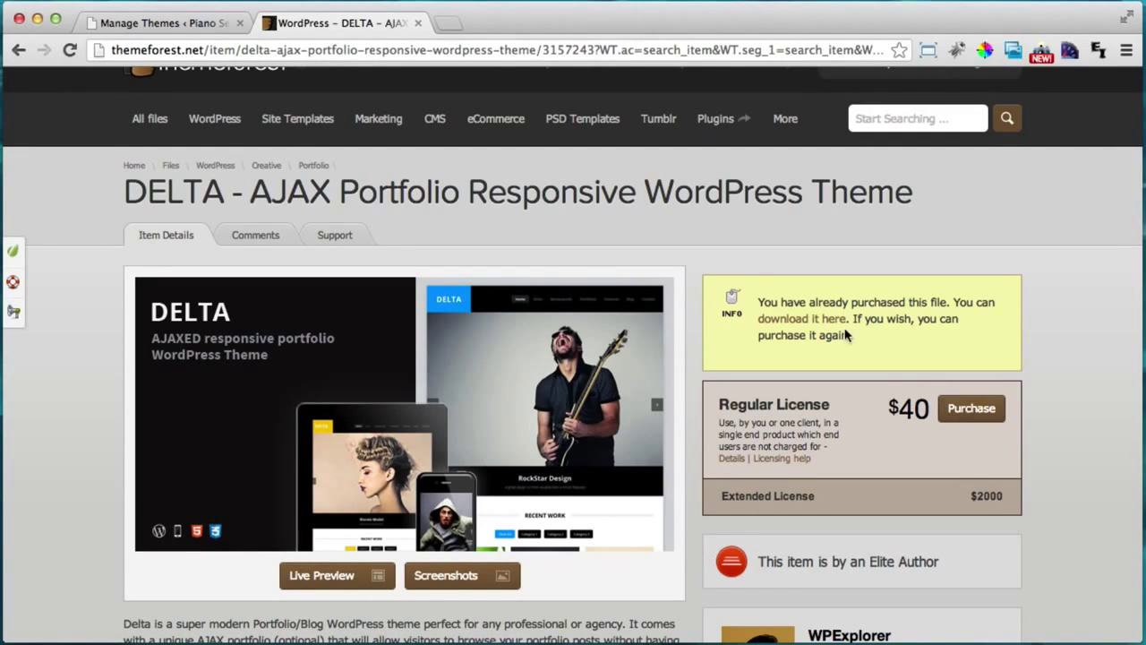
pyautogui.scroll(1, 622, 421)
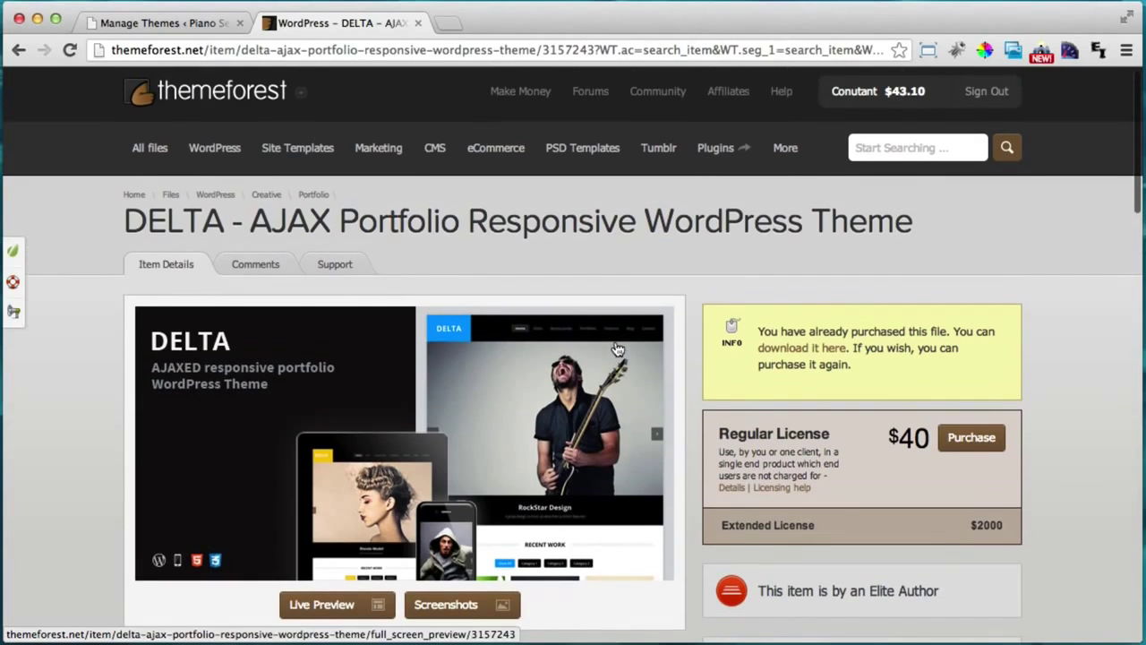
pyautogui.moveTo(234, 153)
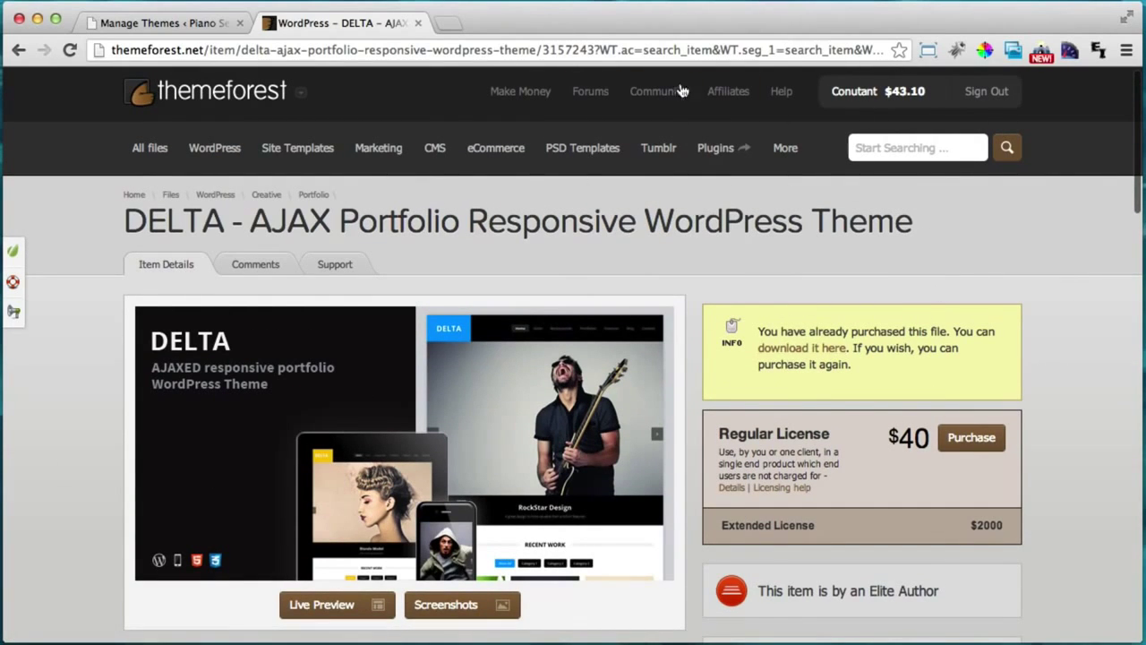
pyautogui.moveTo(839, 99)
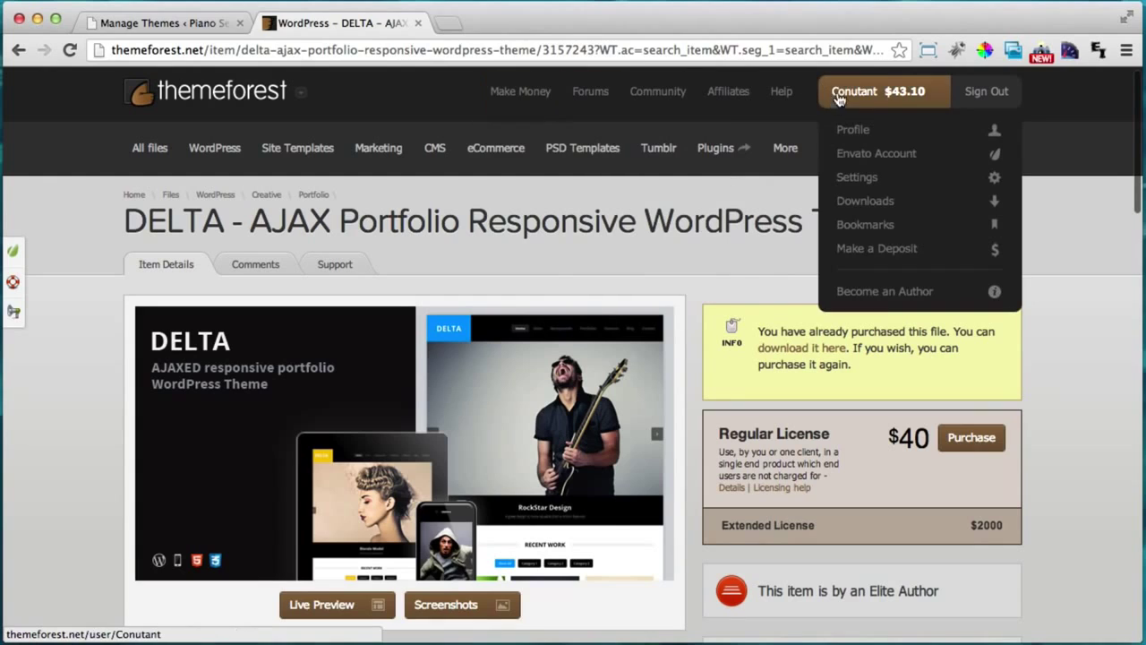
pyautogui.click(902, 99)
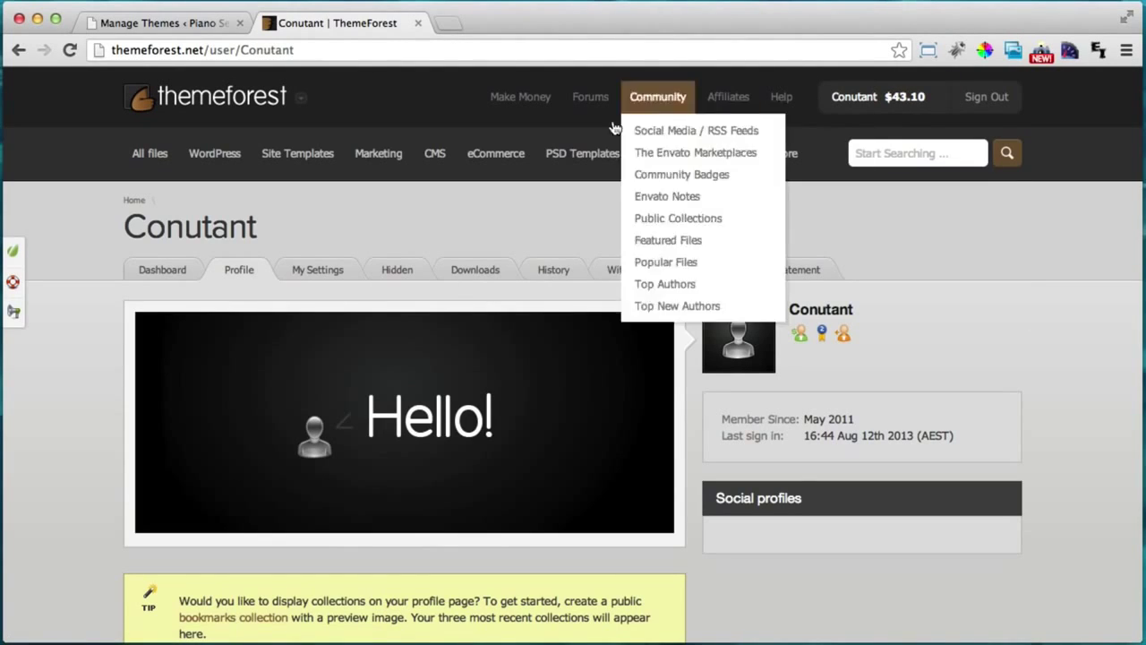
# Step: Download DELTA as 'Installable WordPress file only' from the Downloads list, then close the ThemeForest tab
pyautogui.click(465, 273)
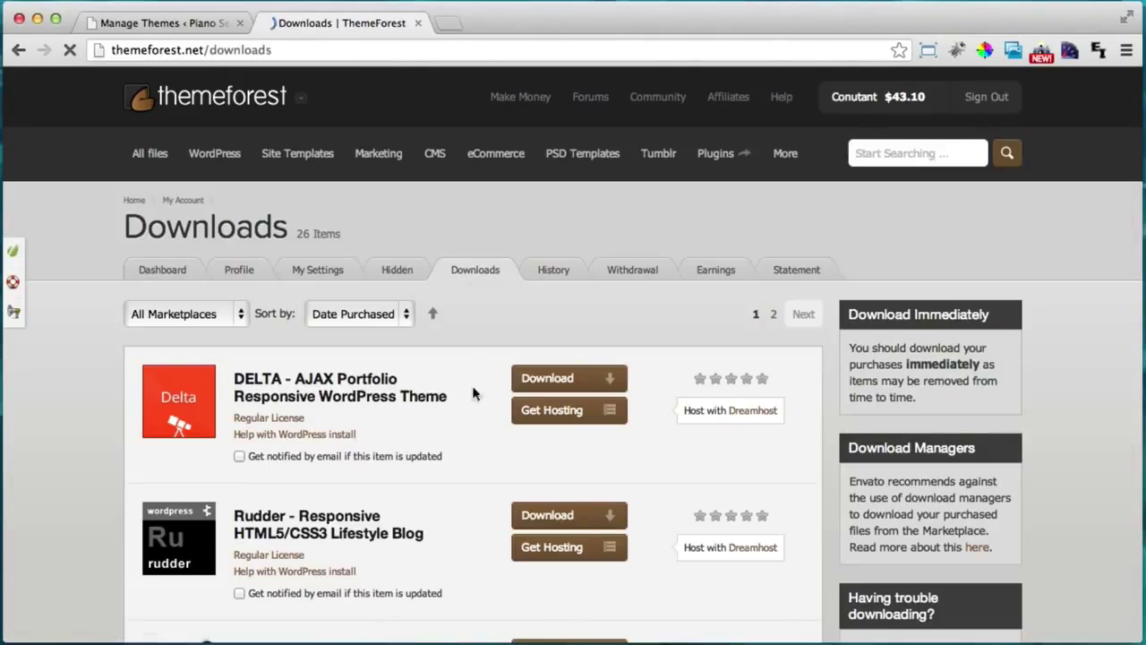
pyautogui.click(578, 379)
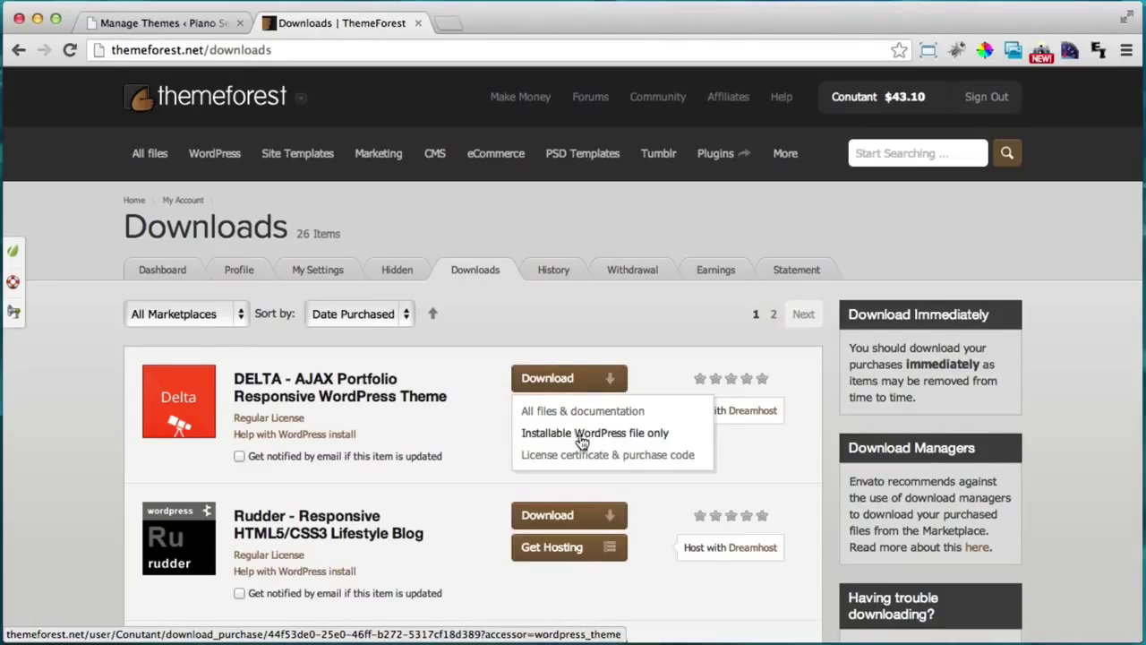
pyautogui.click(580, 434)
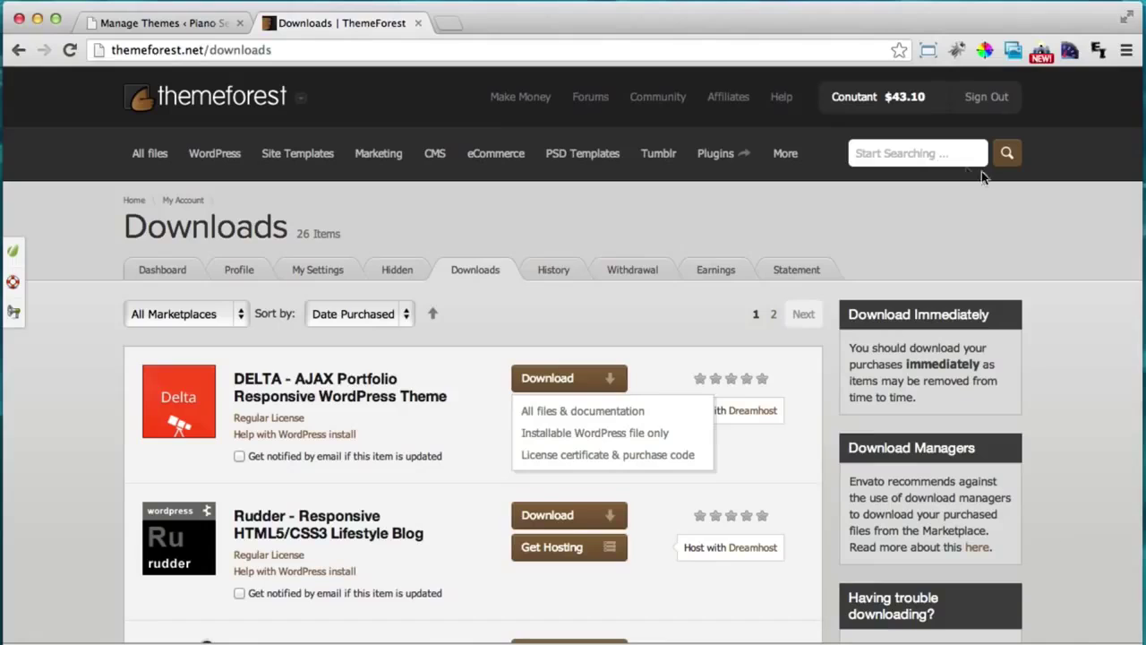
pyautogui.click(418, 24)
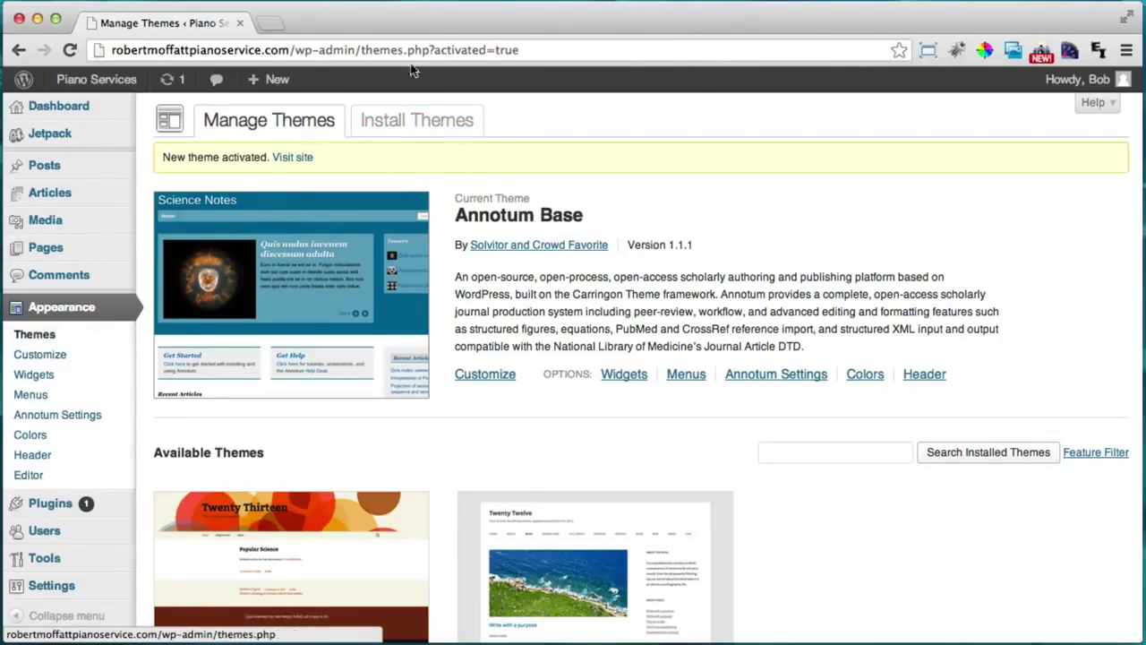
# Step: Upload the ThemeForest DELTA zip from the Desktop, install it, and activate Delta 1.3
pyautogui.click(416, 119)
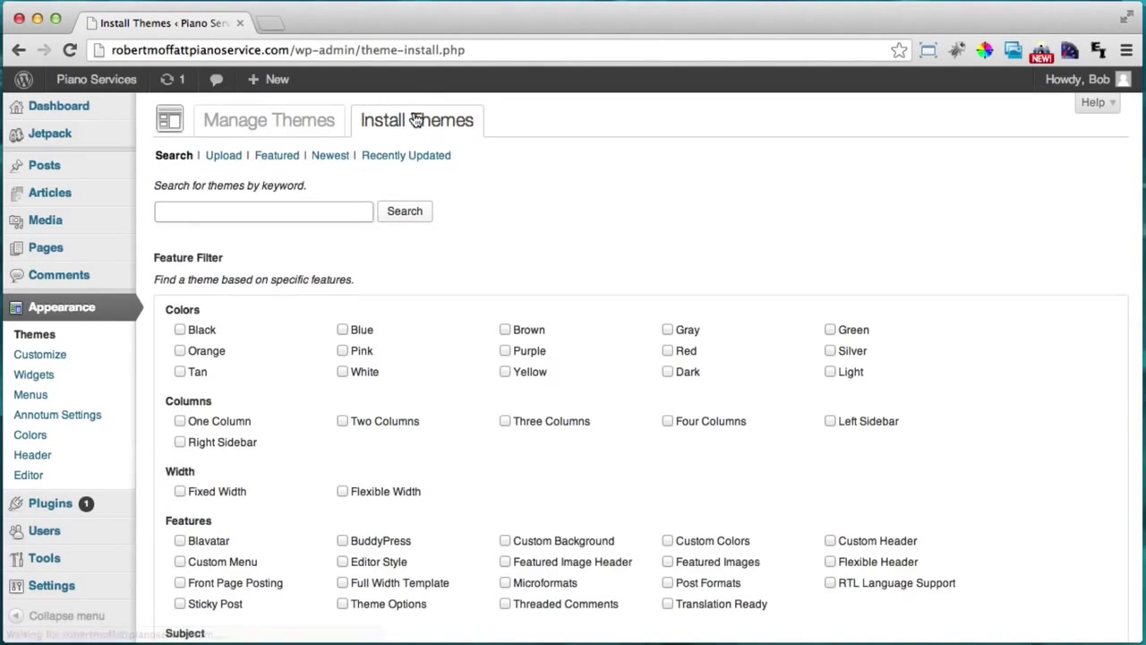
pyautogui.click(223, 159)
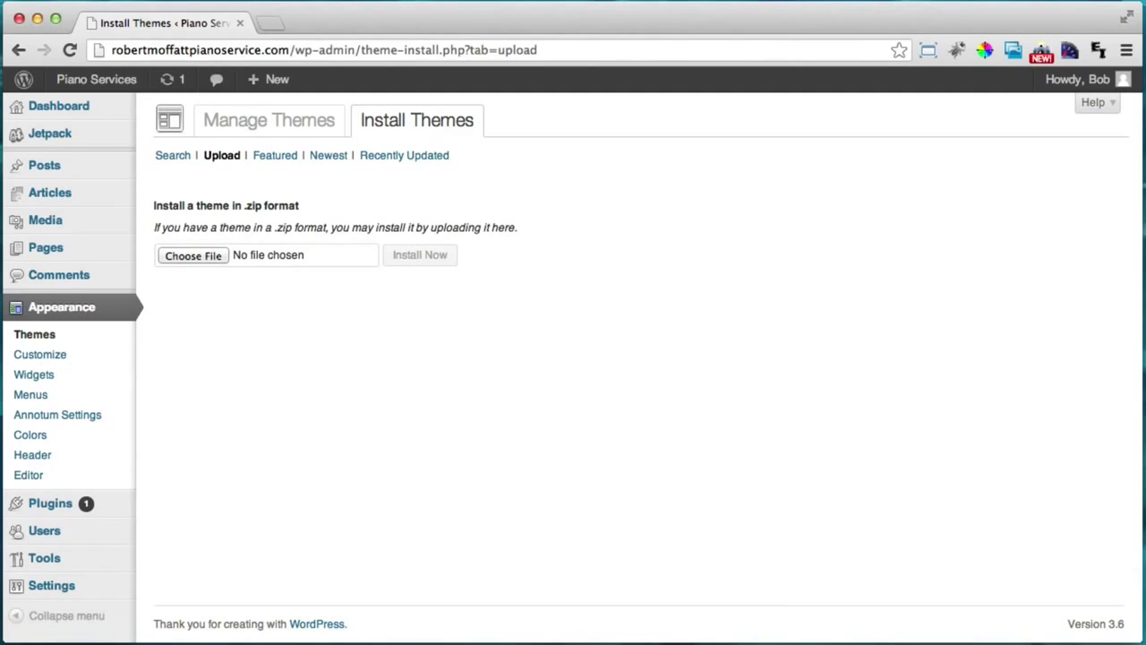
pyautogui.click(189, 256)
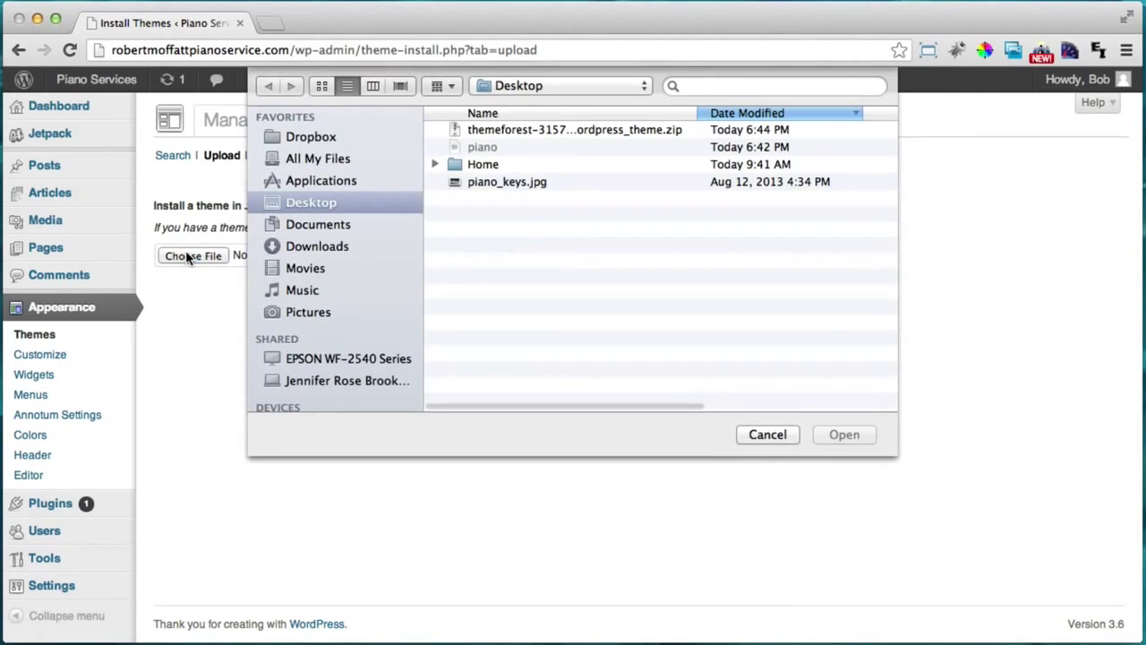
pyautogui.click(519, 131)
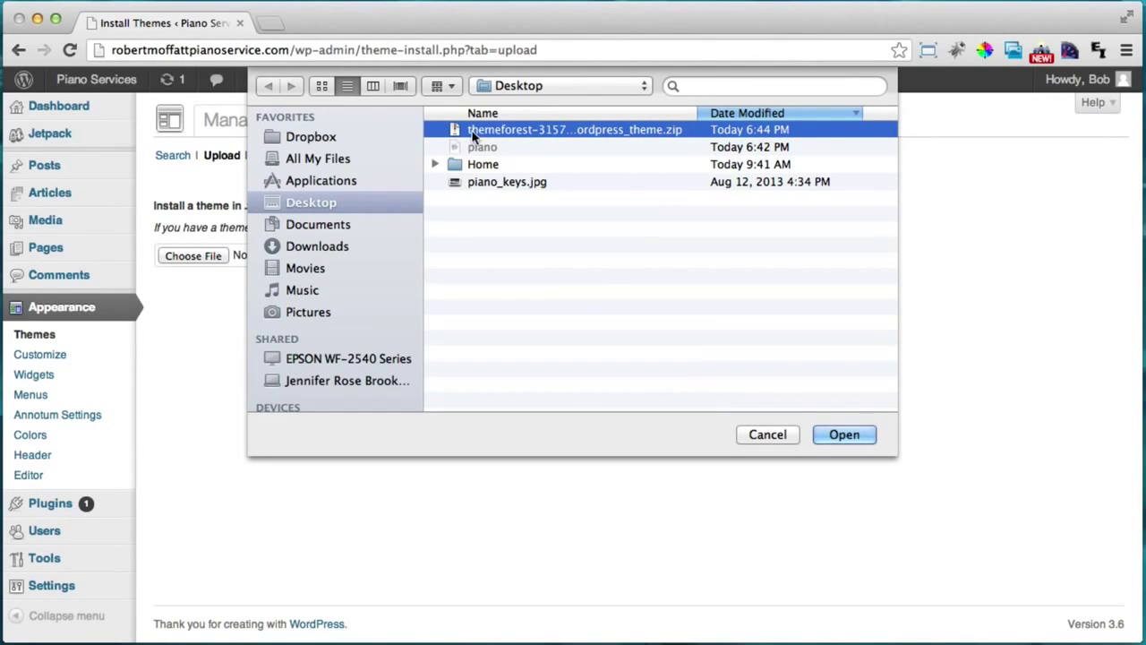
pyautogui.click(844, 438)
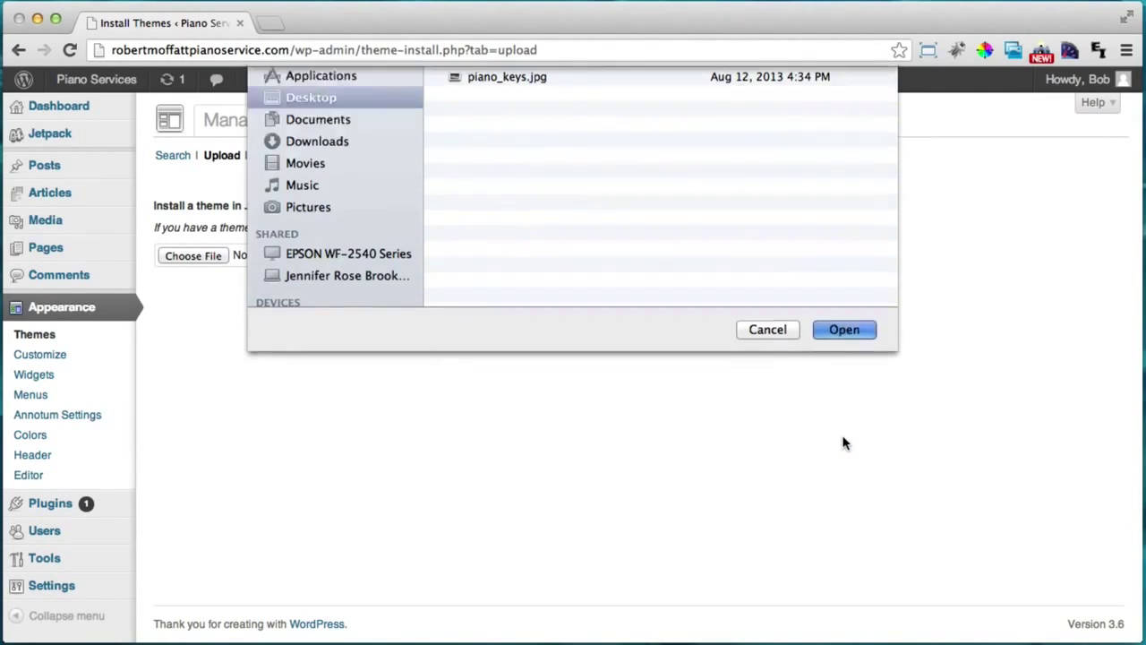
pyautogui.click(406, 259)
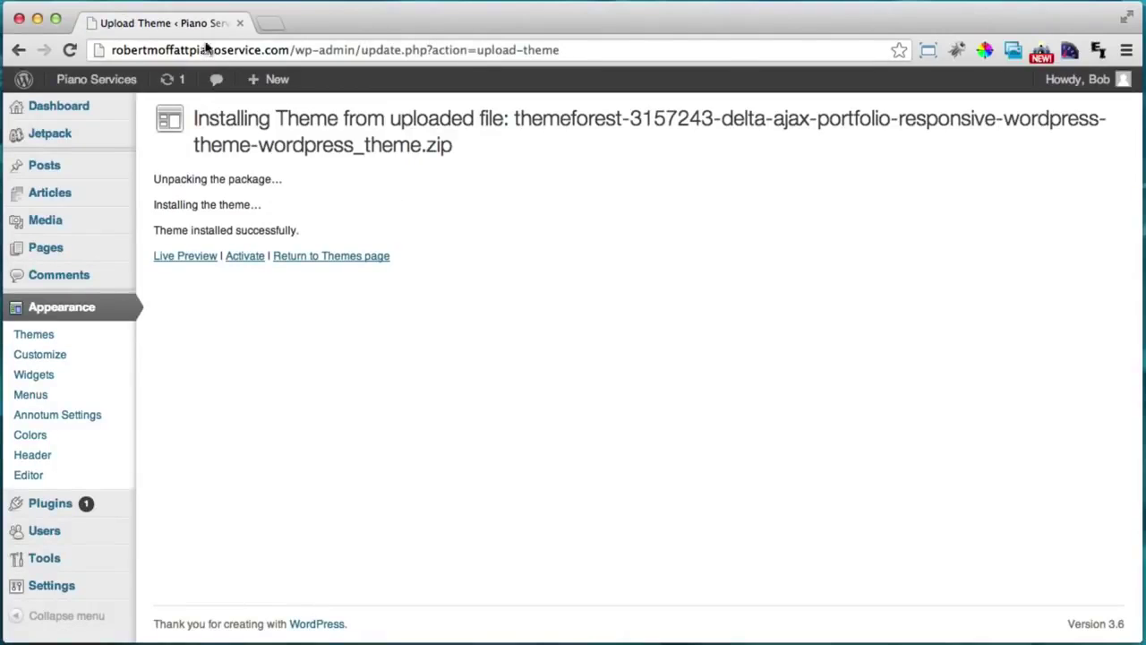
pyautogui.click(240, 258)
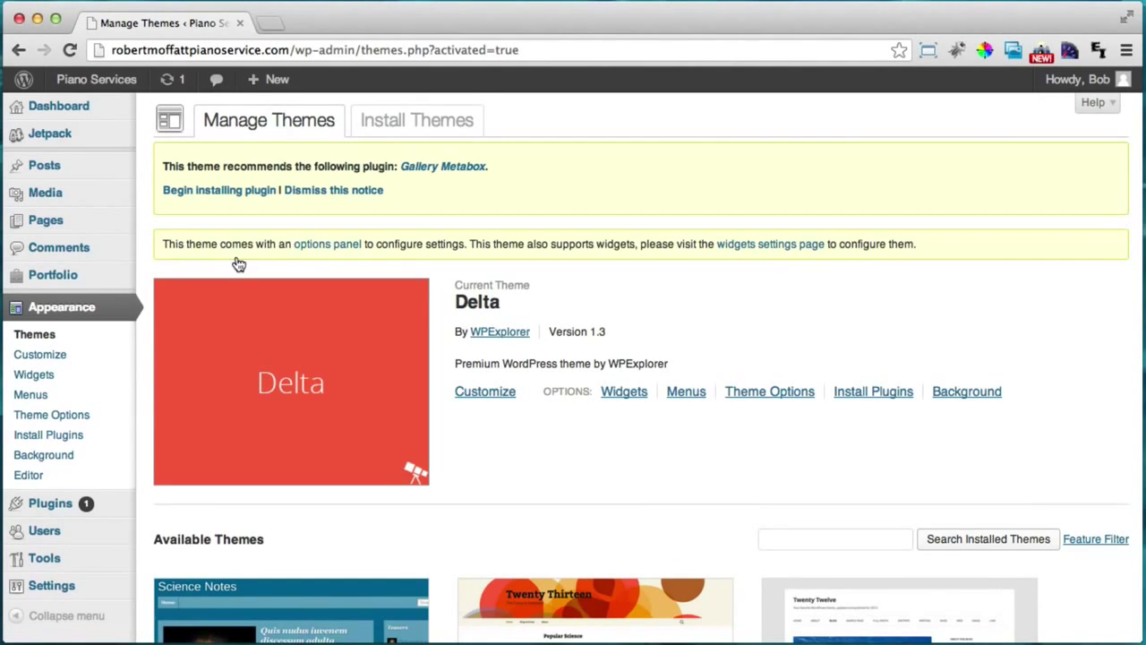
# Step: Preview the site's front page in the Delta theme in a new tab, then close it
pyautogui.keyDown('super'); pyautogui.click(94, 79); pyautogui.keyUp('super')
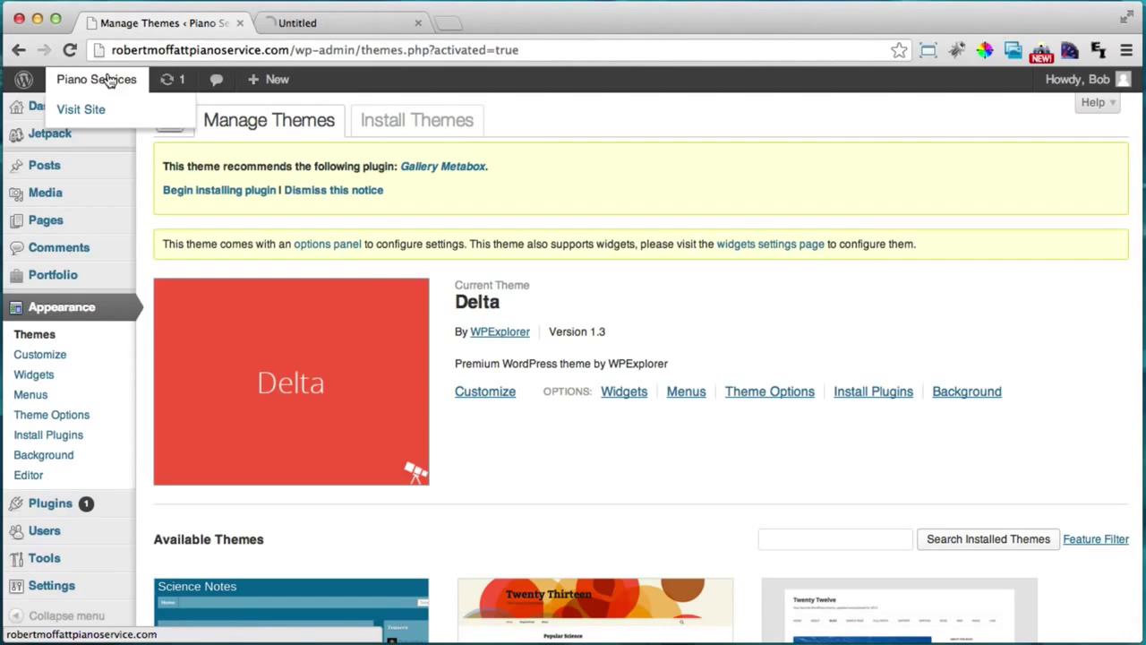
pyautogui.click(328, 23)
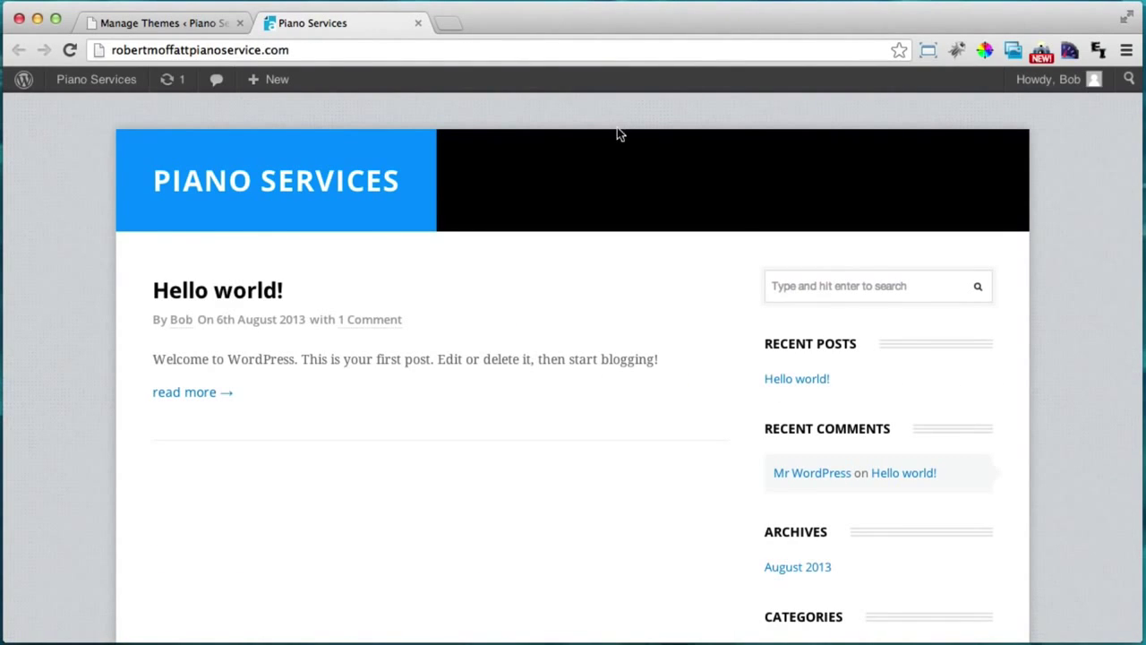
pyautogui.click(418, 22)
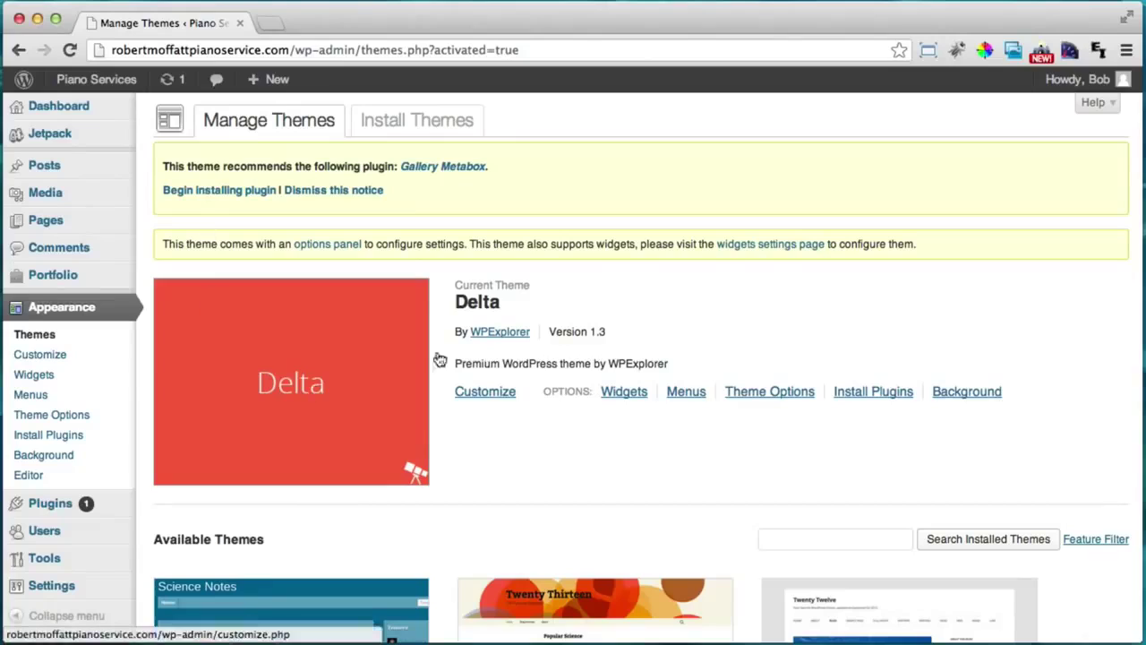
# Step: Install the recommended Gallery Metabox plugin from the theme's required-plugins notice
pyautogui.moveTo(169, 170); pyautogui.dragTo(369, 165)
pyautogui.click(368, 164)
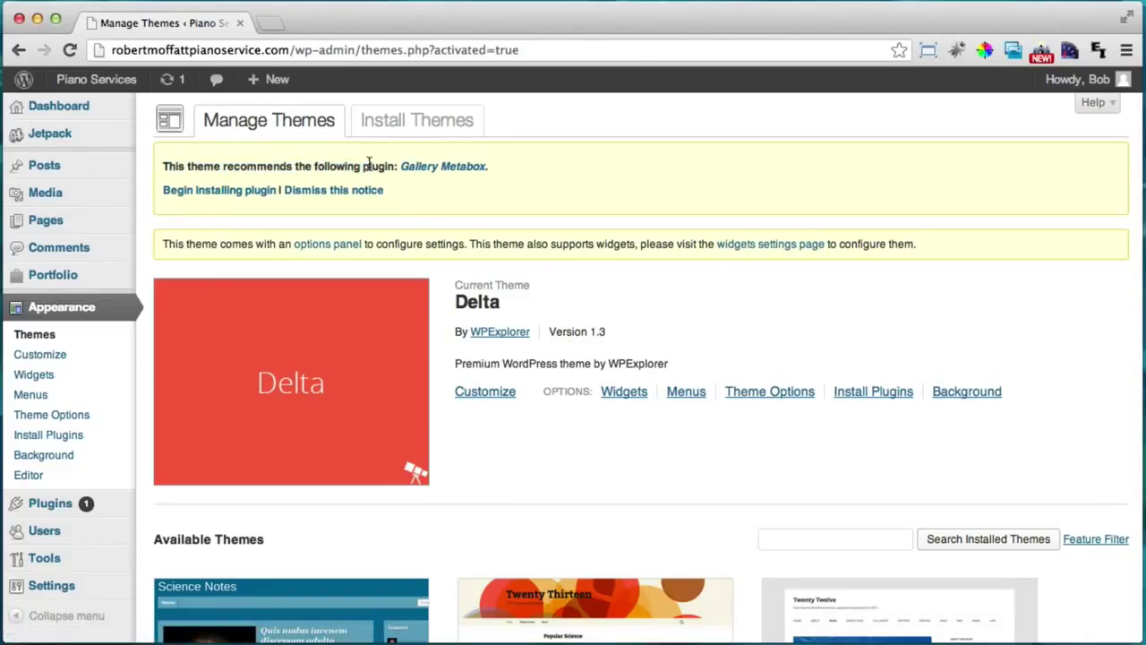
pyautogui.click(204, 197)
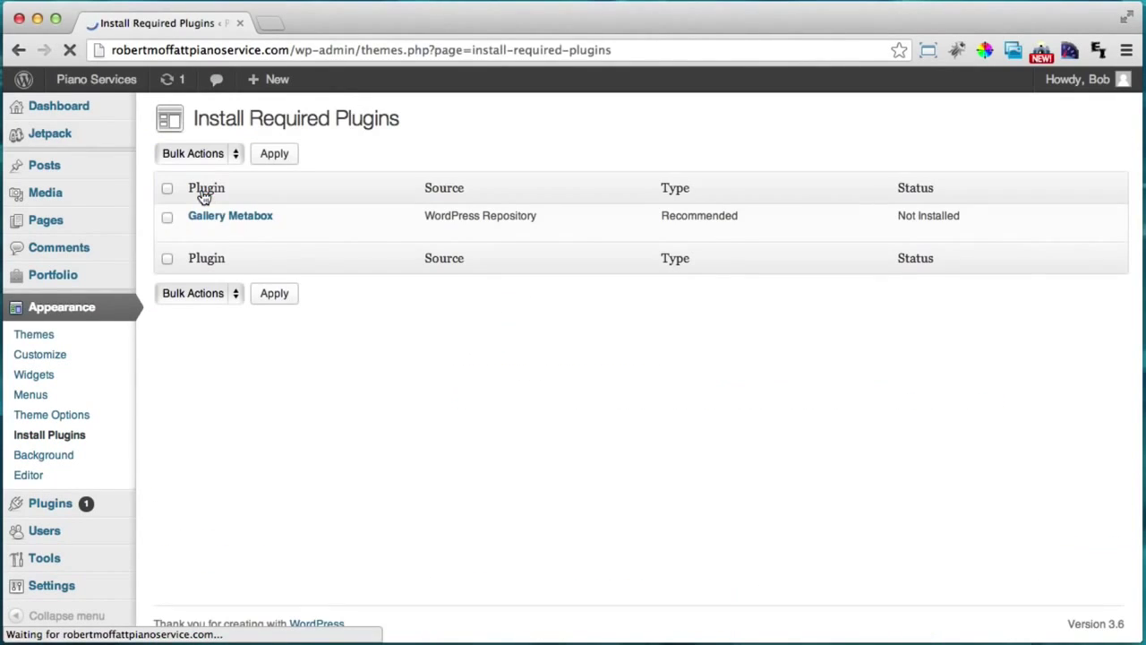
pyautogui.moveTo(204, 221)
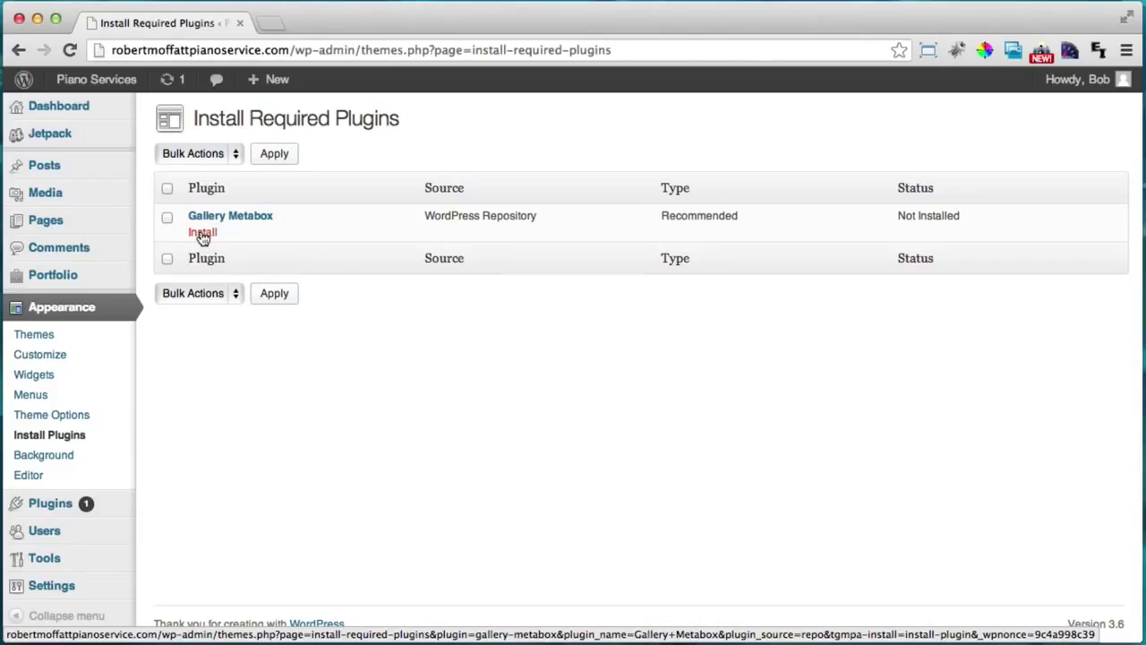
pyautogui.click(202, 233)
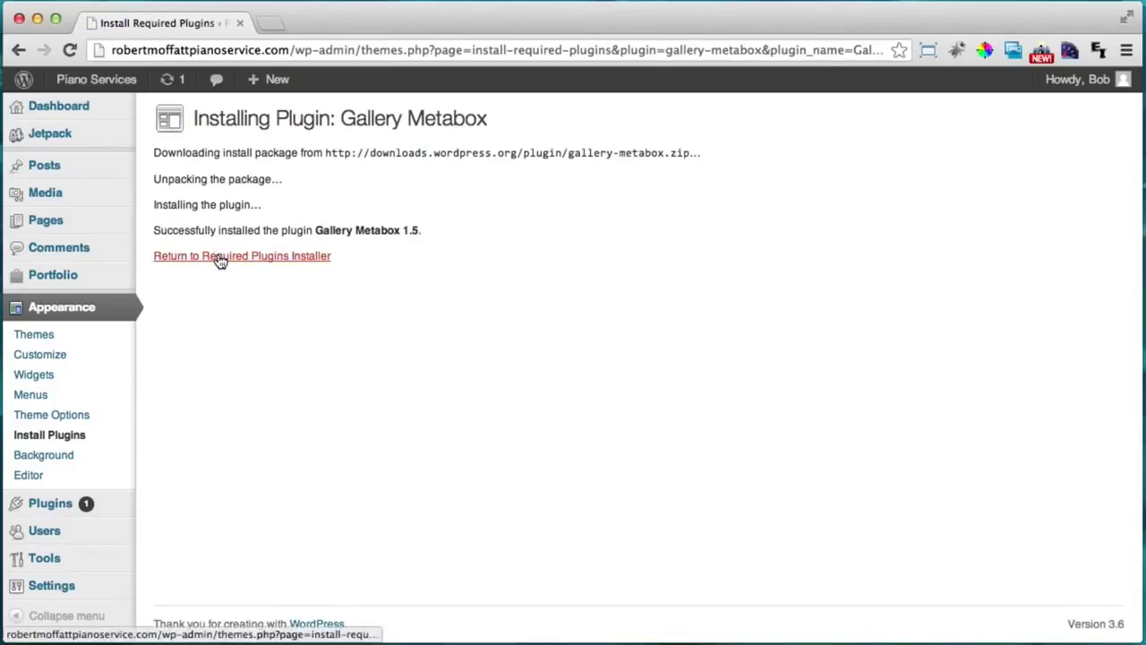
pyautogui.click(217, 258)
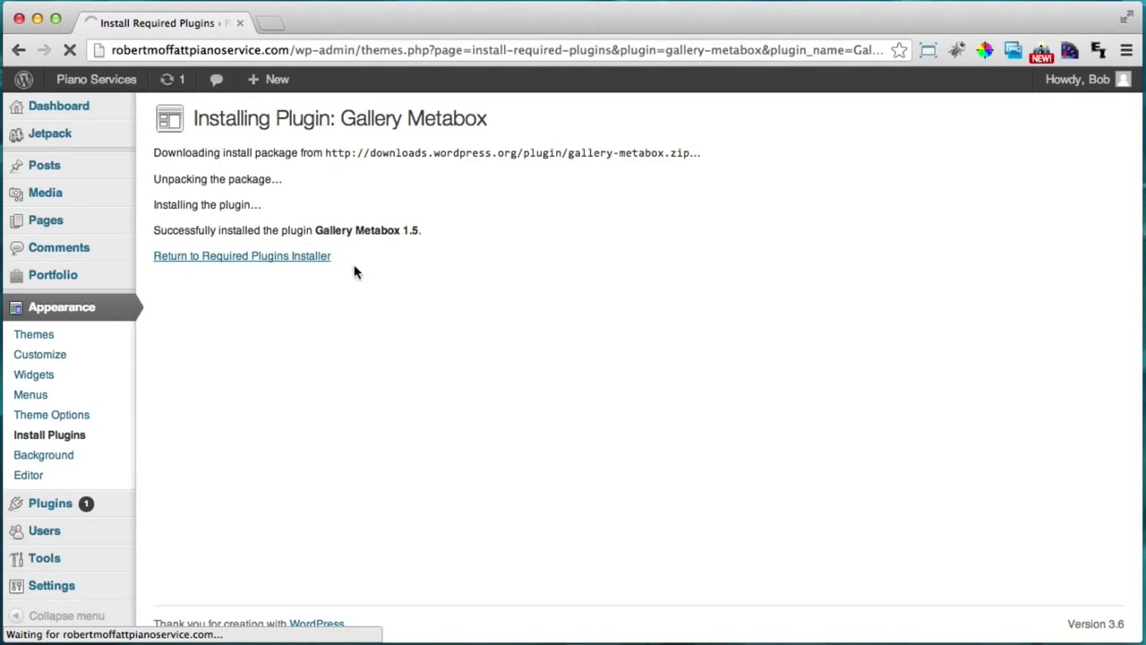
# Step: Activate Gallery Metabox from the Installed Plugins list
pyautogui.click(44, 110)
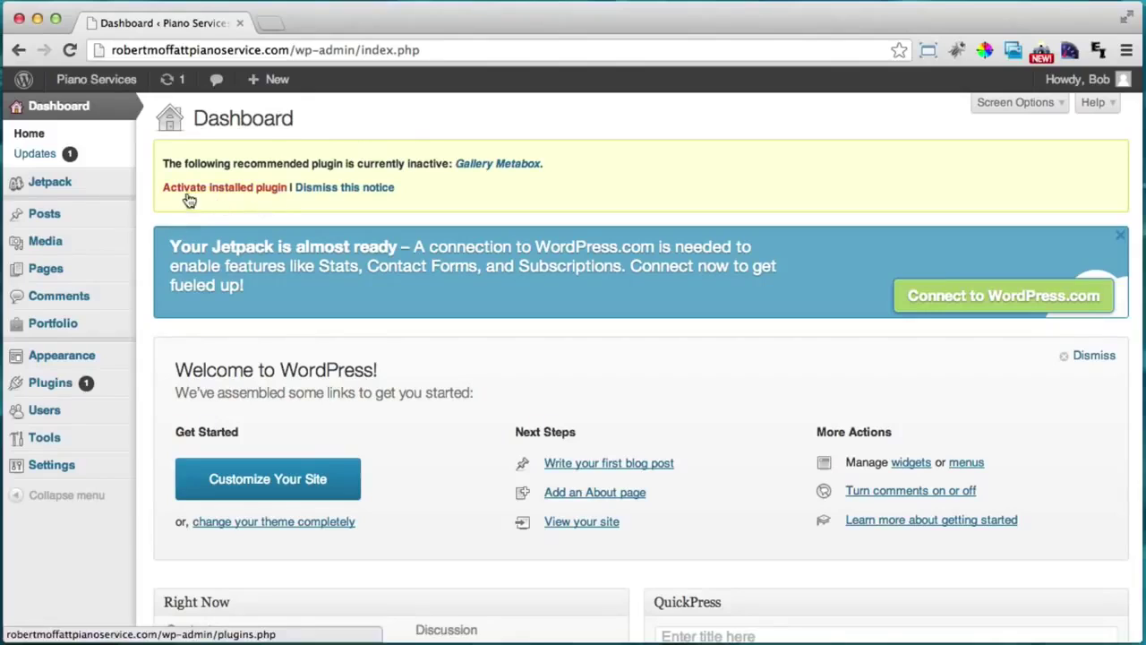
pyautogui.moveTo(248, 168); pyautogui.dragTo(403, 159)
pyautogui.click(406, 163)
pyautogui.click(208, 187)
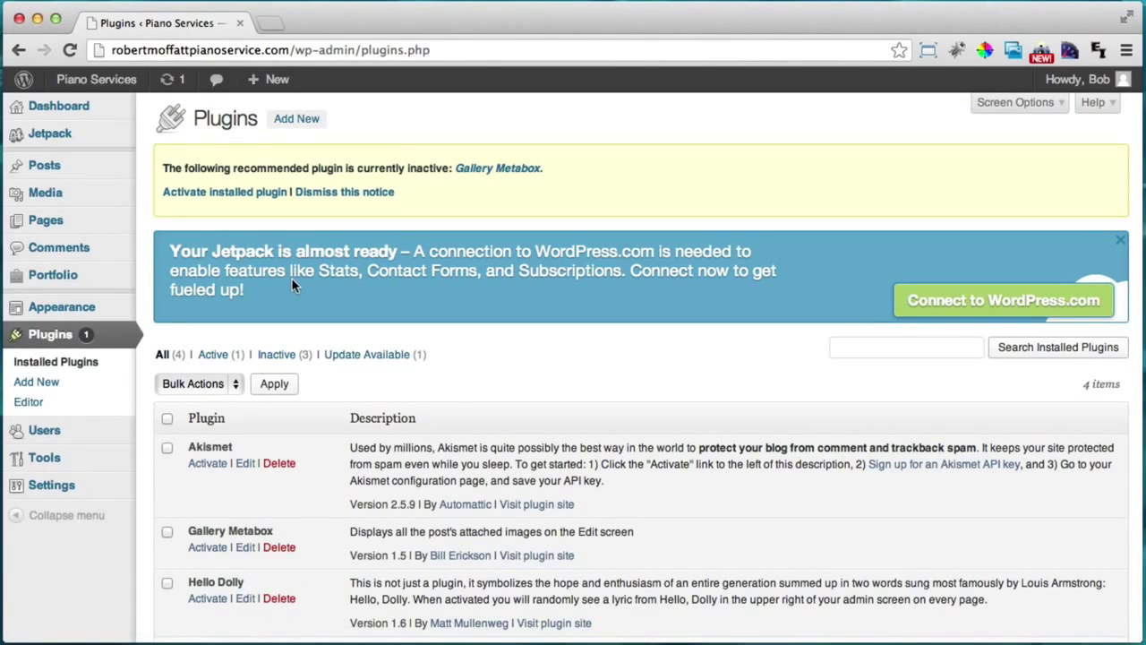
pyautogui.scroll(-3, 291, 285)
pyautogui.scroll(-1, 293, 284)
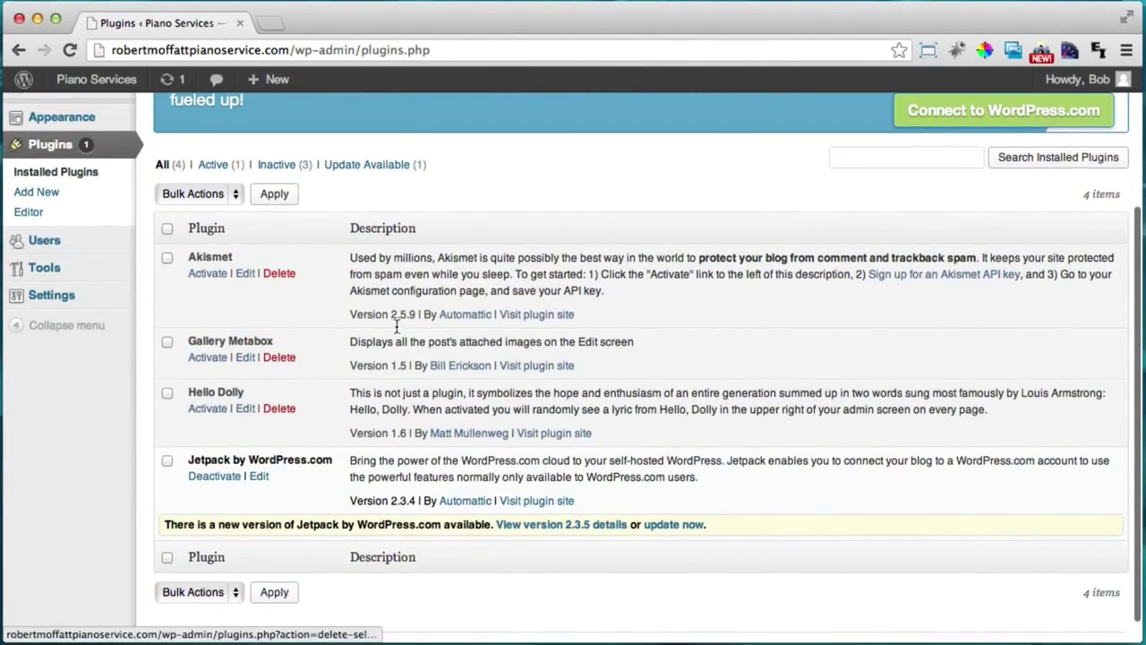
pyautogui.click(213, 359)
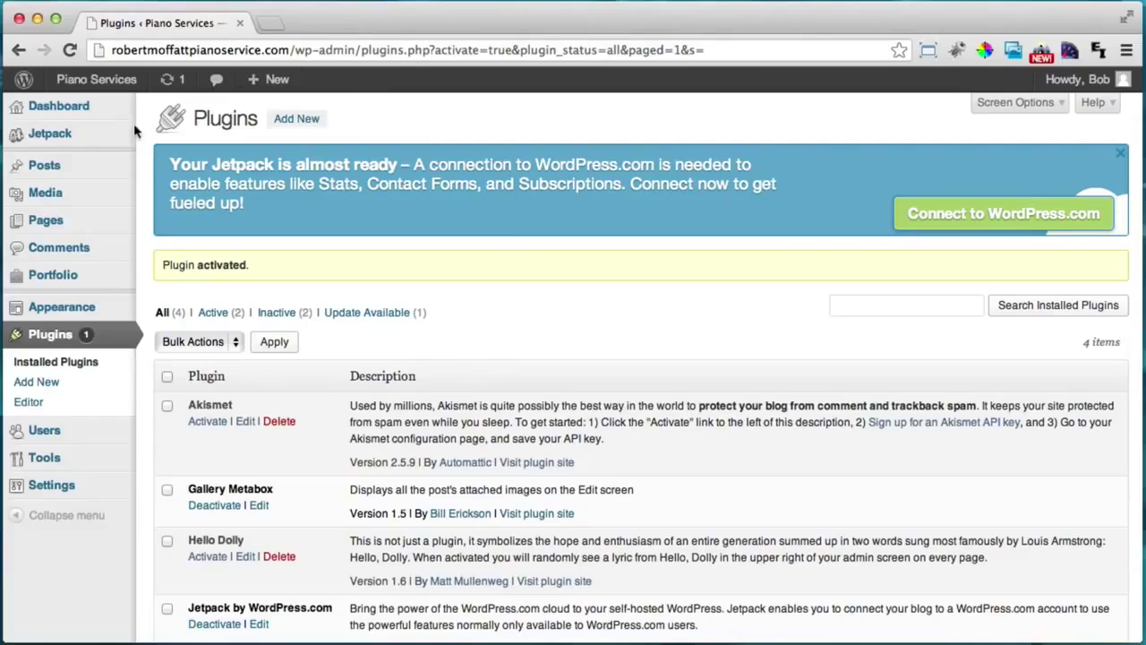
# Step: Open the live site, then replace '$40.00 or FREE' with 'DONE!!' on TextEdit's Install Theme line
pyautogui.keyDown('super'); pyautogui.click(89, 83); pyautogui.keyUp('super')
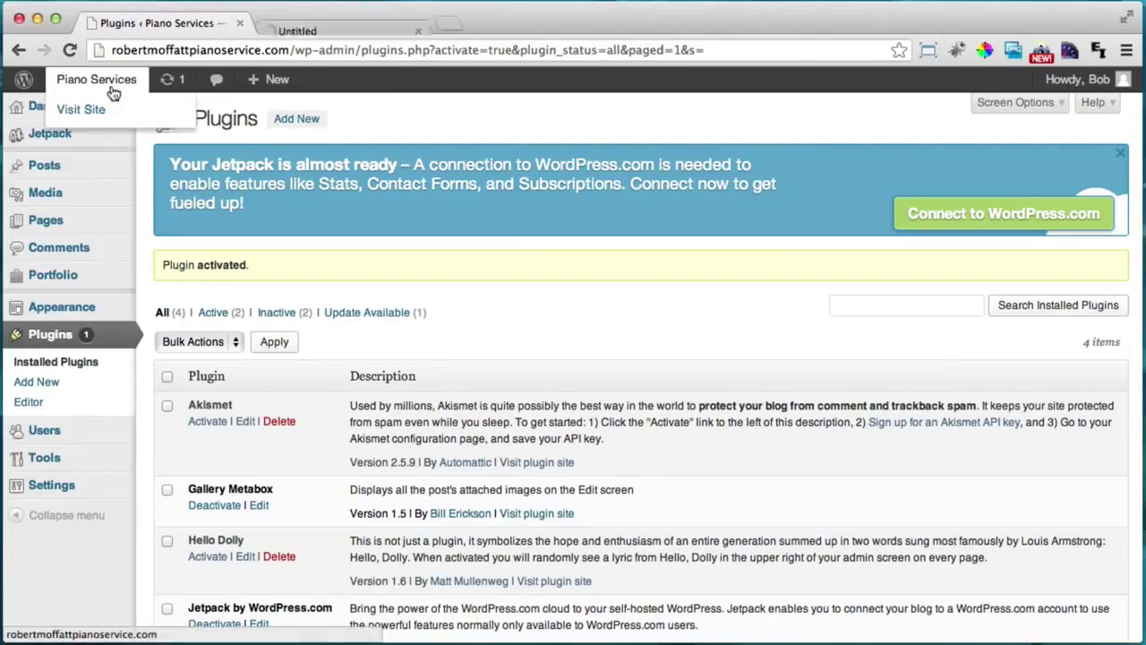
pyautogui.click(348, 24)
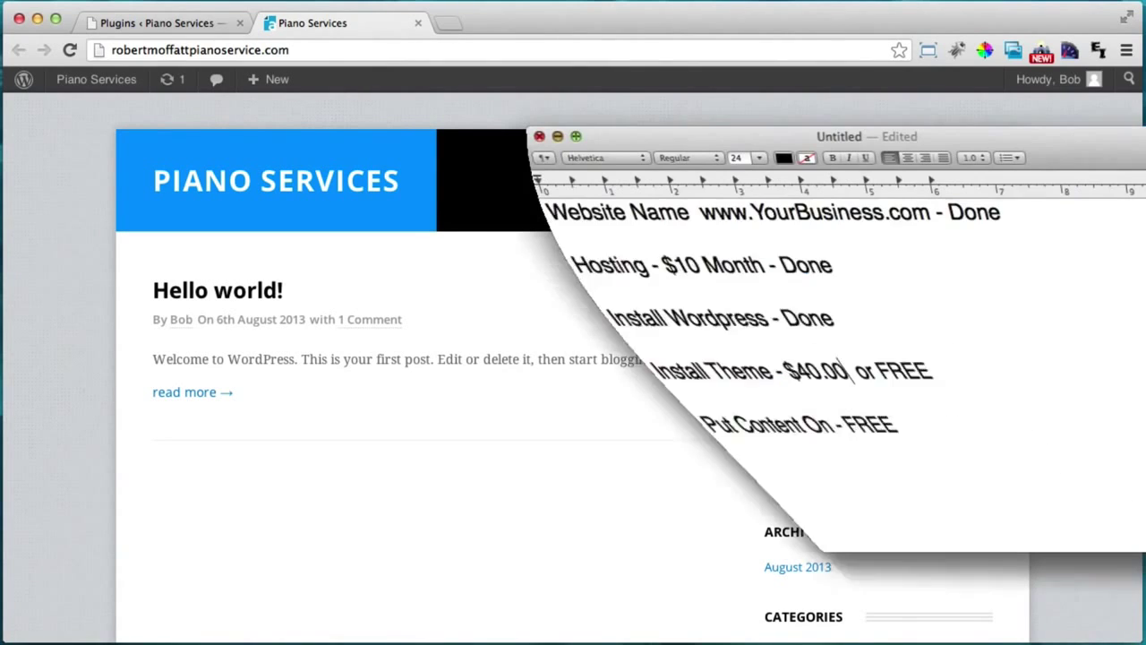
pyautogui.doubleClick(820, 371)
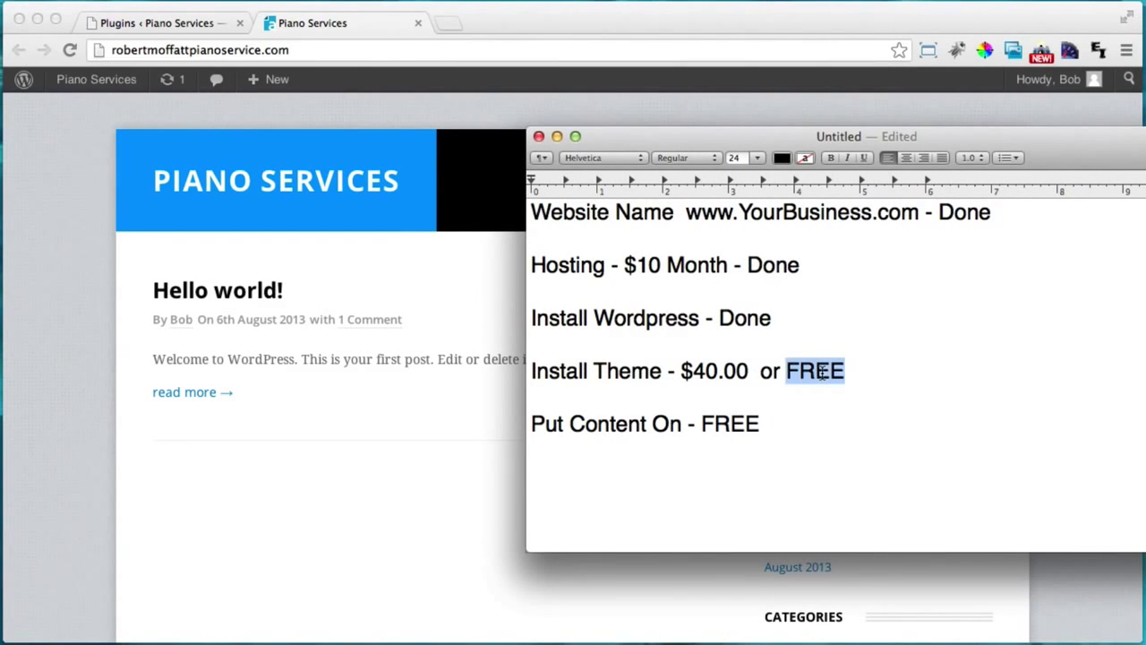
pyautogui.write('D')
pyautogui.press('BackSpace')
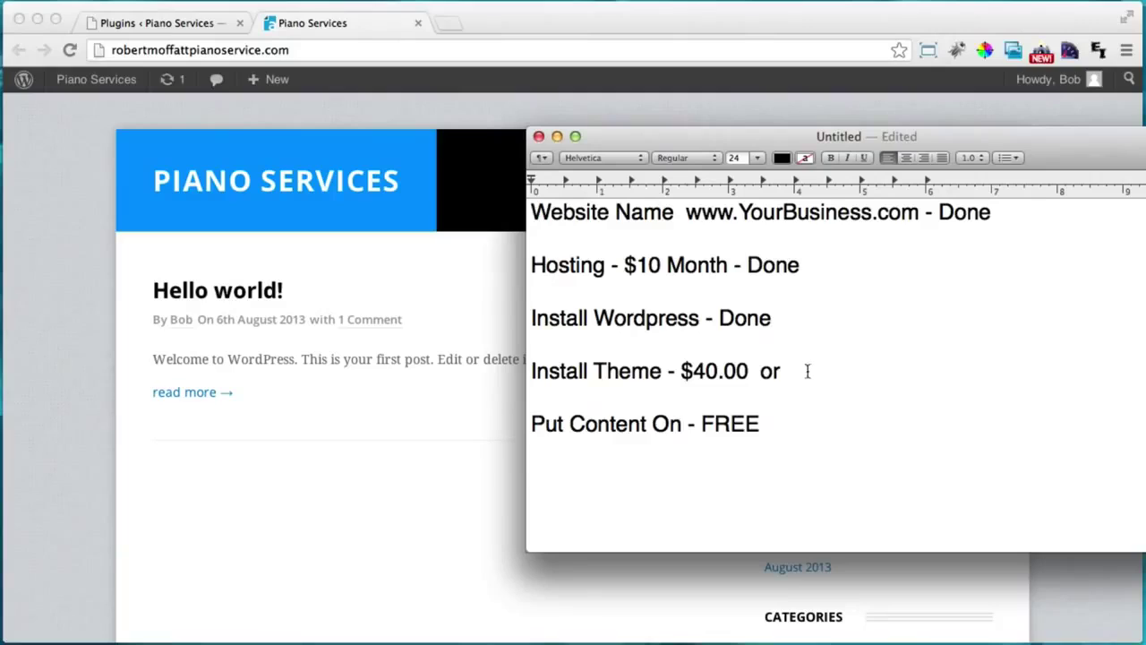
pyautogui.moveTo(808, 372); pyautogui.dragTo(683, 371)
pyautogui.write('DONE')
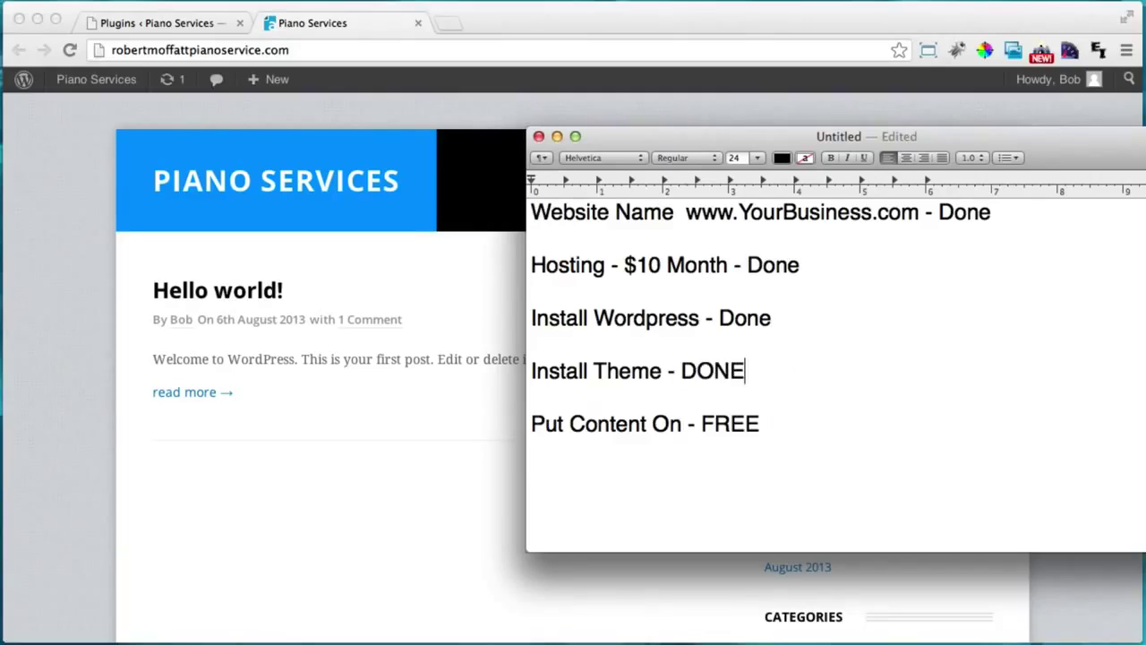
pyautogui.write('!!')
pyautogui.click(409, 521)
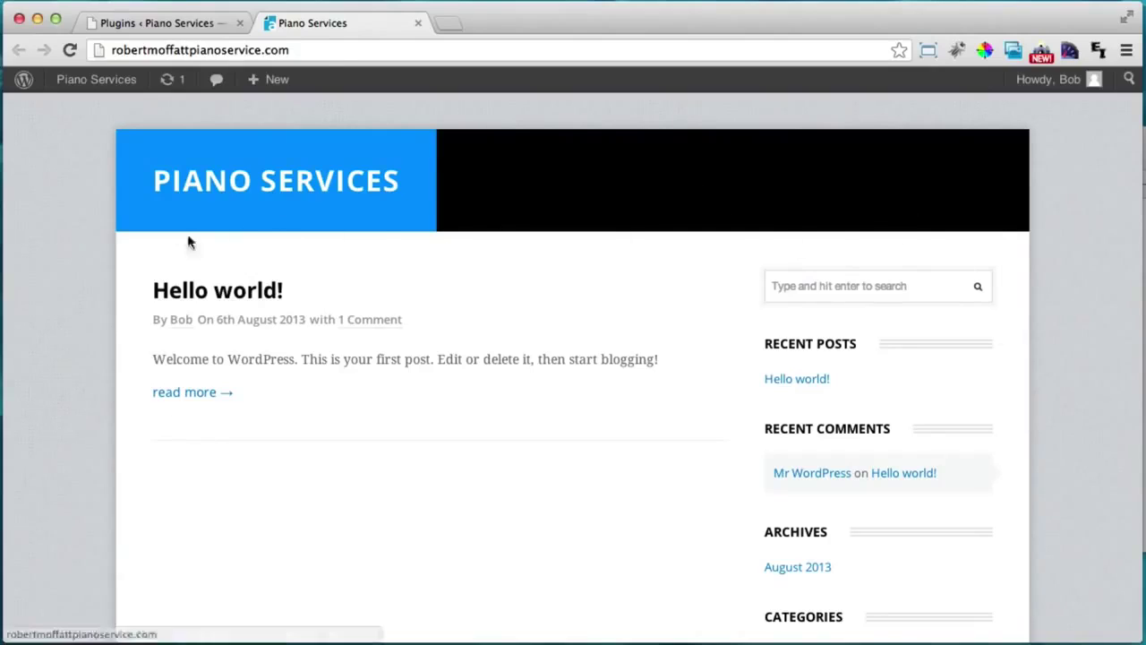
# Step: Bring the TextEdit to-do list window forward and minimize it
pyautogui.scroll(-3, 197, 465)
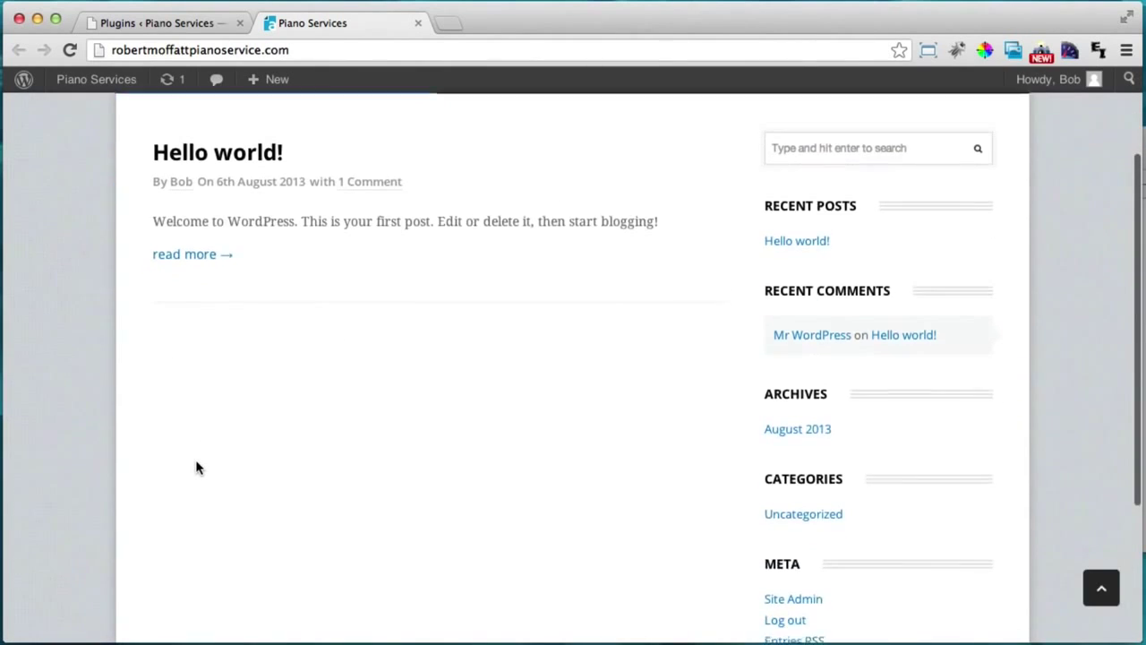
pyautogui.scroll(3, 197, 465)
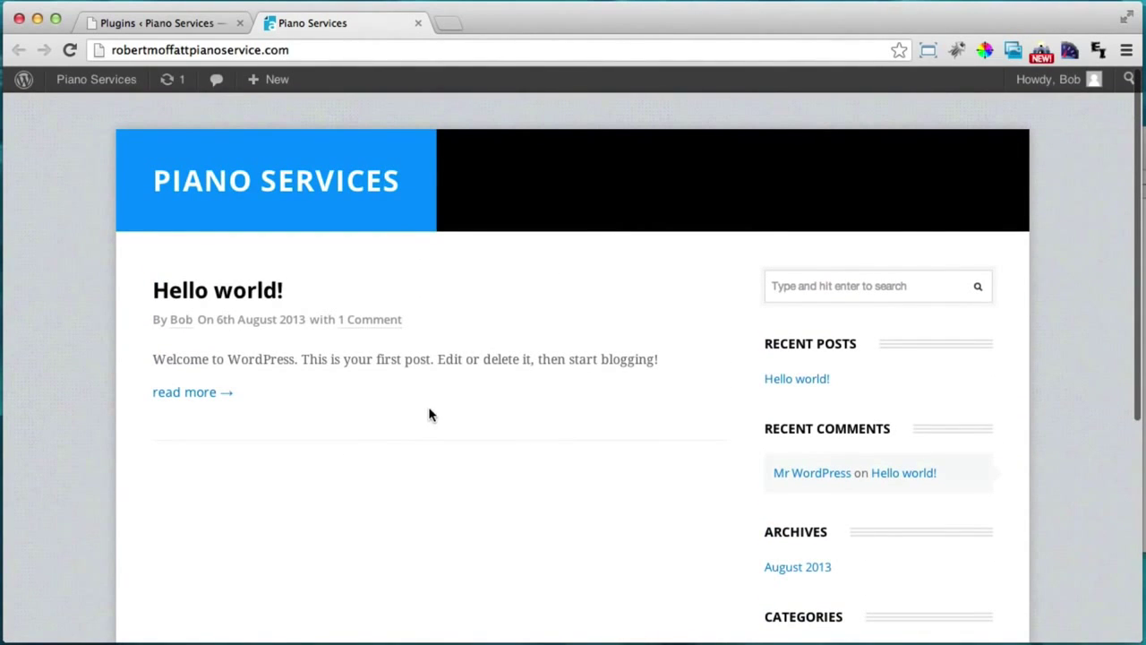
pyautogui.click(1144, 172)
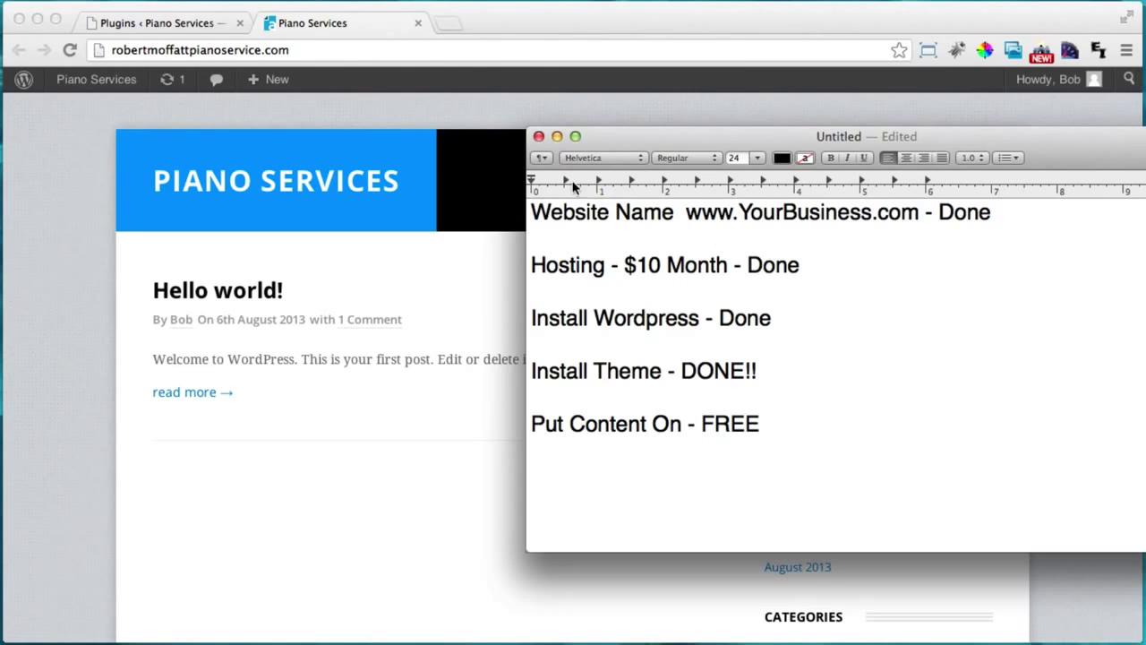
pyautogui.click(555, 138)
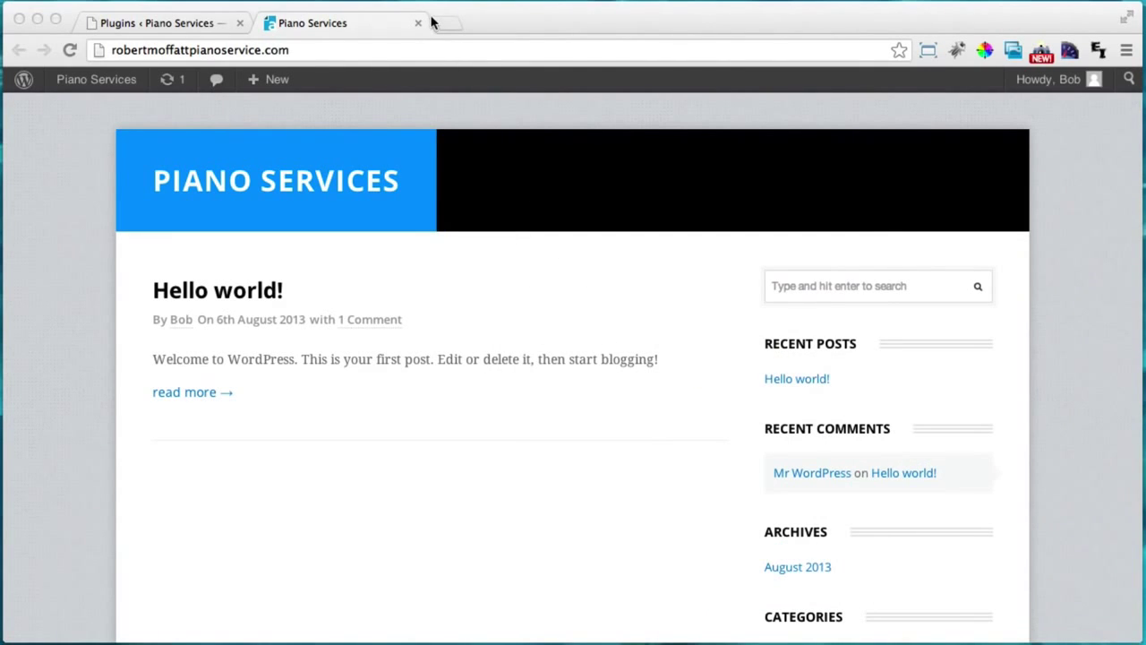
# Step: Close the Piano Services front-page tab, leaving the Installed Plugins page showing
pyautogui.click(416, 22)
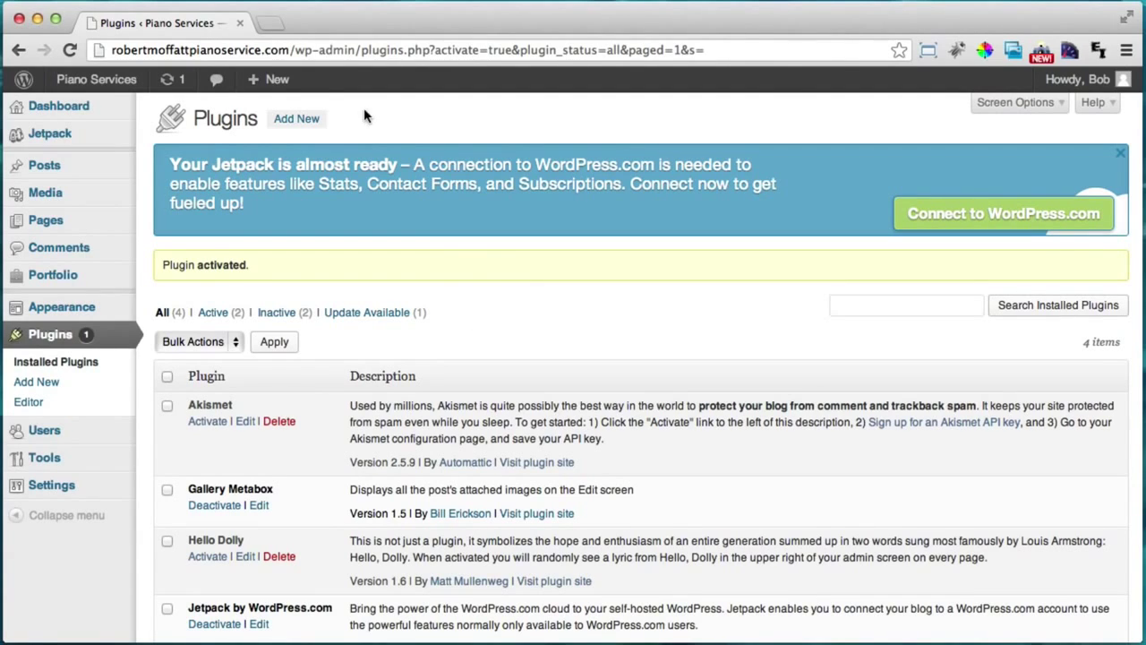
pyautogui.moveTo(96, 78)
pyautogui.keyDown('super'); pyautogui.click(80, 110); pyautogui.keyUp('super')
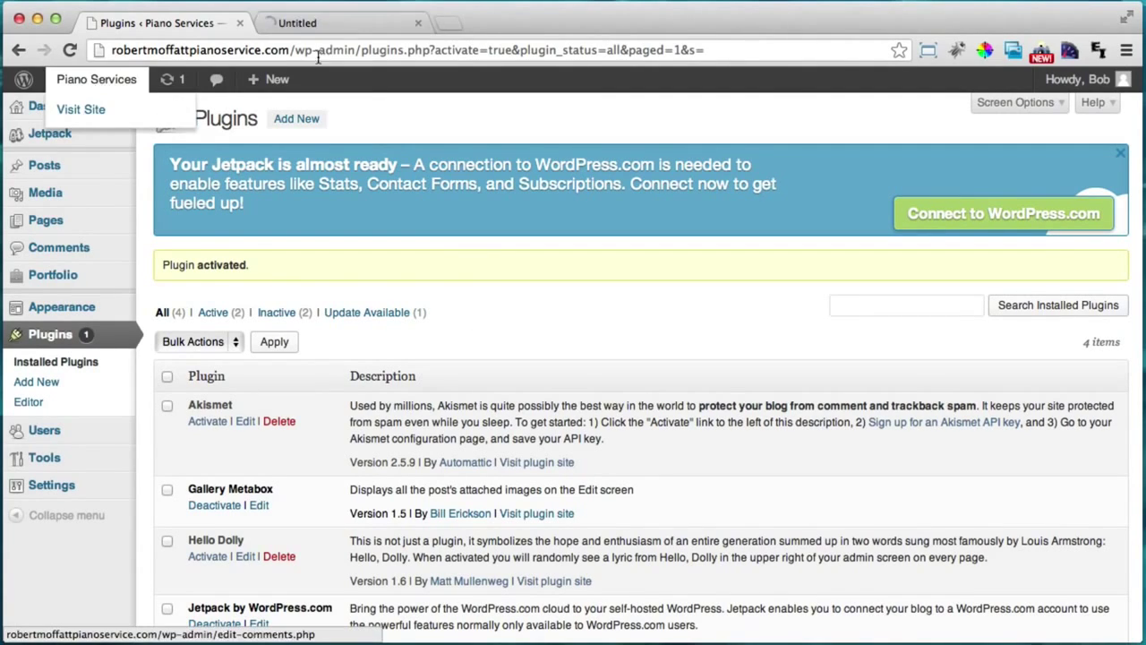
pyautogui.click(347, 24)
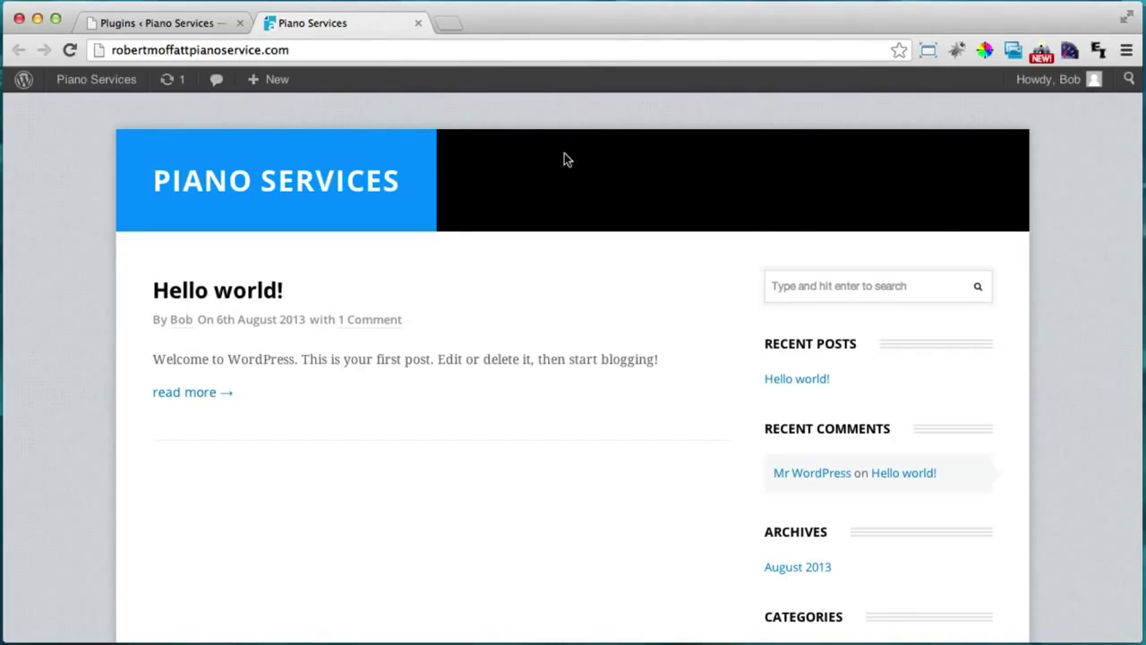
pyautogui.click(418, 22)
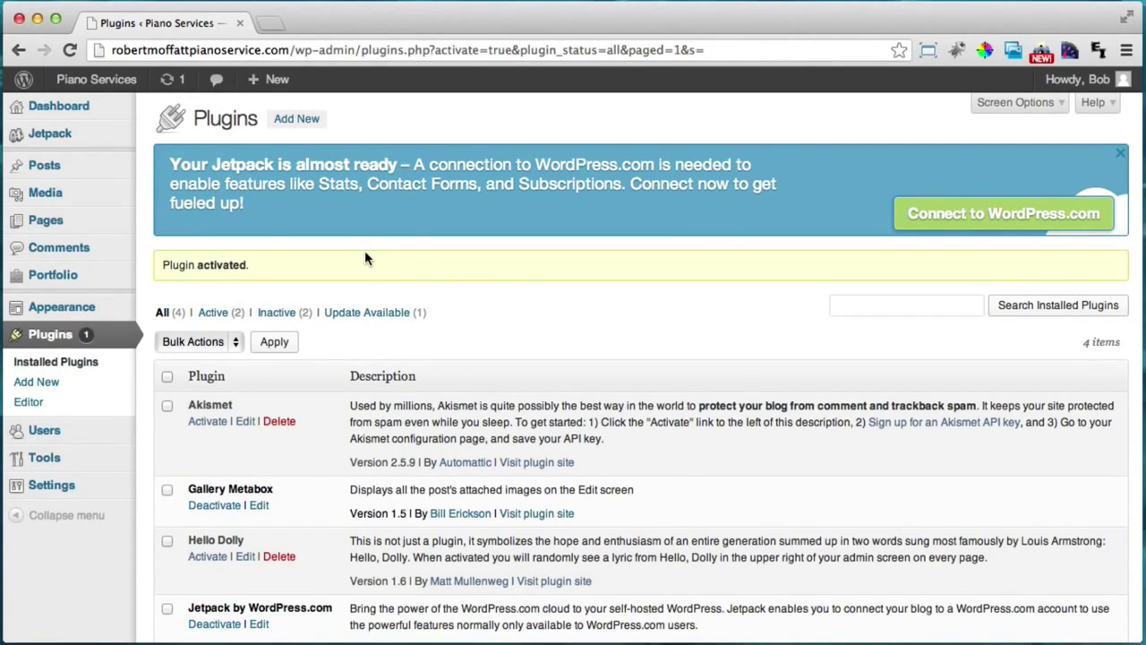
# Step: Add a new page titled 'Our Work & Testimonials' and publish it
pyautogui.moveTo(51, 222)
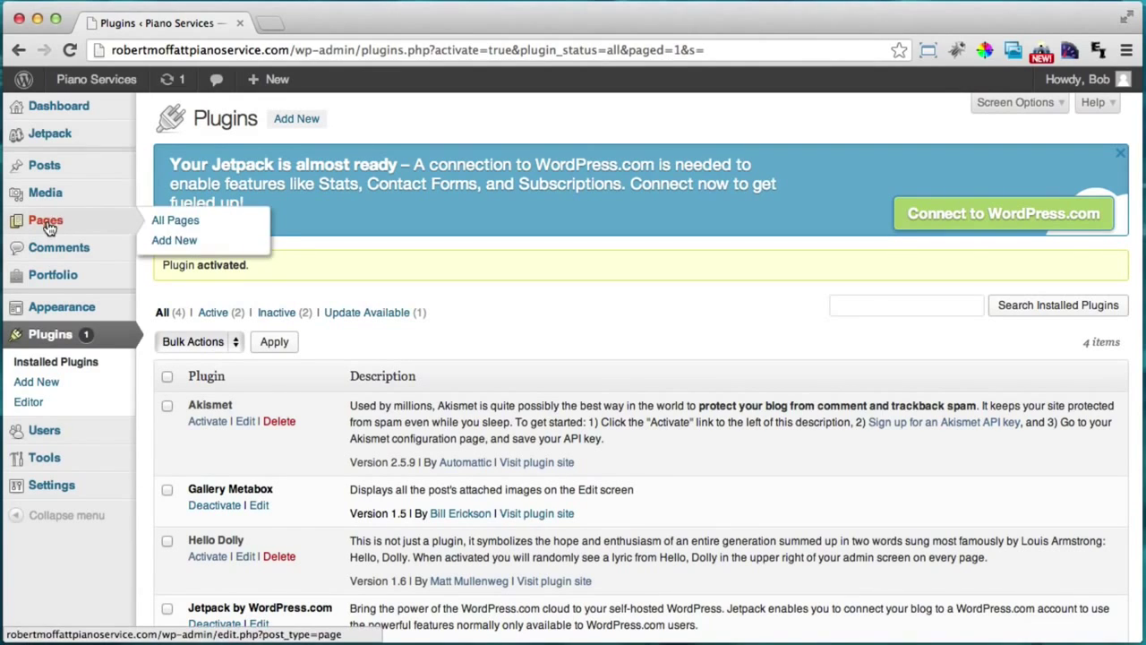
pyautogui.click(186, 240)
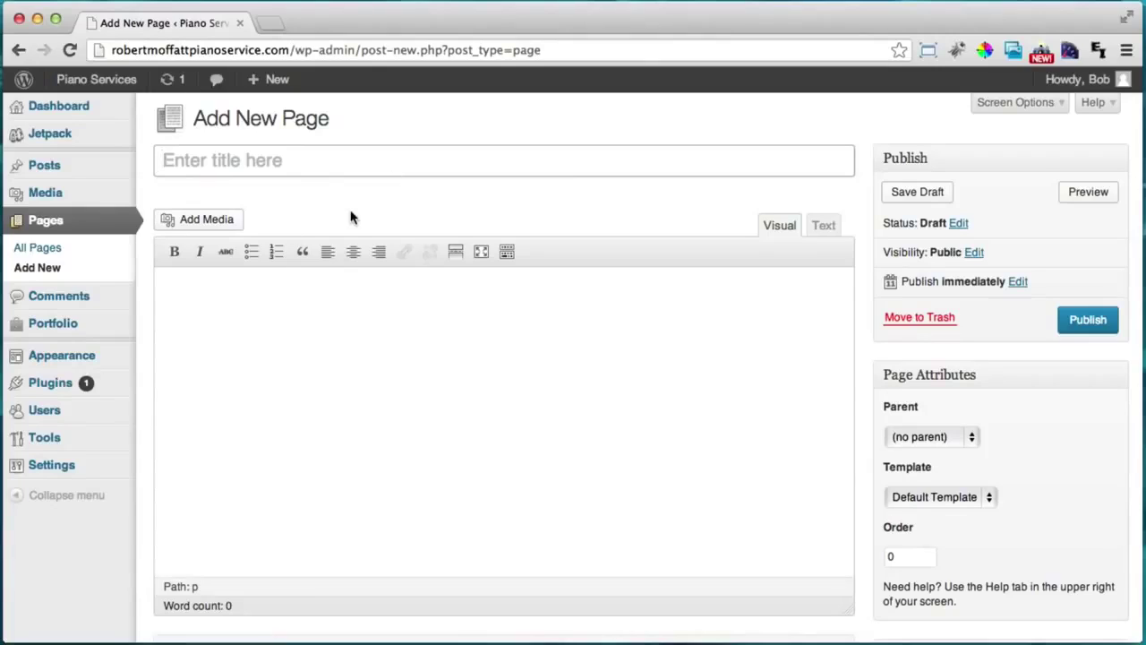
pyautogui.press('shift')
pyautogui.write('O')
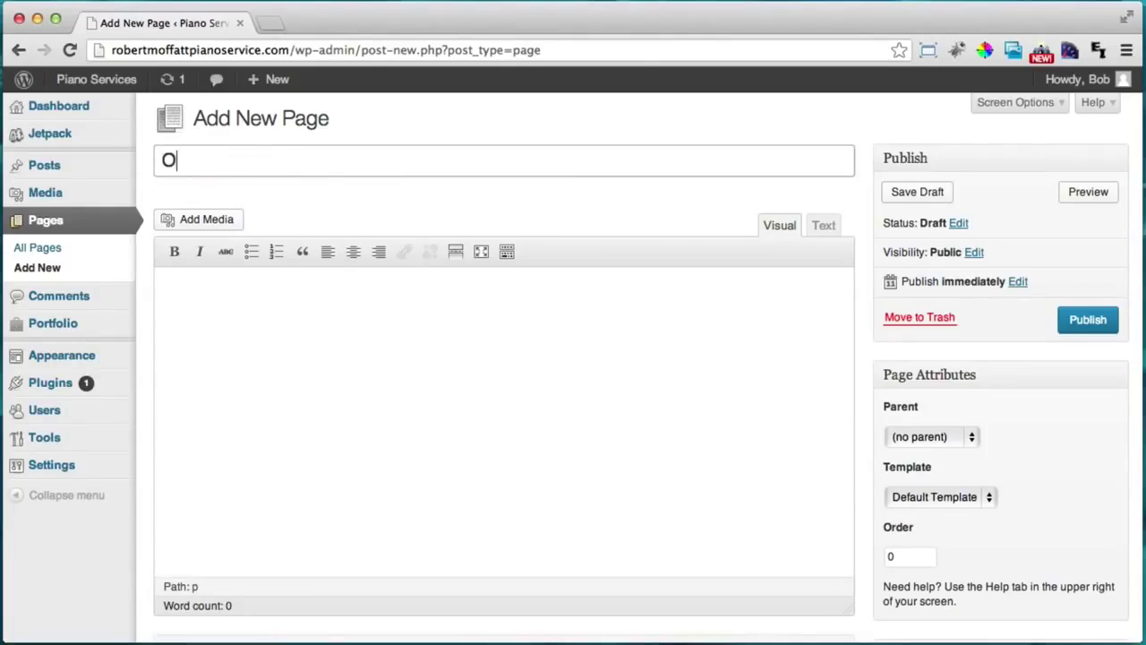
pyautogui.write('ur Works ')
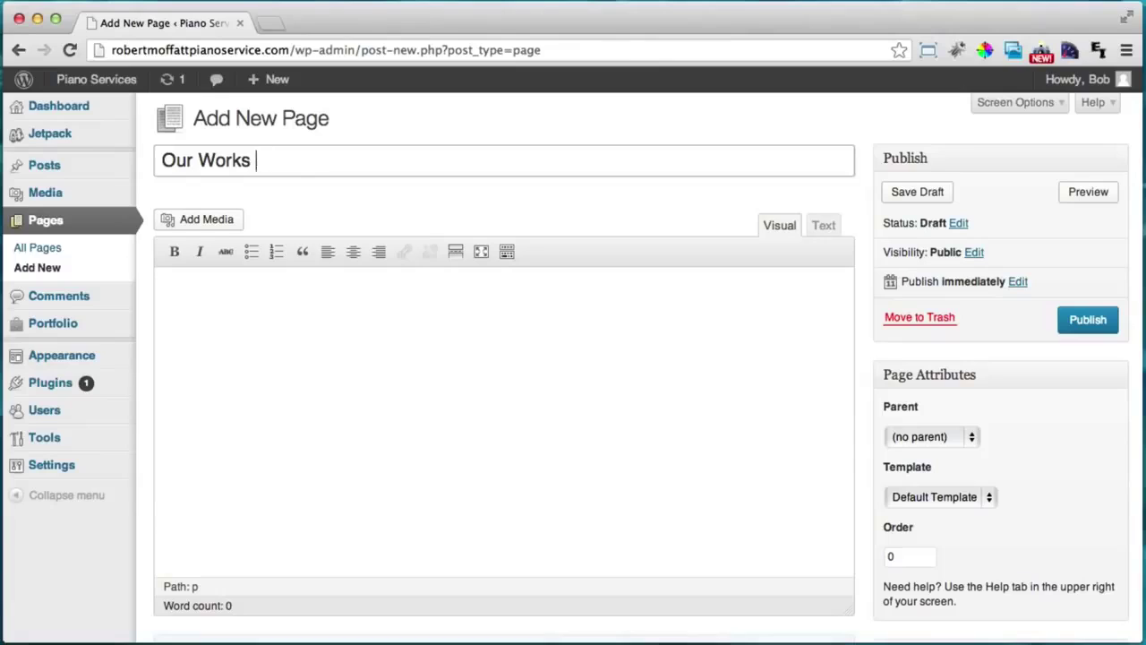
pyautogui.press('BackSpace')
pyautogui.press('BackSpace')
pyautogui.write(' & Testimonials')
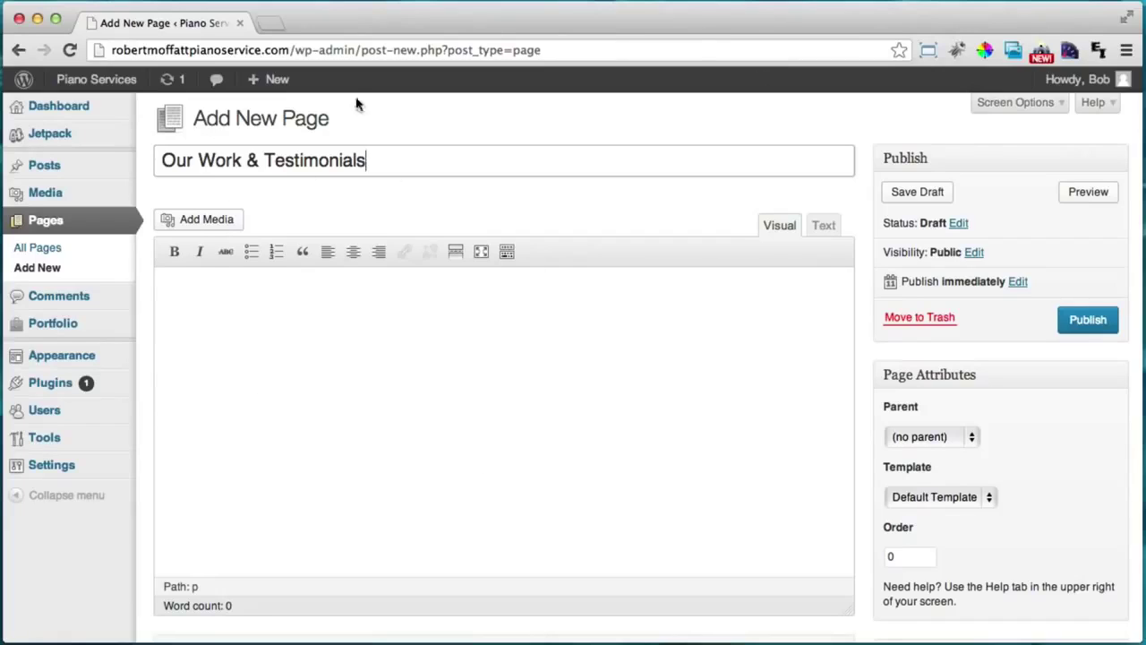
pyautogui.click(1077, 320)
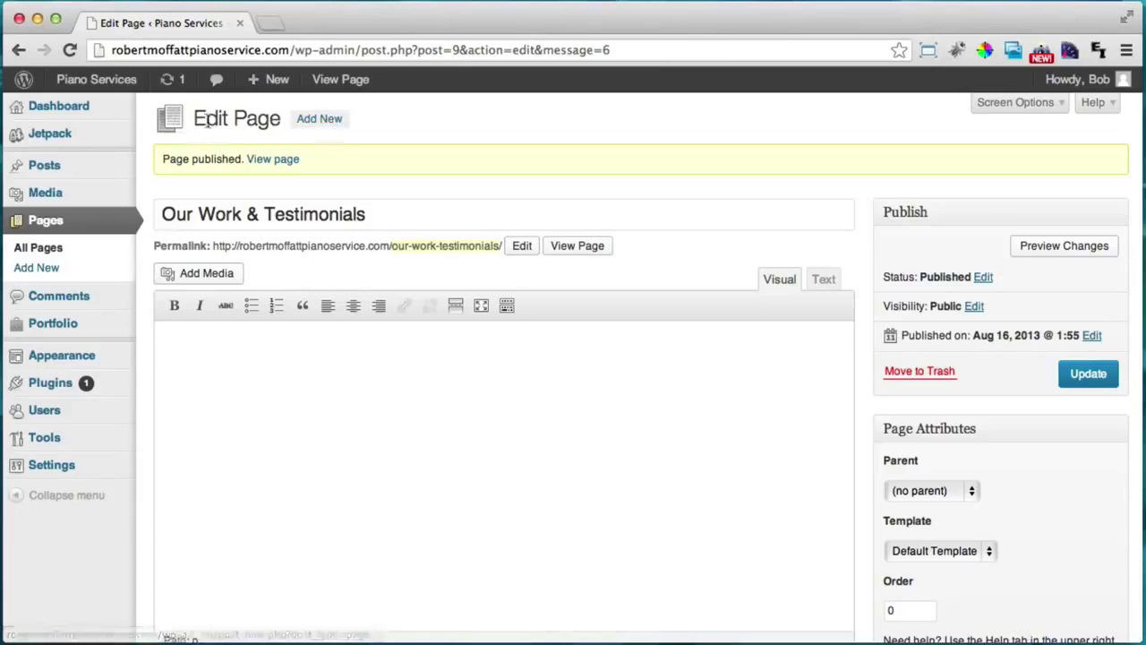
# Step: Publish two new empty pages titled 'Services' and 'About Me'
pyautogui.click(313, 119)
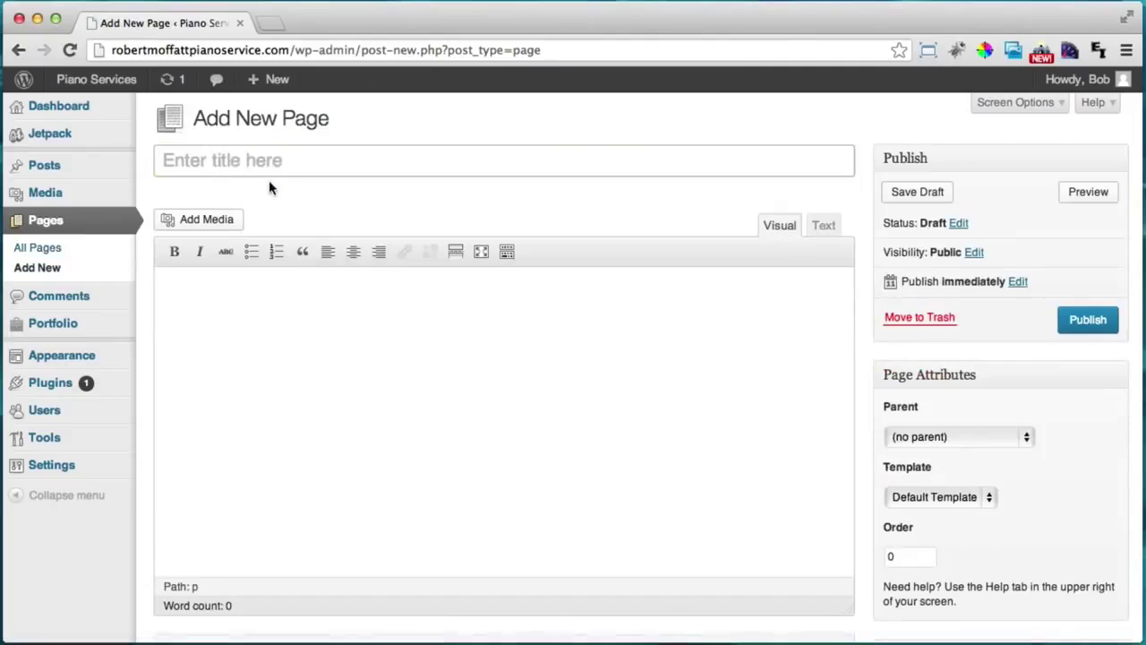
pyautogui.click(260, 161)
pyautogui.write('Services')
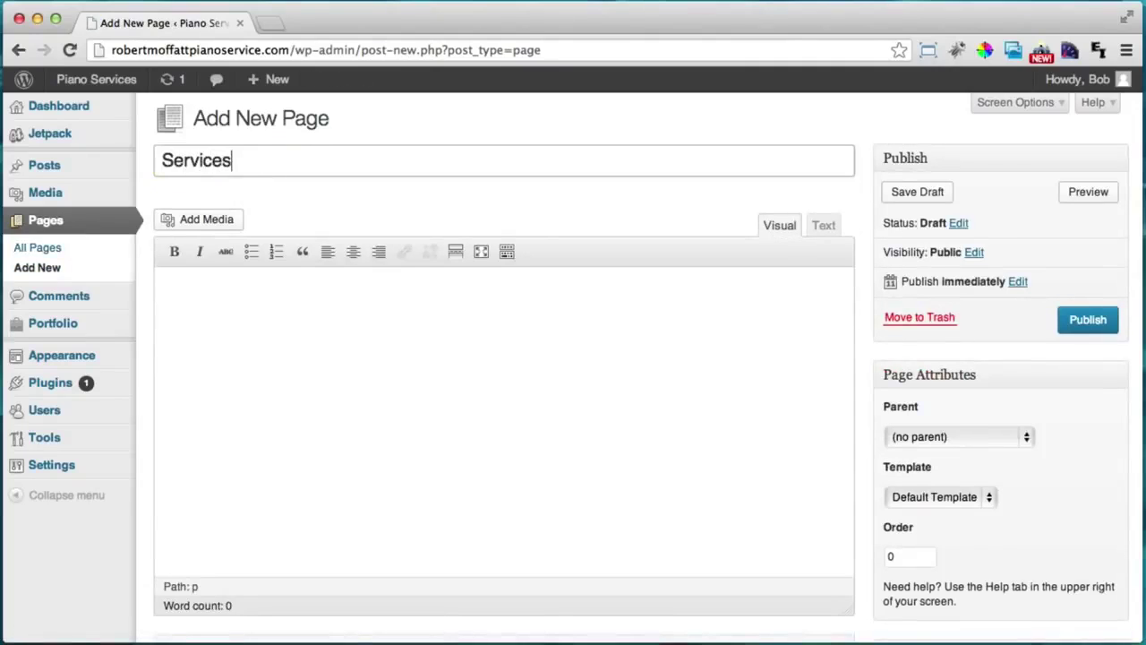
pyautogui.click(1099, 319)
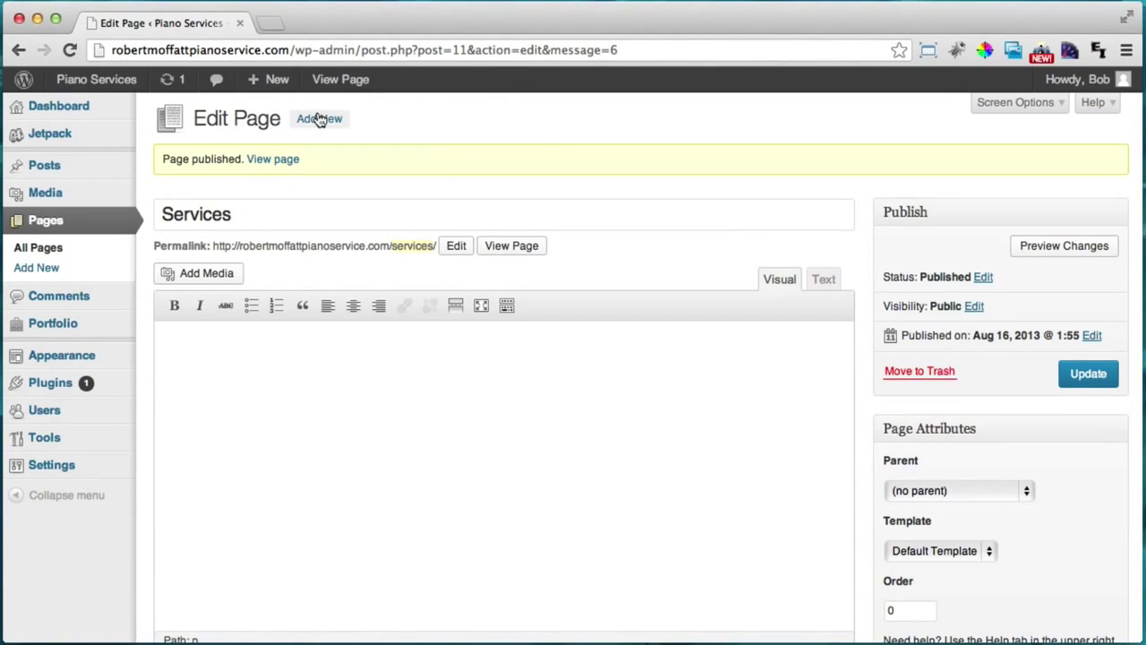
pyautogui.click(319, 120)
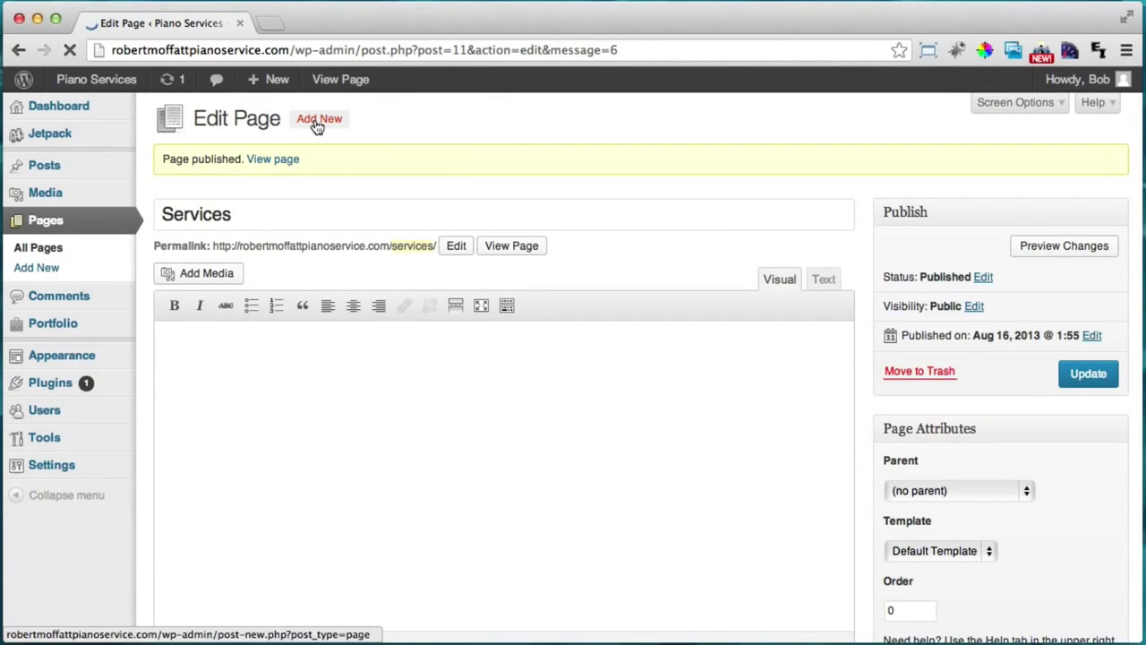
pyautogui.click(282, 159)
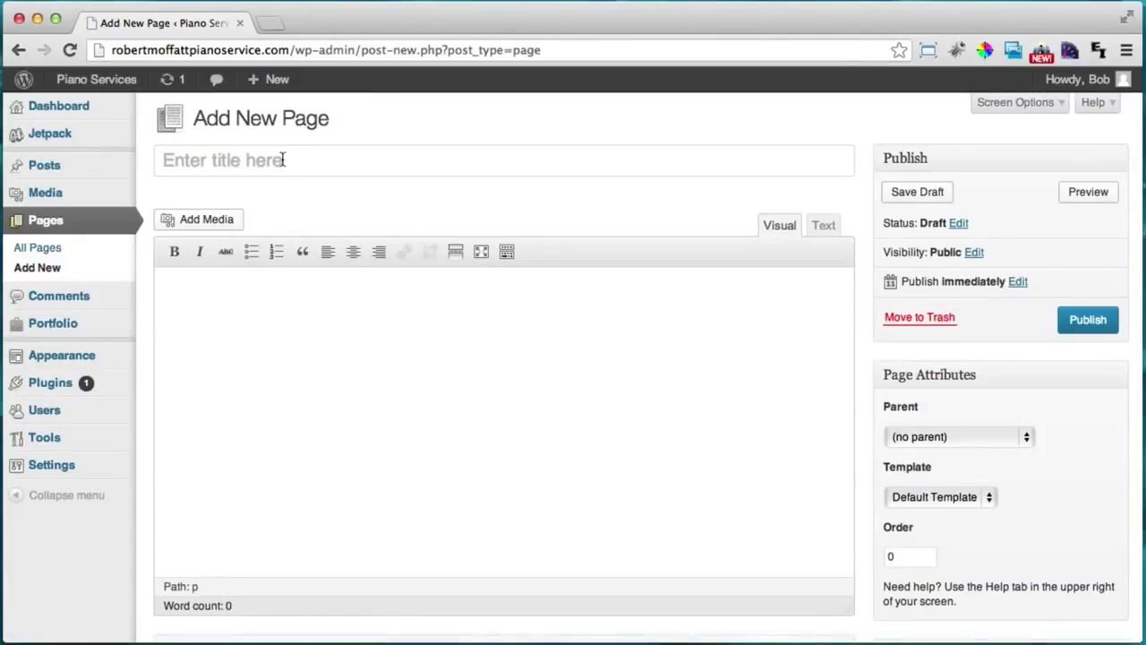
pyautogui.click(232, 163)
pyautogui.write('About Me')
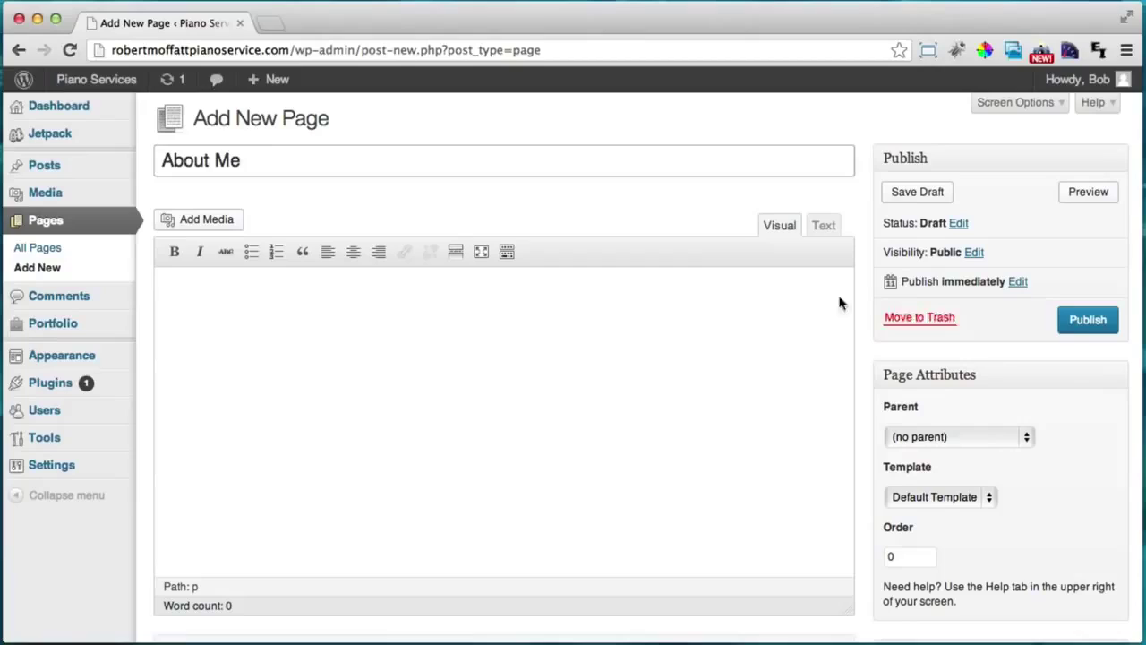
pyautogui.click(1086, 330)
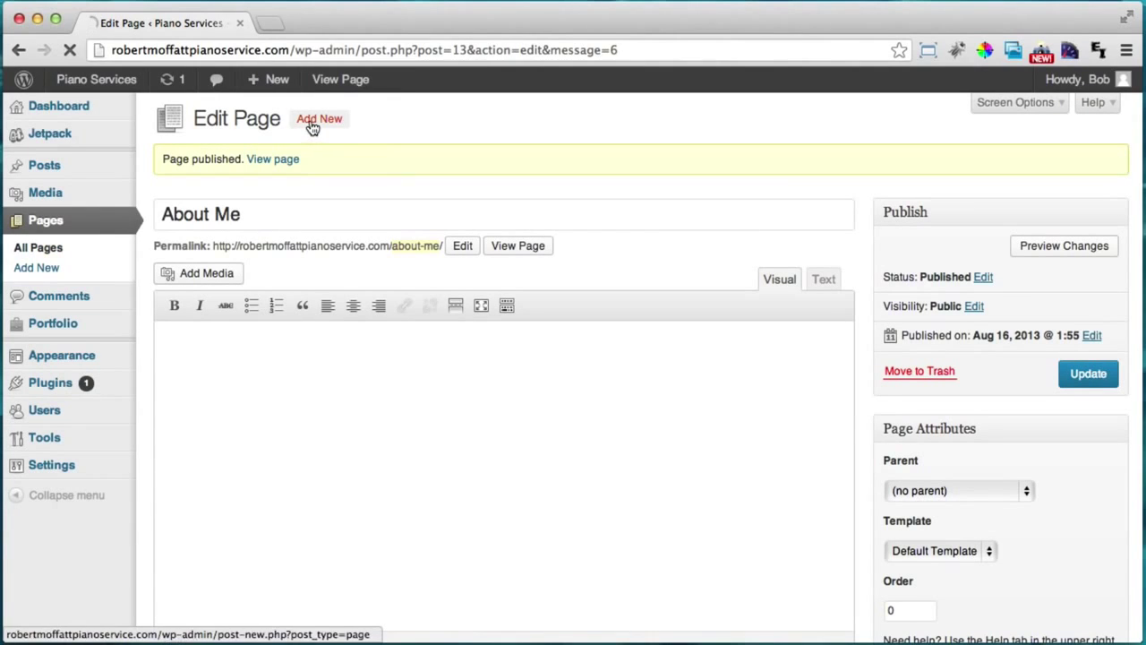
# Step: Publish two more empty pages titled 'Bob's Stories' and 'Contact'
pyautogui.click(313, 121)
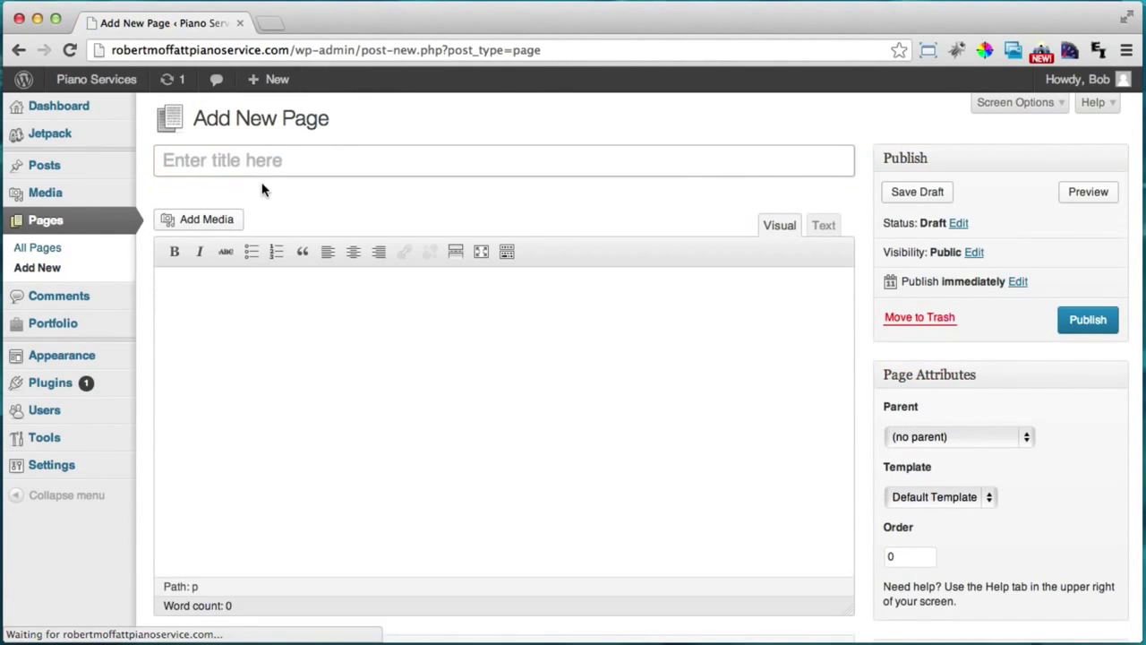
pyautogui.click(243, 147)
pyautogui.write('Bob')
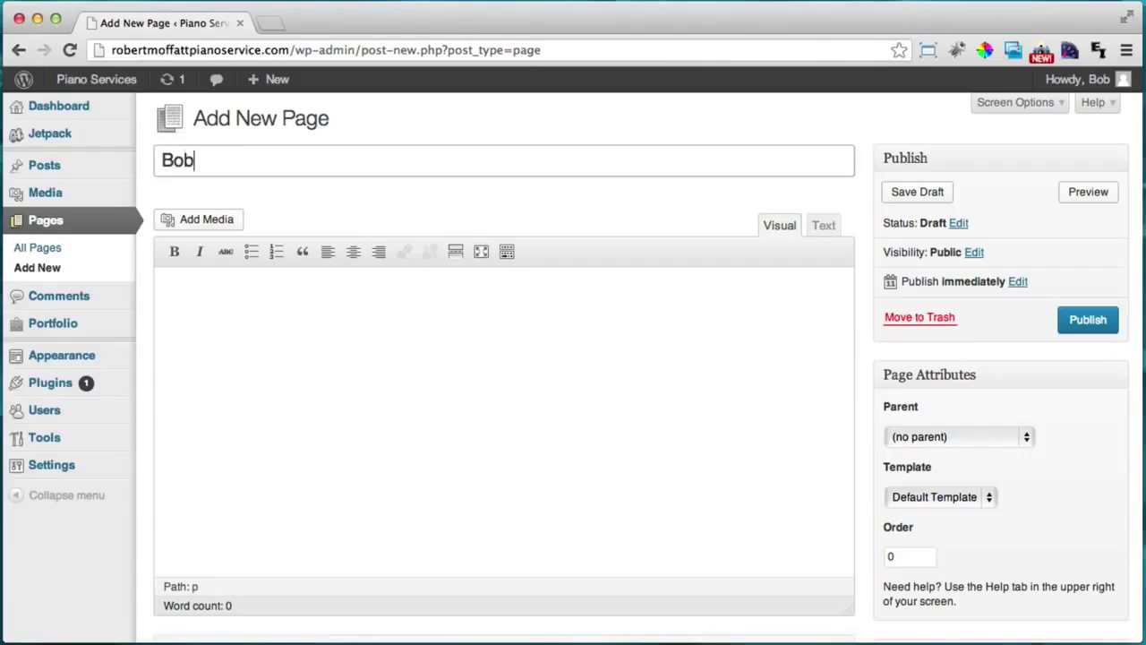
pyautogui.write("'s Stories")
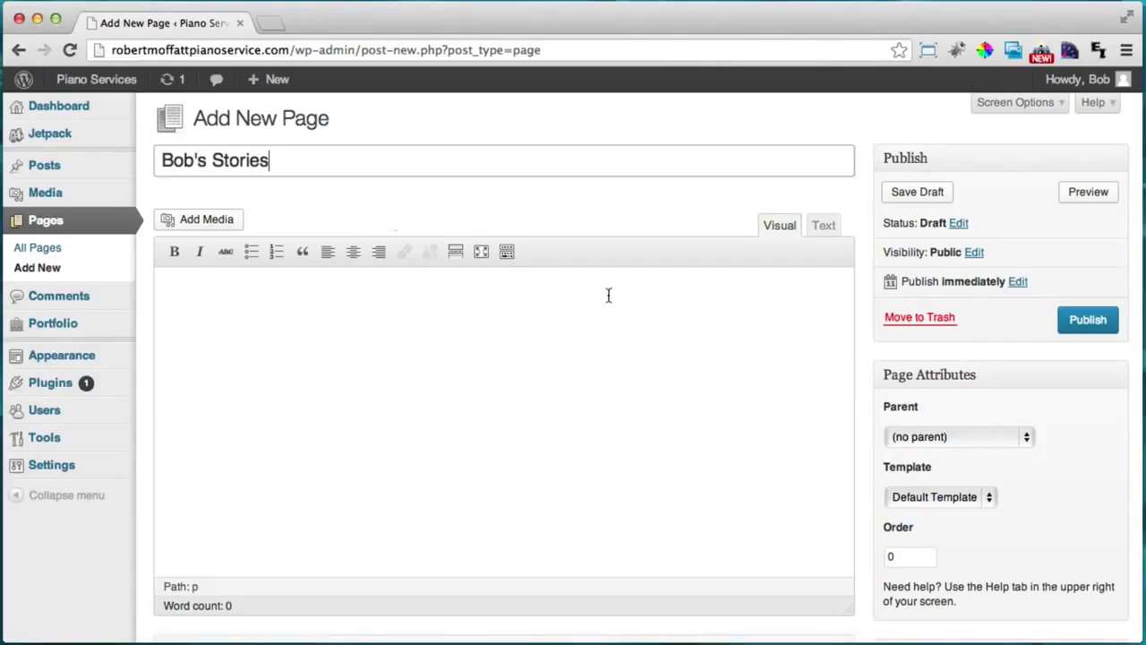
pyautogui.click(1086, 330)
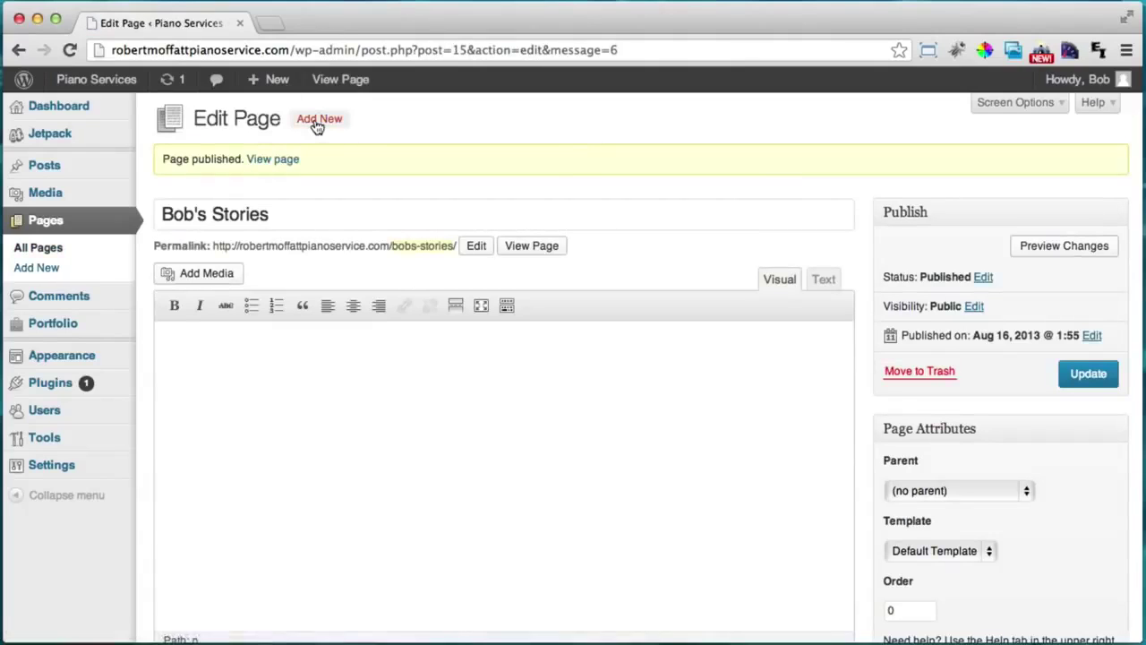
pyautogui.click(318, 127)
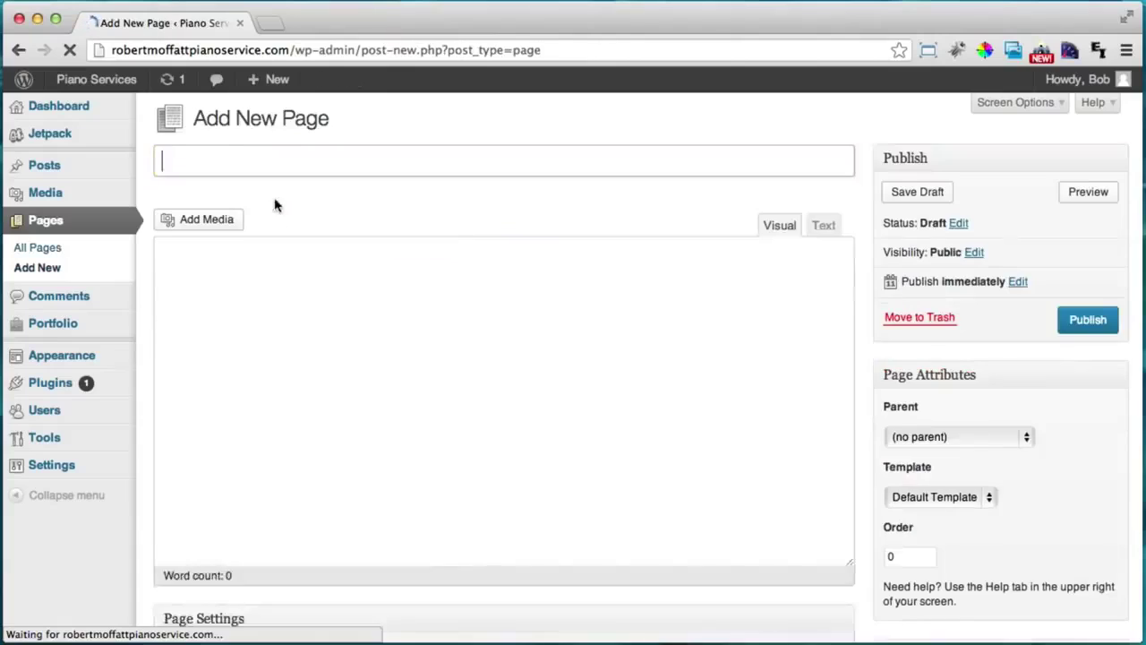
pyautogui.write('Contact')
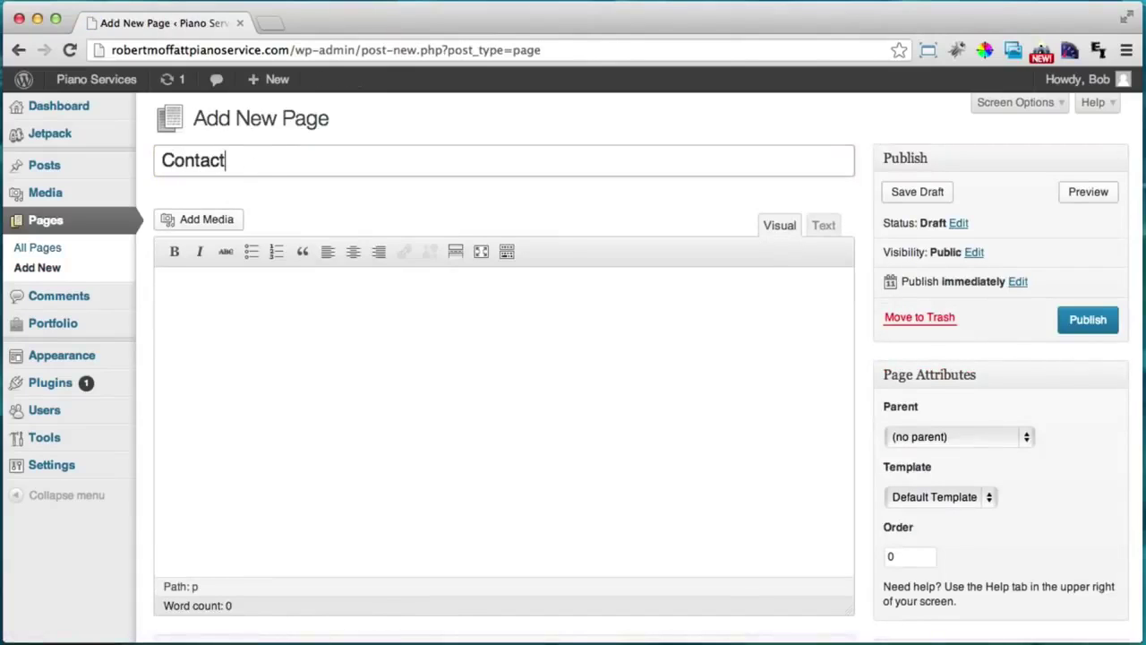
pyautogui.click(1109, 334)
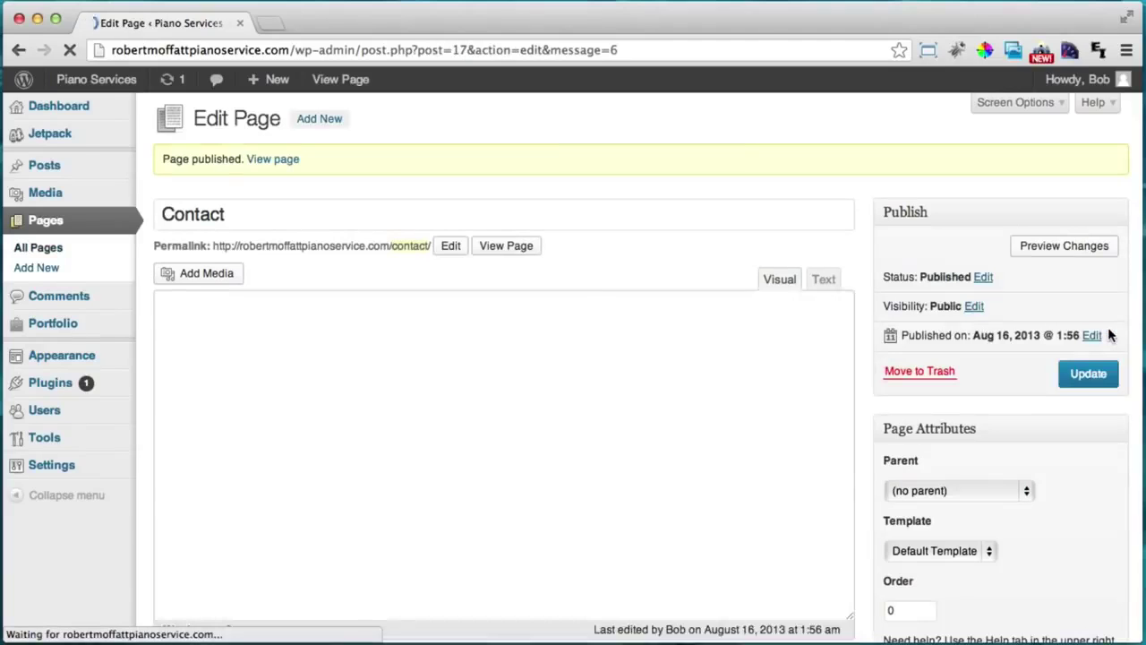
pyautogui.keyDown('super'); pyautogui.click(99, 79); pyautogui.keyUp('super')
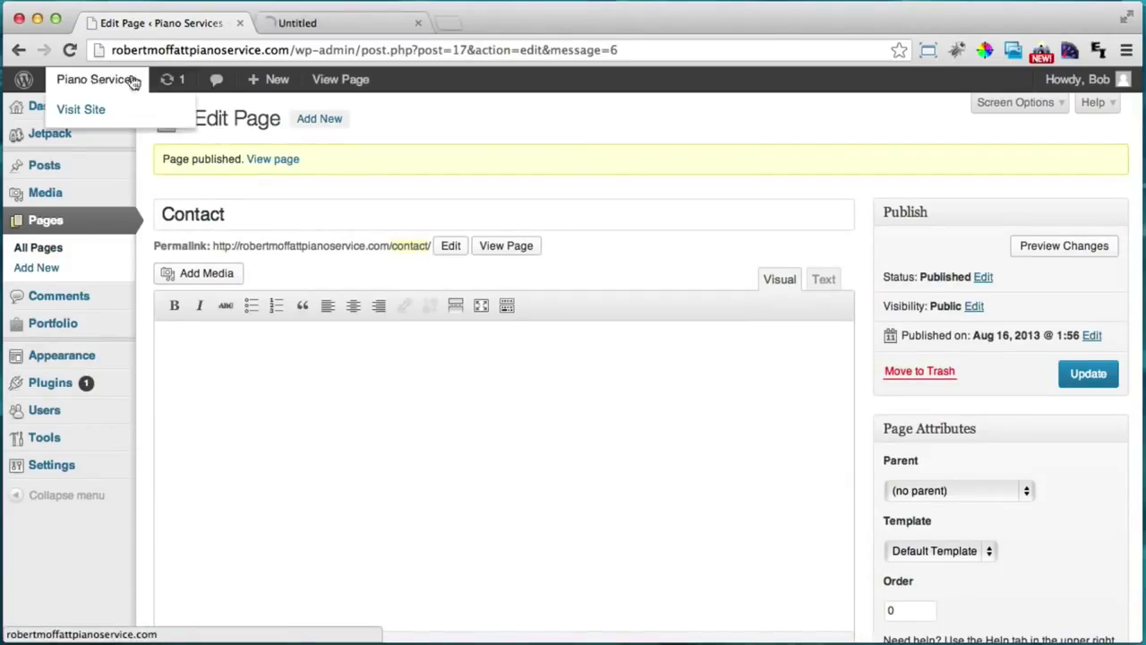
pyautogui.click(315, 22)
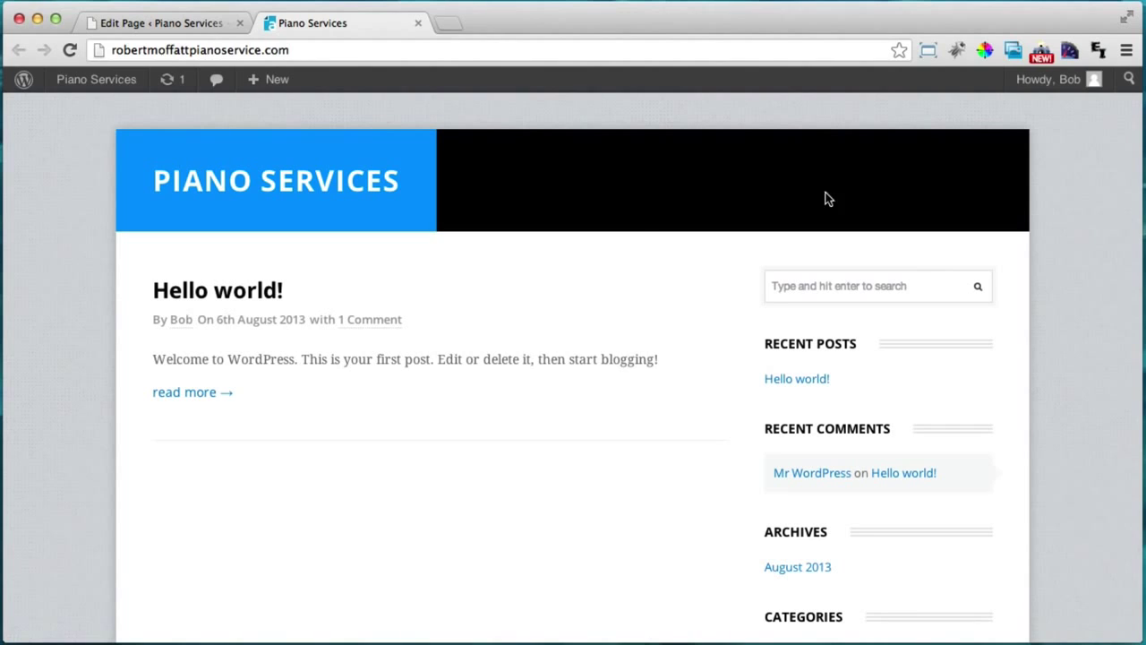
pyautogui.click(418, 23)
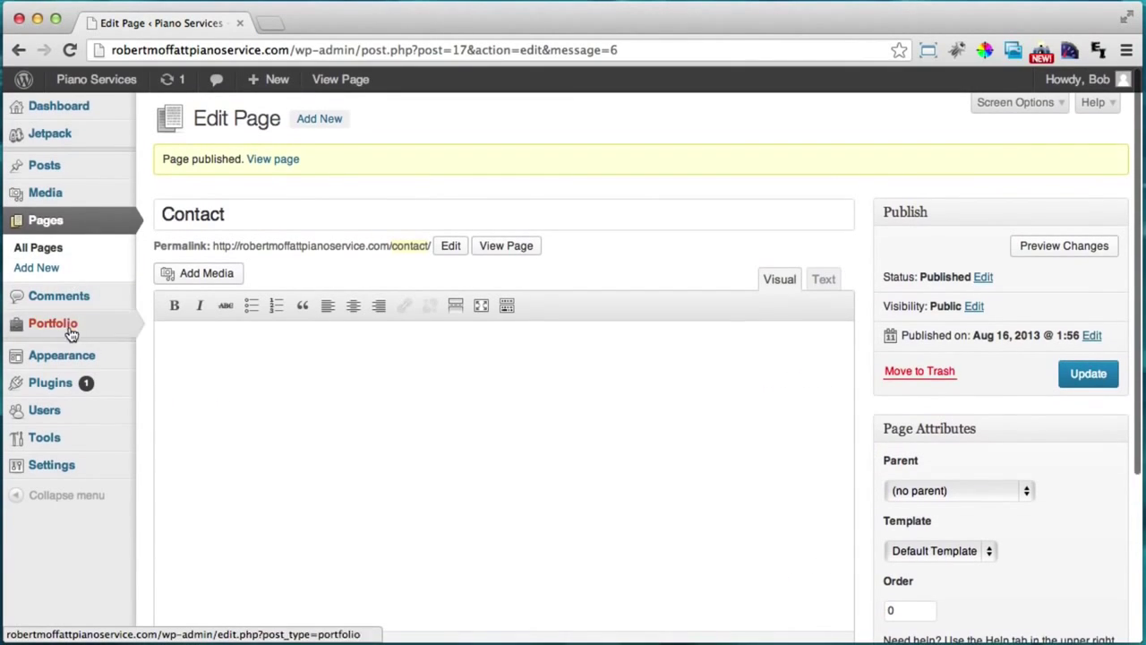
# Step: Under Appearance > Menus, create a new menu named MAIN MENU
pyautogui.moveTo(65, 363)
pyautogui.click(185, 419)
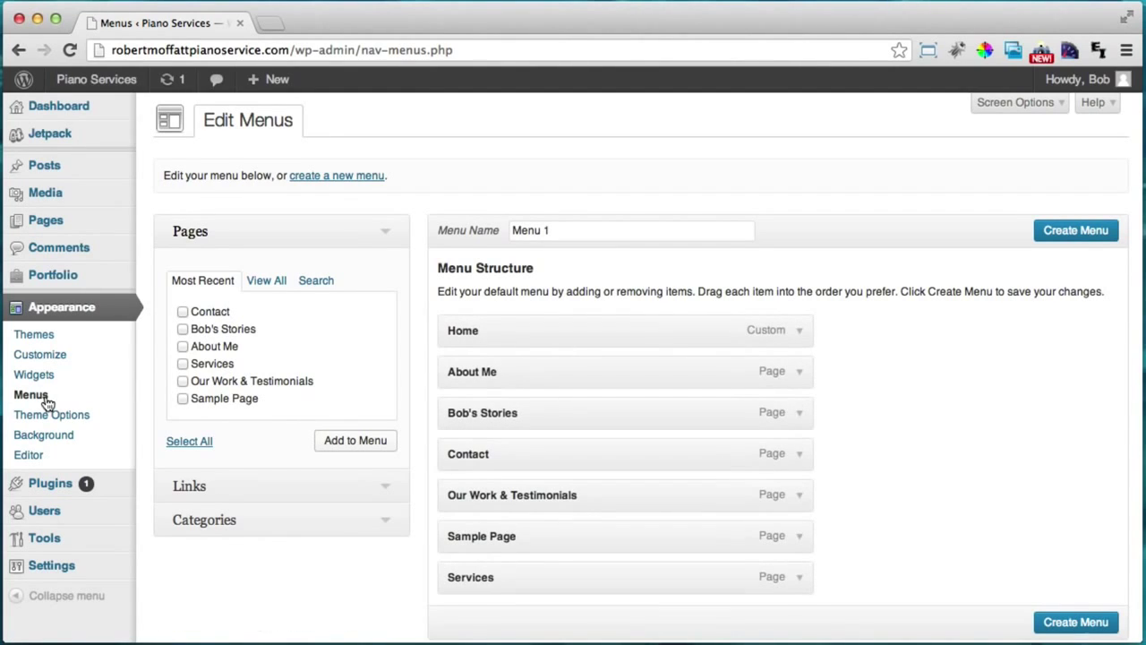
pyautogui.click(336, 178)
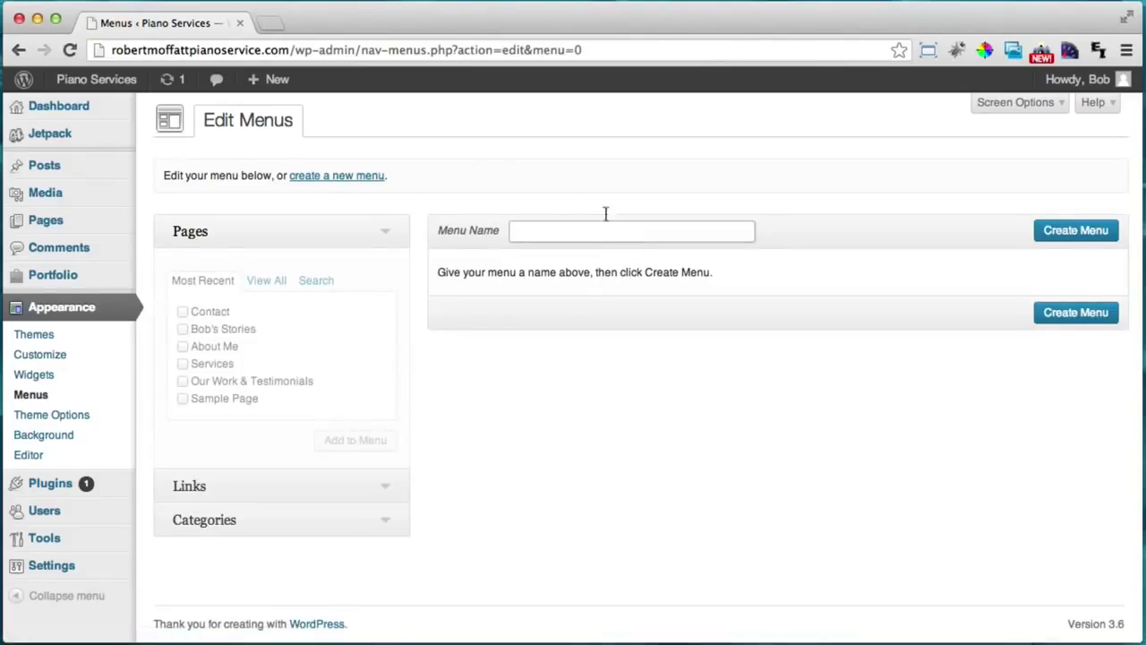
pyautogui.click(531, 232)
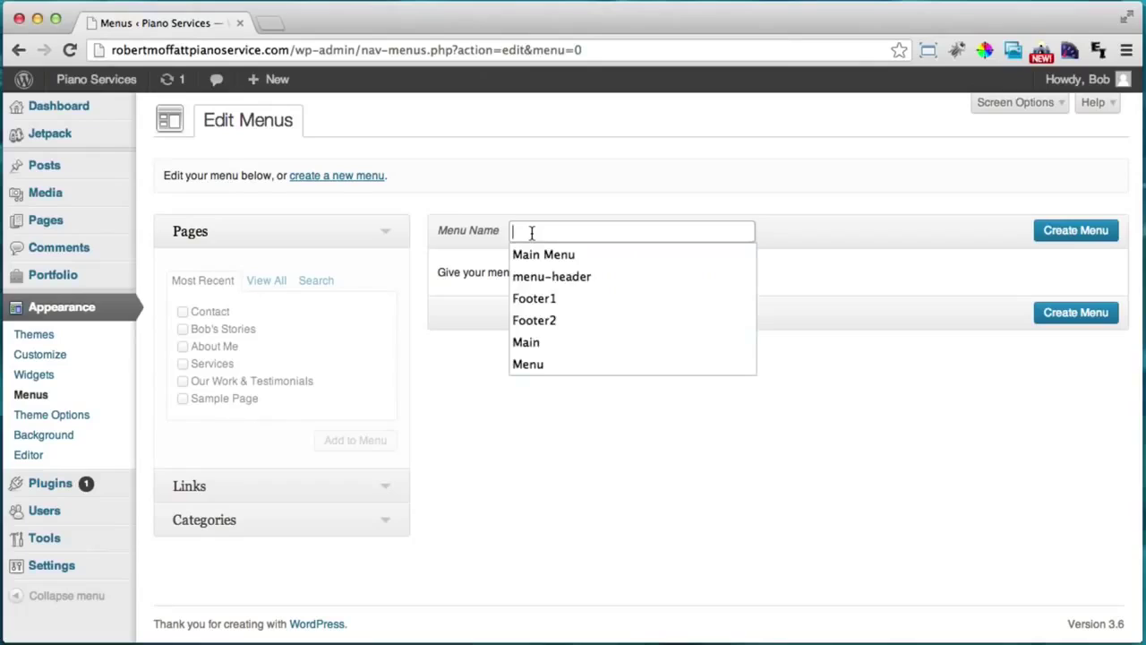
pyautogui.write('MAIN MENU')
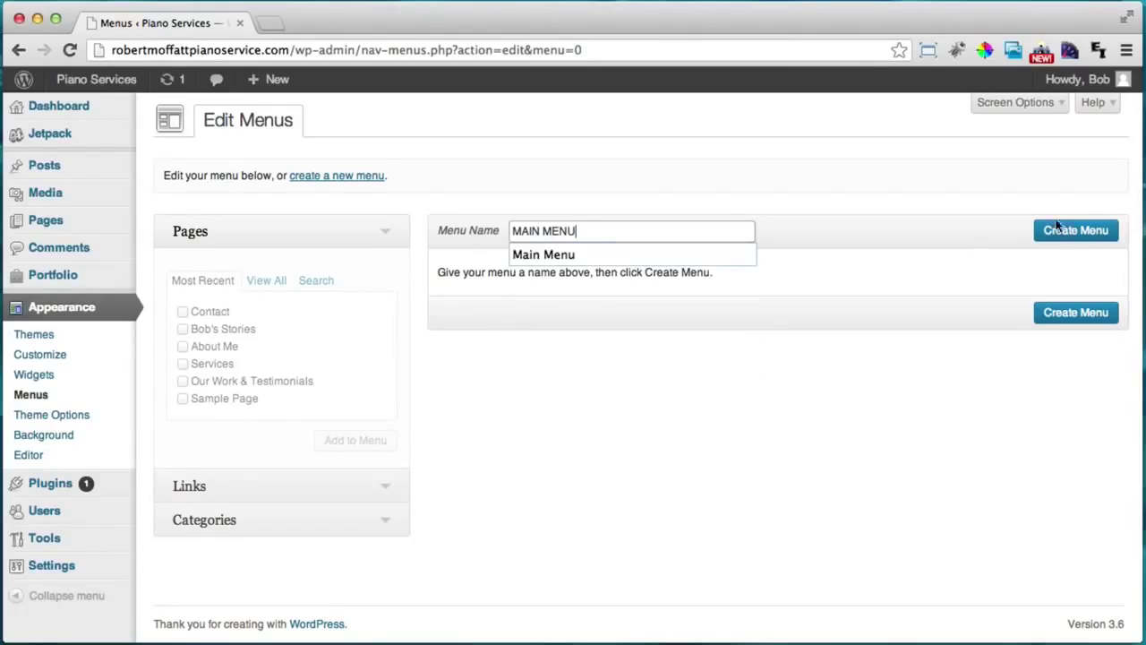
pyautogui.click(1058, 226)
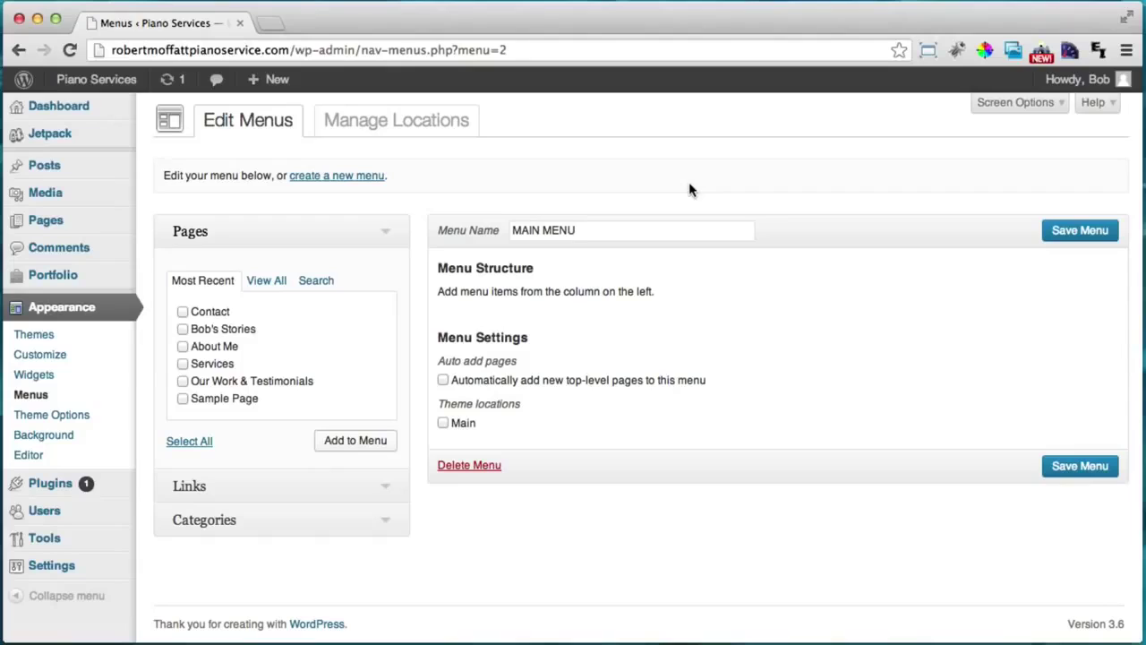
# Step: Add the five checked pages, including About Me and Our Work & Testimonials, to MAIN MENU
pyautogui.click(183, 347)
pyautogui.click(183, 381)
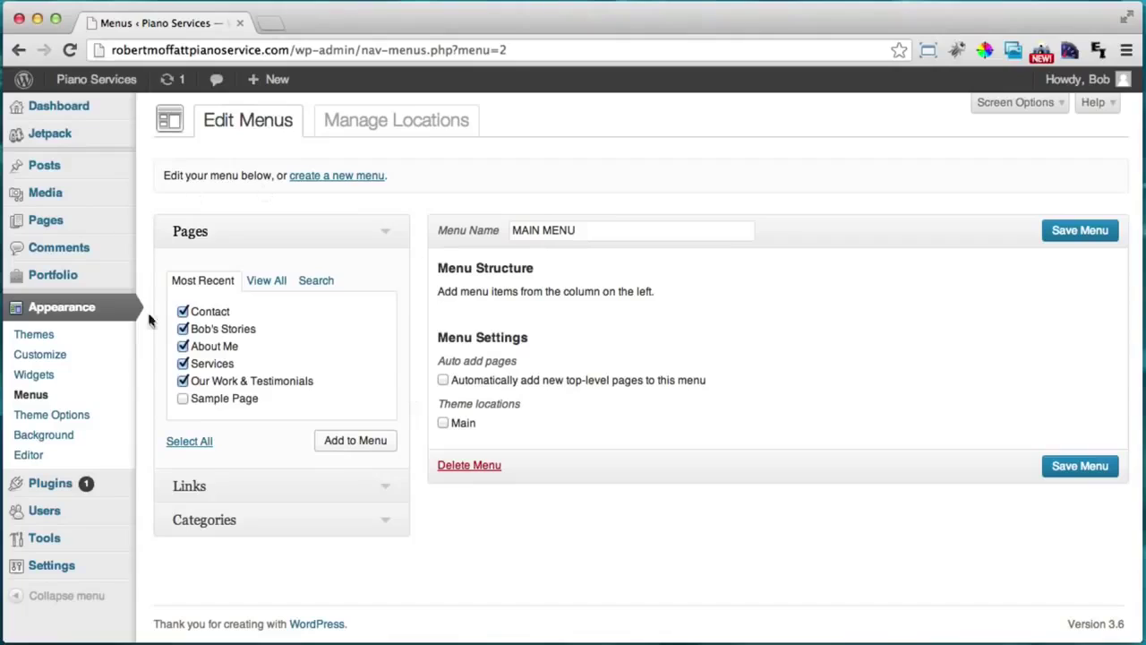
pyautogui.click(355, 440)
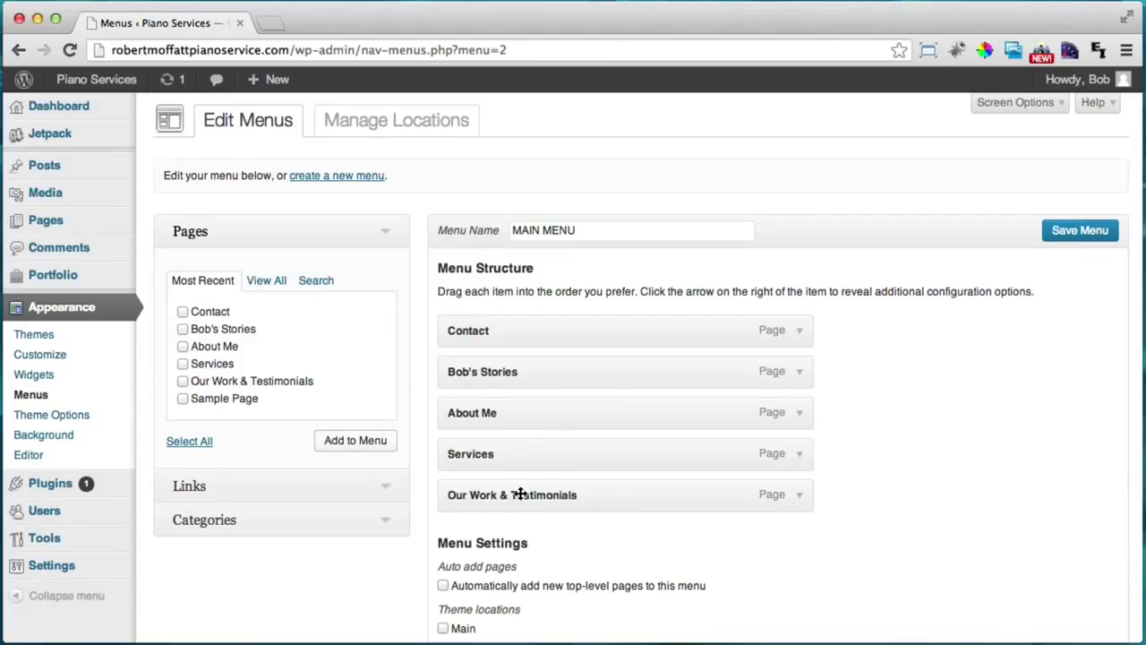
# Step: Order the menu: Our Work & Testimonials, Services, About Me, Bob's Stories, Contact
pyautogui.moveTo(520, 494); pyautogui.dragTo(512, 320)
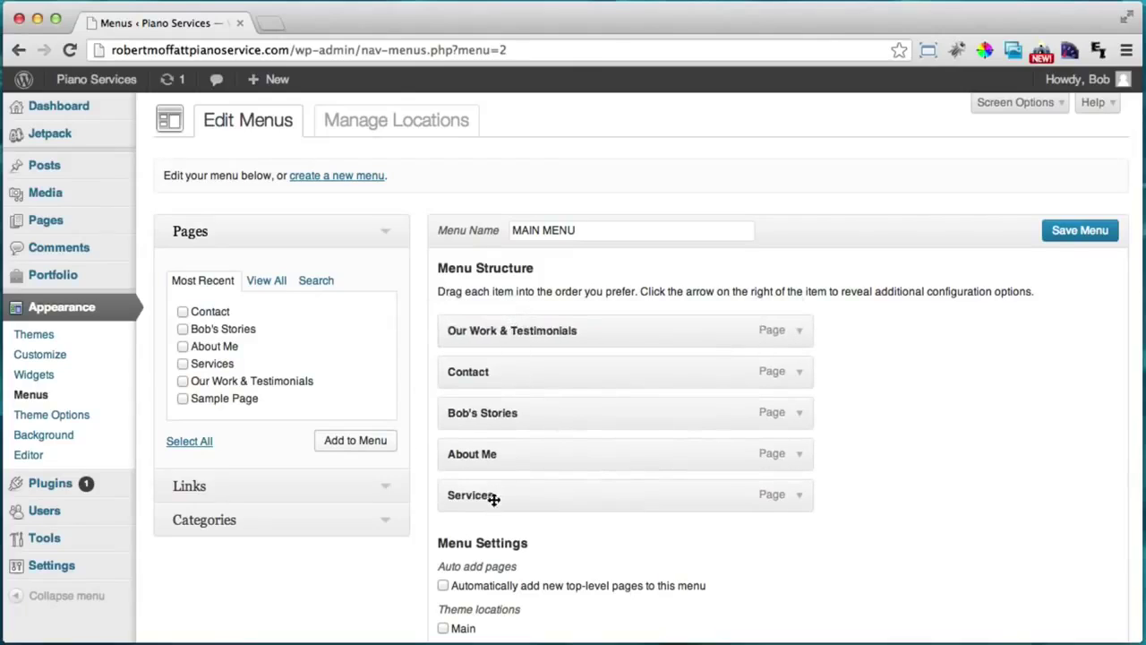
pyautogui.moveTo(493, 499); pyautogui.dragTo(481, 372)
pyautogui.moveTo(491, 468); pyautogui.dragTo(474, 409)
pyautogui.moveTo(474, 496); pyautogui.dragTo(475, 458)
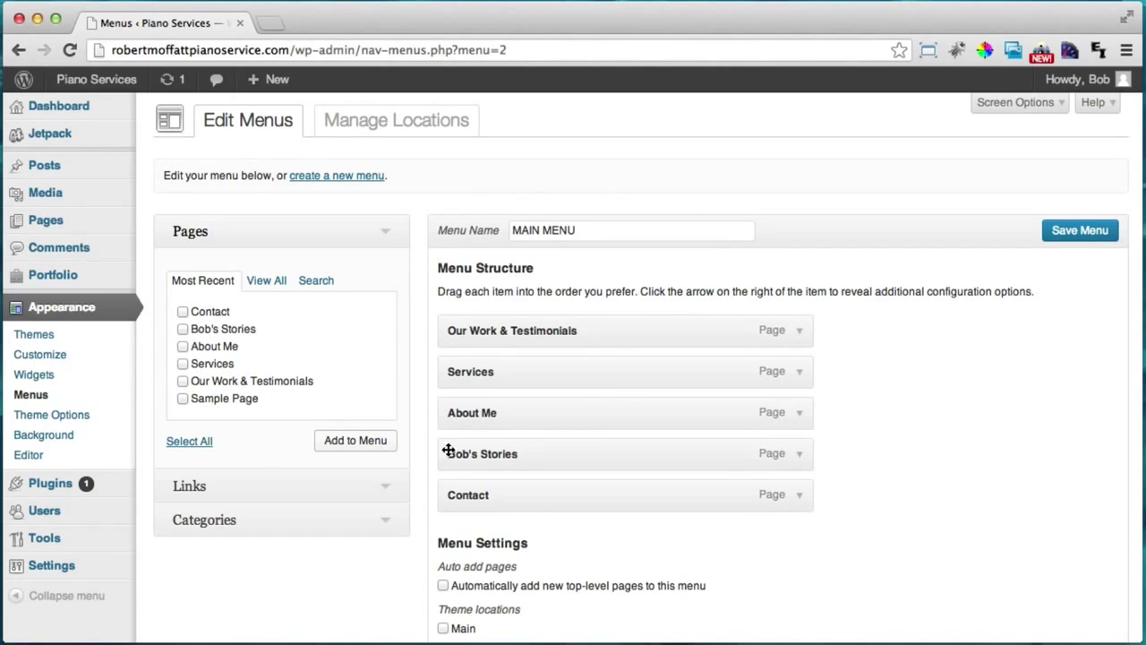
pyautogui.moveTo(648, 326)
pyautogui.mouseDown()
pyautogui.moveTo(635, 445)
pyautogui.moveTo(627, 309)
pyautogui.moveTo(636, 335)
pyautogui.mouseUp()
# Step: Save MAIN MENU assigned to the Main theme location
pyautogui.scroll(-3, 548, 407)
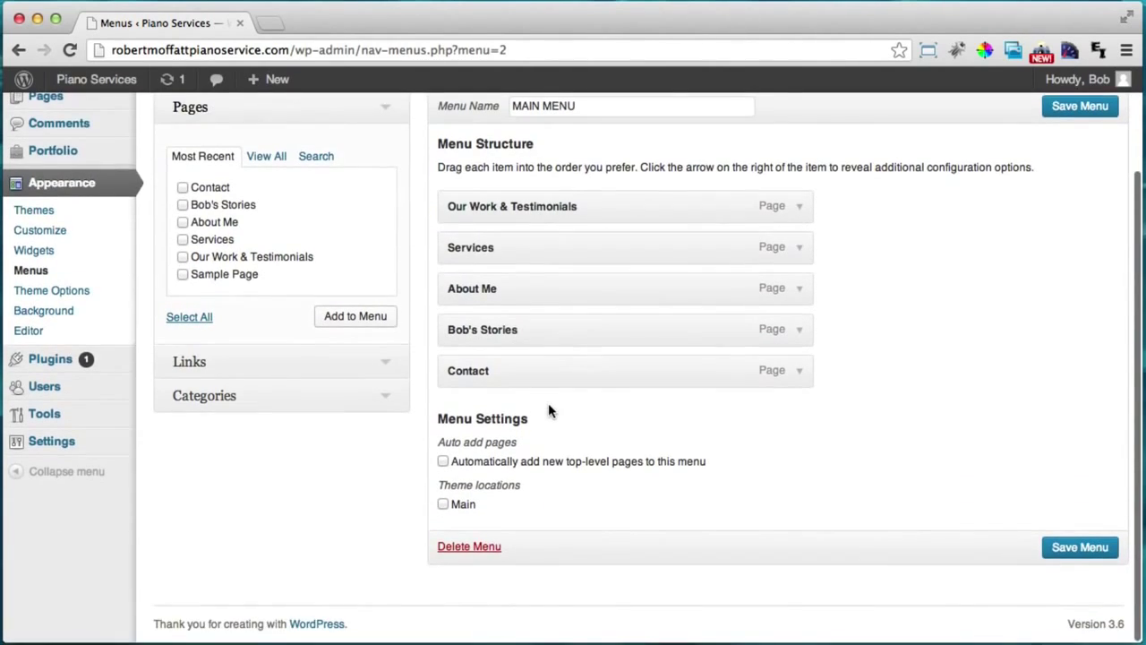
pyautogui.moveTo(448, 415); pyautogui.dragTo(524, 415)
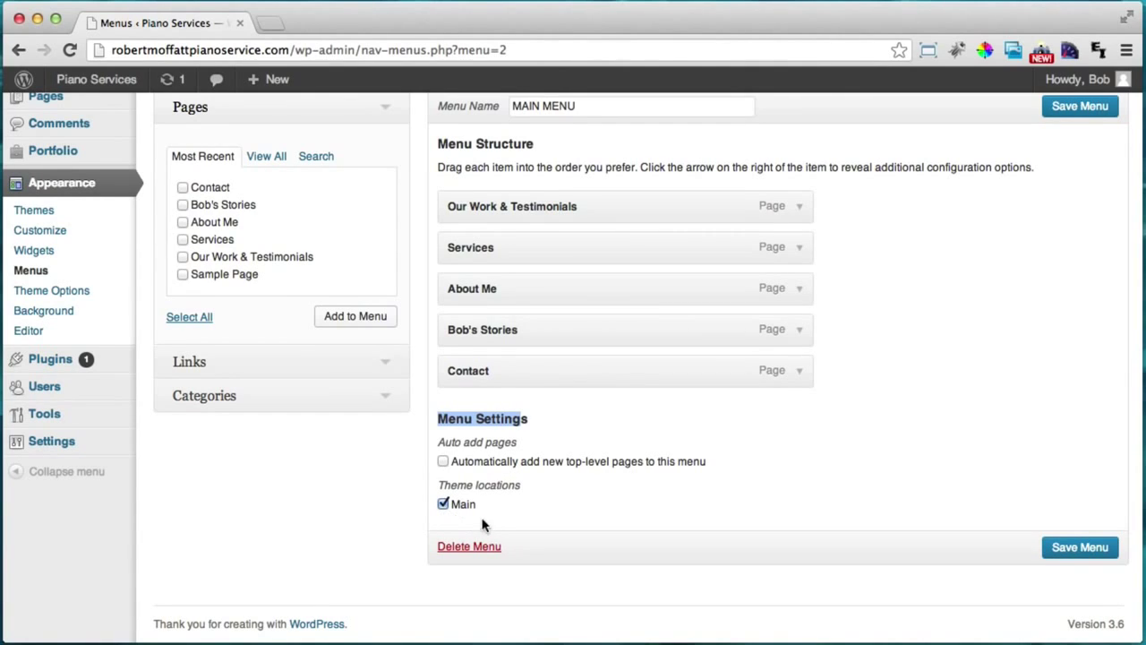
pyautogui.scroll(2, 631, 370)
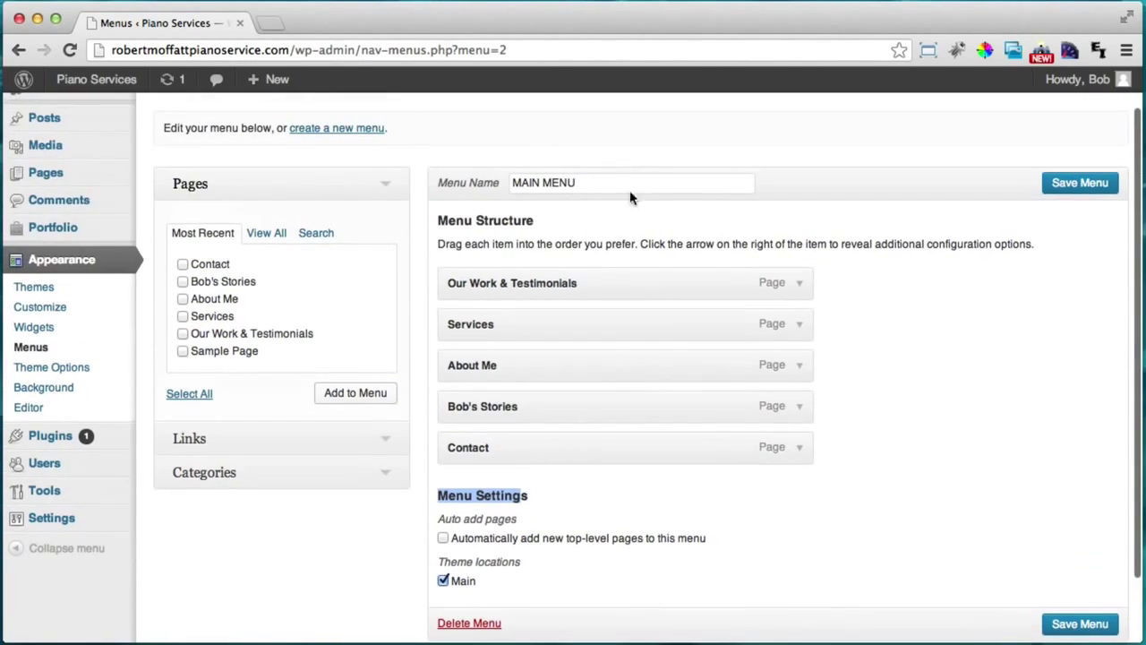
pyautogui.click(1072, 190)
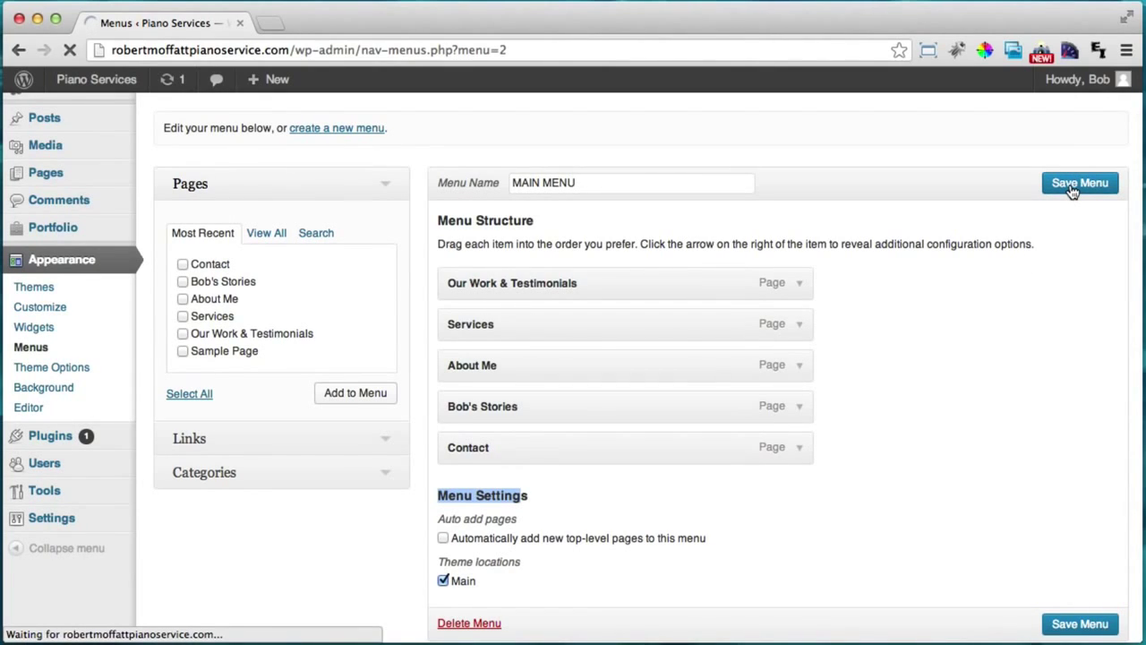
pyautogui.scroll(1, 853, 338)
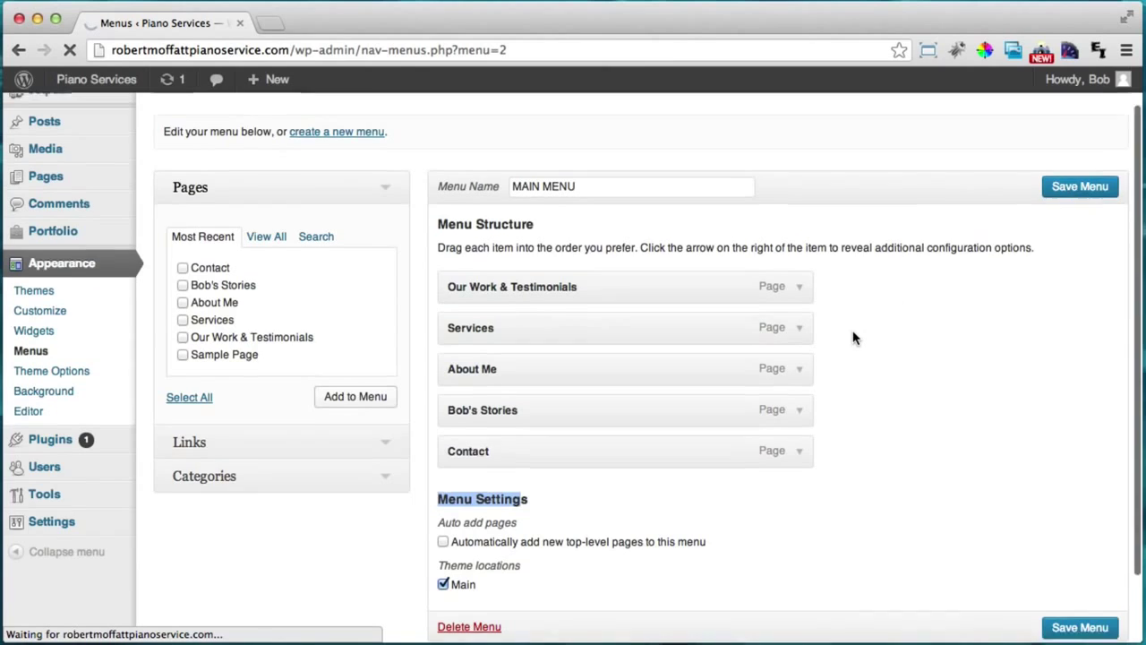
pyautogui.scroll(-1, 854, 337)
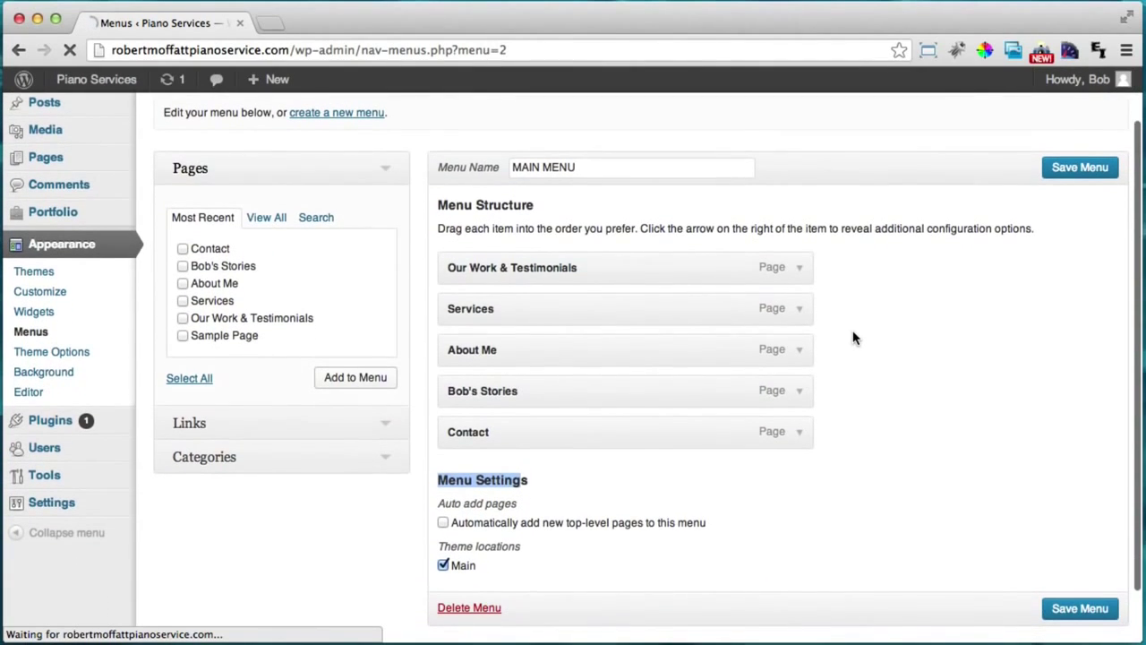
pyautogui.scroll(2, 858, 295)
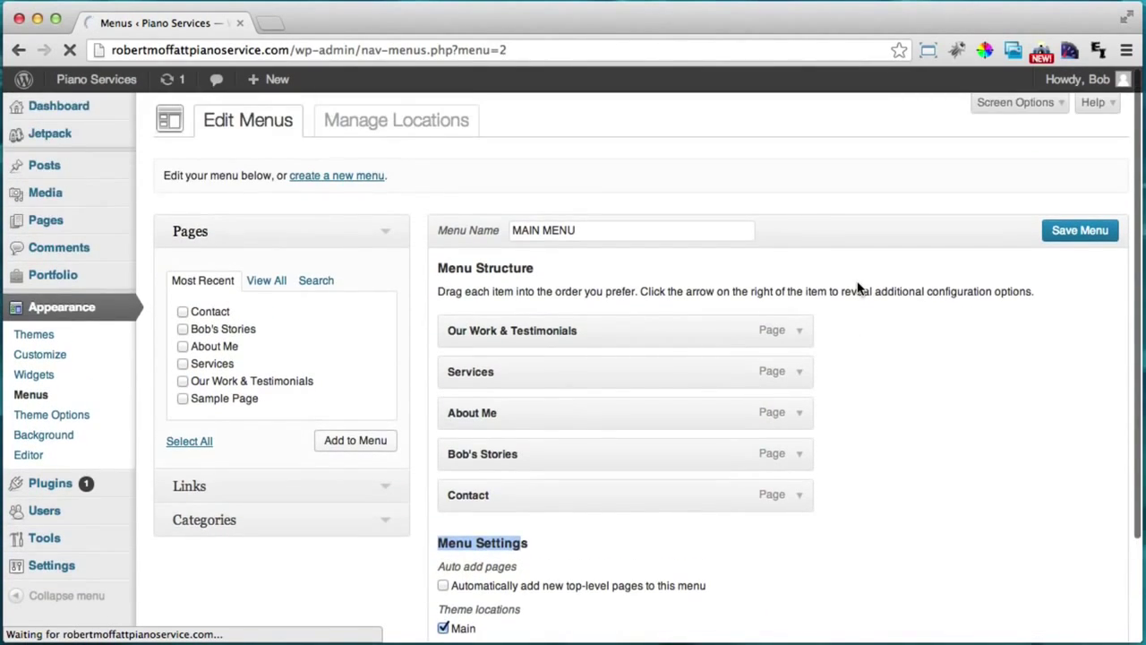
pyautogui.keyDown('super'); pyautogui.click(113, 81); pyautogui.keyUp('super')
pyautogui.click(332, 21)
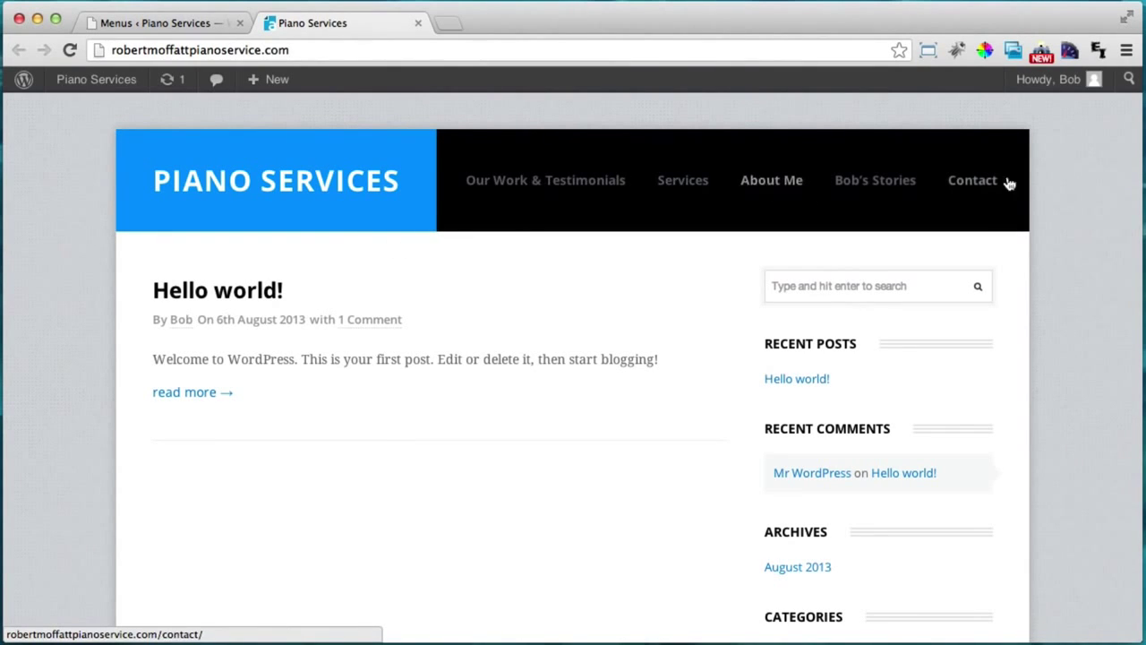
pyautogui.click(766, 187)
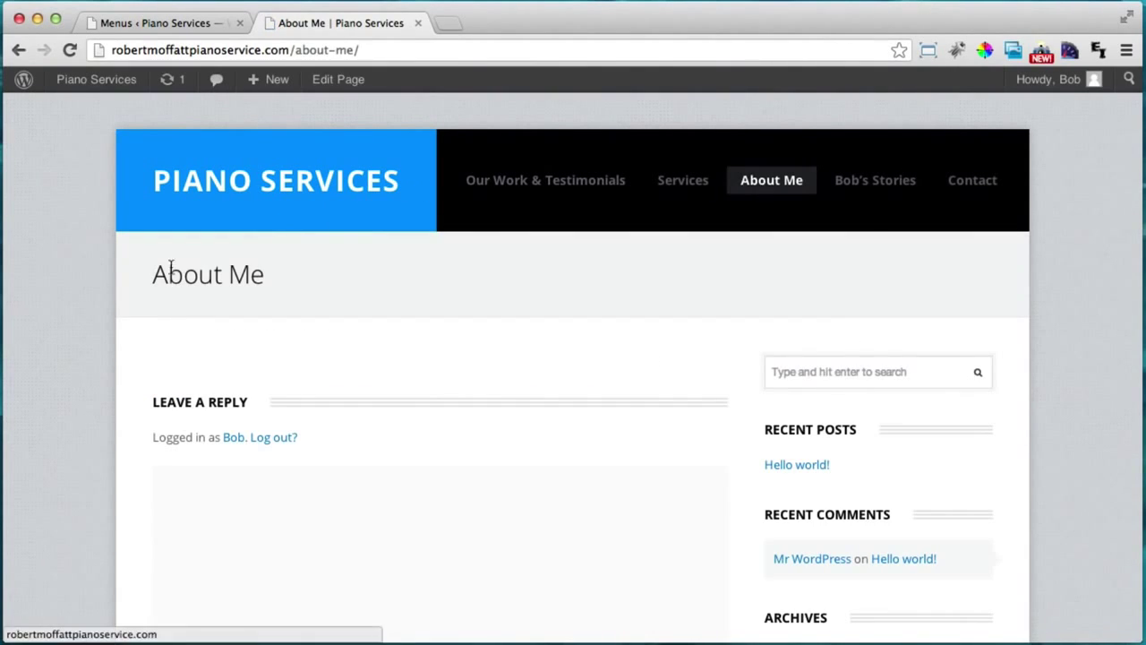
pyautogui.moveTo(152, 274); pyautogui.dragTo(286, 284)
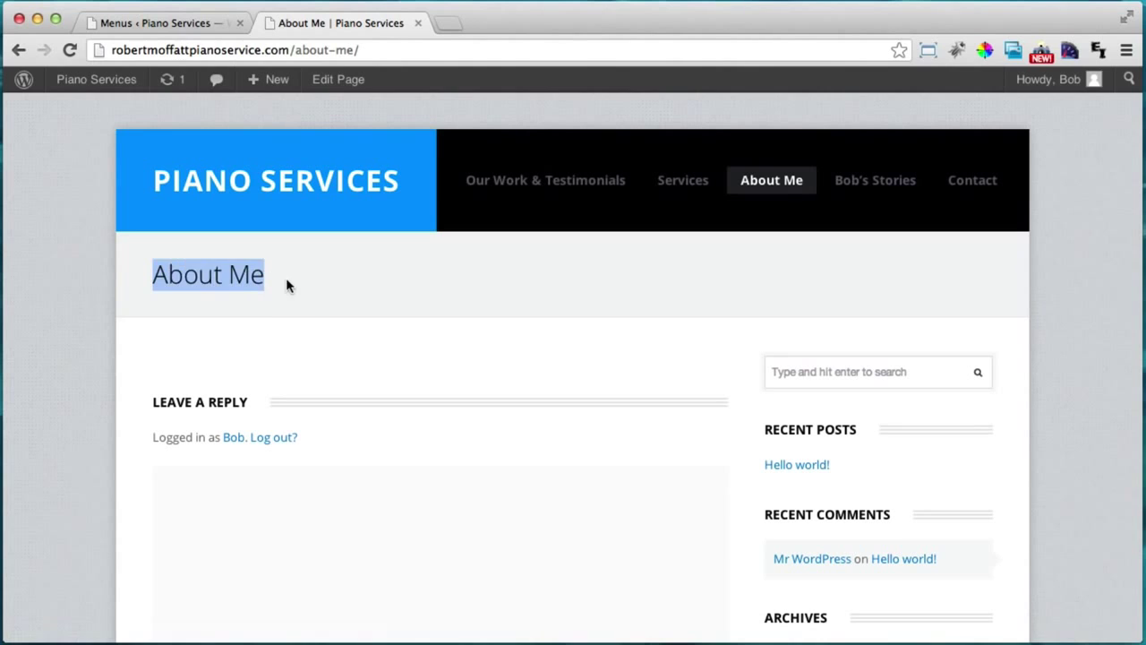
pyautogui.click(288, 284)
pyautogui.click(985, 182)
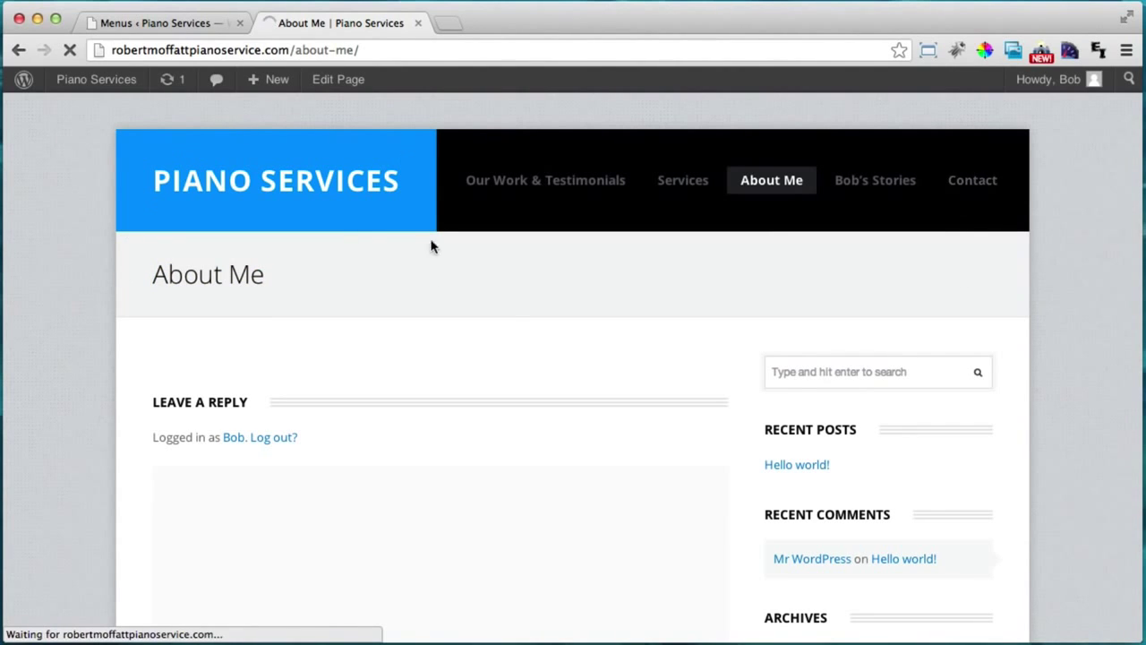
pyautogui.scroll(-5, 504, 313)
pyautogui.scroll(5, 504, 313)
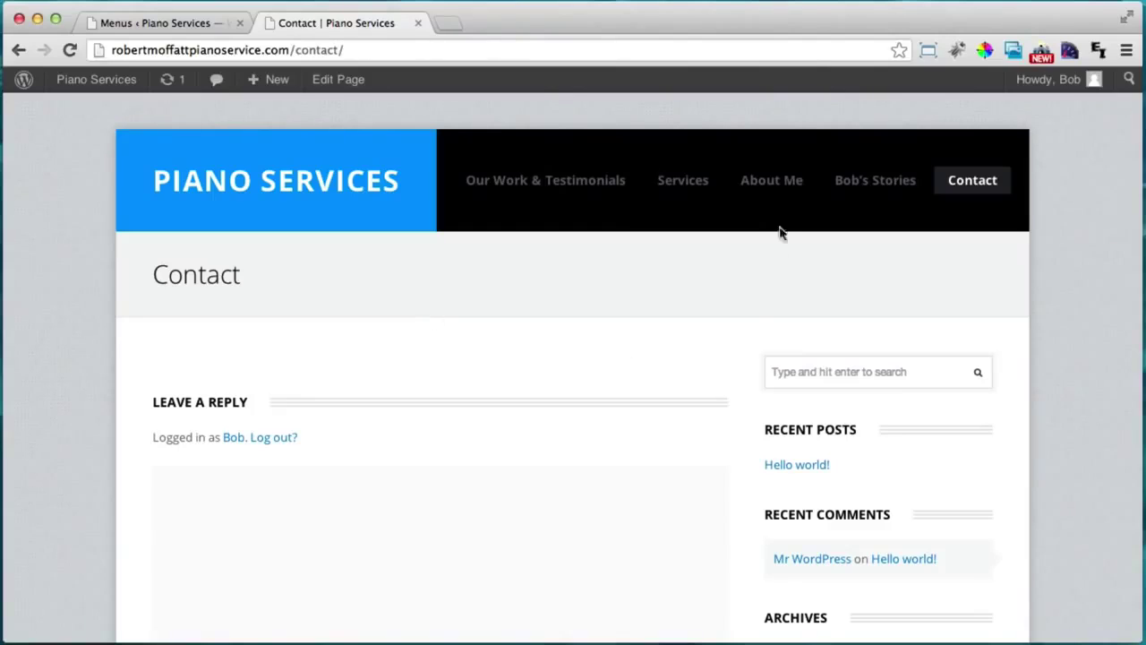
pyautogui.click(774, 186)
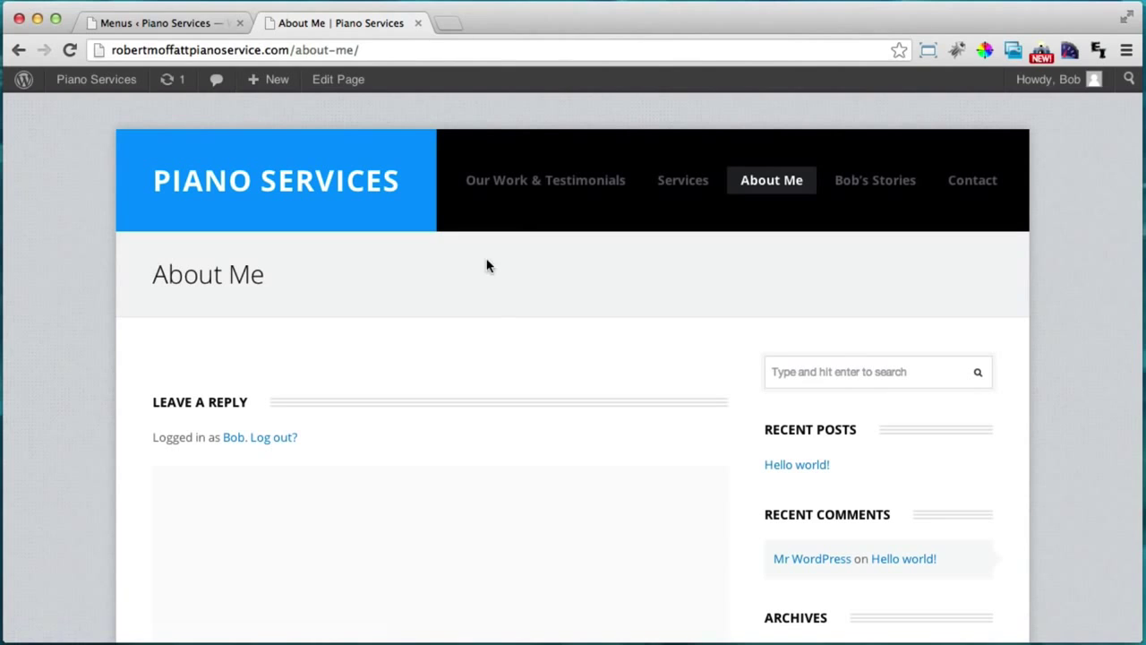
pyautogui.scroll(-1, 322, 453)
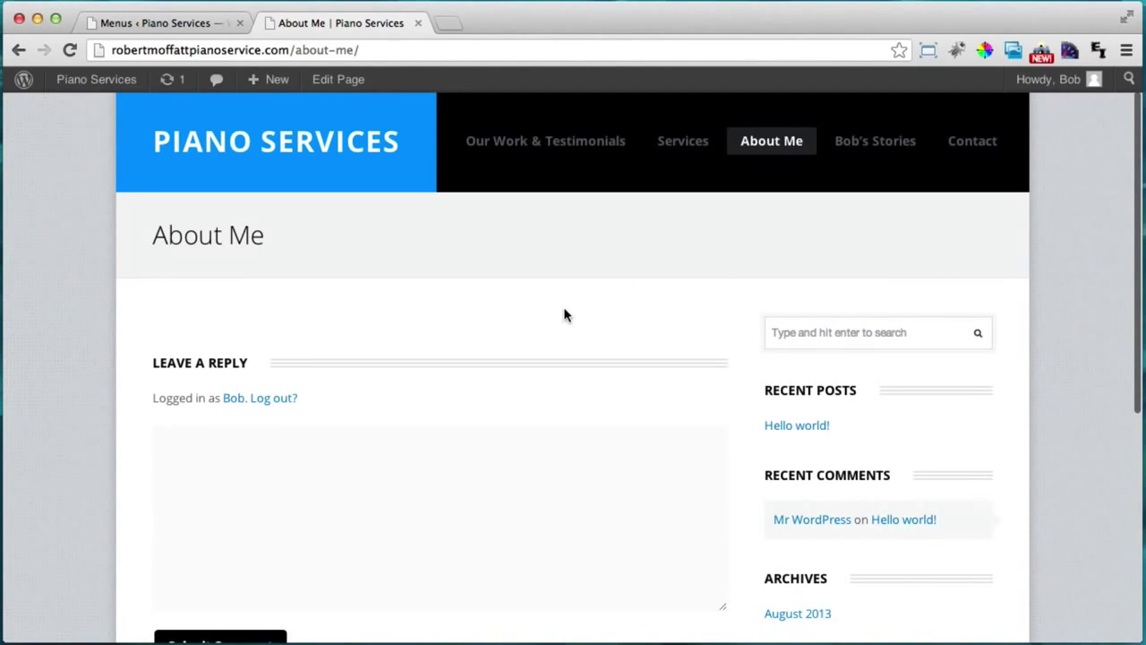
pyautogui.scroll(2, 516, 350)
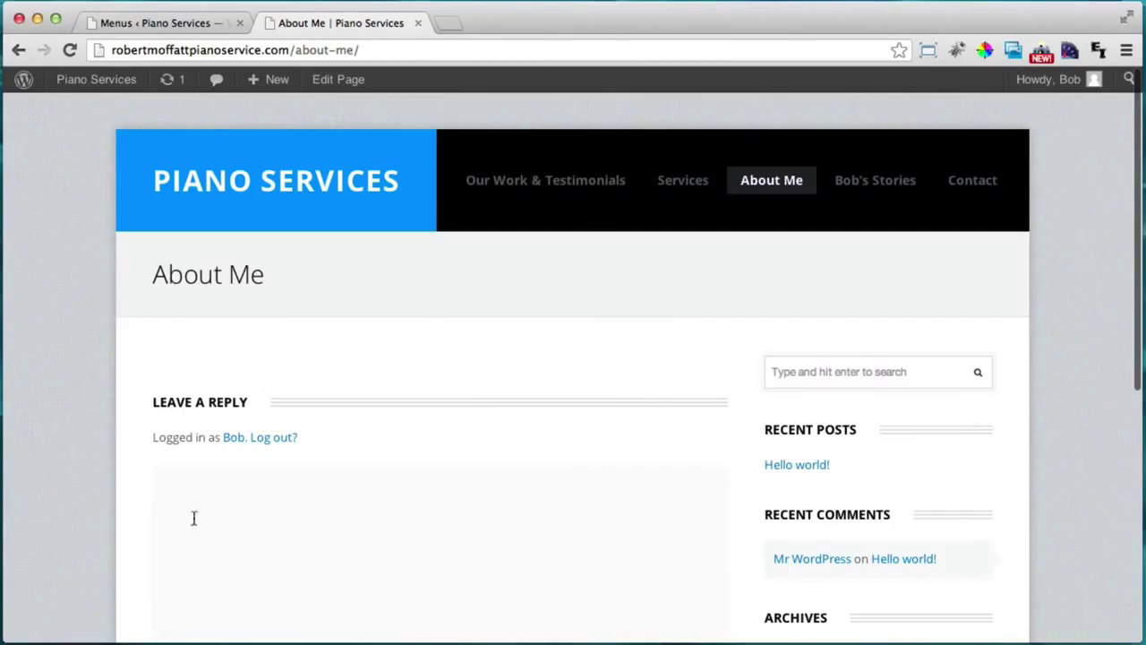
pyautogui.click(418, 23)
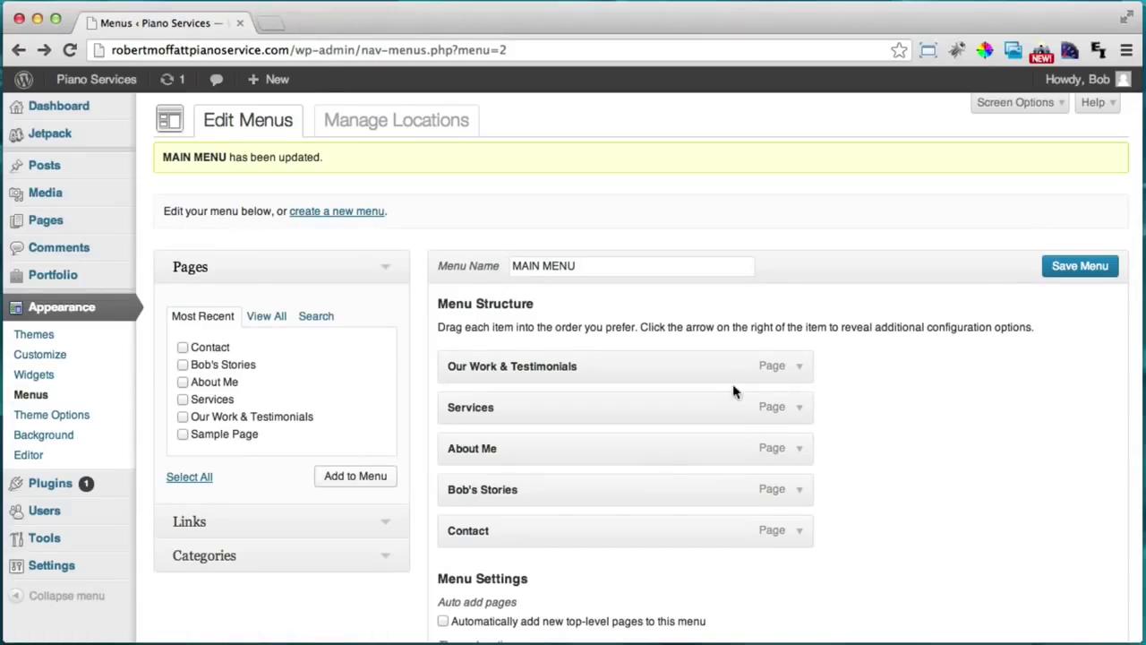
# Step: Paste the biography about 40 years in piano technology into the About Me page and update it
pyautogui.click(50, 223)
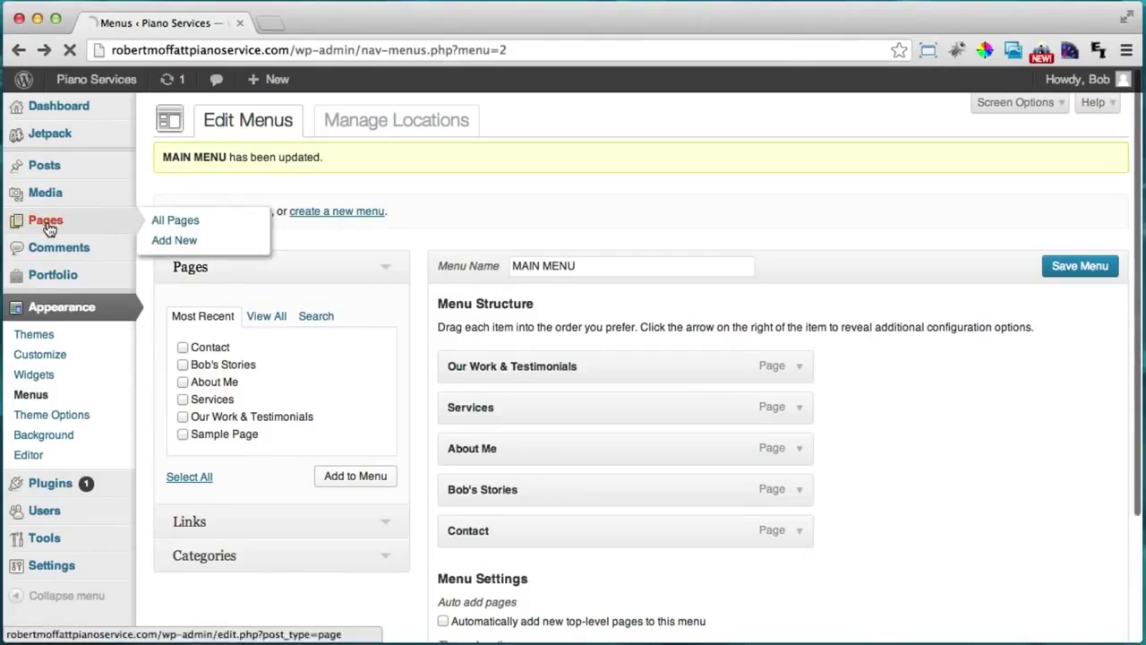
pyautogui.moveTo(230, 261)
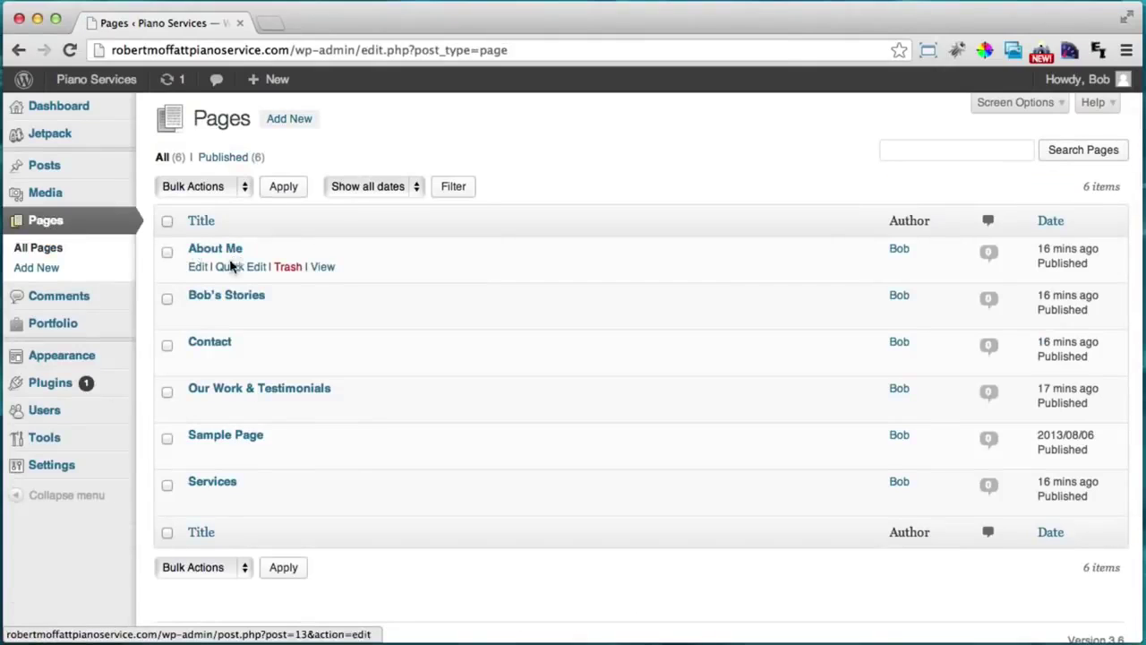
pyautogui.click(196, 268)
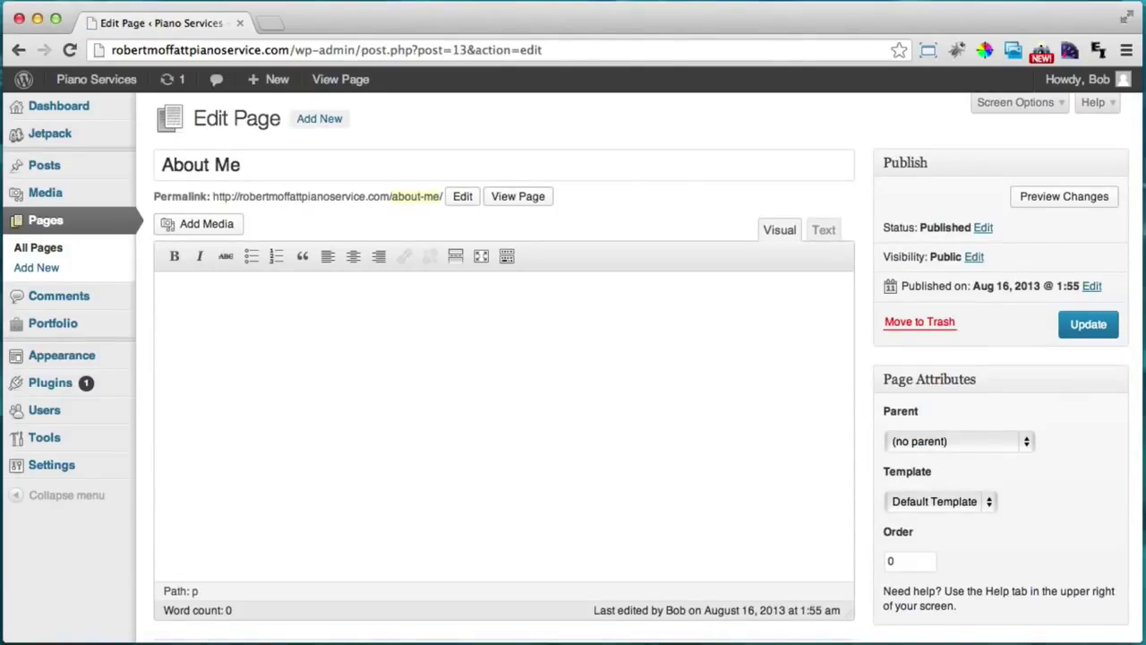
pyautogui.press('super+Tab')
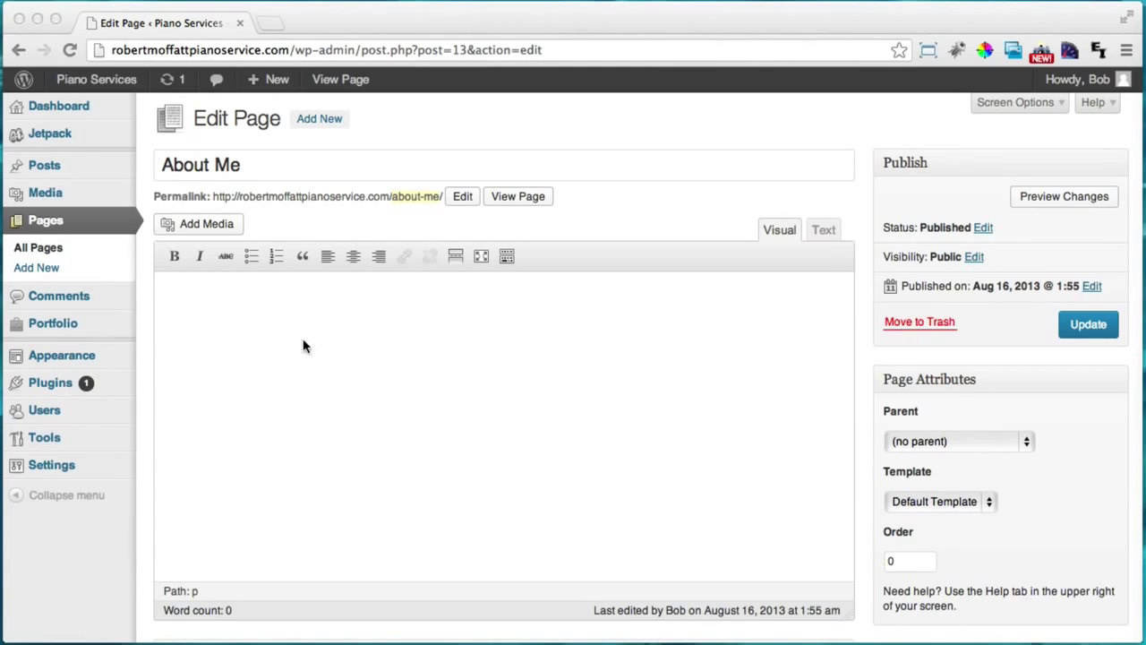
pyautogui.press('super+Tab')
pyautogui.write("Bob has 40 years experience in the piano technology field. A native Calgarian, Bob received his initial training with Yamaha Canada. Bob was picked to be one of five successful candidates after a nation wide search by Yamaha. This intense one year training program was the last to be offered by Yamaha, which set the stage for Bob's career as a piano technician. Bob's thirst for knowledge has never diminished, in fact it has grown, giving Bob great proficient in all aspects of piano technology and acoustic keyboard instruments. His affiliation with great mentors, concert pianists and training with Steinway, New York was key to honing his piano technology and diagnostic skills. Bob, along with his brother Gordon, a master piano rebuilder and refinisher, ran the only private trade school for piano technology in Canada, founded in 1978 by Hal T. M. Lyne. Bob, trained both his sons. Following in their fathers' footsteps, Matthew is successfully running his own Piano tuning and repair business in Calgary and Jesse is Manager of Collections and Artifact Care at the famed National Music Centre in Calgary. Truly a family affair!")
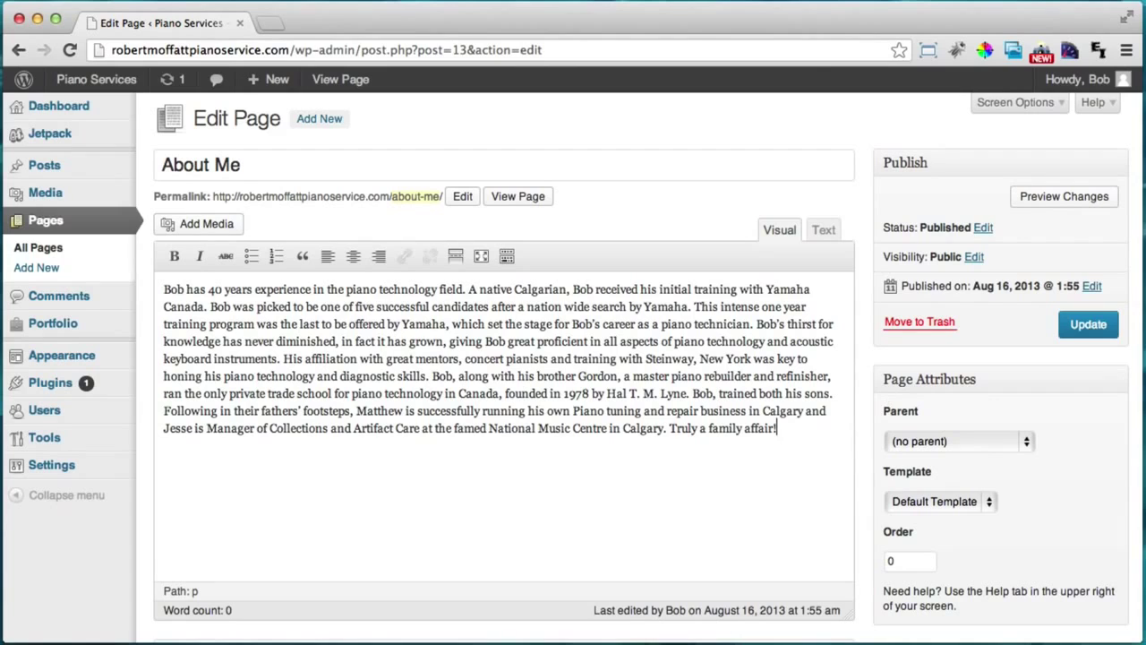
pyautogui.click(1083, 324)
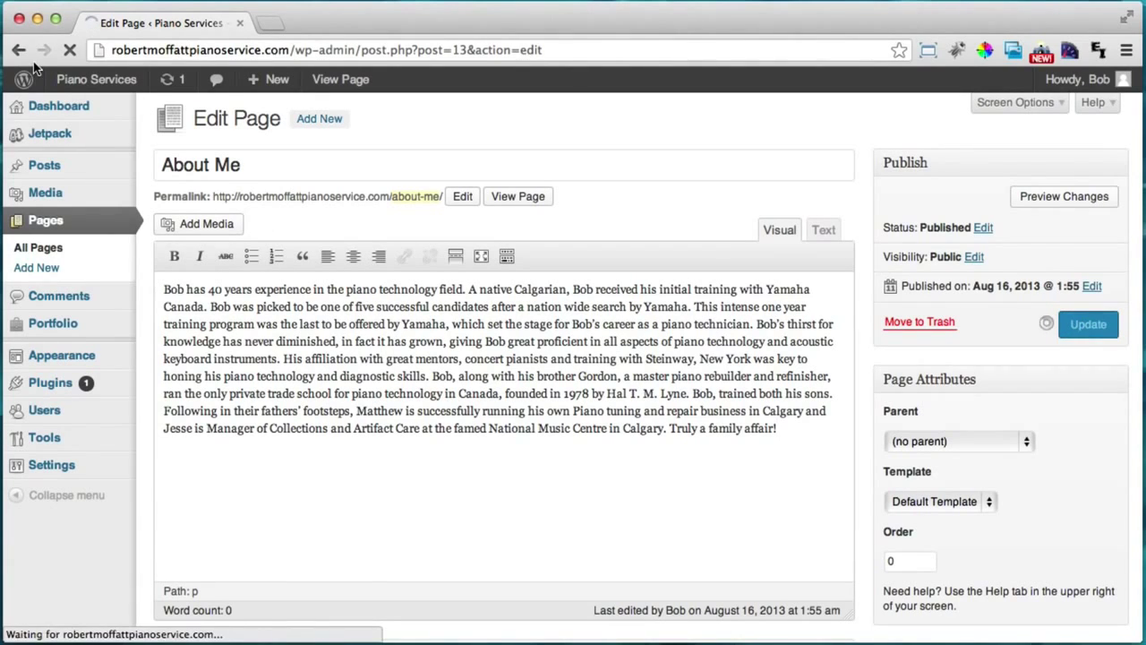
# Step: Review the live About Me page down to its Leave a Reply section, then return to the editor
pyautogui.keyDown('super'); pyautogui.click(97, 86); pyautogui.keyUp('super')
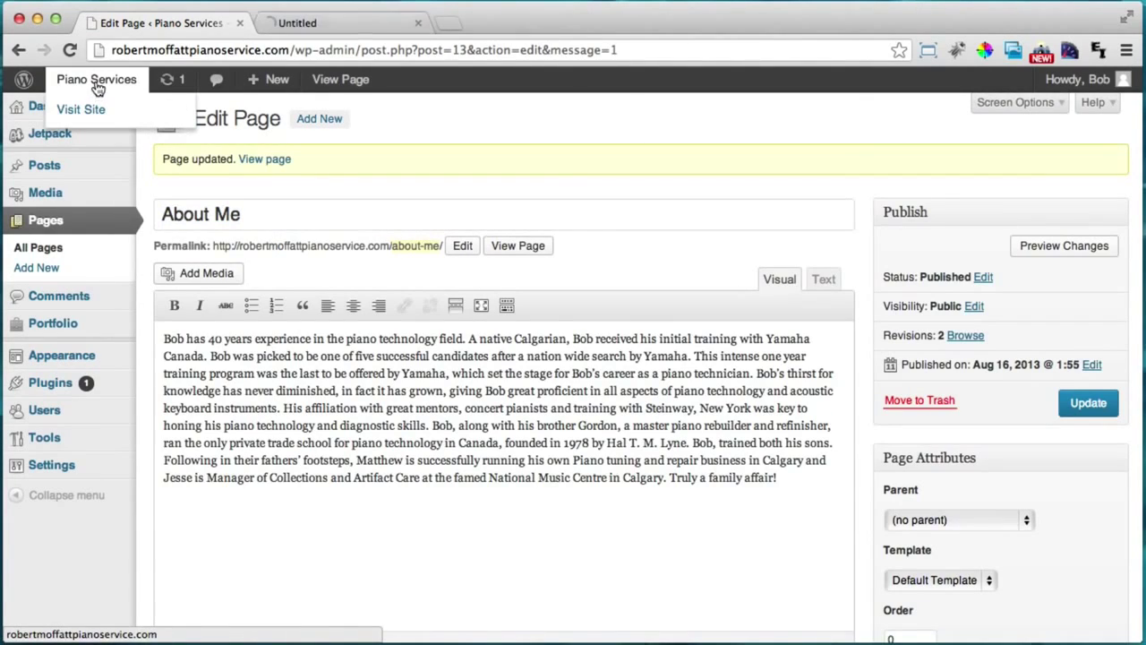
pyautogui.click(376, 23)
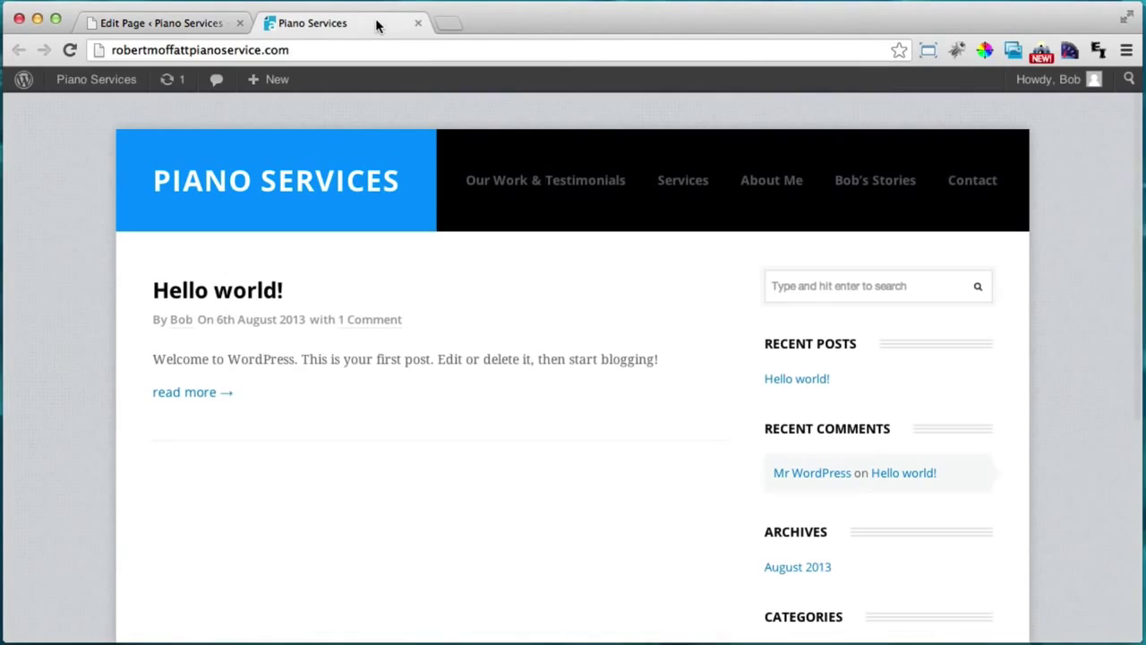
pyautogui.click(768, 189)
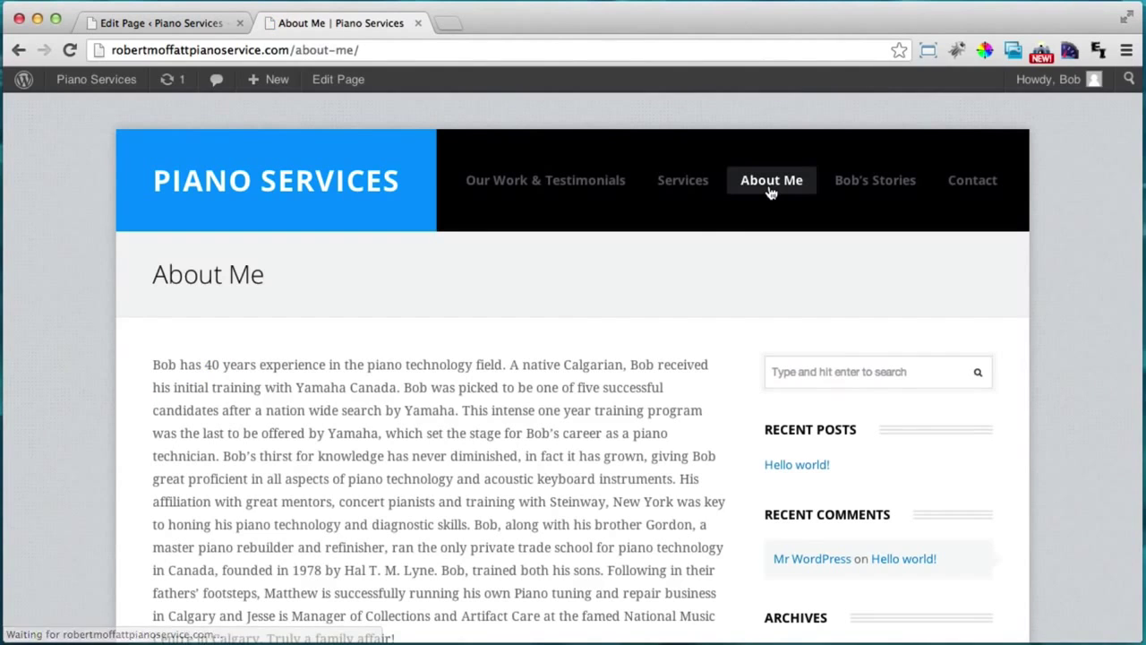
pyautogui.scroll(-3, 558, 324)
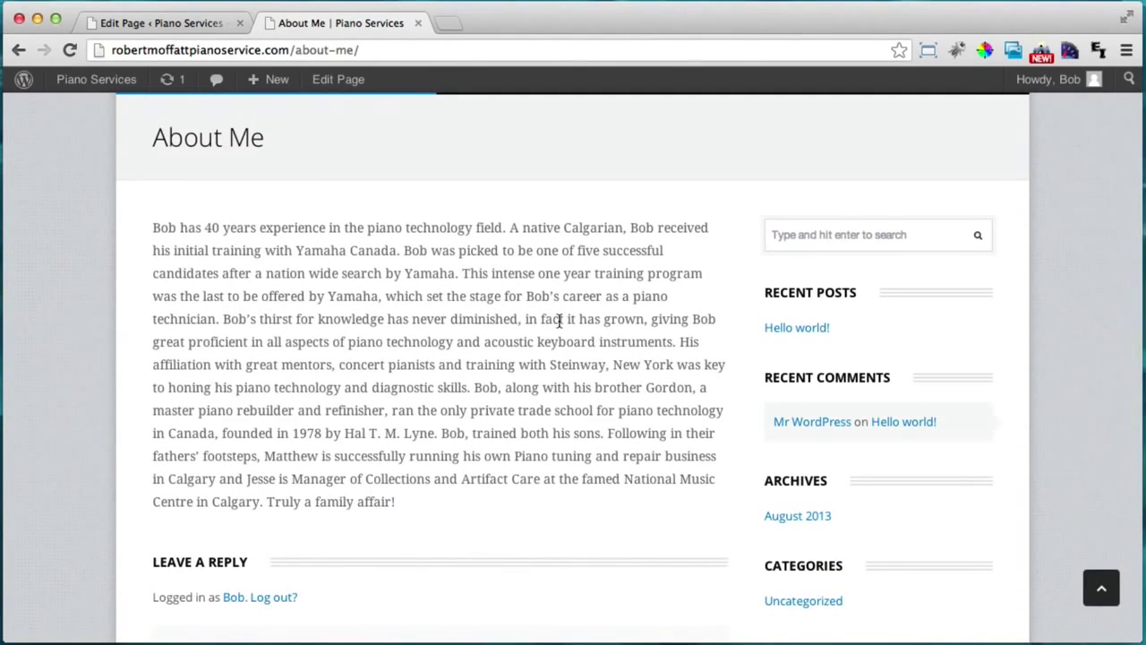
pyautogui.scroll(-1, 559, 320)
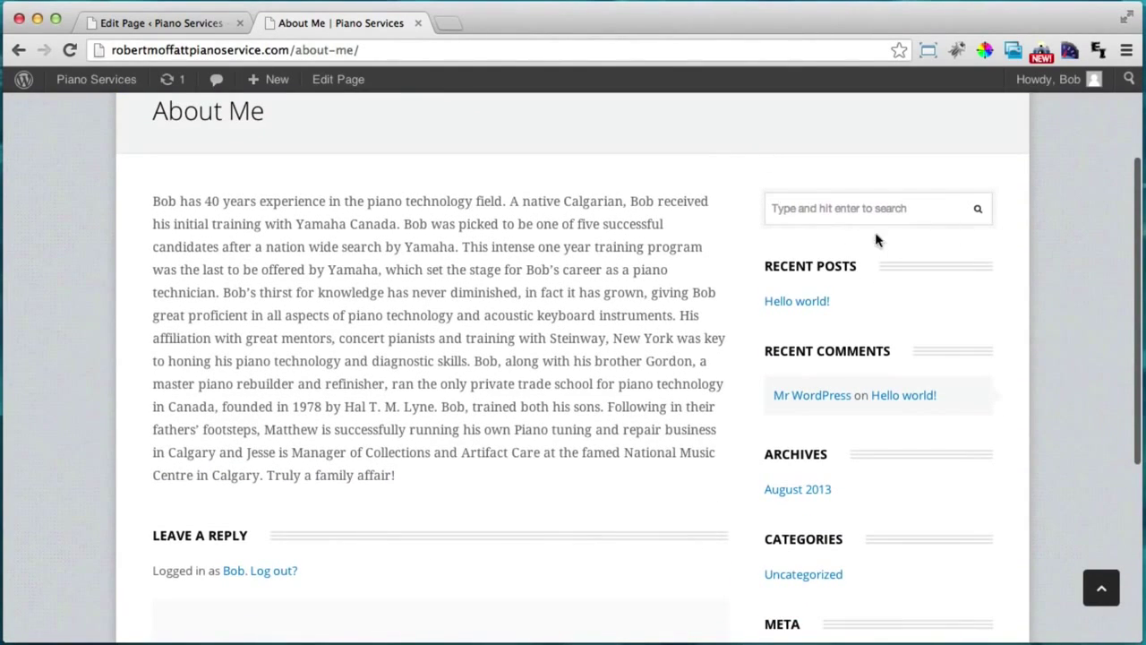
pyautogui.doubleClick(783, 266)
pyautogui.doubleClick(795, 350)
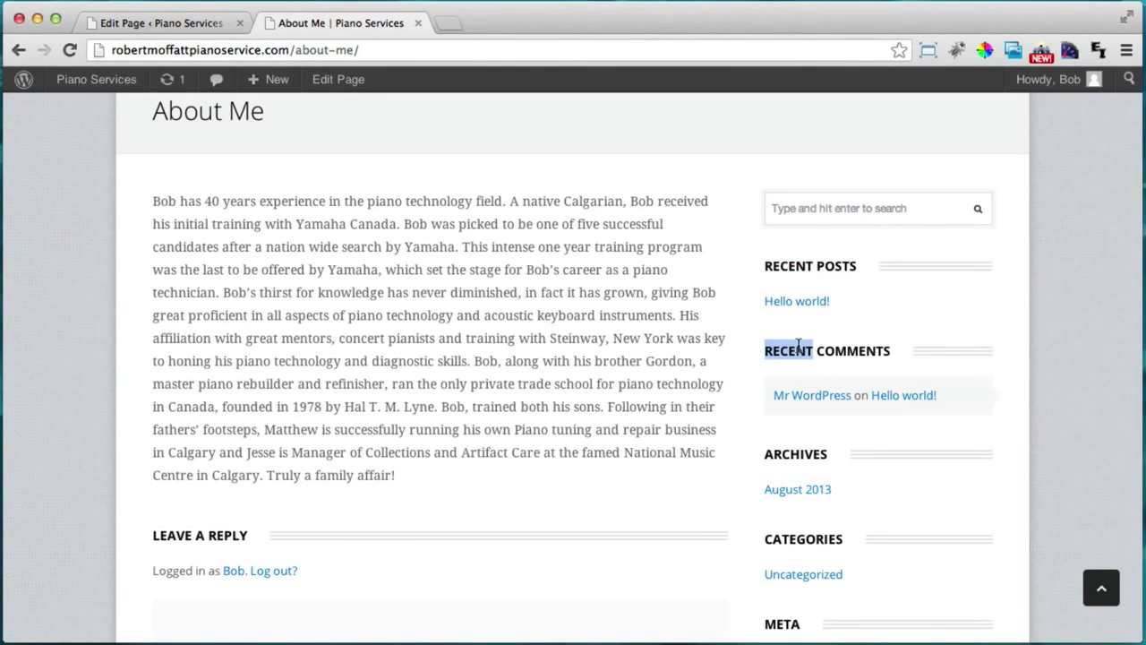
pyautogui.scroll(-3, 770, 347)
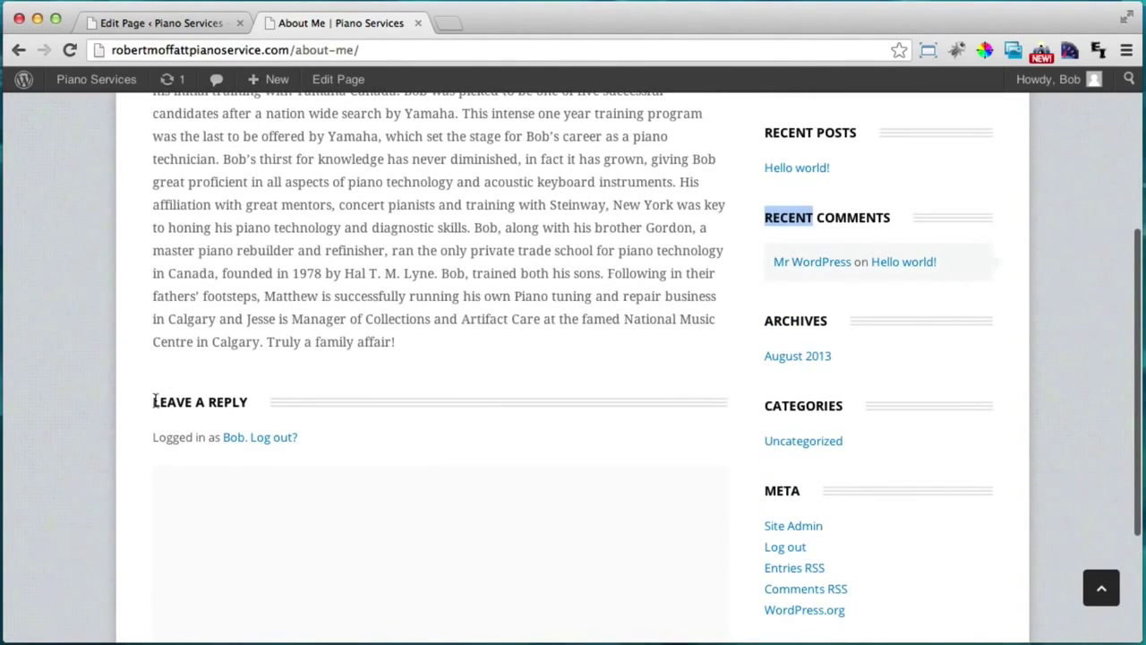
pyautogui.moveTo(153, 402); pyautogui.dragTo(249, 413)
pyautogui.scroll(-3, 269, 416)
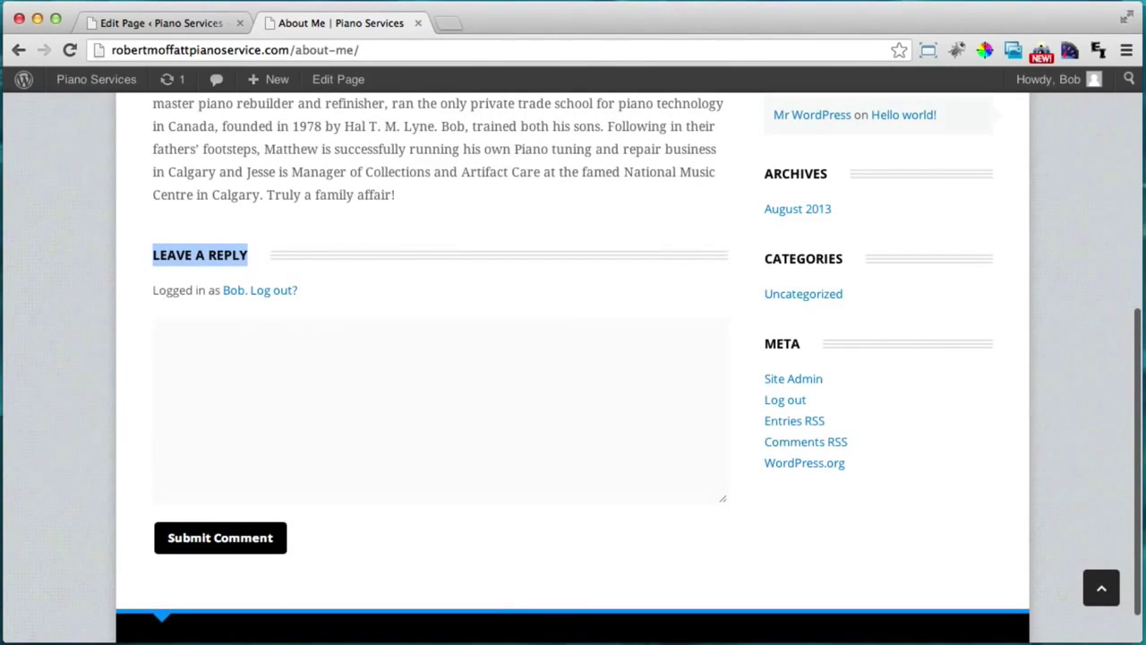
pyautogui.scroll(1, 796, 327)
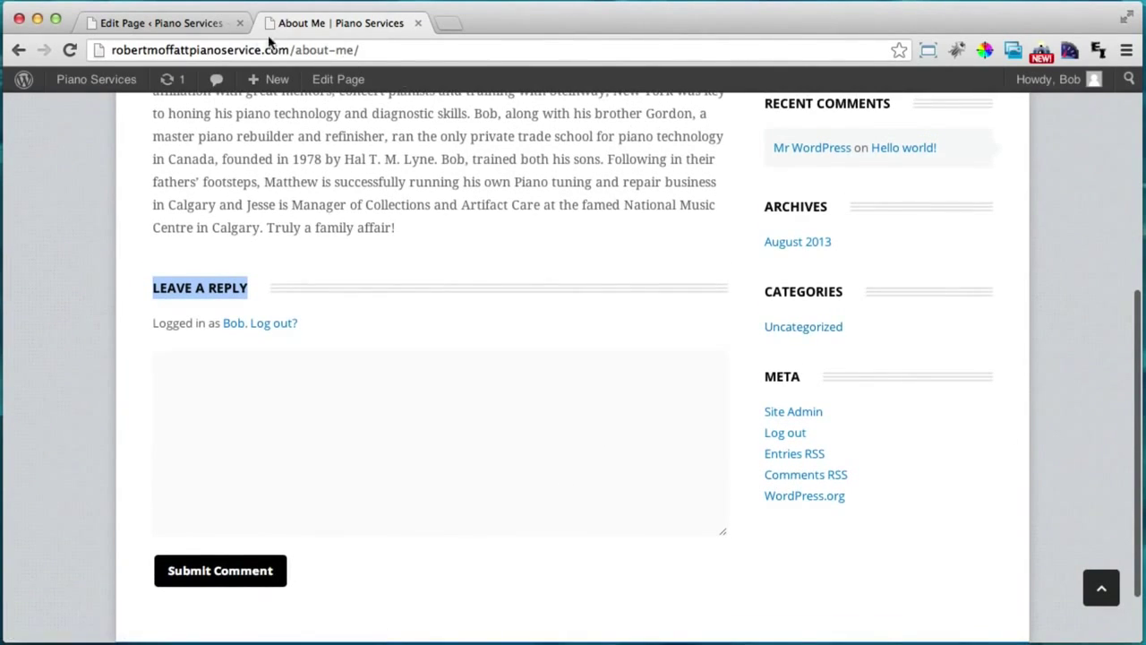
pyautogui.click(199, 25)
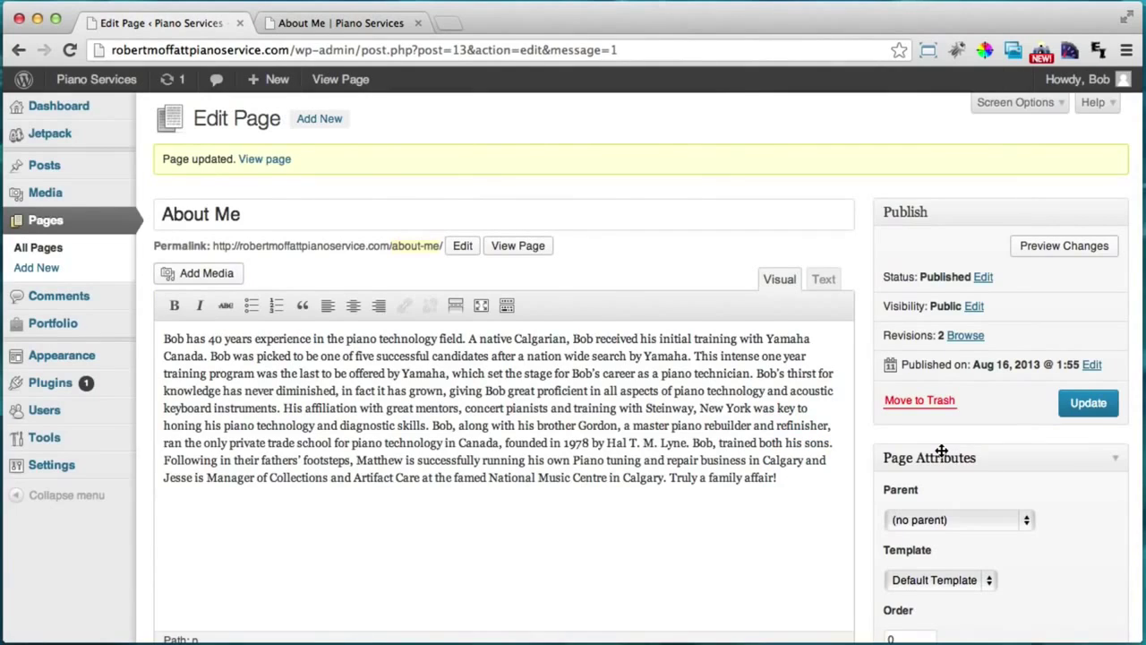
# Step: Set the About Me page template to Full-Width and update the page
pyautogui.scroll(-2, 940, 452)
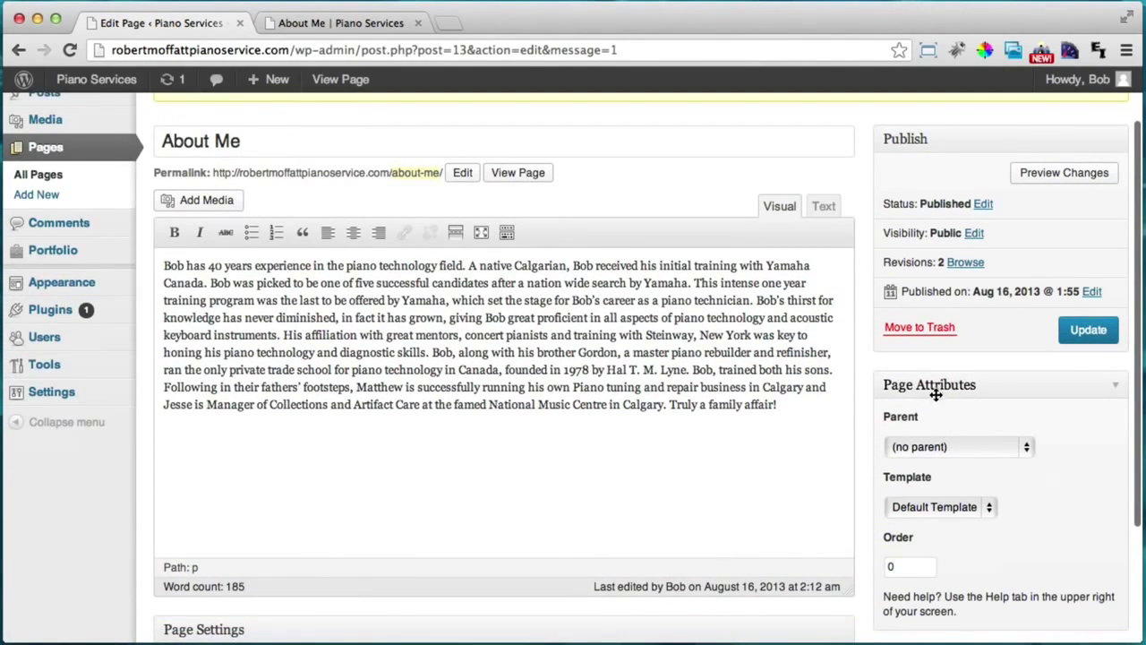
pyautogui.click(941, 510)
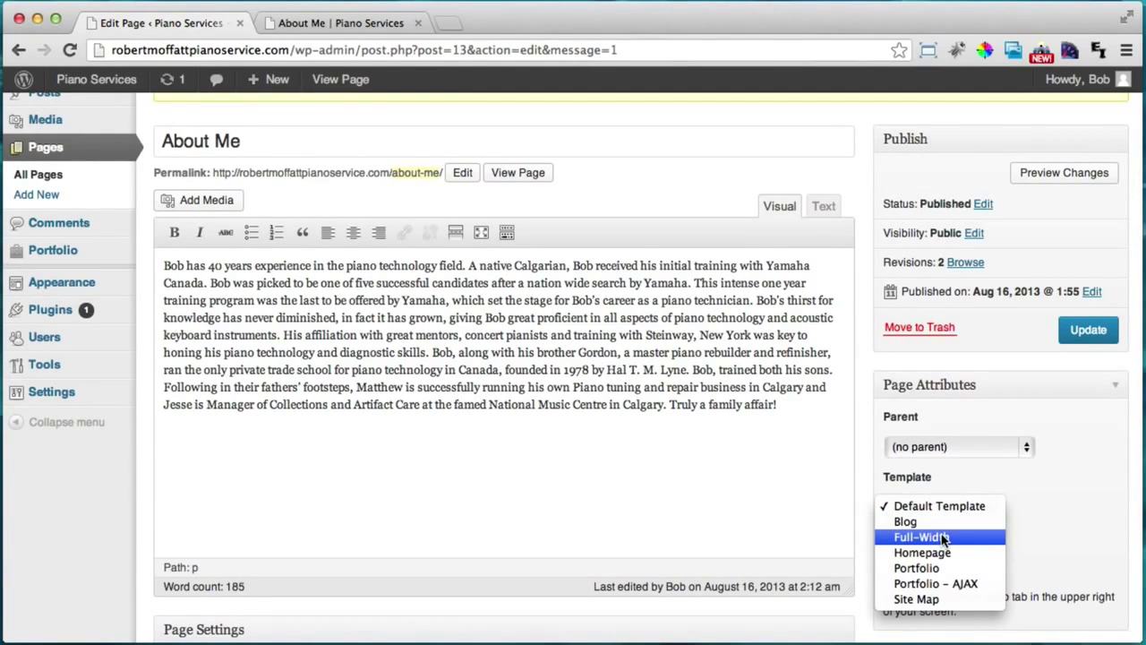
pyautogui.click(943, 538)
pyautogui.click(1087, 331)
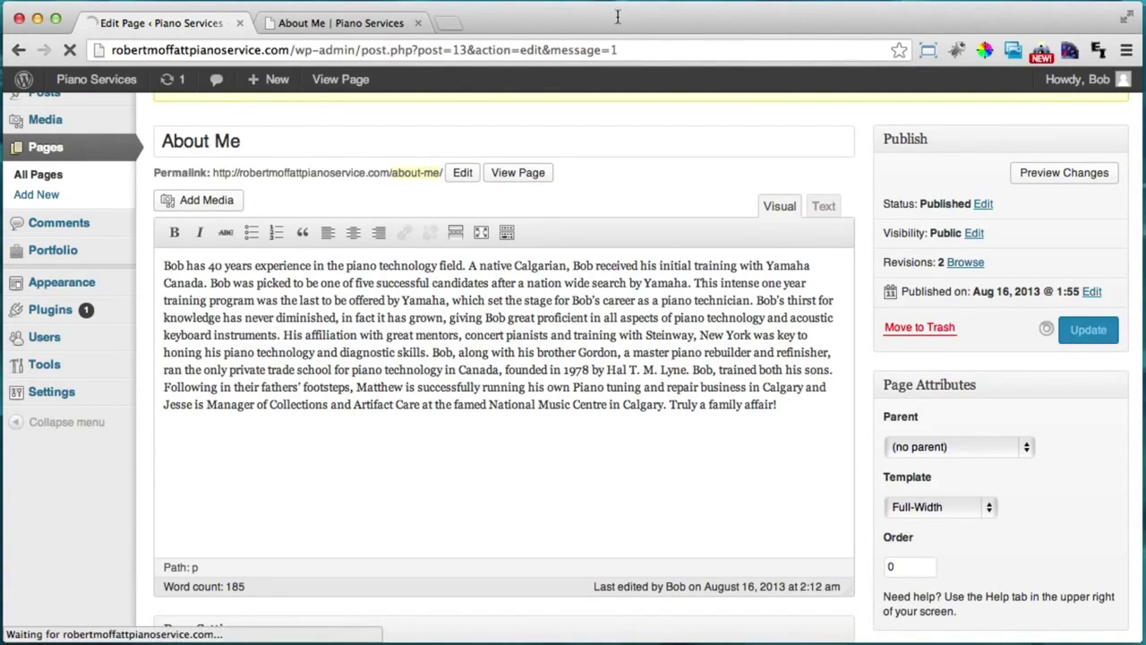
# Step: Switch to the live About Me page tab and clear its text selection
pyautogui.click(320, 24)
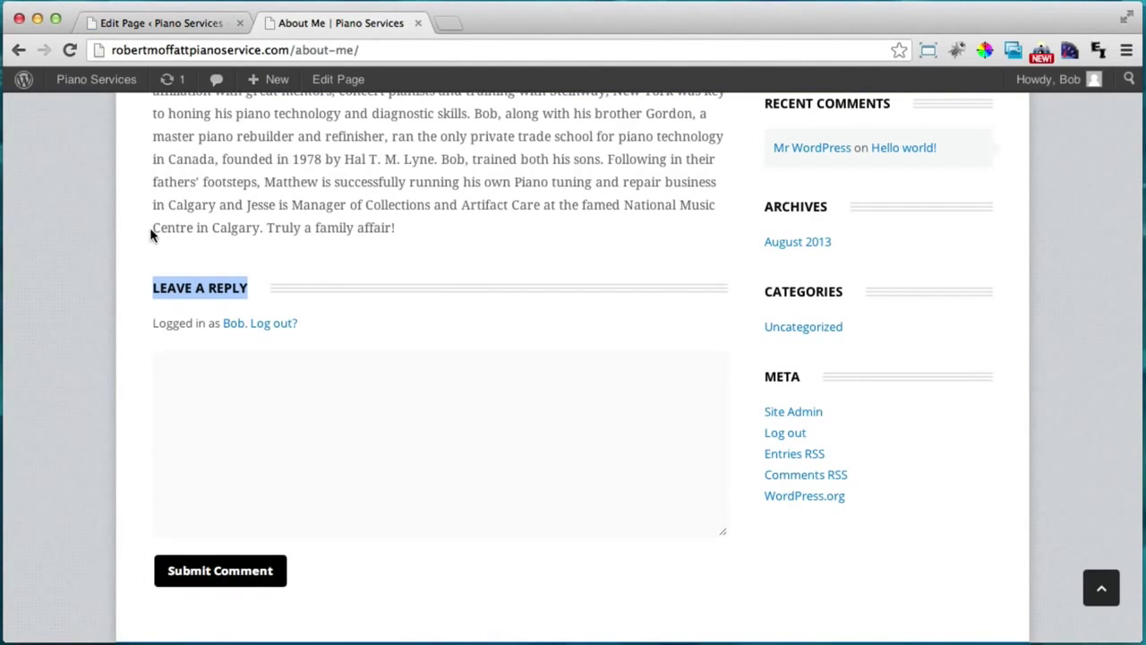
pyautogui.click(448, 171)
pyautogui.scroll(5, 448, 171)
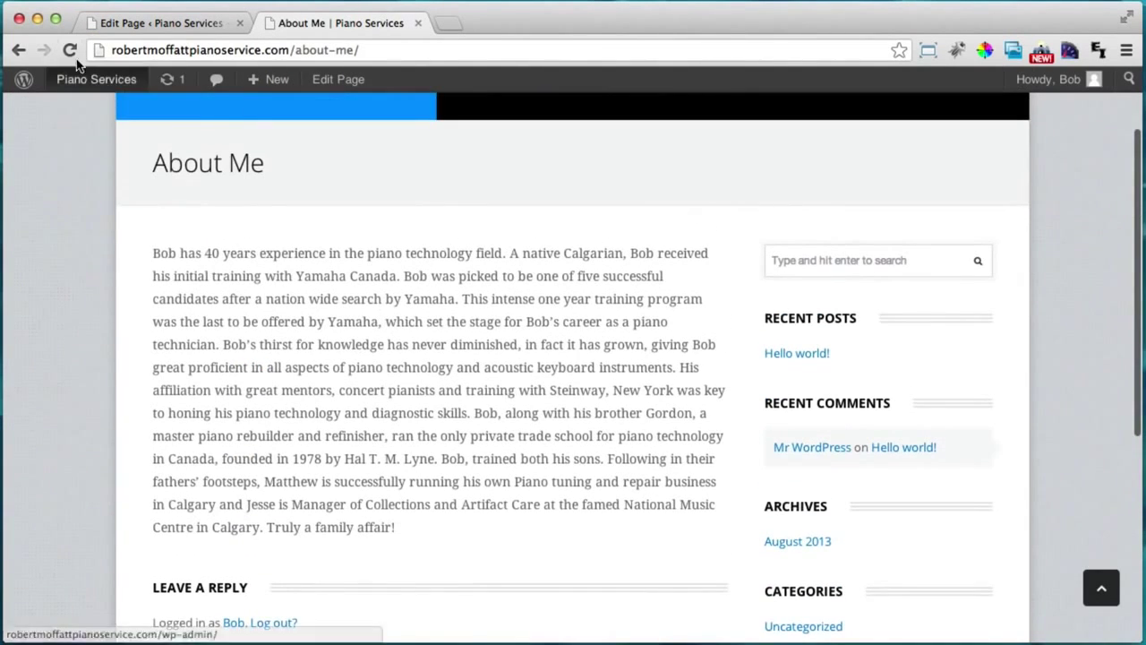
# Step: Reload the live About Me page, check it spans full width without a sidebar, then return to the editor
pyautogui.click(69, 50)
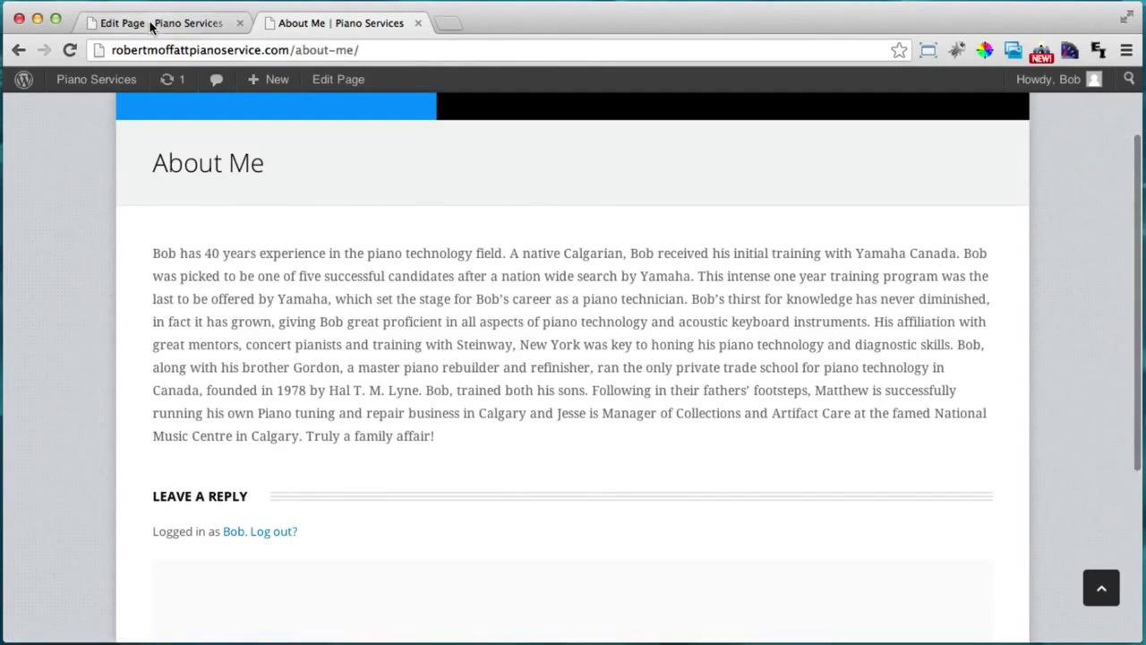
pyautogui.click(130, 23)
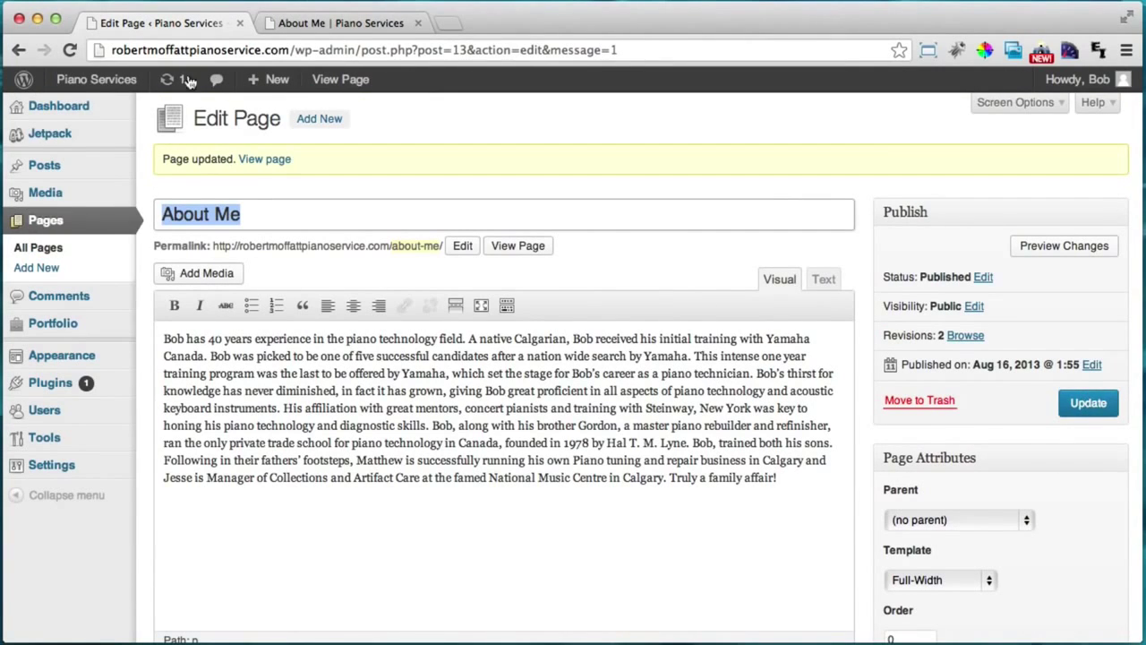
pyautogui.click(292, 21)
pyautogui.scroll(2, 250, 349)
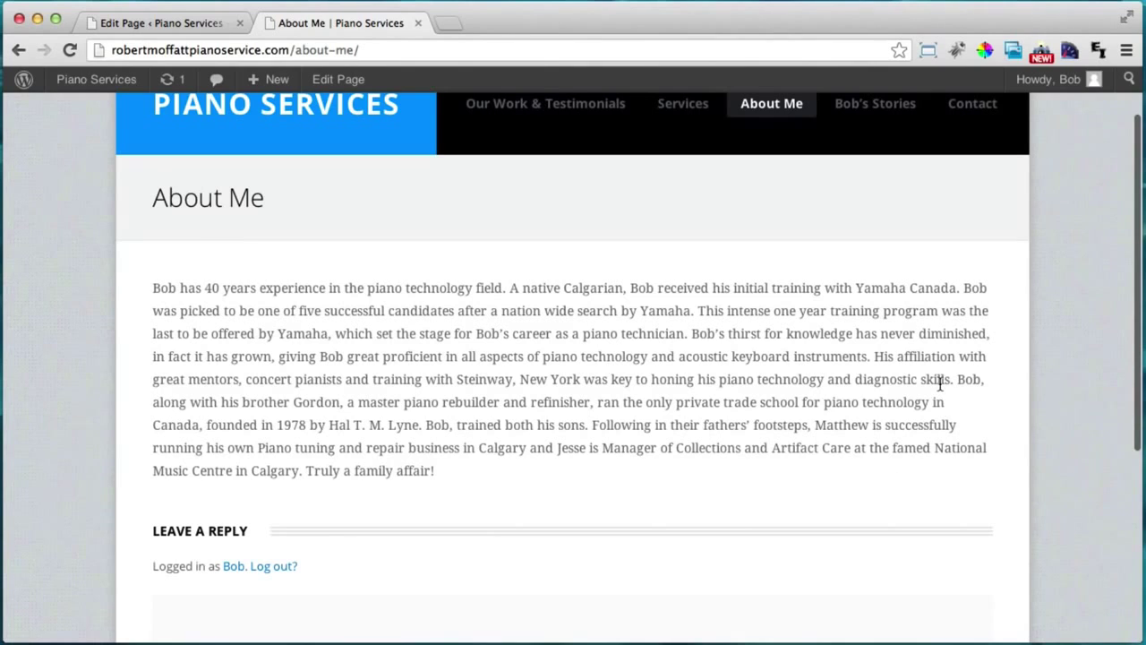
pyautogui.scroll(-4, 940, 383)
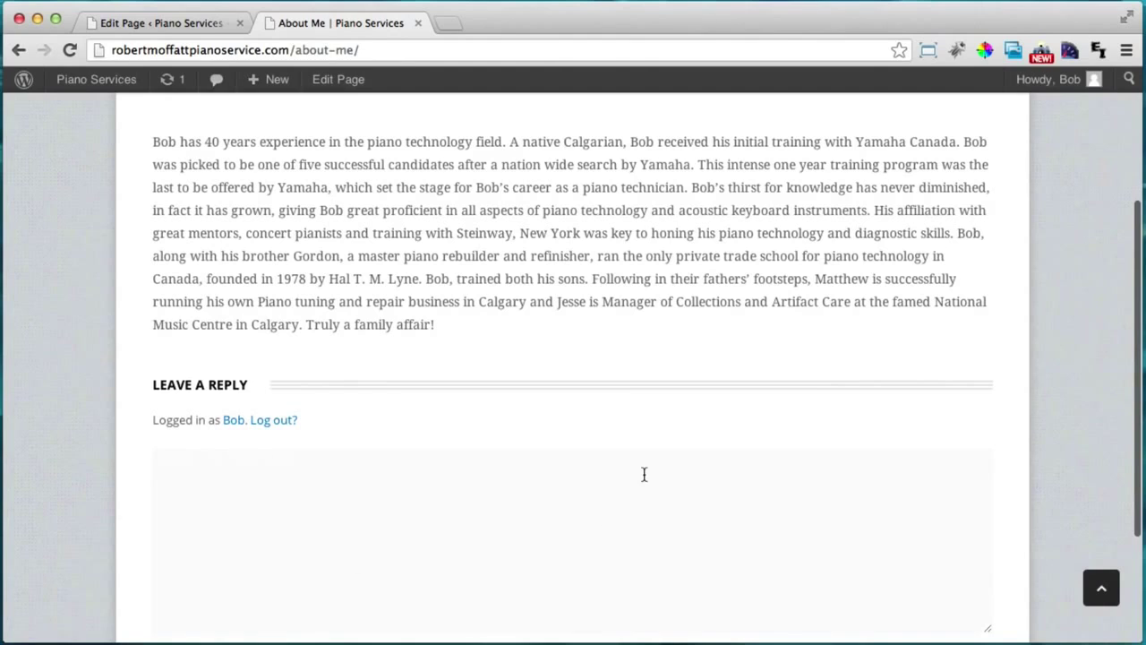
pyautogui.scroll(-3, 644, 474)
pyautogui.click(177, 22)
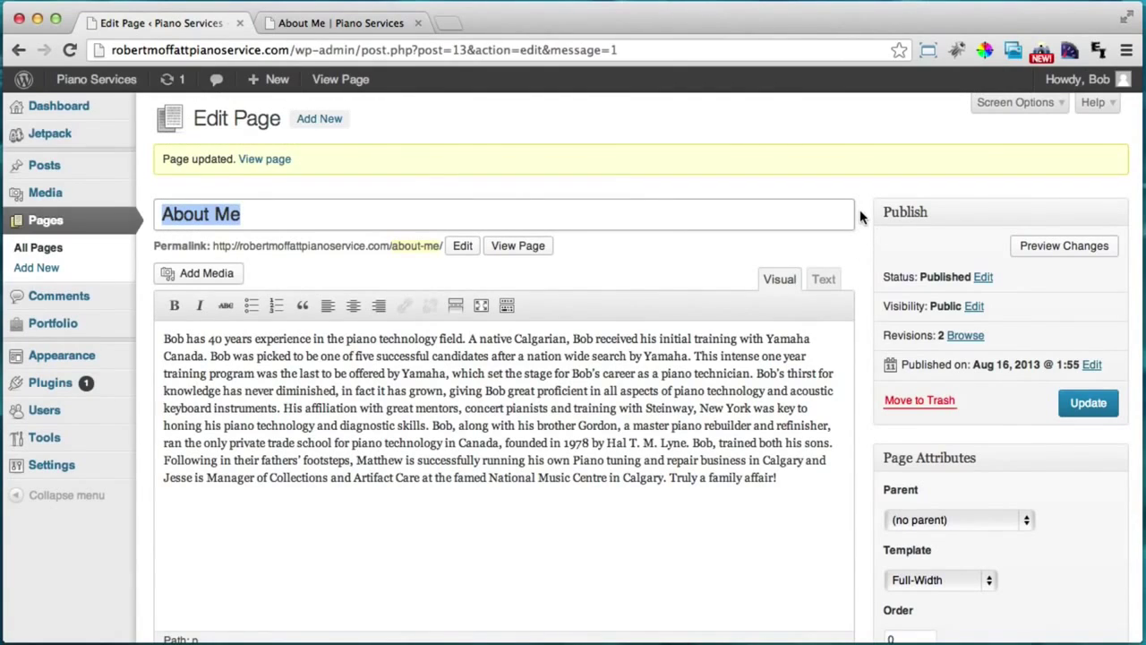
# Step: Untick Allow comments in the About Me Discussion box and save the update
pyautogui.click(850, 135)
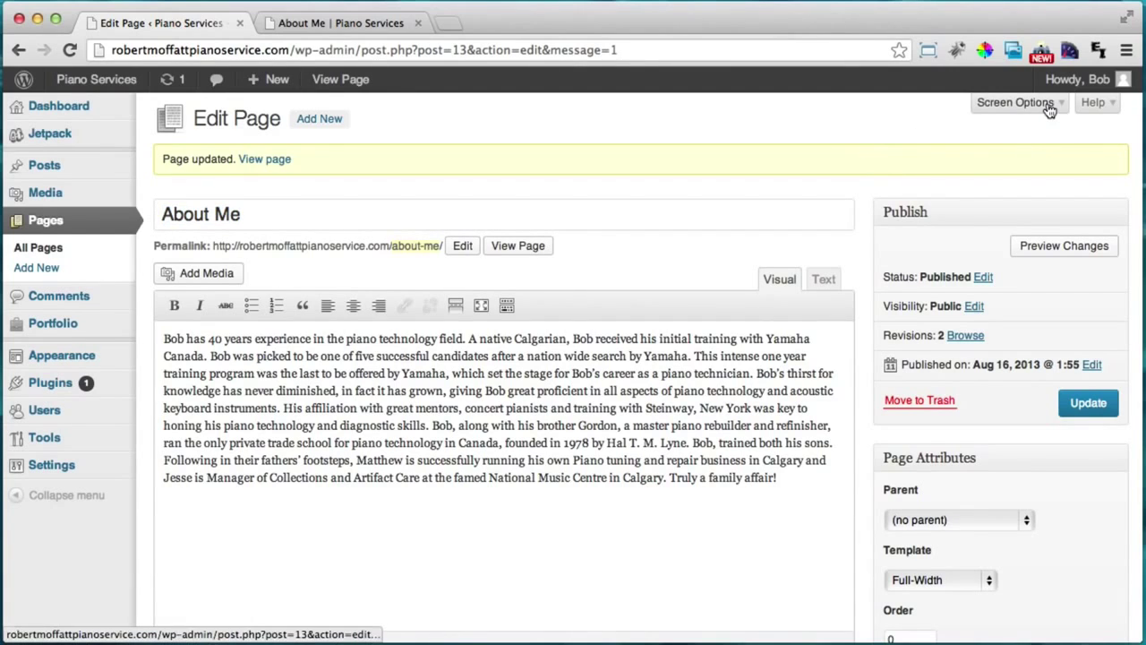
pyautogui.click(1016, 103)
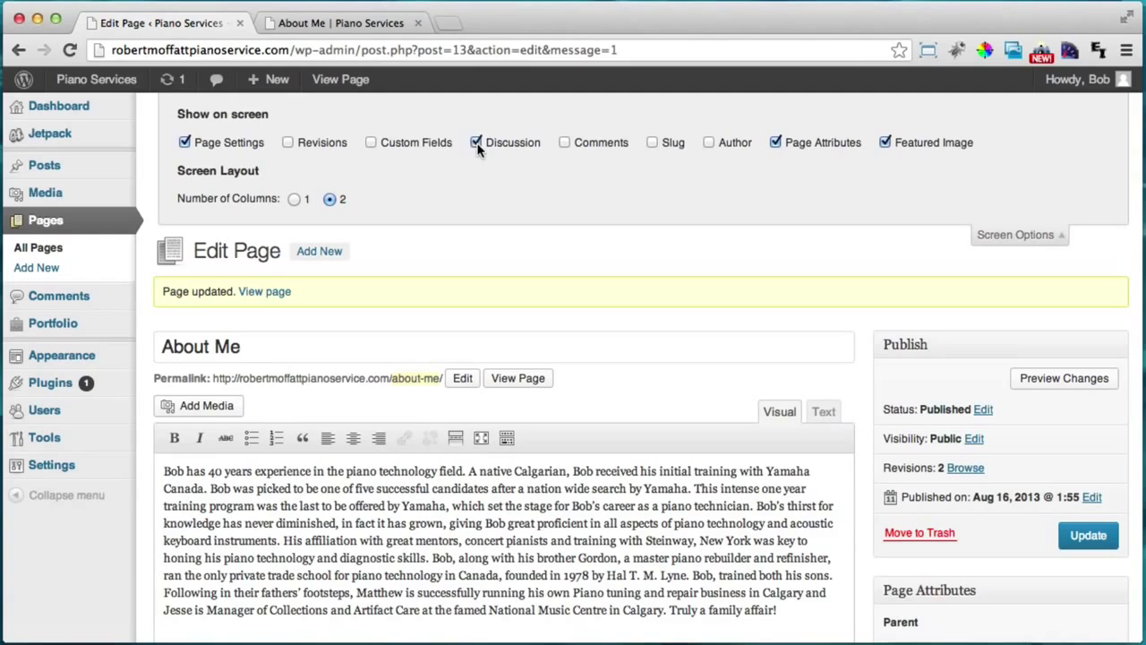
pyautogui.scroll(-10, 933, 290)
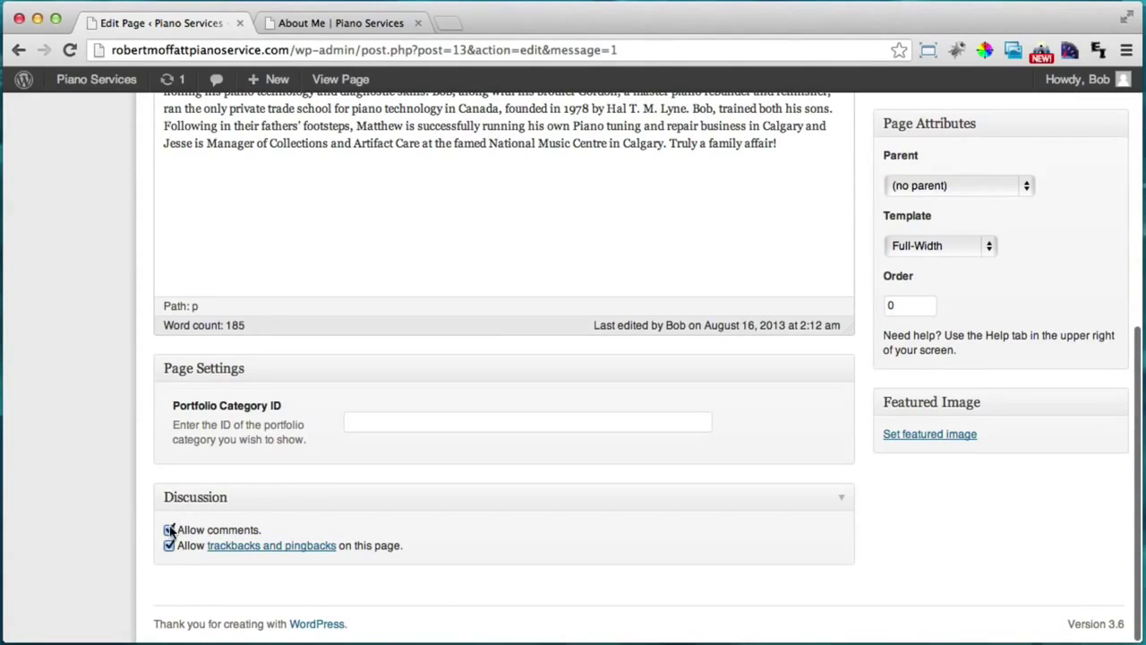
pyautogui.click(169, 531)
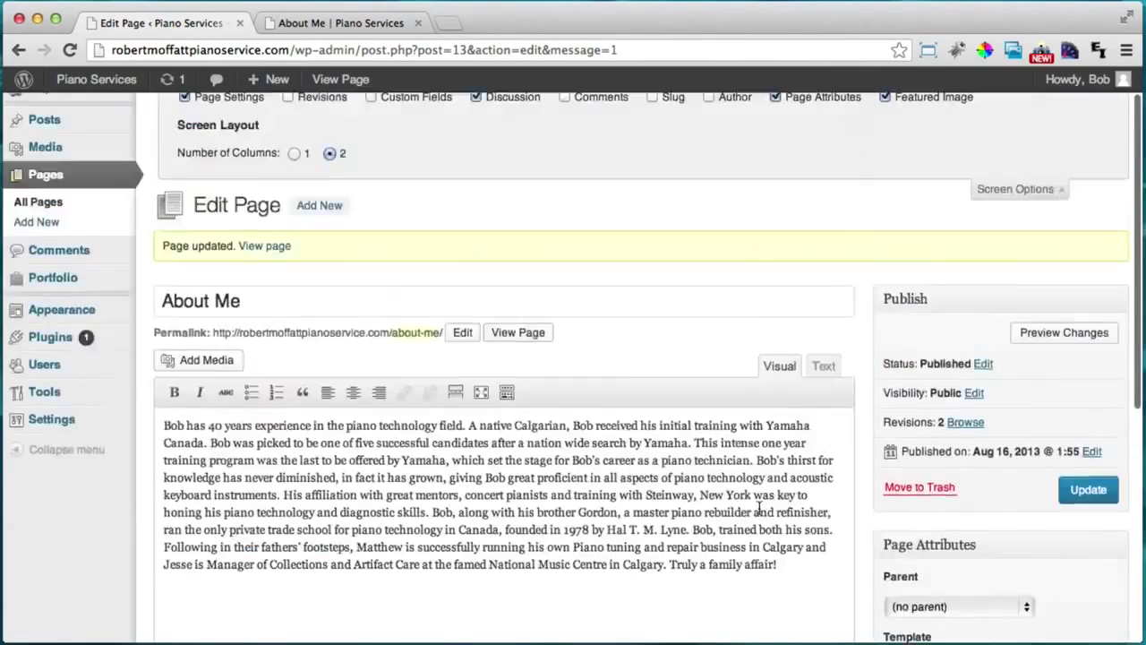
pyautogui.scroll(10, 759, 510)
pyautogui.click(1081, 533)
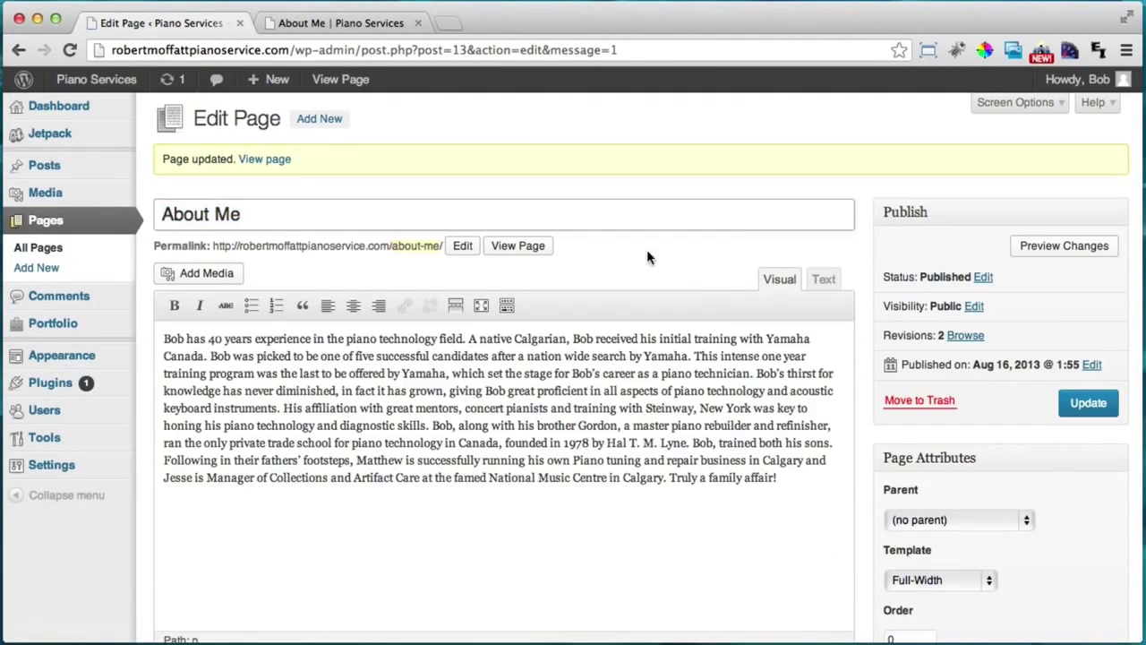
pyautogui.click(345, 24)
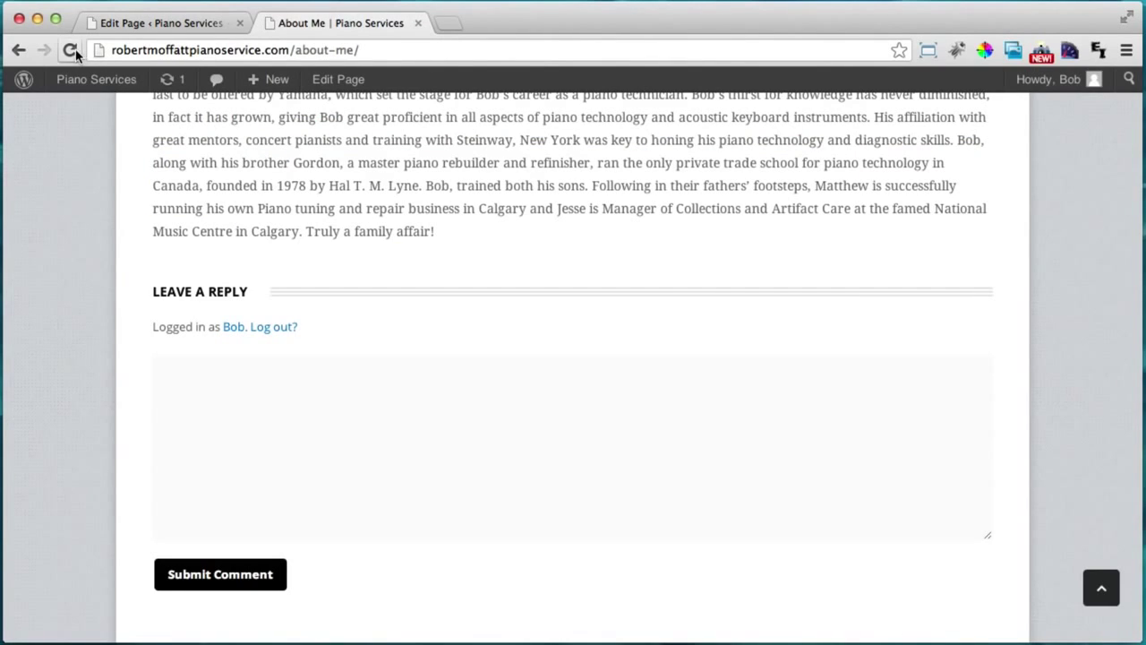
# Step: Reload the live page to confirm comments are gone, then return to the About Me editor
pyautogui.click(72, 50)
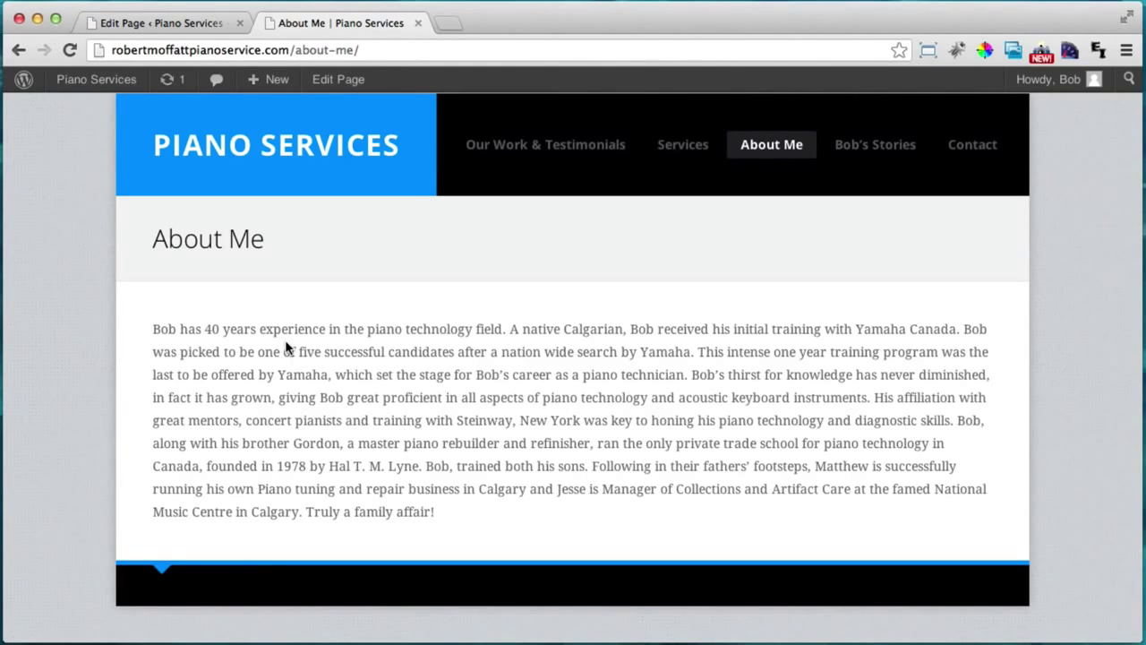
pyautogui.click(148, 24)
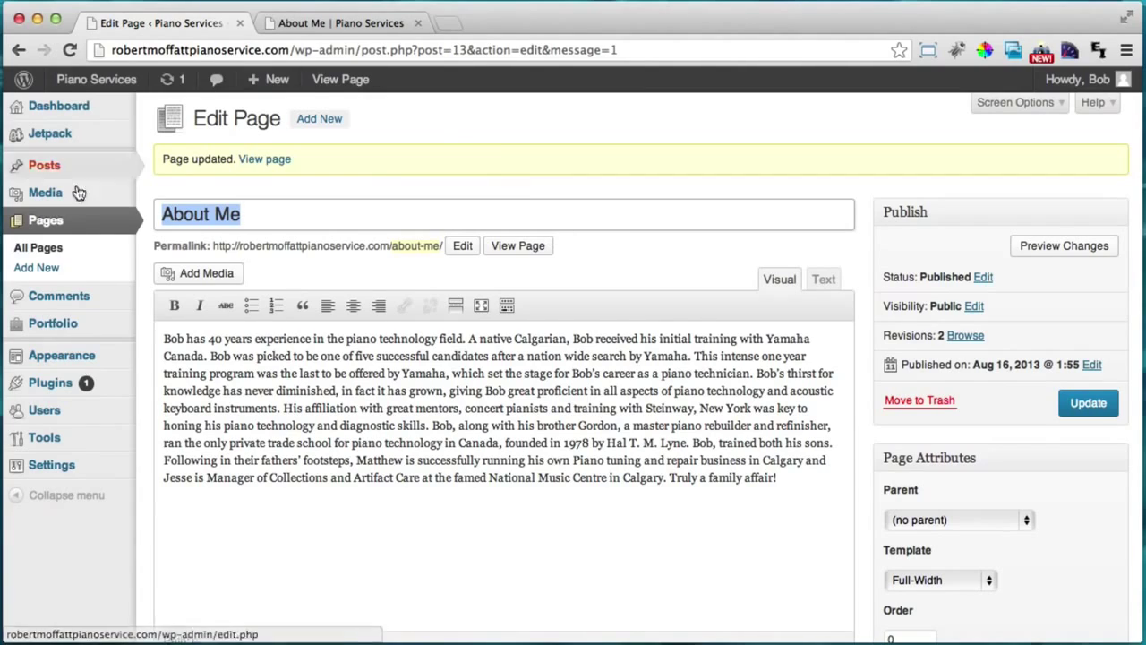
# Step: Upload the about.jpg portrait from the bob folder at the start of the About Me text
pyautogui.click(245, 374)
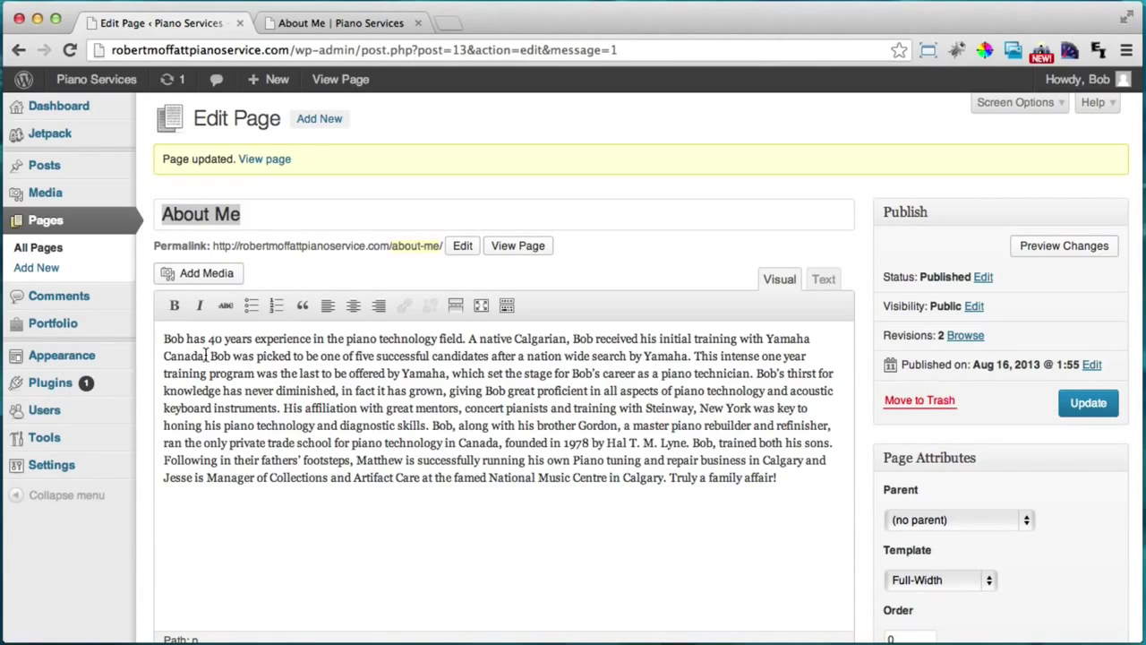
pyautogui.click(197, 276)
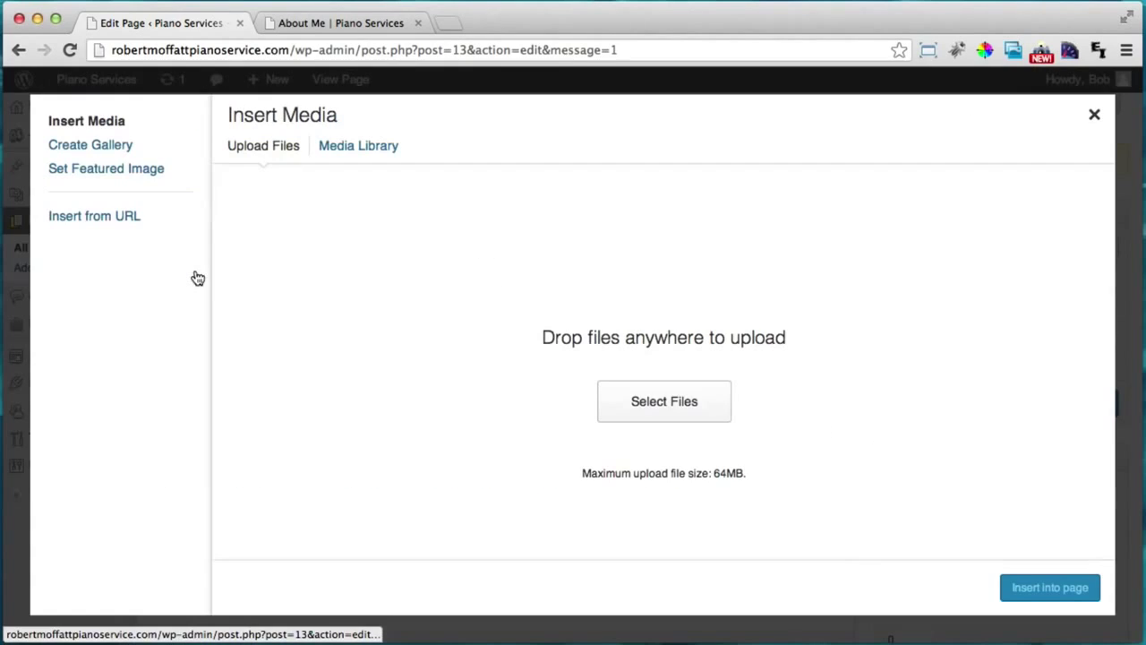
pyautogui.click(659, 412)
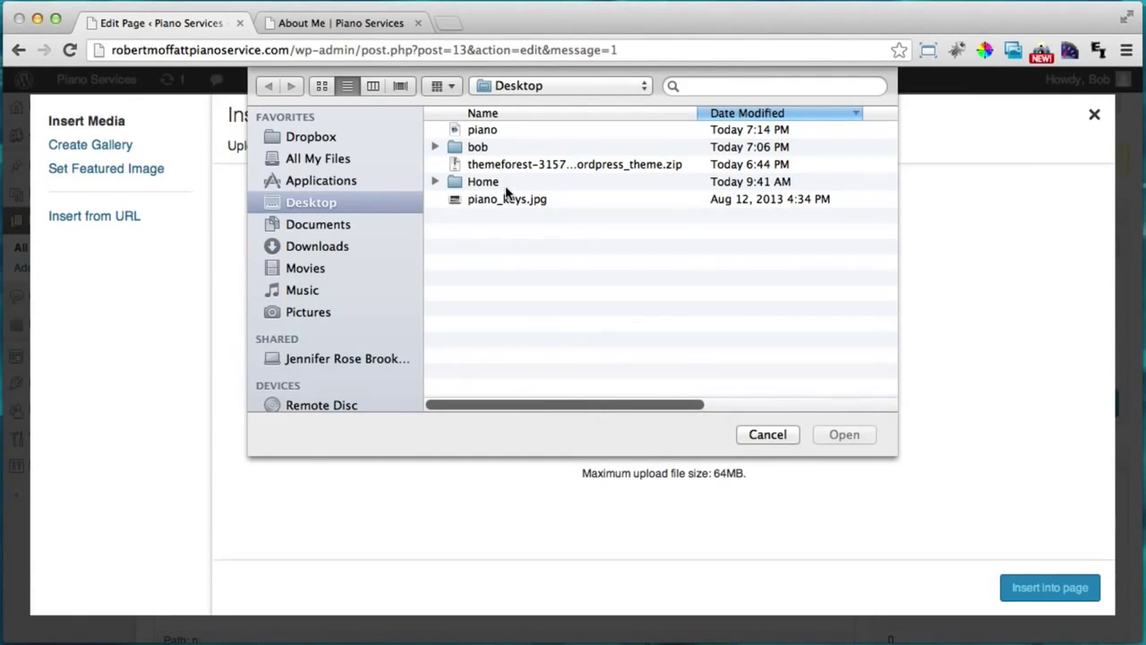
pyautogui.doubleClick(471, 149)
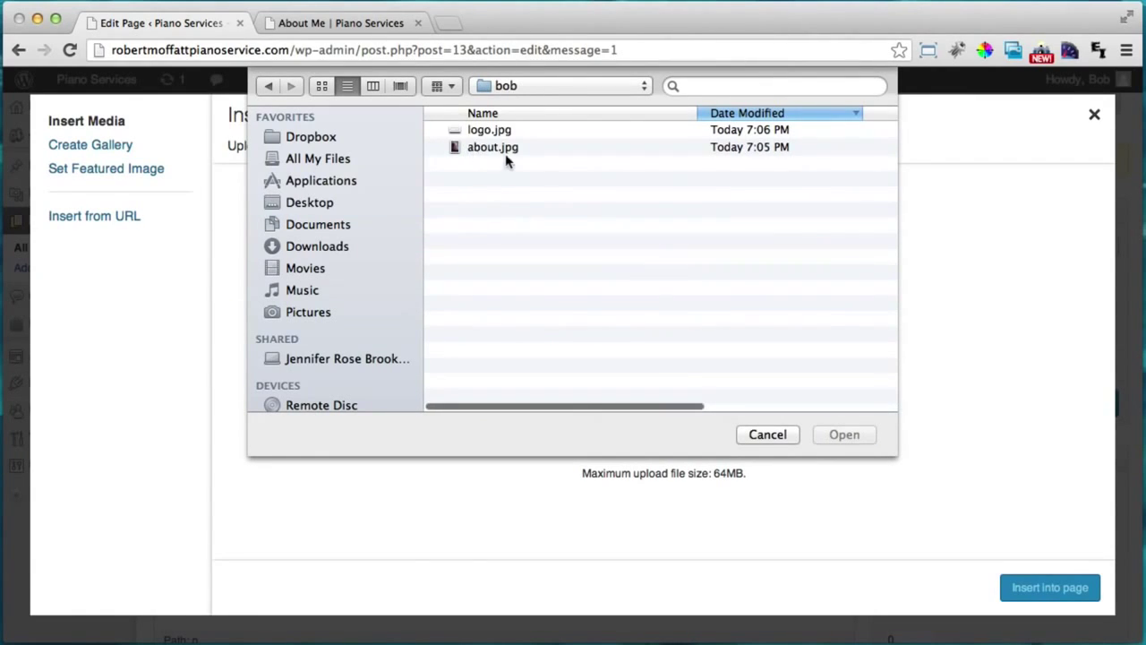
pyautogui.click(485, 153)
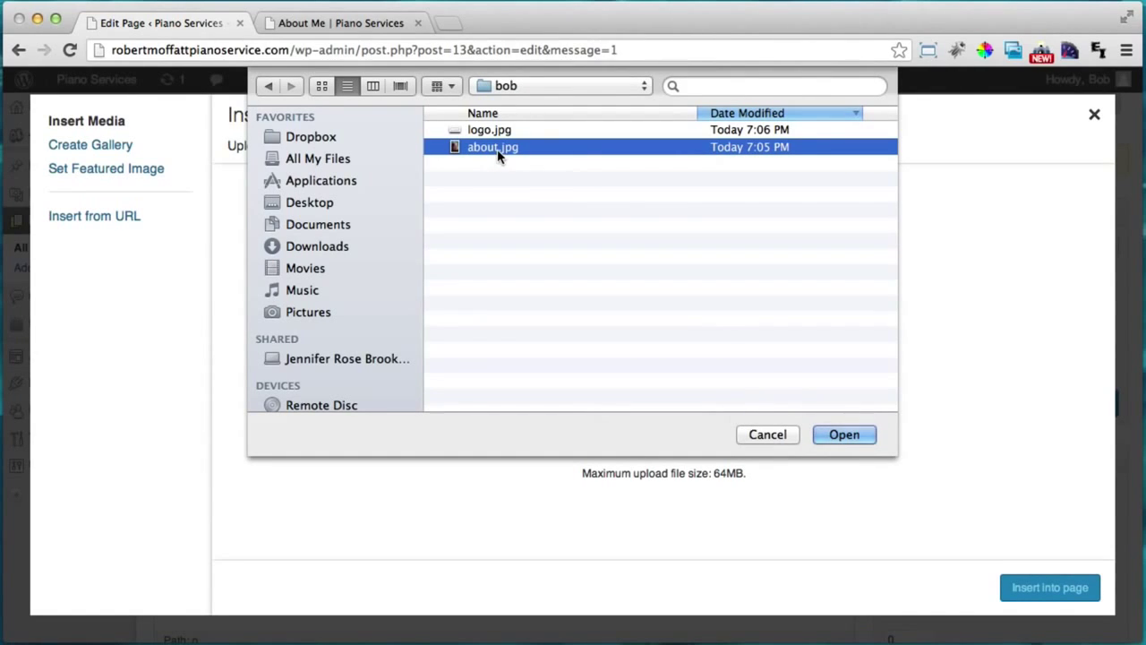
pyautogui.click(844, 434)
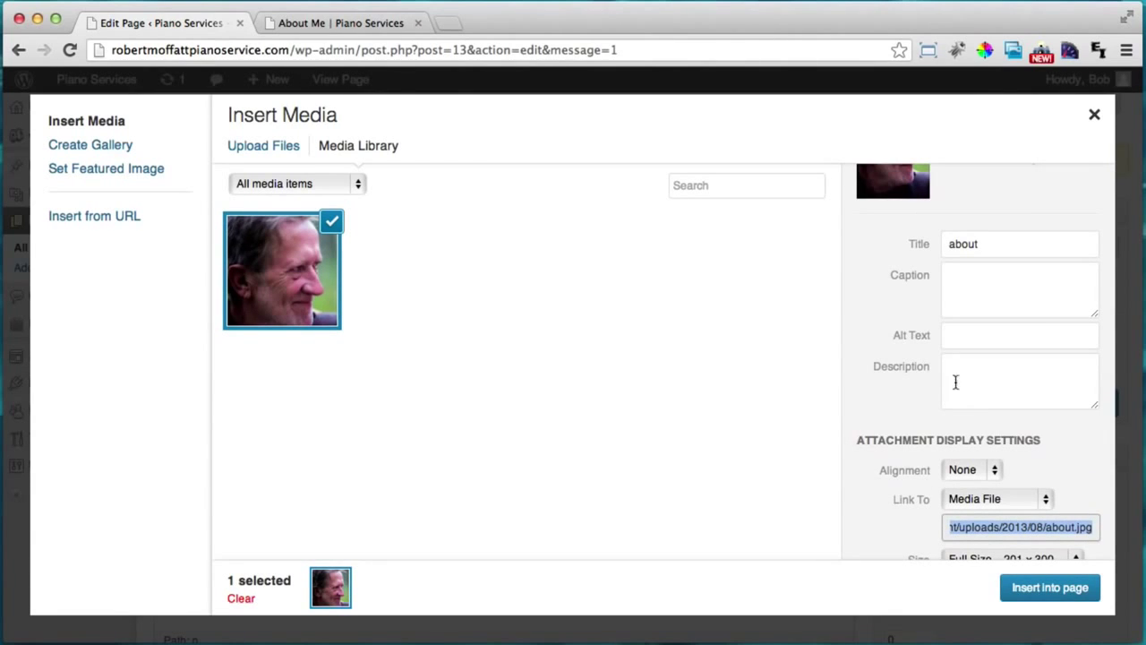
# Step: Set the image to Left alignment, Link To None and Full Size, and insert it
pyautogui.scroll(-1, 929, 378)
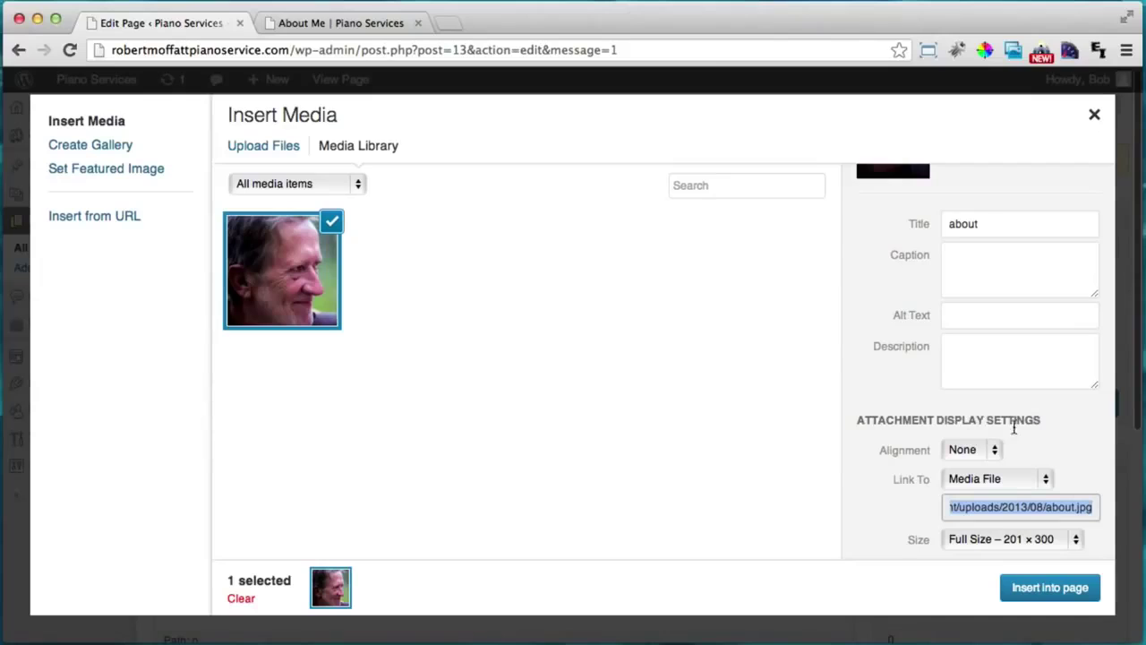
pyautogui.scroll(-1, 1014, 430)
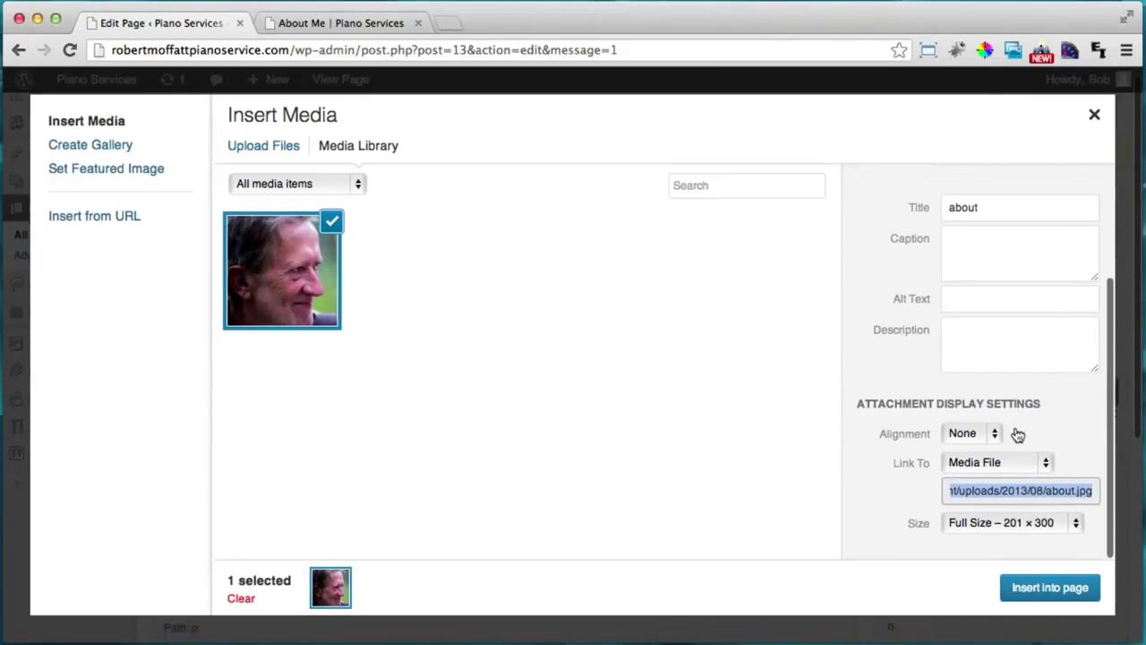
pyautogui.click(961, 434)
pyautogui.click(963, 385)
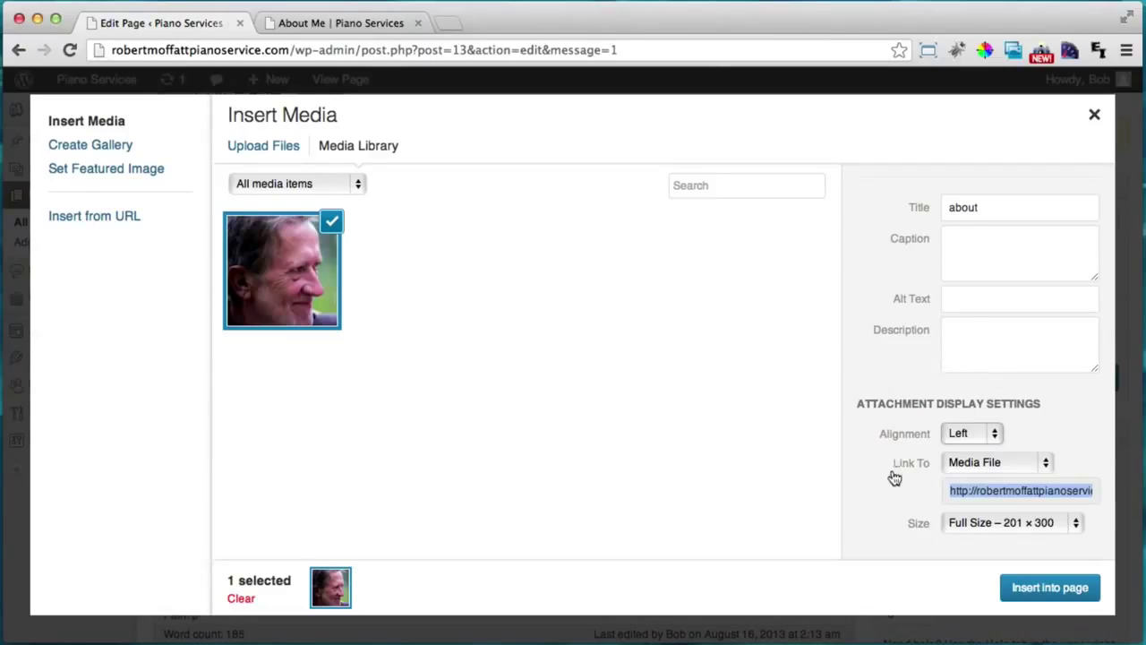
pyautogui.click(985, 464)
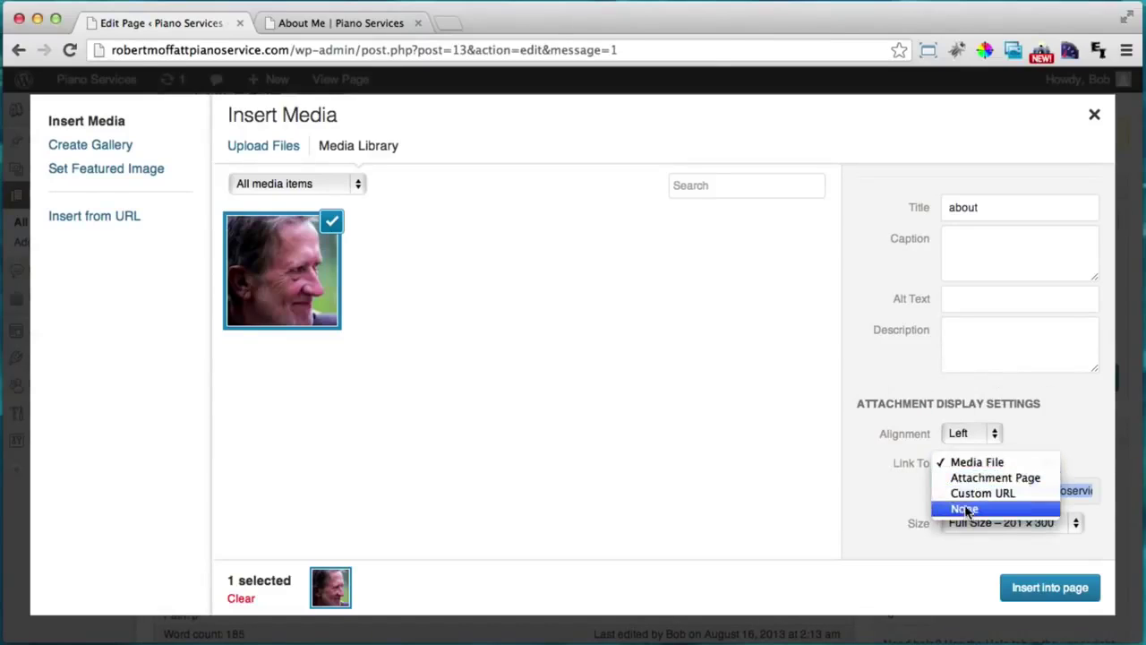
pyautogui.click(964, 509)
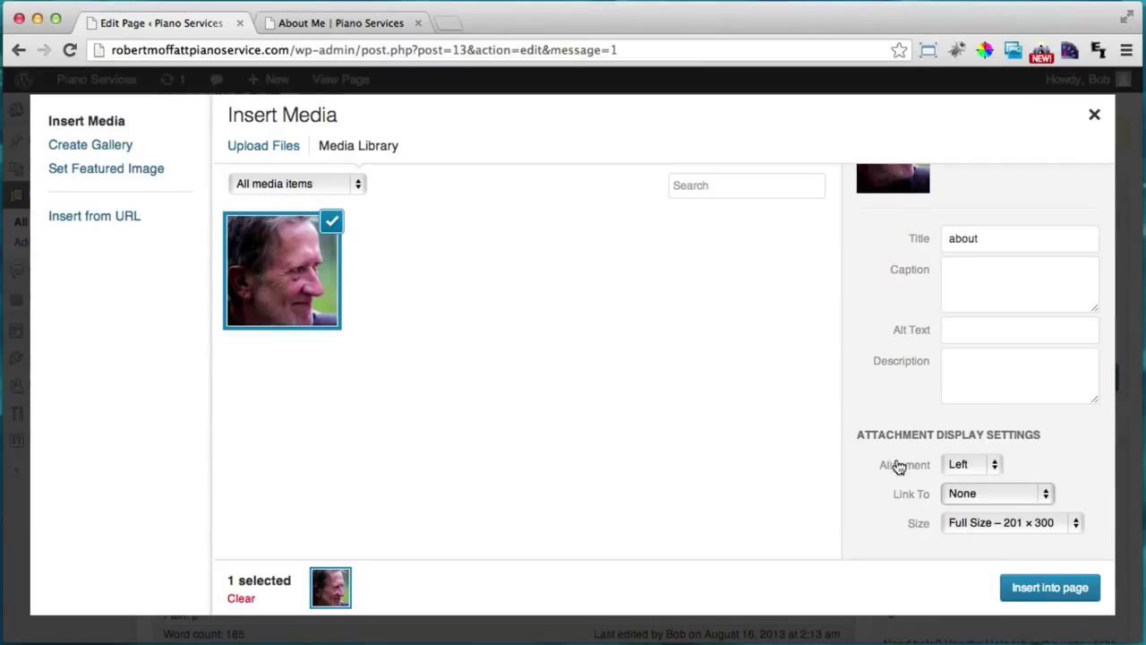
pyautogui.click(981, 525)
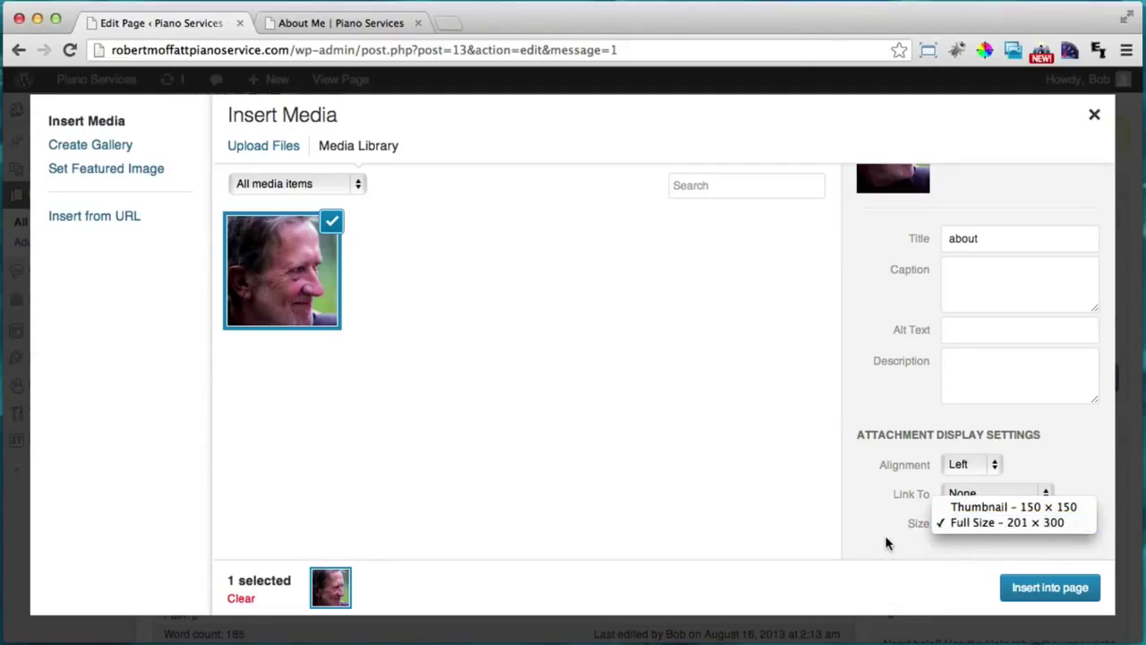
pyautogui.click(888, 544)
pyautogui.click(978, 527)
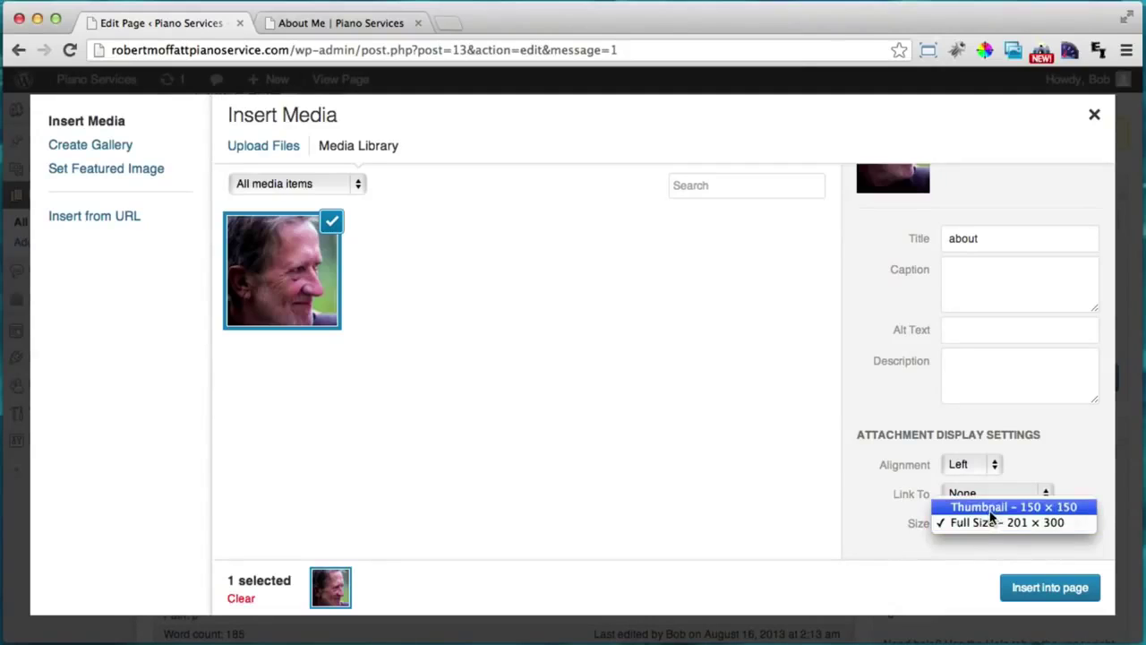
pyautogui.click(874, 530)
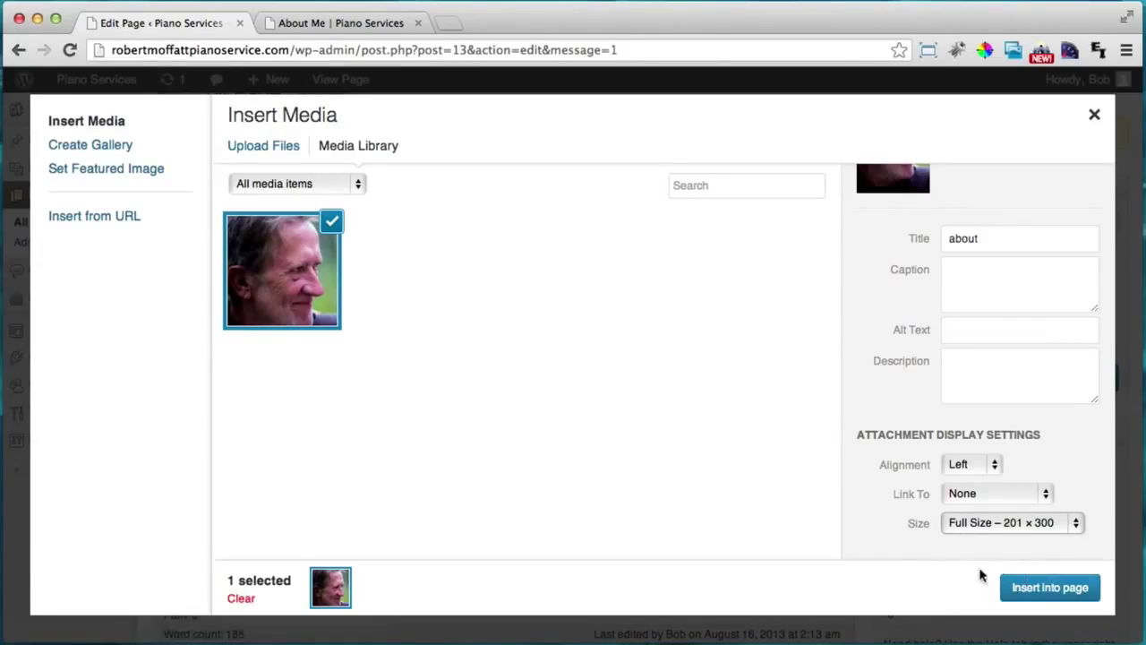
pyautogui.click(1034, 591)
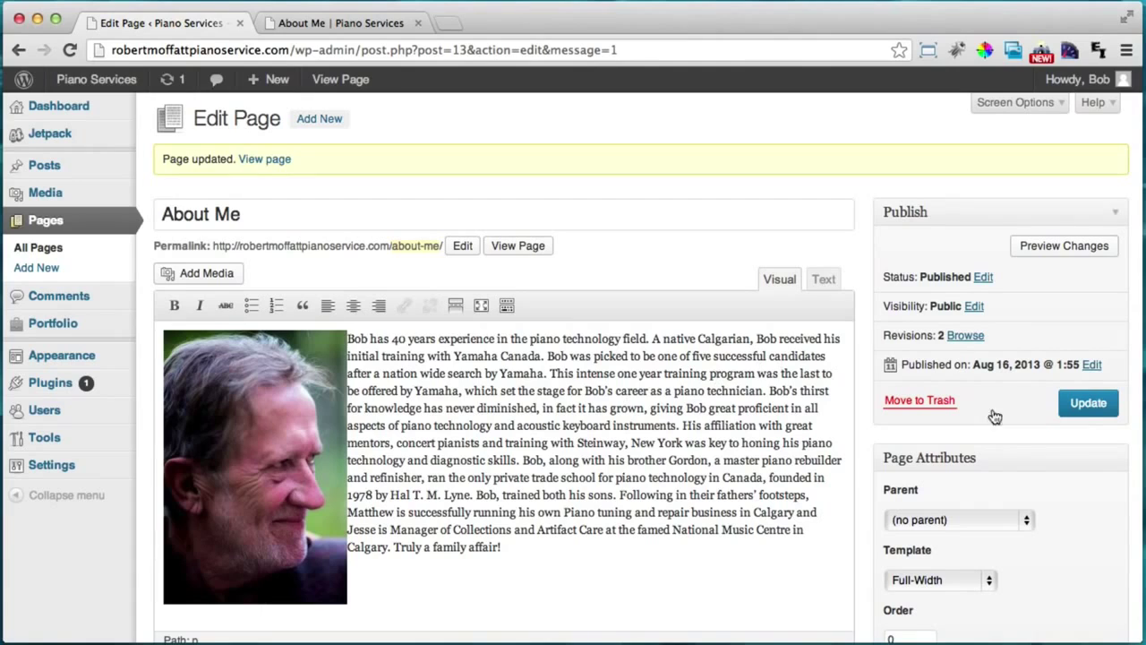
# Step: Update the About Me page and reload the live About Me page
pyautogui.click(1088, 407)
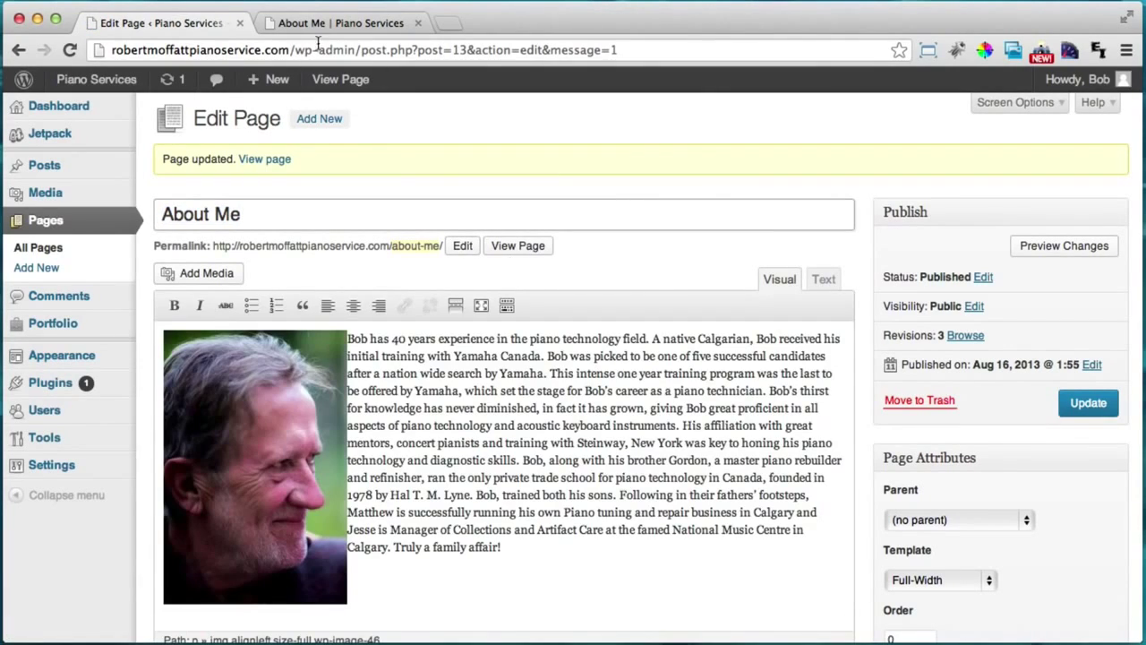
pyautogui.click(333, 23)
pyautogui.click(70, 51)
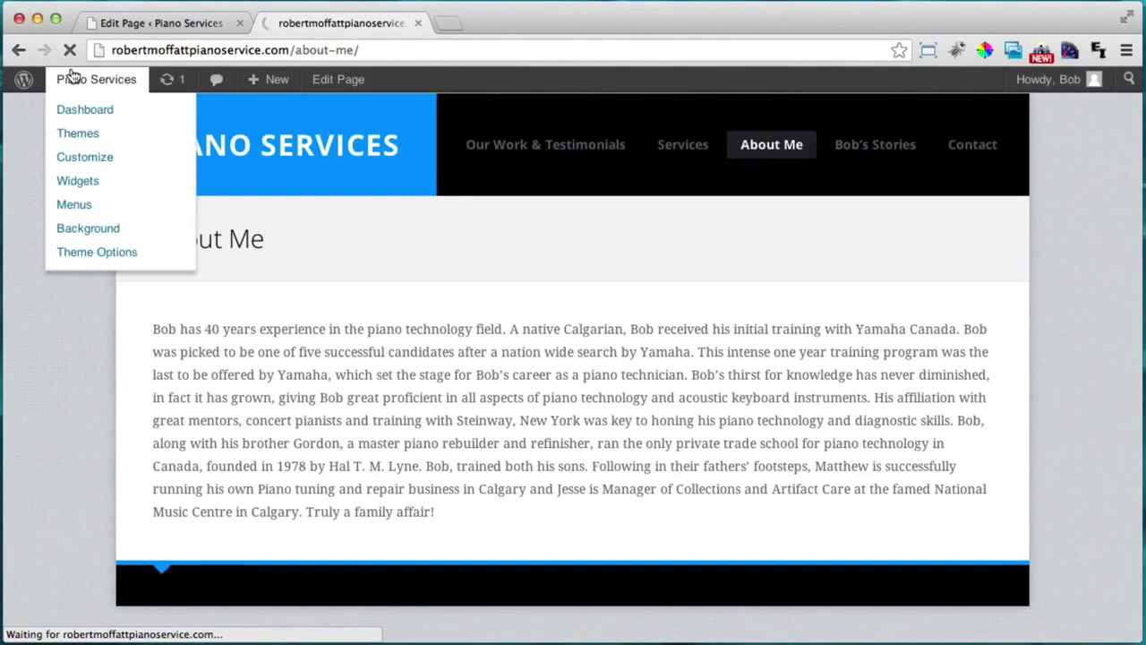
# Step: Check the biography text wraps beside the portrait, then close the page-editor tab
pyautogui.scroll(-2, 447, 313)
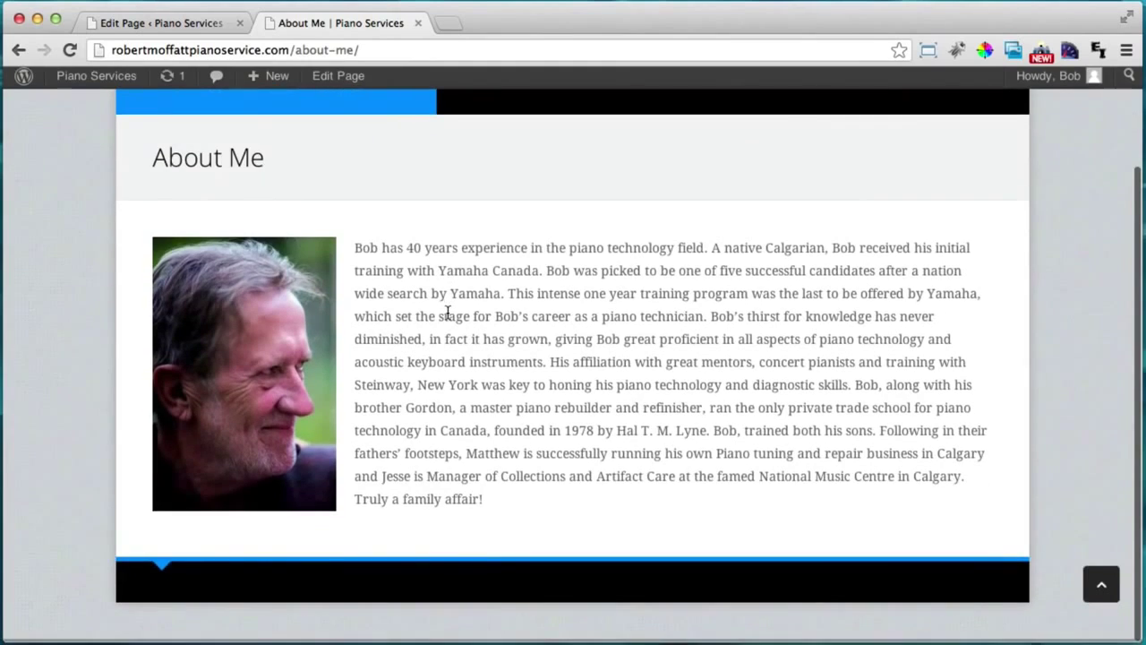
pyautogui.scroll(2, 448, 312)
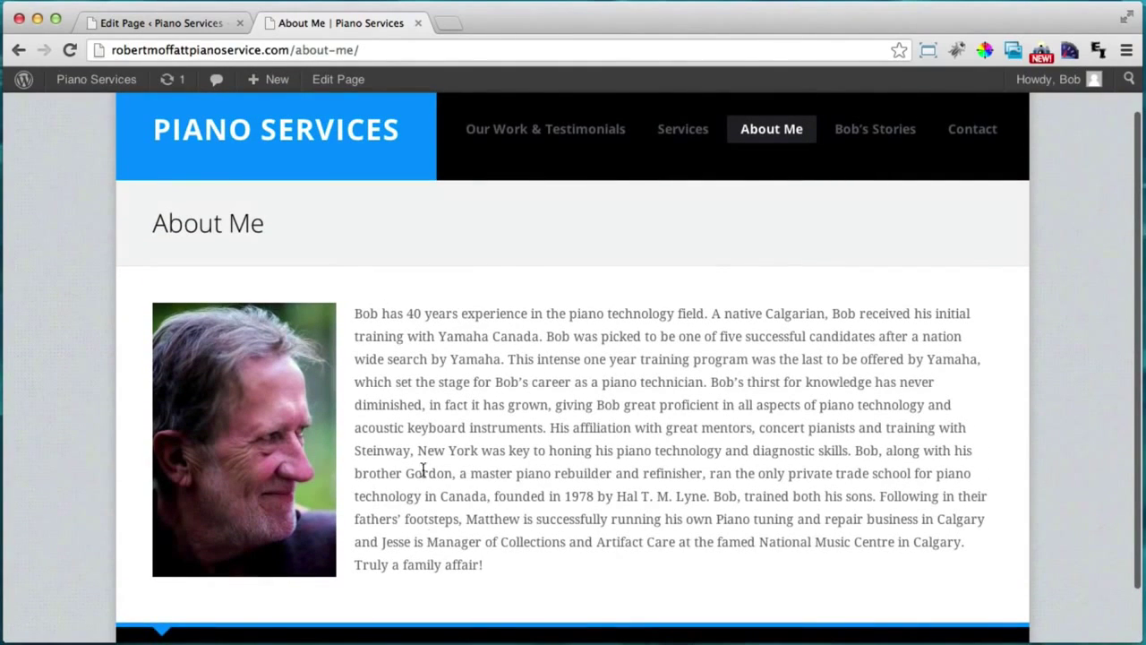
pyautogui.moveTo(355, 313); pyautogui.dragTo(626, 537)
pyautogui.click(627, 537)
pyautogui.scroll(1, 627, 537)
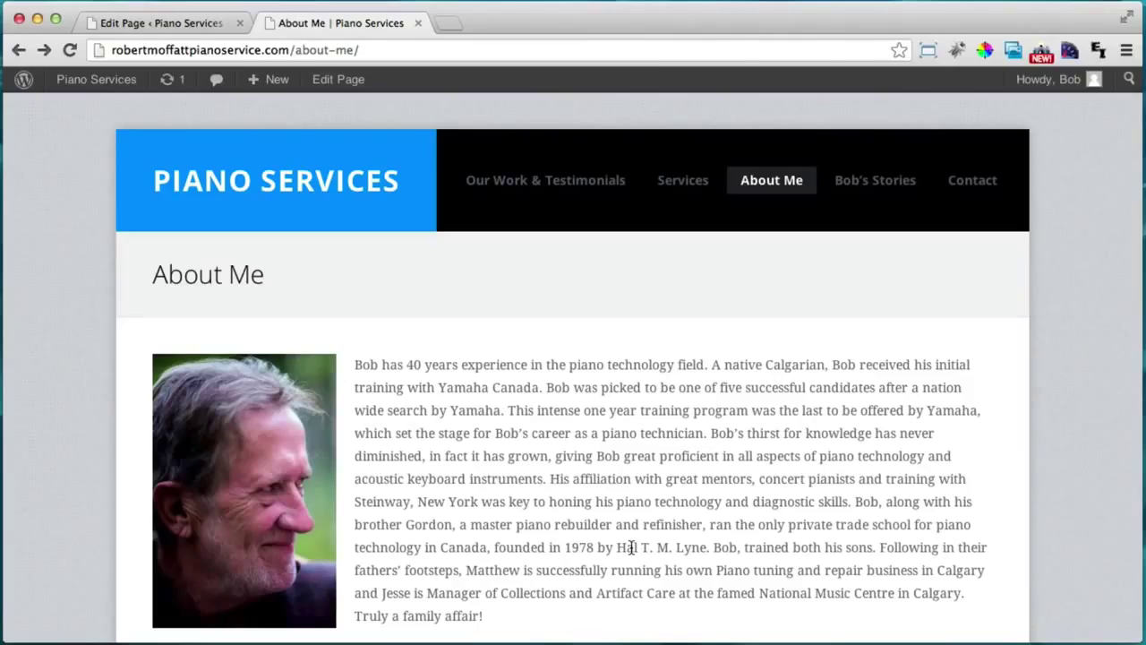
pyautogui.scroll(-1, 663, 501)
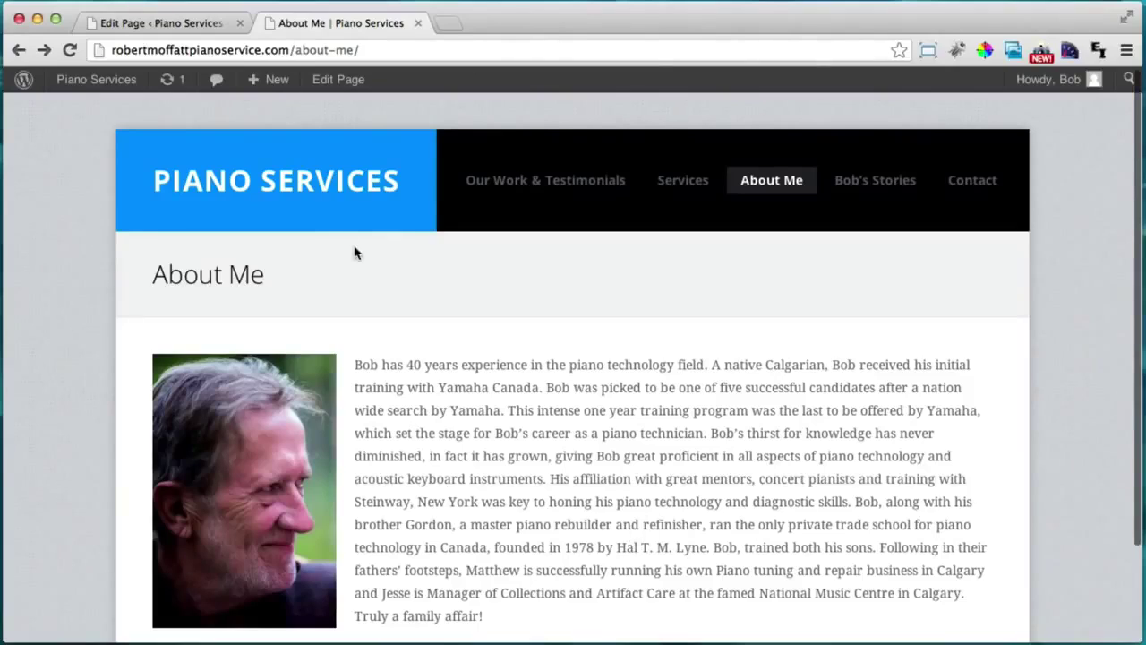
pyautogui.click(240, 24)
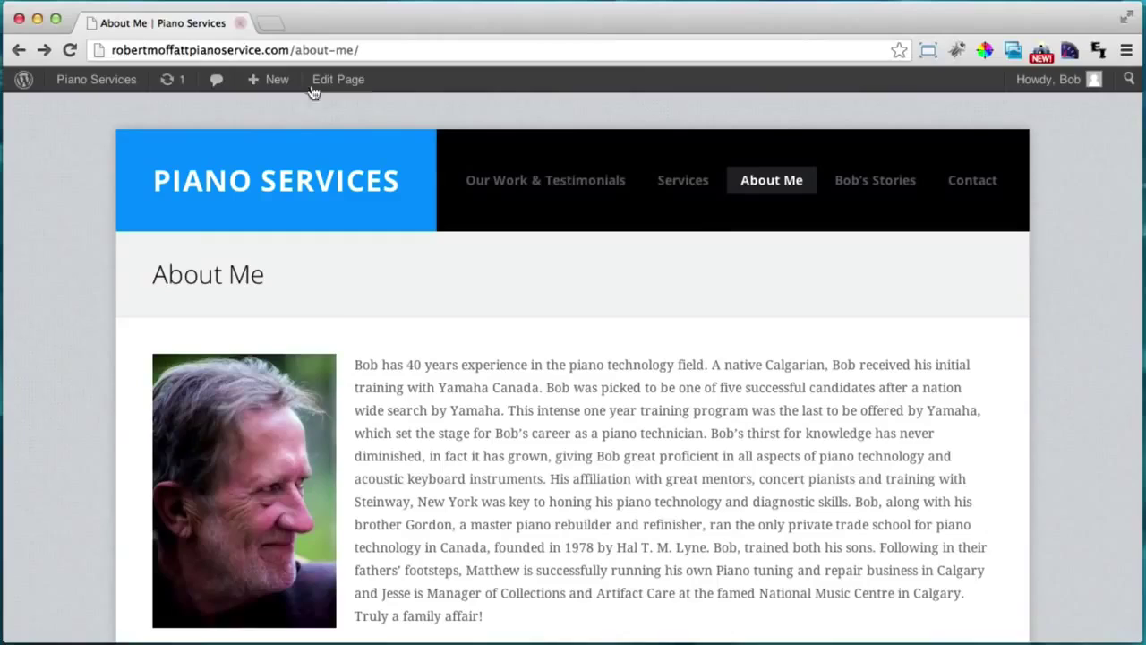
# Step: Open the Services page editor, choose the Full-Width template and update the page
pyautogui.click(698, 192)
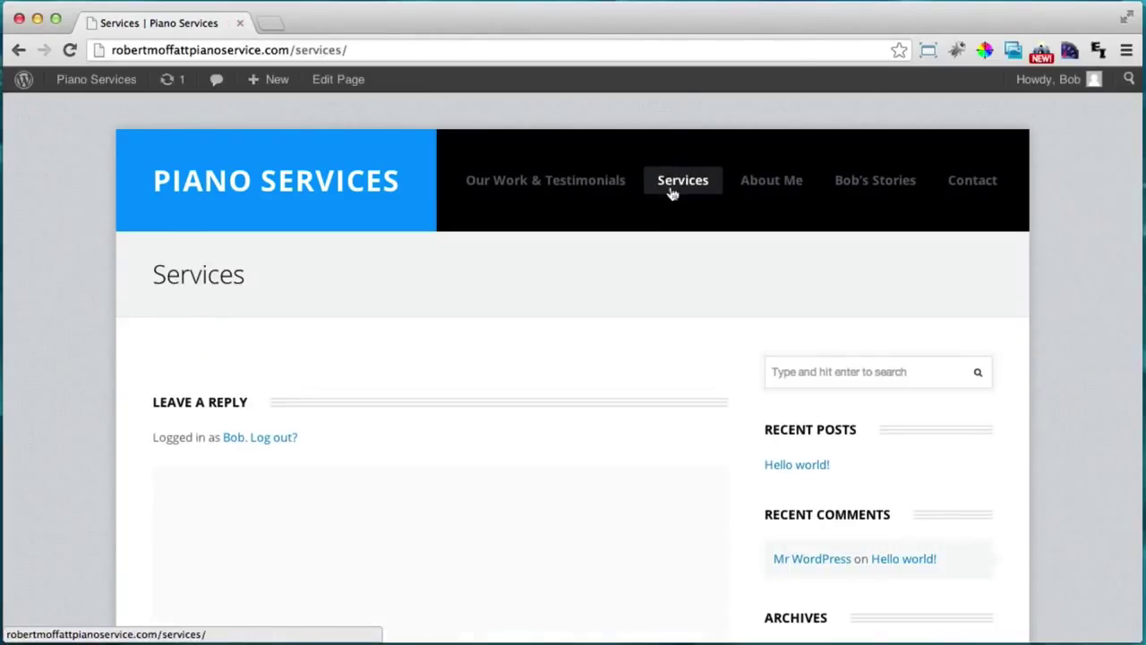
pyautogui.click(344, 92)
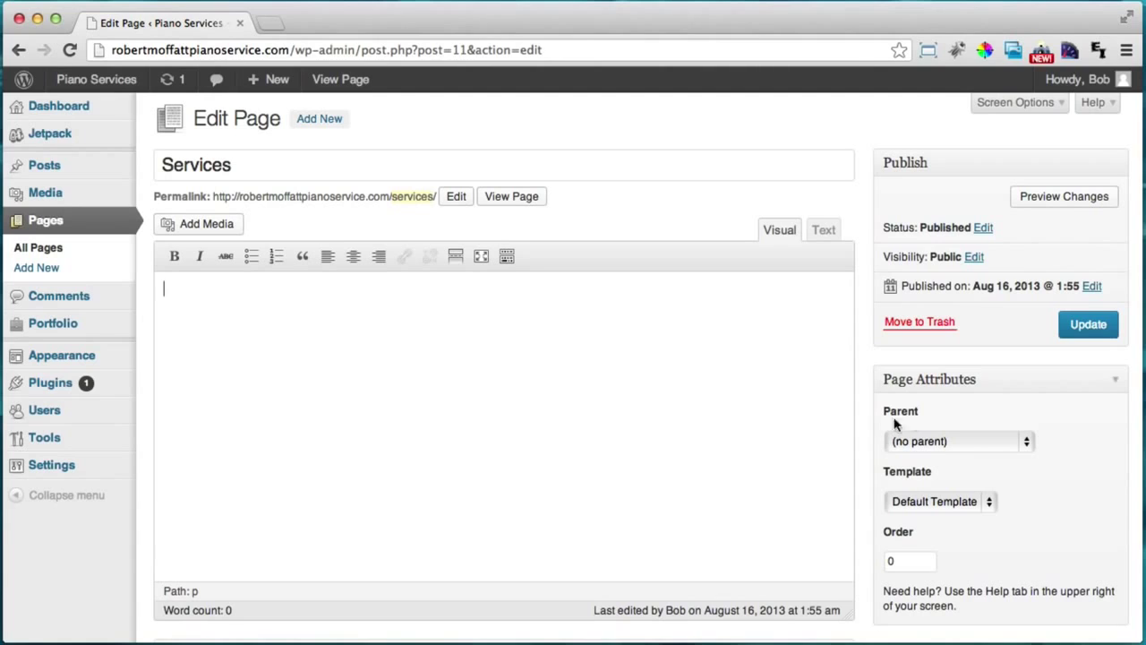
pyautogui.scroll(-1, 1009, 376)
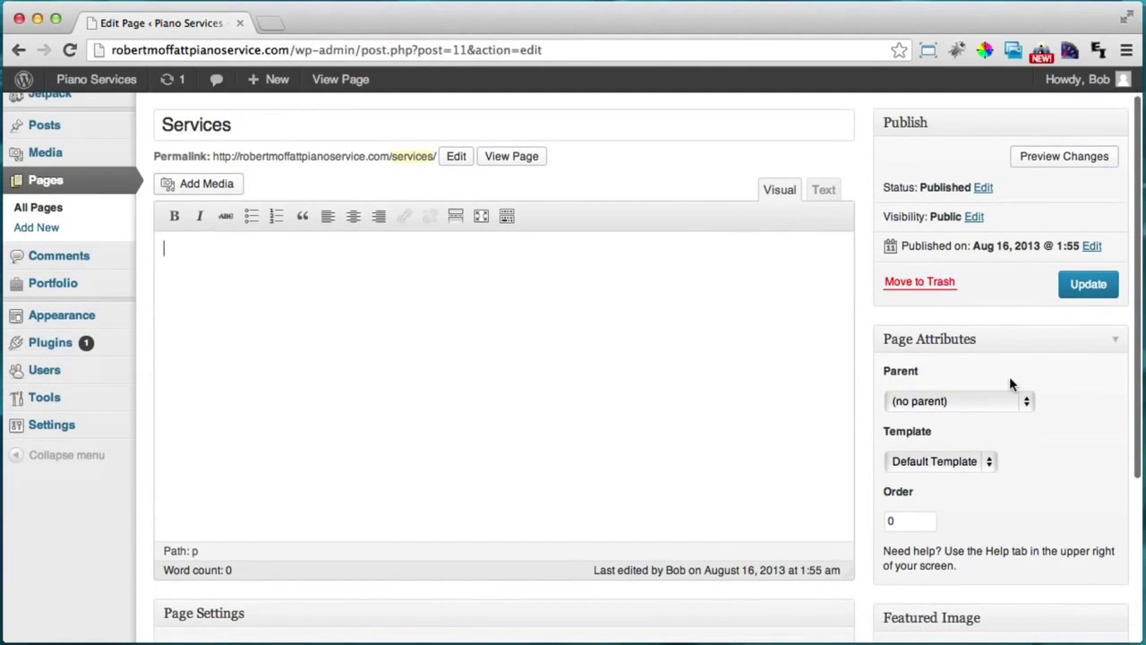
pyautogui.click(986, 463)
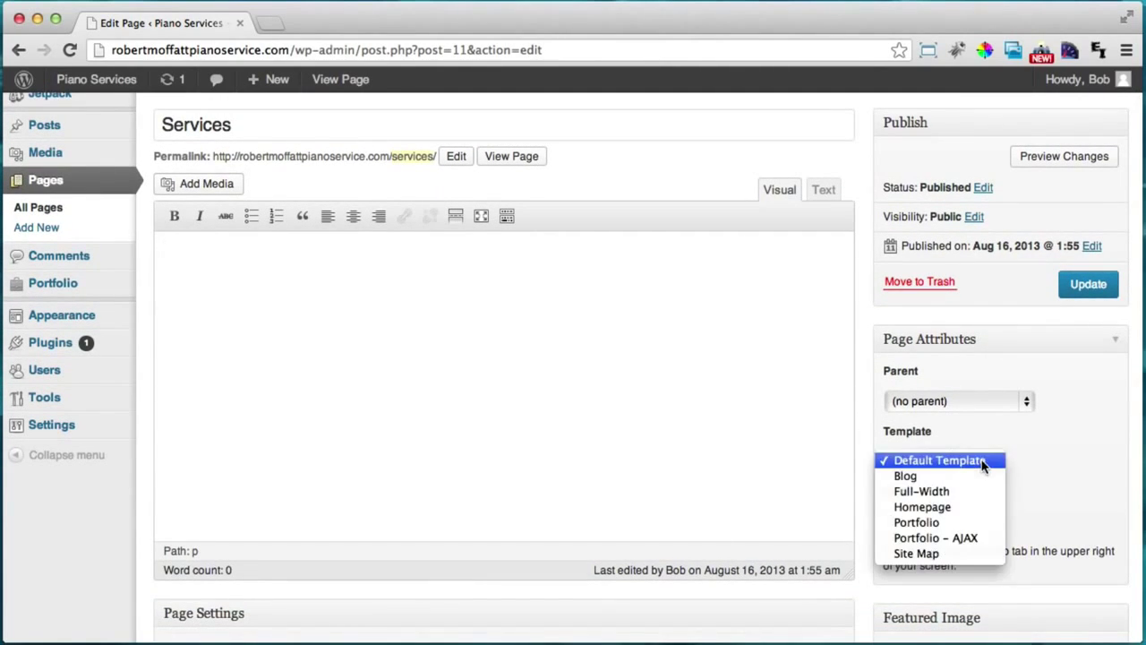
pyautogui.click(950, 498)
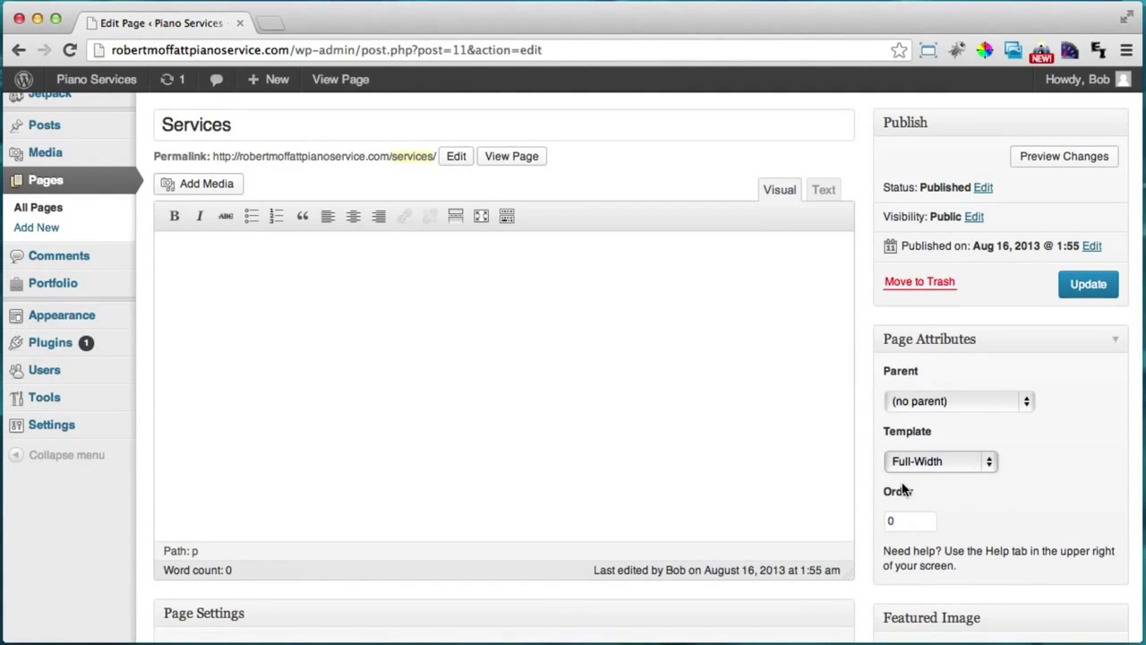
pyautogui.click(1088, 289)
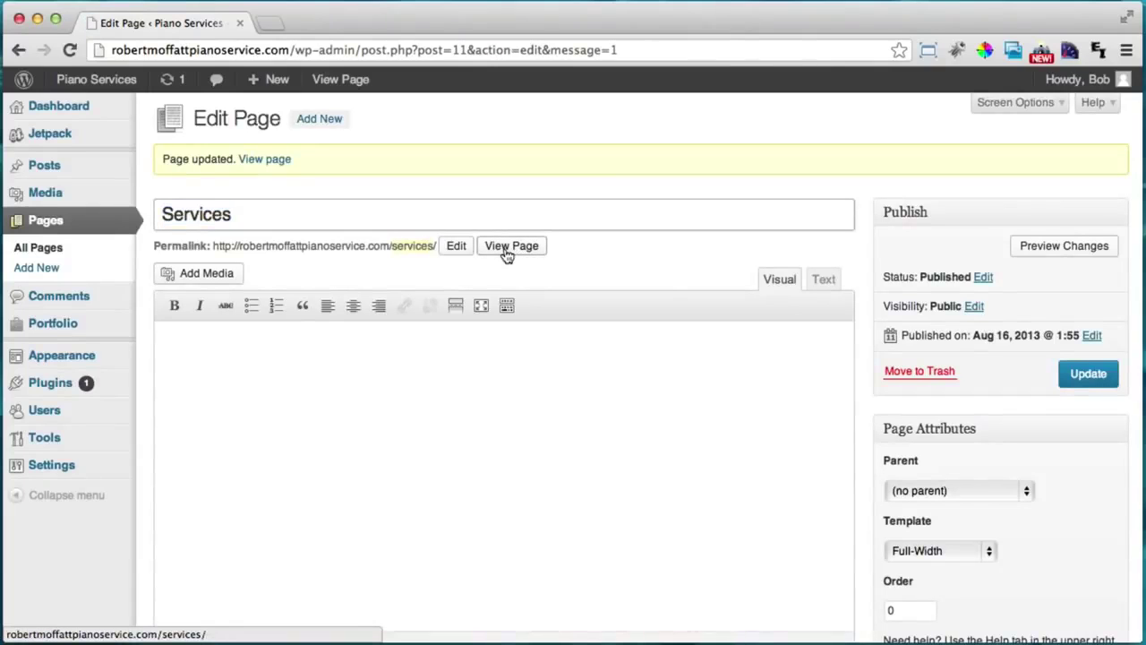
# Step: View the saved Services page, then return to its editor
pyautogui.click(506, 254)
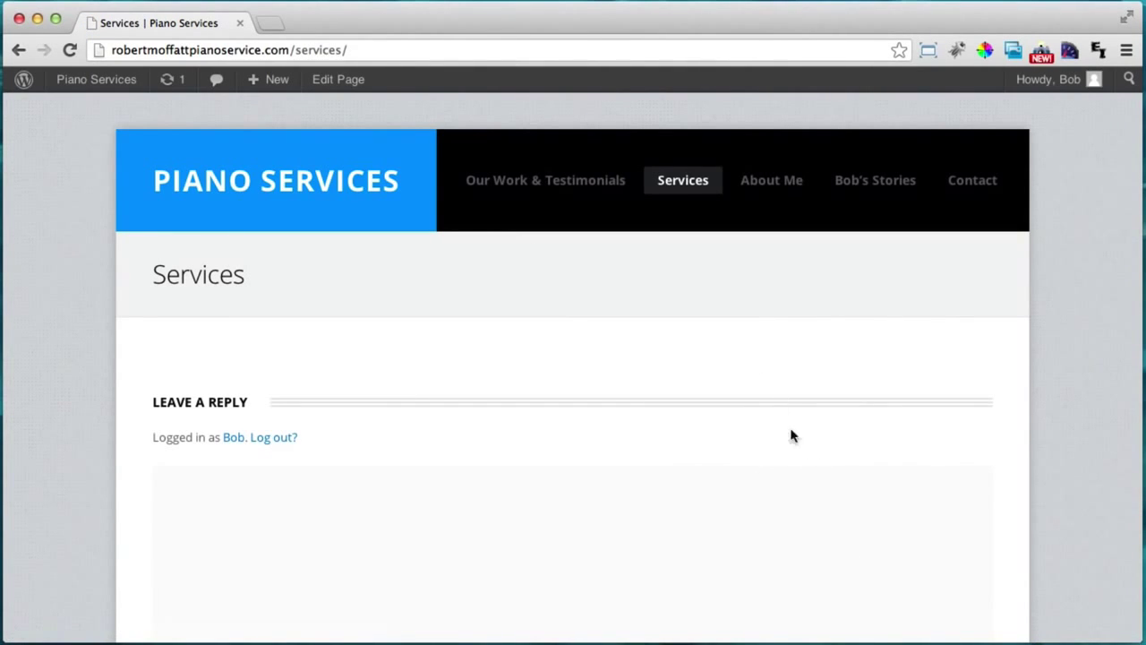
pyautogui.scroll(-4, 447, 416)
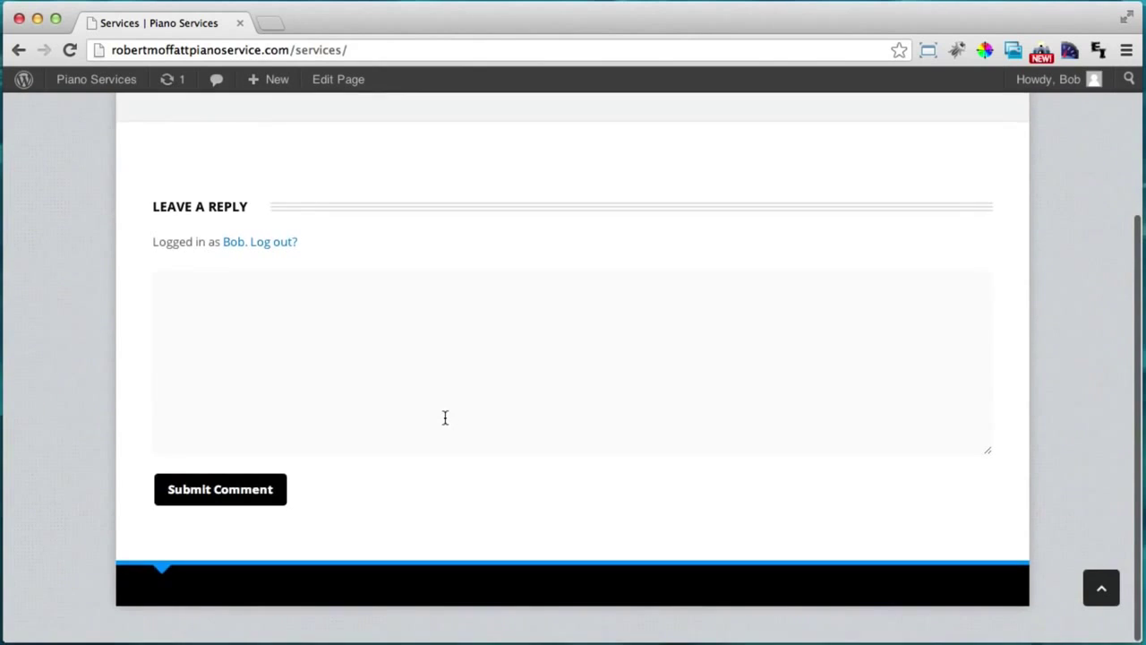
pyautogui.scroll(2, 445, 417)
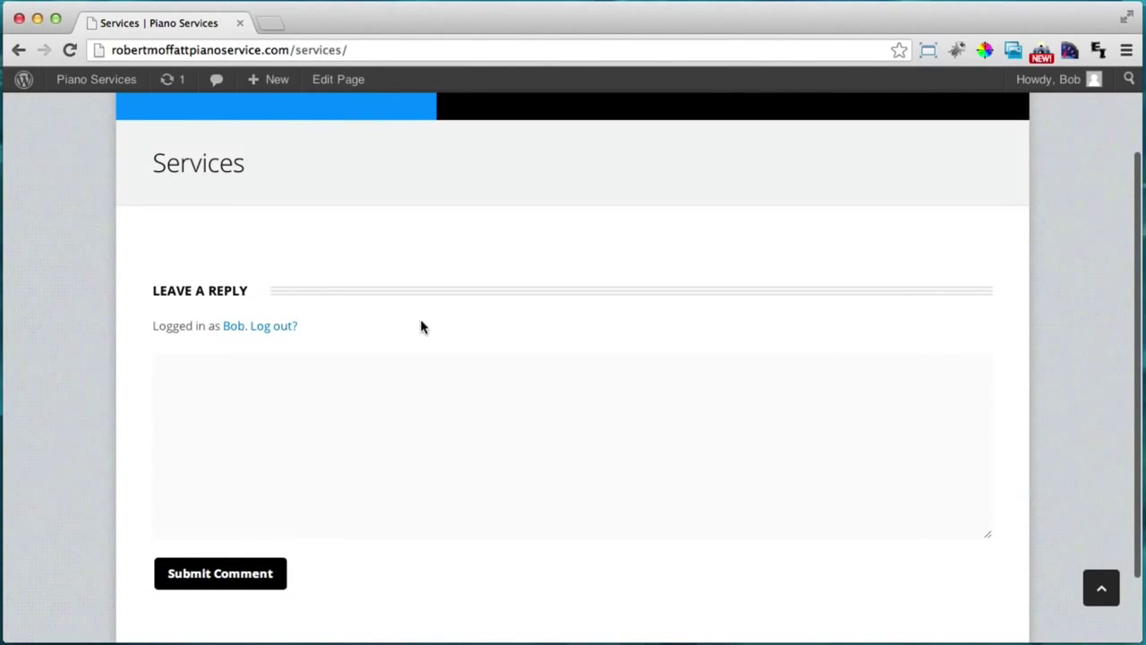
pyautogui.scroll(2, 480, 468)
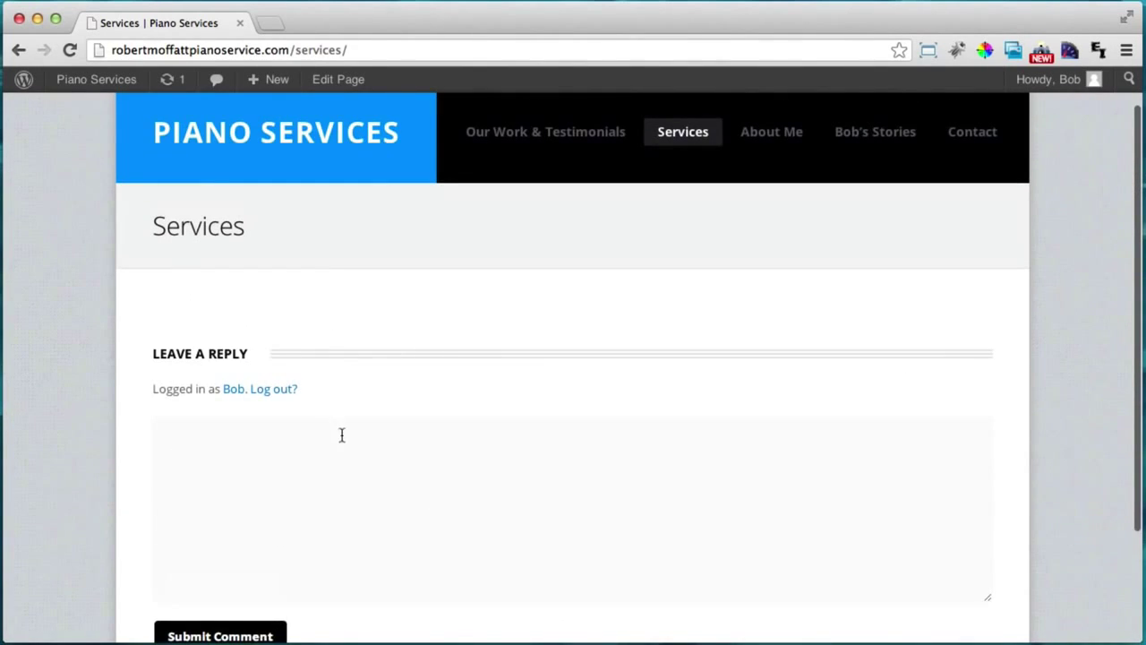
pyautogui.click(333, 81)
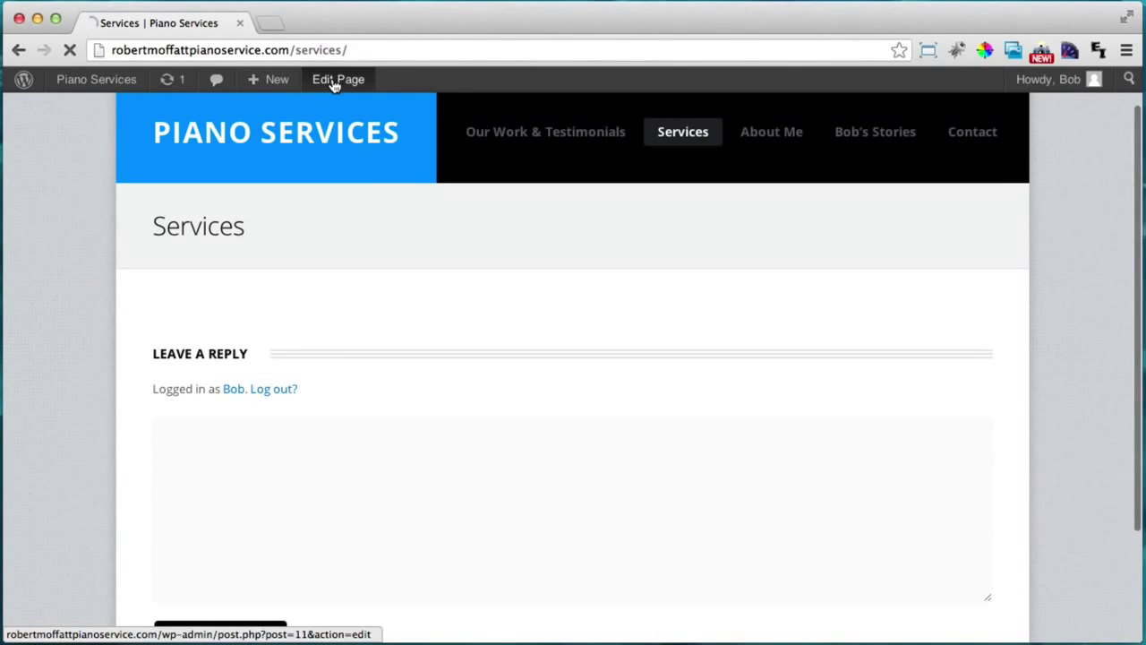
pyautogui.scroll(-5, 783, 433)
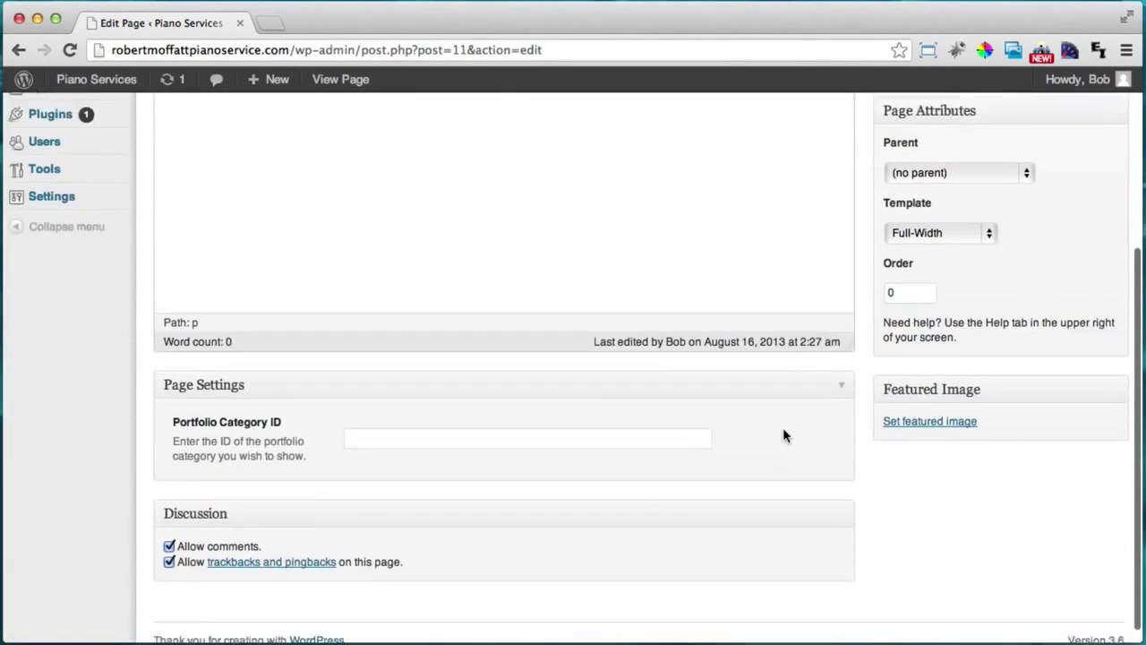
pyautogui.scroll(5, 782, 428)
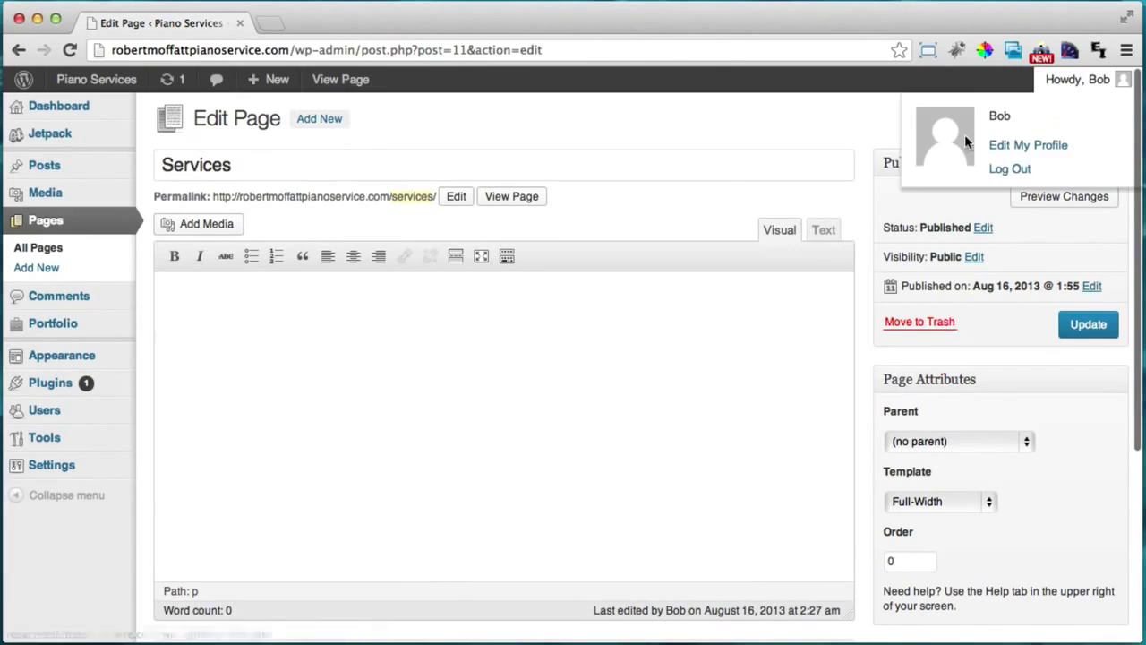
# Step: Turn off comments and trackbacks for Services, update it and view the live page
pyautogui.click(1017, 106)
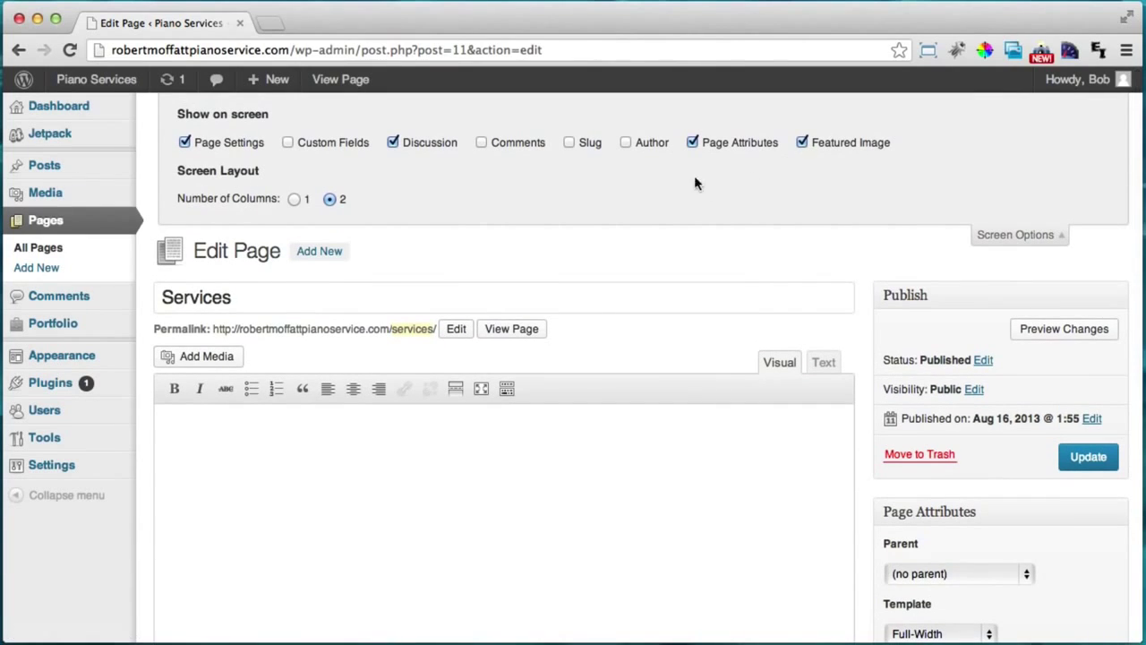
pyautogui.click(1056, 236)
pyautogui.scroll(-5, 924, 197)
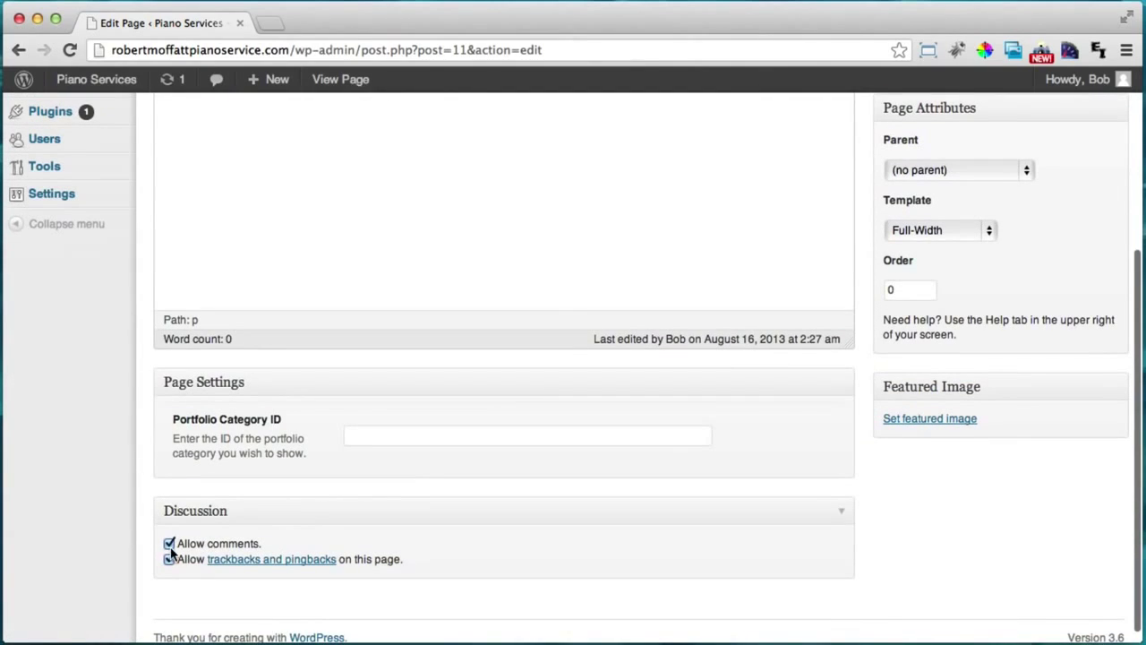
pyautogui.click(168, 558)
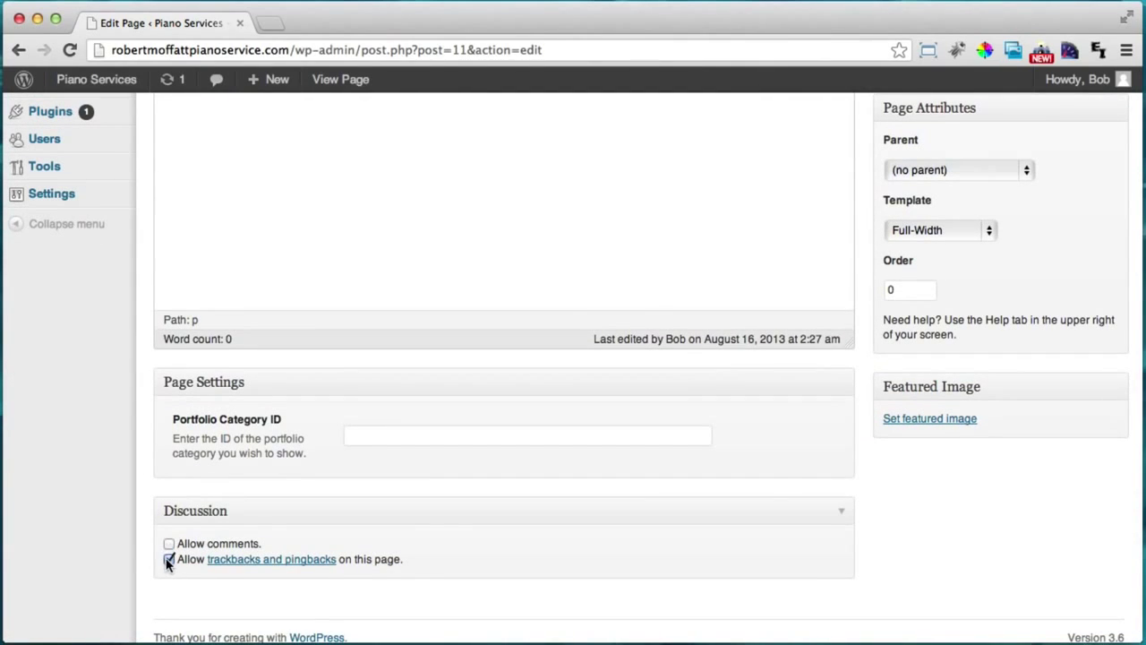
pyautogui.scroll(5, 901, 481)
pyautogui.click(1089, 326)
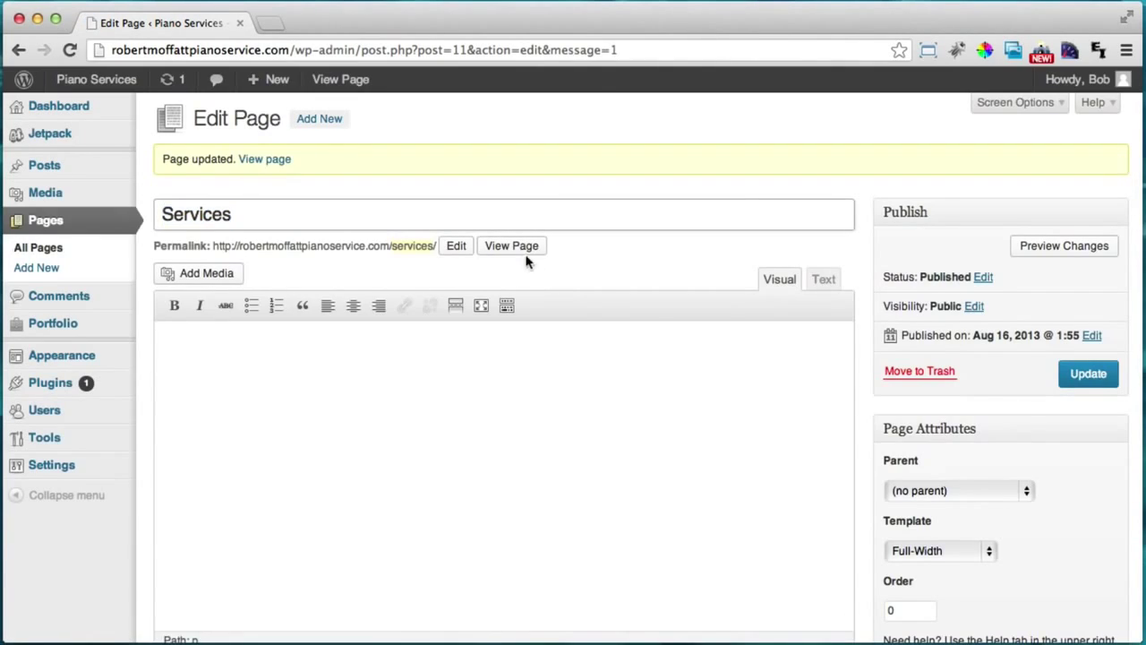
pyautogui.click(508, 251)
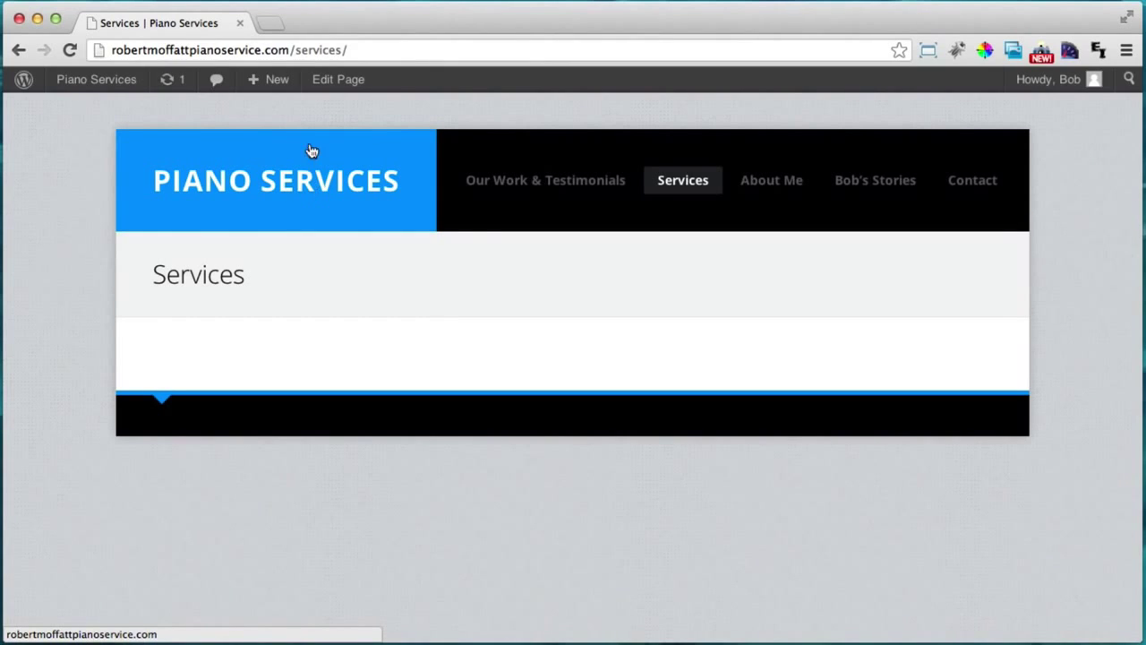
# Step: Go back to the Services page editor from the admin bar's Edit Page link
pyautogui.click(338, 80)
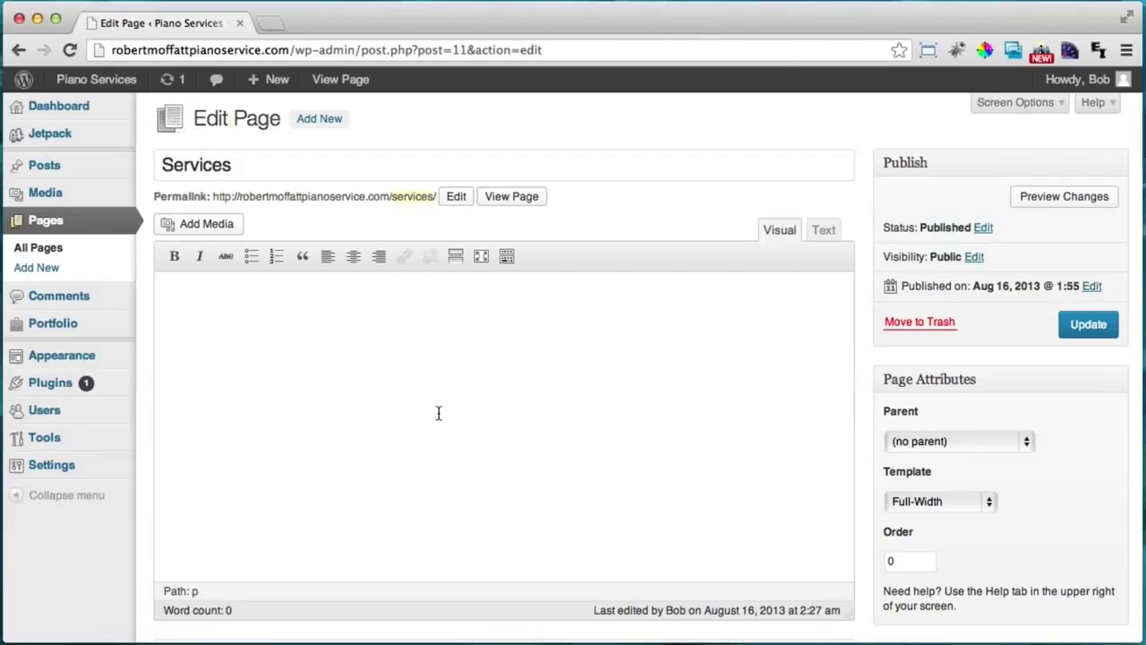
# Step: Type throwaway test text and try Align Right and Align Left on it
pyautogui.moveTo(56, 386)
pyautogui.write('jfhsdkjhfksdhfjh ')
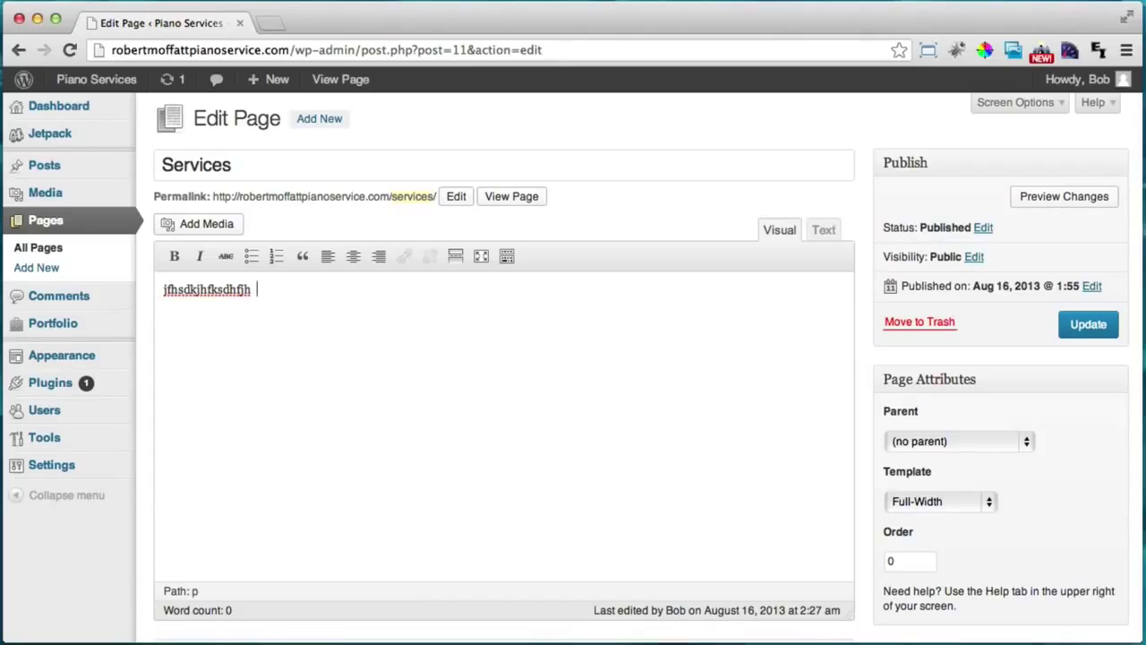
pyautogui.write('ksdjflksfjlsfd')
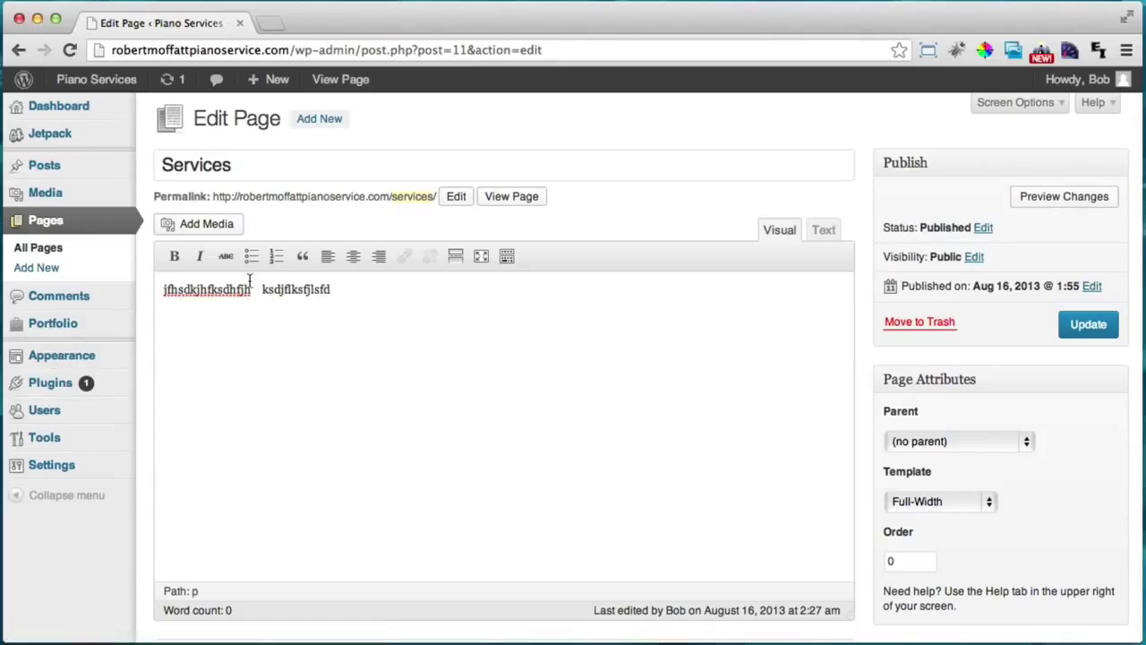
pyautogui.tripleClick(261, 290)
pyautogui.click(379, 256)
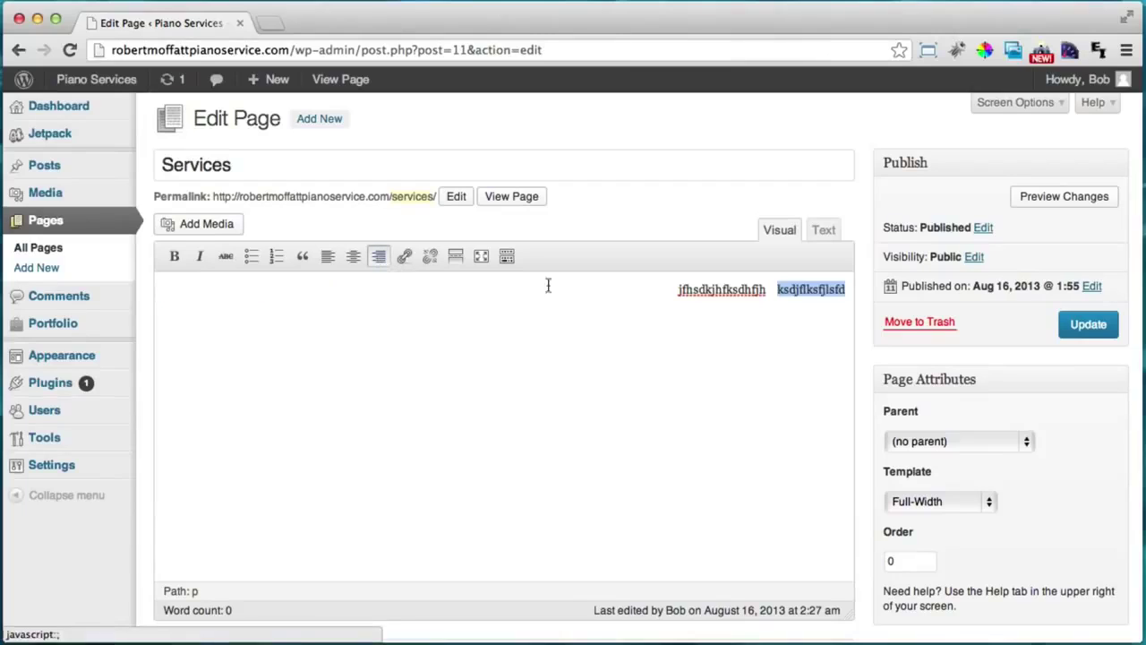
pyautogui.click(744, 296)
pyautogui.doubleClick(744, 290)
pyautogui.click(328, 256)
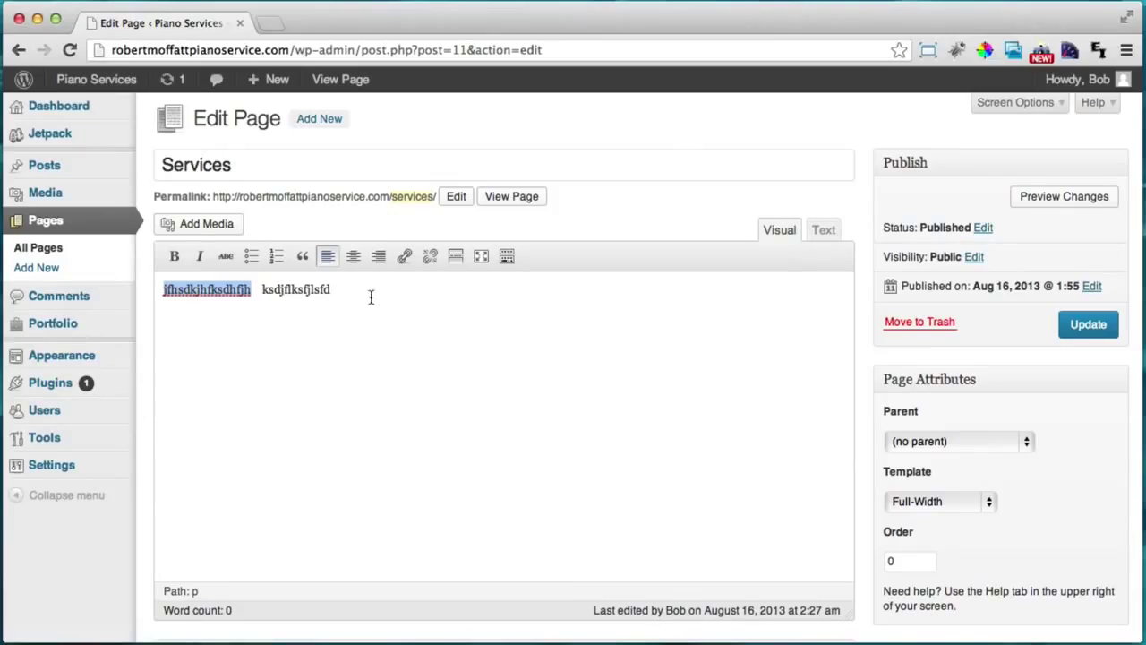
# Step: Delete the test text and head for the Plugins list
pyautogui.moveTo(371, 297); pyautogui.dragTo(160, 290)
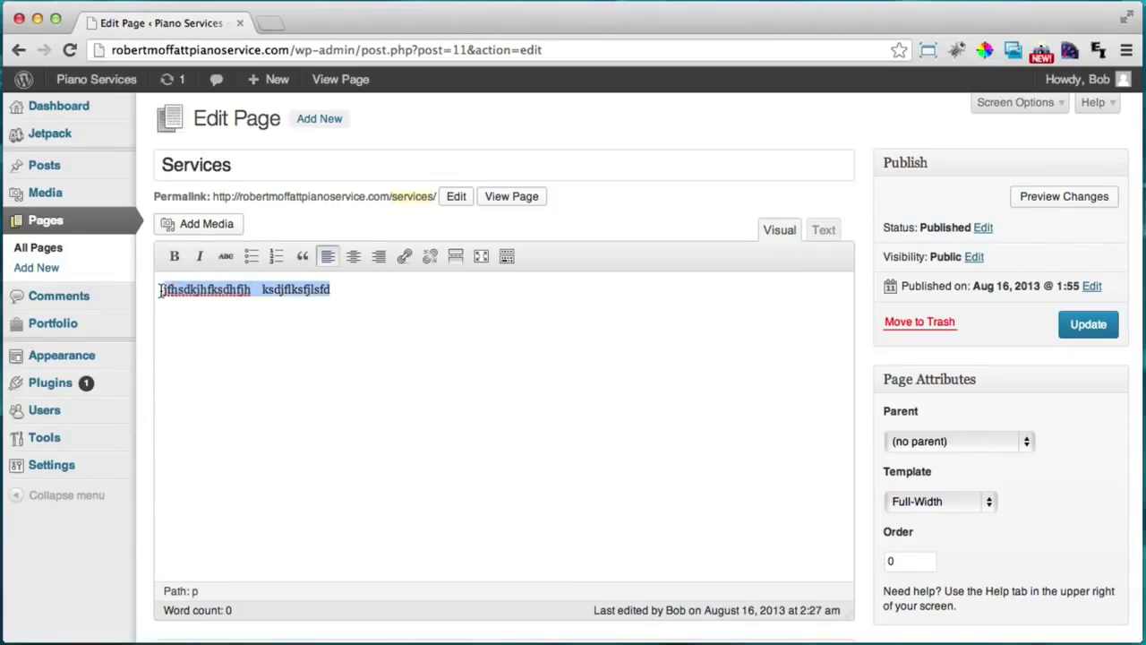
pyautogui.press('BackSpace')
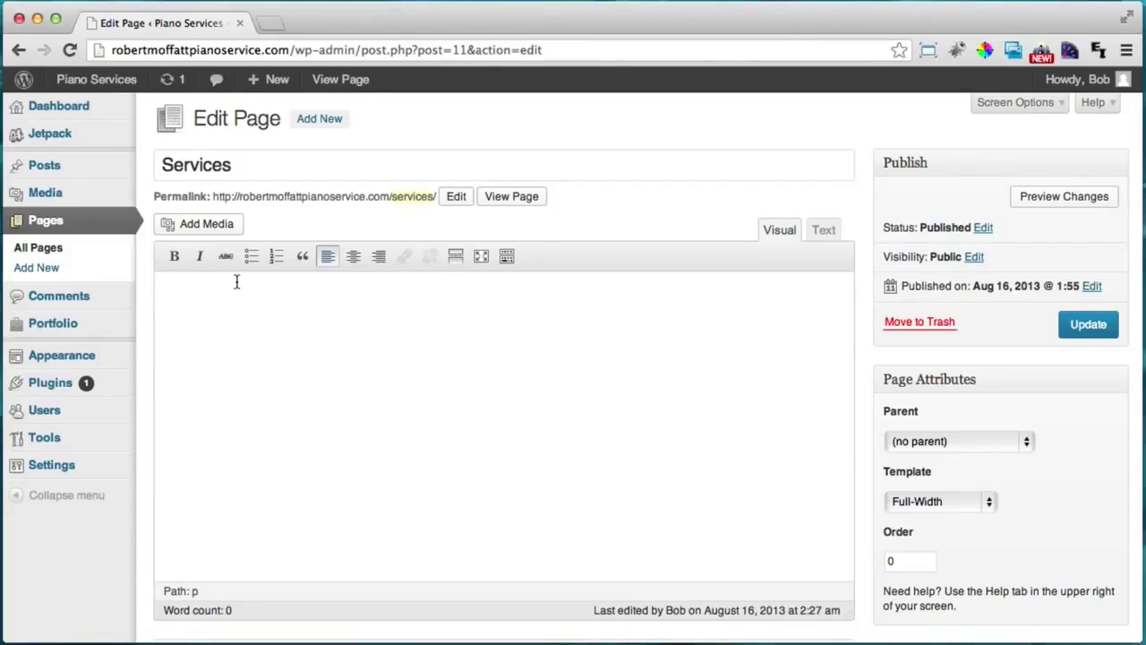
pyautogui.click(63, 387)
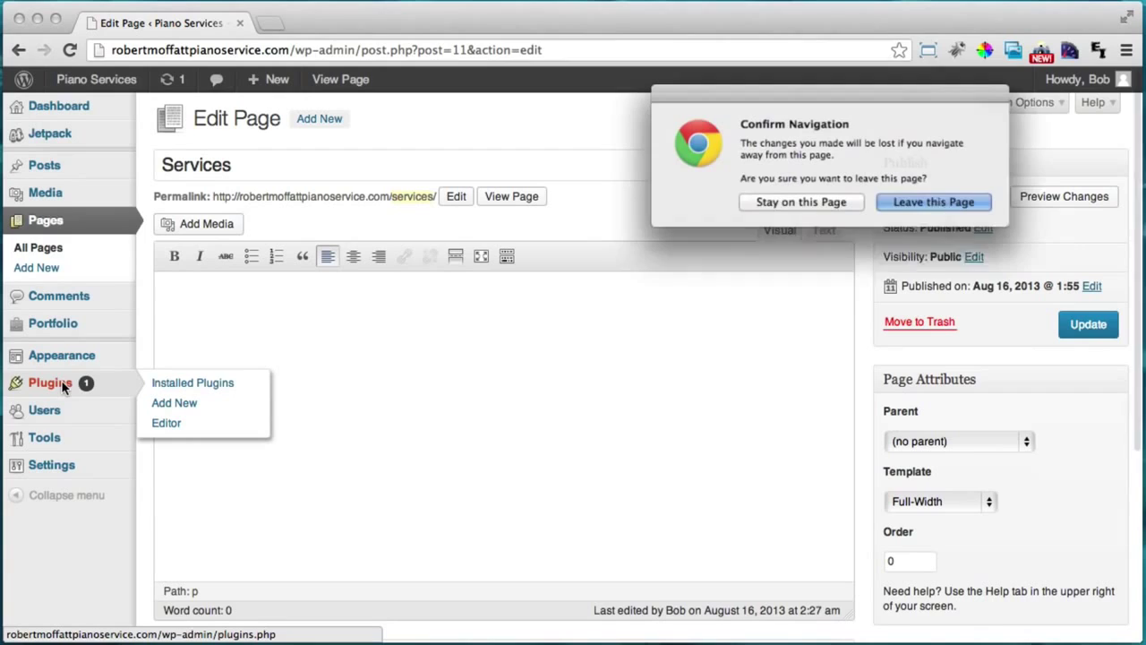
# Step: Leave the editor unsaved, open Add New plugins and search the directory for 'columns'
pyautogui.click(916, 206)
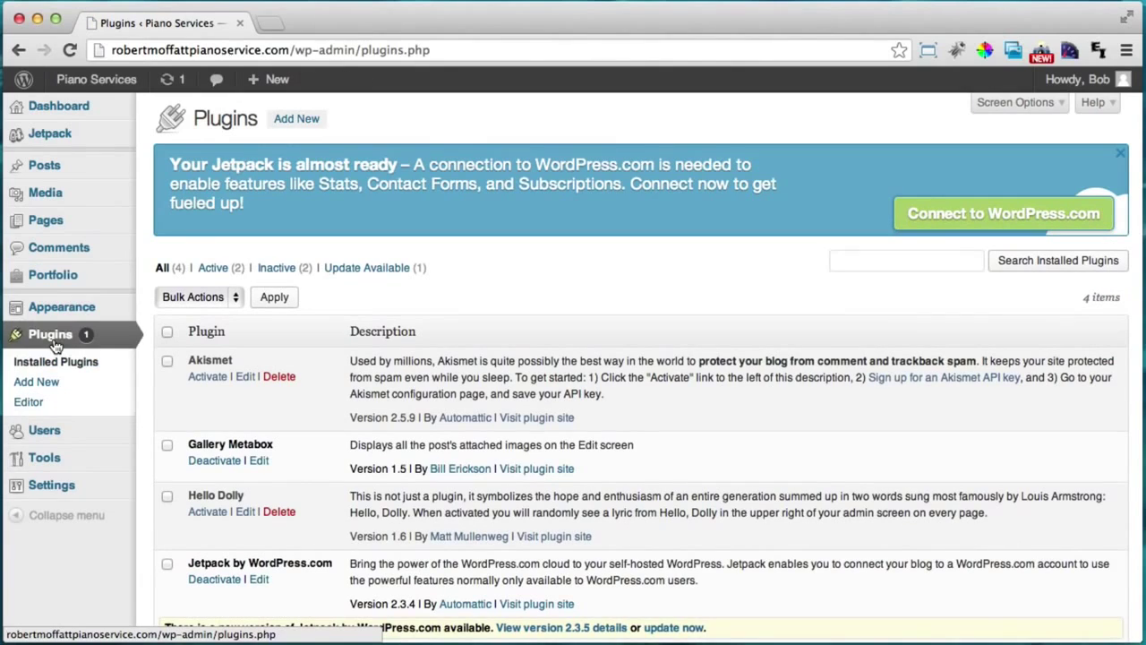
pyautogui.click(307, 118)
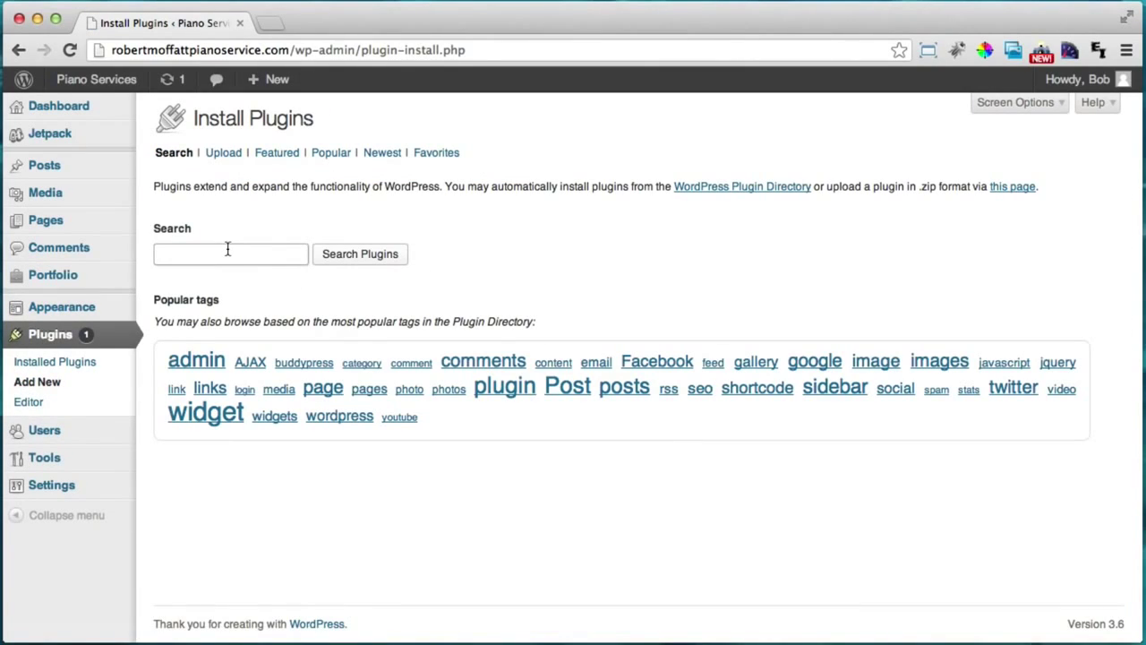
pyautogui.click(227, 250)
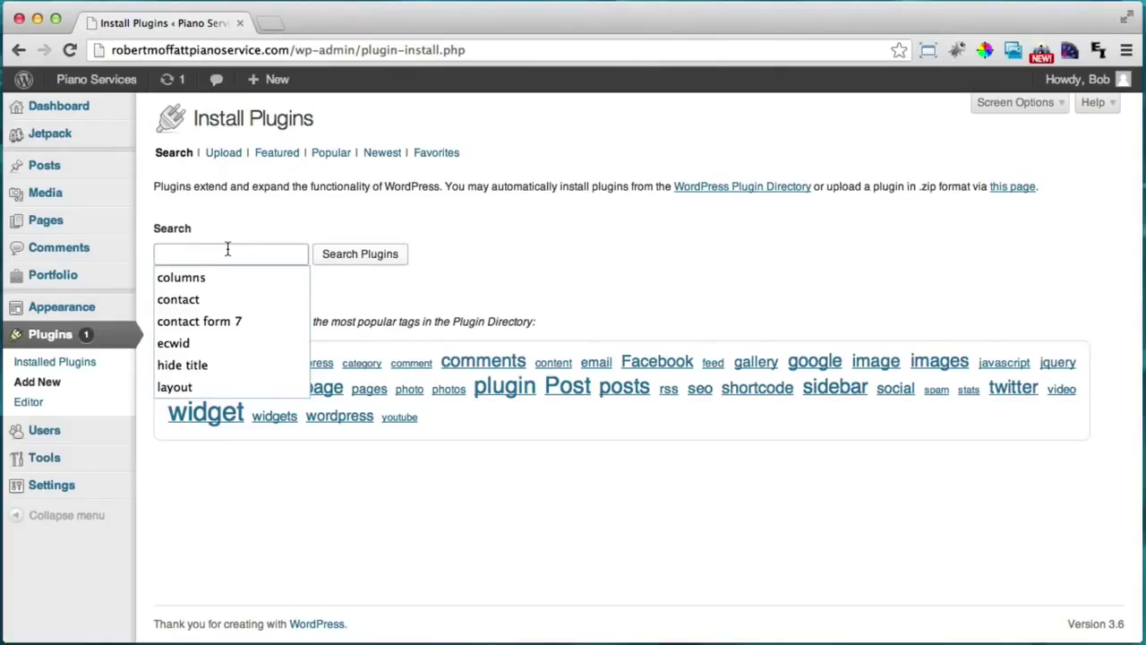
pyautogui.write('cpl')
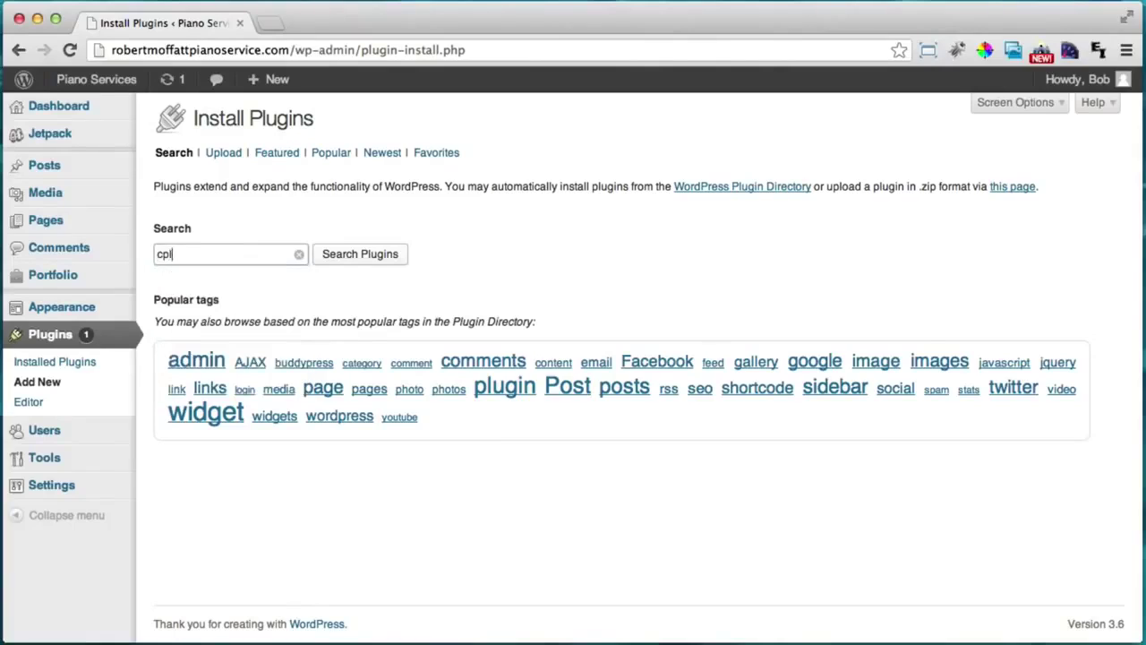
pyautogui.press('BackSpace')
pyautogui.write('olumns')
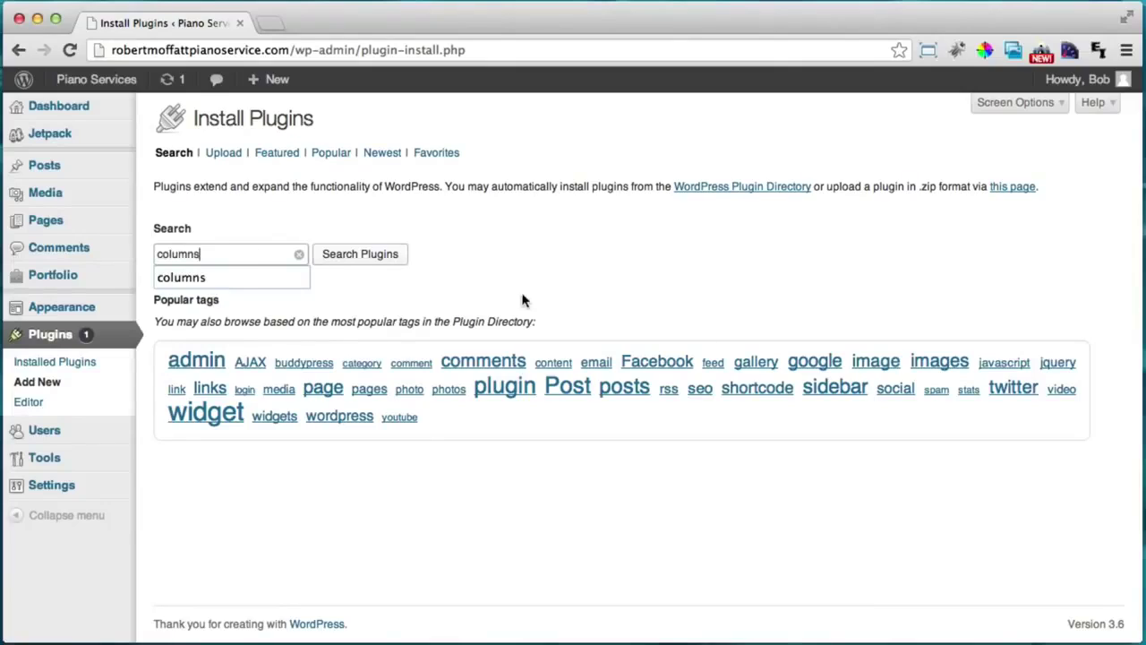
pyautogui.click(493, 296)
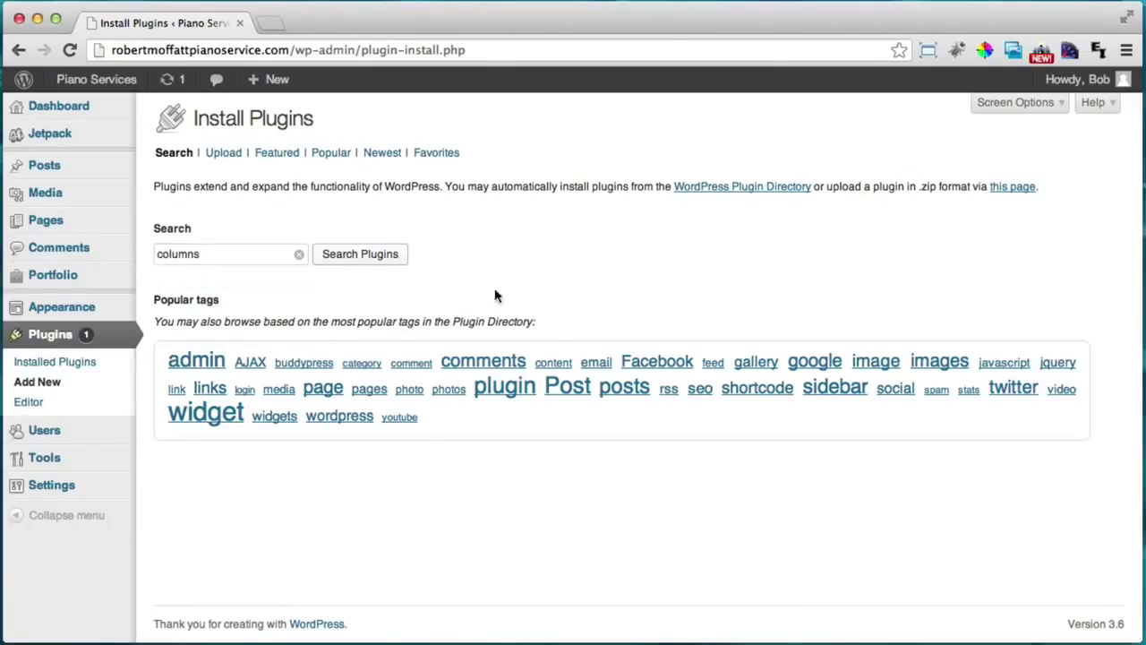
pyautogui.click(362, 258)
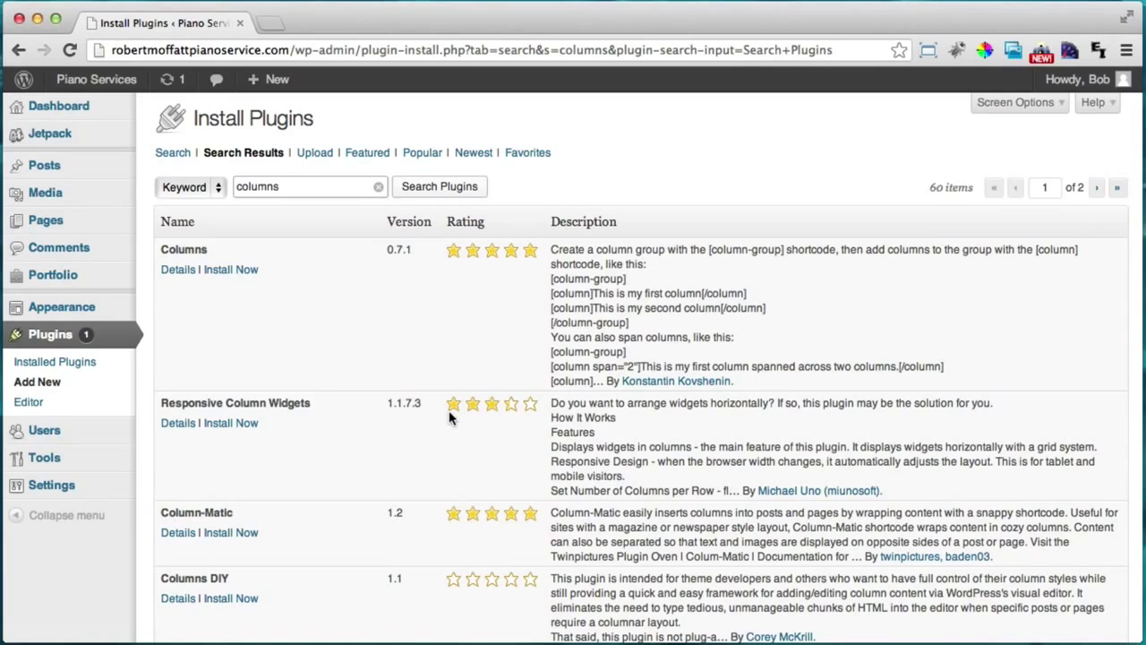
pyautogui.scroll(-2, 449, 410)
pyautogui.scroll(2, 449, 410)
# Step: Open the Columns plugin details and copy its example column-group shortcode
pyautogui.click(179, 270)
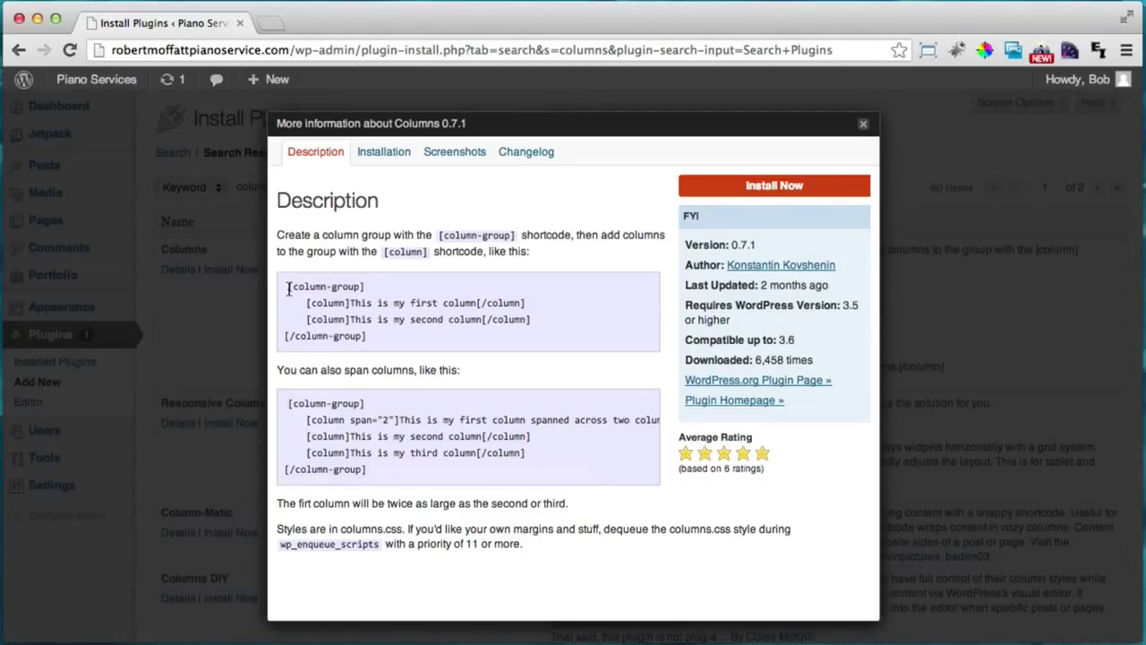
pyautogui.moveTo(287, 287); pyautogui.dragTo(385, 335)
pyautogui.rightClick(359, 318)
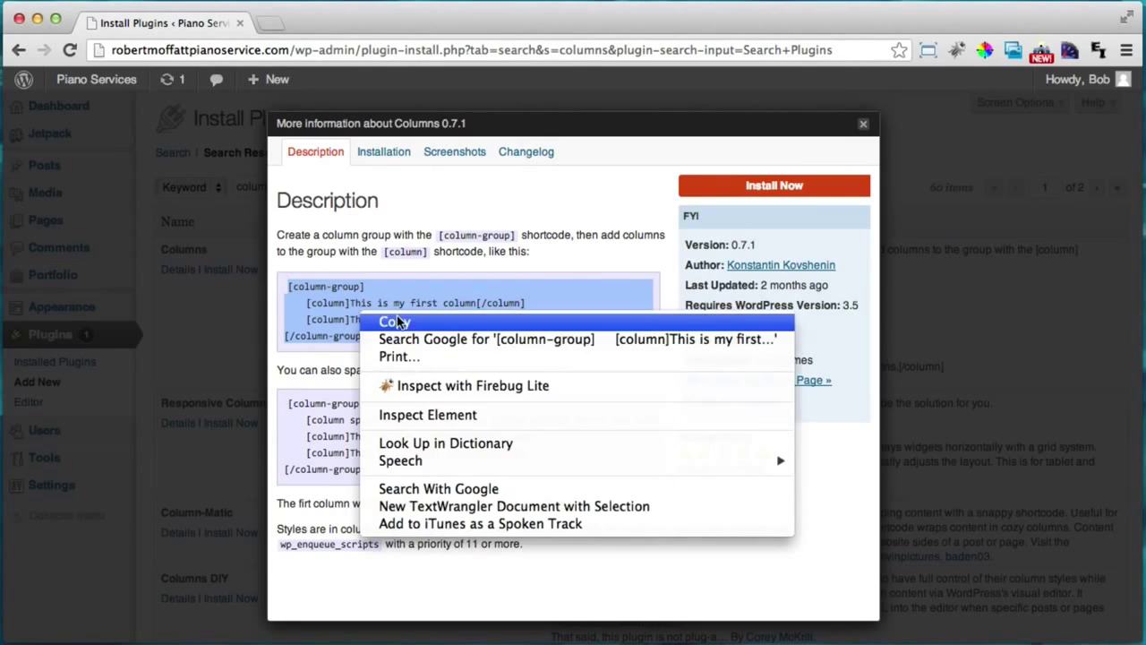
pyautogui.click(407, 319)
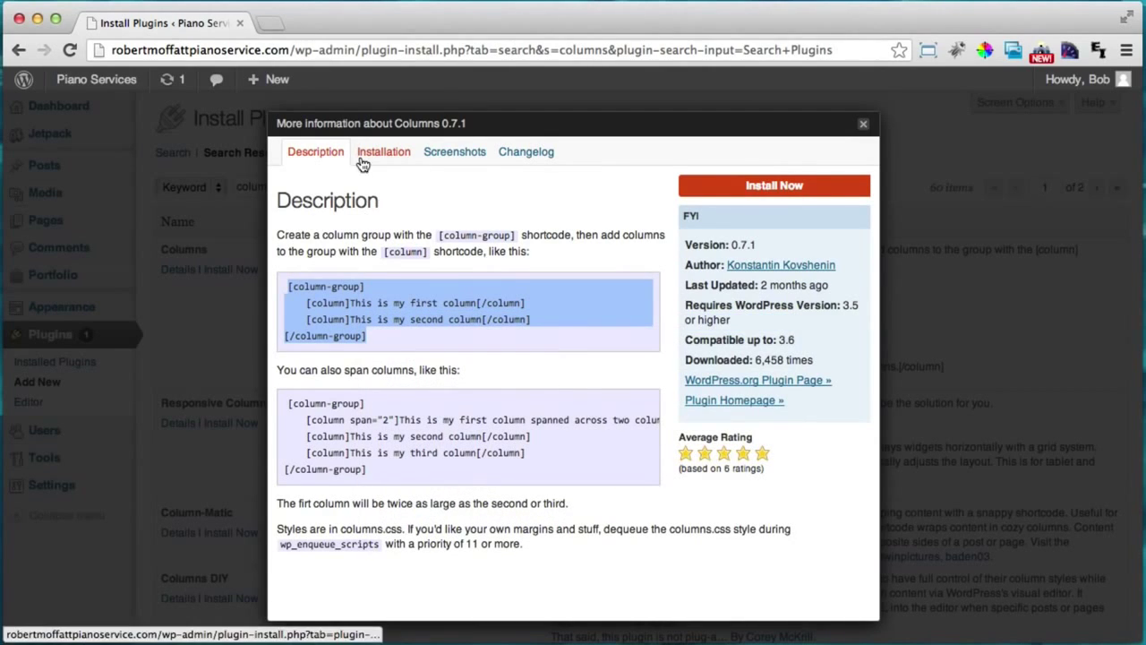
pyautogui.click(405, 304)
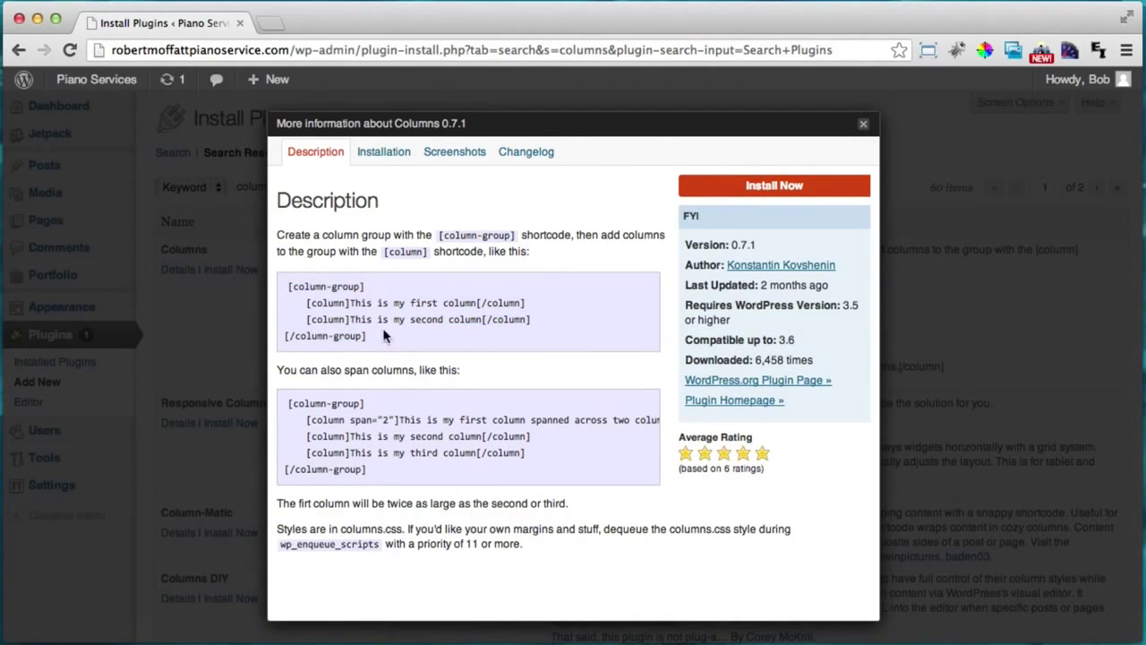
# Step: Install and activate the Columns 0.7.1 plugin
pyautogui.click(790, 193)
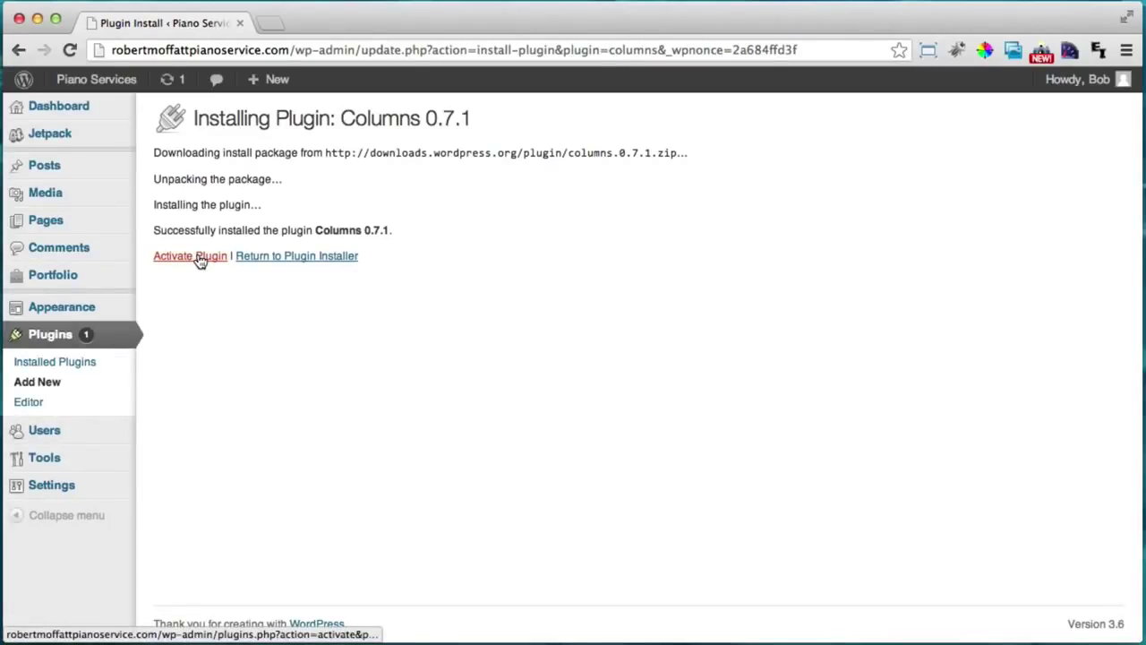
pyautogui.click(200, 258)
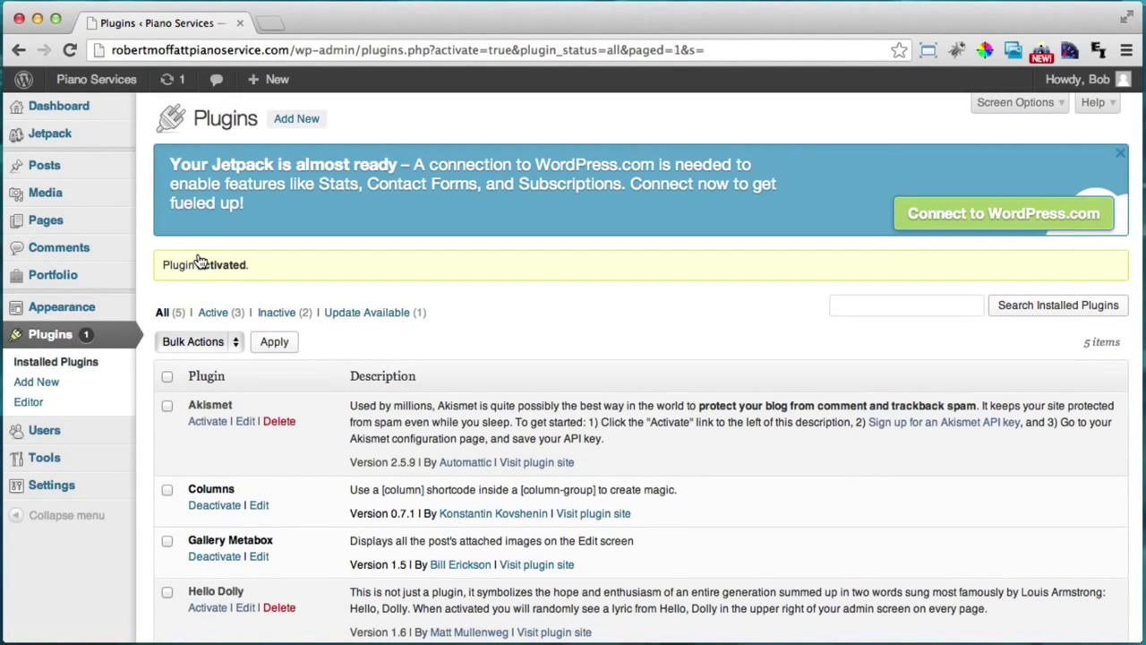
pyautogui.moveTo(118, 285)
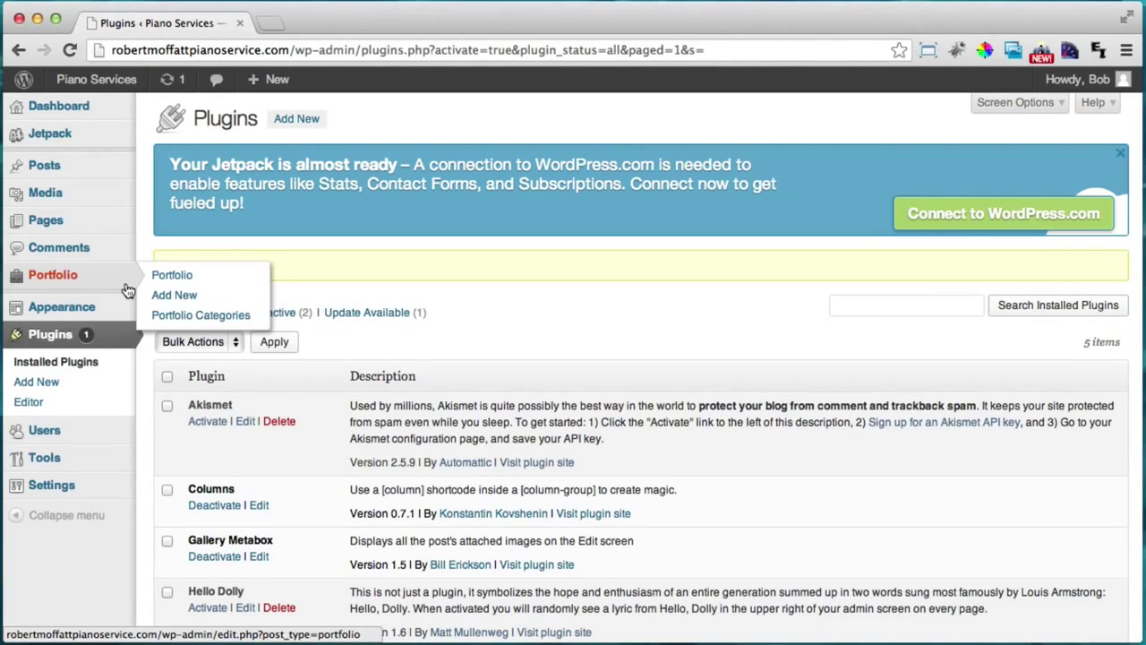
pyautogui.moveTo(68, 219)
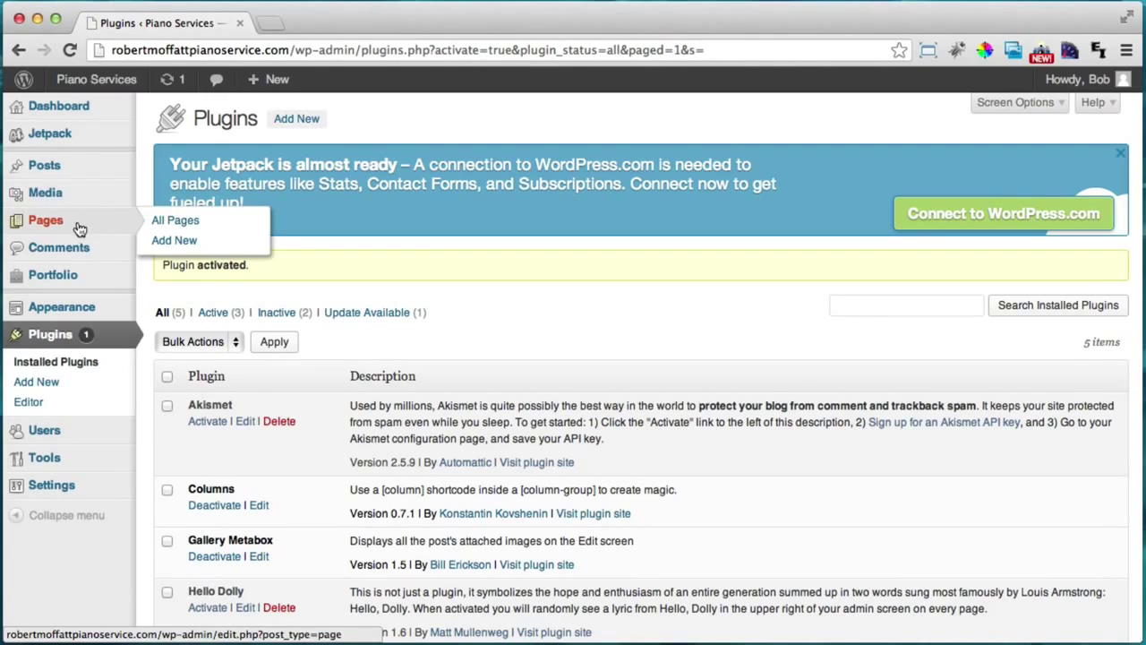
# Step: Open the Services page in Text mode and paste the column-group shortcode block
pyautogui.click(58, 224)
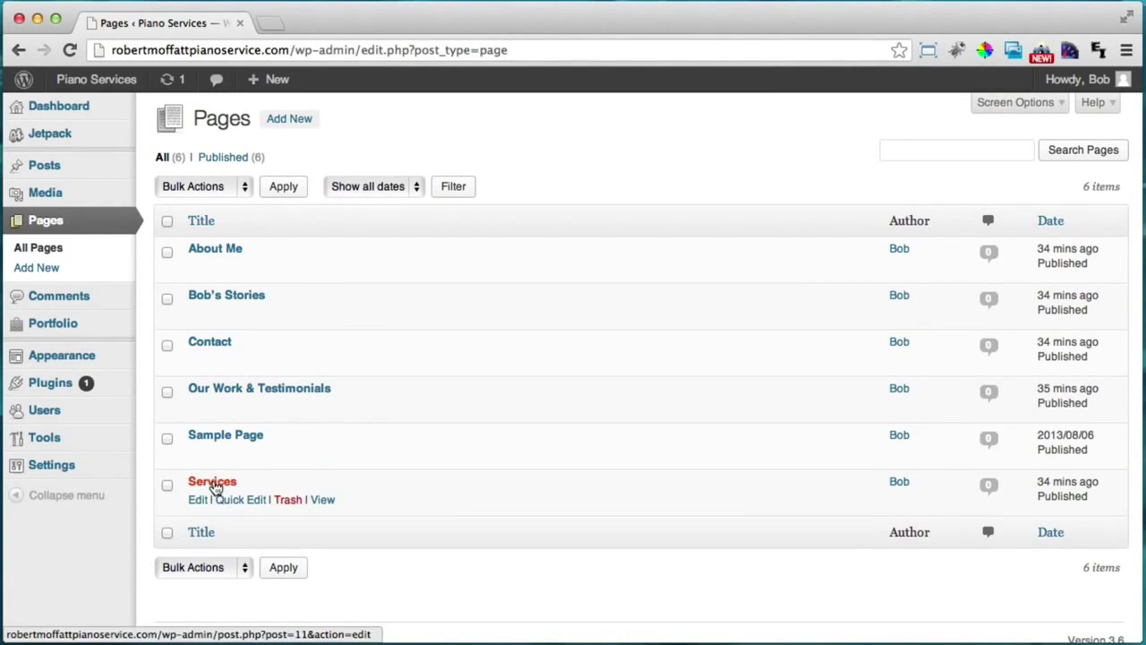
pyautogui.click(217, 487)
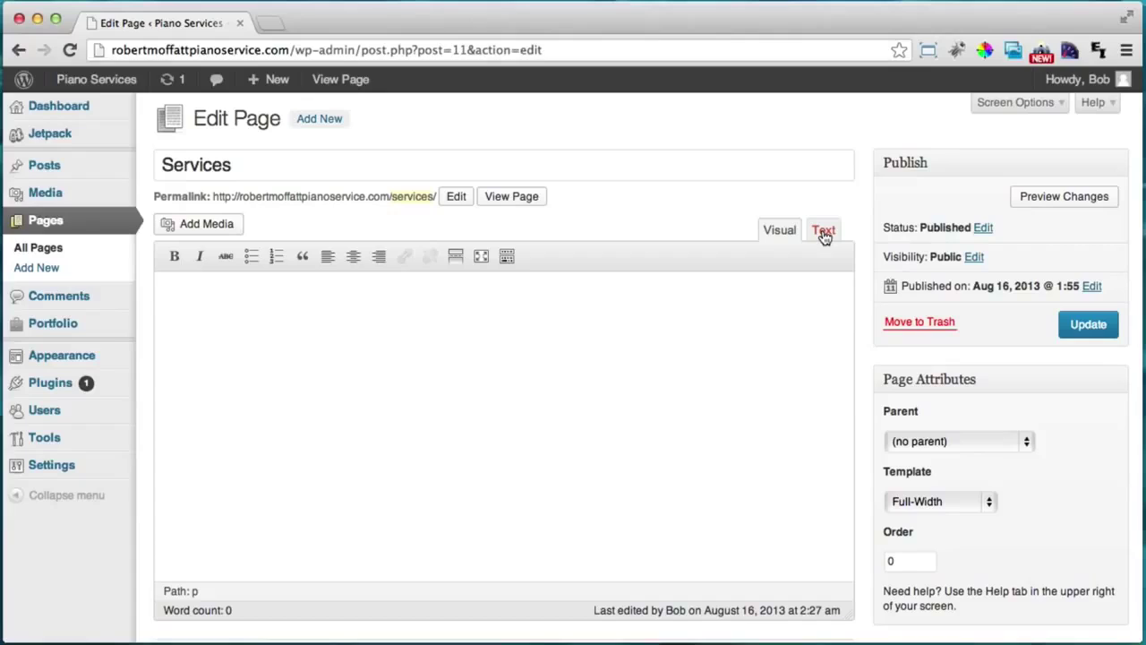
pyautogui.click(824, 232)
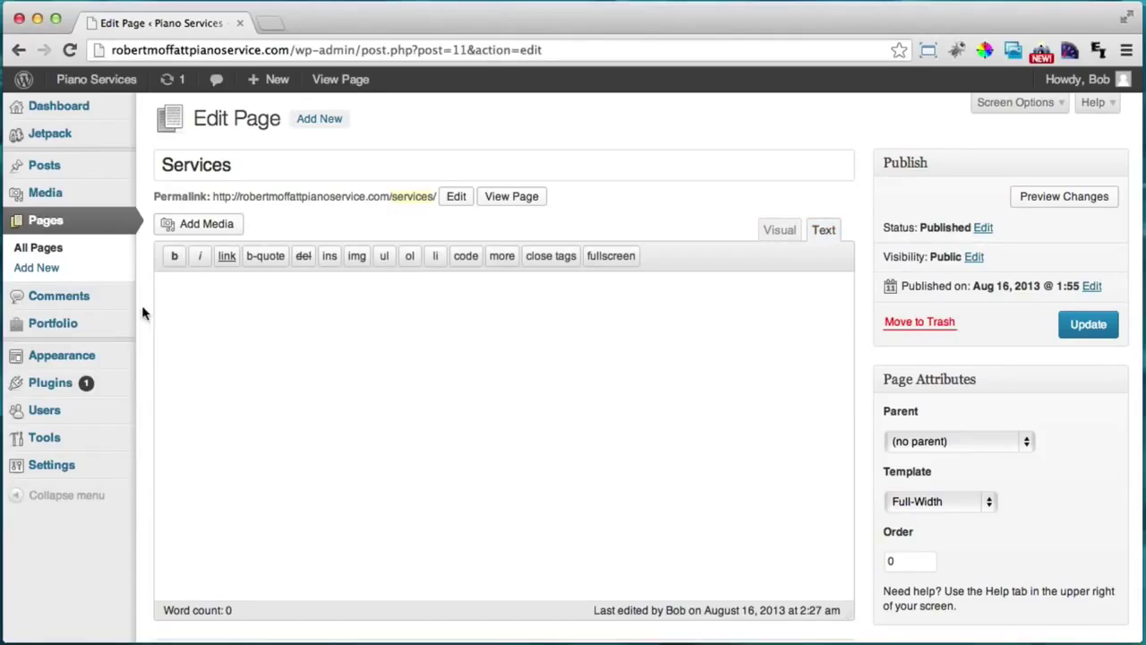
pyautogui.rightClick(166, 297)
pyautogui.click(207, 386)
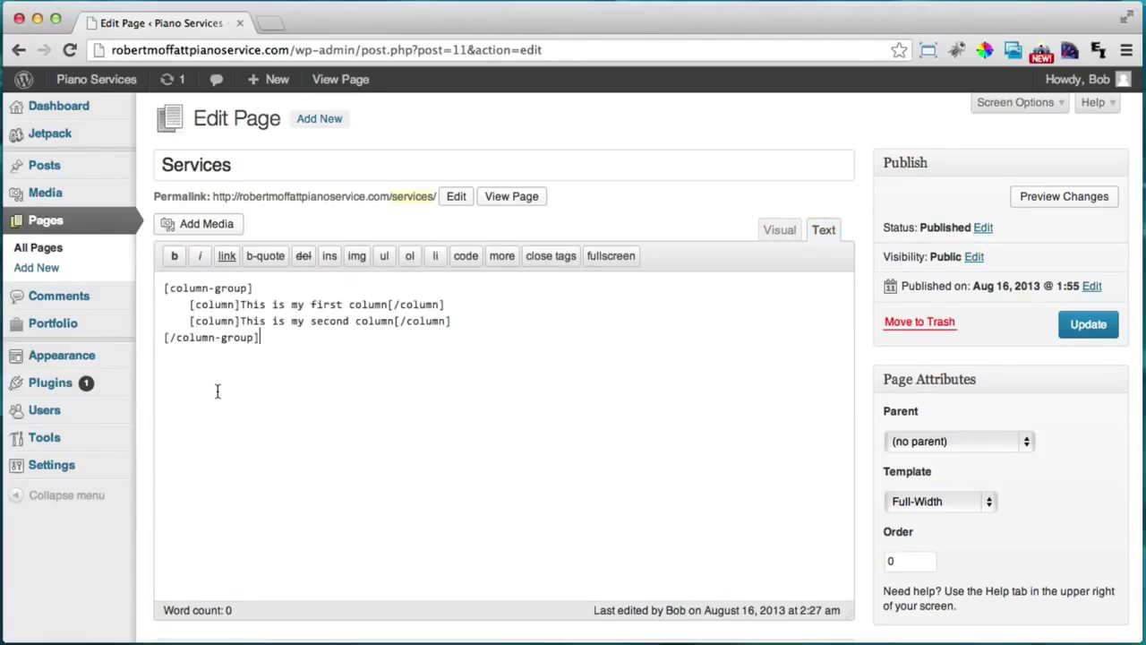
# Step: Paste a second copy of the block below the first, switch to Visual and update
pyautogui.moveTo(328, 345); pyautogui.dragTo(133, 277)
pyautogui.rightClick(210, 302)
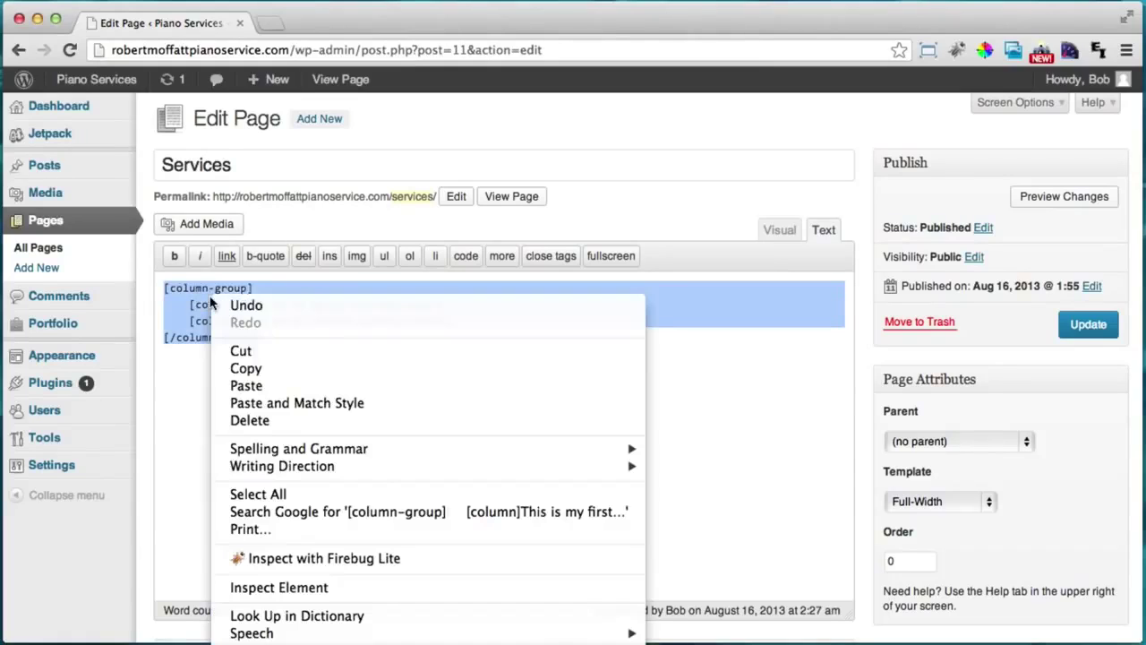
pyautogui.click(271, 368)
pyautogui.click(306, 346)
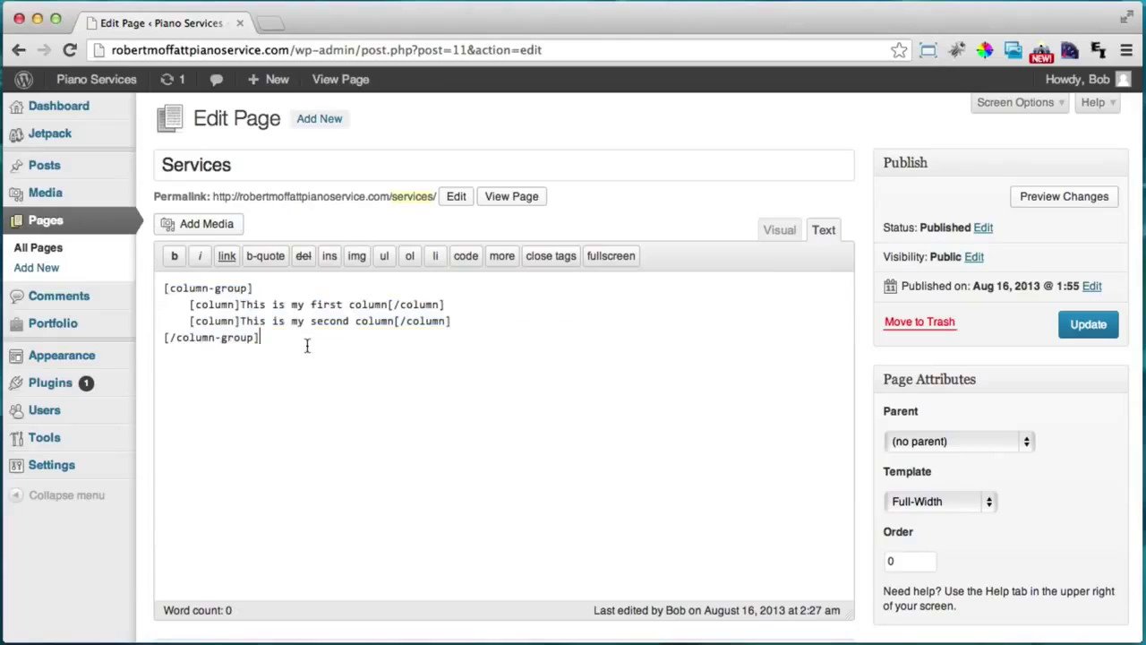
pyautogui.press('Return')
pyautogui.press('super+v')
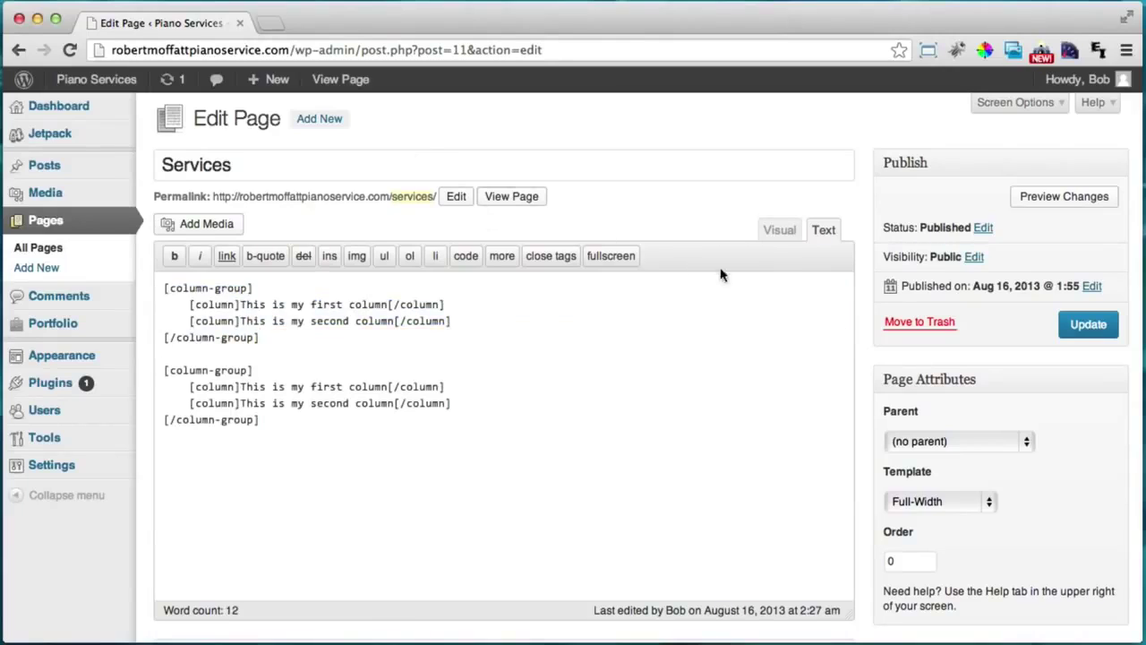
pyautogui.click(777, 231)
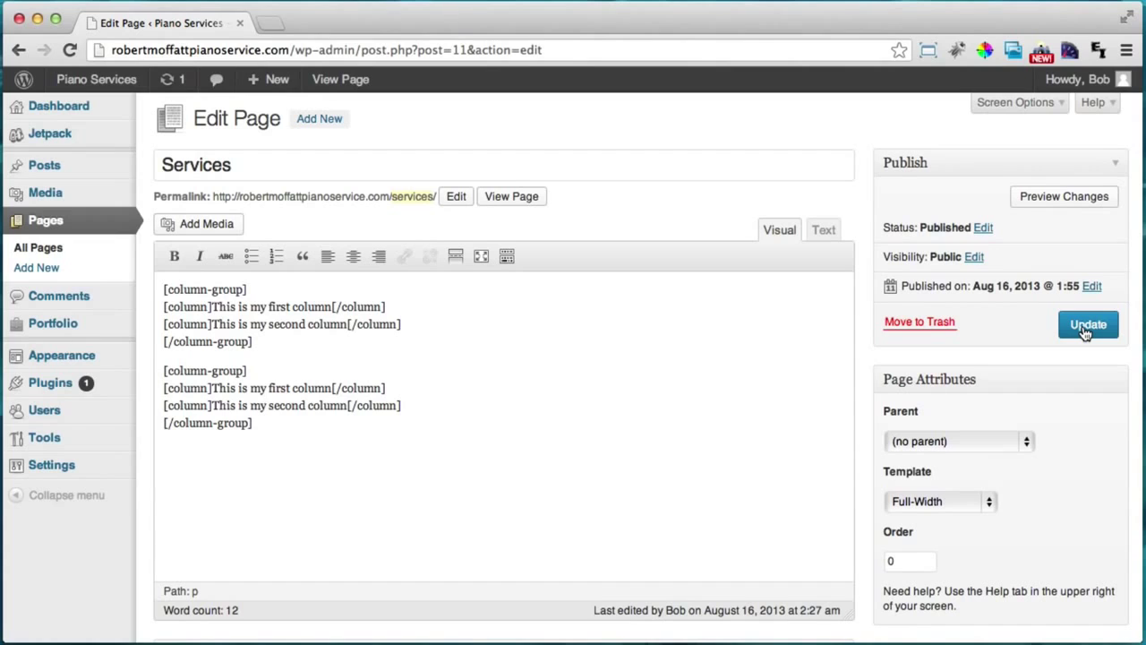
pyautogui.click(1086, 329)
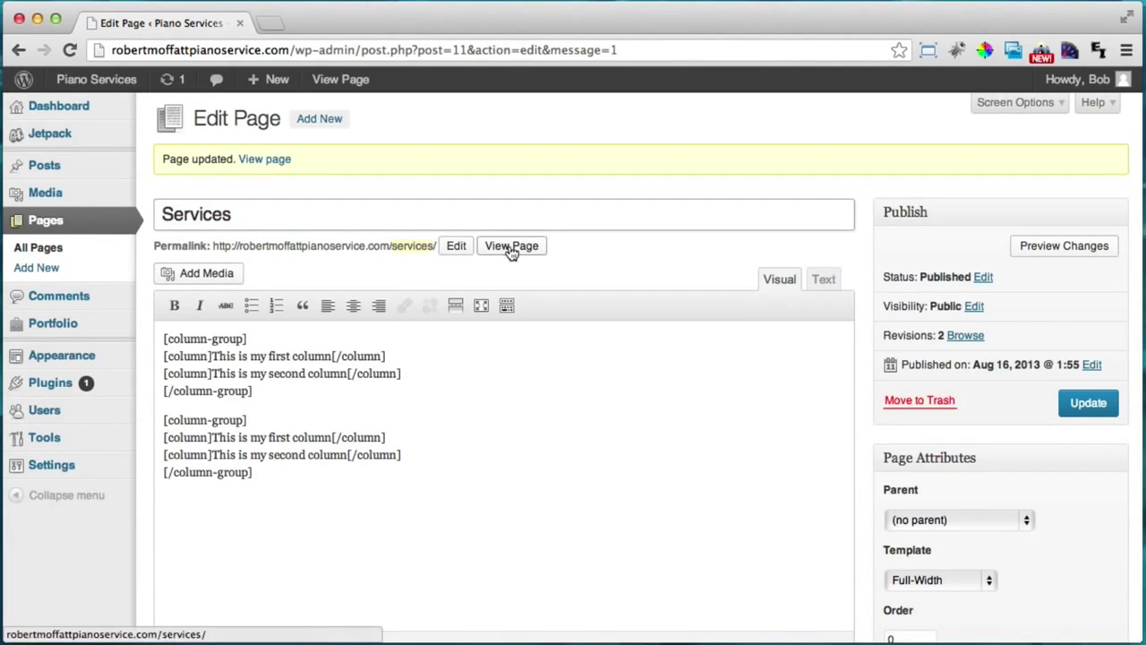
# Step: View the live Services page and check both columns' text sits side by side on two lines
pyautogui.click(511, 248)
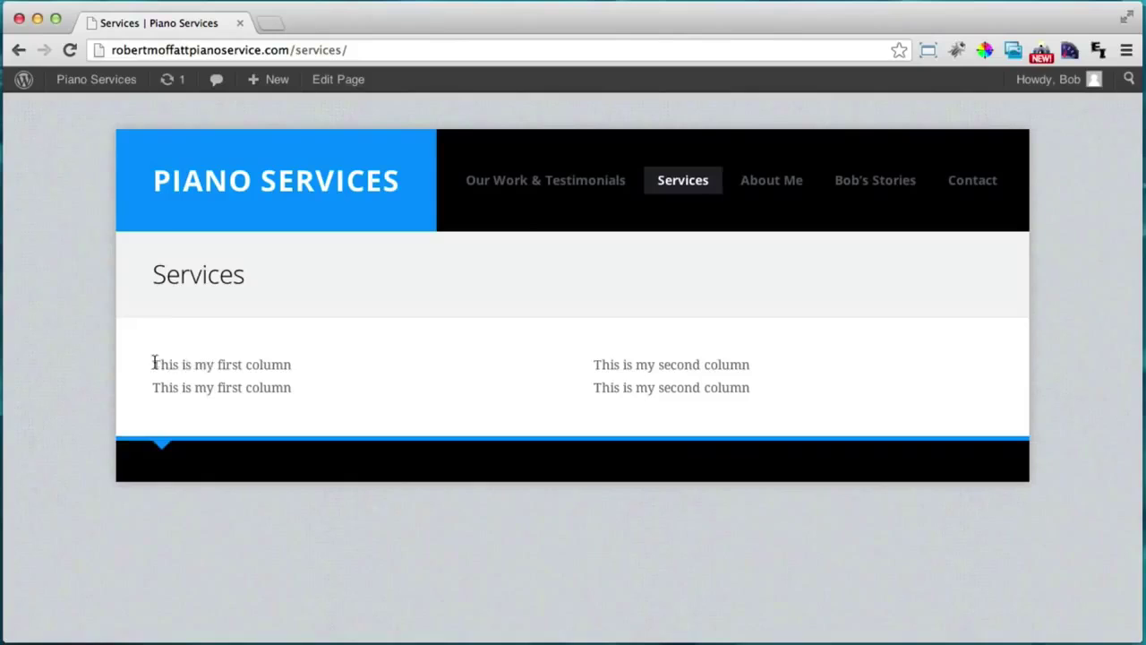
pyautogui.moveTo(153, 364); pyautogui.dragTo(288, 365)
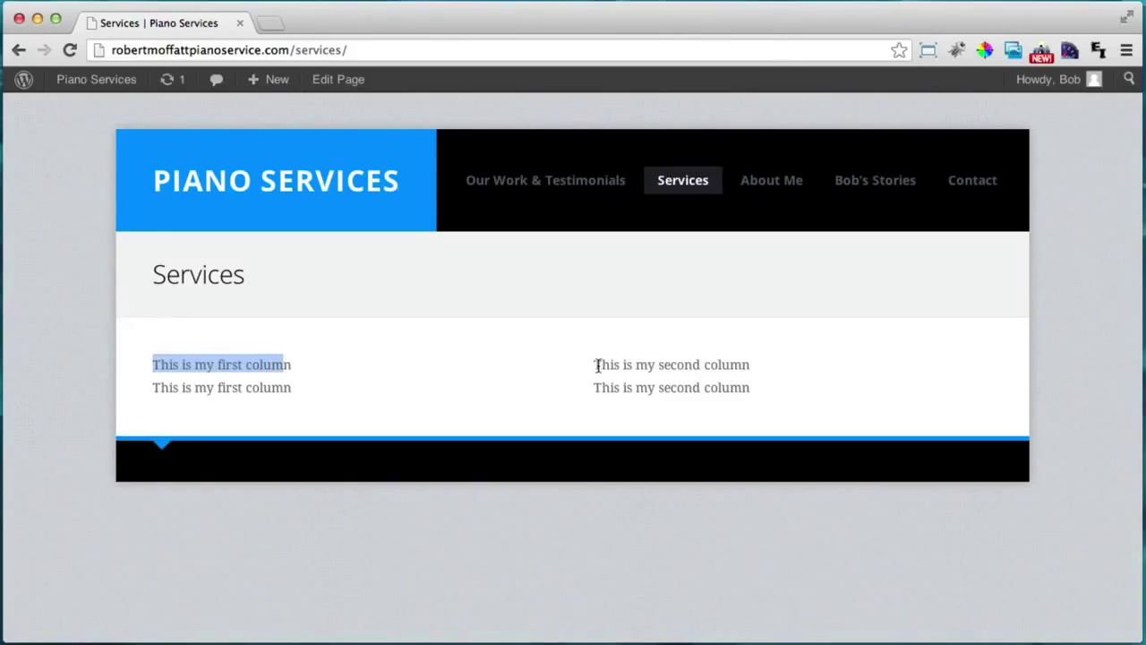
pyautogui.moveTo(597, 365); pyautogui.dragTo(772, 355)
pyautogui.moveTo(151, 390); pyautogui.dragTo(307, 388)
pyautogui.moveTo(594, 387); pyautogui.dragTo(736, 386)
pyautogui.click(736, 387)
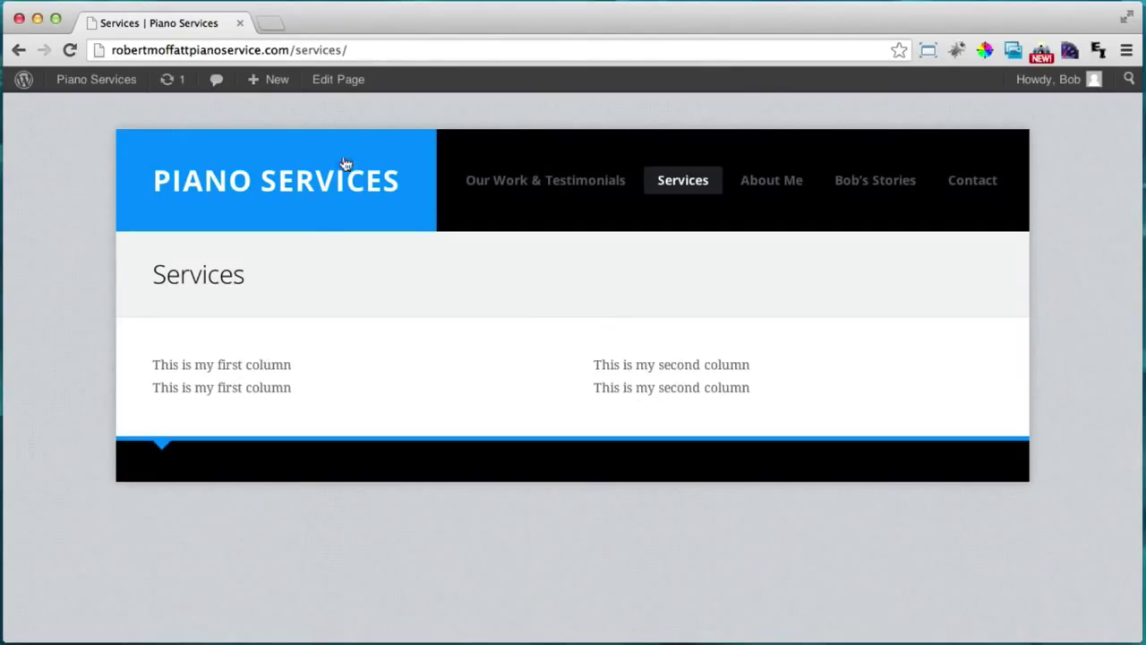
# Step: Copy the Tuning service text from TextEdit and paste it over the first column's placeholder
pyautogui.click(341, 83)
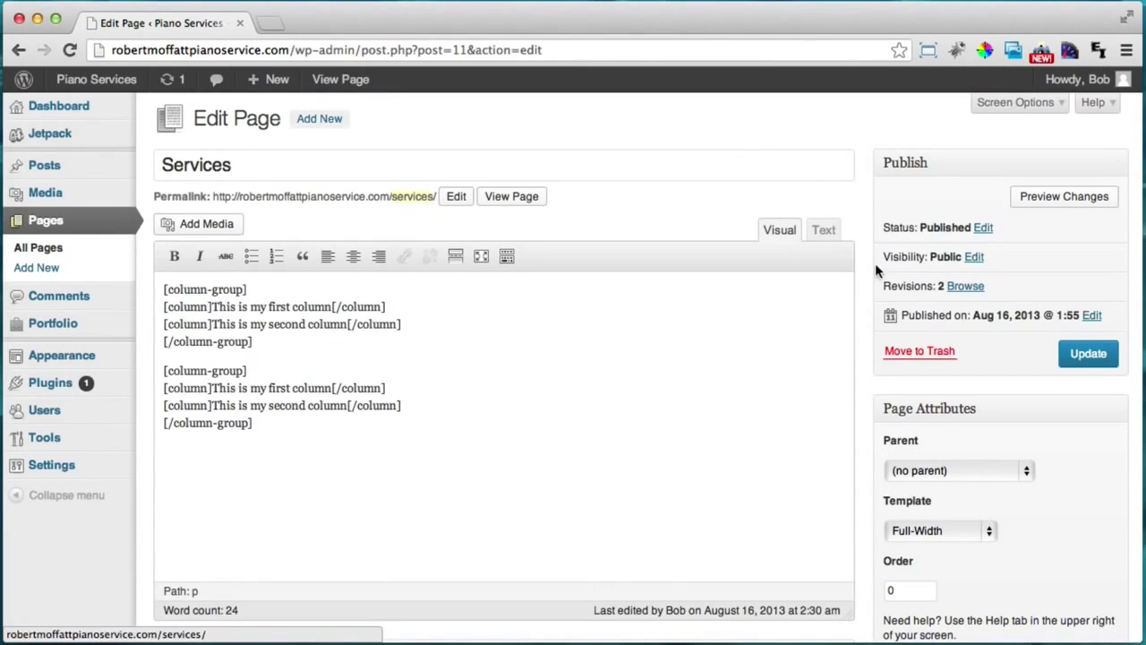
pyautogui.press('super+Tab')
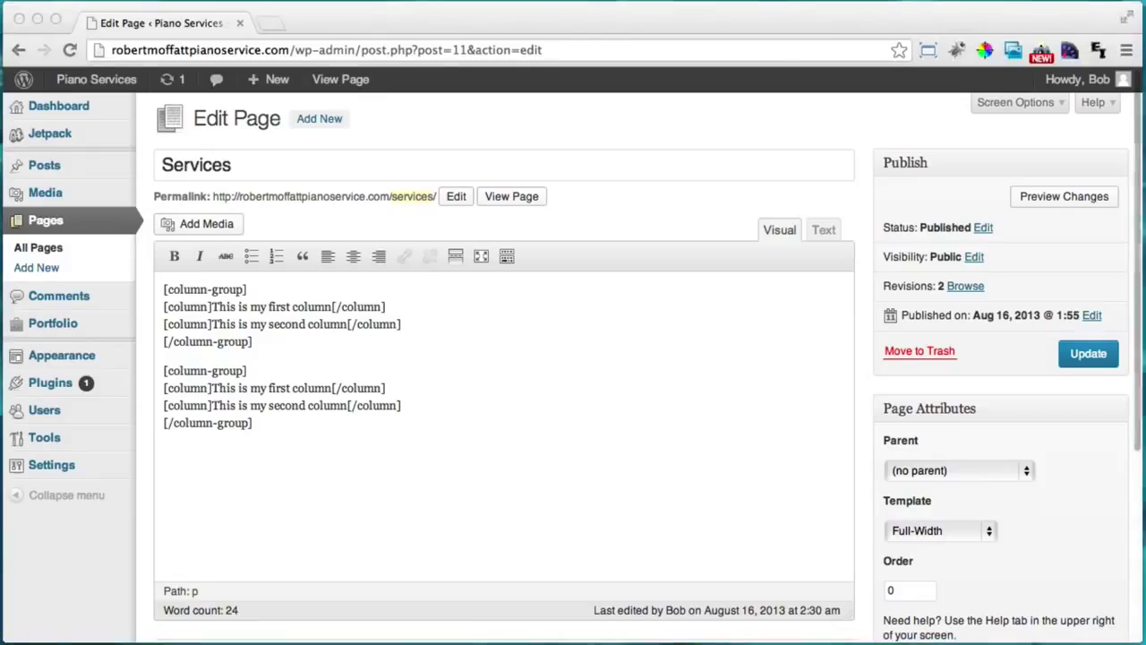
pyautogui.rightClick(1144, 238)
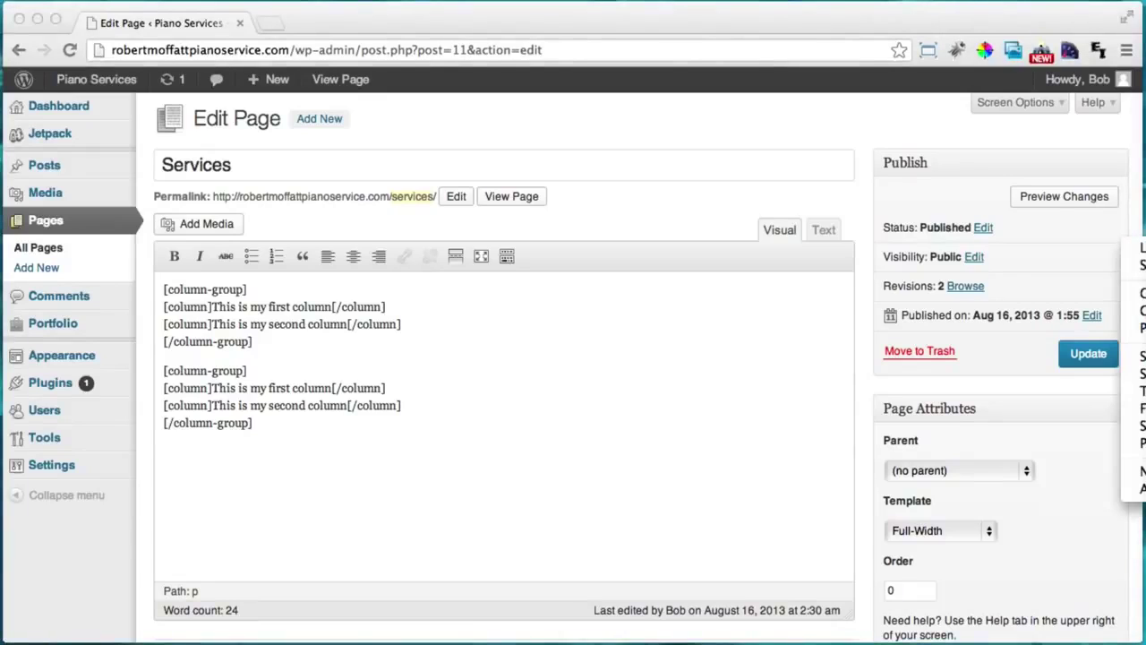
pyautogui.click(1139, 311)
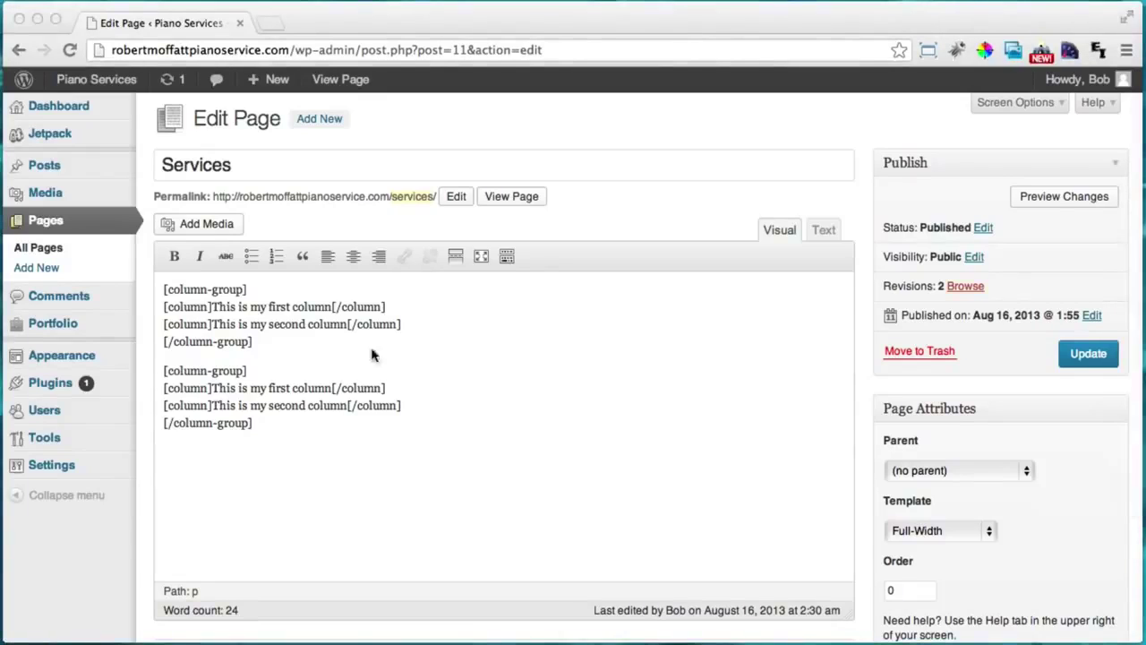
pyautogui.click(398, 342)
pyautogui.moveTo(331, 309); pyautogui.dragTo(214, 311)
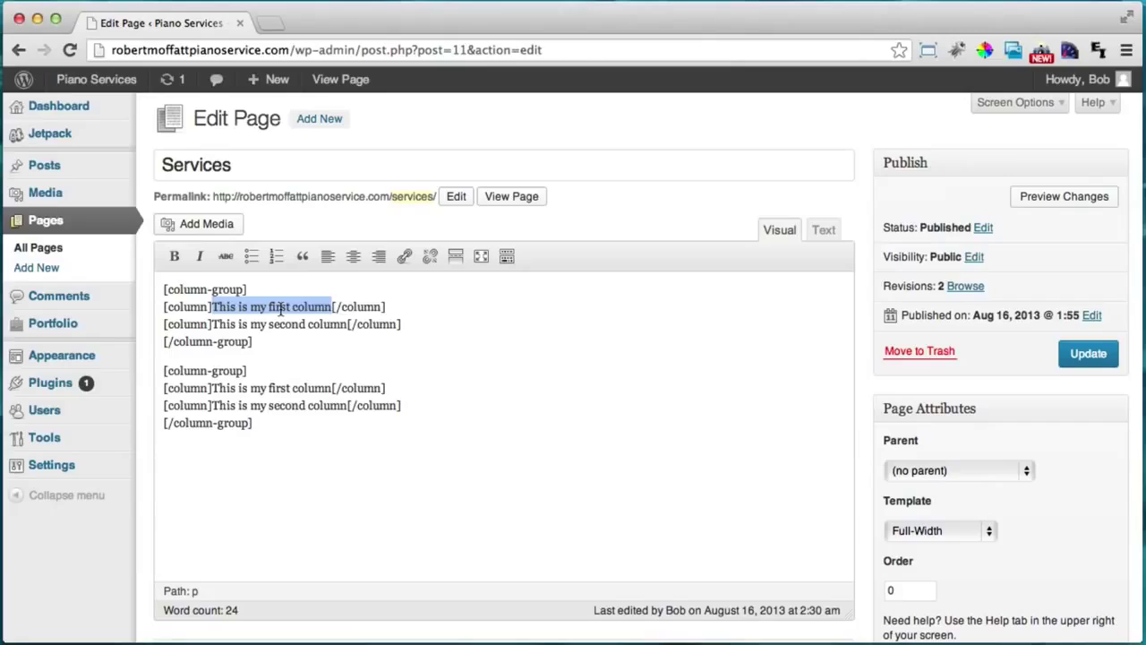
pyautogui.press('super+v')
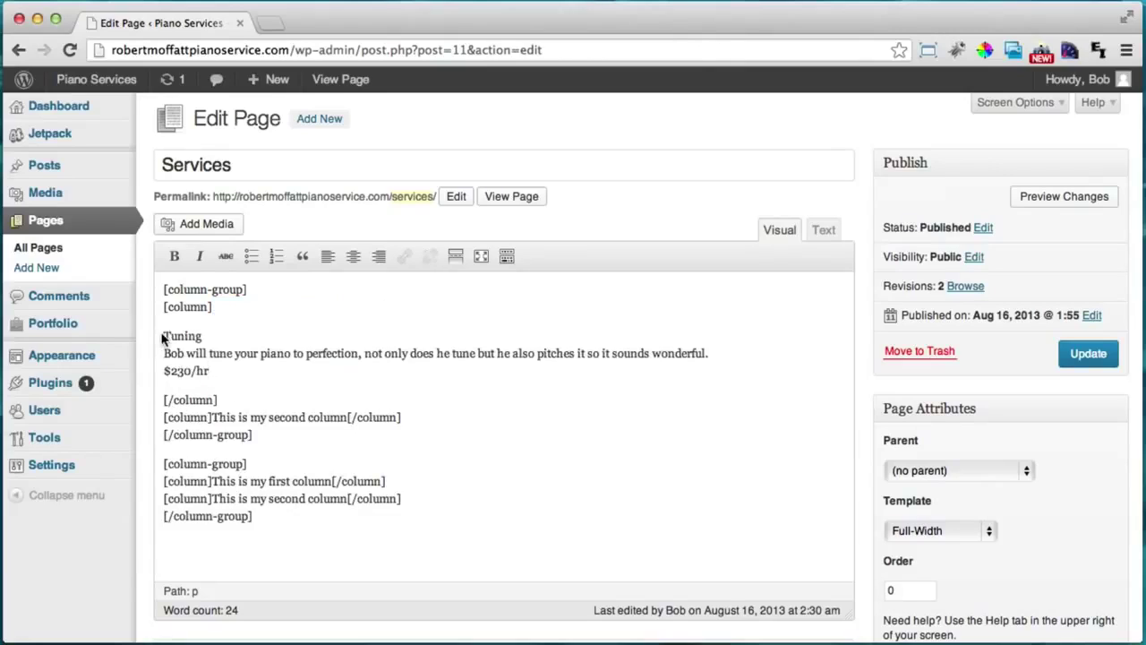
# Step: Put Tuning, its description, $230/hr and the closing column tag each on its own line
pyautogui.click(165, 336)
pyautogui.press('BackSpace')
pyautogui.hotkey('shift', 'Return')
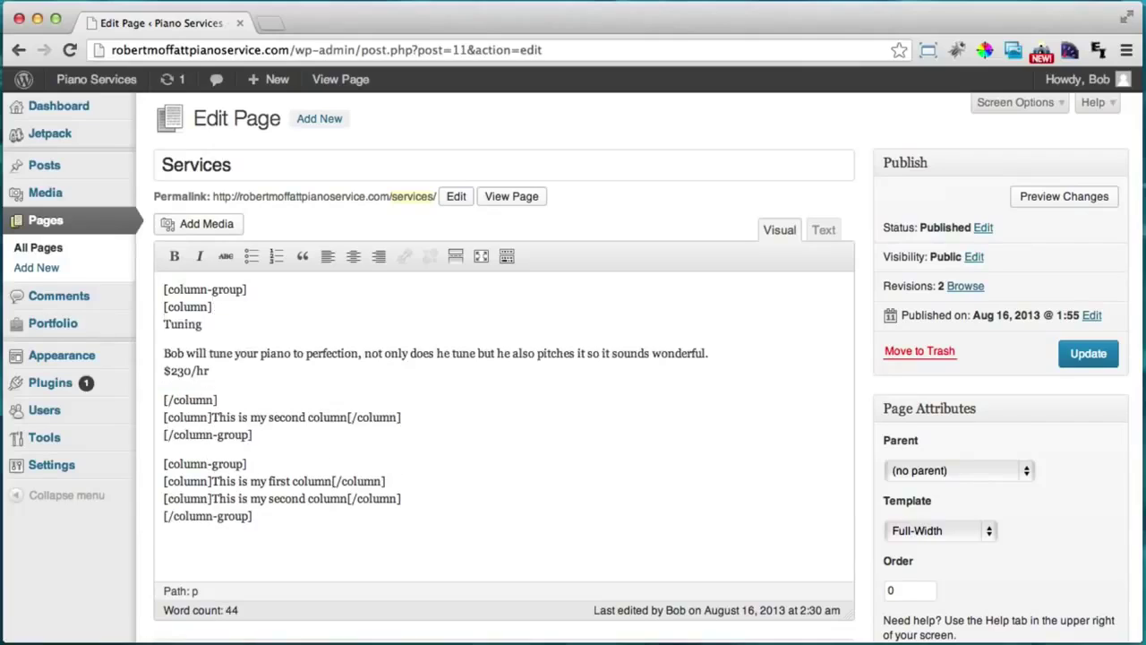
pyautogui.press('BackSpace')
pyautogui.hotkey('shift', 'Return')
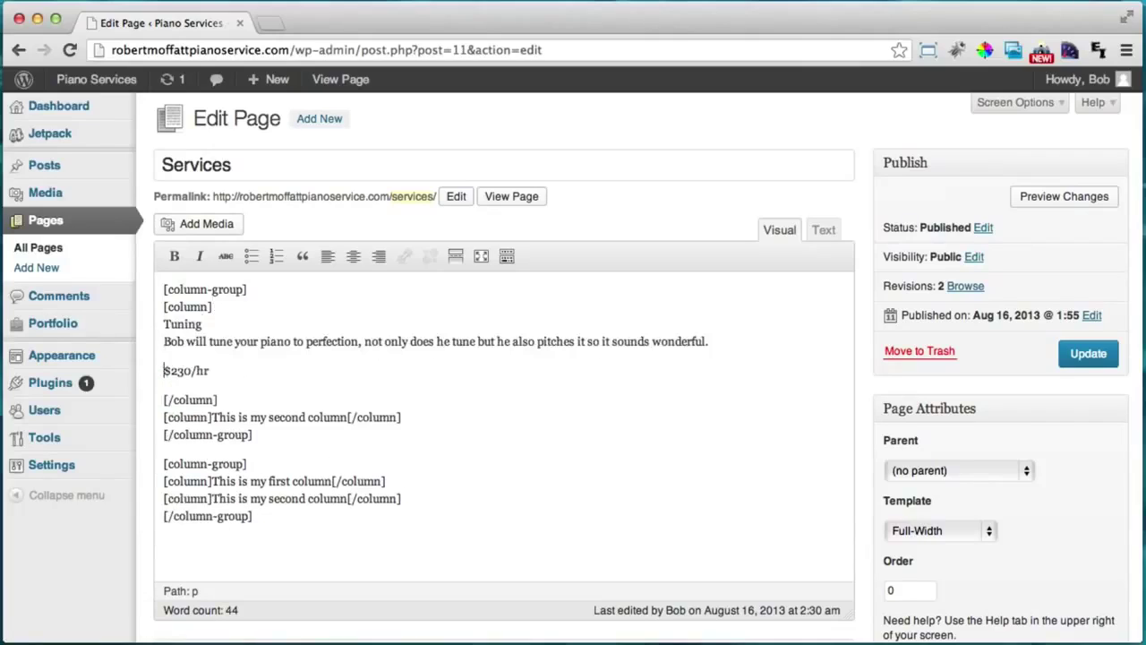
pyautogui.press('BackSpace')
pyautogui.hotkey('shift', 'Return')
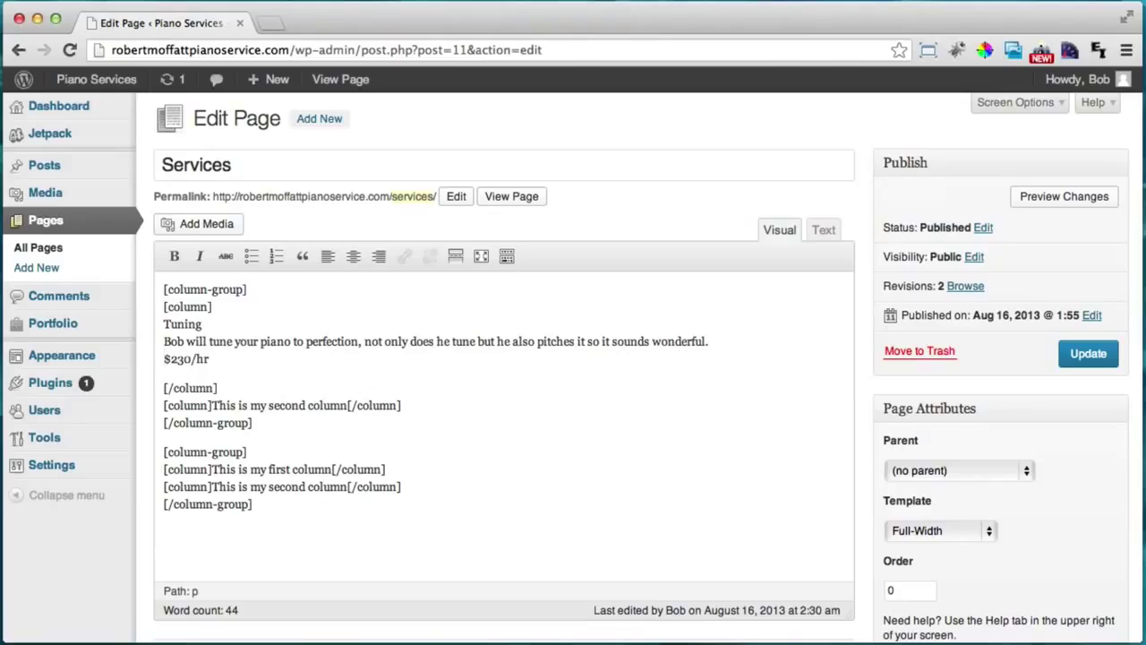
pyautogui.press('Down')
pyautogui.press('Down')
pyautogui.press('BackSpace')
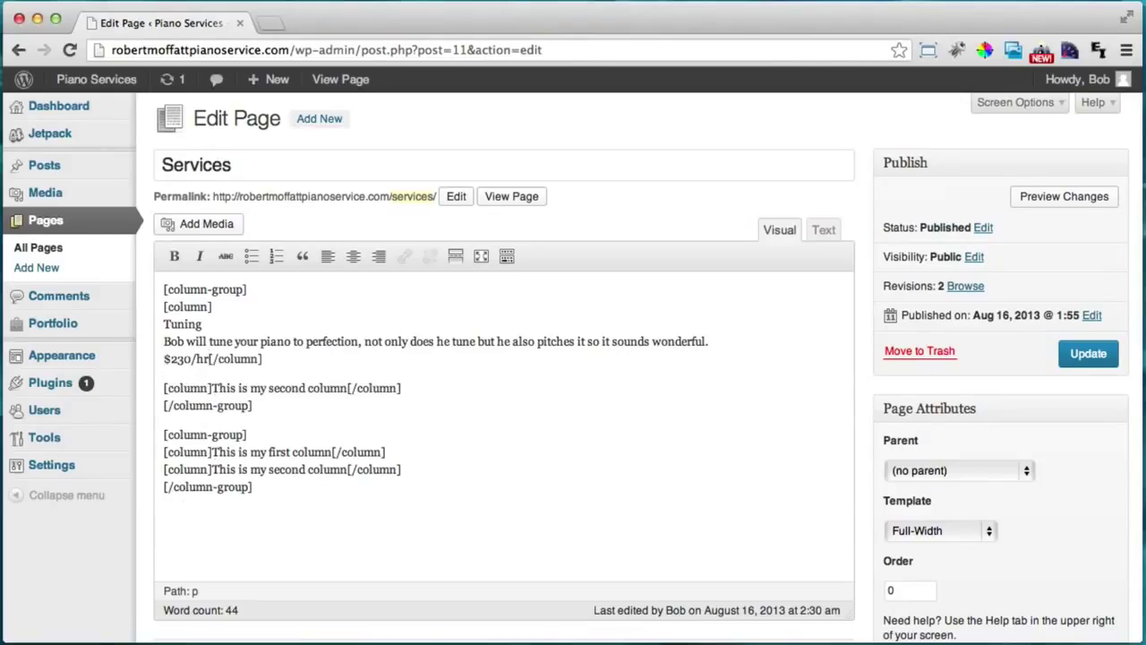
pyautogui.hotkey('shift', 'Return')
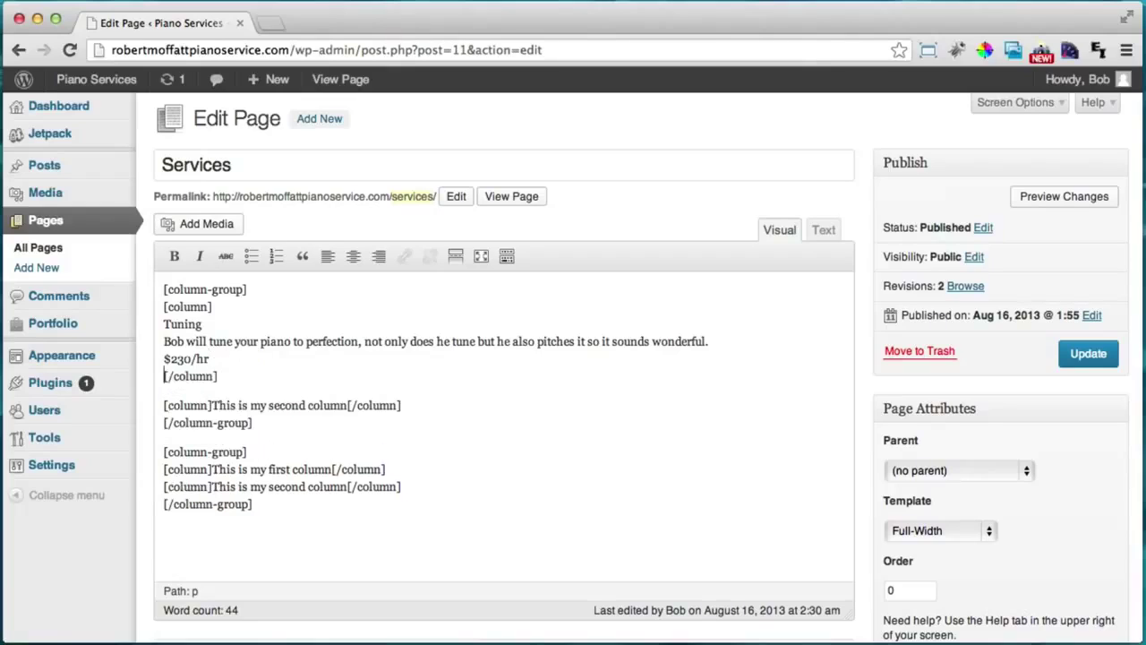
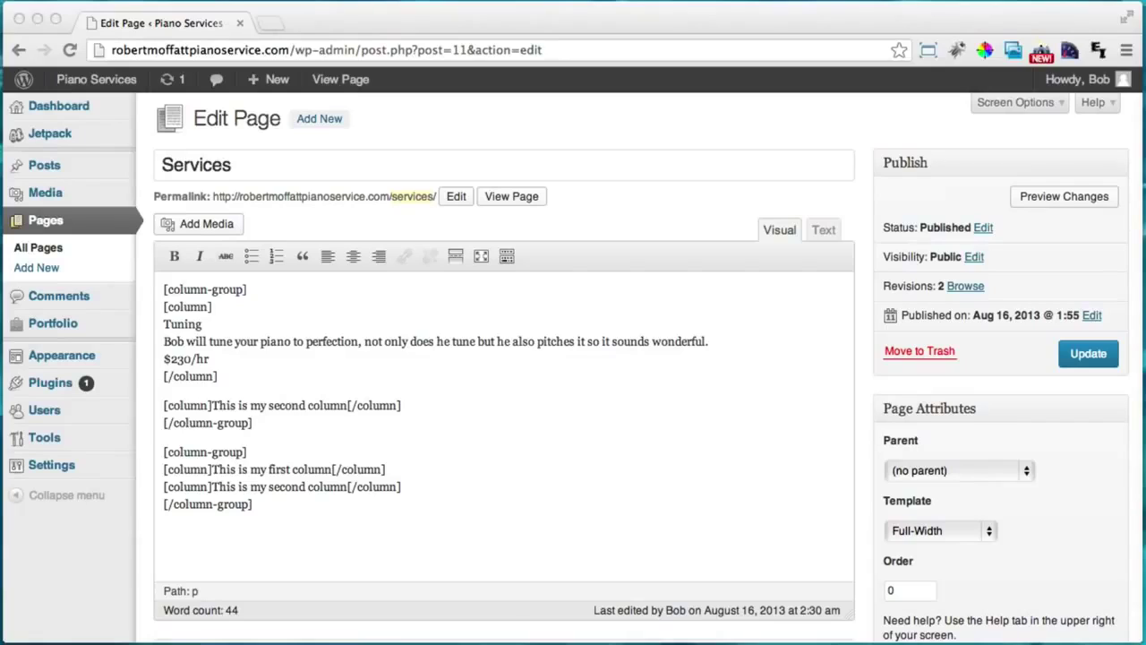
# Step: Replace 'This is my second column' in the first group with the pasted Repair service text
pyautogui.click(322, 427)
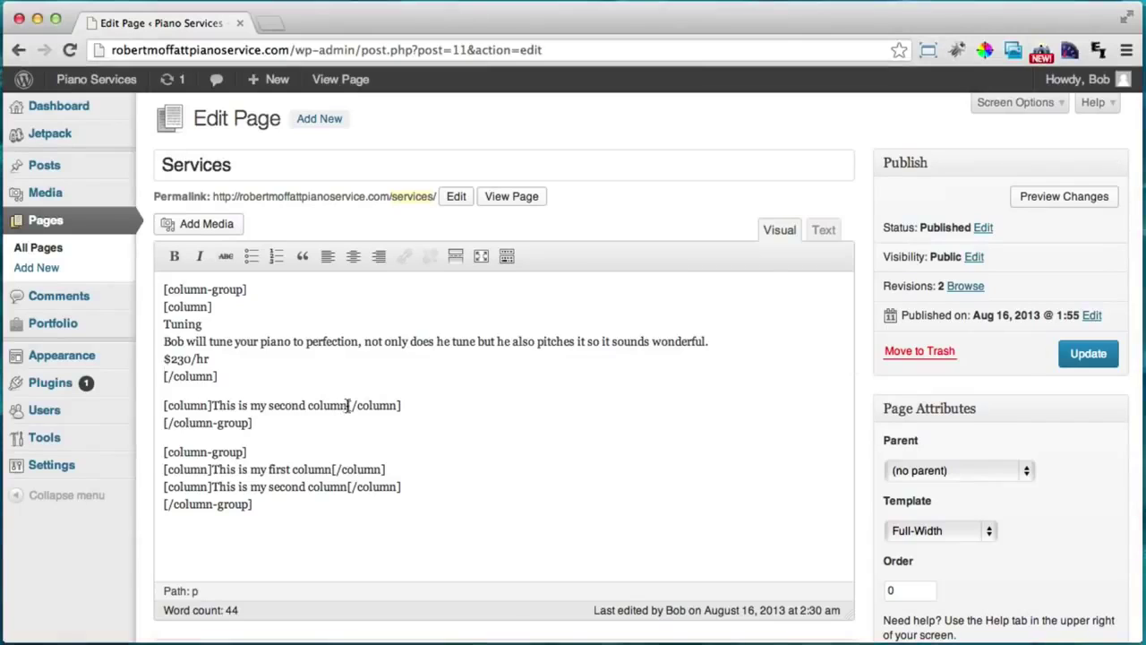
pyautogui.moveTo(347, 405); pyautogui.dragTo(211, 407)
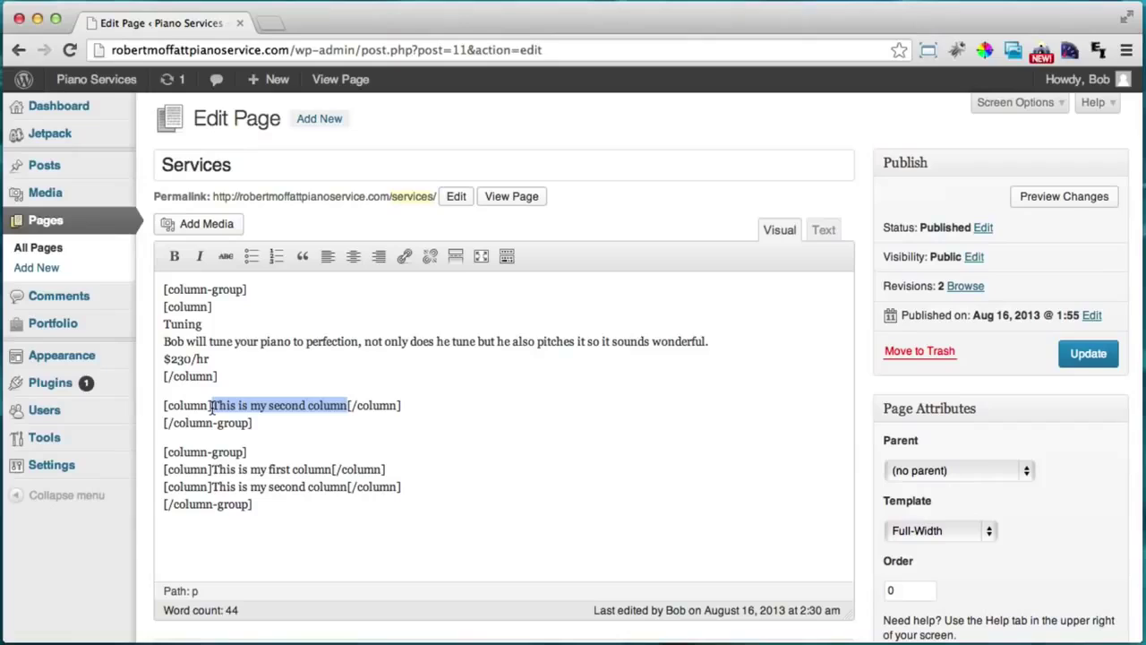
pyautogui.write('Repair Need your piano repaired? No matter what it is Bob and his team have it covered. $150 /hr')
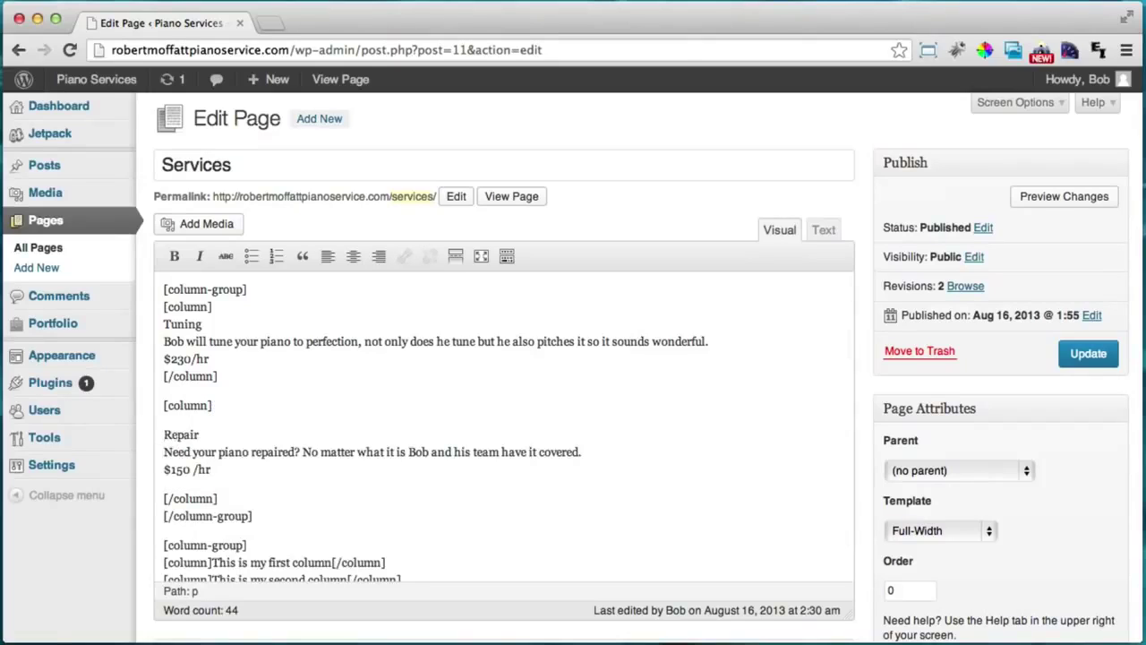
# Step: Put Repair, its description, $150 /hr and the closing column tag each on its own line
pyautogui.press('BackSpace')
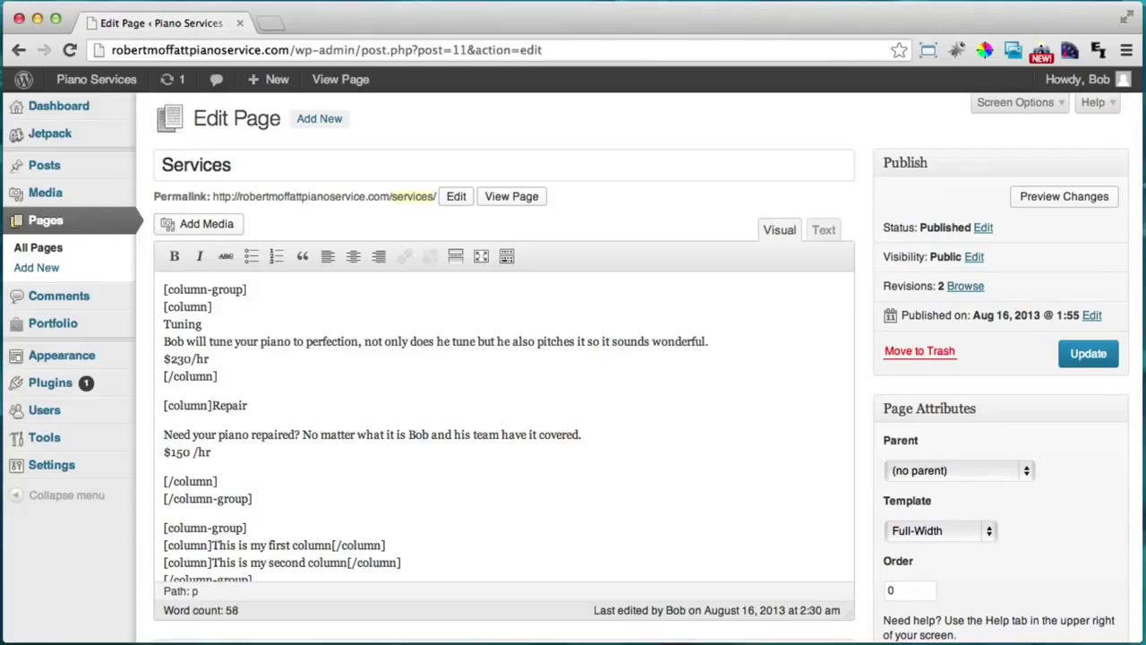
pyautogui.press('Return')
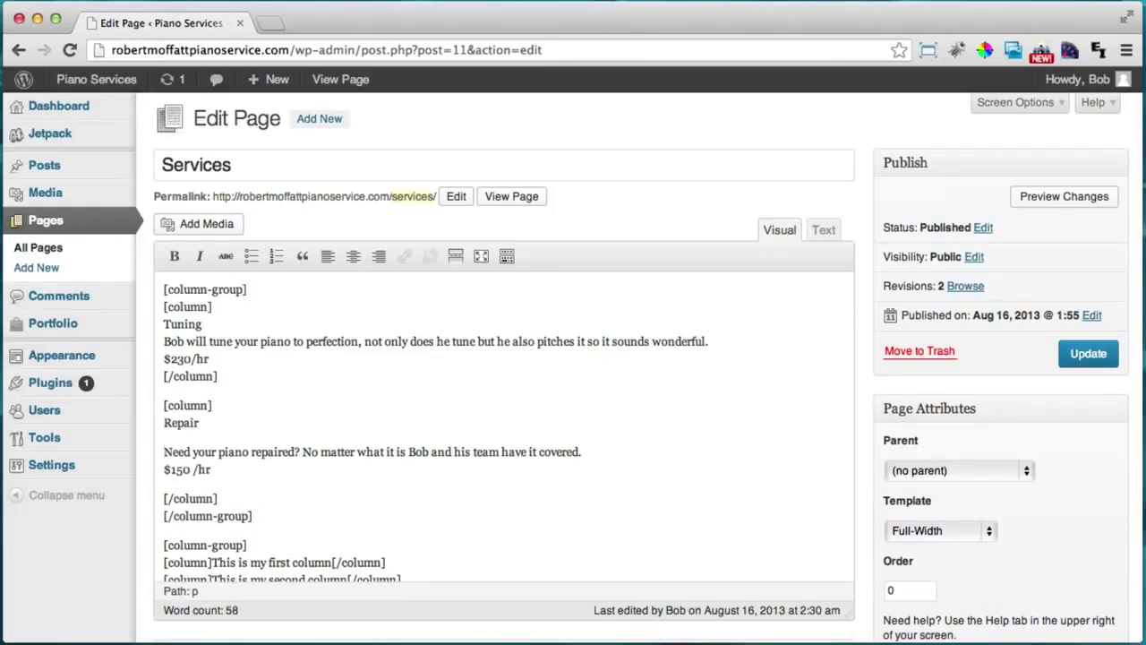
pyautogui.press('BackSpace')
pyautogui.hotkey('shift', 'Return')
pyautogui.press('BackSpace')
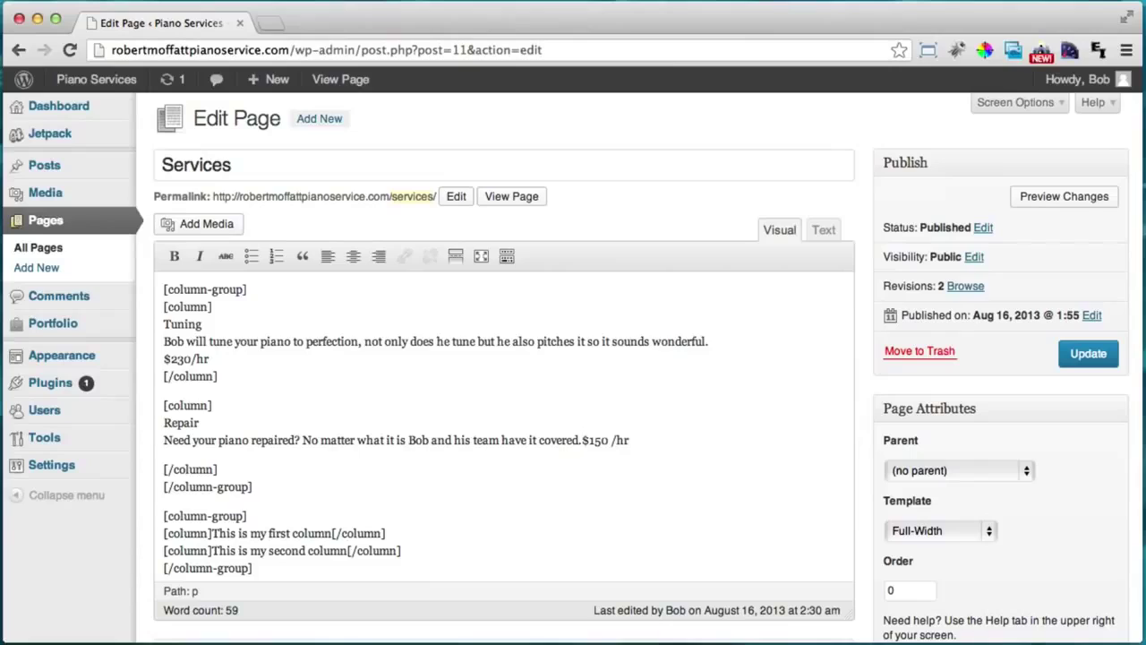
pyautogui.hotkey('shift', 'Return')
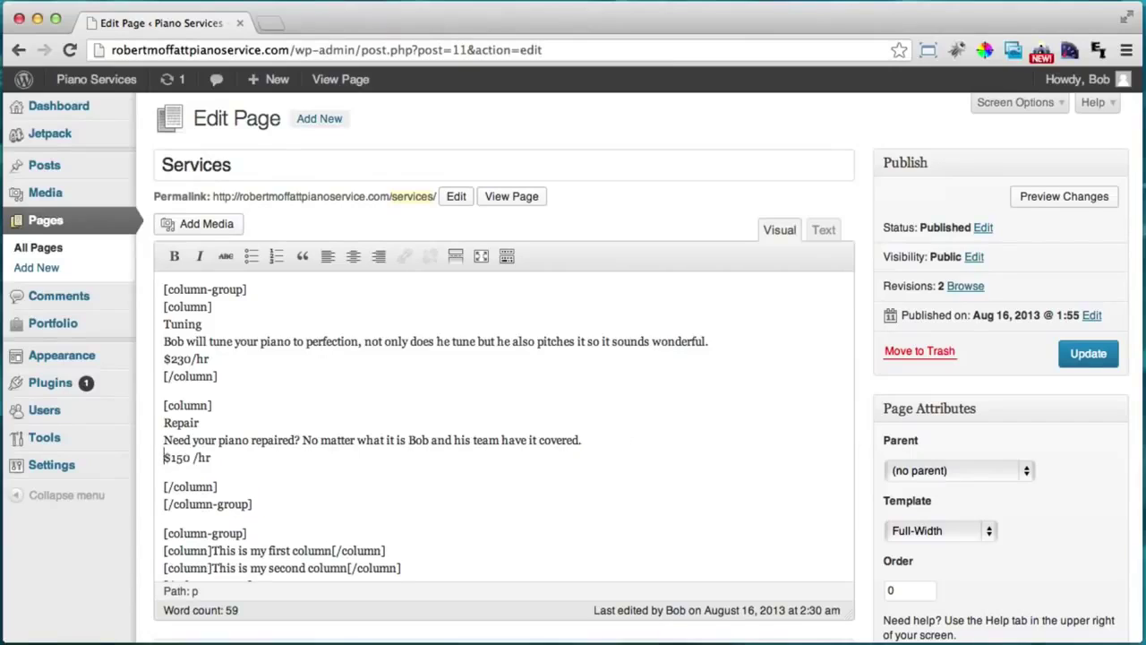
pyautogui.press('BackSpace')
pyautogui.hotkey('shift', 'Return')
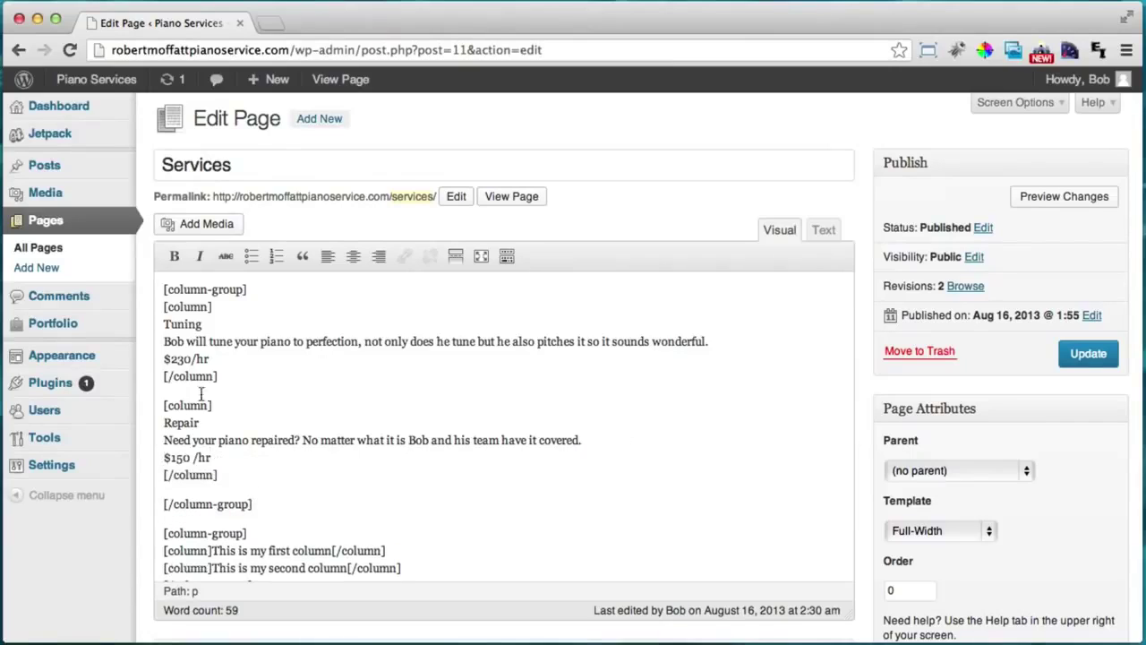
pyautogui.scroll(-3, 369, 445)
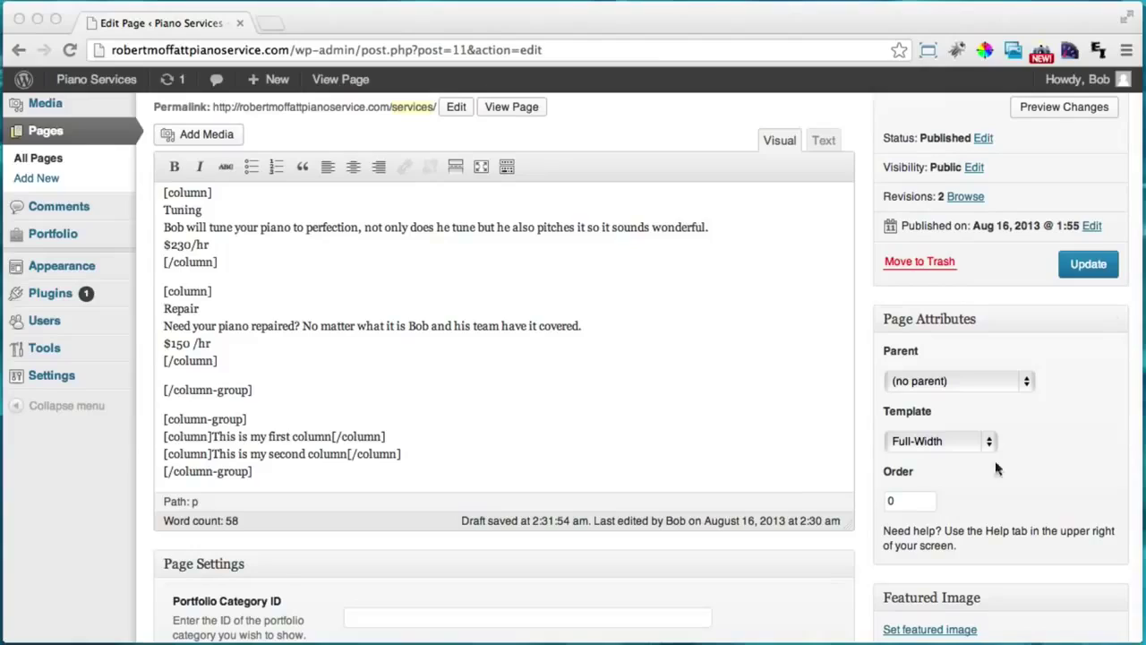
# Step: Paste the Refinishing service text over 'This is my first column' in the second group
pyautogui.click(528, 426)
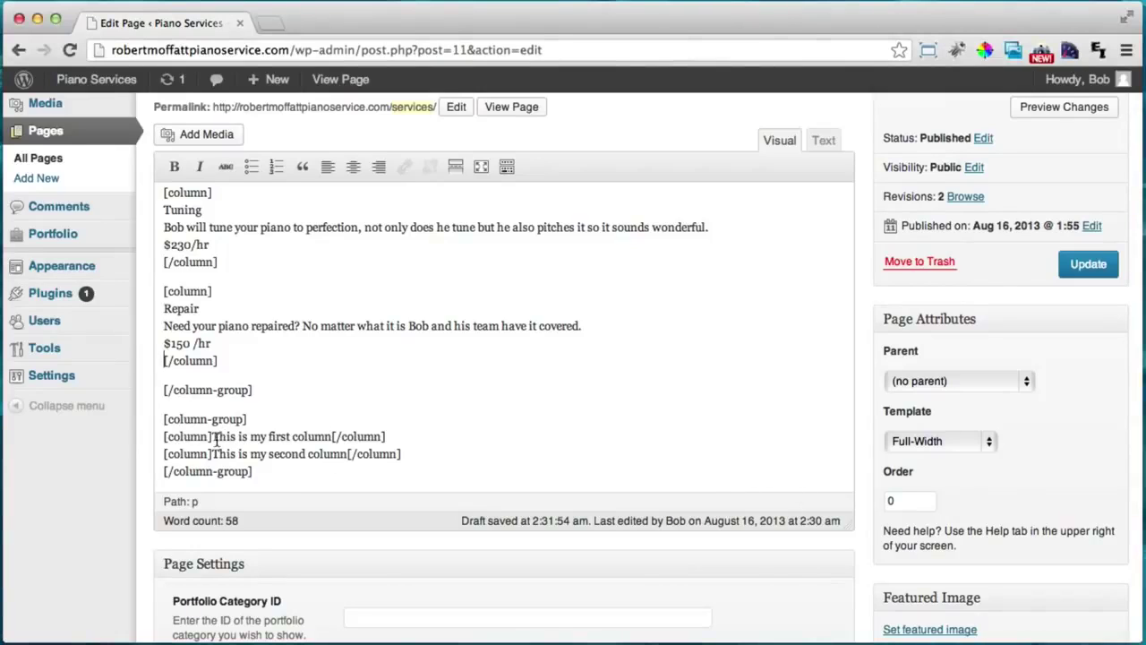
pyautogui.moveTo(212, 436); pyautogui.dragTo(332, 436)
pyautogui.write('Refinishing Piano refinishing is part art and part science.  With the right materials and a light touch Bob is your man. $230/hr')
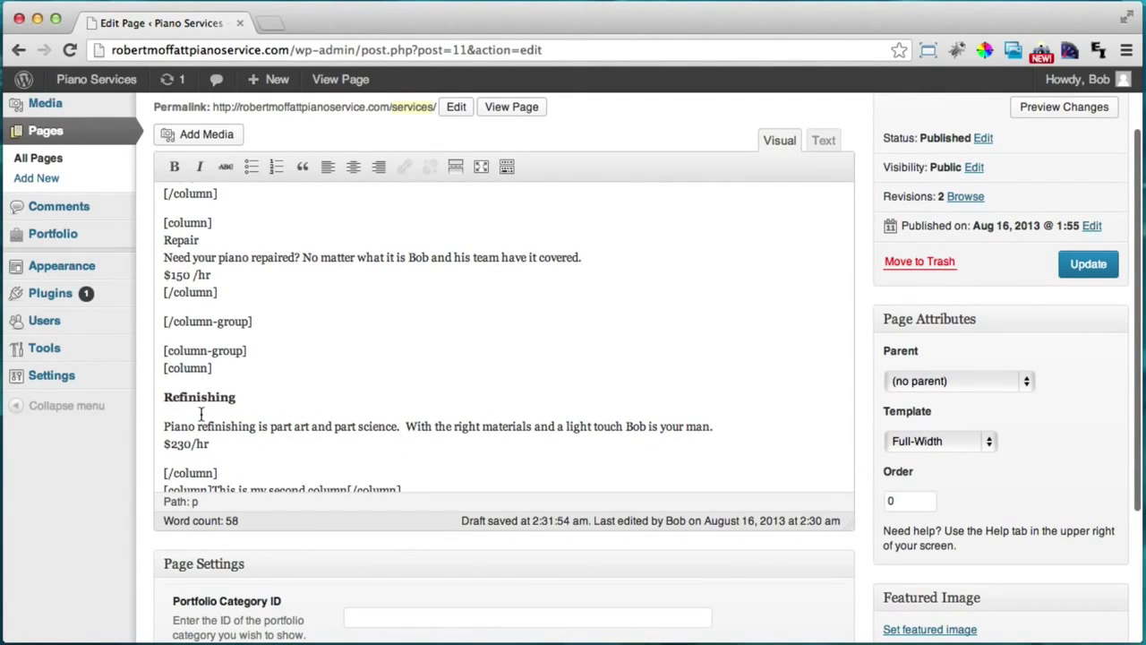
pyautogui.press('super+z')
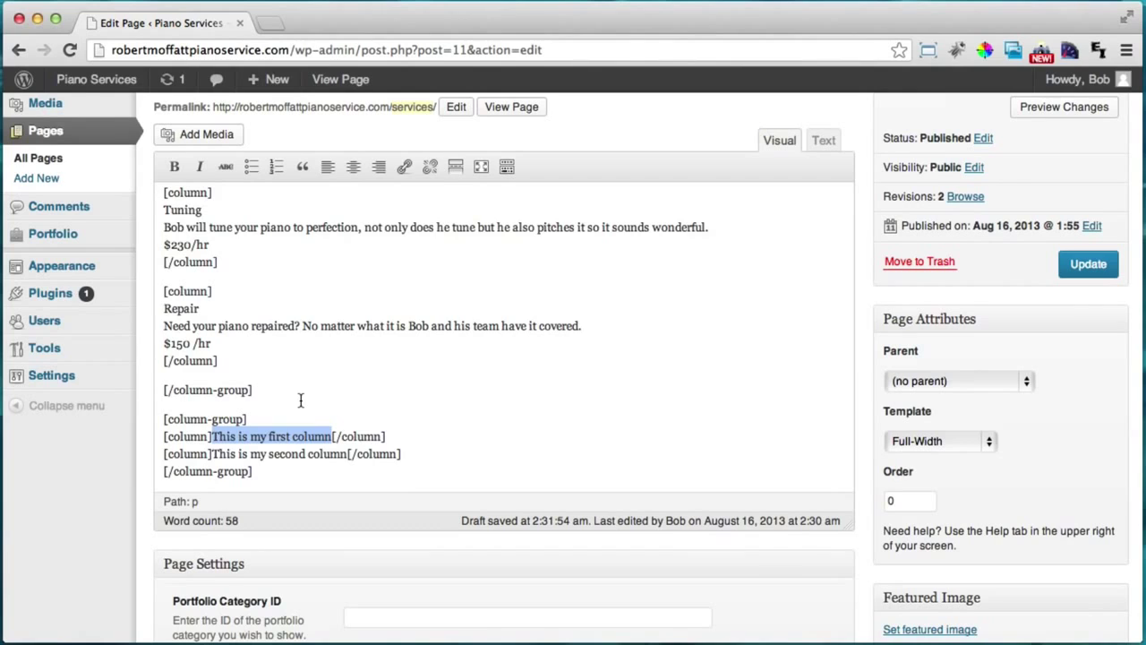
pyautogui.write('Refinishing Piano refinishing is part art and part science. With the right materials and a light touch Bob is your man. $230/hr')
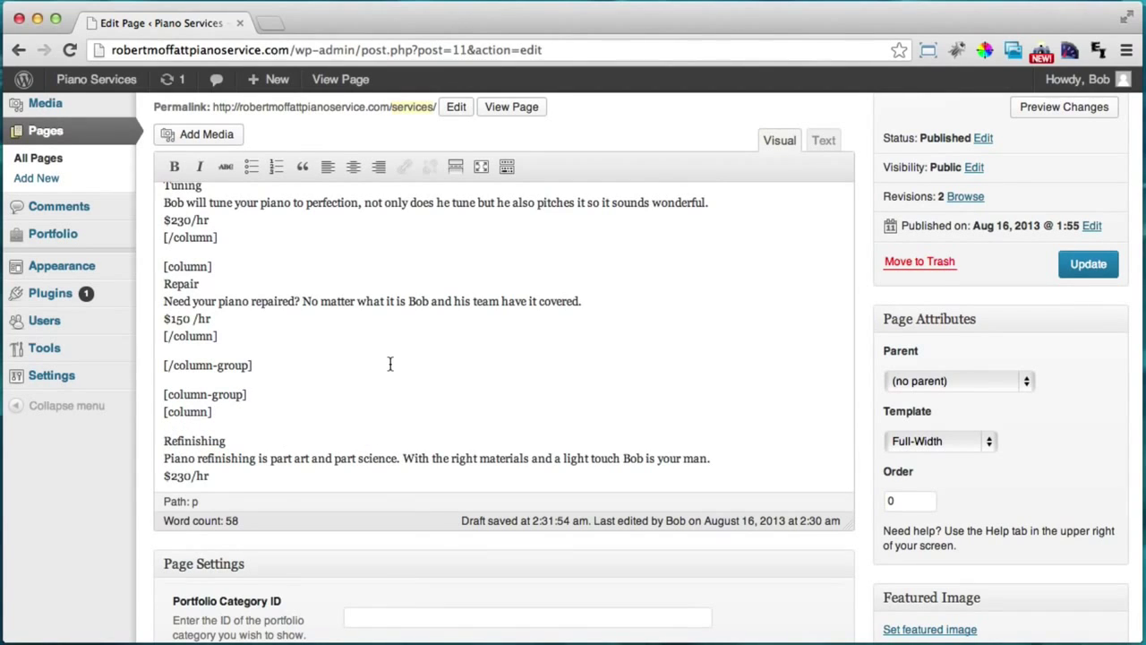
pyautogui.scroll(-3, 385, 367)
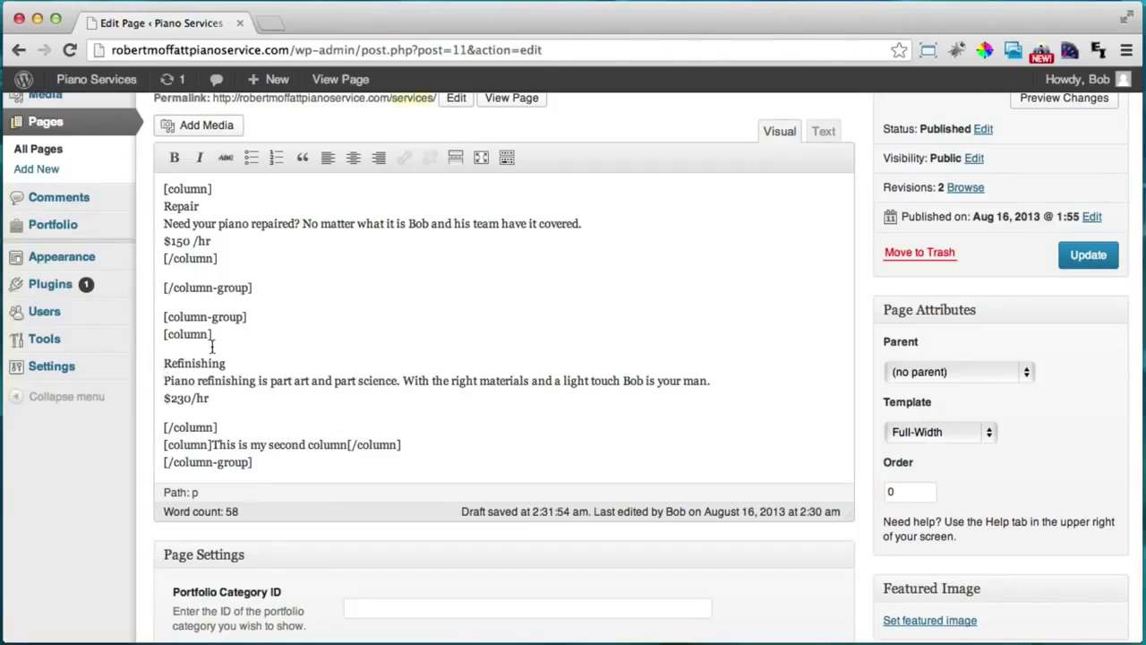
# Step: Put Refinishing, its description, $230/hr and [/column] each on separate lines
pyautogui.press('Delete')
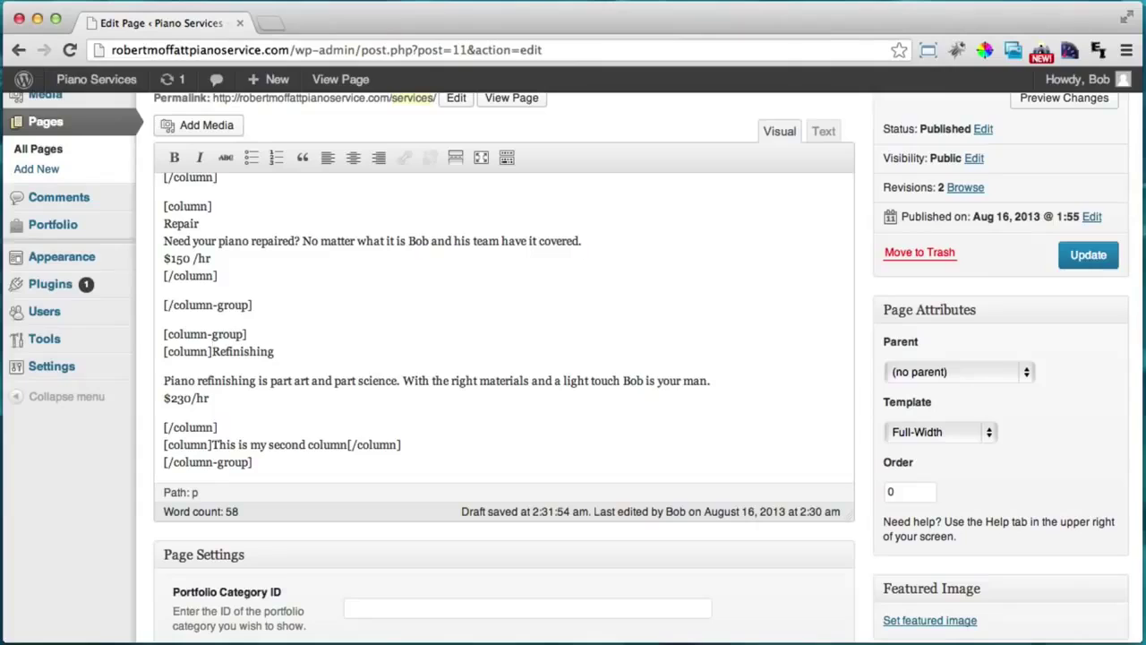
pyautogui.hotkey('shift', 'Return')
pyautogui.press('BackSpace')
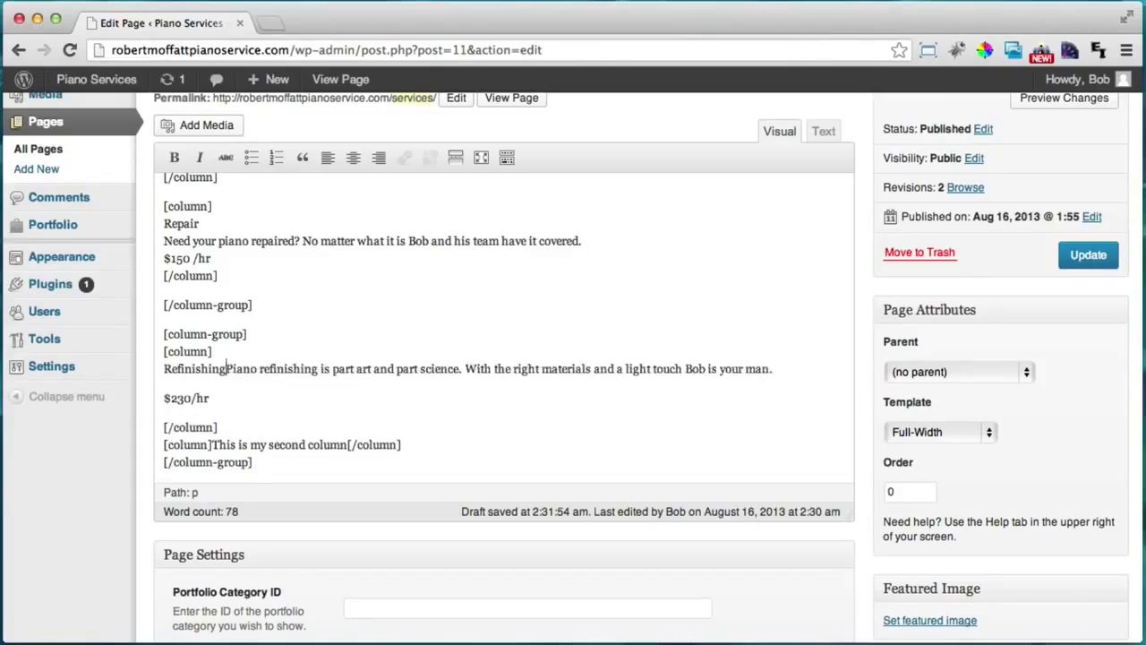
pyautogui.hotkey('shift', 'Return')
pyautogui.press('BackSpace')
pyautogui.hotkey('shift', 'Return')
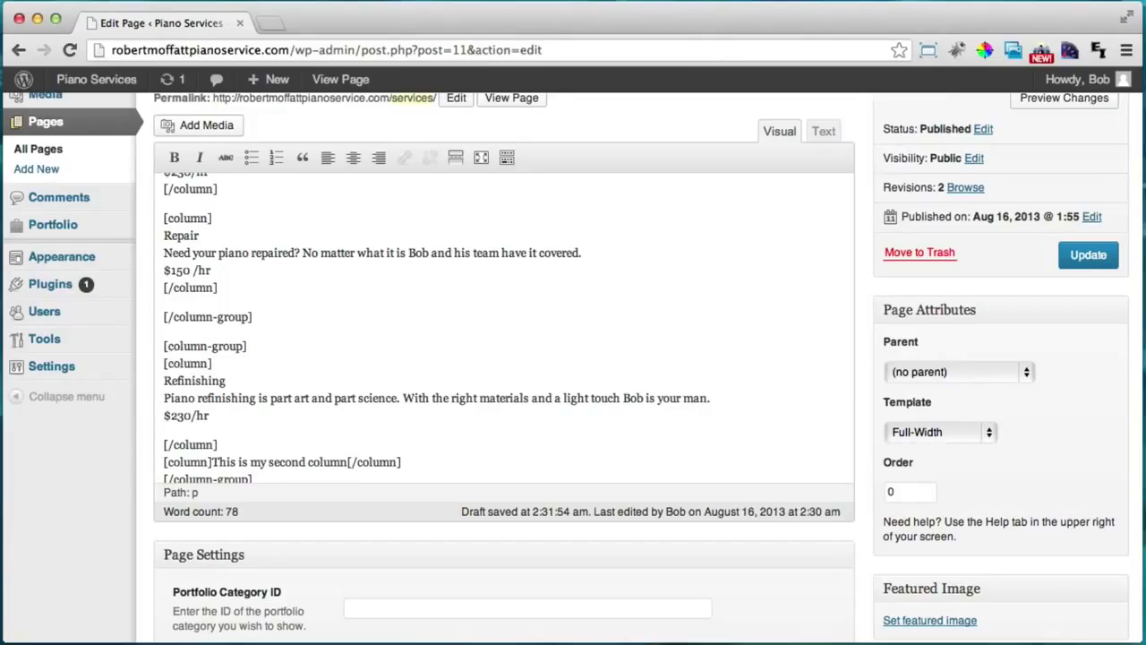
pyautogui.press('BackSpace')
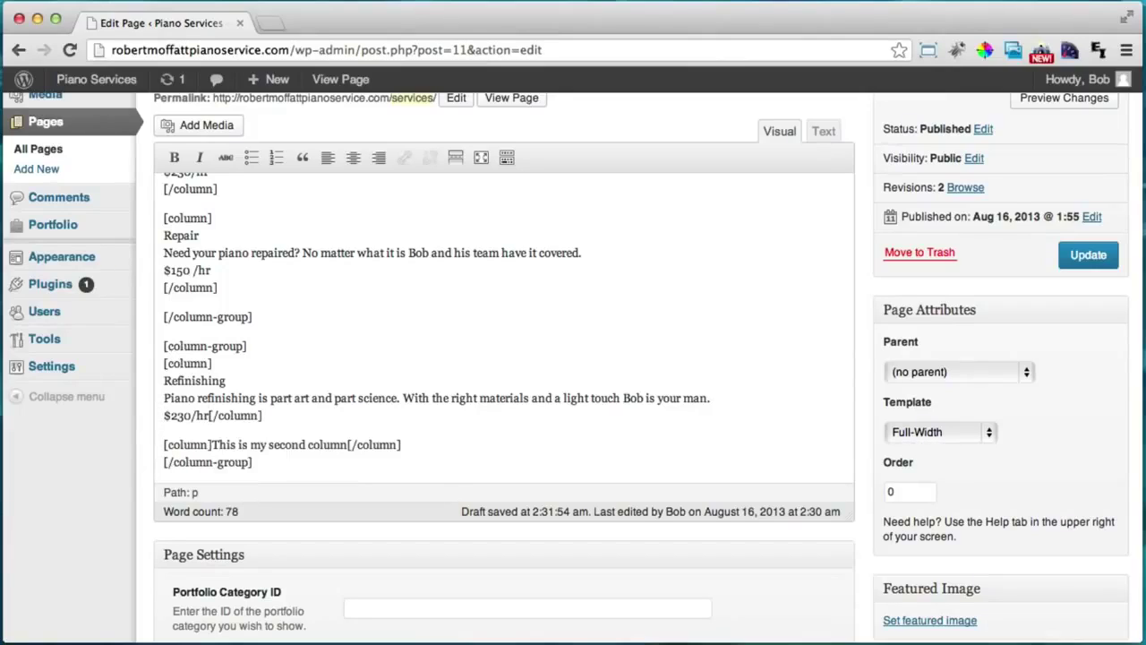
pyautogui.hotkey('shift', 'Return')
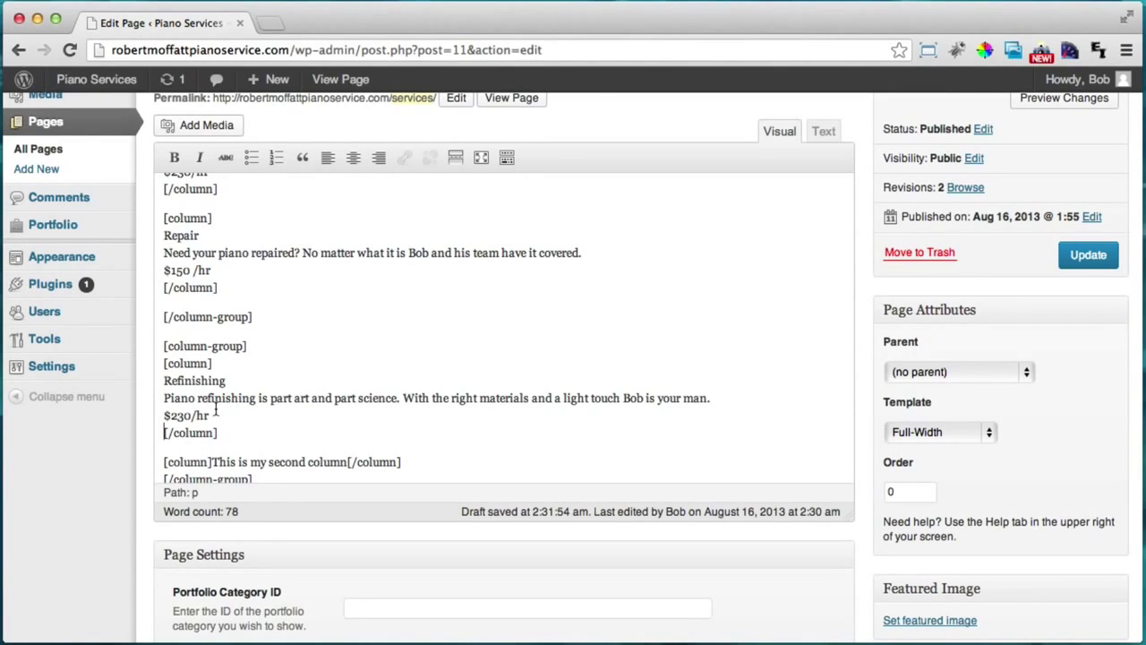
pyautogui.scroll(-2, 245, 419)
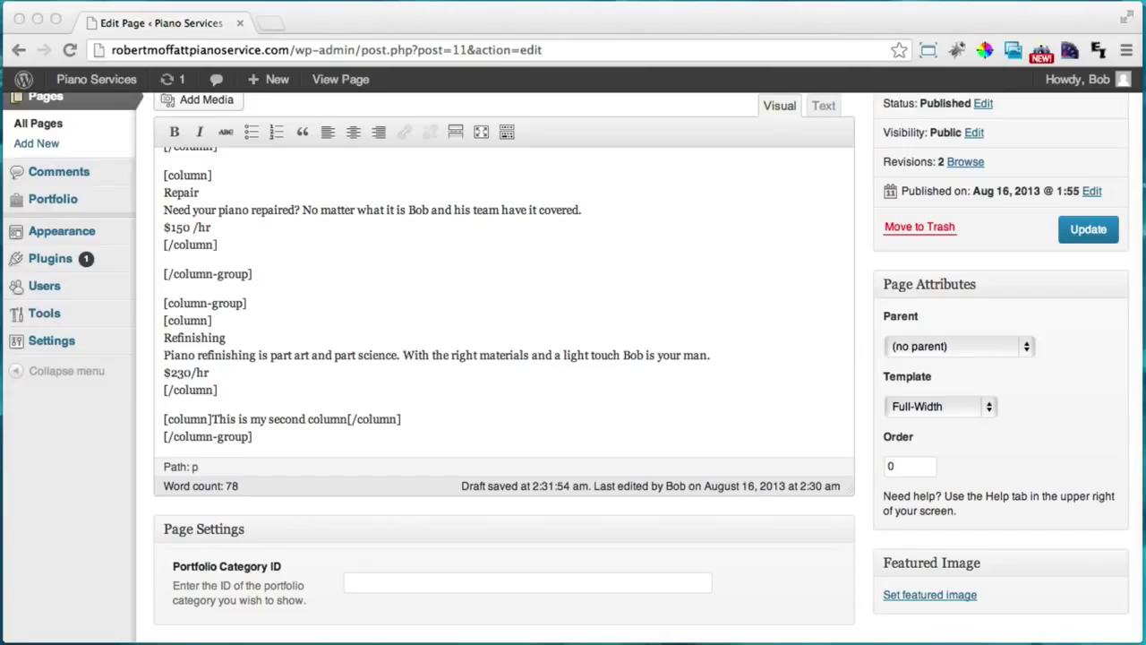
# Step: Replace 'This is my second column' with Case Design, its description, $1,500 – $4,500 and [/column] on separate lines
pyautogui.click(332, 430)
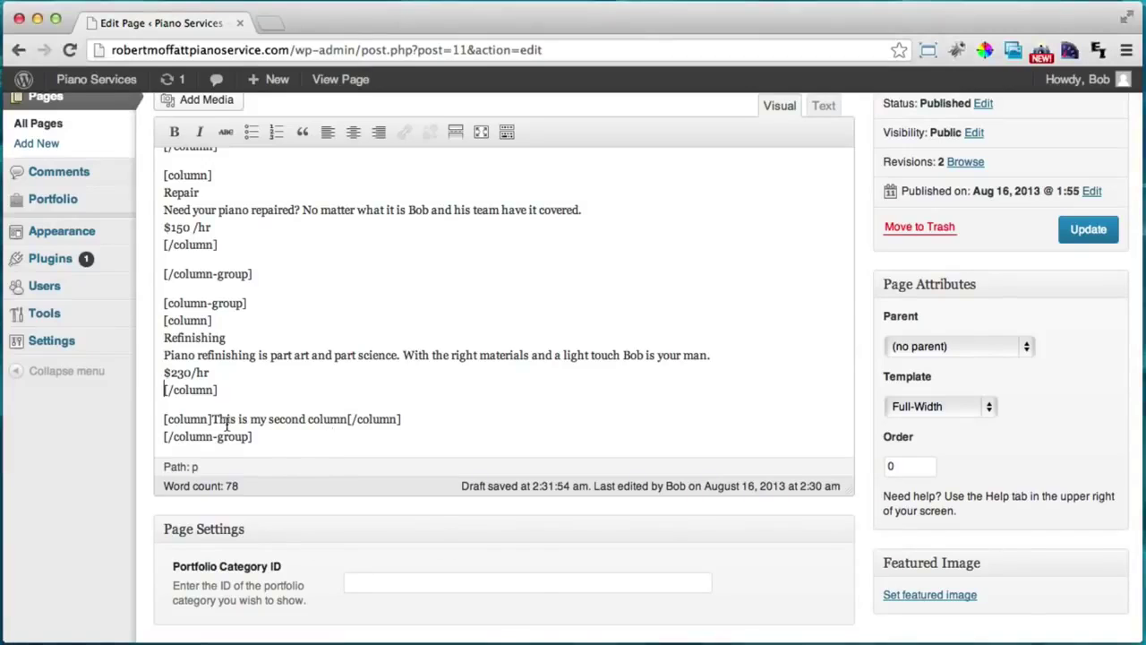
pyautogui.moveTo(212, 418); pyautogui.dragTo(347, 418)
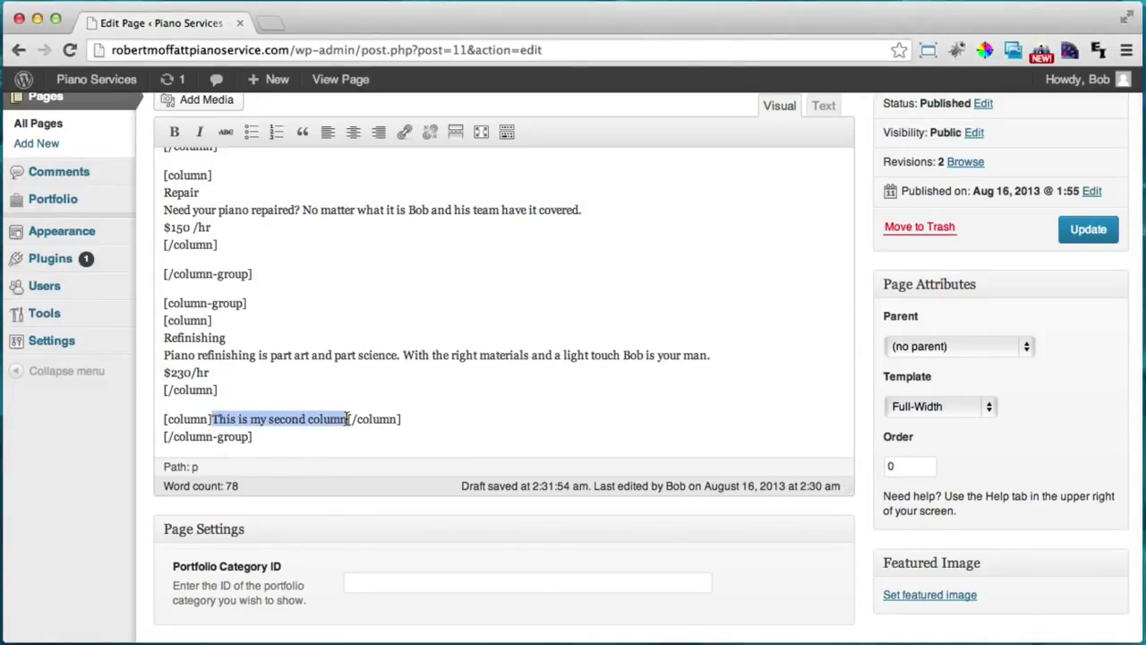
pyautogui.write('Case Design Need a custom case design? We can build you something magical that will be treasured for a lifetime. $1,500 – $4,500')
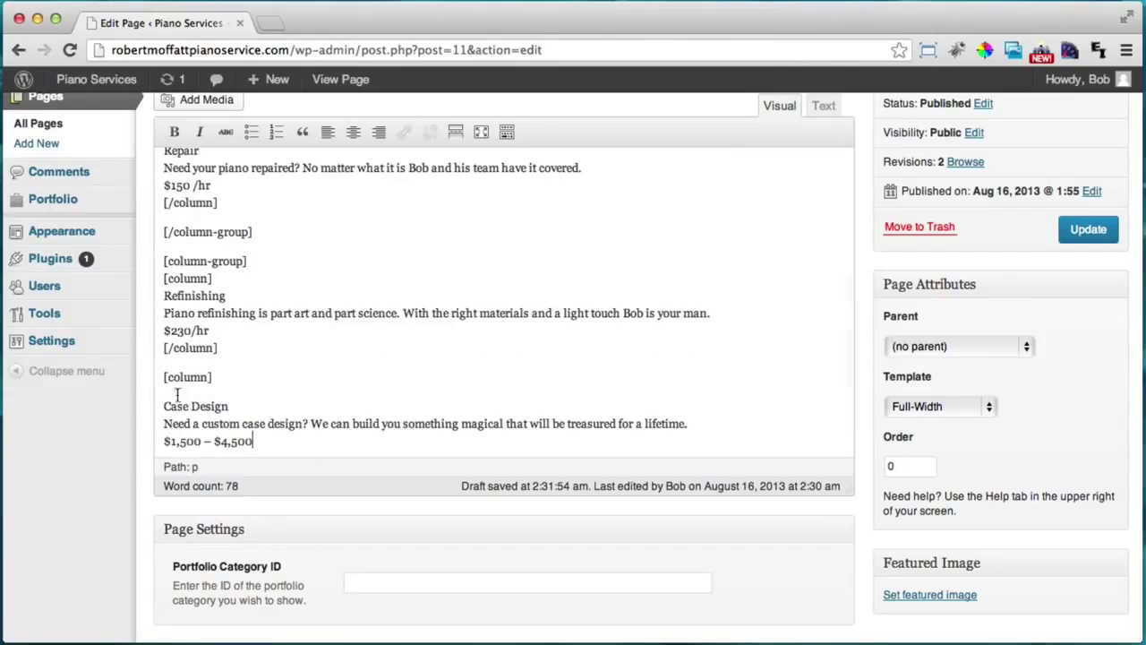
pyautogui.click(163, 407)
pyautogui.press('BackSpace')
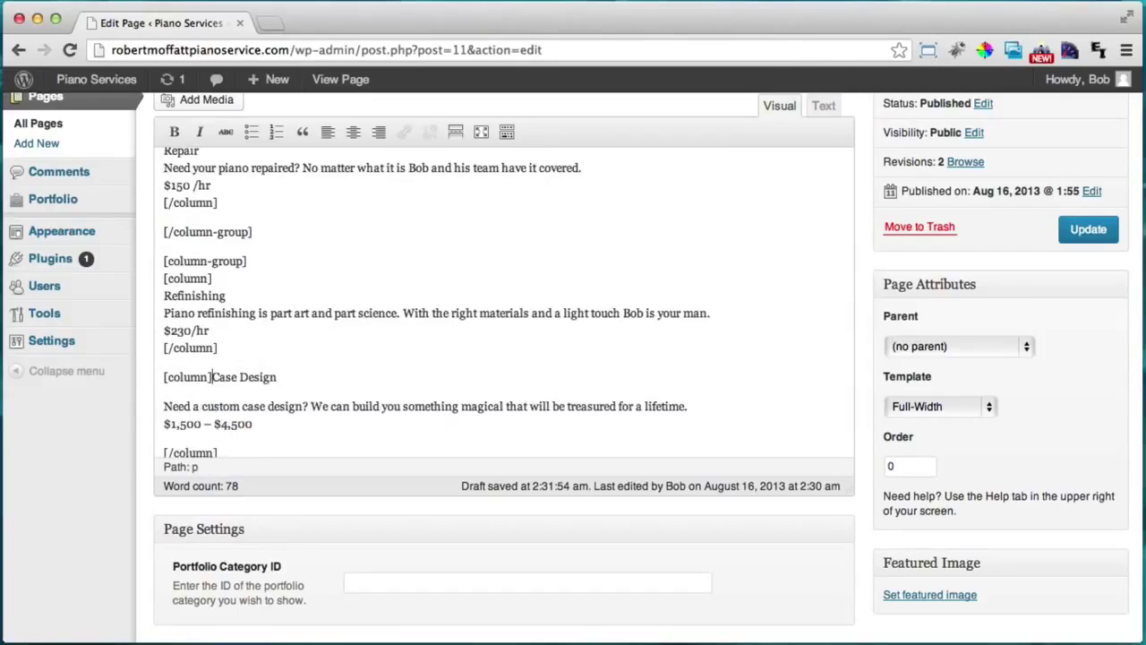
pyautogui.hotkey('shift', 'Return')
pyautogui.press('BackSpace')
pyautogui.hotkey('shift', 'Return')
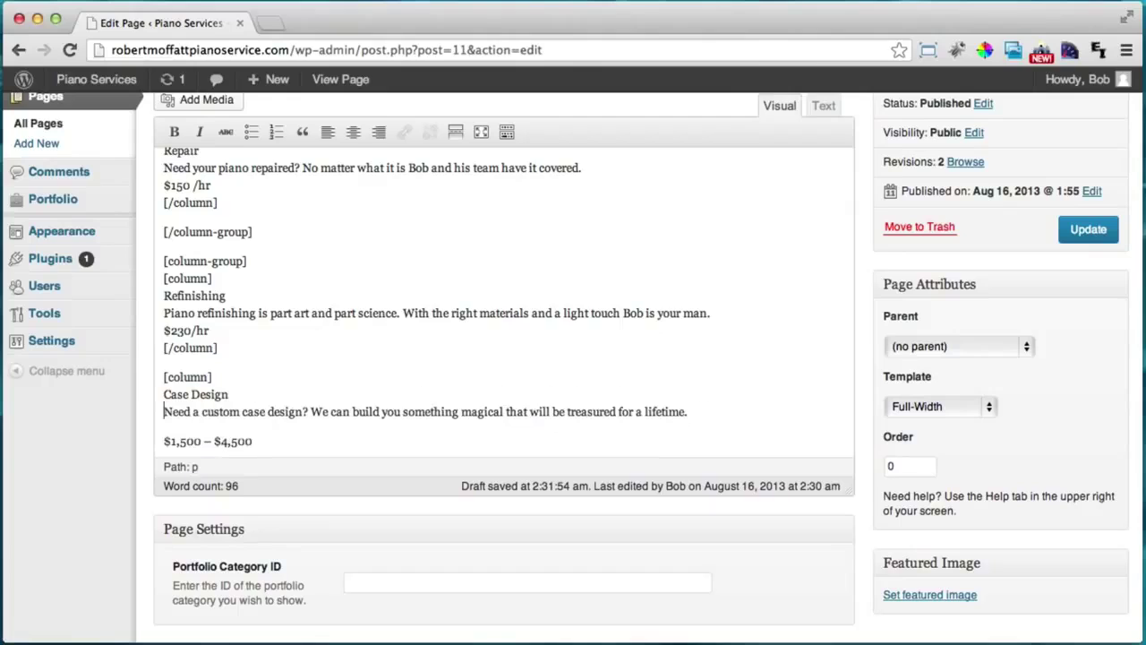
pyautogui.press('BackSpace')
pyautogui.hotkey('shift', 'Return')
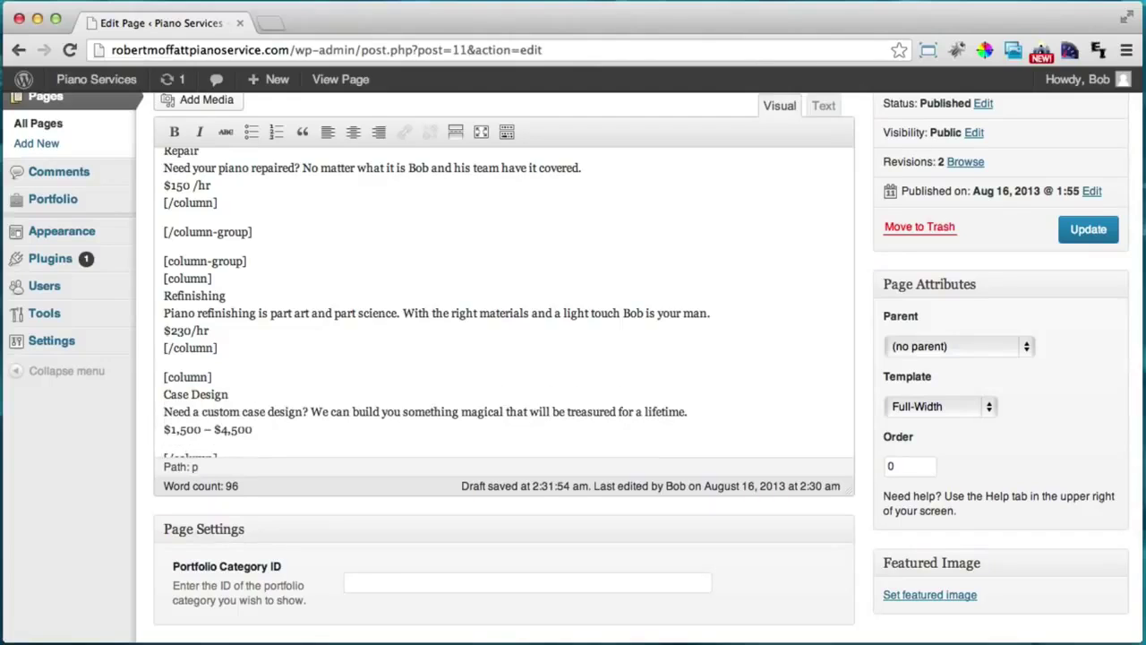
pyautogui.press('Down')
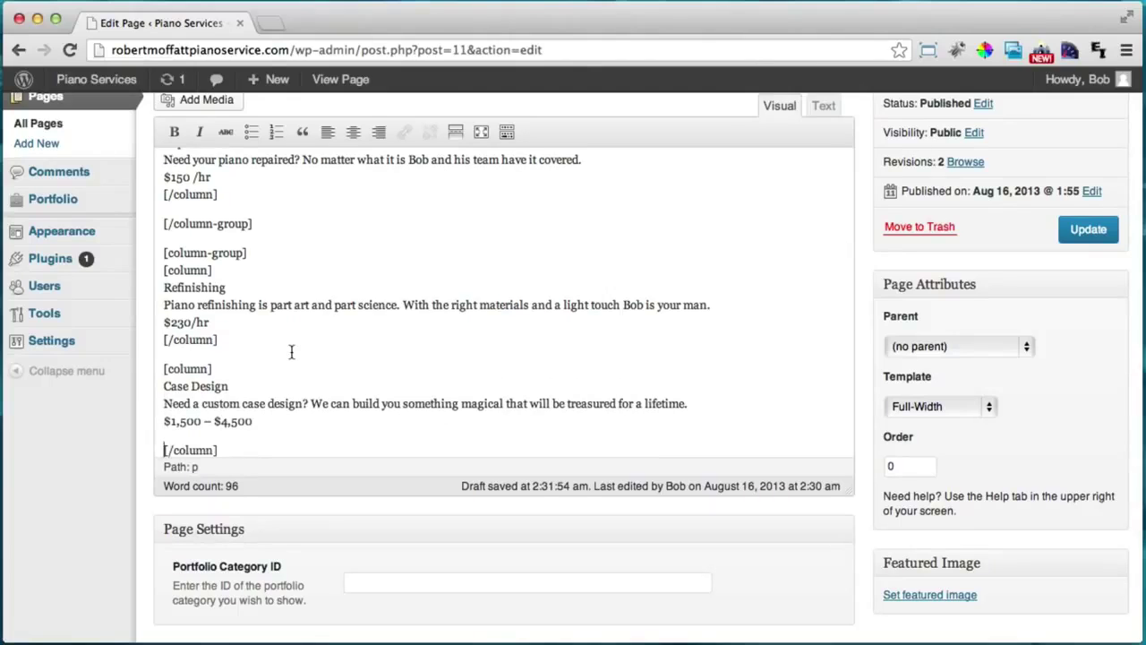
pyautogui.press('BackSpace')
pyautogui.hotkey('shift', 'Return')
# Step: Update the Services page to save both new service columns
pyautogui.scroll(-3, 366, 326)
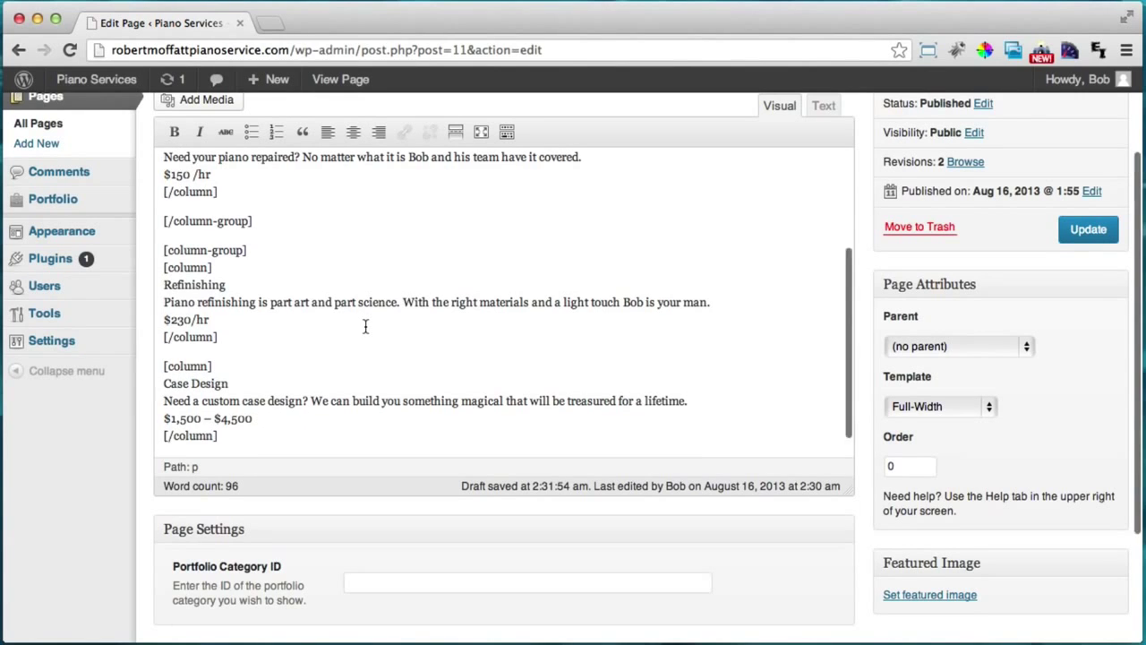
pyautogui.scroll(5, 448, 336)
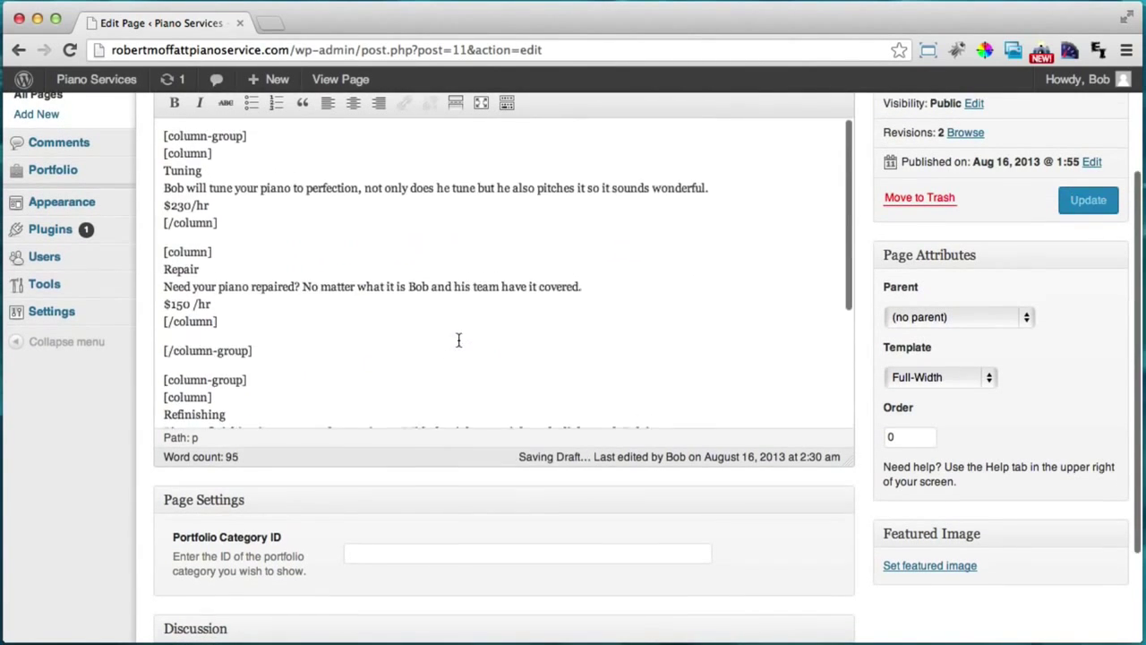
pyautogui.click(1094, 299)
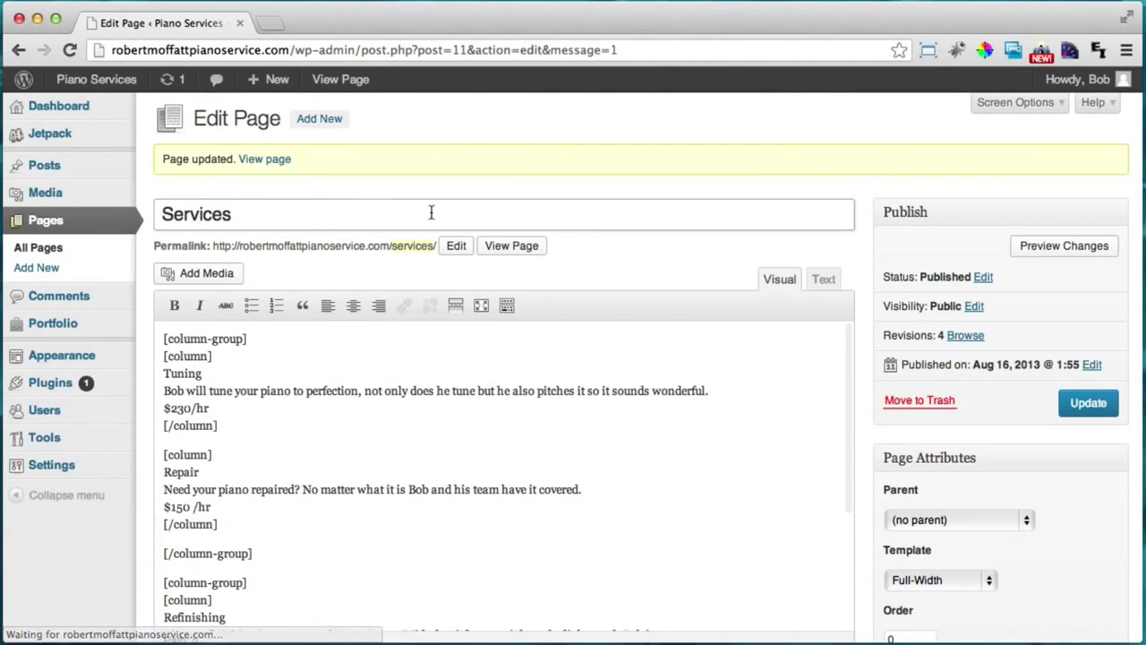
pyautogui.click(529, 257)
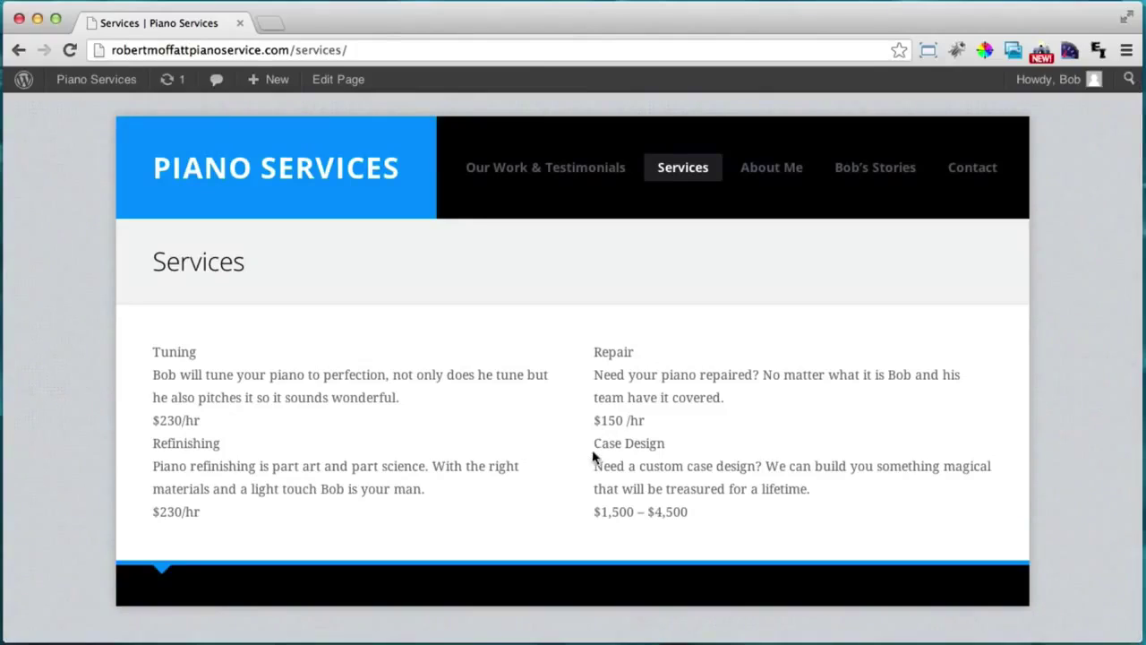
pyautogui.click(333, 79)
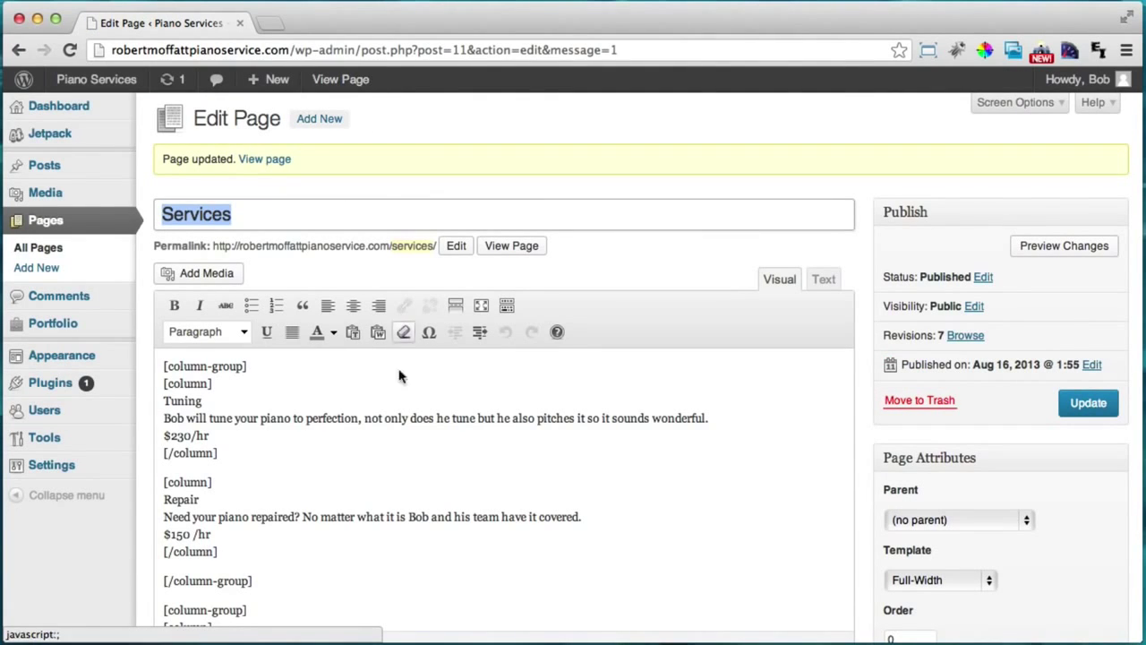
# Step: Insert two empty paragraphs after the first [/column-group] and update the Services page
pyautogui.click(329, 395)
pyautogui.scroll(-1, 347, 401)
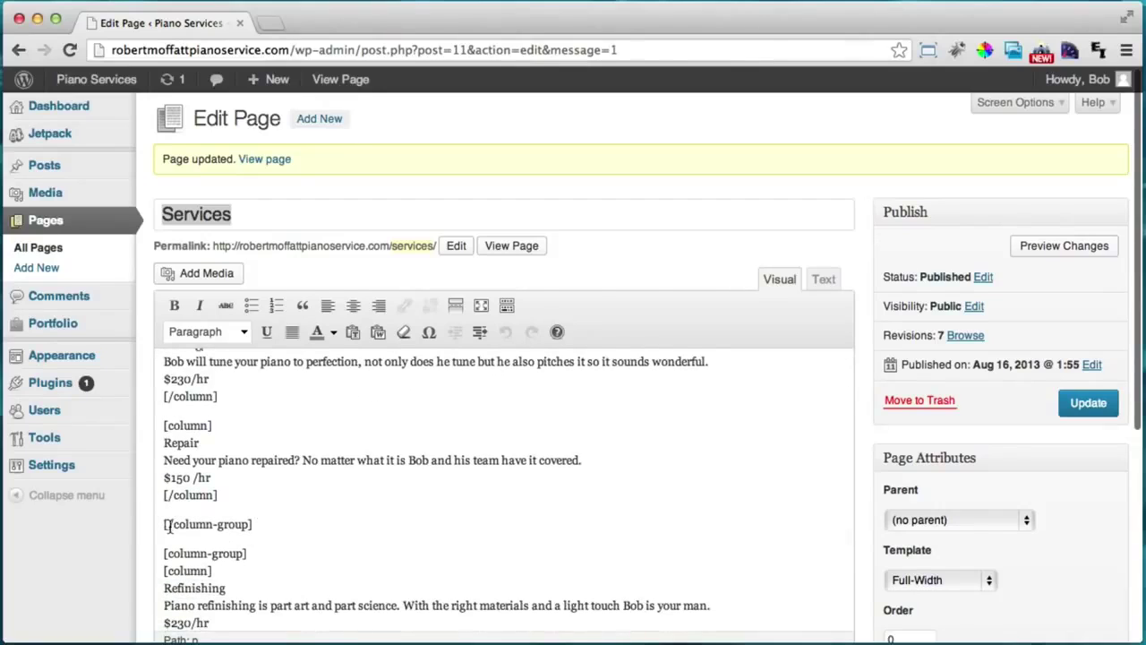
pyautogui.moveTo(168, 524); pyautogui.dragTo(281, 525)
pyautogui.click(281, 525)
pyautogui.press('Return')
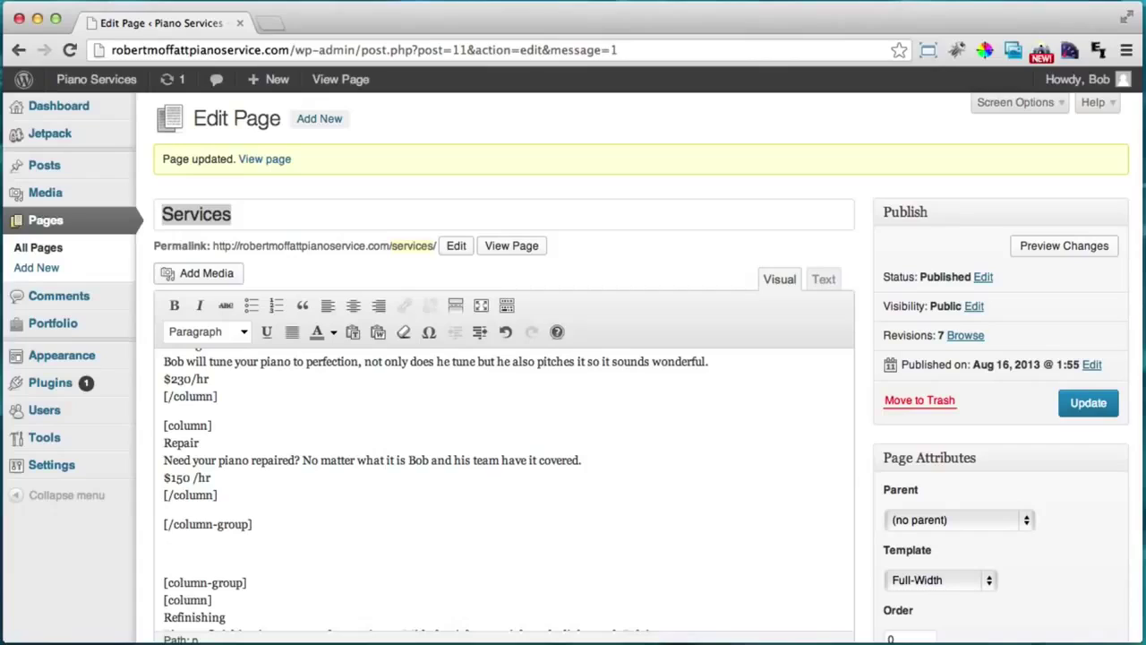
pyautogui.press('Return')
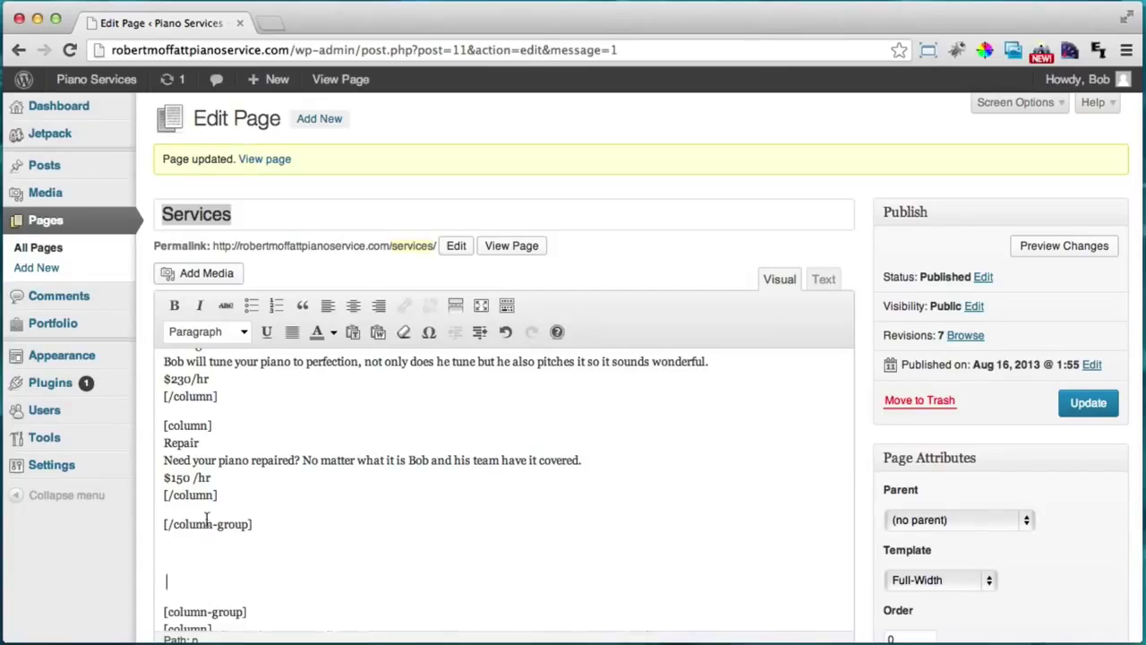
pyautogui.moveTo(154, 551); pyautogui.dragTo(156, 573)
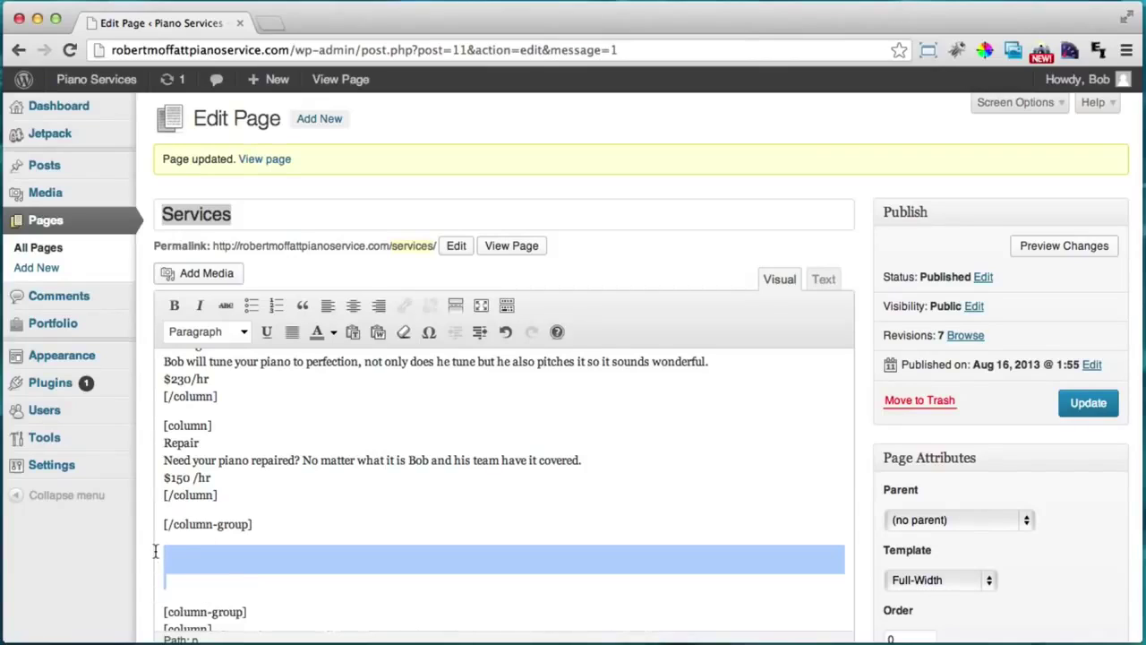
pyautogui.click(225, 580)
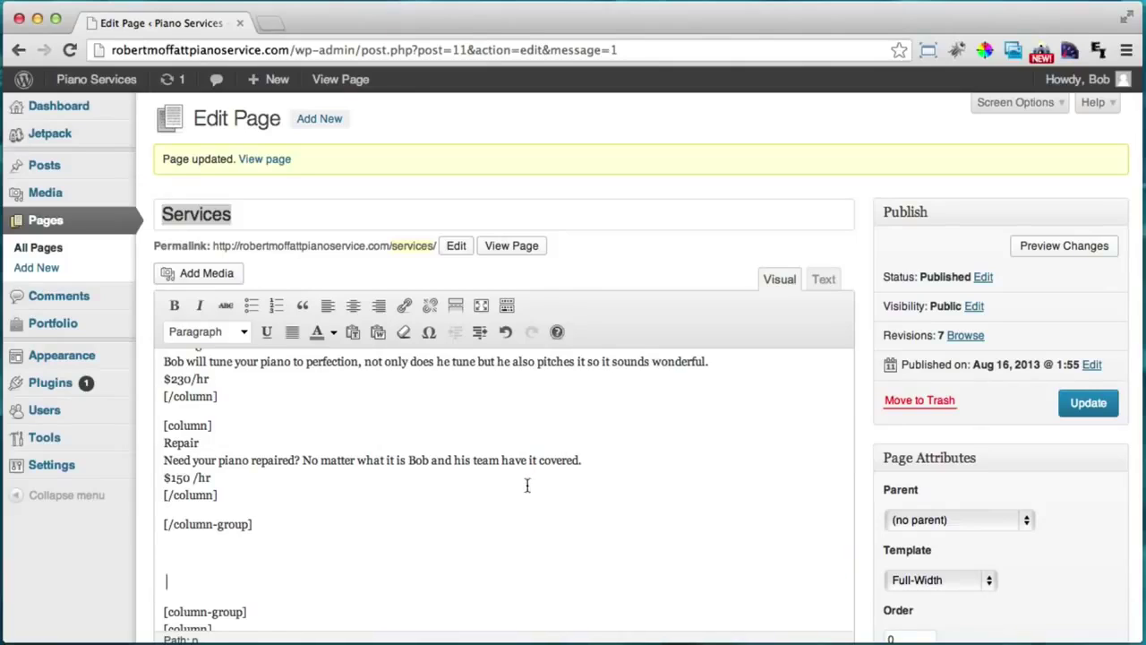
pyautogui.click(1087, 402)
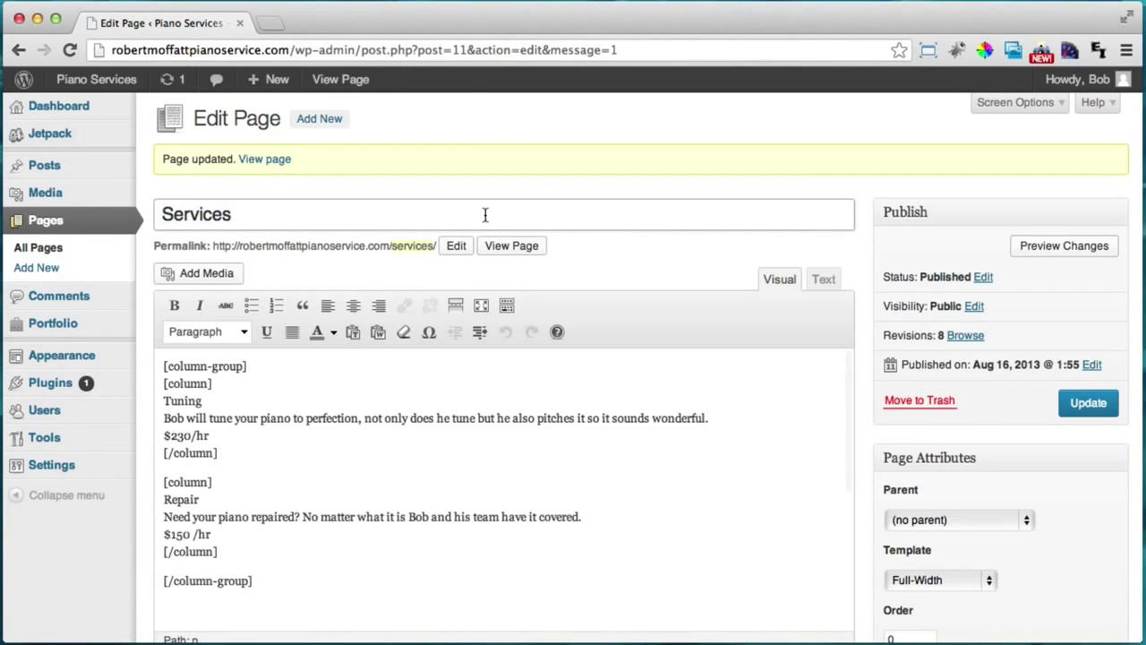
# Step: View the live Services page and compare the Tuning and Case Design service titles
pyautogui.click(512, 247)
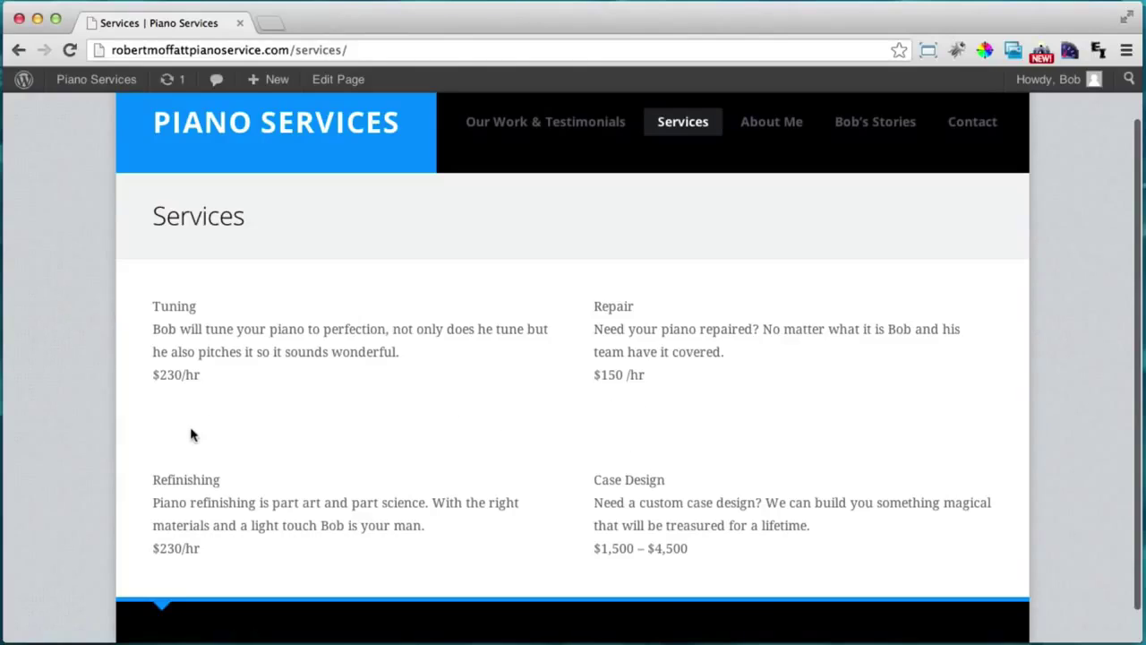
pyautogui.moveTo(153, 305); pyautogui.dragTo(212, 310)
pyautogui.click(176, 308)
pyautogui.doubleClick(176, 308)
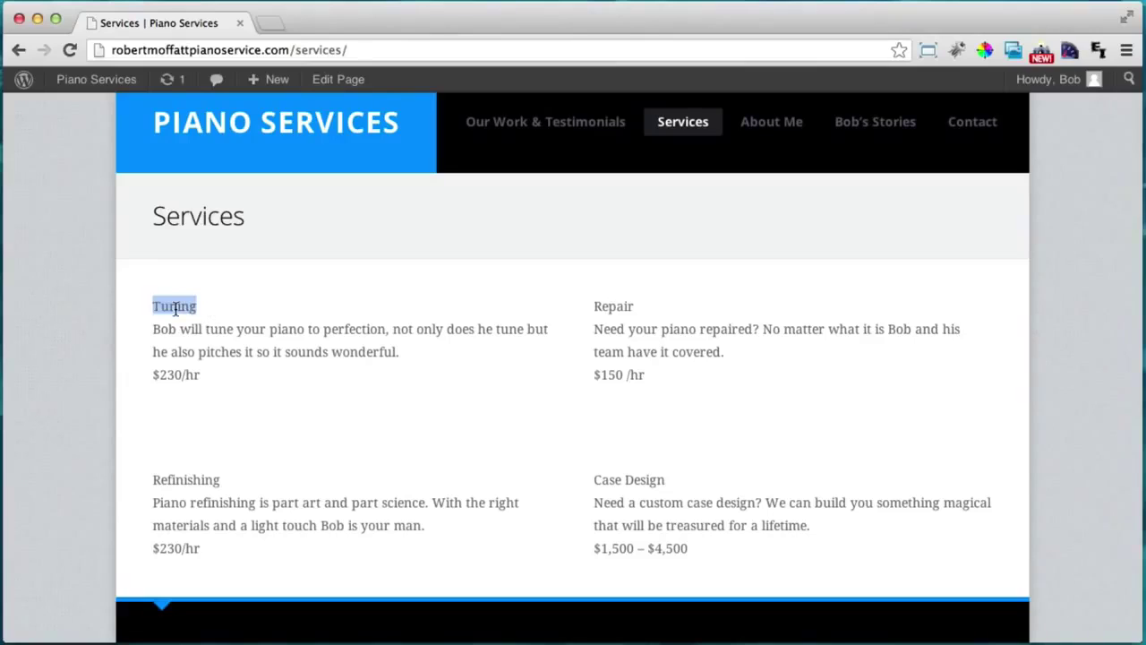
pyautogui.click(175, 308)
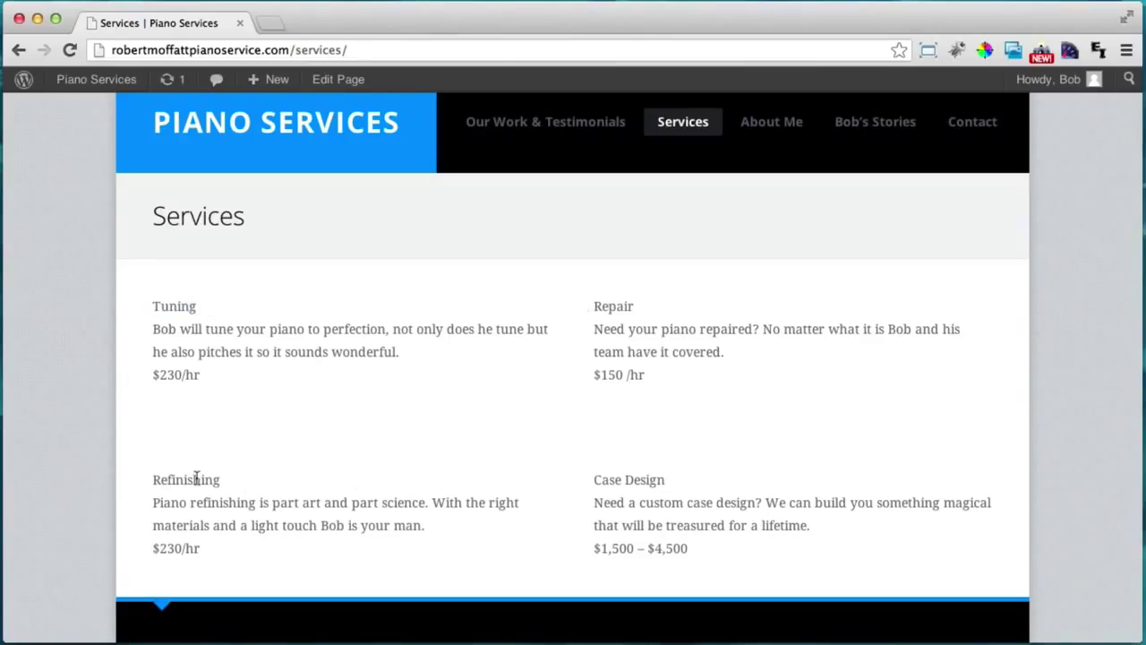
pyautogui.moveTo(603, 480); pyautogui.dragTo(678, 481)
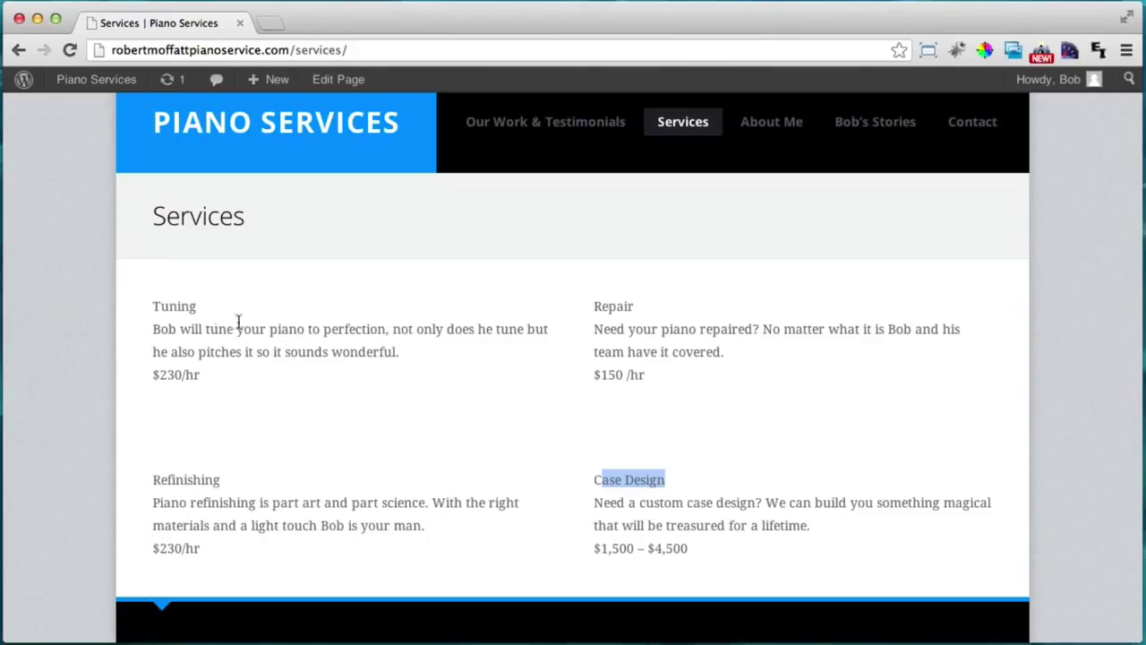
pyautogui.moveTo(162, 305); pyautogui.dragTo(217, 304)
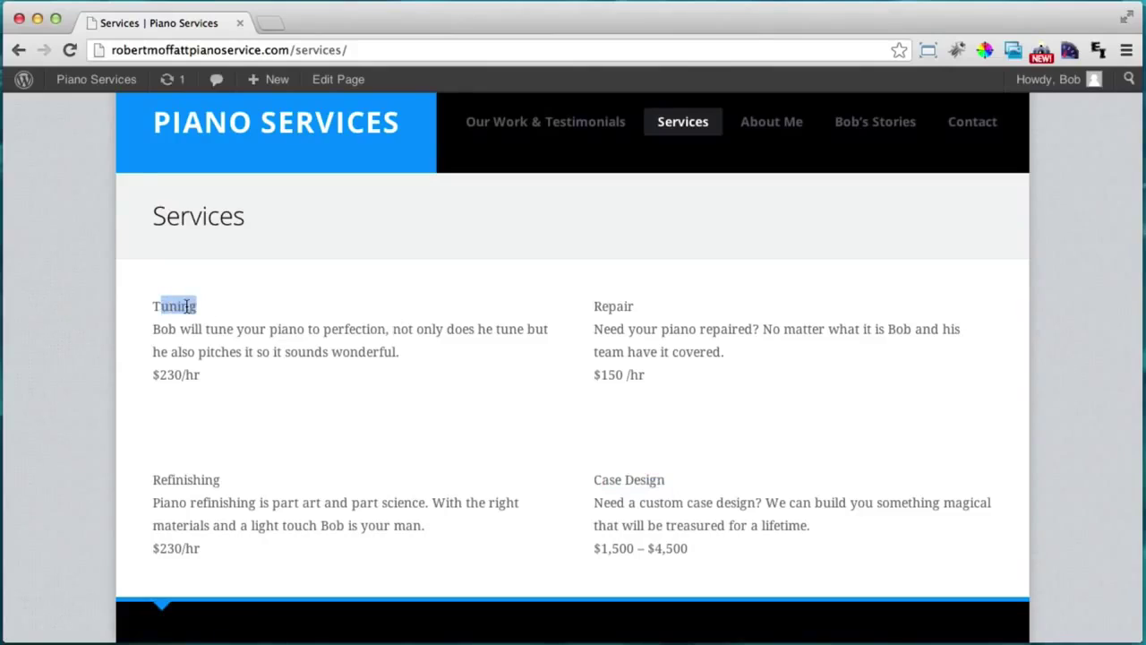
pyautogui.click(186, 306)
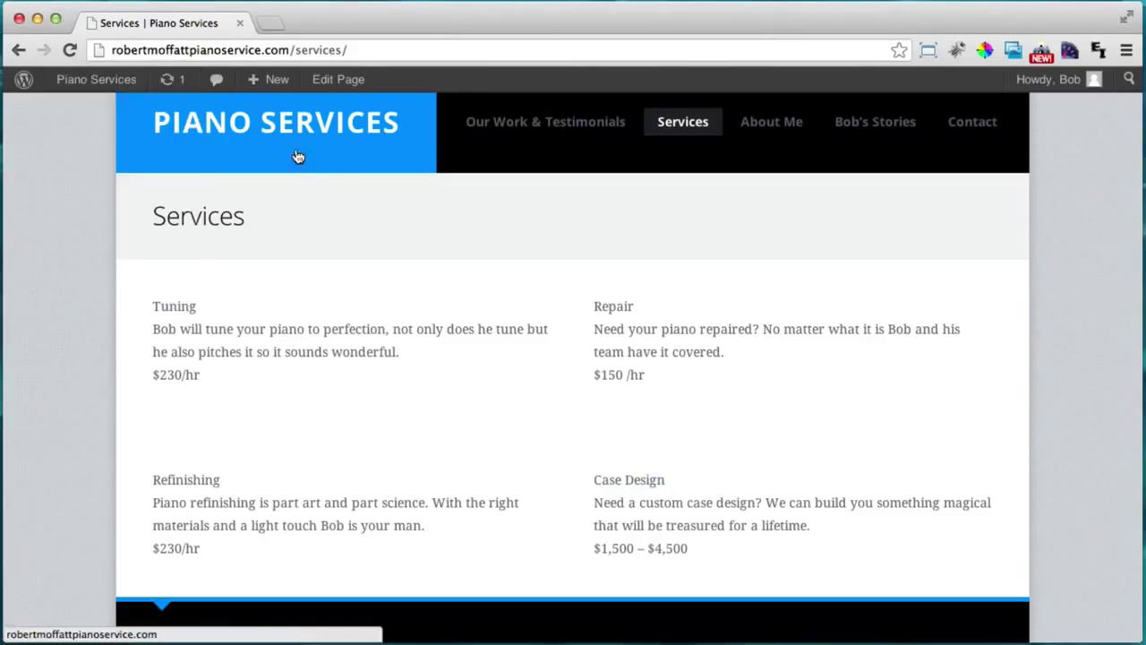
# Step: Reopen the Services page editor from the admin bar and review its column-group shortcodes
pyautogui.click(338, 85)
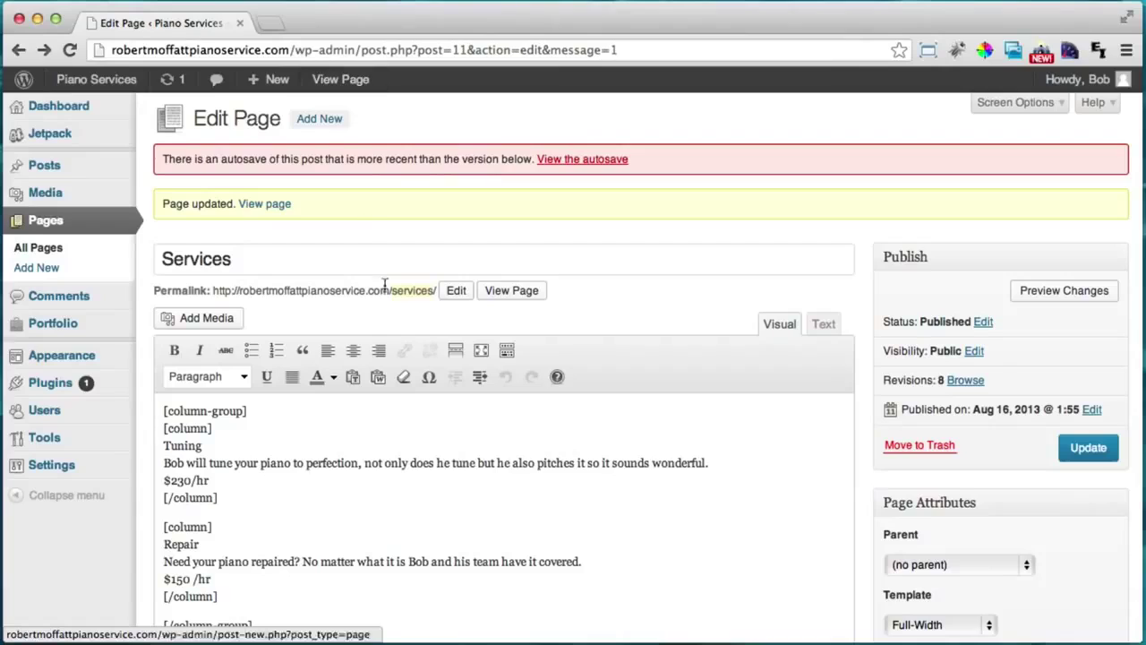
pyautogui.scroll(-2, 321, 469)
pyautogui.scroll(1, 319, 470)
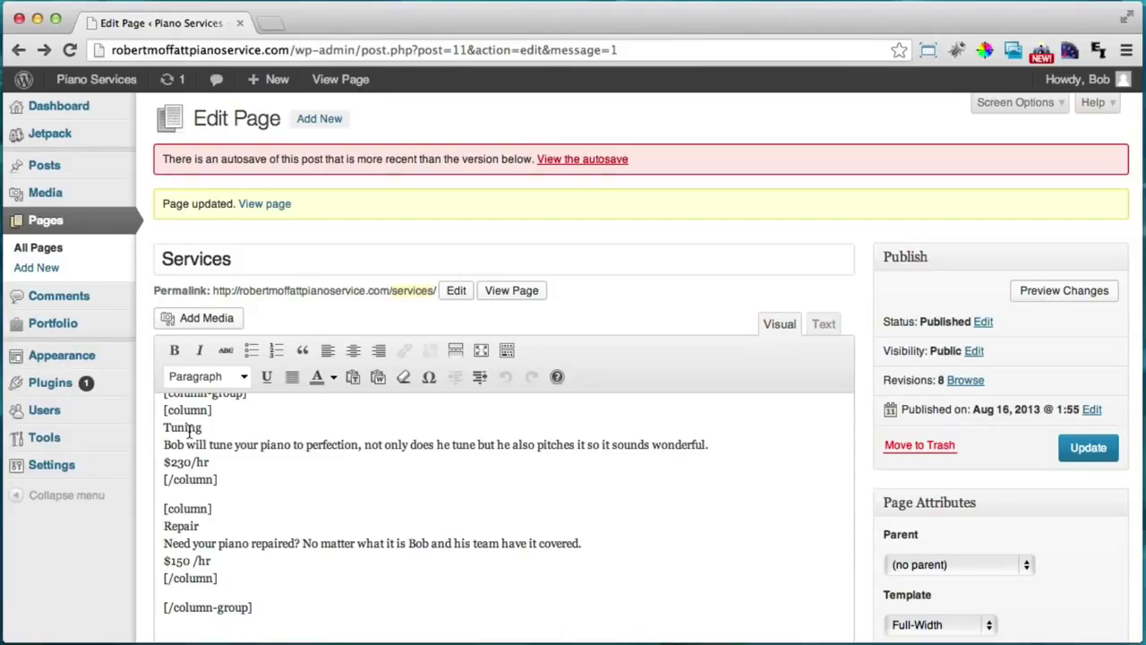
pyautogui.scroll(1, 303, 436)
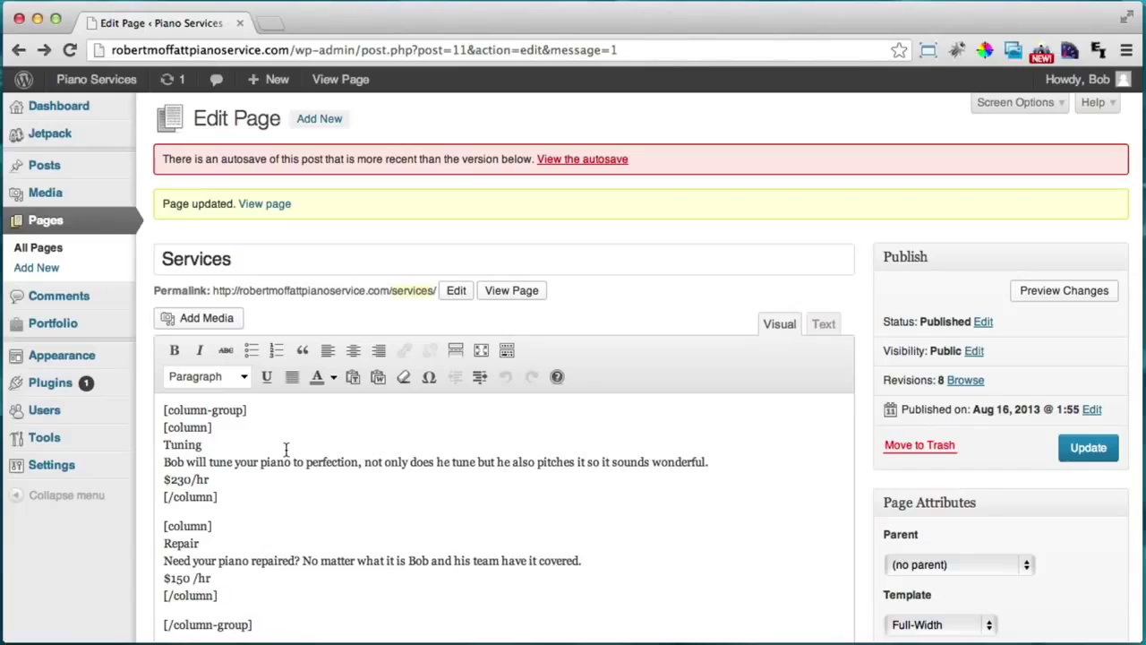
# Step: In the Text editor, add an <h3> heading tag to the Tuning title
pyautogui.click(824, 328)
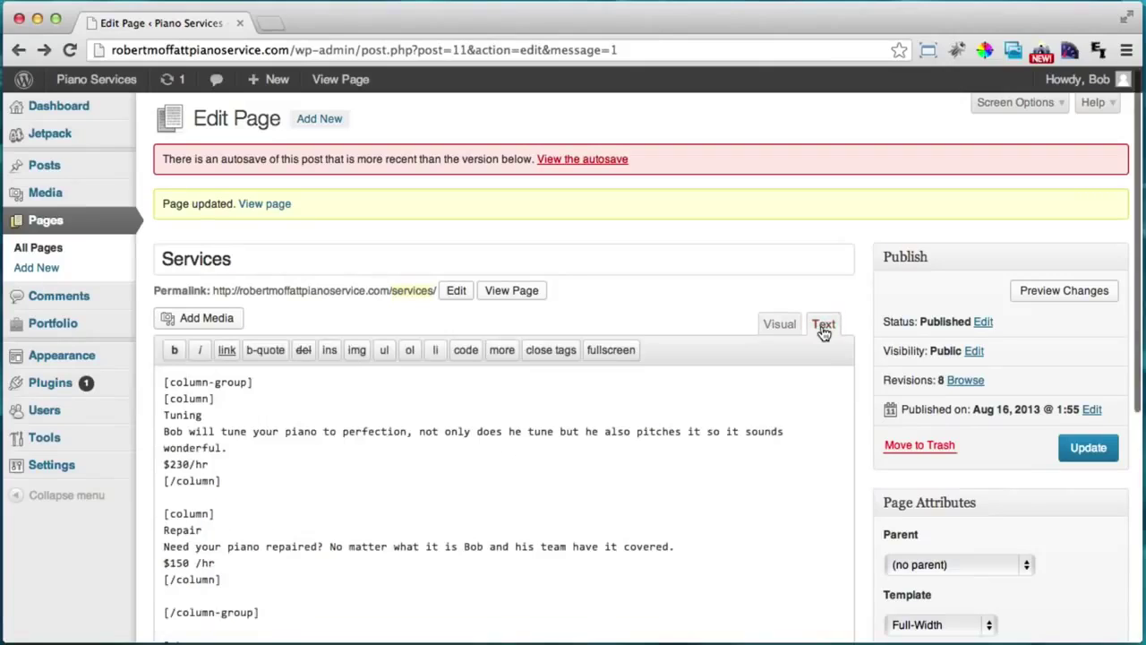
pyautogui.click(164, 416)
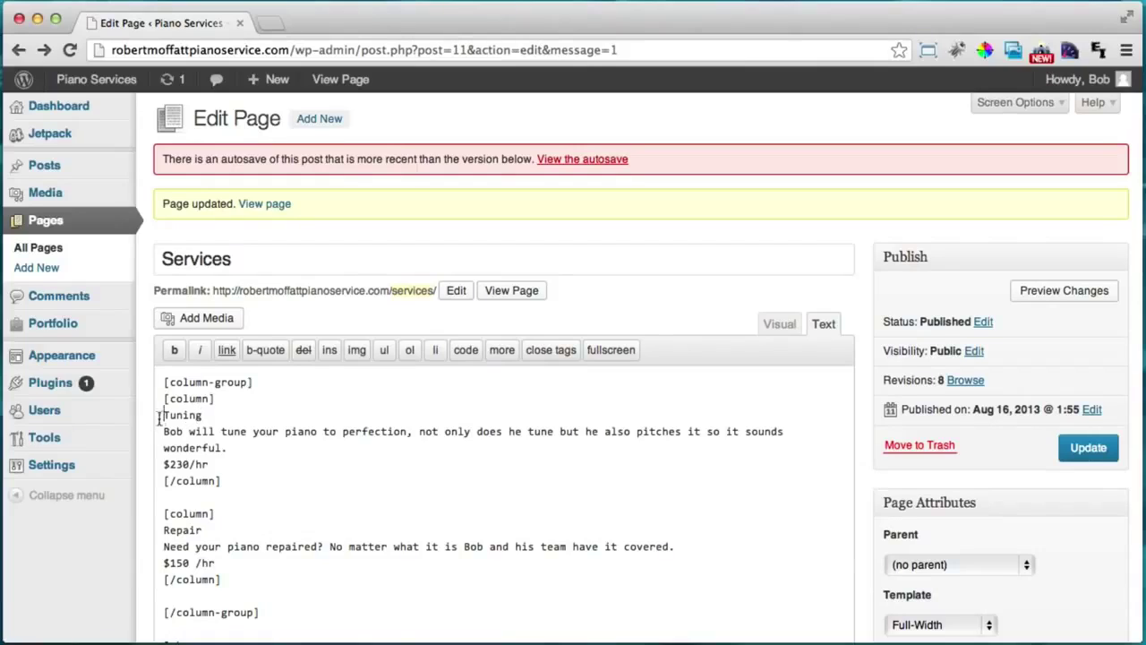
pyautogui.write('<h3>')
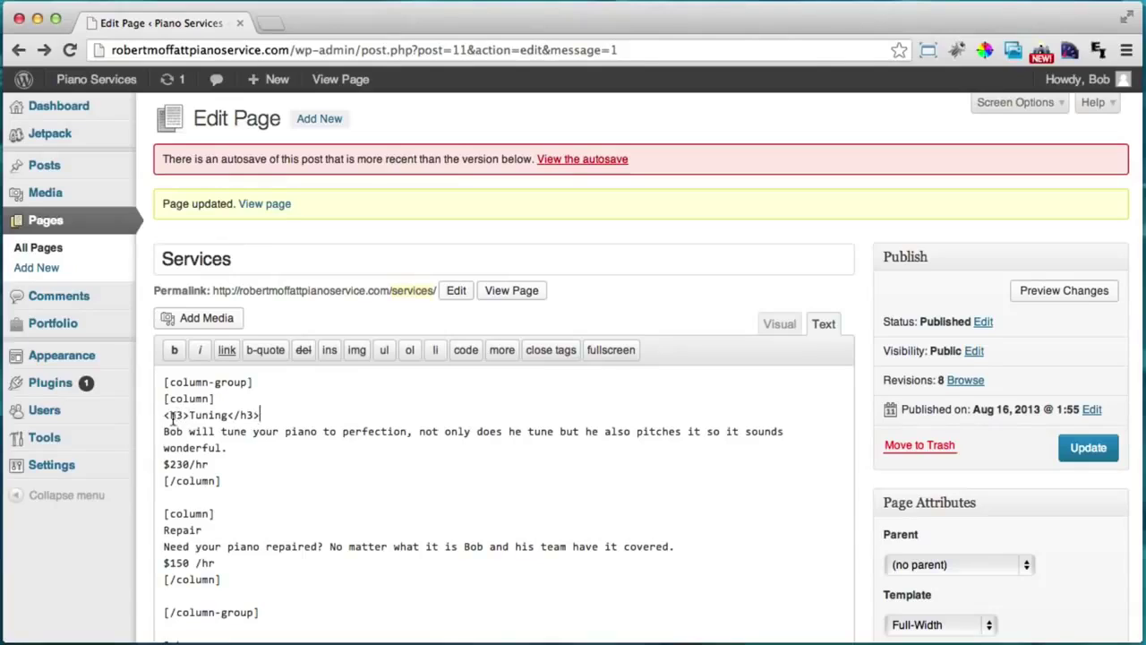
pyautogui.moveTo(165, 415); pyautogui.dragTo(257, 416)
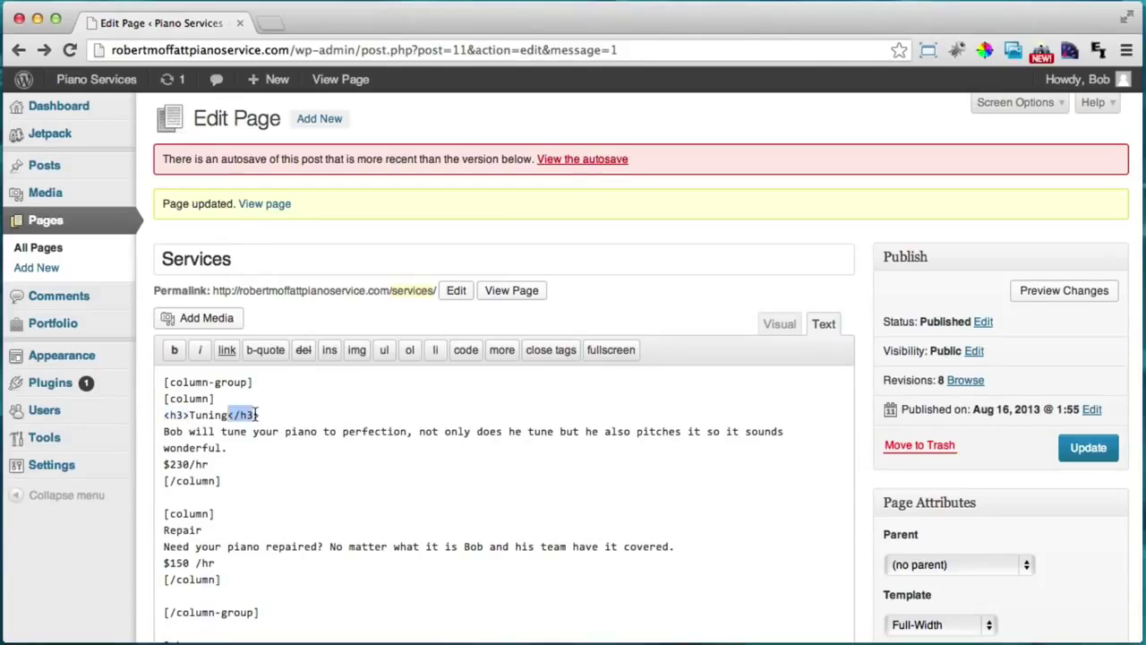
pyautogui.doubleClick(211, 415)
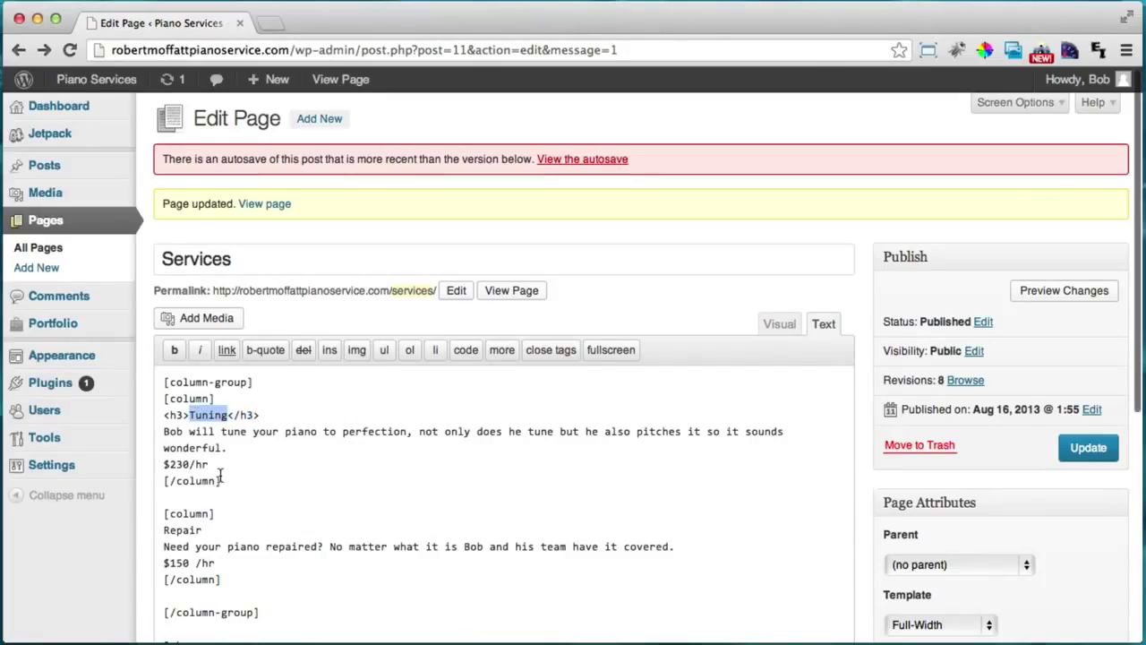
pyautogui.scroll(-1, 221, 480)
pyautogui.scroll(-1, 221, 461)
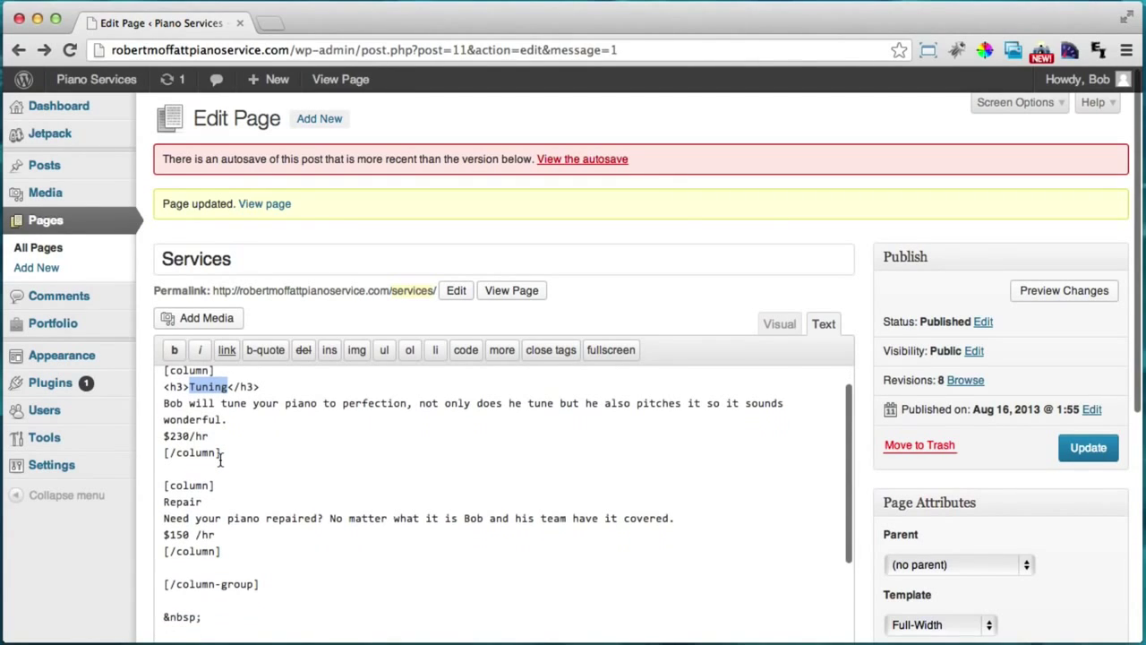
pyautogui.scroll(-1, 220, 460)
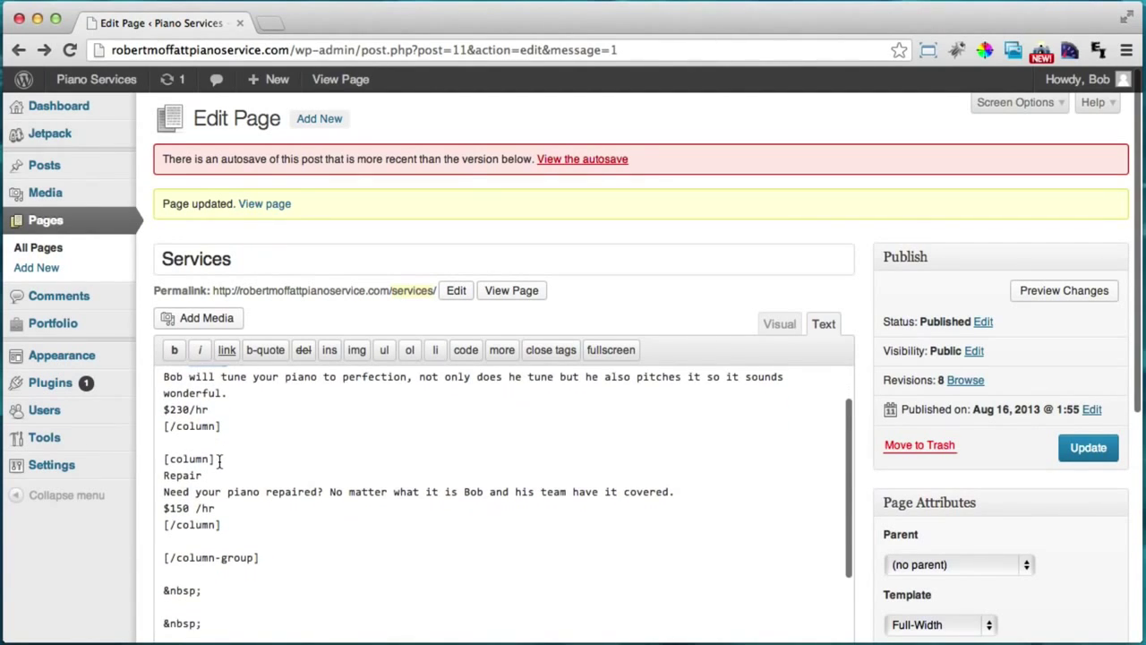
pyautogui.scroll(2, 218, 460)
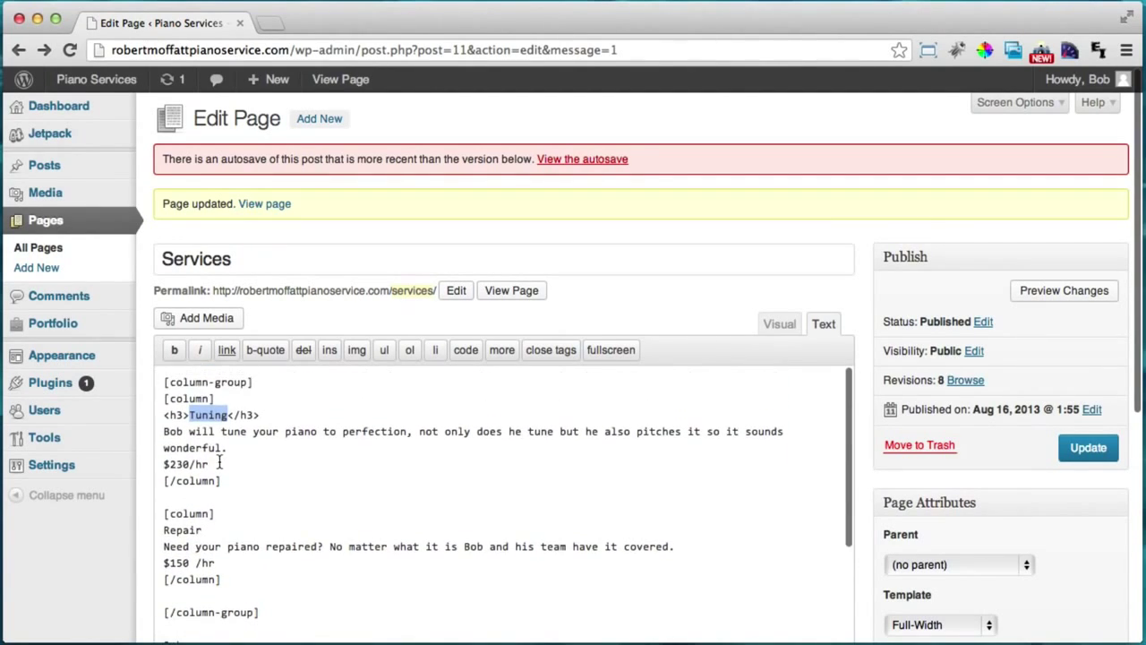
# Step: Wrap the Repair title in <h3></h3> heading tags
pyautogui.click(164, 530)
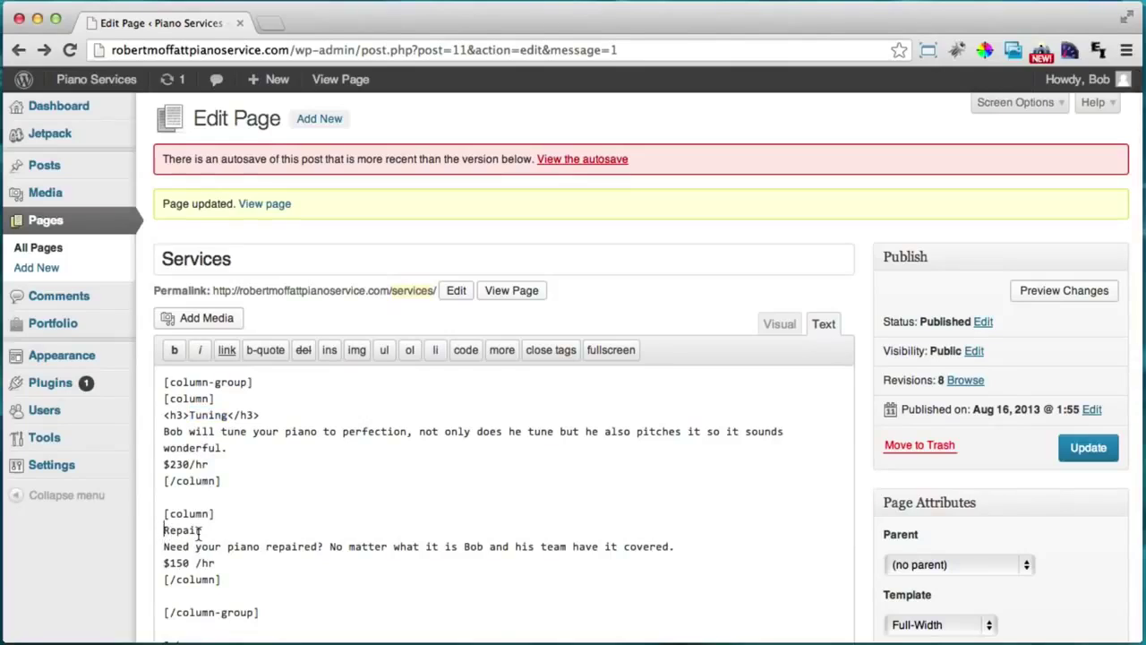
pyautogui.write('<h3>')
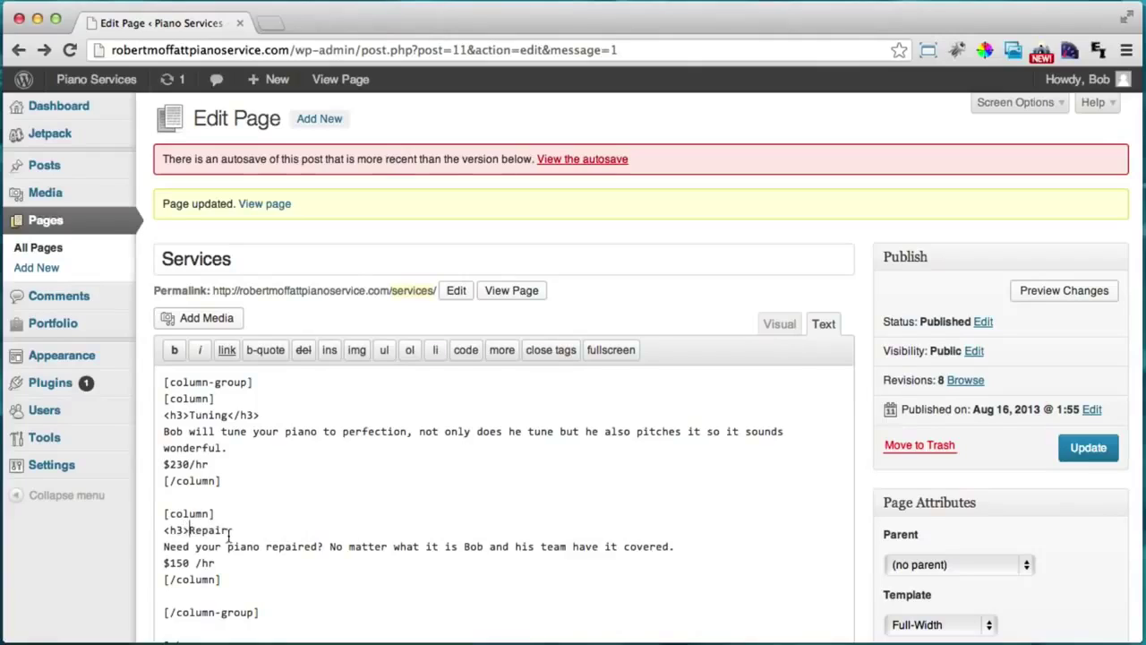
pyautogui.click(239, 529)
pyautogui.write('</h3>')
pyautogui.moveTo(189, 533); pyautogui.dragTo(157, 533)
pyautogui.moveTo(227, 530); pyautogui.dragTo(259, 530)
pyautogui.click(262, 529)
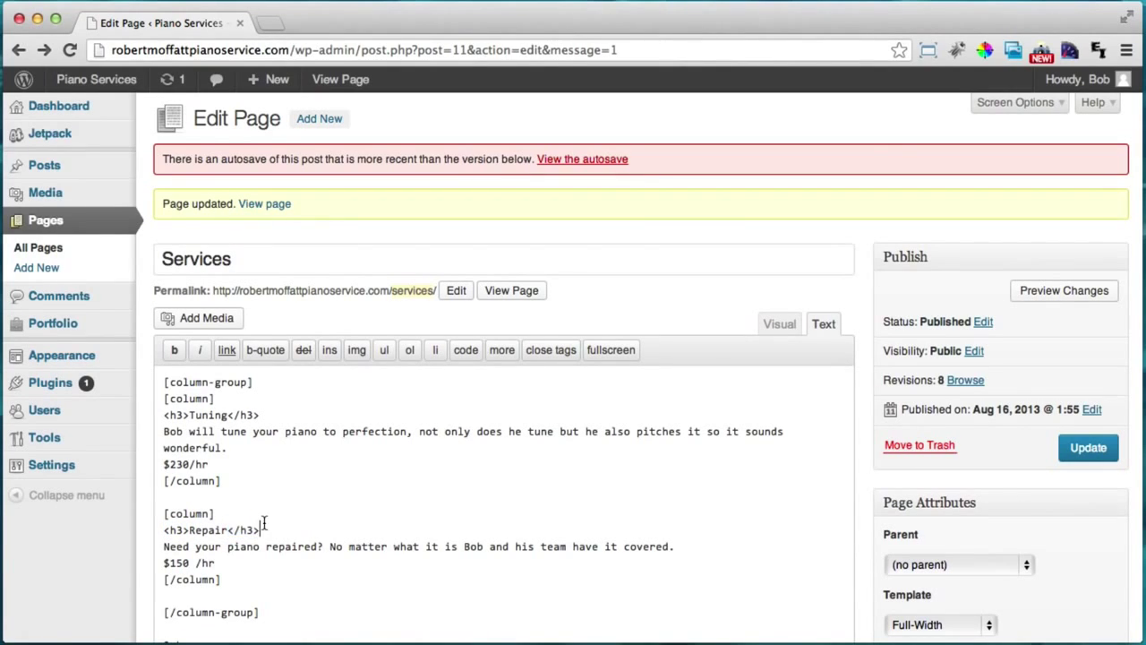
pyautogui.scroll(-5, 263, 527)
# Step: Wrap the Refinishing title in <h3></h3> heading tags
pyautogui.scroll(-2, 263, 526)
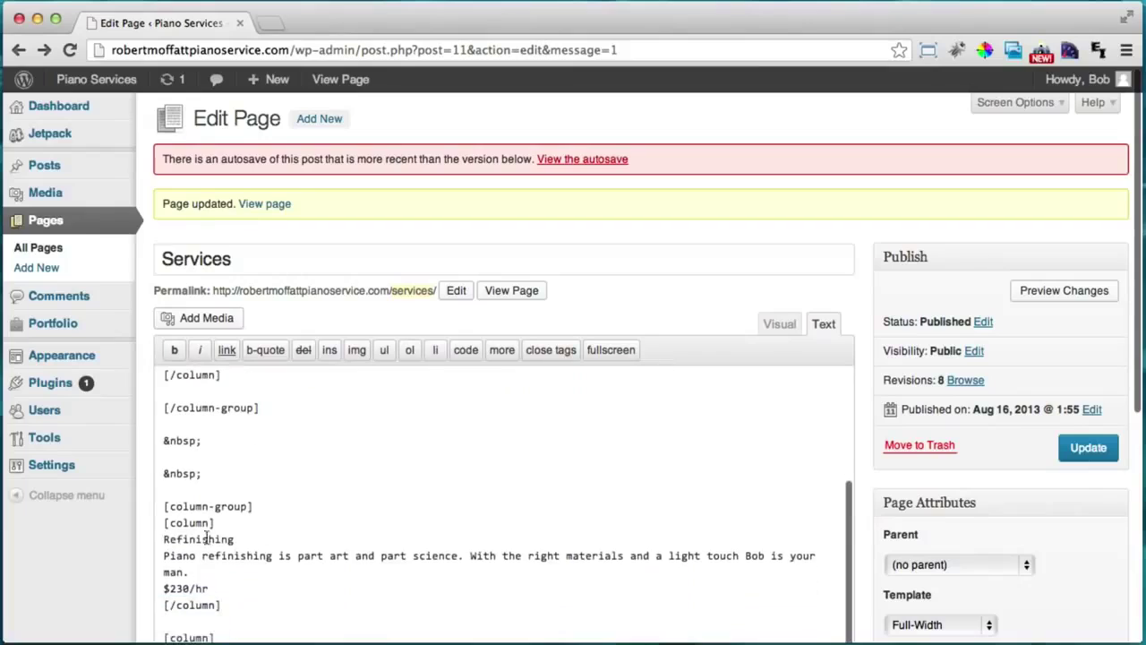
pyautogui.click(172, 541)
pyautogui.press('Left')
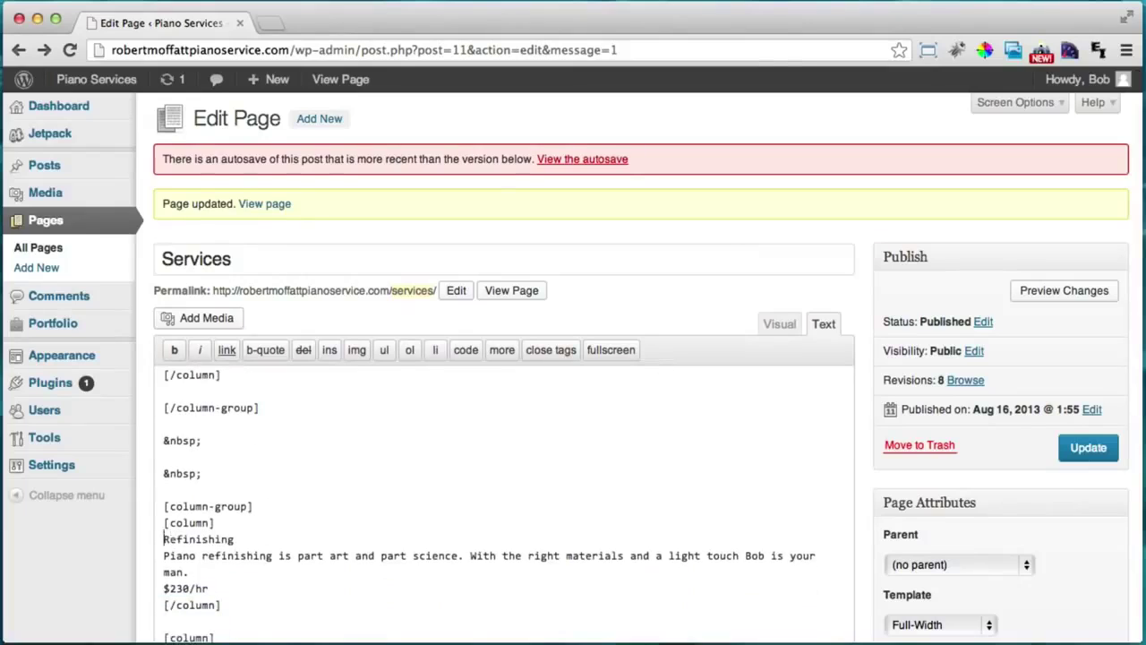
pyautogui.write('<h3>')
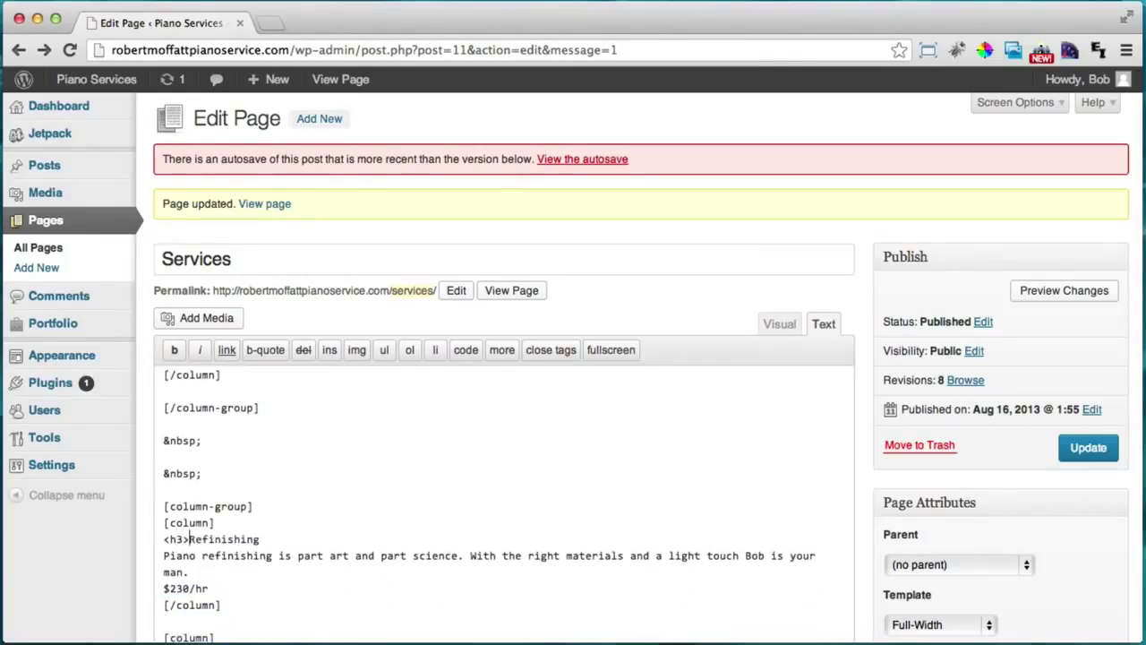
pyautogui.click(259, 539)
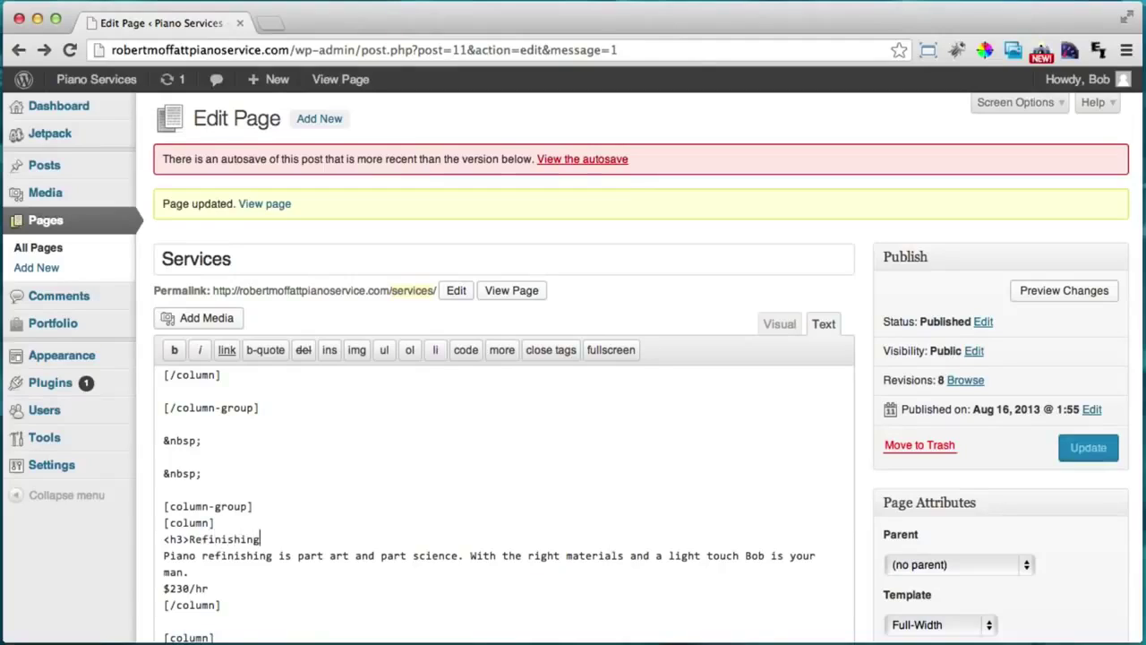
pyautogui.write('<')
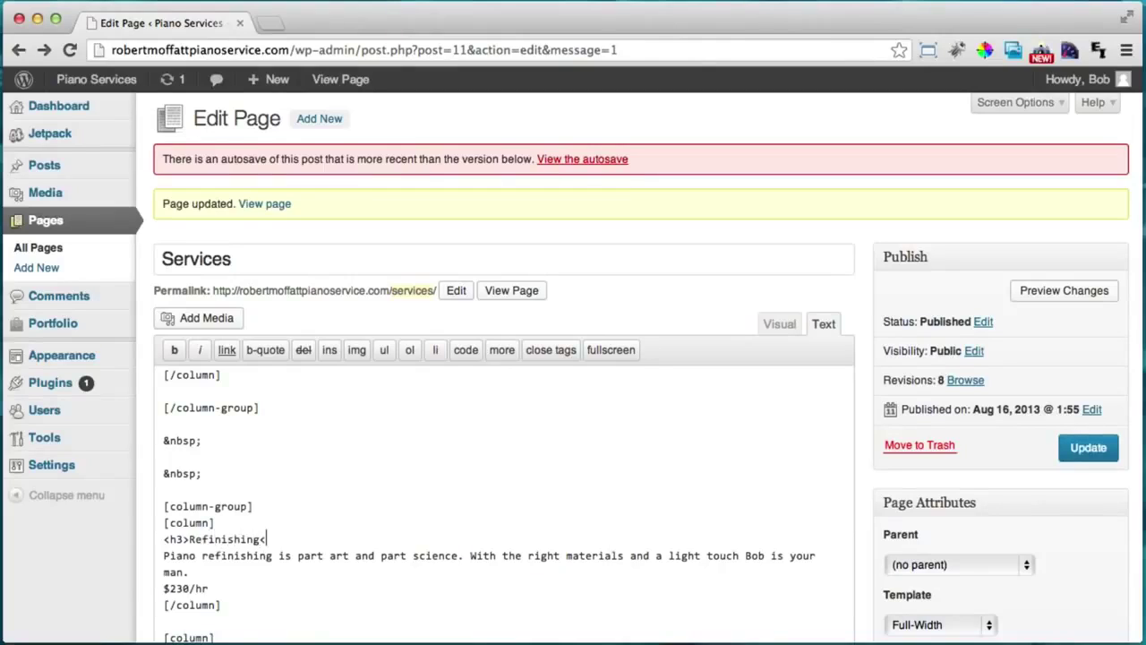
pyautogui.write('/h3>')
# Step: Add an <h3> heading tag before the Case Design title
pyautogui.scroll(-5, 235, 526)
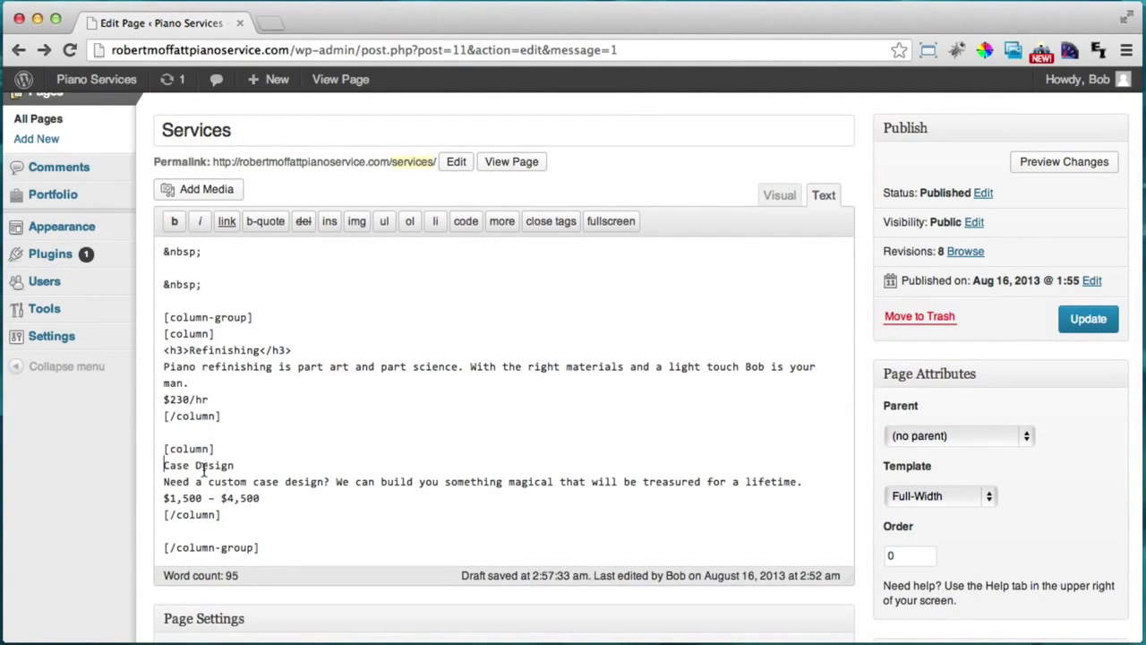
pyautogui.write('<h3>')
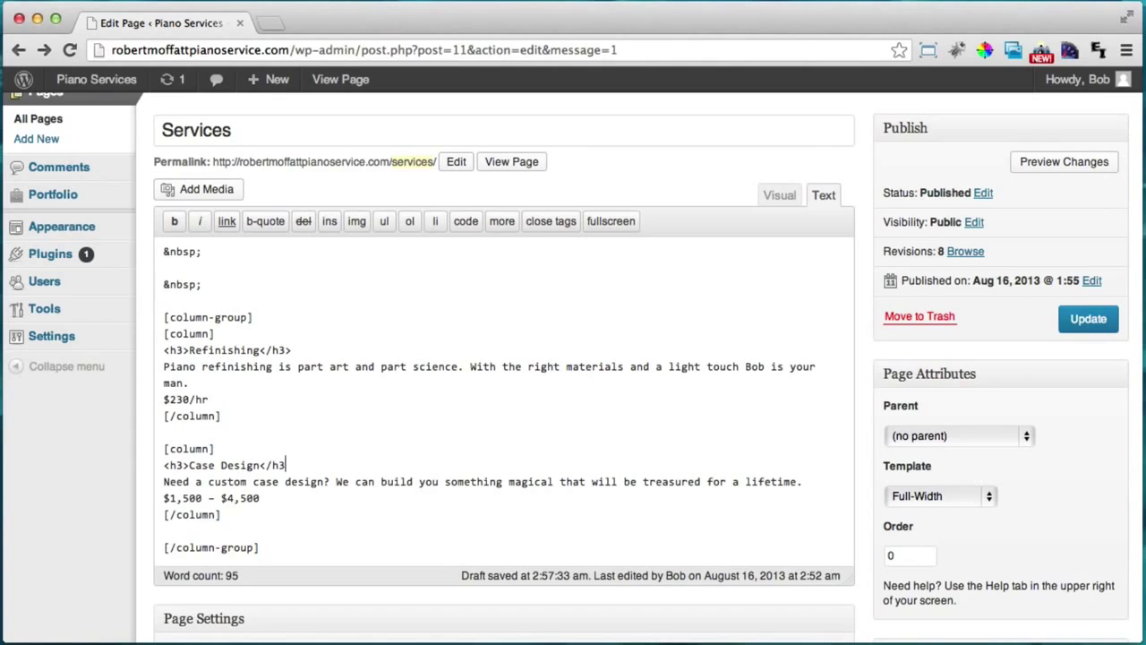
pyautogui.scroll(-1, 366, 406)
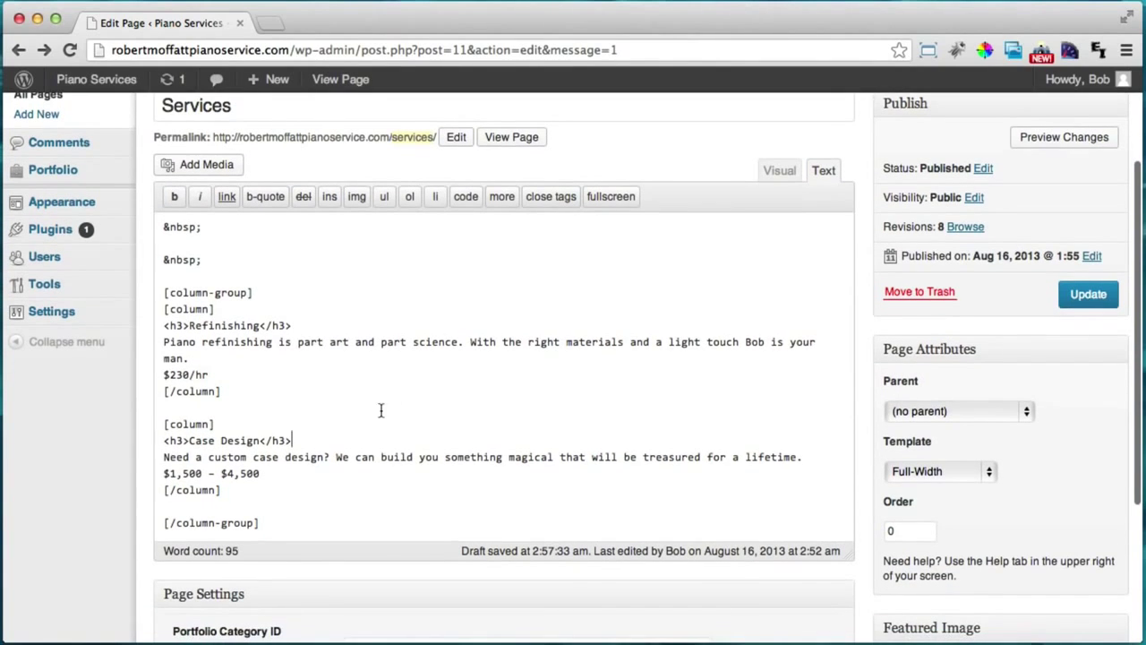
pyautogui.scroll(3, 646, 362)
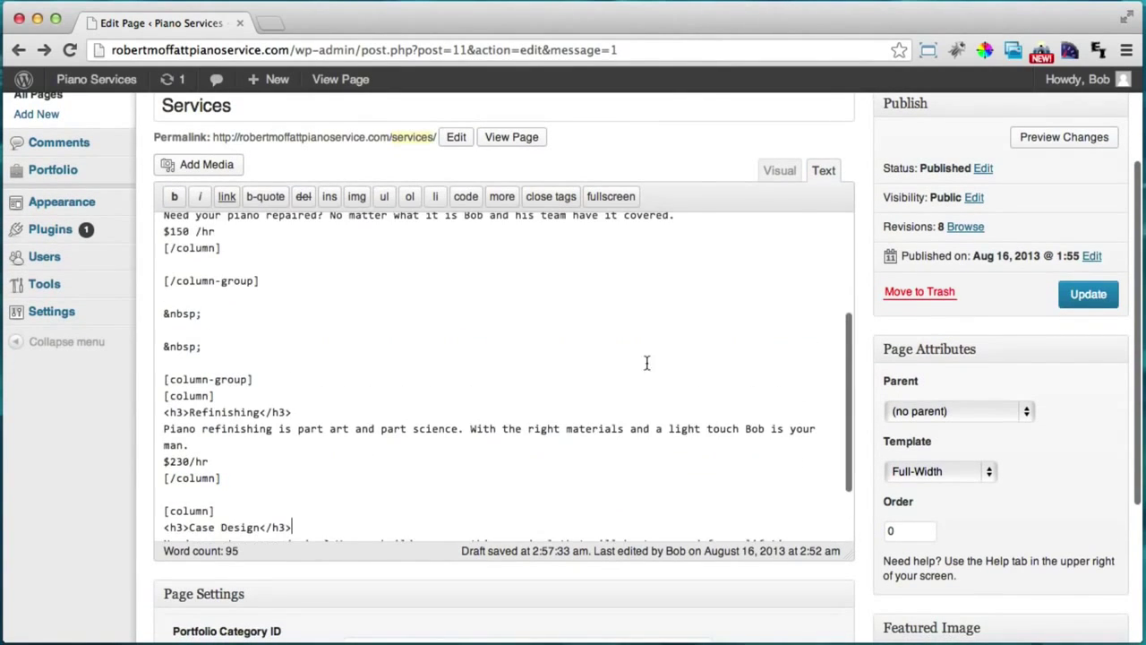
# Step: Review the content in the Visual editor and update the Services page
pyautogui.click(779, 171)
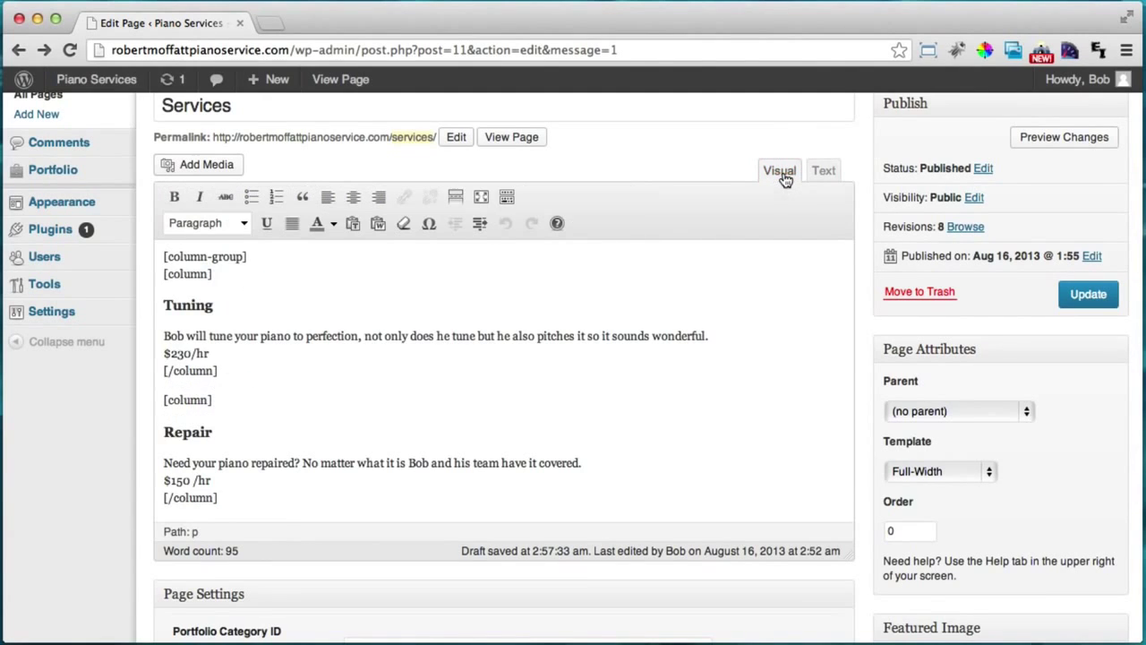
pyautogui.scroll(3, 633, 385)
pyautogui.scroll(-10, 589, 445)
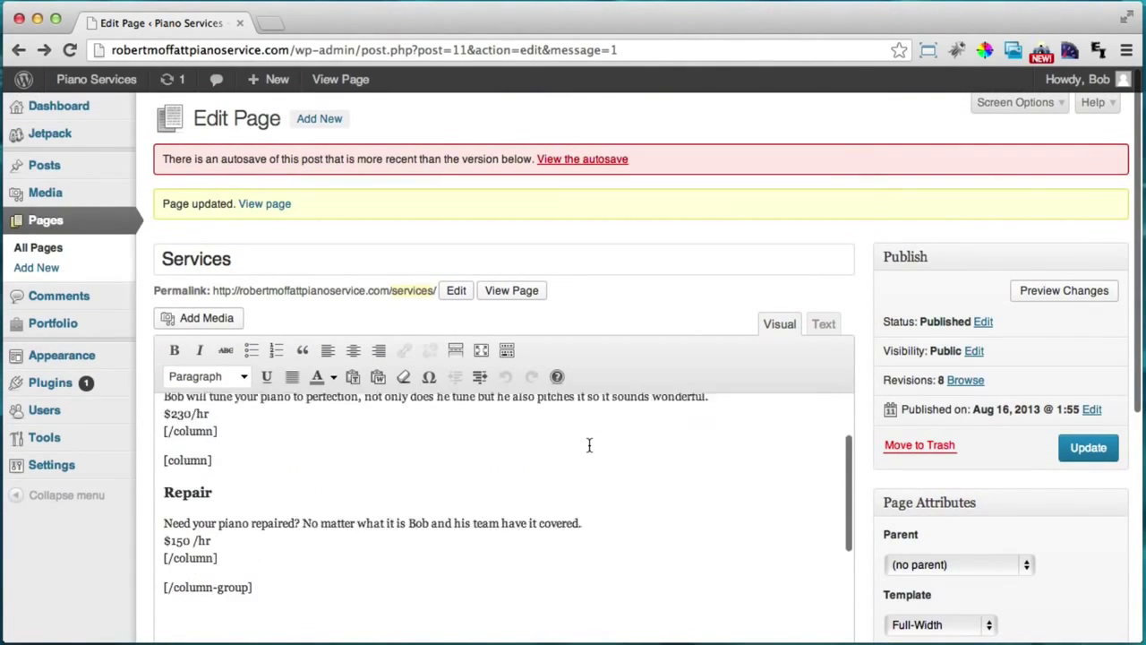
pyautogui.scroll(-2, 589, 445)
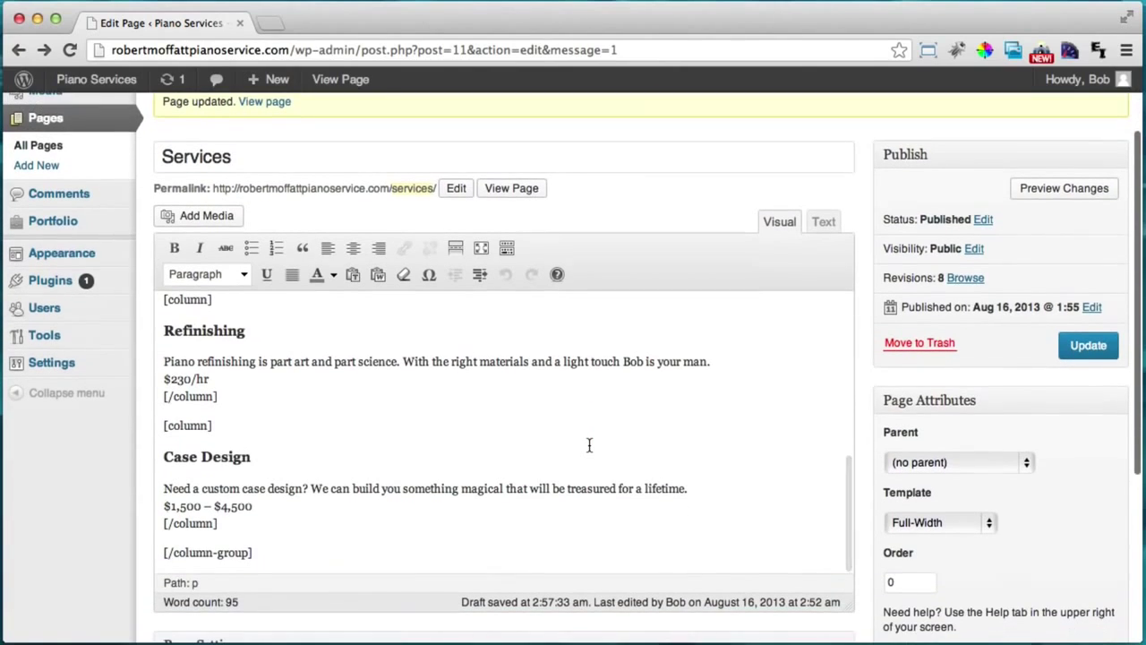
pyautogui.click(1083, 354)
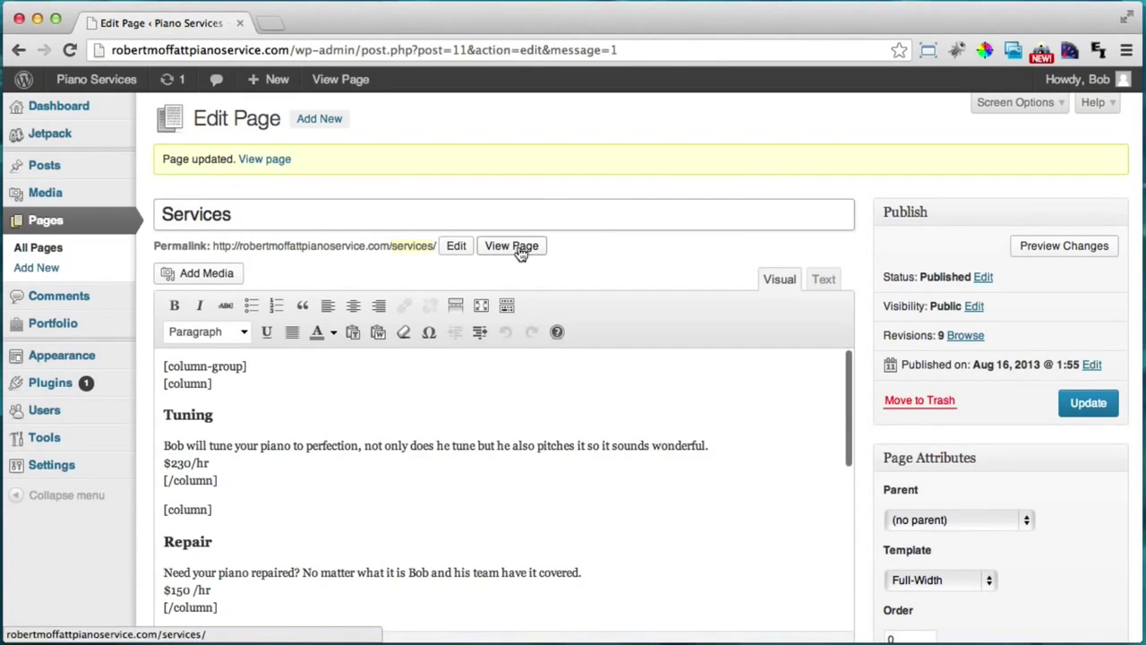
pyautogui.click(507, 254)
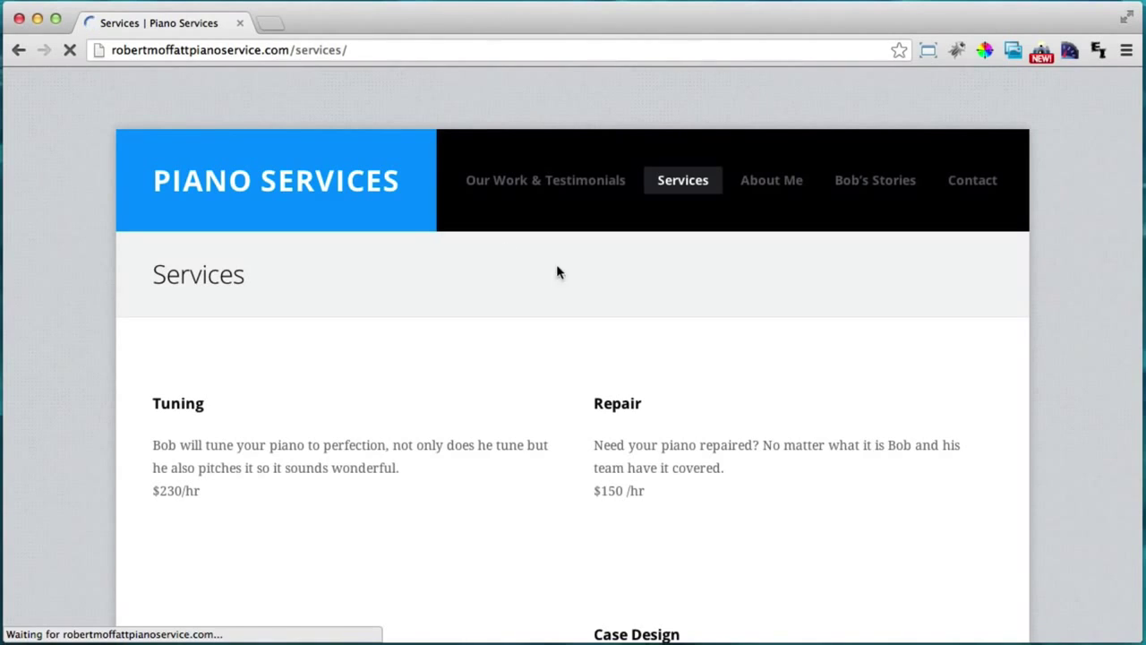
pyautogui.scroll(-3, 565, 273)
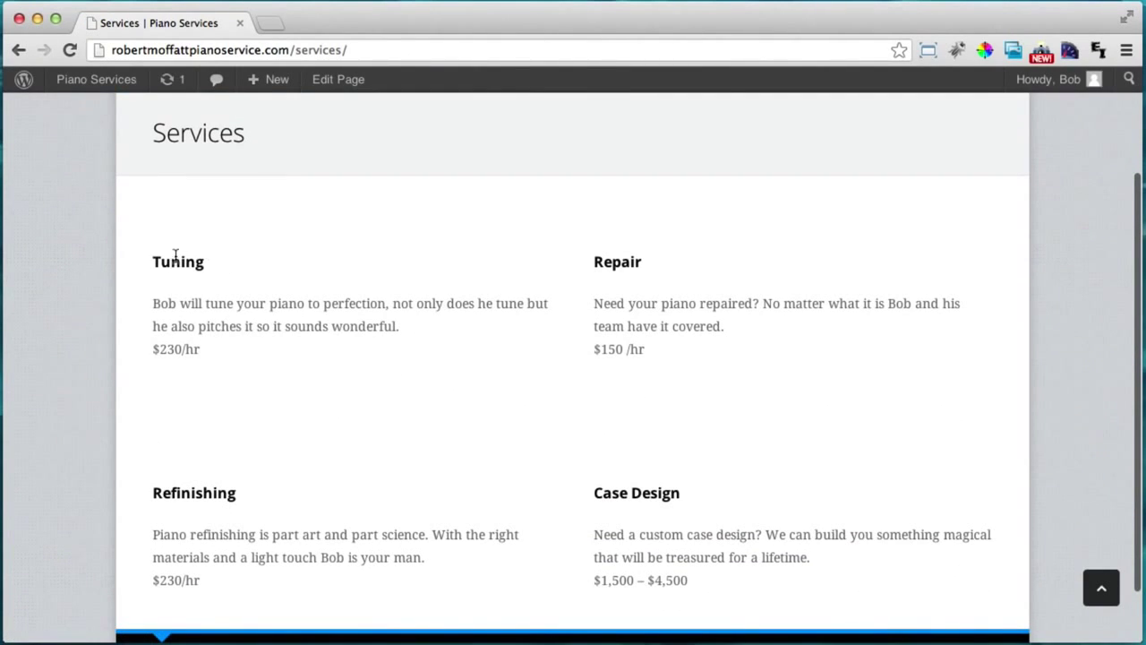
pyautogui.moveTo(161, 261); pyautogui.dragTo(204, 261)
pyautogui.click(591, 258)
pyautogui.moveTo(605, 262); pyautogui.dragTo(654, 261)
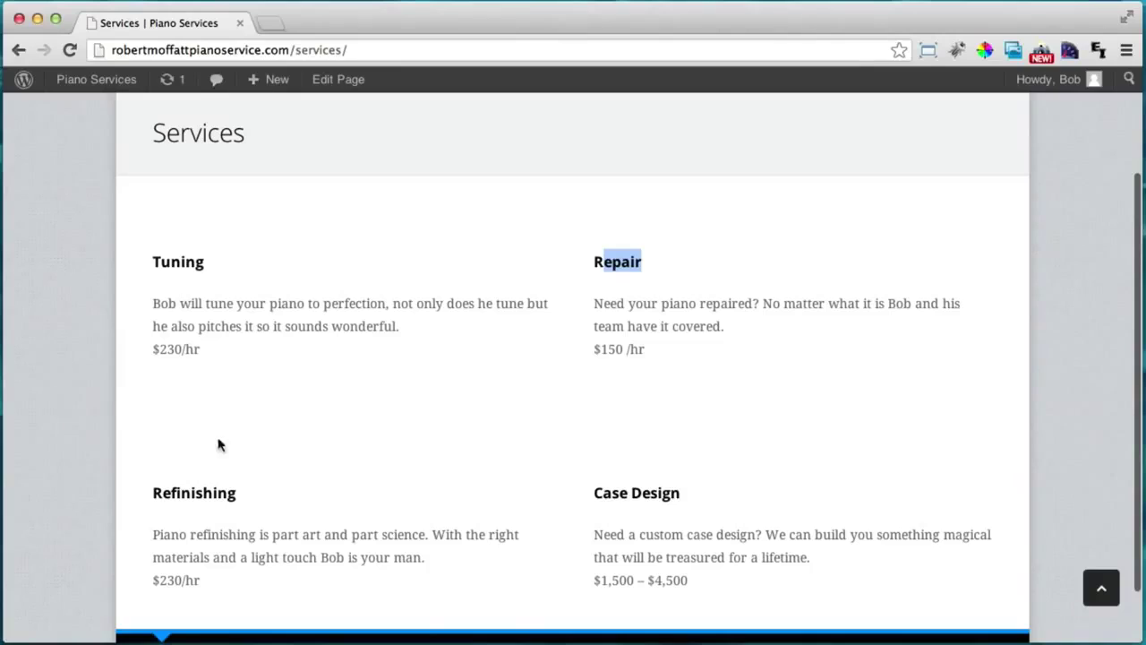
pyautogui.click(340, 80)
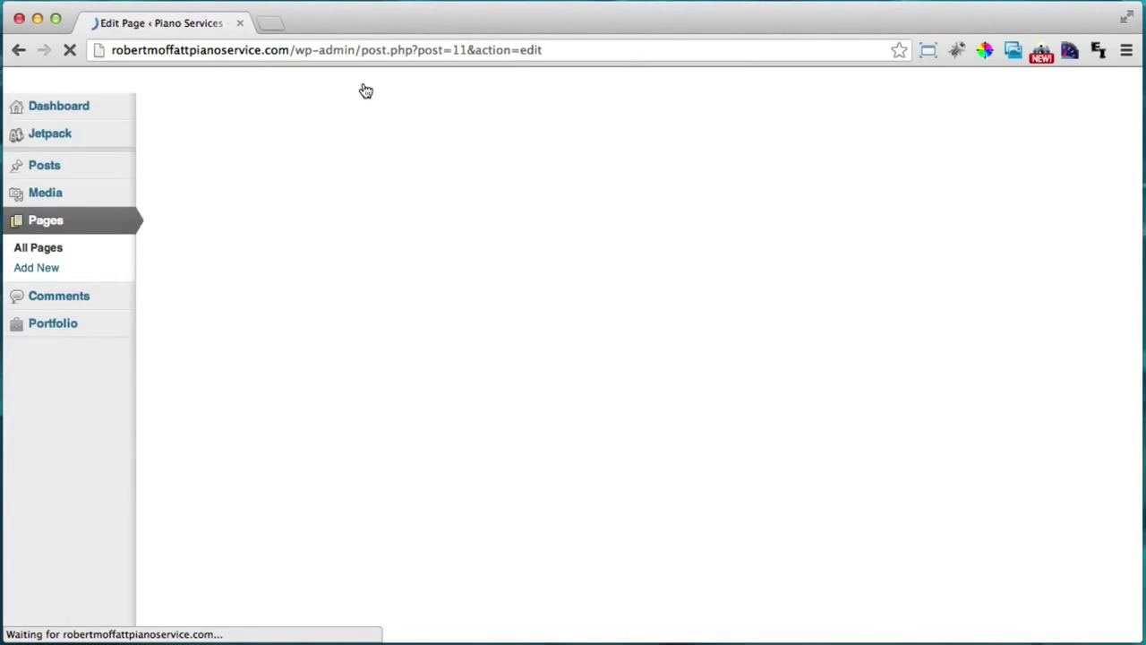
# Step: Delete the blank line between [/column-group] and [column-group], then update the page
pyautogui.scroll(-4, 448, 398)
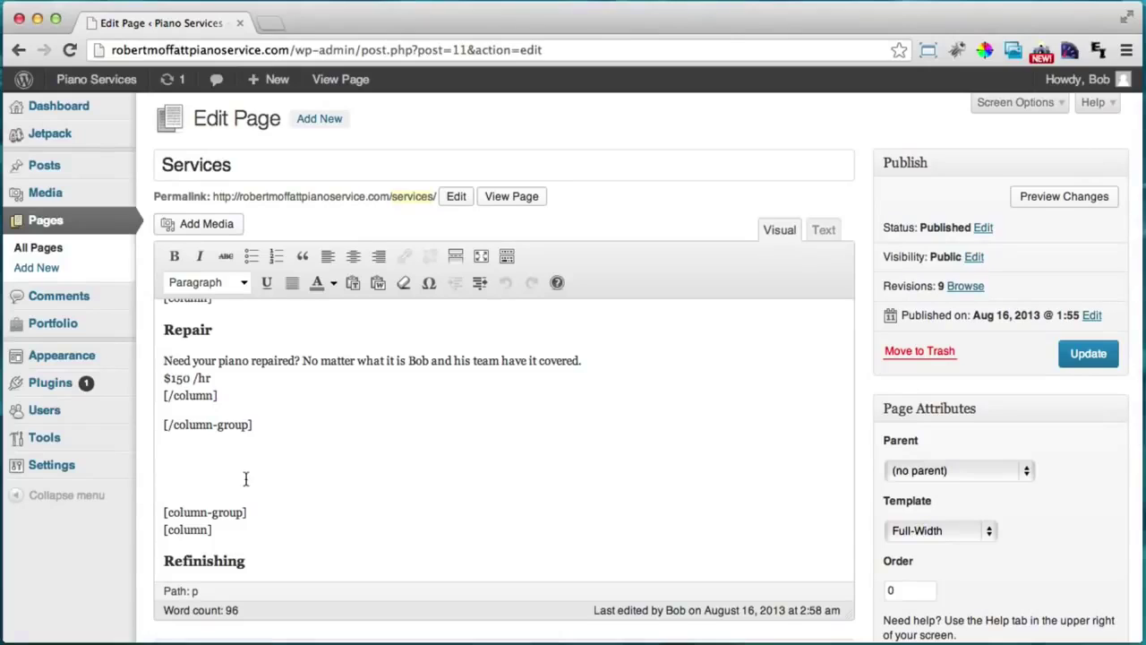
pyautogui.press('BackSpace')
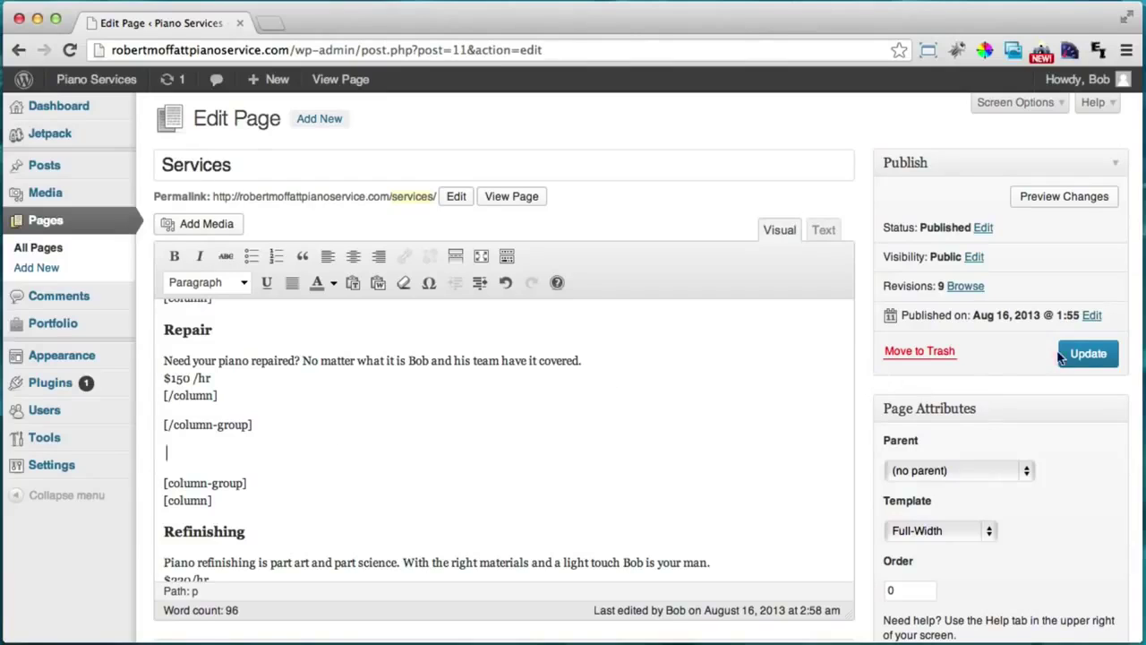
pyautogui.click(1087, 354)
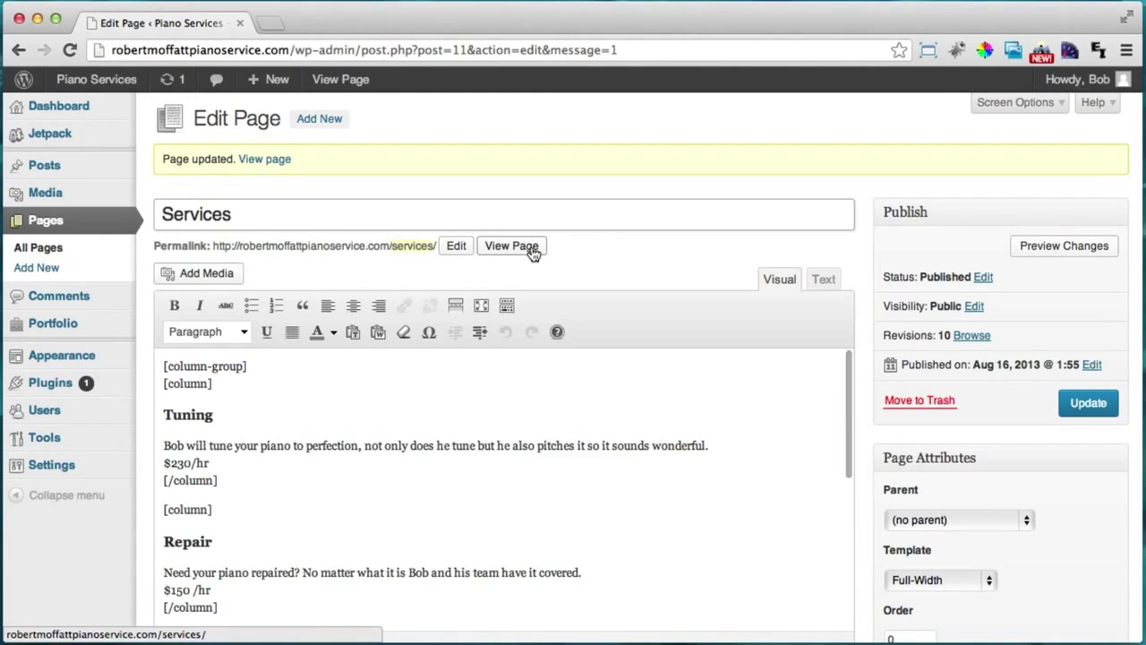
pyautogui.scroll(-1, 439, 394)
pyautogui.scroll(-3, 439, 393)
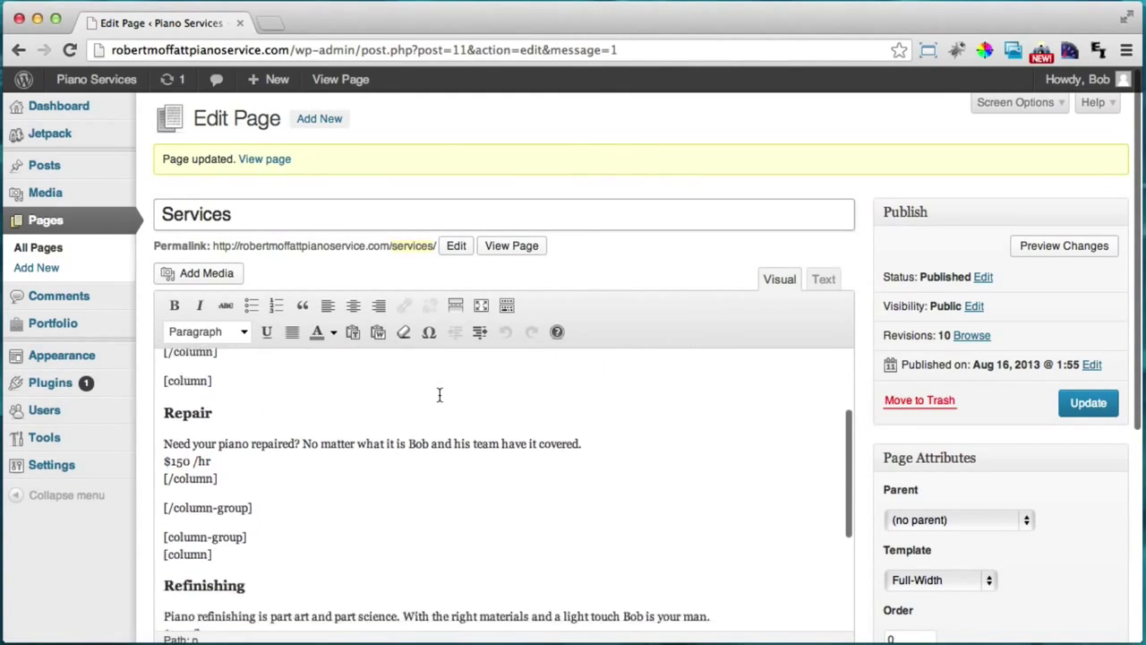
pyautogui.scroll(5, 440, 393)
# Step: Check the live Services page's Tuning, Repair, Refinishing and Case Design headings in two rows
pyautogui.click(514, 247)
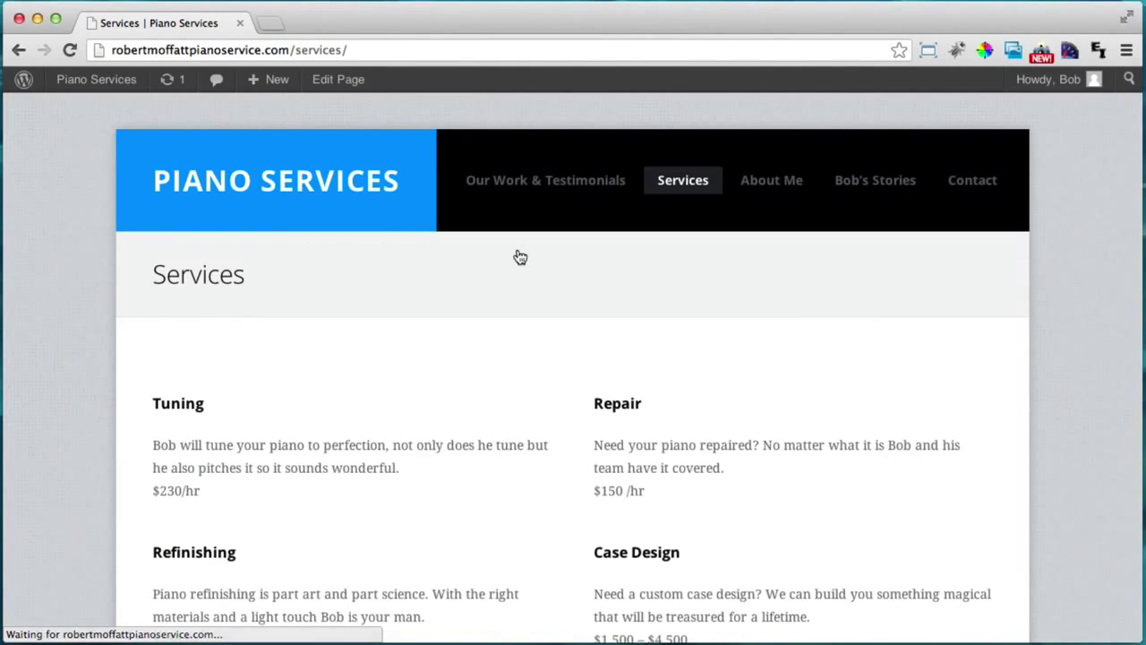
pyautogui.scroll(-2, 517, 291)
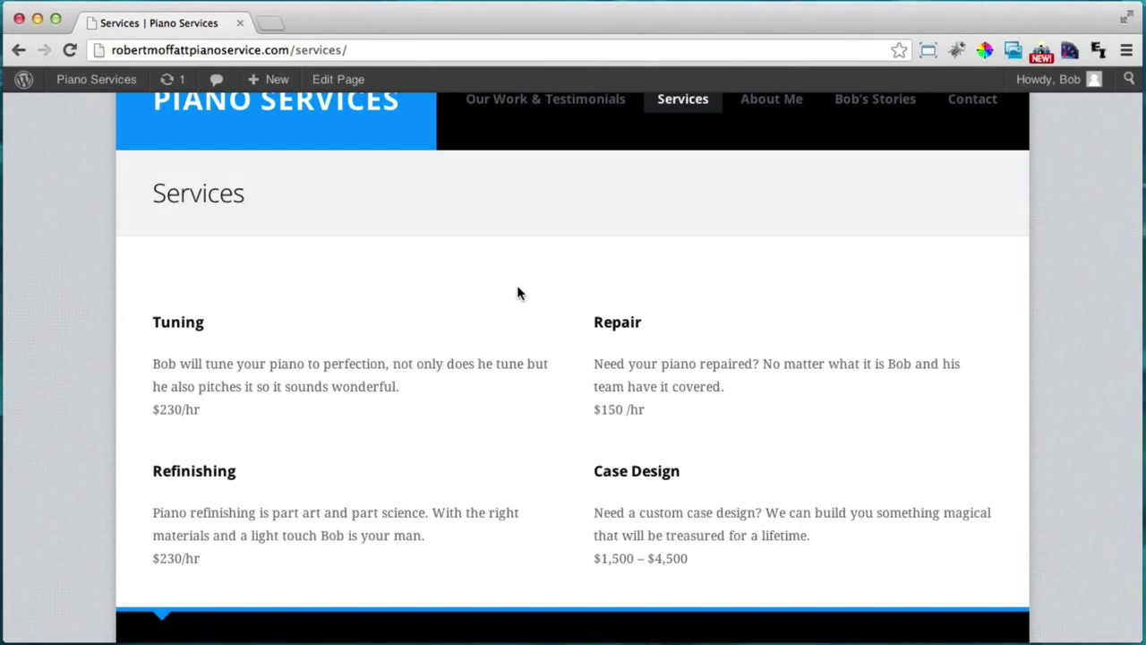
pyautogui.scroll(2, 507, 347)
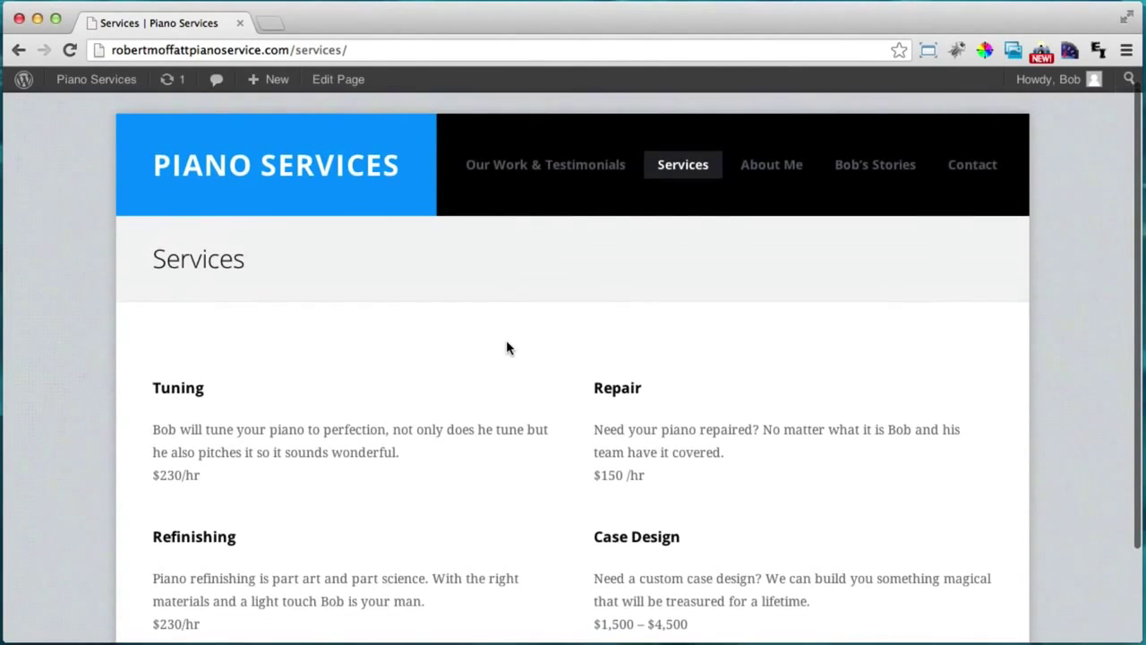
pyautogui.scroll(-3, 506, 347)
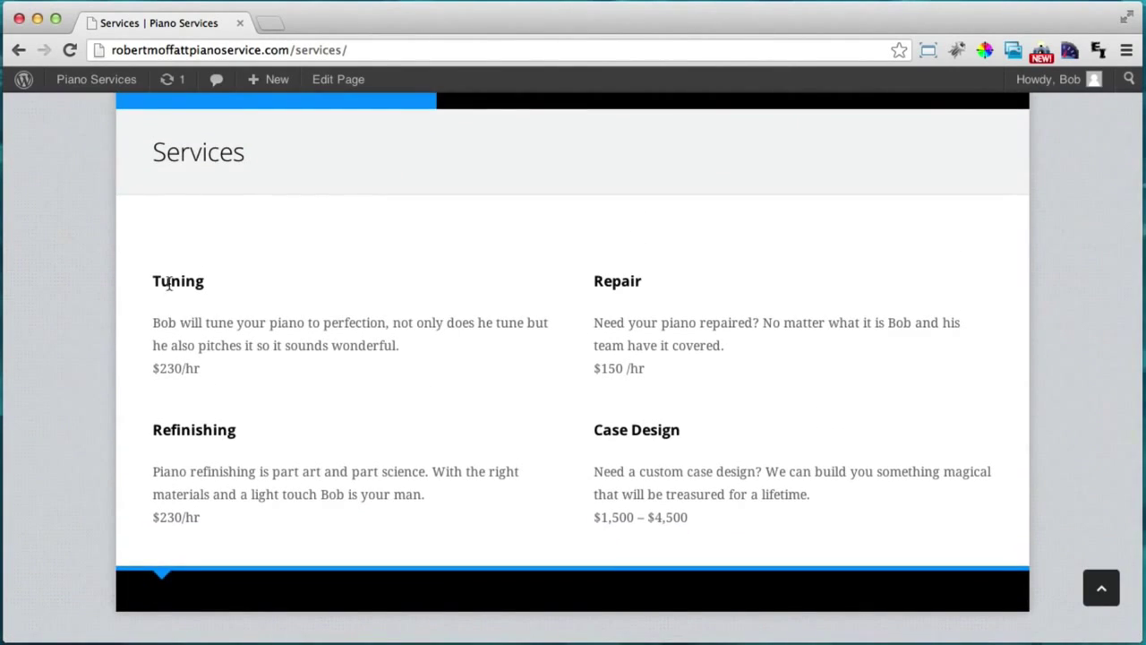
pyautogui.scroll(-1, 350, 334)
pyautogui.scroll(3, 350, 341)
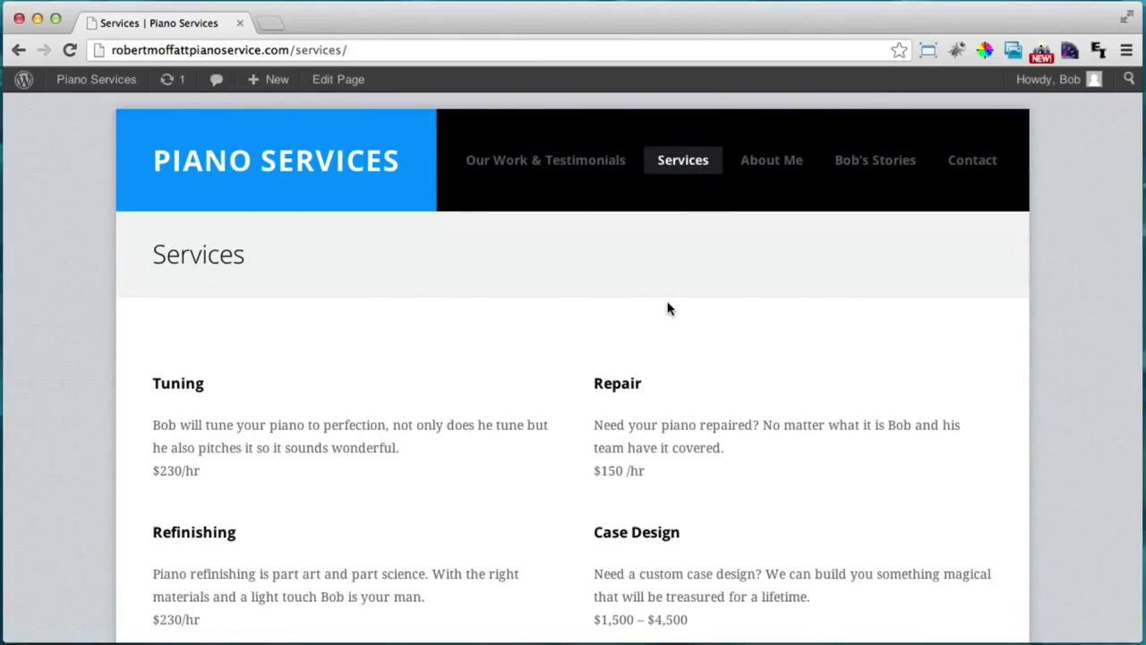
# Step: Back in the editor, upload services.jpg and set it as the Services page's featured image
pyautogui.click(334, 86)
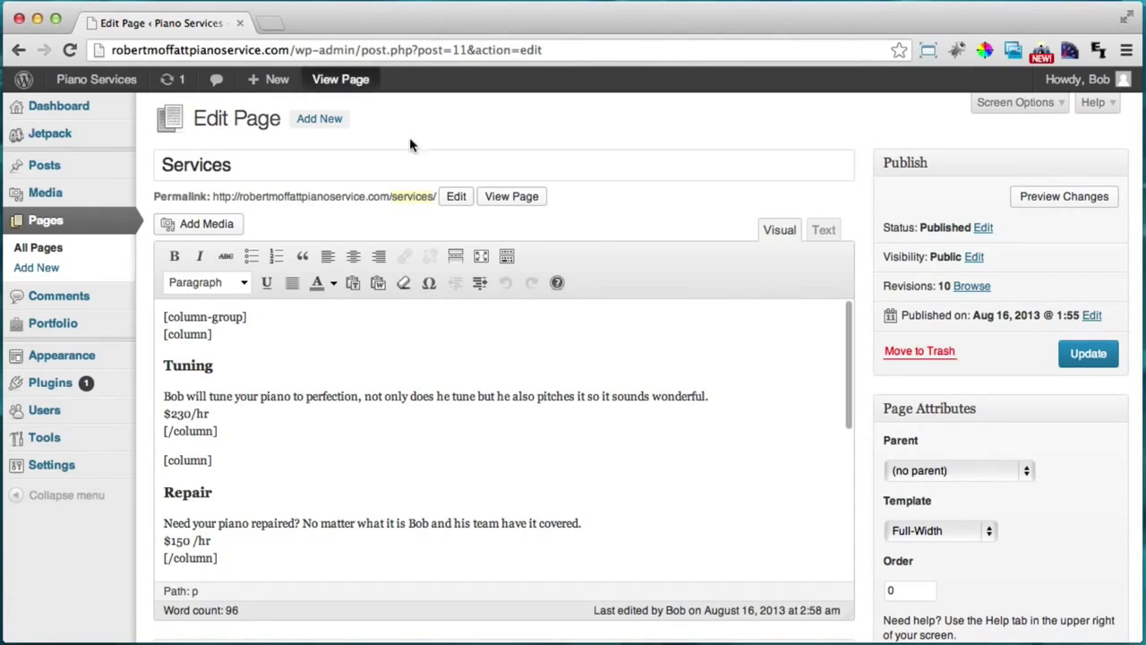
pyautogui.scroll(-3, 883, 302)
pyautogui.scroll(-3, 882, 296)
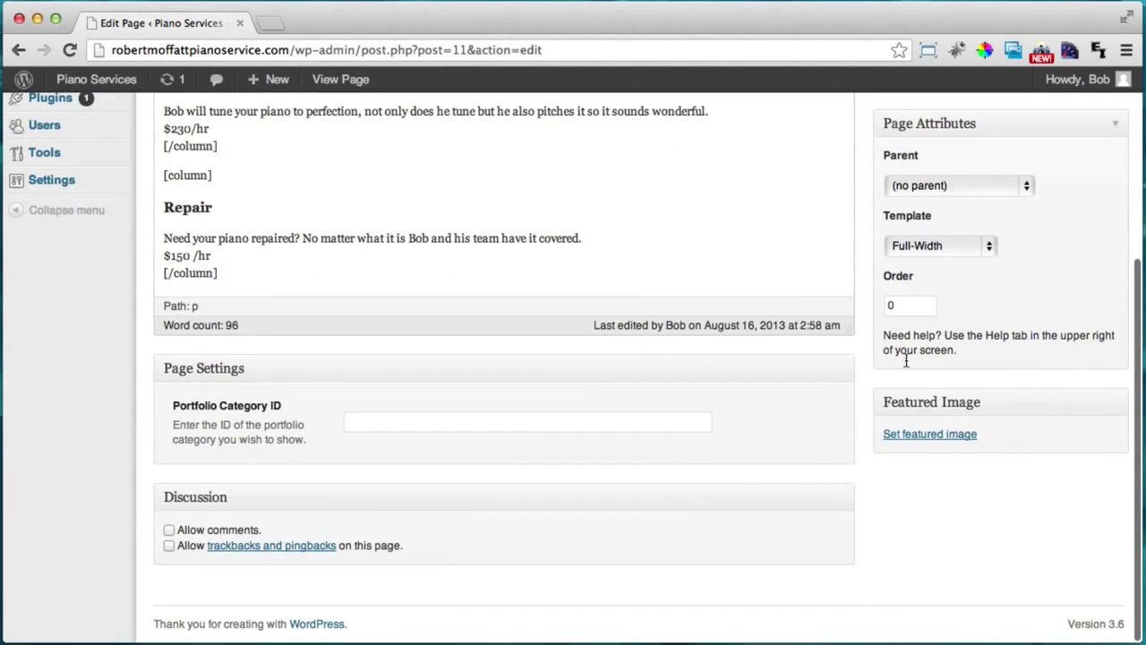
pyautogui.click(922, 438)
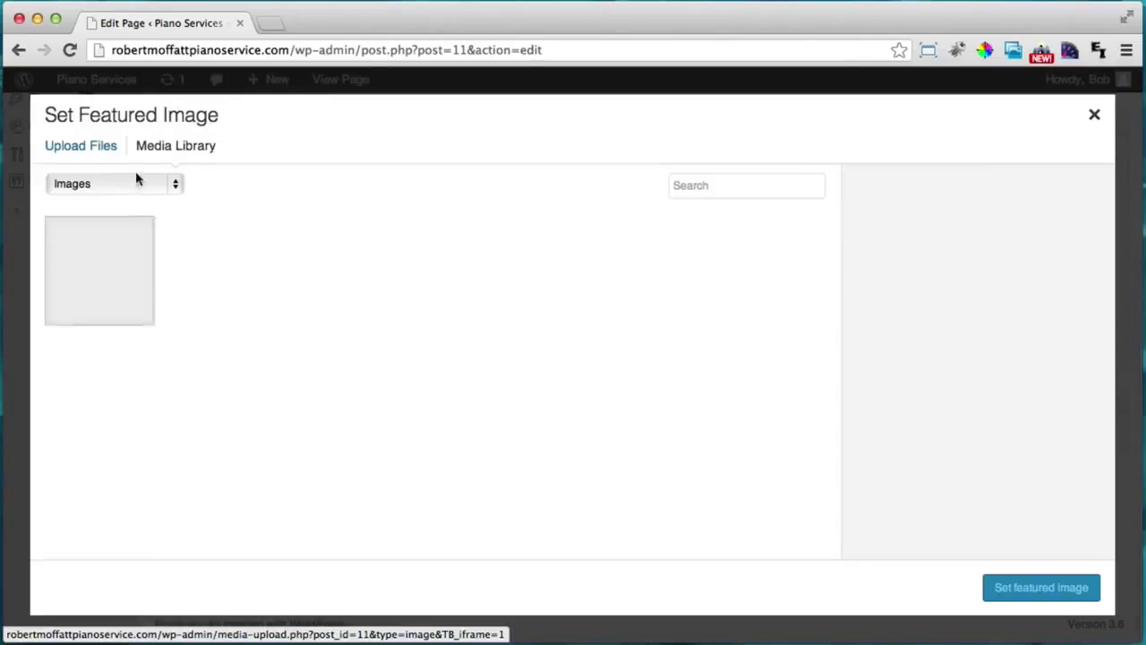
pyautogui.click(75, 150)
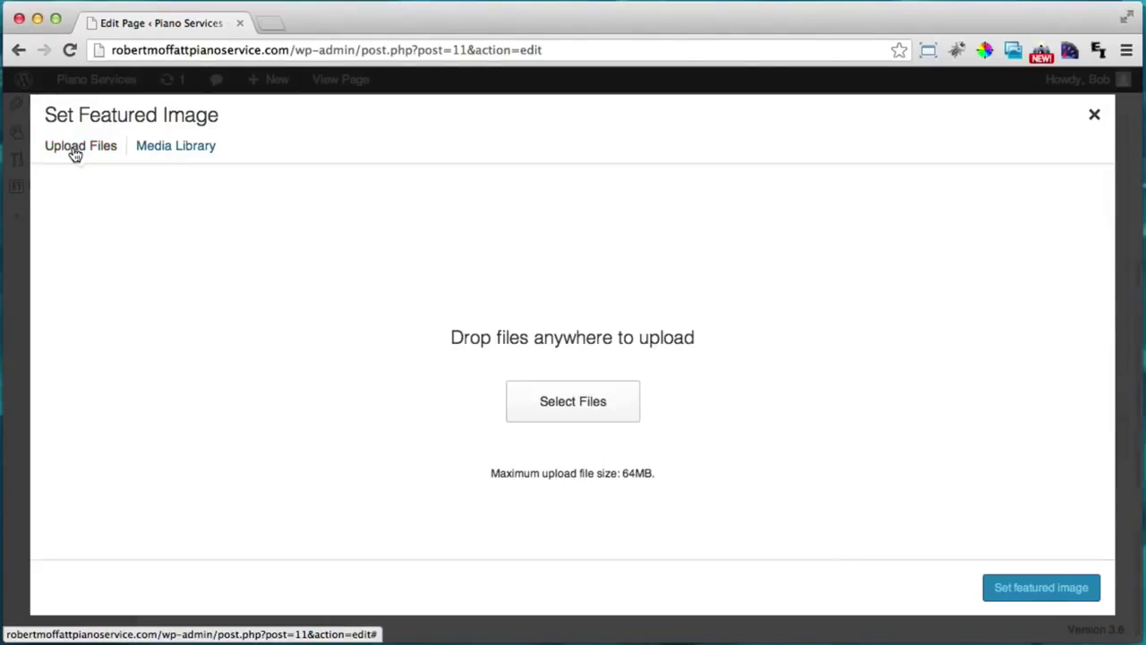
pyautogui.click(568, 421)
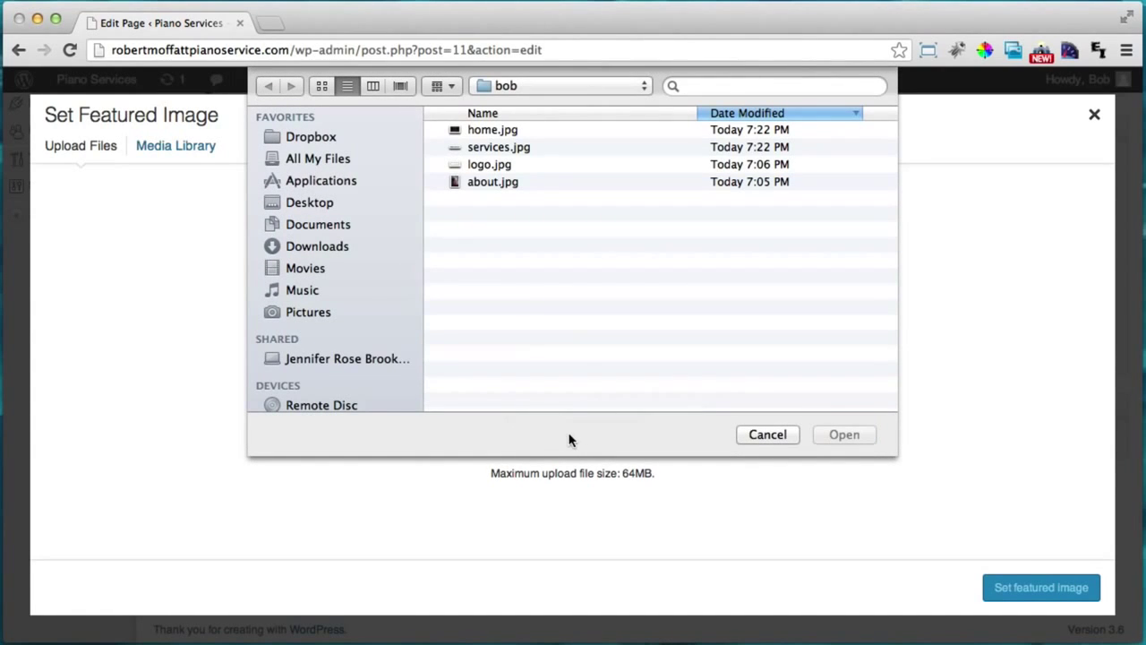
pyautogui.click(494, 149)
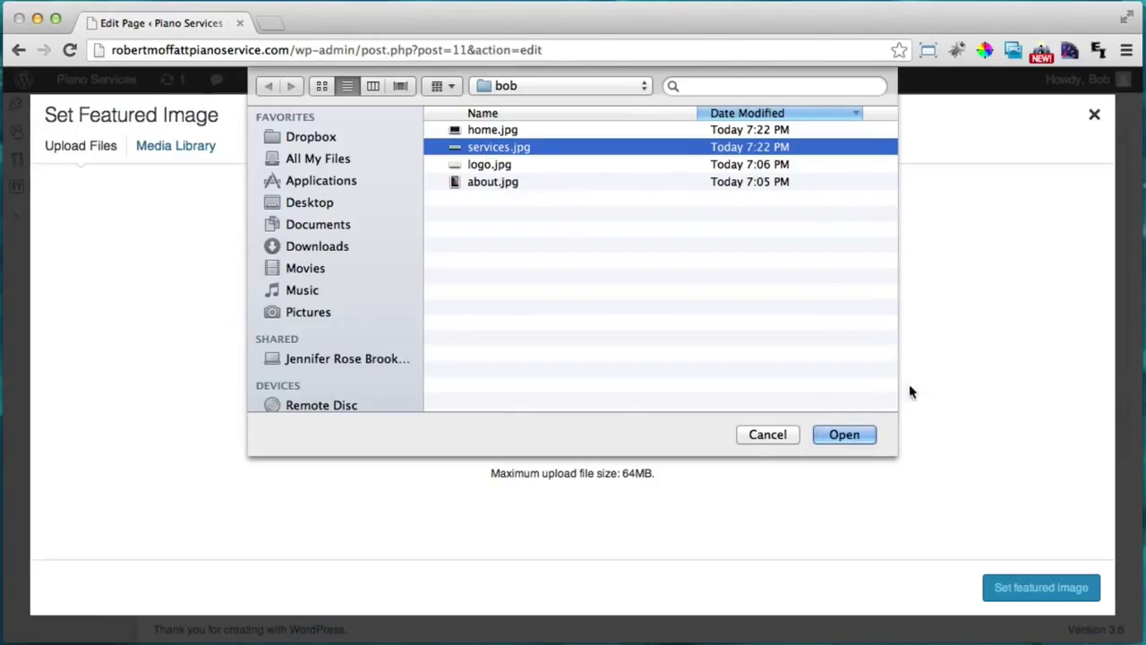
pyautogui.click(845, 435)
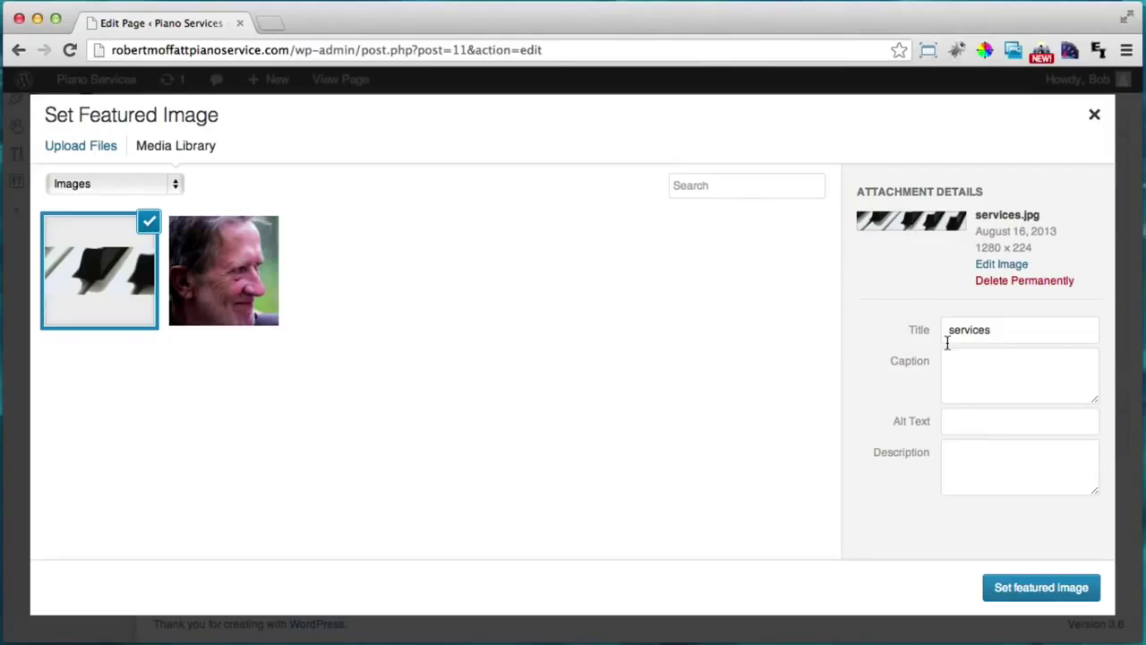
pyautogui.click(1029, 595)
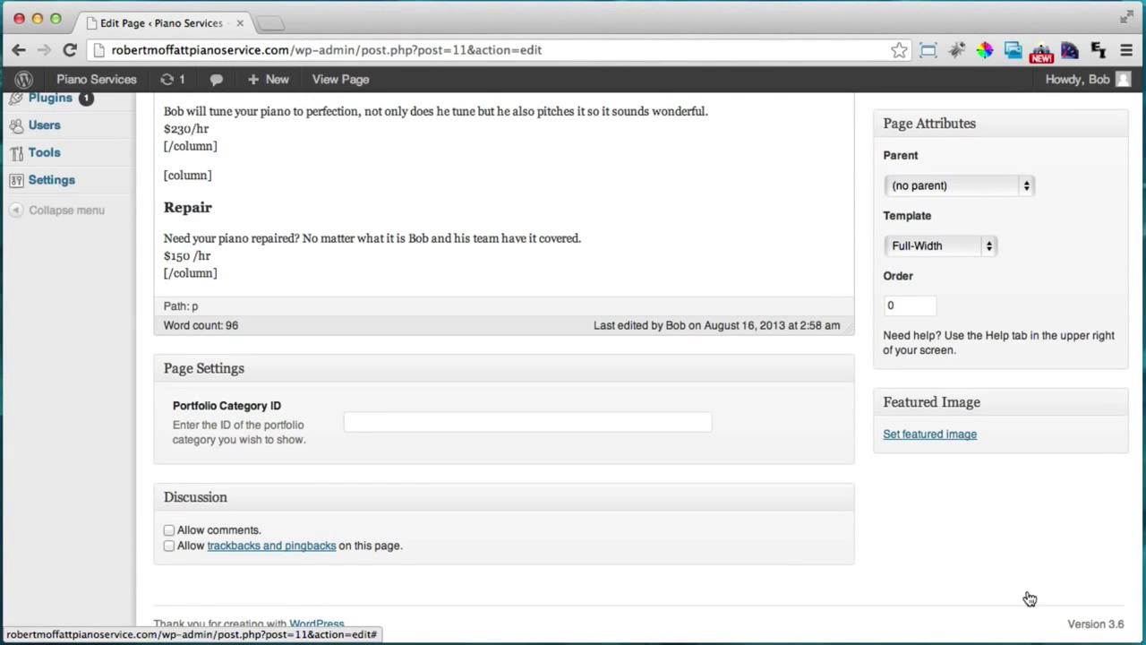
pyautogui.scroll(5, 966, 526)
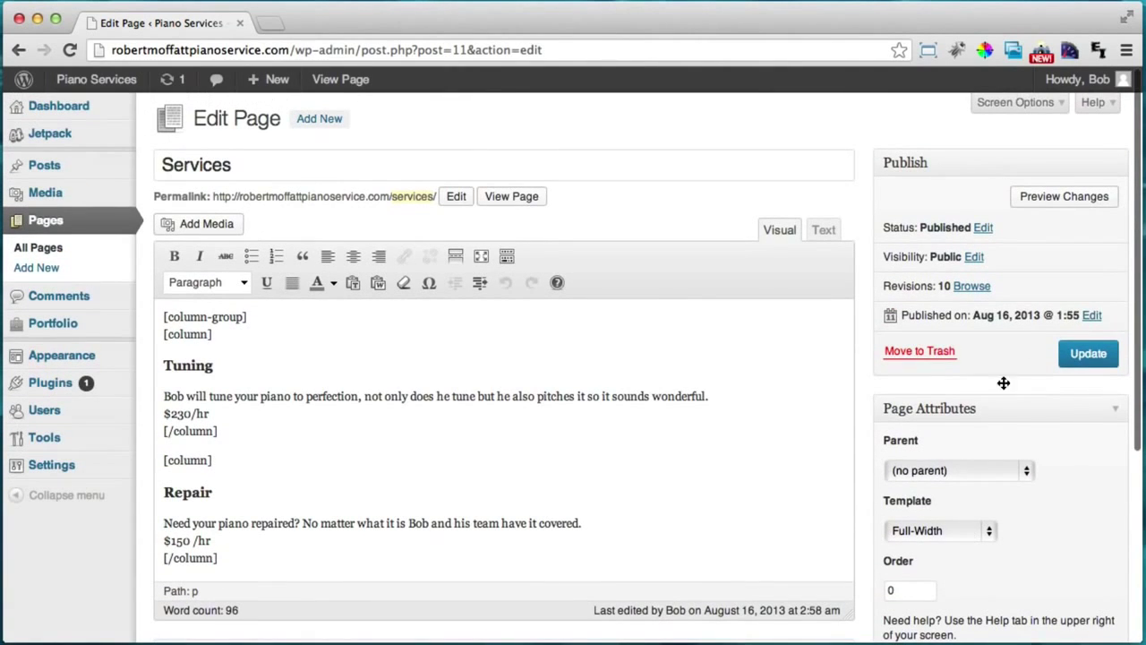
pyautogui.click(1080, 358)
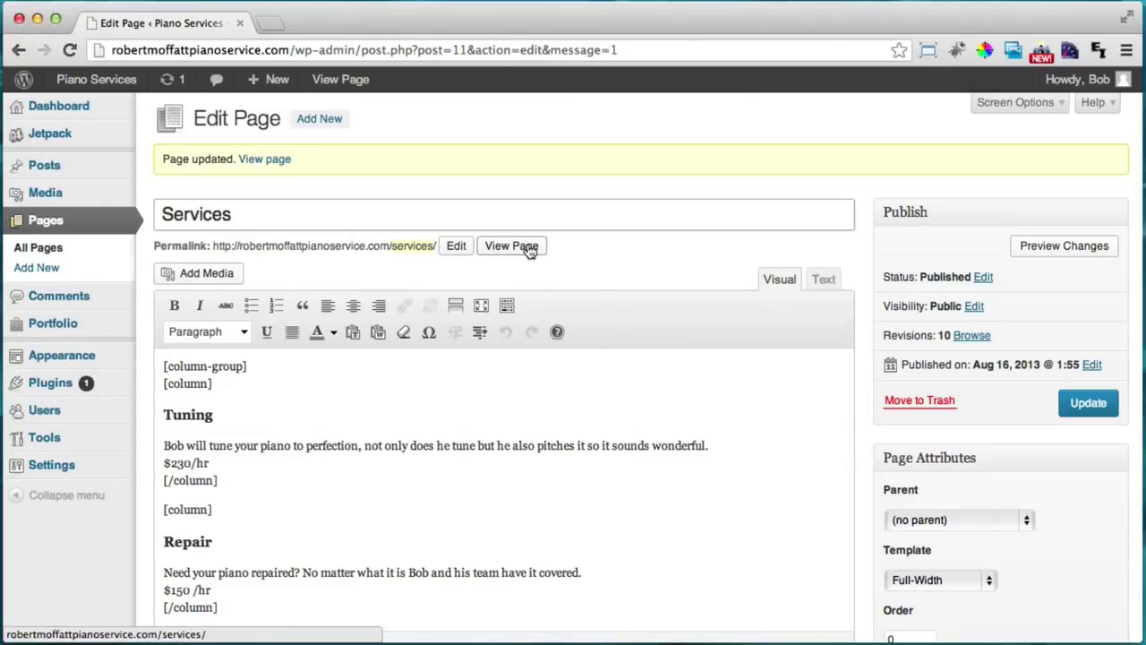
pyautogui.click(512, 246)
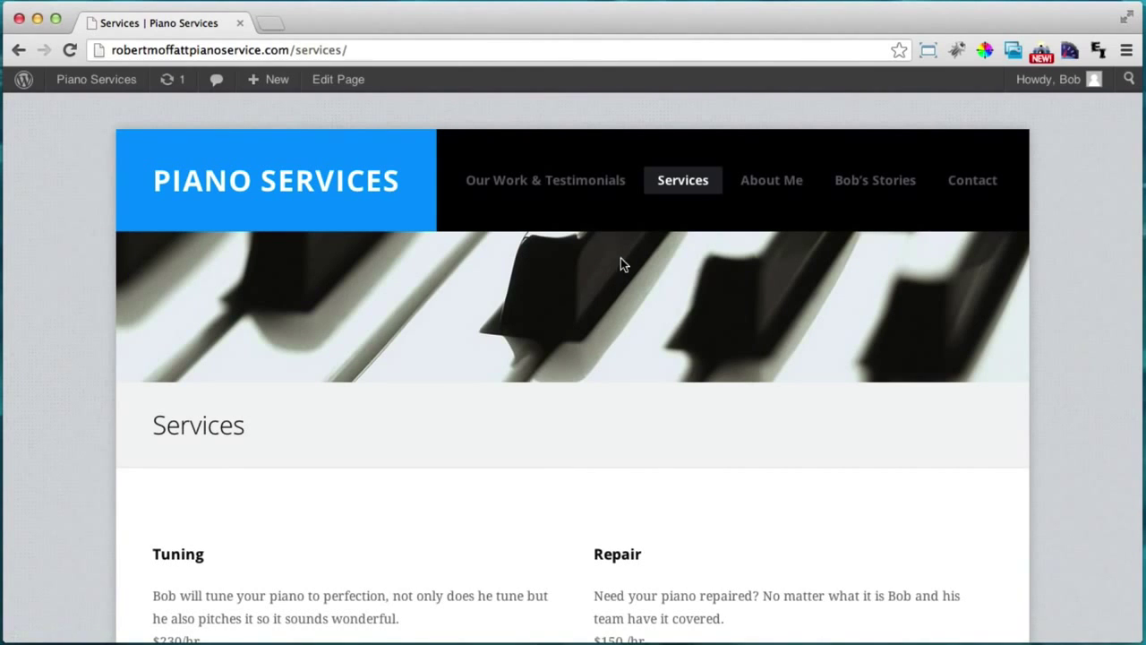
pyautogui.scroll(-4, 619, 259)
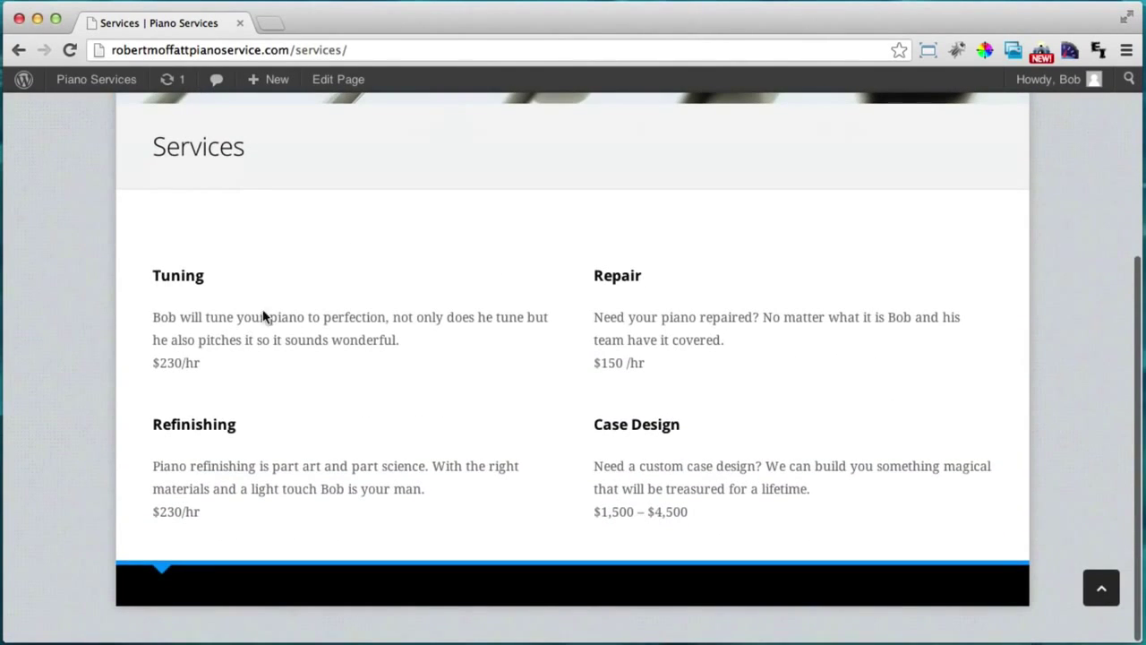
pyautogui.scroll(2, 492, 324)
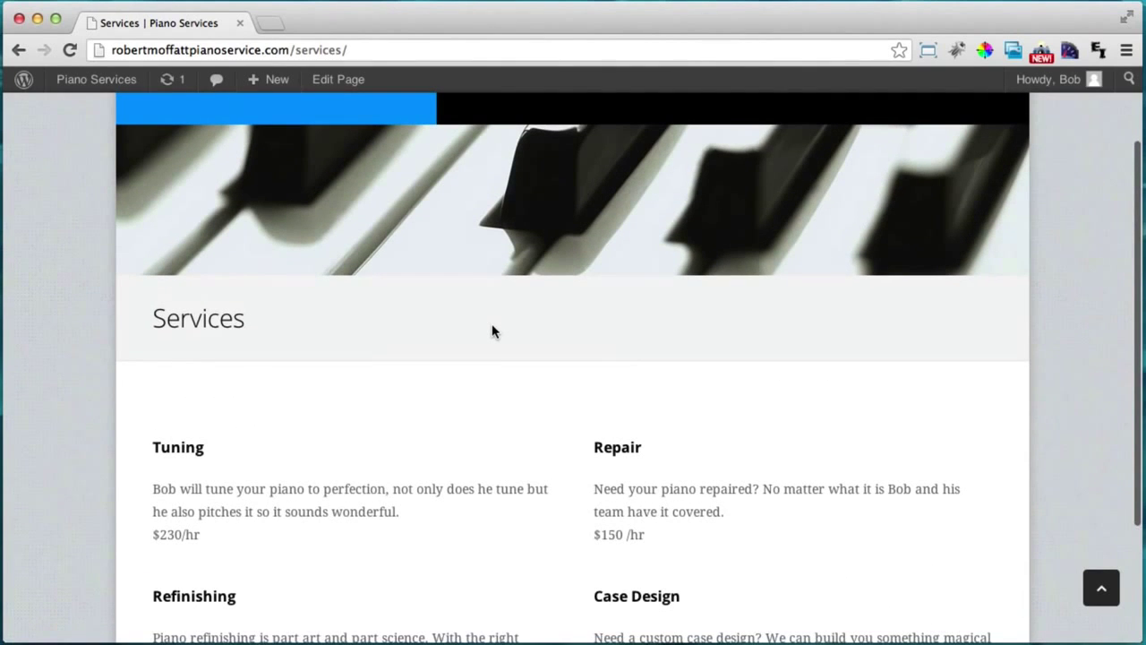
pyautogui.scroll(-1, 501, 382)
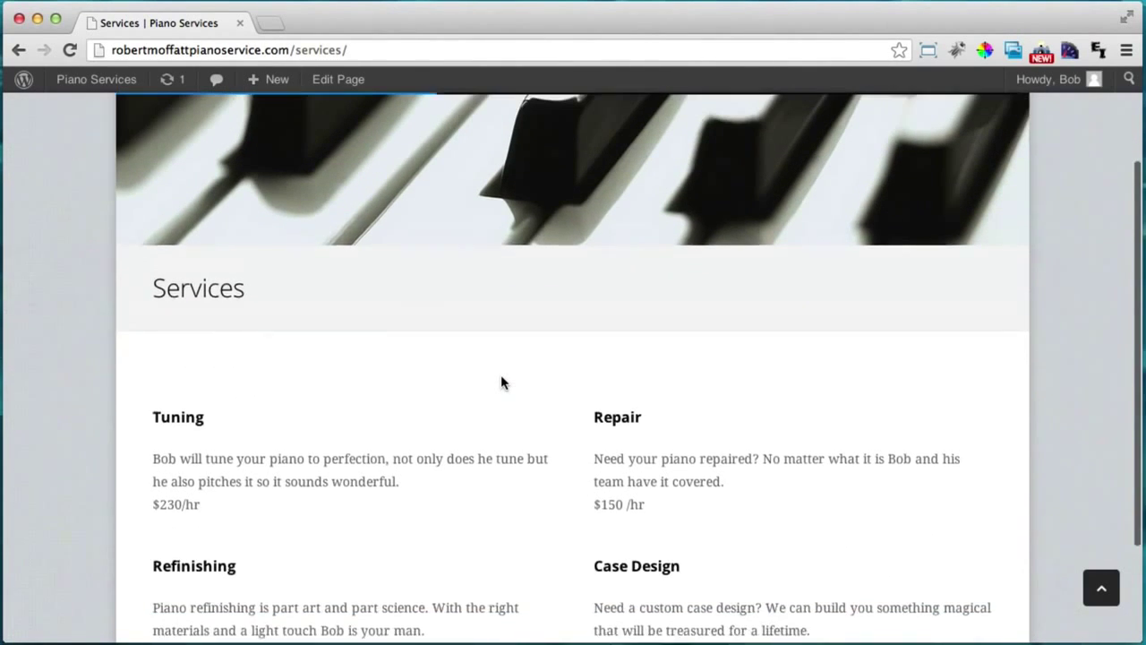
pyautogui.scroll(3, 501, 383)
# Step: Go from the home page to Our Work & Testimonials and open it in the page editor
pyautogui.click(302, 183)
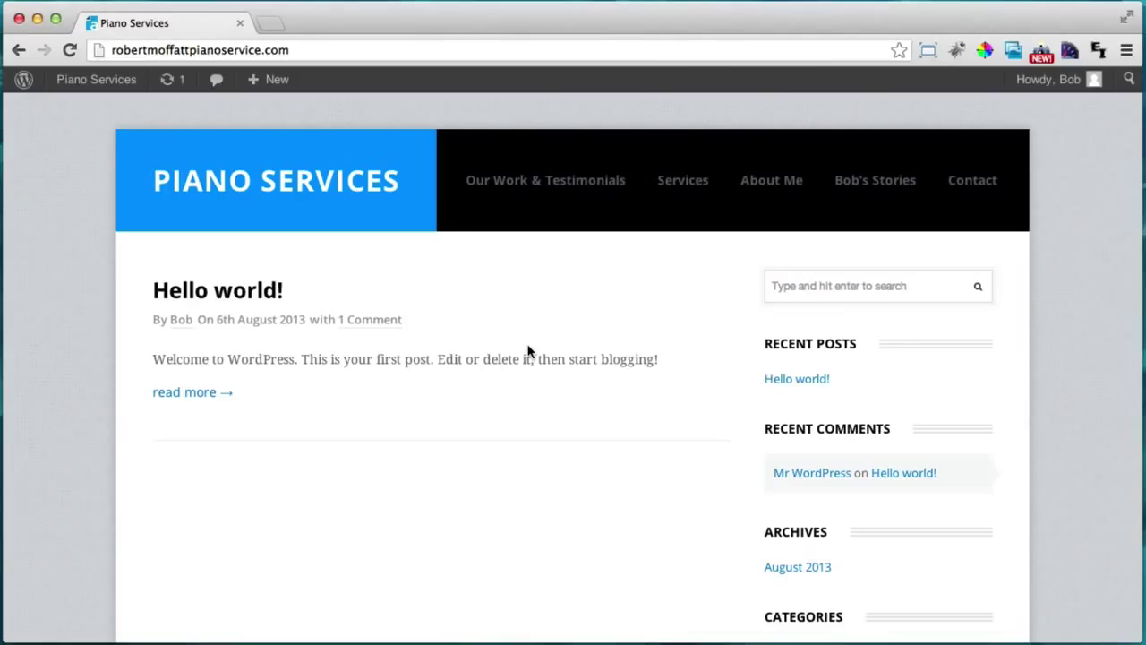
pyautogui.click(518, 188)
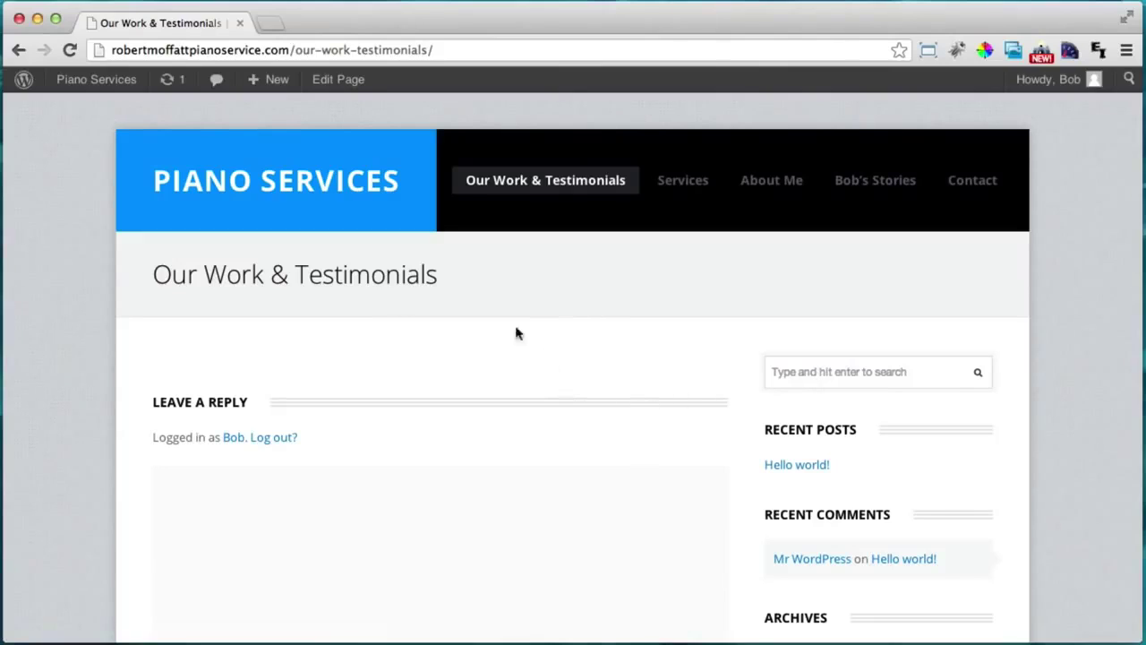
pyautogui.click(339, 82)
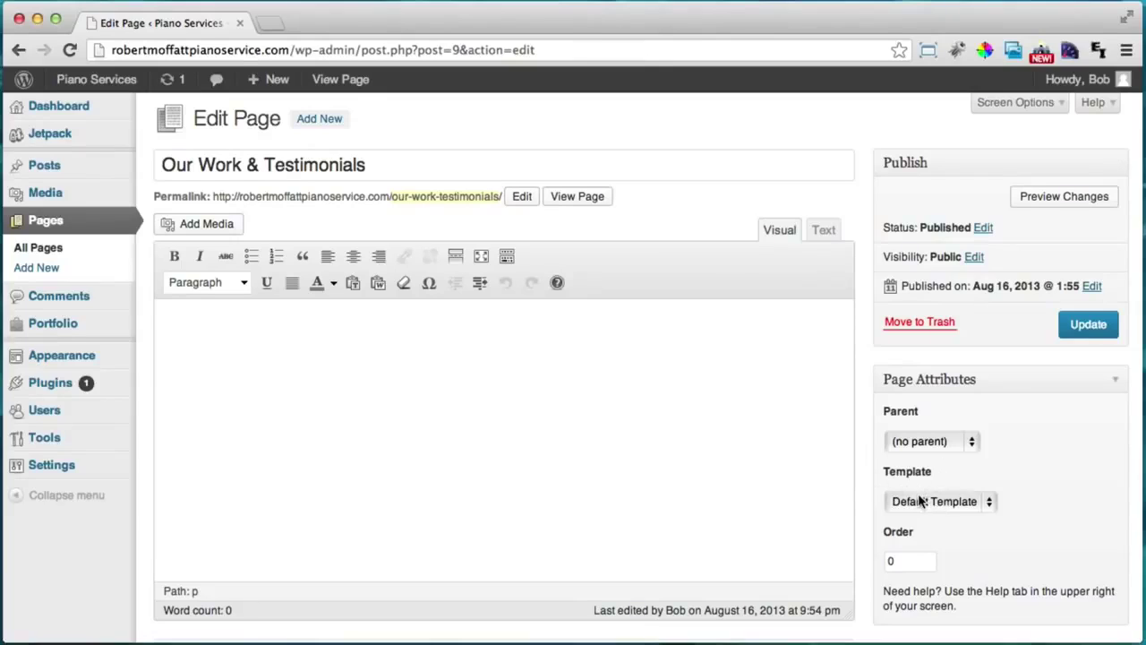
# Step: Apply the Portfolio - AJAX template to Our Work & Testimonials, update it, and view the live page
pyautogui.click(959, 502)
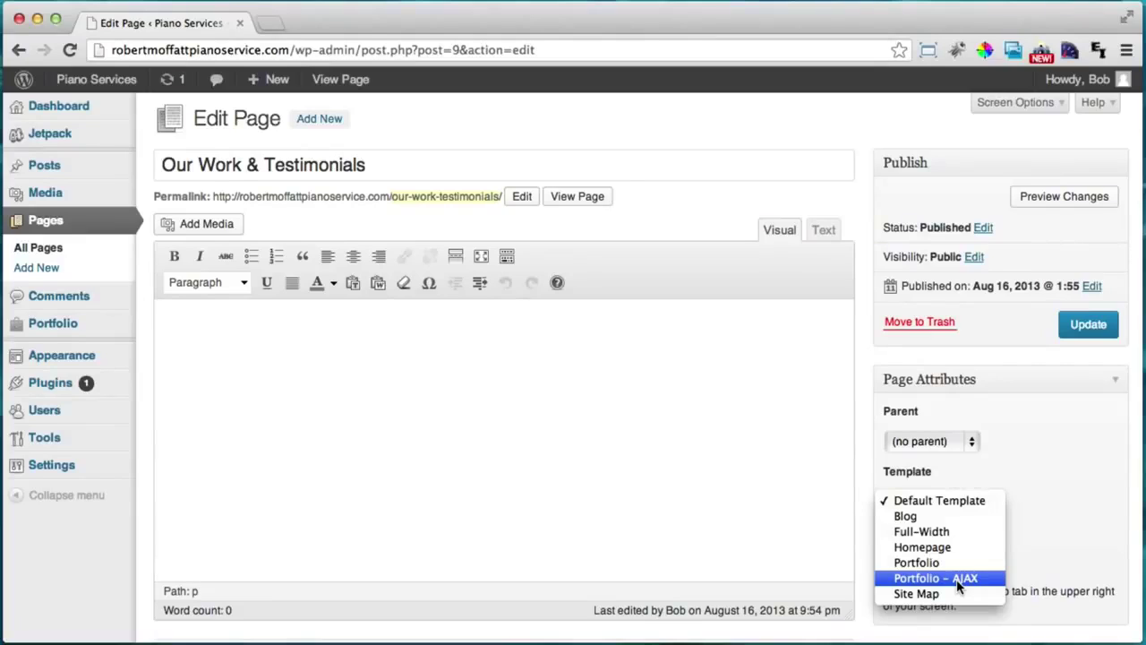
pyautogui.click(959, 585)
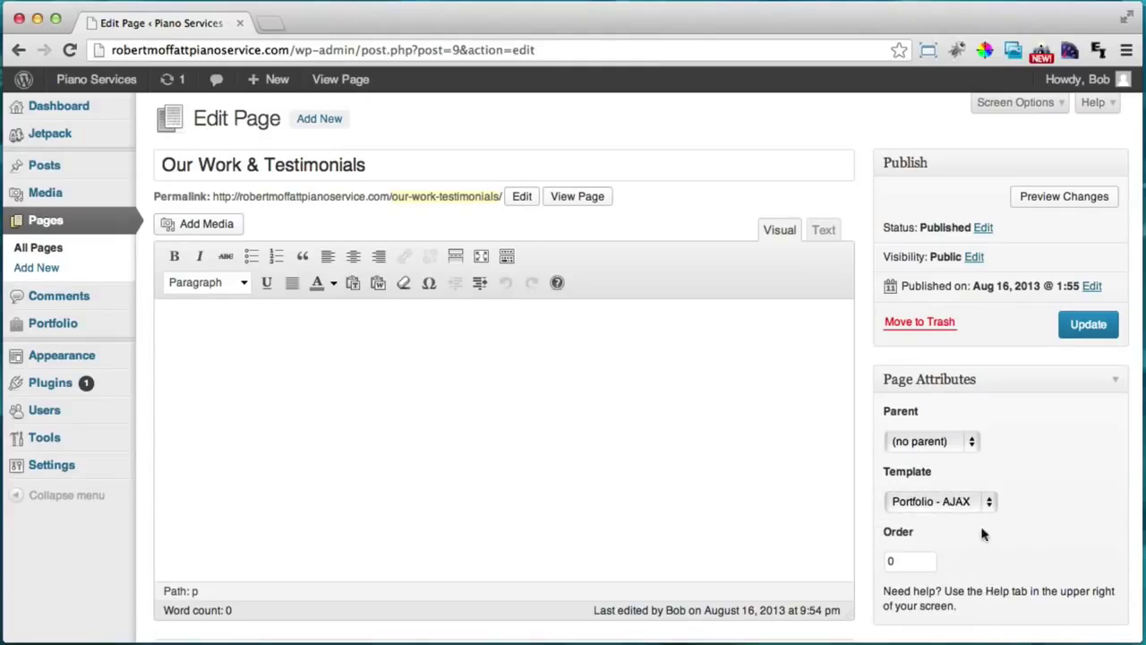
pyautogui.click(1083, 324)
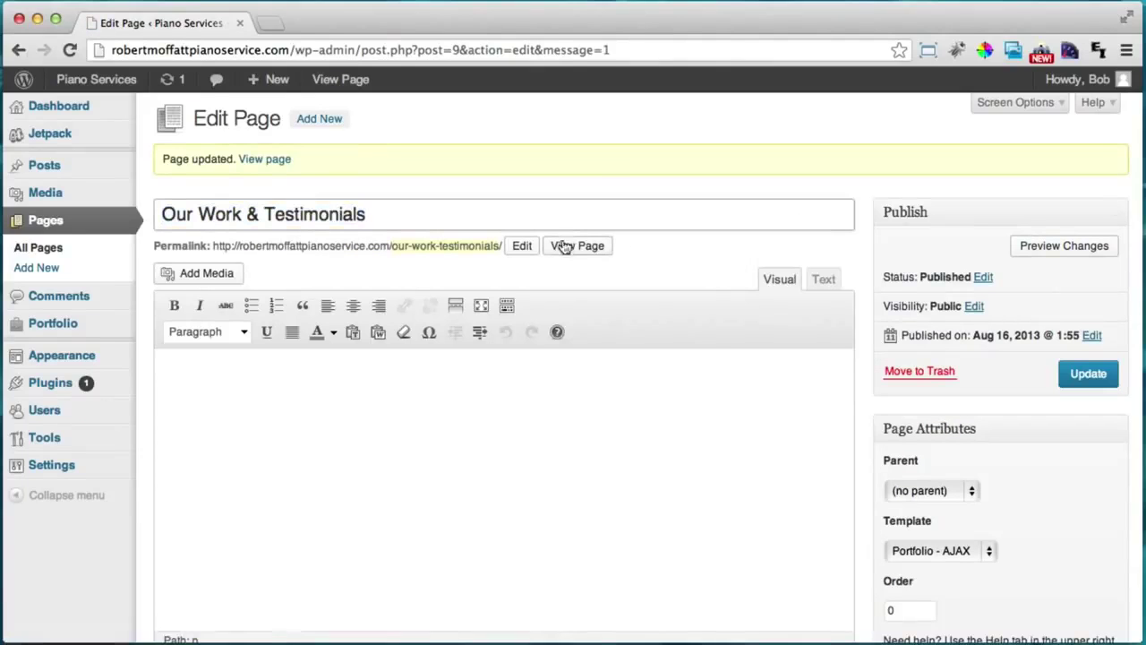
pyautogui.click(566, 249)
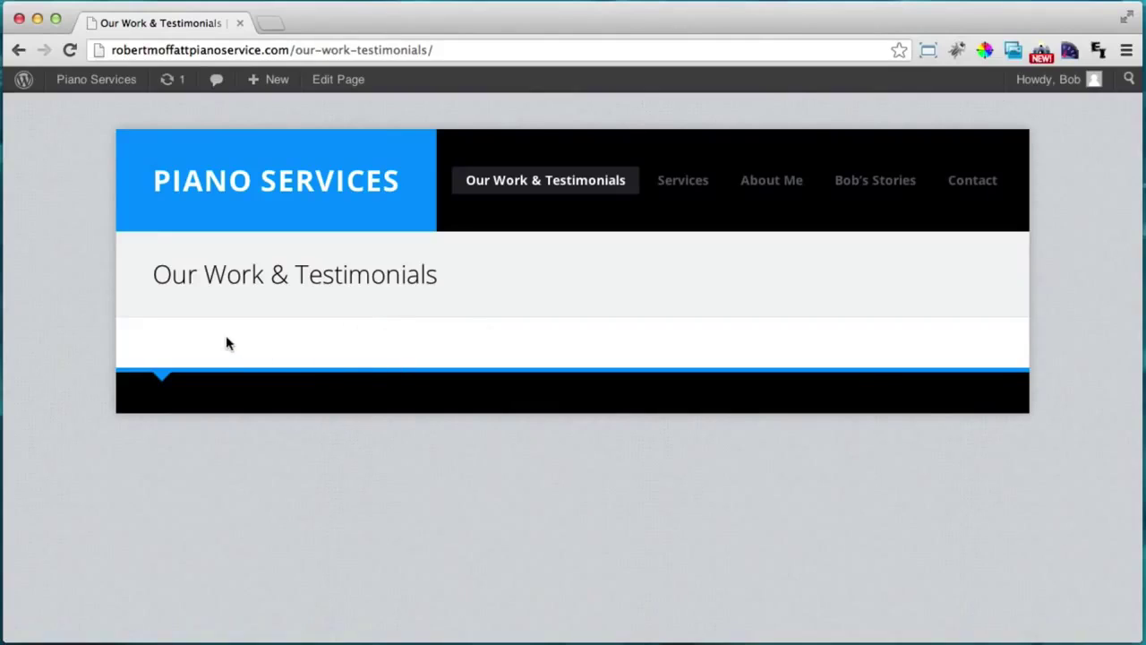
pyautogui.moveTo(103, 92)
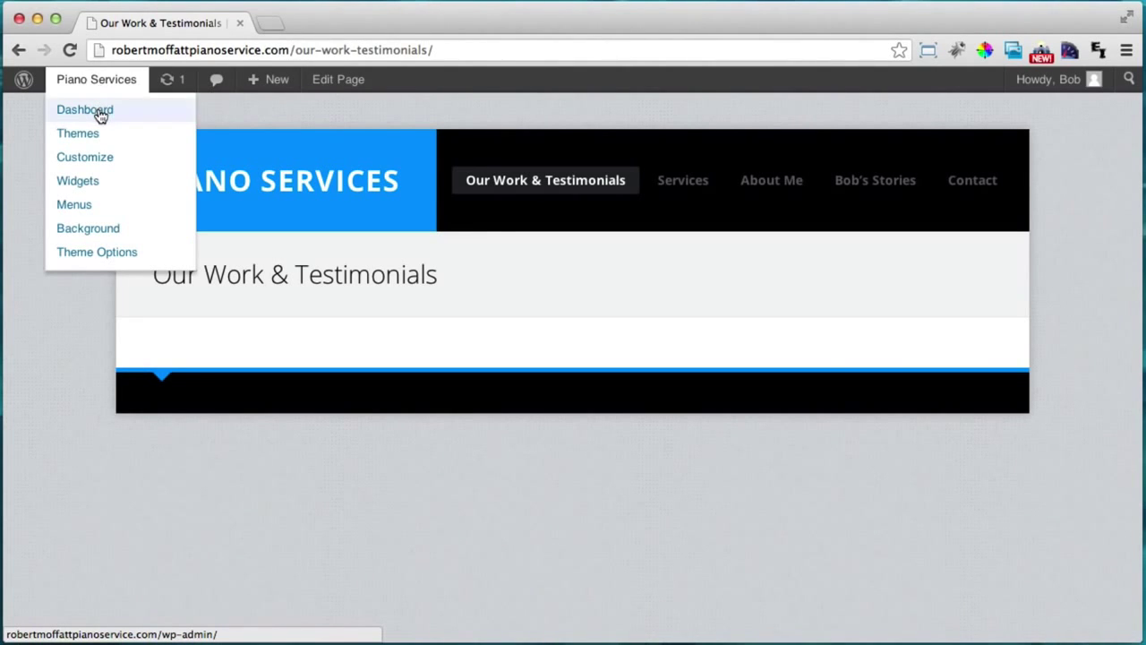
# Step: From the Dashboard, go to Portfolio and start a blank Add New Portfolio Post
pyautogui.click(100, 114)
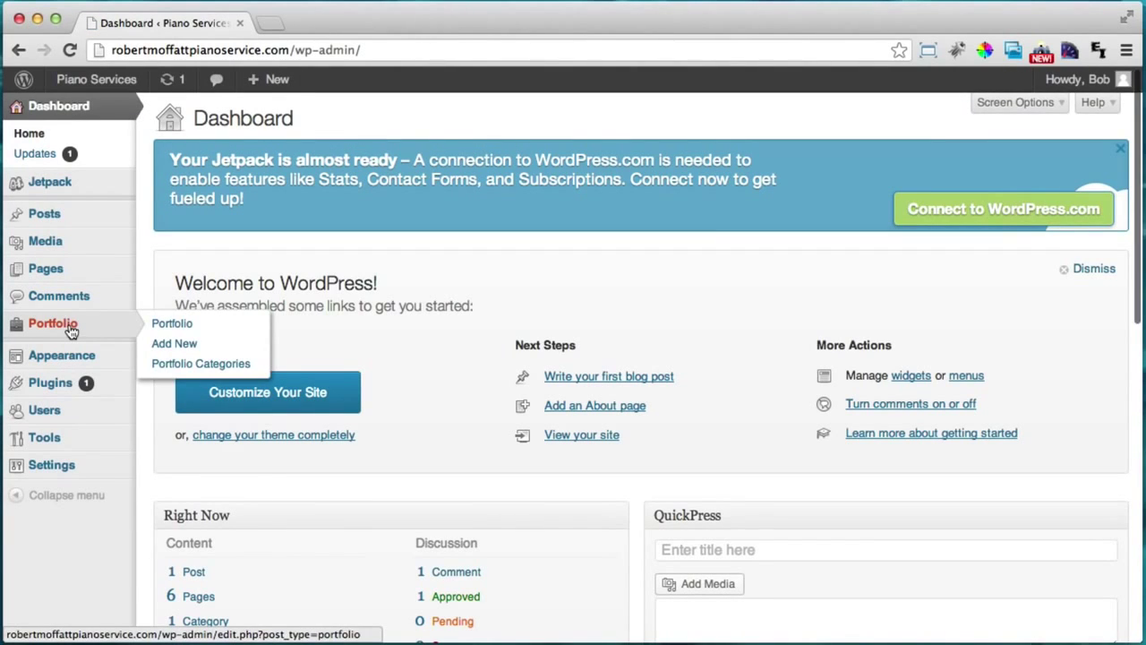
pyautogui.click(71, 330)
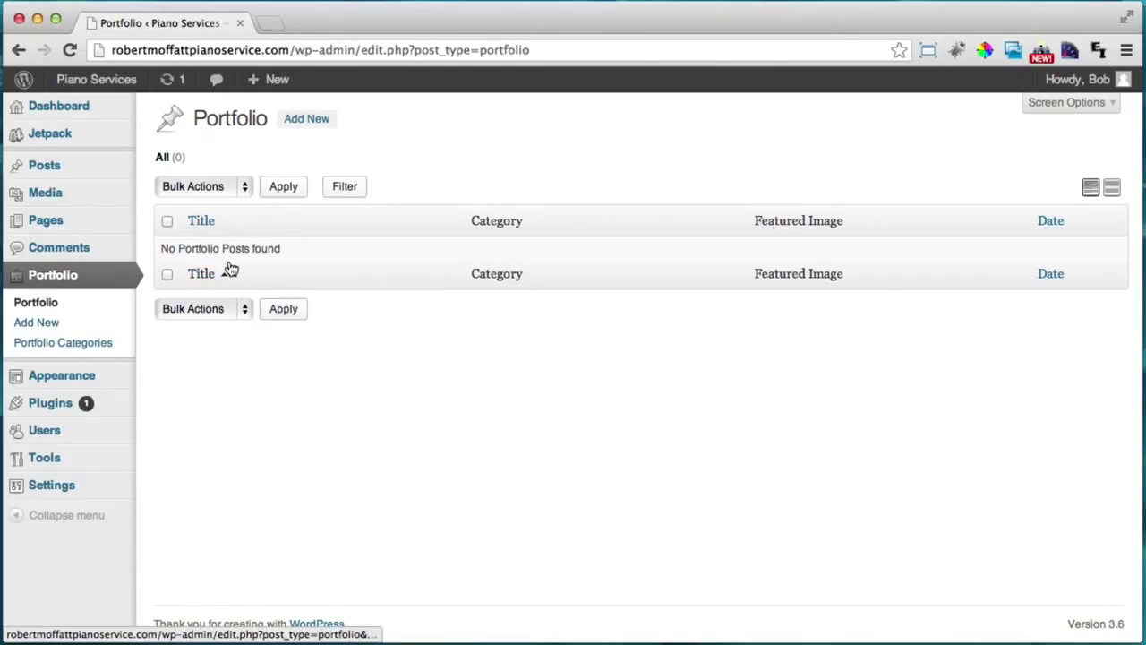
pyautogui.click(315, 124)
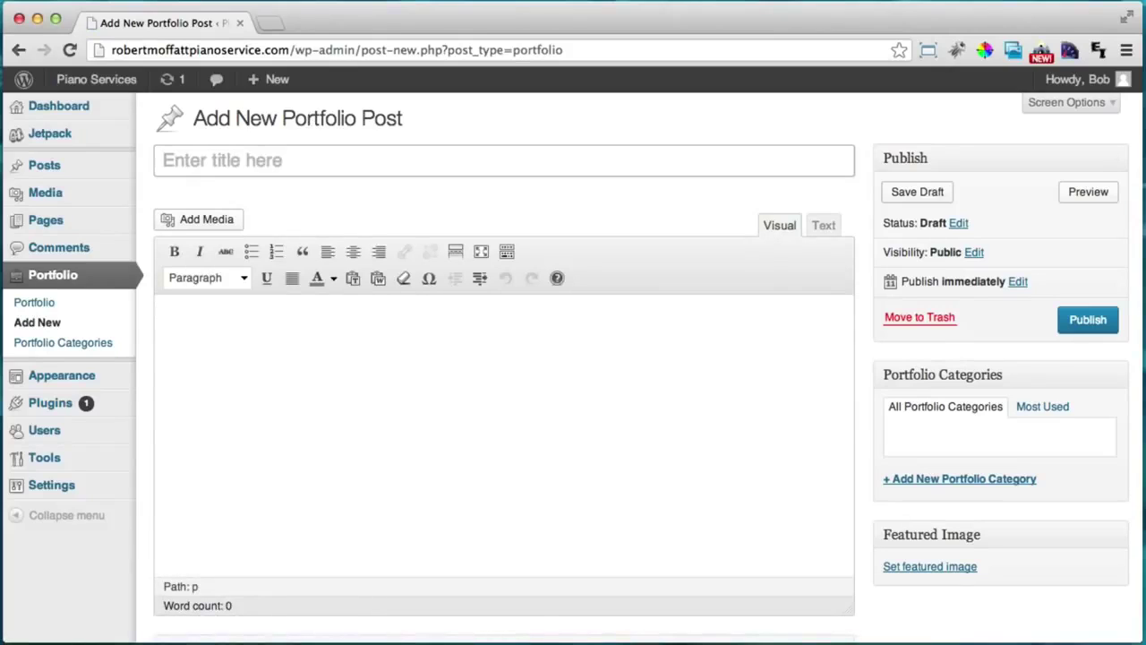
# Step: Paste the title 'Sir Elton John Recording Session' and three placeholder paragraphs into the post
pyautogui.press('super+Tab')
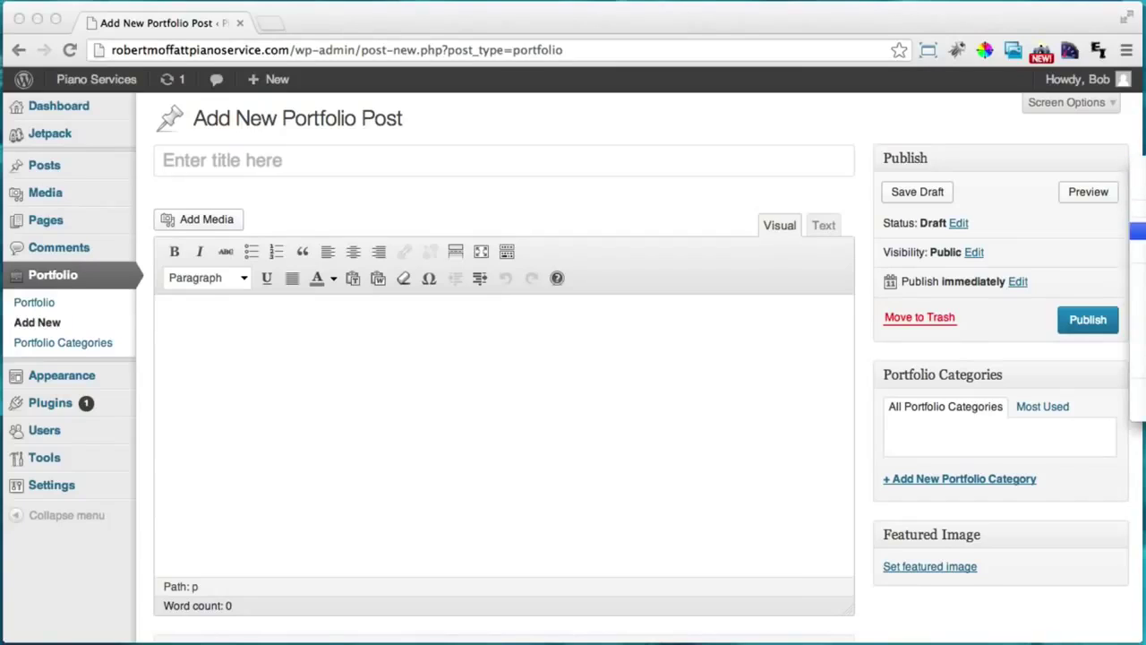
pyautogui.click(254, 164)
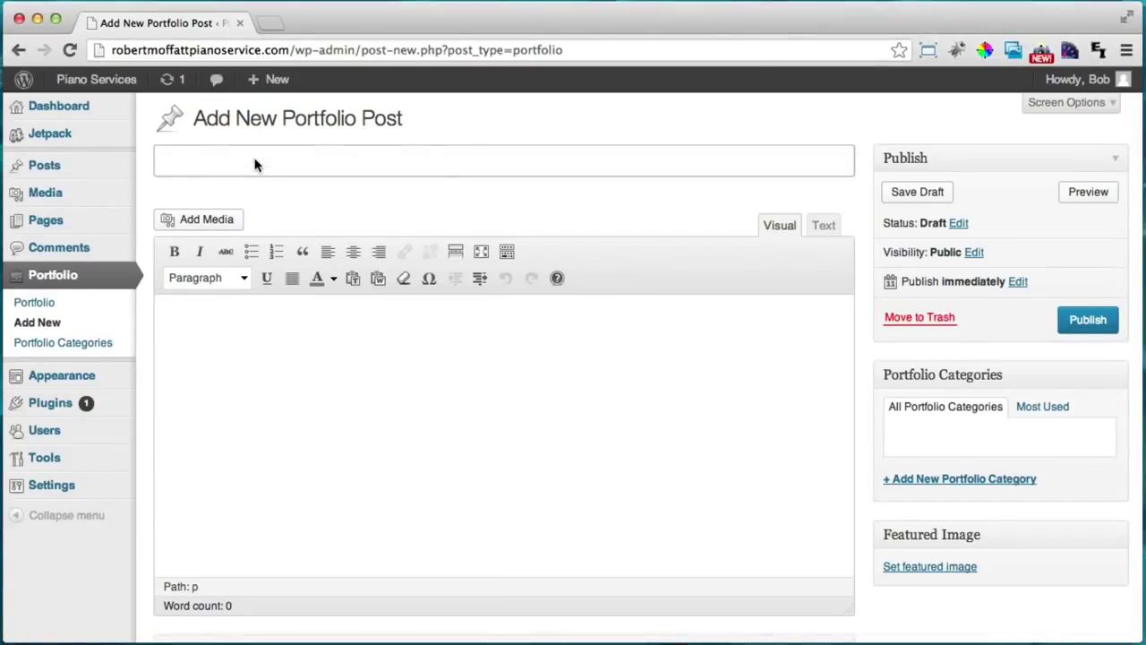
pyautogui.write('Sir Elton John Recording Session')
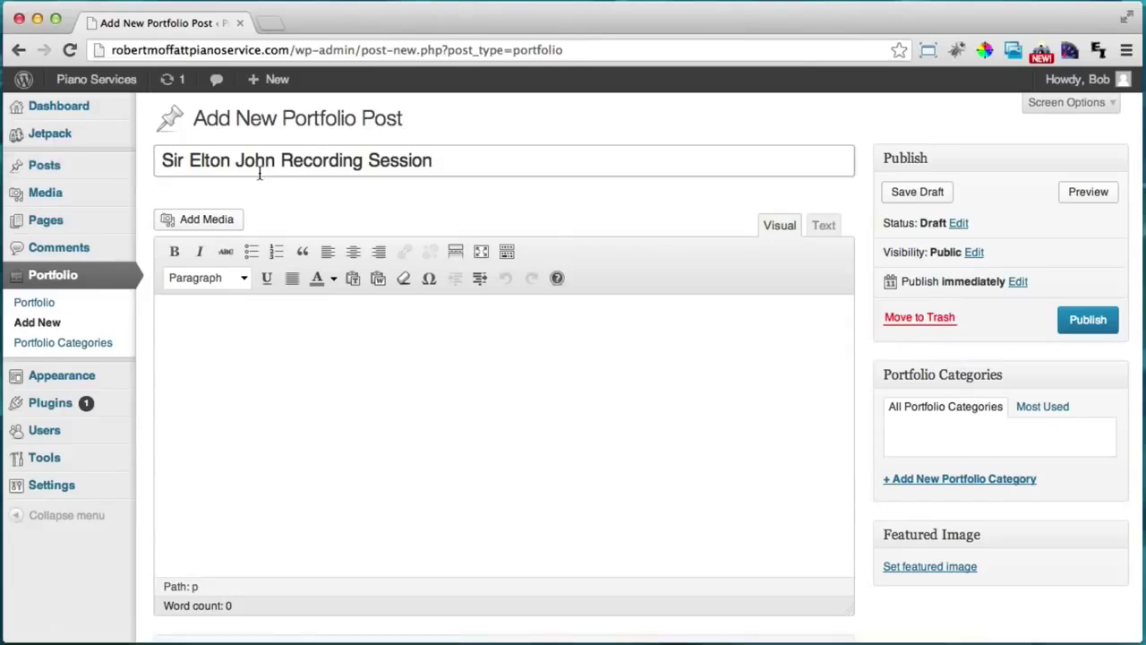
pyautogui.click(380, 368)
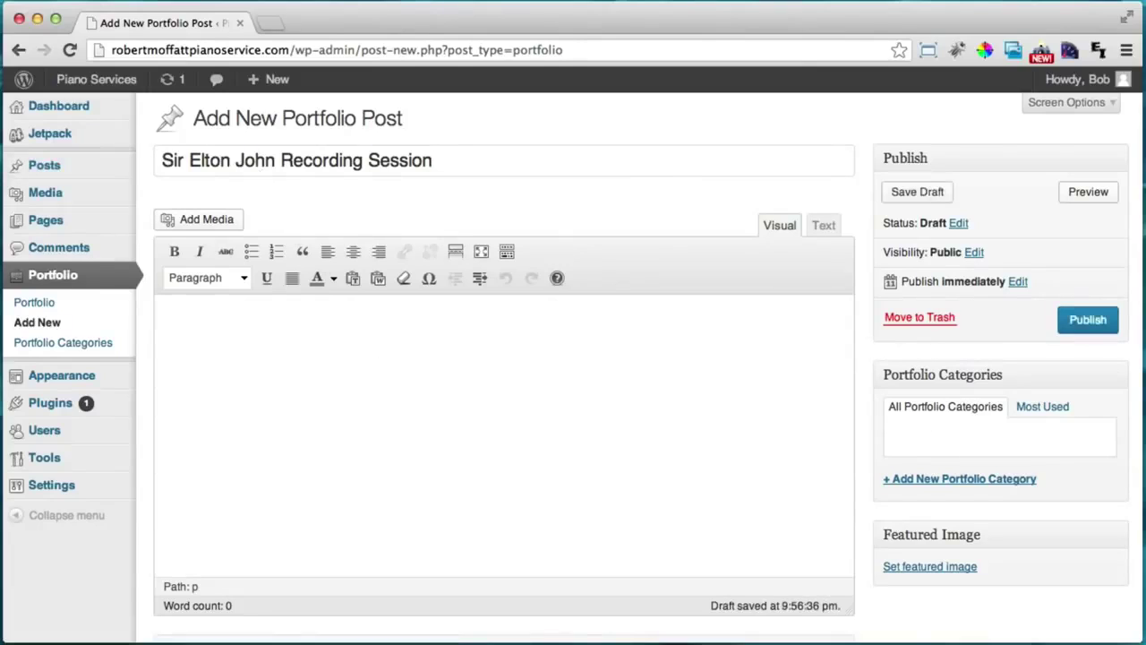
pyautogui.press('super+Tab')
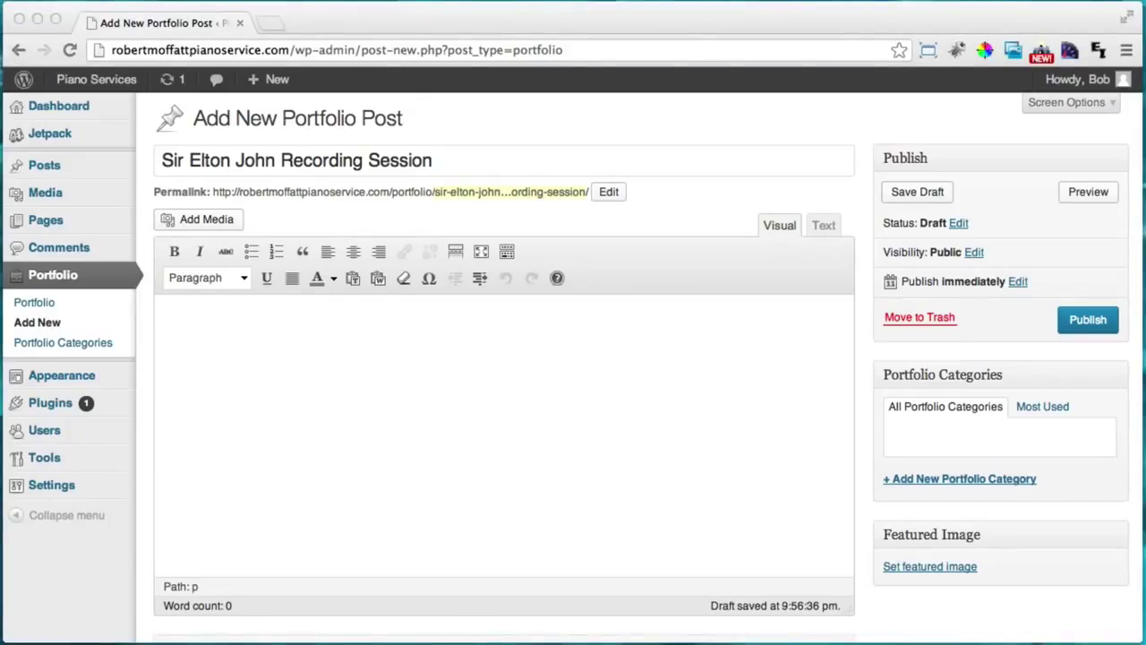
pyautogui.click(503, 402)
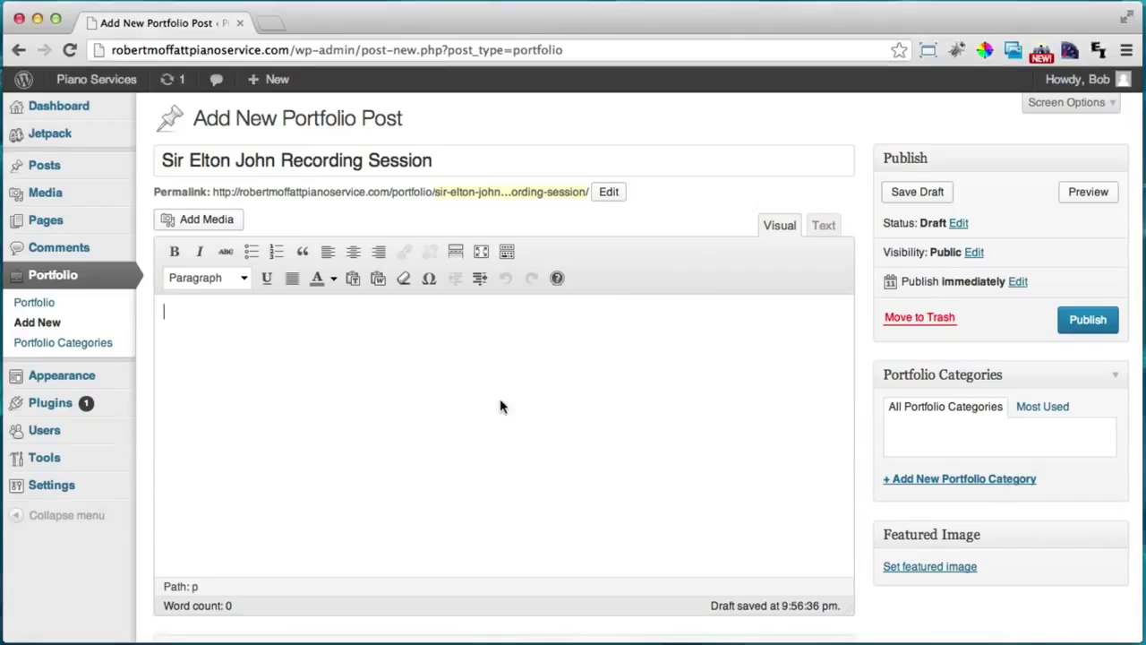
pyautogui.write('Morbi vulputate egestas sem, eu cursus ligula ullamcorper non. Curabitur tristique velit eu mauris venenatis egestas. Phasellus bibendum placerat metus, sed molestie magna semper eget.  Sed sit amet dui felis, tempus porttitor justo. Nam sit amet odio eu mauris ornare dapibus. Morbi pellentesque vehicula nisi id viverra.  Nam a urna massa, a tempus dui. Pellentesque a neque vitae arcu sollicitudin mattis ut nec massa. Quisque consectetur leo sit amet mauris dignissim egestas sed ut dui.')
# Step: Remove the blank lines between paragraphs and make the second paragraph a blockquote
pyautogui.click(237, 434)
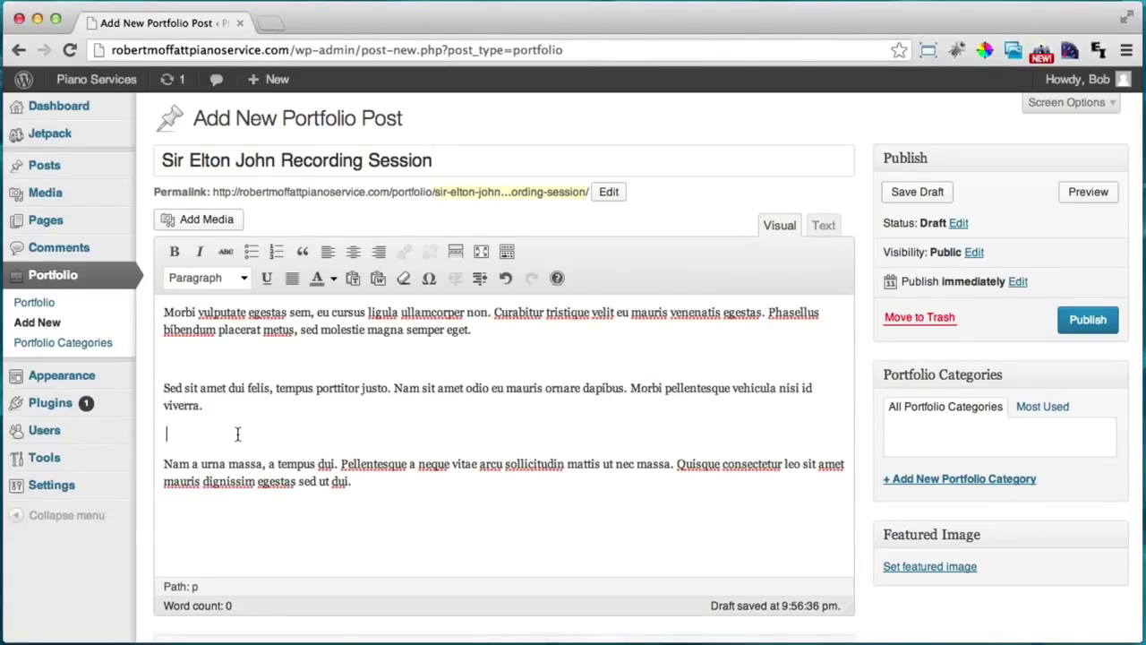
pyautogui.press('BackSpace')
pyautogui.press('Up')
pyautogui.press('Up')
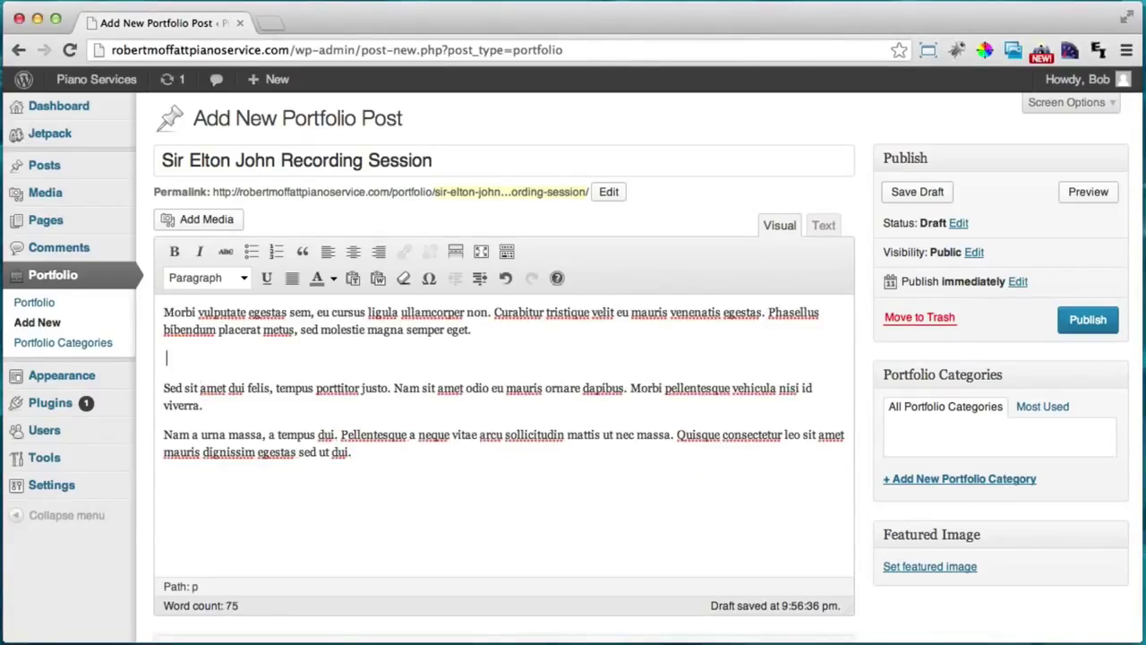
pyautogui.press('BackSpace')
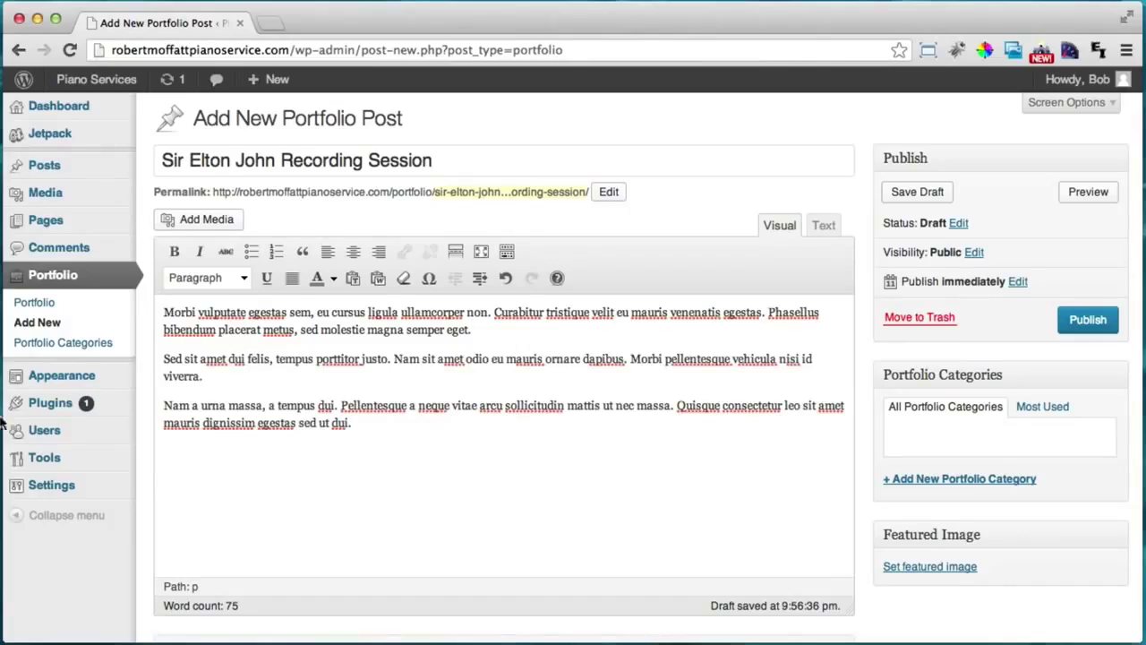
pyautogui.moveTo(250, 381); pyautogui.dragTo(146, 358)
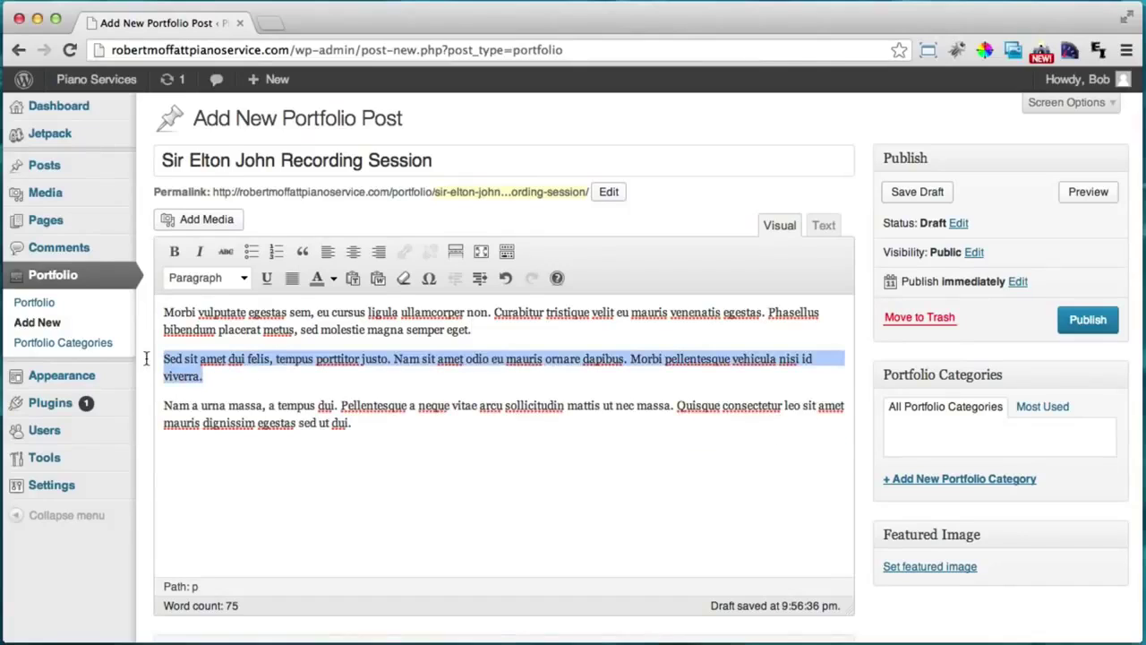
pyautogui.click(303, 254)
pyautogui.click(371, 382)
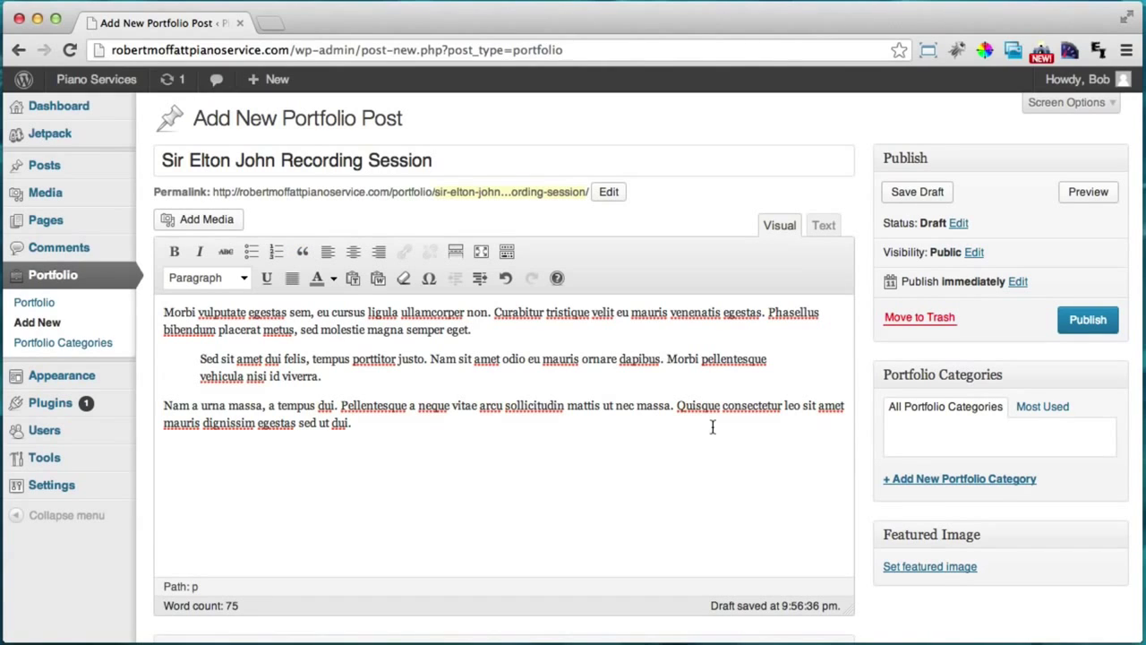
pyautogui.scroll(-1, 896, 376)
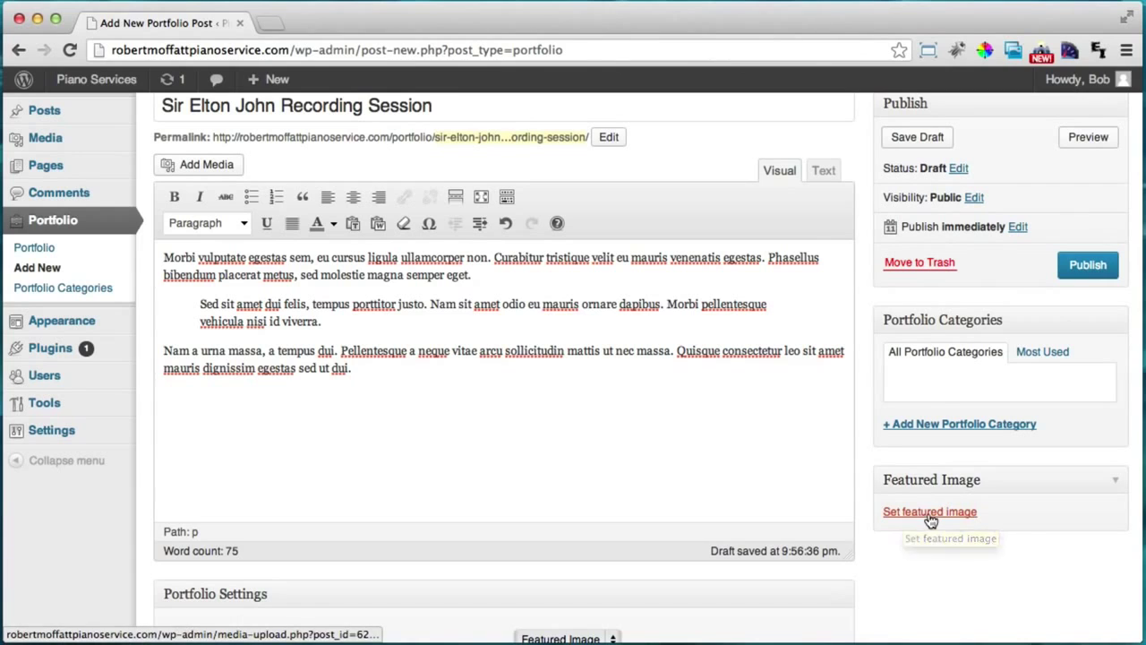
pyautogui.scroll(-1, 928, 521)
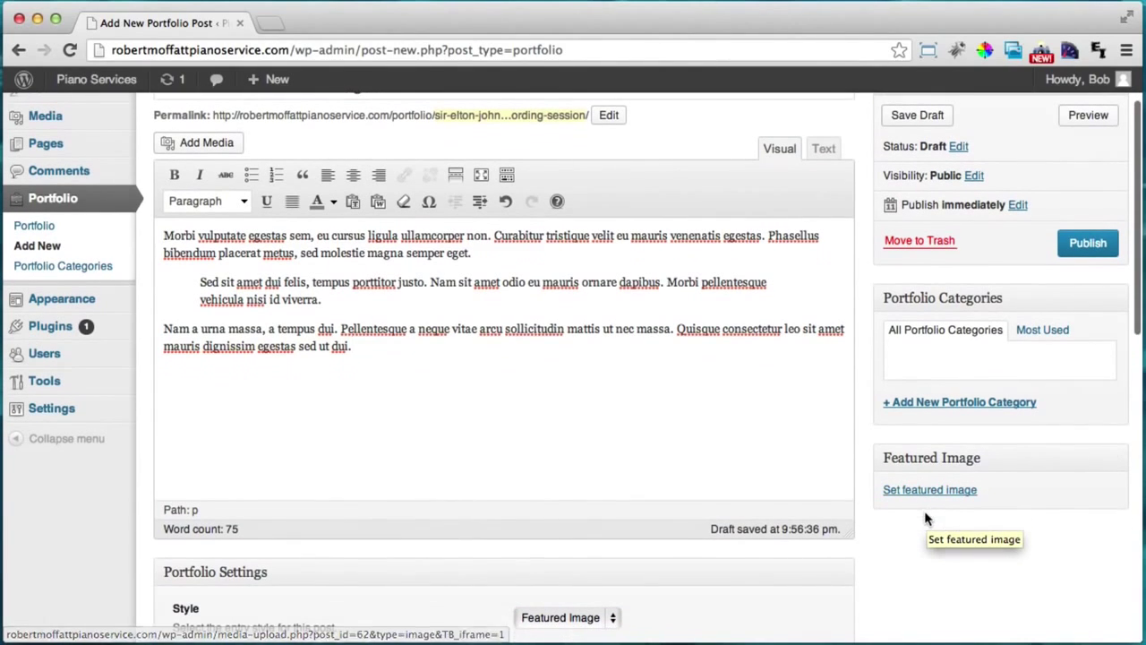
# Step: Upload Sir Elton John Recording Session.jpg and set it as the post's featured image
pyautogui.click(931, 492)
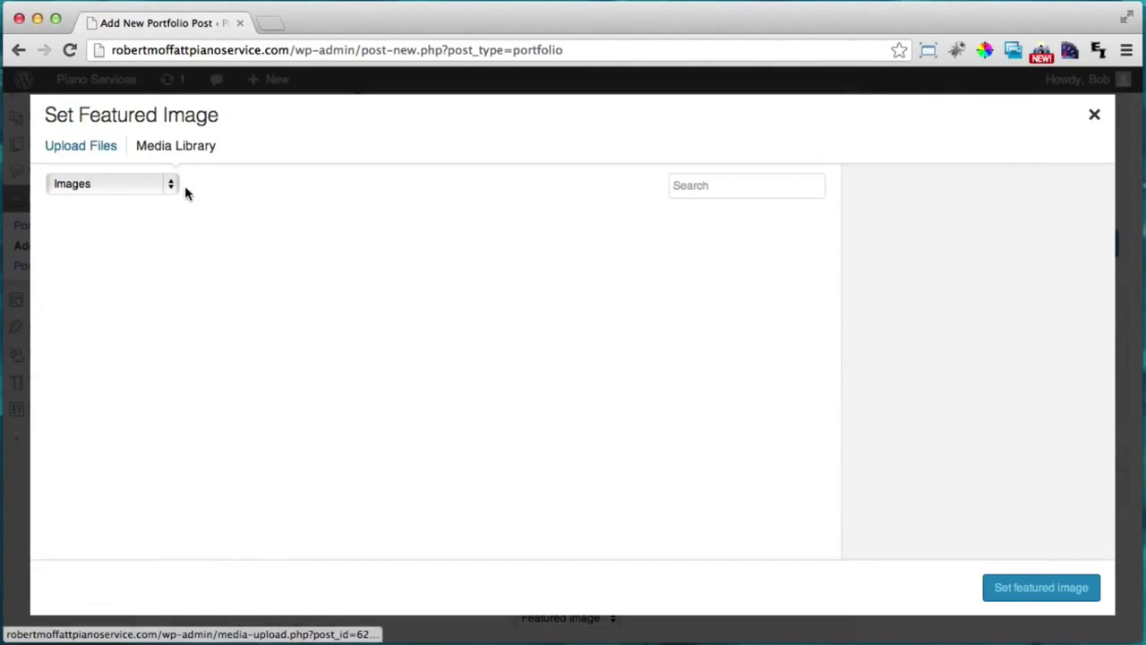
pyautogui.click(98, 150)
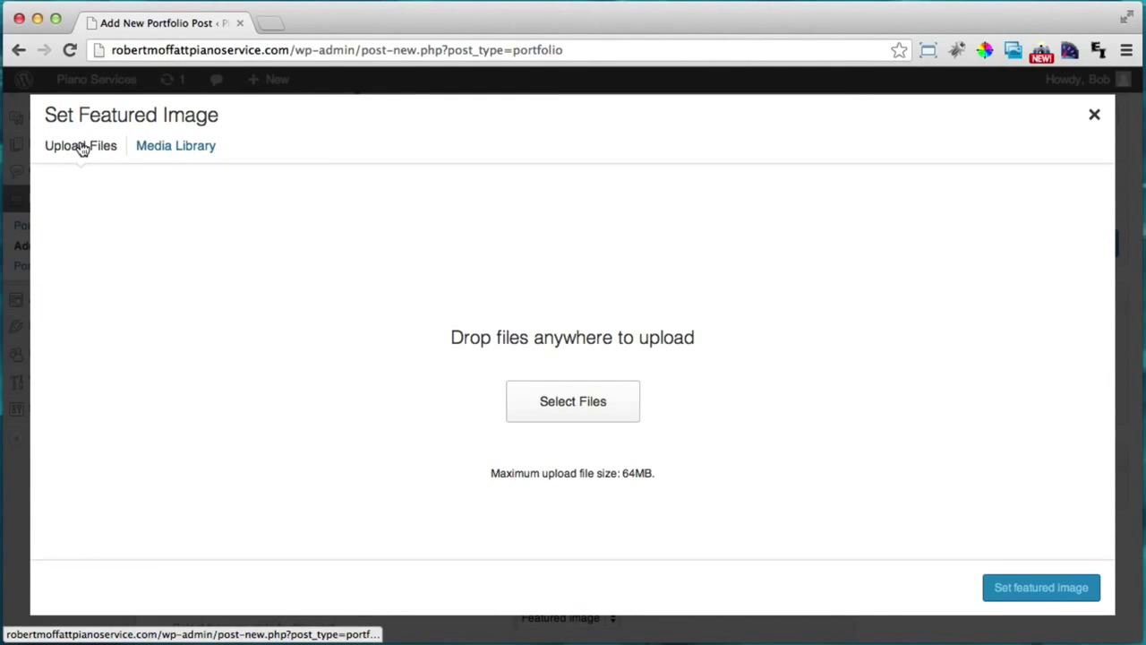
pyautogui.click(574, 402)
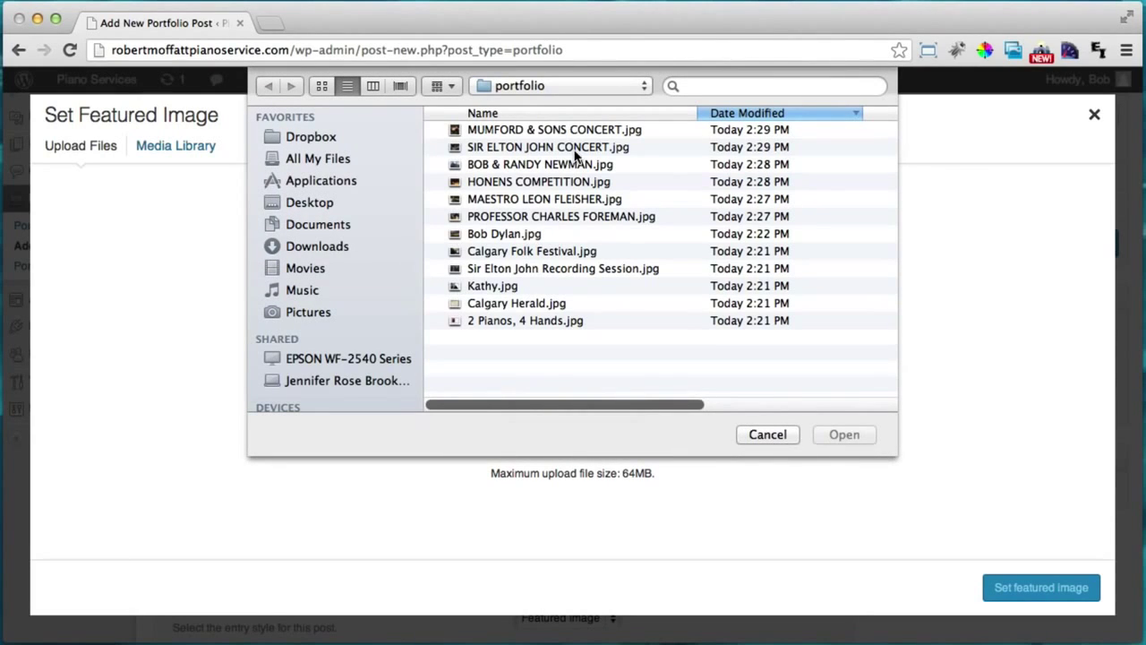
pyautogui.click(571, 271)
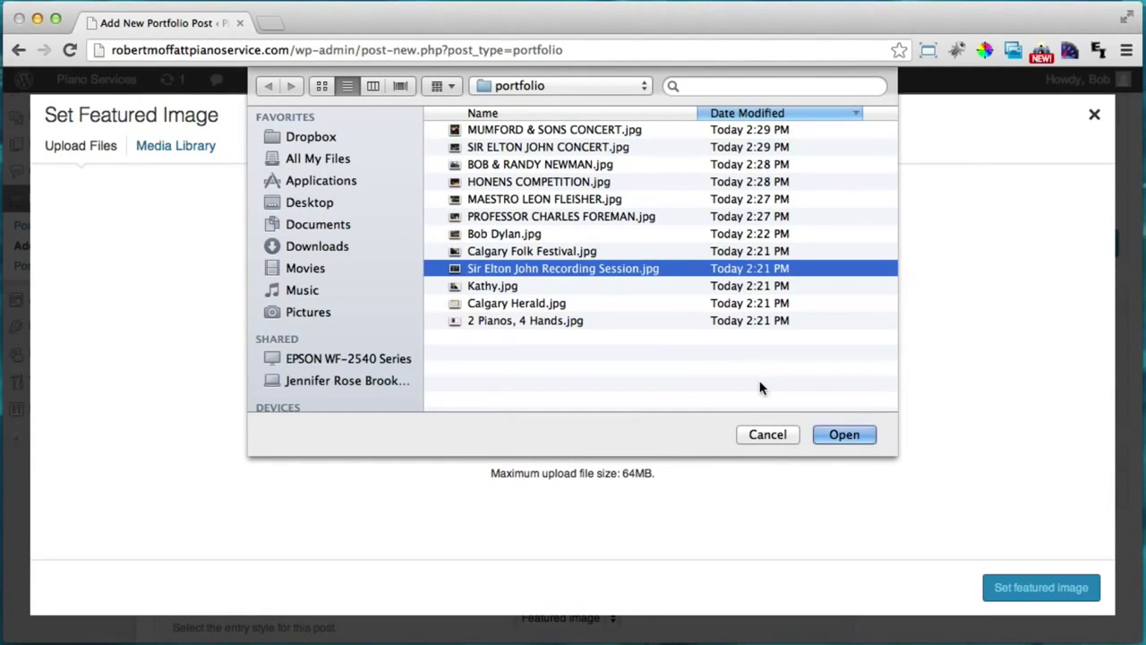
pyautogui.click(844, 434)
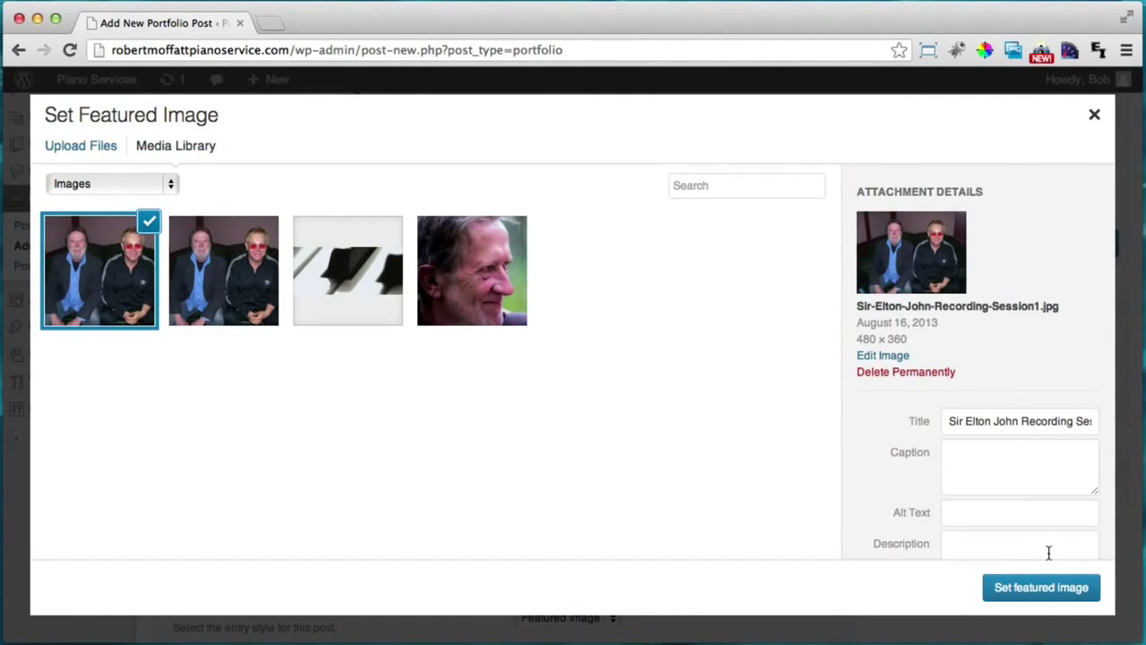
pyautogui.click(1038, 588)
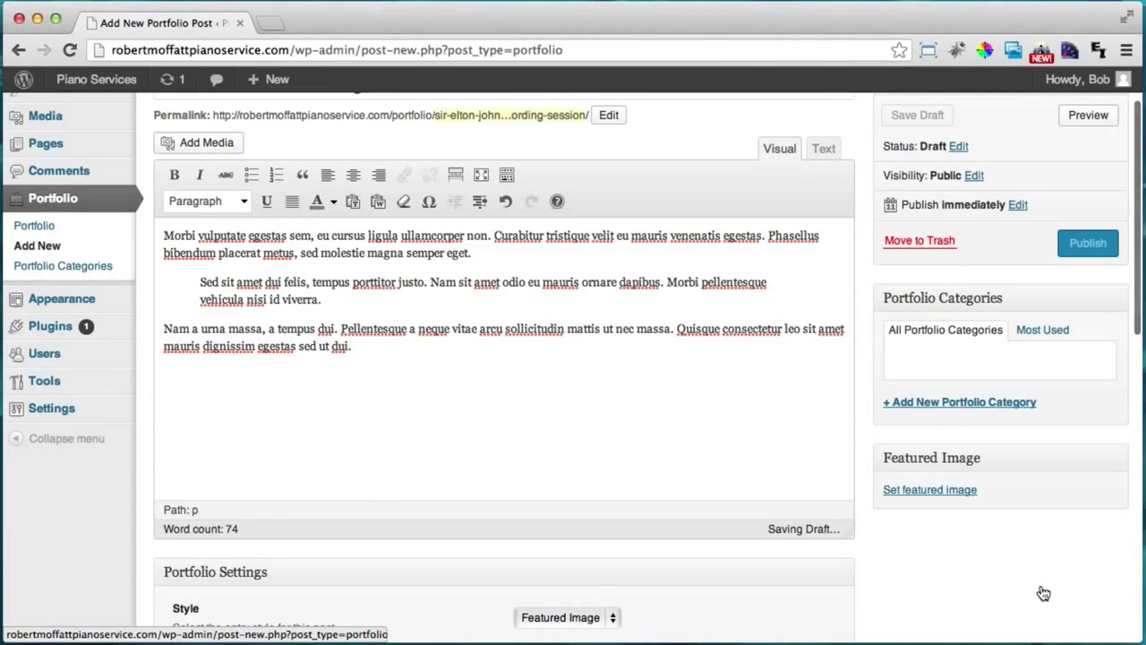
pyautogui.scroll(-3, 1029, 538)
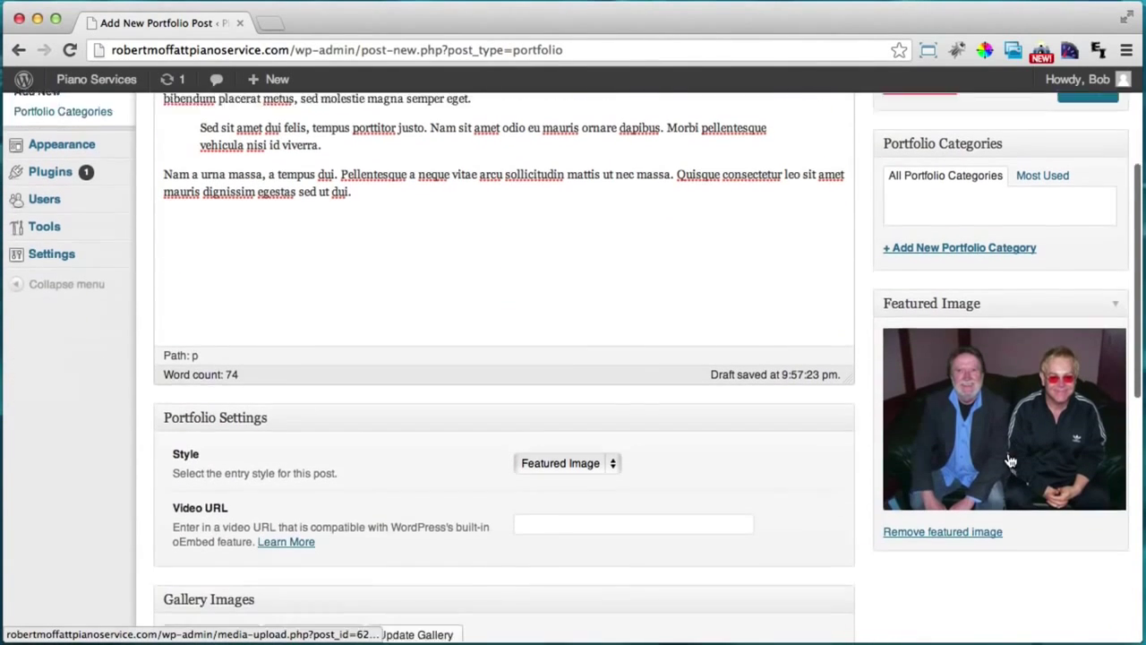
pyautogui.scroll(-3, 970, 440)
pyautogui.scroll(8, 970, 439)
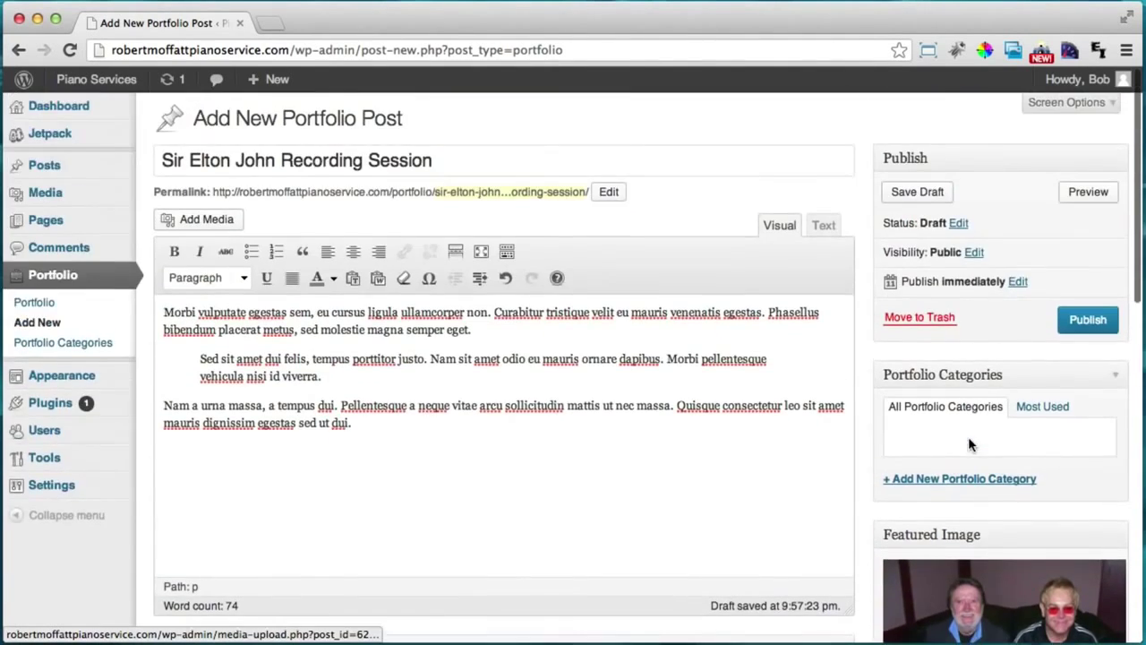
# Step: Publish the Sir Elton John Recording Session portfolio post
pyautogui.click(1086, 322)
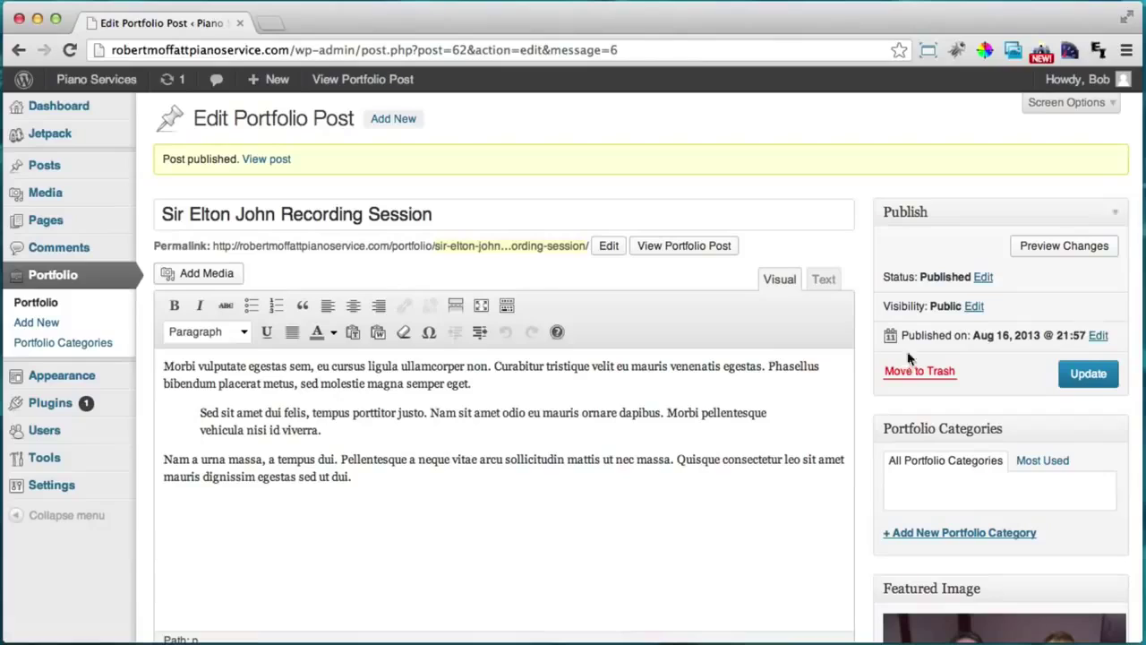
# Step: Visit the public site in a new tab and open the Our Work & Testimonials page
pyautogui.moveTo(94, 80)
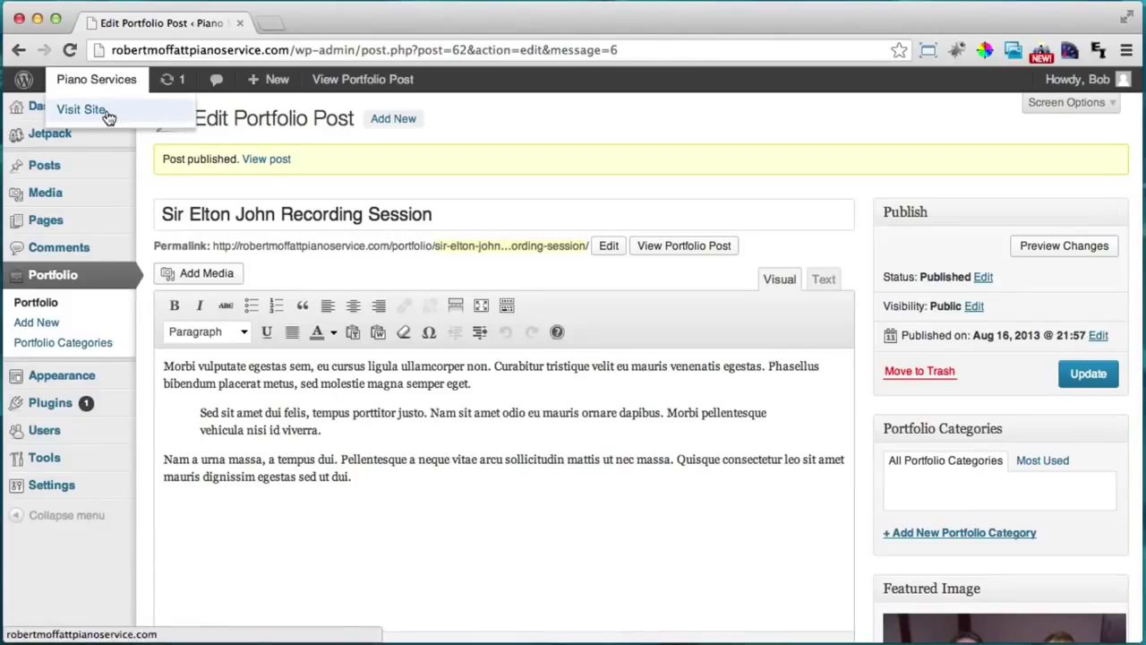
pyautogui.keyDown('super'); pyautogui.click(106, 112); pyautogui.keyUp('super')
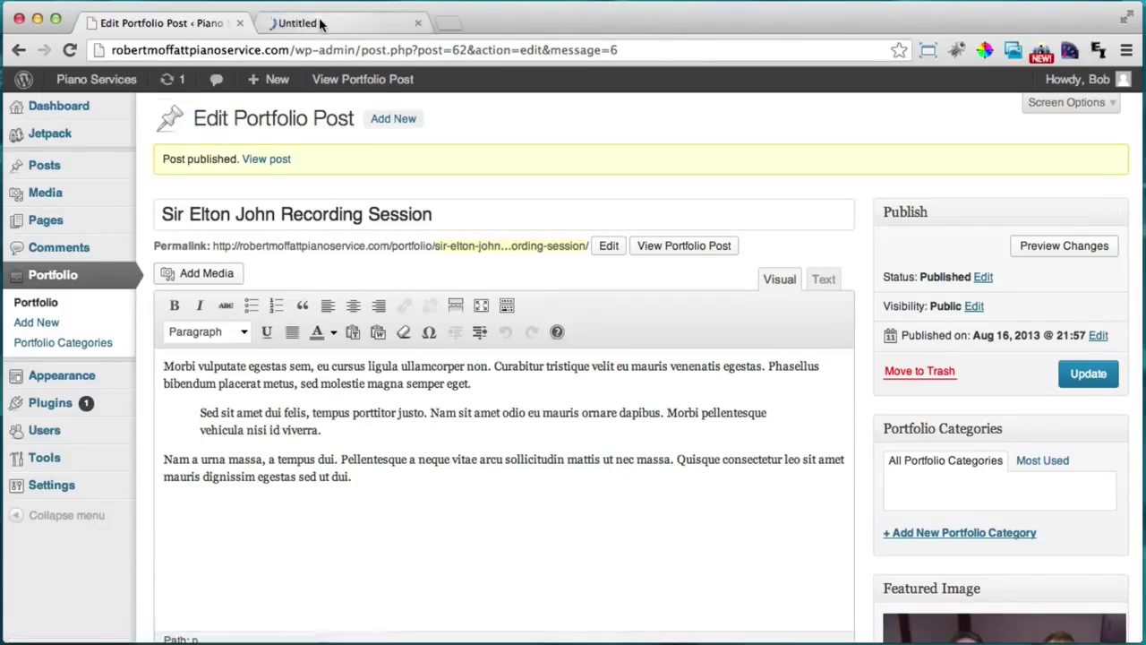
pyautogui.click(321, 22)
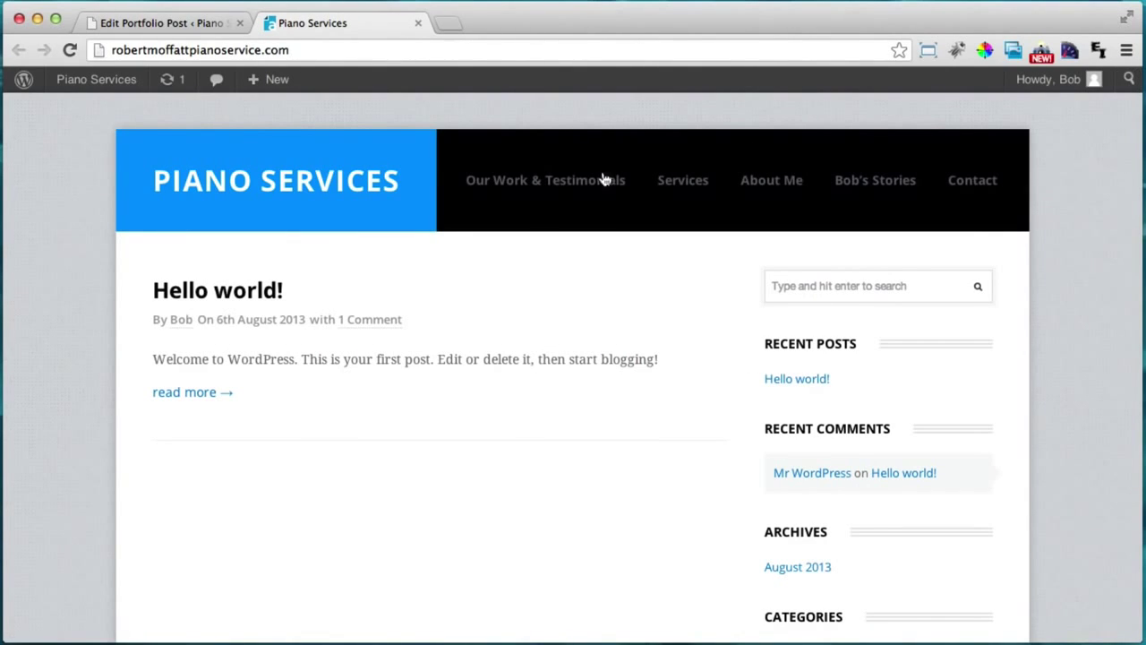
pyautogui.click(525, 191)
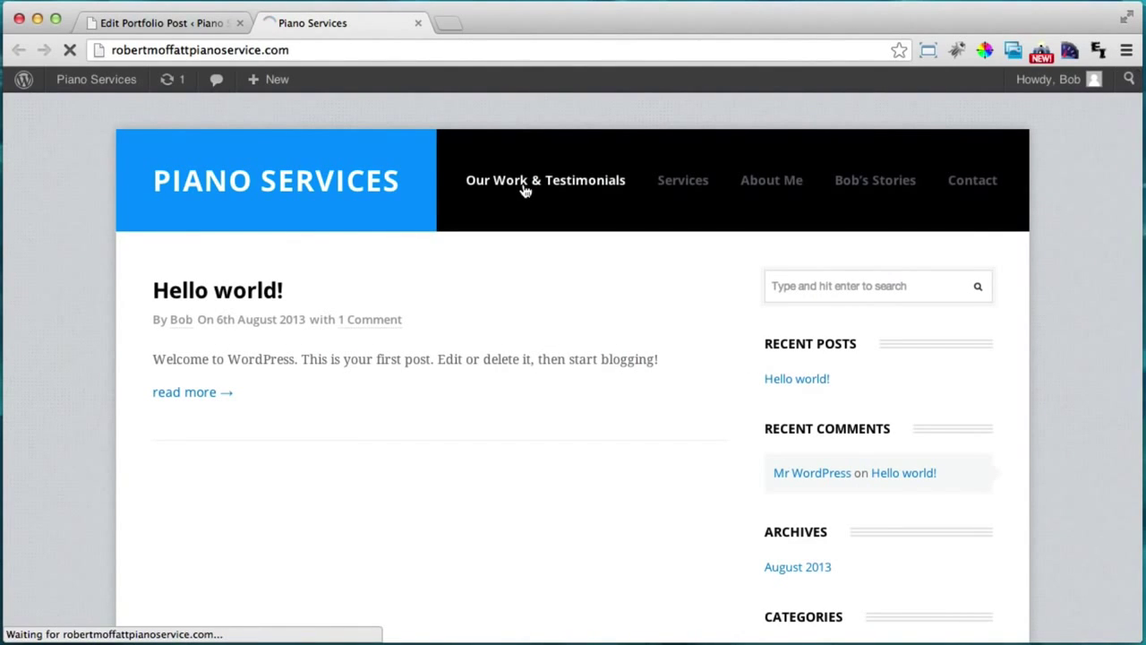
pyautogui.scroll(-2, 525, 188)
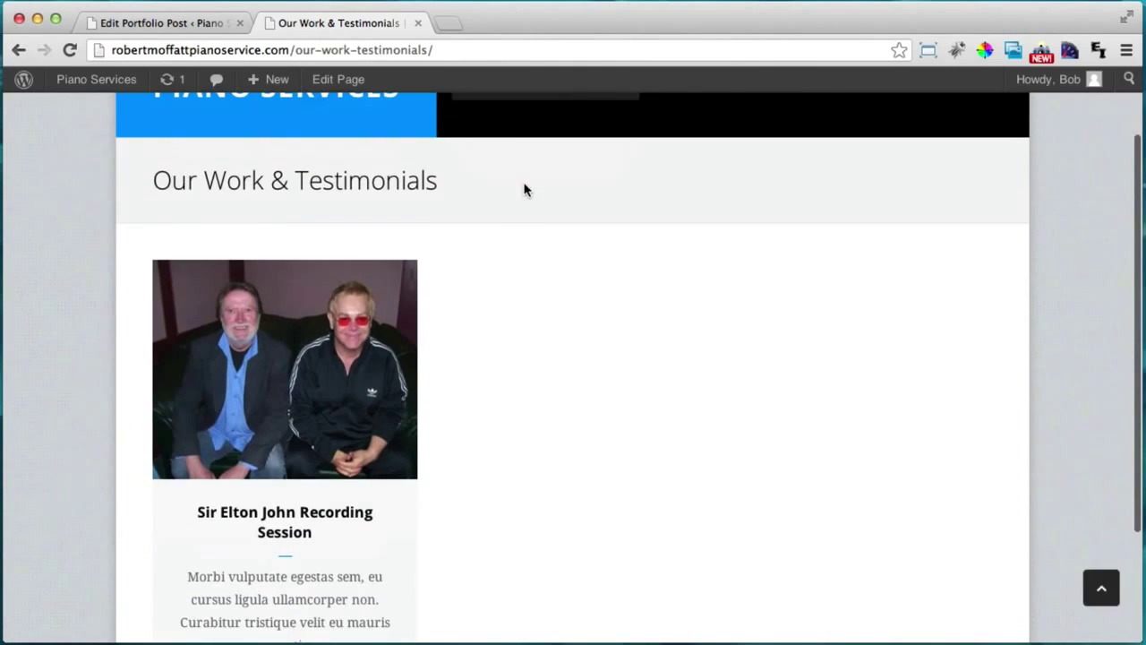
pyautogui.scroll(-3, 546, 368)
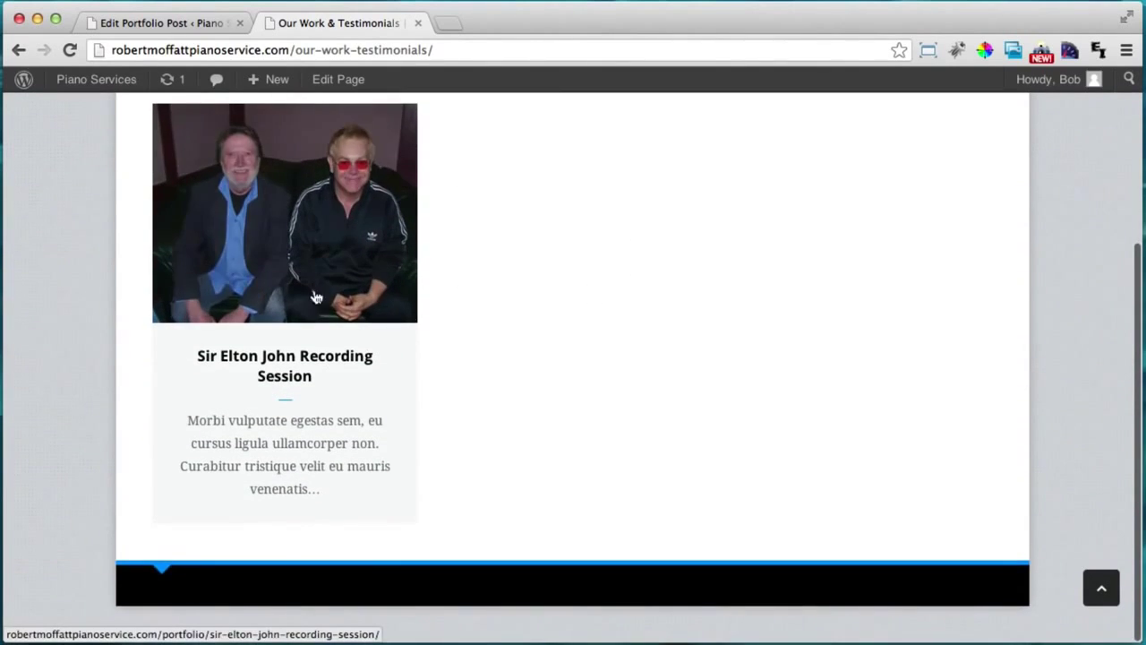
pyautogui.scroll(2, 502, 293)
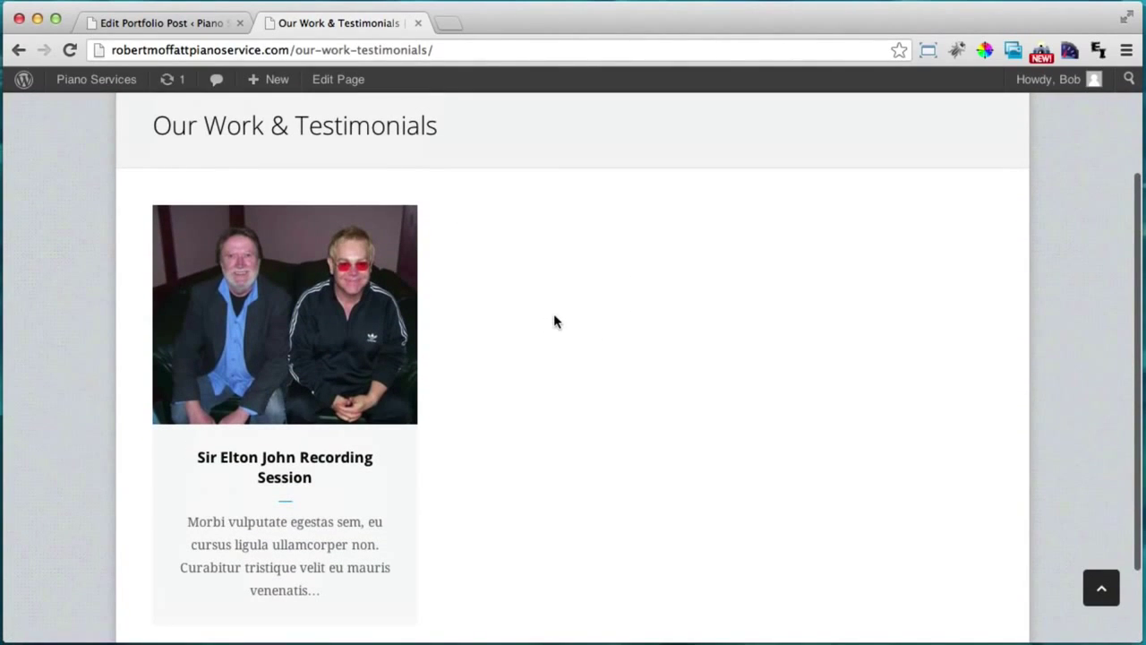
pyautogui.scroll(-2, 554, 321)
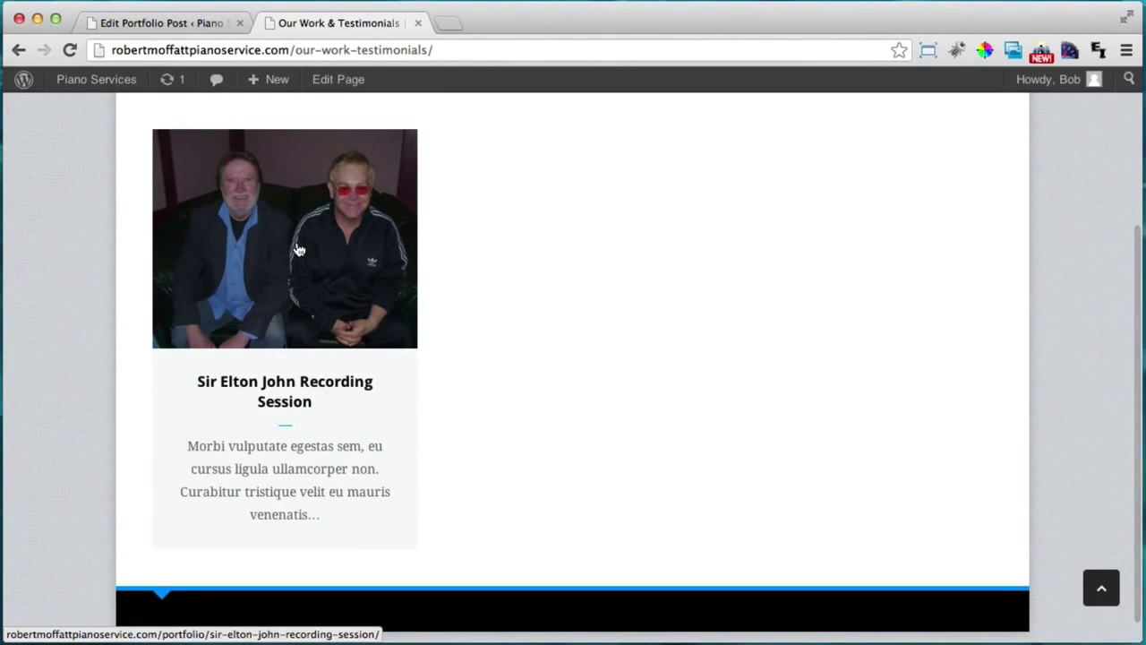
# Step: Expand the Sir Elton John Recording Session project and review its testimonial quote
pyautogui.click(299, 249)
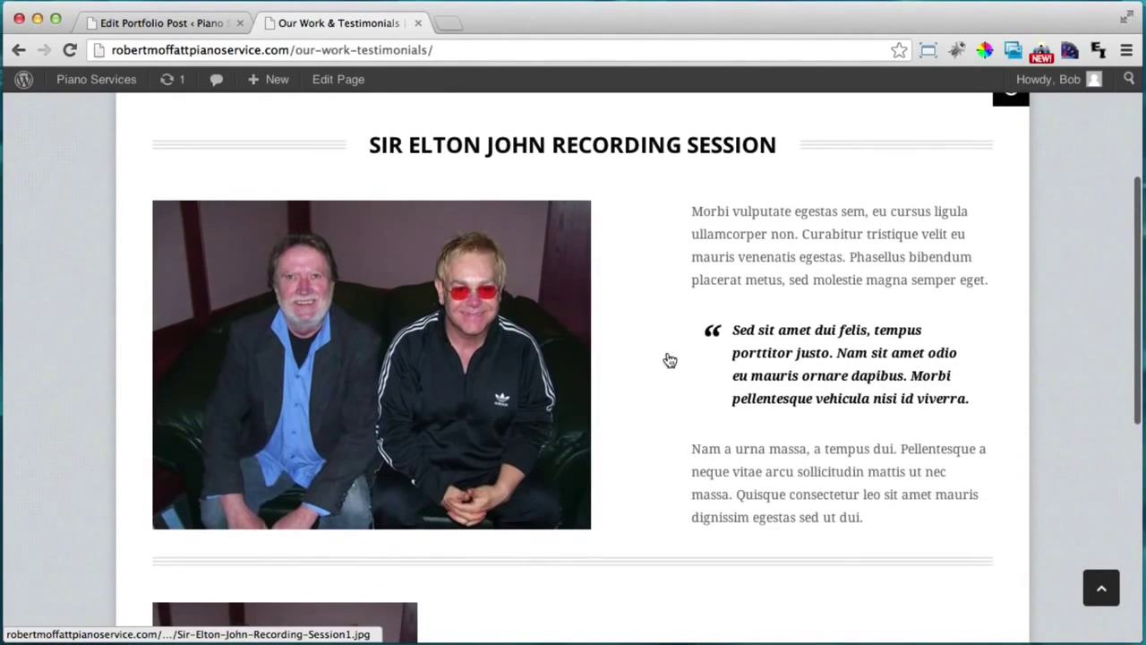
pyautogui.moveTo(730, 327); pyautogui.dragTo(947, 408)
pyautogui.click(943, 397)
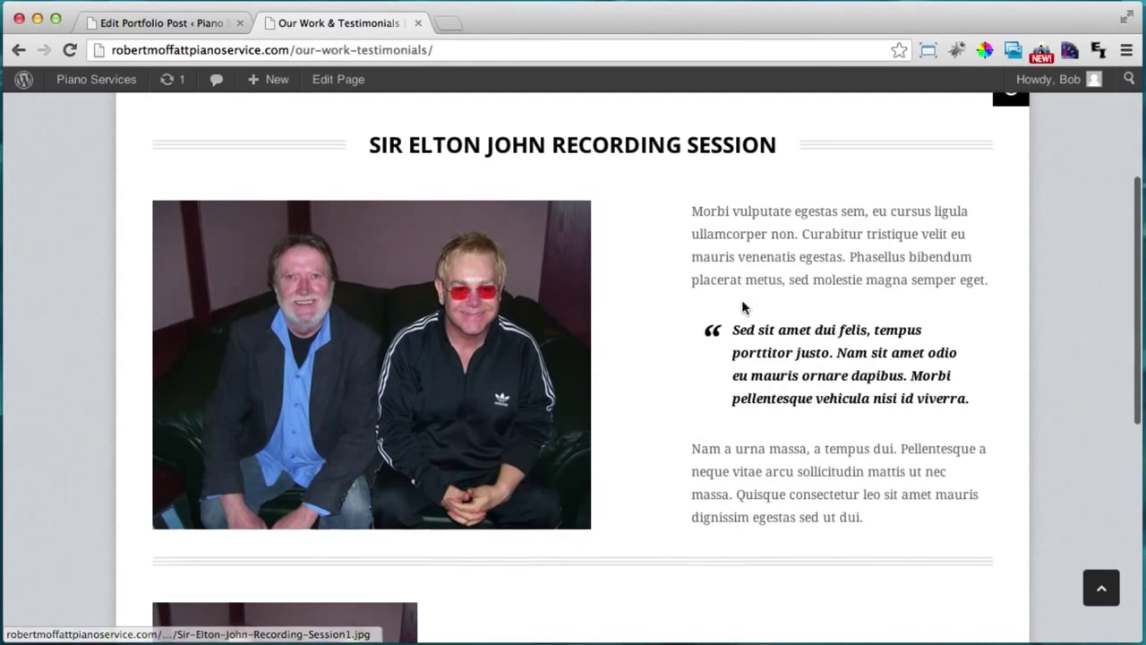
pyautogui.scroll(-3, 407, 507)
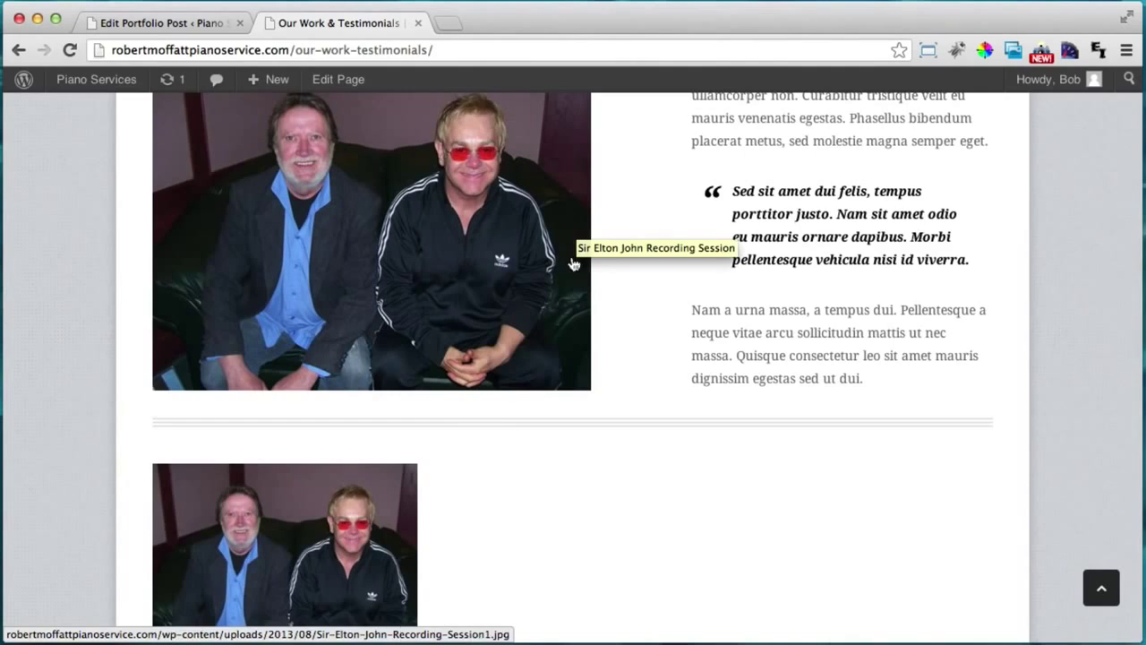
pyautogui.scroll(5, 581, 260)
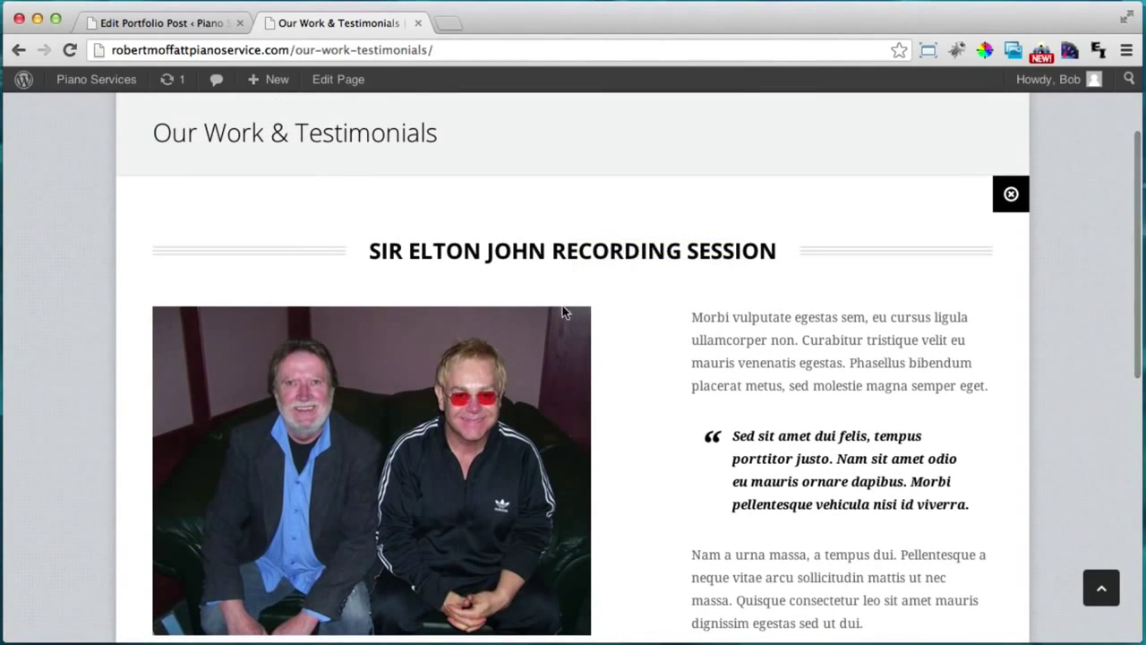
pyautogui.click(167, 20)
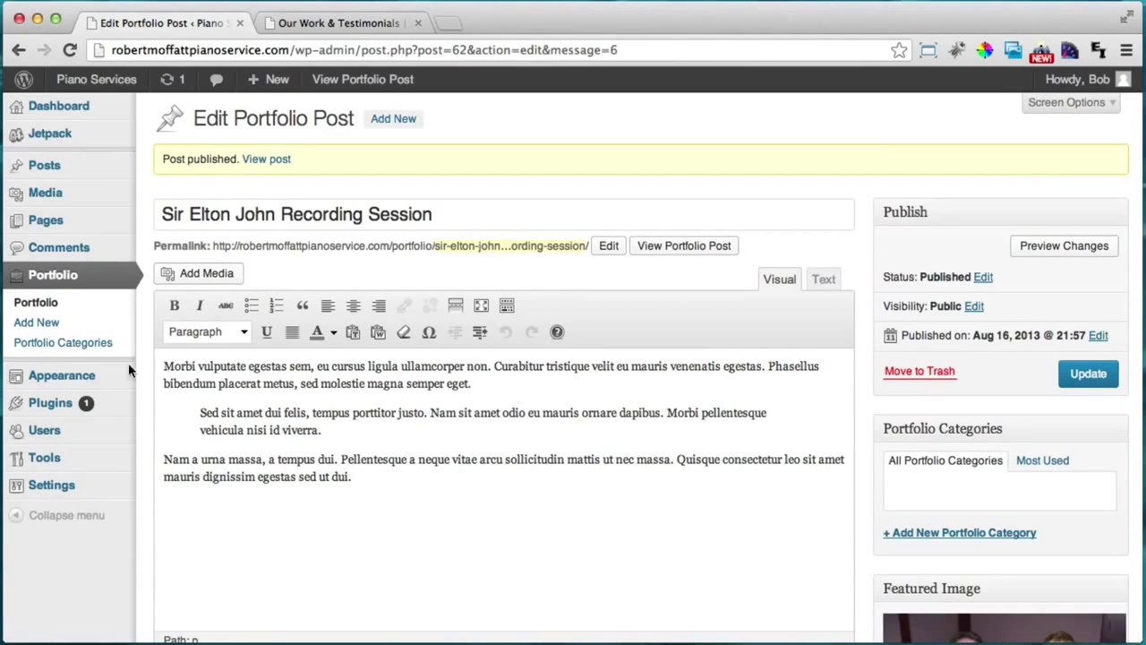
# Step: Re-save the Permalinks settings with the Post name structure, then return to the Our Work & Testimonials tab
pyautogui.moveTo(64, 380)
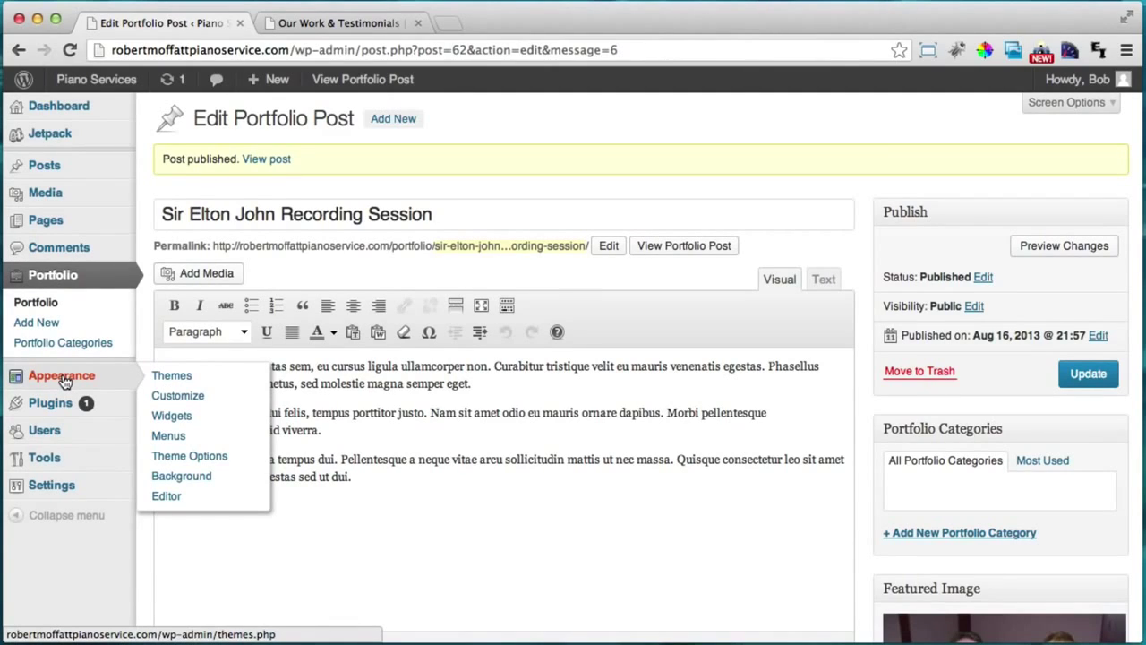
pyautogui.moveTo(77, 486)
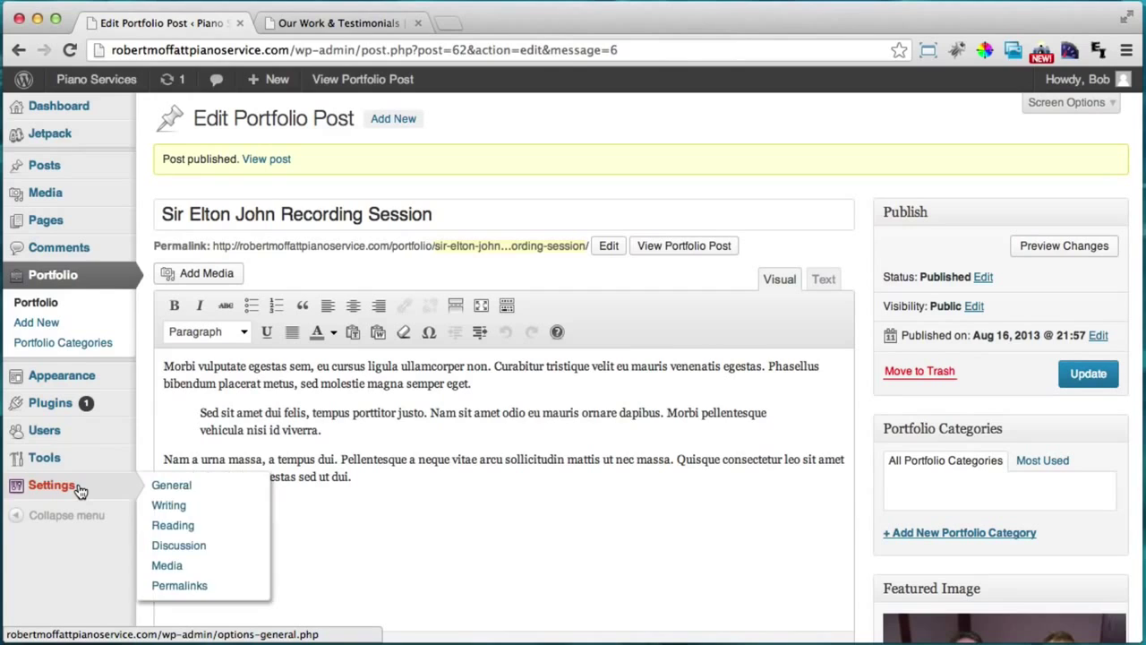
pyautogui.click(186, 587)
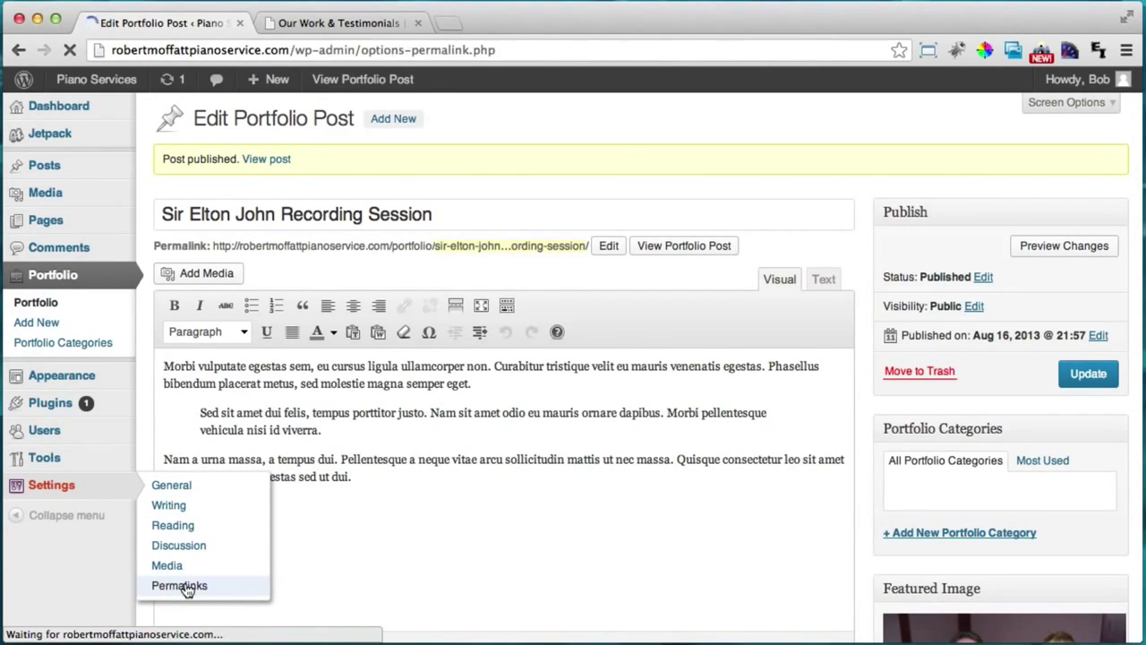
pyautogui.scroll(-2, 309, 482)
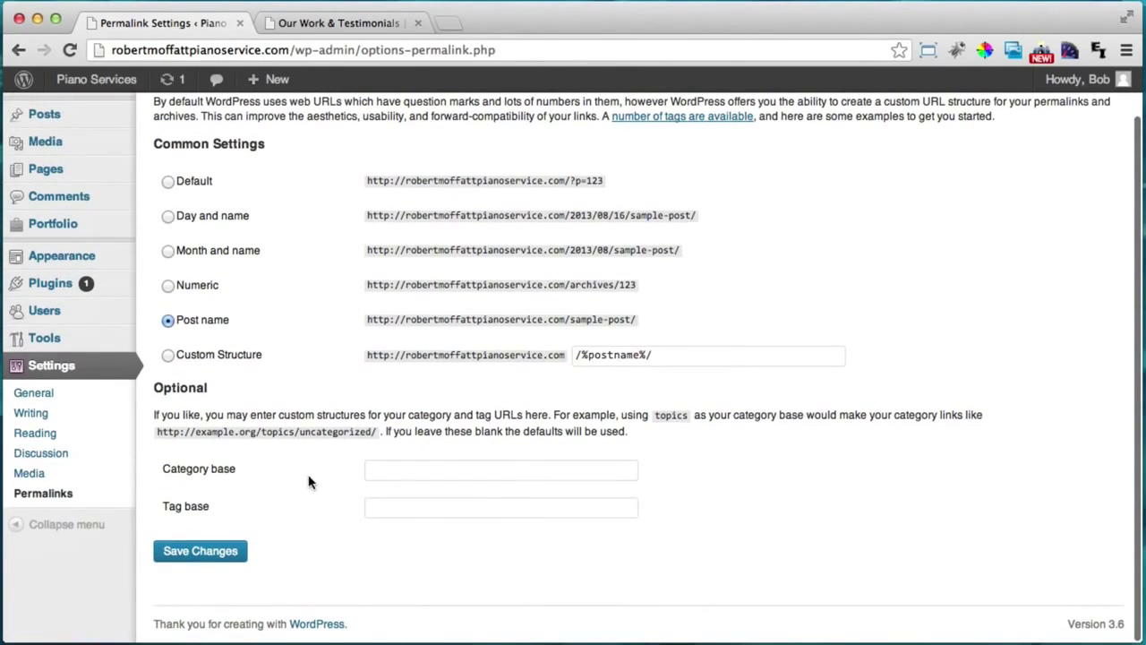
pyautogui.click(218, 559)
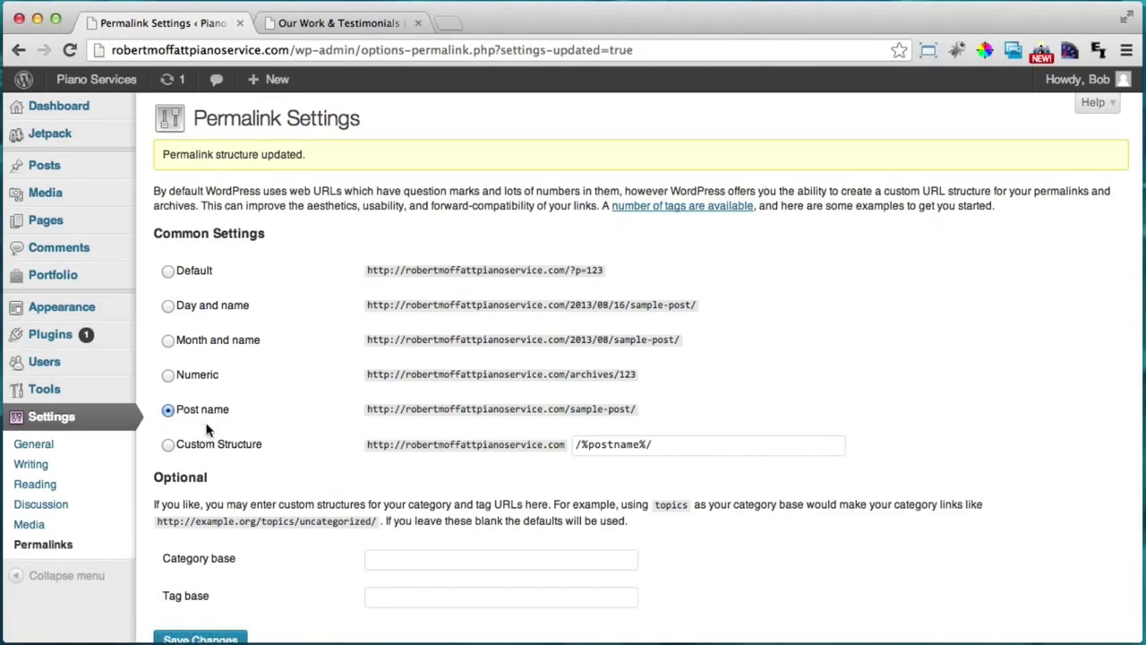
pyautogui.click(344, 24)
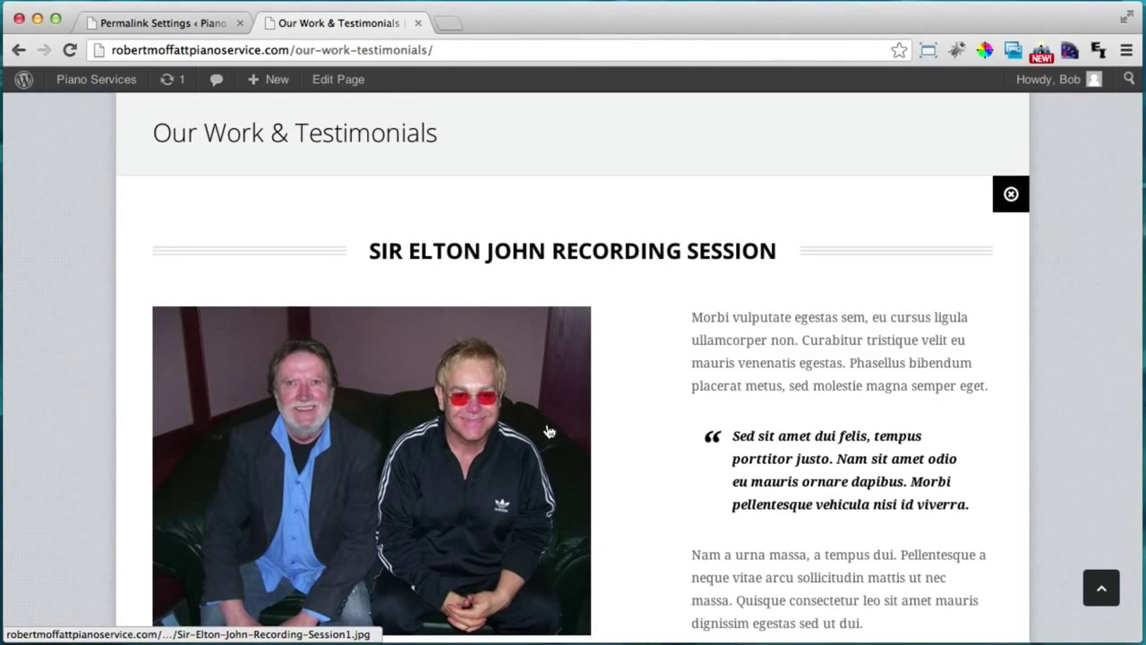
# Step: Open the Portfolio post list, then reload the live Our Work & Testimonials page
pyautogui.click(156, 22)
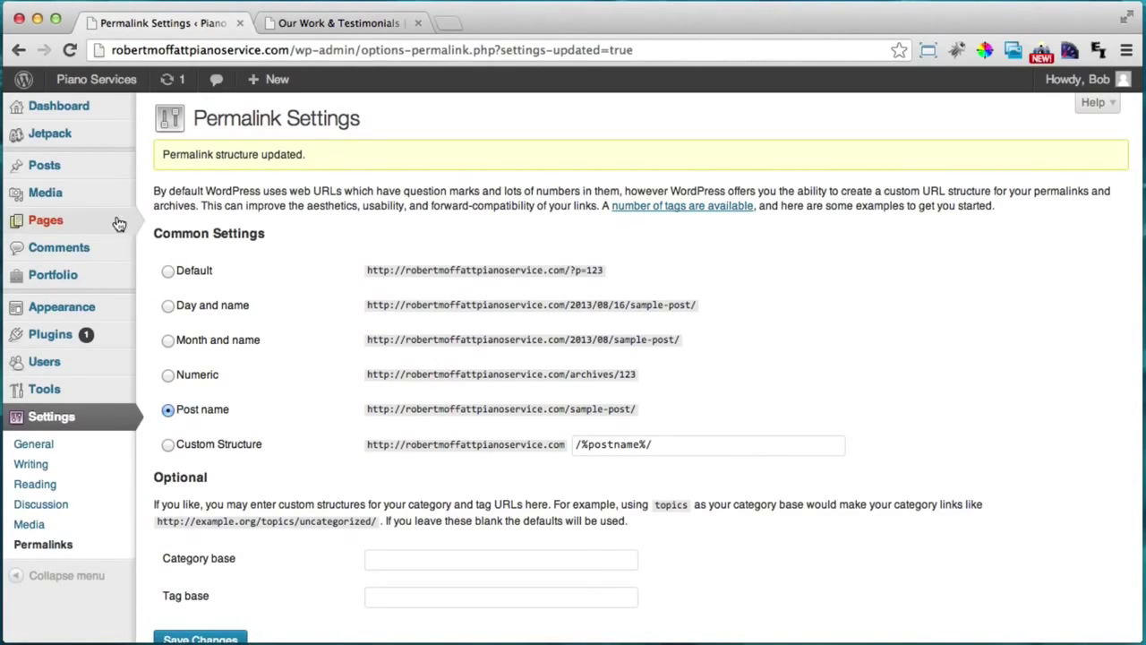
pyautogui.click(75, 282)
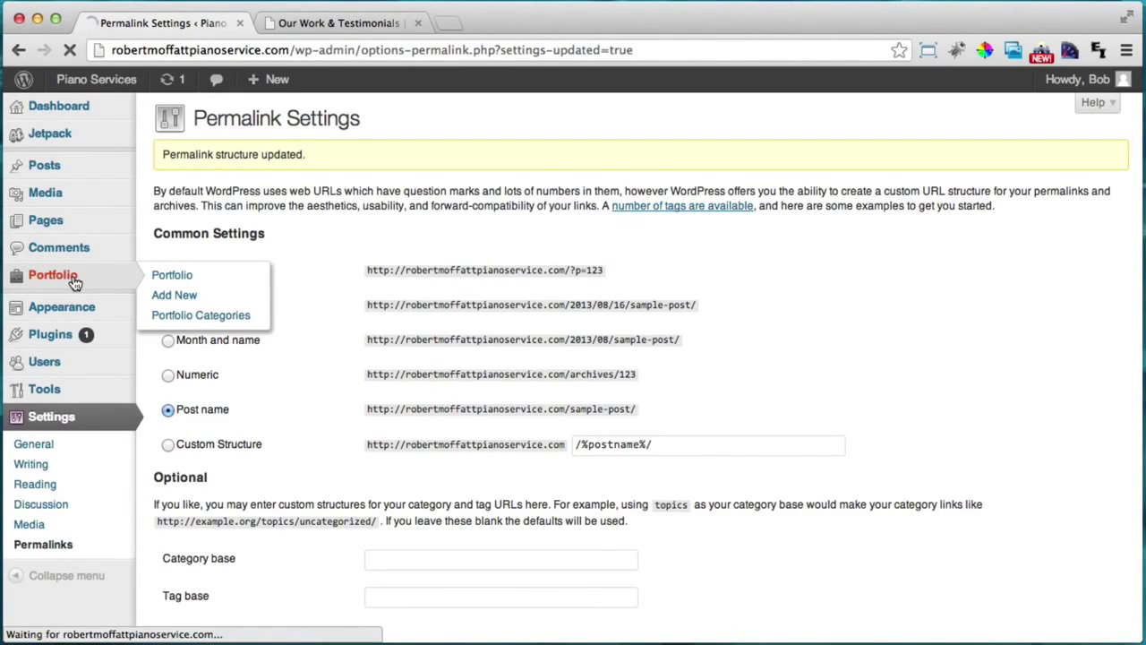
pyautogui.click(340, 23)
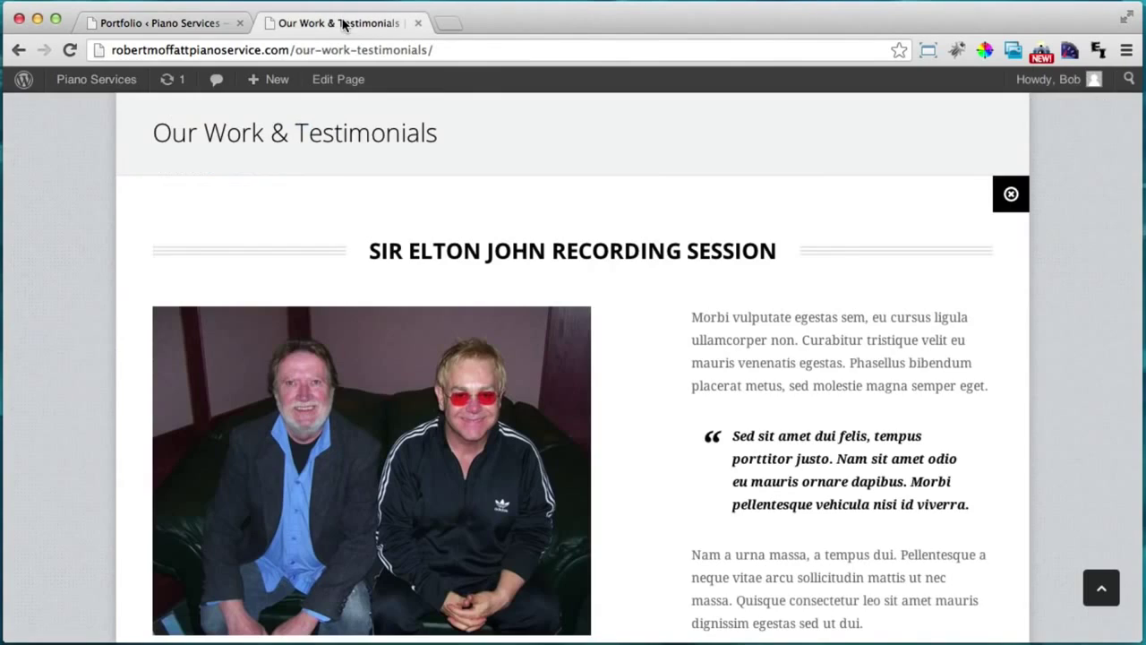
pyautogui.scroll(-5, 729, 215)
pyautogui.scroll(-1, 735, 227)
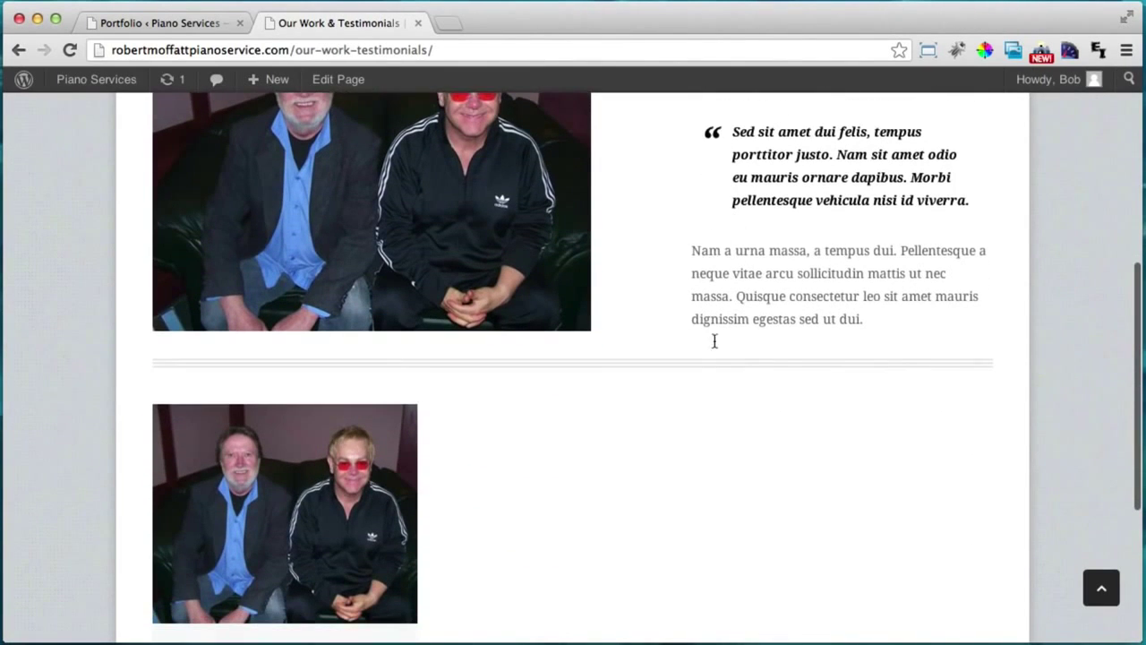
pyautogui.scroll(4, 832, 363)
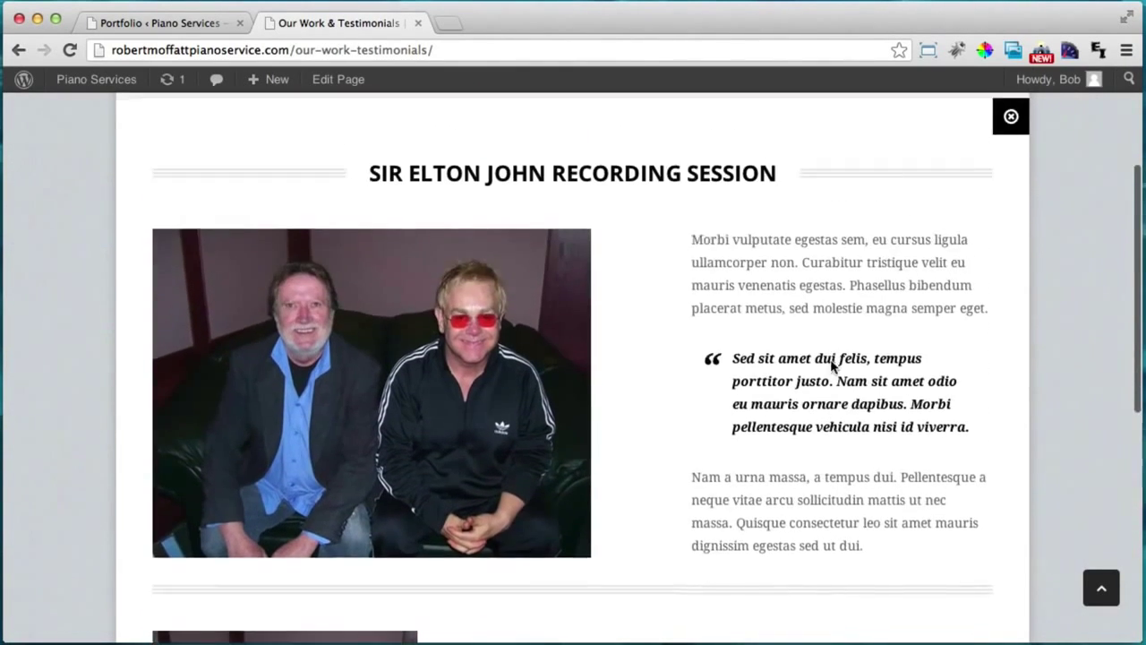
pyautogui.scroll(3, 832, 363)
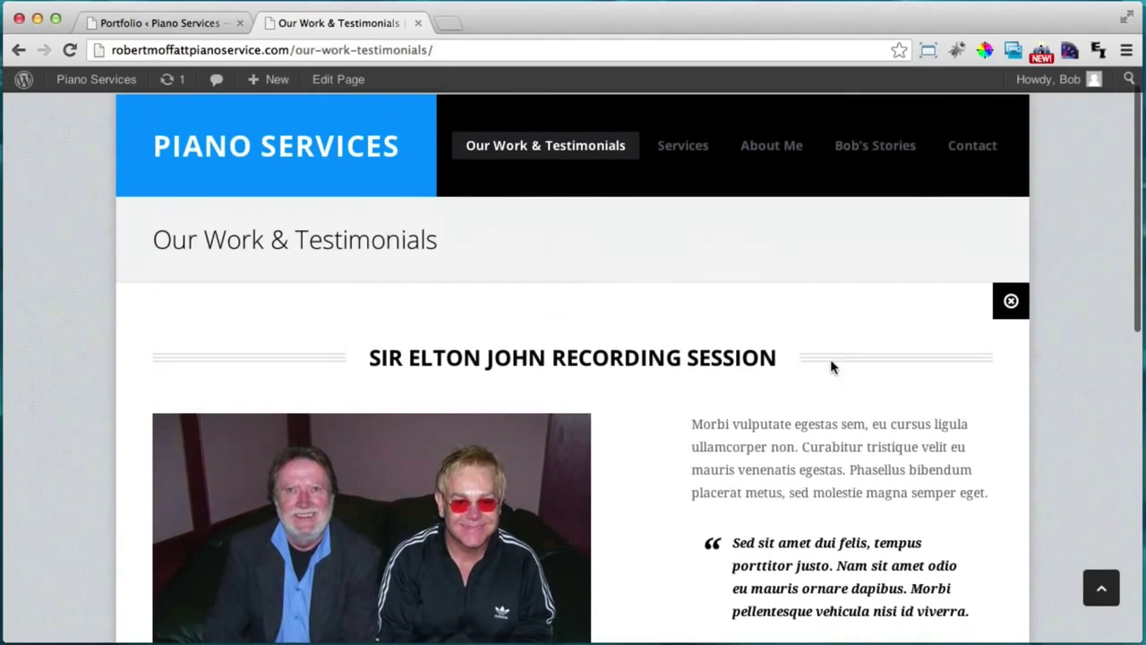
pyautogui.click(564, 162)
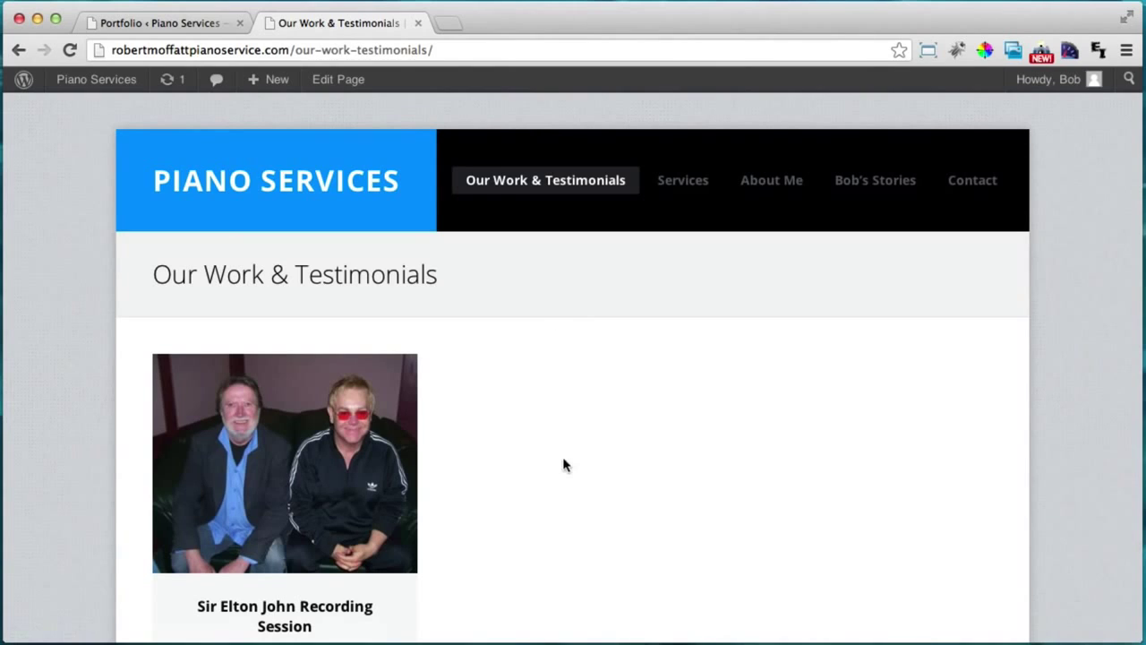
# Step: Expand the Sir Elton John Recording Session project on the reloaded page, then go back to the Portfolio list
pyautogui.scroll(-3, 564, 464)
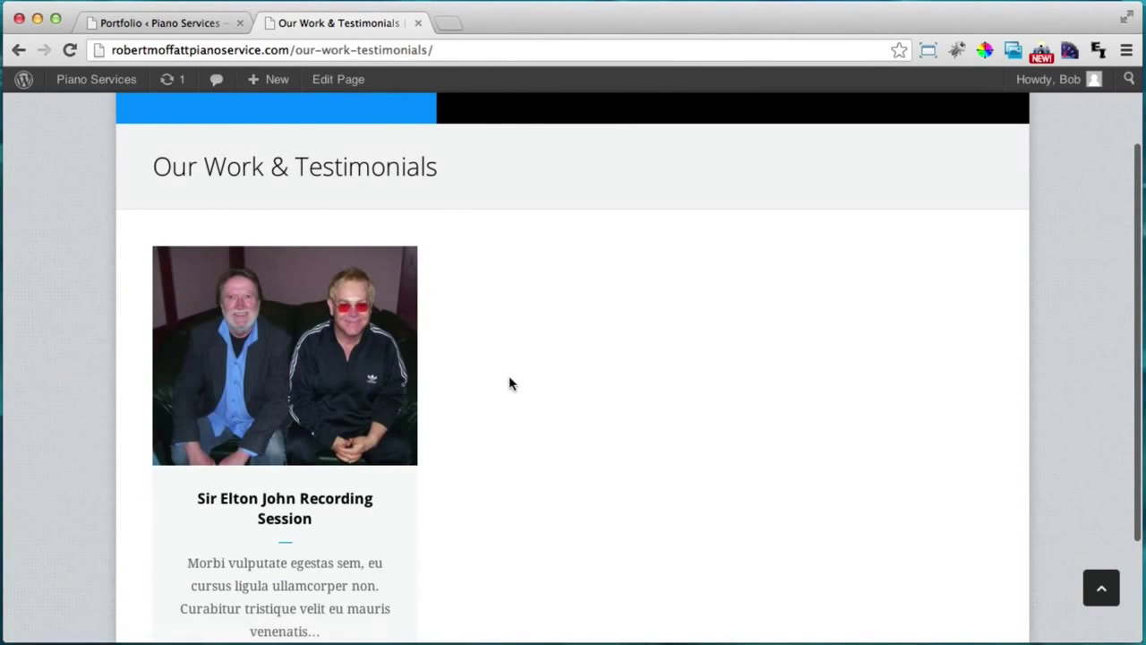
pyautogui.scroll(3, 609, 376)
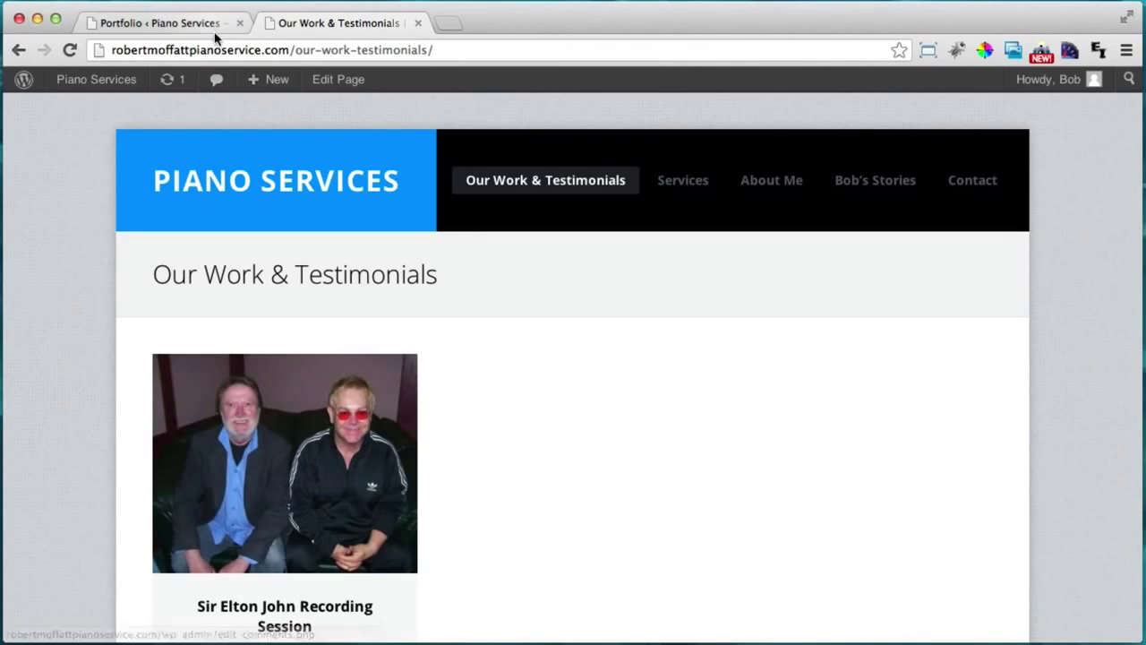
pyautogui.click(285, 463)
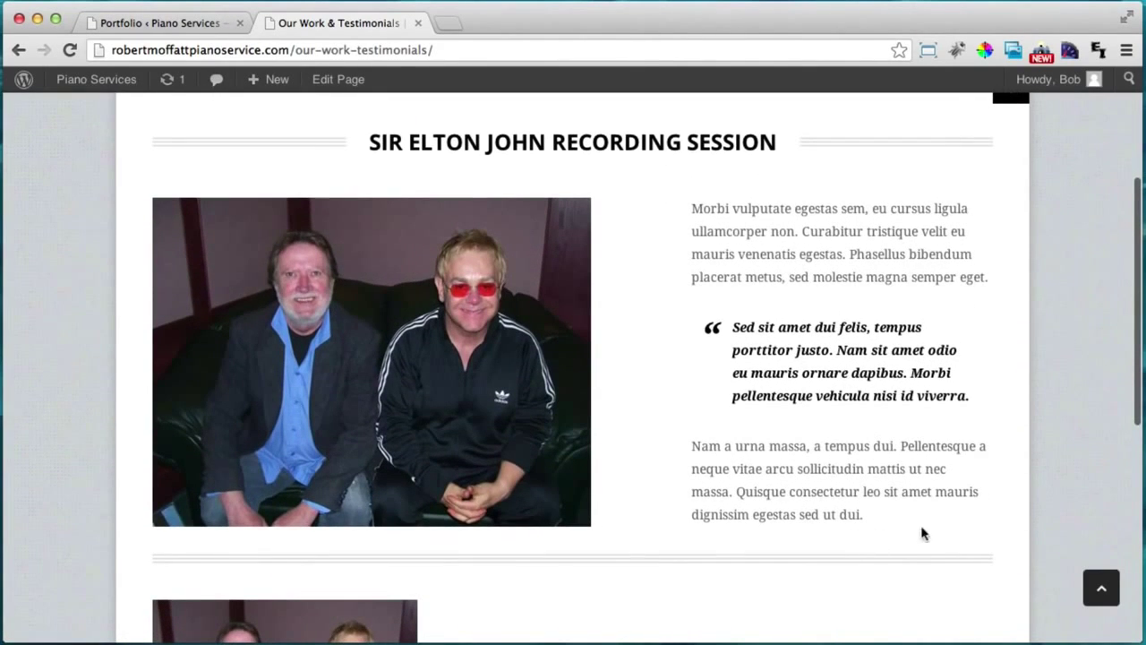
pyautogui.scroll(4, 906, 539)
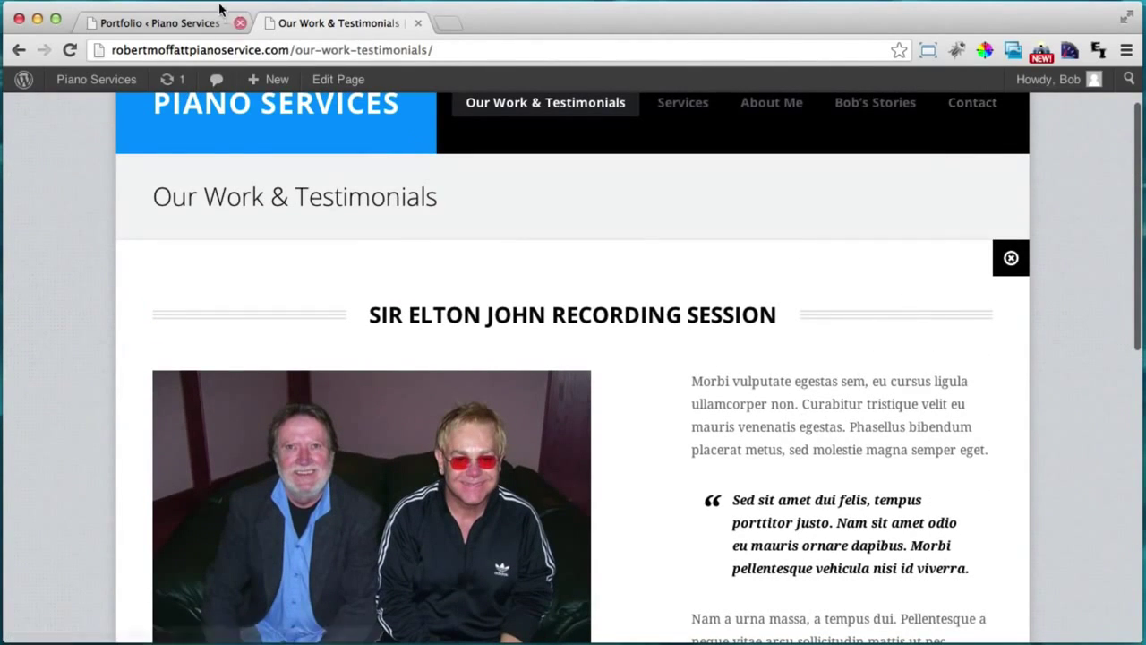
pyautogui.click(156, 25)
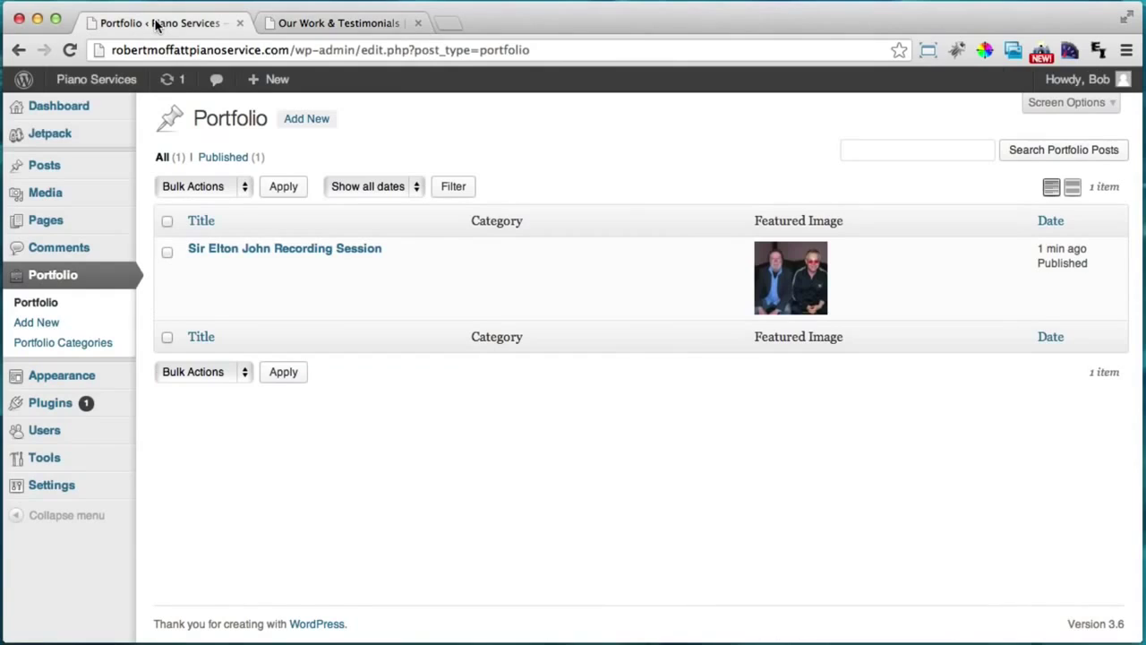
# Step: Add [button url="/contact"]Contact Us[/button] on a new line after the Elton John post's last paragraph
pyautogui.click(215, 254)
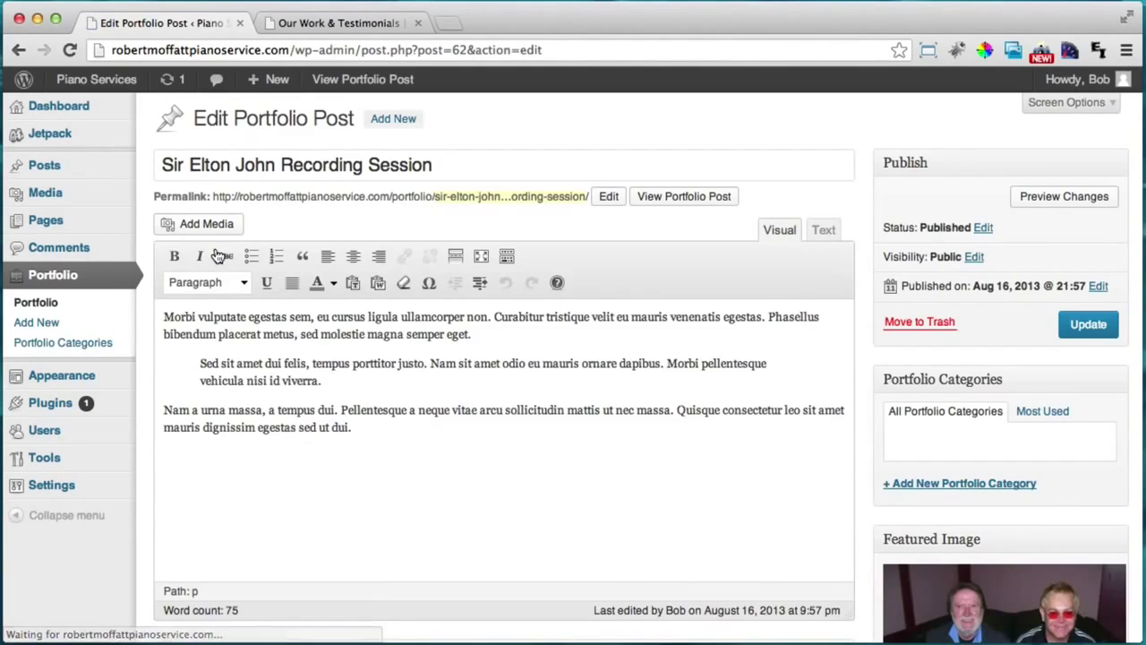
pyautogui.click(316, 483)
pyautogui.press('Return')
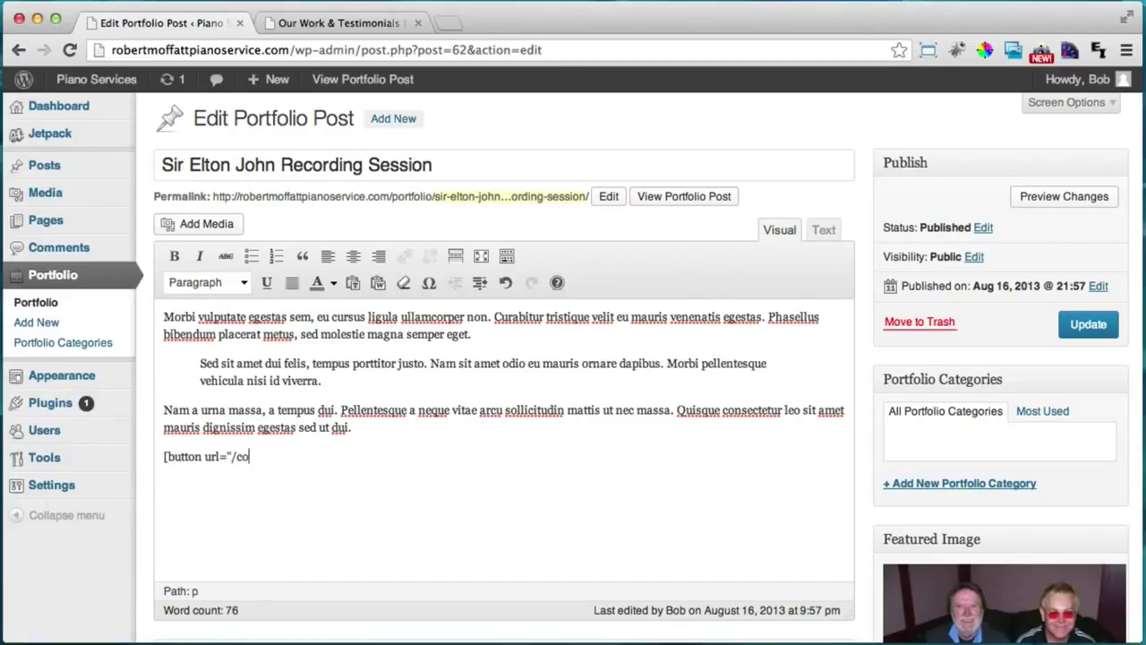
pyautogui.write('ntact"]Contact Us[/button')
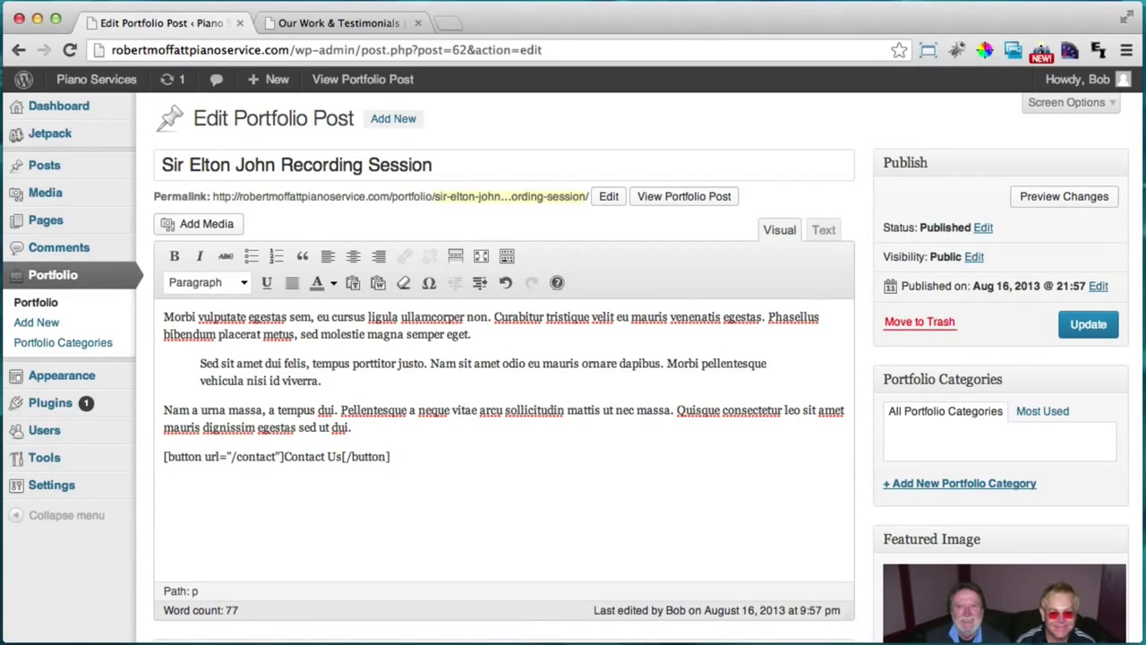
# Step: Check the shortcode's opening tag, Contact Us label and closing tag, then update the post
pyautogui.moveTo(284, 459); pyautogui.dragTo(155, 460)
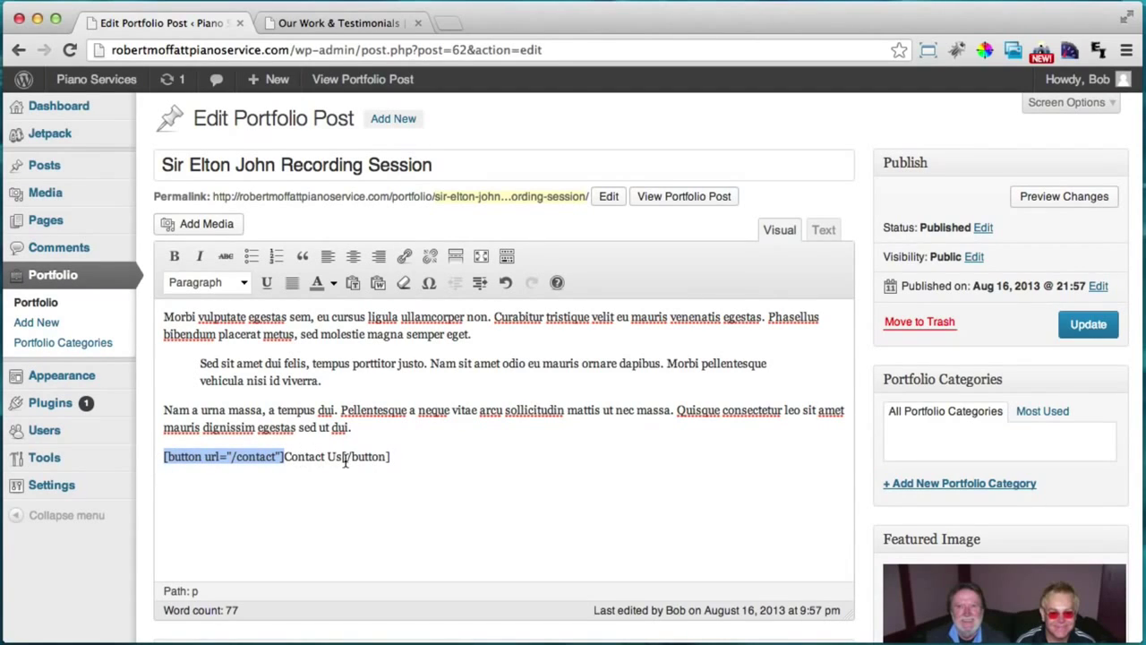
pyautogui.moveTo(342, 459); pyautogui.dragTo(416, 458)
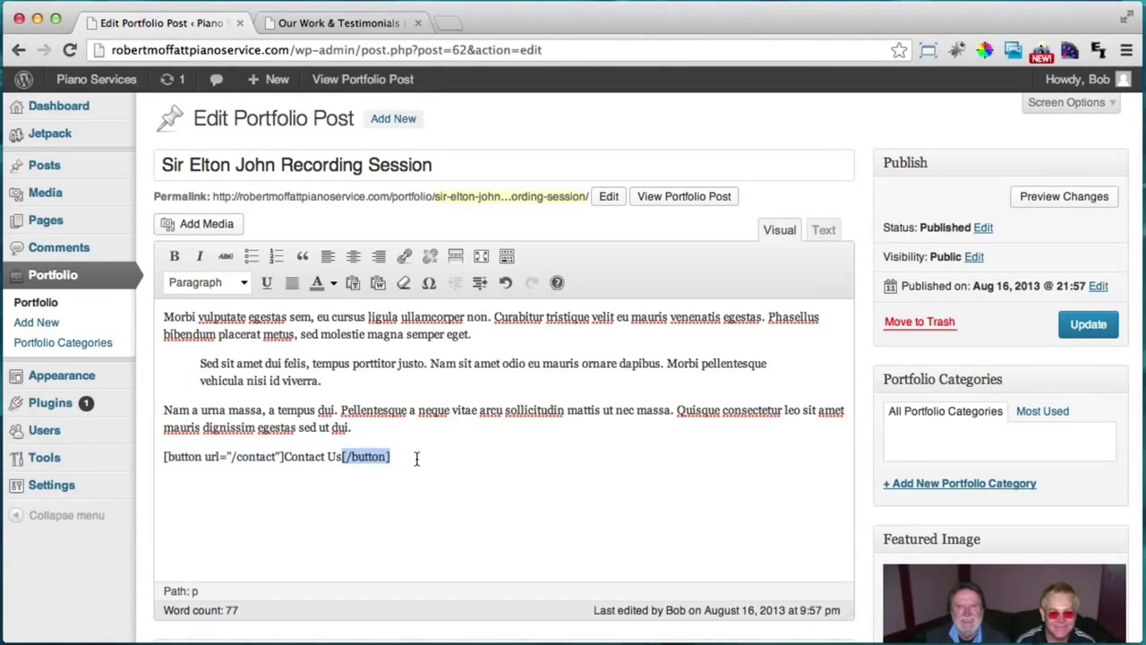
pyautogui.click(419, 459)
pyautogui.moveTo(284, 456); pyautogui.dragTo(164, 459)
pyautogui.click(333, 472)
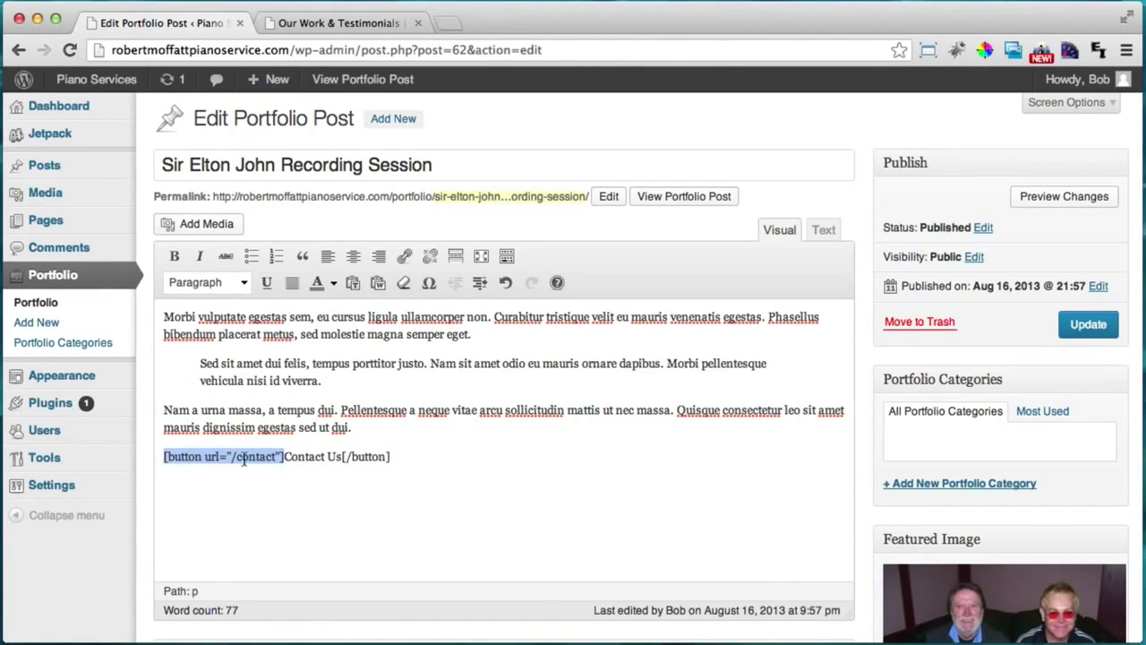
pyautogui.click(342, 458)
pyautogui.moveTo(340, 459); pyautogui.dragTo(392, 456)
pyautogui.click(409, 460)
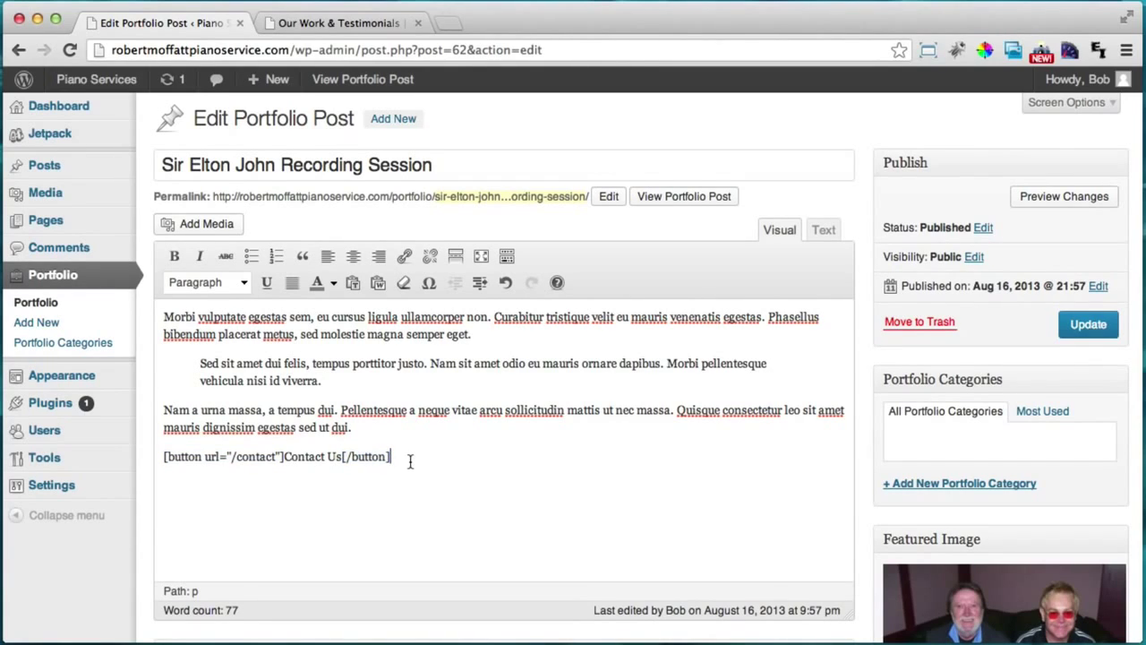
pyautogui.click(1089, 327)
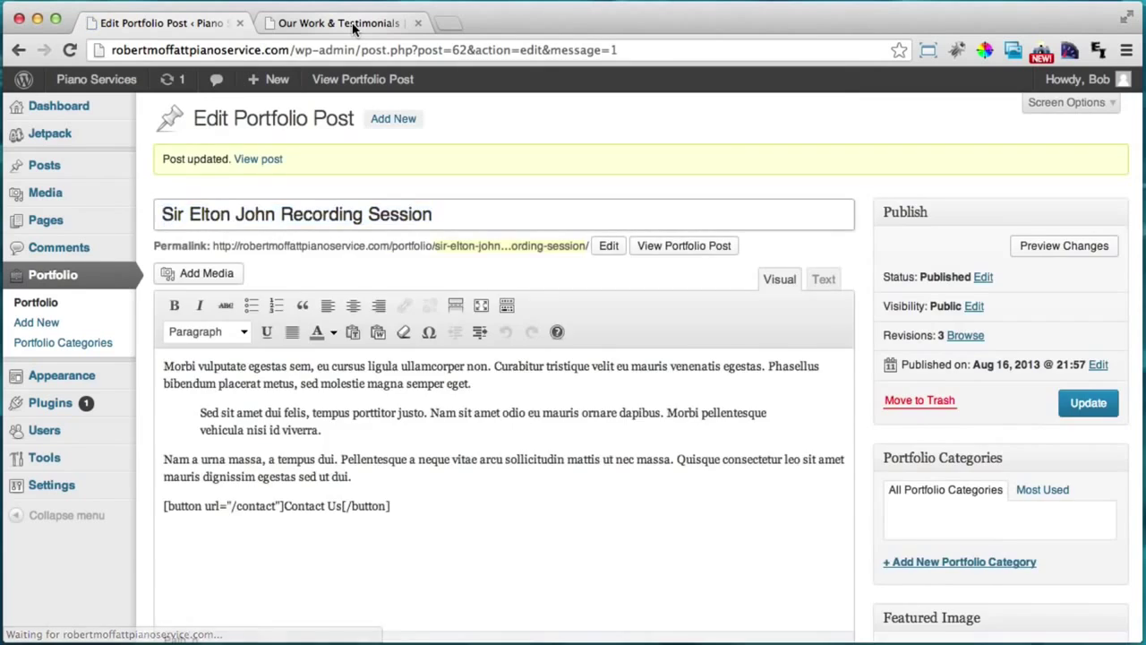
pyautogui.click(354, 27)
pyautogui.click(70, 50)
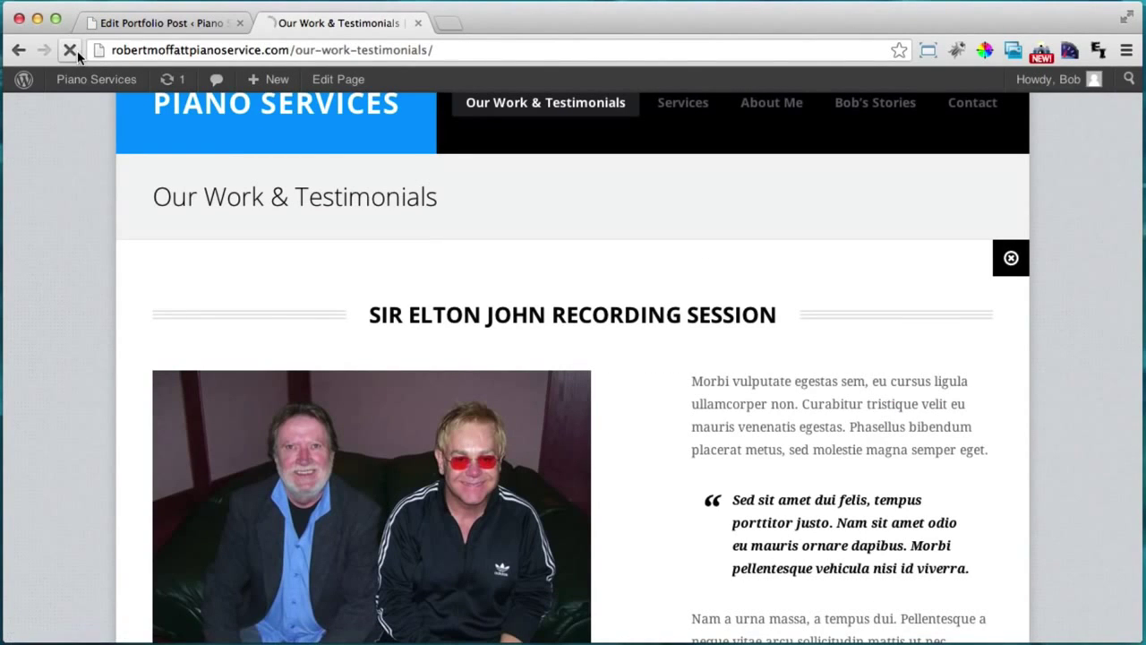
pyautogui.scroll(-3, 761, 305)
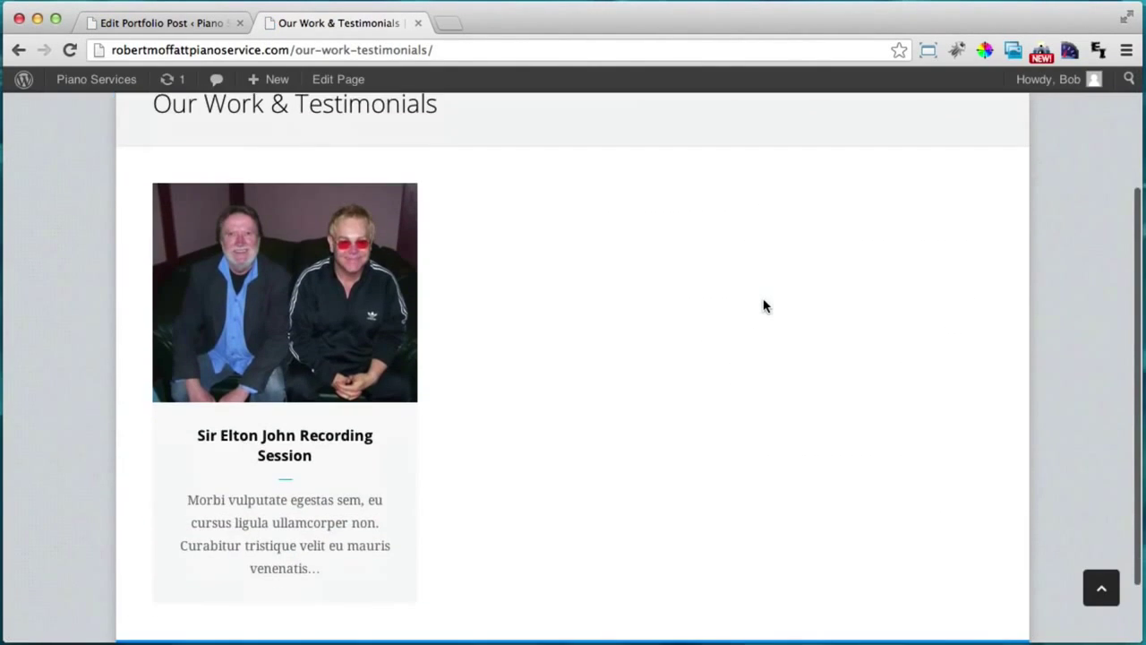
pyautogui.scroll(2, 761, 304)
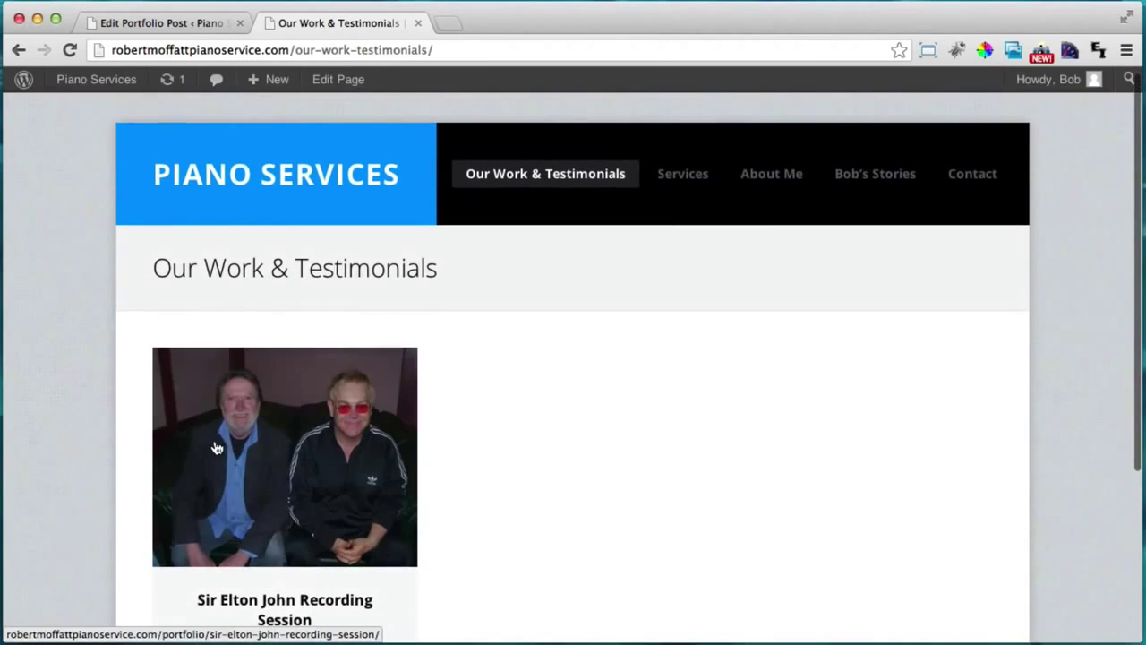
pyautogui.click(295, 452)
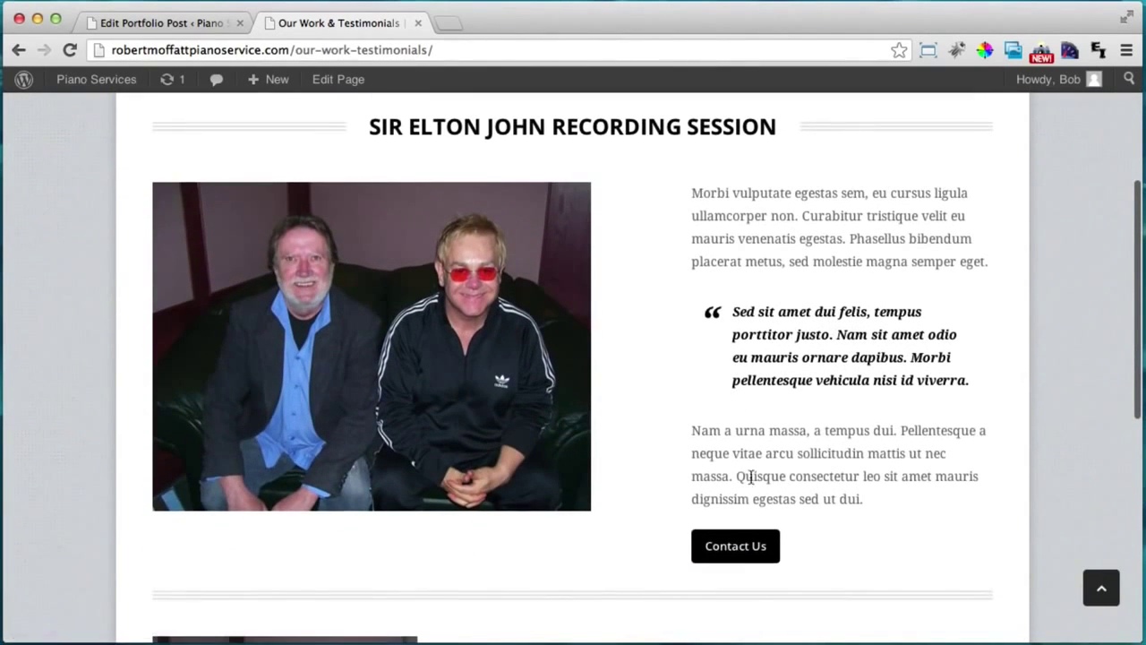
pyautogui.click(752, 558)
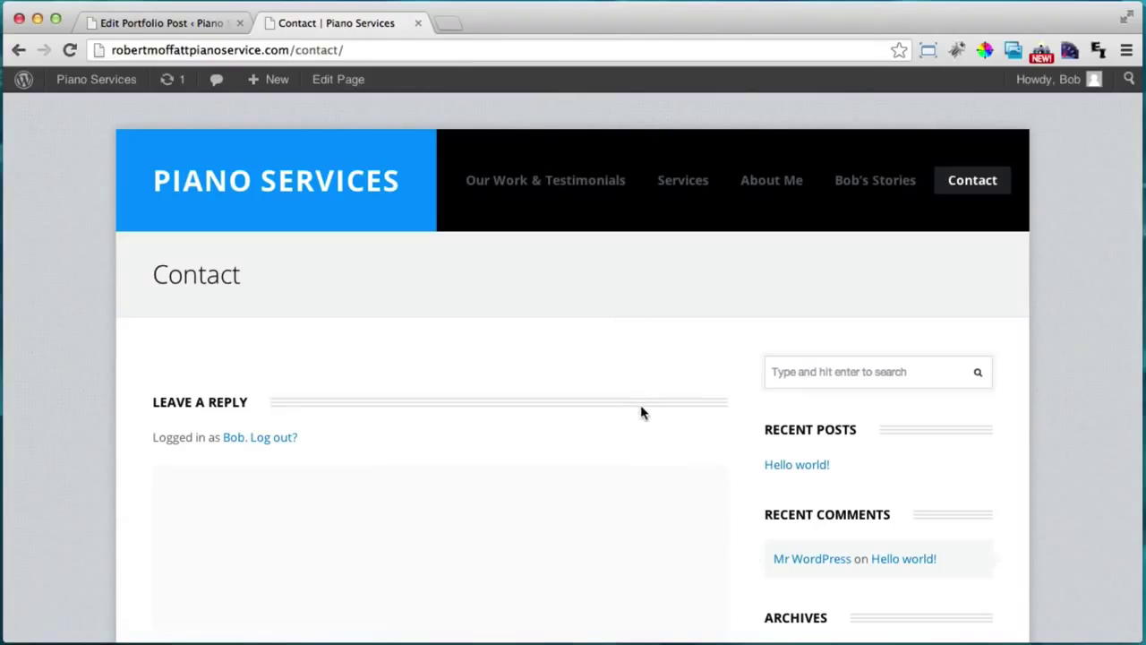
pyautogui.press('super+Tab')
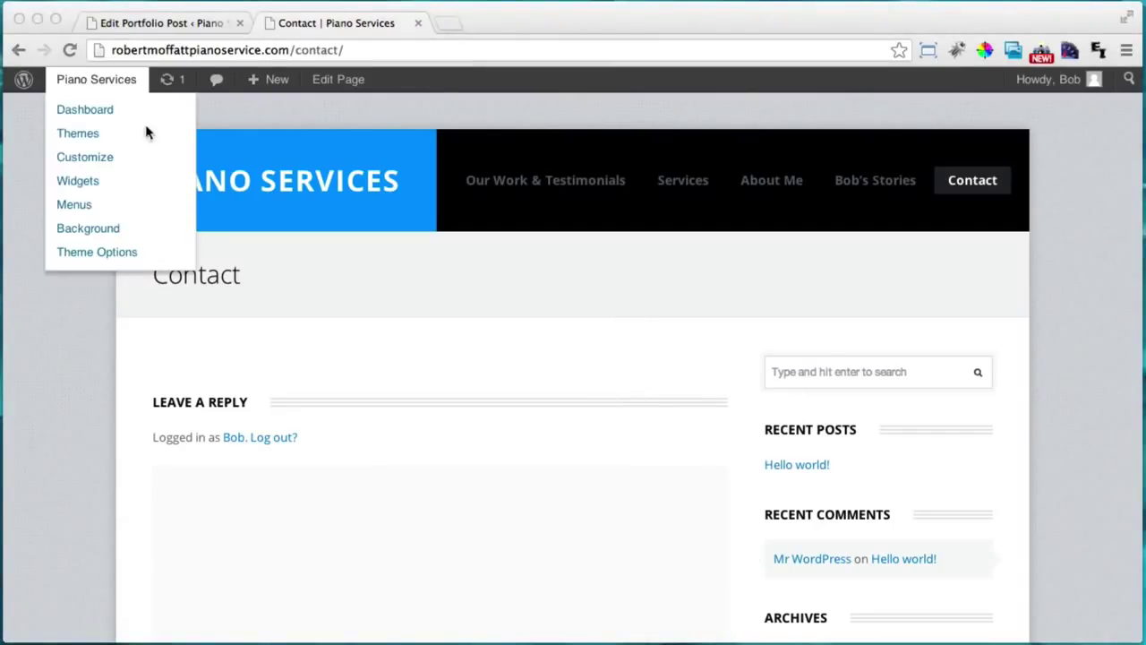
pyautogui.click(16, 51)
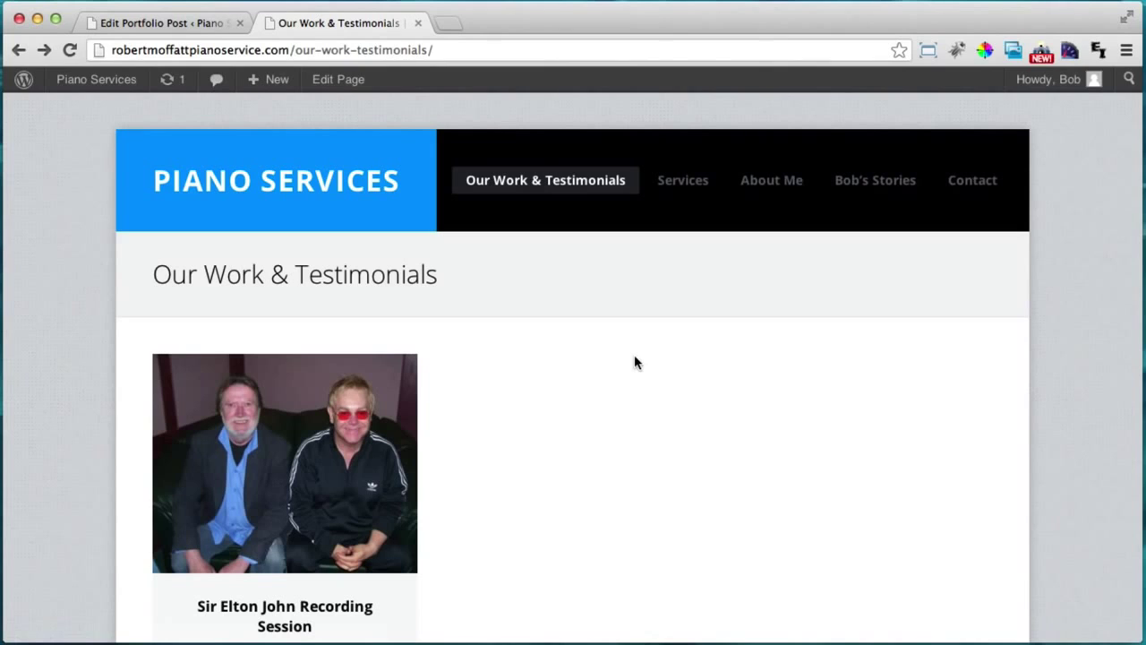
# Step: Create Who We Have Worked With and Testimonials categories, then save the Elton John post under only Who We Have Worked With
pyautogui.click(159, 22)
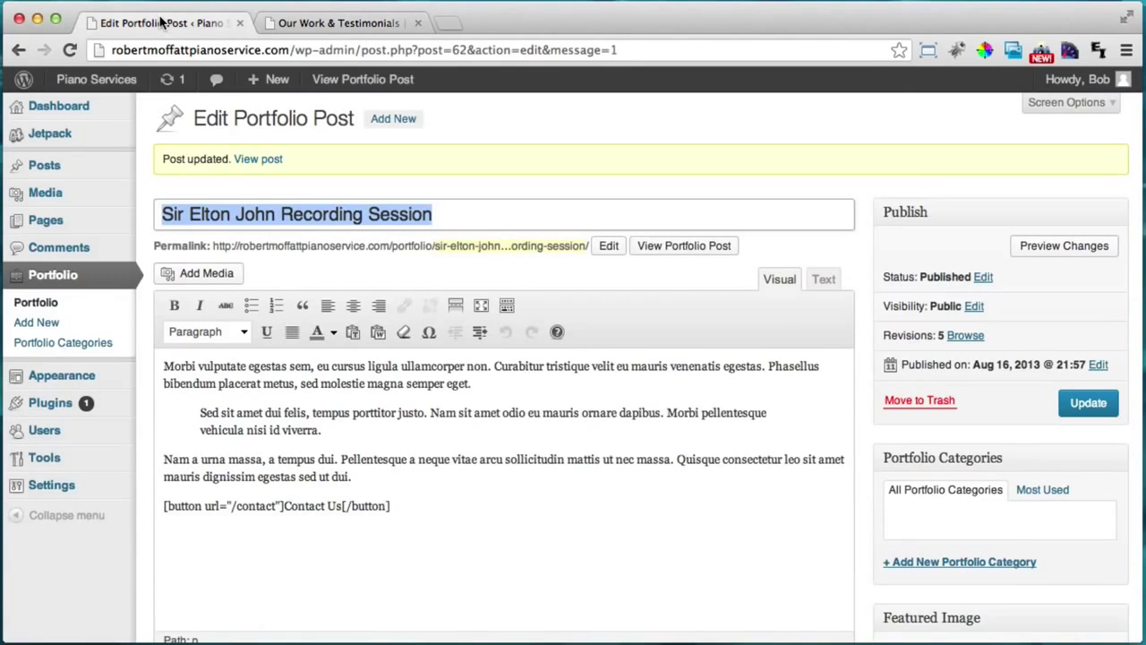
pyautogui.scroll(-1, 940, 412)
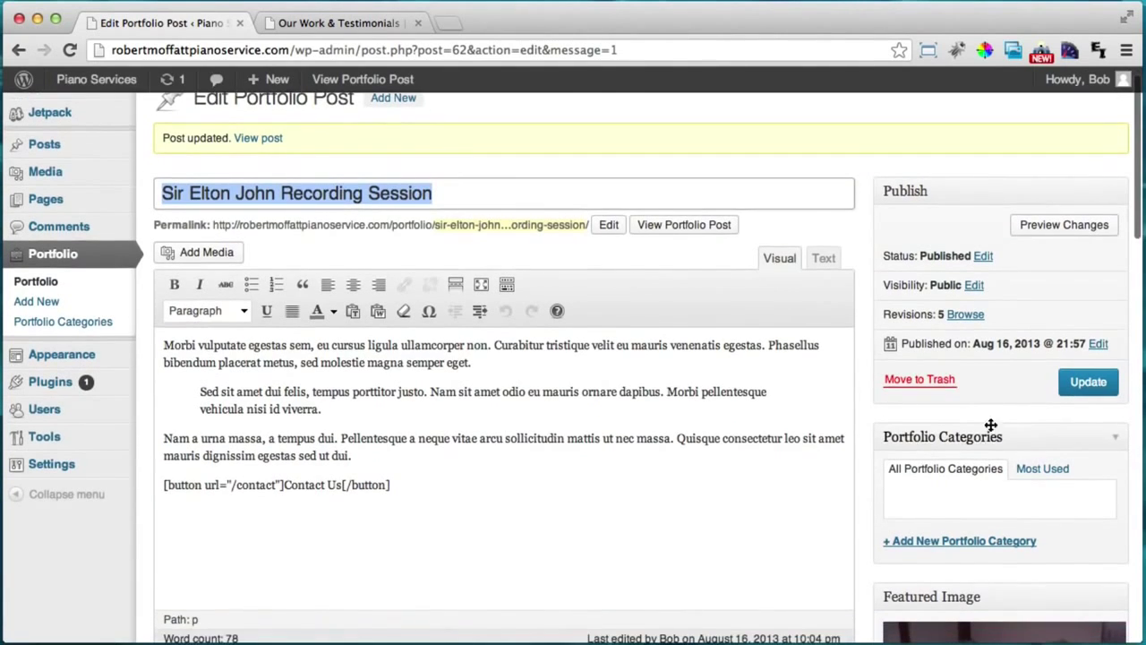
pyautogui.click(931, 542)
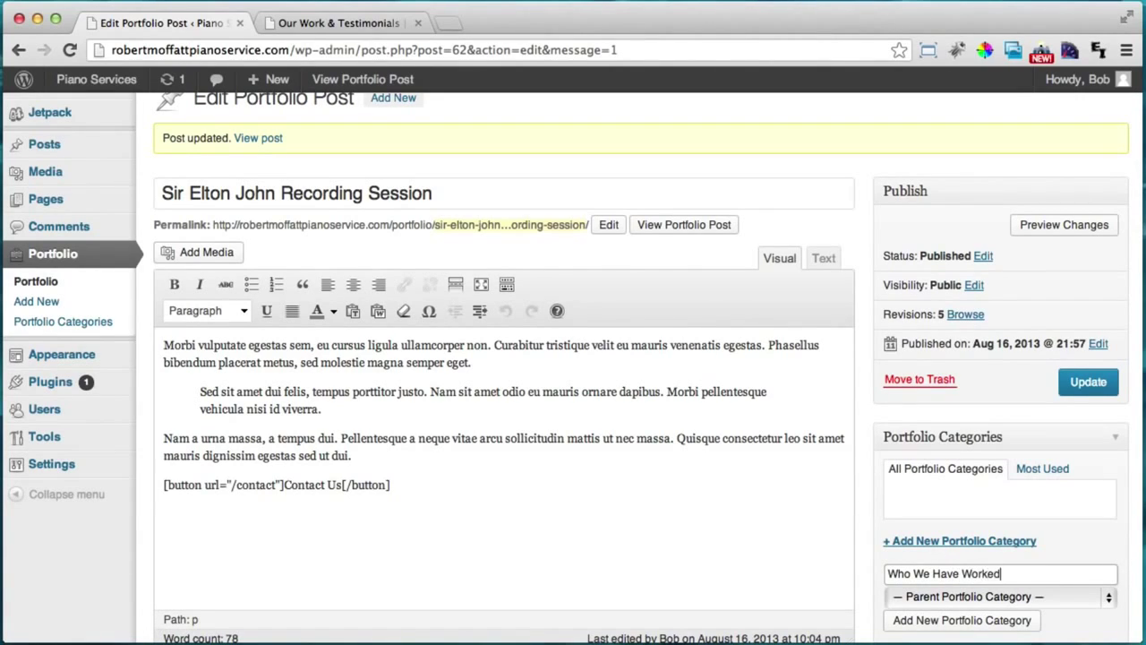
pyautogui.scroll(-1, 1028, 445)
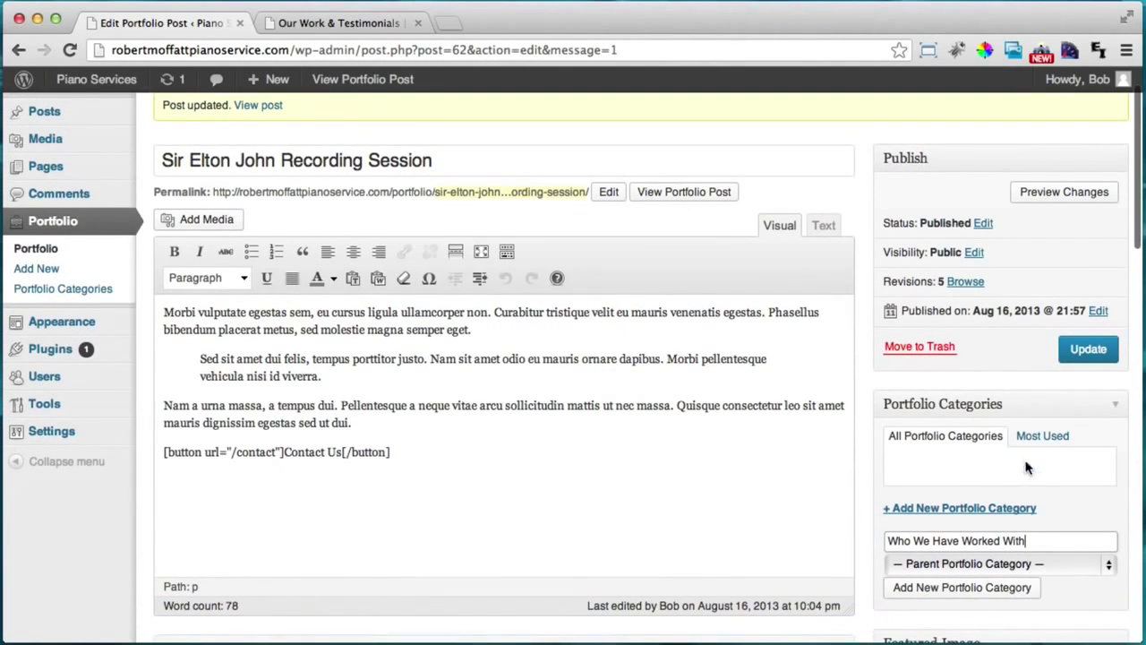
pyautogui.click(981, 595)
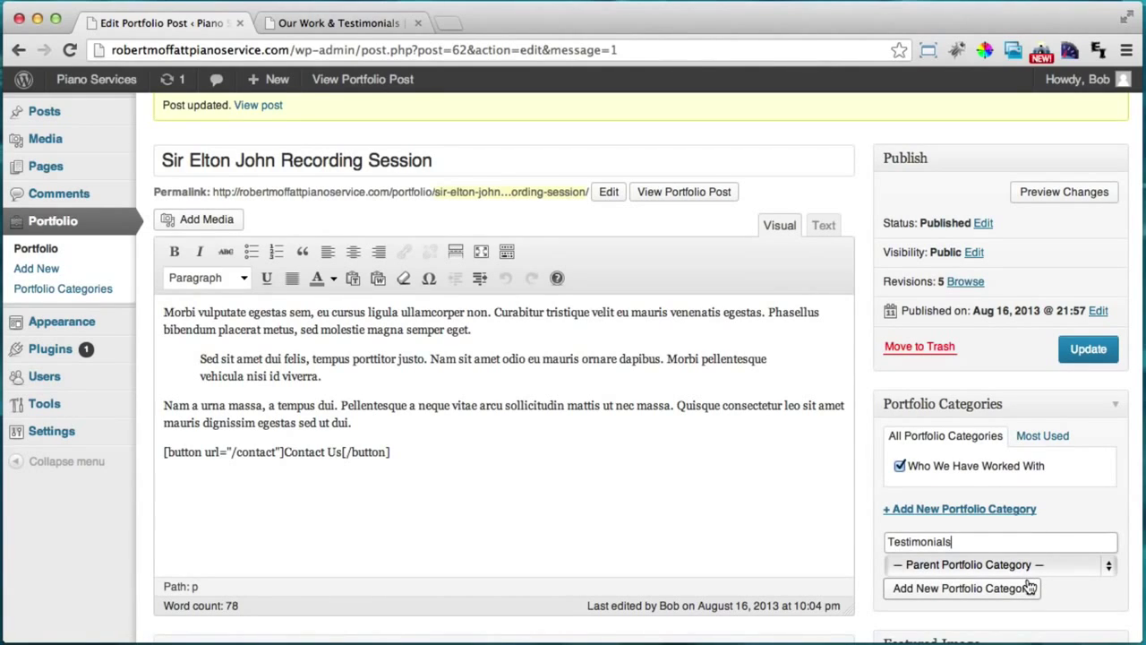
pyautogui.click(958, 597)
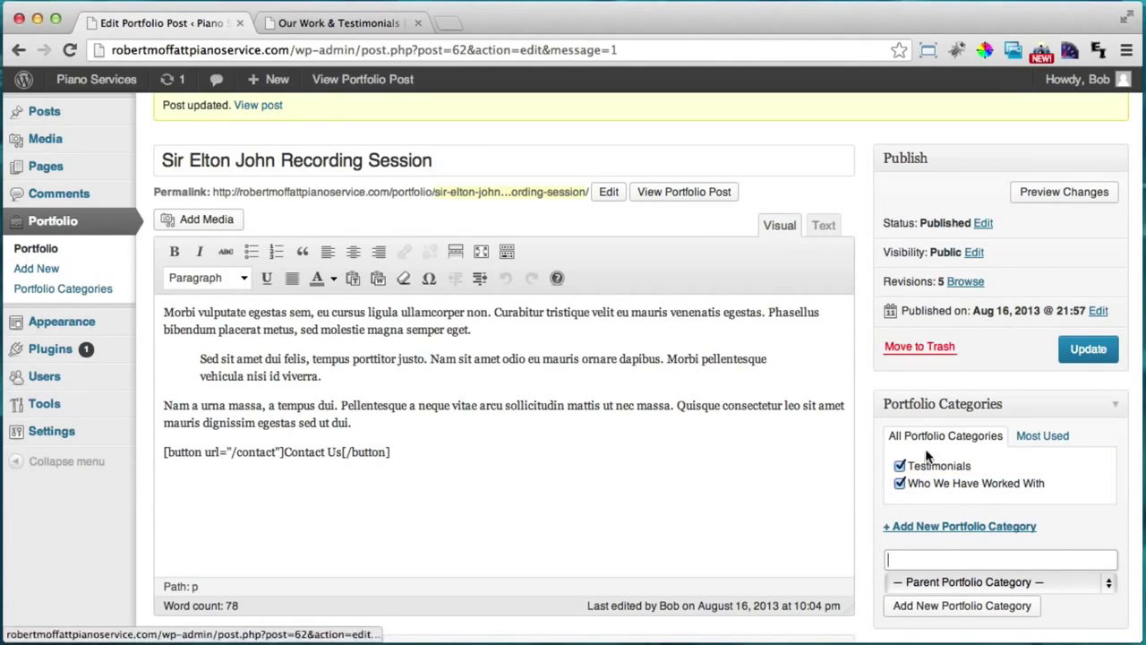
pyautogui.click(900, 466)
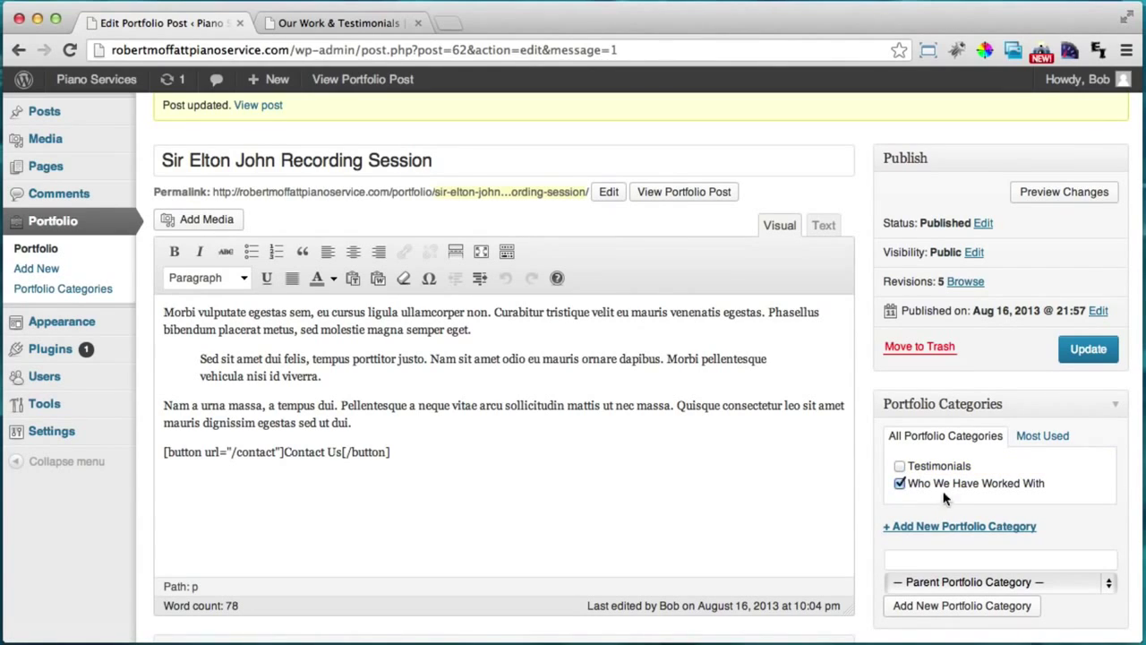
pyautogui.click(1088, 352)
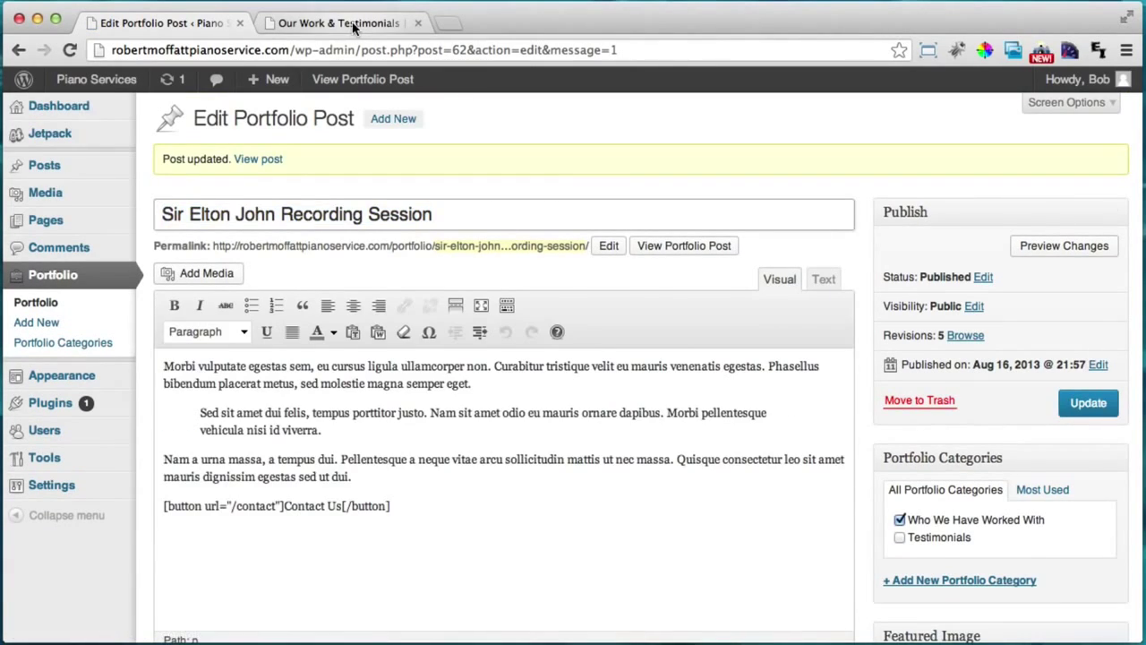
# Step: Reload the live Our Work & Testimonials page and check its Who We Have Worked With filter
pyautogui.click(349, 25)
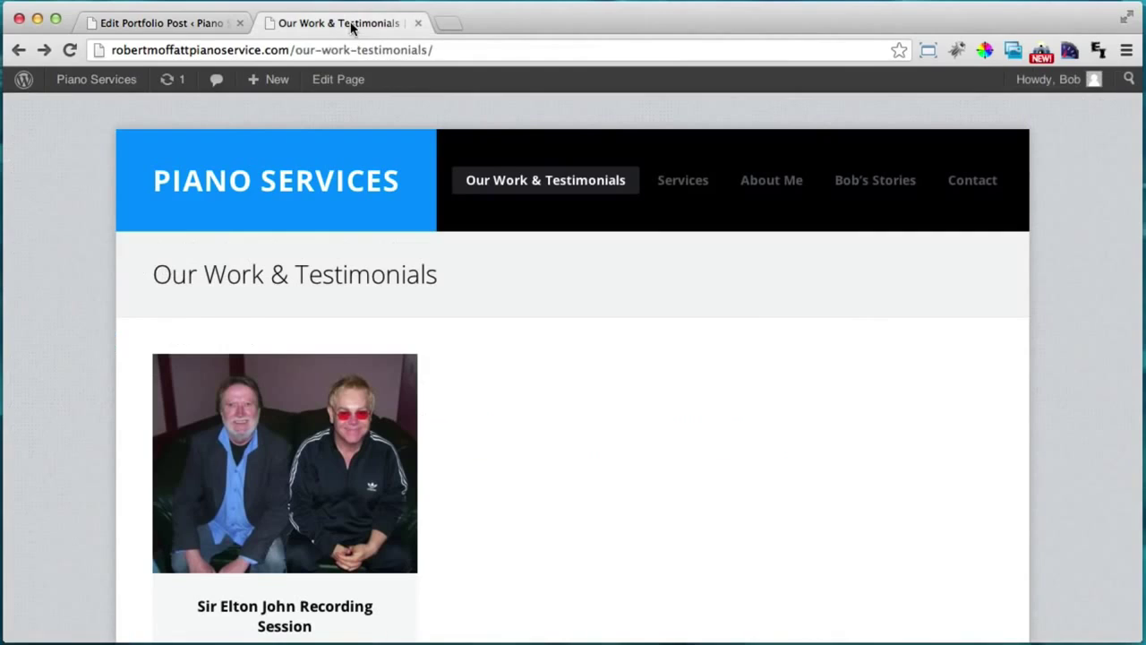
pyautogui.click(551, 187)
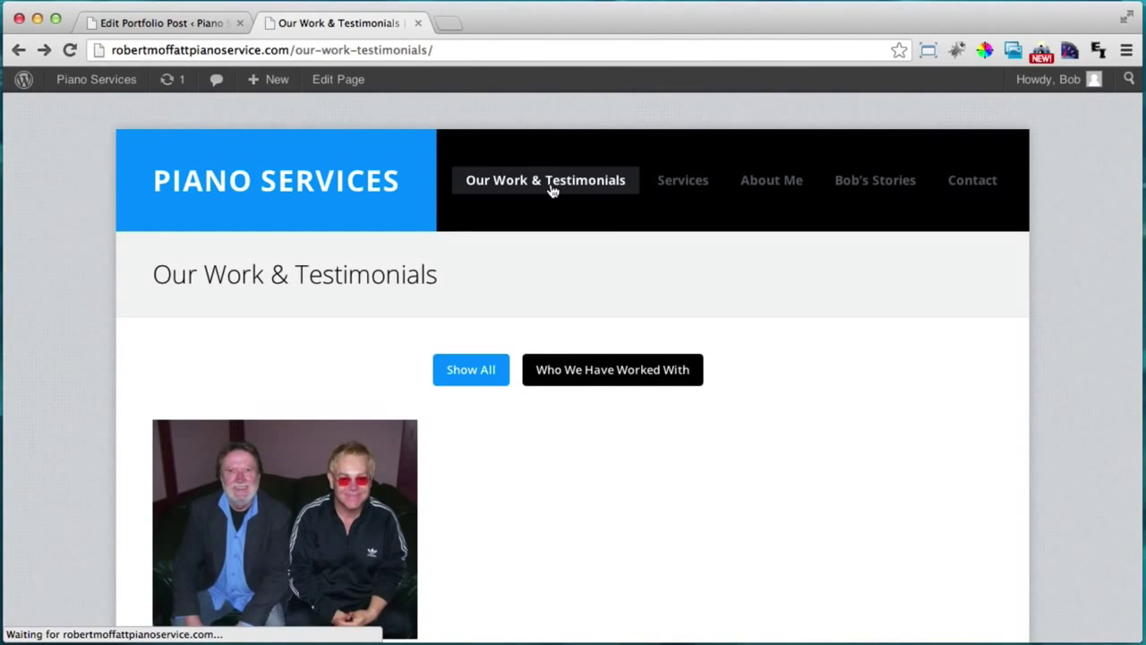
pyautogui.scroll(-1, 850, 328)
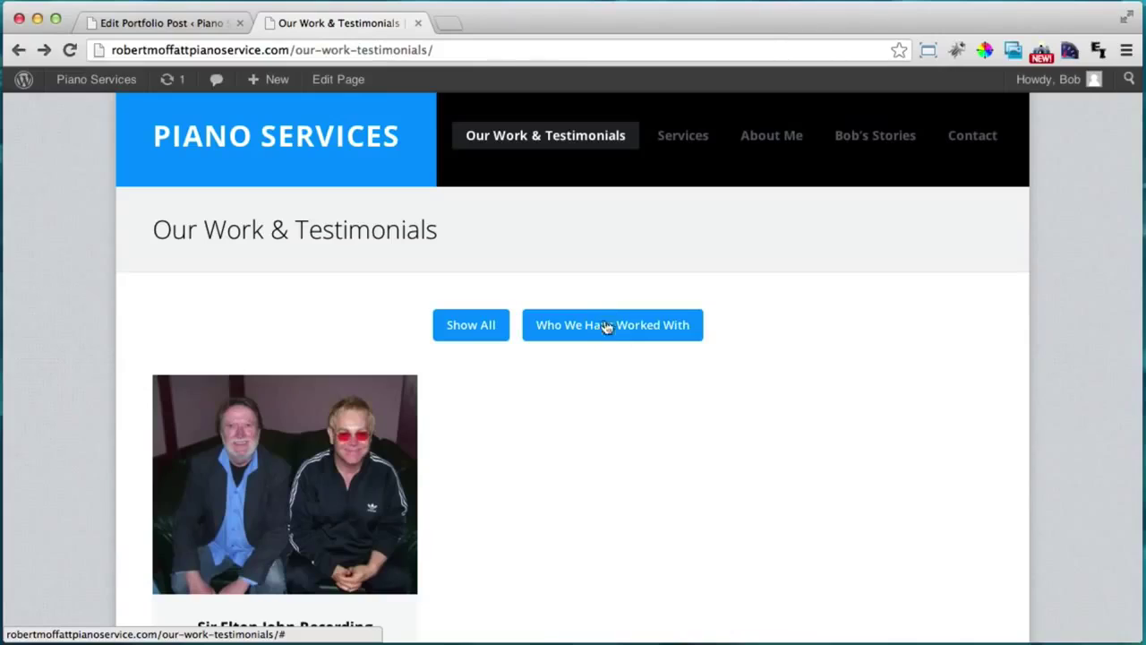
pyautogui.click(606, 325)
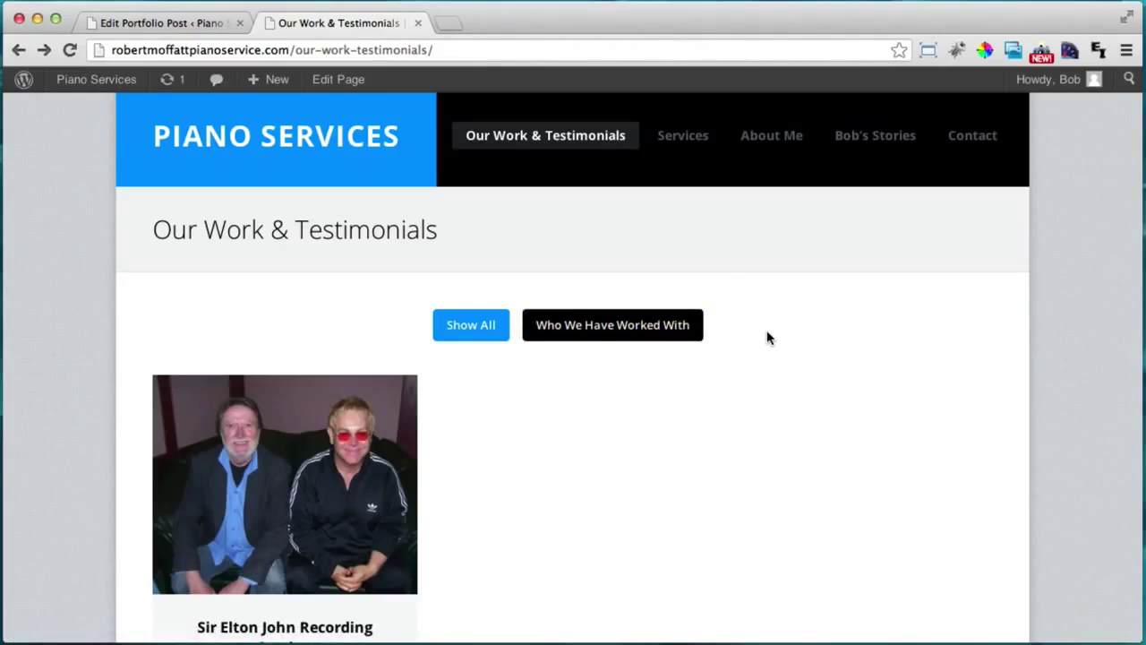
pyautogui.scroll(-2, 766, 333)
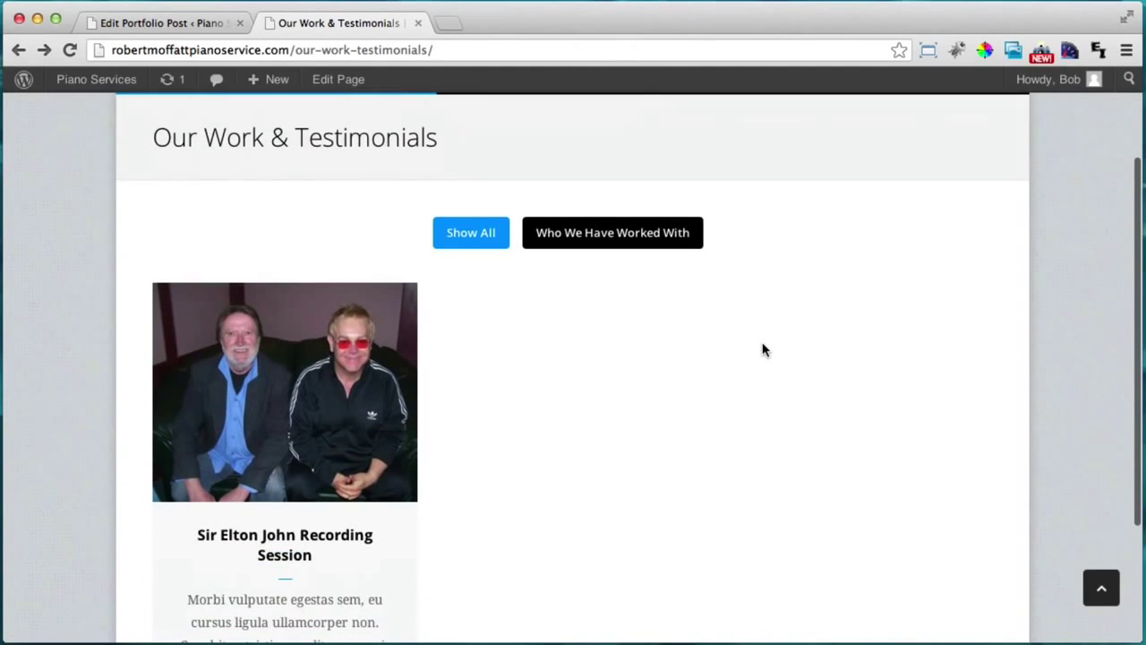
pyautogui.scroll(-2, 766, 348)
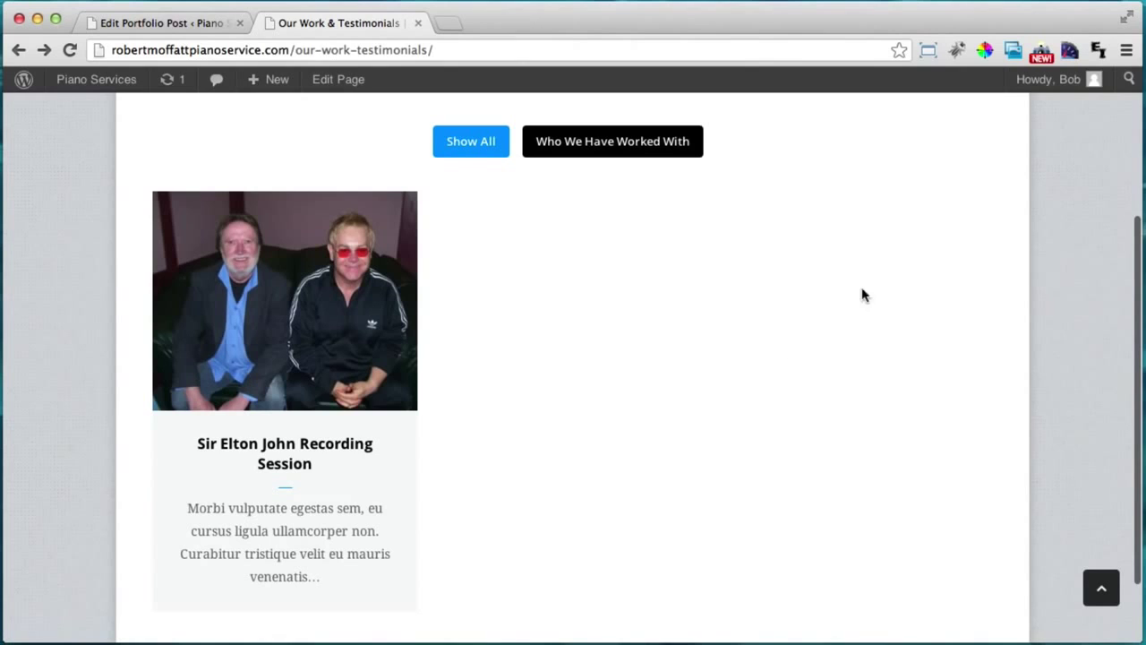
pyautogui.scroll(5, 817, 321)
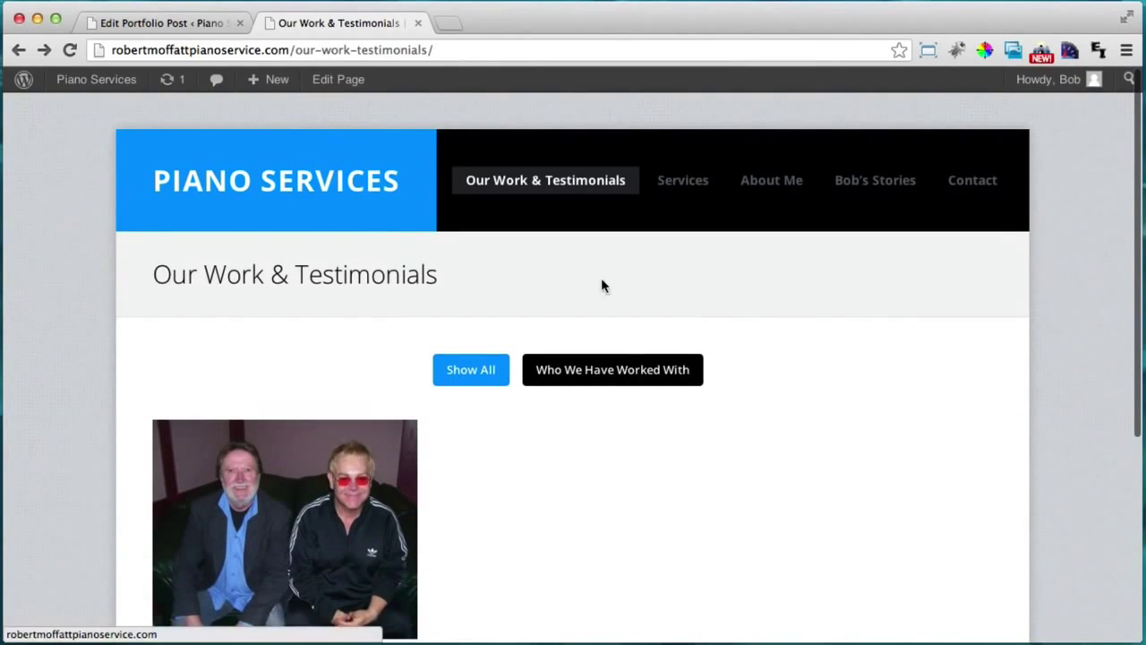
pyautogui.scroll(-4, 755, 317)
pyautogui.scroll(4, 755, 317)
pyautogui.scroll(-5, 755, 317)
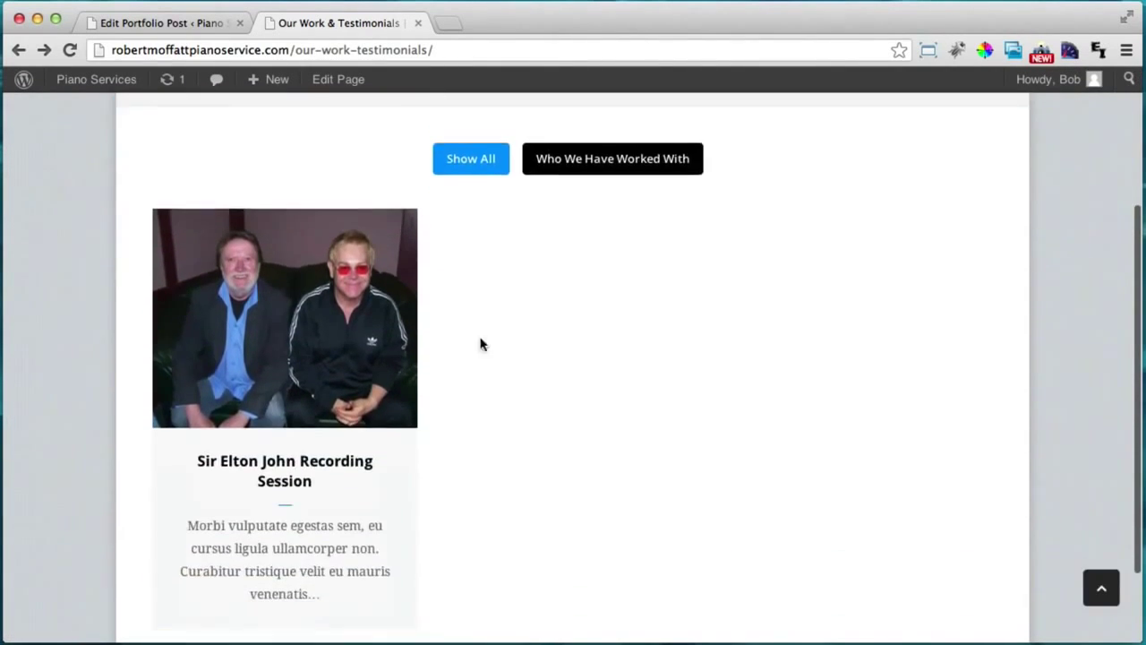
pyautogui.scroll(-1, 529, 342)
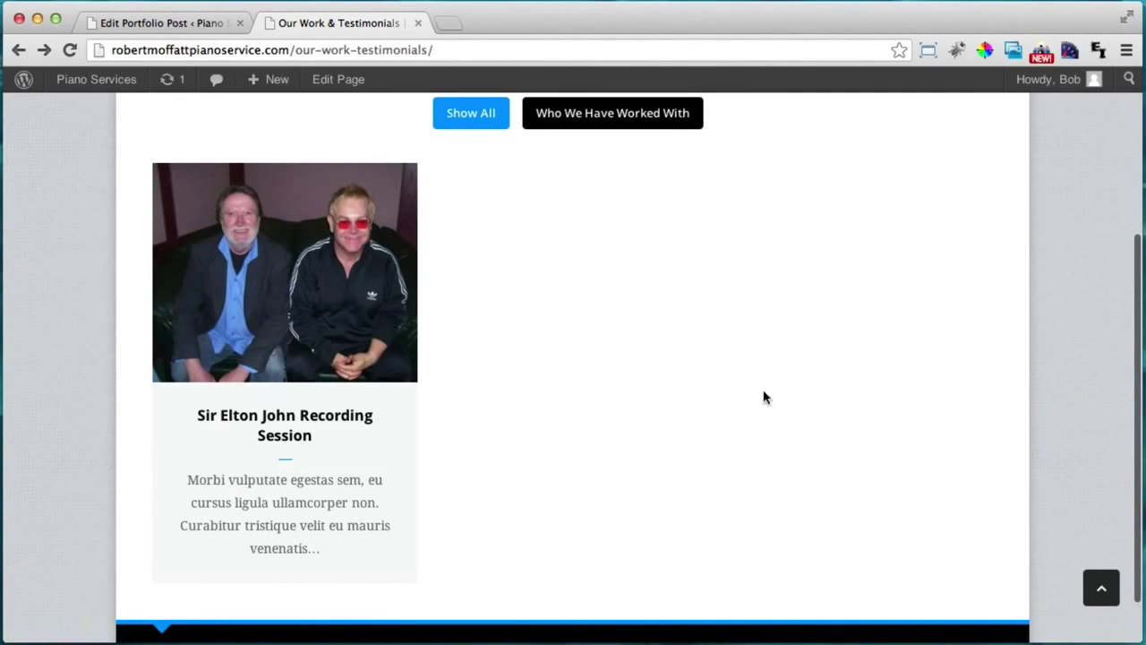
pyautogui.scroll(5, 724, 468)
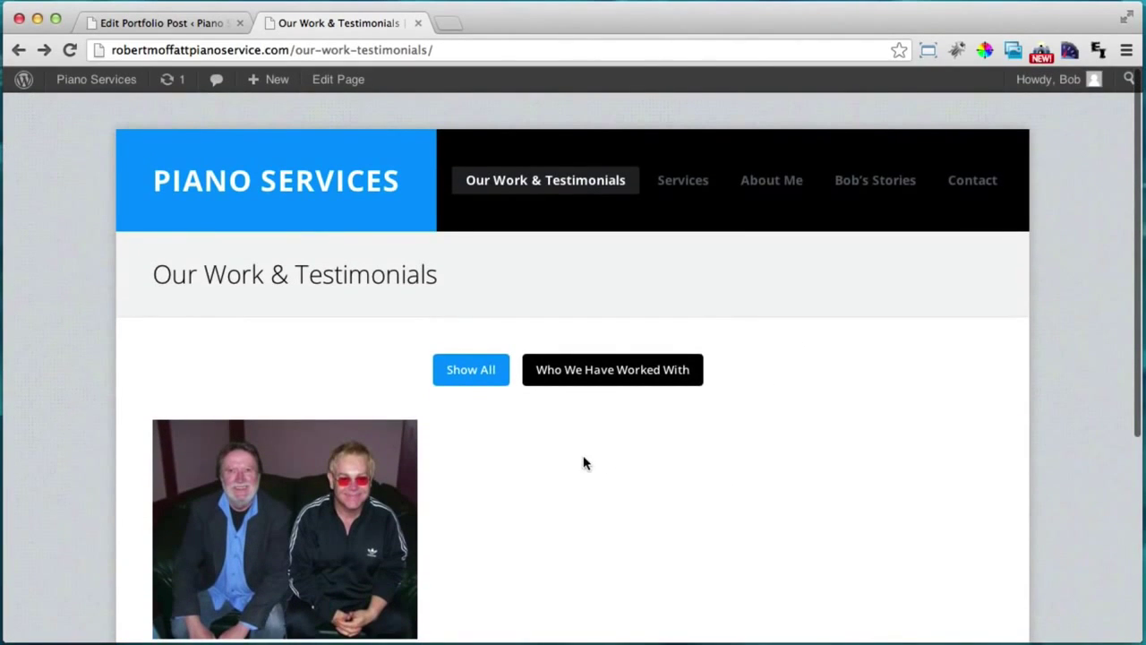
pyautogui.click(165, 27)
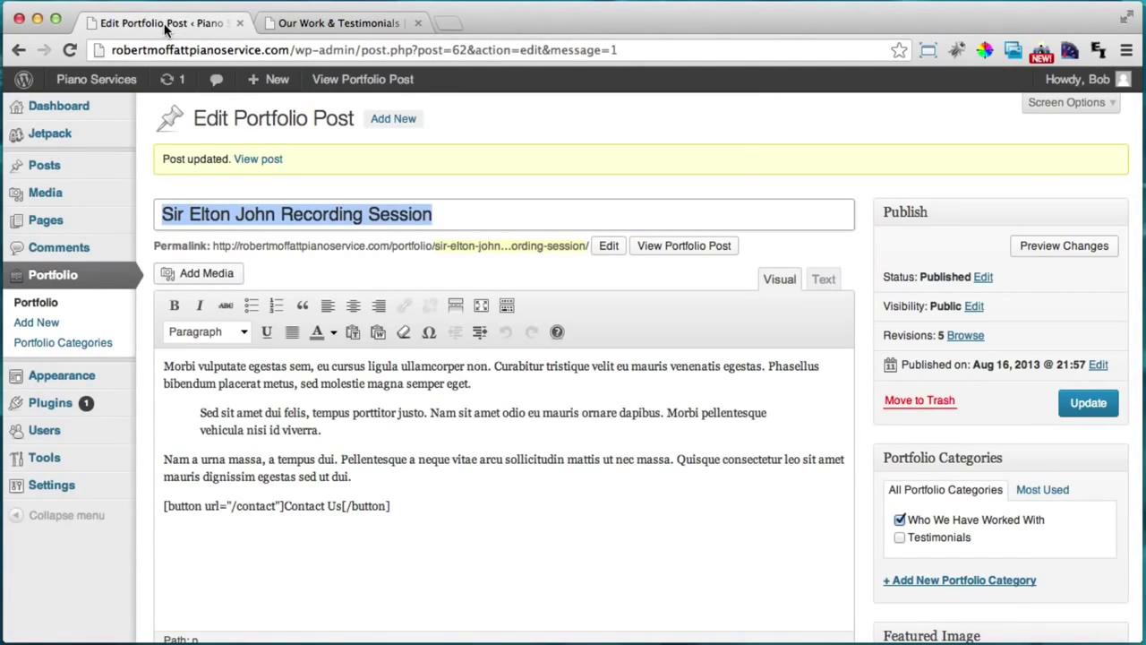
# Step: Start a new portfolio post titled '2 Pianos, 4 Hands'
pyautogui.click(399, 122)
pyautogui.click(399, 122)
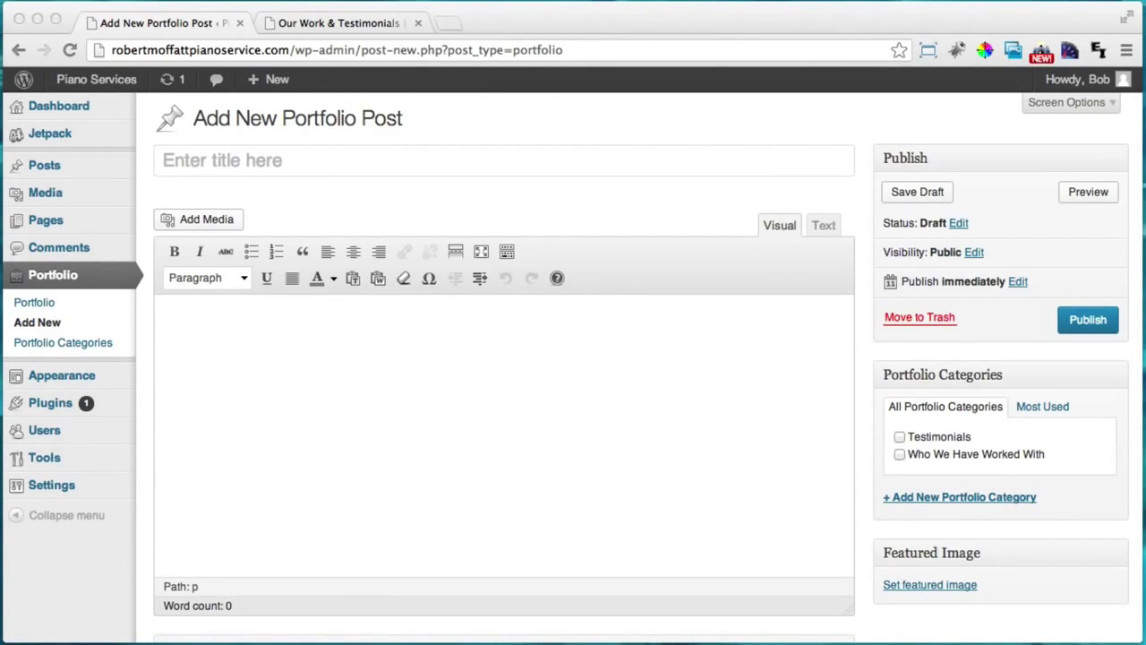
pyautogui.click(545, 166)
pyautogui.write('2 Pianos, 4 Hands')
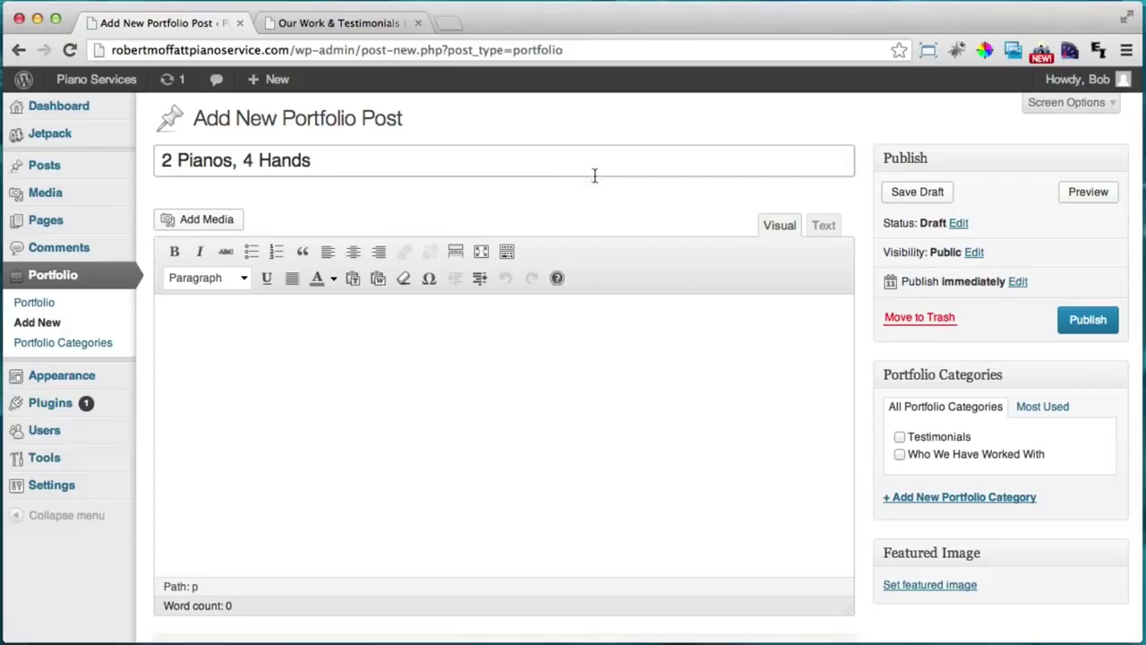
pyautogui.click(453, 418)
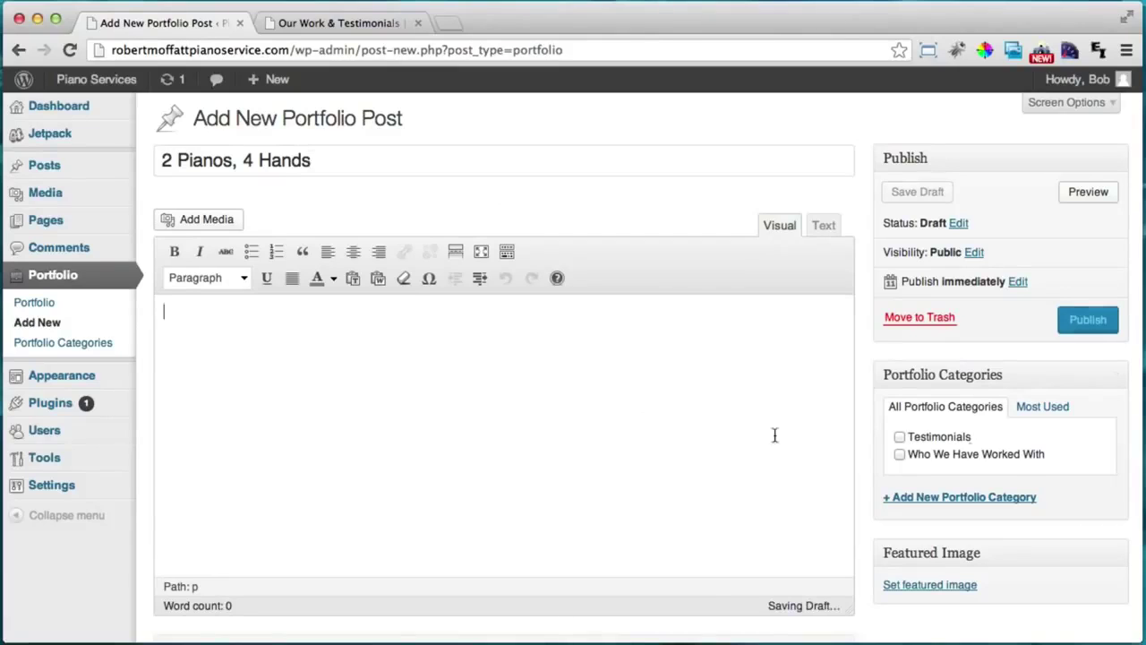
# Step: Upload 2 Pianos, 4 Hands.jpg and set it as the featured image
pyautogui.click(944, 584)
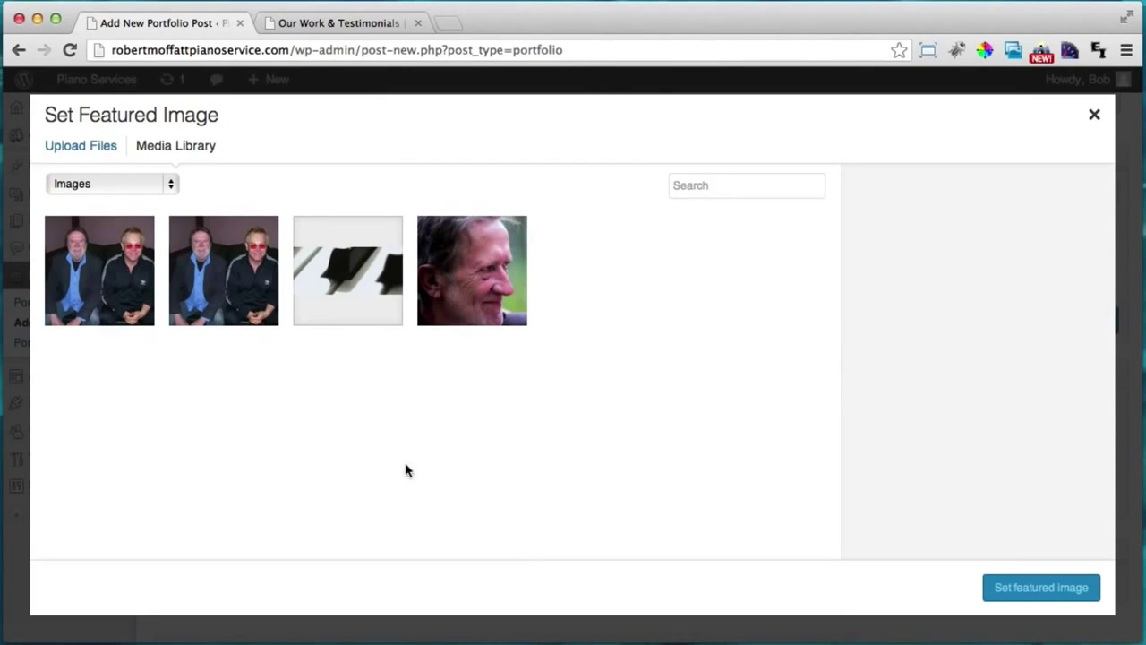
pyautogui.click(90, 148)
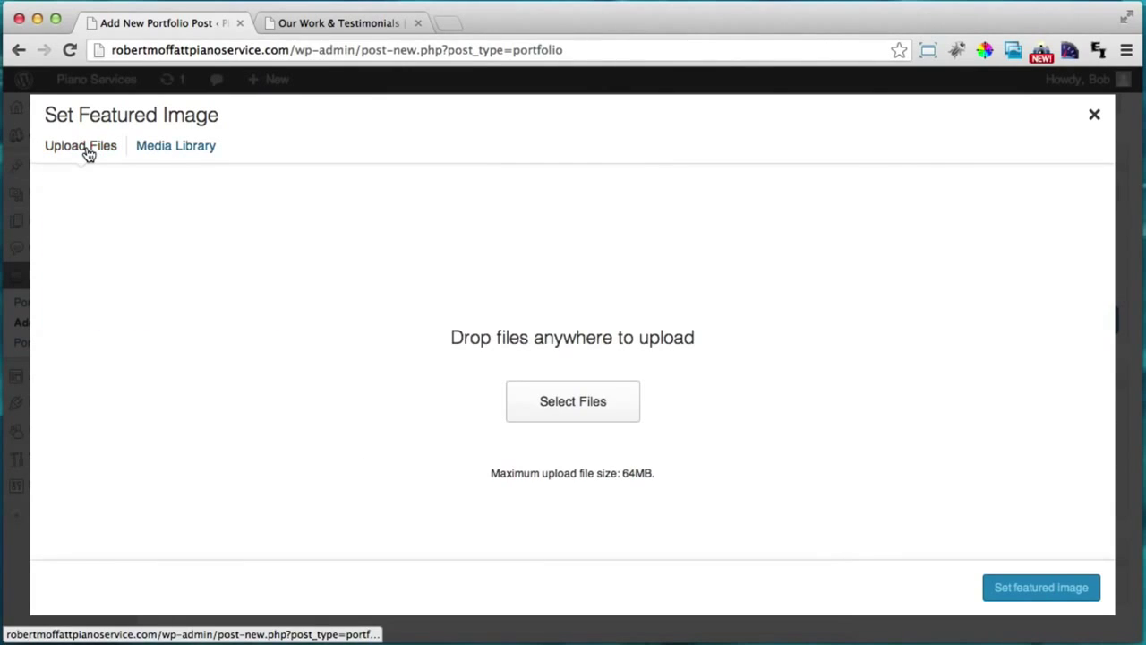
pyautogui.click(573, 402)
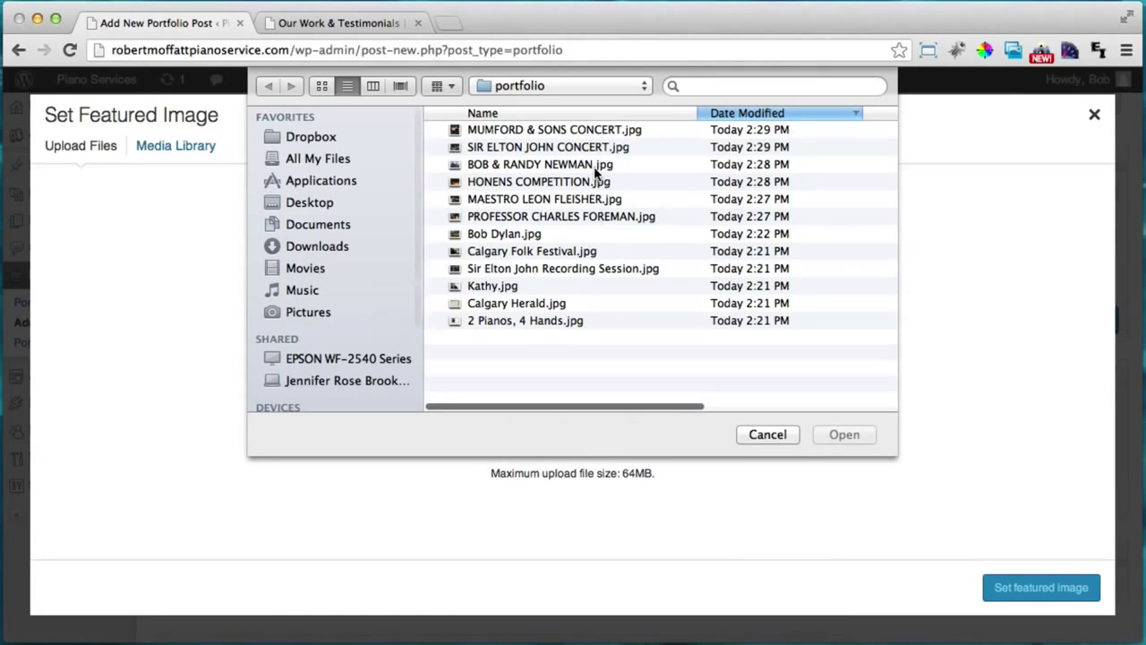
pyautogui.click(537, 321)
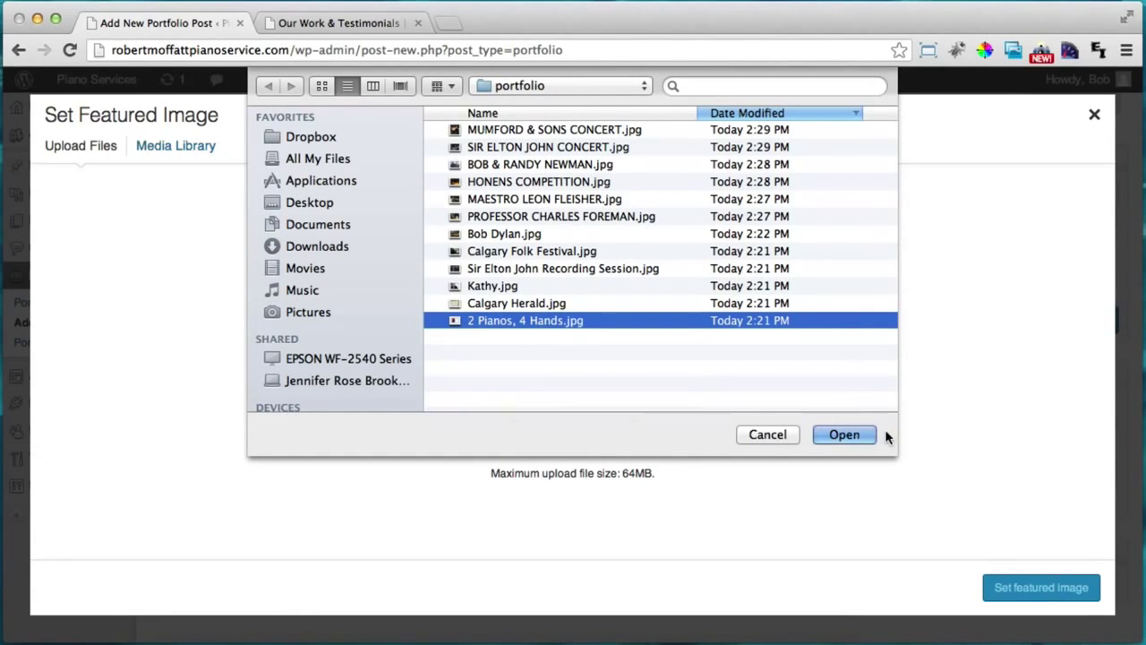
pyautogui.click(847, 434)
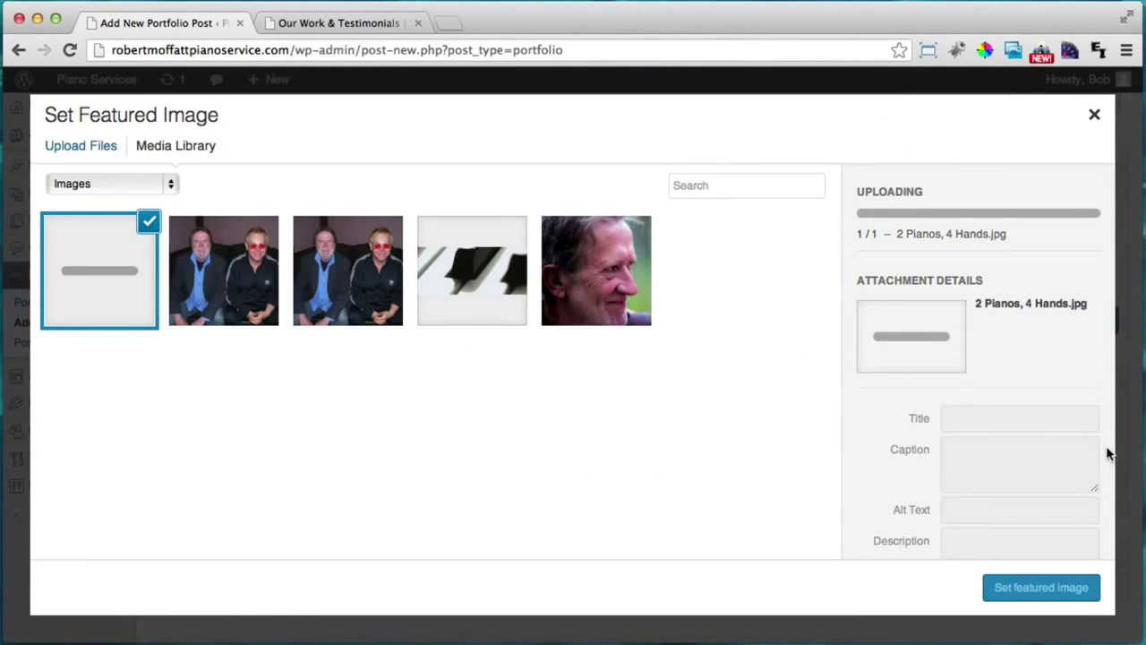
pyautogui.click(1041, 587)
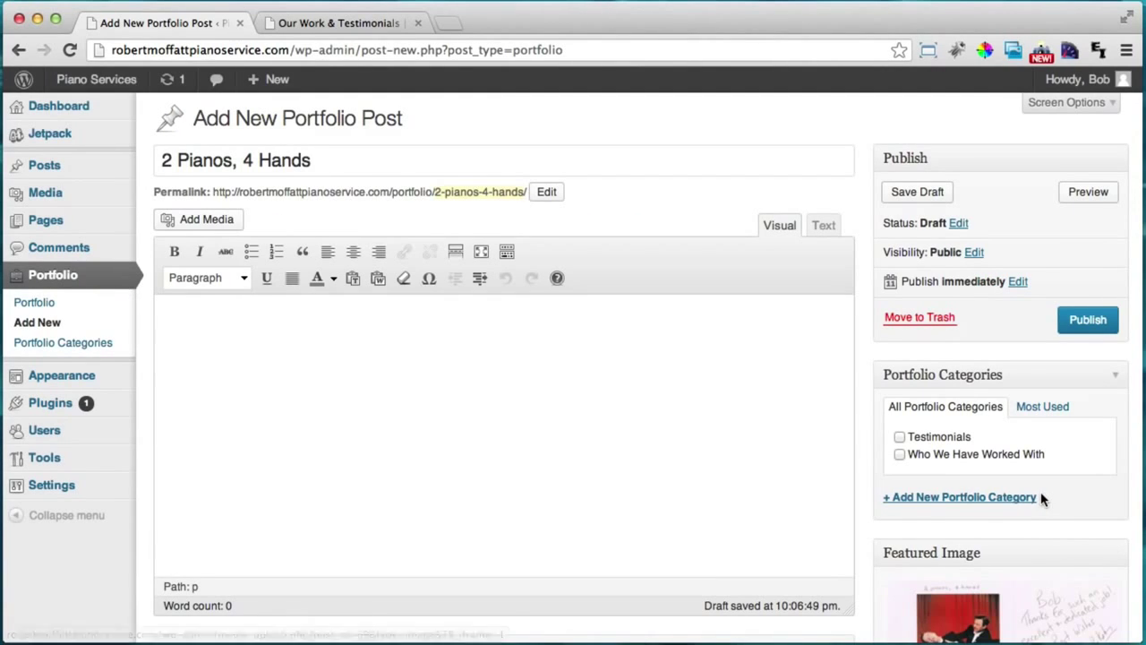
# Step: File the post under Testimonials and publish it
pyautogui.scroll(-1, 978, 420)
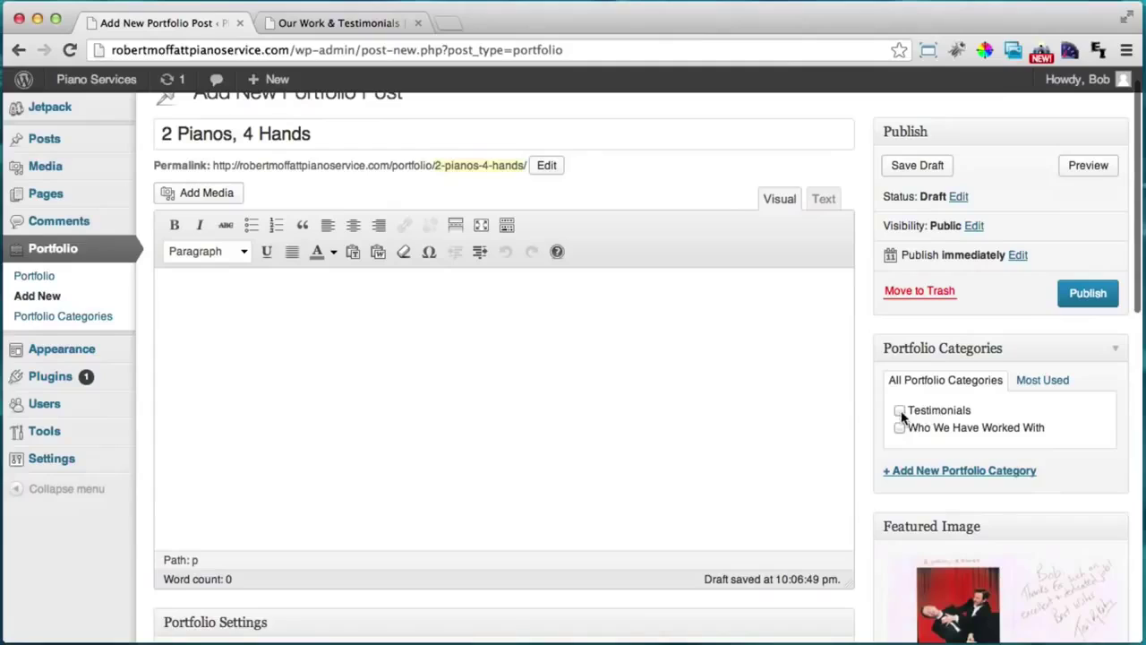
pyautogui.click(899, 410)
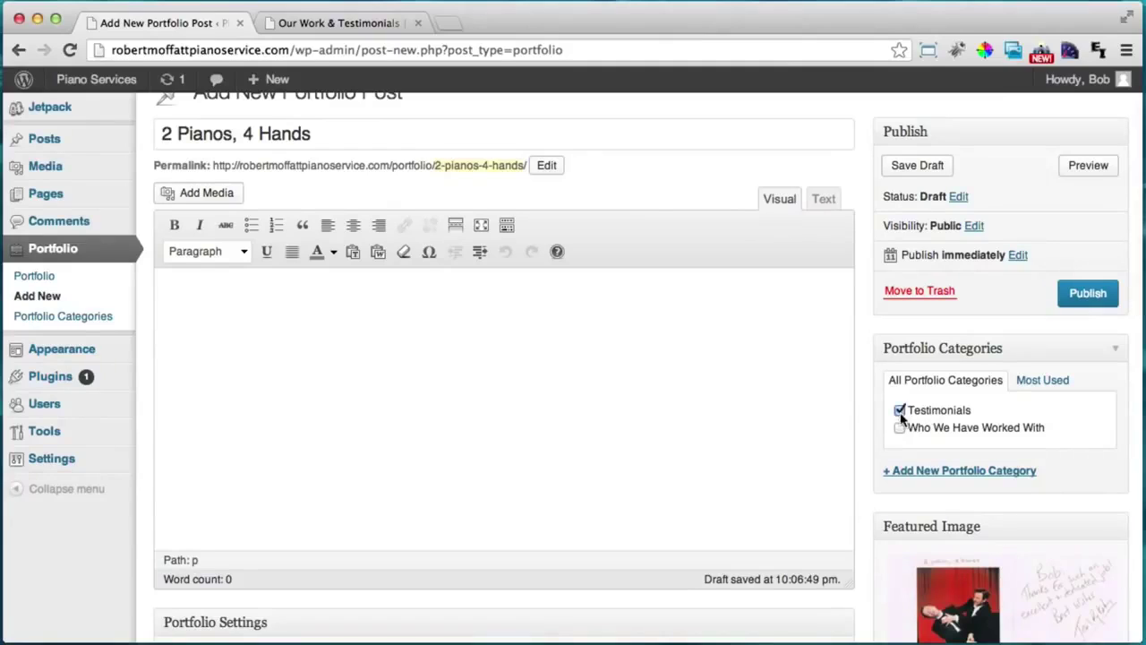
pyautogui.click(1083, 298)
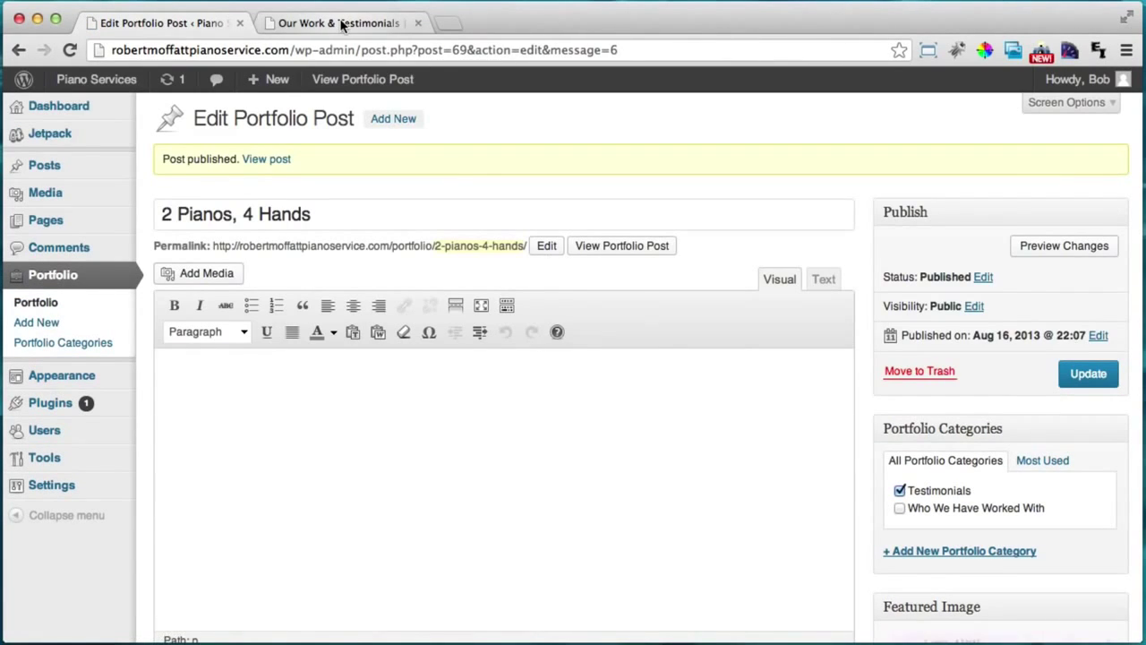
# Step: View the Sir Elton John item on the live page, then open that post for editing
pyautogui.click(329, 23)
pyautogui.scroll(-3, 604, 263)
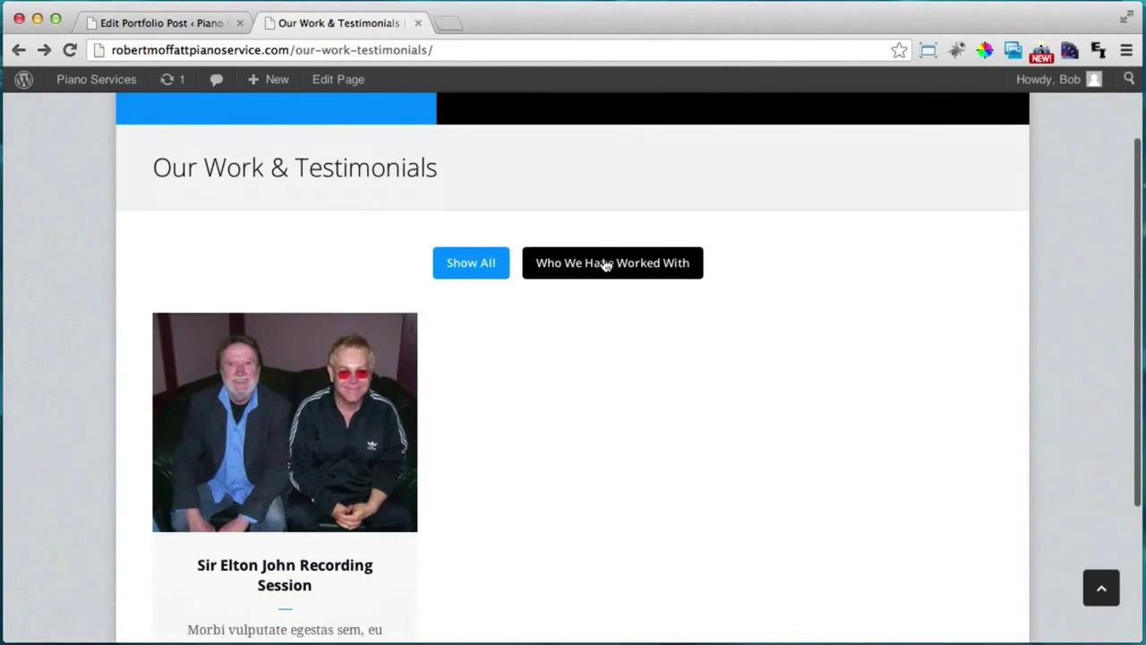
pyautogui.click(355, 449)
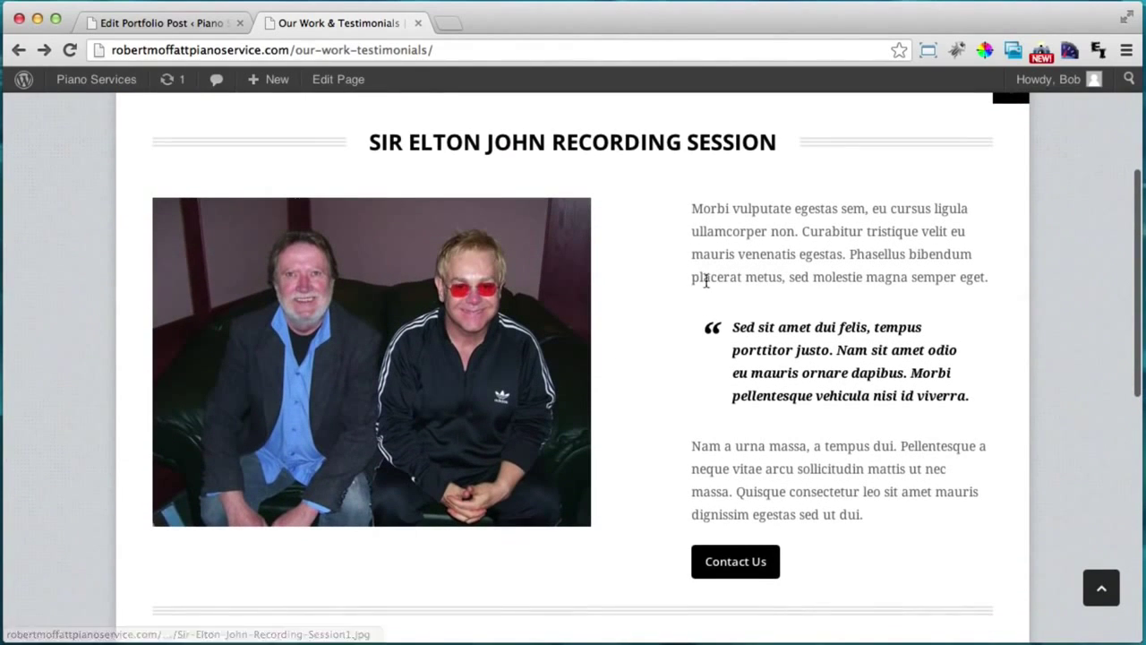
pyautogui.click(341, 88)
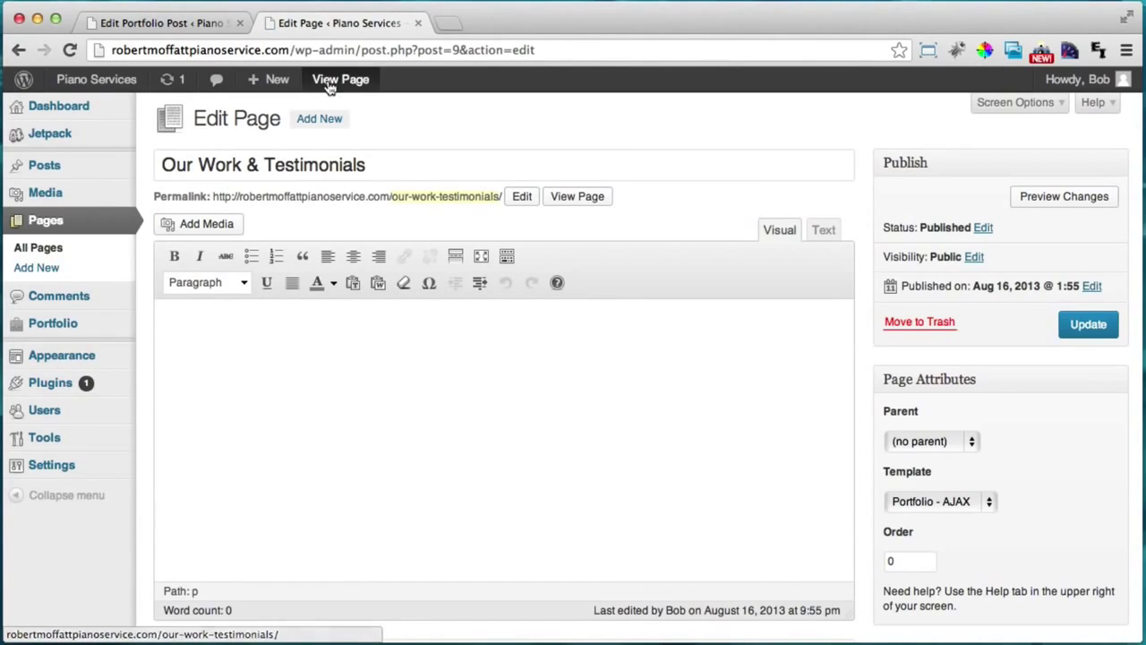
pyautogui.moveTo(71, 355)
pyautogui.click(79, 328)
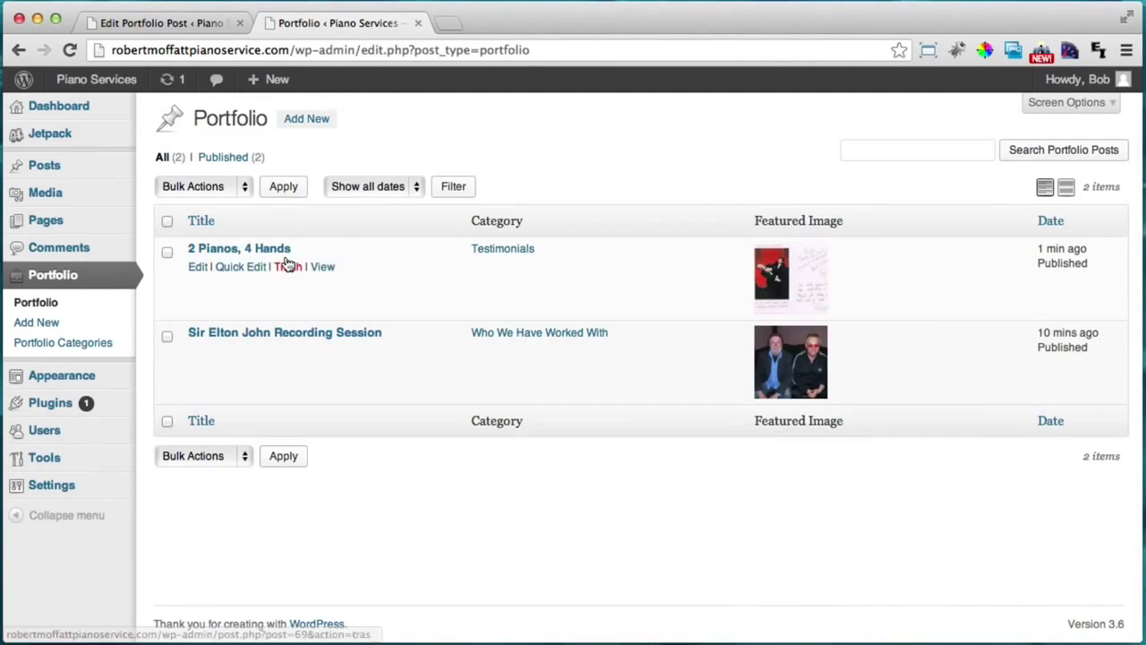
pyautogui.click(198, 350)
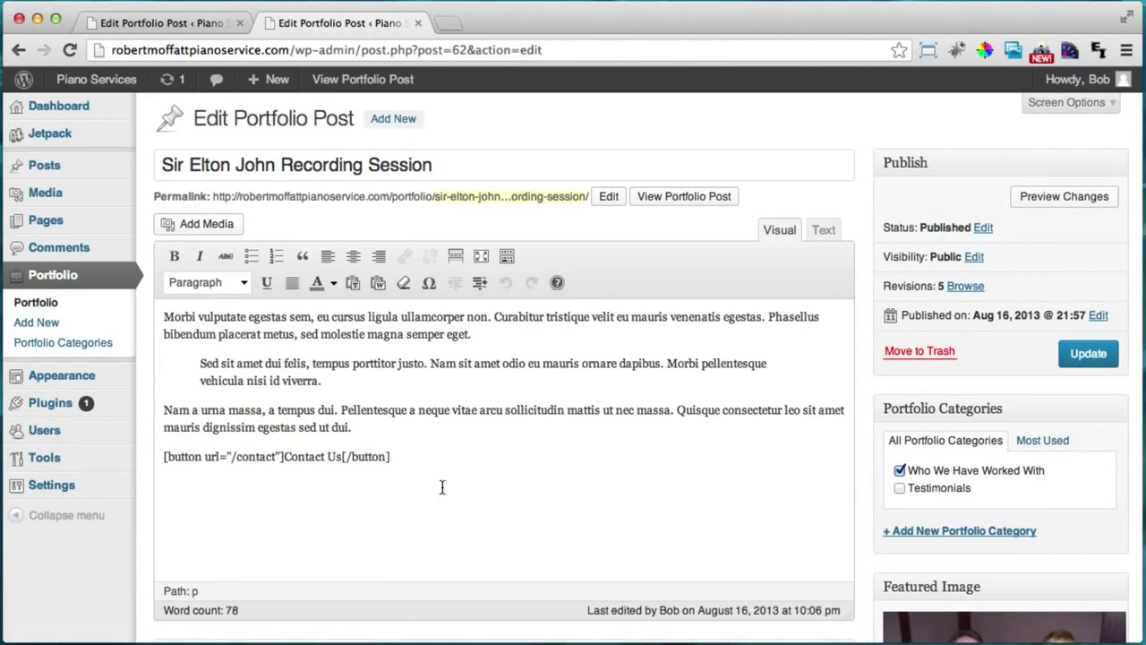
# Step: Copy the Elton John body text into the 2 Pianos, 4 Hands post and update it
pyautogui.moveTo(442, 512); pyautogui.dragTo(130, 293)
pyautogui.hotkey('ctrl', 'c')
pyautogui.click(52, 277)
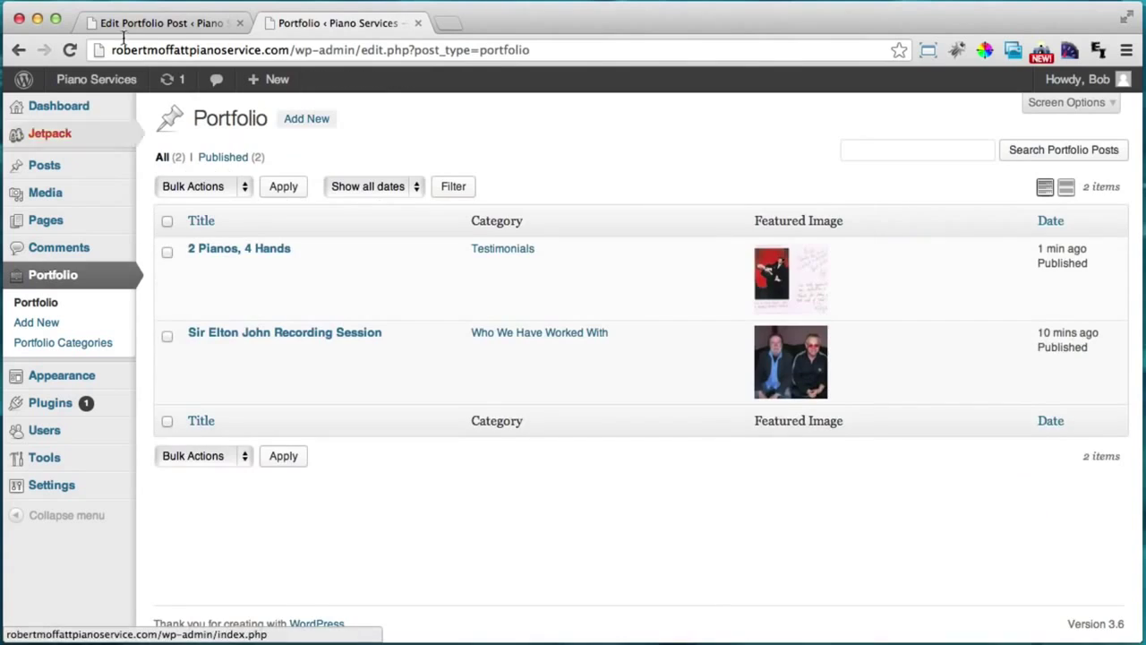
pyautogui.click(206, 23)
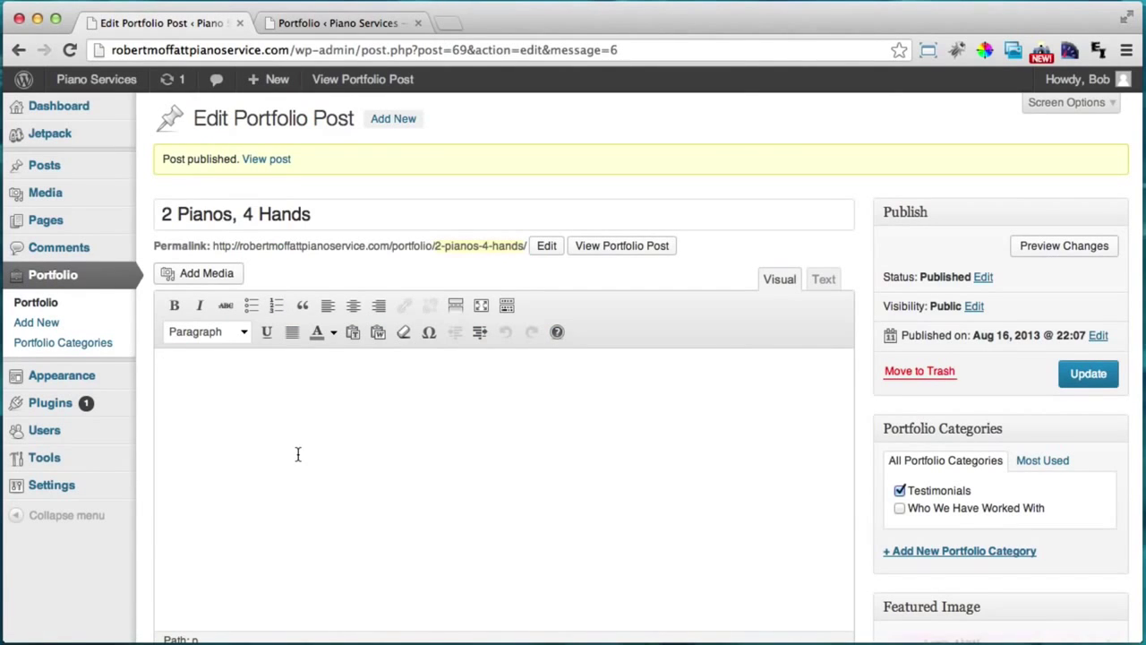
pyautogui.hotkey('ctrl', 'v')
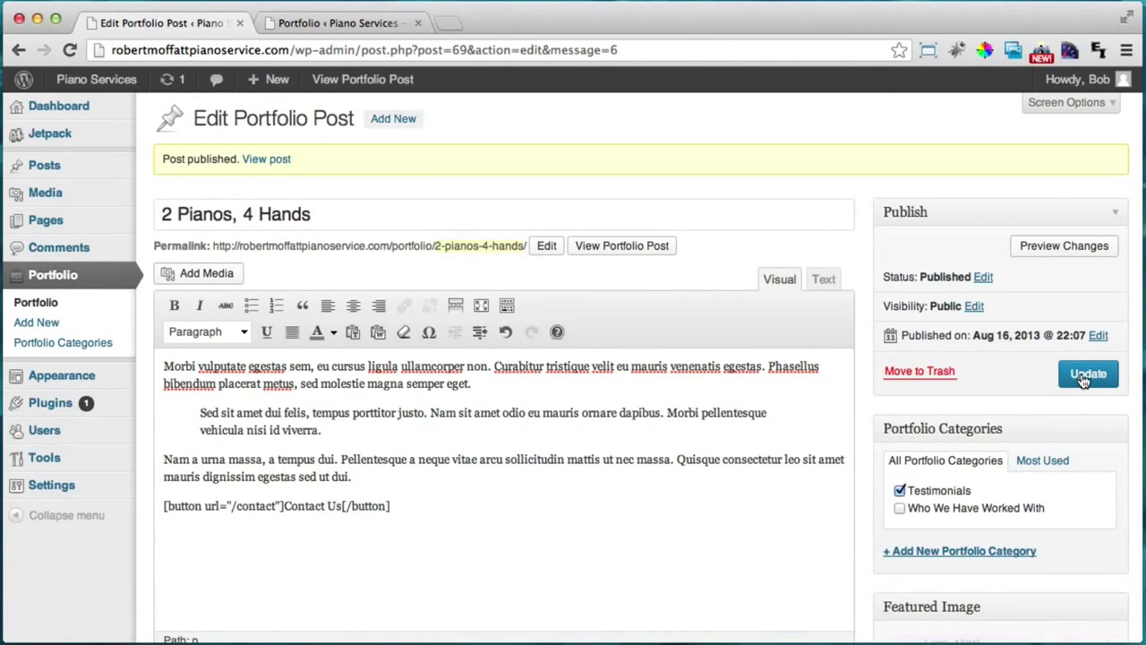
pyautogui.click(1080, 372)
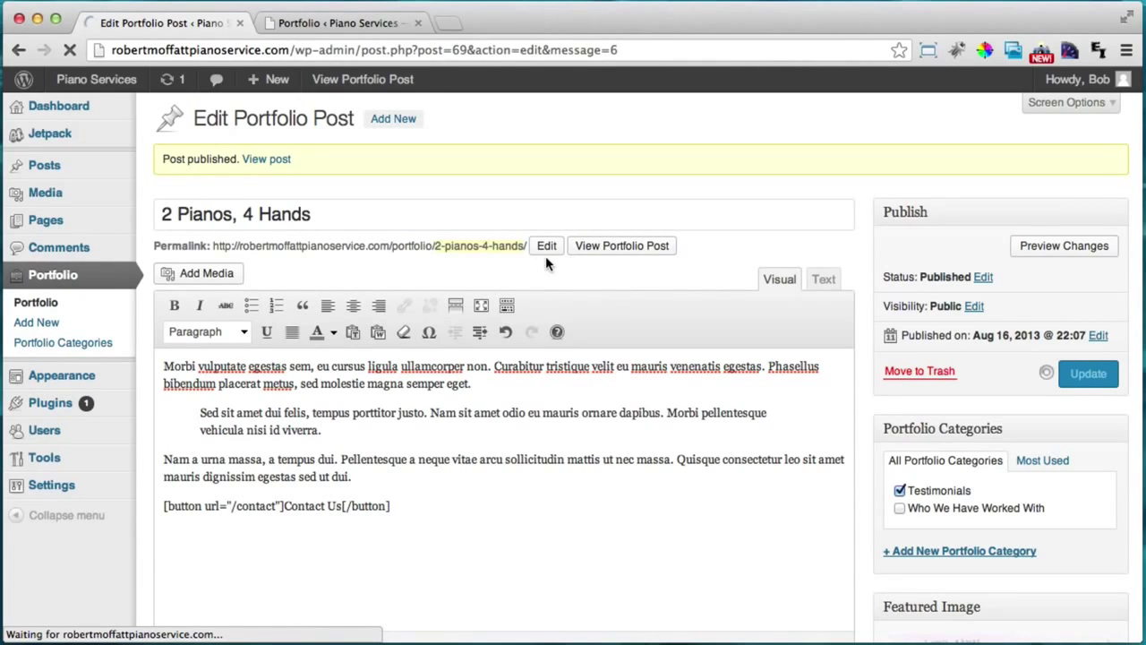
# Step: On the live Our Work & Testimonials page, toggle the Testimonials and Who We Have Worked With filters, then Show All
pyautogui.click(331, 22)
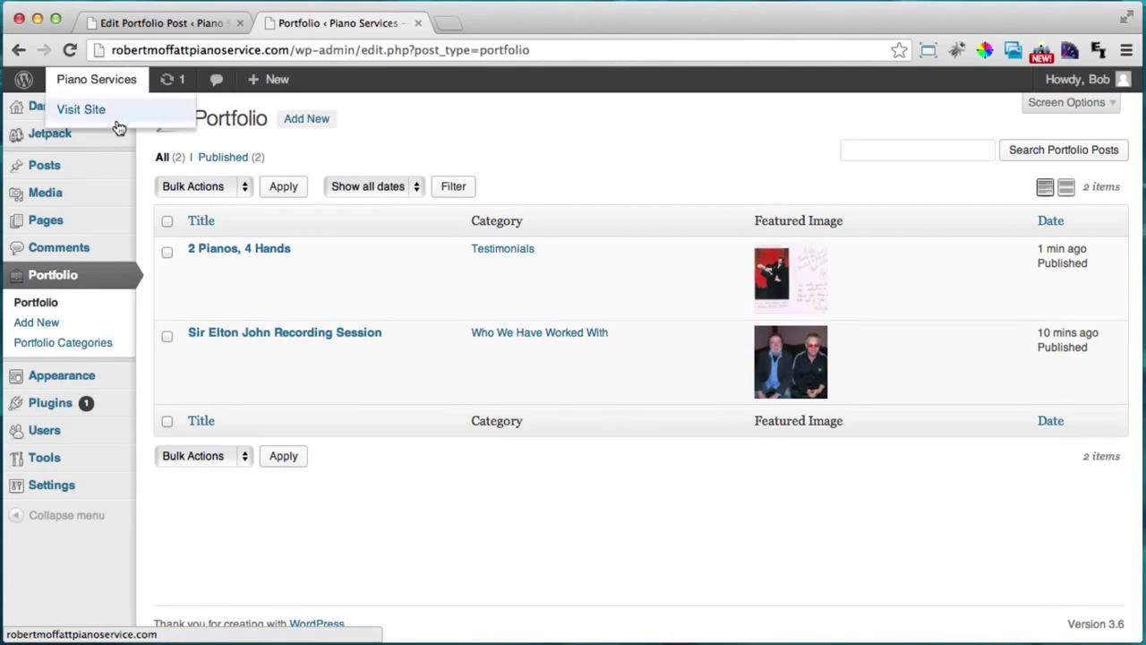
pyautogui.click(118, 120)
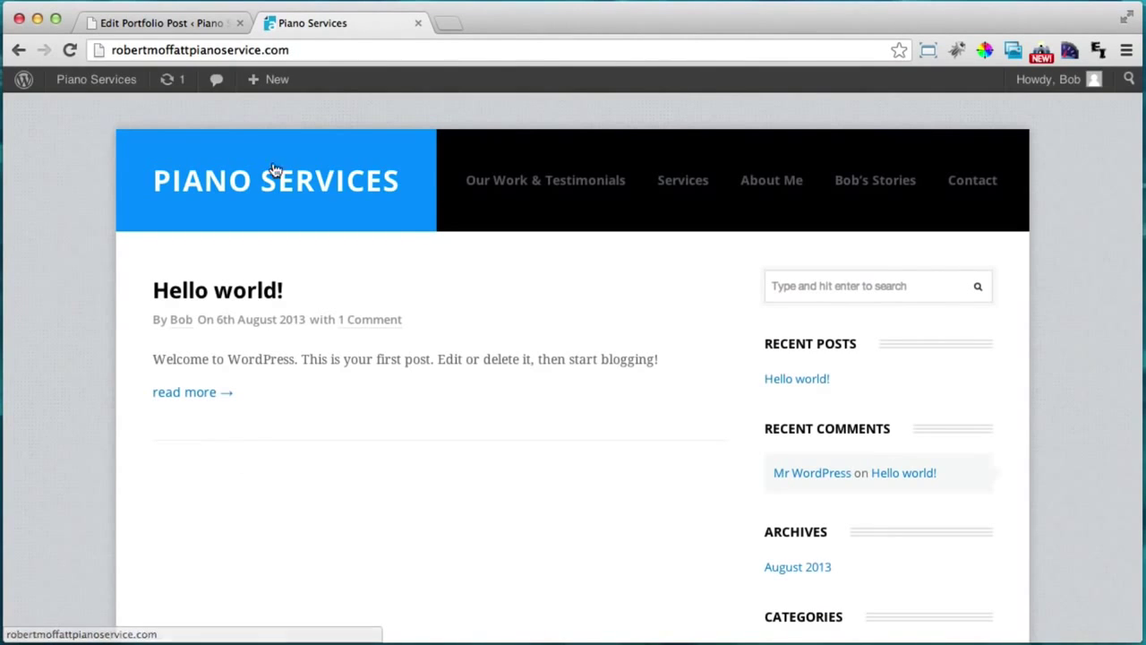
pyautogui.click(580, 196)
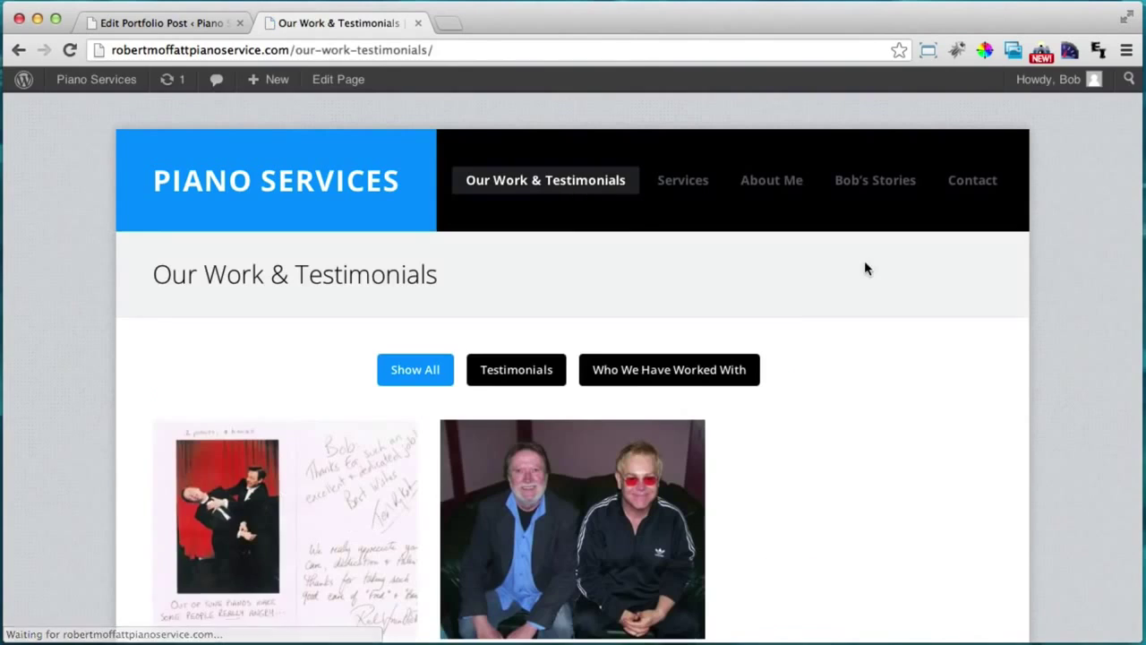
pyautogui.scroll(-2, 862, 291)
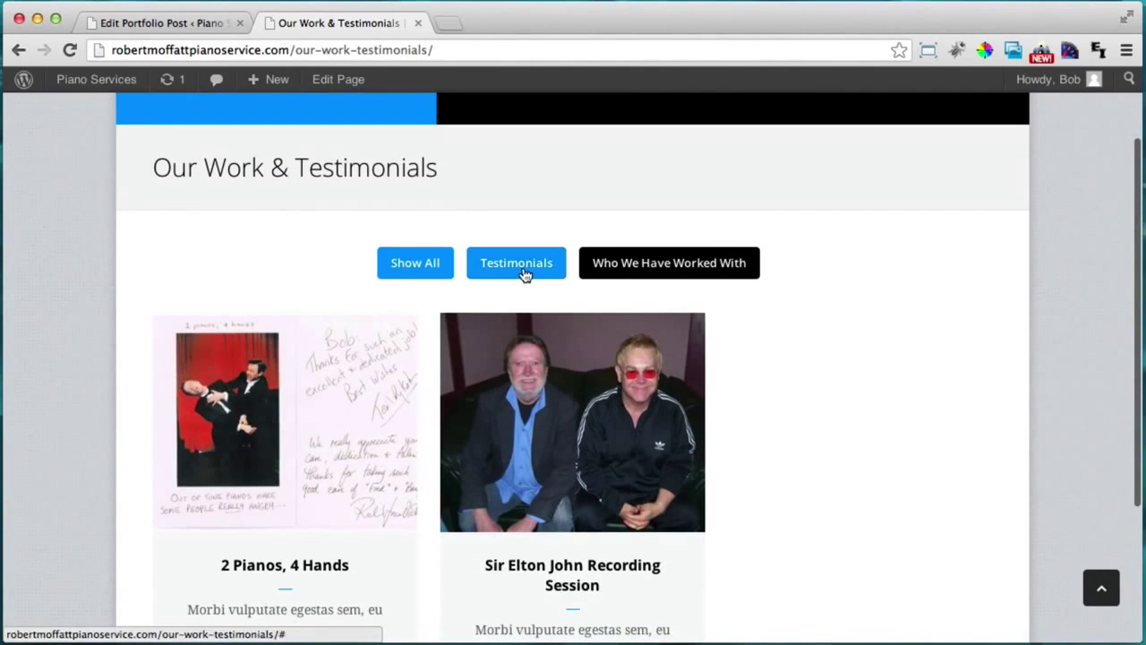
pyautogui.click(524, 273)
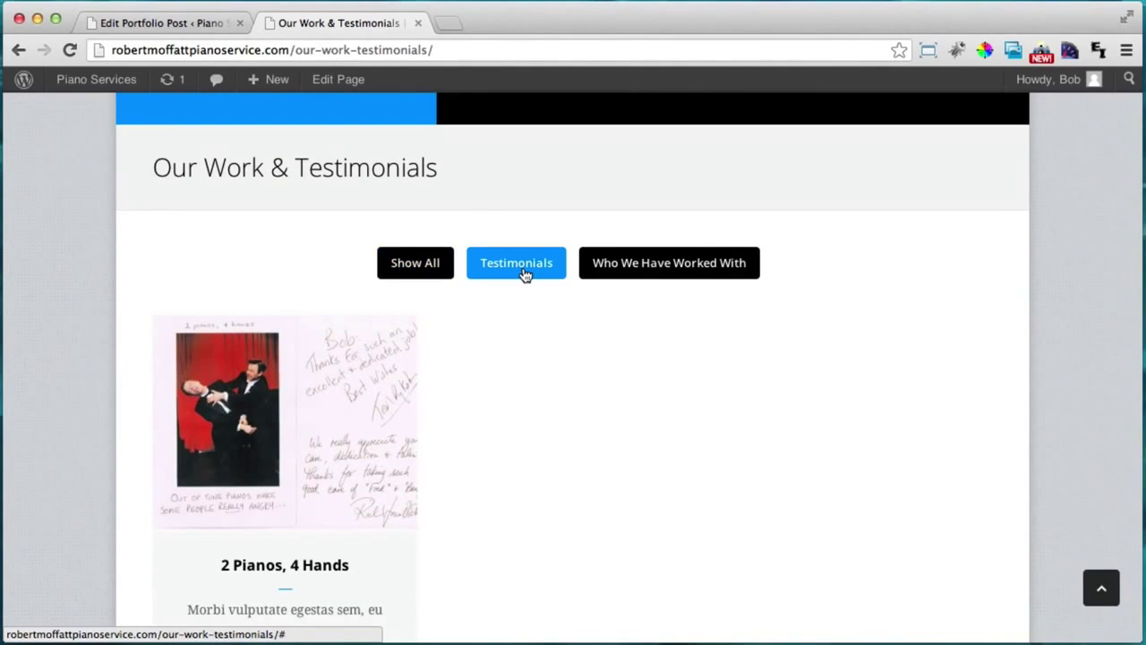
pyautogui.click(660, 272)
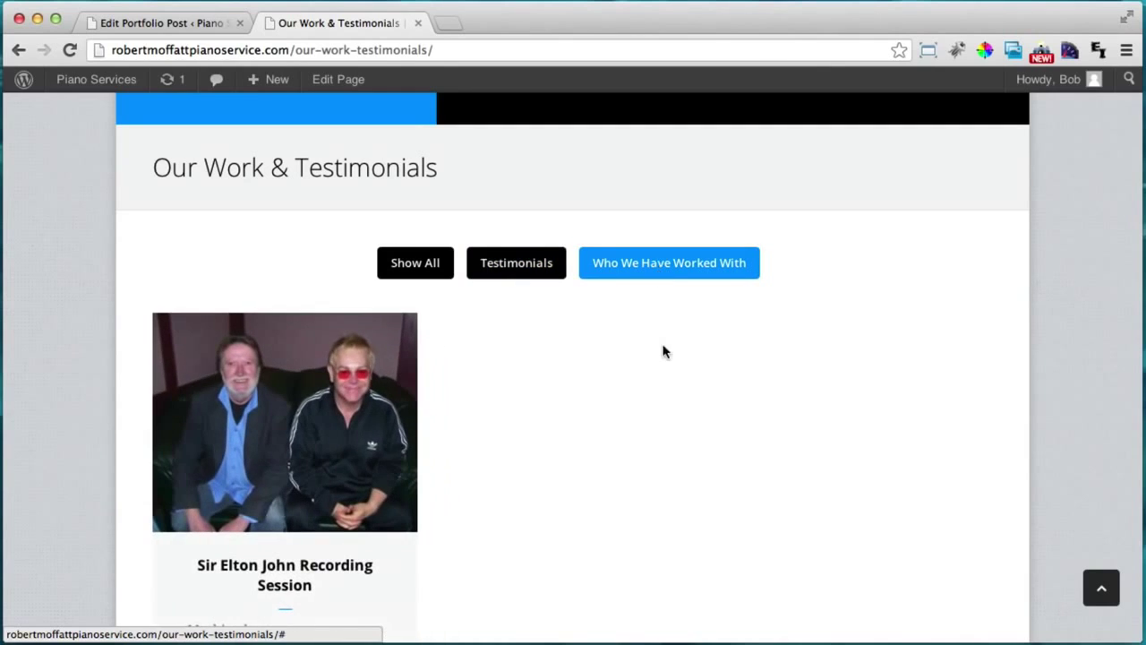
pyautogui.click(515, 259)
pyautogui.click(689, 263)
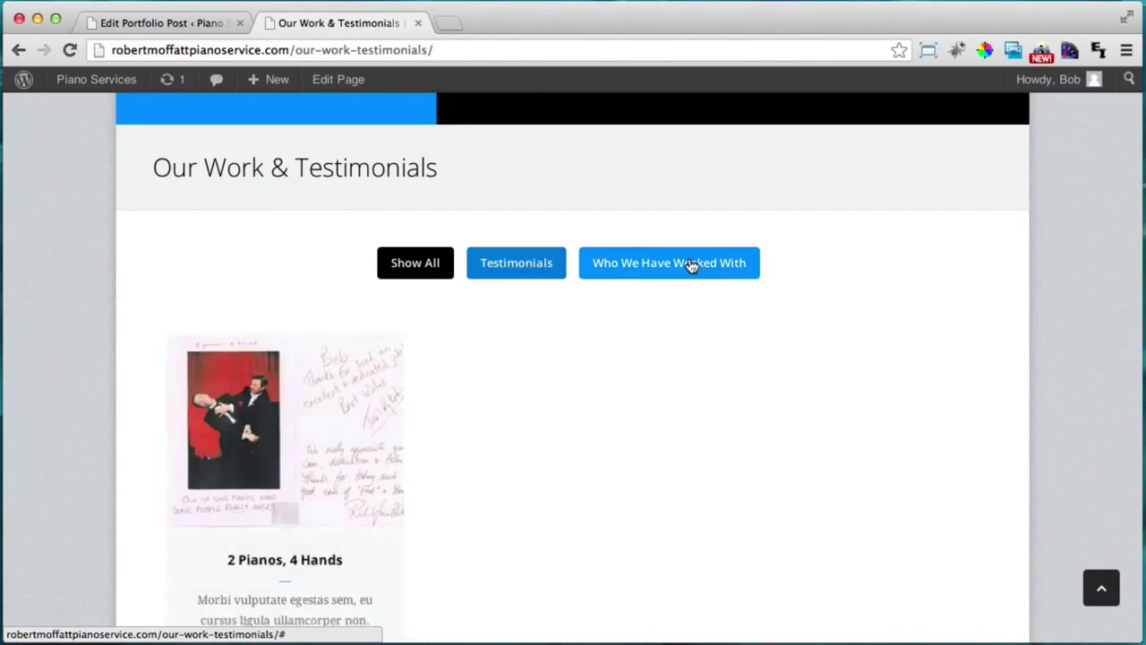
pyautogui.click(531, 261)
pyautogui.click(408, 269)
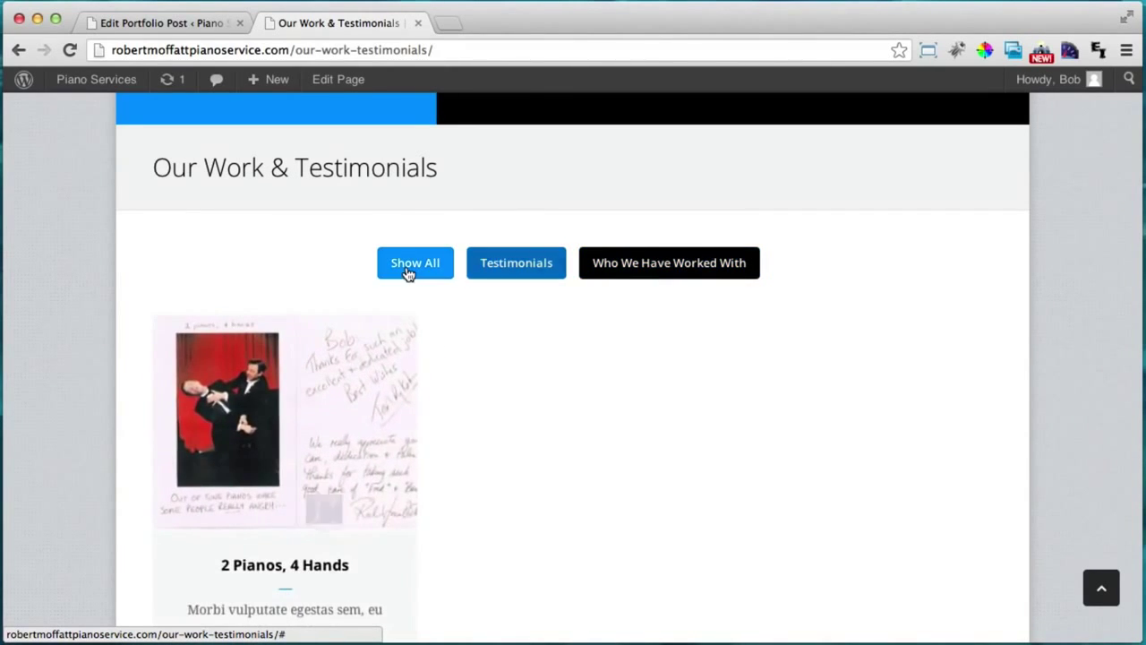
pyautogui.scroll(2, 604, 335)
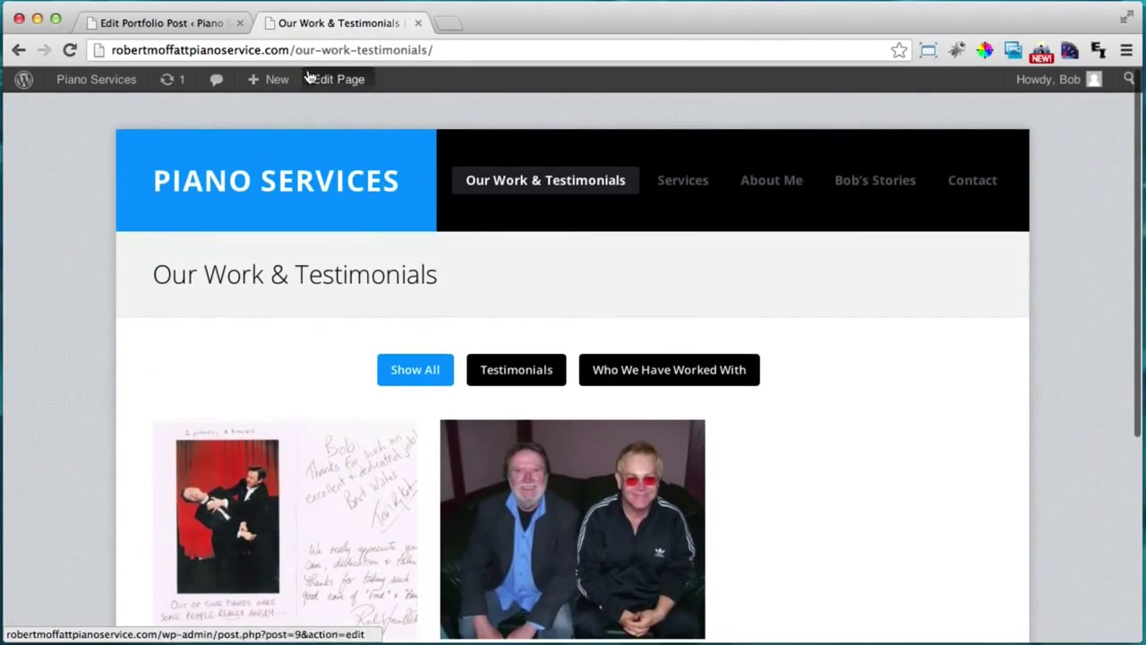
pyautogui.click(166, 27)
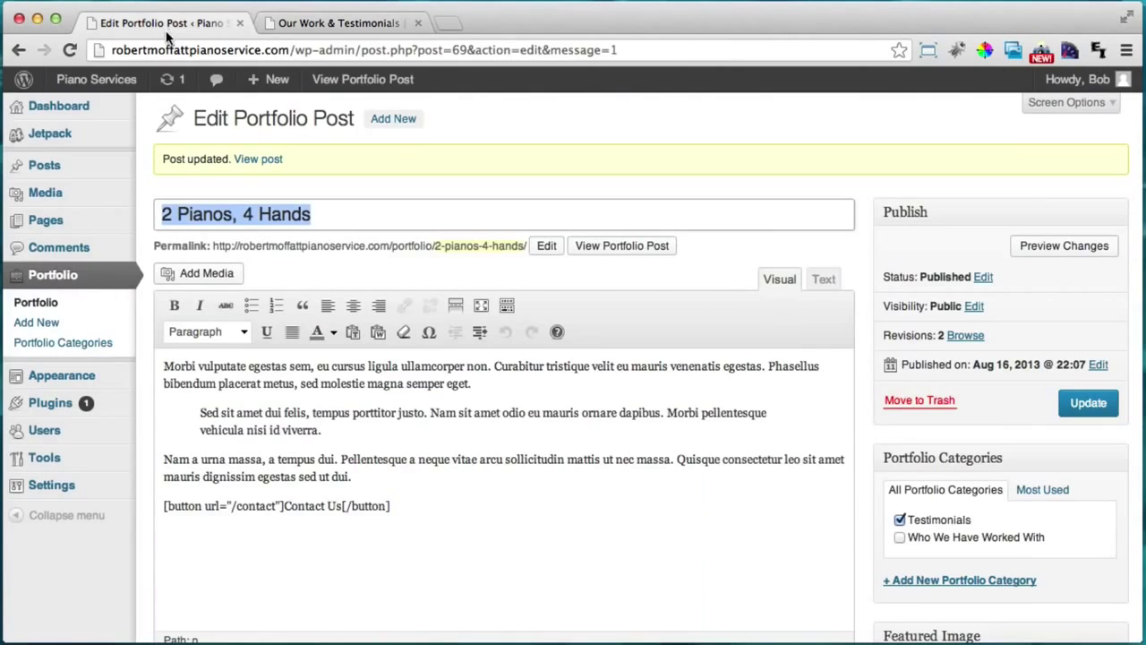
# Step: Start a new portfolio post titled 'Calgary Folk Festival'
pyautogui.click(403, 121)
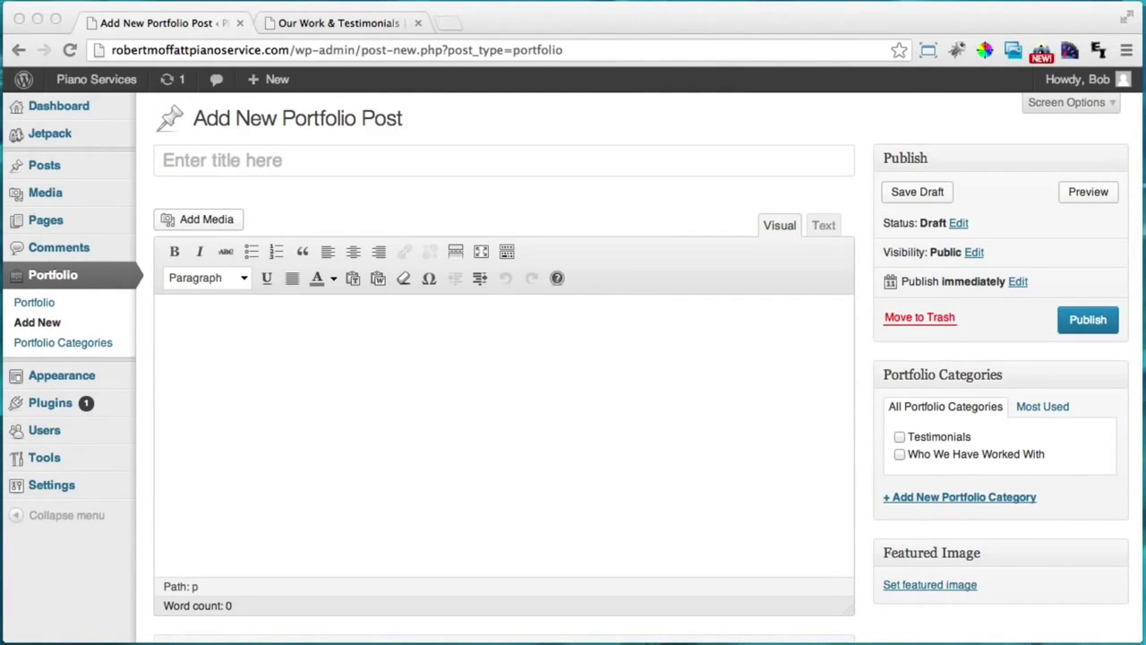
pyautogui.click(412, 165)
pyautogui.write('Calgary Folk Festival')
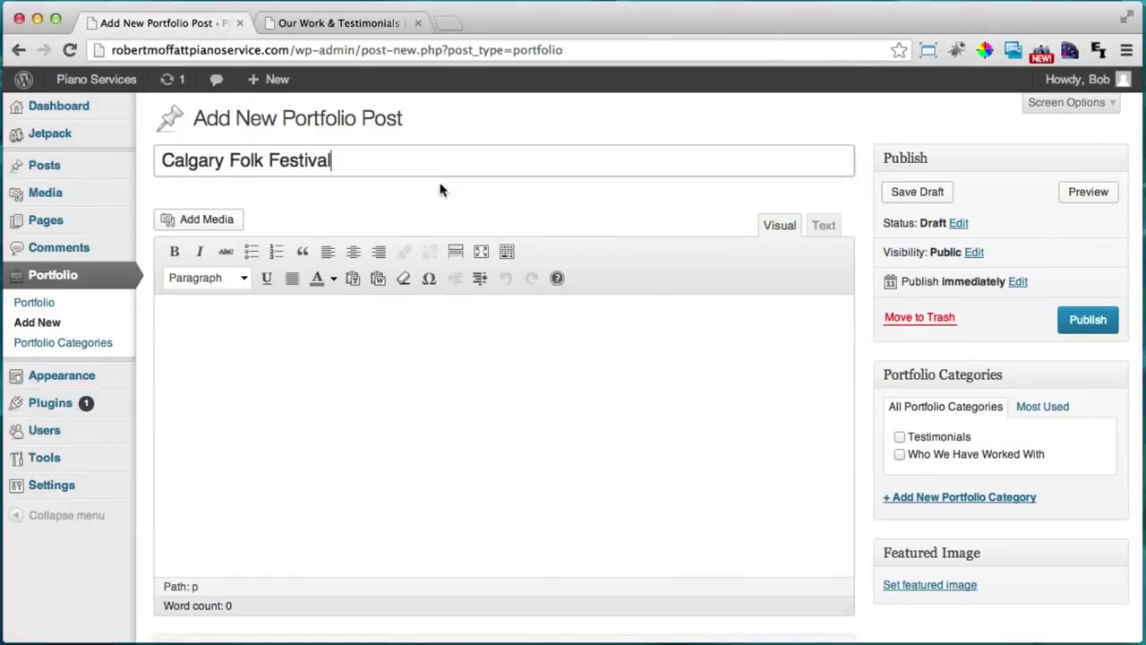
pyautogui.click(416, 399)
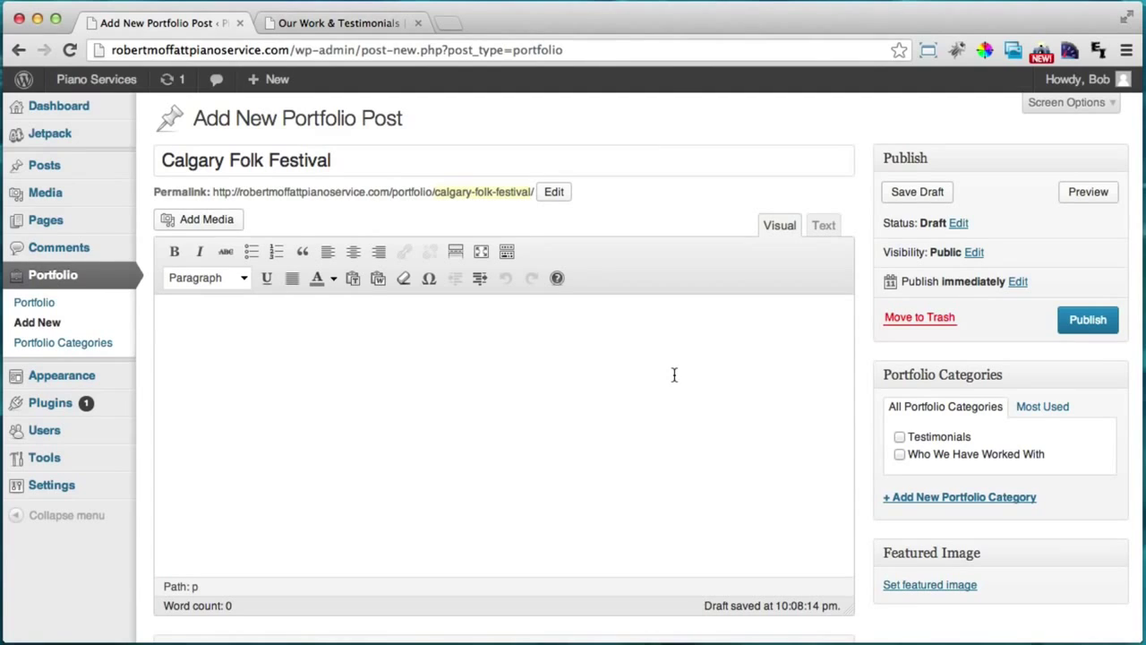
# Step: Upload Calgary Folk Festival.jpg and set it as the featured image
pyautogui.scroll(-1, 985, 501)
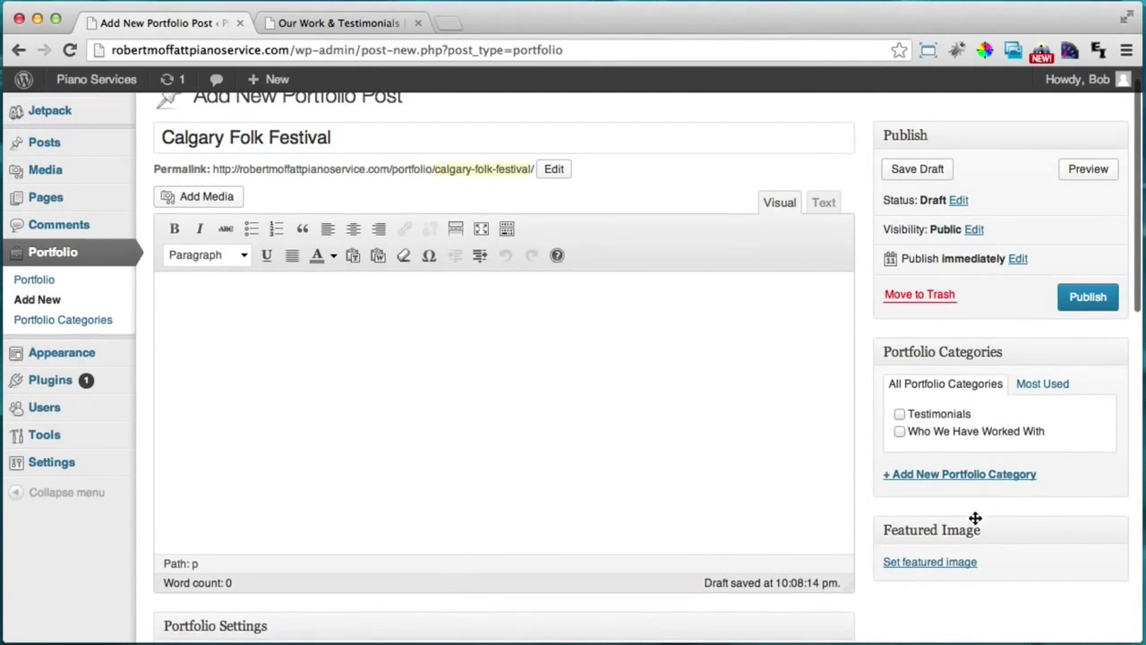
pyautogui.click(934, 562)
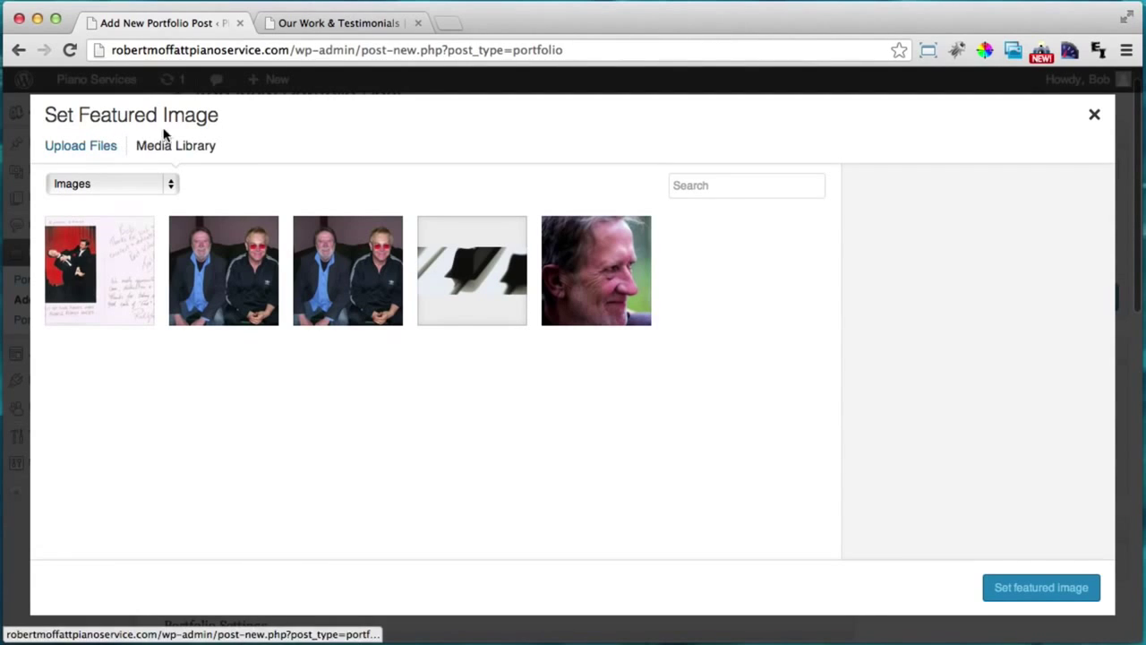
pyautogui.click(87, 147)
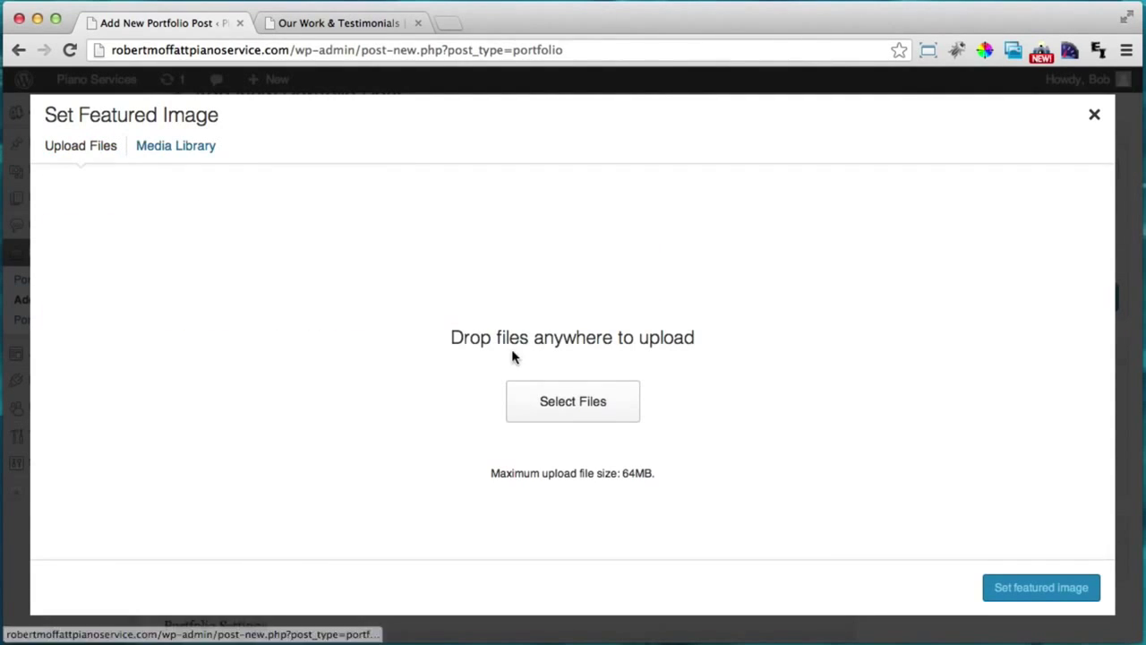
pyautogui.click(604, 406)
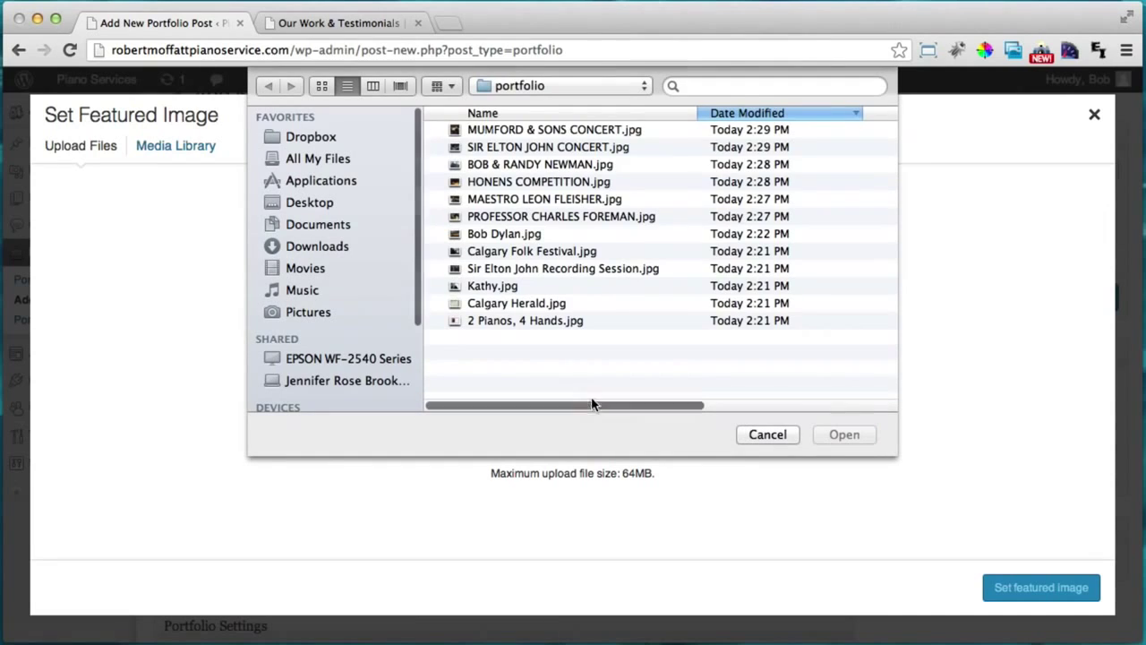
pyautogui.click(522, 254)
pyautogui.click(843, 434)
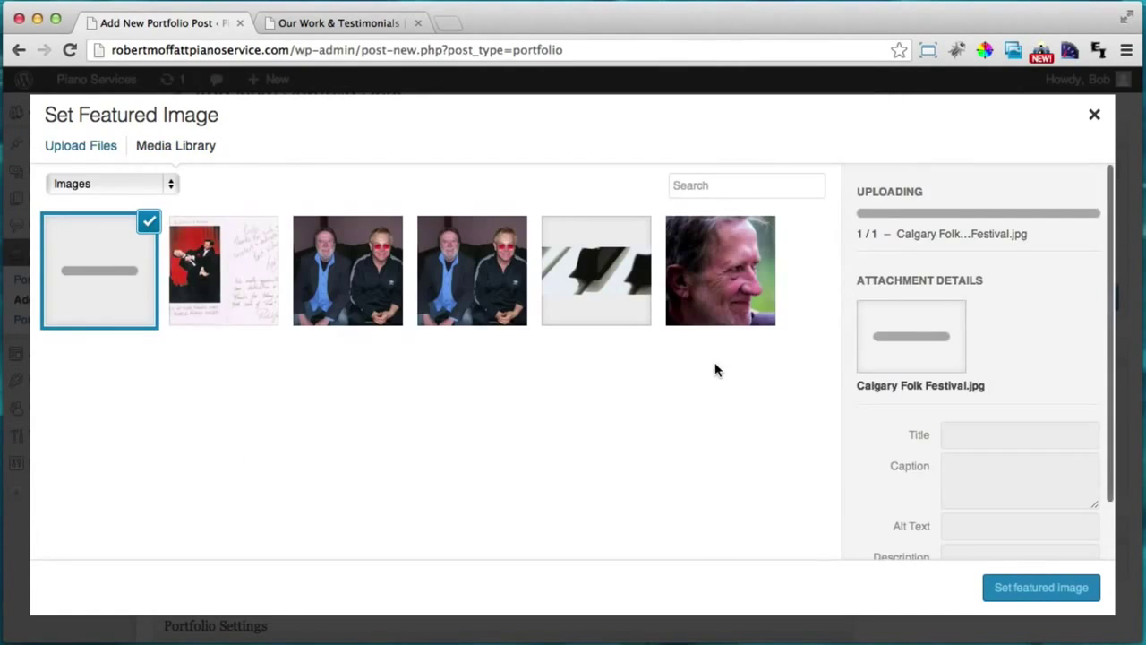
pyautogui.scroll(-2, 1003, 326)
pyautogui.click(1037, 589)
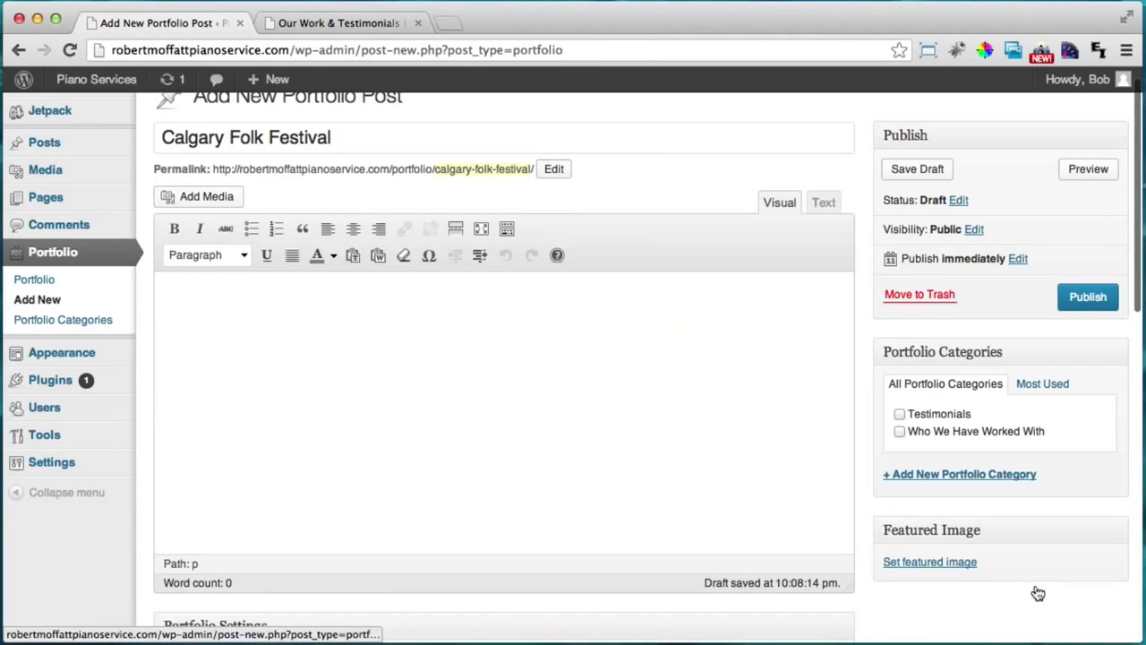
# Step: Publish the Calgary Folk Festival post under Who We Have Worked With
pyautogui.scroll(-5, 775, 358)
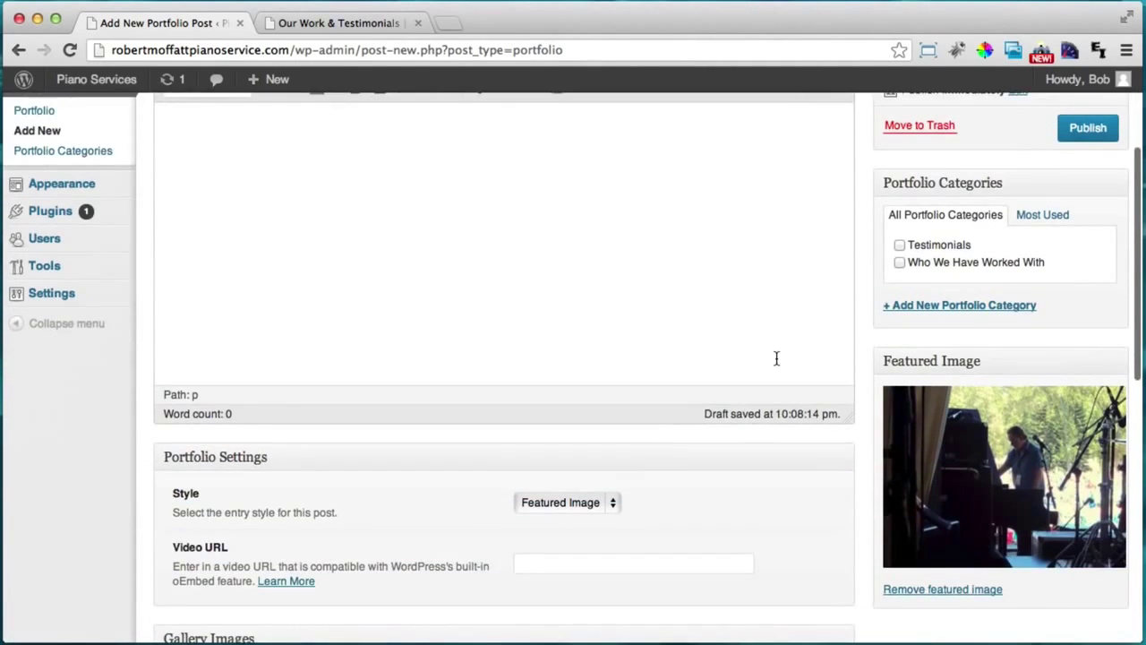
pyautogui.scroll(5, 776, 358)
pyautogui.scroll(1, 378, 356)
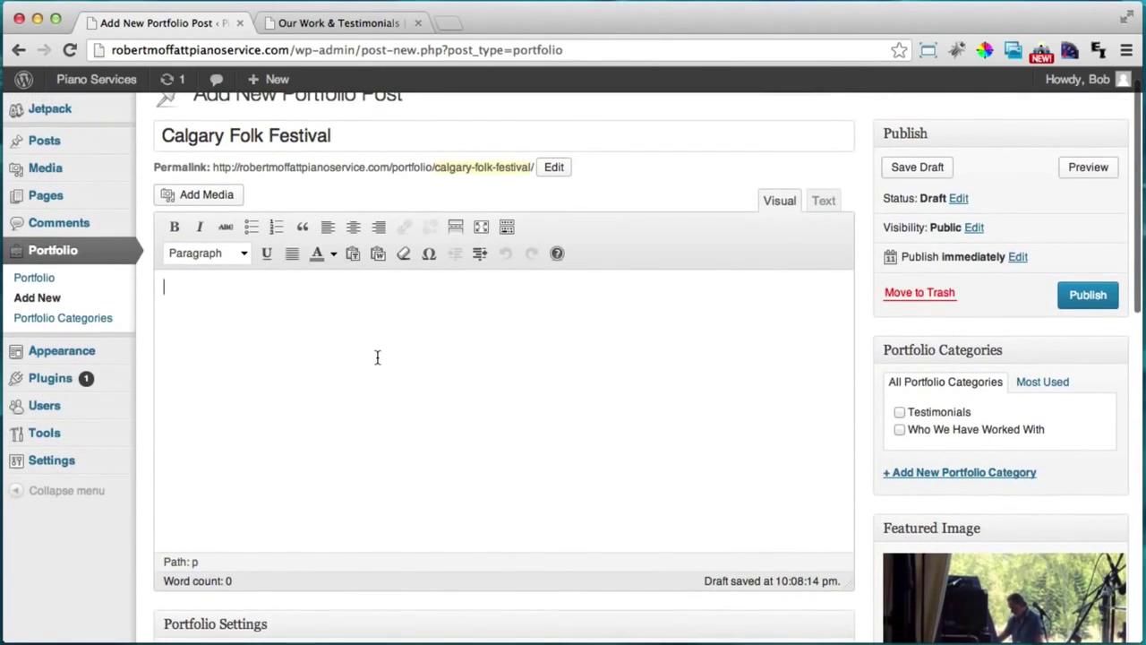
pyautogui.scroll(-2, 788, 353)
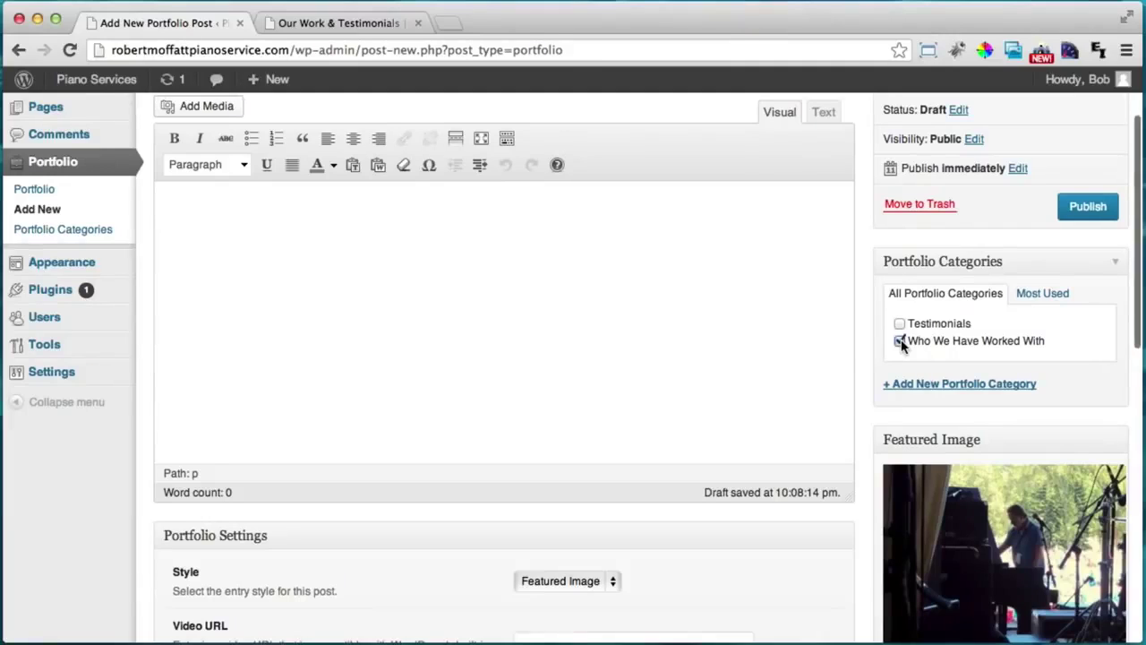
pyautogui.click(1087, 207)
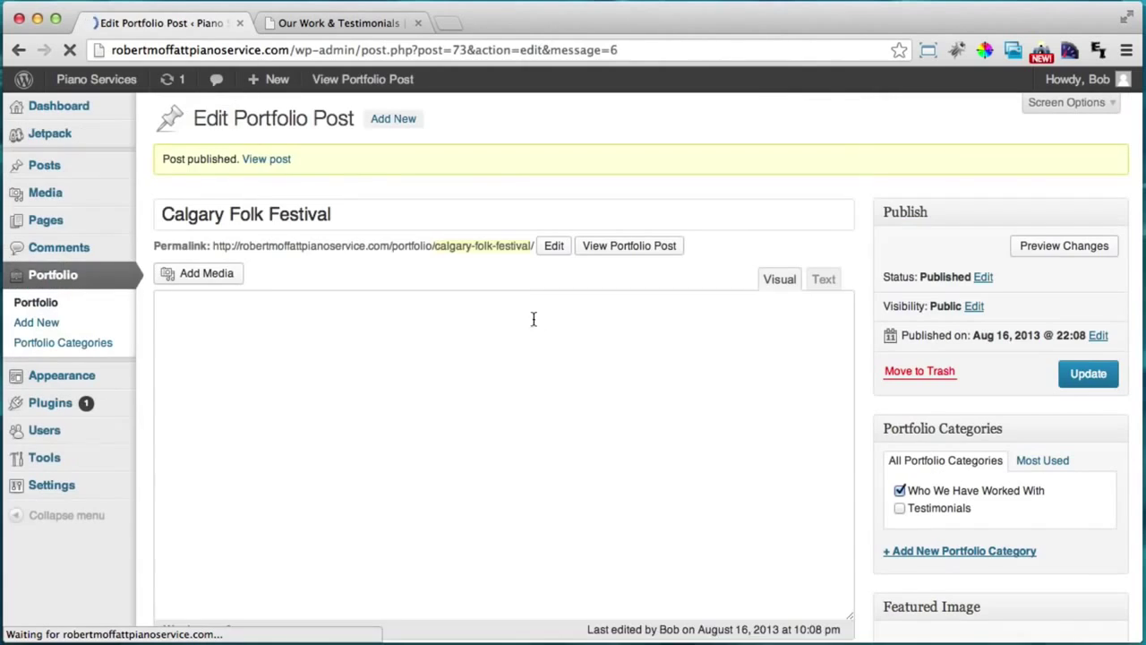
# Step: Reload the live portfolio page to see Calgary Folk Festival beside two projects, then open the Dashboard
pyautogui.click(343, 24)
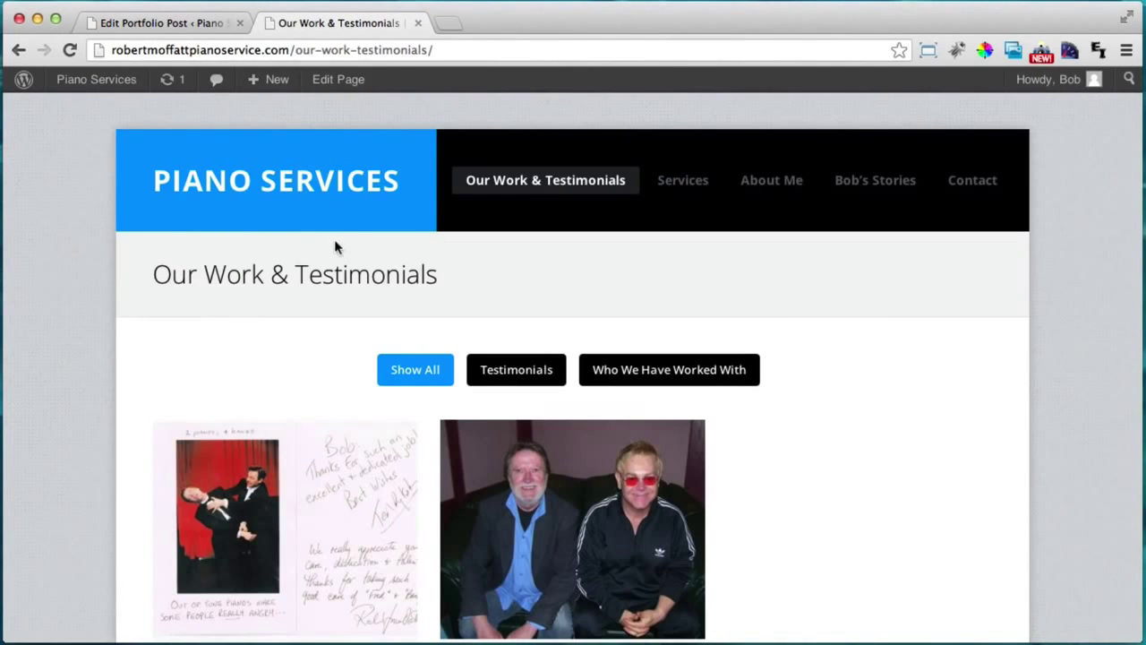
pyautogui.click(72, 52)
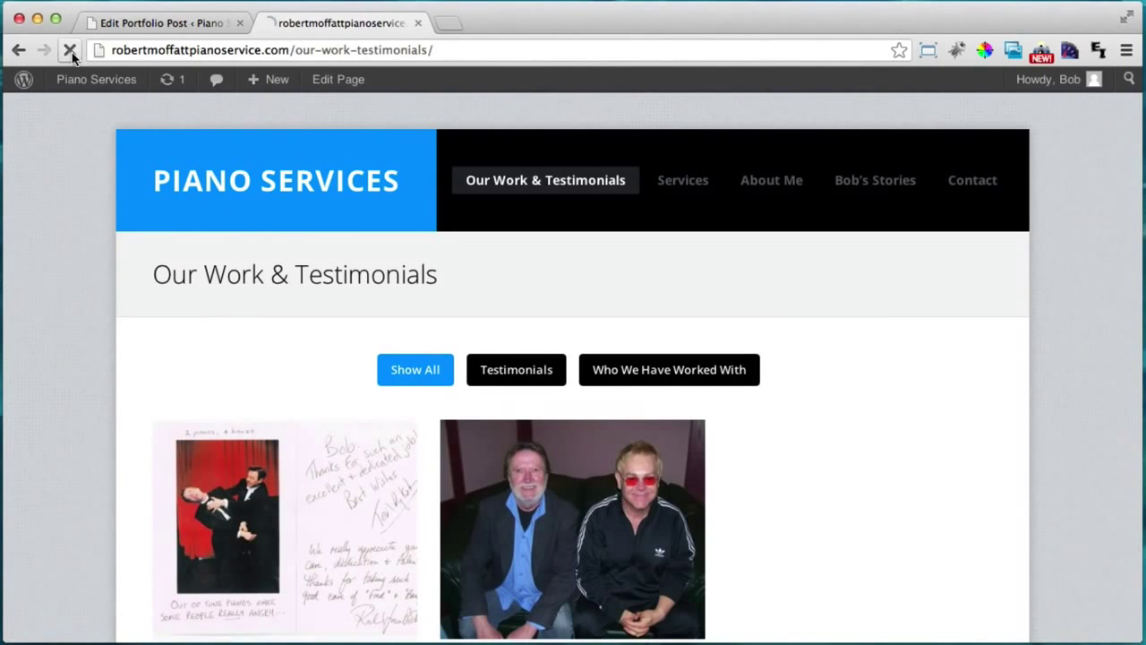
pyautogui.scroll(-3, 865, 299)
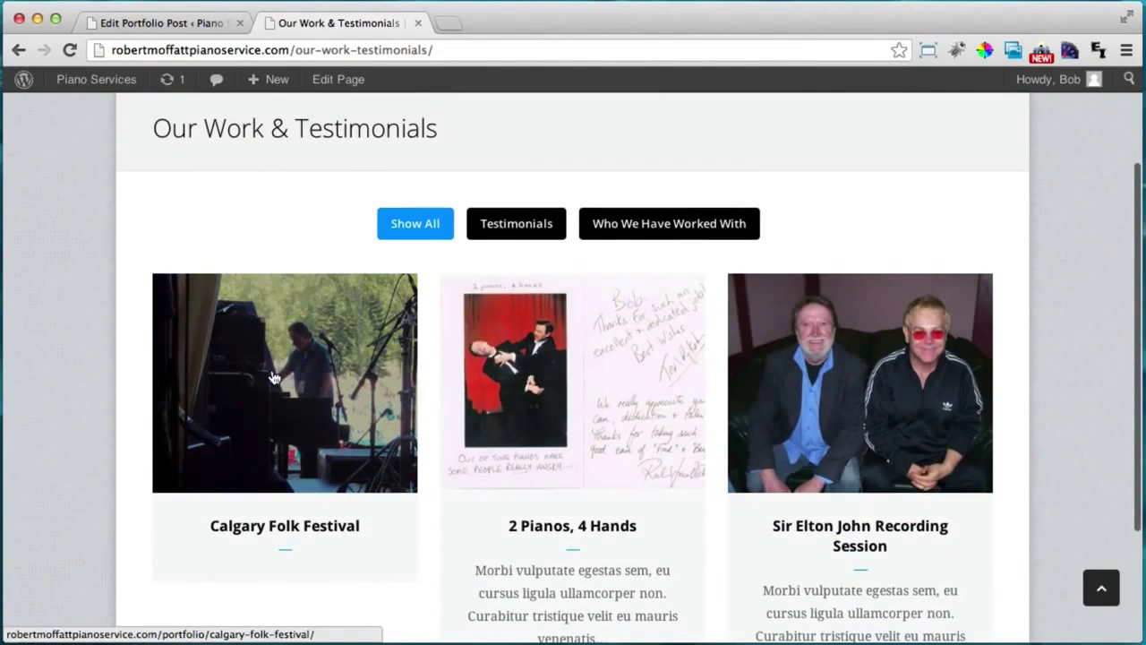
pyautogui.scroll(-1, 339, 364)
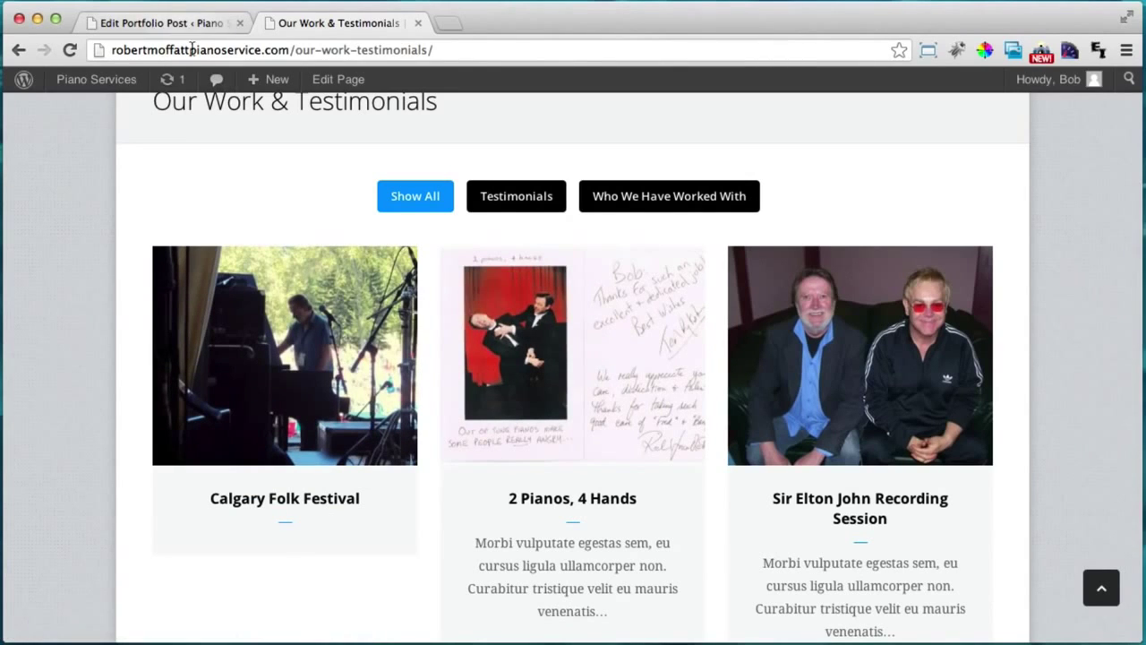
pyautogui.moveTo(96, 78)
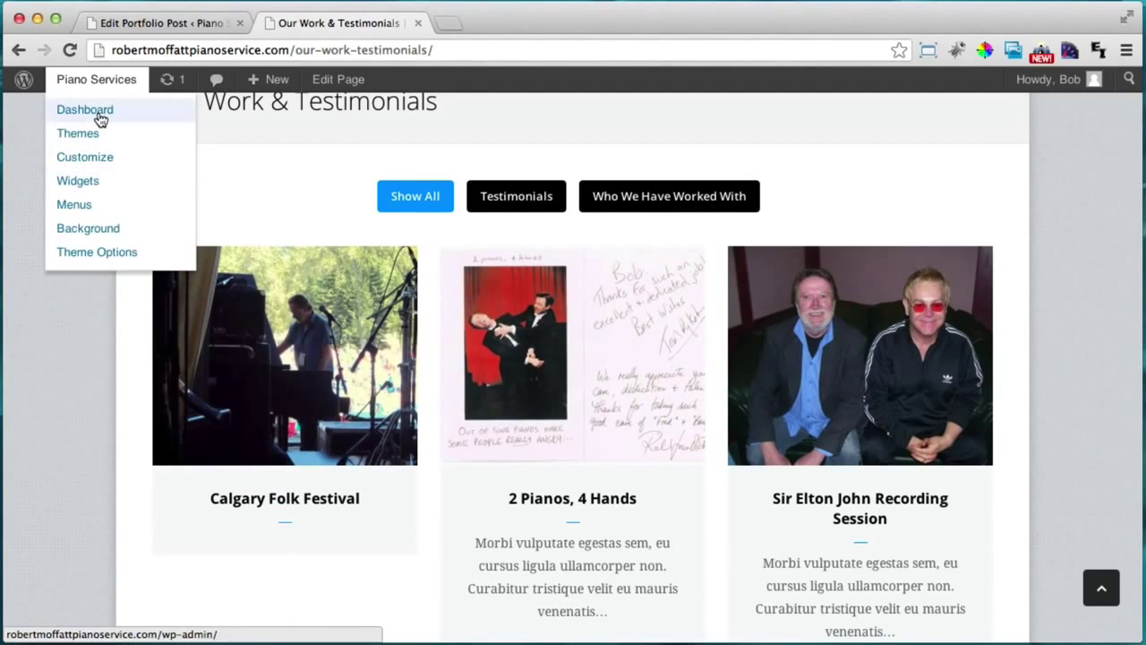
pyautogui.click(100, 120)
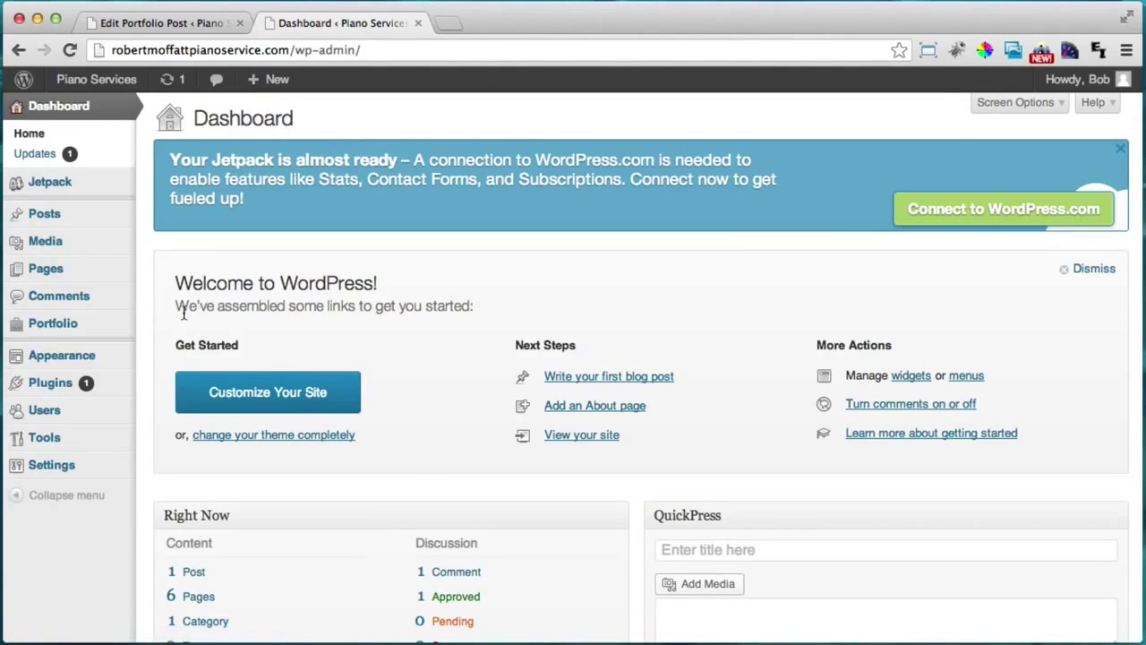
# Step: Copy the 2 Pianos, 4 Hands body text and paste it into the Calgary Folk Festival post
pyautogui.click(66, 325)
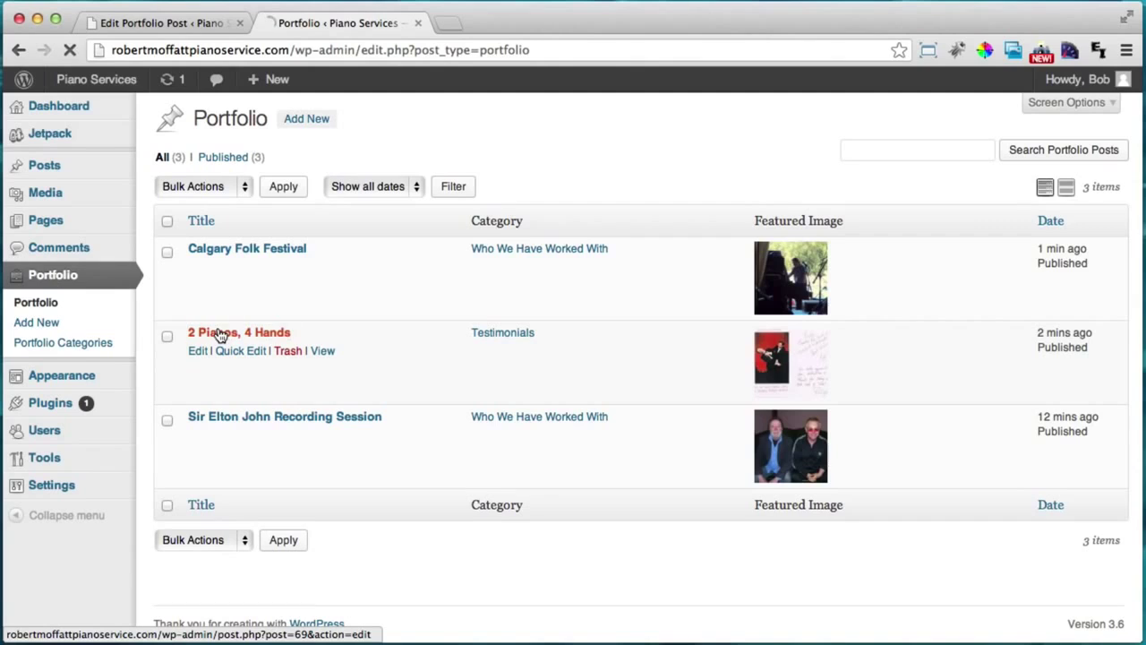
pyautogui.click(220, 334)
pyautogui.moveTo(449, 474); pyautogui.dragTo(149, 298)
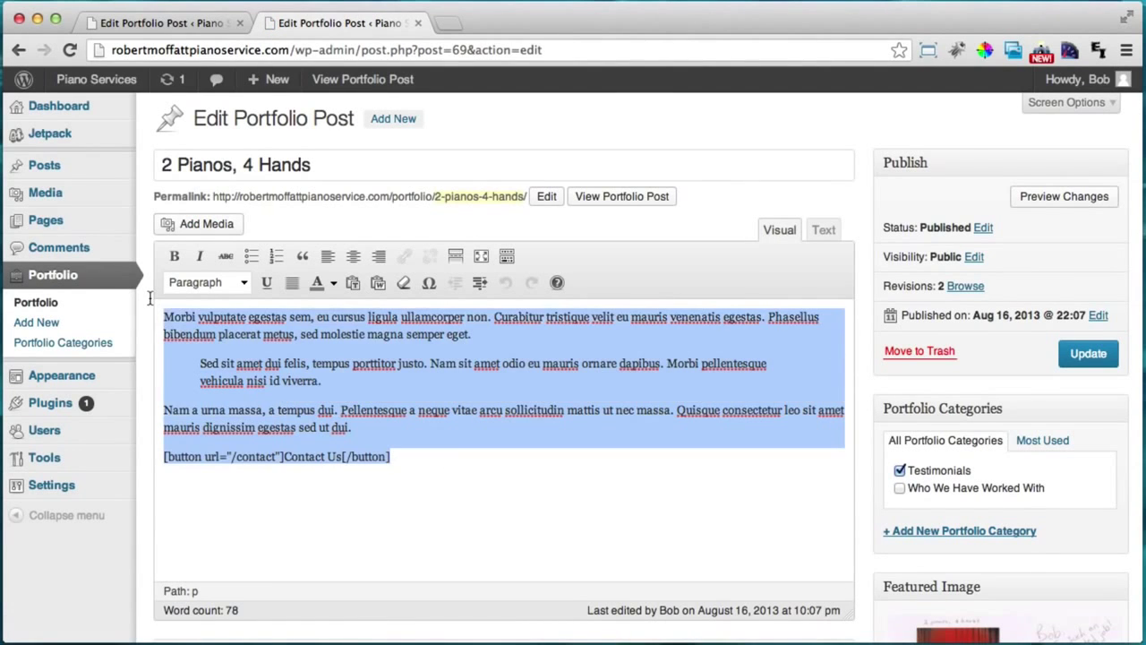
pyautogui.hotkey('ctrl', 'c')
pyautogui.click(161, 23)
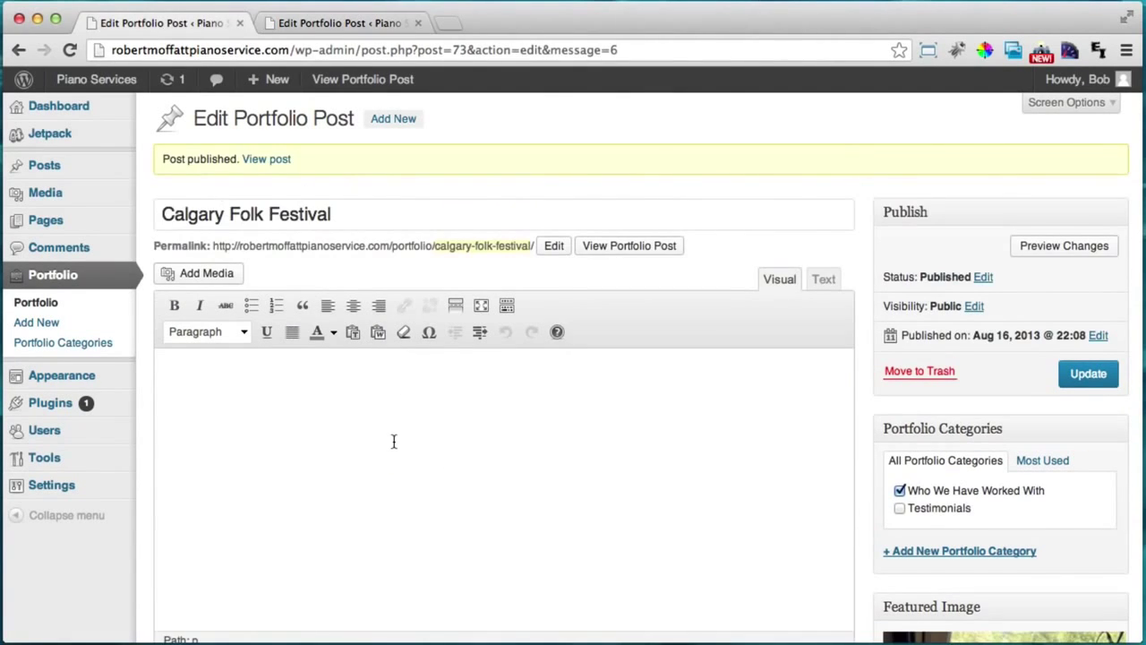
pyautogui.click(394, 439)
pyautogui.hotkey('ctrl', 'v')
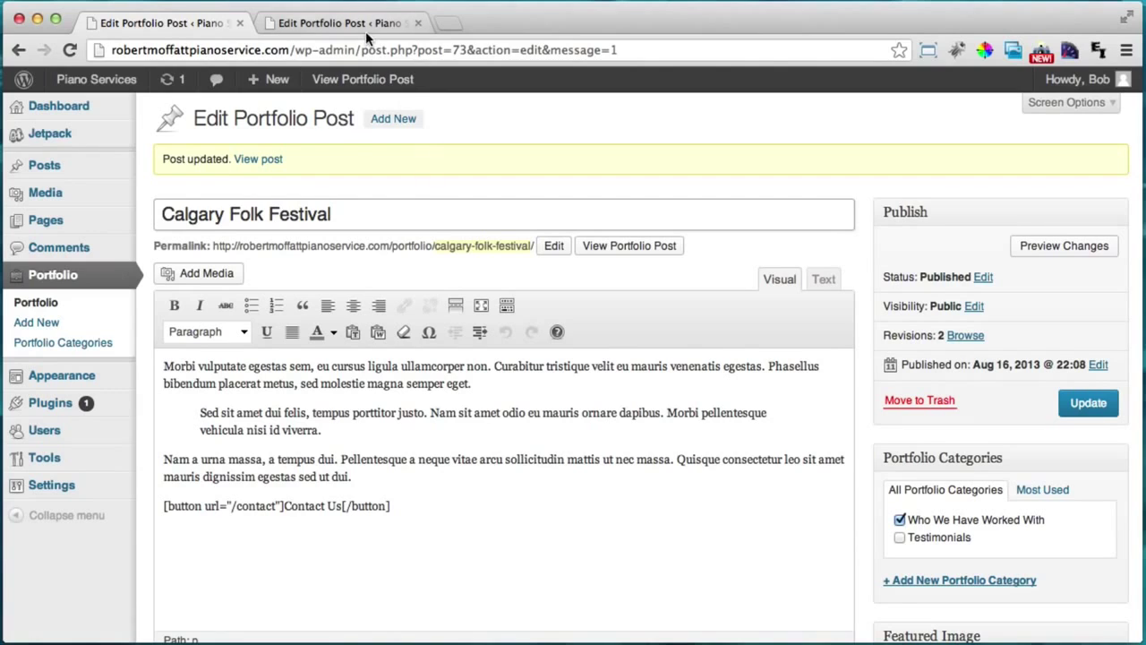
# Step: Visit the live site's home page and look it over
pyautogui.click(337, 25)
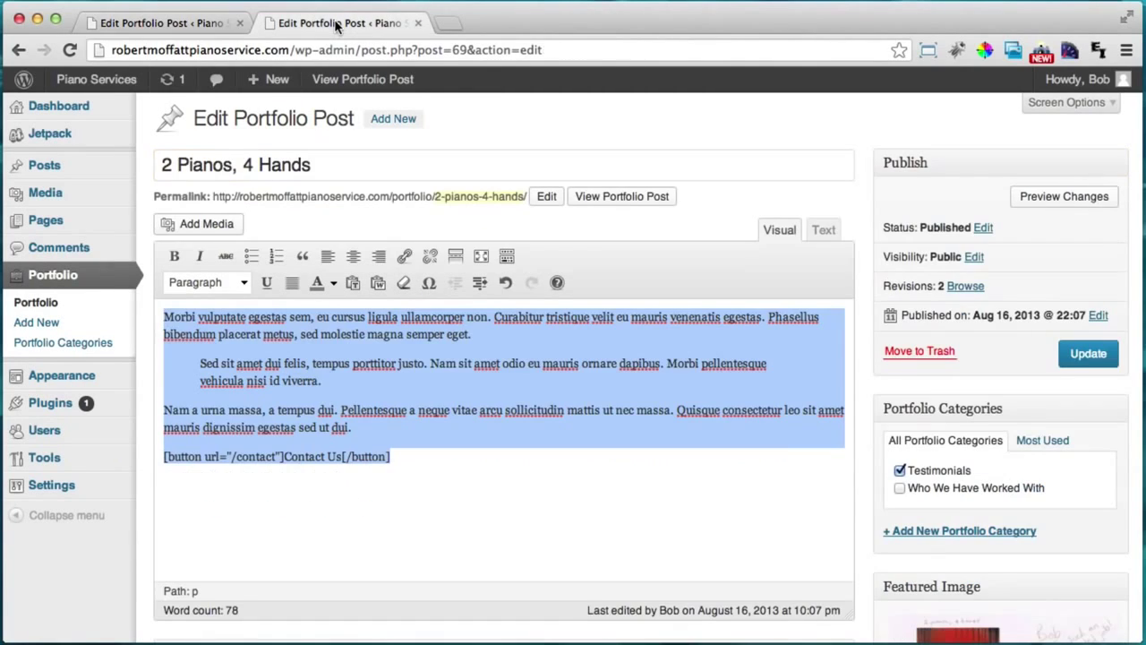
pyautogui.moveTo(97, 81)
pyautogui.click(96, 111)
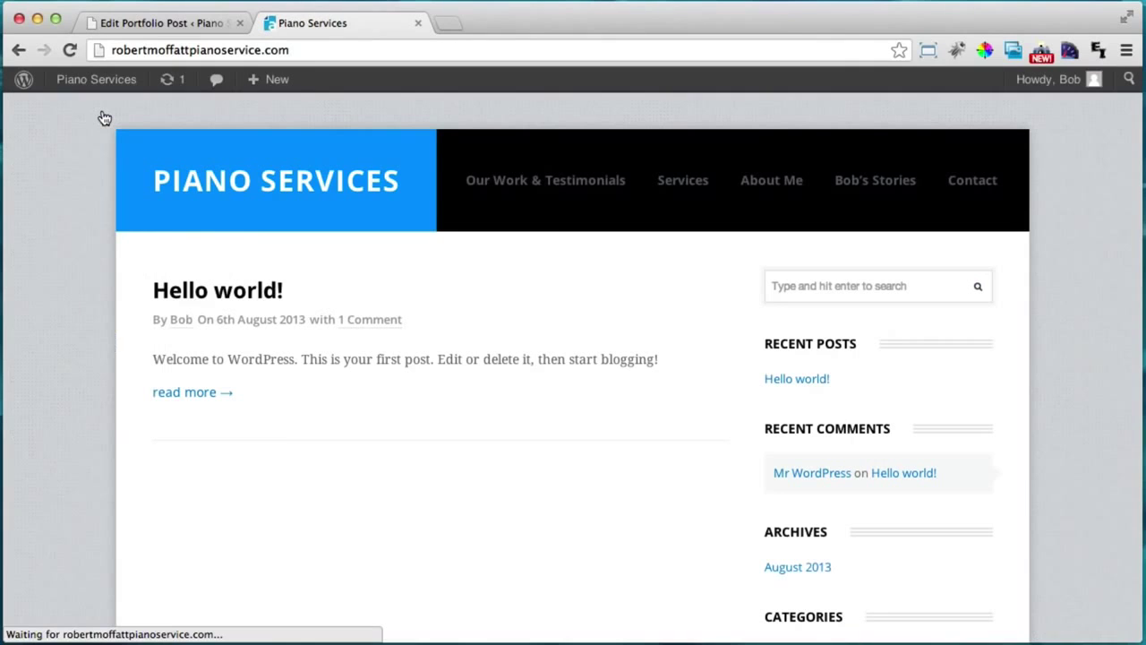
pyautogui.scroll(-2, 526, 319)
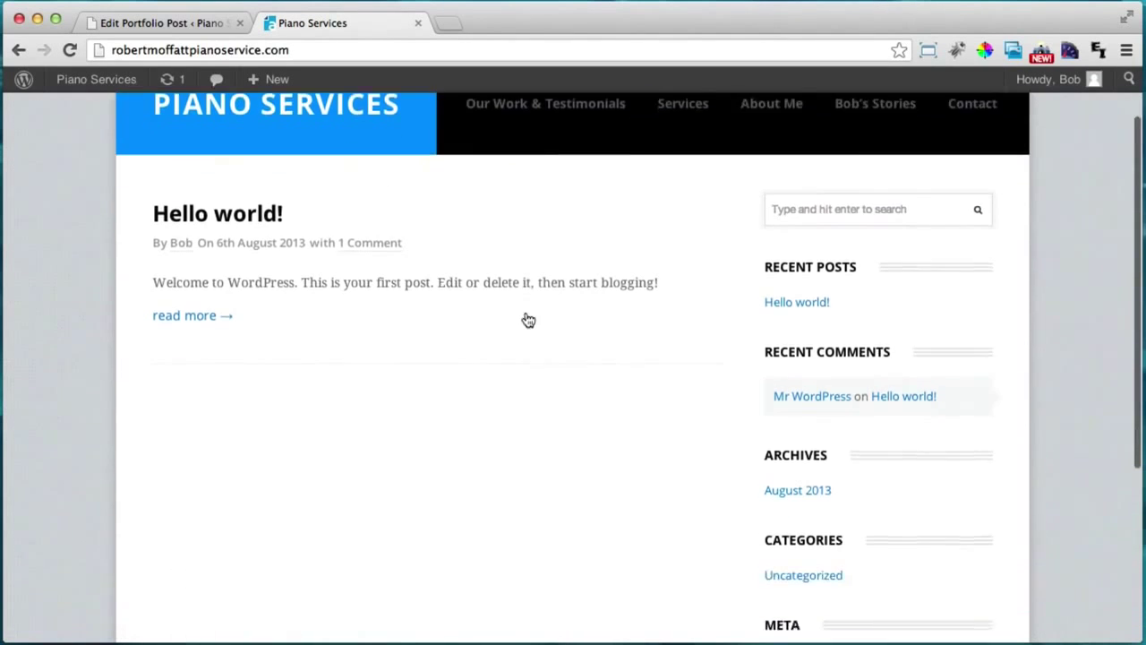
pyautogui.scroll(2, 527, 319)
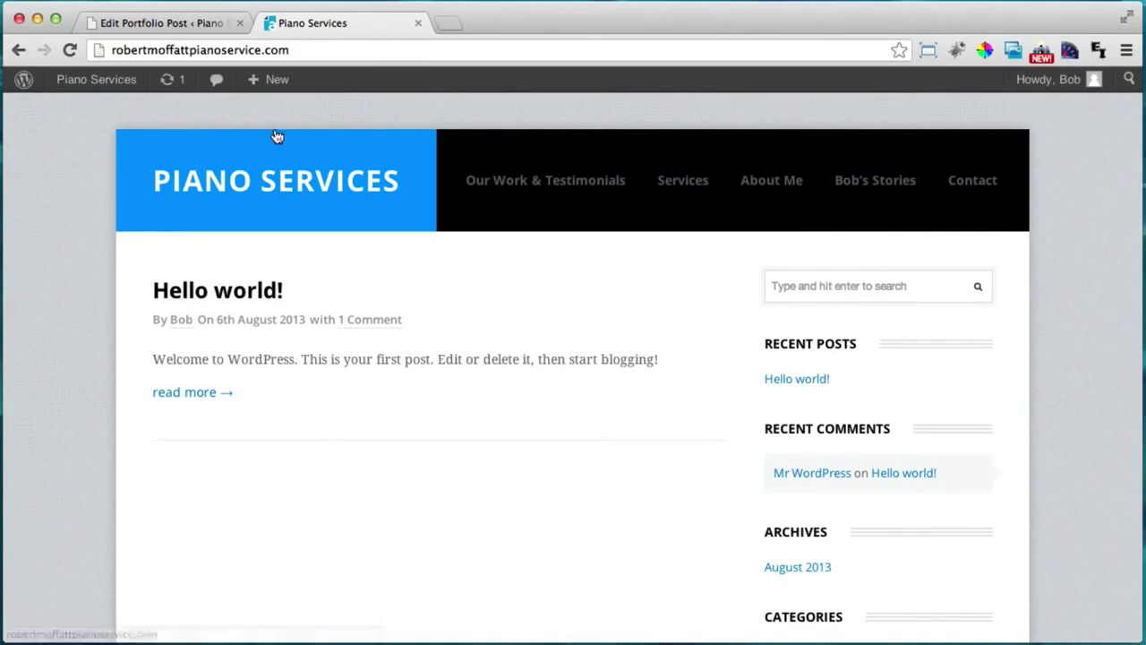
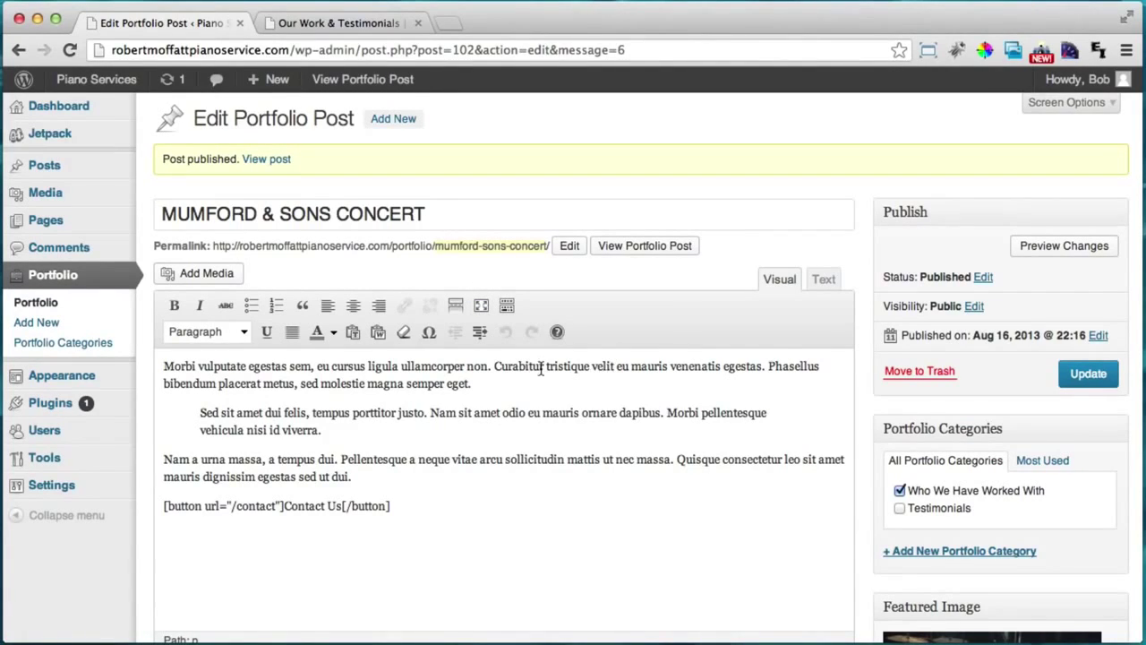
# Step: On the live Our Work & Testimonials page, filter by Testimonials and then by Who We Have Worked With
pyautogui.click(345, 23)
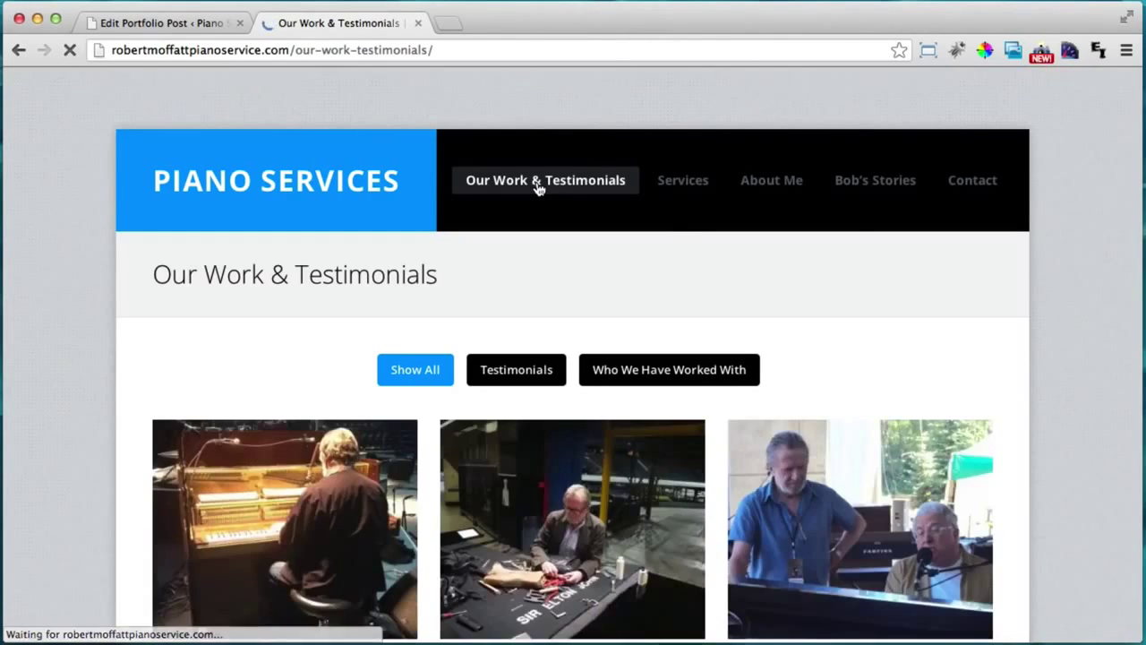
pyautogui.scroll(-8, 842, 257)
pyautogui.scroll(-10, 835, 260)
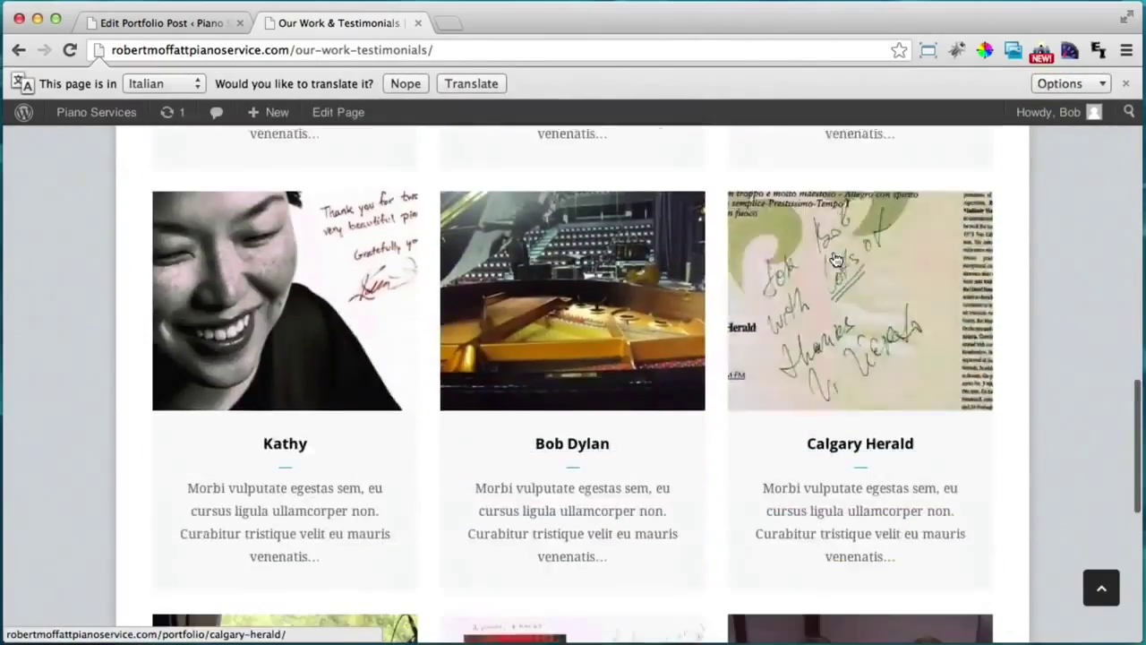
pyautogui.scroll(20, 835, 260)
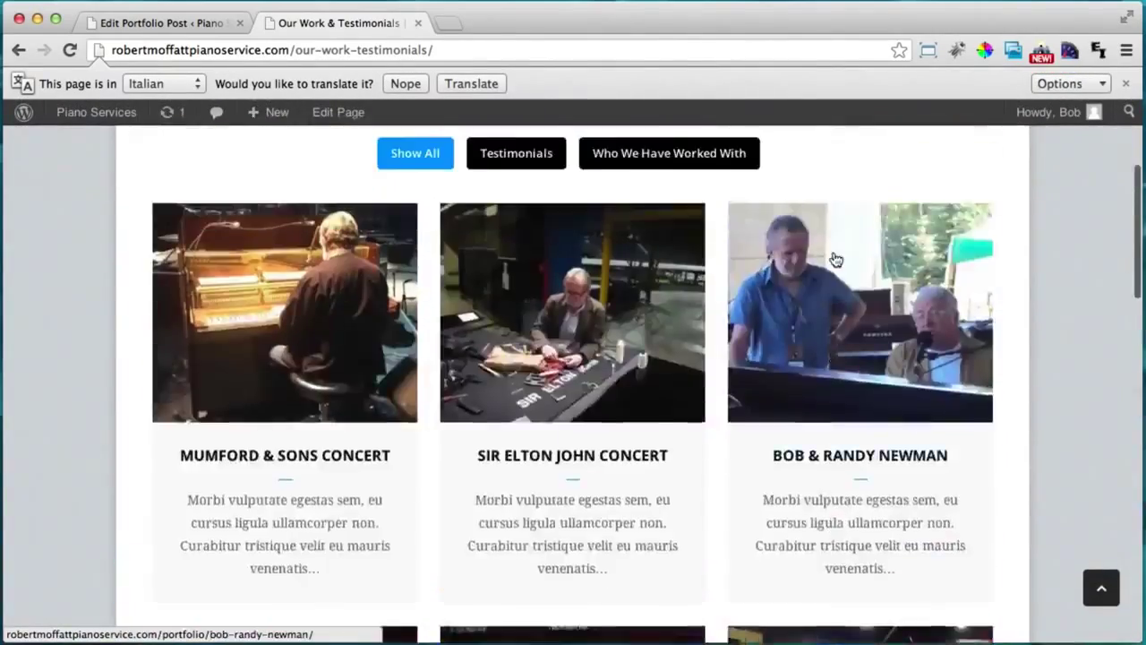
pyautogui.click(529, 405)
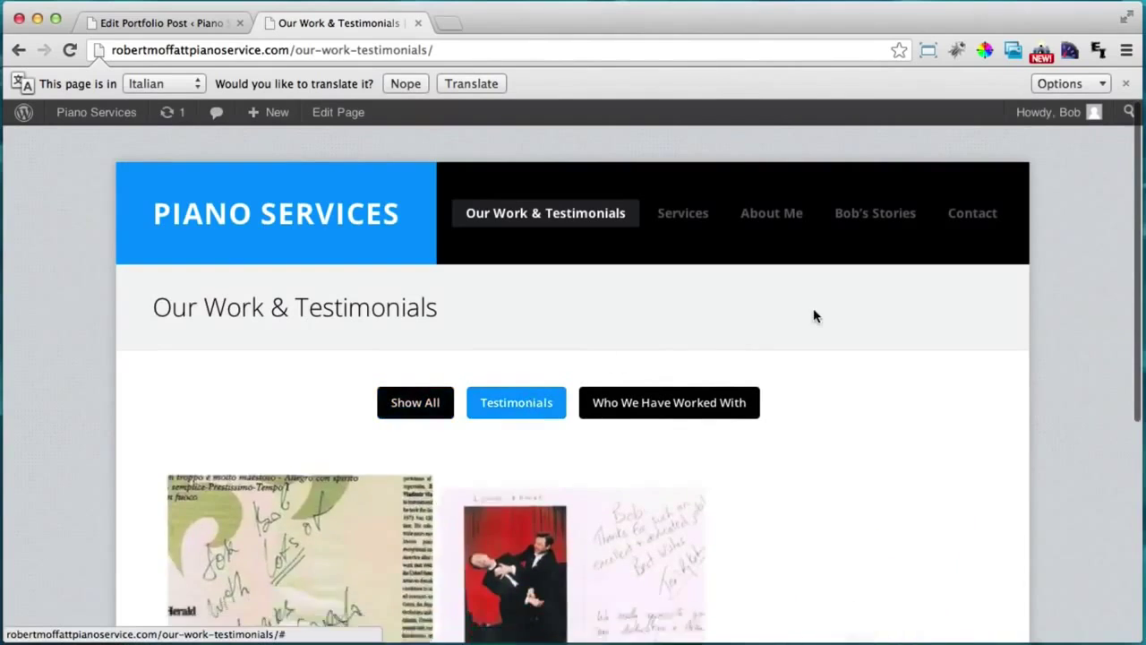
pyautogui.scroll(-5, 817, 313)
pyautogui.scroll(2, 818, 313)
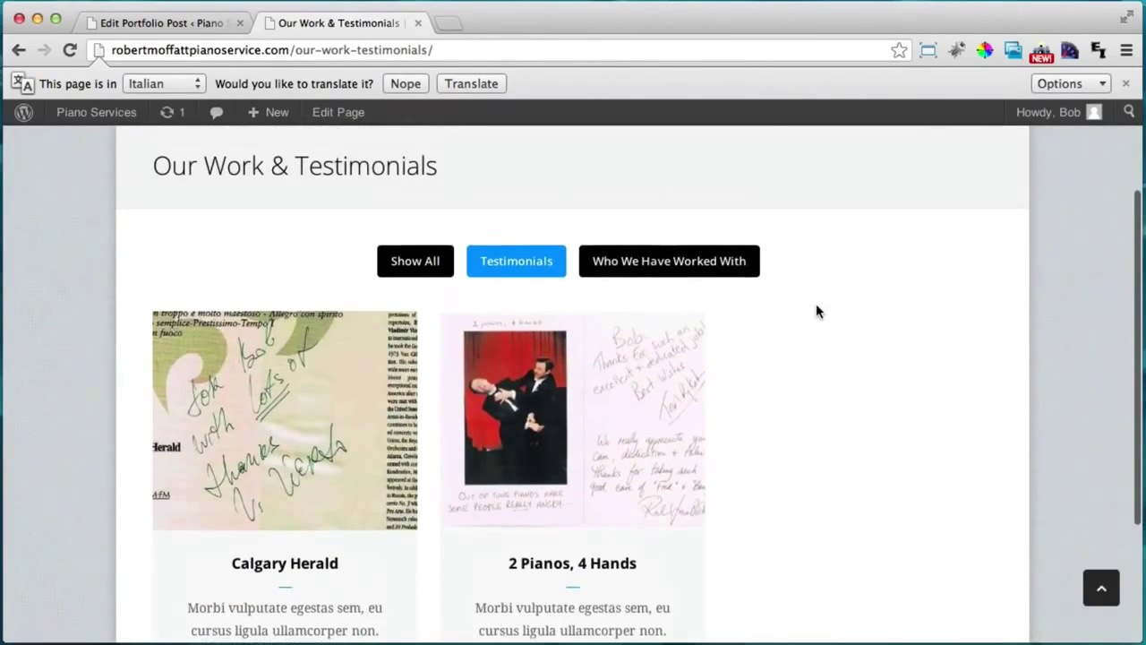
pyautogui.click(660, 275)
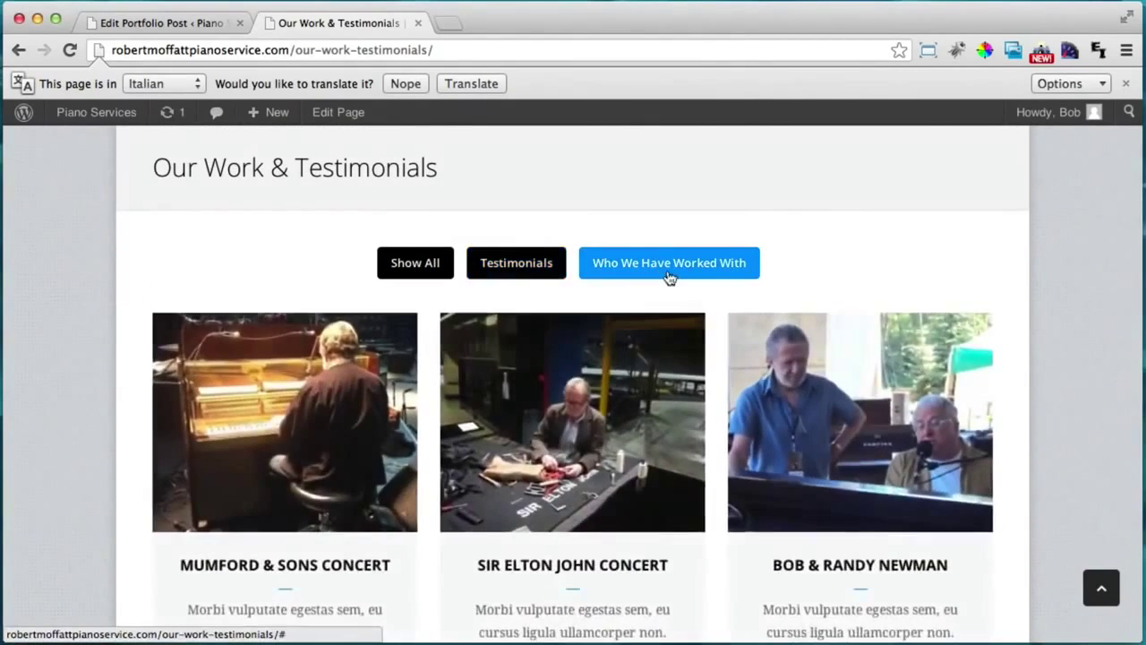
pyautogui.scroll(-10, 668, 277)
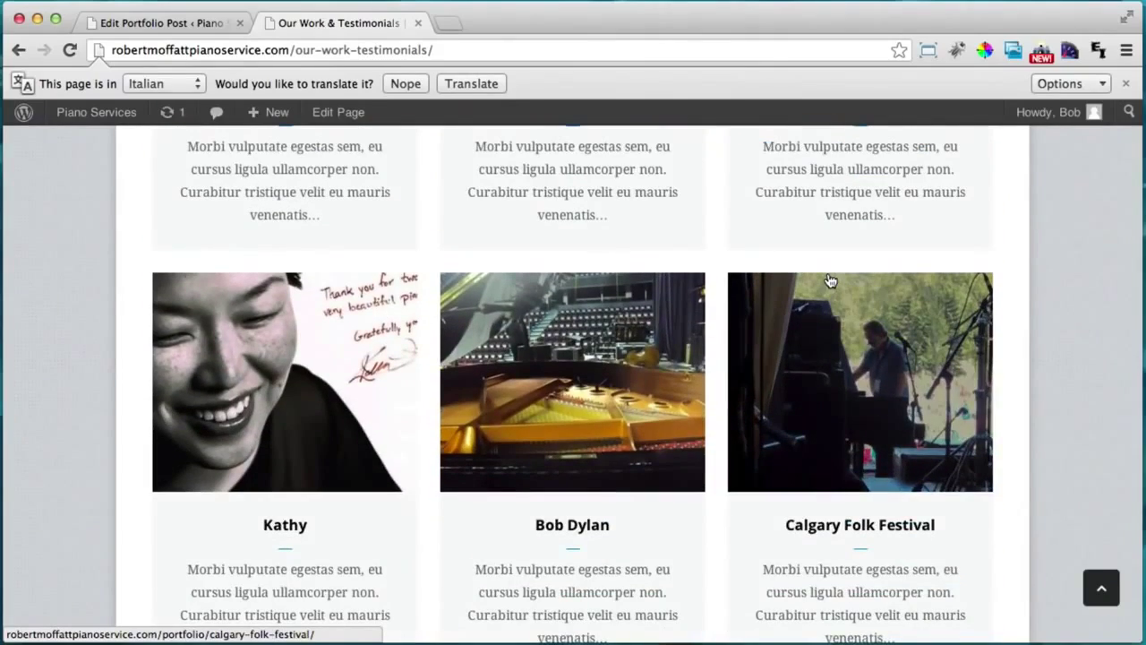
pyautogui.scroll(10, 830, 280)
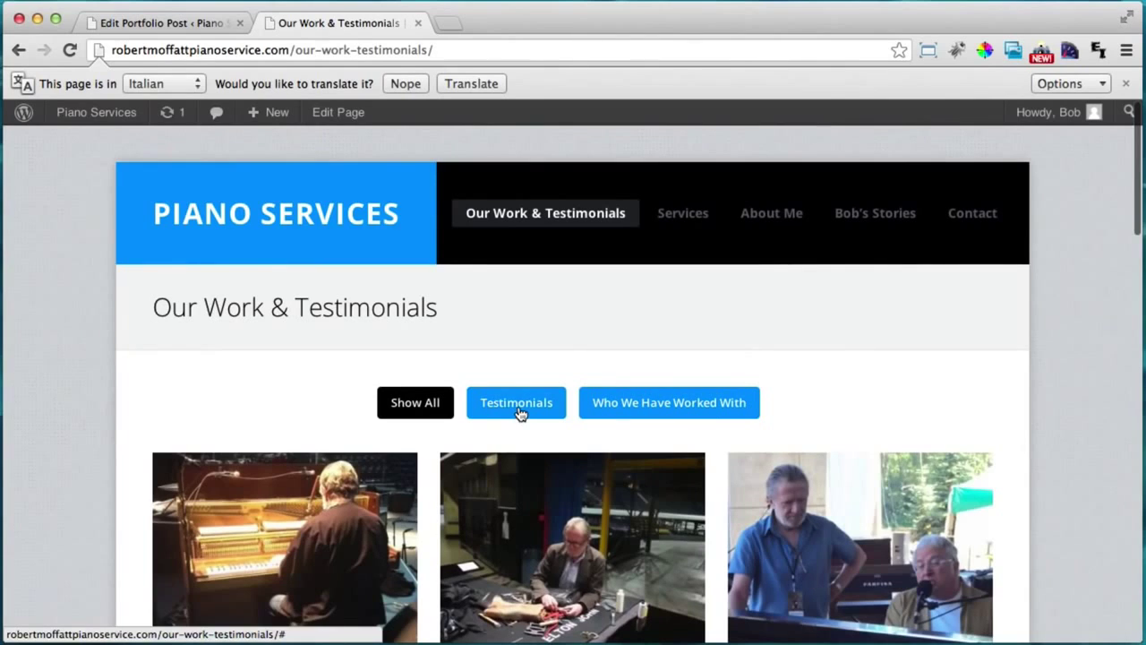
pyautogui.click(1125, 83)
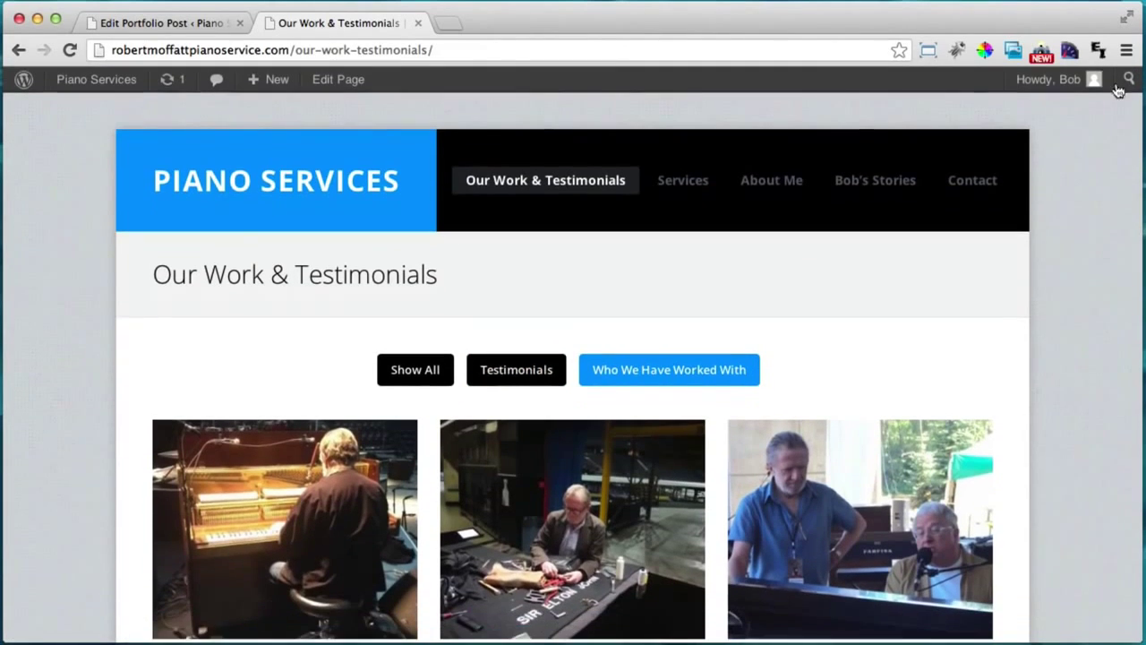
# Step: In the admin, view Portfolio Categories and then the list of all portfolio posts
pyautogui.click(171, 22)
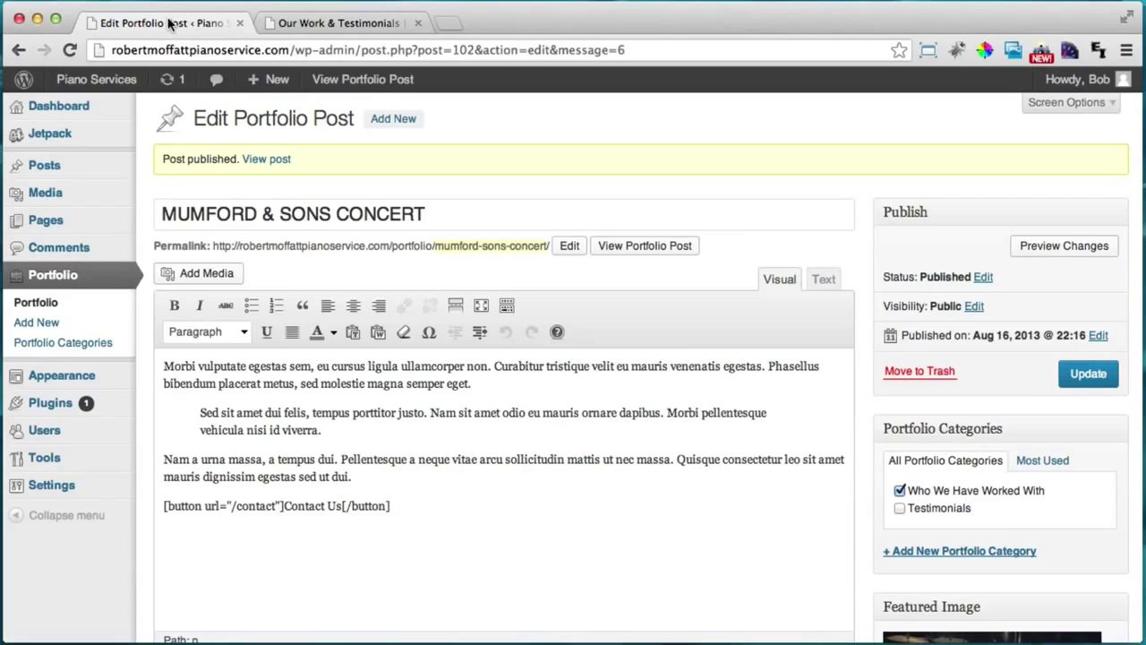
pyautogui.click(74, 346)
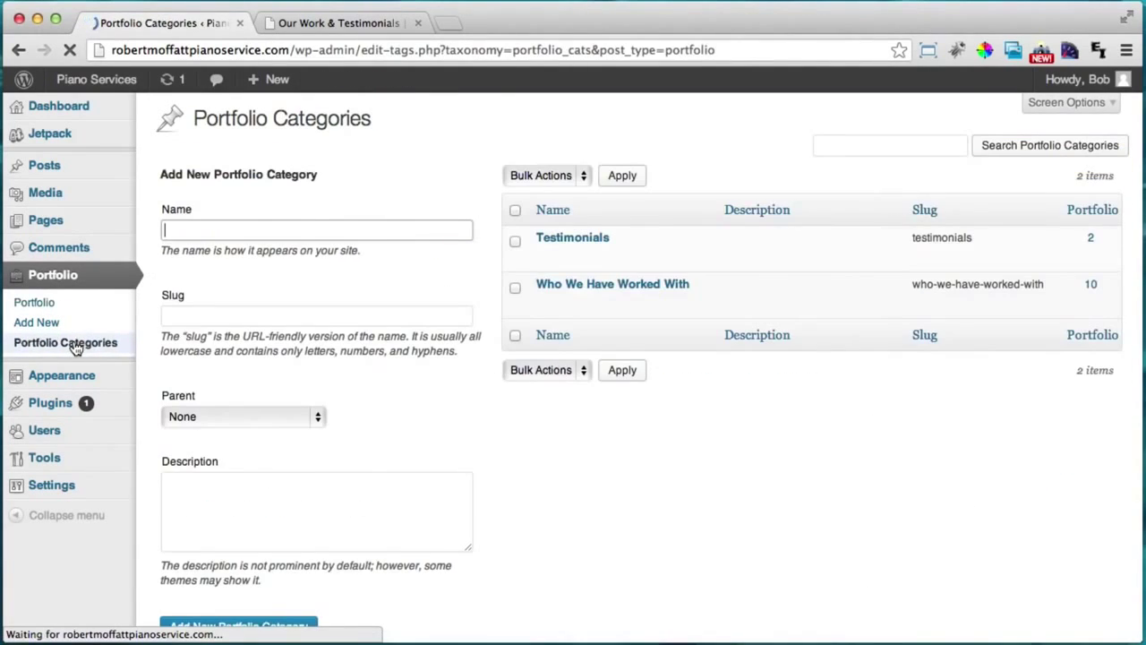
pyautogui.click(62, 278)
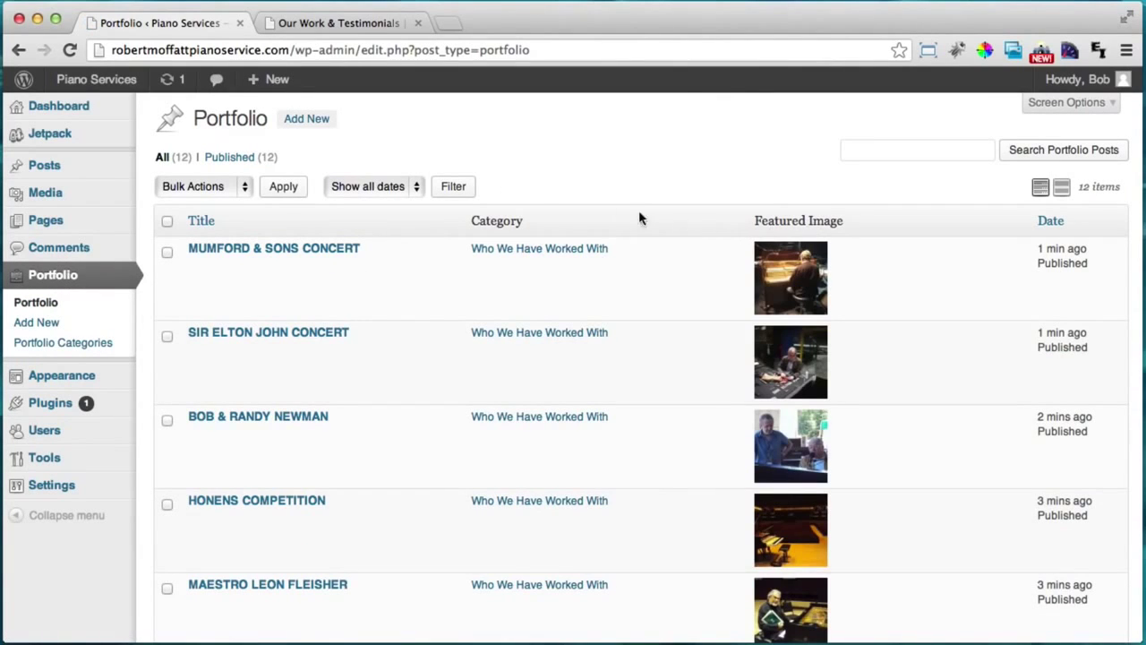
pyautogui.scroll(-1, 542, 231)
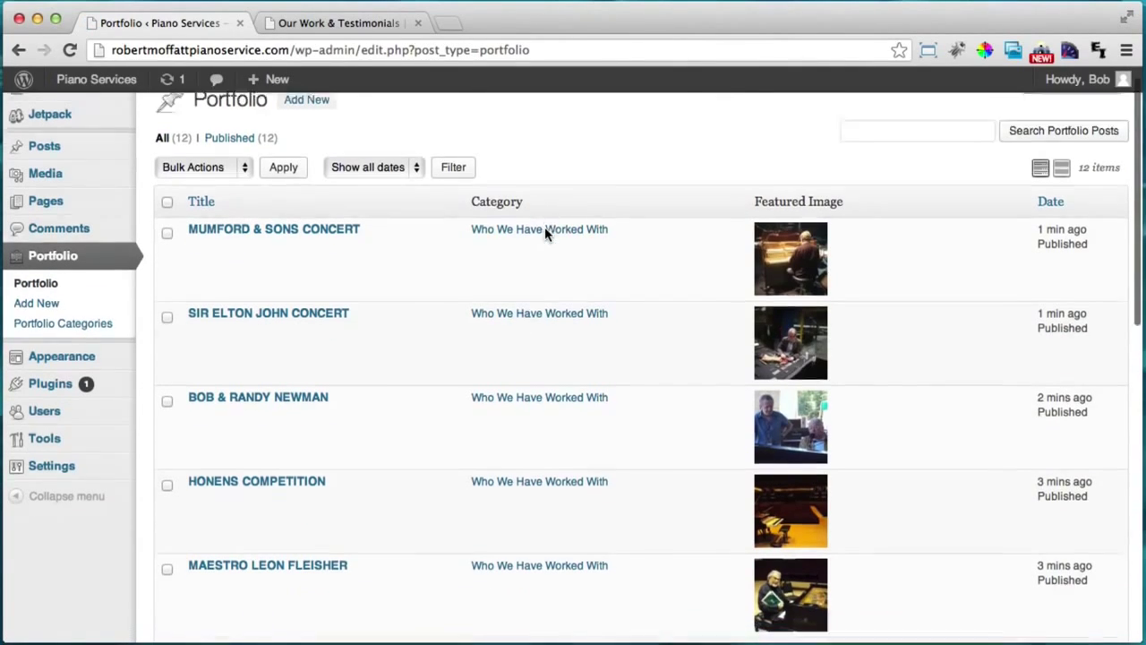
pyautogui.scroll(-10, 544, 231)
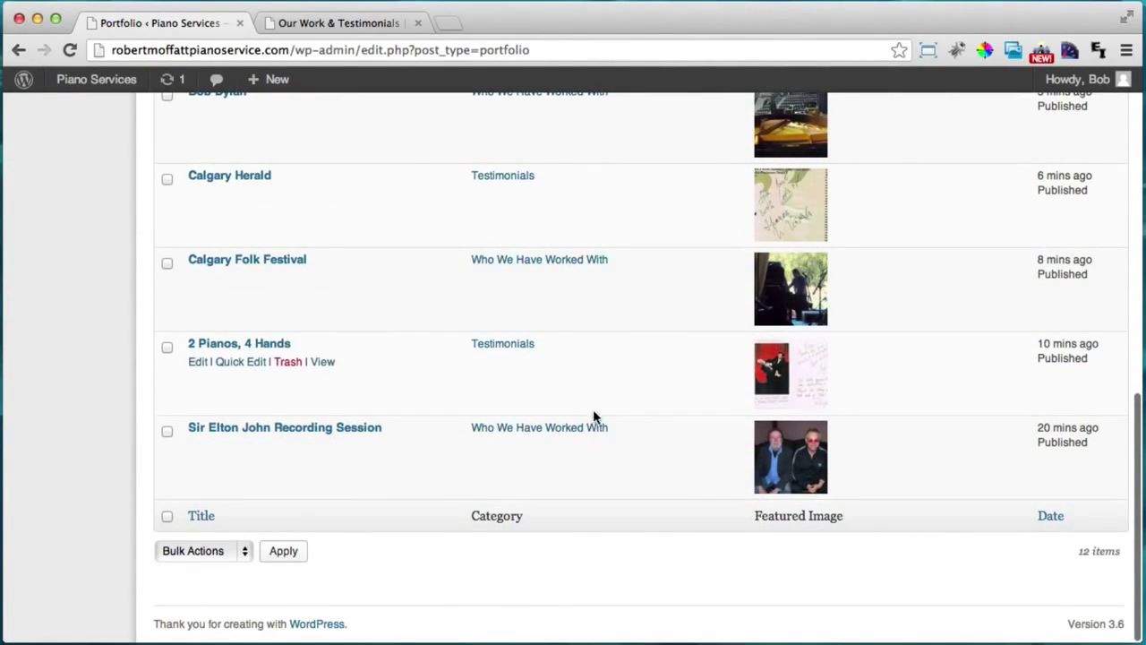
pyautogui.scroll(3, 594, 414)
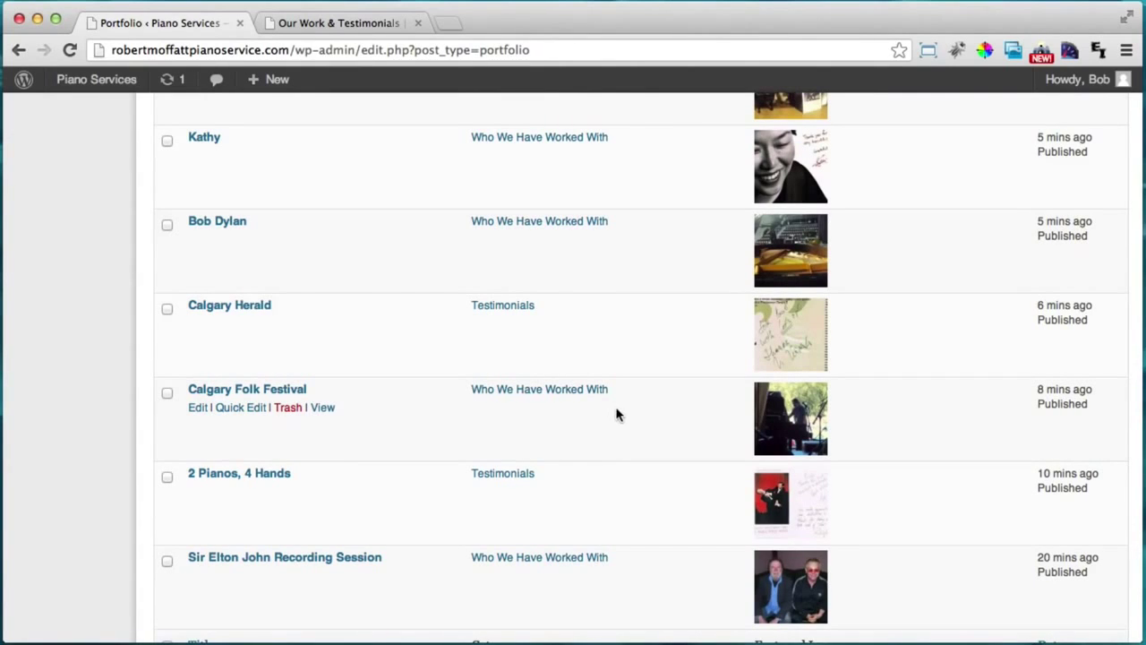
pyautogui.scroll(-3, 575, 524)
pyautogui.moveTo(572, 400)
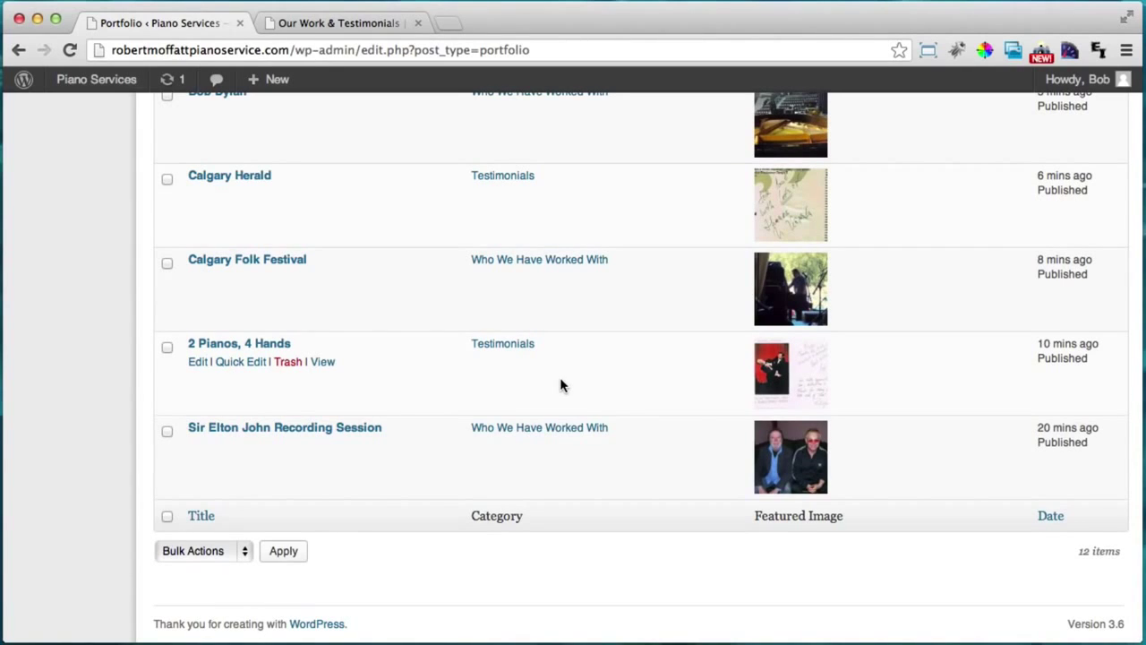
pyautogui.scroll(8, 561, 385)
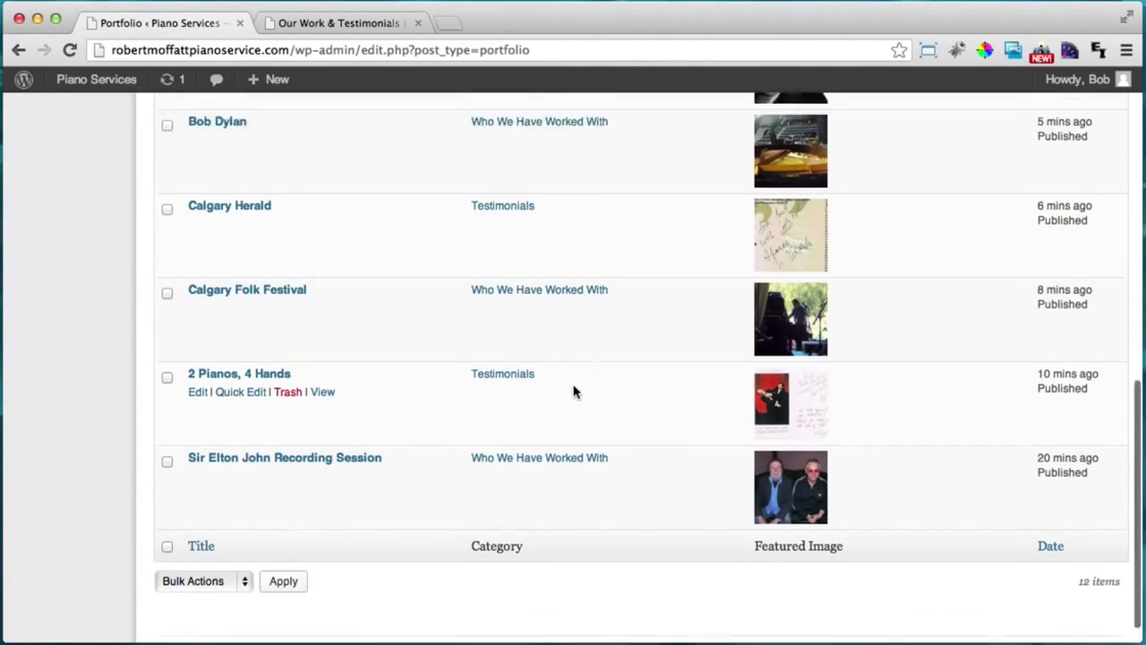
pyautogui.scroll(-2, 574, 391)
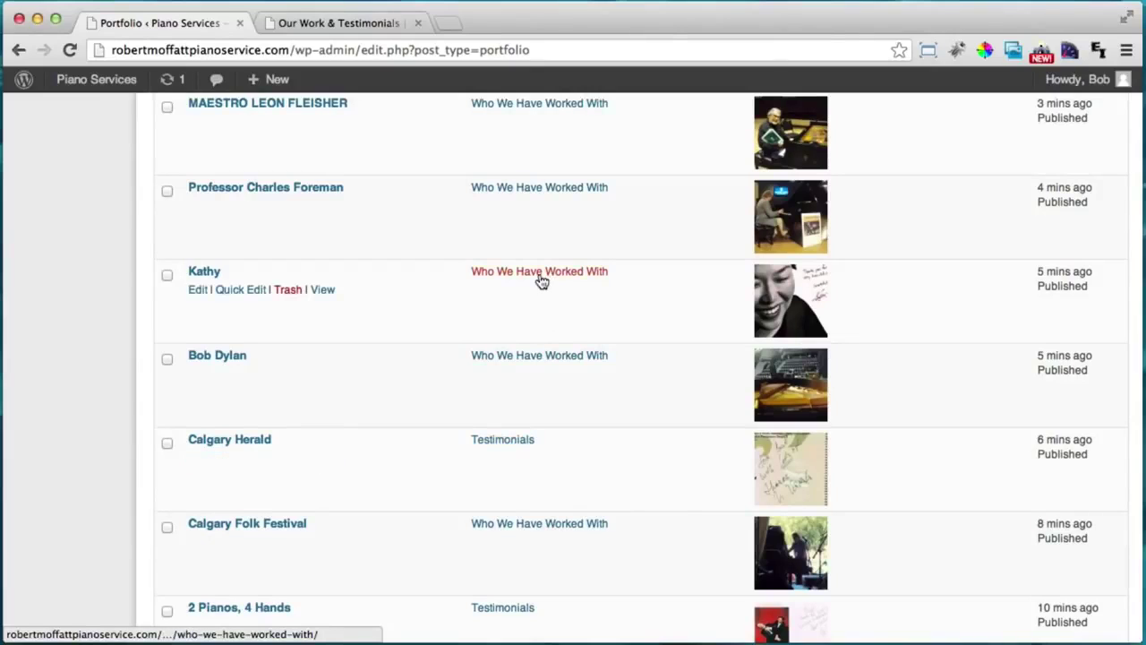
# Step: Quick Edit the smiling woman's thank-you item, moving it from Who We Have Worked With to Testimonials
pyautogui.click(237, 295)
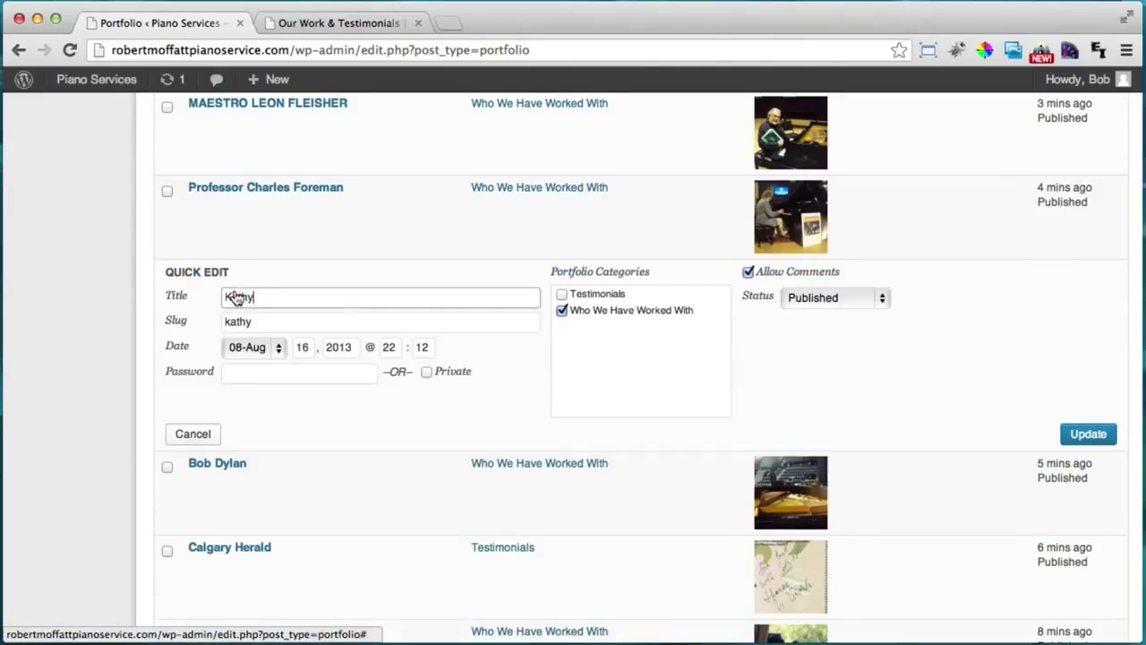
pyautogui.click(562, 311)
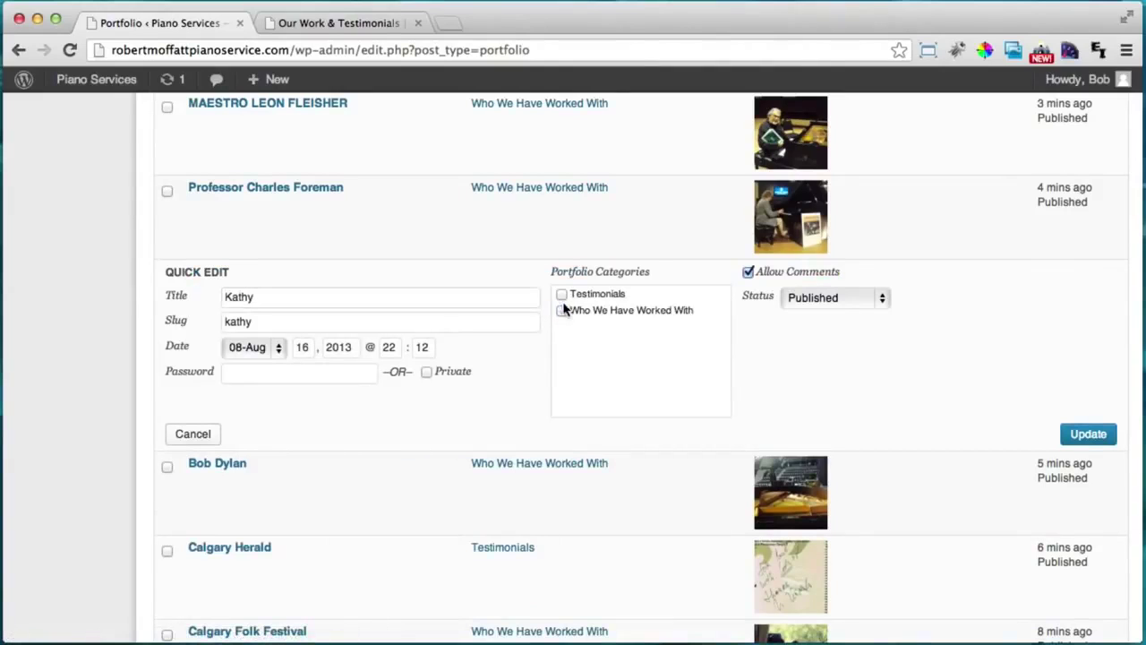
pyautogui.click(1083, 431)
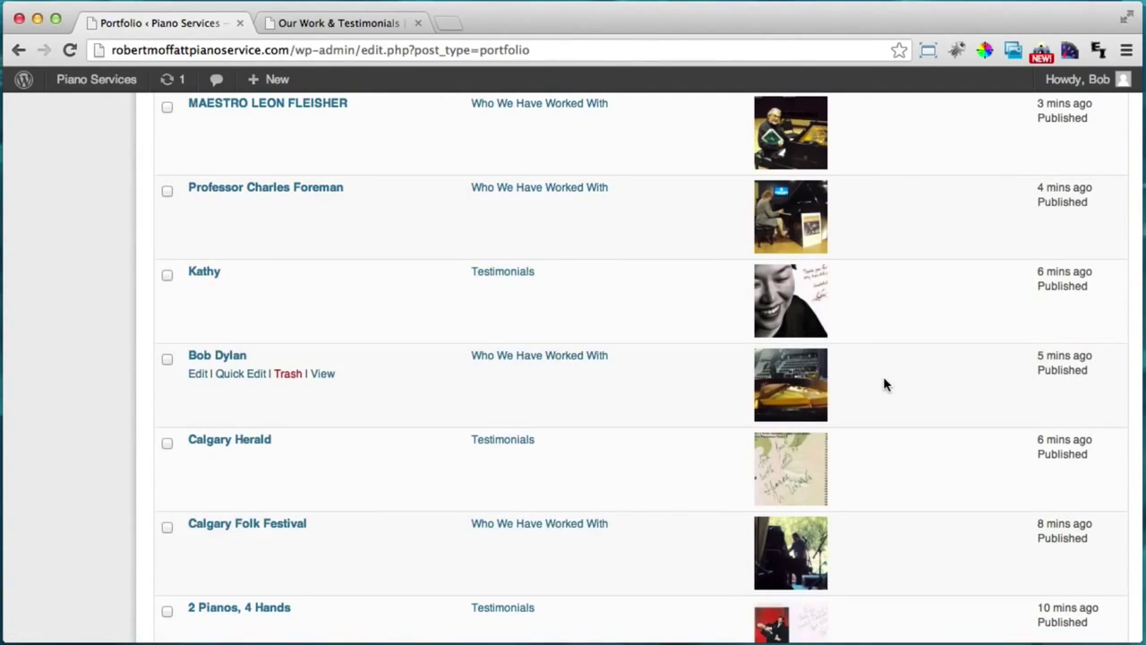
pyautogui.scroll(10, 883, 376)
pyautogui.click(336, 25)
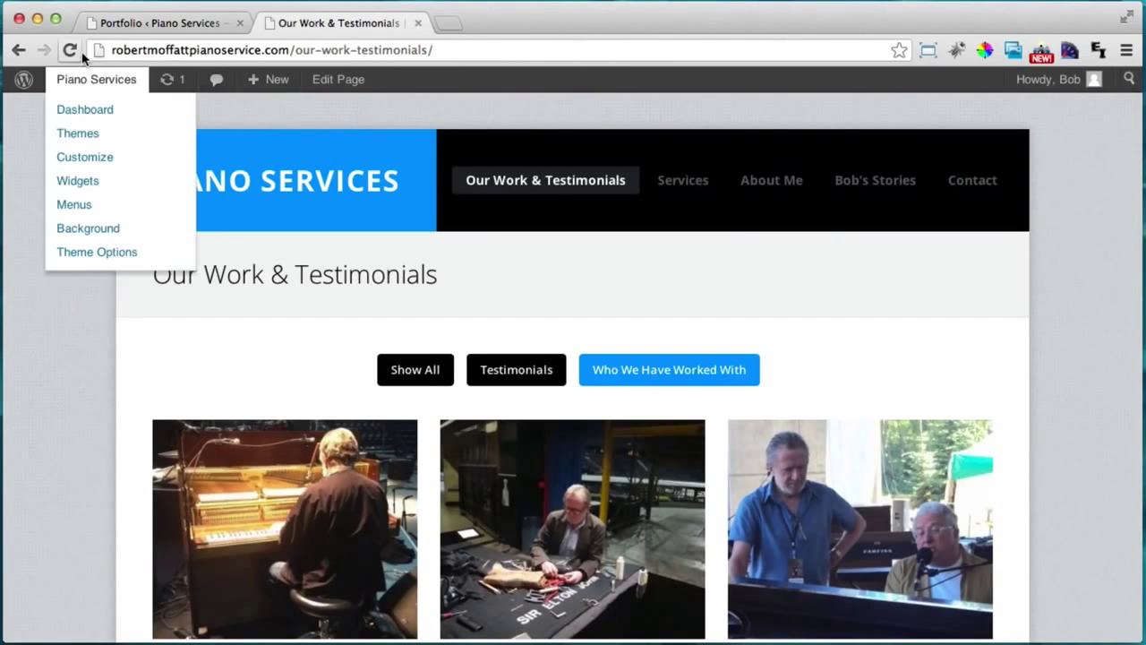
# Step: Reload the live page and check the Testimonials and Who We Have Worked With filters
pyautogui.click(72, 50)
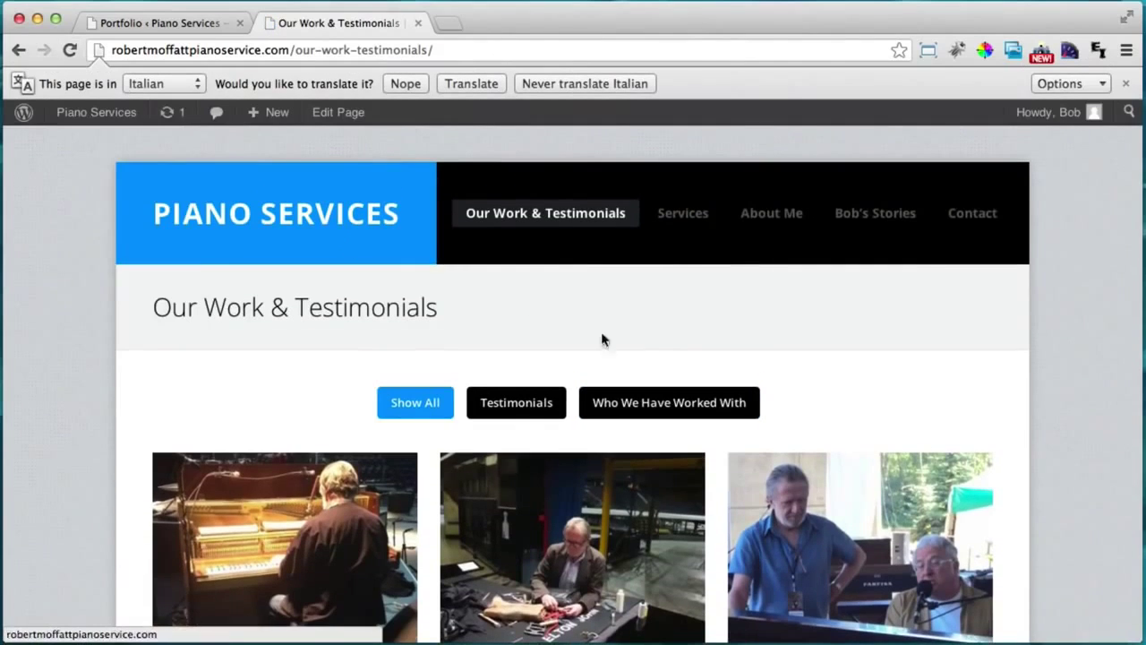
pyautogui.scroll(-2, 629, 353)
pyautogui.click(515, 301)
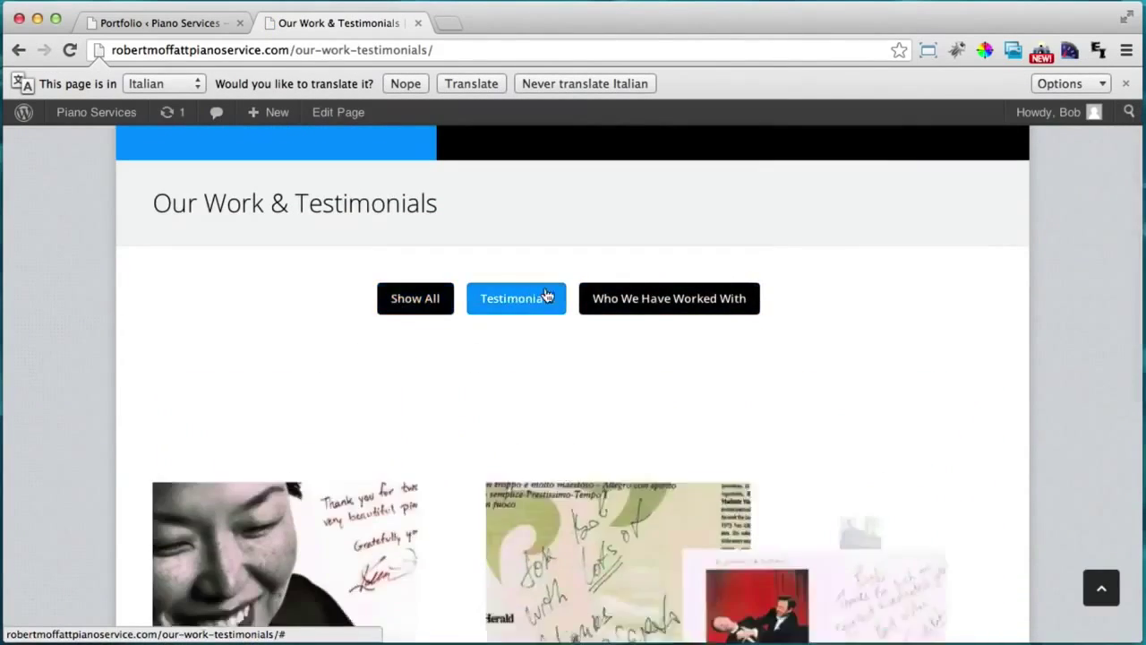
pyautogui.scroll(-5, 556, 295)
pyautogui.scroll(7, 958, 287)
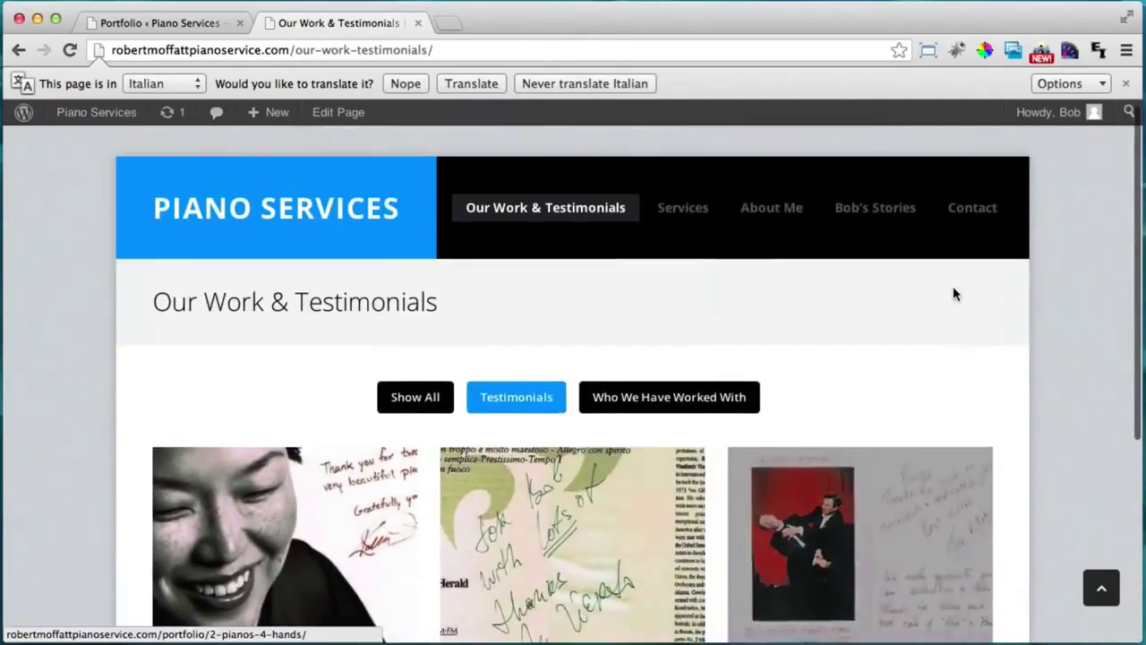
pyautogui.click(662, 399)
pyautogui.scroll(-12, 786, 313)
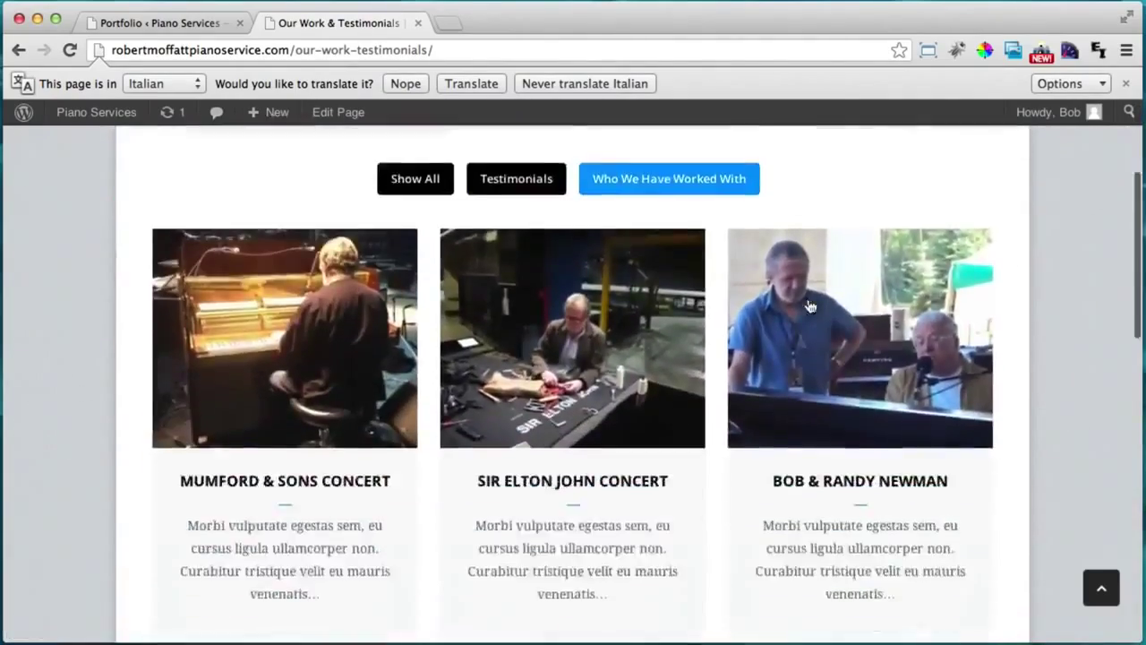
pyautogui.scroll(10, 550, 273)
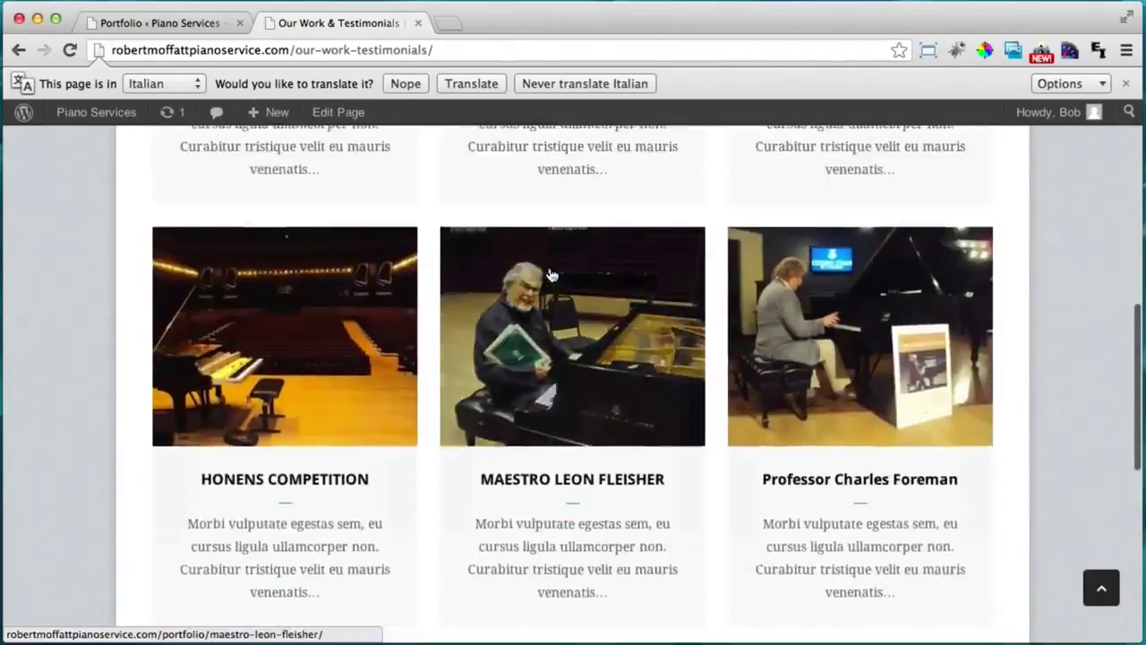
# Step: Browse from Sir Elton John Concert to the Maestro Leon Fleisher item, then return to Our Work & Testimonials
pyautogui.click(566, 346)
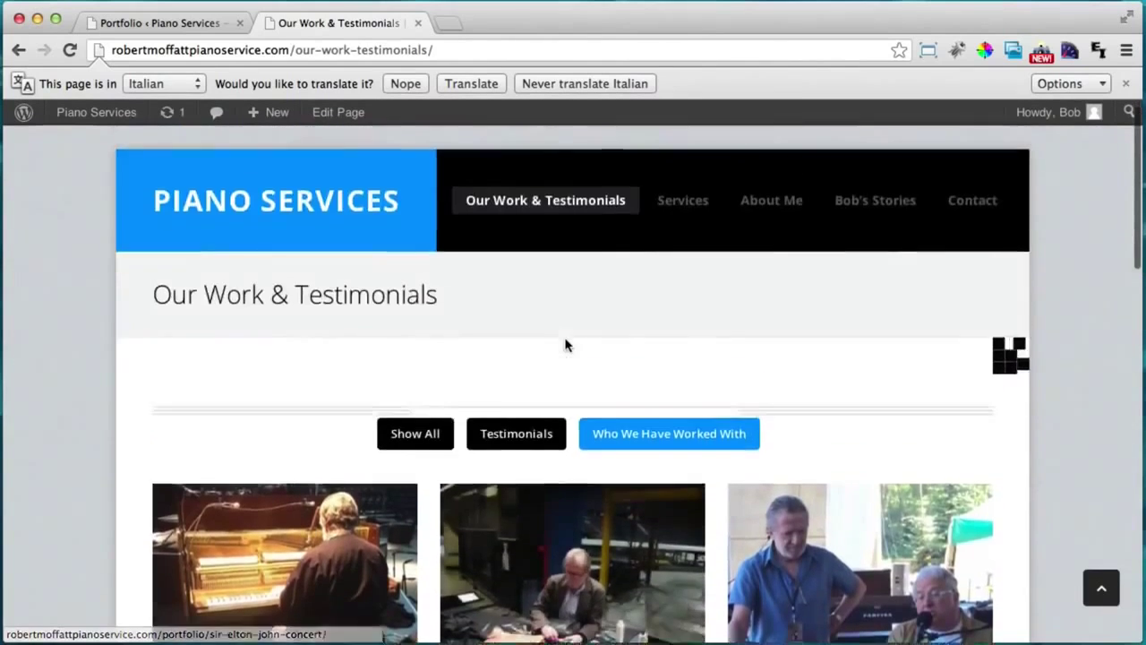
pyautogui.click(1126, 83)
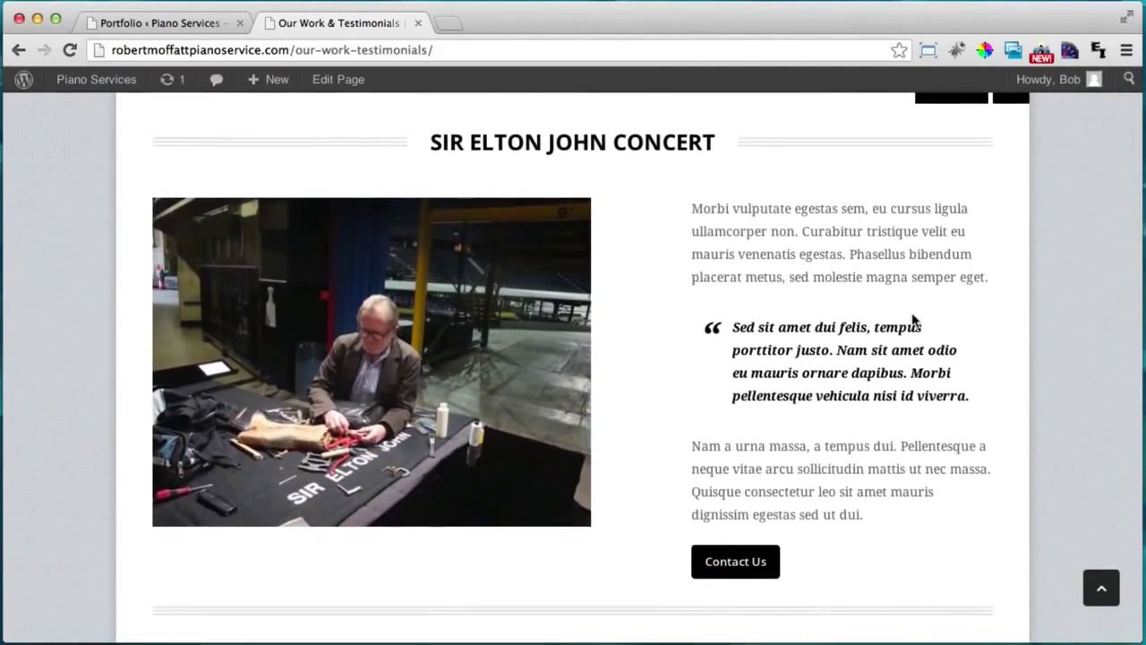
pyautogui.scroll(3, 723, 253)
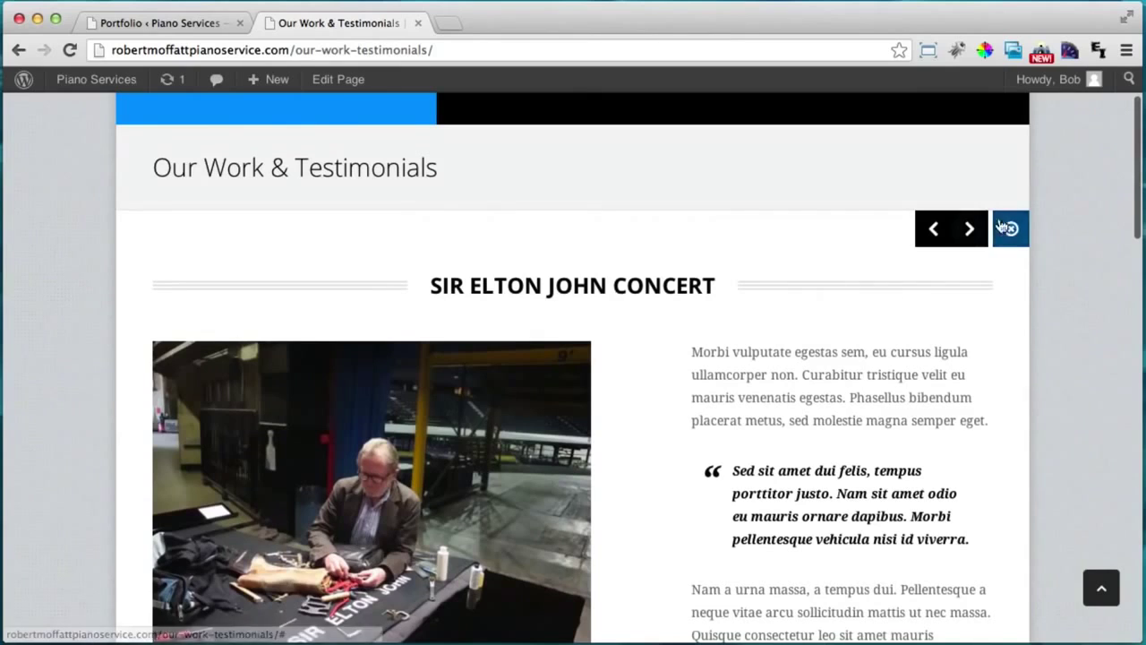
pyautogui.click(970, 230)
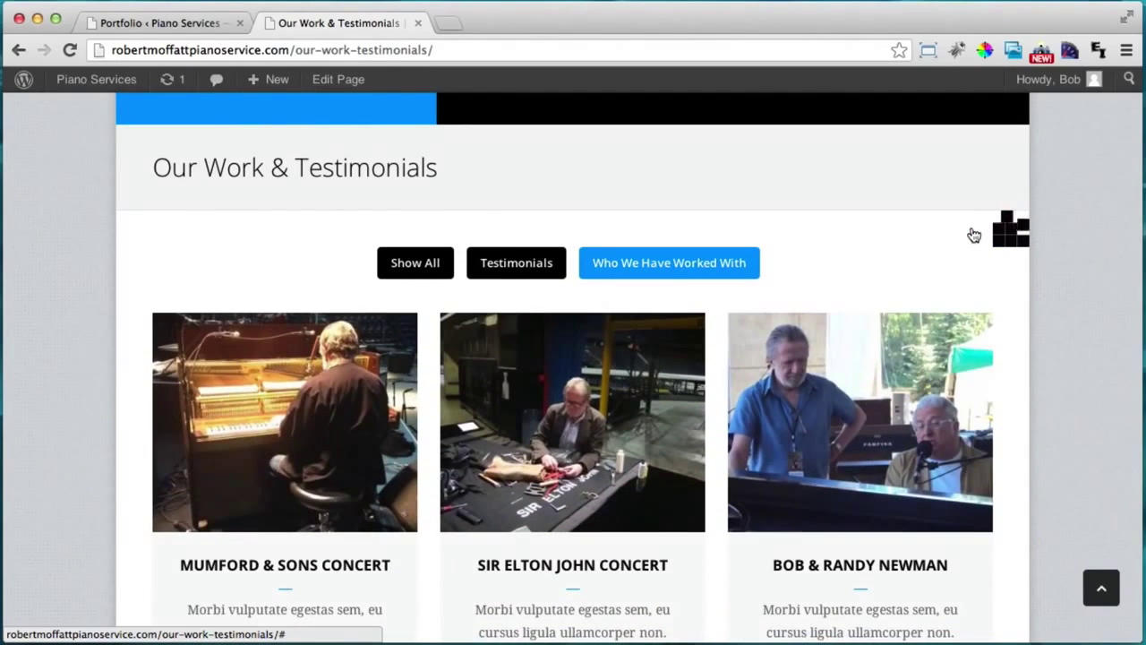
pyautogui.click(972, 230)
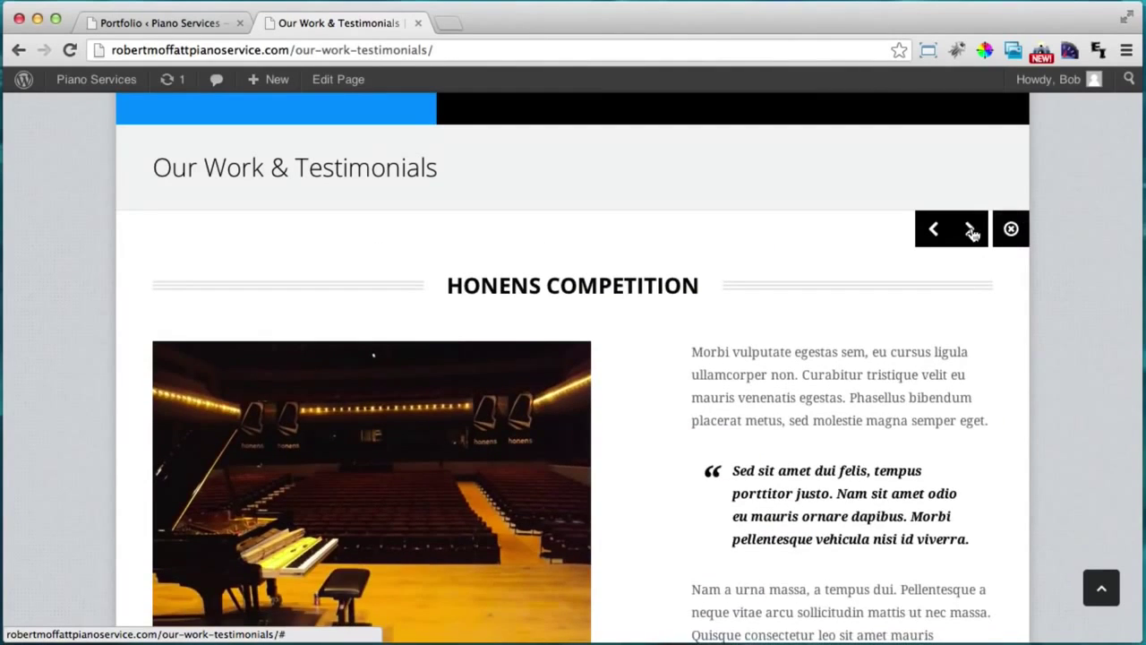
pyautogui.click(974, 233)
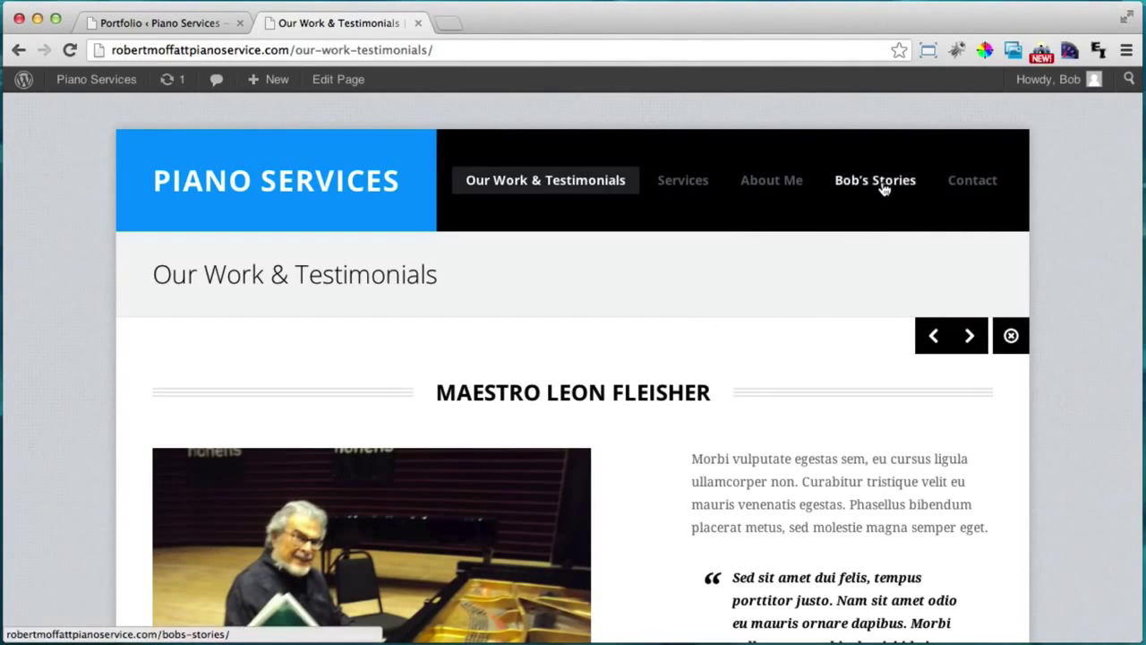
pyautogui.scroll(-5, 776, 314)
pyautogui.scroll(5, 777, 313)
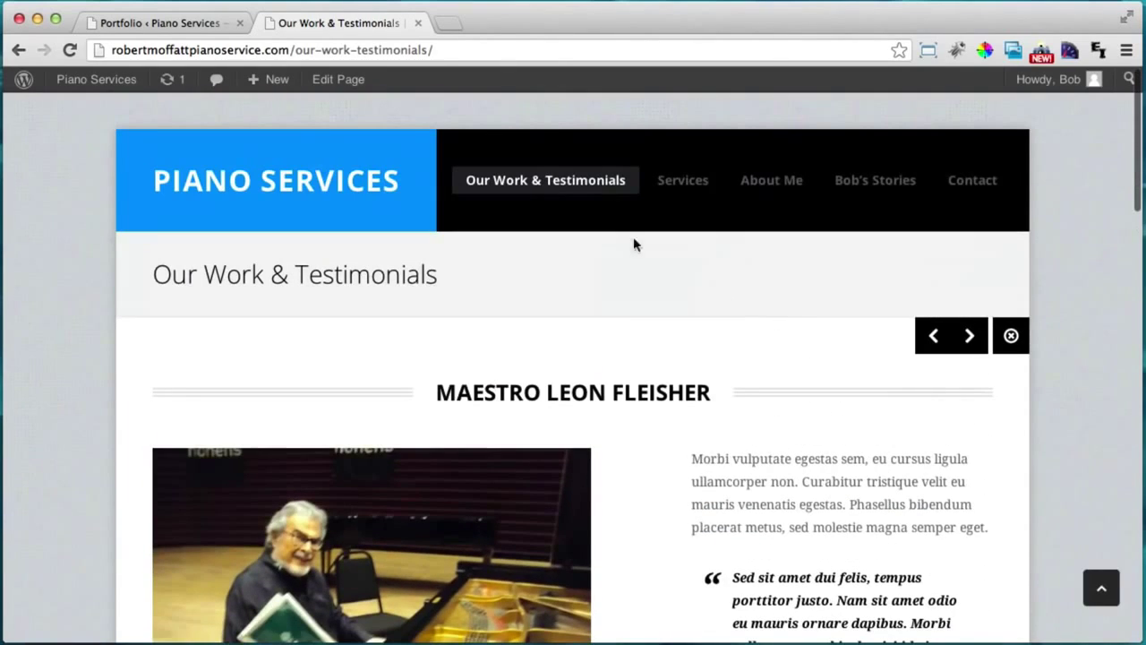
pyautogui.click(613, 182)
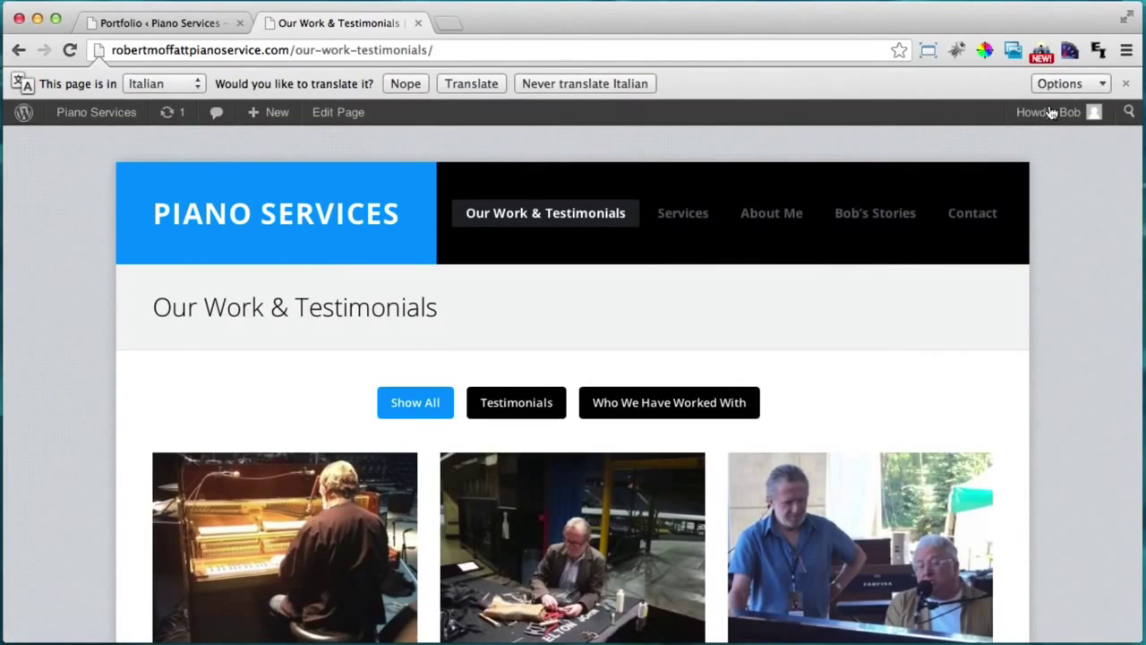
pyautogui.click(1126, 83)
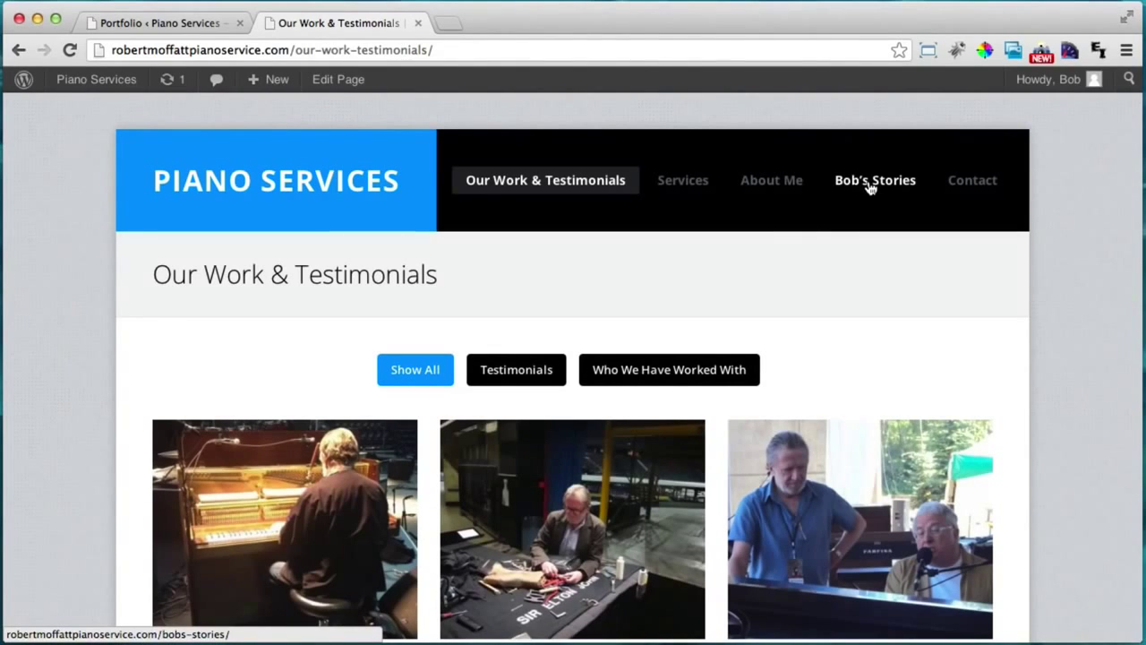
# Step: Set the Bob's Stories page template to Blog, update it, and view the live page
pyautogui.click(868, 188)
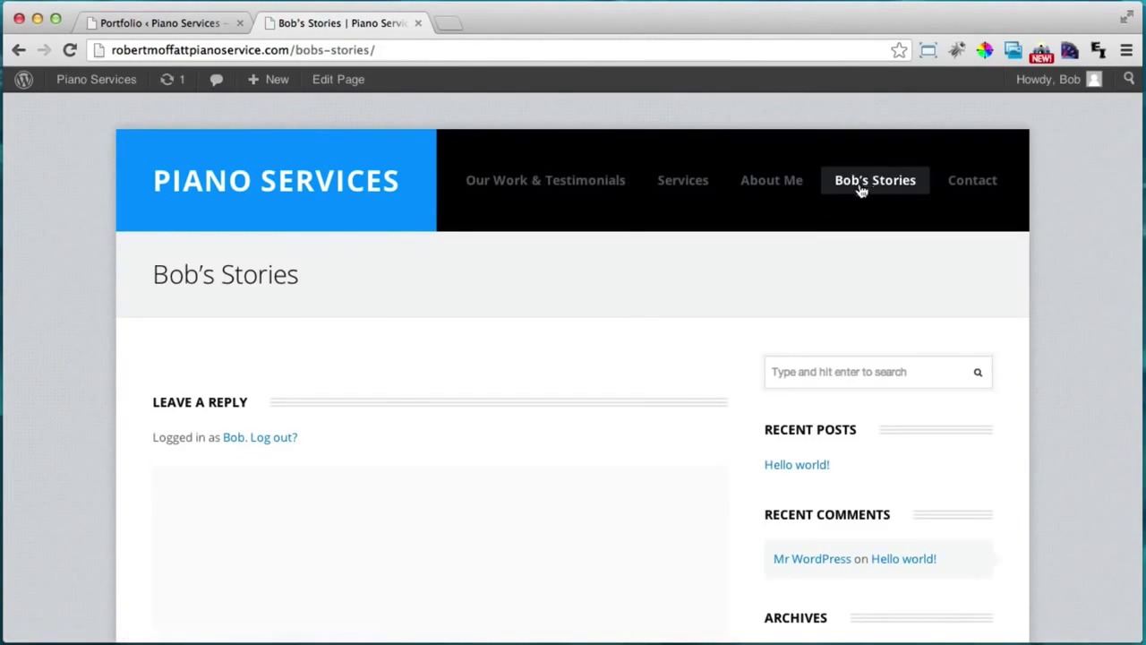
pyautogui.click(239, 22)
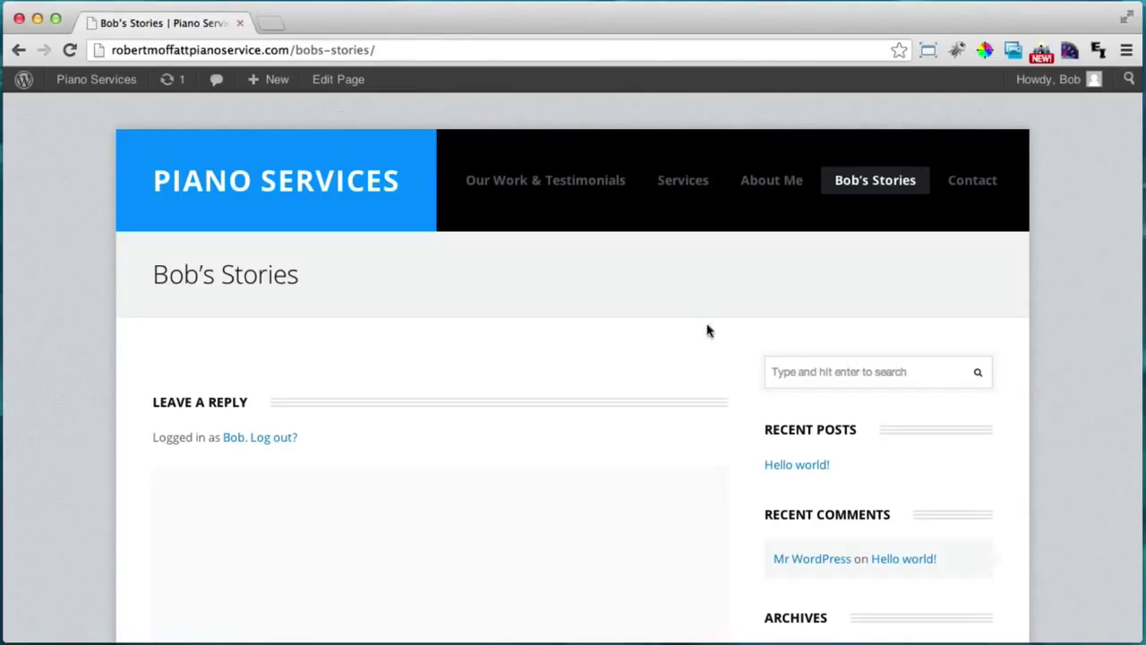
pyautogui.click(349, 81)
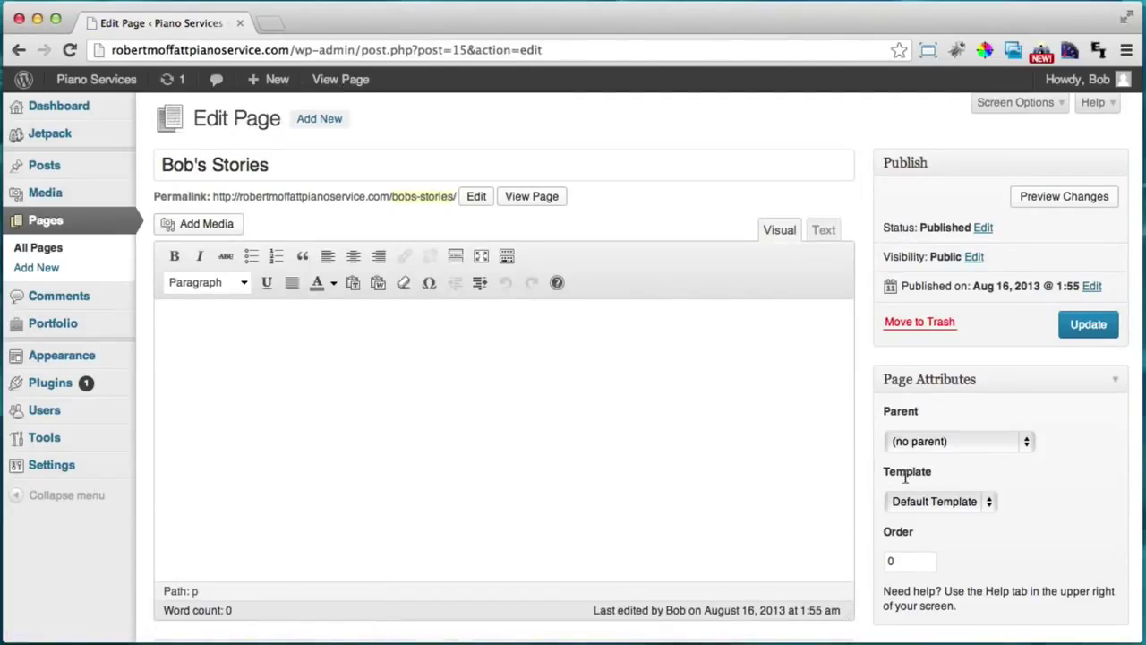
pyautogui.click(934, 503)
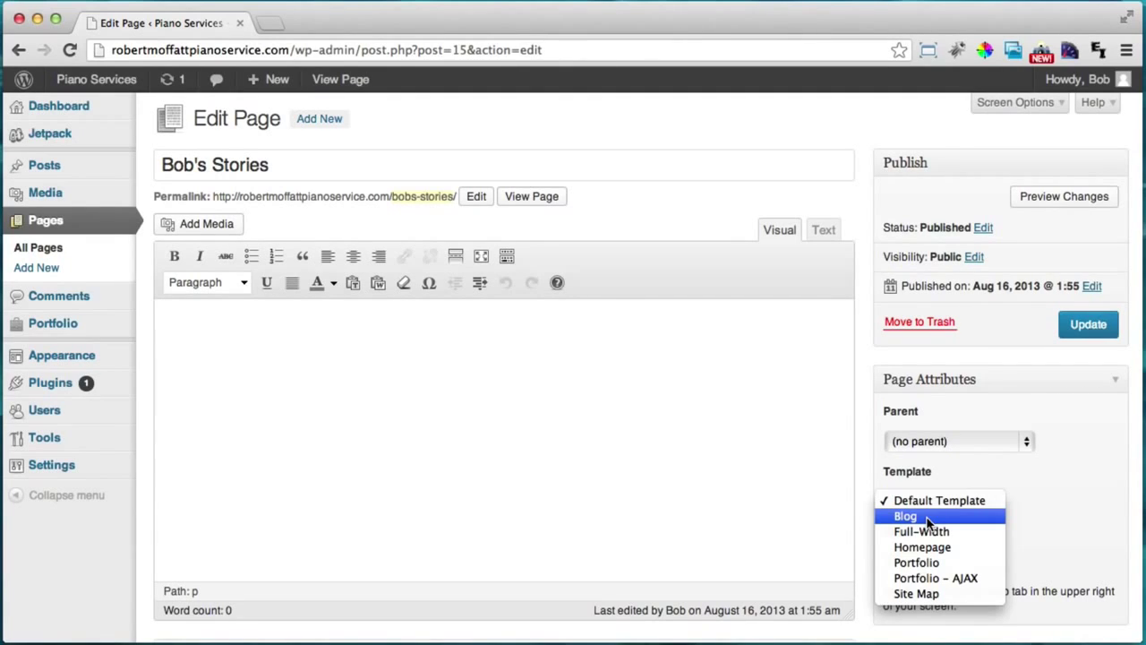
pyautogui.click(926, 516)
pyautogui.click(1083, 329)
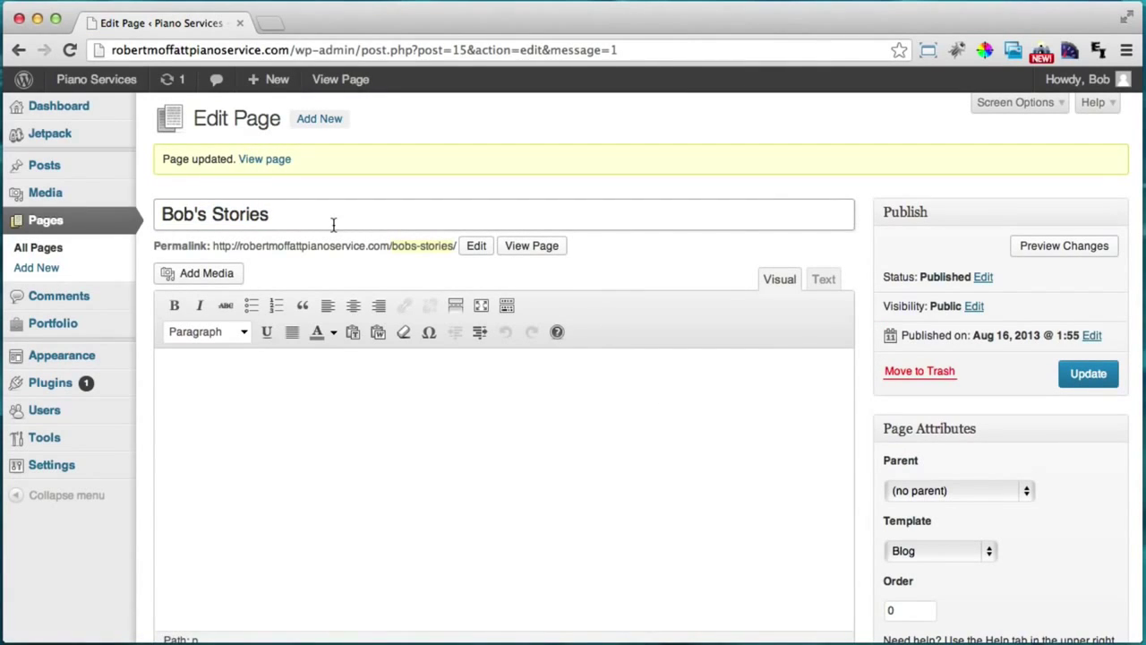
pyautogui.click(548, 251)
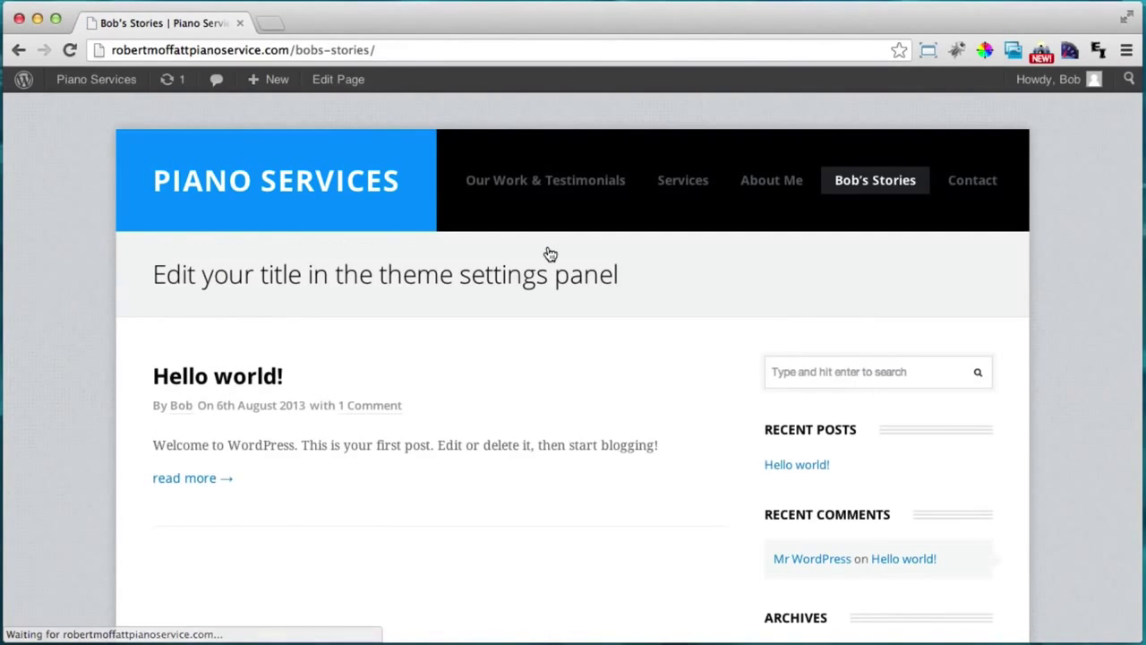
# Step: Open the admin Dashboard from the Piano Services admin-bar menu
pyautogui.scroll(-2, 550, 255)
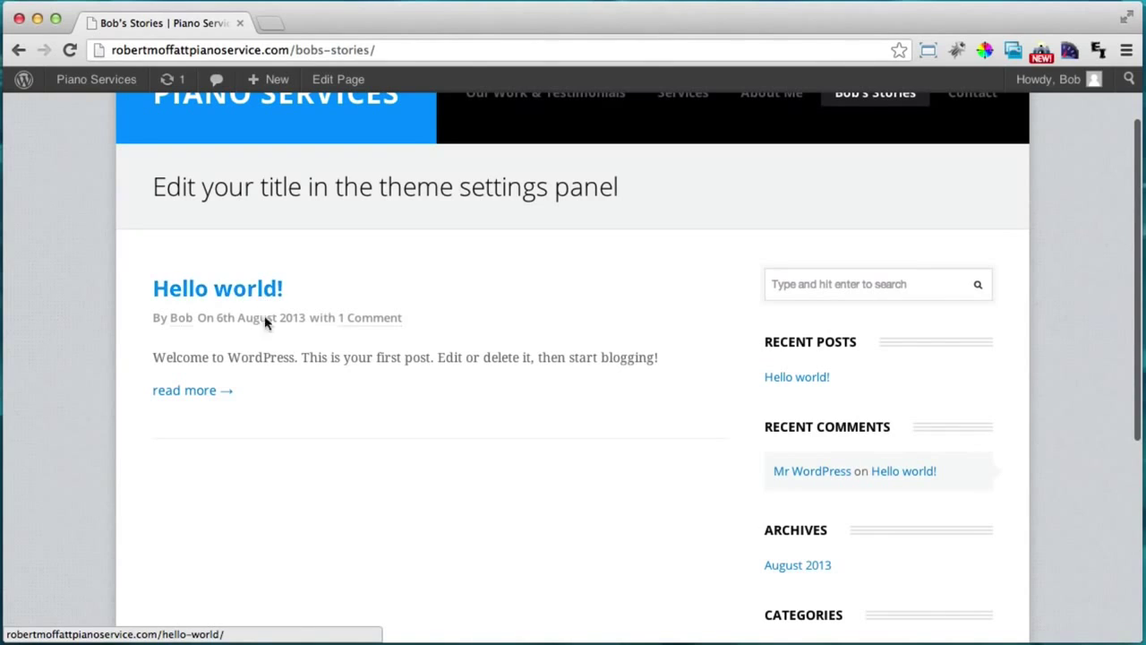
pyautogui.scroll(2, 269, 324)
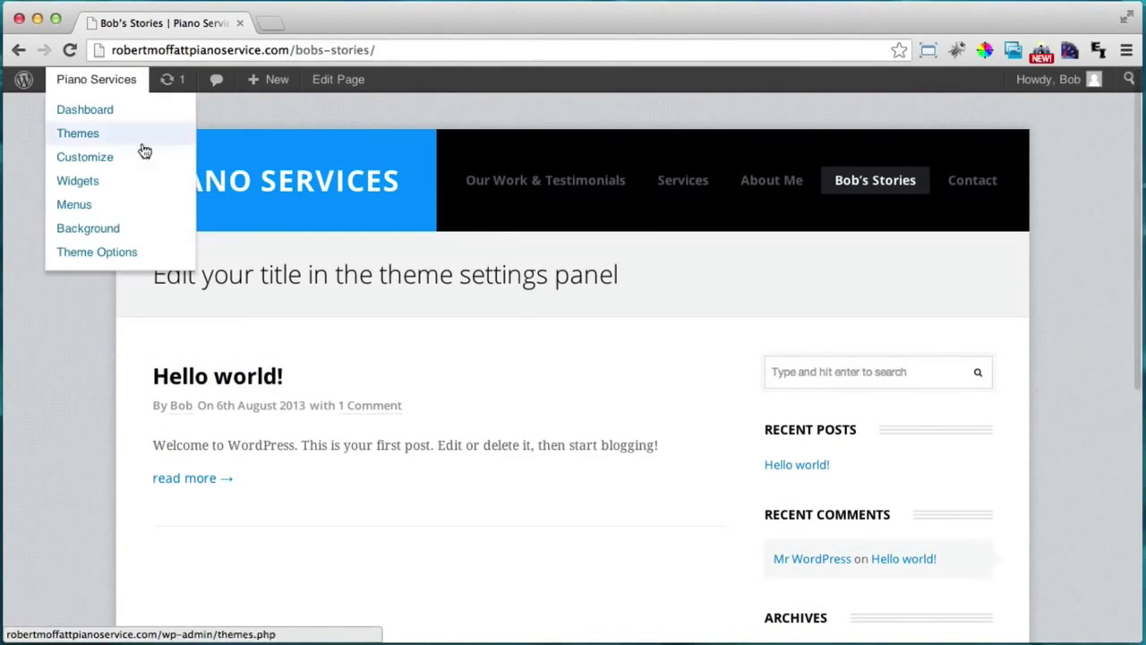
pyautogui.moveTo(89, 88)
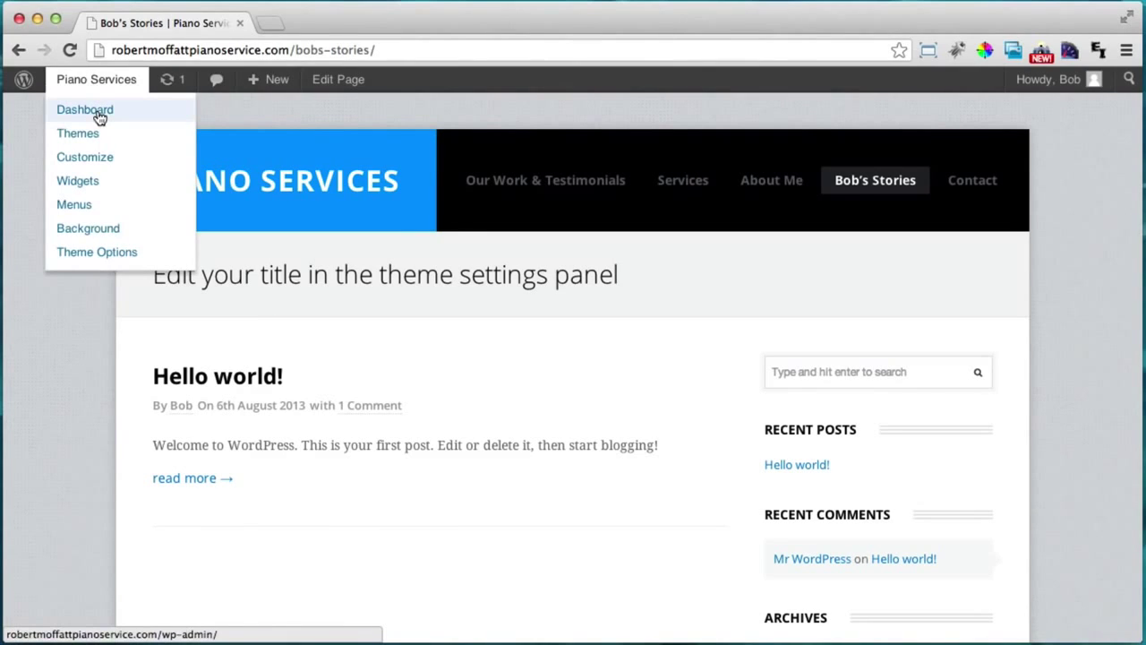
pyautogui.click(85, 110)
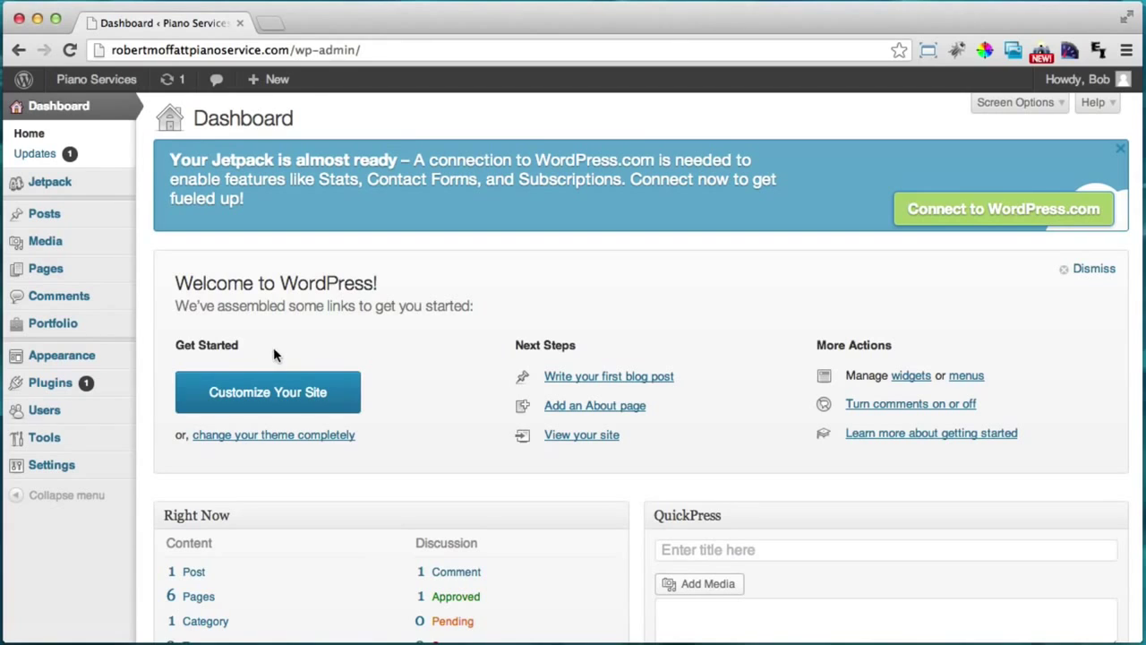
# Step: Trash the Hello world! post from the Posts list and open Add New Post
pyautogui.moveTo(72, 271)
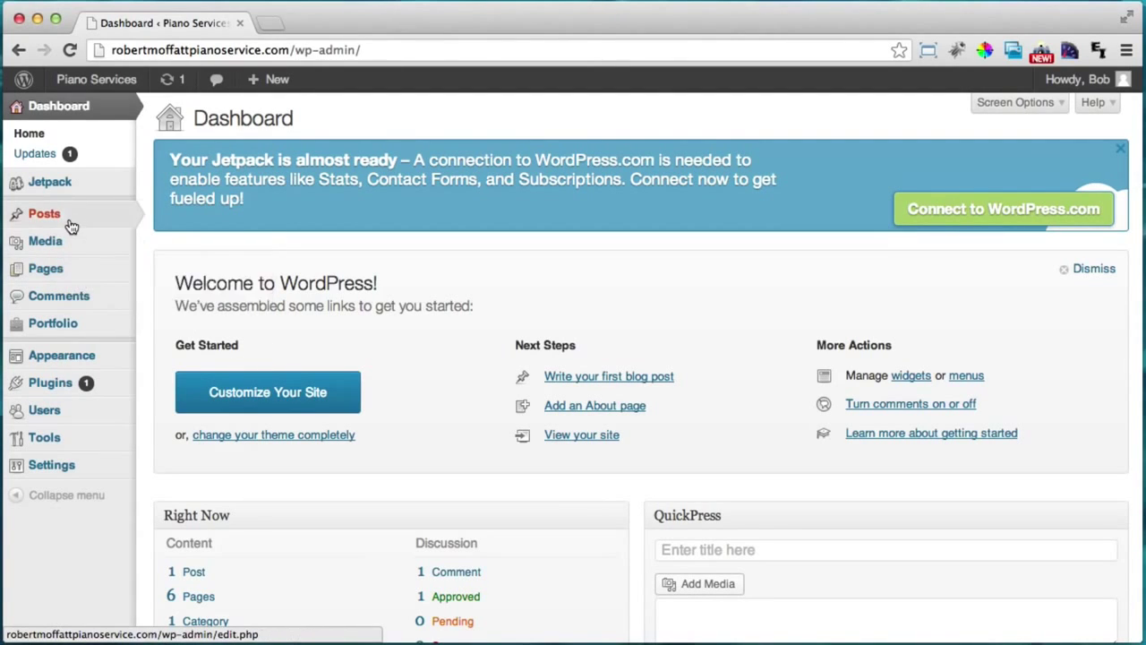
pyautogui.click(69, 224)
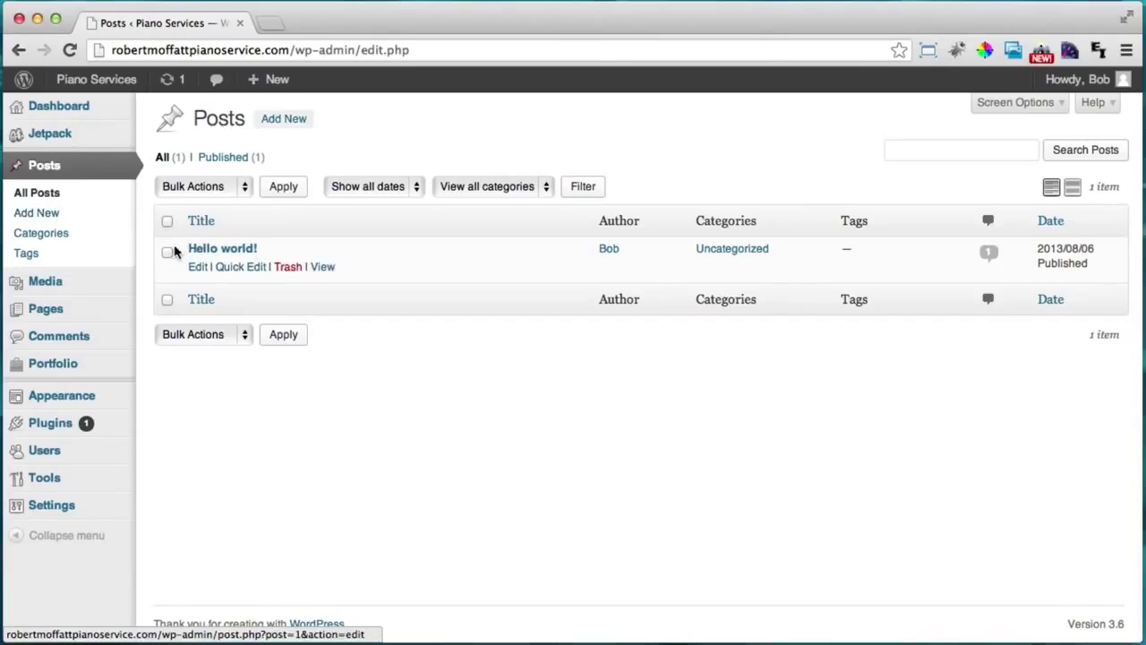
pyautogui.click(292, 269)
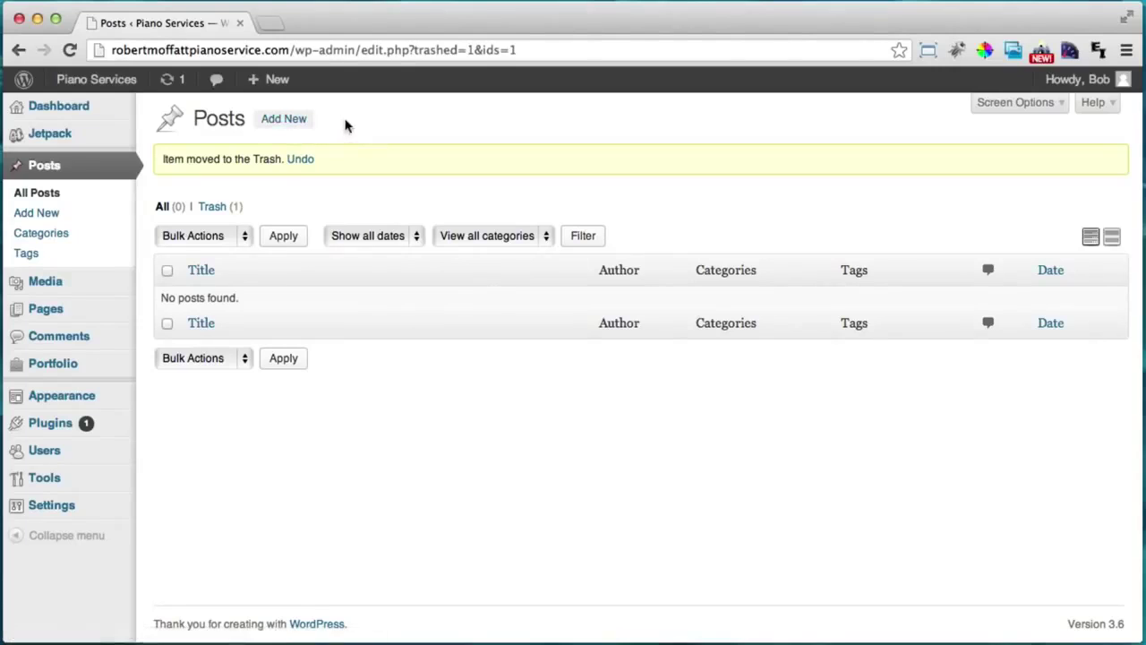
pyautogui.click(277, 121)
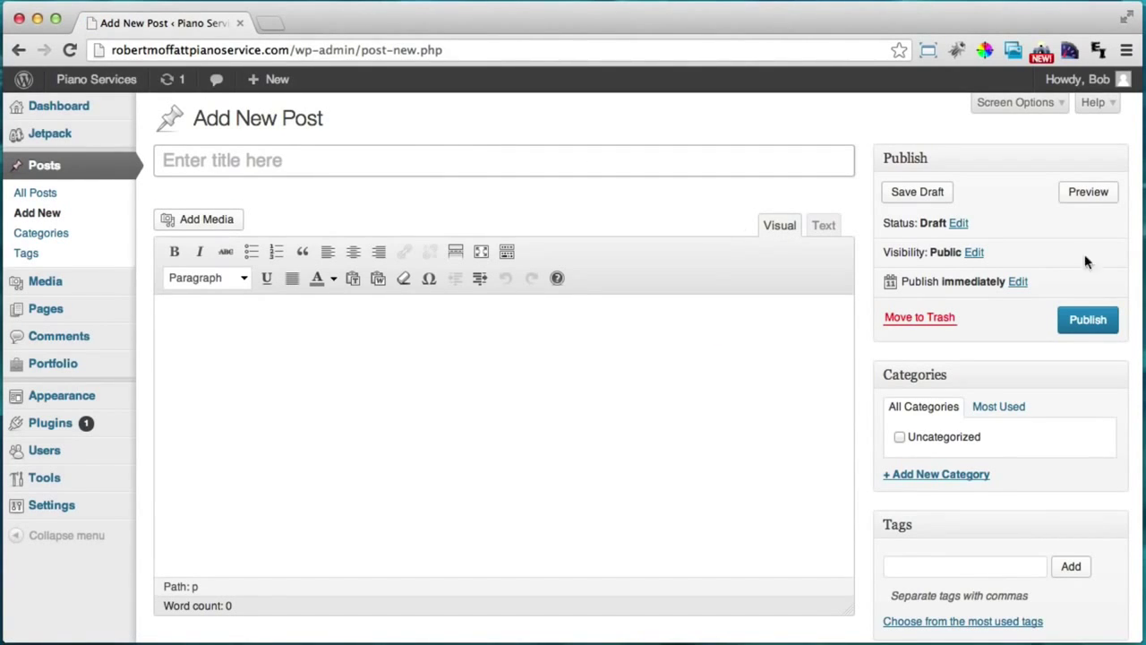
# Step: Title the post 'Working With Steinway & Sons' and paste five Lorem ipsum paragraphs into its body
pyautogui.write('Working With Steinway & Sons')
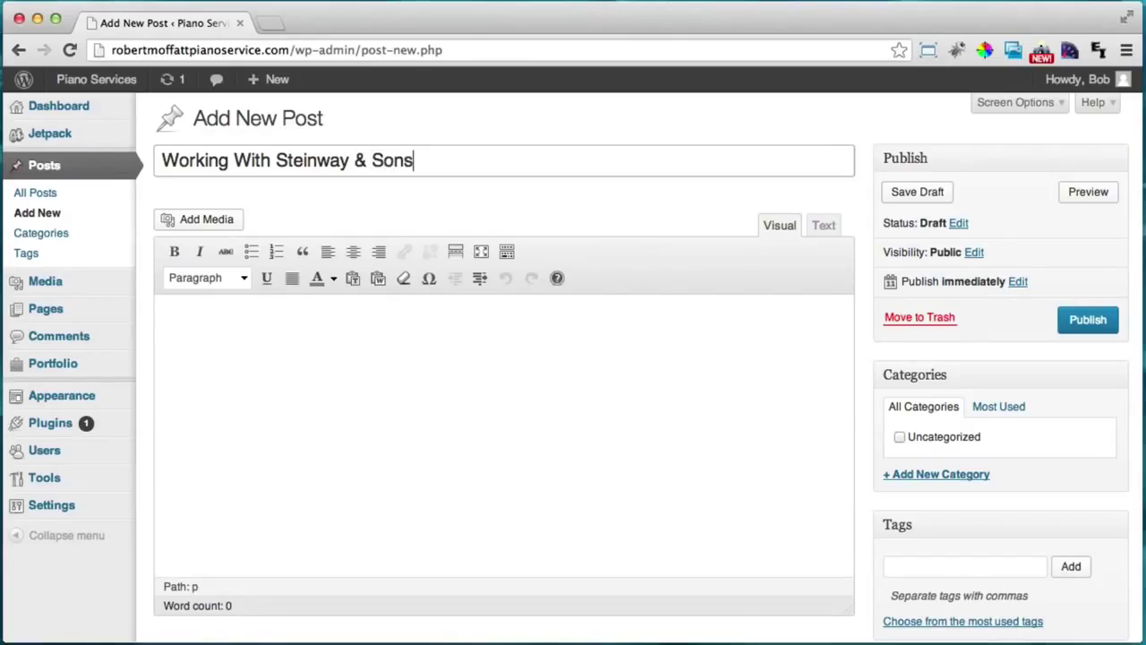
pyautogui.click(579, 445)
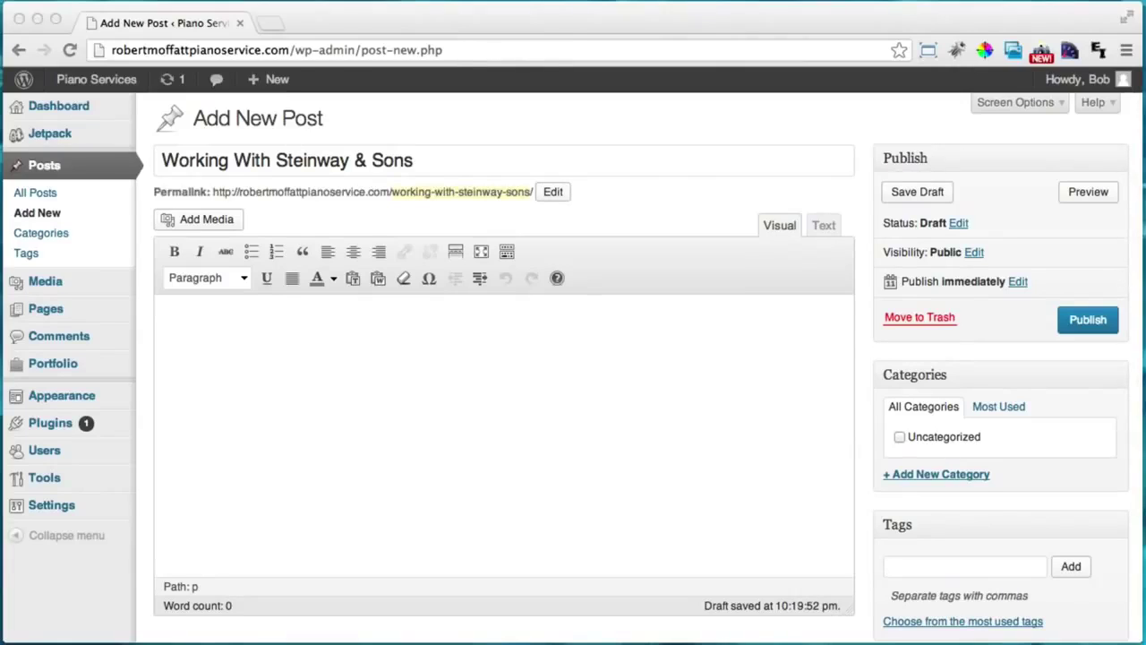
pyautogui.click(484, 456)
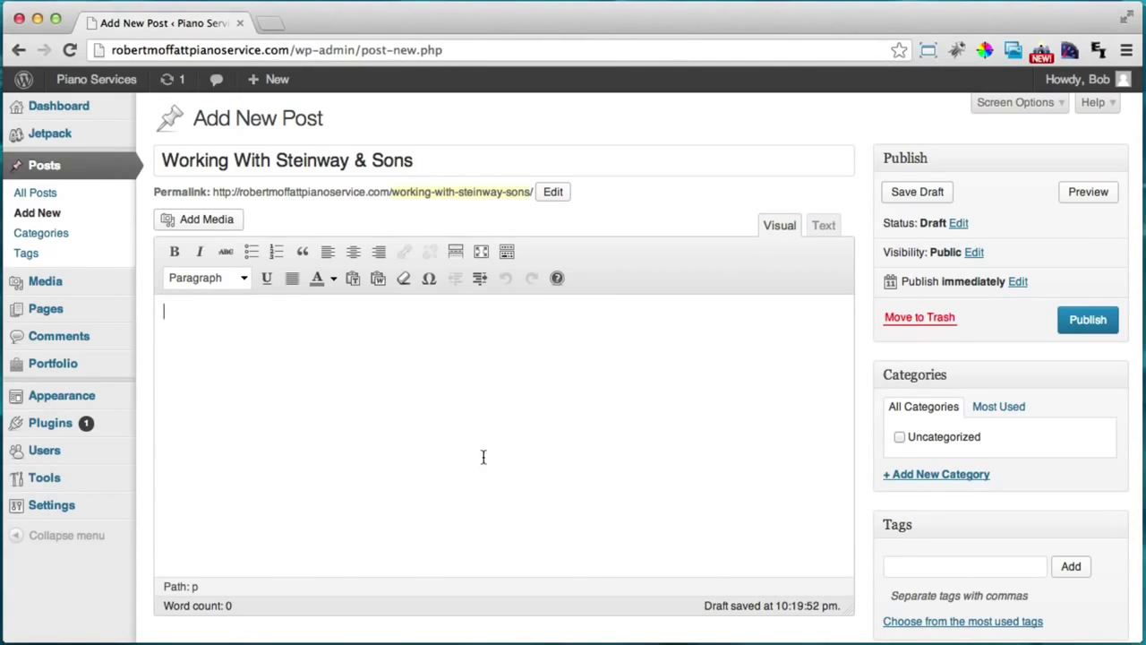
pyautogui.write('Lorem ipsum dolor sit amet, consectetuer adipiscing elit. Aenean commodo ligula eget dolor. Aenean massa. Cum sociis natoque penatibus et magnis dis parturient montes, nascetur ridiculus mus. Donec quam felis, ultricies nec, pellentesque eu, pretium quis, sem. Nulla consequat massa quis enim. Donec pede justo, fringilla vel, aliquet nec, vulputate eget, arcu. In enim justo, rhoncus ut, imperdiet a, venenatis vitae, justo. Nullam dictum felis eu pede mollis pretium. Integer tincidunt. Cras dapibus. Vivamus elementum semper nisi. Aenean vulputate eleifend tellus. Aenean leo ligula, porttitor eu, consequat vitae, eleifend ac, enim. Aliquam lorem ante, dapibus in, viverra quis, feugiat a, tellus. Phasellus viverra nulla ut metus varius laoreet. Quisque rutrum. Aenean imperdiet. Etiam ultricies nisi vel augue. Curabitur ullamcorper ultricies nisi. Nam eget dui. Etiam rhoncus. Maecenas tempus, tellus eget condimentum rhoncus, sem quam semper libero, sit amet adipiscing sem neque sed ipsum. Nam quam nunc, blandit vel, luctus pulvinar, hendrerit id, lorem. Maecenas nec odio et ante tincidunt tempus. Donec vitae sapien ut libero venenatis faucibus. Nullam quis ante. Etiam sit amet orci eget eros faucibus tincidunt. Duis leo. Sed fringilla mauris sit amet nibh. Donec sodales sagittis magna. Sed consequat, leo eget bibendum sodales, augue velit cursus nunc,')
pyautogui.scroll(-4, 471, 456)
pyautogui.scroll(4, 504, 396)
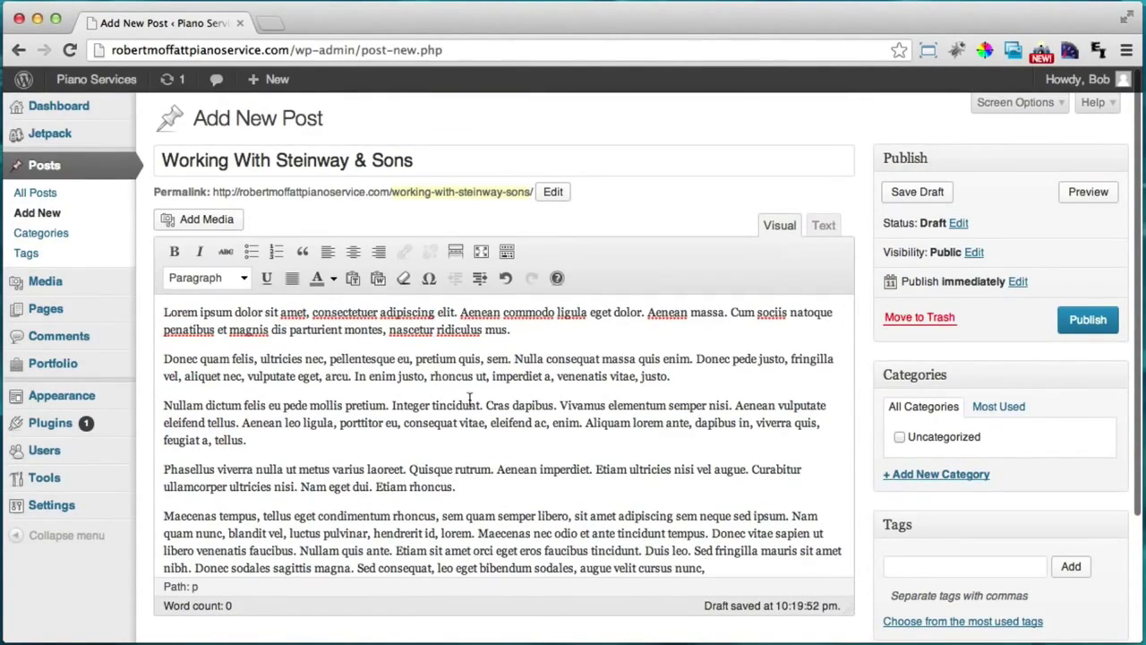
pyautogui.scroll(-3, 913, 508)
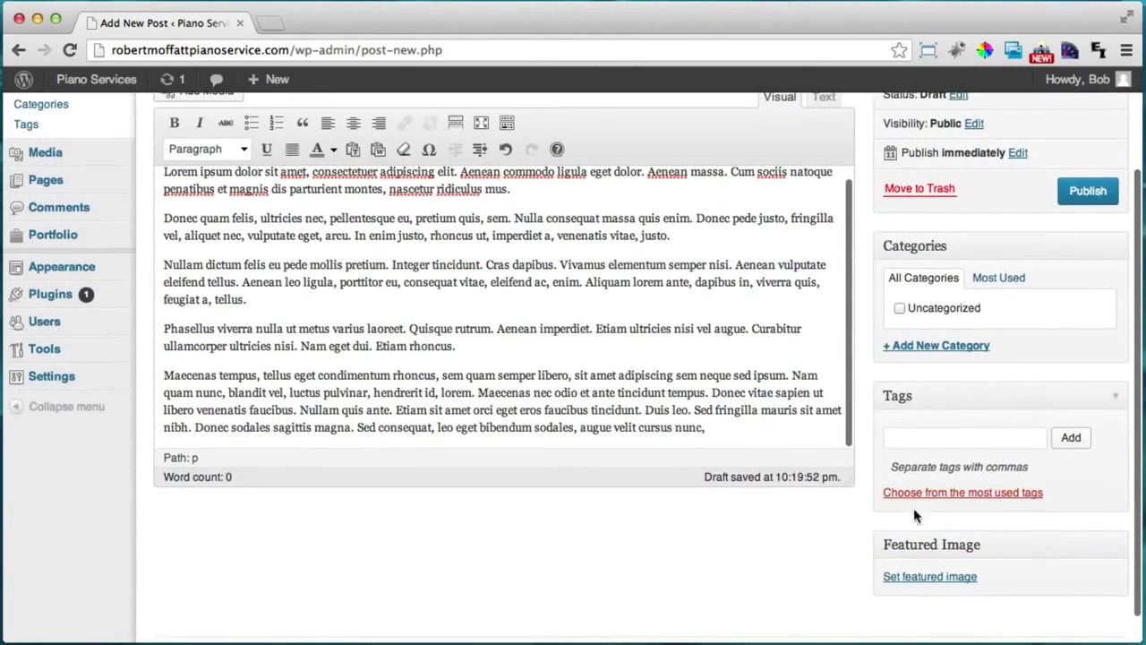
# Step: Upload steinway.png from the bob folder and set it as the post's featured image
pyautogui.click(907, 578)
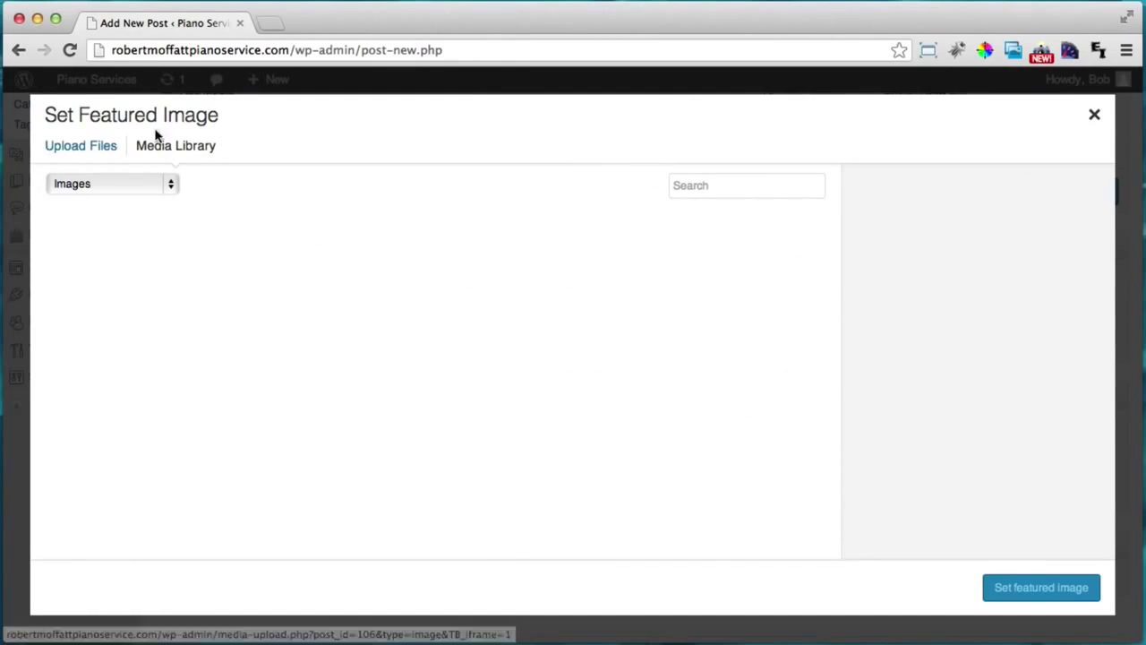
pyautogui.click(79, 147)
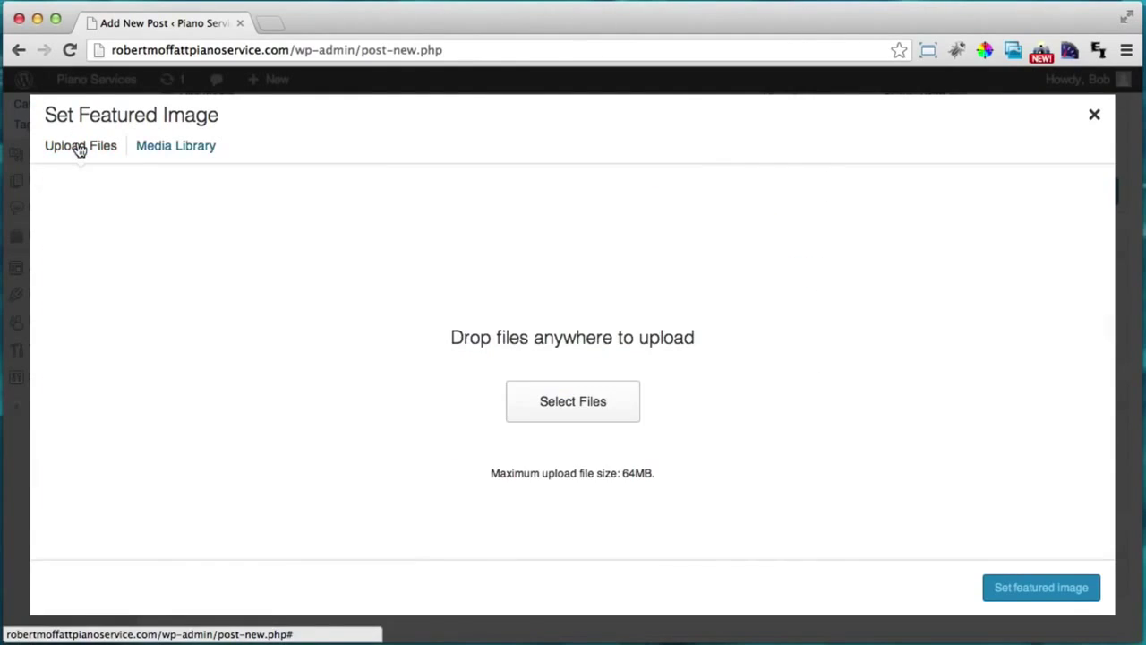
pyautogui.click(586, 413)
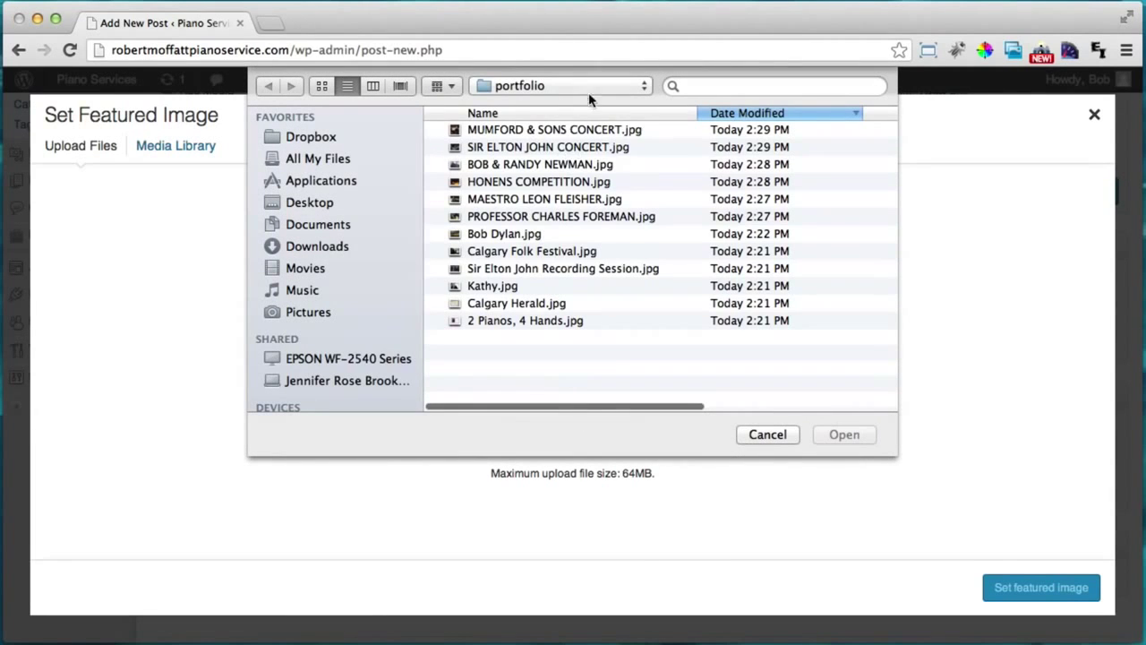
pyautogui.click(588, 87)
pyautogui.click(582, 102)
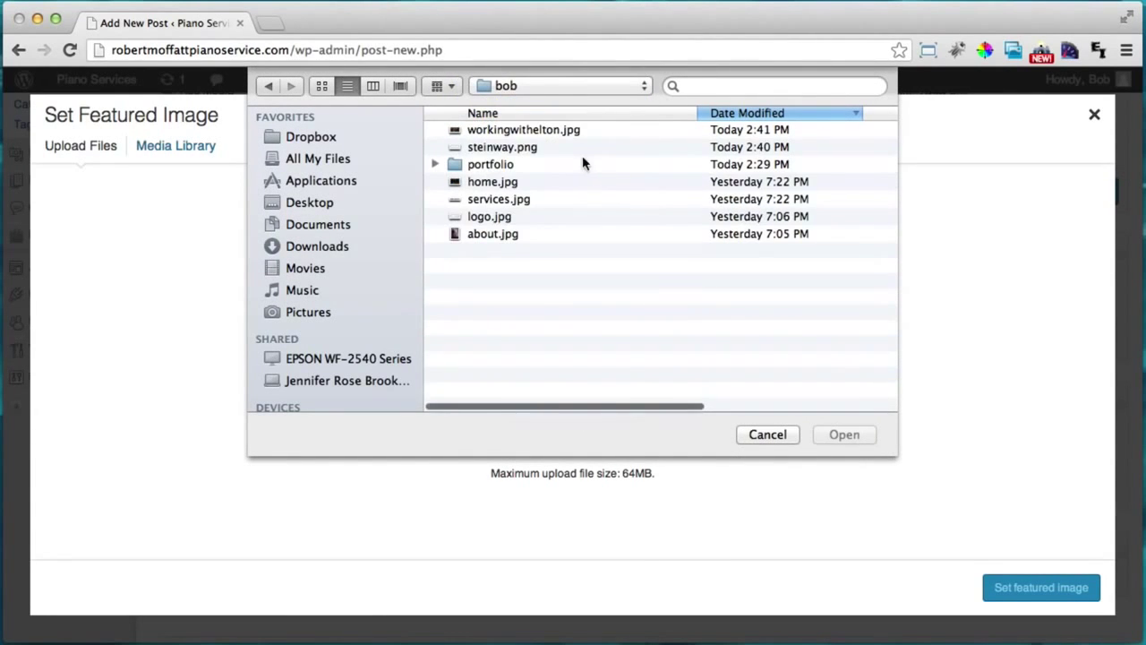
pyautogui.click(508, 147)
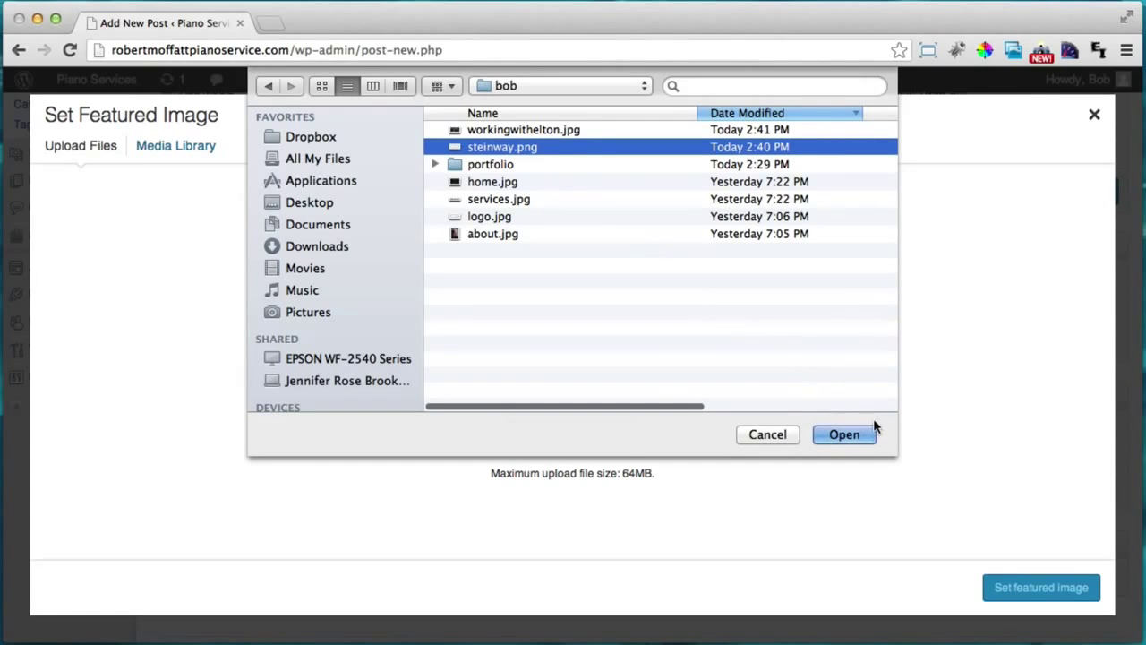
pyautogui.click(854, 434)
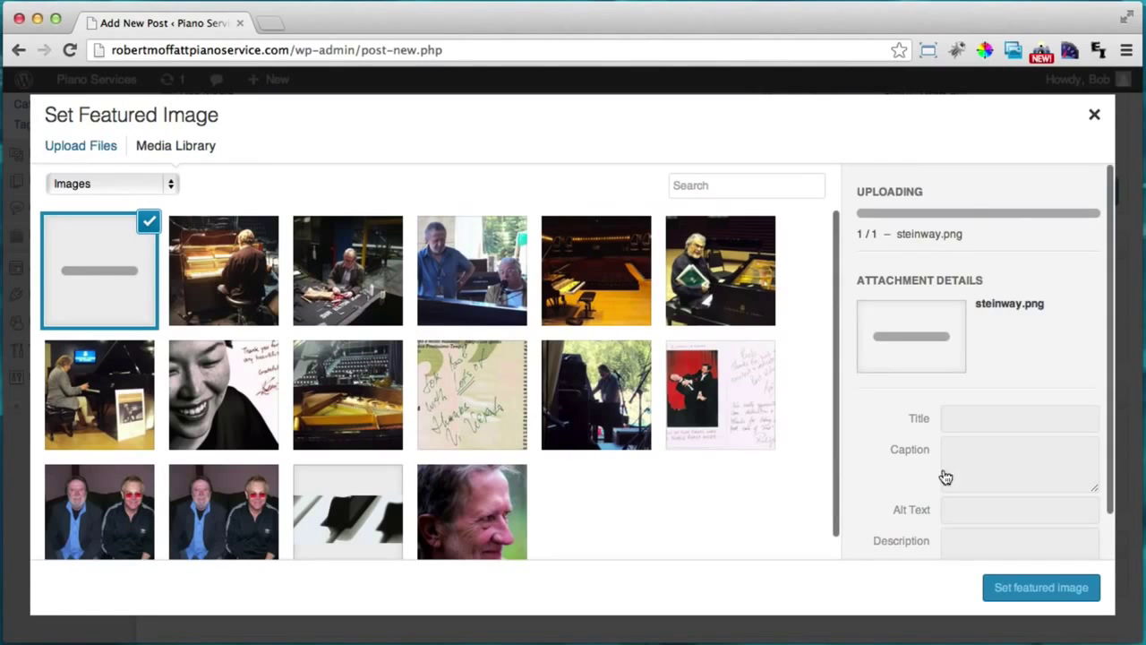
pyautogui.click(1031, 593)
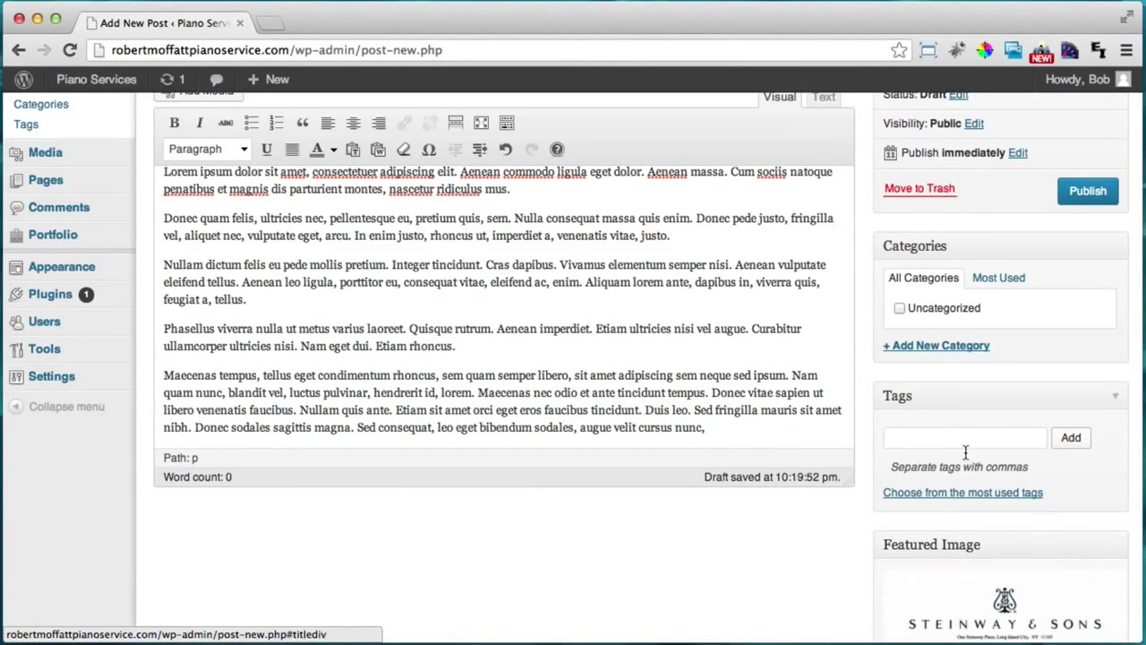
pyautogui.scroll(3, 1003, 537)
# Step: Publish the Working With Steinway & Sons post and visit the live site's front page
pyautogui.click(1089, 321)
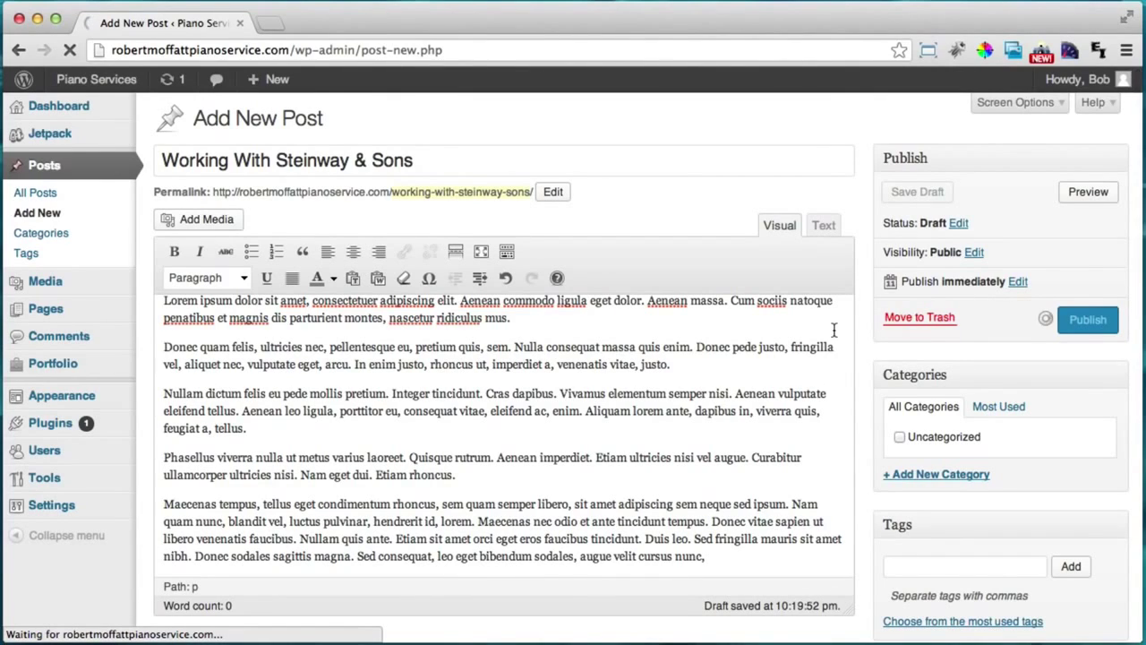
pyautogui.moveTo(96, 83)
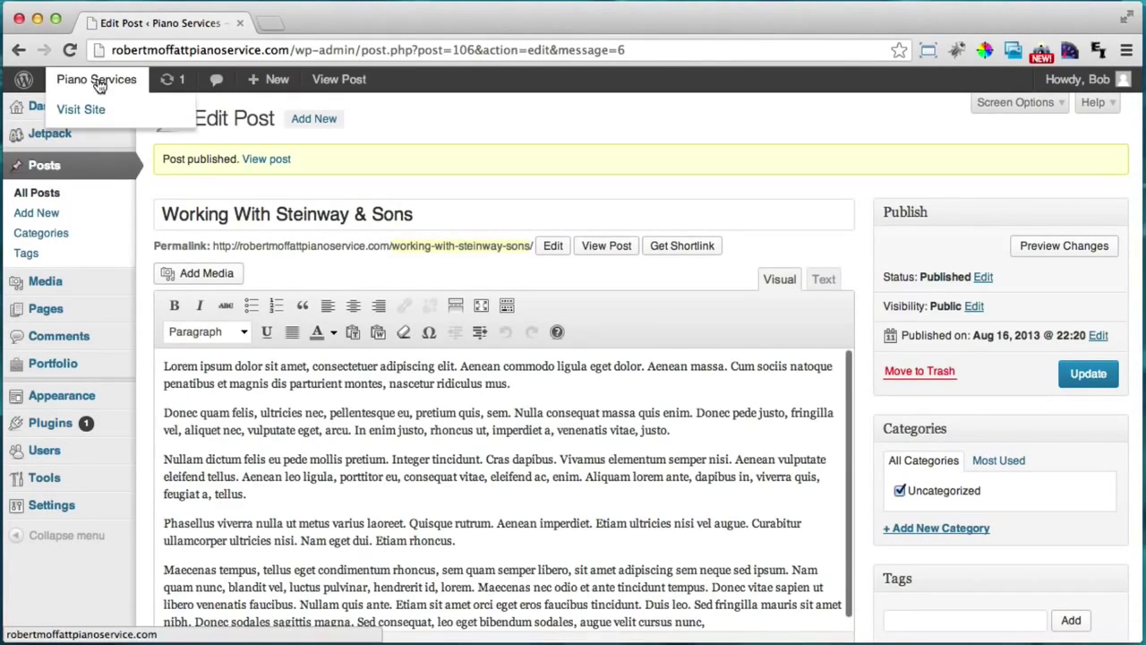
pyautogui.click(81, 109)
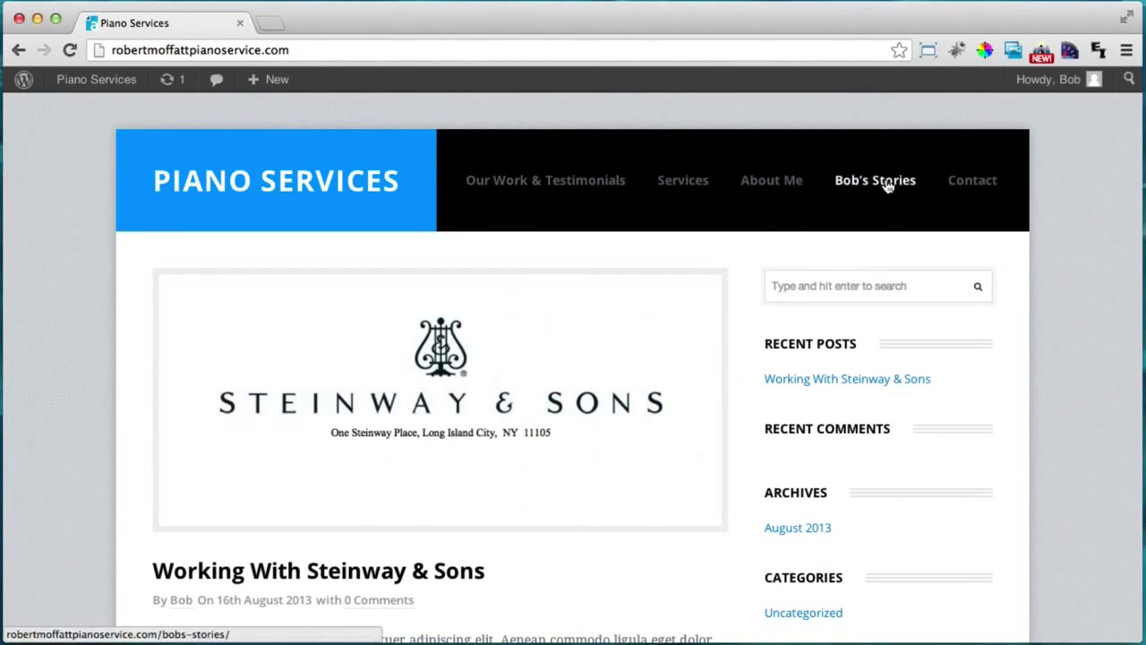
# Step: Check the Steinway post's listing on the Bob's Stories blog page
pyautogui.click(875, 180)
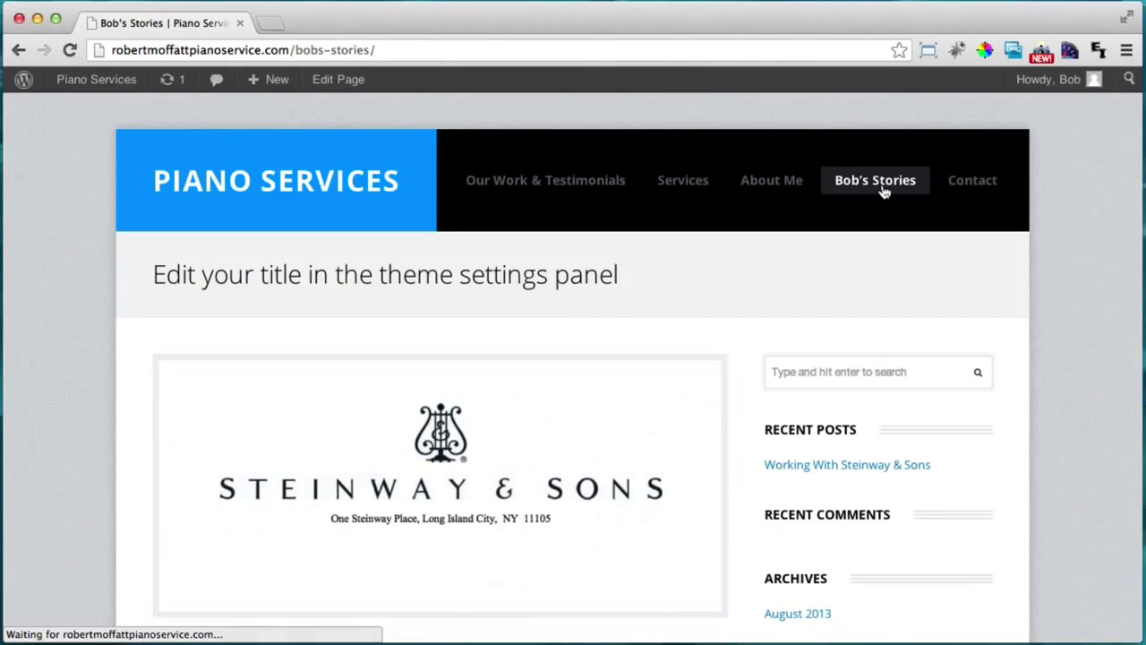
pyautogui.scroll(-3, 881, 188)
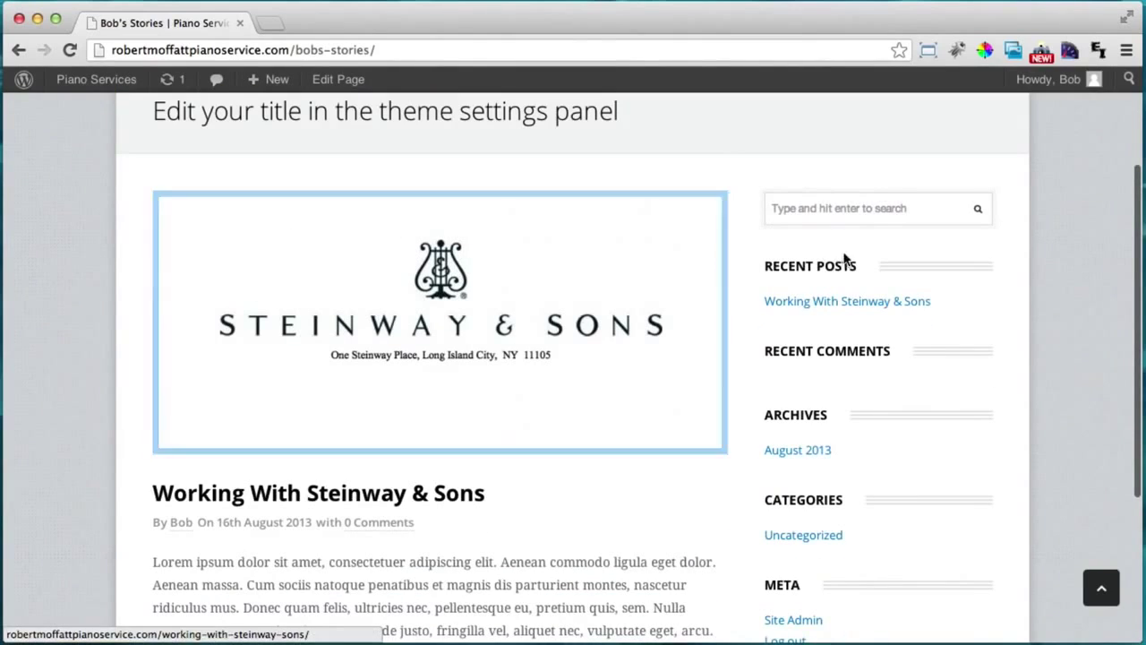
pyautogui.scroll(-4, 770, 245)
pyautogui.scroll(1, 317, 349)
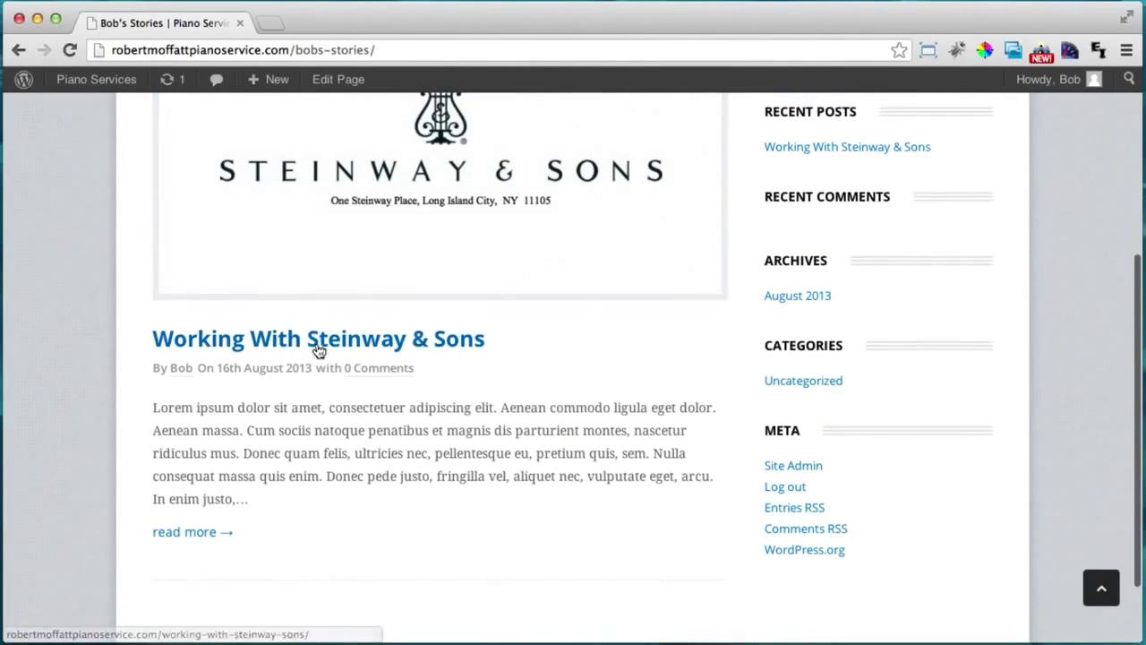
# Step: Open the Working With Steinway & Sons post and scroll through its featured image and text
pyautogui.click(292, 338)
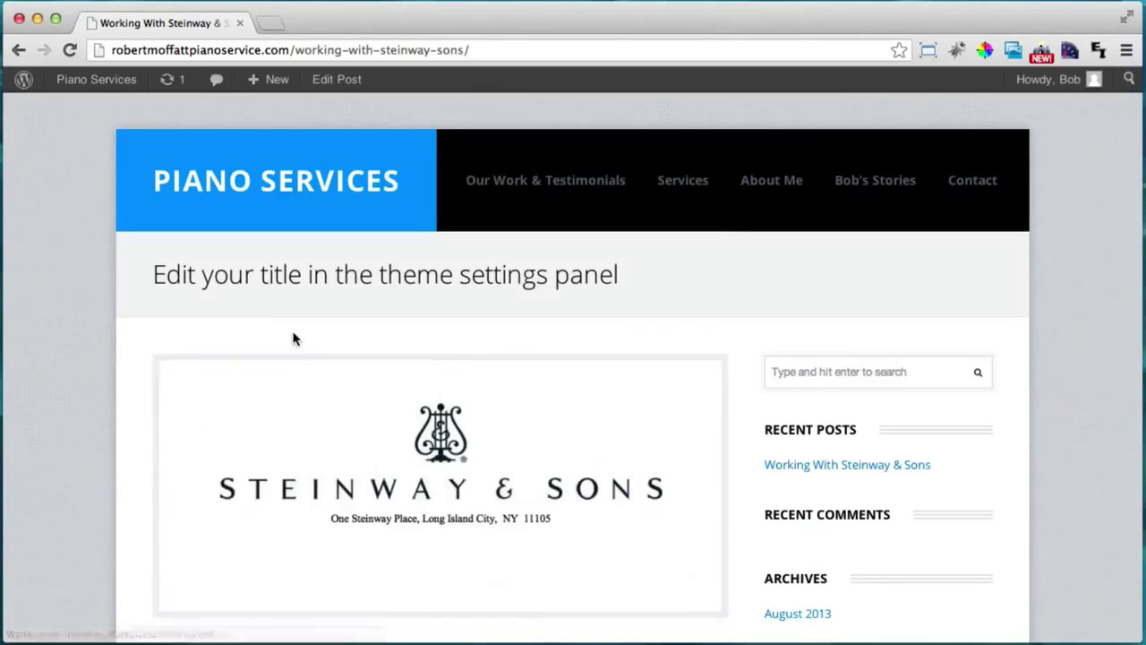
pyautogui.scroll(-6, 296, 333)
pyautogui.scroll(-5, 299, 327)
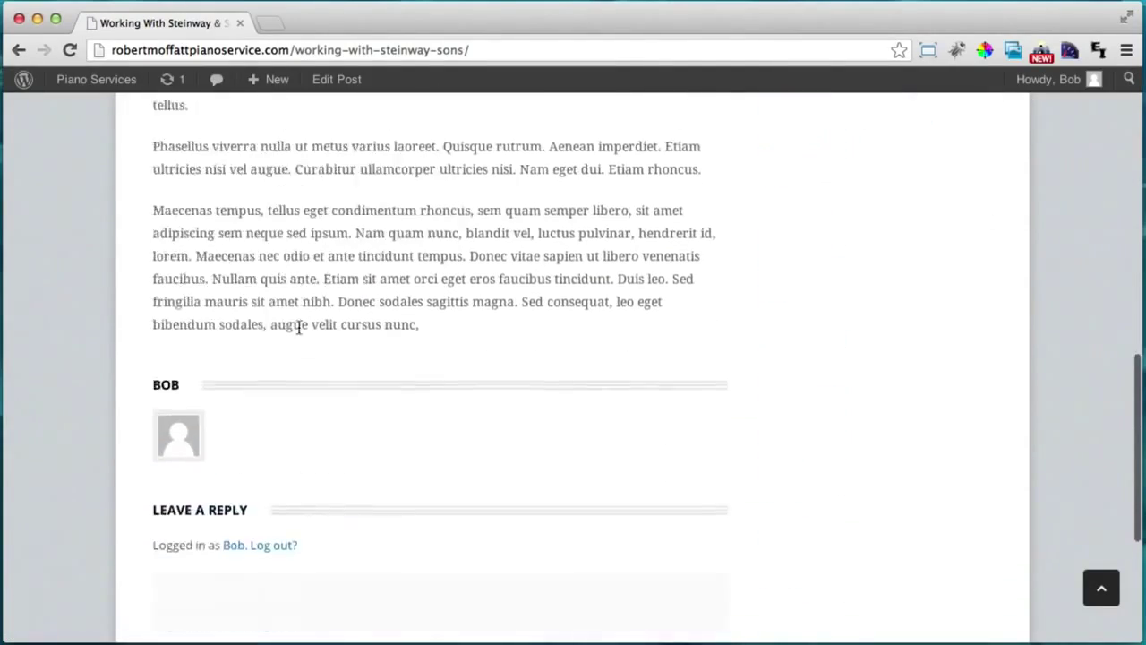
pyautogui.scroll(4, 299, 327)
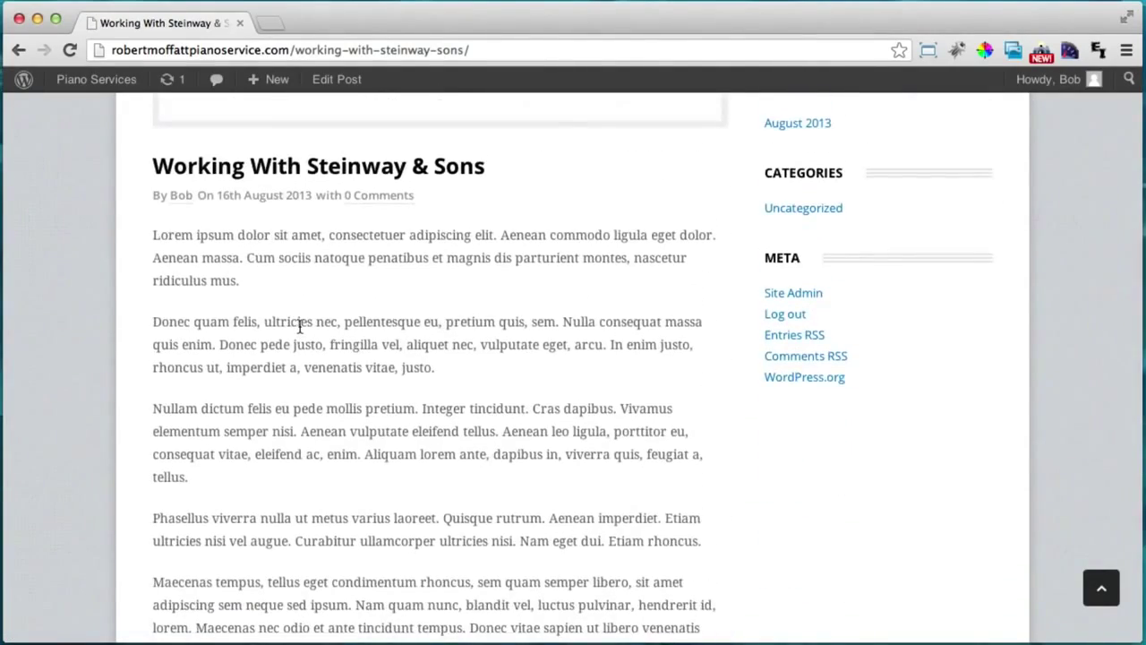
pyautogui.scroll(-3, 299, 327)
pyautogui.scroll(-3, 299, 327)
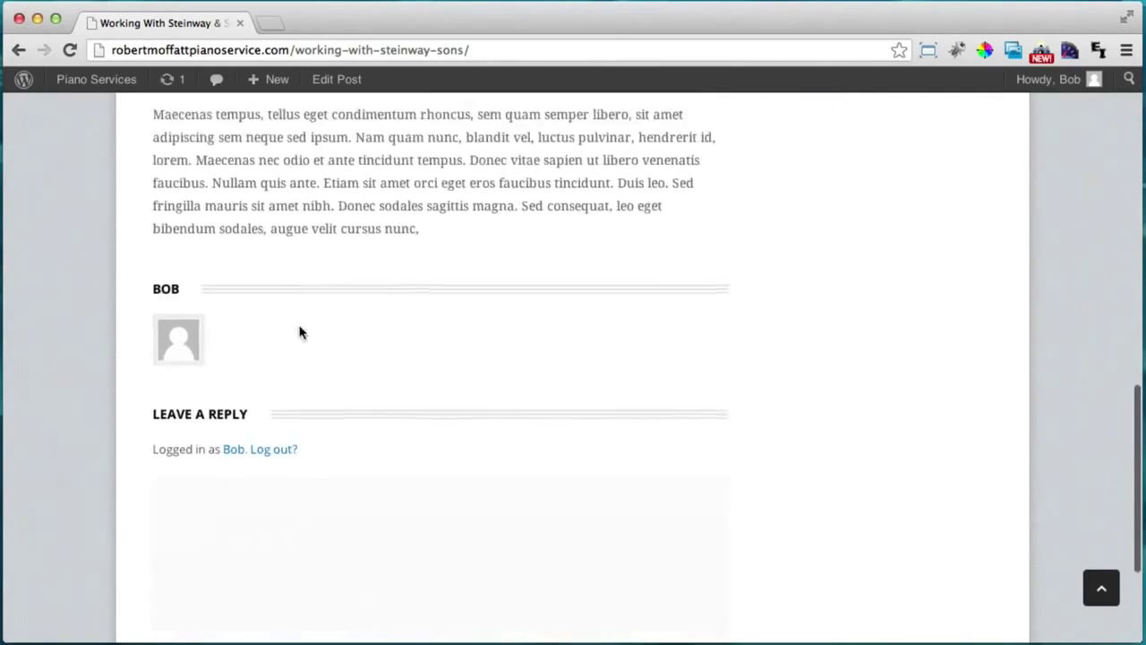
pyautogui.scroll(12, 299, 327)
pyautogui.scroll(2, 299, 331)
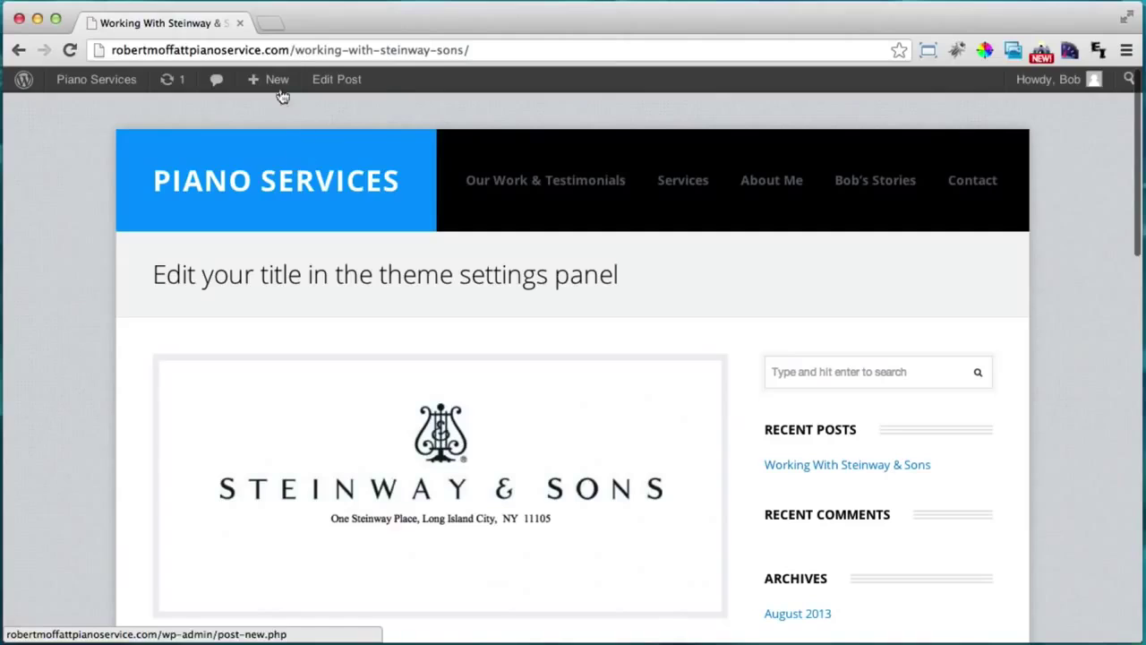
pyautogui.moveTo(269, 79)
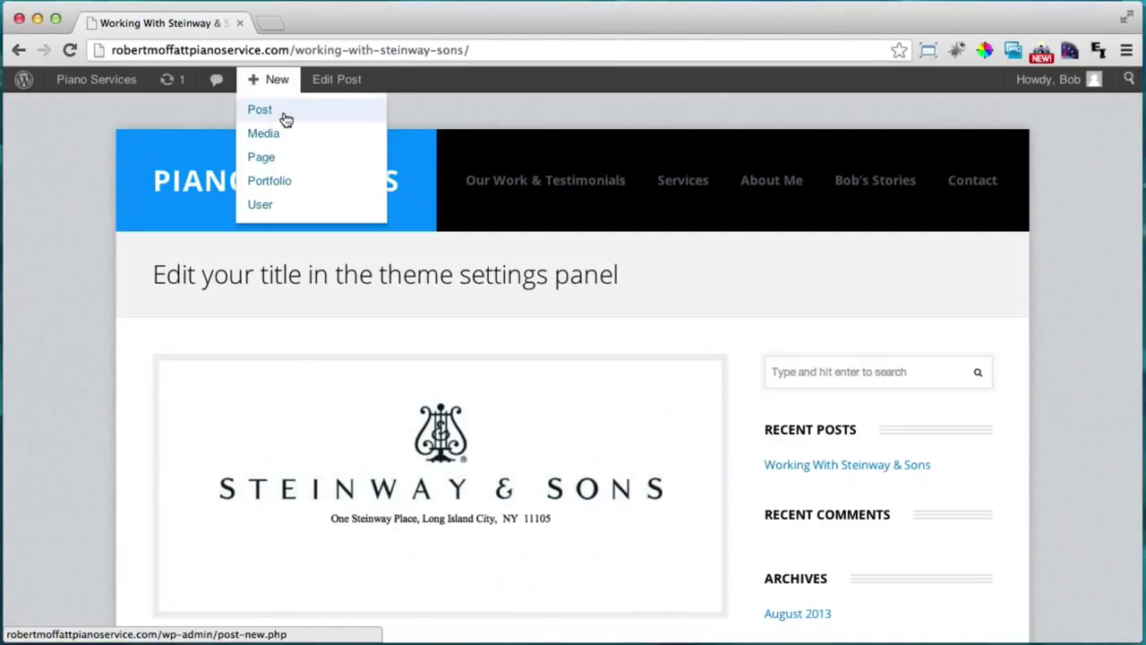
# Step: Create a new post, paste five Lorem ipsum paragraphs, and title it 'Working With Elton'
pyautogui.click(285, 119)
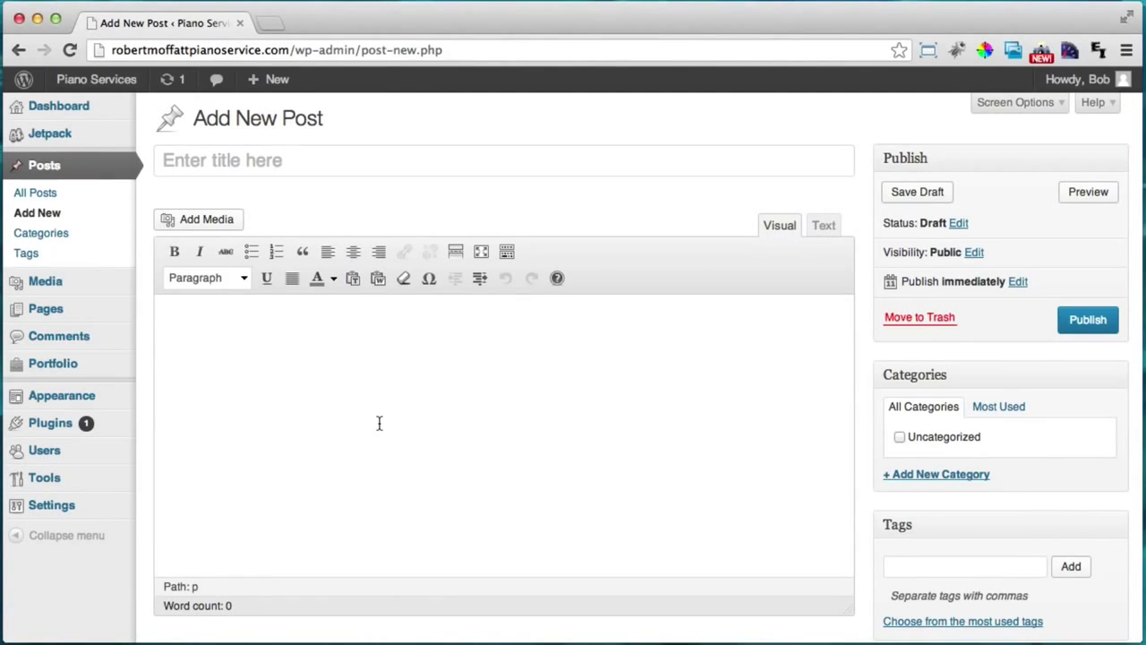
pyautogui.write('Lorem ipsum dolor sit amet, consectetuer adipiscing elit. Aenean commodo ligula eget dolor. Aenean massa. Cum sociis natoque penatibus et magnis dis parturient montes, nascetur ridiculus mus. Donec quam felis, ultricies nec, pellentesque eu, pretium quis, sem. Nulla consequat massa quis enim. Donec pede justo, fringilla vel, aliquet nec, vulputate eget, arcu. In enim justo, rhoncus ut, imperdiet a, venenatis vitae, justo. Nullam dictum felis eu pede mollis pretium. Integer tincidunt. Cras dapibus. Vivamus elementum semper nisi. Aenean vulputate eleifend tellus. Aenean leo ligula, porttitor eu, consequat vitae, eleifend ac, enim. Aliquam lorem ante, dapibus in, viverra quis, feugiat a, tellus. Phasellus viverra nulla ut metus varius laoreet. Quisque rutrum. Aenean imperdiet. Etiam ultricies nisi vel augue. Curabitur ullamcorper ultricies nisi. Nam eget dui. Etiam rhoncus. Maecenas tempus, tellus eget condimentum rhoncus, sem quam semper libero, sit amet adipiscing sem neque sed ipsum. Nam quam nunc, blandit vel, luctus pulvinar, hendrerit id, lorem. Maecenas nec odio et ante tincidunt tempus. Donec vitae sapien ut libero venenatis faucibus. Nullam quis ante. Etiam sit amet orci eget eros faucibus tincidunt. Duis leo. Sed fringilla mauris sit amet nibh. Donec sodales sagittis magna. Sed consequat, leo eget bibendum sodales, augue velit cursus nunc,')
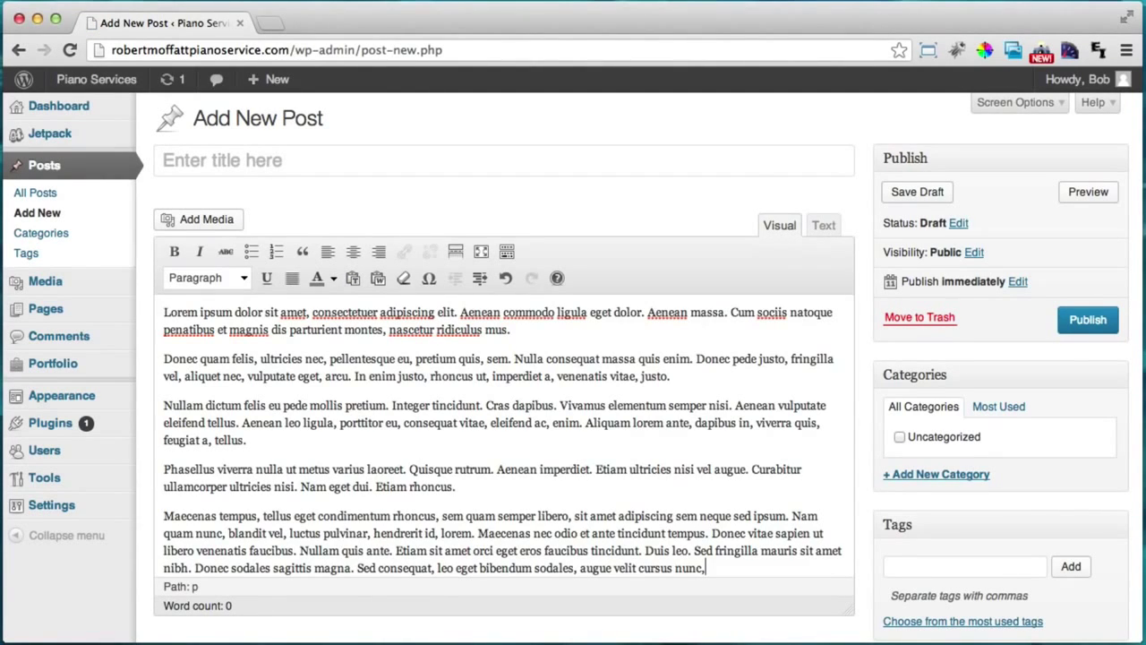
pyautogui.click(375, 162)
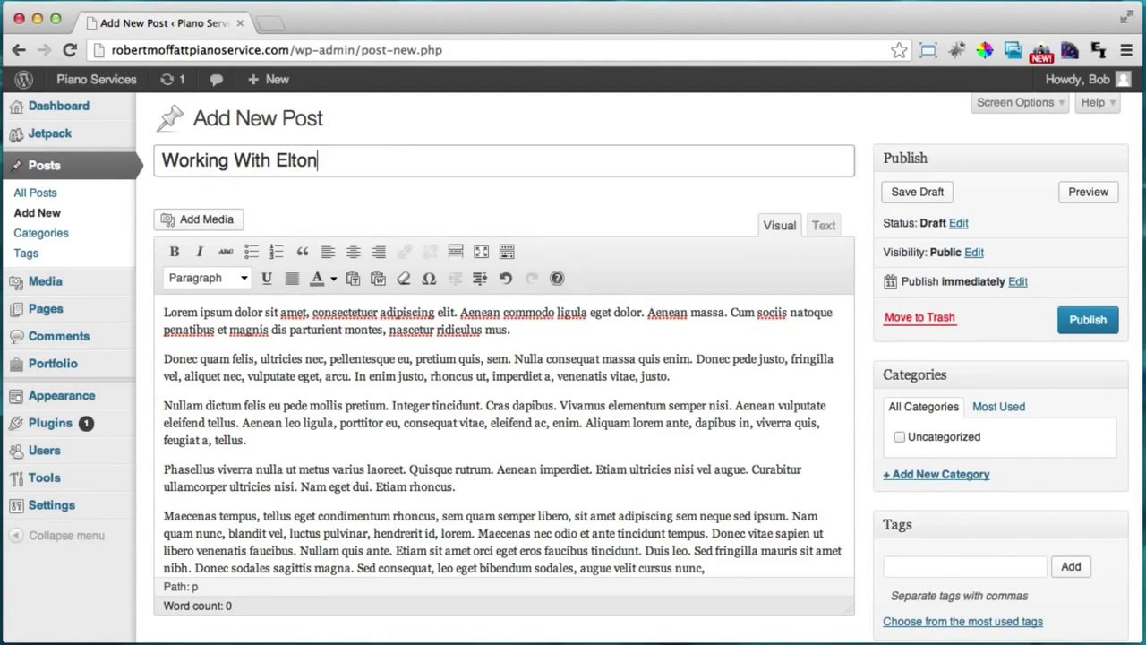
pyautogui.scroll(-3, 808, 439)
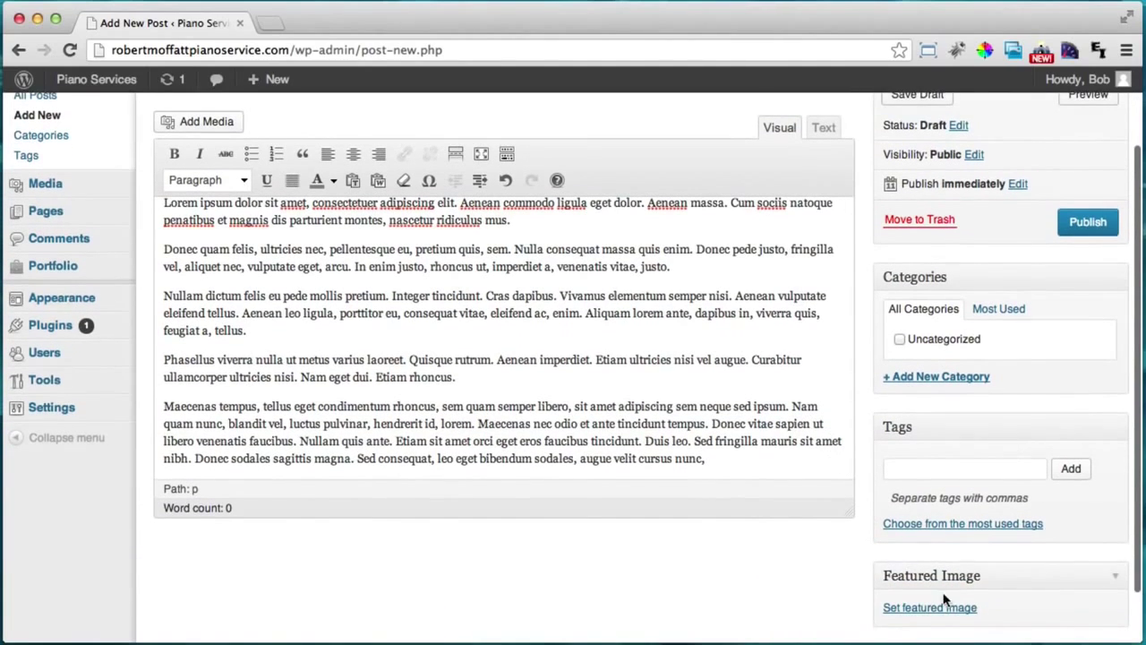
# Step: Upload workingwithelton.jpg and set it as the Working With Elton post's featured image
pyautogui.click(946, 609)
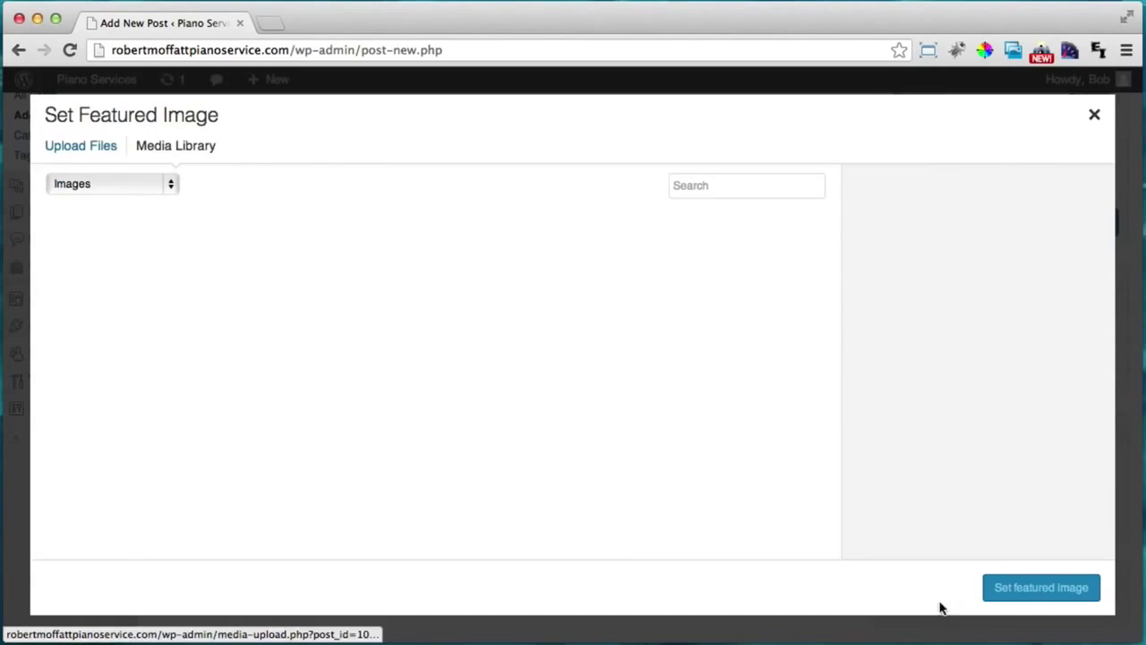
pyautogui.click(105, 152)
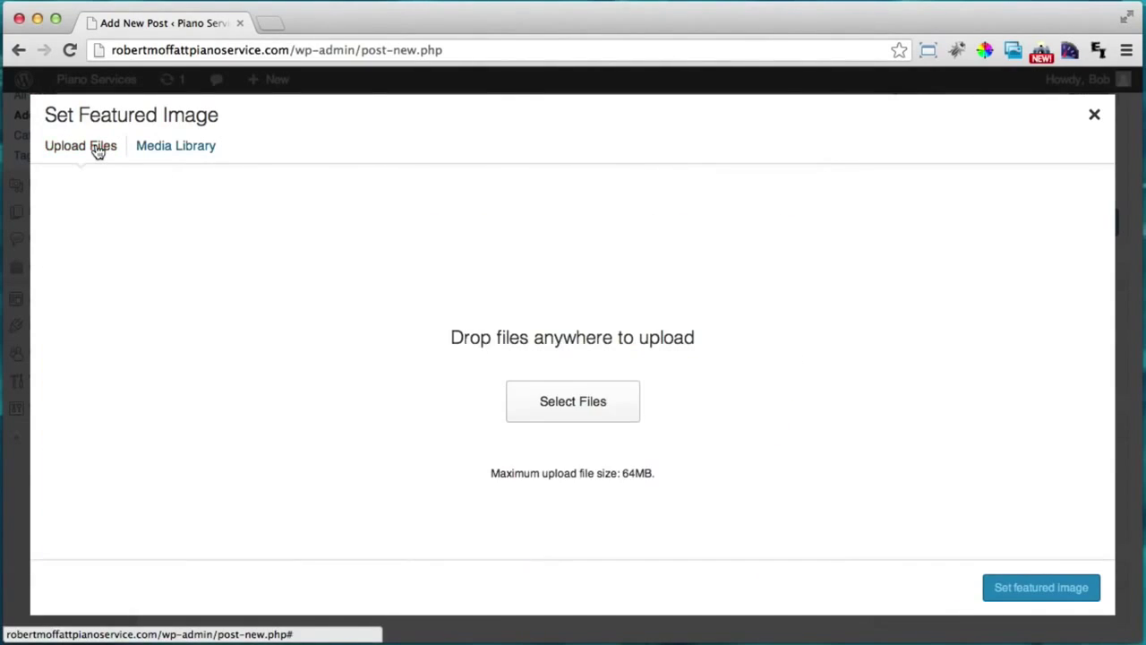
pyautogui.click(584, 401)
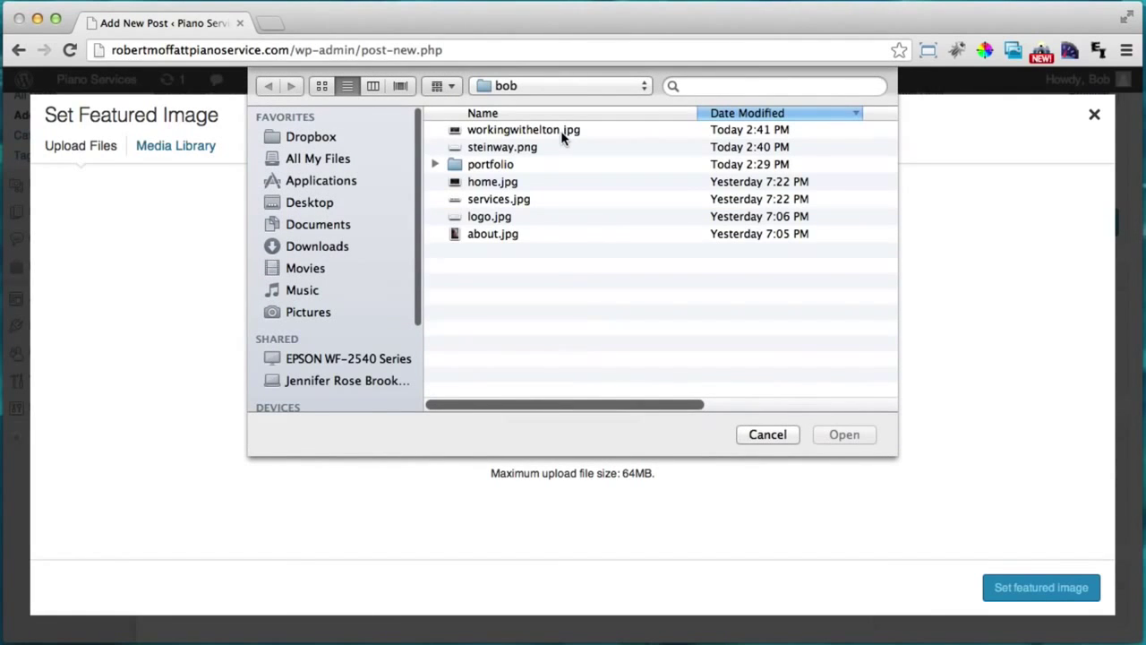
pyautogui.click(560, 131)
pyautogui.click(844, 435)
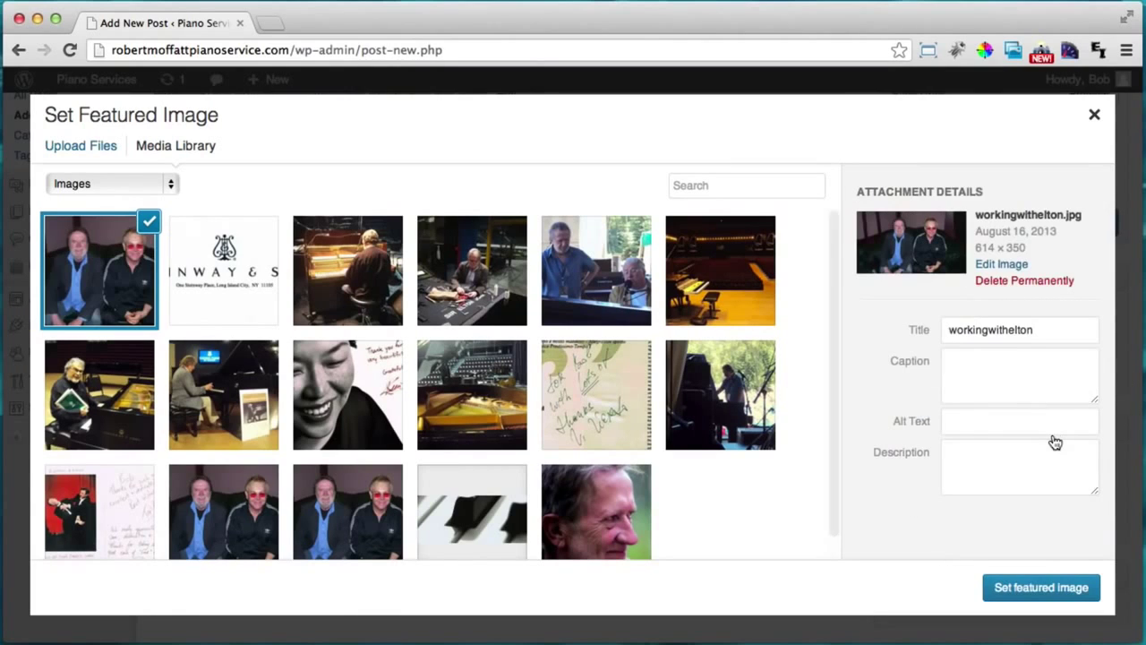
pyautogui.click(1039, 587)
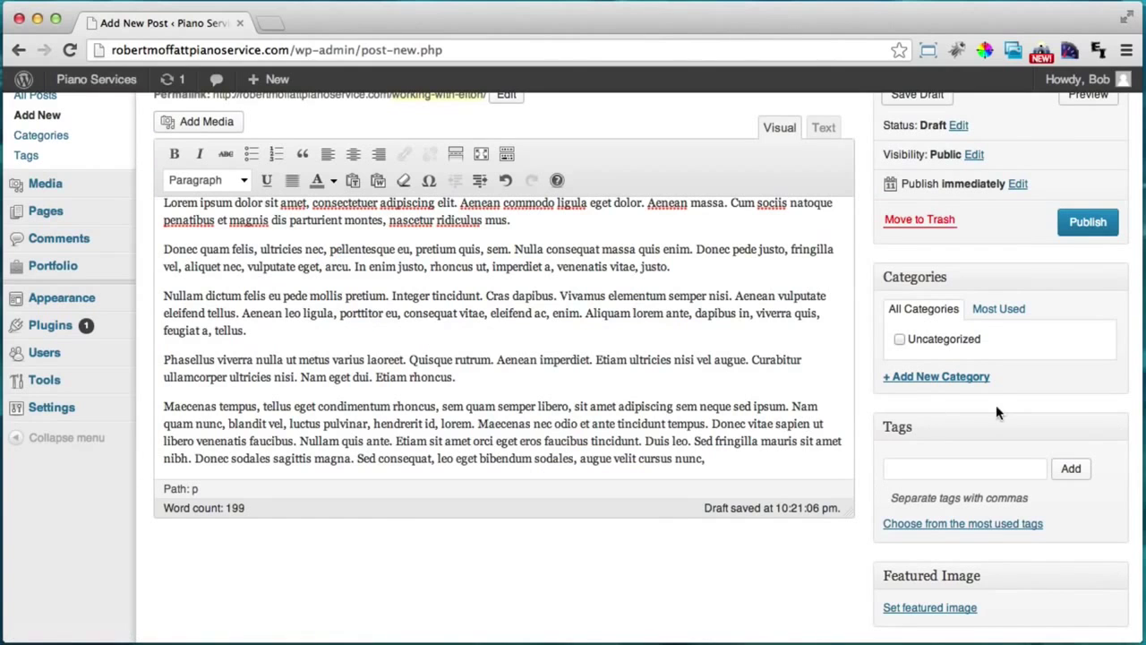
# Step: Publish the Working With Elton post
pyautogui.click(1082, 231)
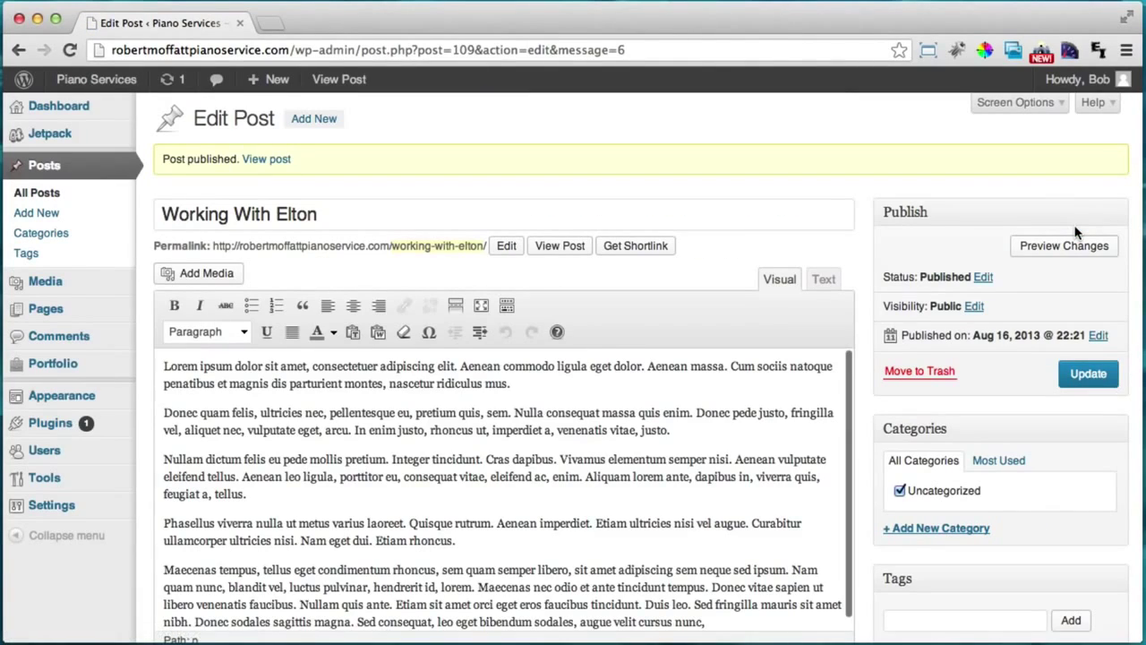
pyautogui.scroll(-10, 796, 374)
pyautogui.scroll(10, 796, 367)
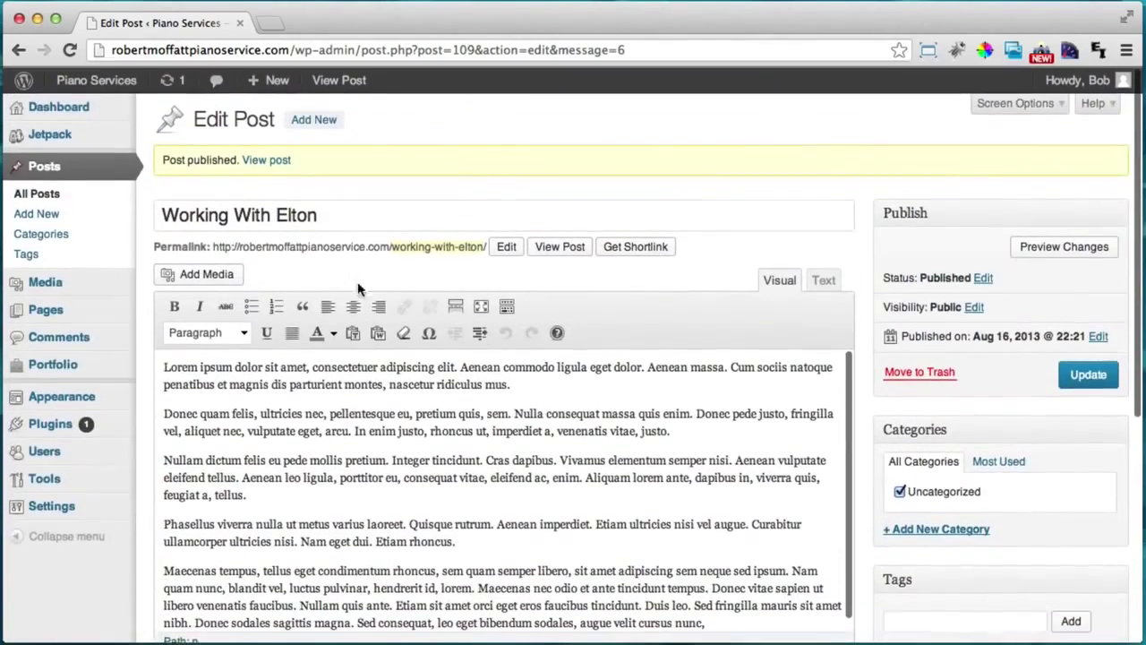
# Step: View the live site and scroll through the Bob's Stories page
pyautogui.moveTo(96, 81)
pyautogui.click(93, 119)
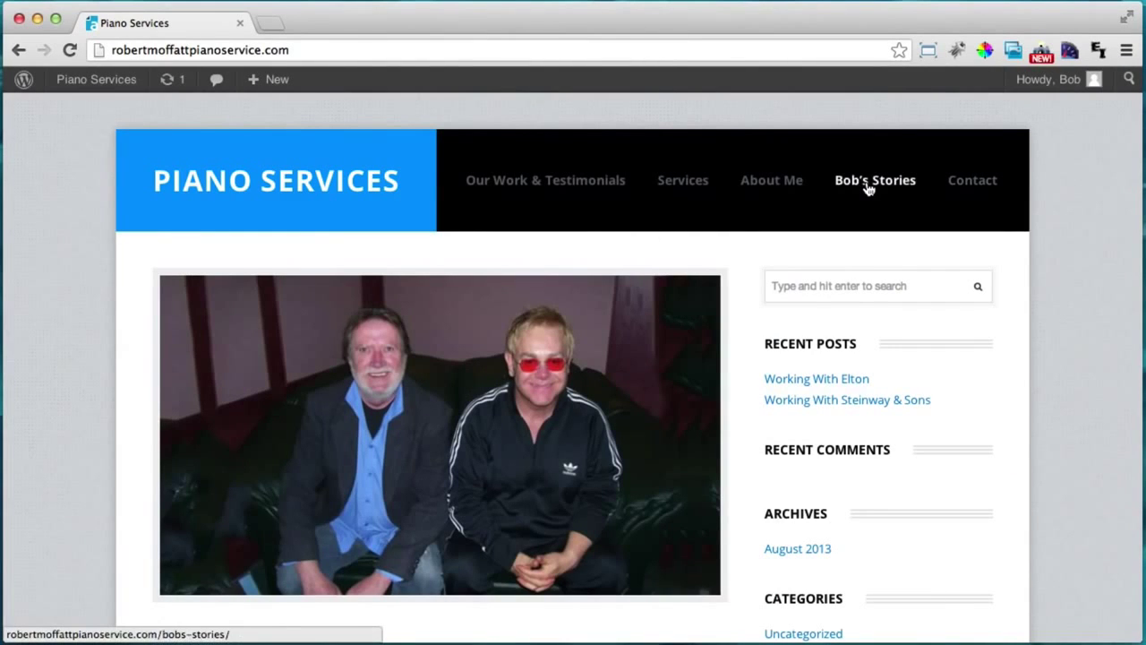
pyautogui.click(867, 183)
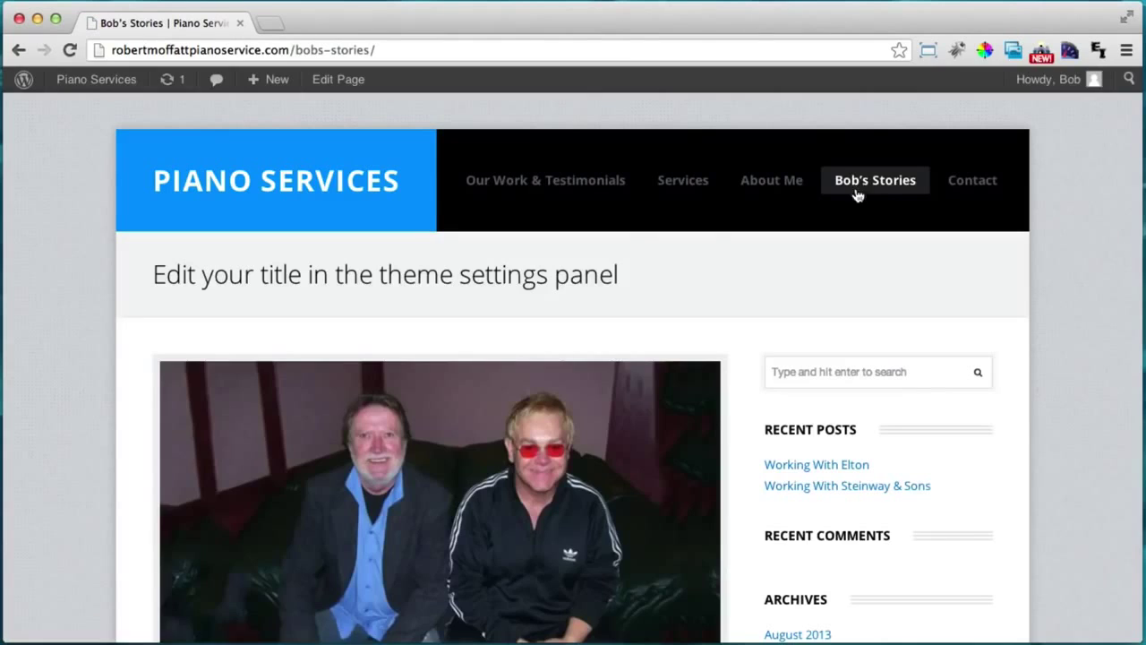
pyautogui.scroll(-3, 751, 162)
pyautogui.scroll(-10, 439, 225)
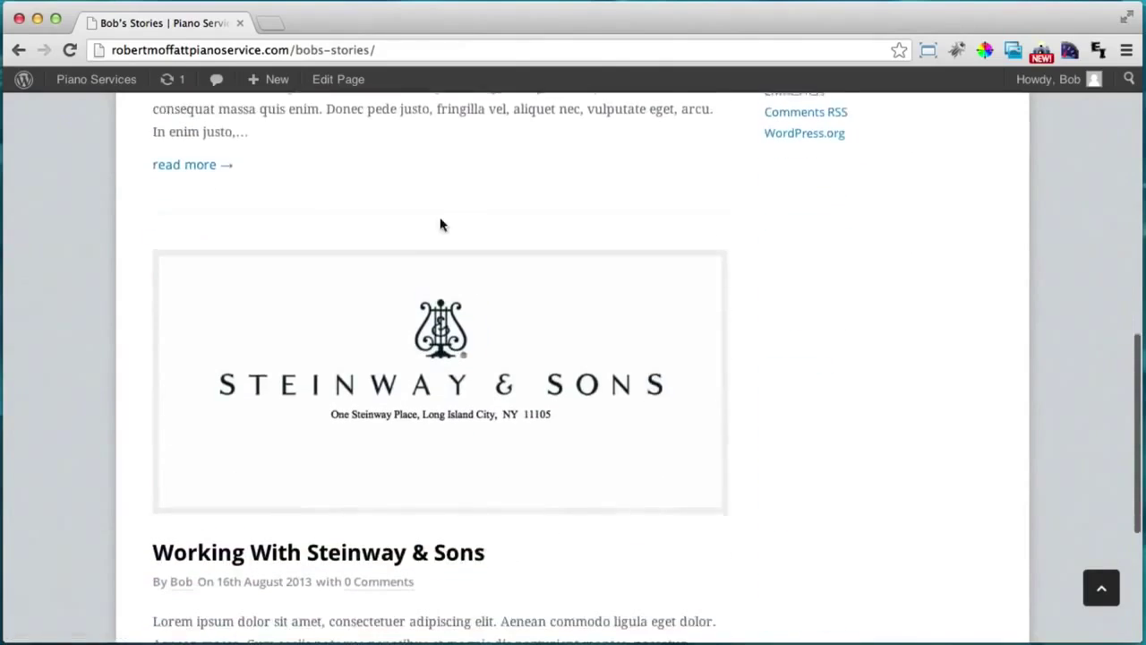
pyautogui.scroll(-4, 591, 327)
pyautogui.scroll(15, 591, 326)
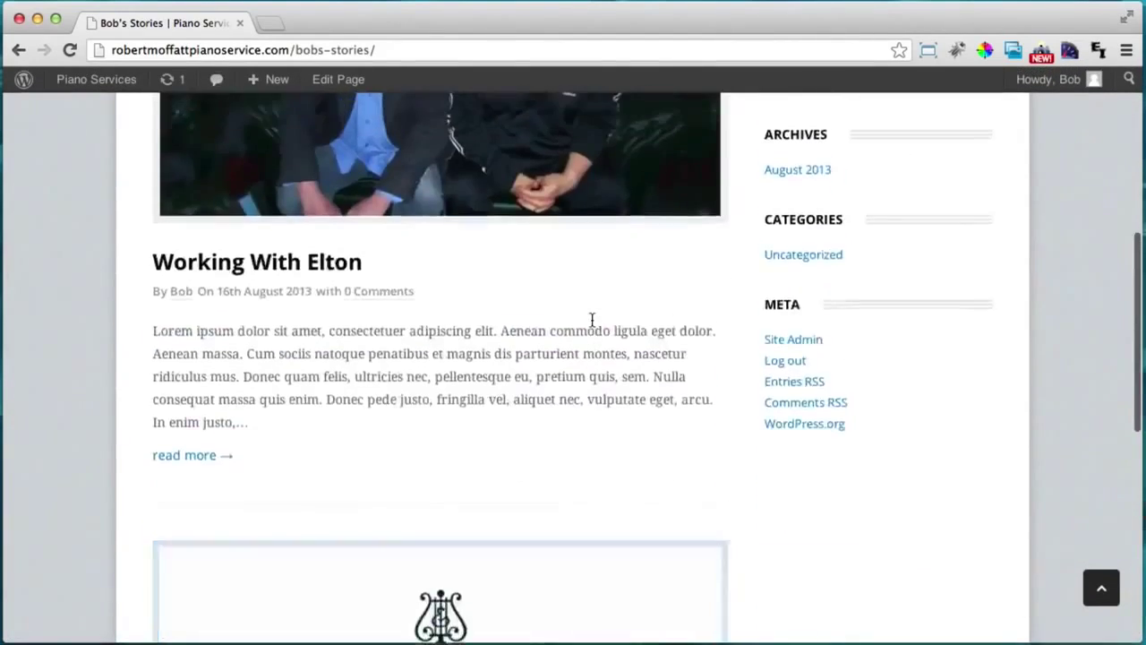
pyautogui.scroll(-5, 507, 356)
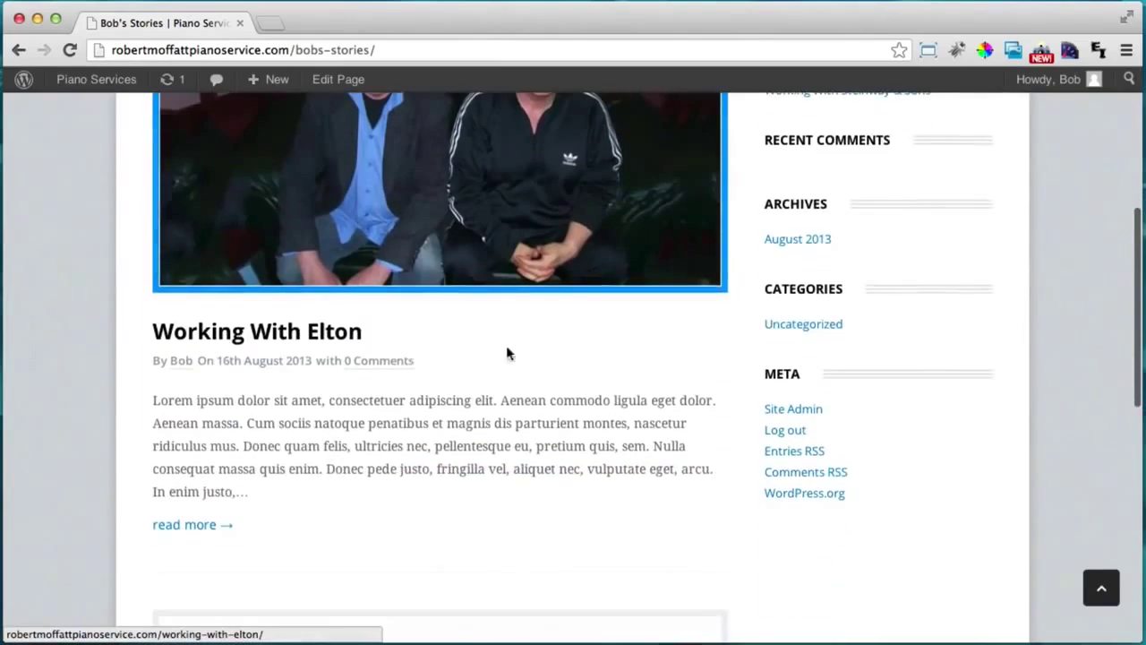
pyautogui.scroll(-7, 399, 350)
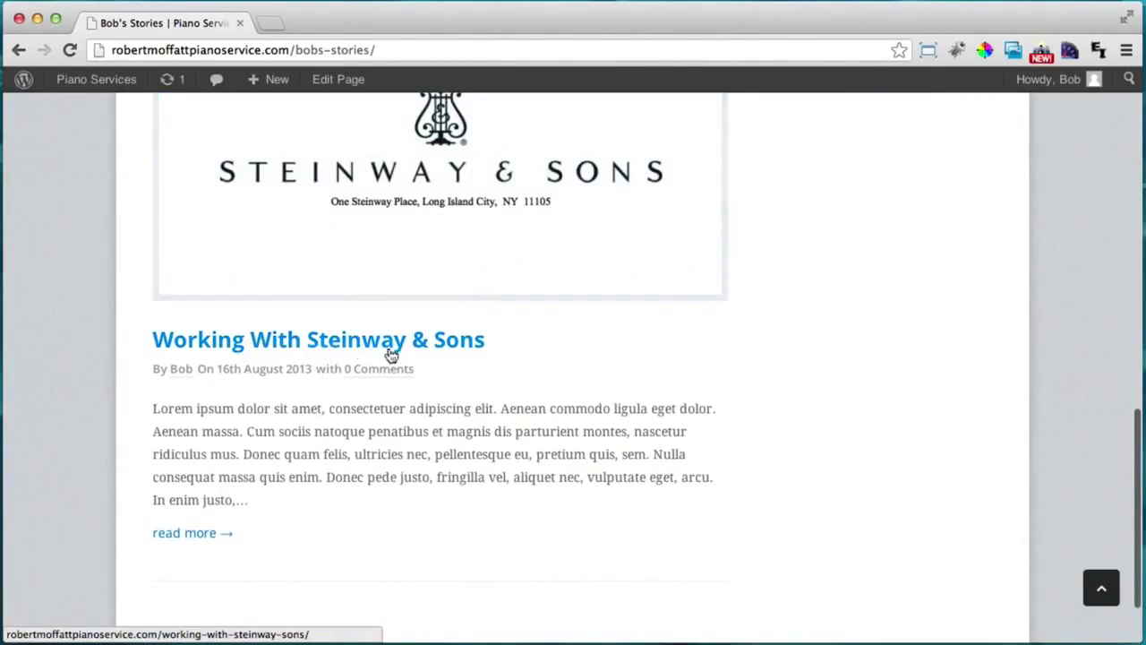
pyautogui.scroll(6, 421, 358)
pyautogui.scroll(4, 452, 367)
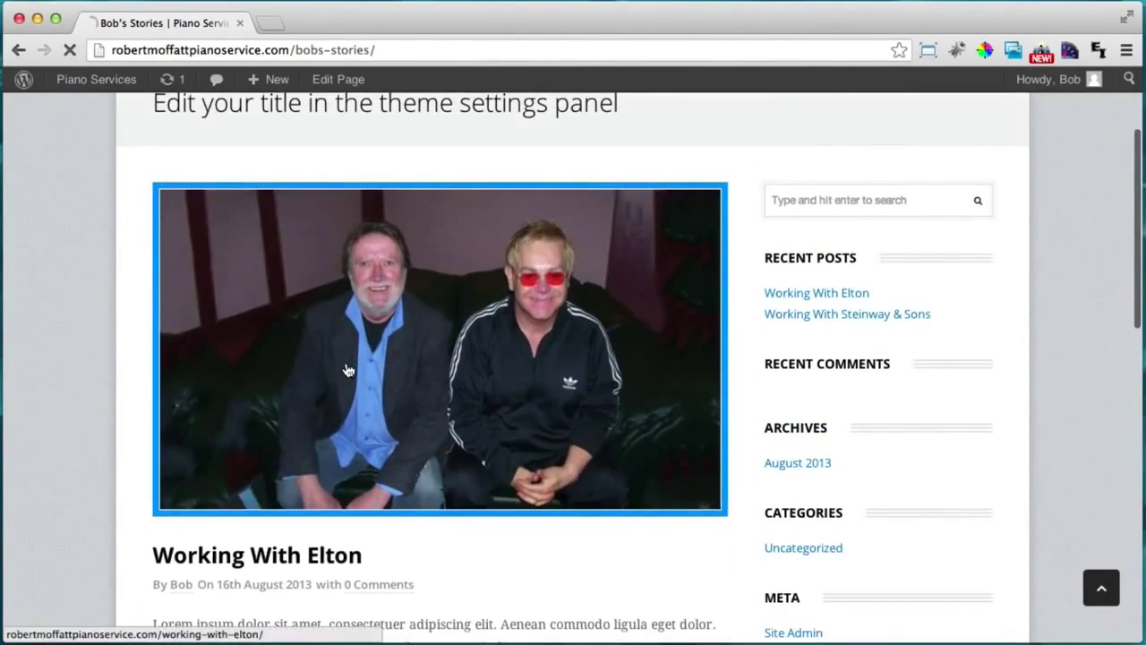
pyautogui.scroll(-4, 727, 305)
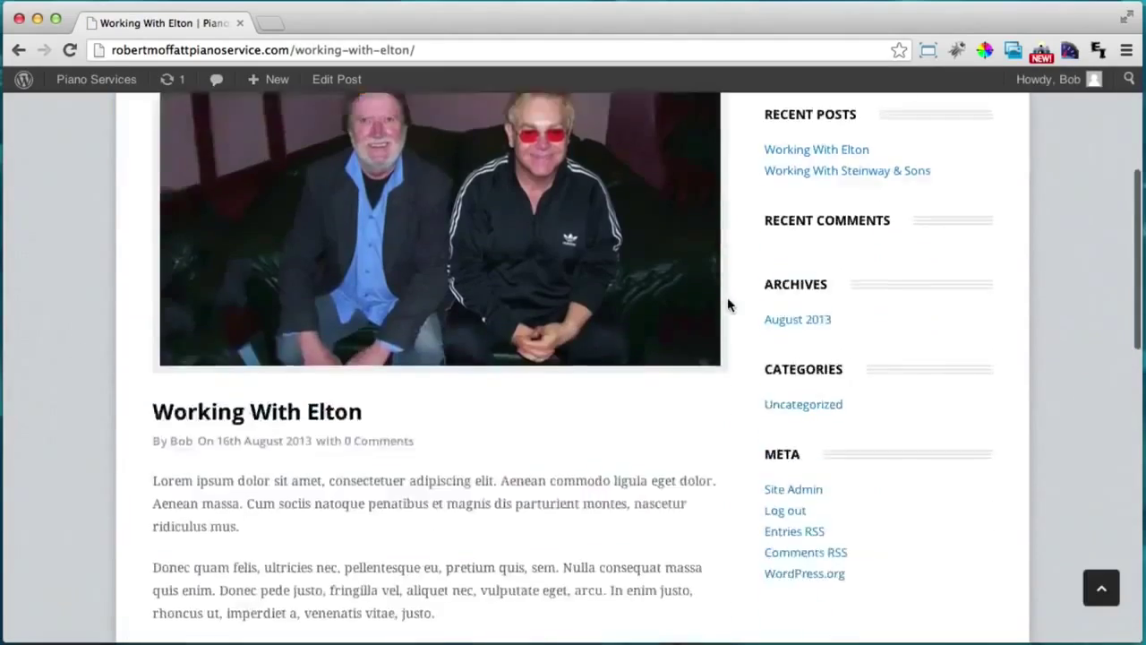
pyautogui.scroll(-3, 417, 299)
pyautogui.scroll(-7, 568, 292)
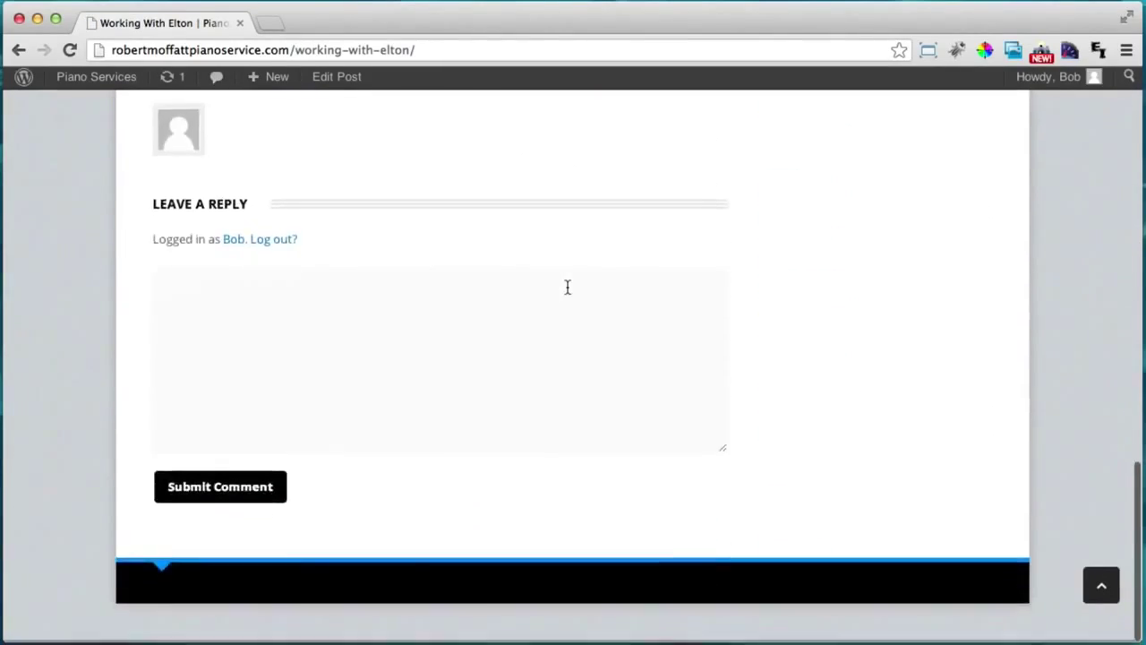
pyautogui.scroll(10, 566, 287)
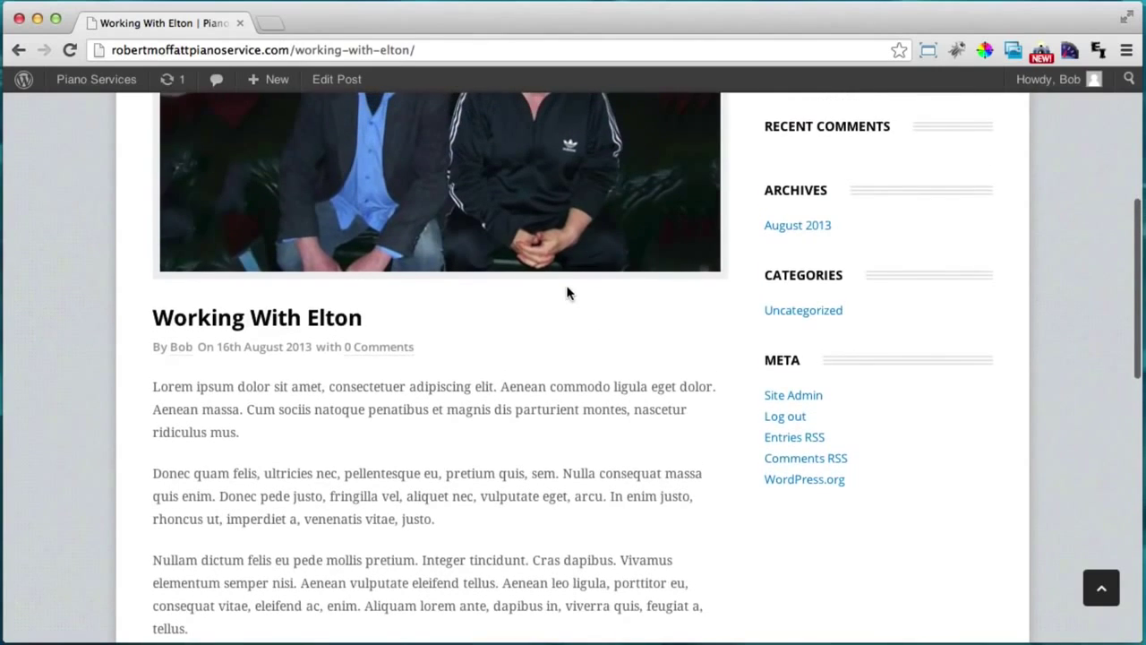
pyautogui.scroll(5, 501, 384)
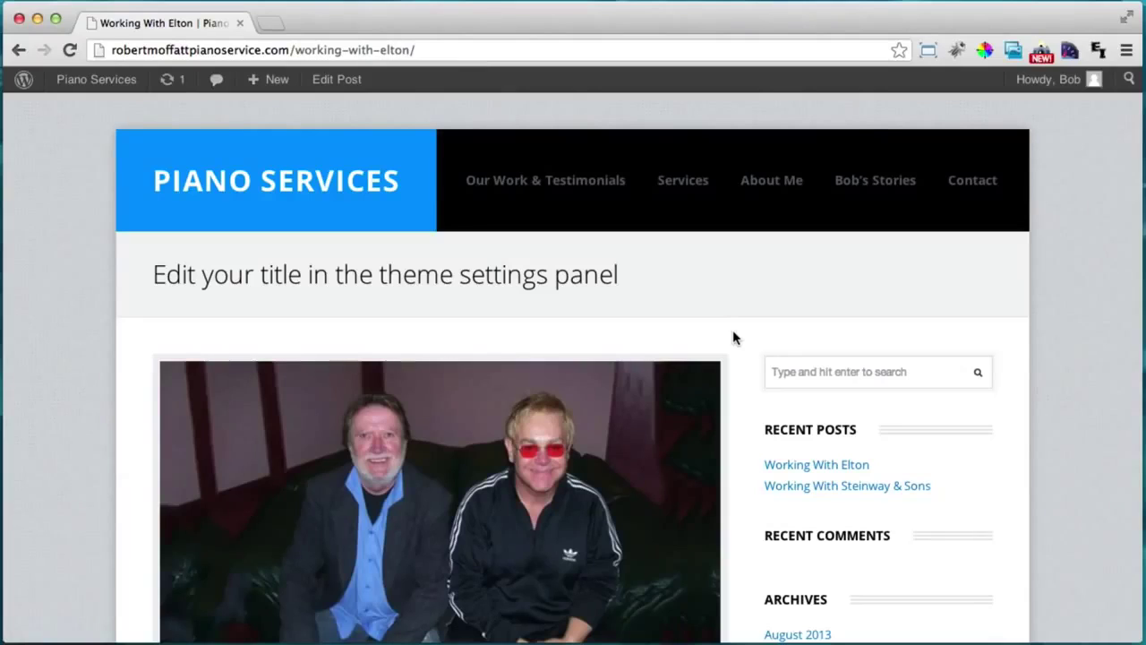
# Step: Go to the home page and check the Working With Elton post at the top
pyautogui.click(331, 179)
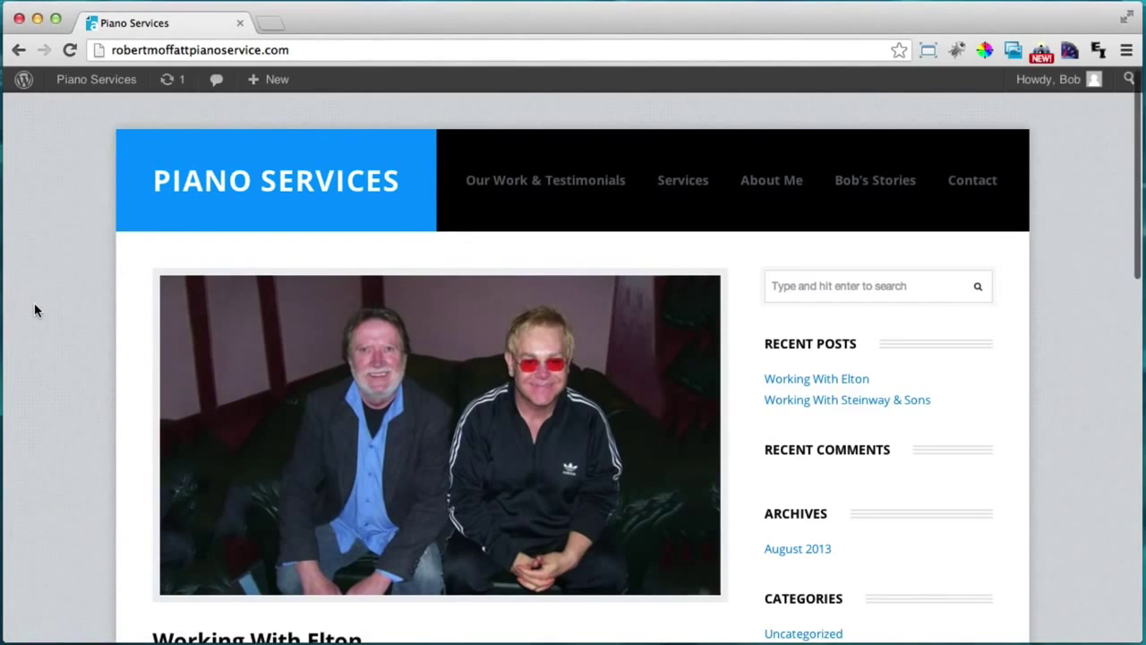
pyautogui.scroll(-10, 36, 309)
pyautogui.scroll(15, 34, 309)
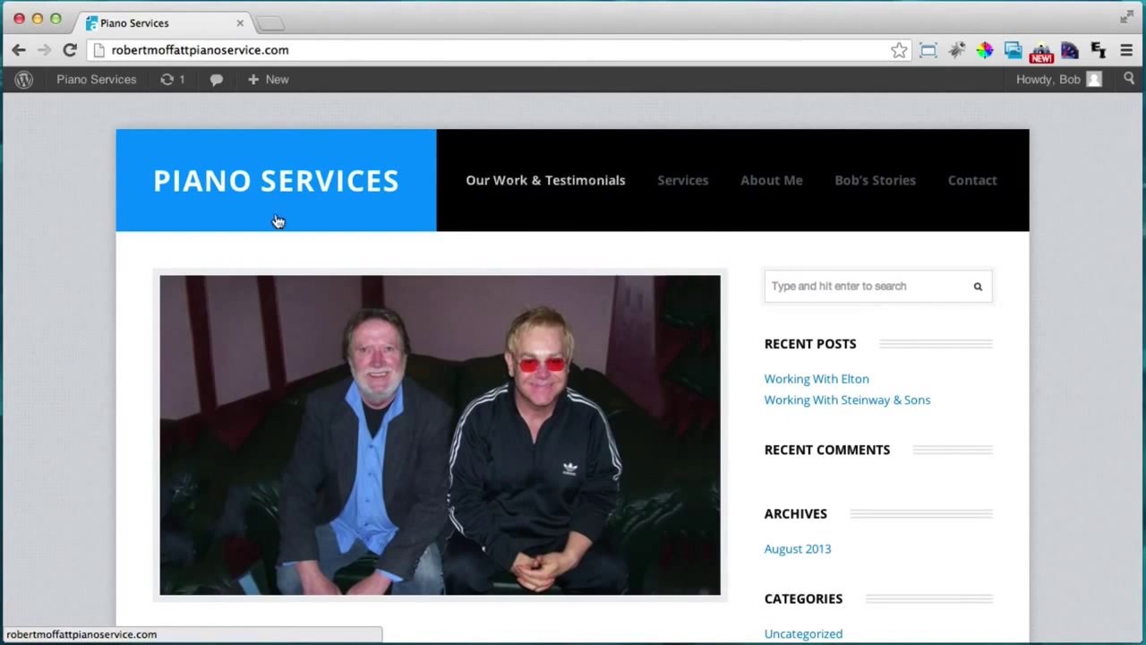
pyautogui.scroll(-4, 152, 394)
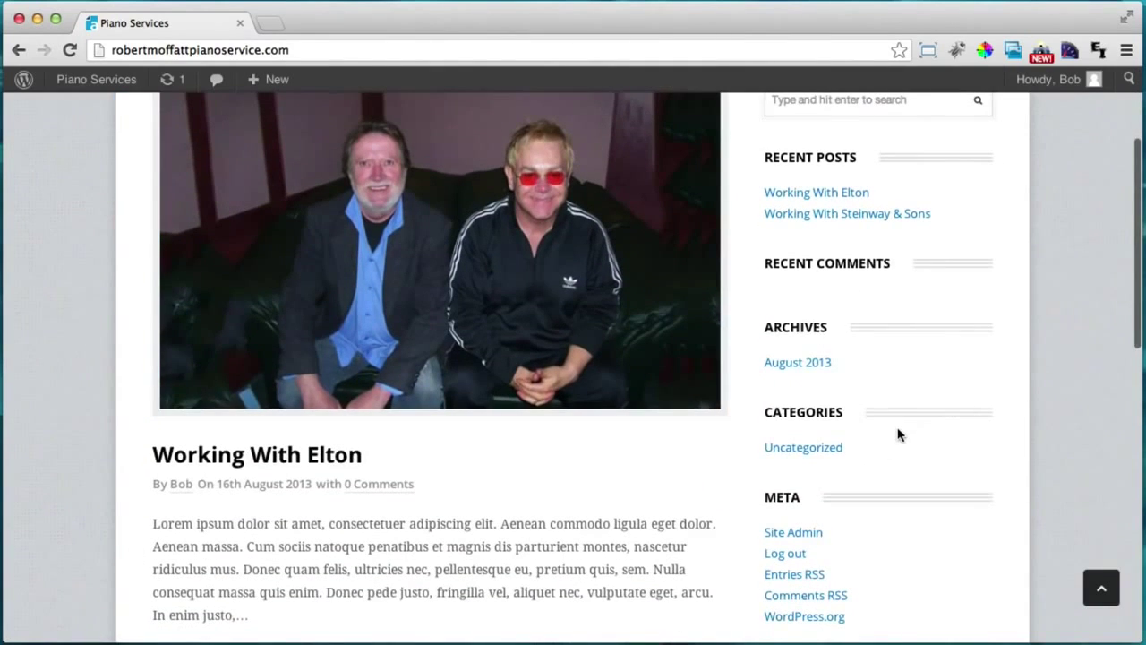
pyautogui.scroll(4, 900, 434)
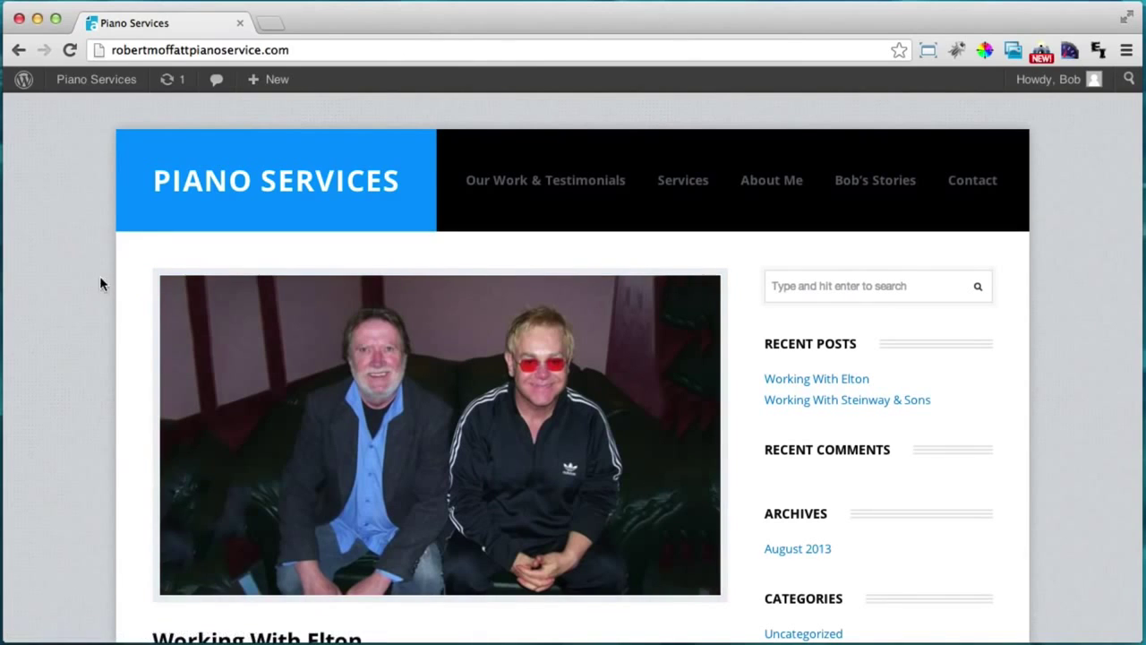
# Step: In the Delta Theme Options Home settings, expand Slide 1 and start an image upload
pyautogui.click(86, 80)
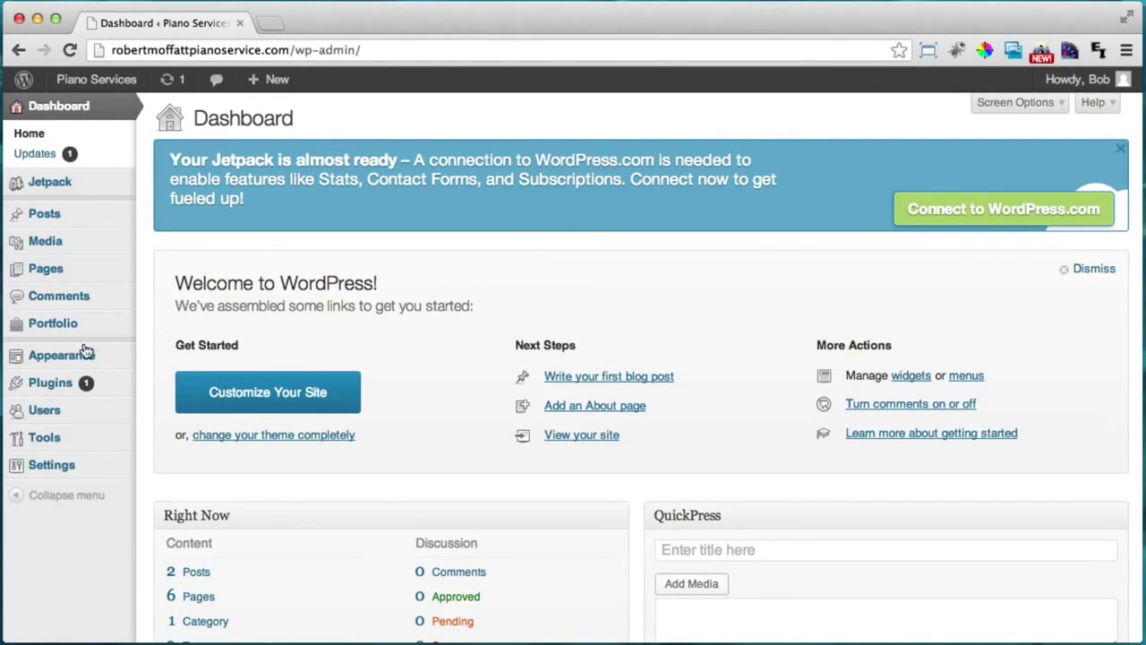
pyautogui.moveTo(52, 360)
pyautogui.click(184, 442)
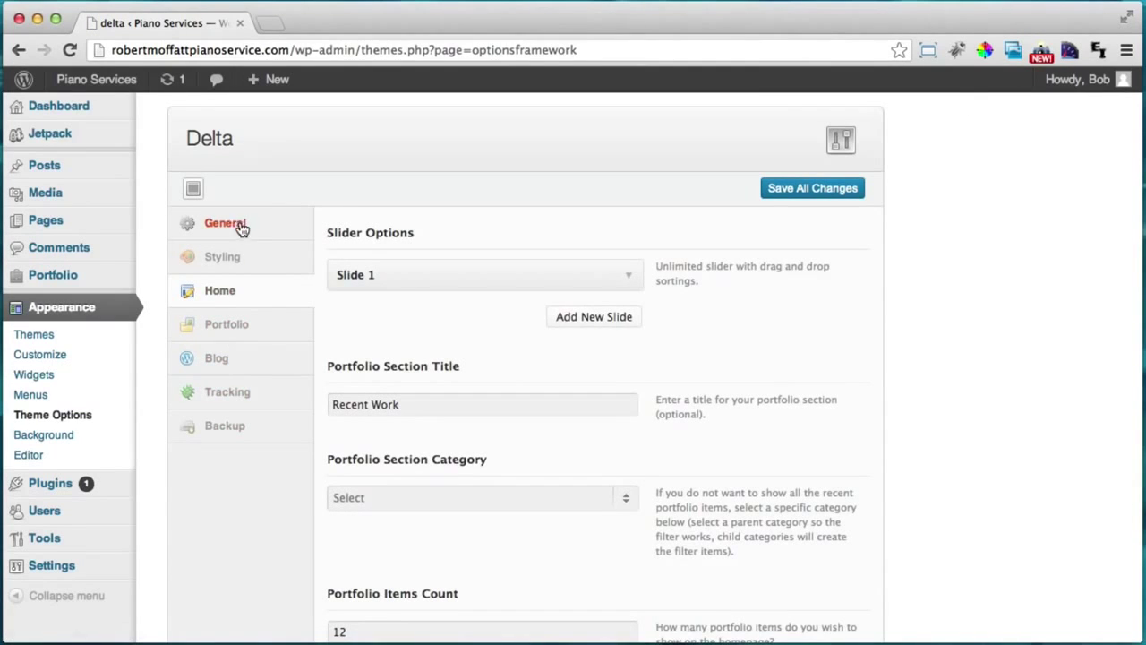
pyautogui.click(223, 302)
pyautogui.click(629, 279)
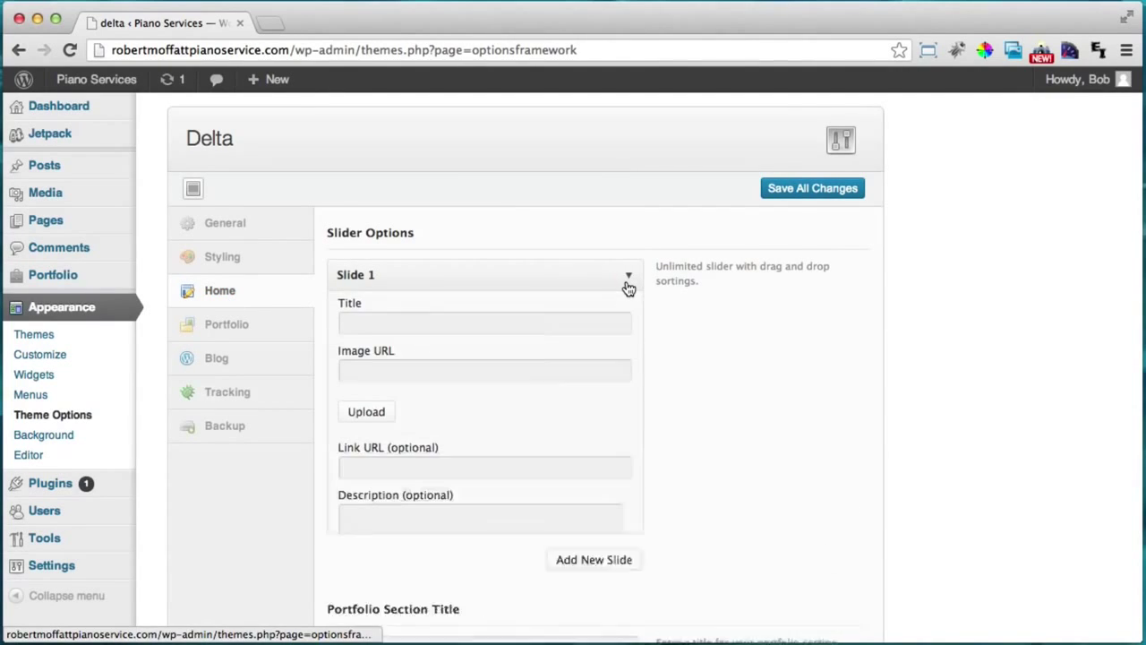
pyautogui.scroll(-2, 629, 286)
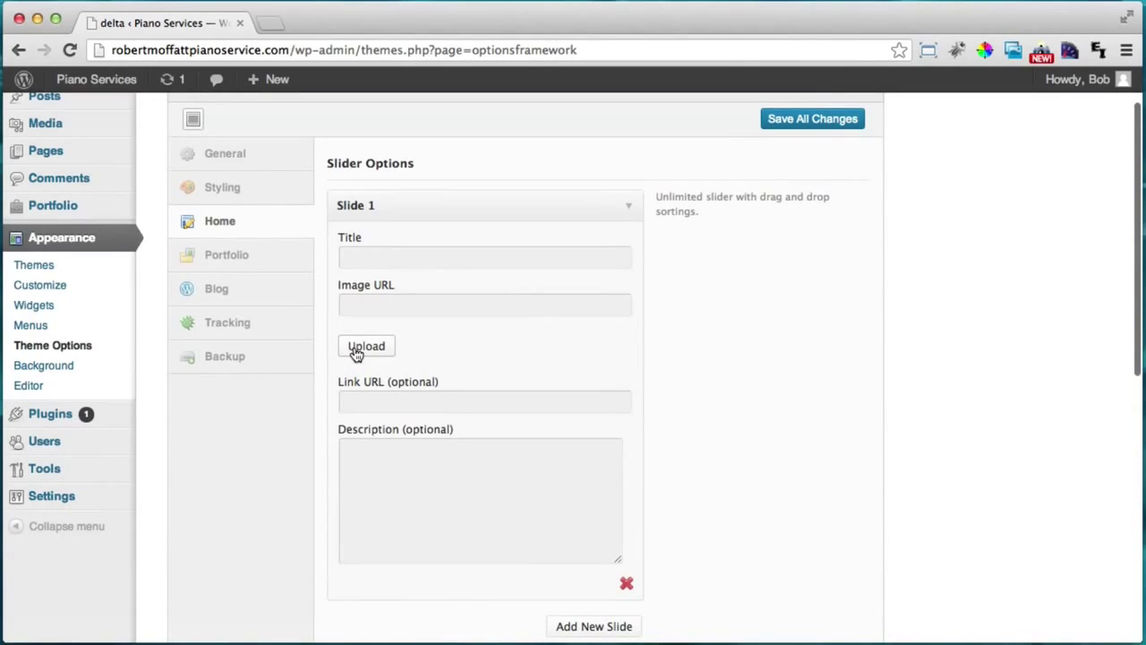
pyautogui.click(356, 351)
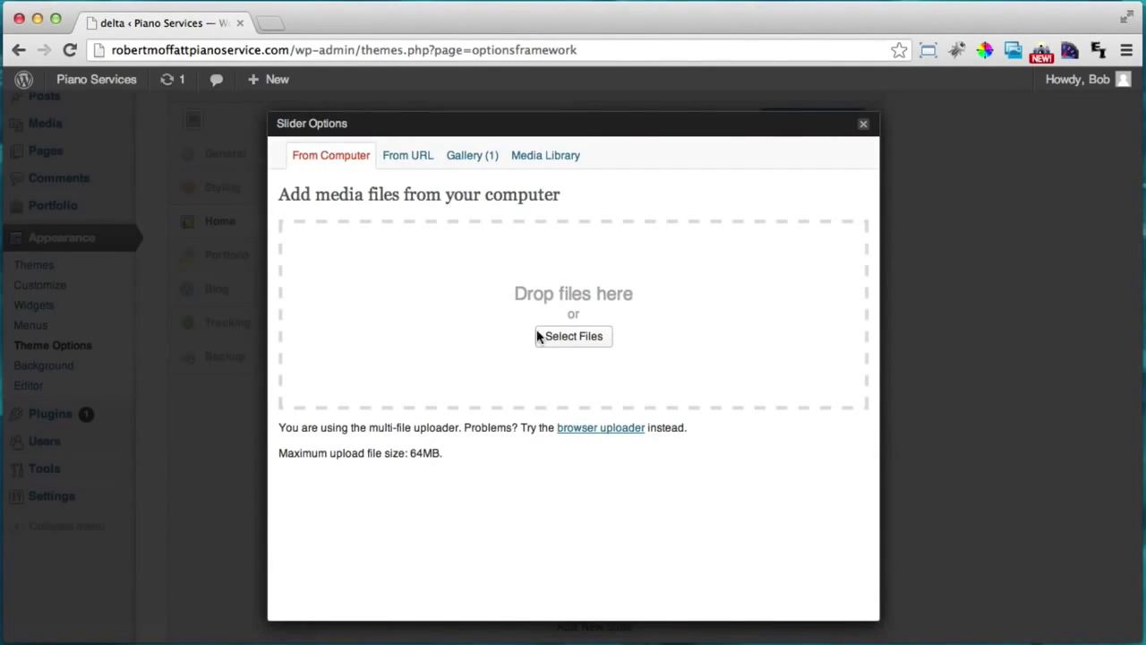
# Step: Upload home.jpg from the computer and use it as Slide 1's image
pyautogui.click(574, 336)
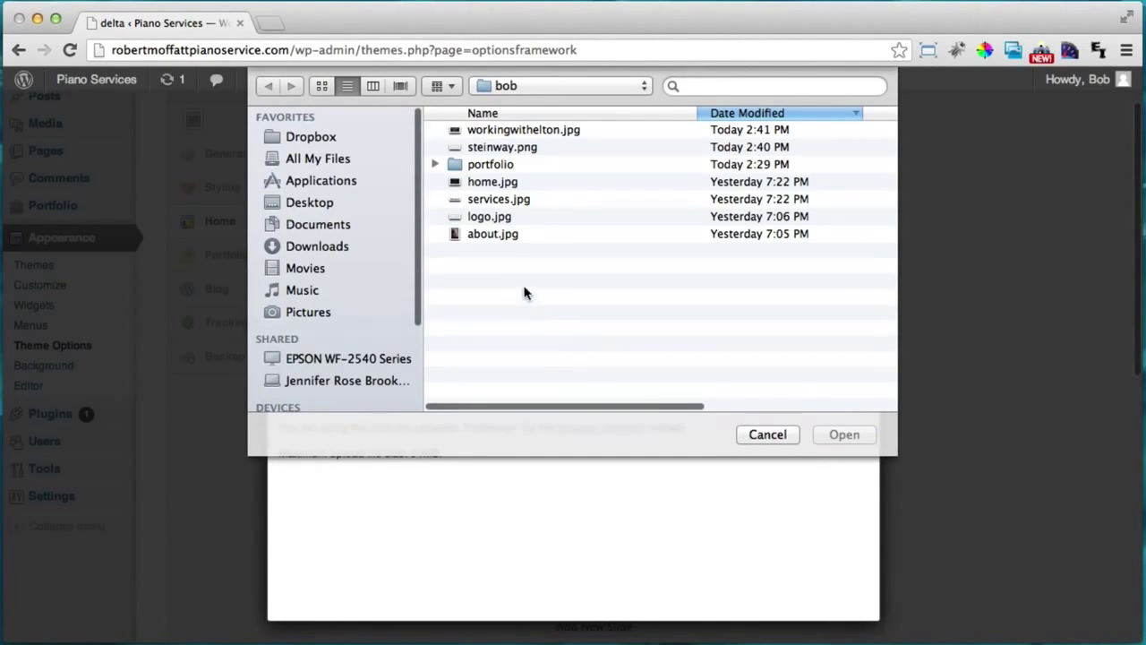
pyautogui.click(484, 184)
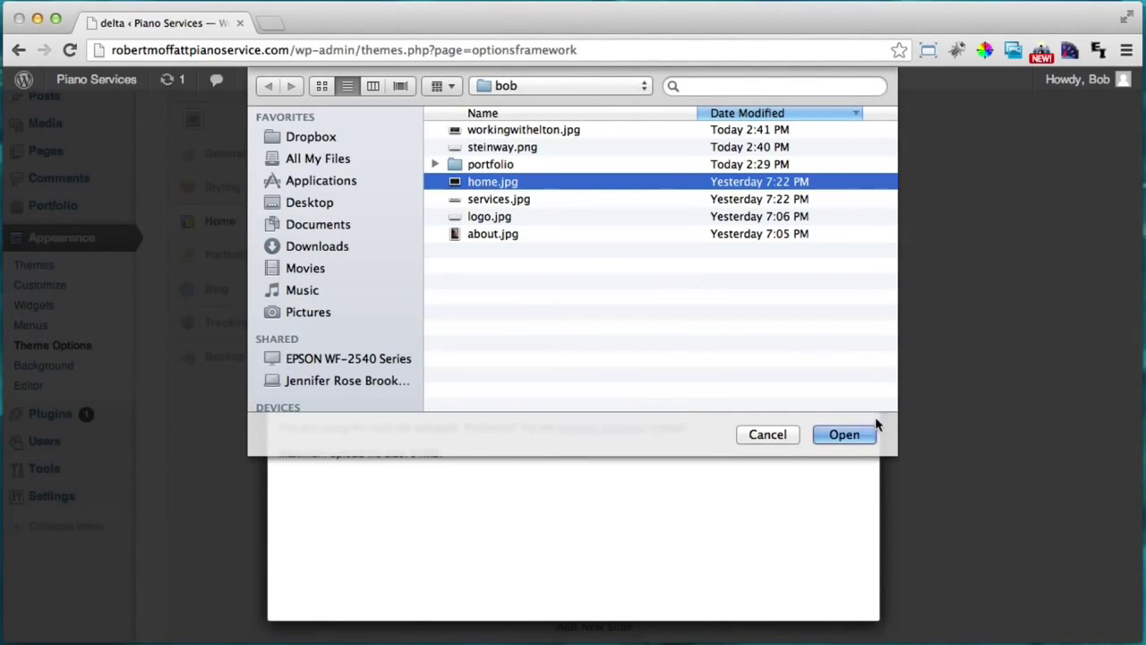
pyautogui.click(845, 436)
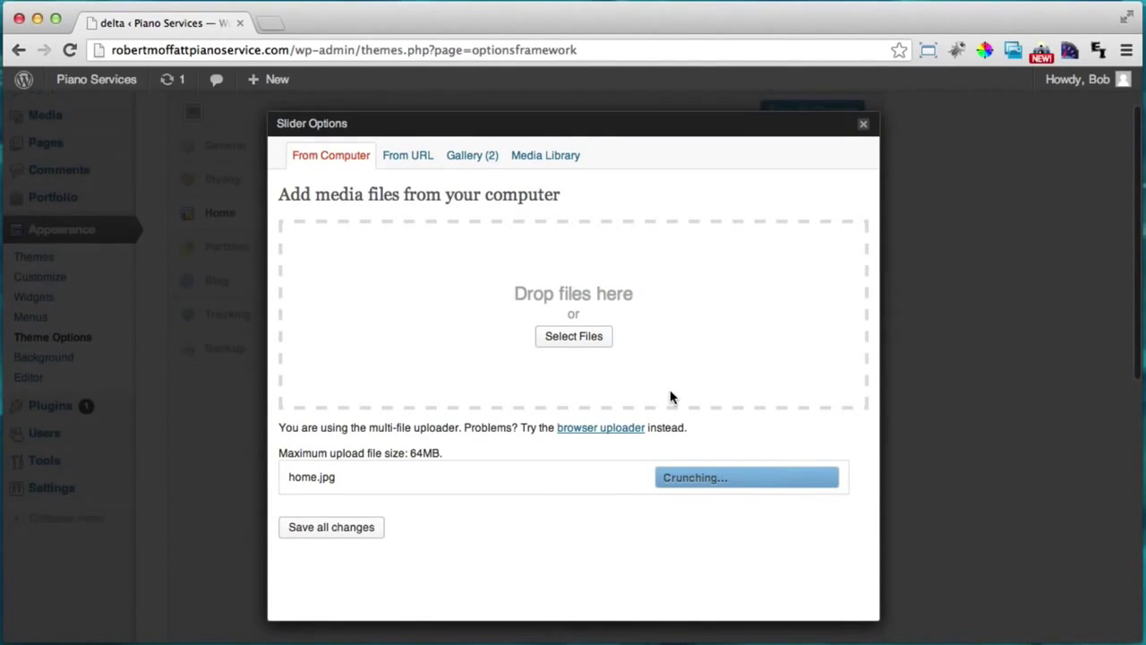
pyautogui.scroll(-10, 611, 366)
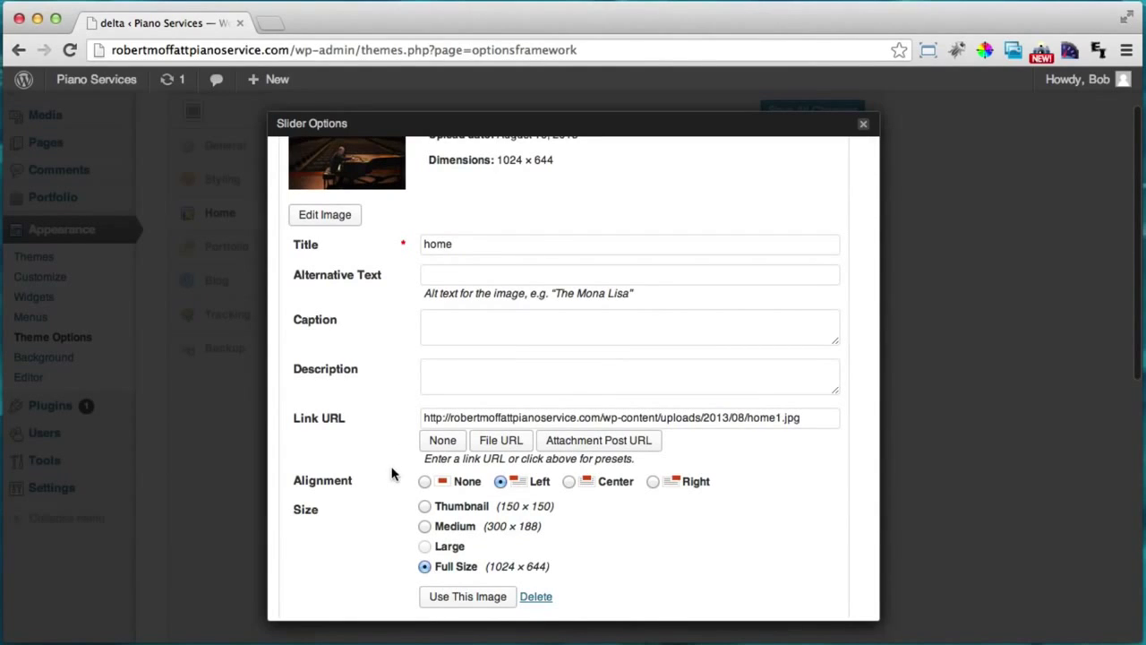
pyautogui.scroll(-1, 391, 481)
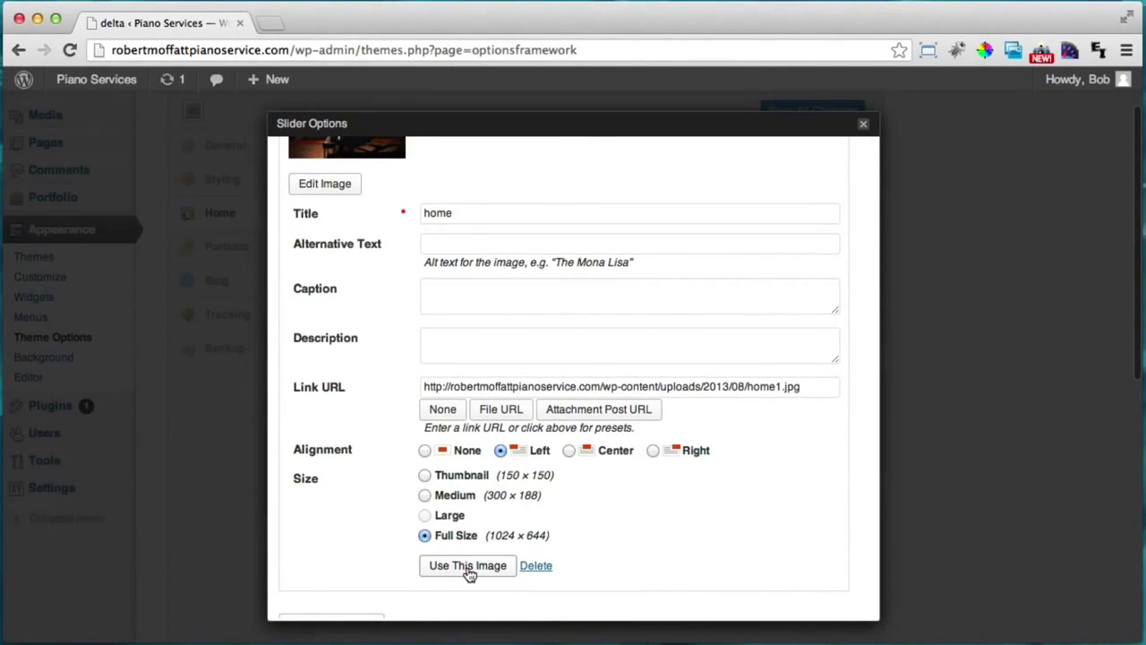
pyautogui.click(469, 566)
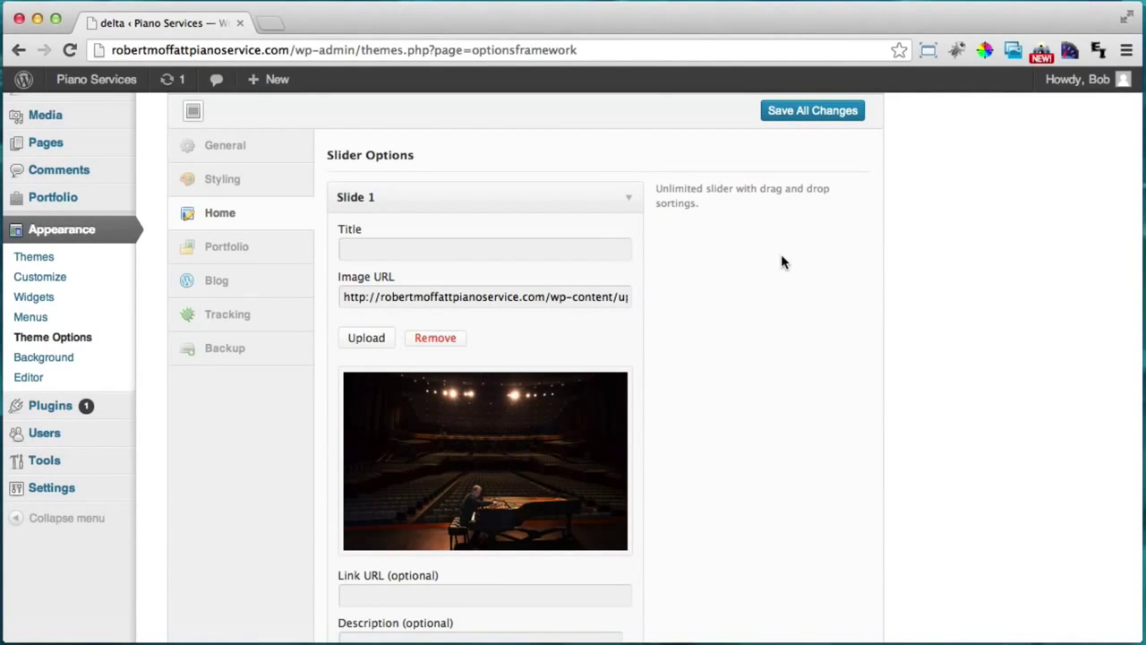
# Step: Copy the Our Work & Testimonials page URL from the live site in a new tab
pyautogui.scroll(-5, 781, 254)
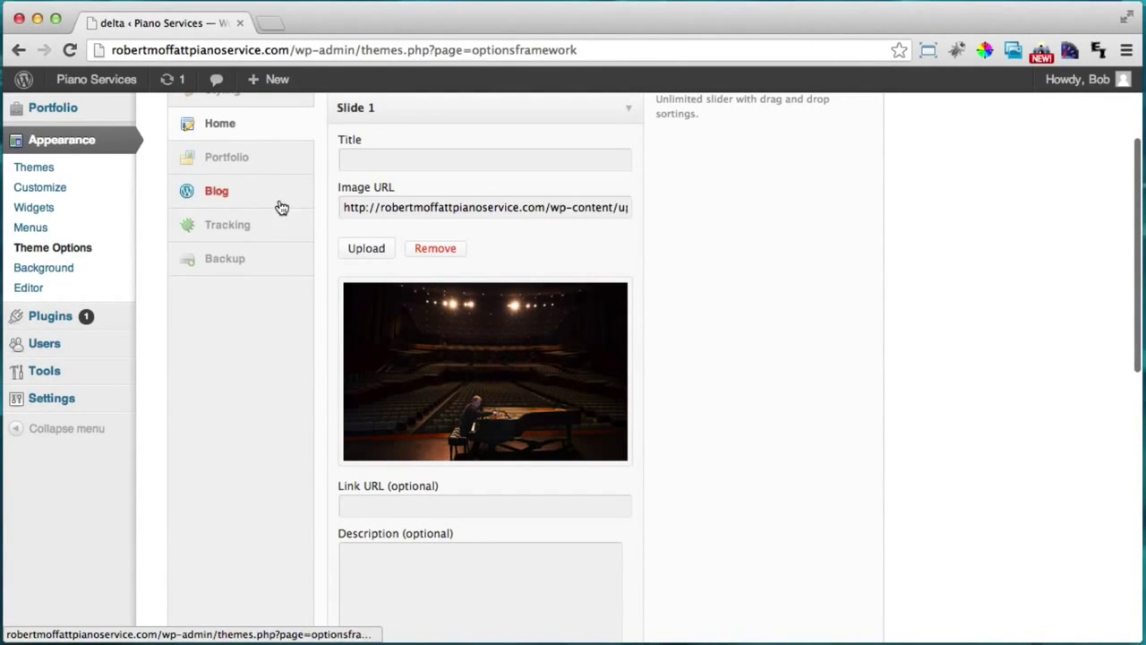
pyautogui.keyDown('super'); pyautogui.click(120, 79); pyautogui.keyUp('super')
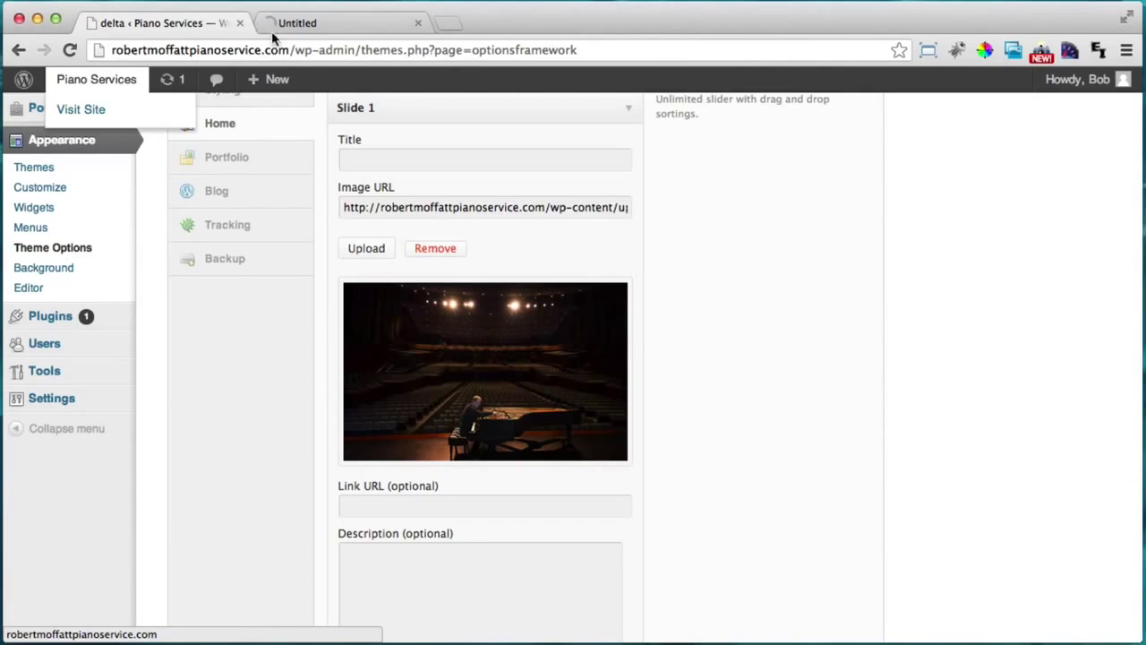
pyautogui.click(332, 22)
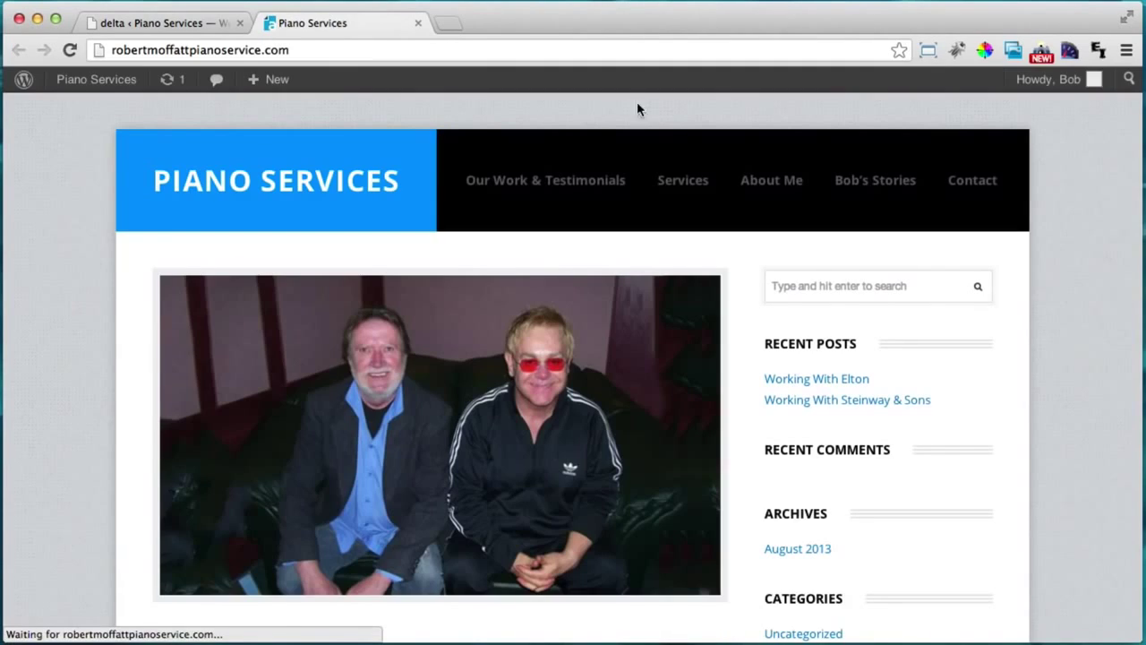
pyautogui.click(513, 182)
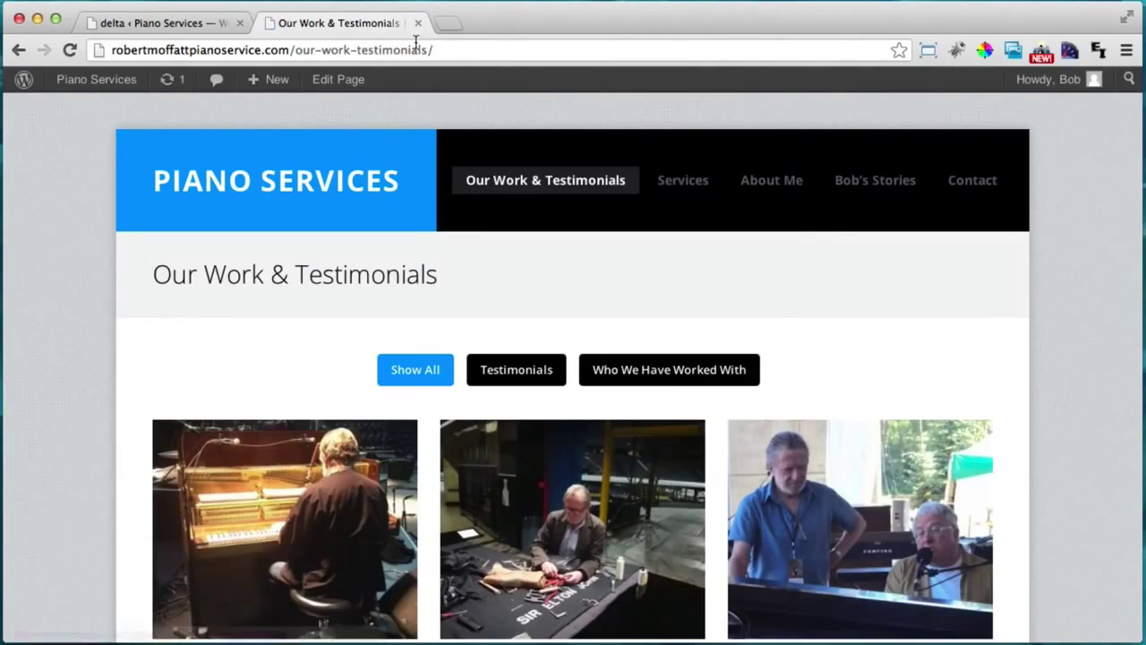
pyautogui.click(424, 49)
pyautogui.press('super+c')
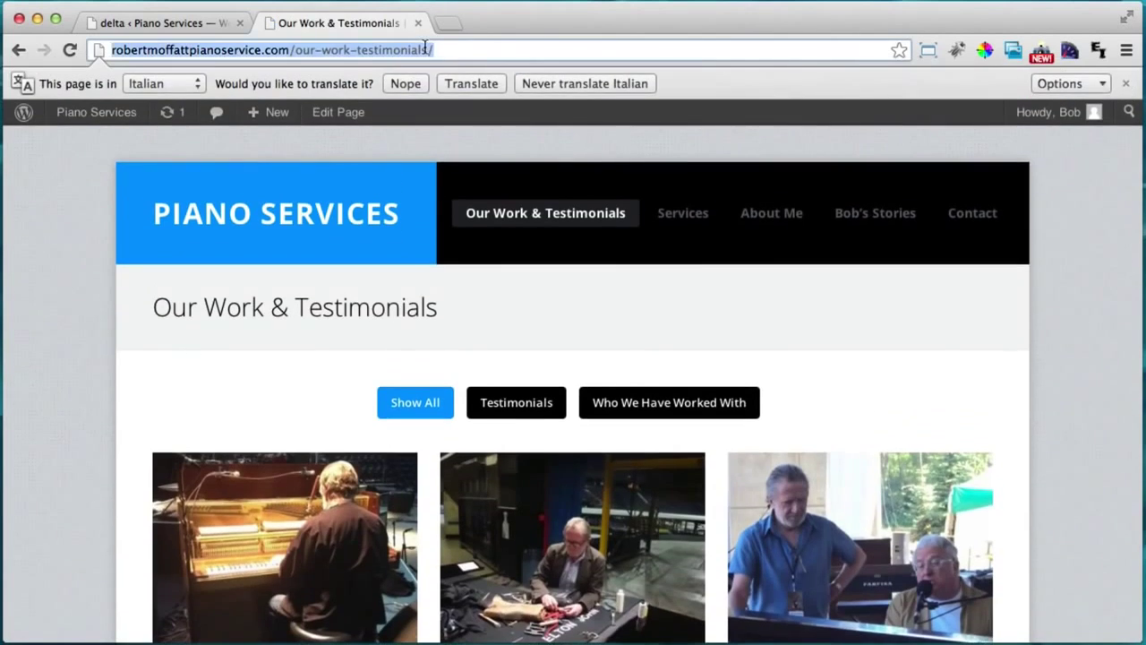
pyautogui.rightClick(465, 49)
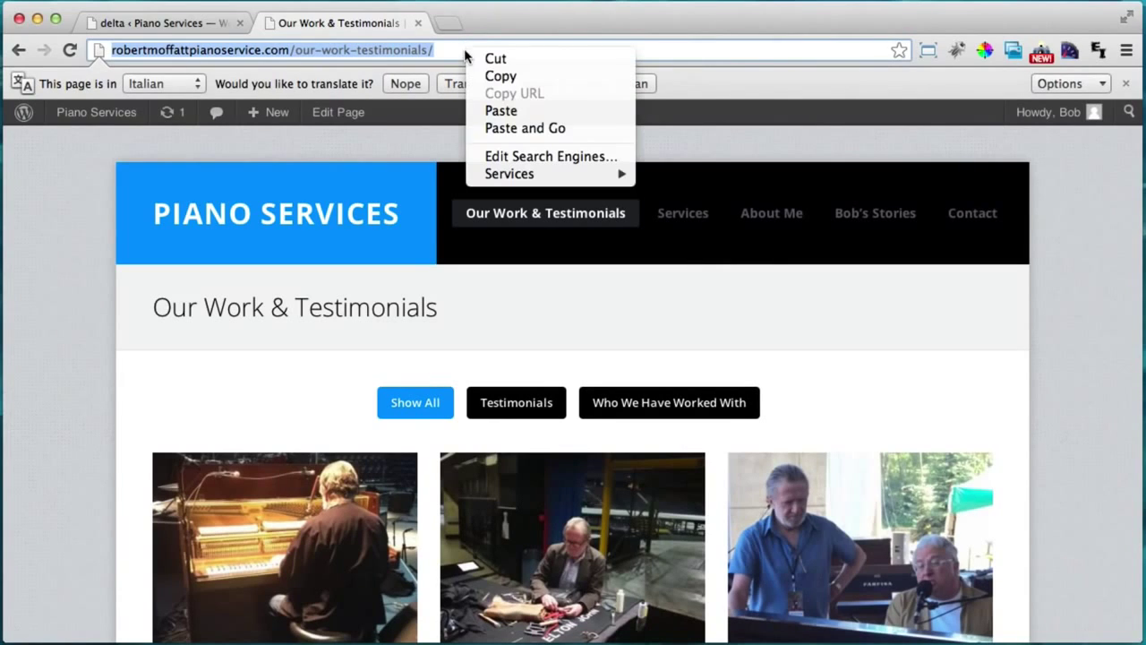
pyautogui.click(506, 78)
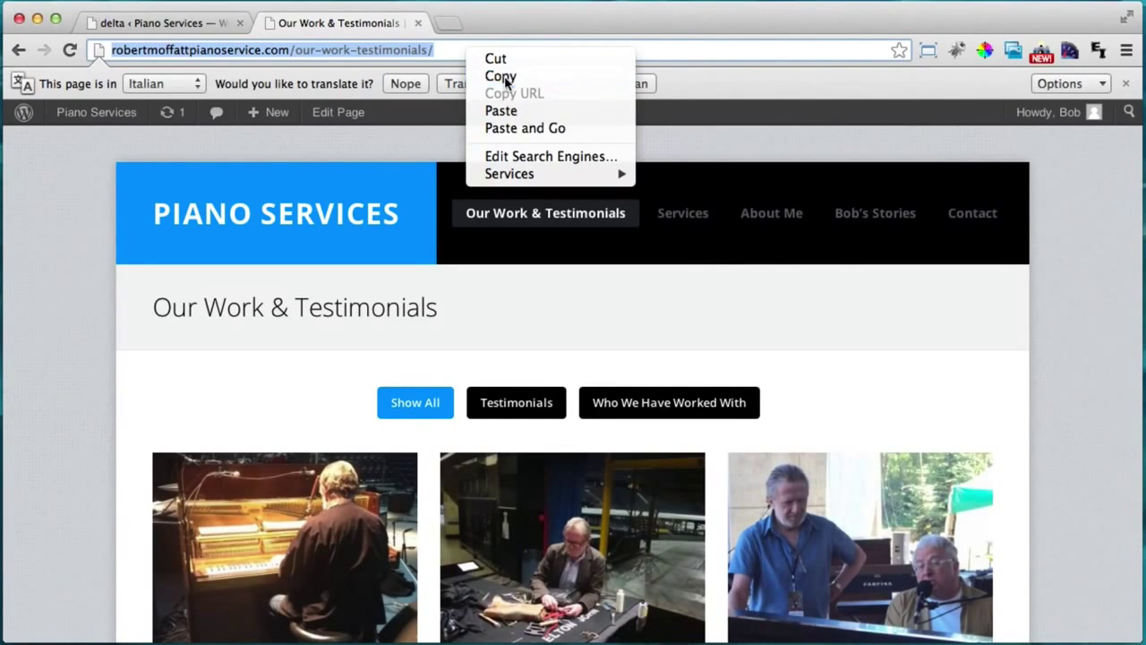
pyautogui.click(418, 23)
# Step: Paste that URL into Slide 1's Link URL field and save all changes
pyautogui.click(385, 503)
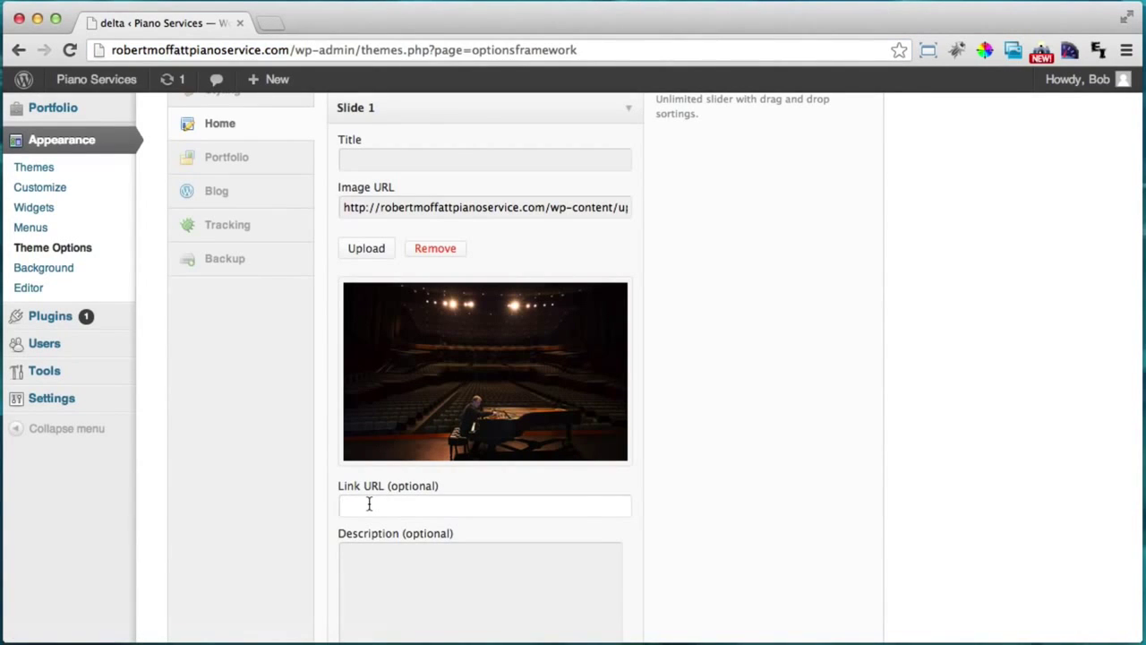
pyautogui.rightClick(373, 505)
pyautogui.click(409, 593)
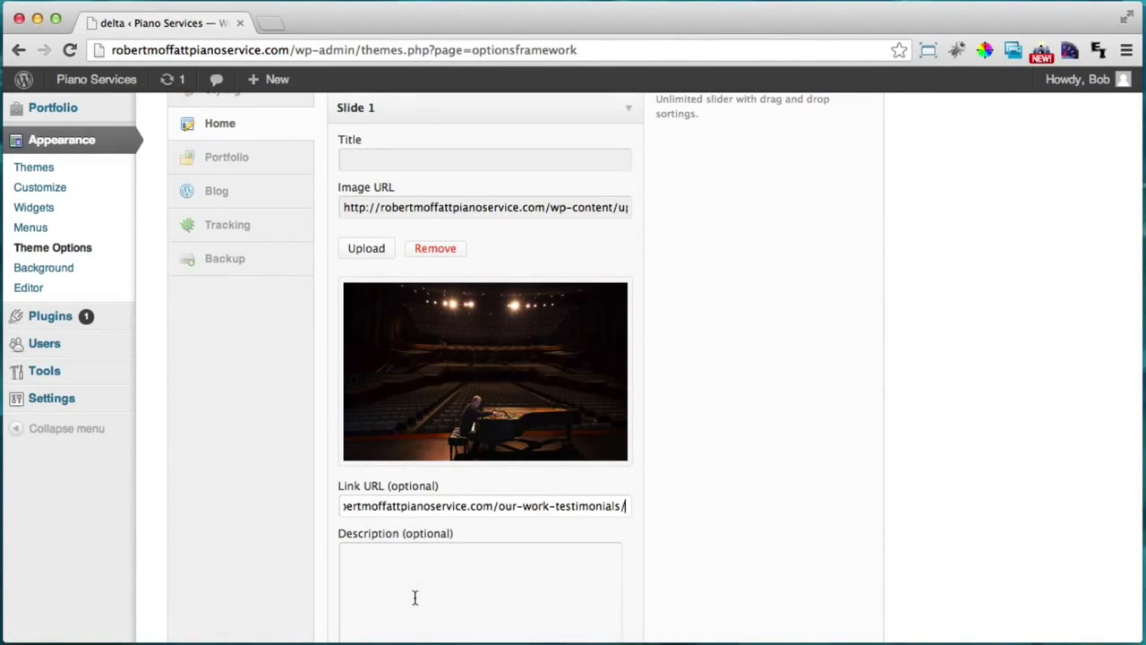
pyautogui.scroll(-3, 705, 374)
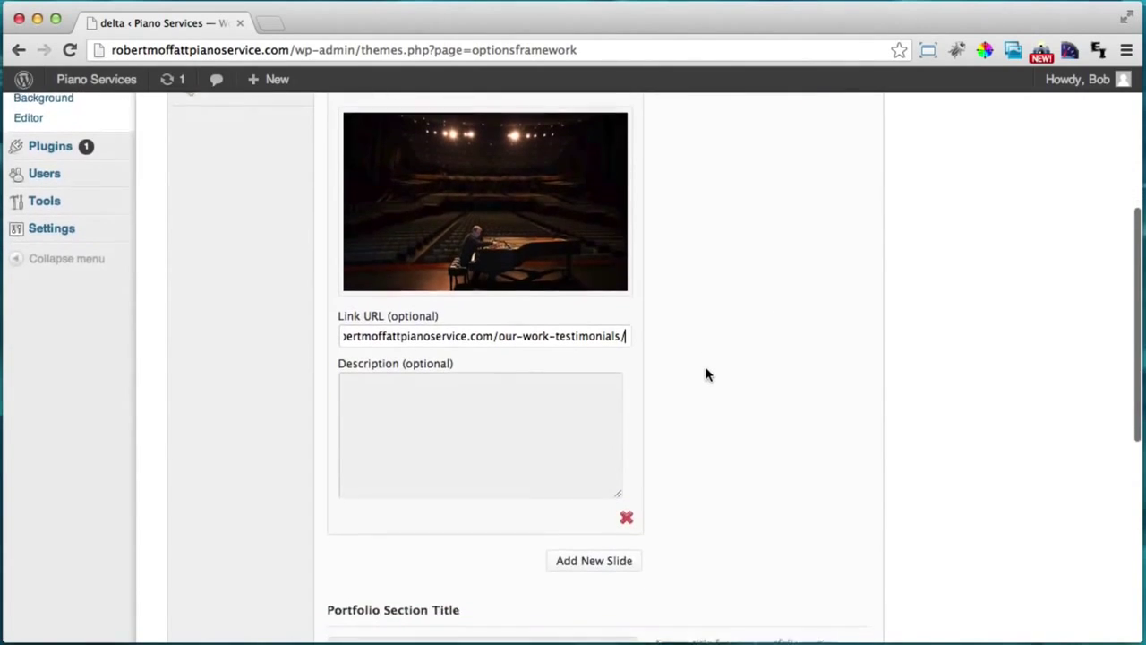
pyautogui.scroll(5, 705, 374)
pyautogui.scroll(-1, 706, 374)
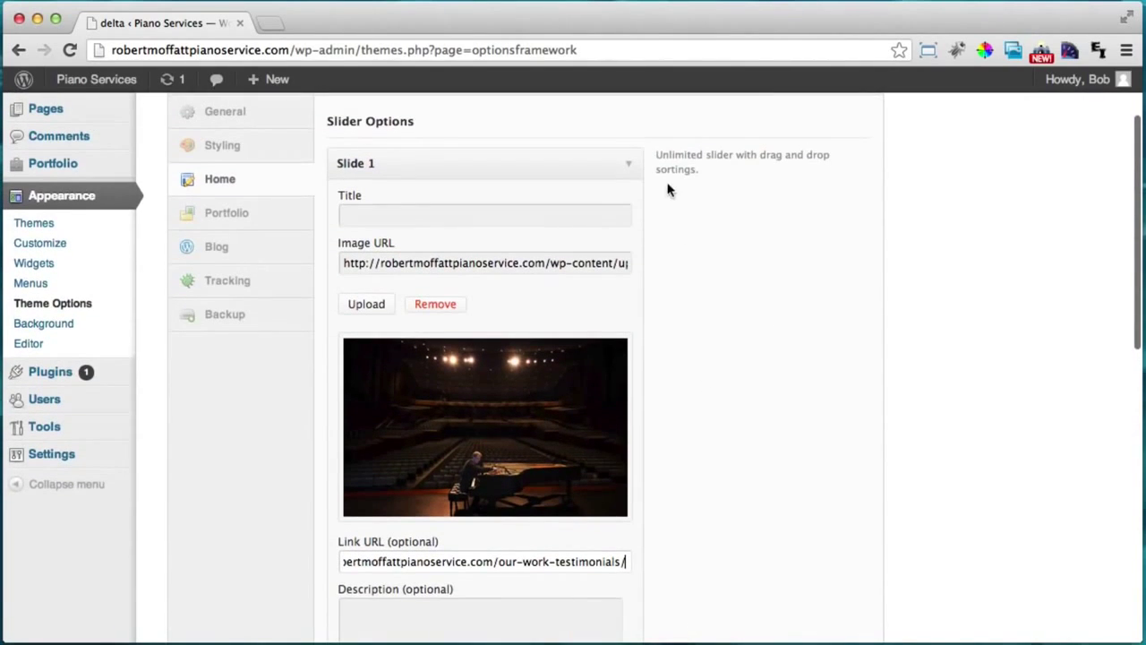
pyautogui.scroll(3, 667, 189)
pyautogui.click(841, 192)
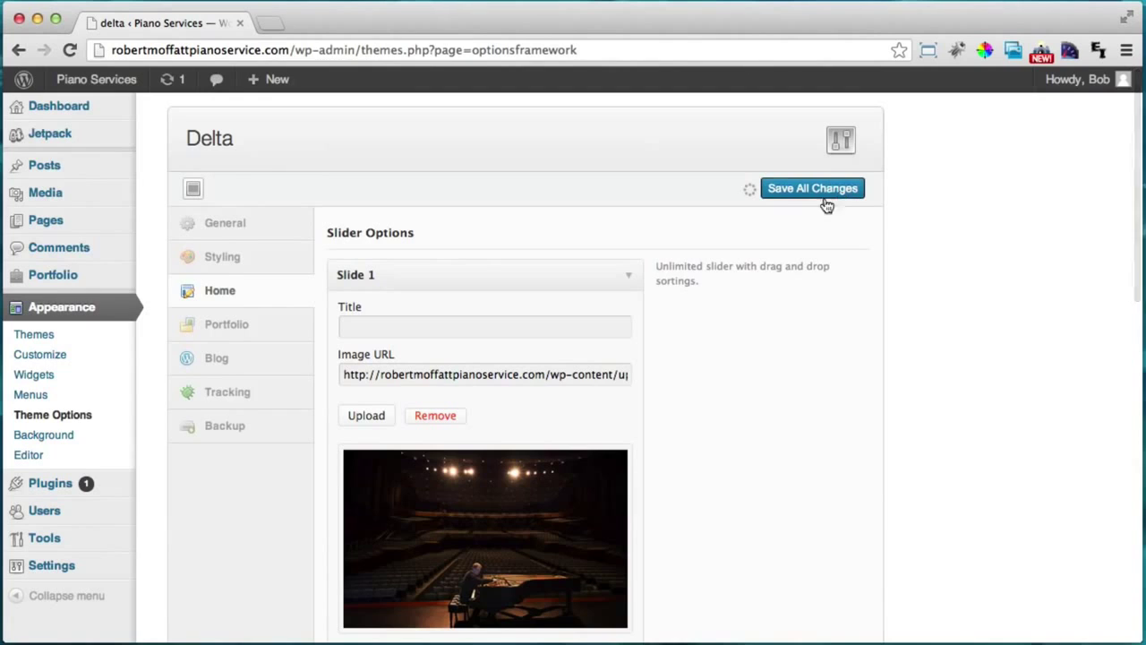
pyautogui.keyDown('super'); pyautogui.click(112, 88); pyautogui.keyUp('super')
pyautogui.click(333, 20)
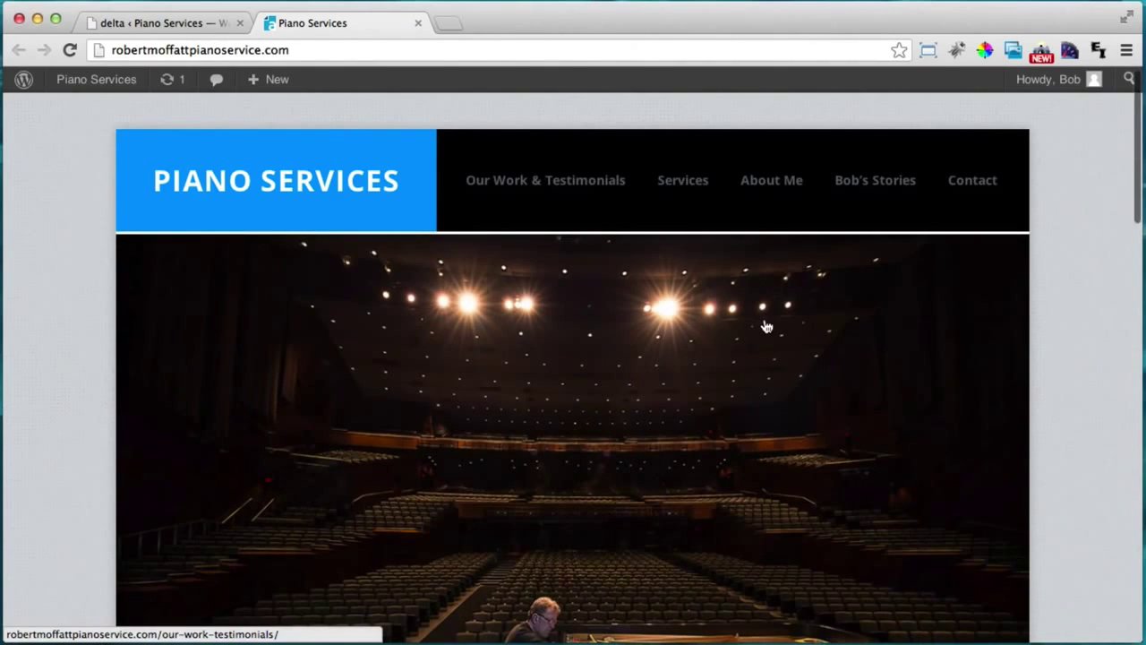
pyautogui.scroll(-5, 766, 326)
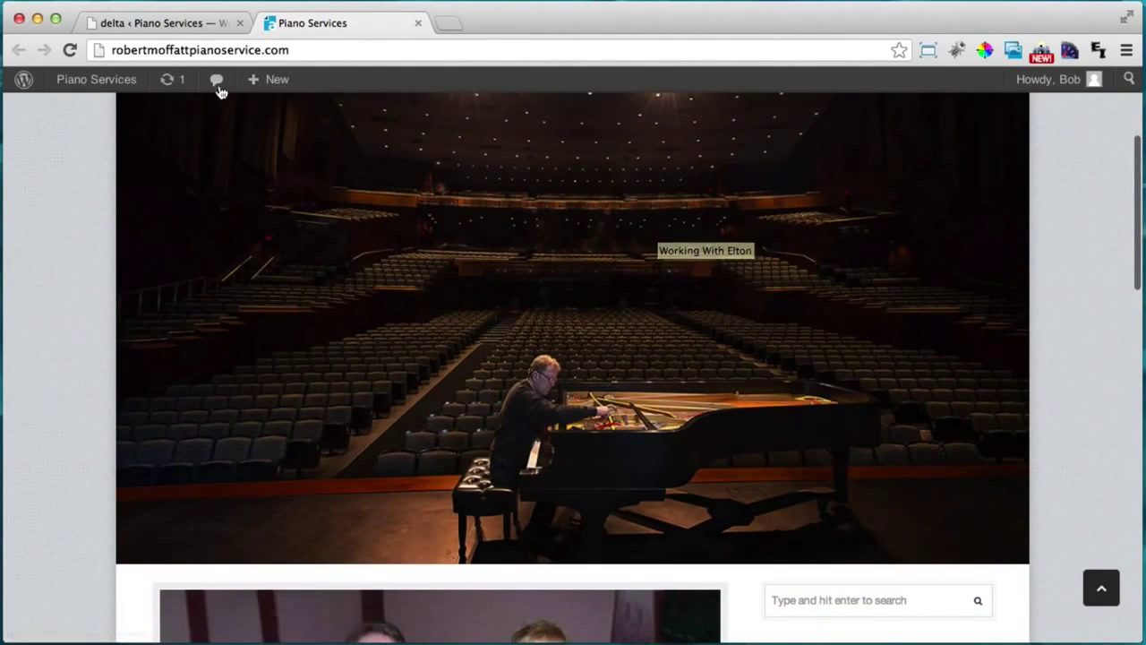
pyautogui.scroll(5, 215, 144)
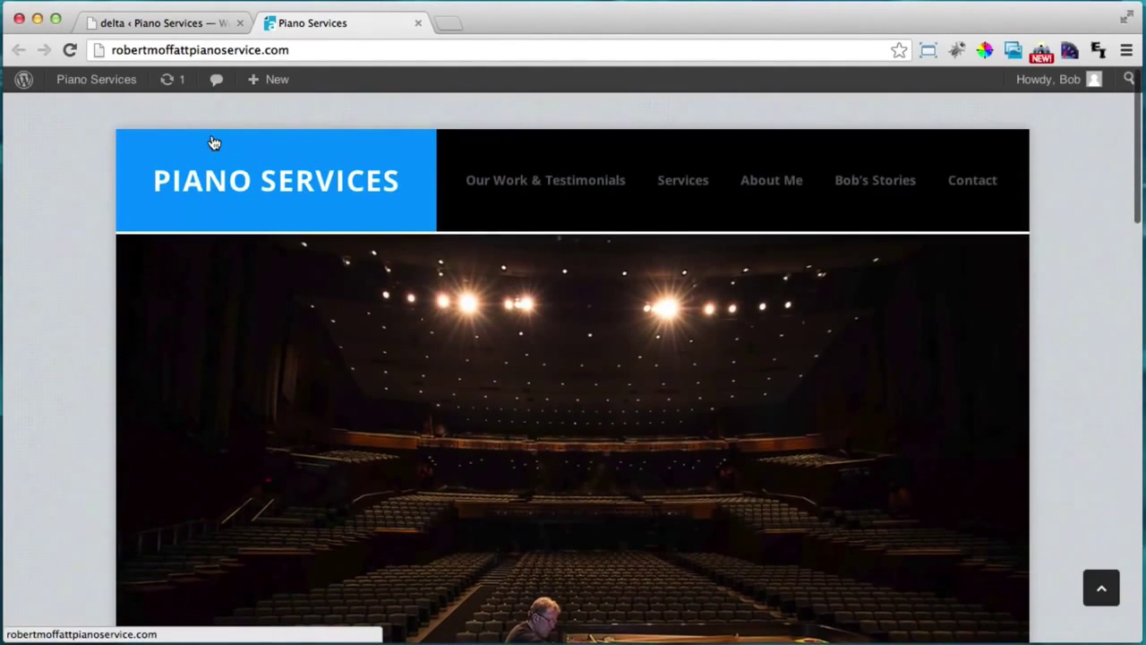
pyautogui.click(418, 22)
pyautogui.scroll(-10, 402, 328)
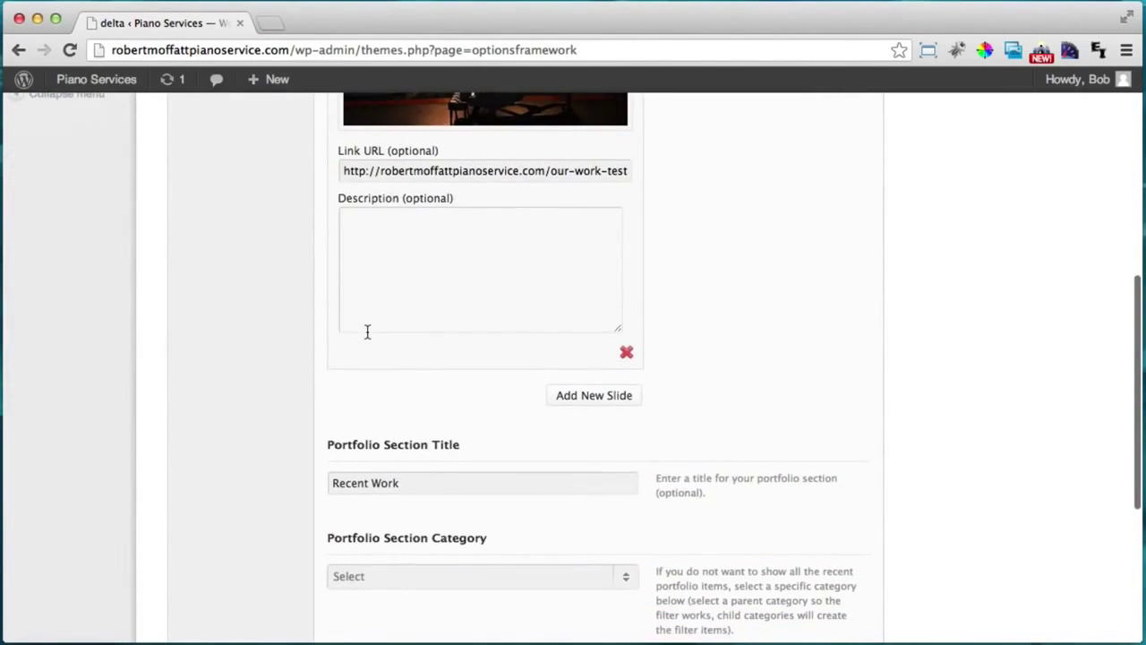
# Step: Change Portfolio Items Count from 12 to 6 and save all theme option changes
pyautogui.scroll(-5, 366, 331)
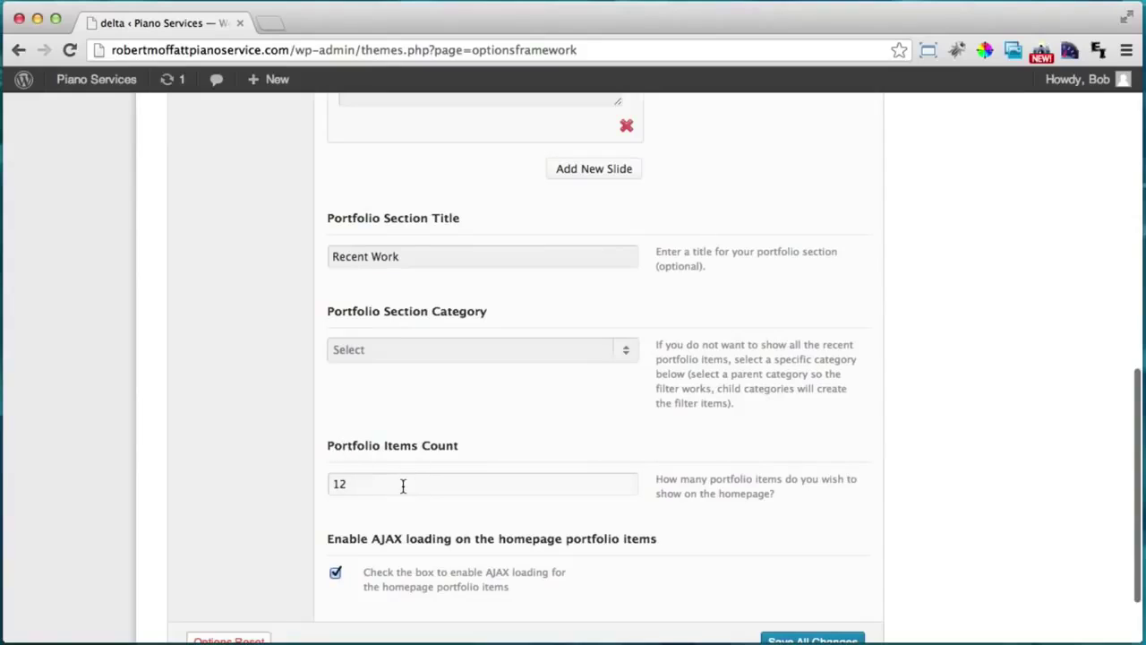
pyautogui.moveTo(403, 485); pyautogui.dragTo(327, 484)
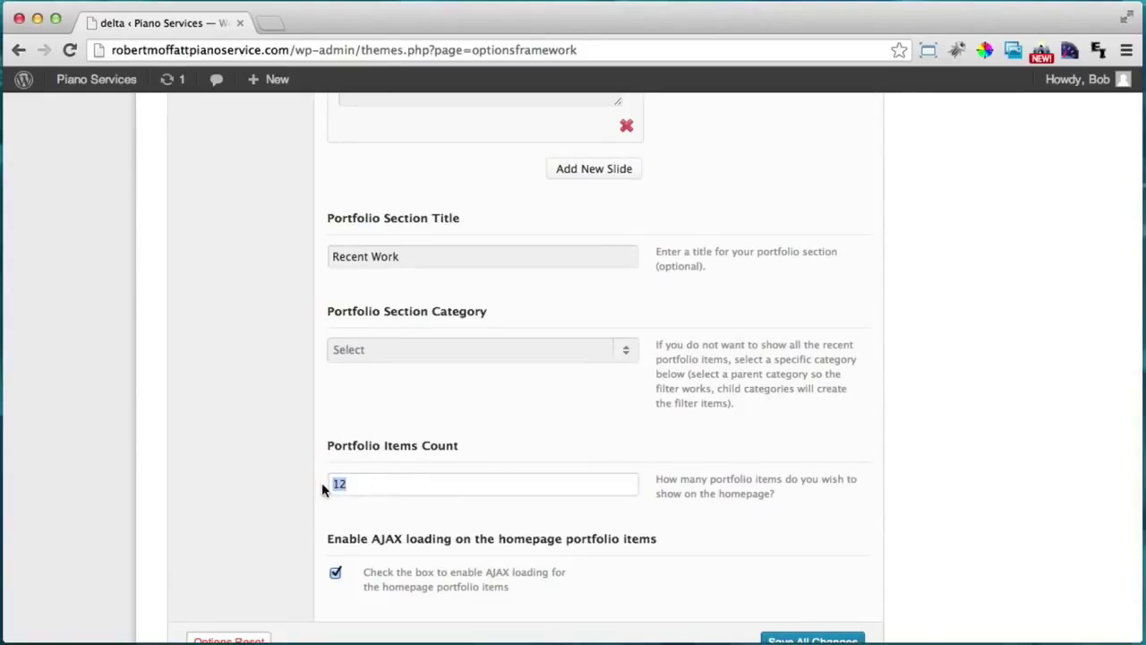
pyautogui.write('6')
pyautogui.scroll(10, 366, 484)
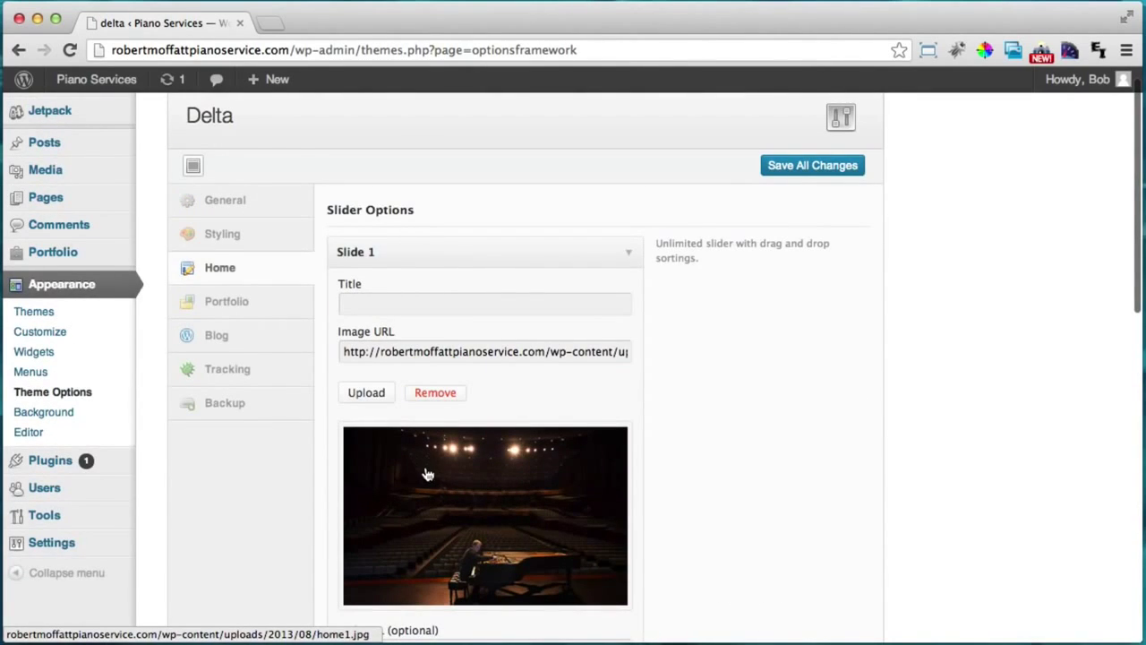
pyautogui.scroll(-10, 425, 474)
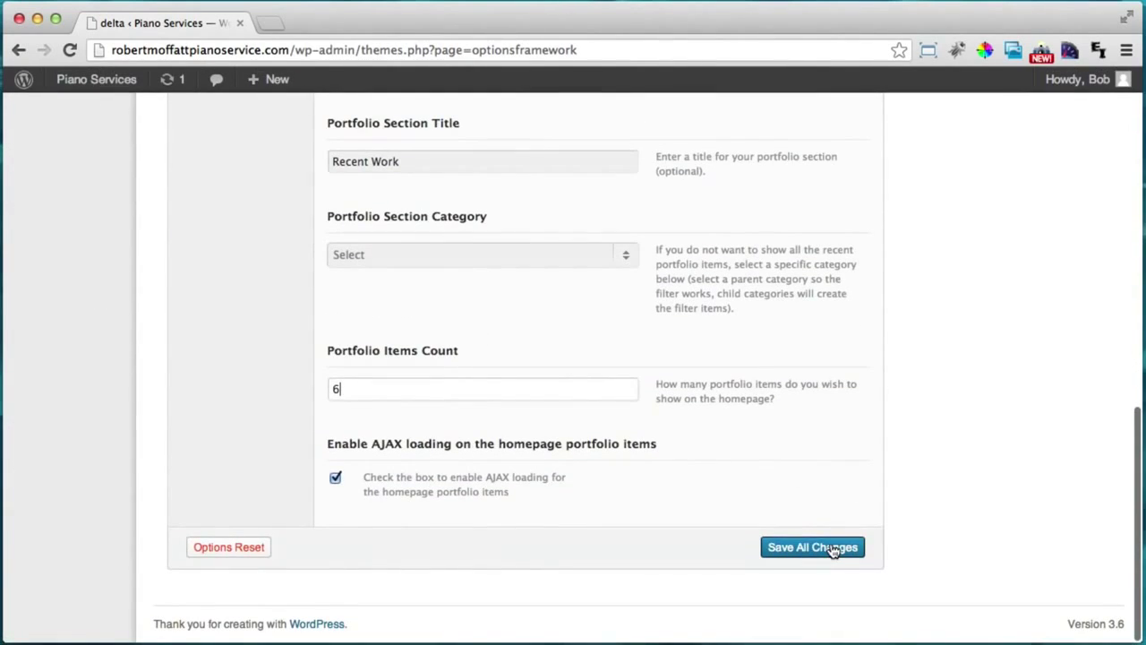
pyautogui.click(833, 550)
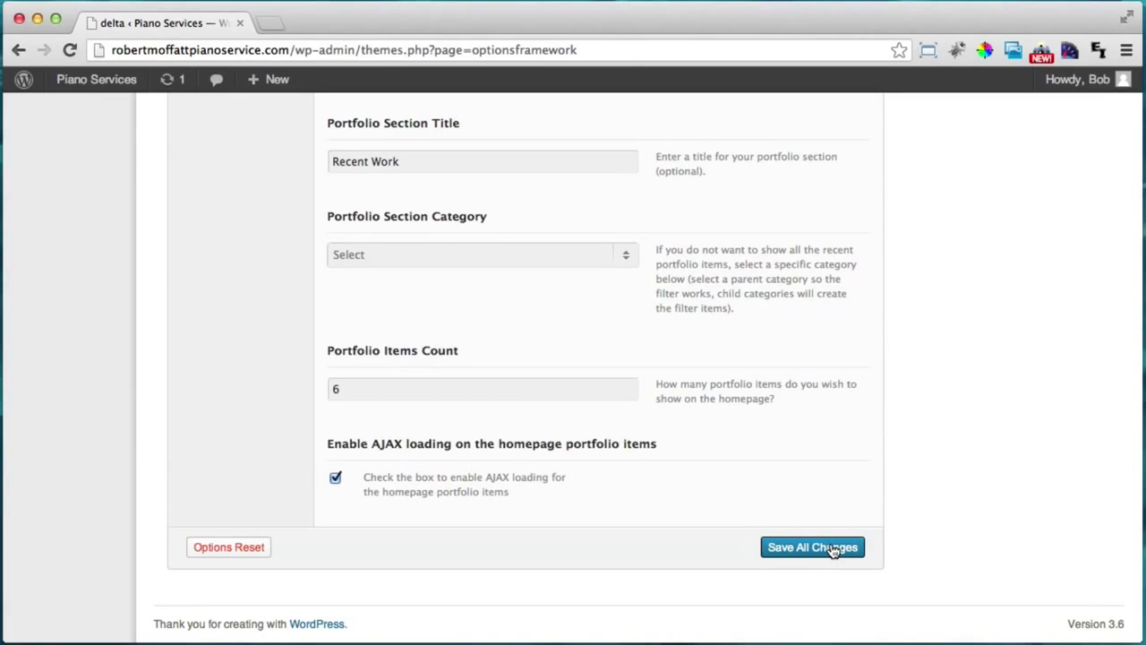
pyautogui.scroll(15, 762, 528)
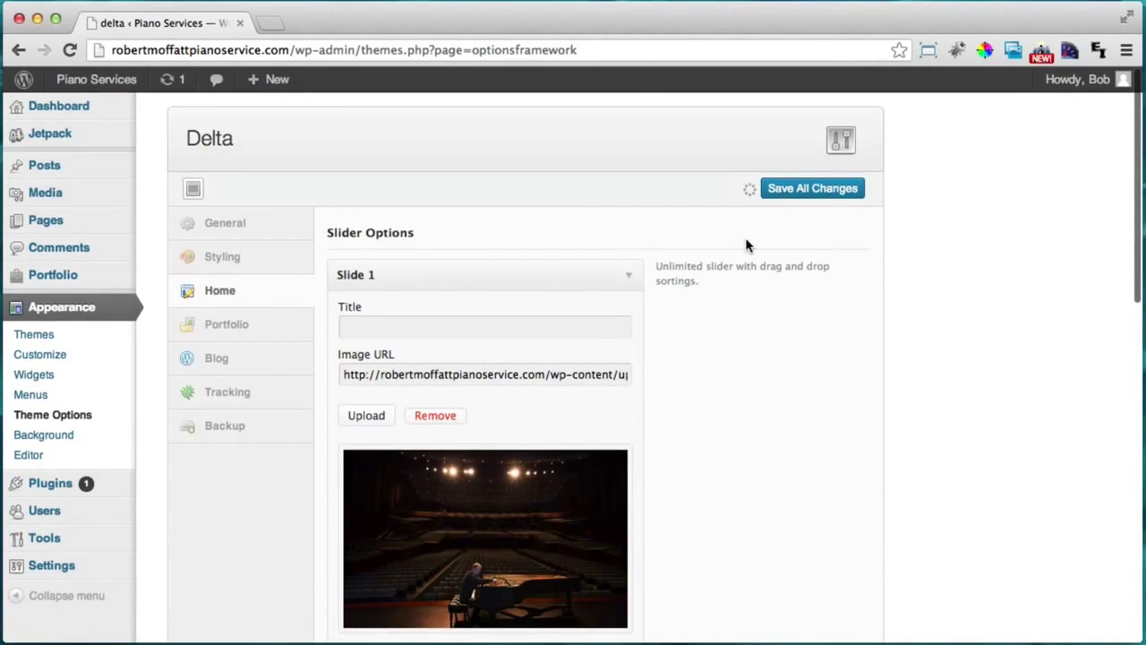
pyautogui.rightClick(107, 89)
pyautogui.click(105, 83)
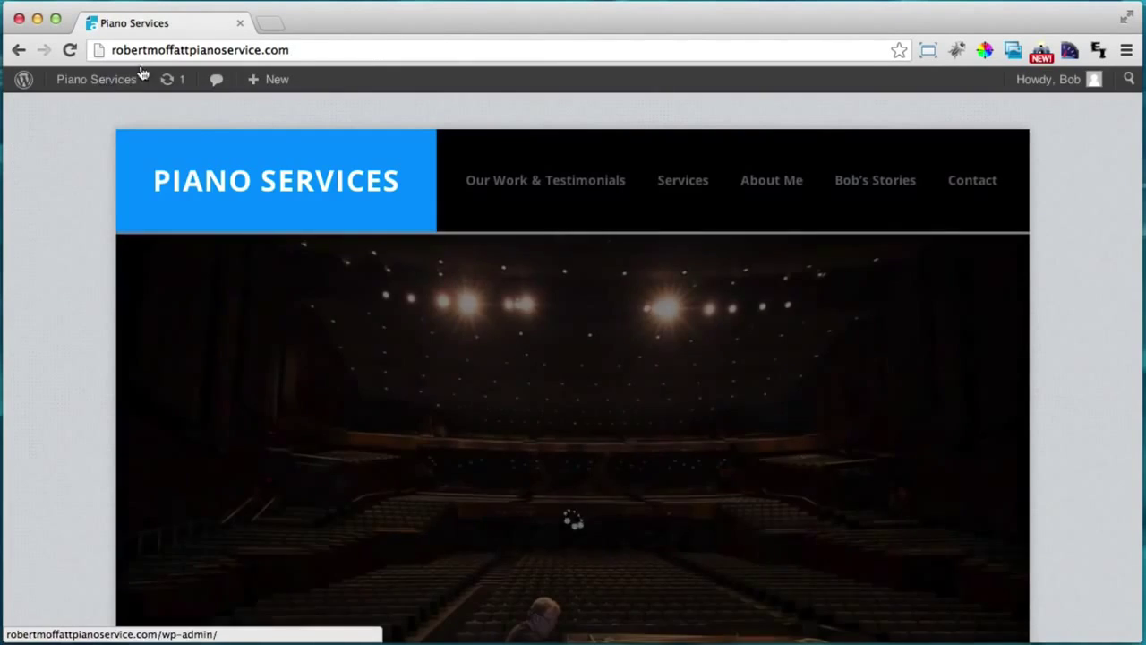
pyautogui.scroll(-5, 502, 343)
pyautogui.scroll(5, 501, 343)
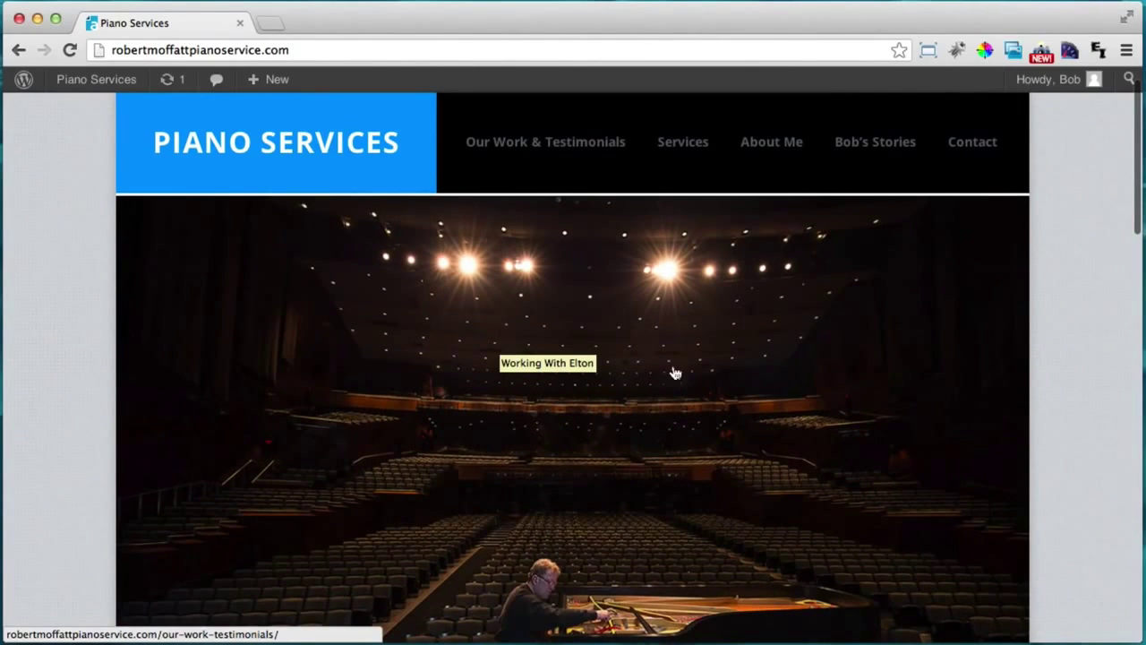
pyautogui.scroll(-10, 478, 418)
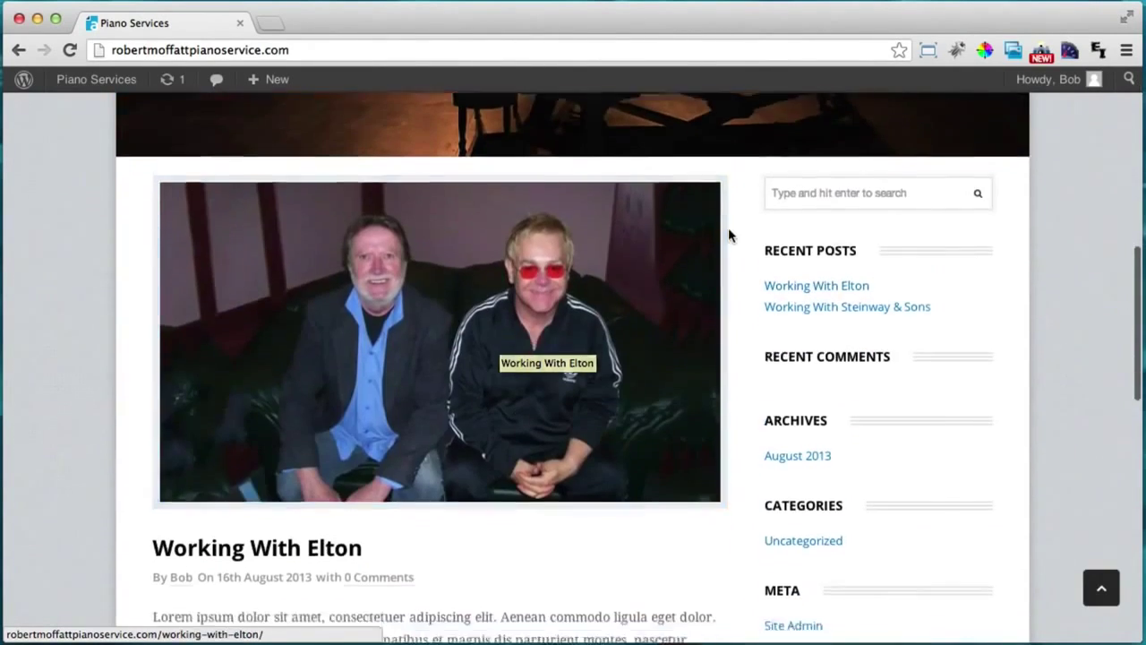
pyautogui.scroll(-3, 728, 235)
pyautogui.scroll(10, 728, 236)
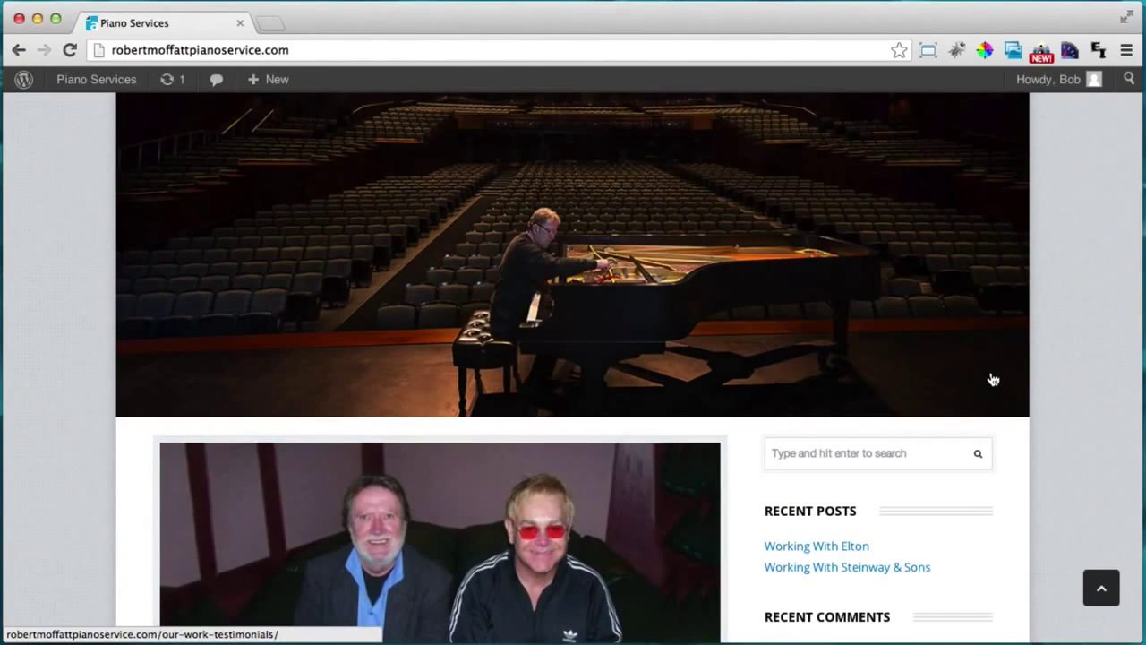
pyautogui.scroll(5, 993, 380)
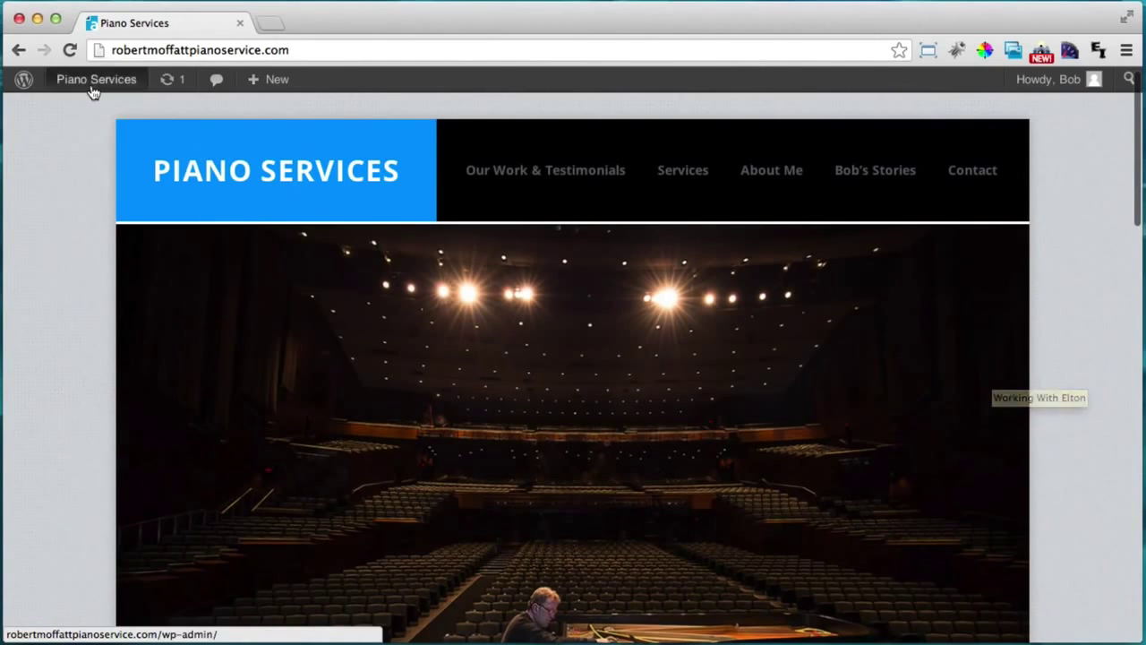
pyautogui.click(18, 50)
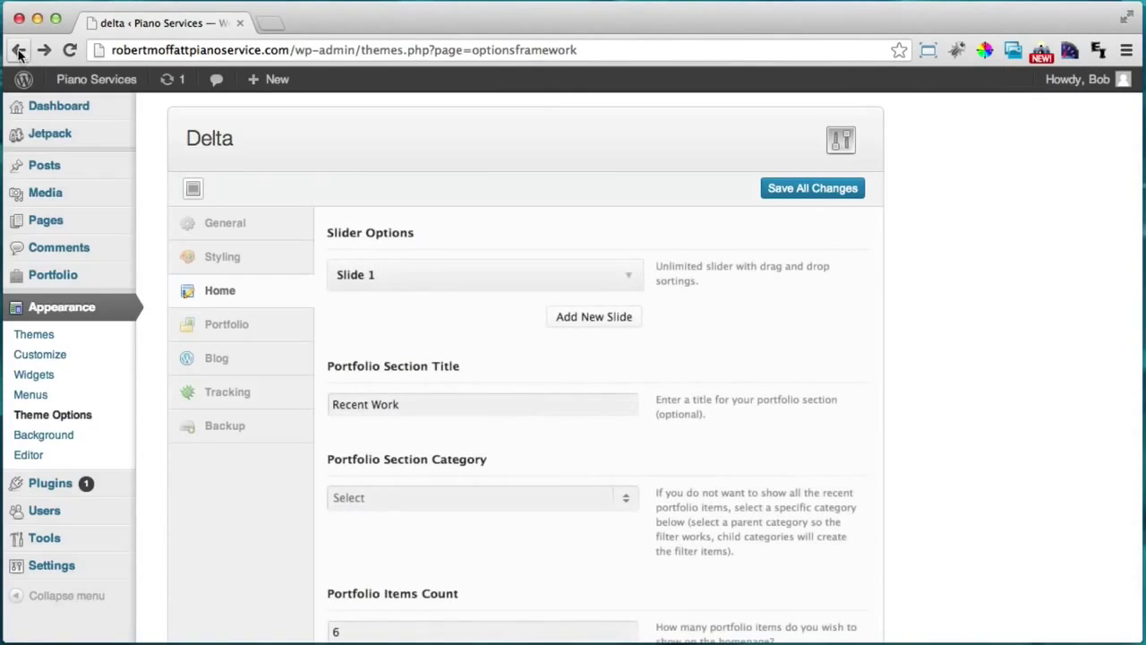
# Step: Create a new page titled Home using the Portfolio - AJAX template and publish it
pyautogui.moveTo(46, 222)
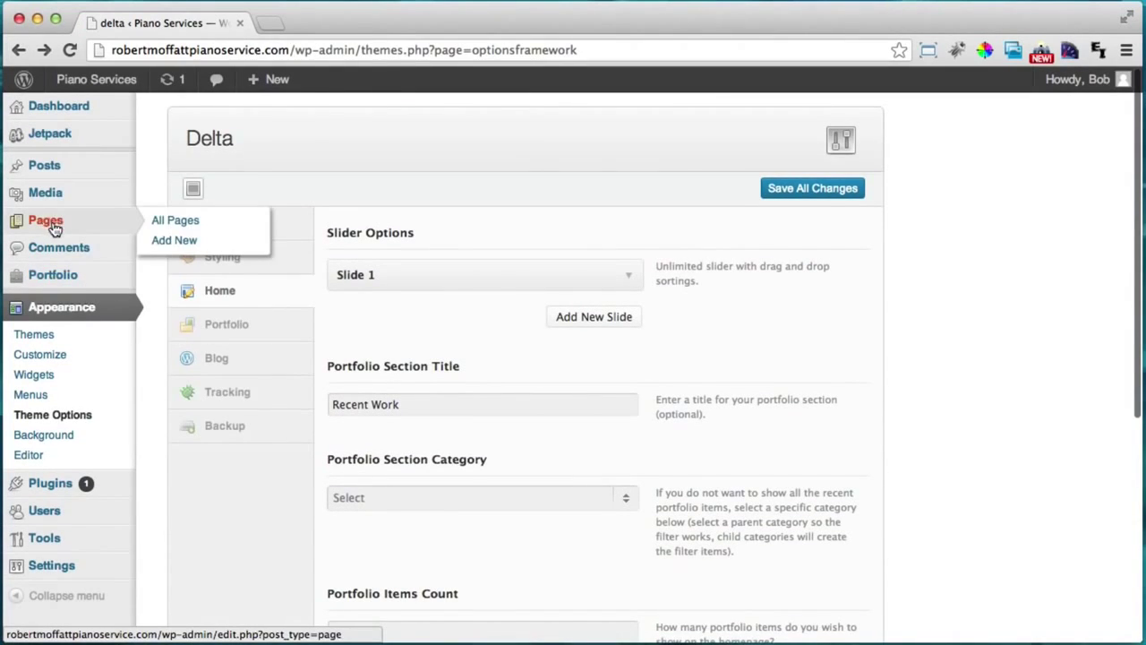
pyautogui.click(186, 251)
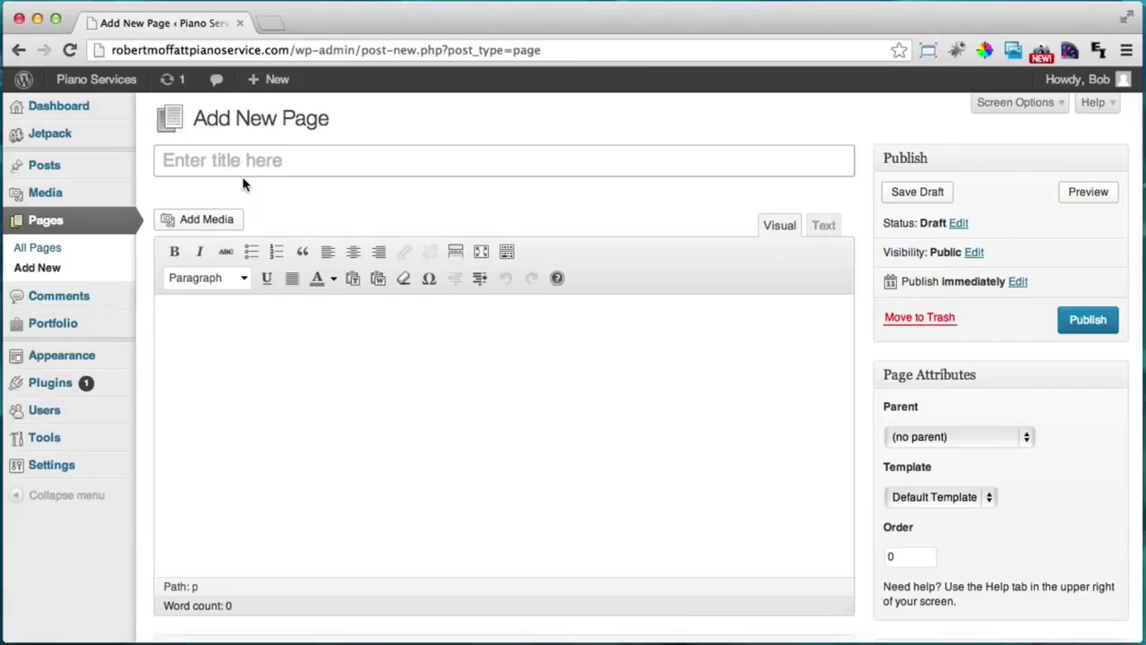
pyautogui.click(246, 168)
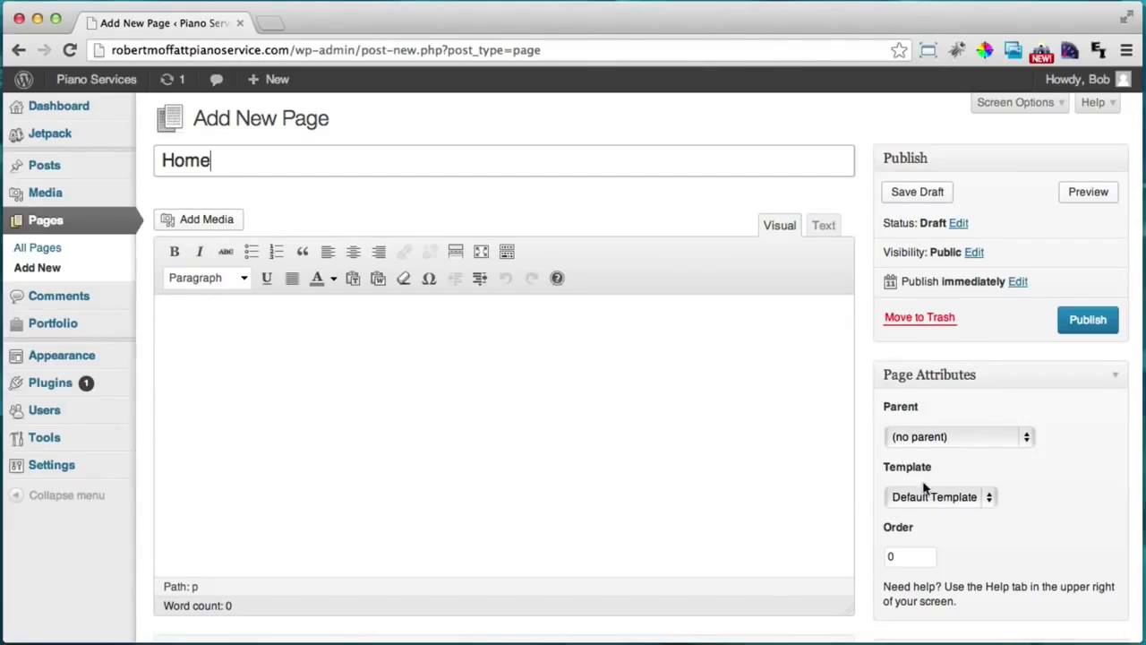
pyautogui.click(928, 496)
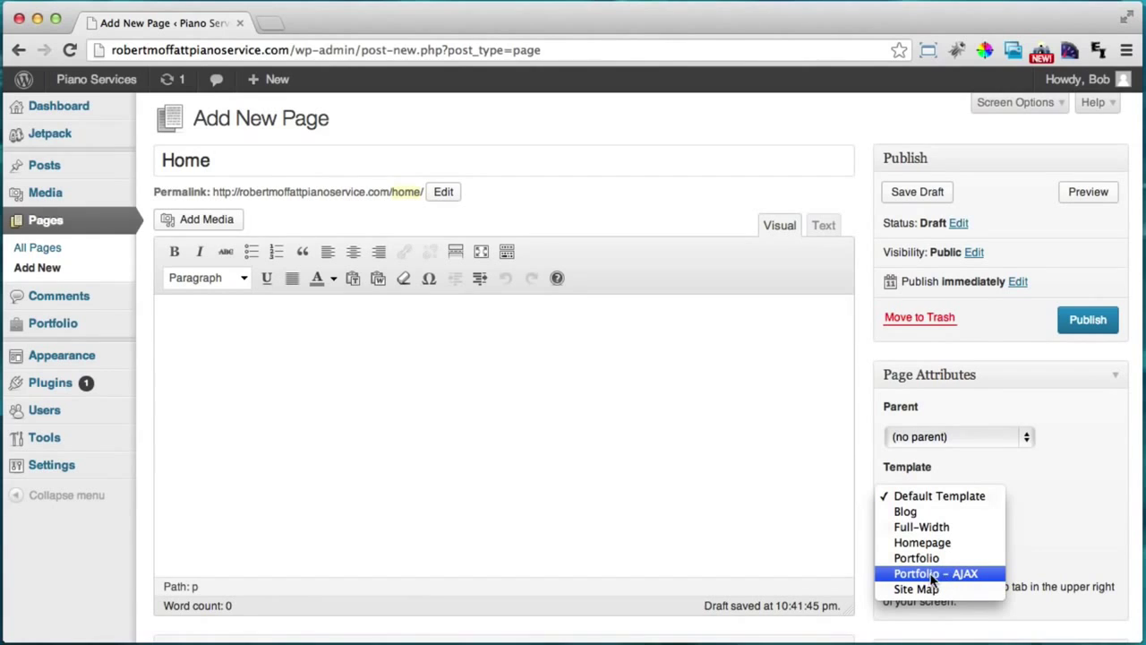
pyautogui.click(935, 574)
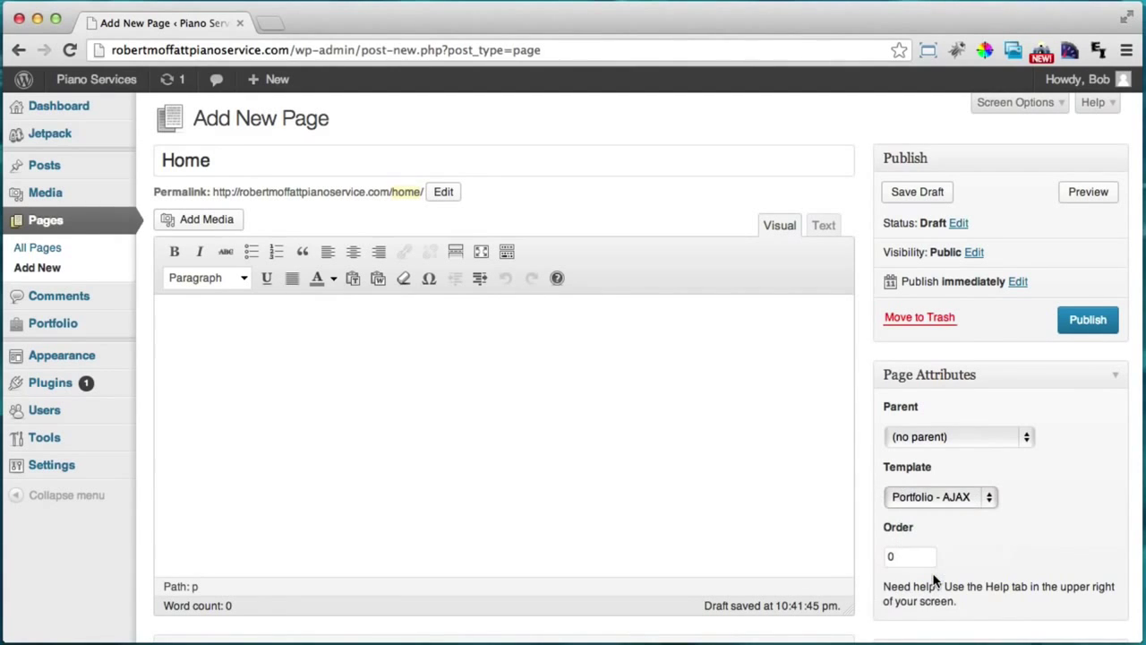
pyautogui.scroll(-5, 935, 581)
pyautogui.scroll(5, 936, 573)
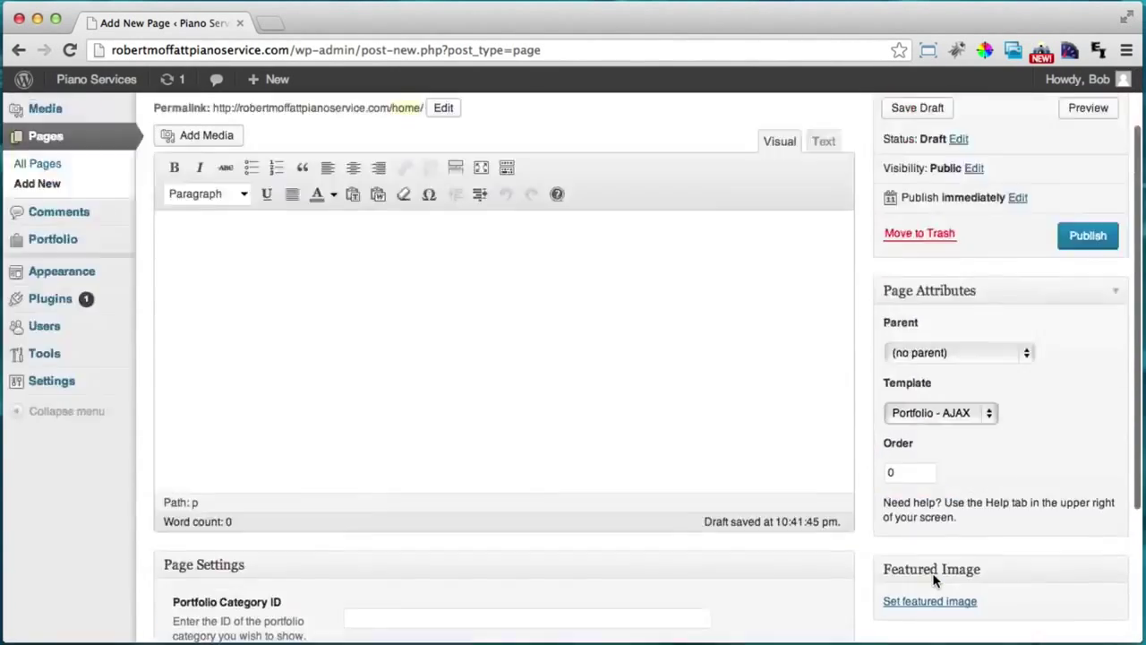
pyautogui.click(1079, 314)
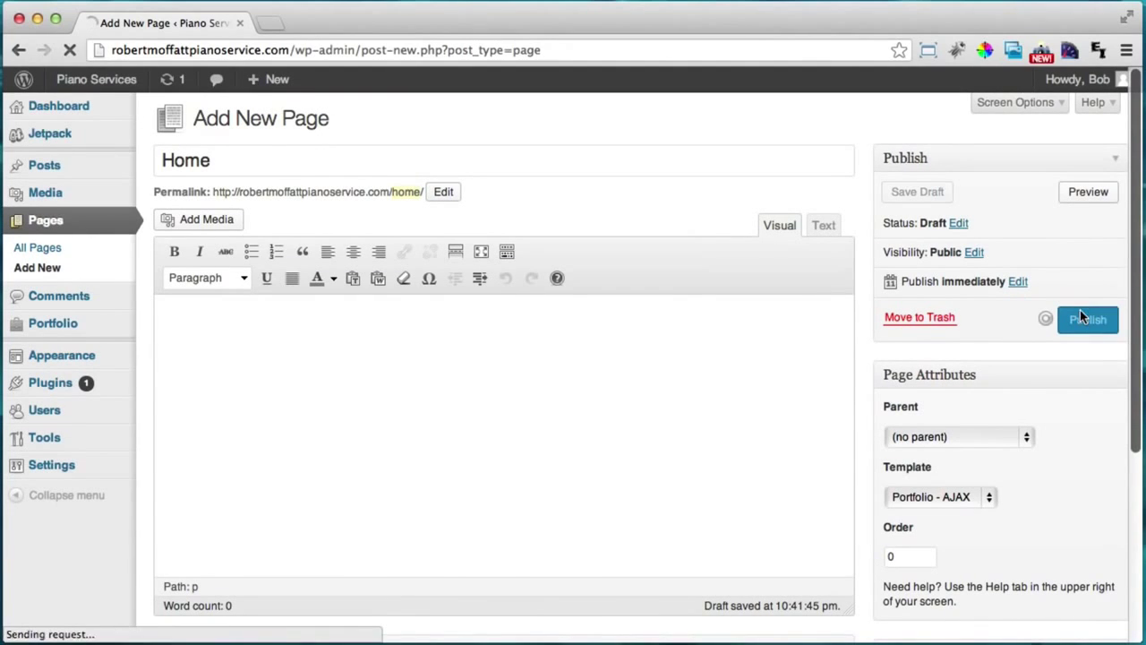
# Step: Preview the live site in a new tab, then close that tab
pyautogui.moveTo(94, 81)
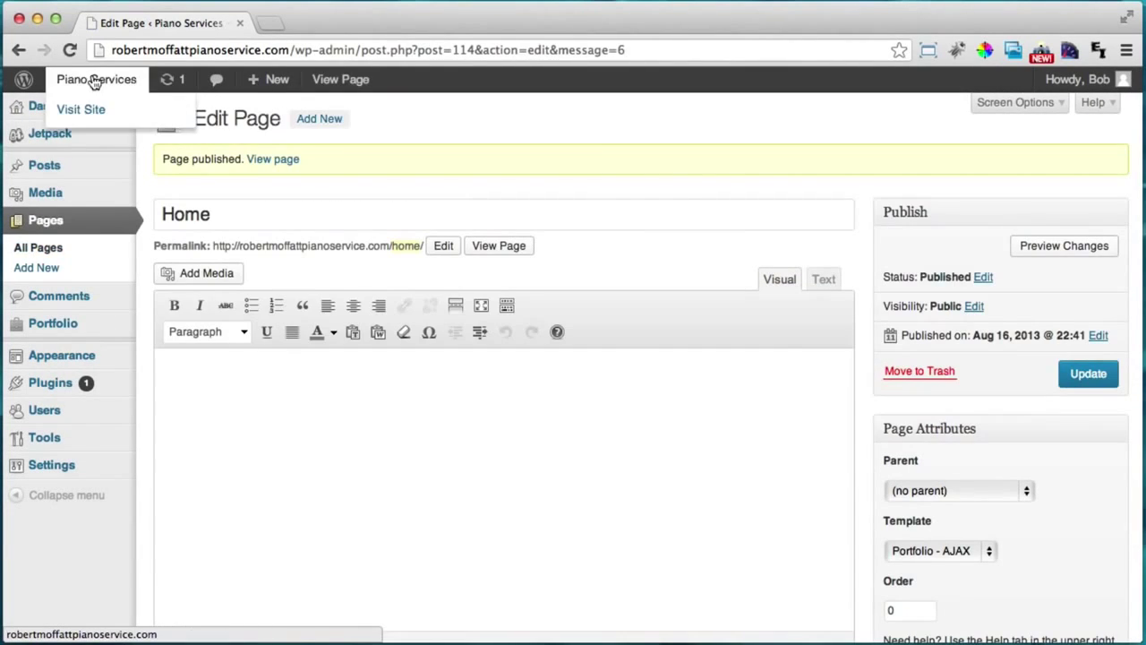
pyautogui.keyDown('super'); pyautogui.click(80, 109); pyautogui.keyUp('super')
pyautogui.click(302, 25)
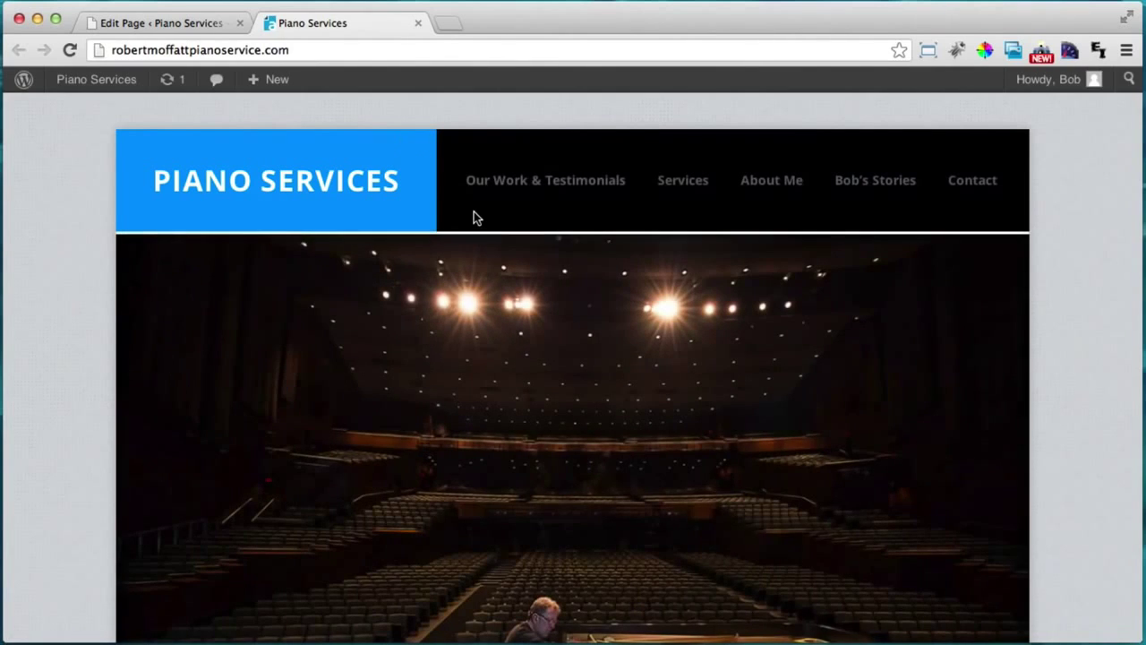
pyautogui.click(178, 24)
pyautogui.click(417, 23)
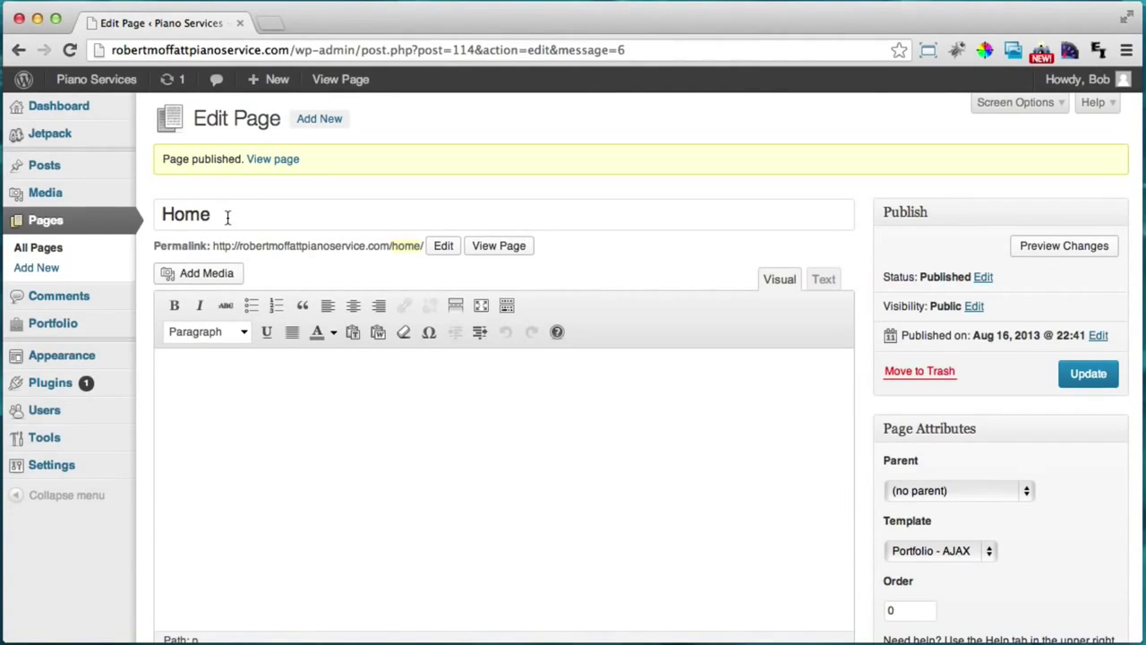
# Step: Set a static front page of Home with Bob's Stories as the posts page, and save
pyautogui.moveTo(38, 465)
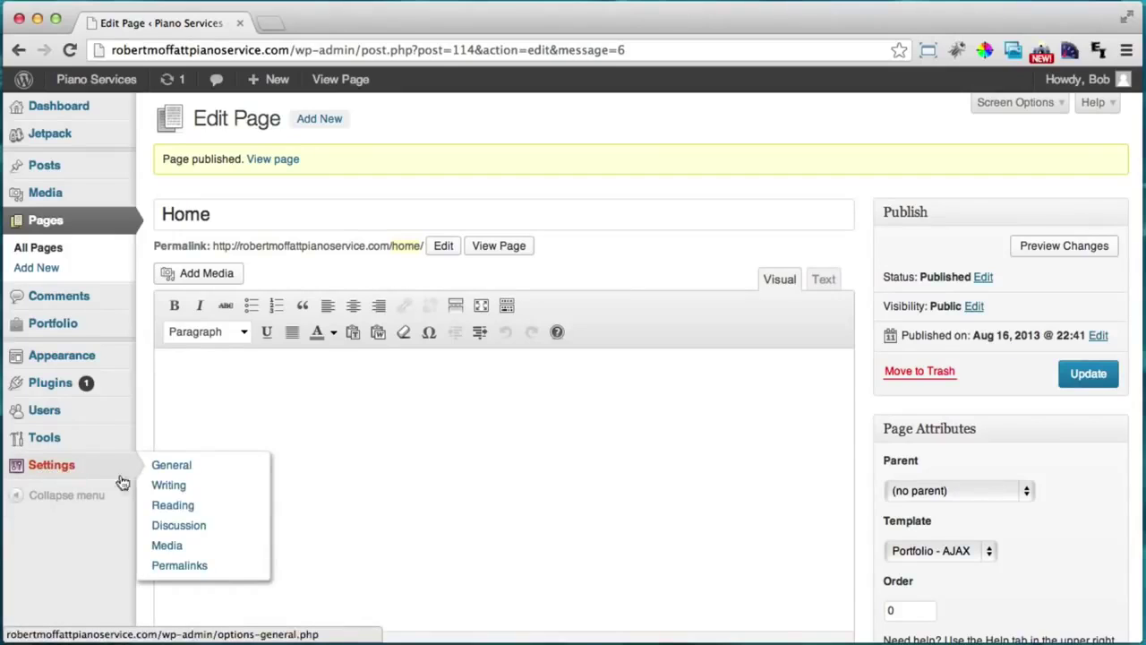
pyautogui.click(178, 516)
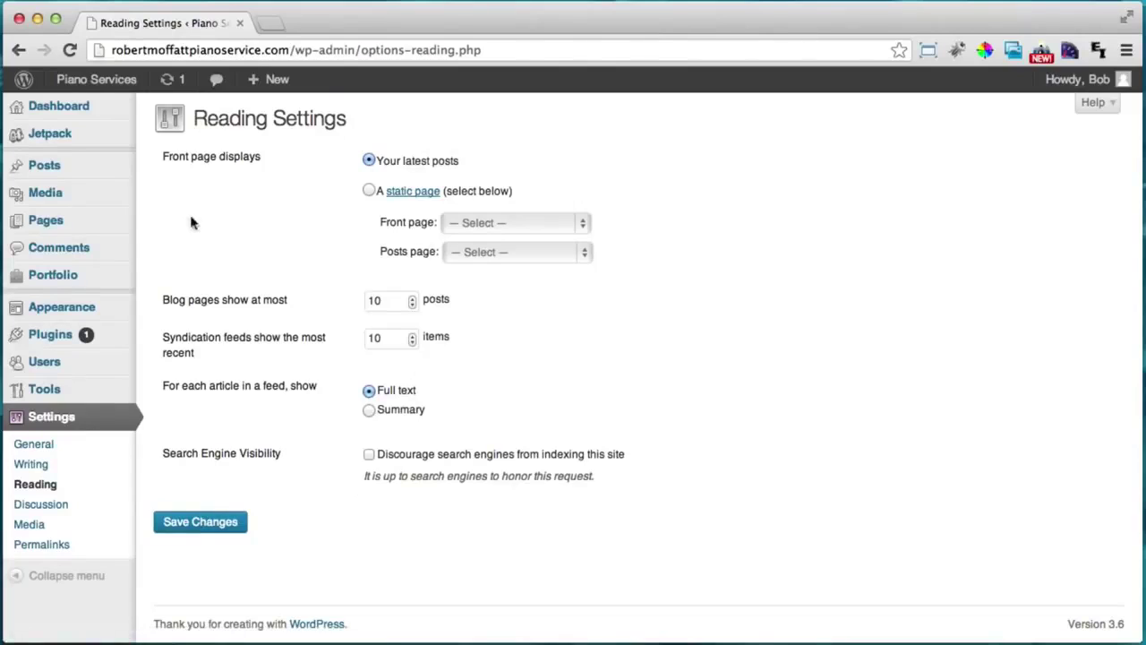
pyautogui.click(368, 192)
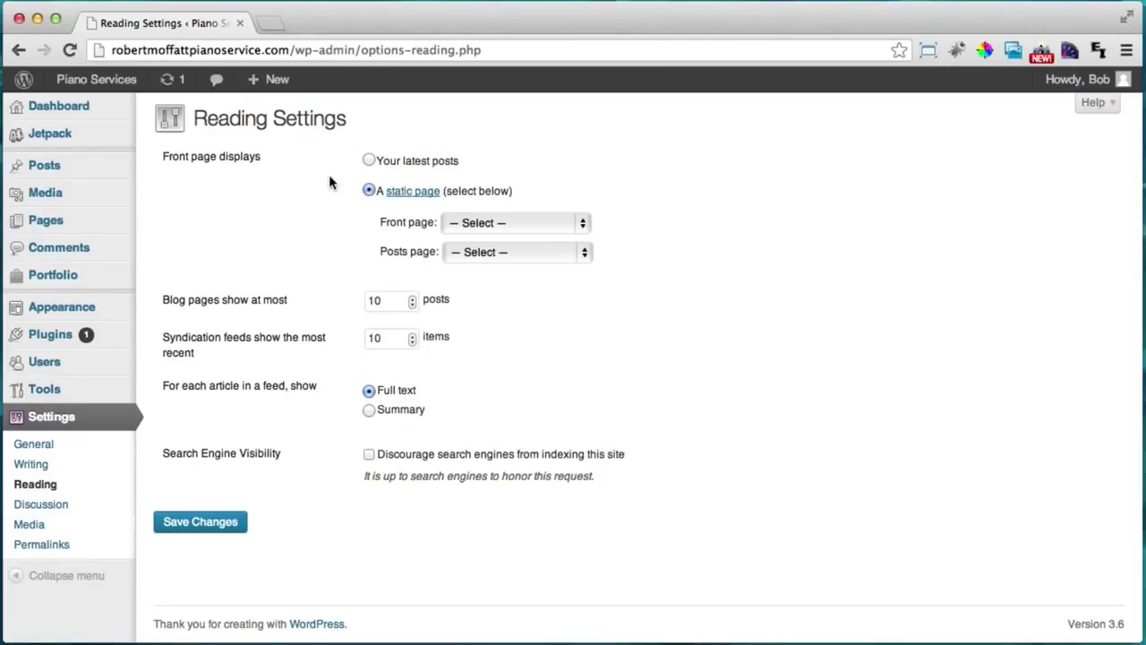
pyautogui.click(458, 227)
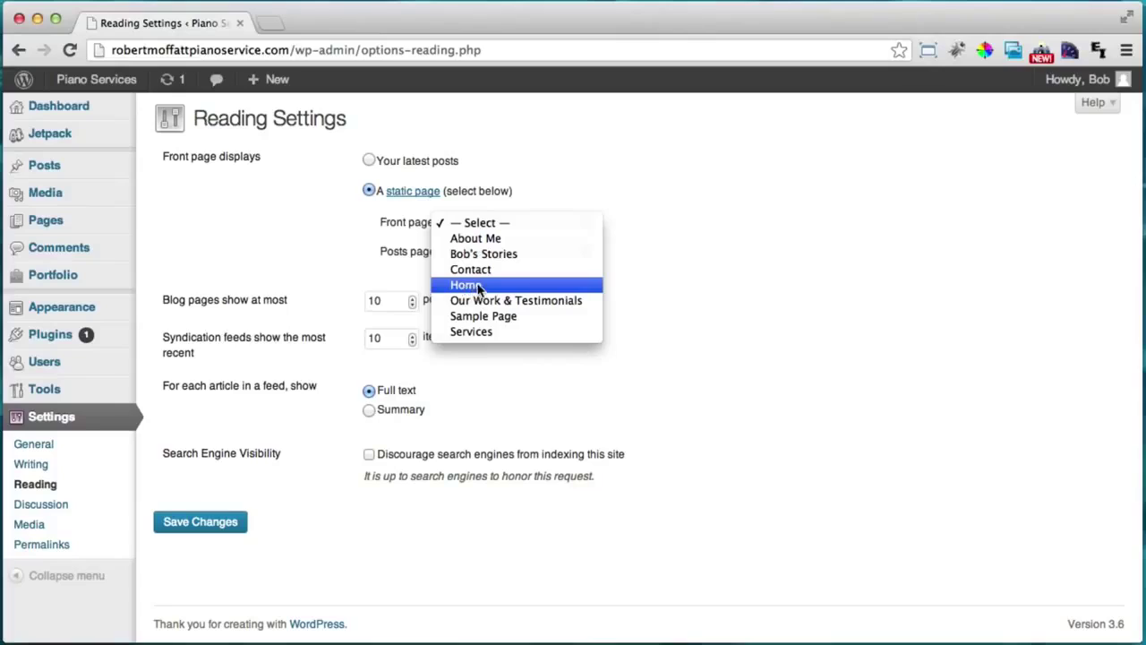
pyautogui.click(479, 286)
pyautogui.click(465, 253)
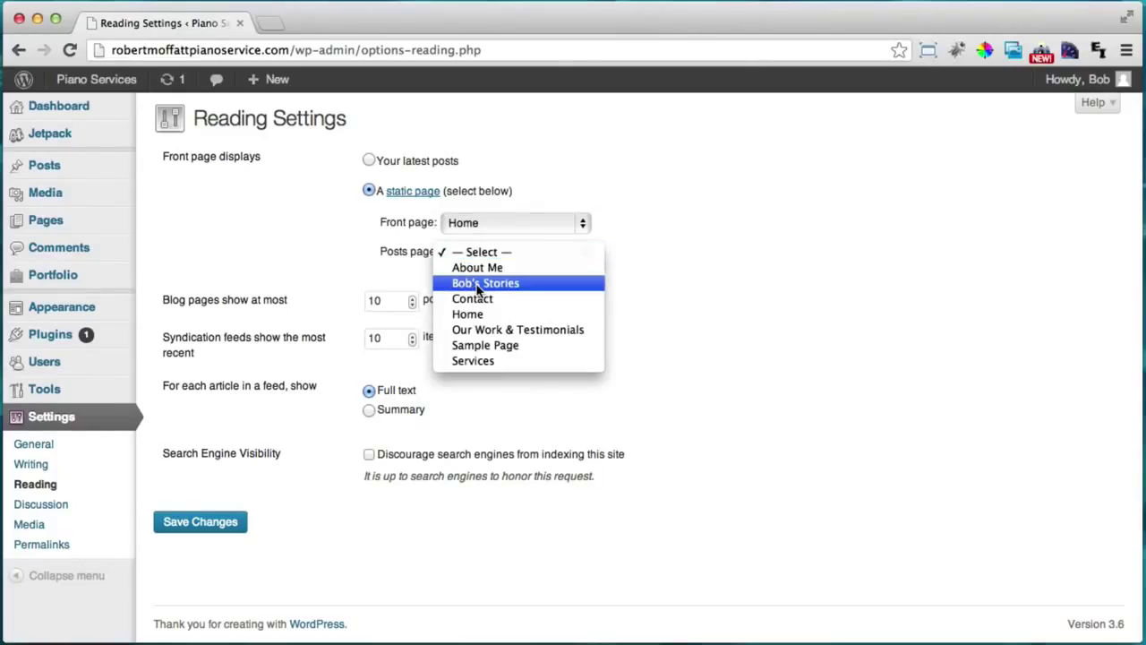
pyautogui.click(478, 284)
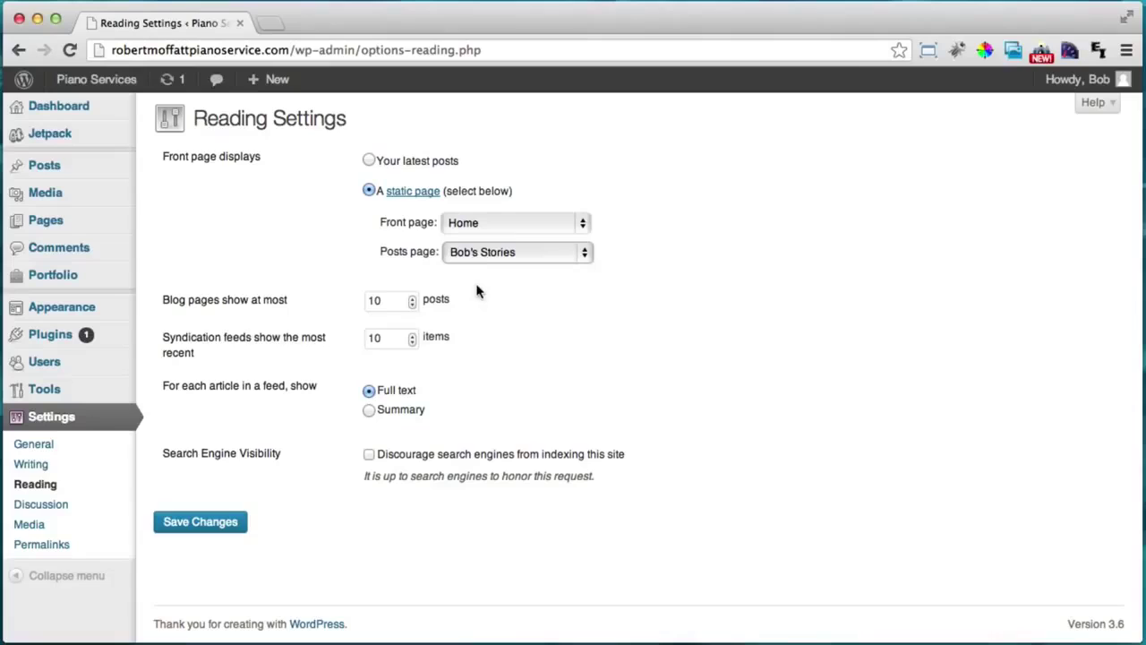
pyautogui.click(215, 530)
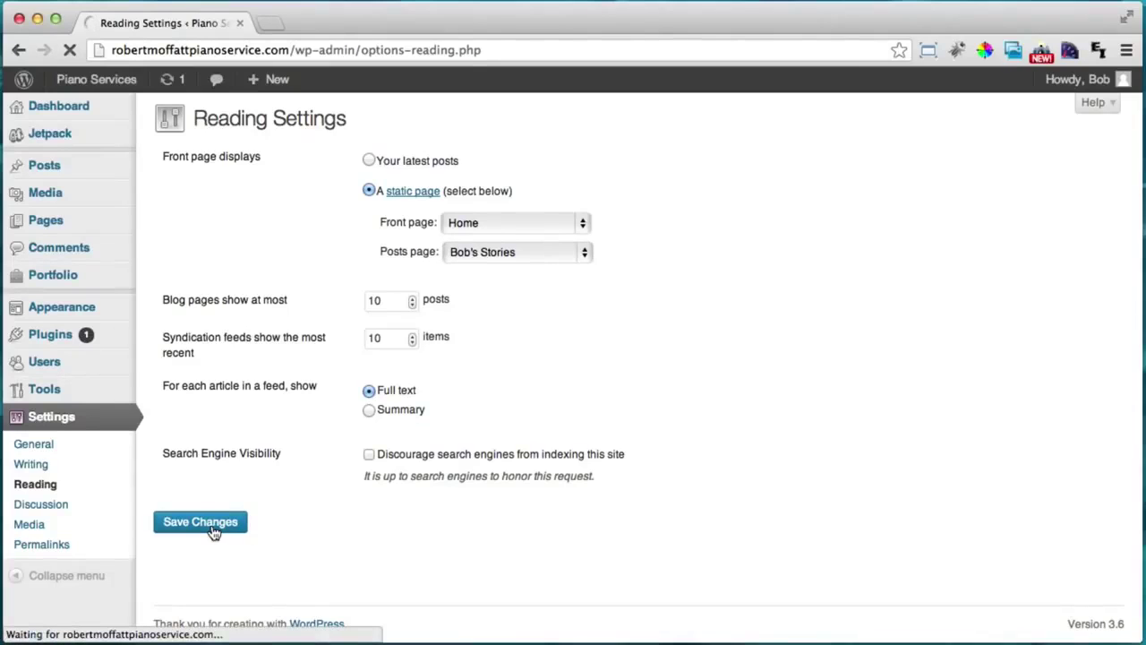
# Step: Check the new front page on the live site, then return to Reading Settings
pyautogui.moveTo(105, 83)
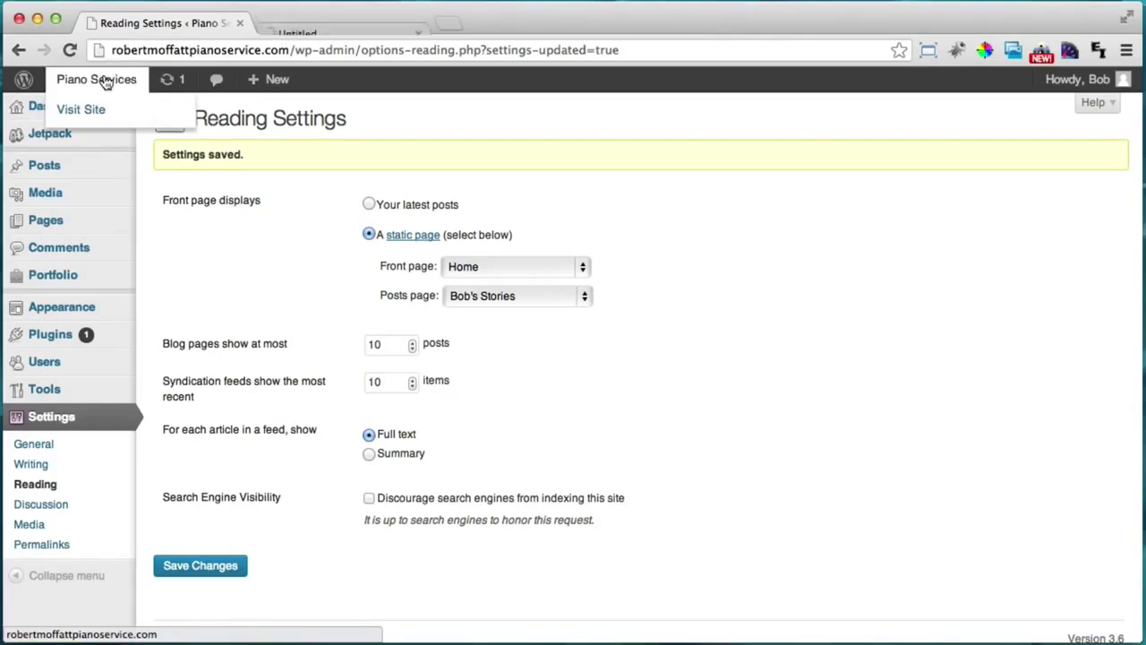
pyautogui.click(332, 22)
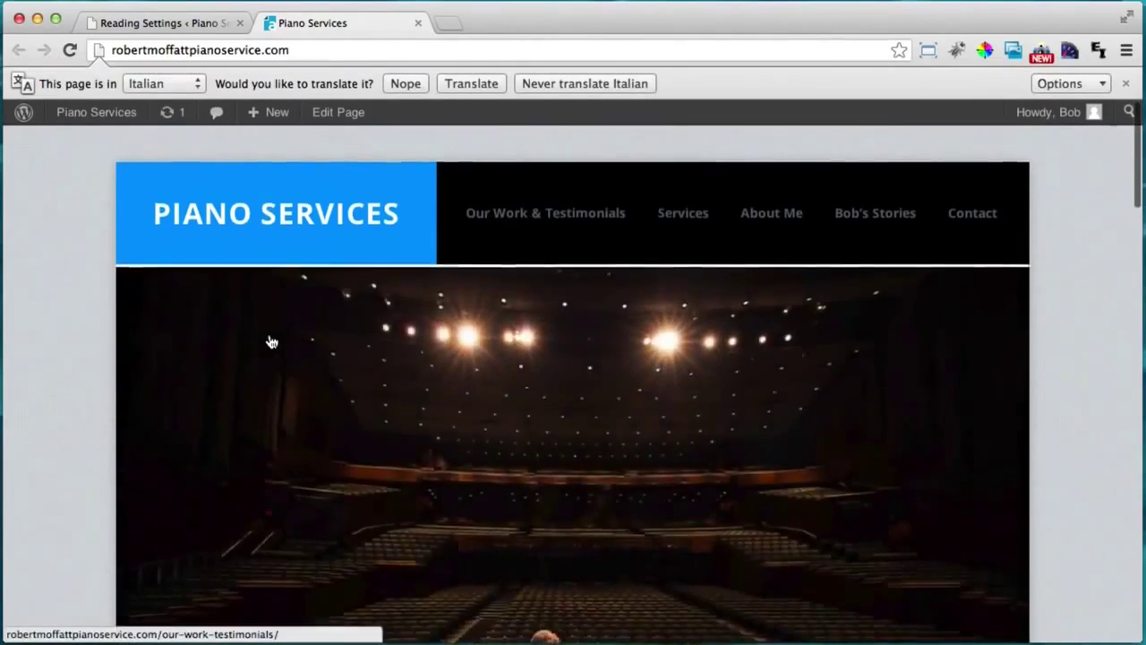
pyautogui.scroll(-20, 271, 342)
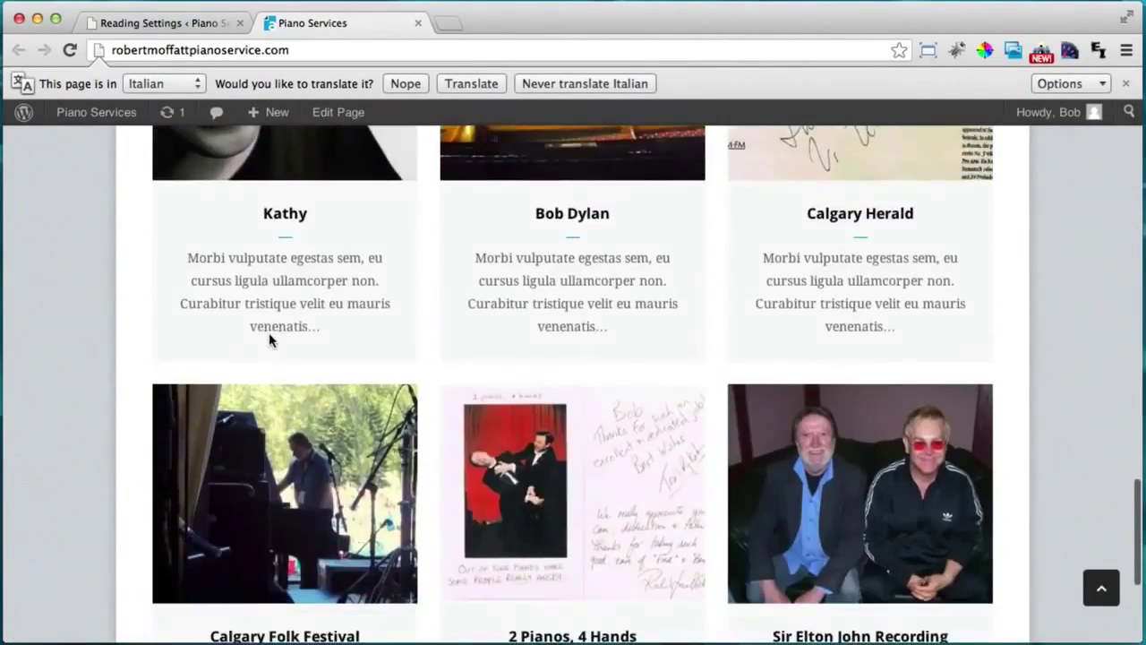
pyautogui.scroll(-3, 269, 336)
pyautogui.scroll(20, 271, 342)
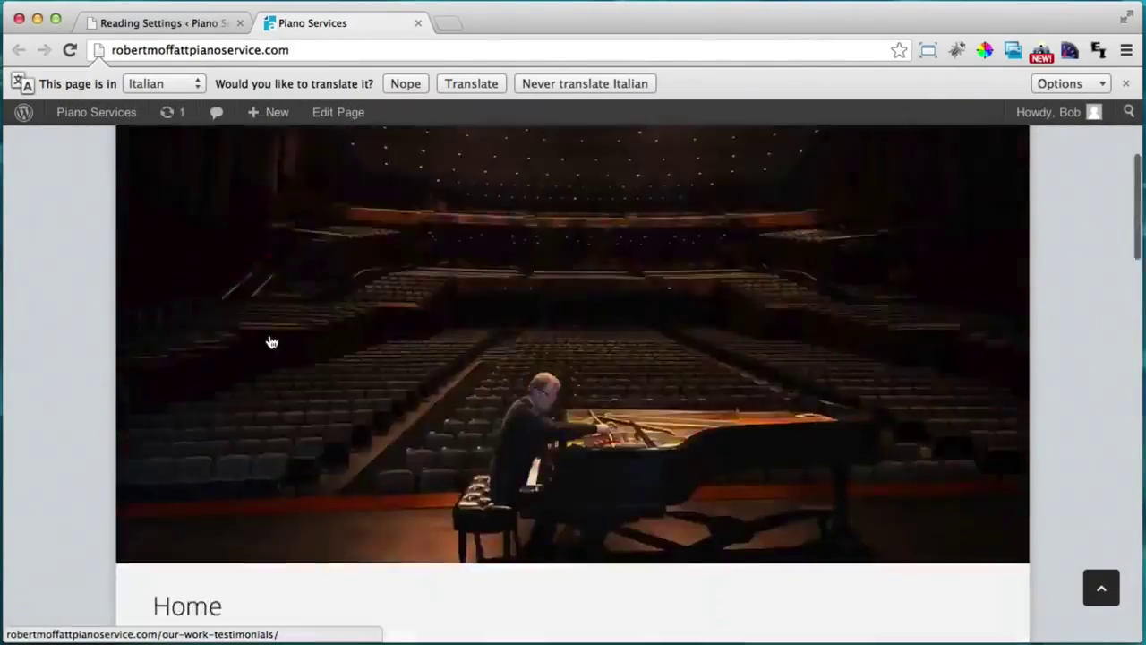
pyautogui.scroll(2, 271, 342)
pyautogui.scroll(-10, 271, 342)
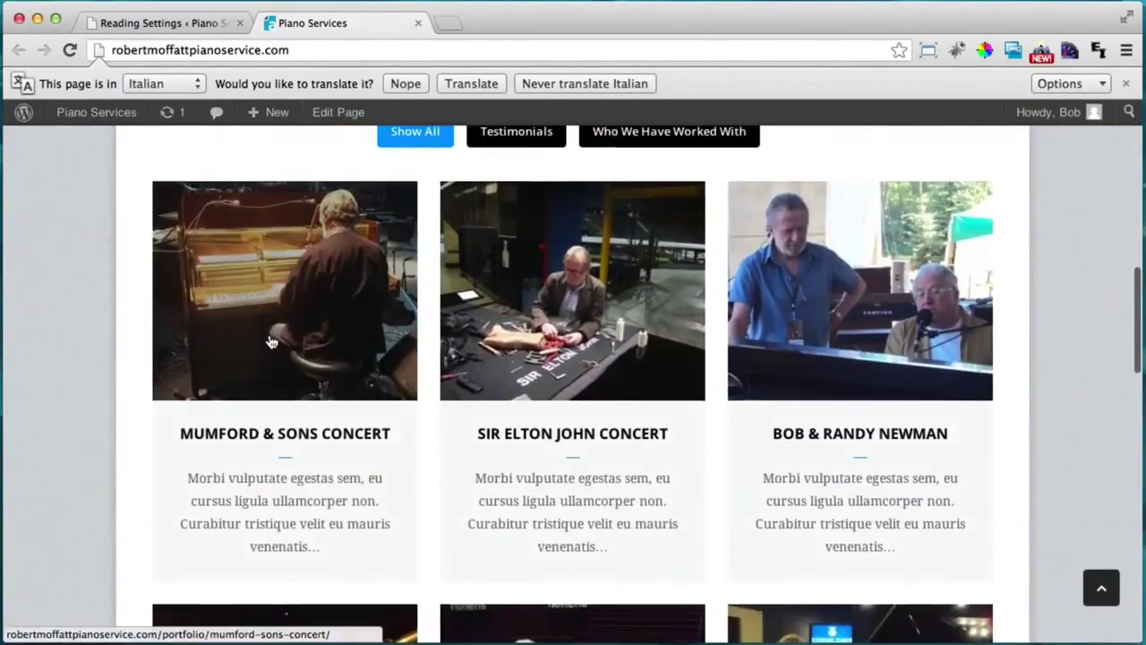
pyautogui.scroll(-3, 271, 342)
pyautogui.scroll(12, 272, 342)
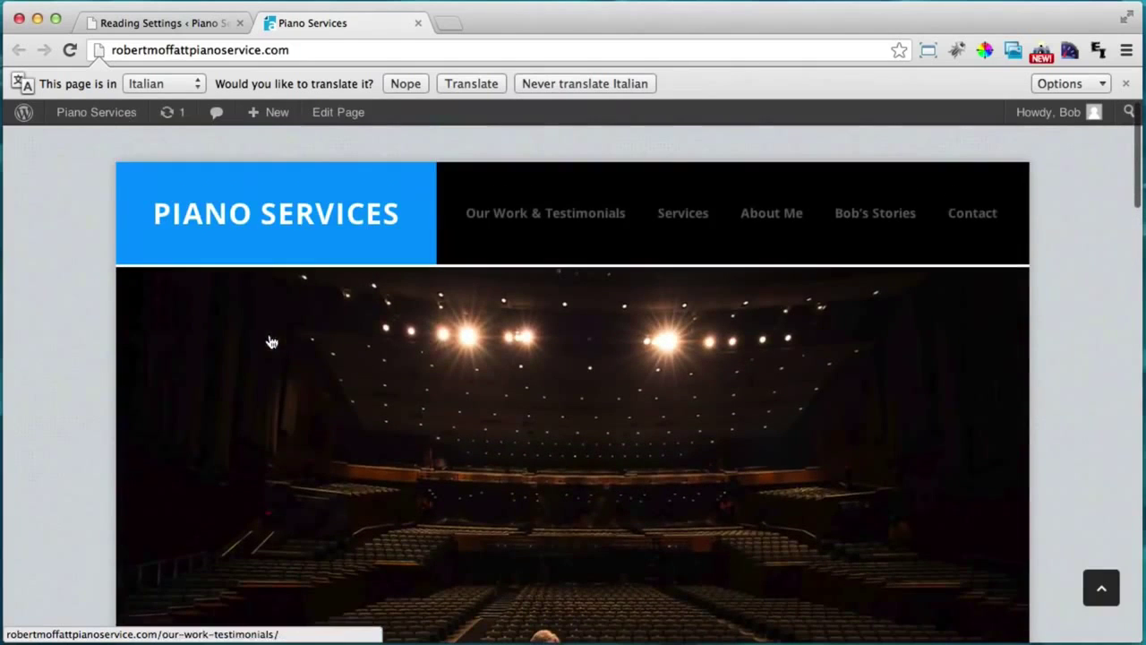
pyautogui.click(149, 23)
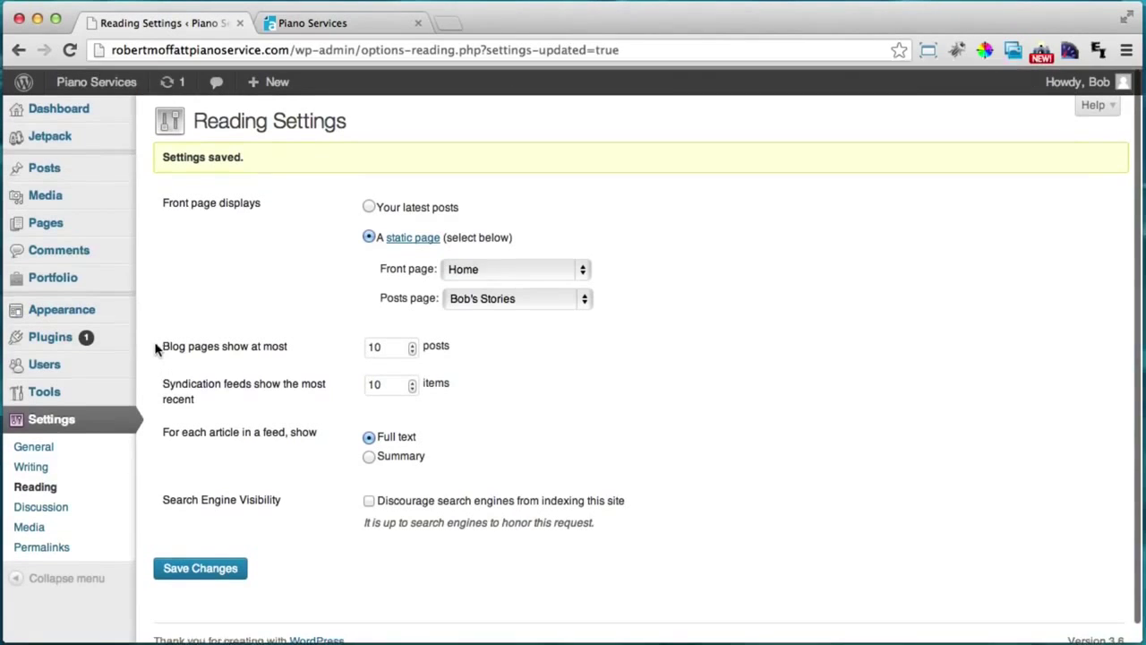
# Step: Change the Home page's template to Homepage and update the page
pyautogui.click(40, 225)
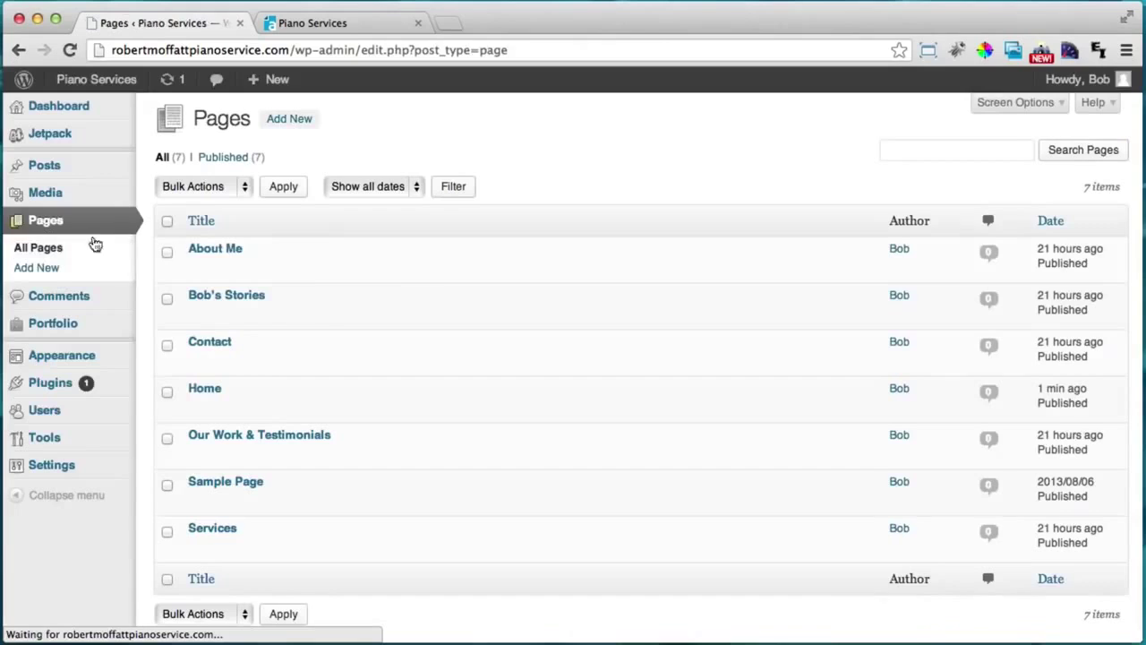
pyautogui.click(204, 390)
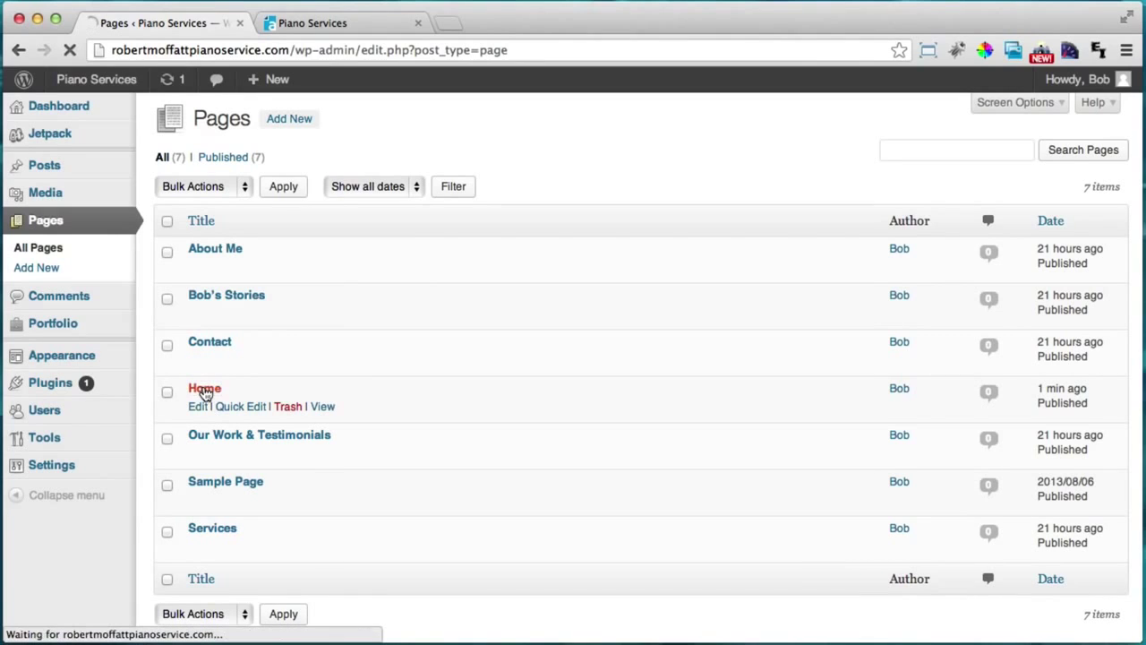
pyautogui.scroll(-1, 646, 403)
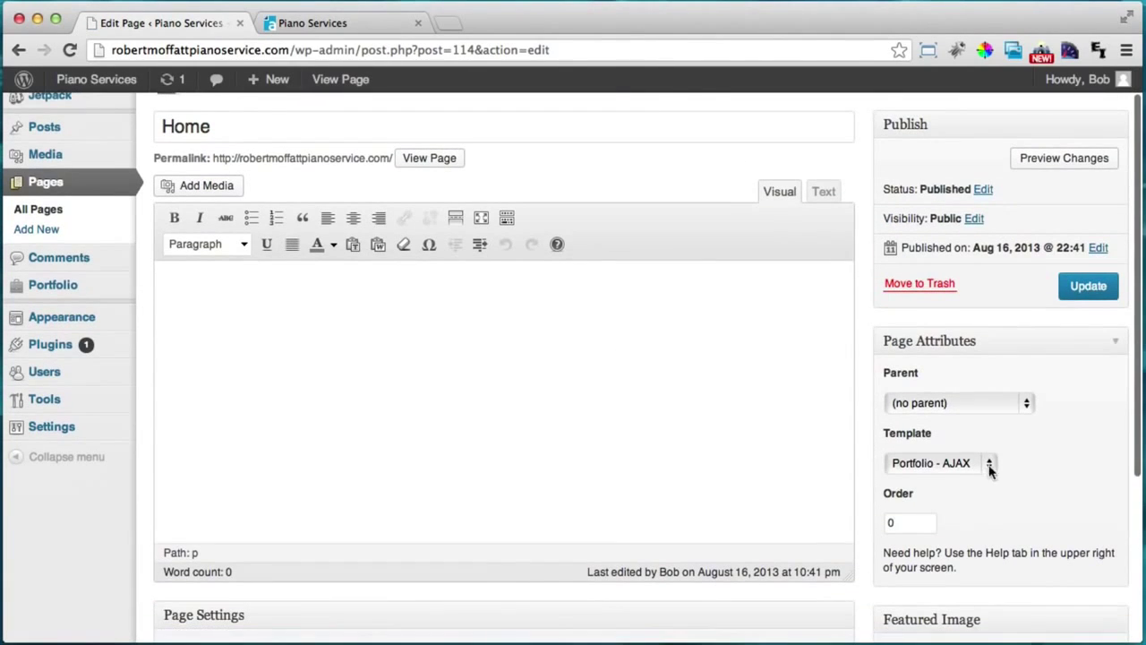
pyautogui.click(918, 465)
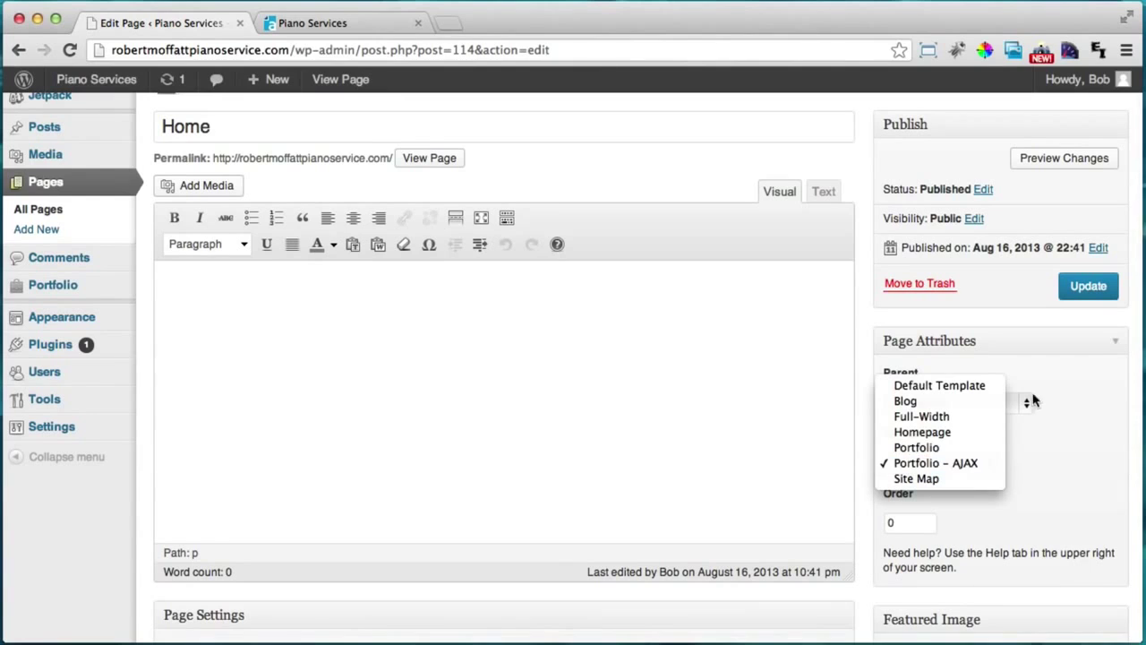
pyautogui.click(945, 433)
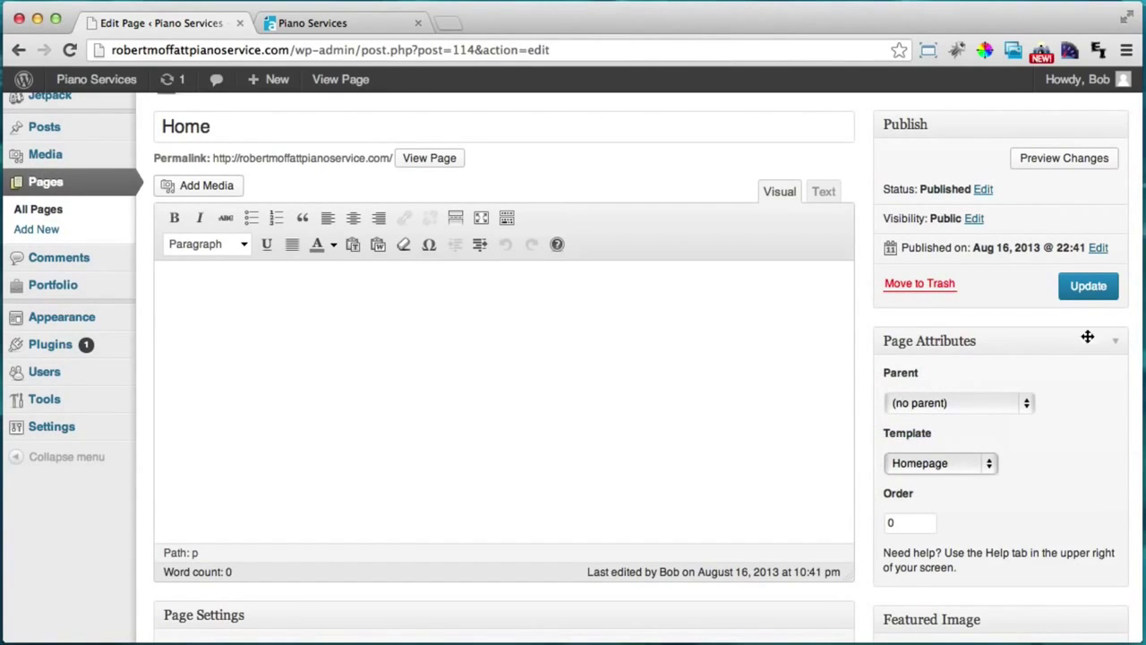
pyautogui.click(1089, 285)
# Step: Reload the live site to see the slider and Recent Work grid
pyautogui.click(309, 22)
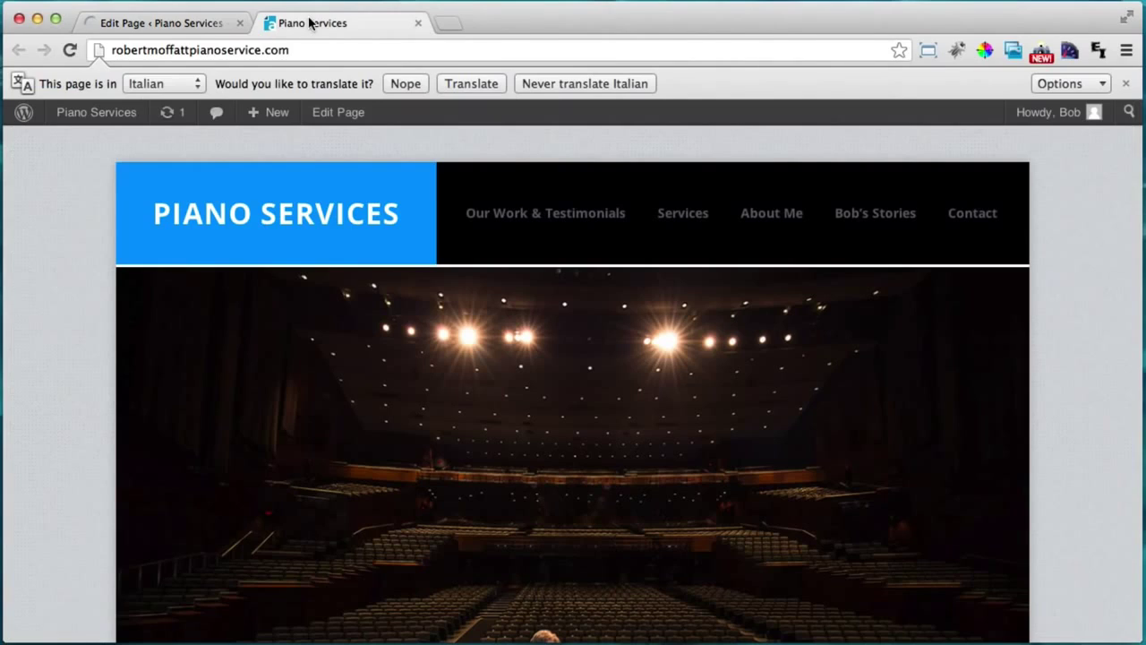
pyautogui.click(69, 51)
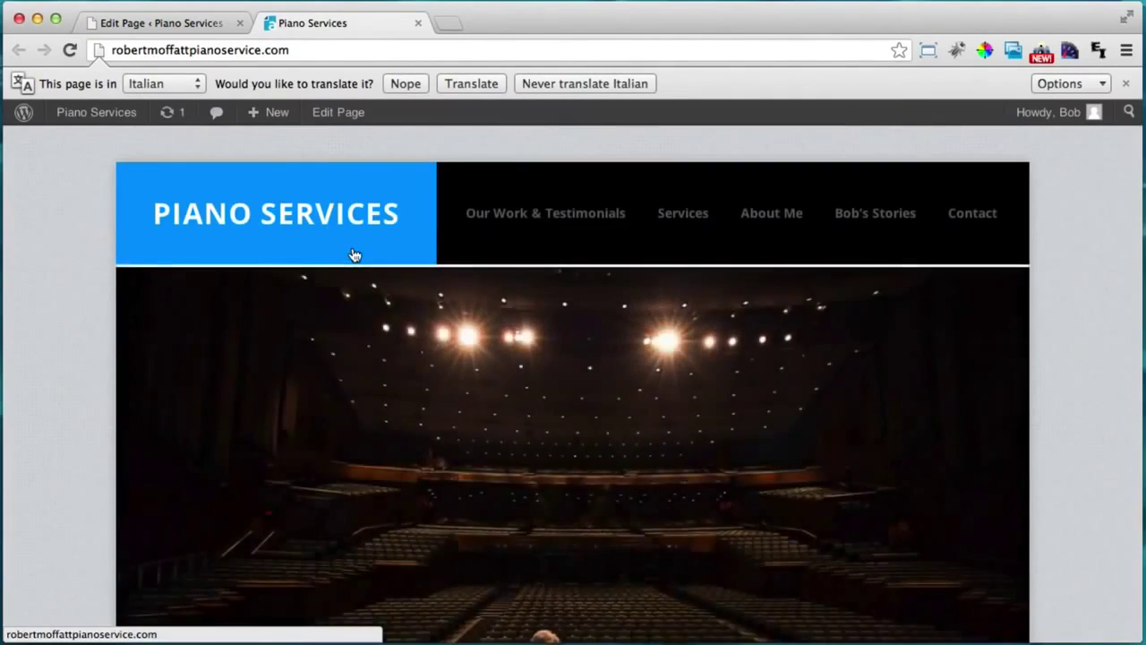
pyautogui.scroll(-6, 355, 256)
pyautogui.scroll(-10, 354, 256)
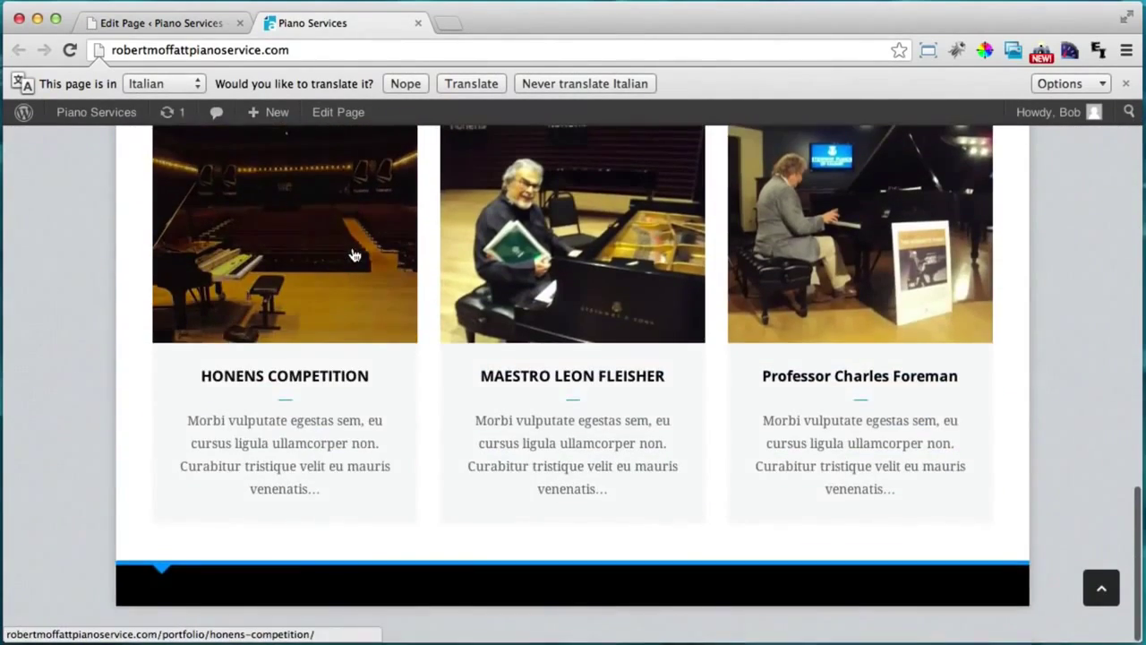
pyautogui.scroll(4, 354, 256)
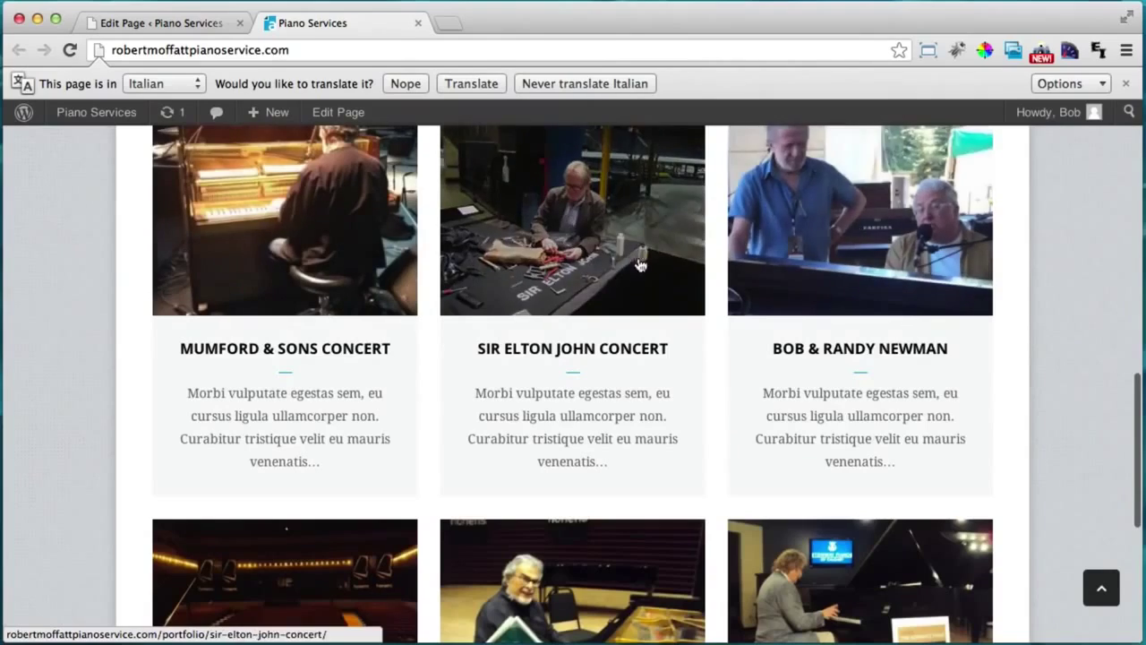
pyautogui.scroll(-4, 792, 231)
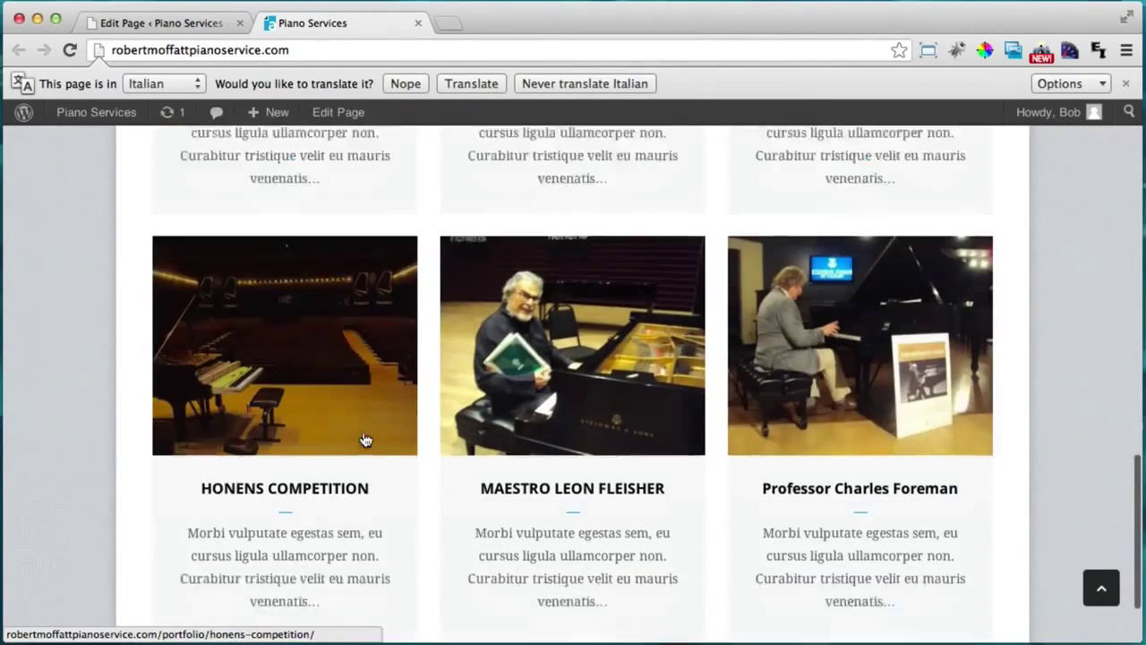
pyautogui.scroll(8, 363, 437)
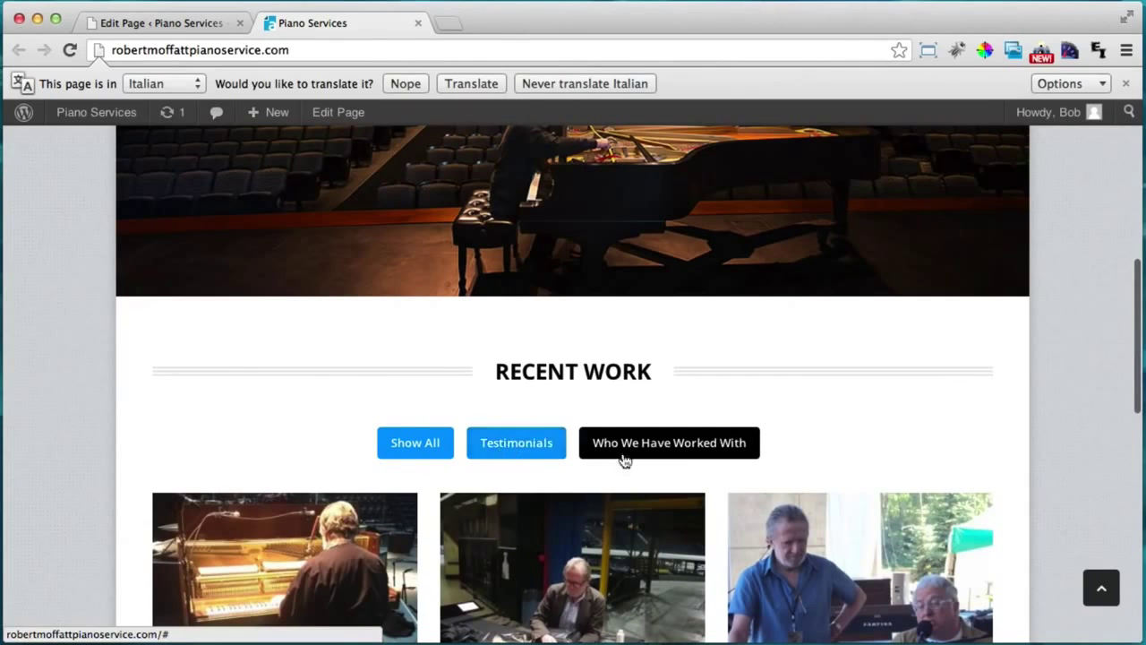
# Step: Filter Recent Work by Who We Have Worked With, Testimonials, then Who We Have Worked With again
pyautogui.click(636, 452)
pyautogui.scroll(-3, 699, 389)
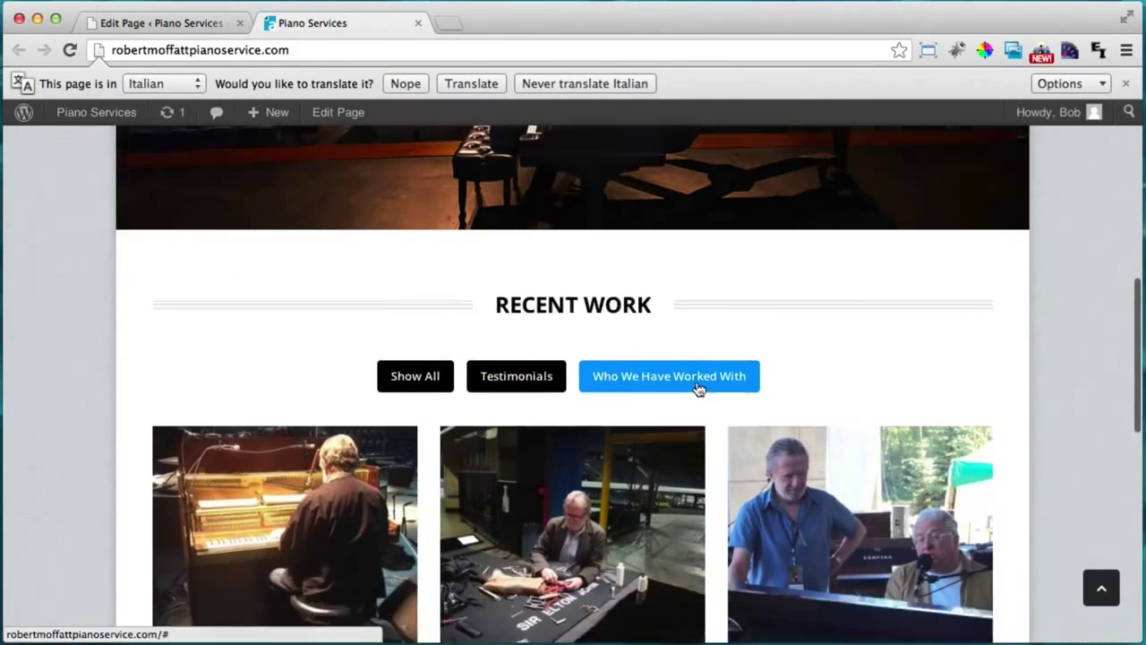
pyautogui.click(537, 343)
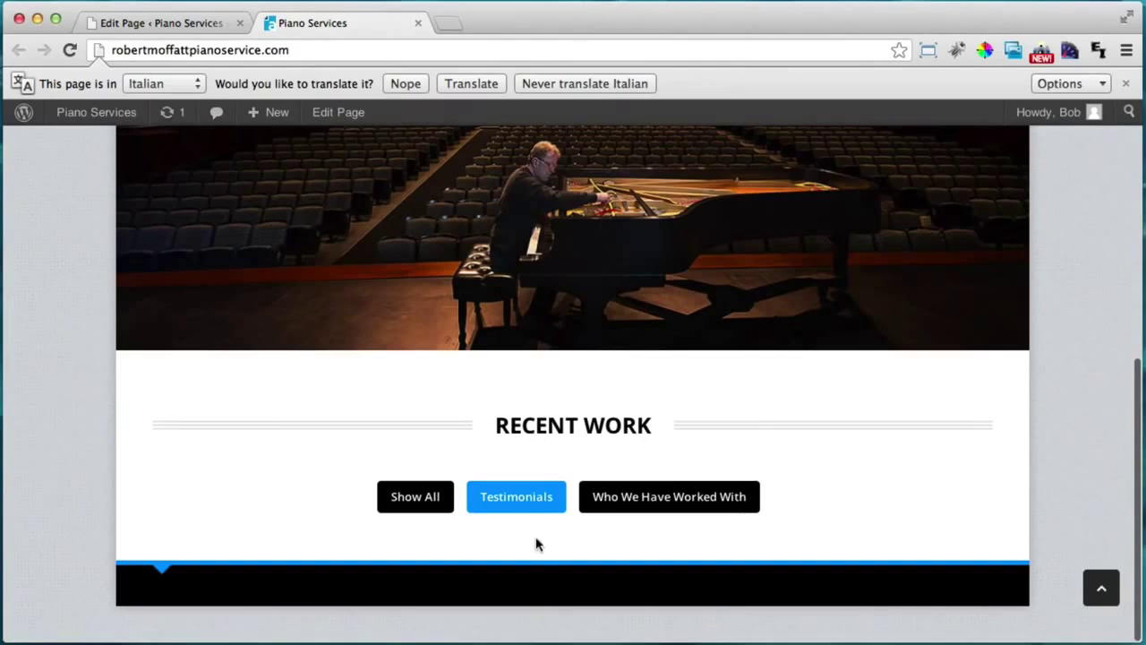
pyautogui.click(634, 497)
pyautogui.scroll(-3, 573, 520)
pyautogui.scroll(10, 571, 534)
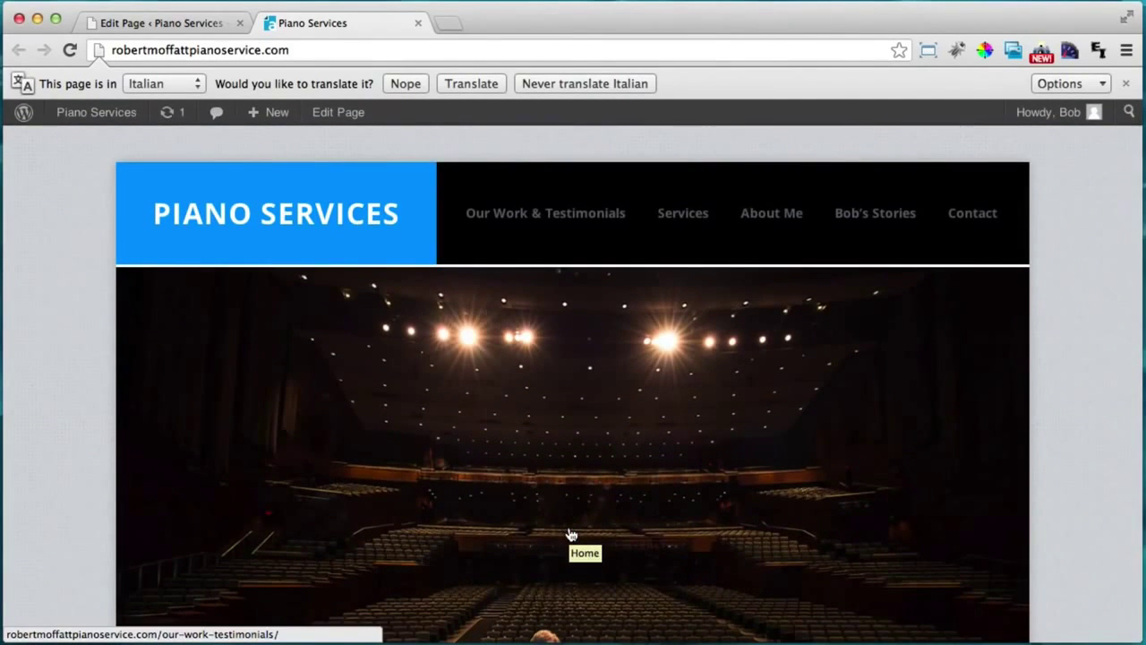
pyautogui.scroll(-3, 571, 534)
pyautogui.scroll(5, 570, 534)
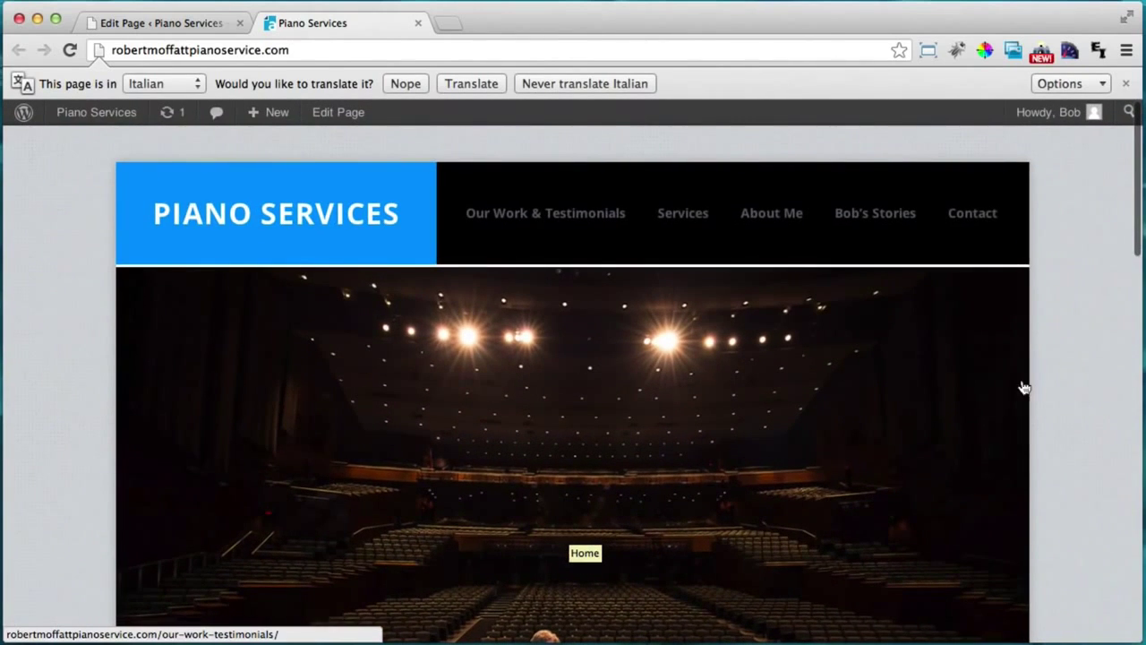
# Step: Open Contact from the site menu and scroll through its Leave a Reply form
pyautogui.click(974, 222)
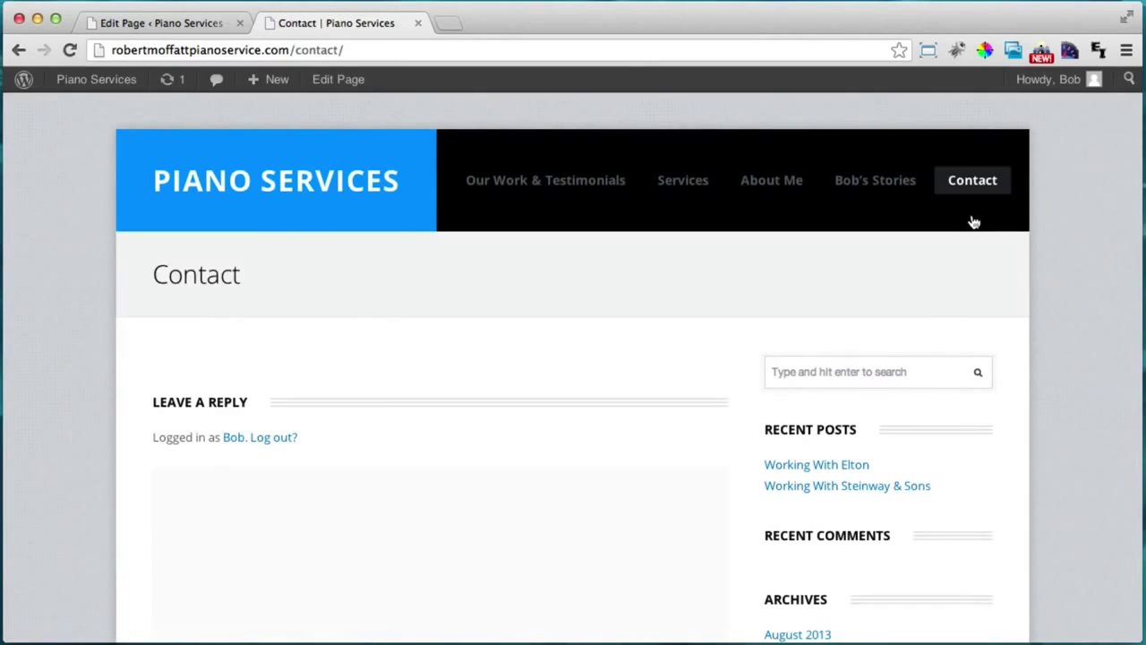
pyautogui.scroll(-3, 973, 219)
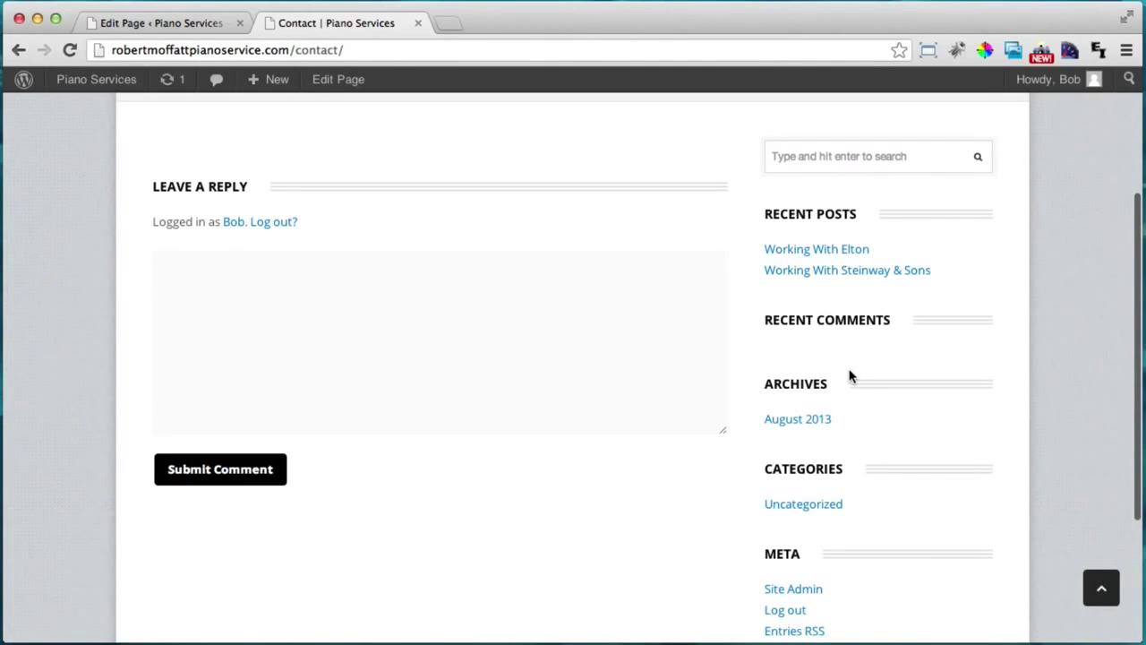
pyautogui.scroll(3, 850, 376)
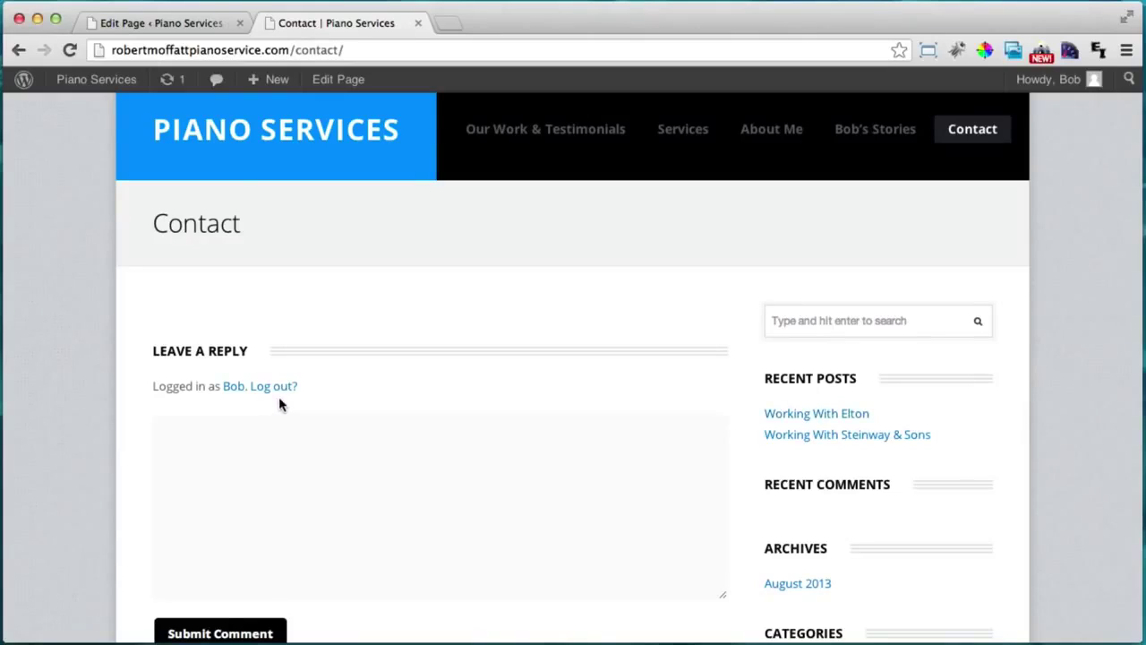
# Step: Search Add New plugins for 'contact form 7', then install and activate Contact Form 7 3.5.1
pyautogui.click(199, 24)
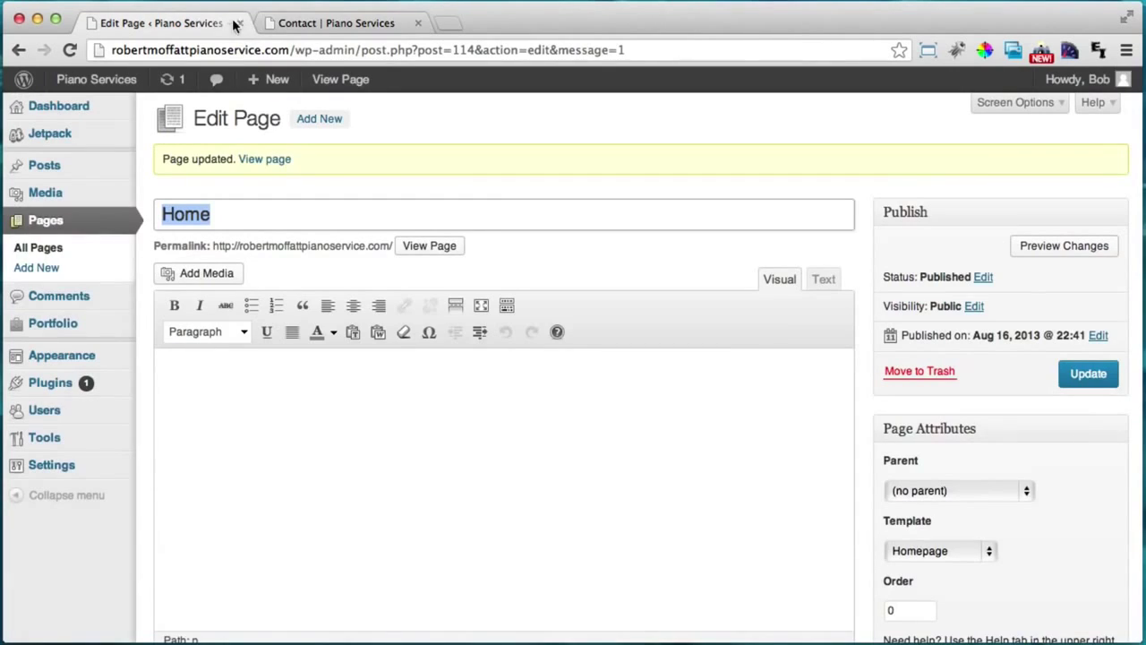
pyautogui.click(418, 23)
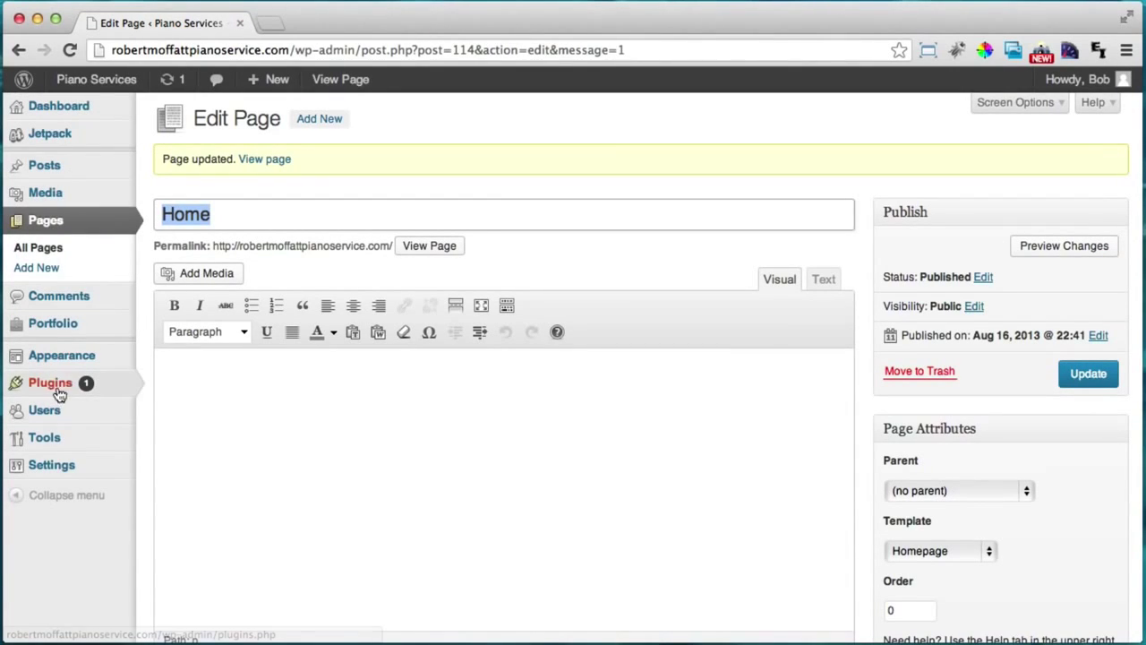
pyautogui.moveTo(51, 389)
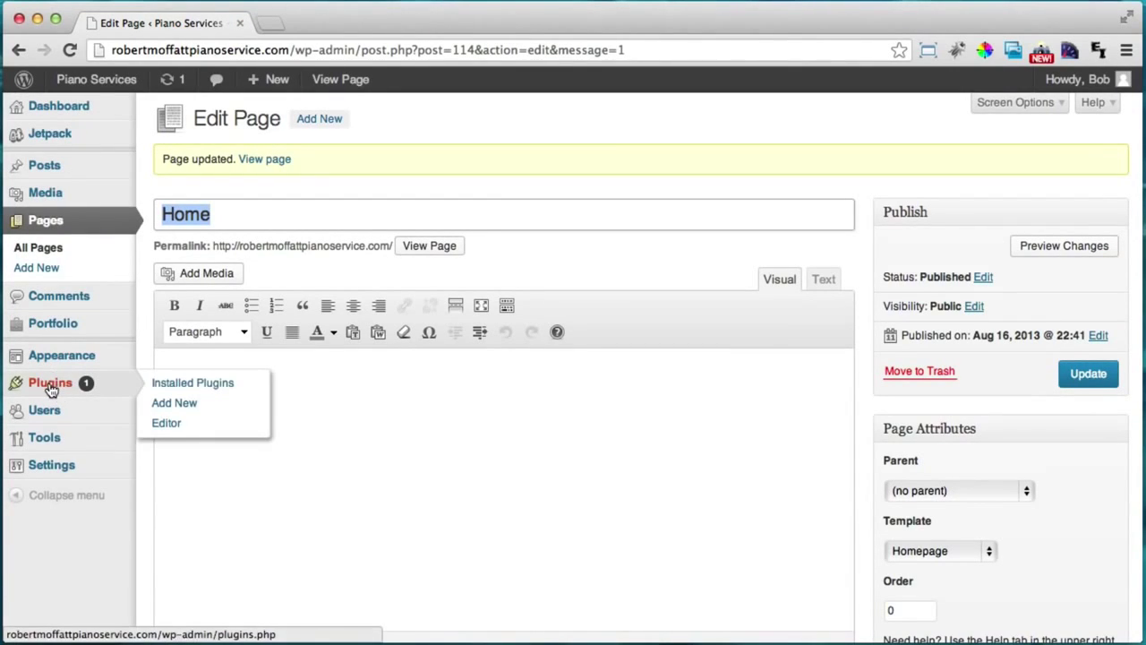
pyautogui.click(161, 408)
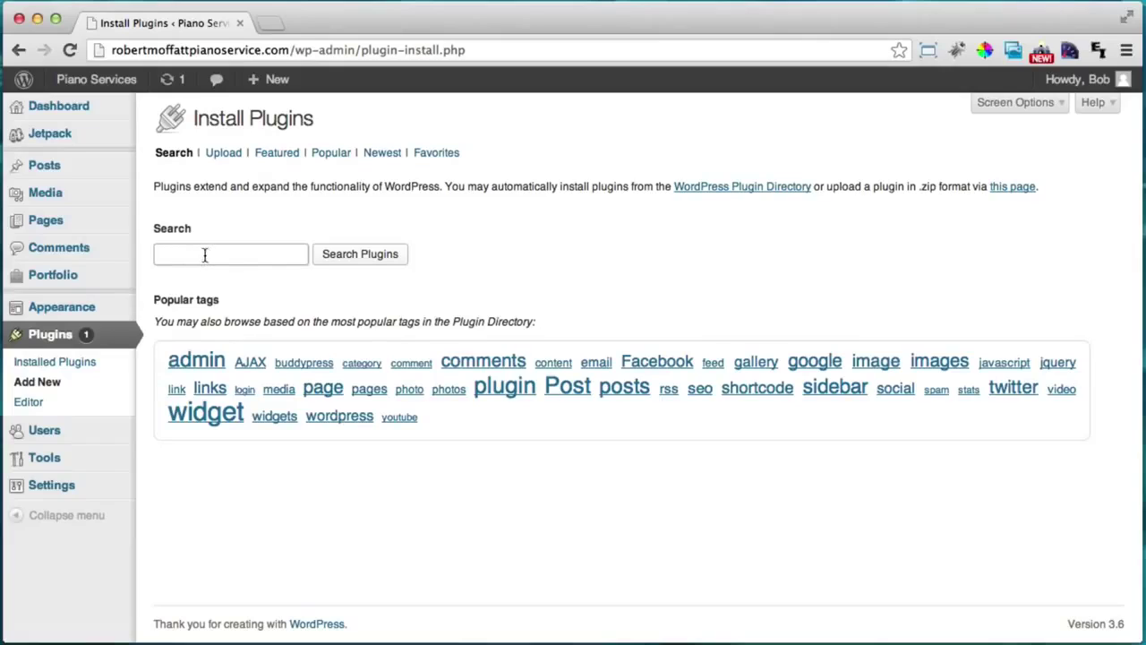
pyautogui.click(223, 253)
pyautogui.write('contact form 7')
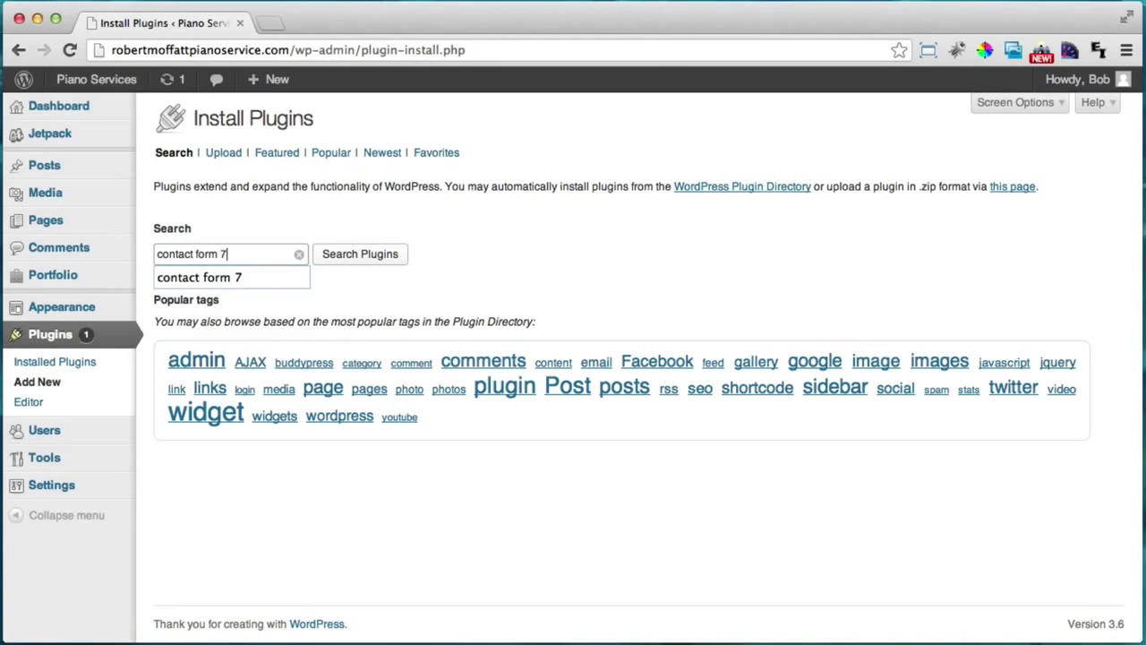
pyautogui.click(347, 254)
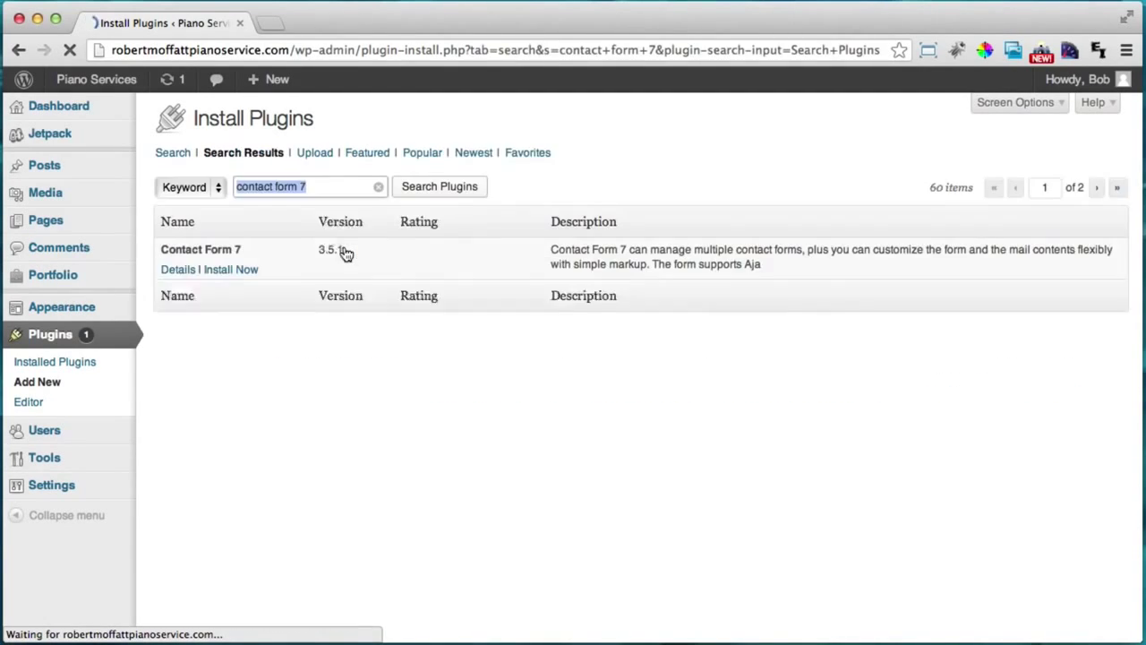
pyautogui.click(222, 274)
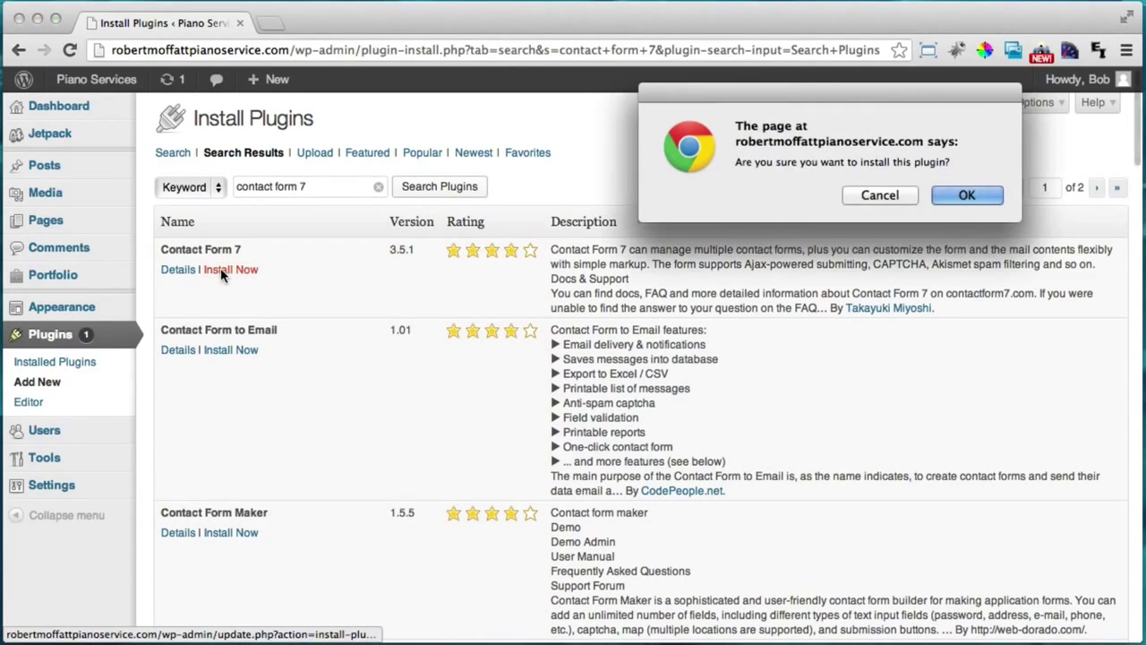
pyautogui.click(949, 192)
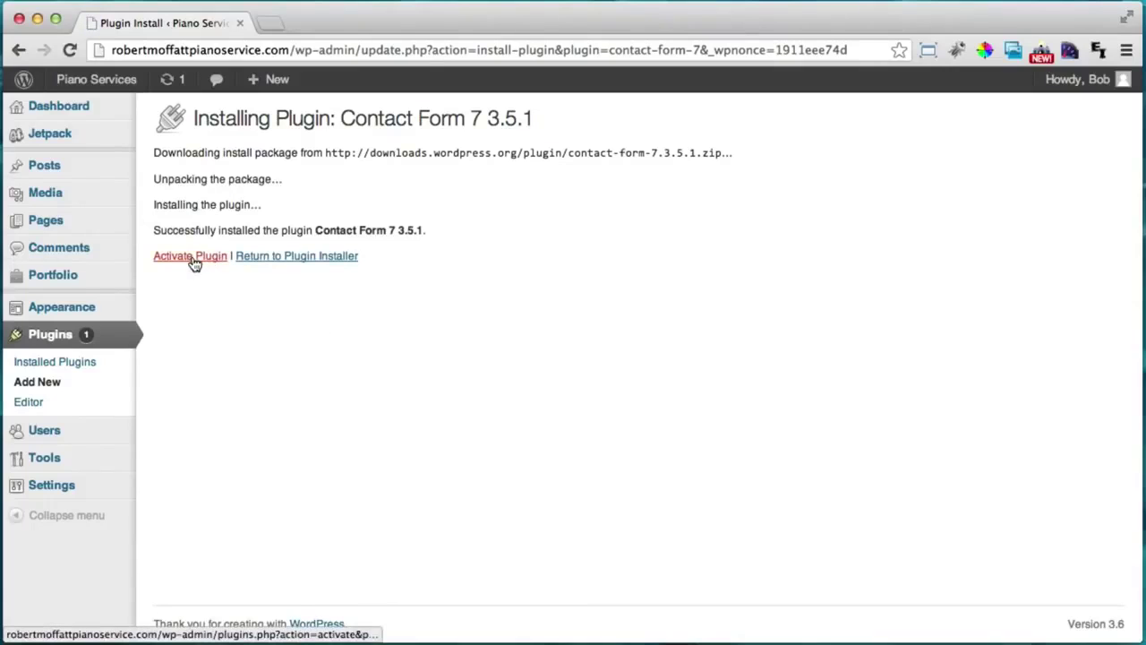
pyautogui.click(194, 261)
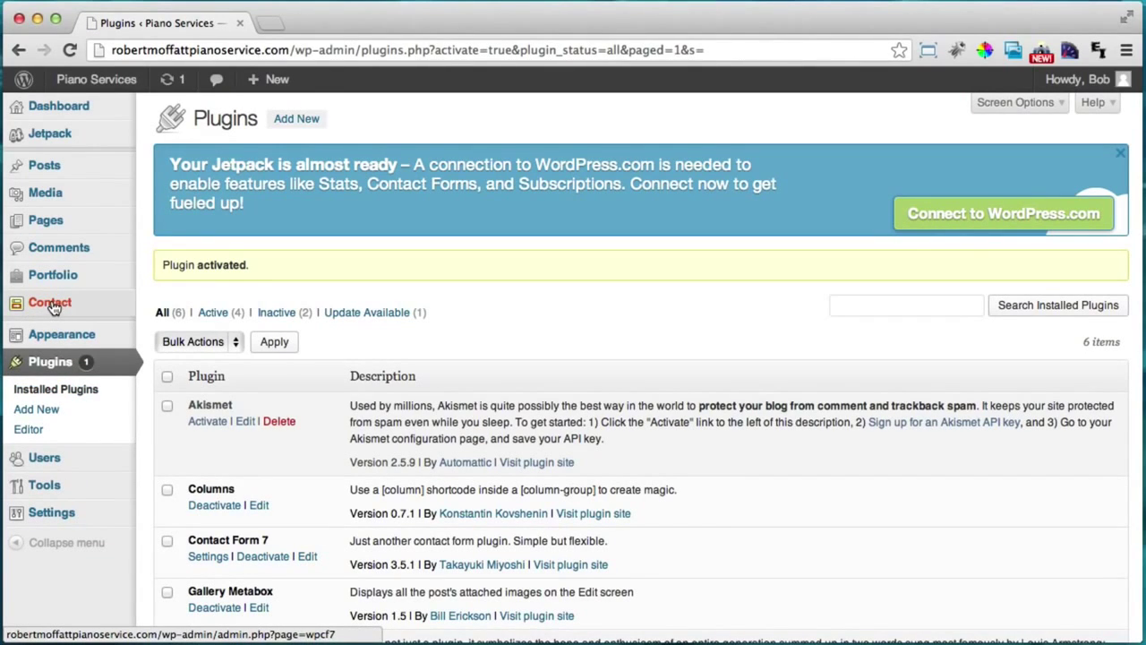
# Step: Open Contact form 1 and copy its shortcode
pyautogui.click(52, 306)
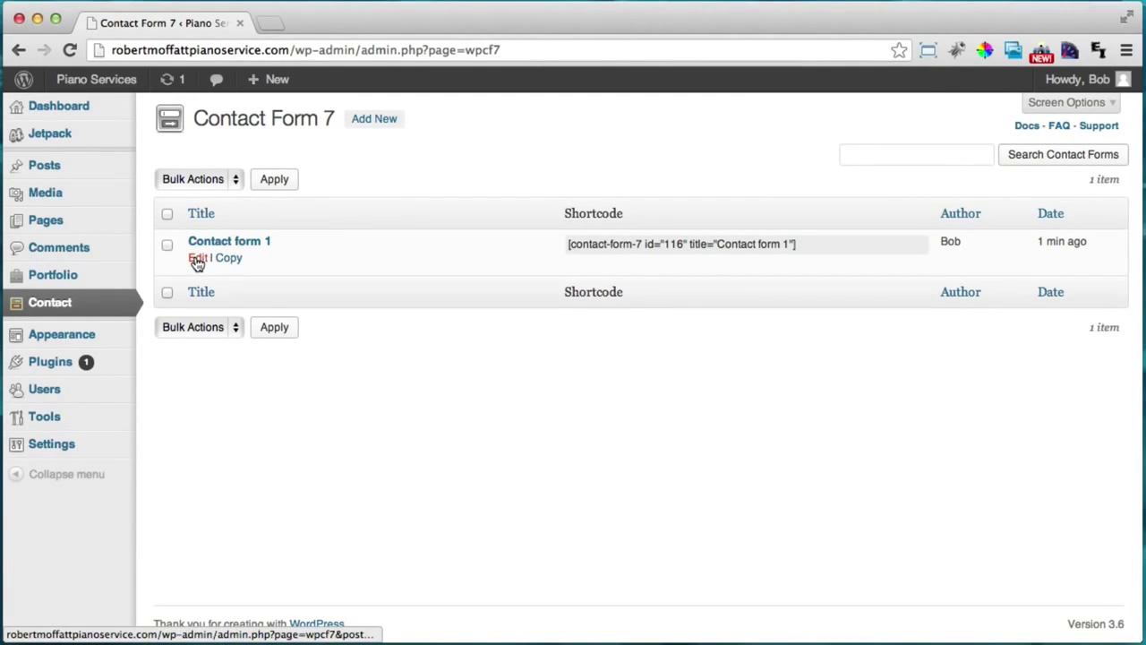
pyautogui.click(197, 260)
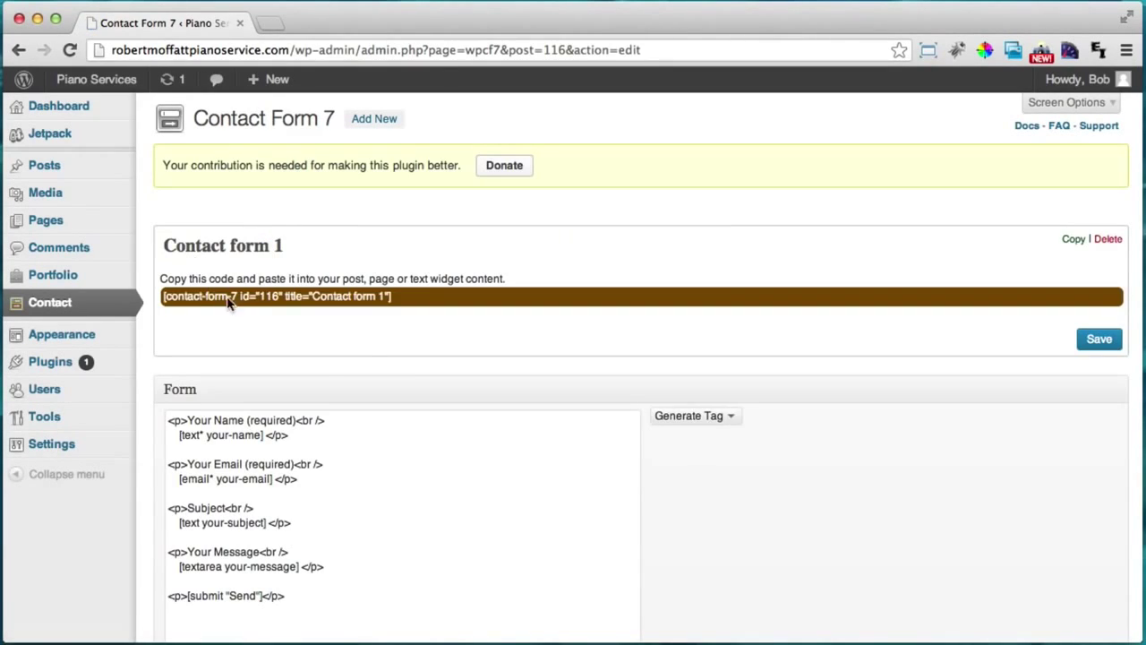
pyautogui.moveTo(402, 302); pyautogui.dragTo(156, 303)
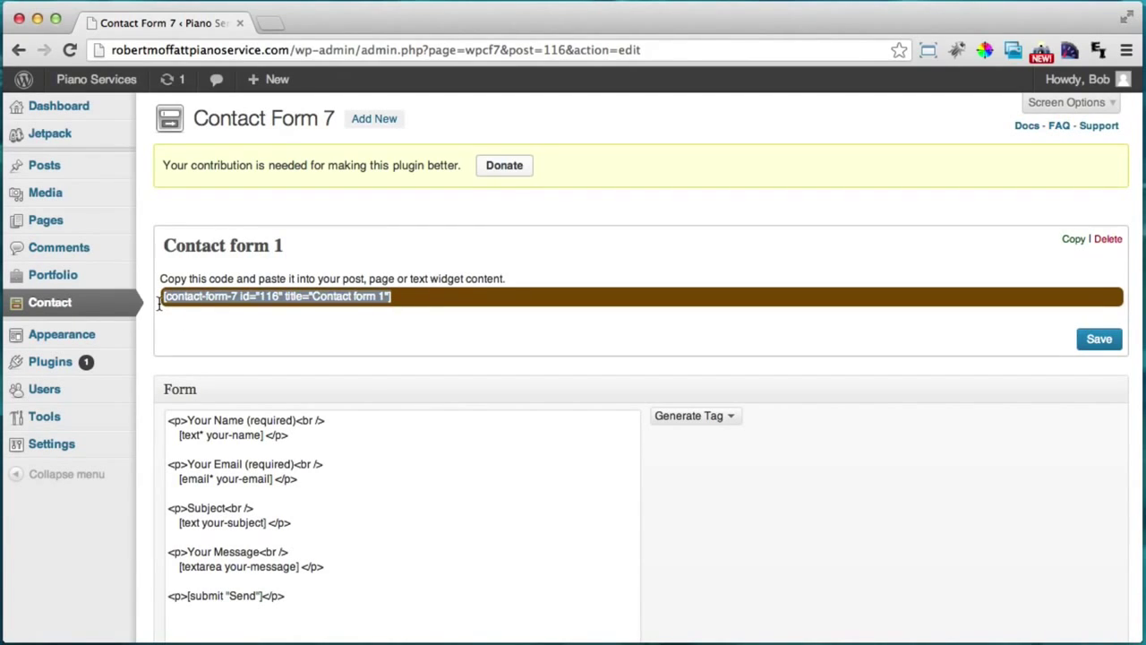
pyautogui.rightClick(204, 301)
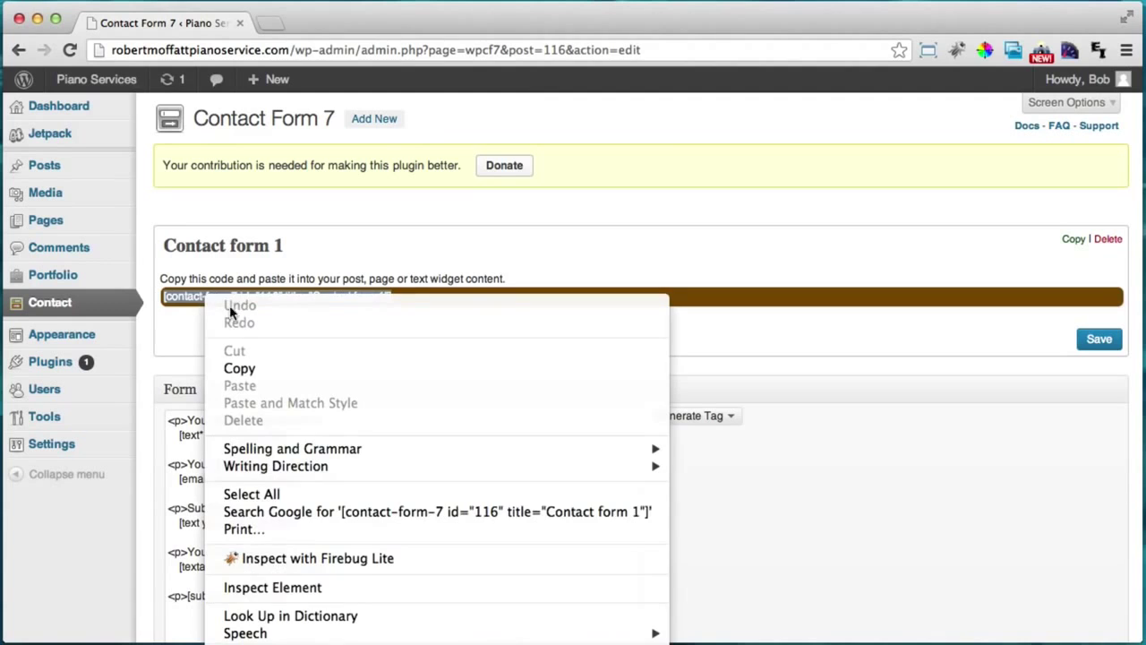
pyautogui.click(244, 366)
# Step: Check the Mail To recipient address and save Contact form 1
pyautogui.scroll(-10, 363, 368)
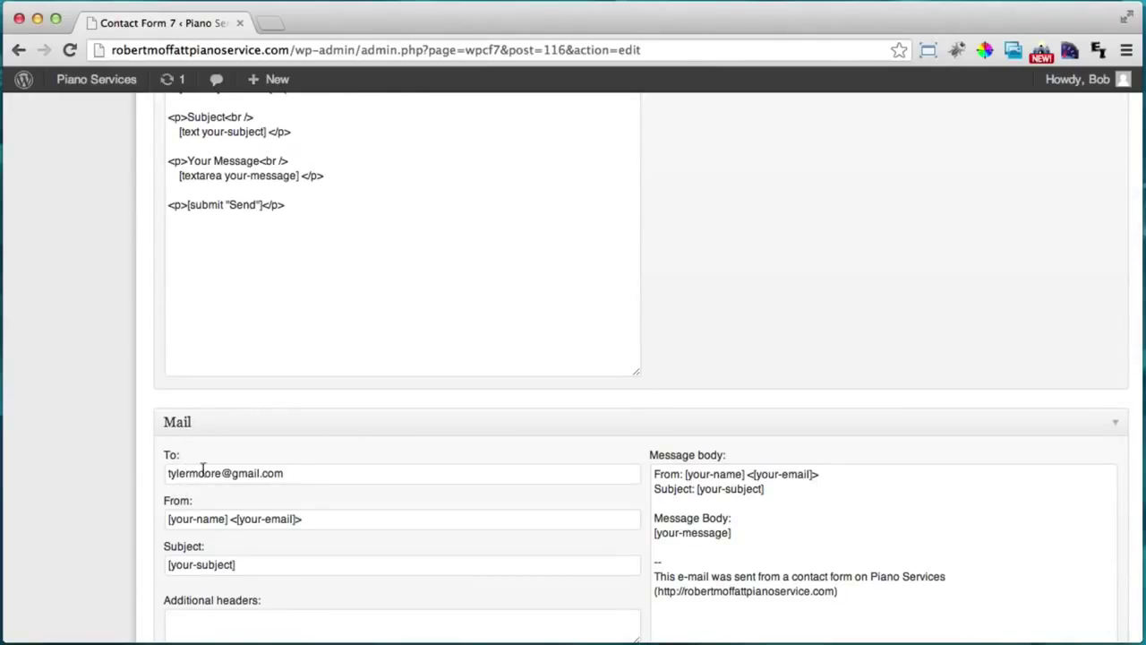
pyautogui.doubleClick(188, 474)
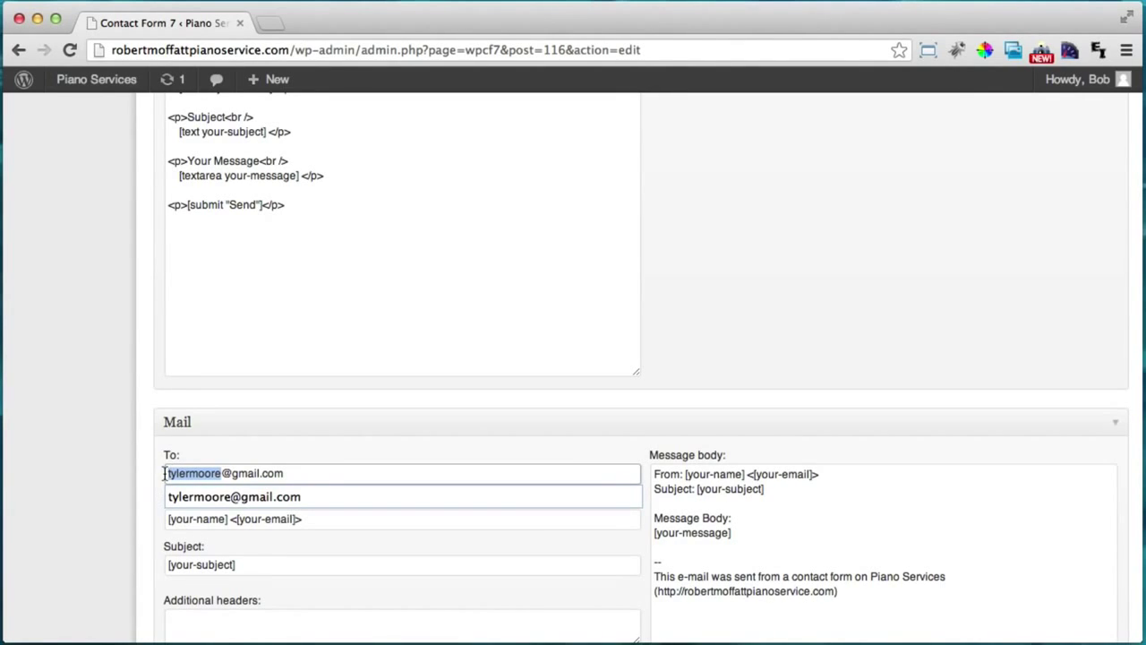
pyautogui.scroll(2, 831, 365)
pyautogui.scroll(-2, 833, 367)
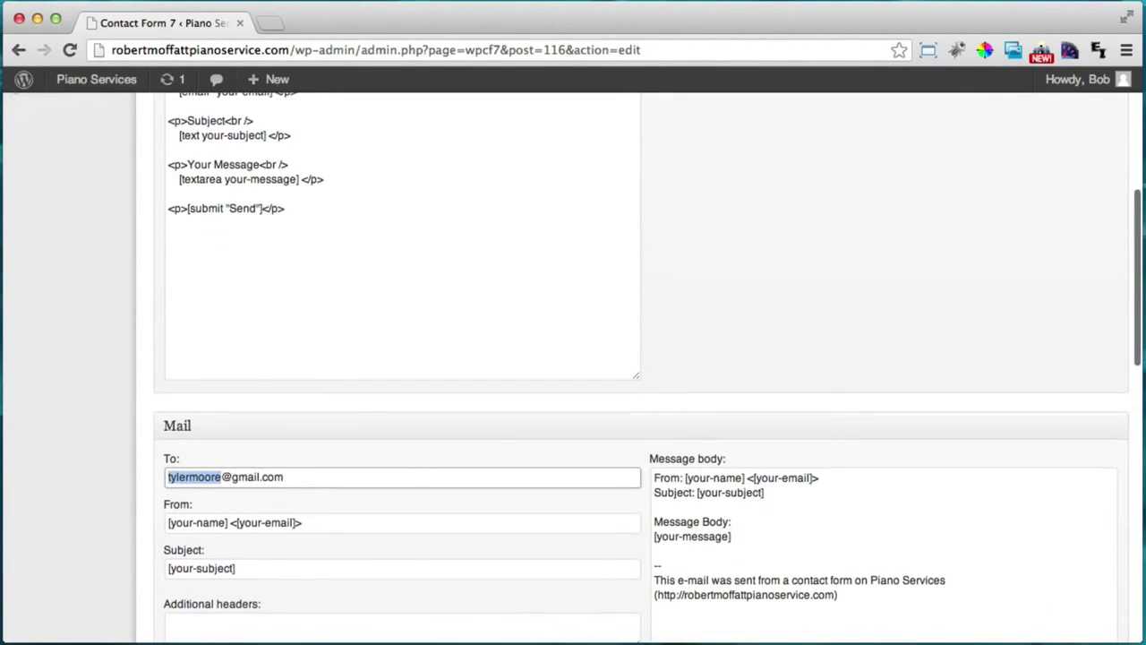
pyautogui.scroll(8, 364, 458)
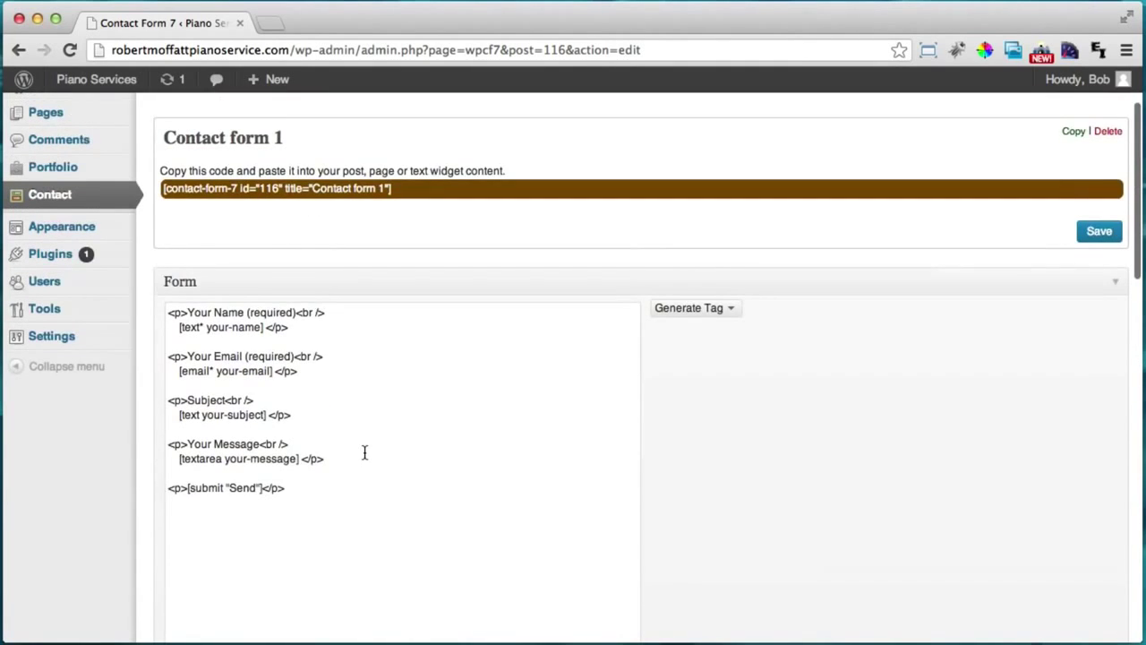
pyautogui.click(1096, 269)
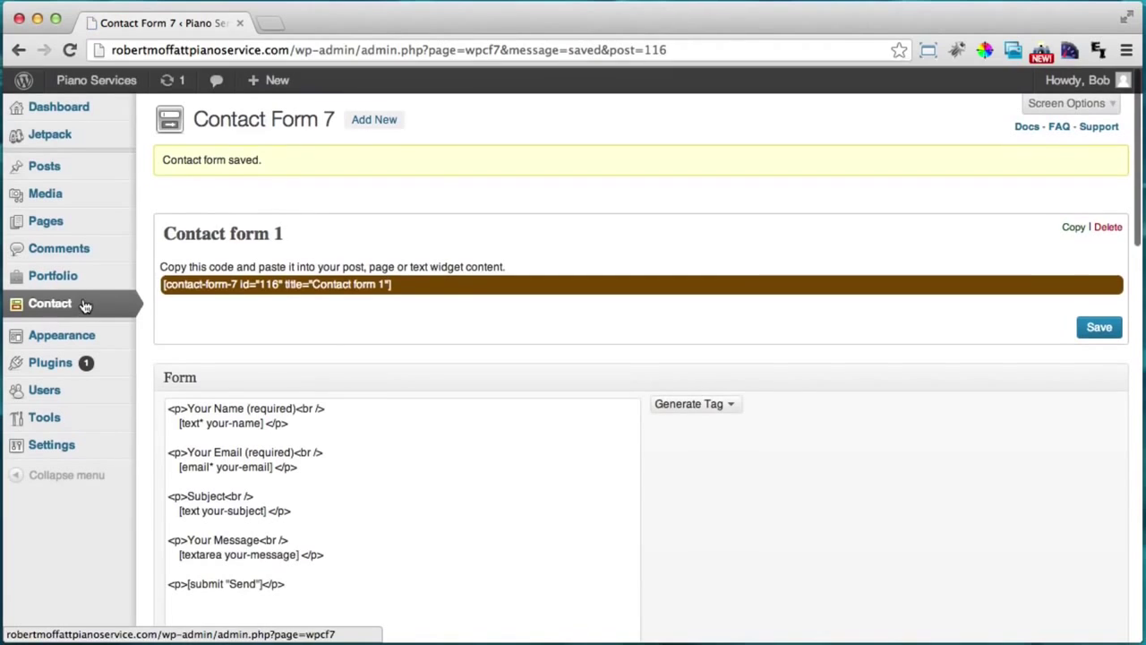
# Step: Paste the Contact form 1 shortcode into the Contact page
pyautogui.moveTo(77, 219)
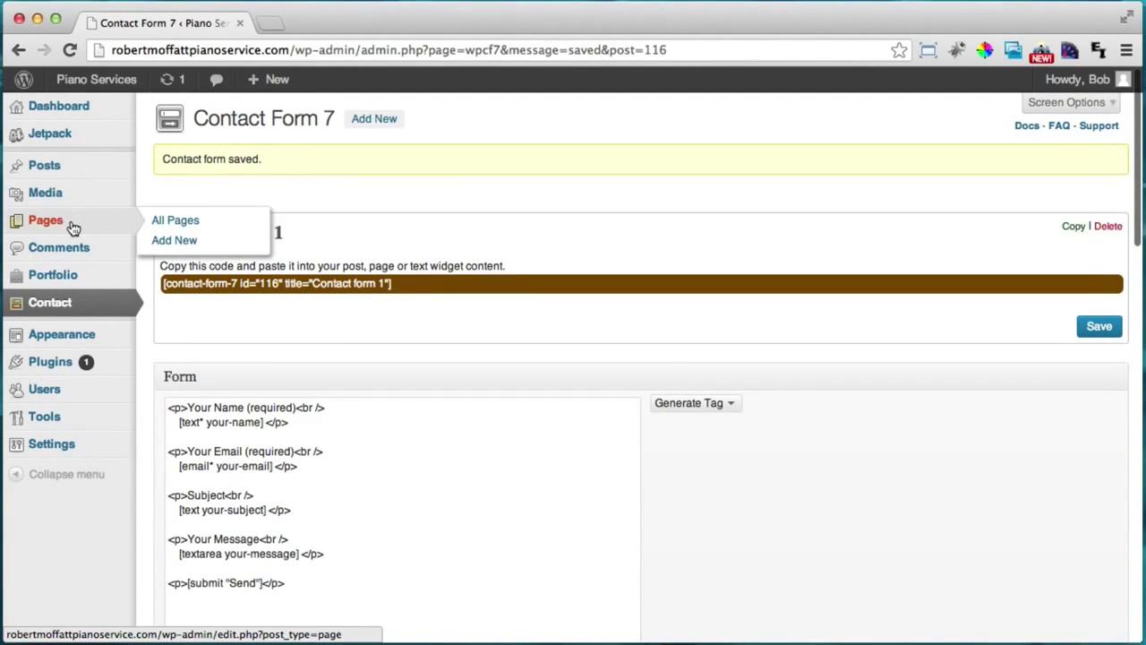
pyautogui.click(57, 229)
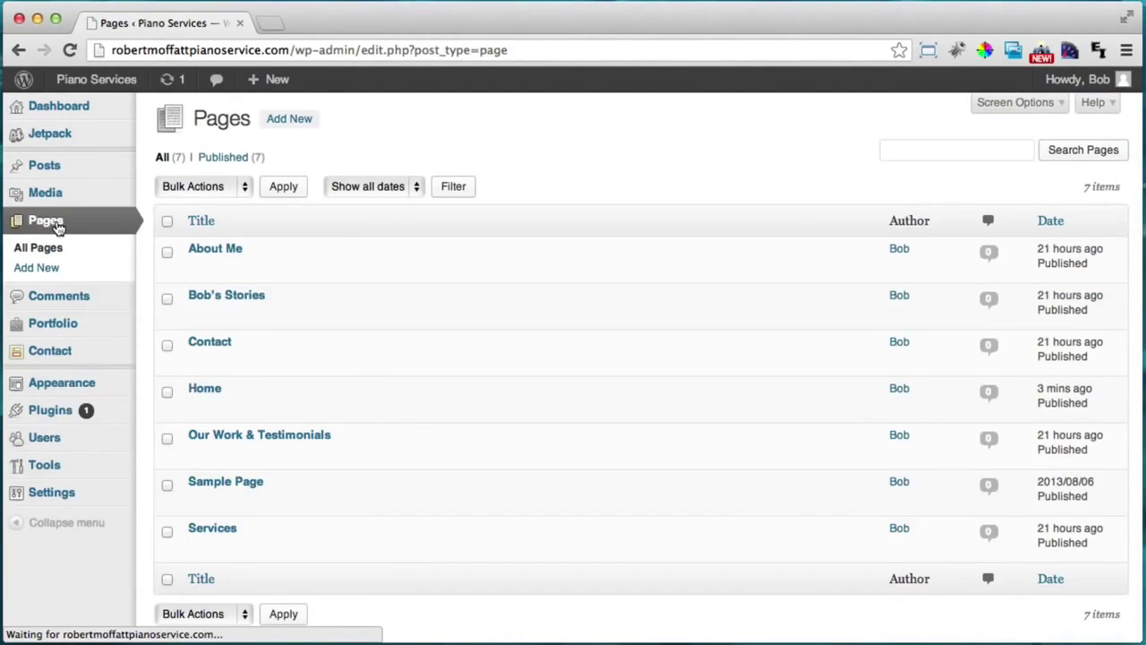
pyautogui.click(213, 343)
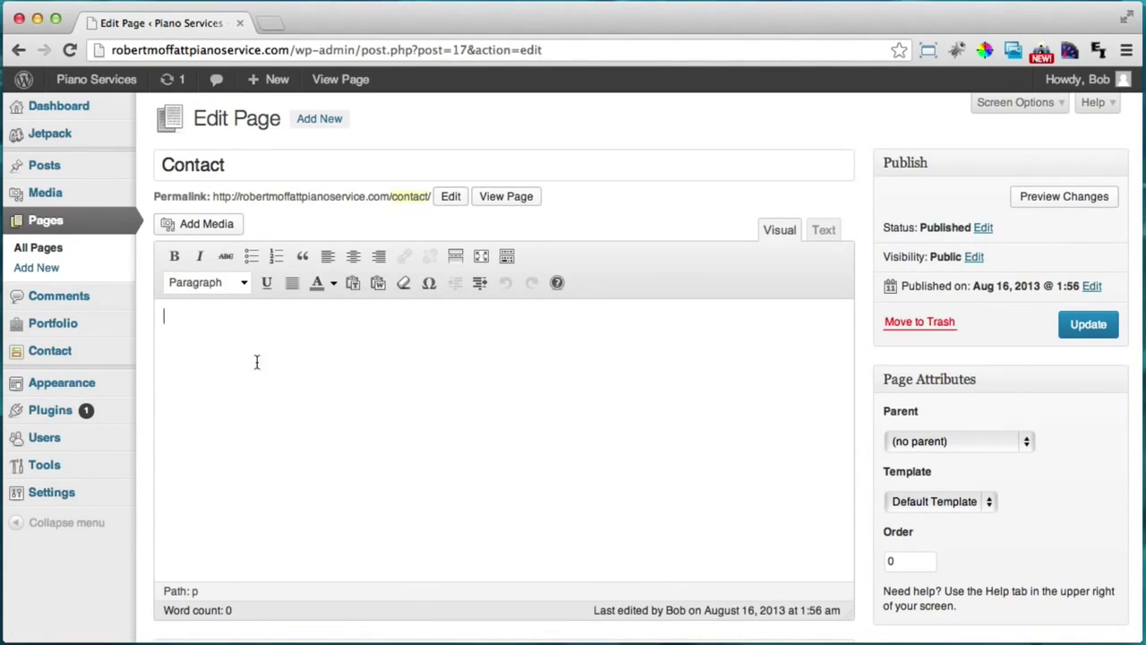
pyautogui.press('super+v')
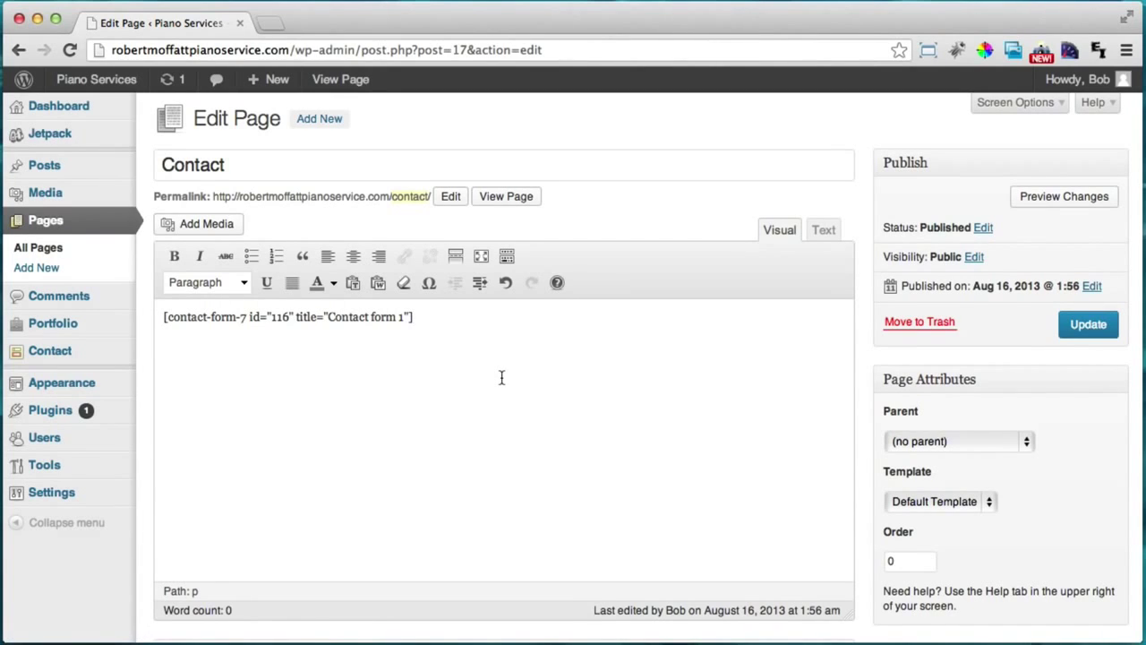
# Step: Show the Discussion box, turn off comments and trackbacks, and update the Contact page
pyautogui.click(1009, 103)
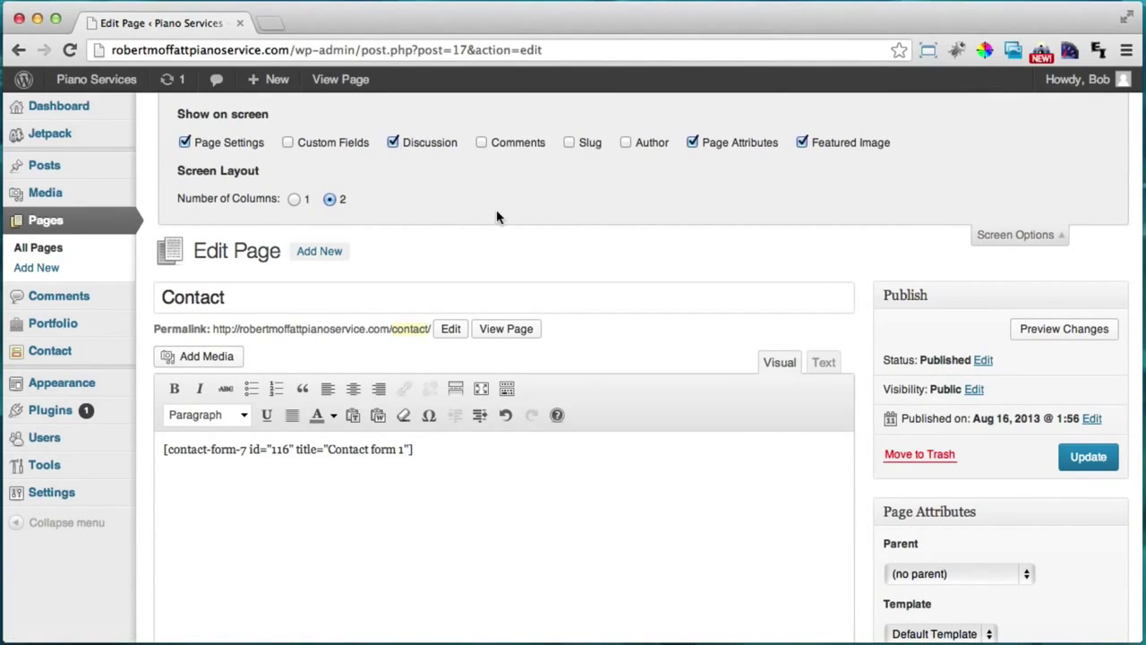
pyautogui.scroll(-10, 497, 217)
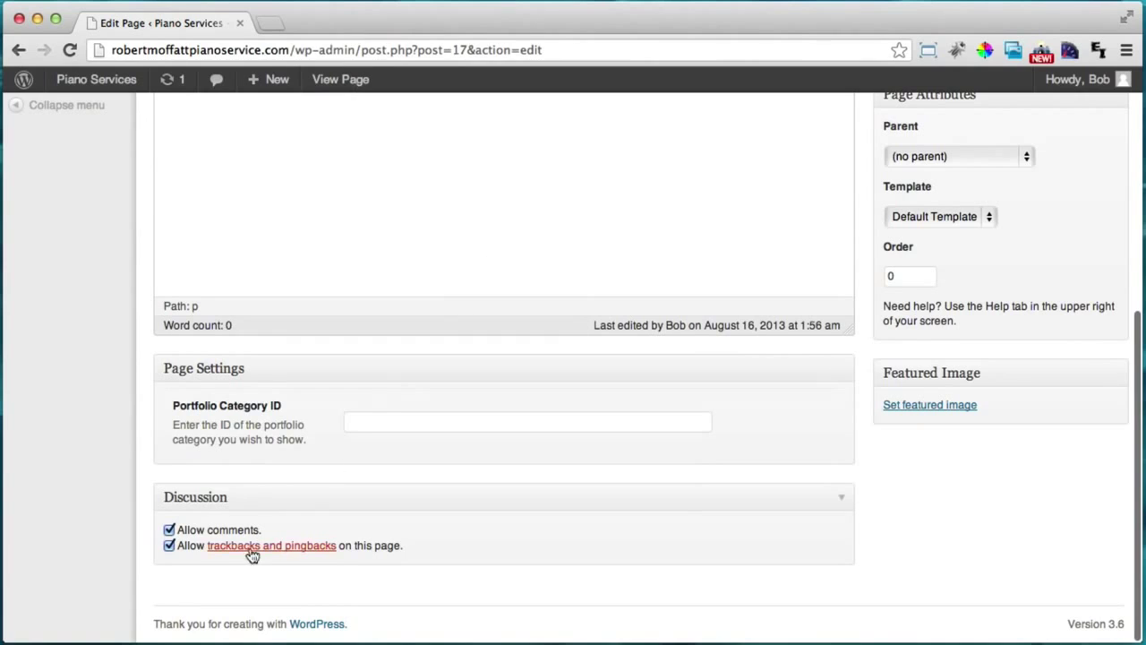
pyautogui.click(169, 529)
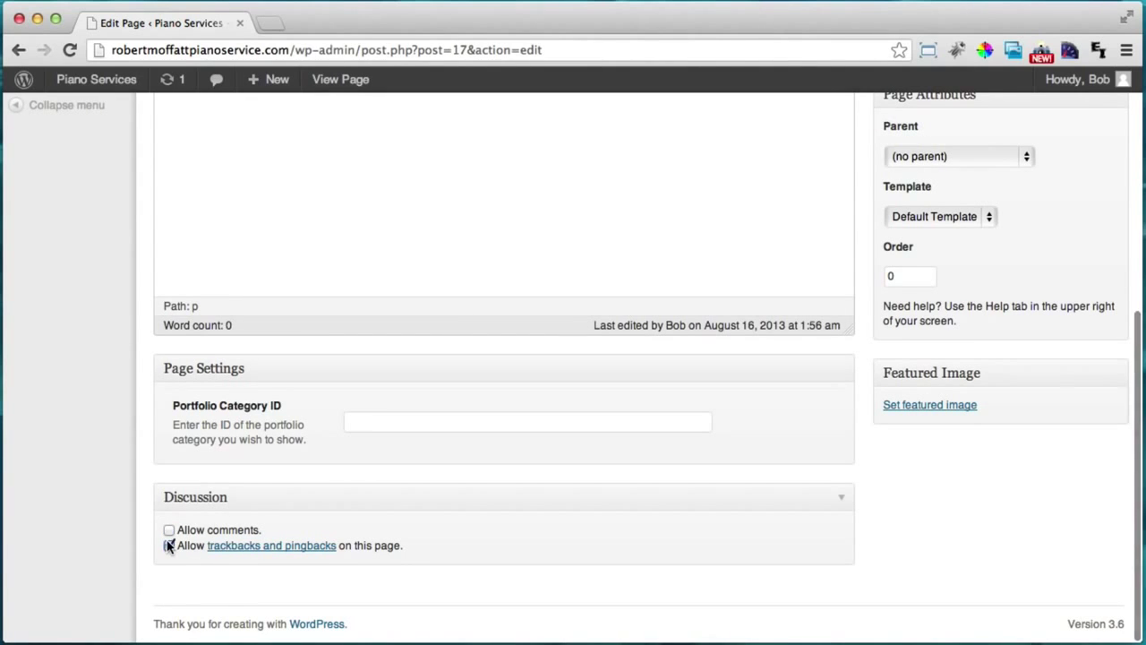
pyautogui.click(169, 546)
pyautogui.scroll(1, 560, 466)
pyautogui.scroll(10, 561, 466)
pyautogui.scroll(-10, 560, 466)
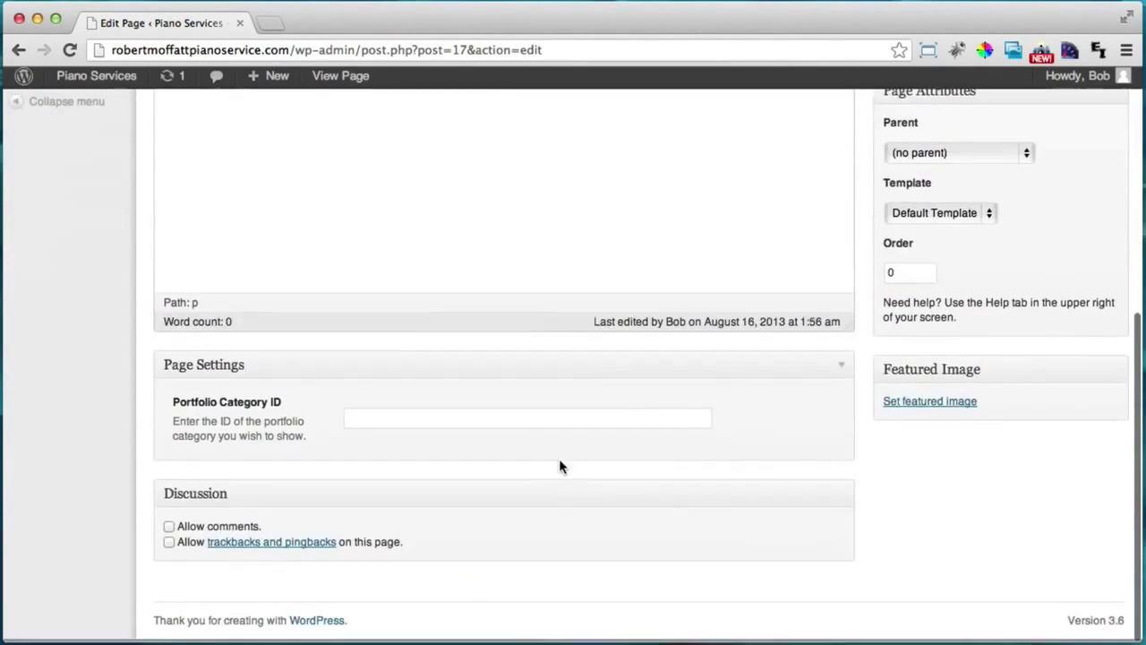
pyautogui.scroll(10, 560, 466)
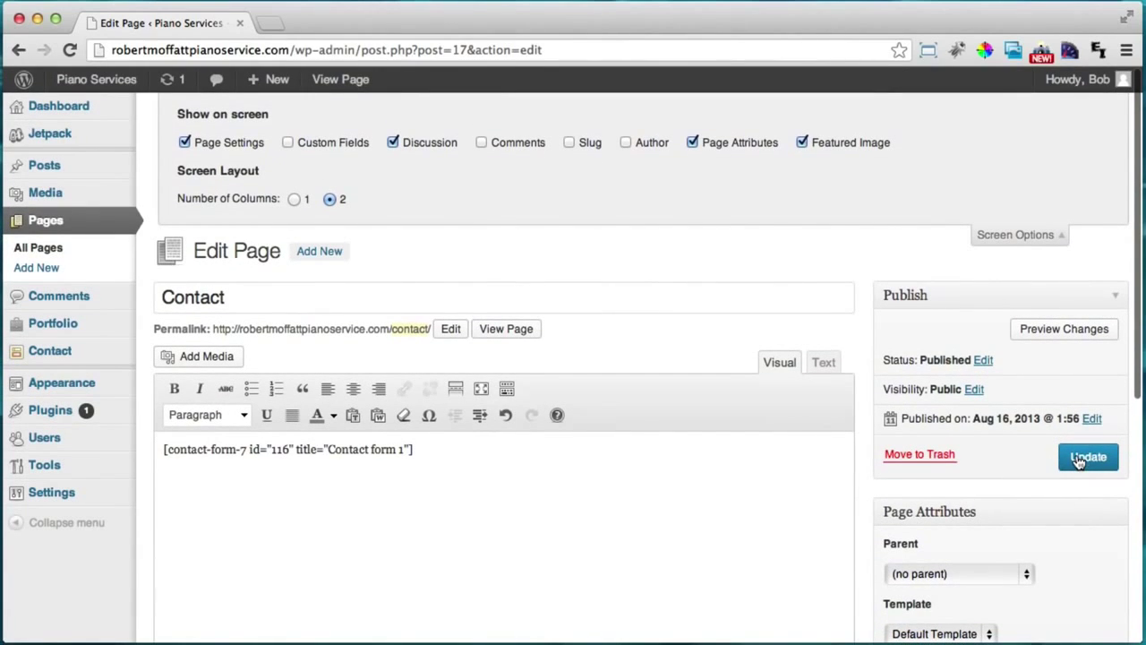
pyautogui.click(1086, 462)
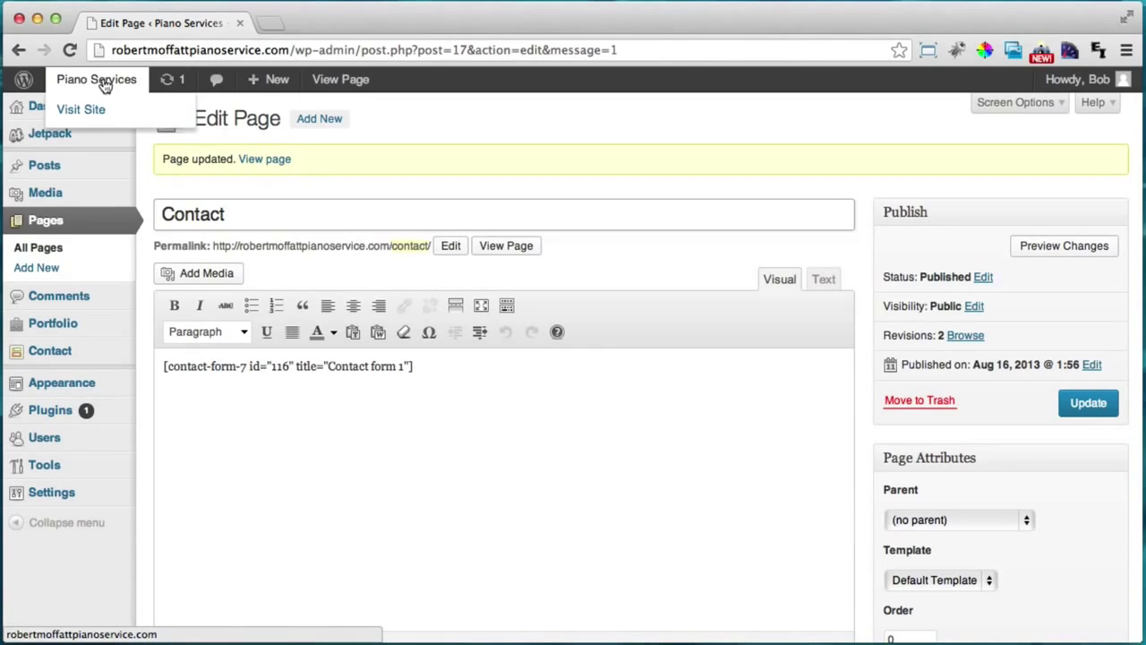
pyautogui.keyDown('super'); pyautogui.click(99, 80); pyautogui.keyUp('super')
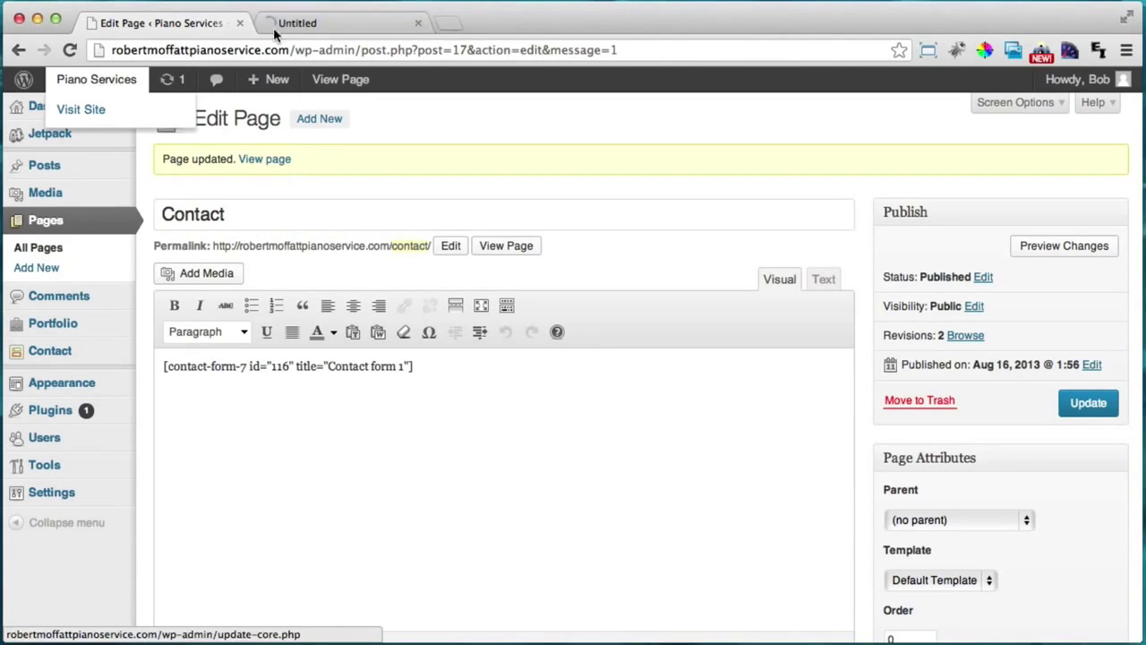
pyautogui.click(304, 24)
pyautogui.click(1006, 186)
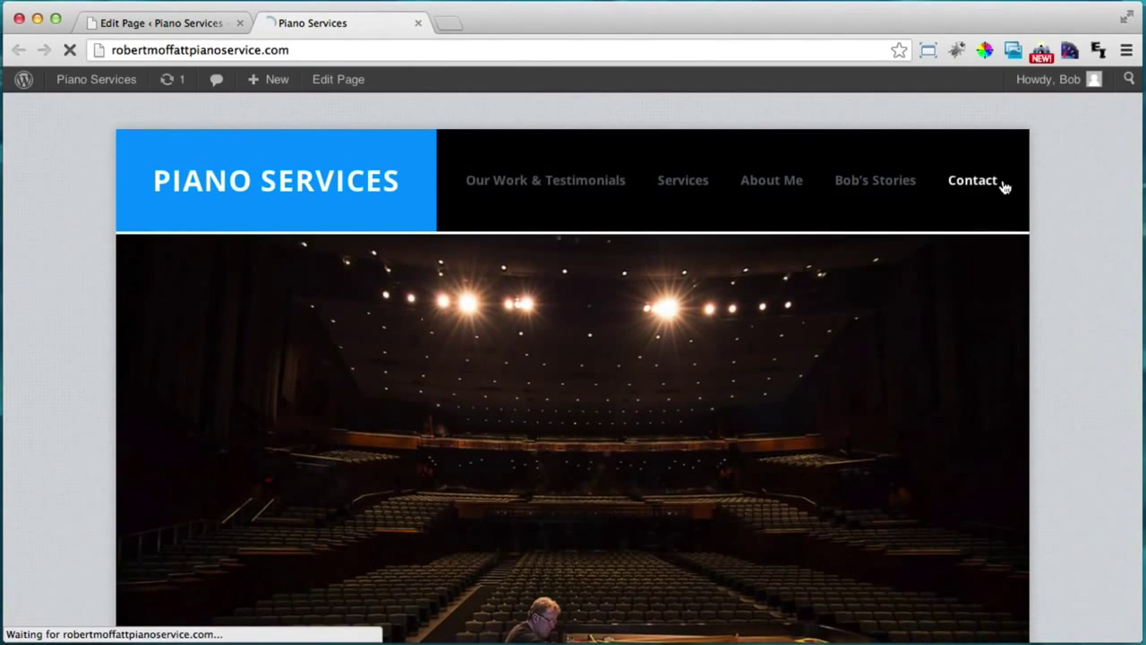
pyautogui.scroll(-3, 561, 412)
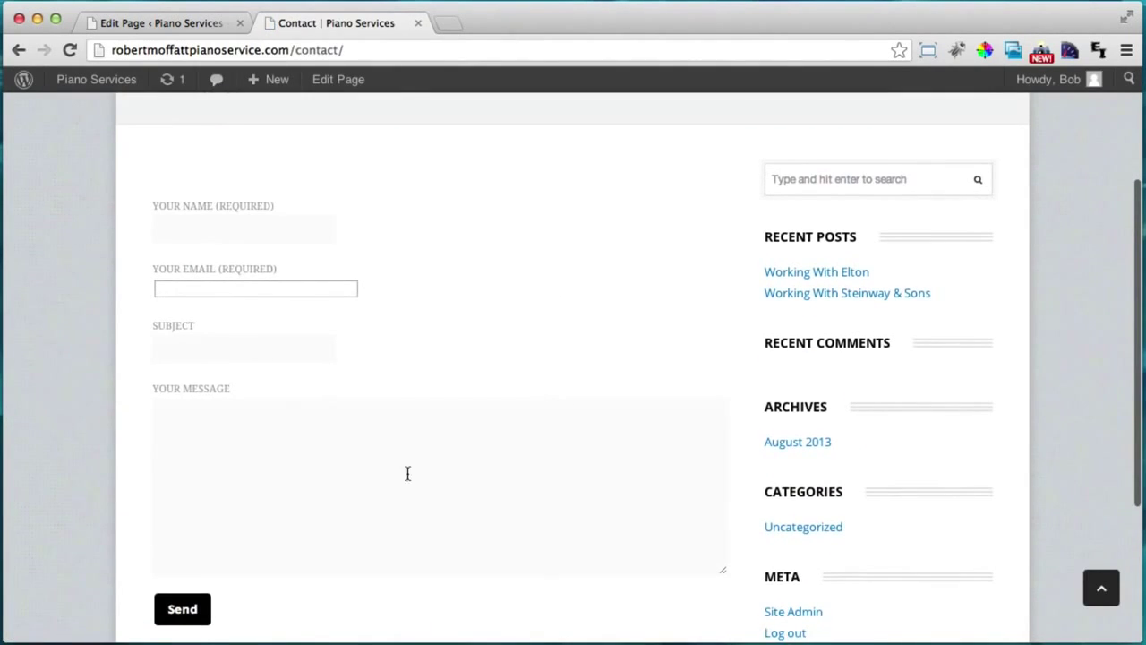
pyautogui.click(295, 425)
pyautogui.click(225, 352)
pyautogui.click(199, 231)
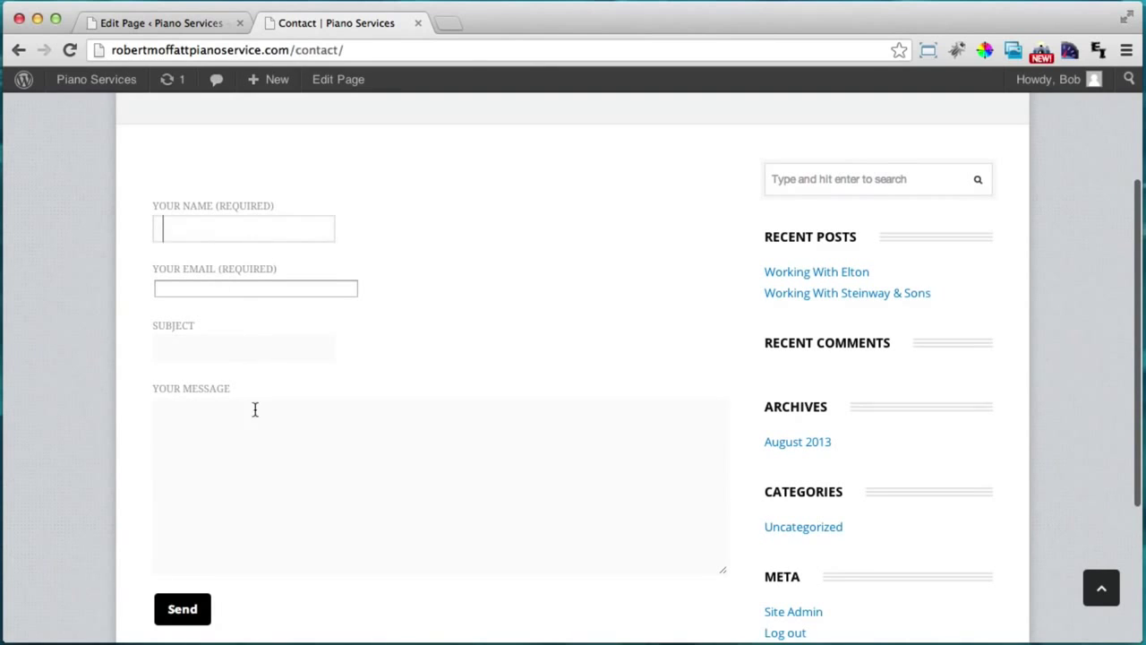
pyautogui.click(218, 329)
pyautogui.click(221, 283)
pyautogui.scroll(3, 489, 475)
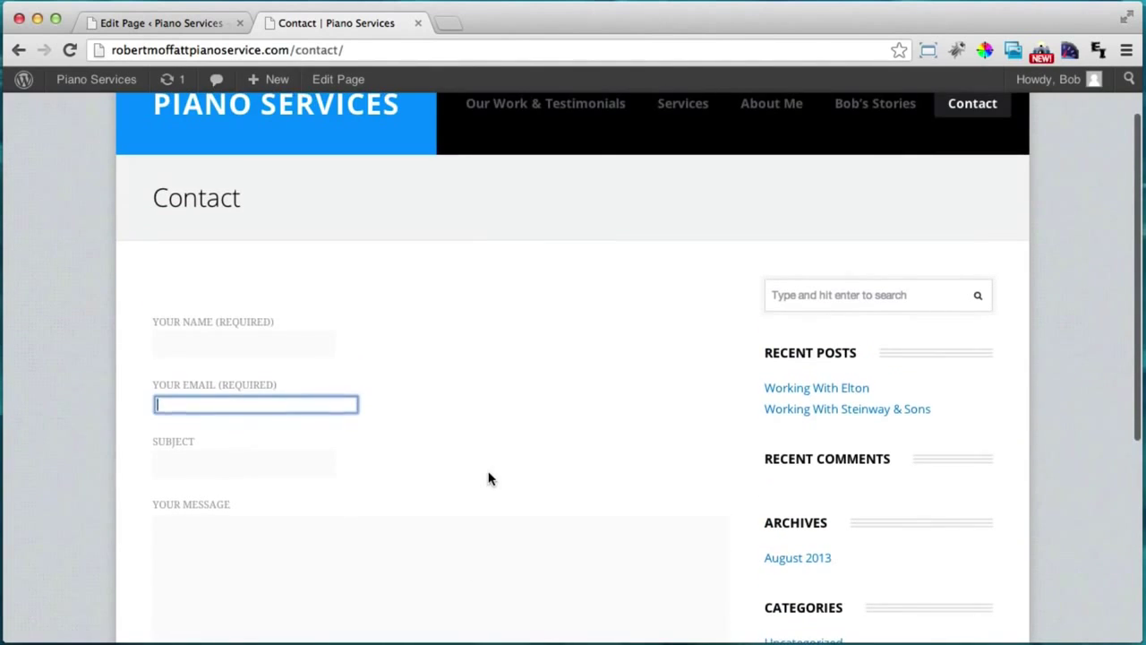
pyautogui.click(489, 475)
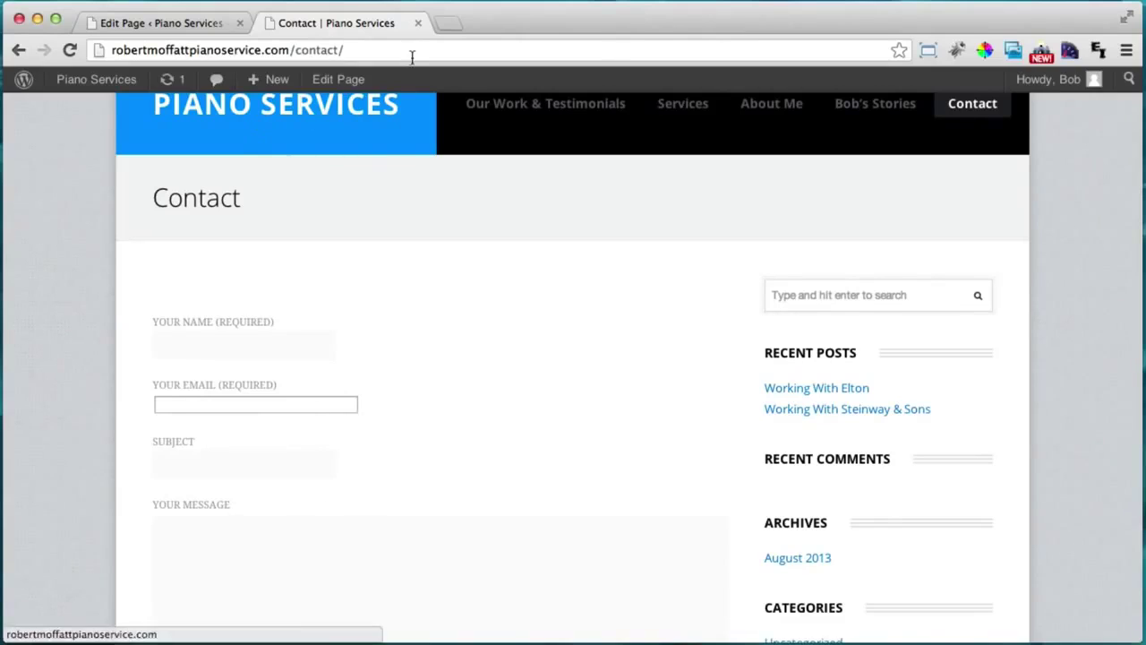
pyautogui.click(419, 24)
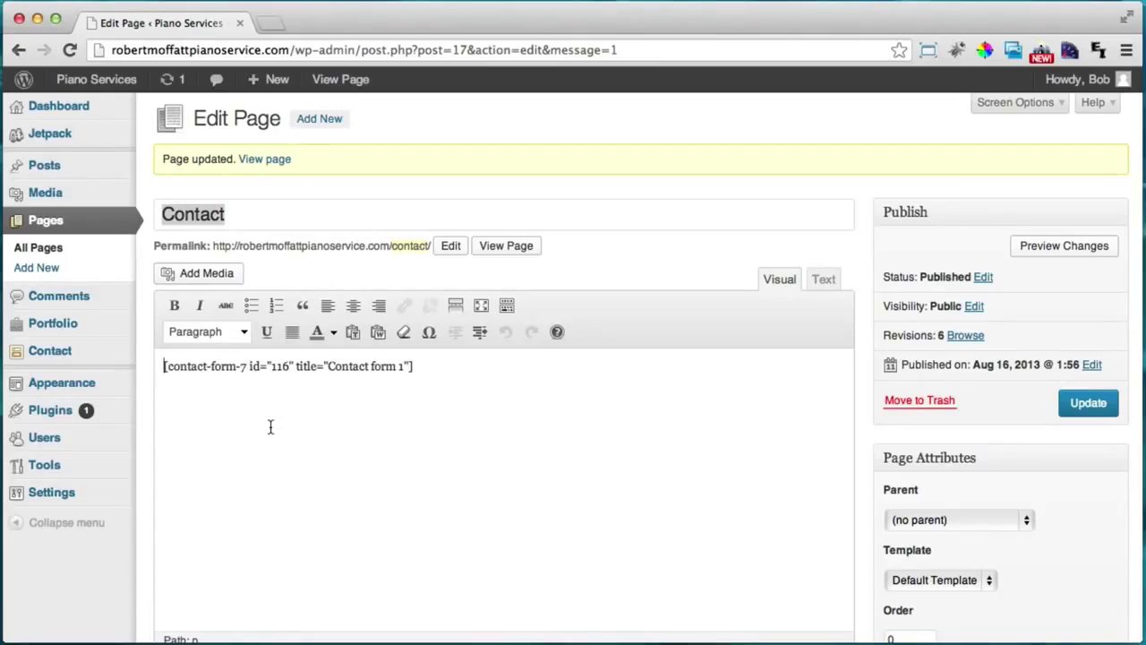
# Step: Update the Contact page again and search the plugin directory for Standout Color Boxes
pyautogui.click(1085, 404)
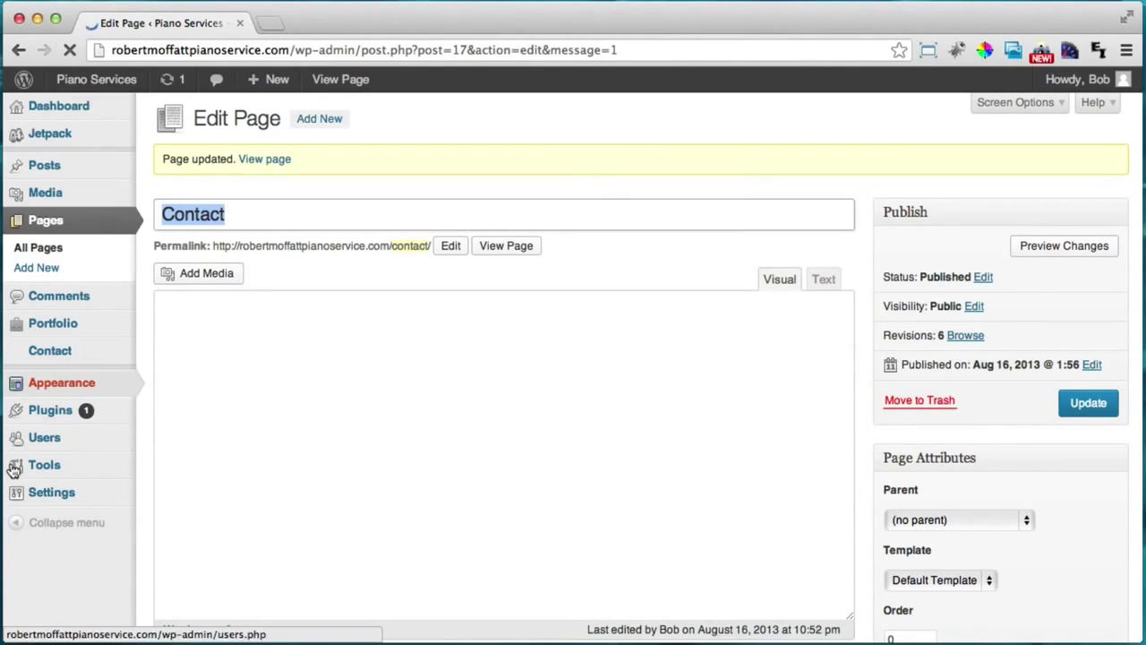
pyautogui.moveTo(20, 418)
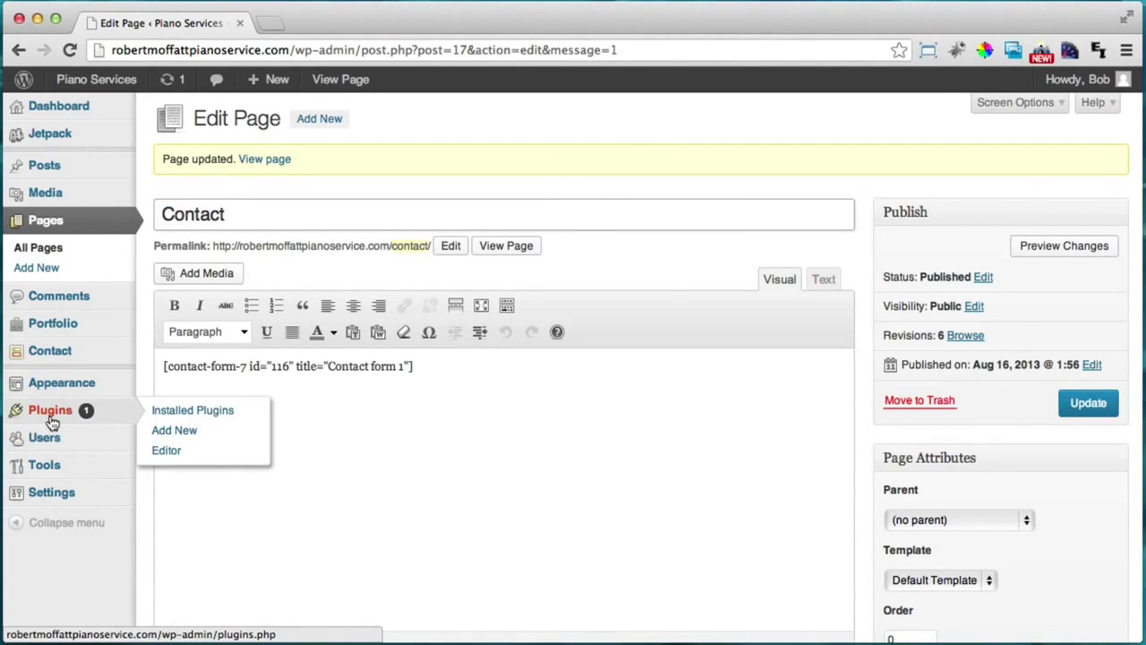
pyautogui.click(167, 433)
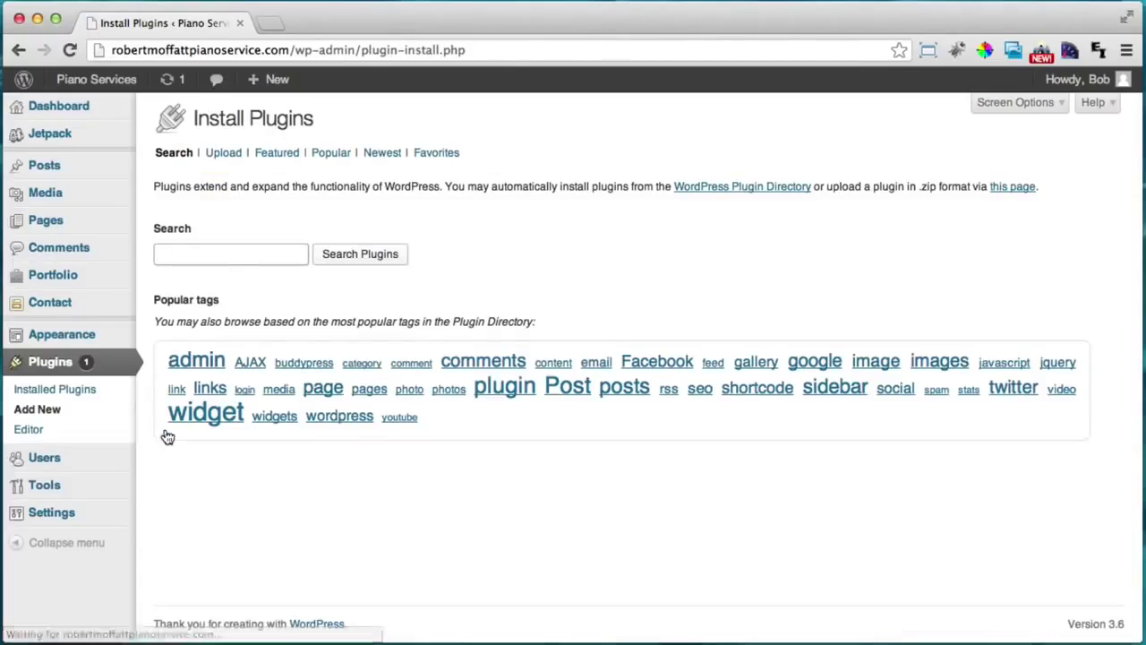
pyautogui.click(242, 257)
pyautogui.write('standout boxes')
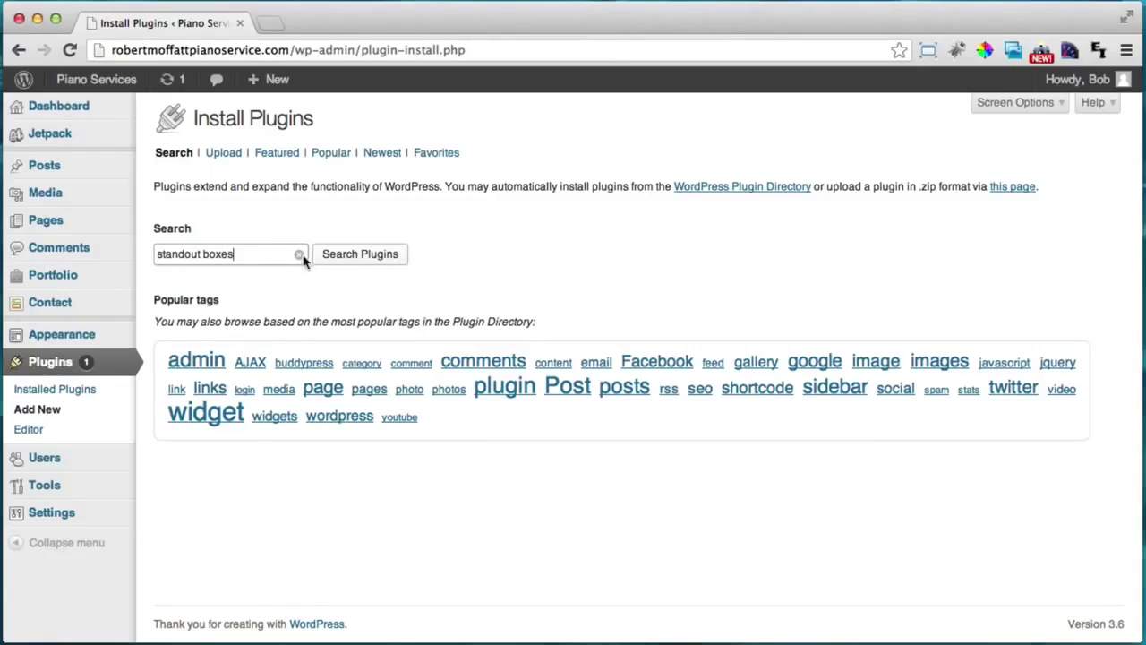
pyautogui.click(370, 259)
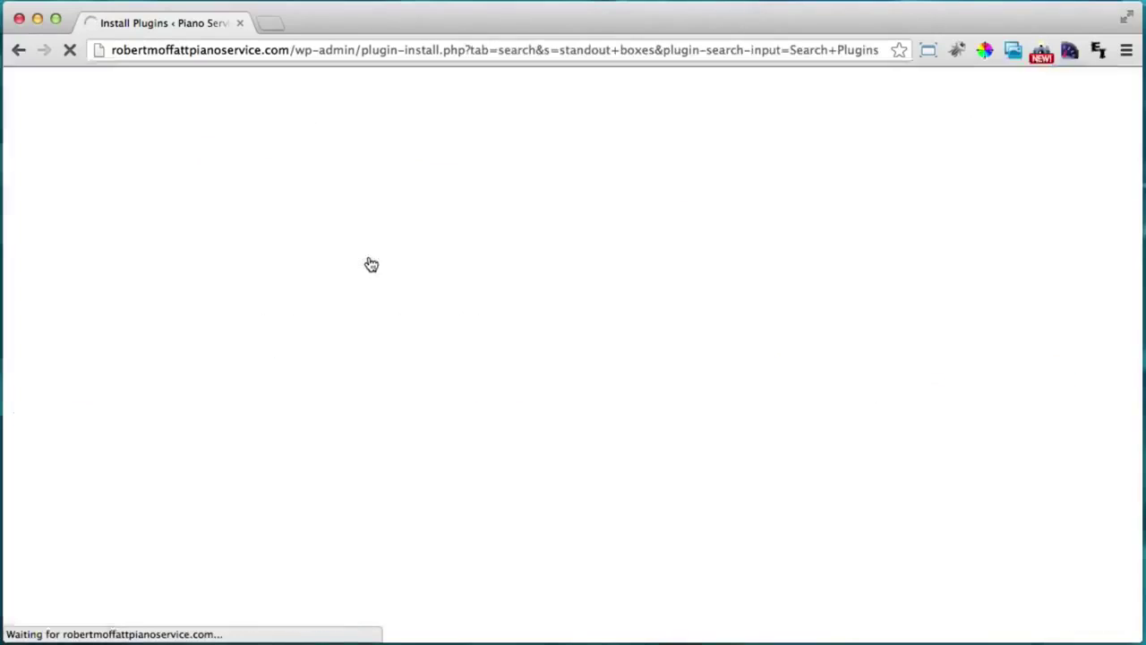
# Step: Install and activate the Standout Color Boxes and Buttons plugin
pyautogui.moveTo(179, 248); pyautogui.dragTo(281, 257)
pyautogui.click(278, 253)
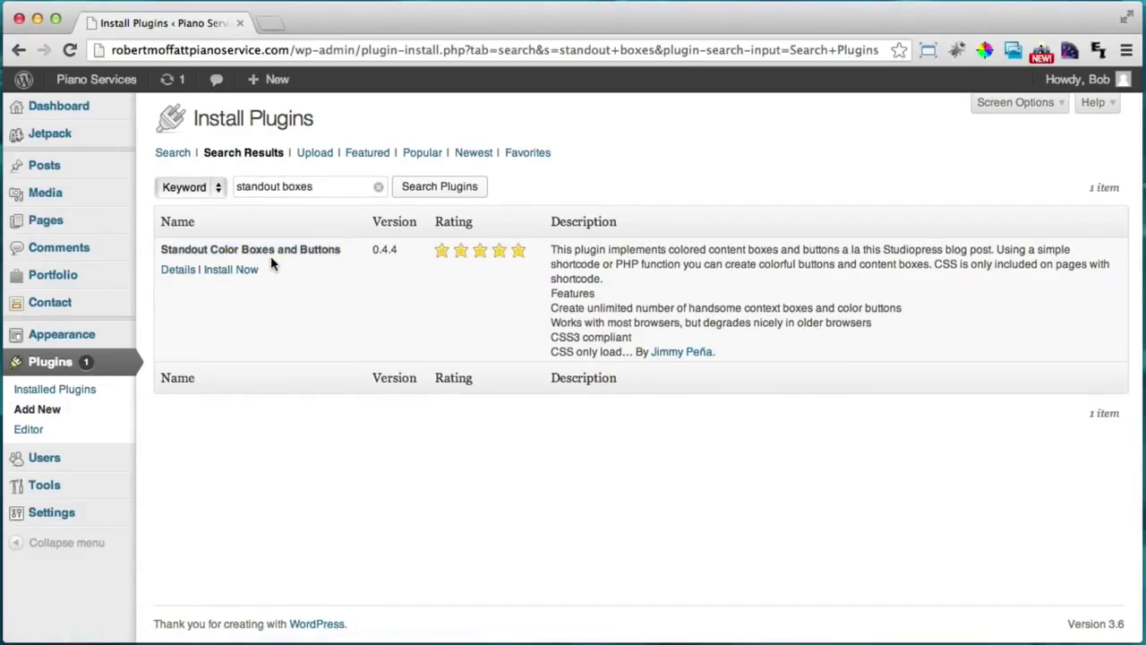
pyautogui.click(240, 270)
pyautogui.click(998, 195)
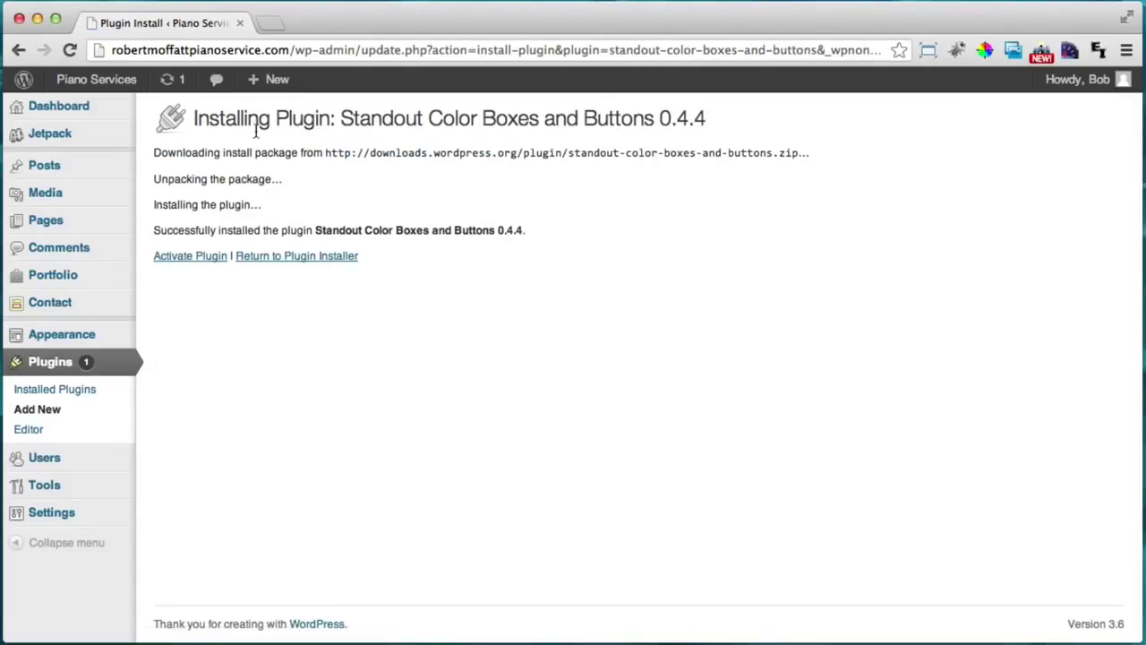
pyautogui.click(197, 257)
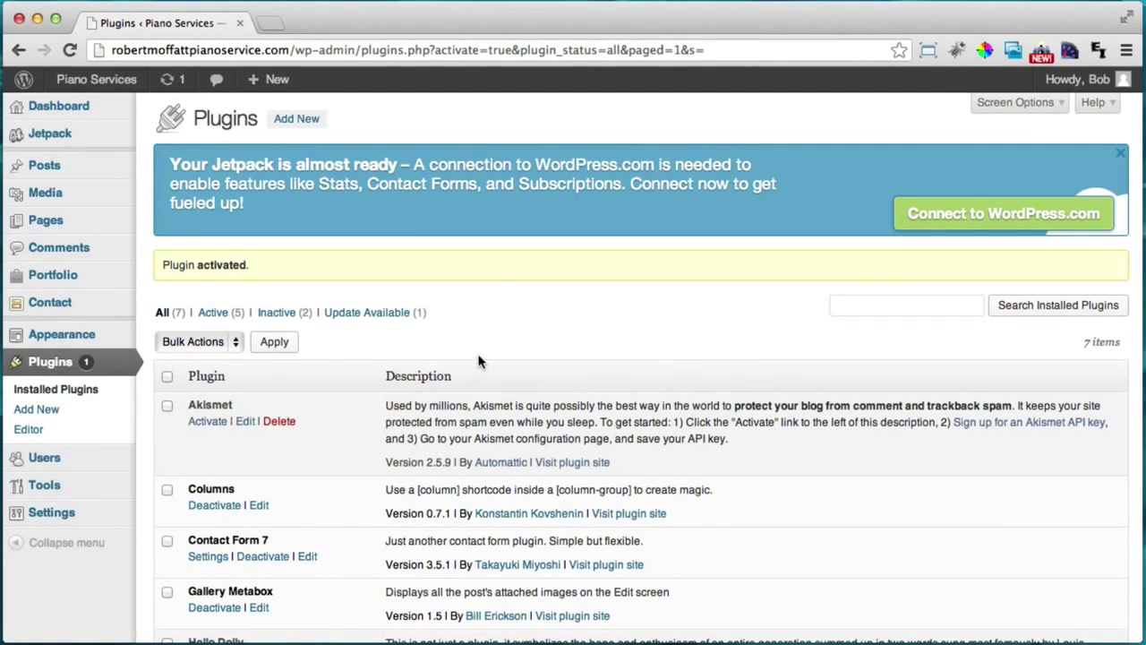
# Step: Open the Pages list and scroll through the site pages
pyautogui.click(49, 224)
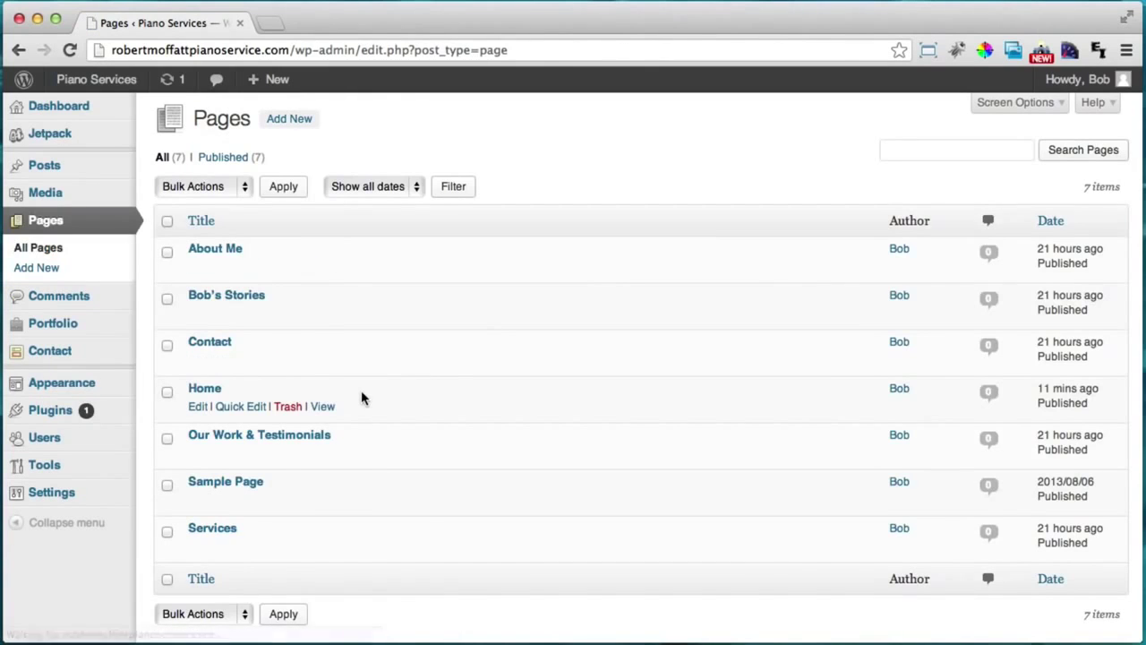
pyautogui.hscroll(-5, 361, 398)
pyautogui.scroll(-10, 361, 394)
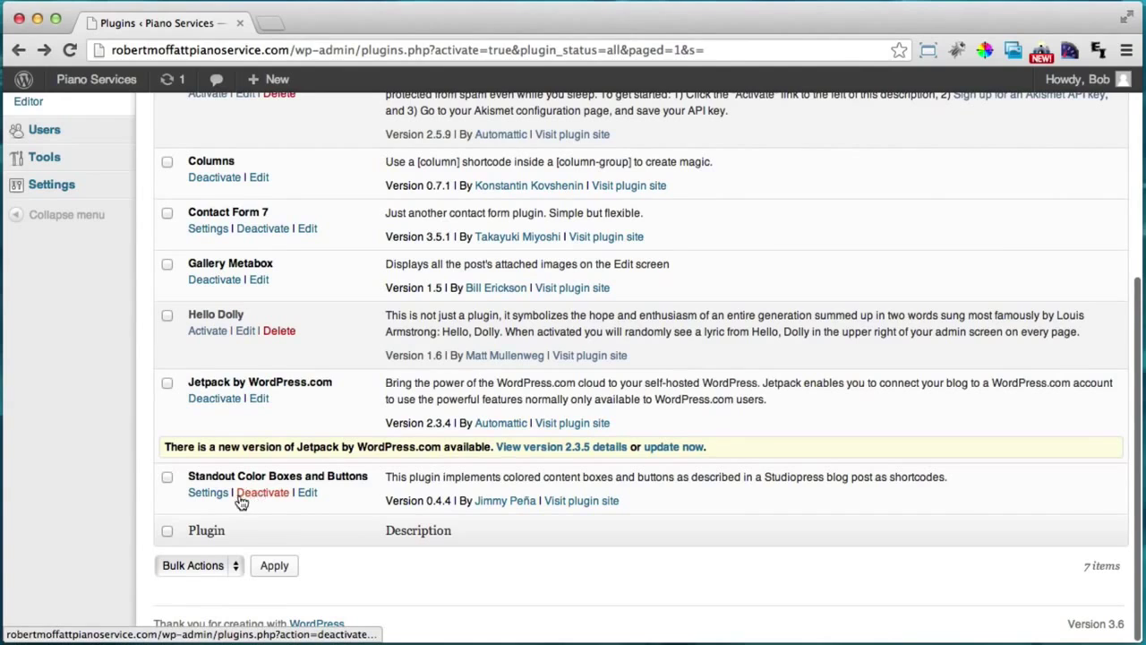
pyautogui.scroll(10, 248, 503)
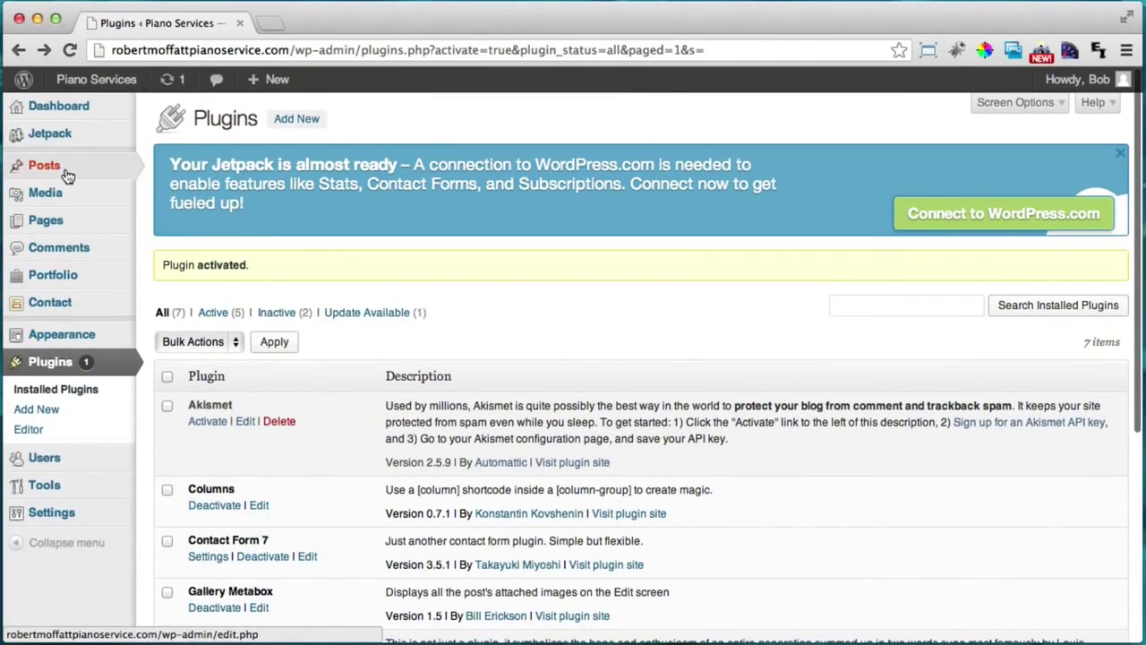
# Step: In the Contact page editor, add [color-box color=grey] on a new line above the form shortcode
pyautogui.click(49, 221)
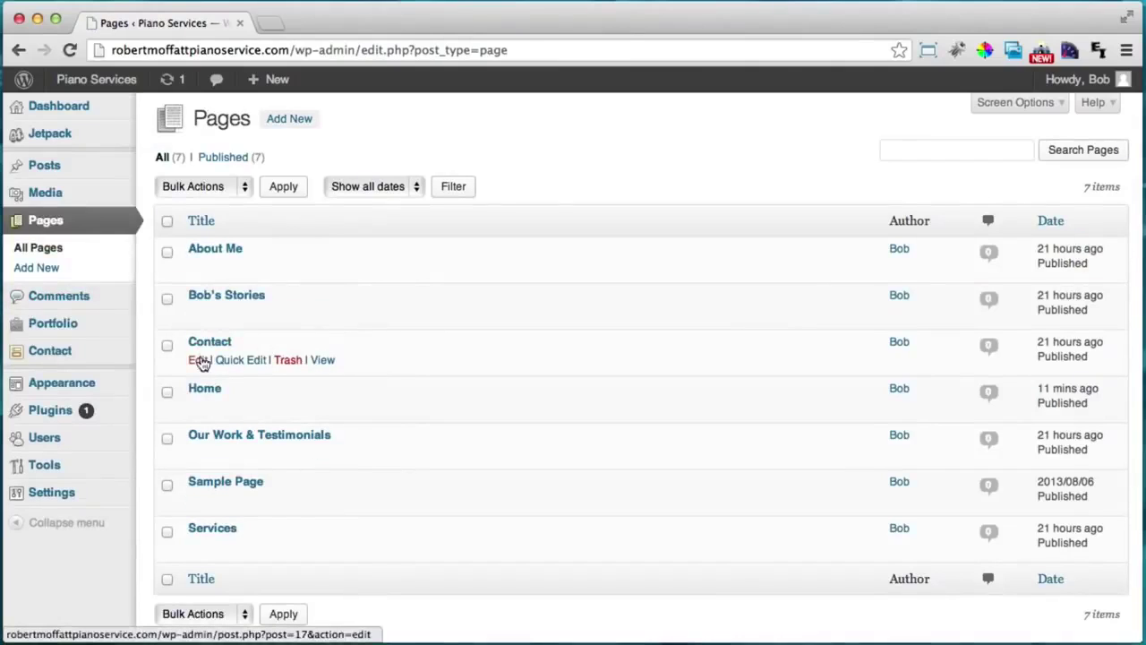
pyautogui.click(208, 343)
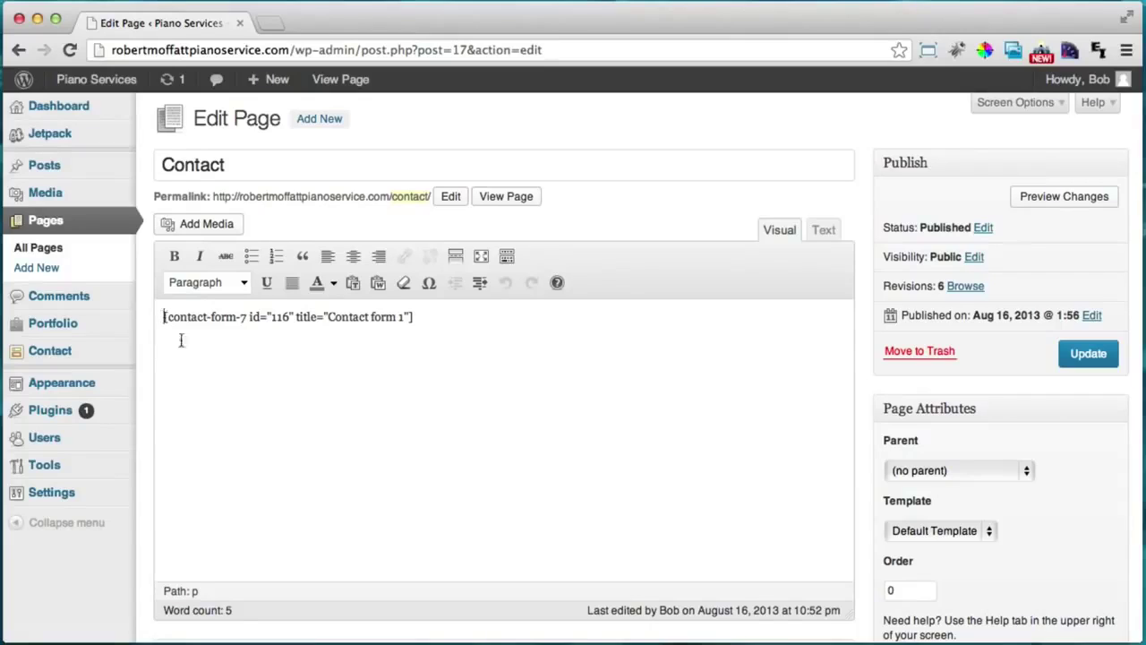
pyautogui.click(164, 317)
pyautogui.tripleClick(166, 324)
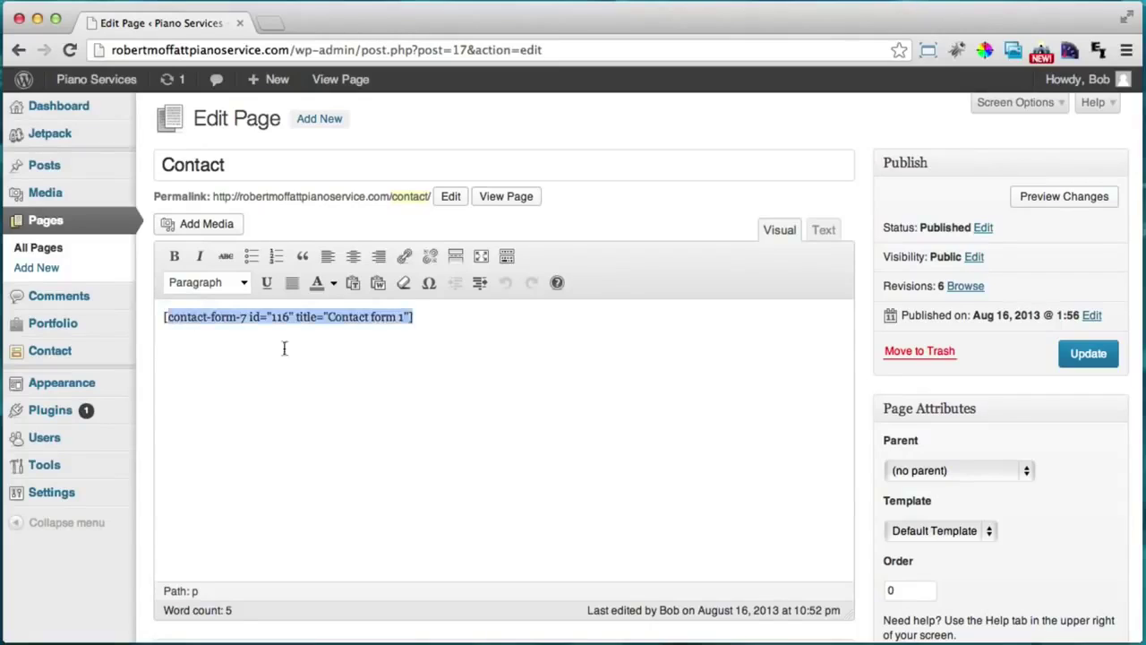
pyautogui.press('Right')
pyautogui.click(164, 317)
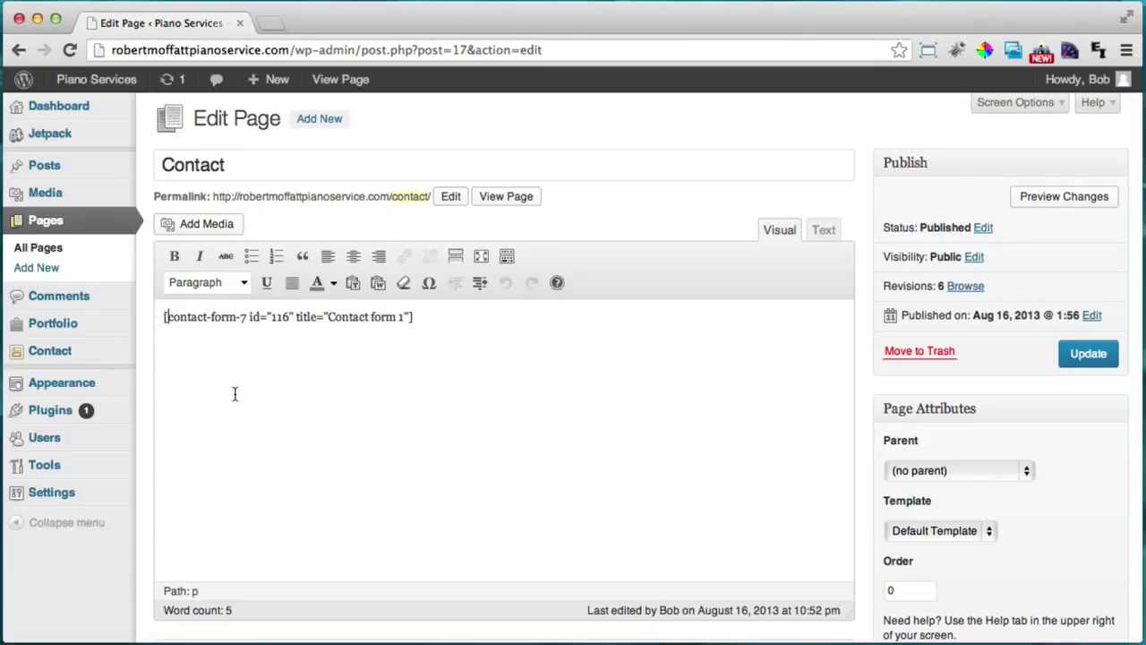
pyautogui.press('Return')
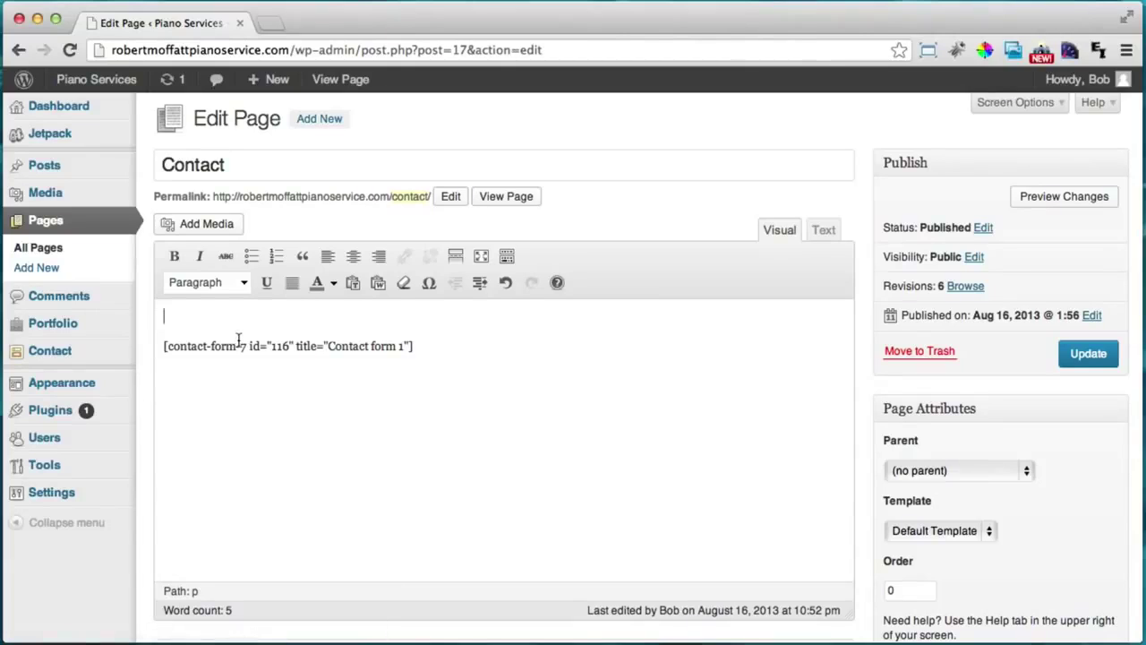
pyautogui.write('[color-box color-')
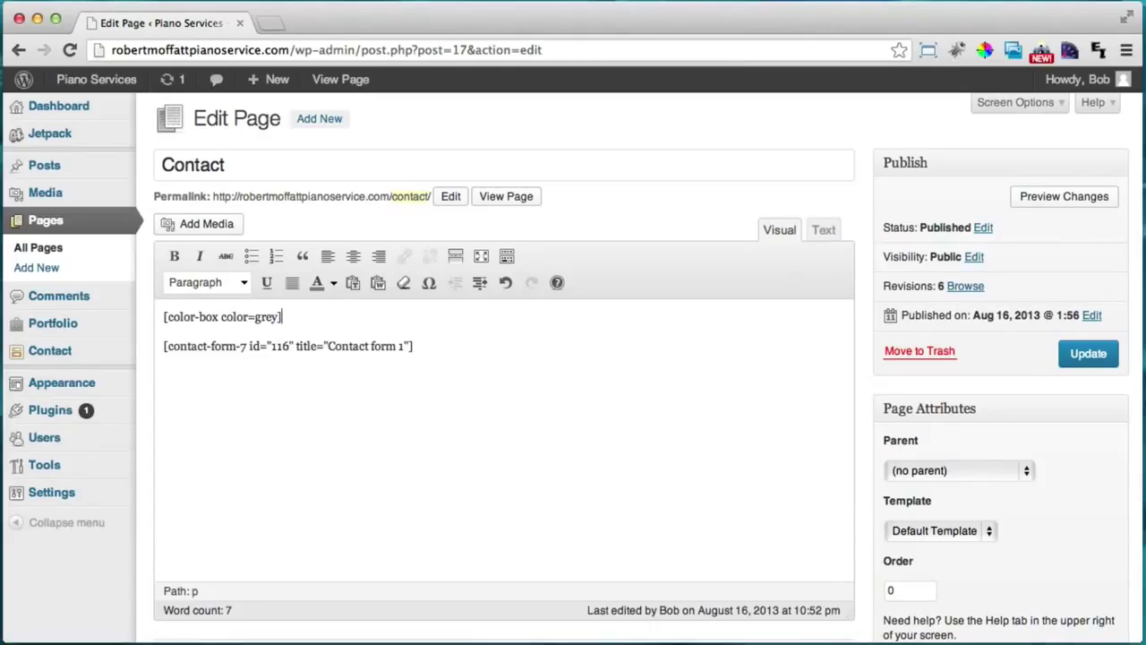
# Step: Add an Address line with the pasted street address, ending in Canada
pyautogui.press('Return')
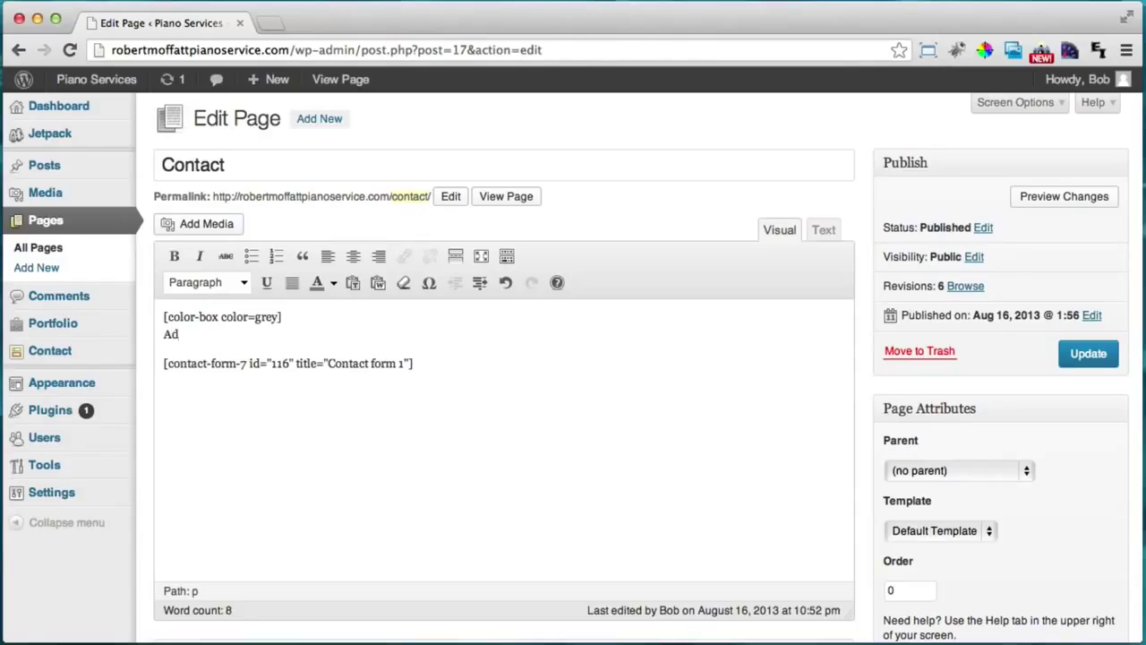
pyautogui.write('Address:')
pyautogui.click(1144, 466)
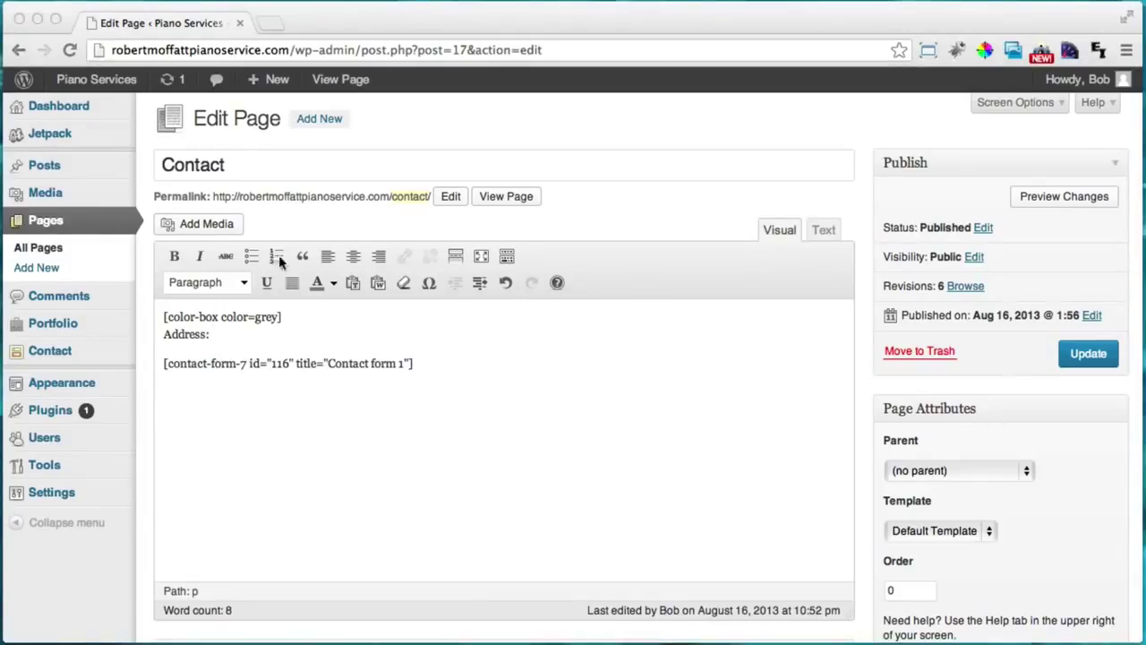
pyautogui.click(226, 331)
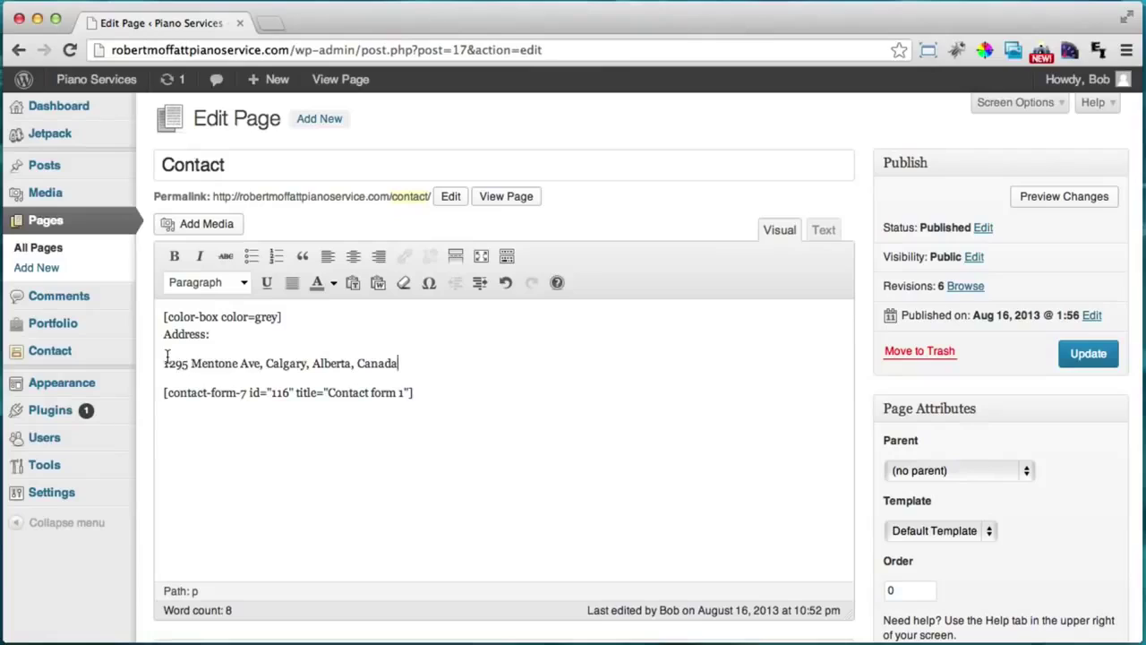
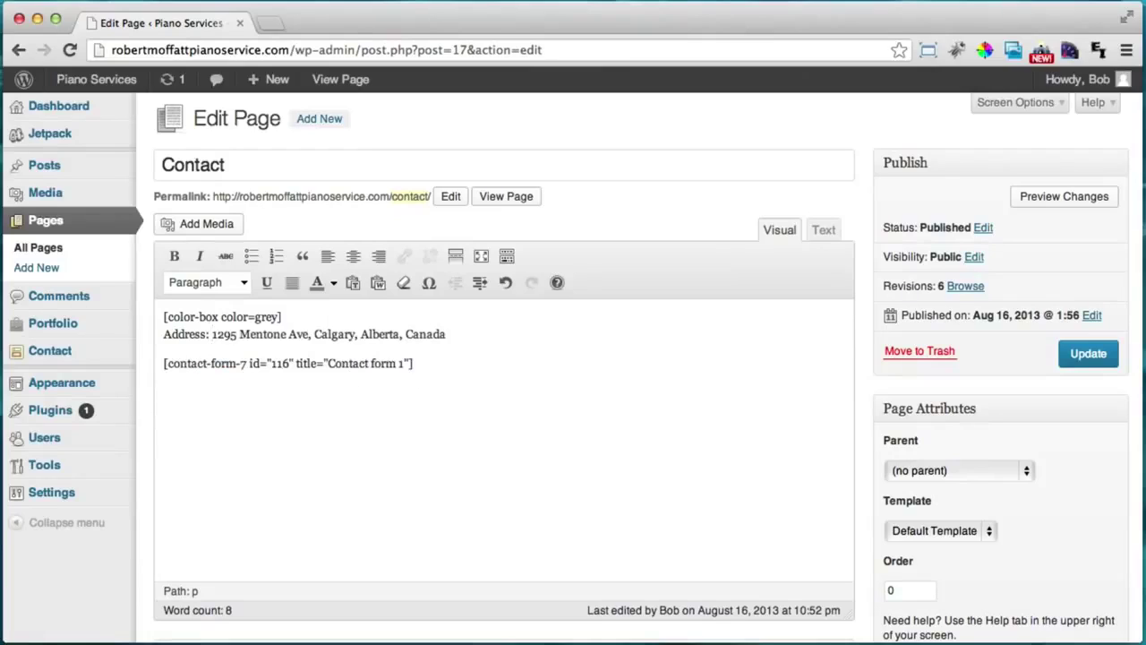
pyautogui.click(465, 334)
pyautogui.hotkey('shift', 'Return')
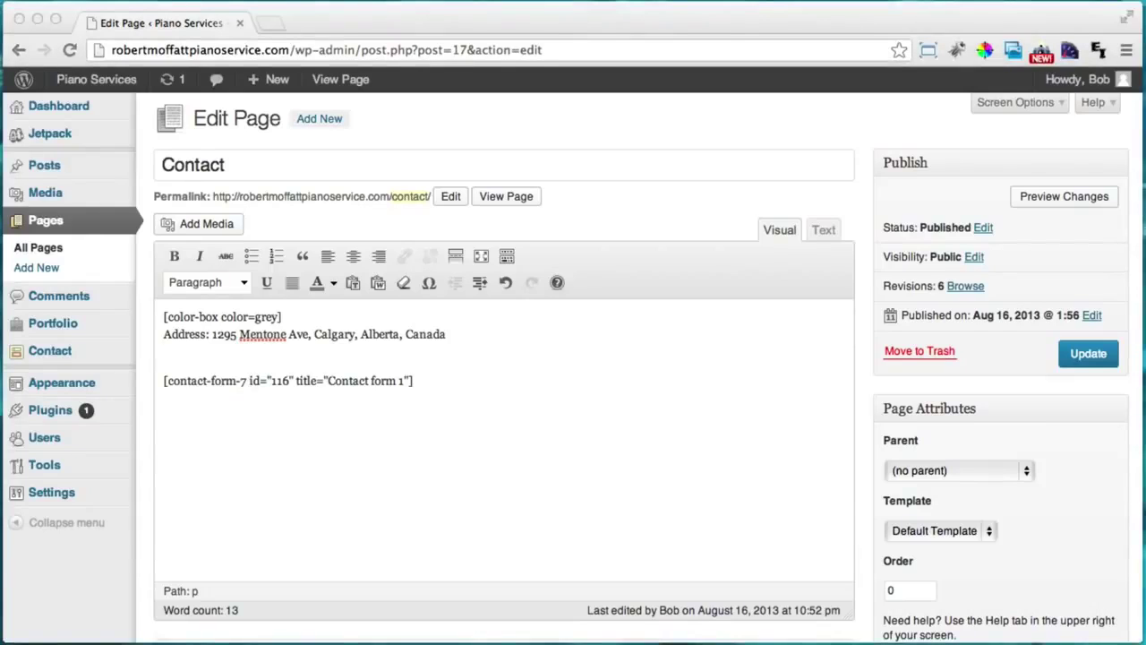
# Step: Paste the Cell phone line and place it directly under the address
pyautogui.click(169, 351)
pyautogui.press('super+v')
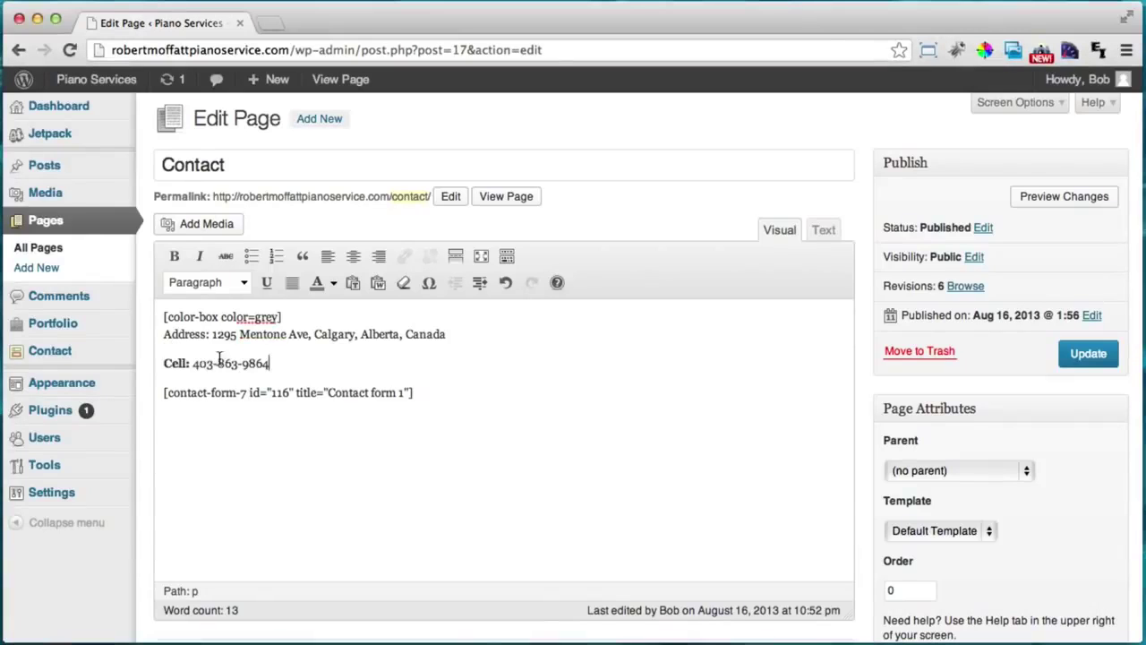
pyautogui.click(166, 359)
pyautogui.press('BackSpace')
pyautogui.hotkey('shift', 'Return')
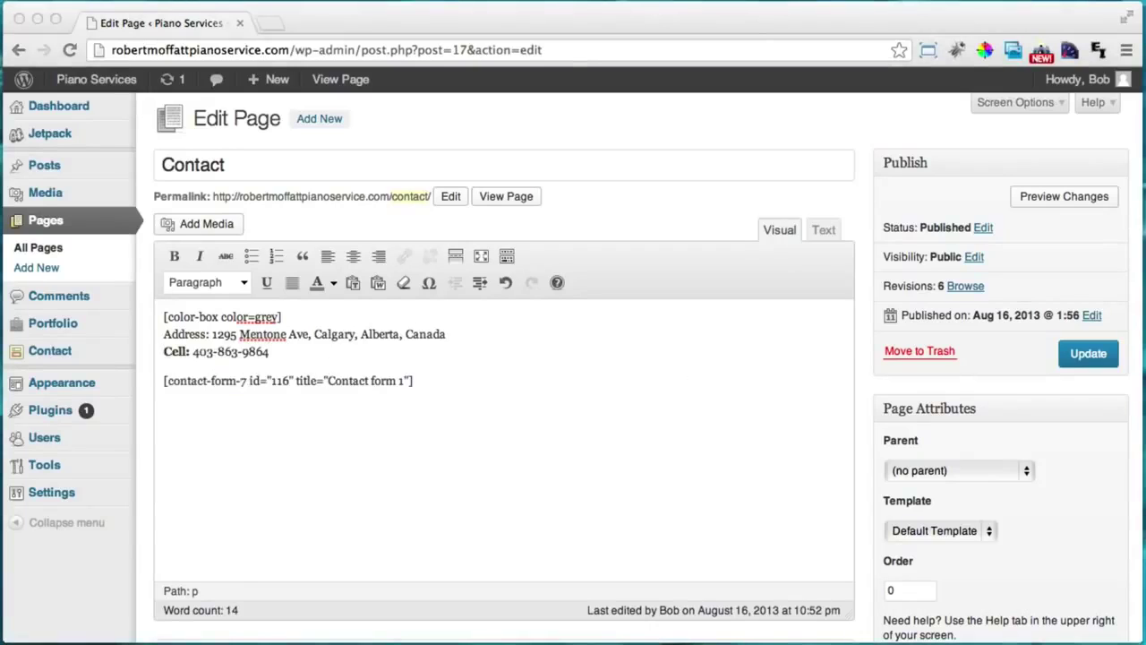
# Step: Place the Business phone line directly under the Cell line with a Shift+Enter break
pyautogui.click(174, 367)
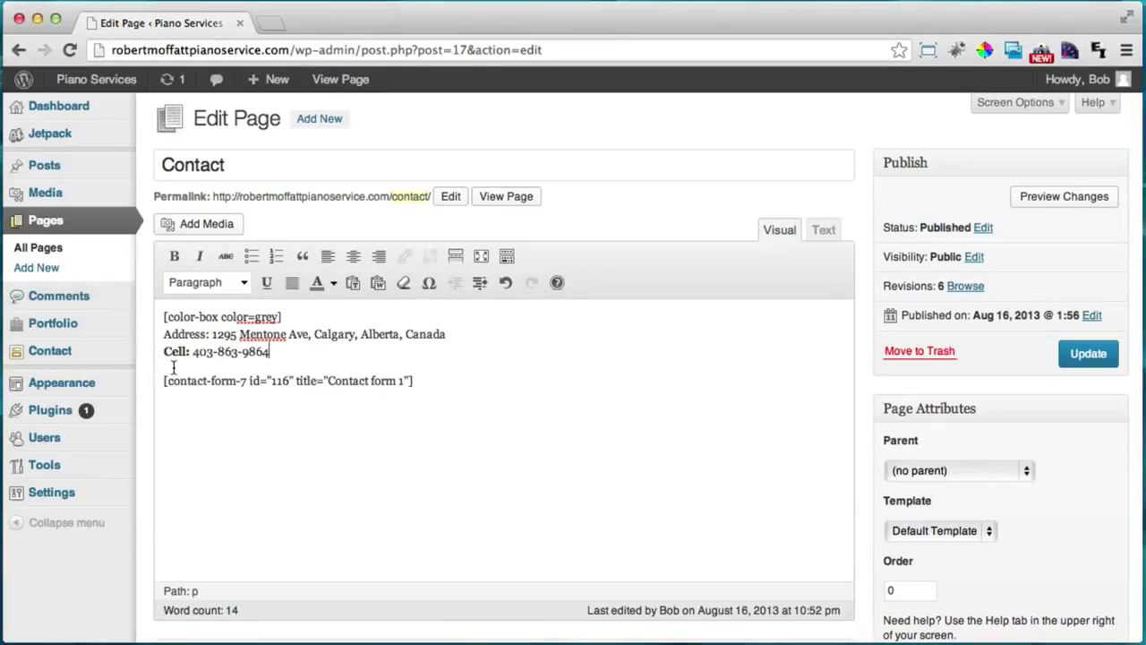
pyautogui.press('Up')
pyautogui.press('Down')
pyautogui.press('Up')
pyautogui.click(301, 359)
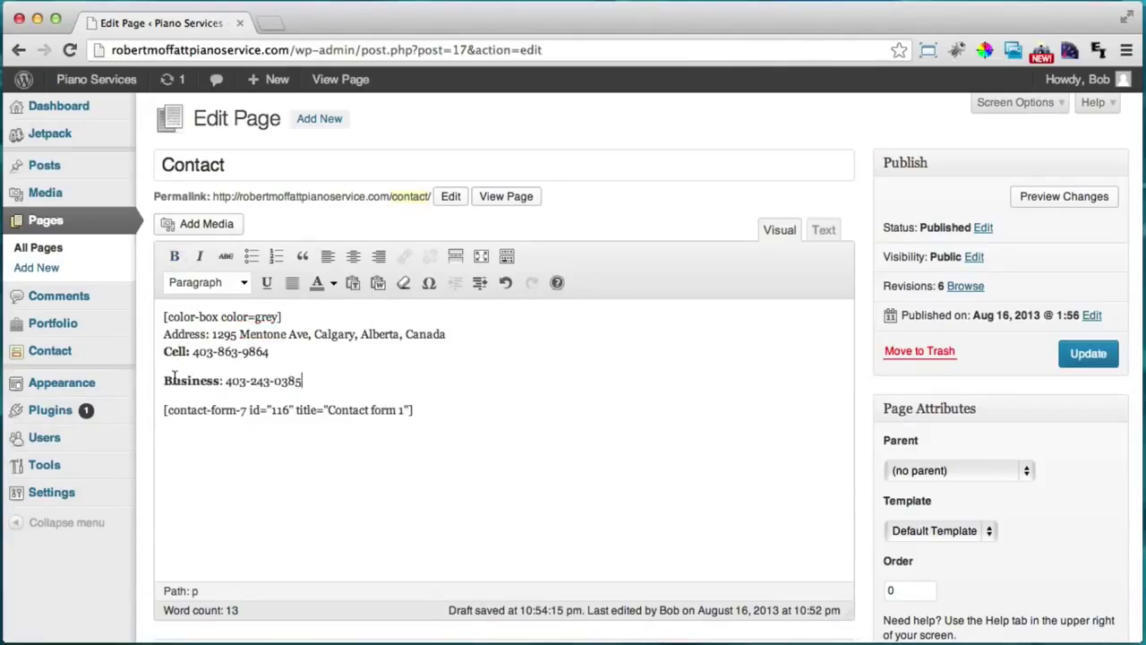
pyautogui.click(164, 381)
pyautogui.press('BackSpace')
pyautogui.hotkey('shift', 'Return')
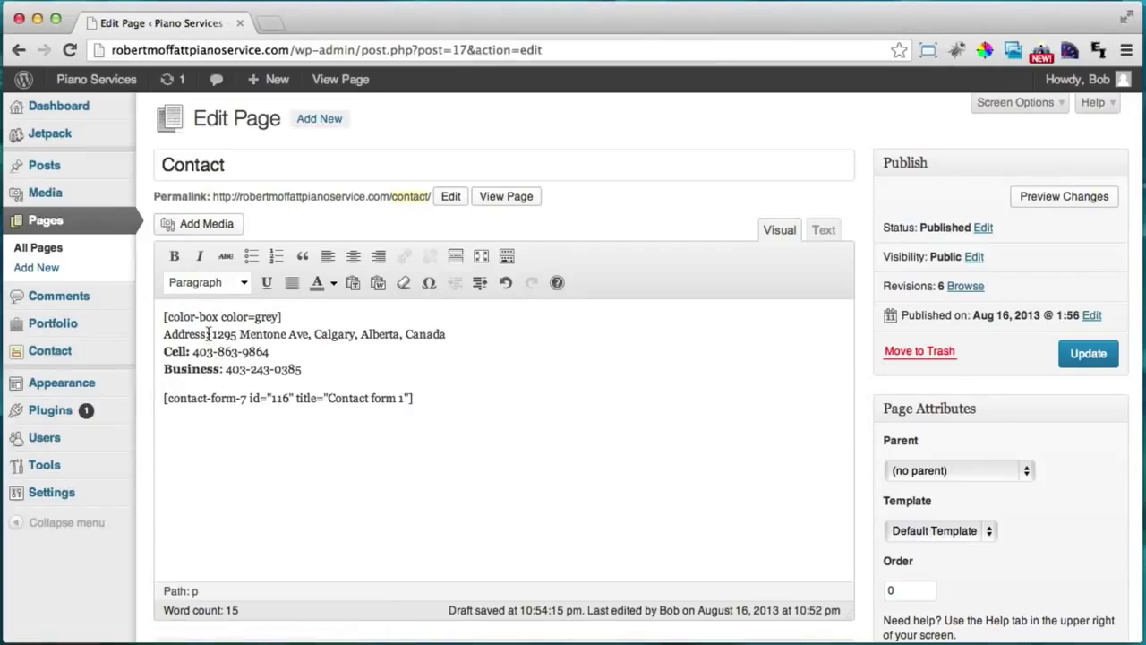
pyautogui.moveTo(210, 334); pyautogui.dragTo(153, 332)
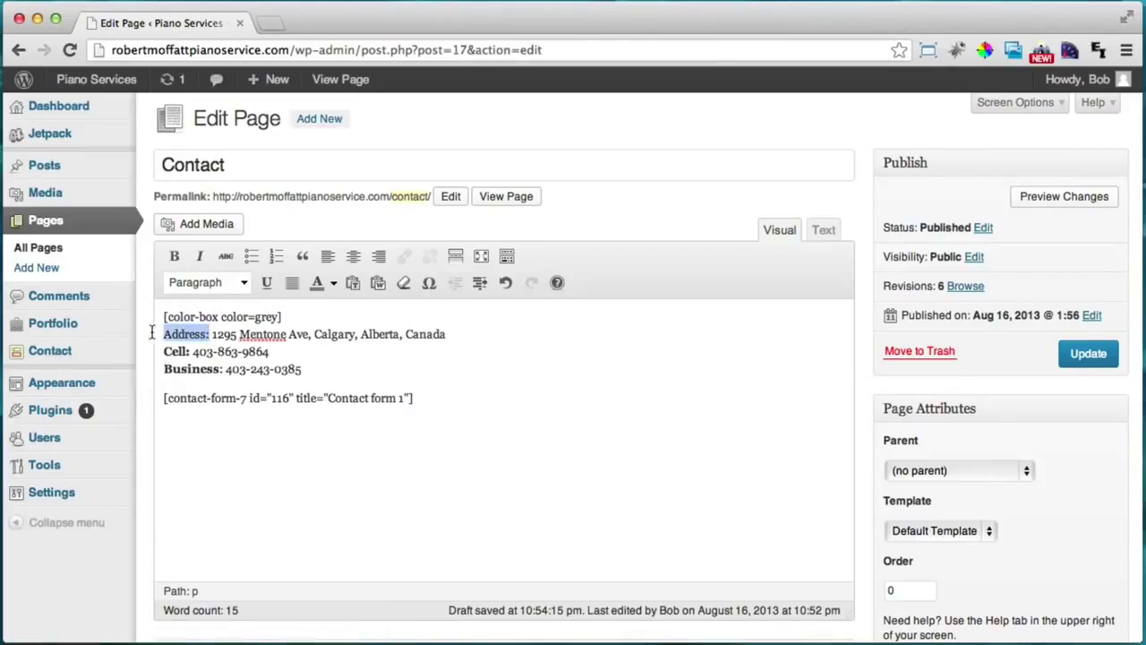
# Step: Bold the Address label and type a closing [/color-box] tag above the form shortcode
pyautogui.click(175, 260)
pyautogui.click(324, 369)
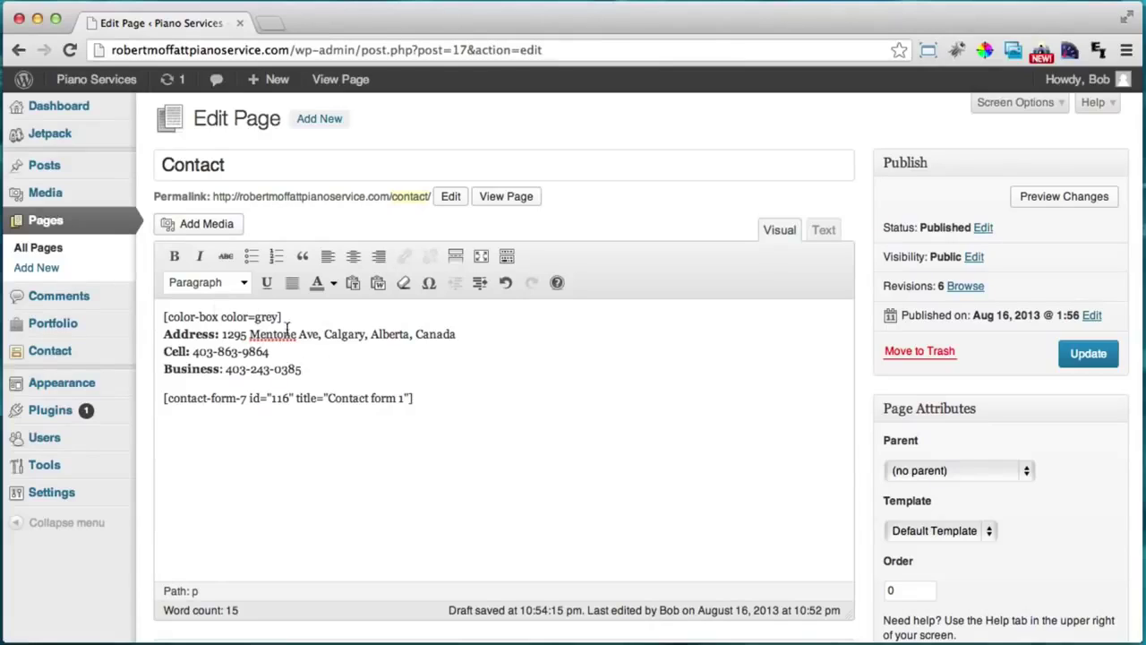
pyautogui.moveTo(281, 316); pyautogui.dragTo(164, 313)
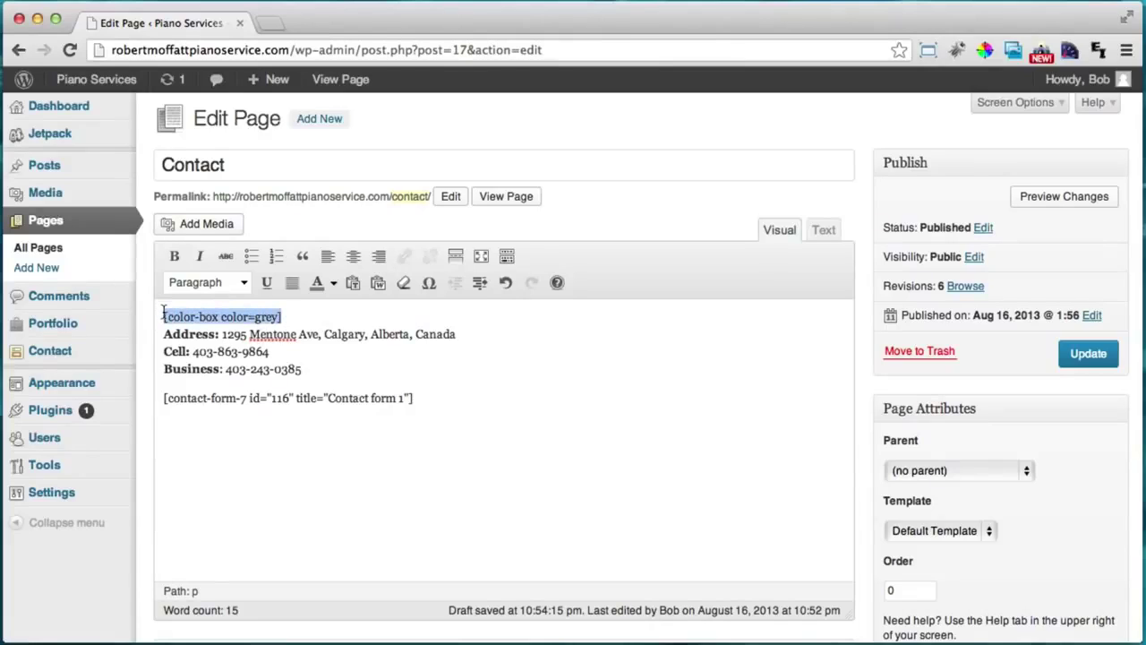
pyautogui.click(325, 377)
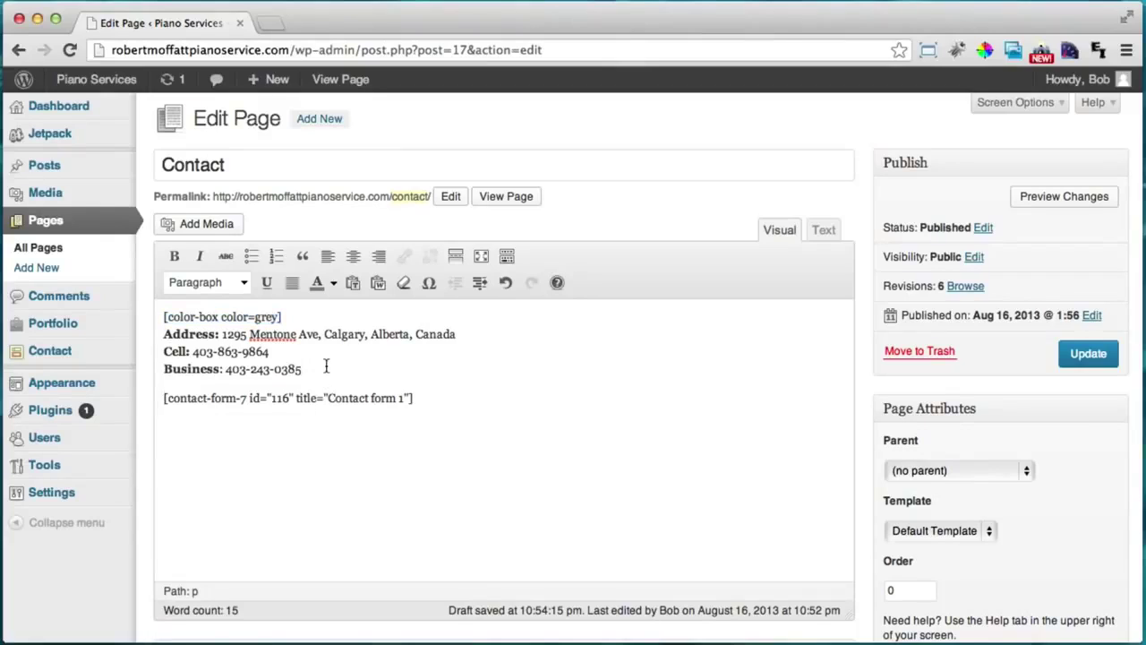
pyautogui.press('Return')
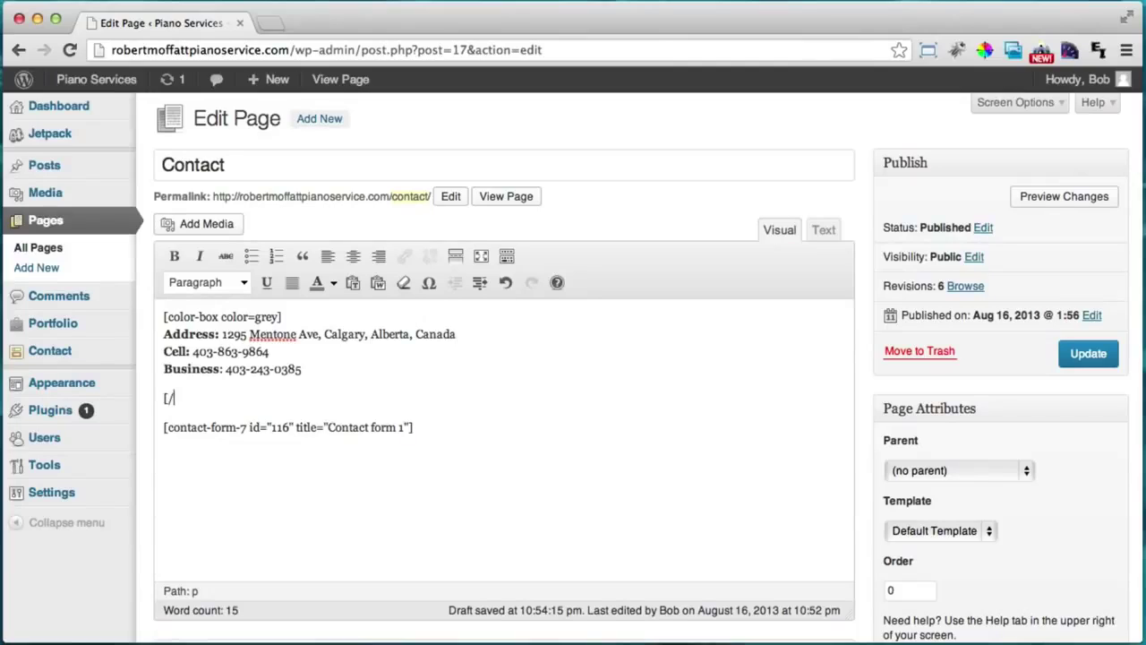
pyautogui.write('[/b')
pyautogui.write('olo')
pyautogui.write('r-box')
# Step: Review the color-box block by selecting its opening tag, closing tag and contact lines
pyautogui.moveTo(266, 400); pyautogui.dragTo(152, 318)
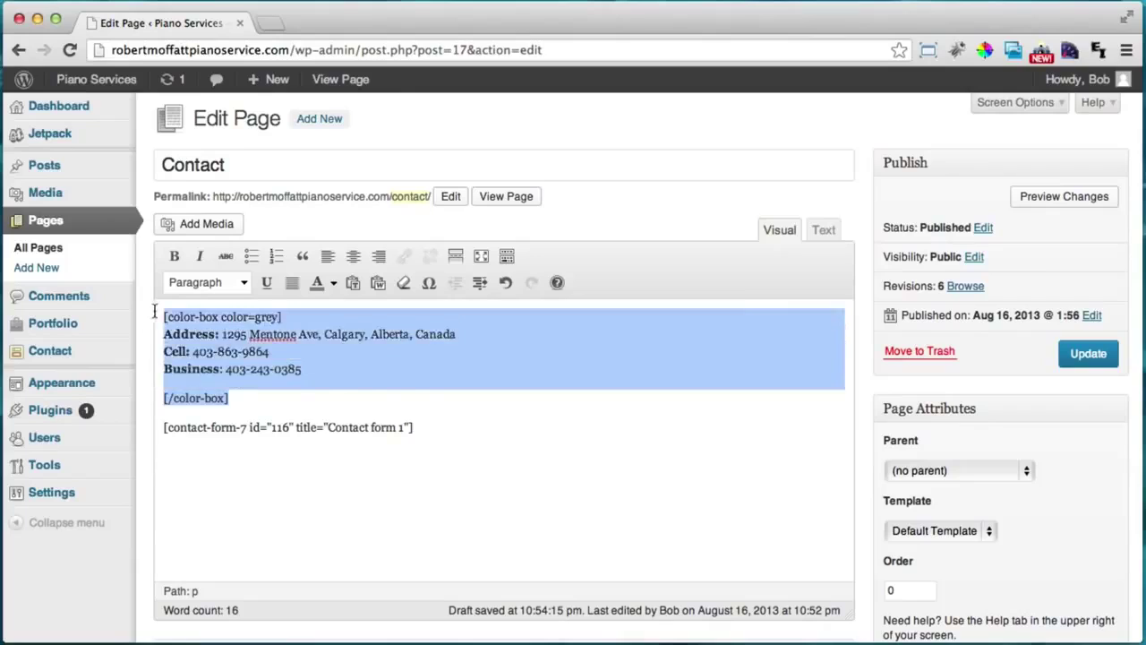
pyautogui.click(183, 326)
pyautogui.moveTo(315, 320); pyautogui.dragTo(160, 314)
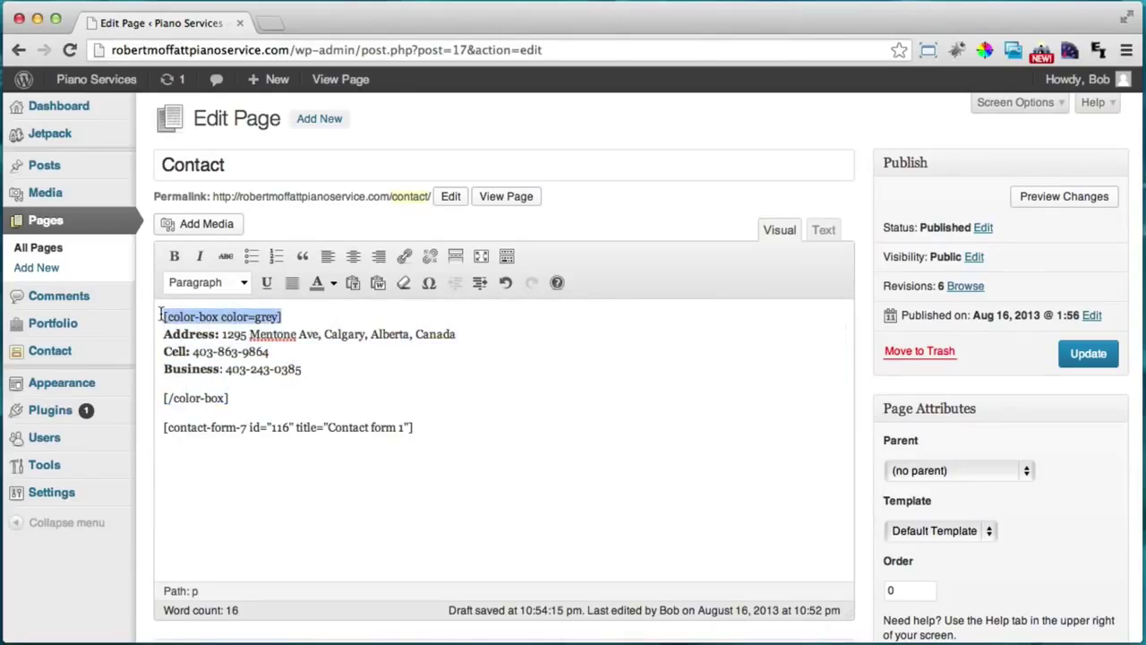
pyautogui.moveTo(238, 399); pyautogui.dragTo(165, 398)
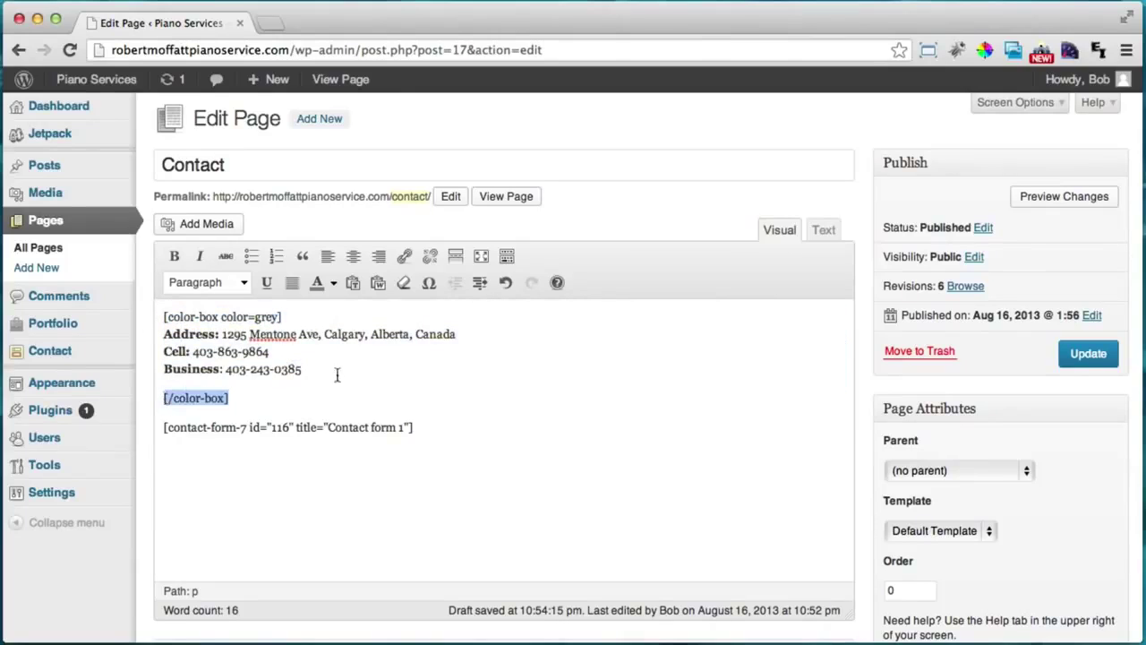
pyautogui.moveTo(320, 370); pyautogui.dragTo(162, 332)
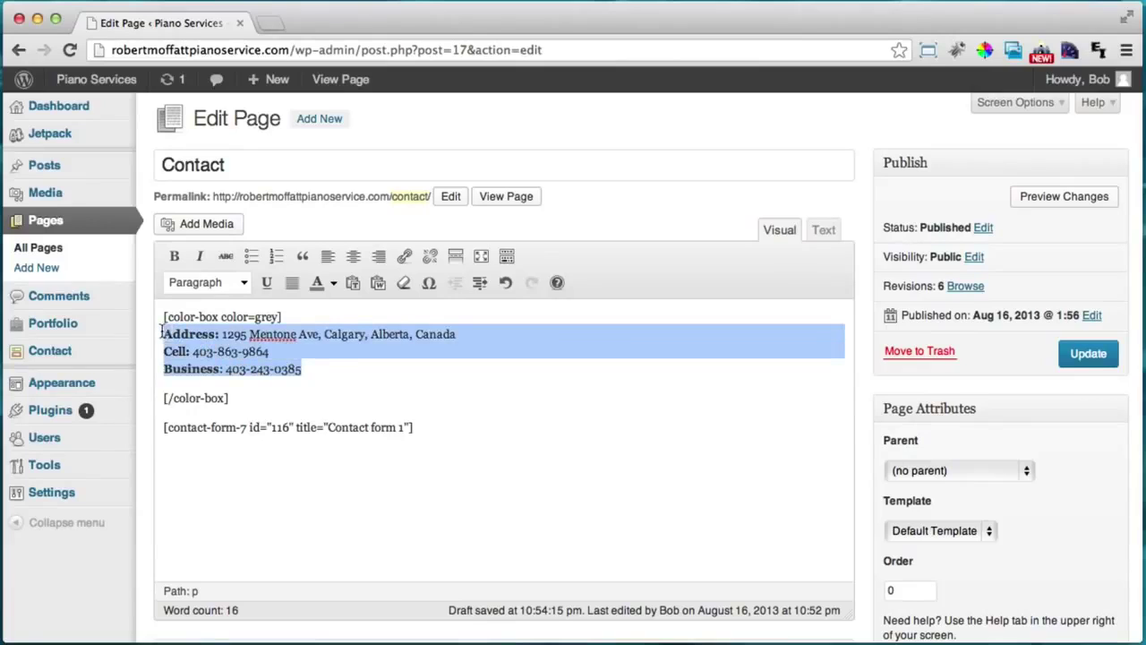
pyautogui.click(314, 402)
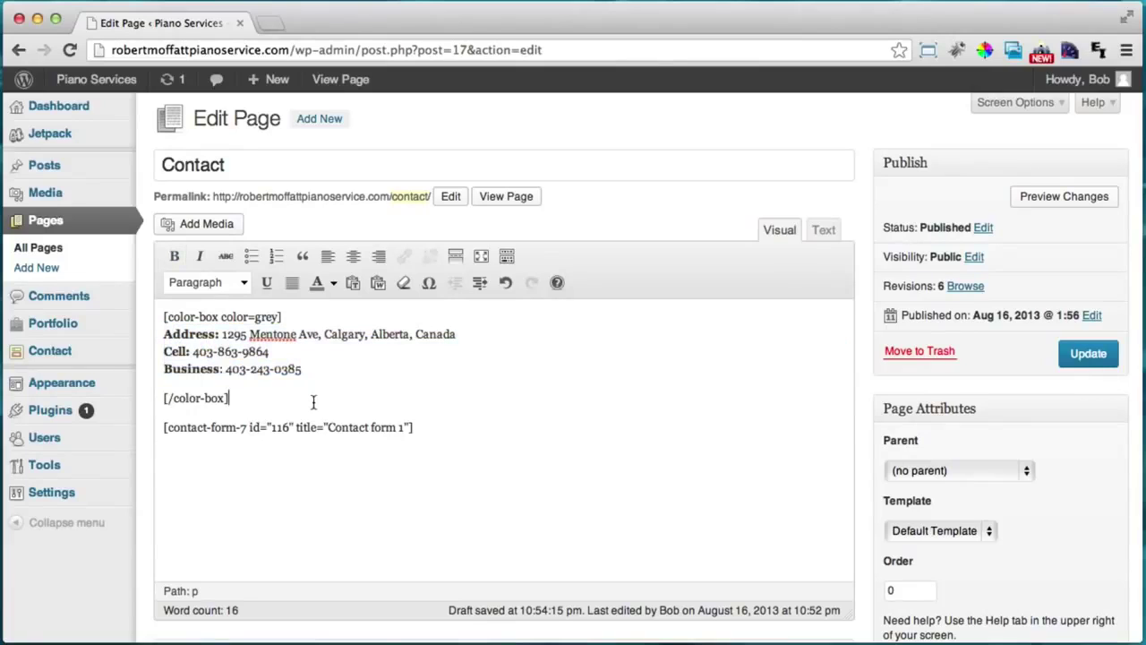
pyautogui.click(1088, 361)
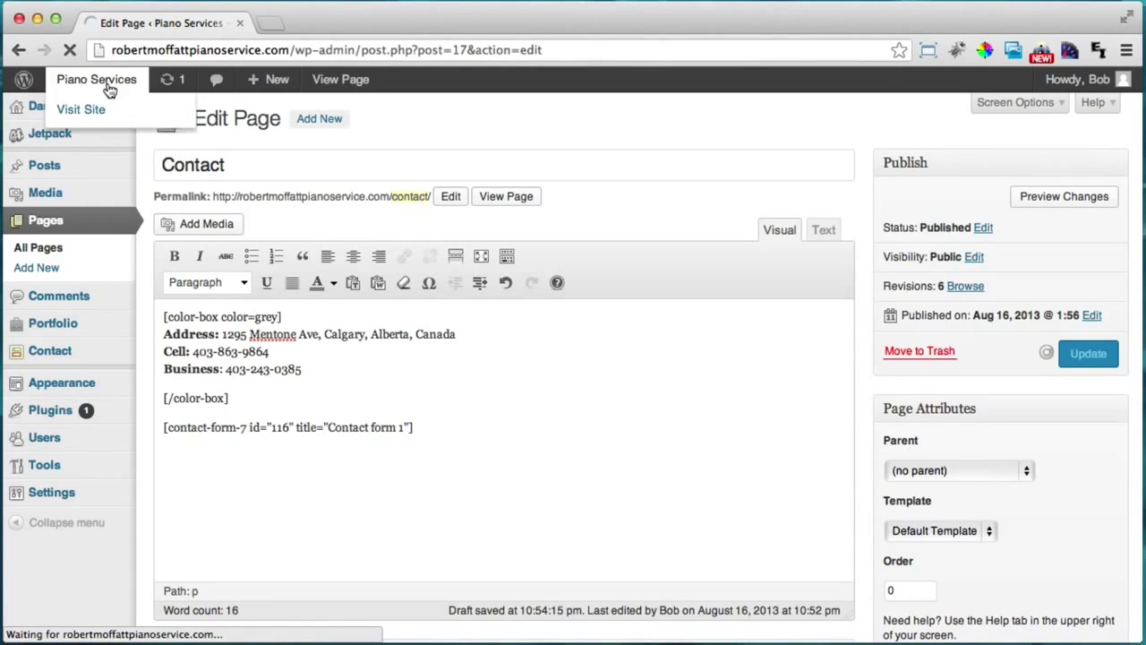
pyautogui.keyDown('super'); pyautogui.click(77, 79); pyautogui.keyUp('super')
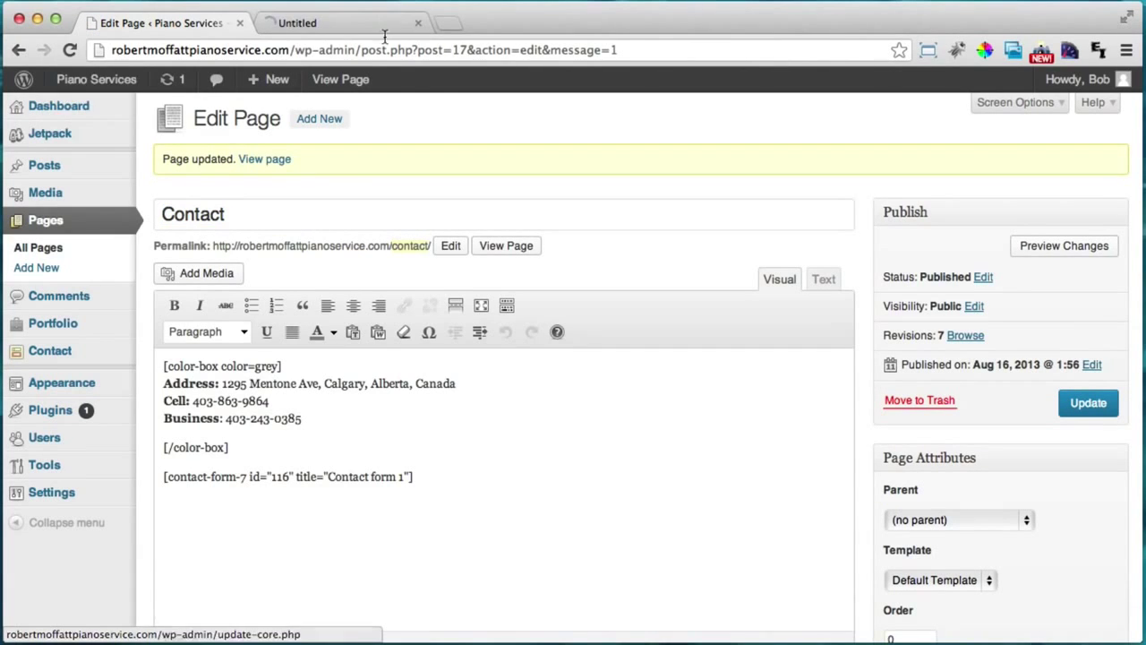
pyautogui.click(354, 20)
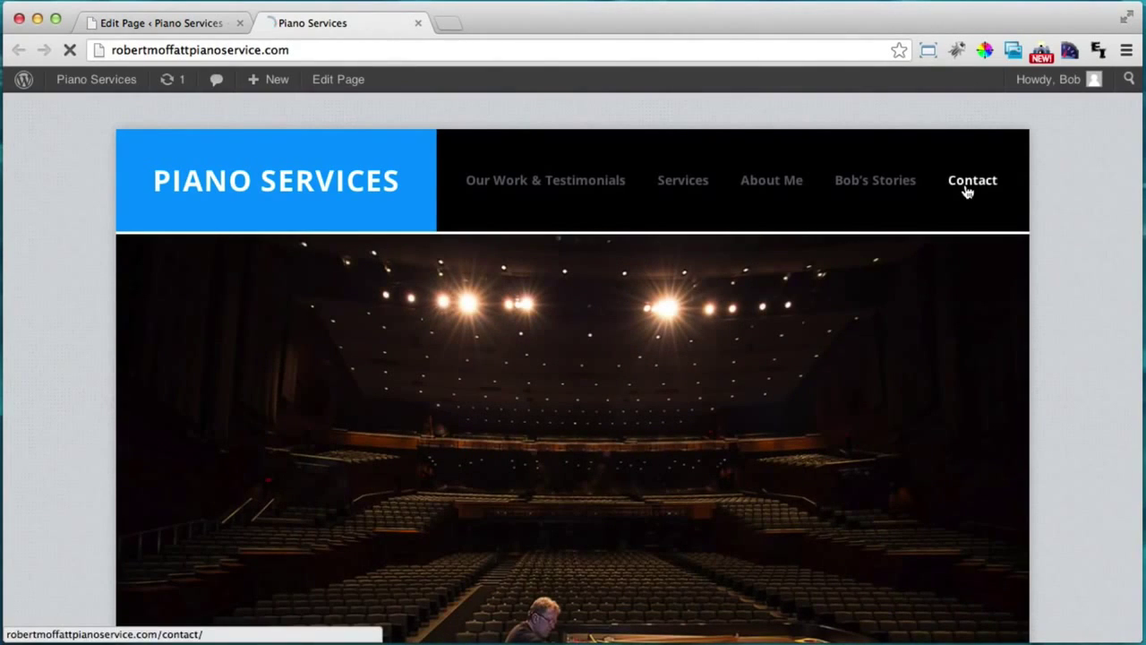
pyautogui.click(967, 189)
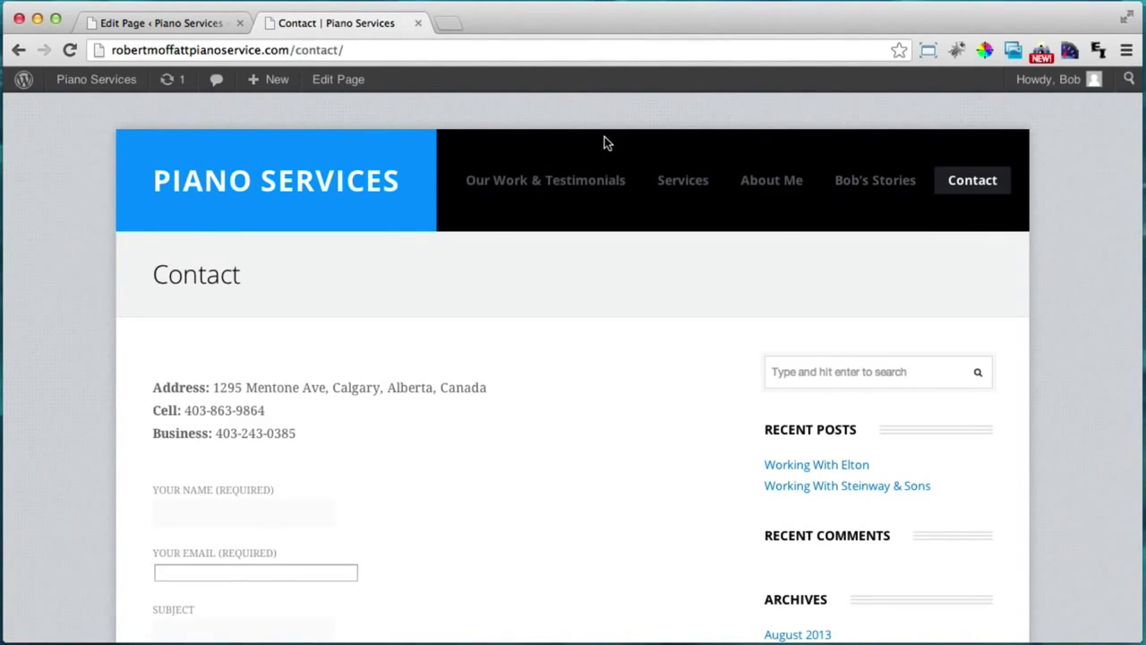
pyautogui.click(240, 27)
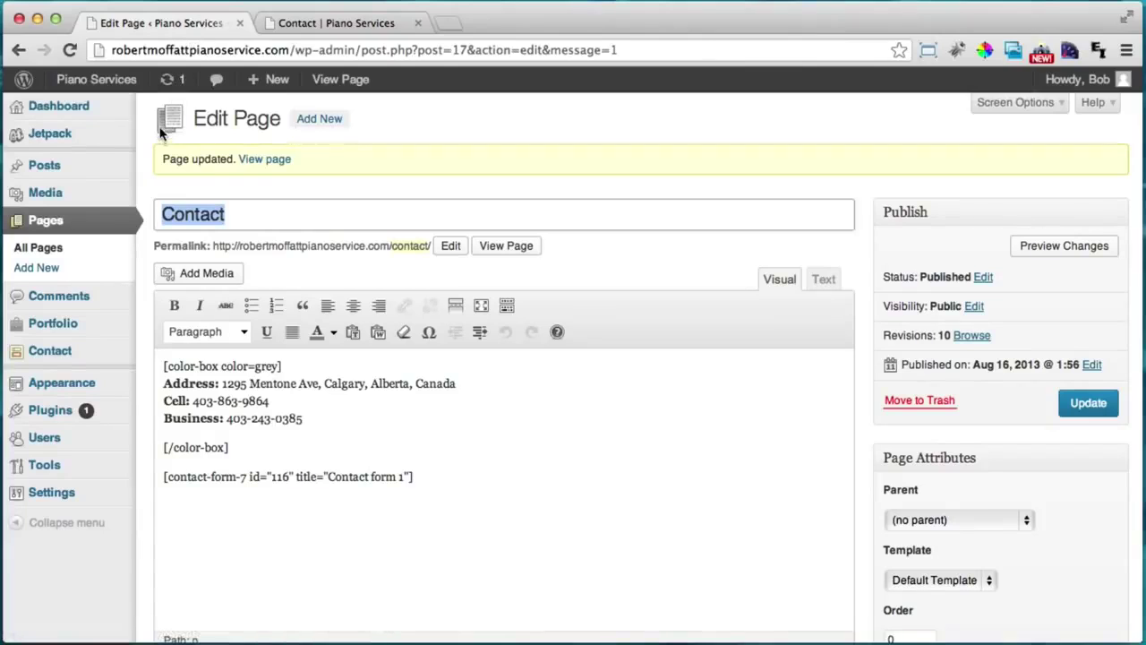
# Step: Respell the color value as 'gray', update the page, and reload the live Contact page
pyautogui.click(273, 367)
pyautogui.press('BackSpace')
pyautogui.write('a')
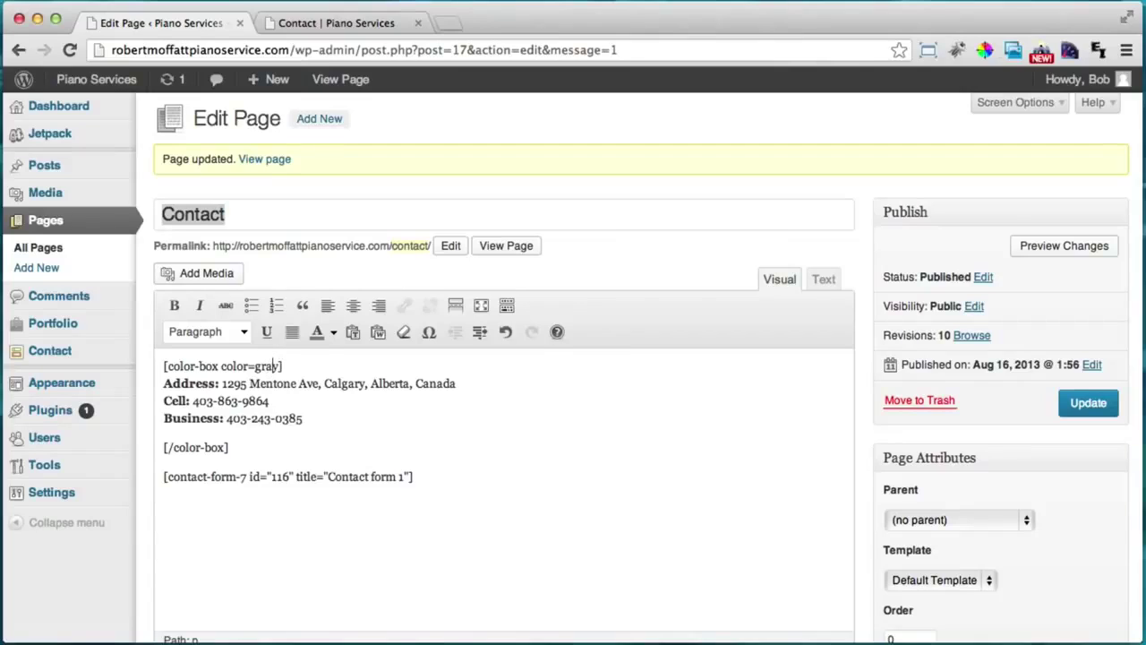
pyautogui.click(1079, 407)
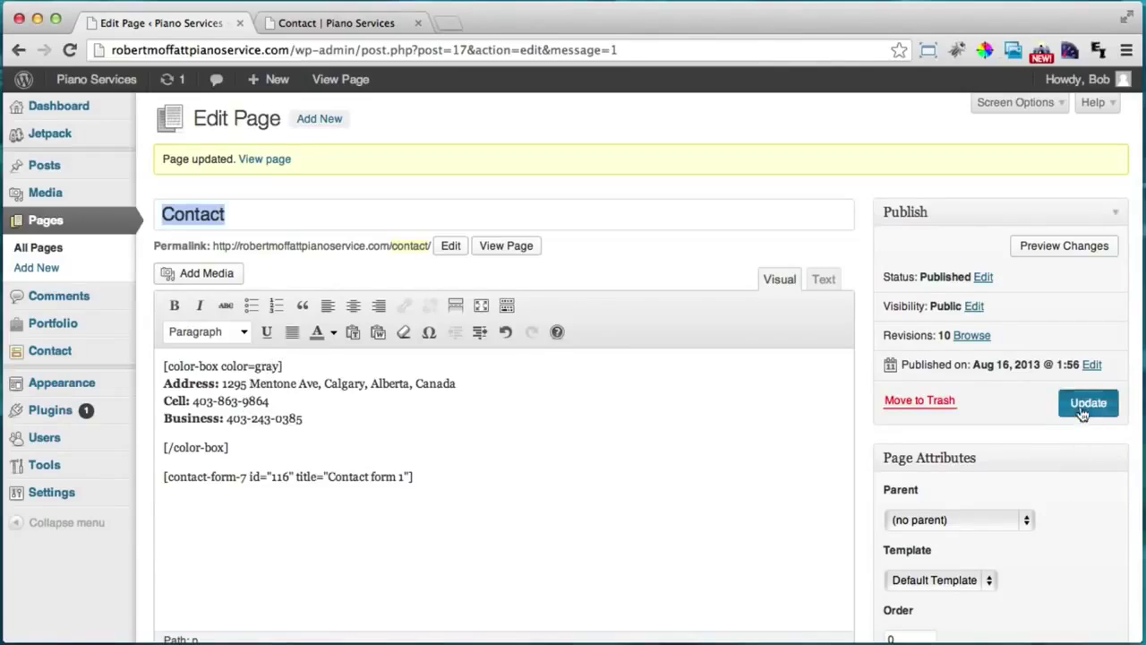
pyautogui.click(331, 21)
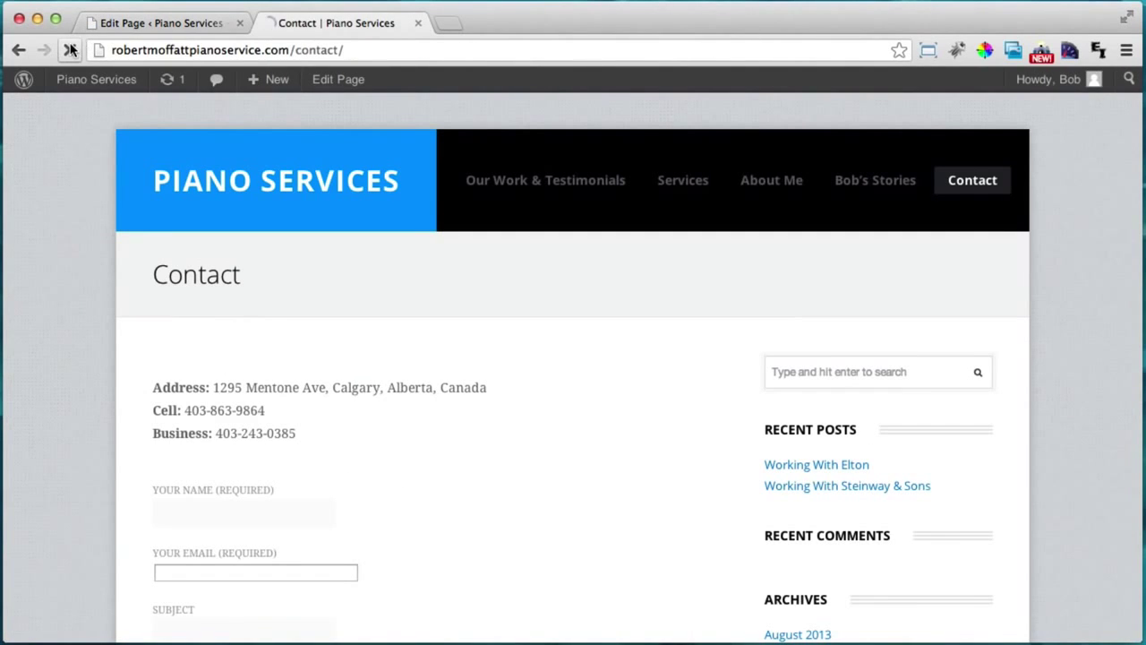
pyautogui.click(70, 49)
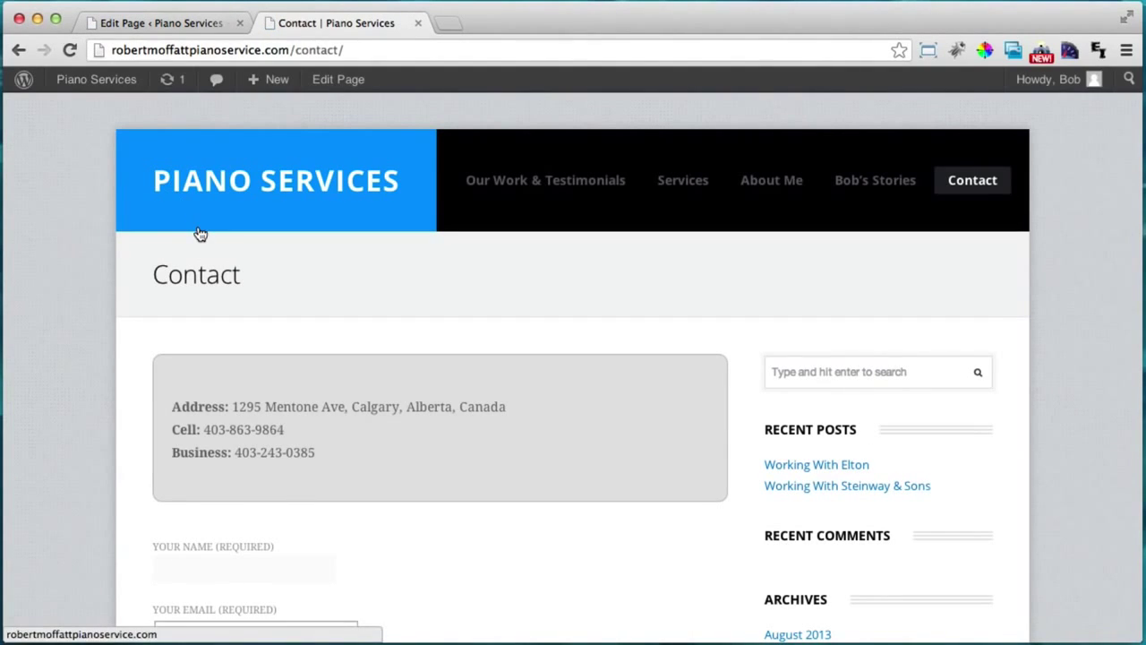
pyautogui.scroll(-2, 273, 453)
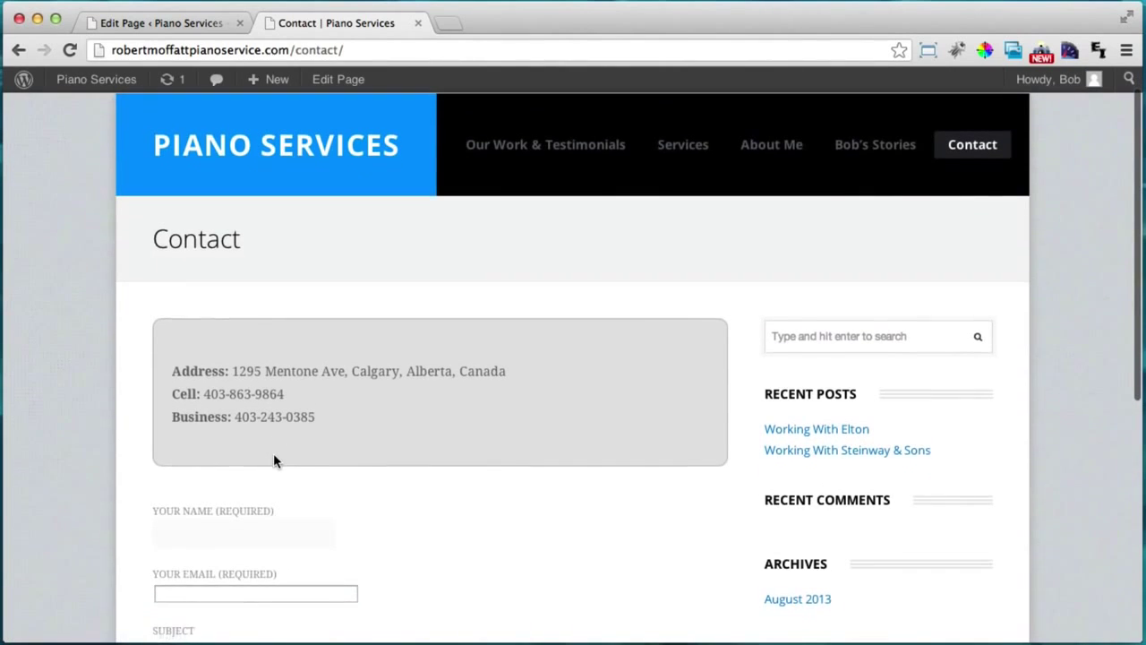
# Step: Delete the blank line before [/color-box], update, and reload the live Contact page
pyautogui.click(218, 24)
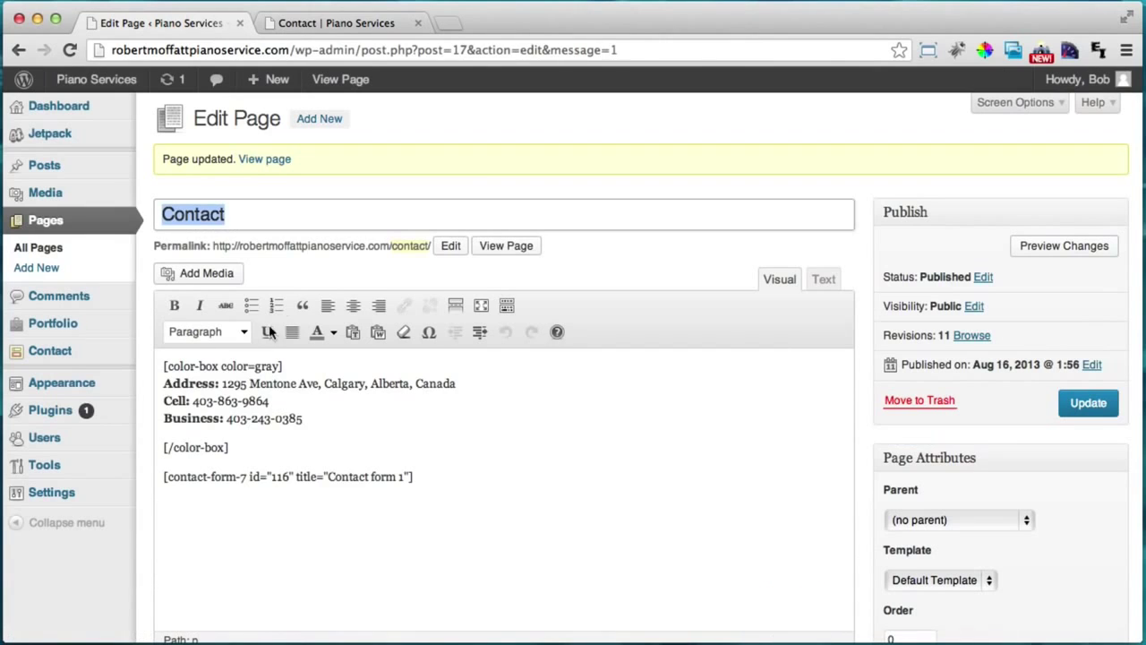
pyautogui.click(181, 436)
pyautogui.press('BackSpace')
pyautogui.press('BackSpace')
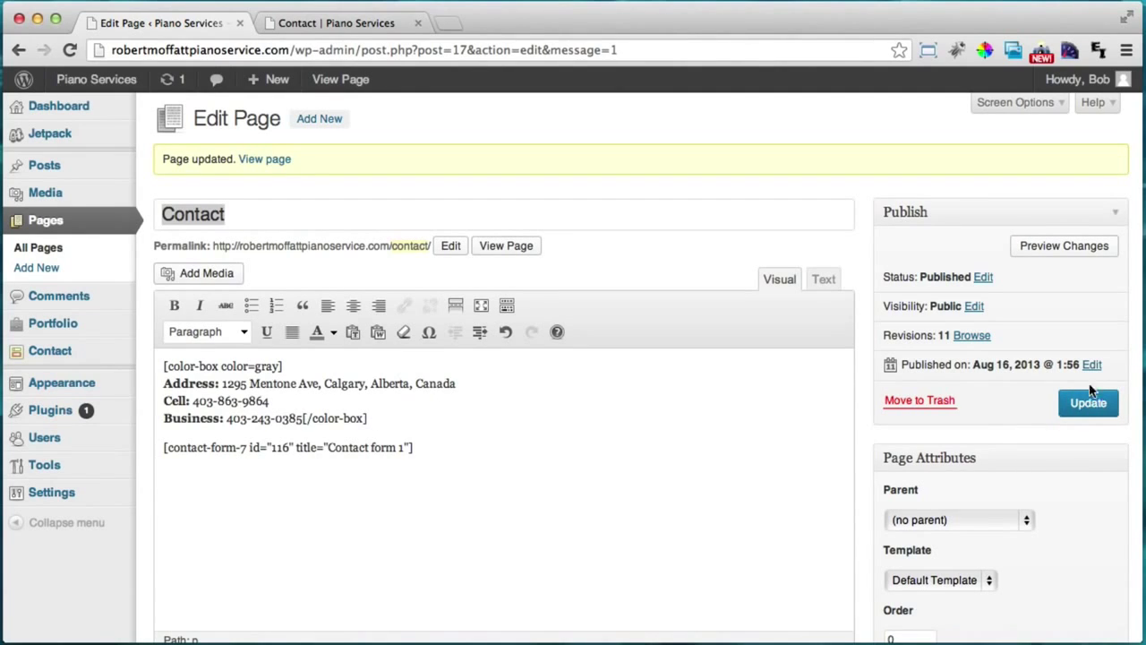
pyautogui.click(1085, 403)
pyautogui.click(377, 24)
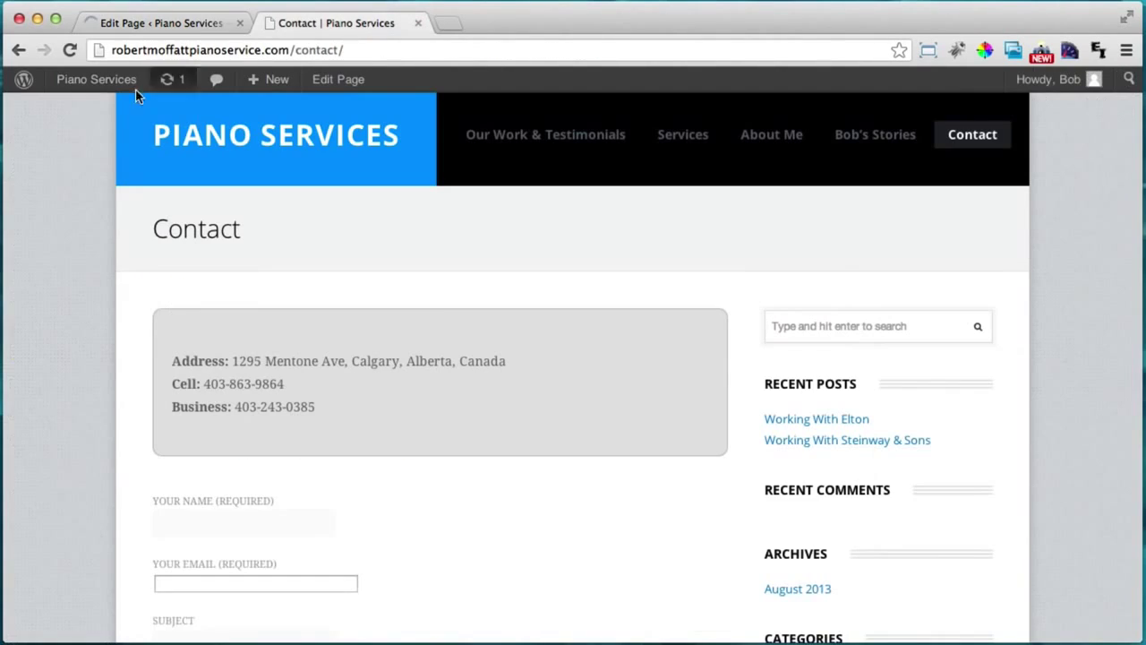
pyautogui.click(69, 50)
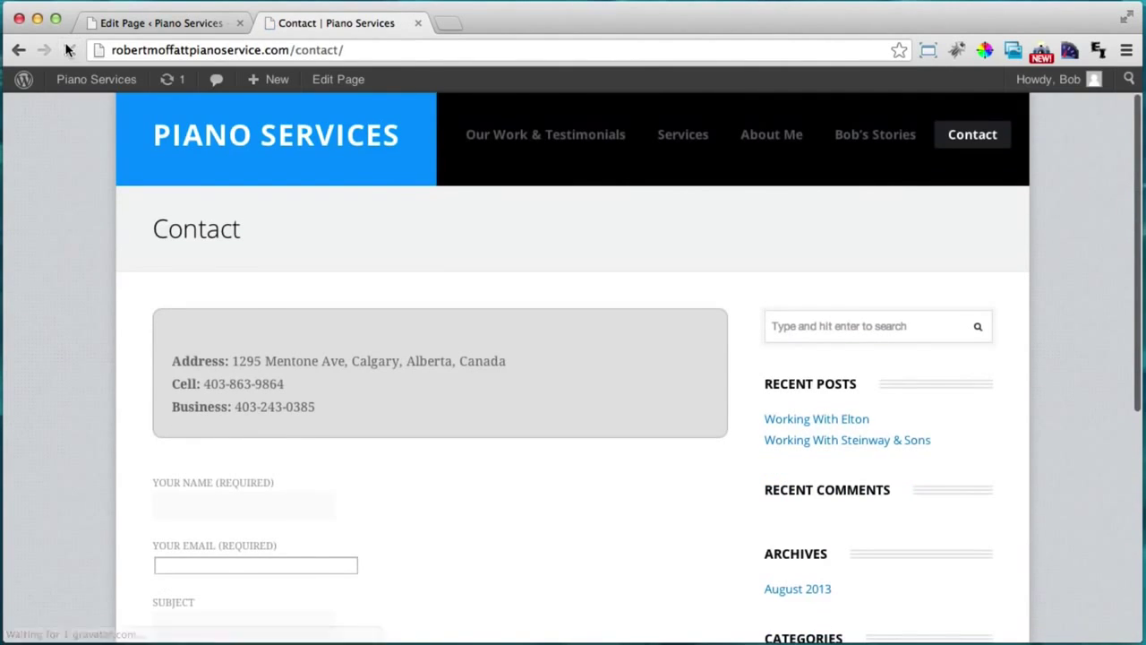
# Step: Remove the break after [color-box color=gray], update, and review the tighter box on the live page
pyautogui.click(212, 29)
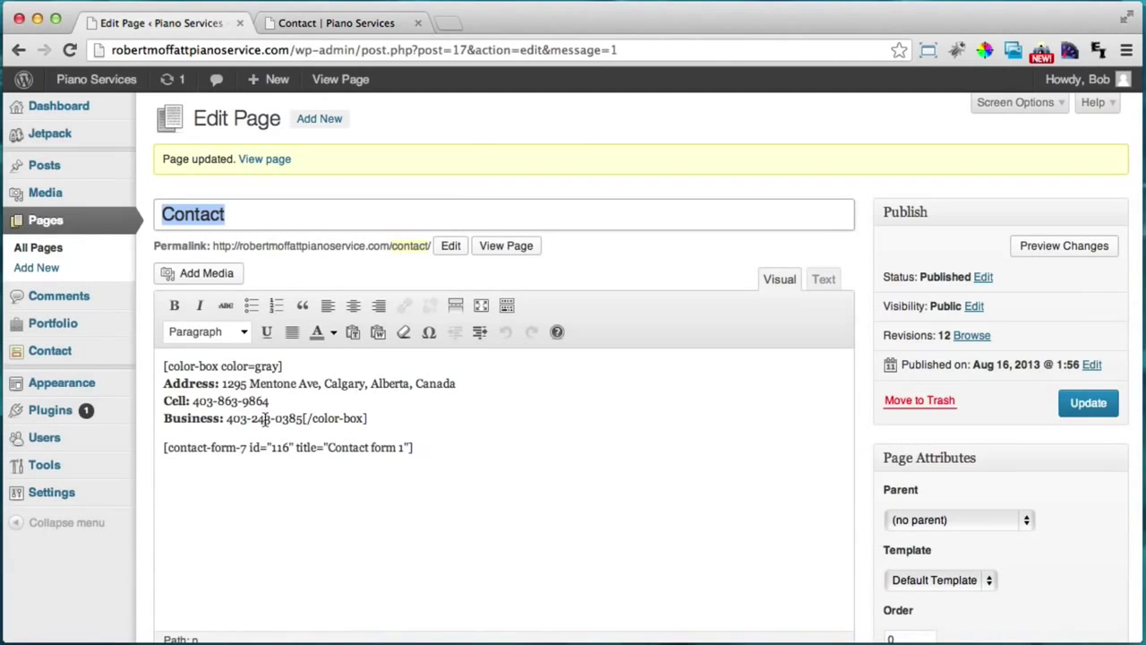
pyautogui.click(164, 383)
pyautogui.press('BackSpace')
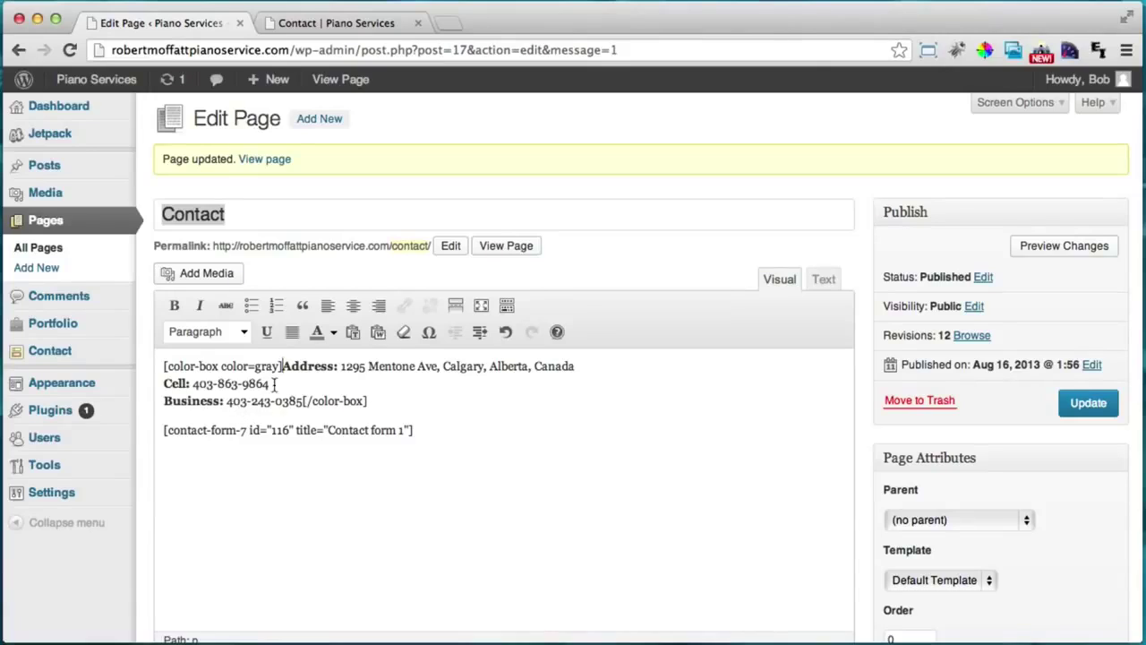
pyautogui.click(1088, 403)
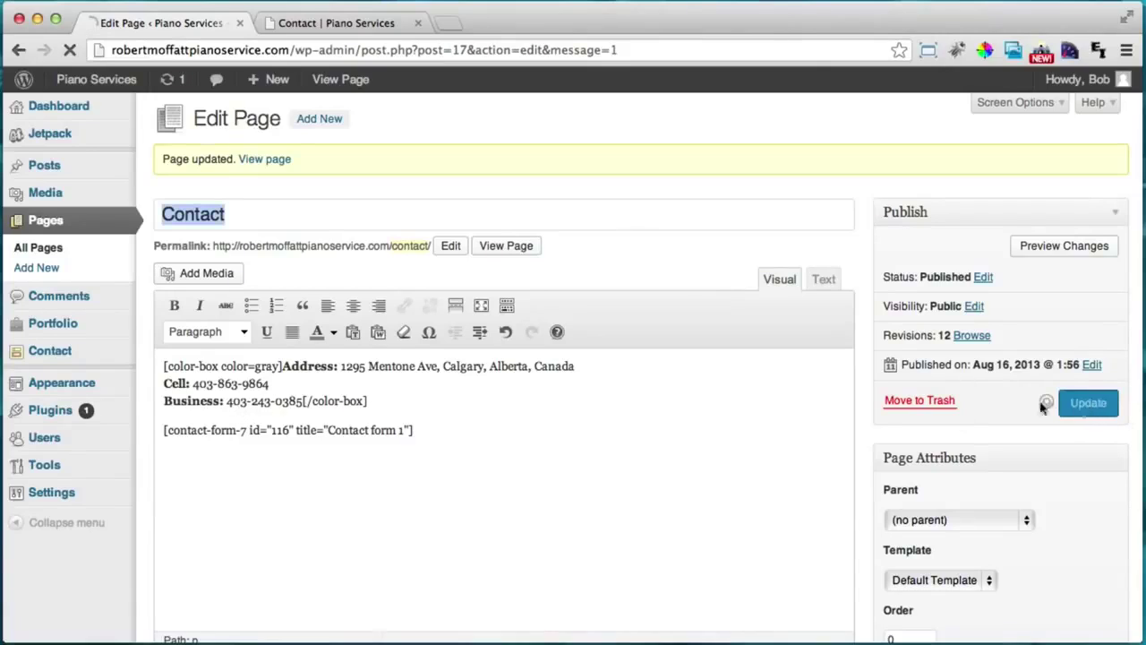
pyautogui.click(339, 24)
pyautogui.click(69, 50)
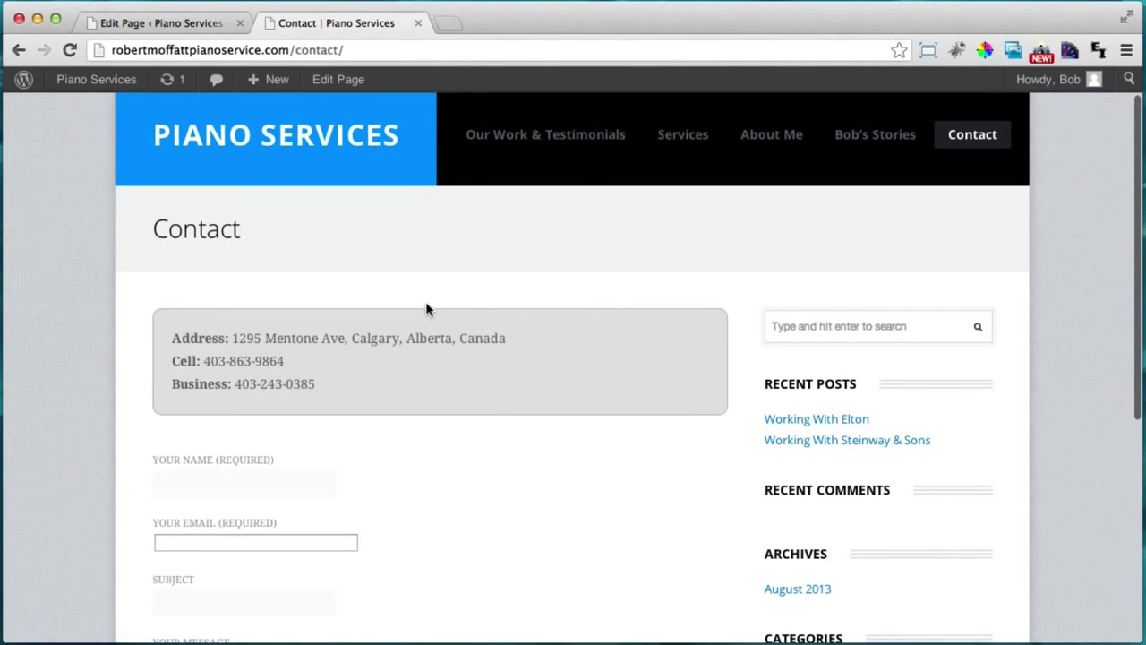
pyautogui.scroll(-4, 788, 403)
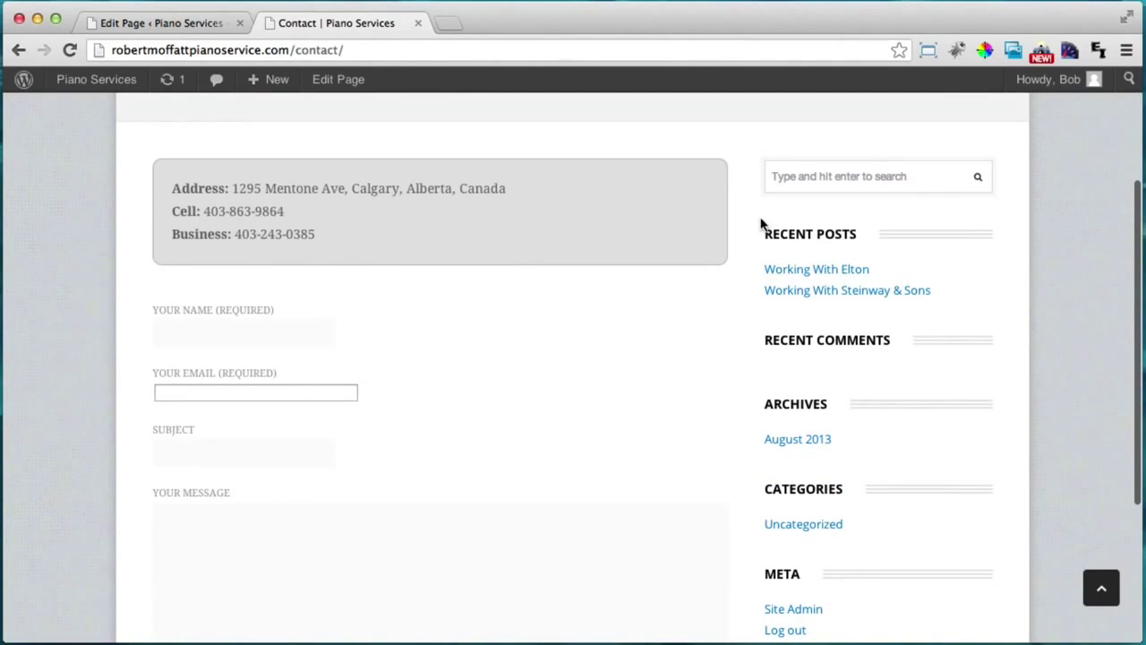
pyautogui.scroll(-2, 779, 548)
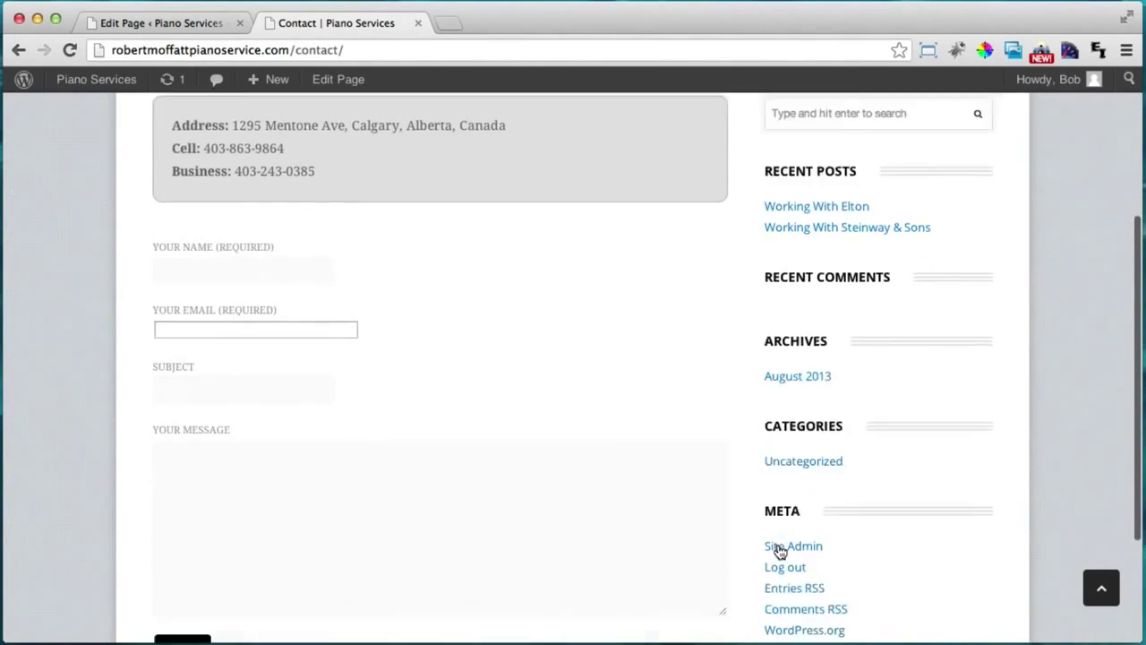
pyautogui.scroll(-2, 779, 550)
pyautogui.scroll(8, 961, 588)
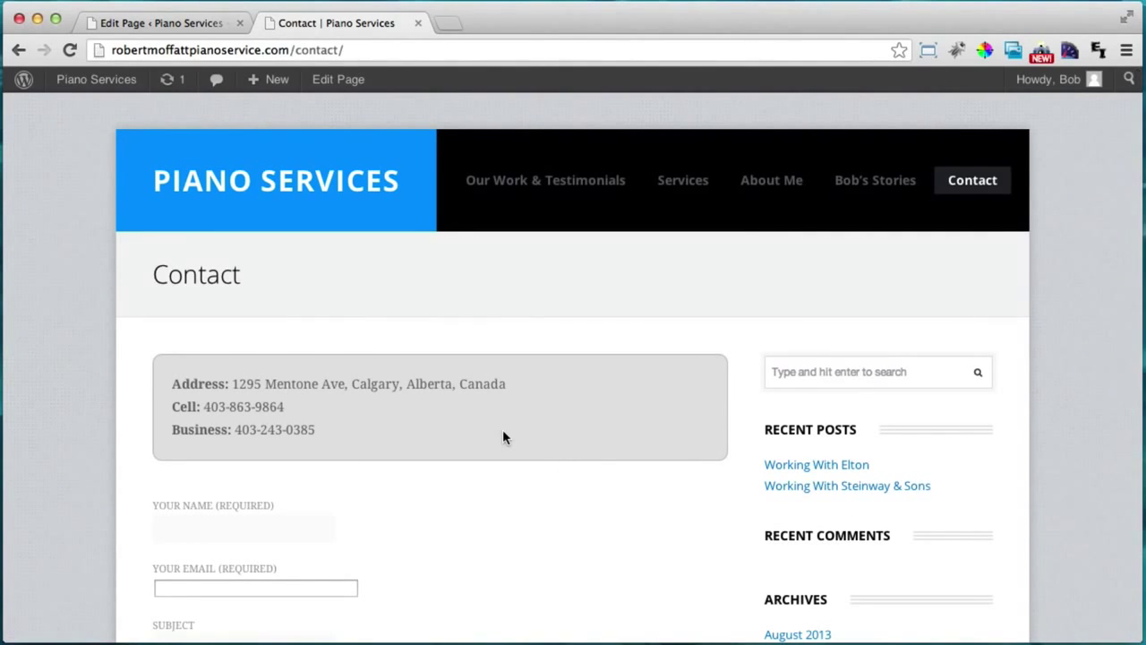
# Step: Open a new browser window, go to Google Maps, and search 'calgary alberta'
pyautogui.press('super+n')
pyautogui.write('maps.google.com')
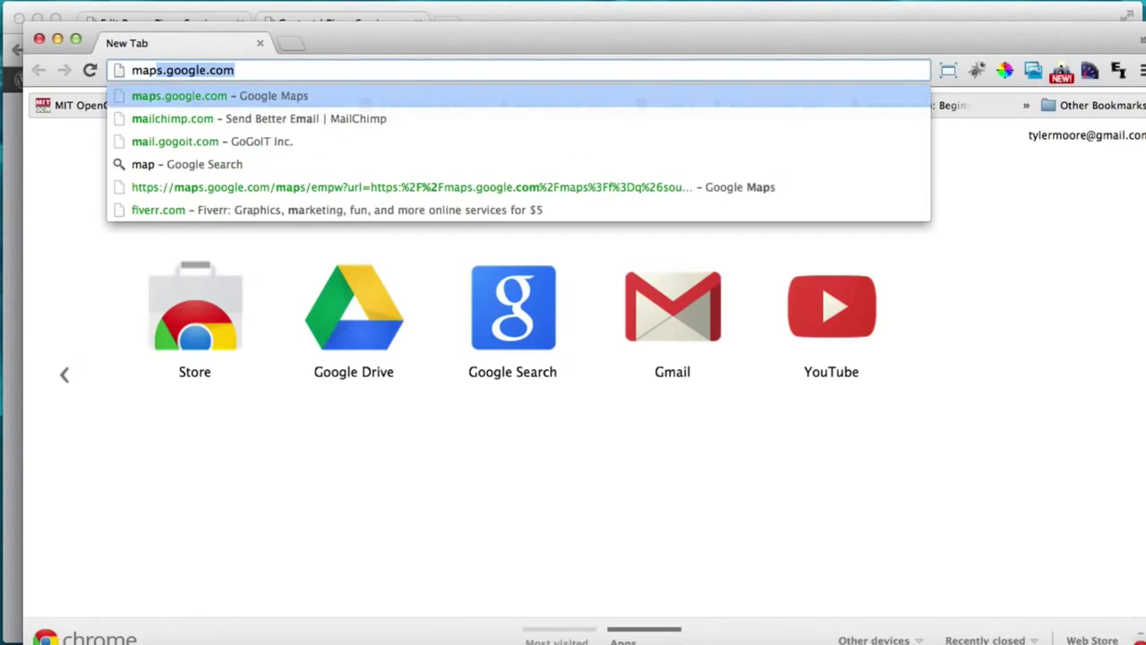
pyautogui.press('Return')
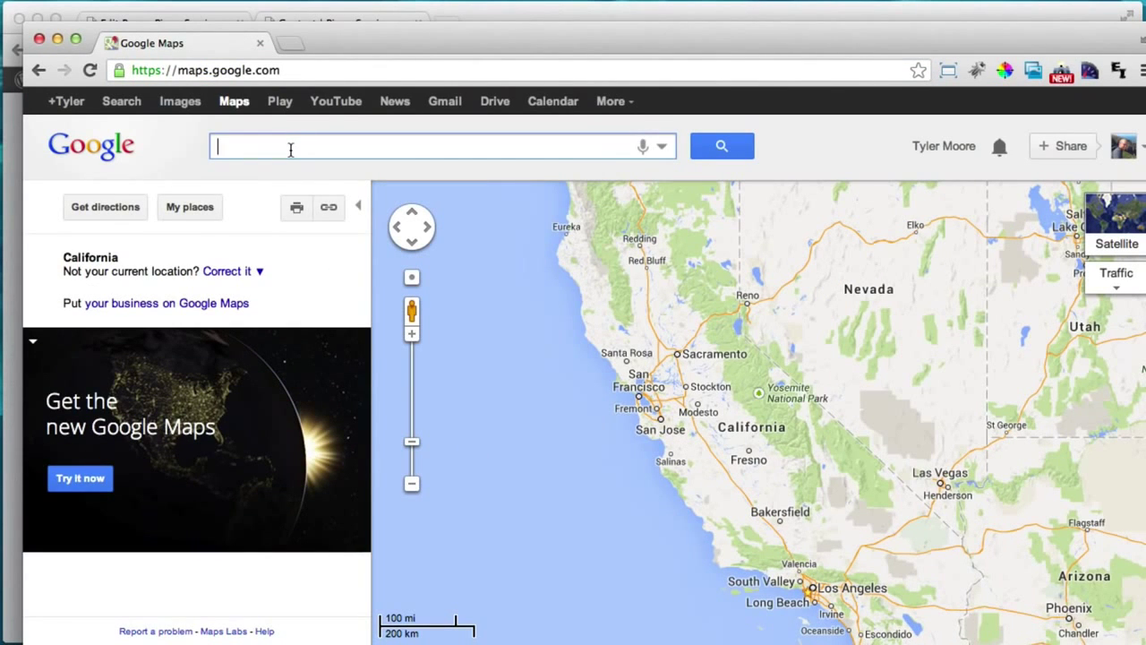
pyautogui.write('calga')
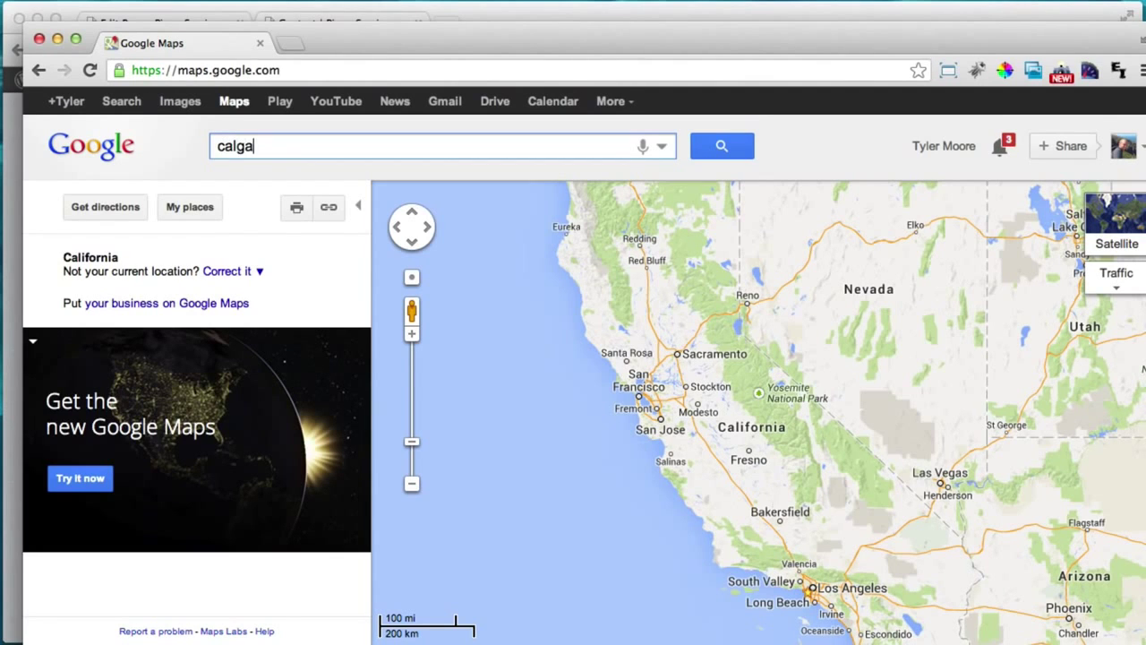
pyautogui.press('BackSpace')
pyautogui.press('BackSpace')
pyautogui.press('BackSpace')
pyautogui.write('a')
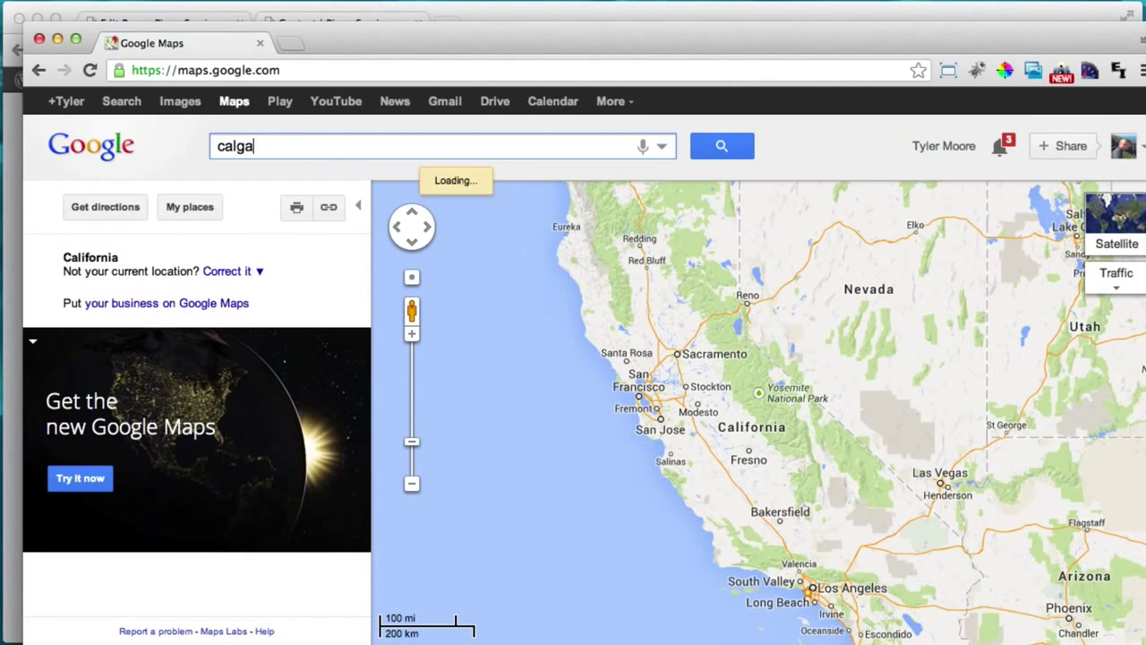
pyautogui.write('ry alberta')
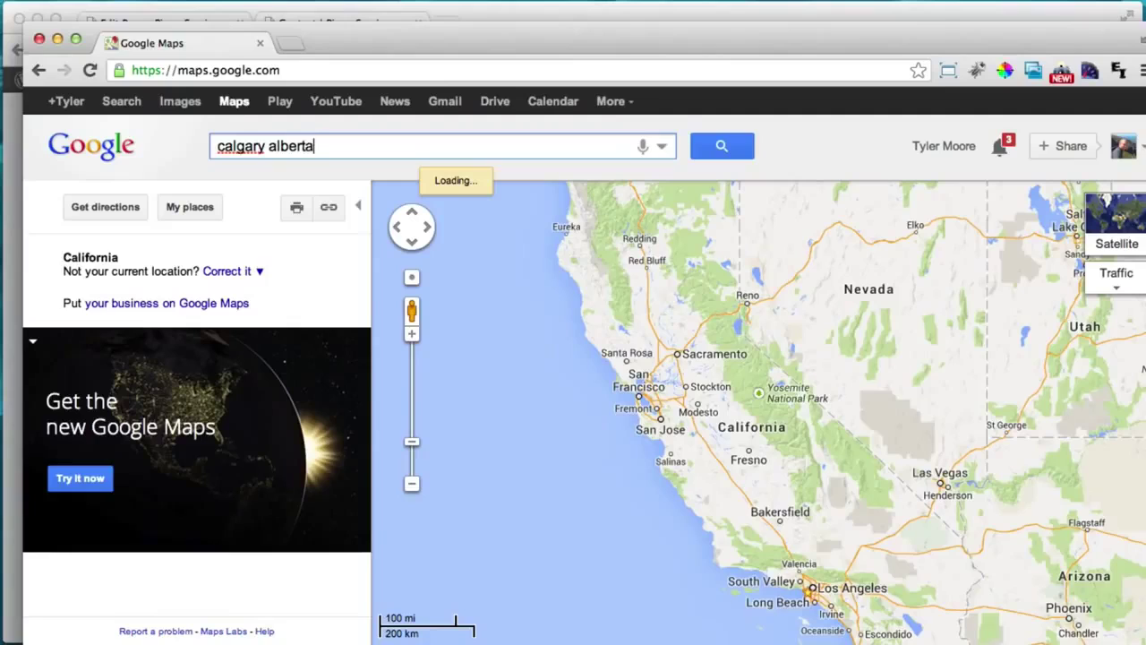
pyautogui.press('Return')
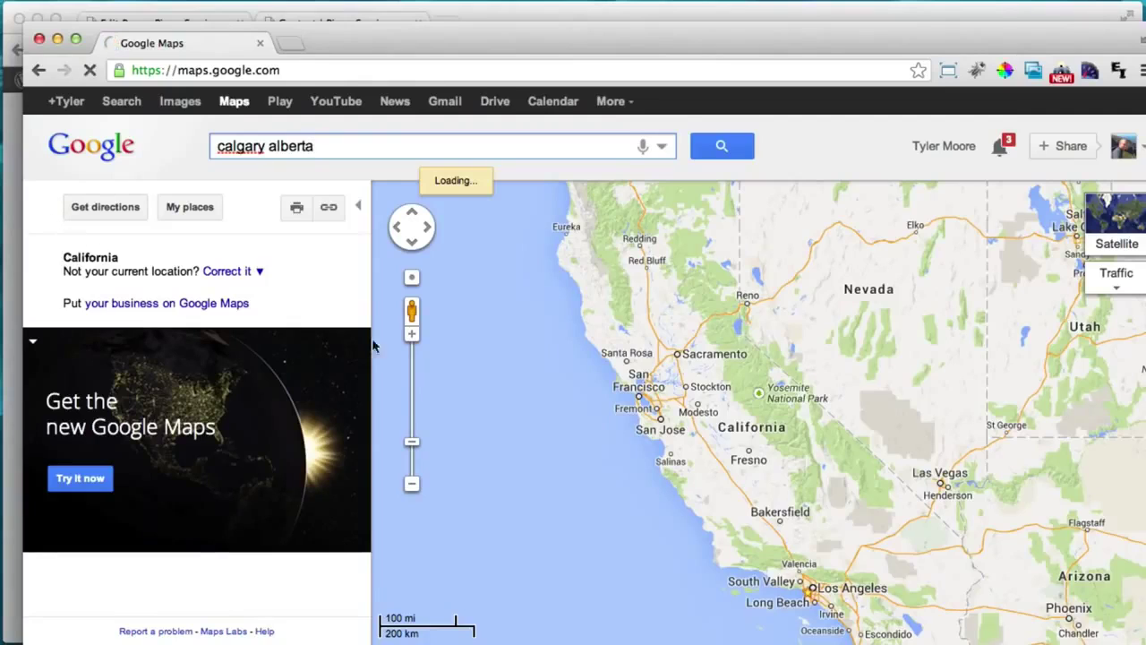
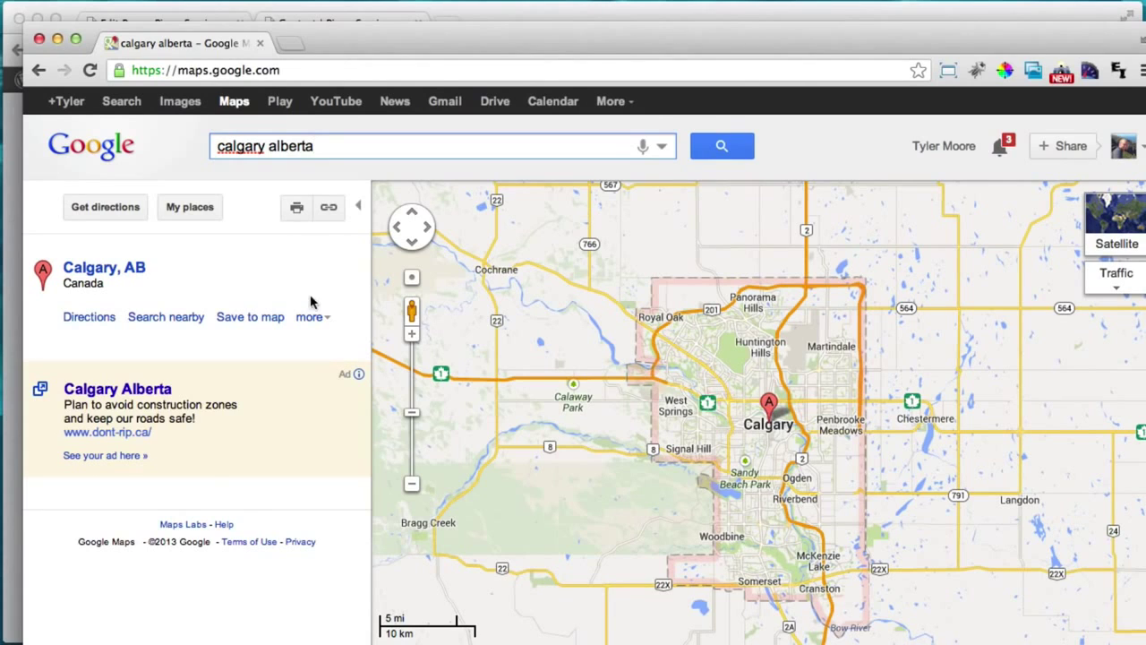
# Step: Give the Calgary embedded map a custom size of 250 wide by 700 high
pyautogui.click(330, 208)
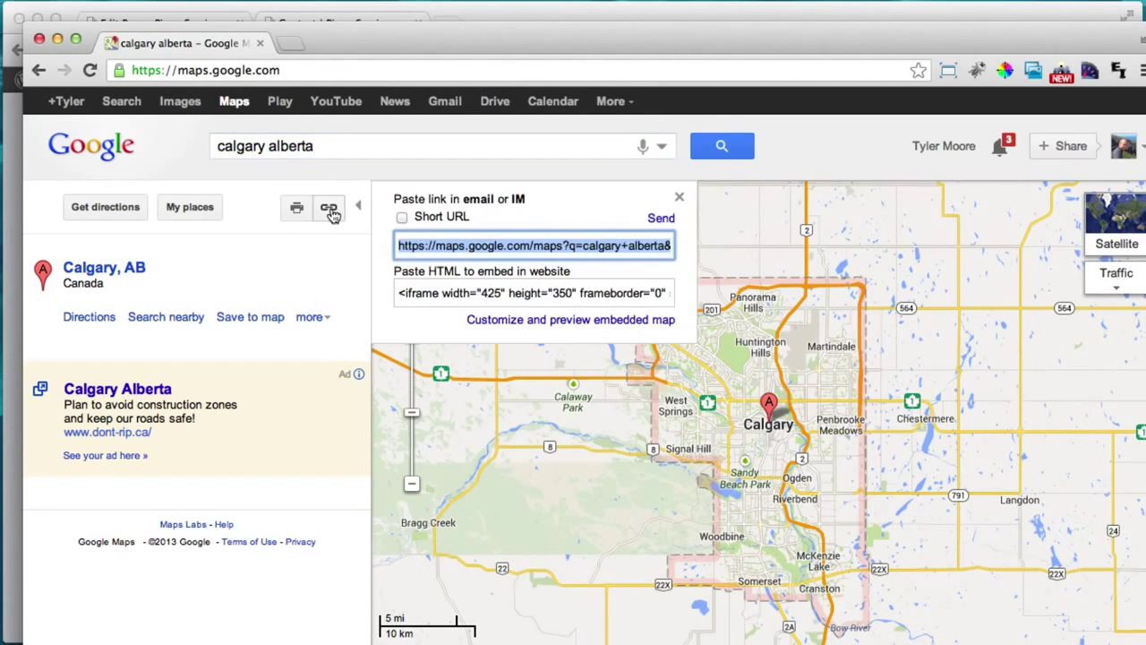
pyautogui.click(498, 321)
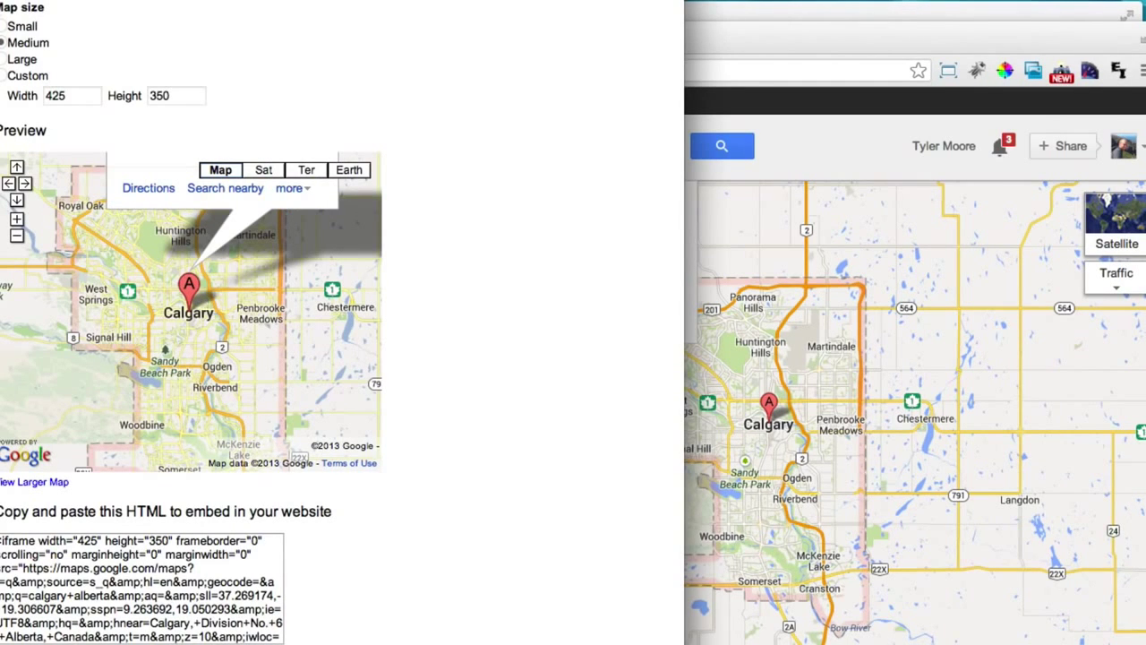
pyautogui.click(3, 76)
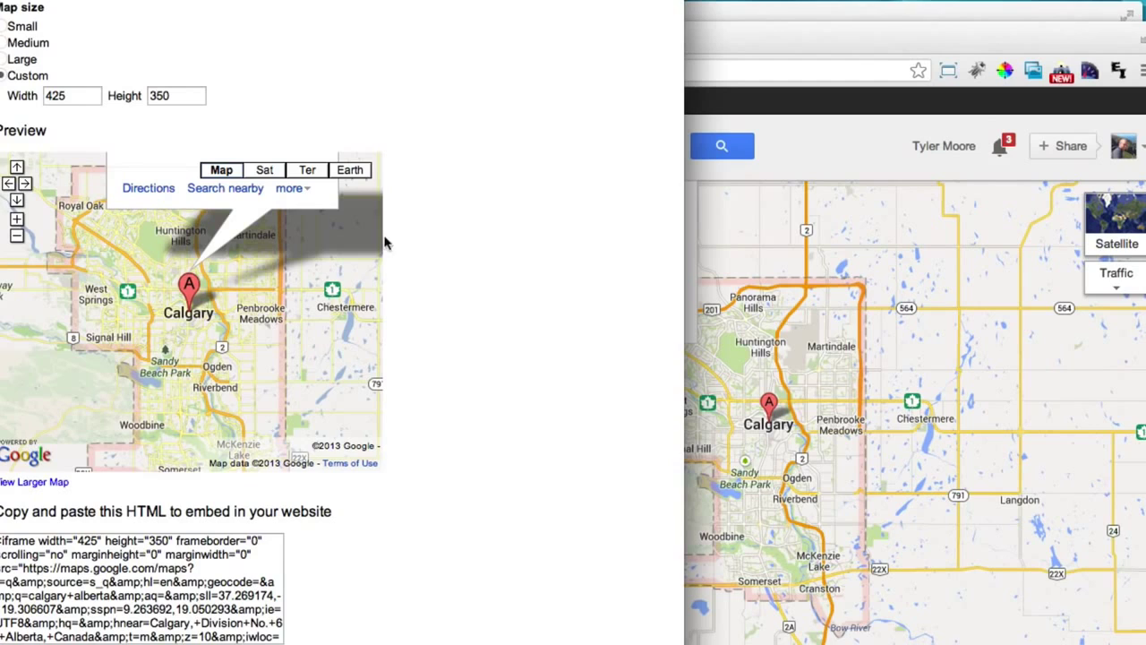
pyautogui.doubleClick(56, 90)
pyautogui.write('70')
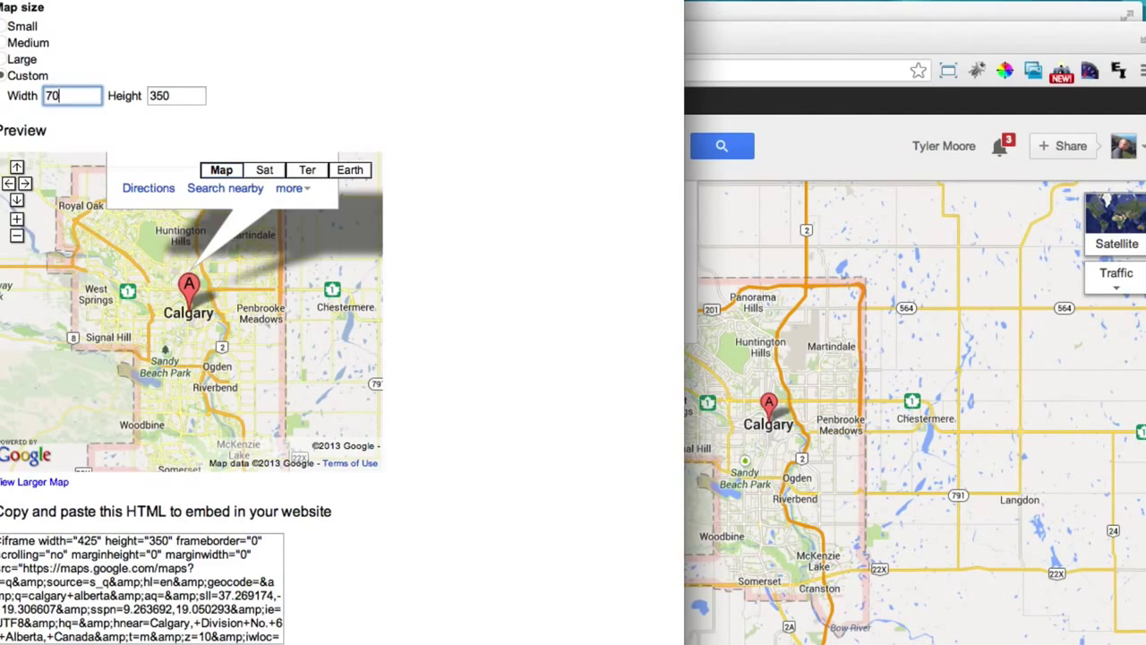
pyautogui.moveTo(62, 89); pyautogui.dragTo(46, 95)
pyautogui.write('25')
pyautogui.press('Tab')
pyautogui.write('7')
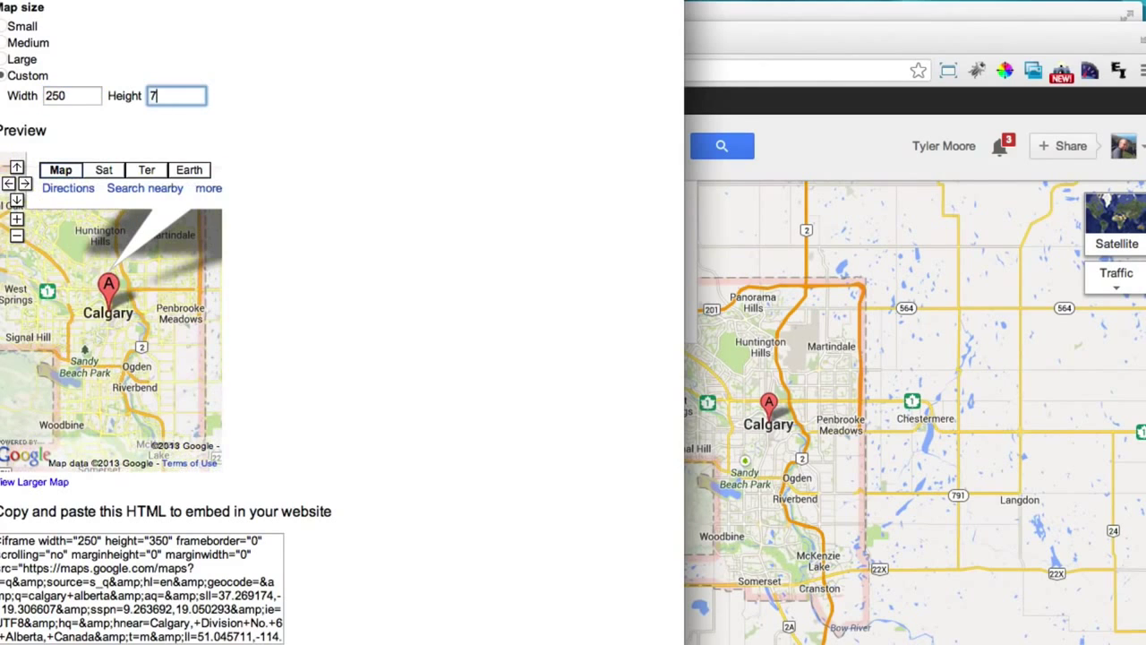
pyautogui.press('Tab')
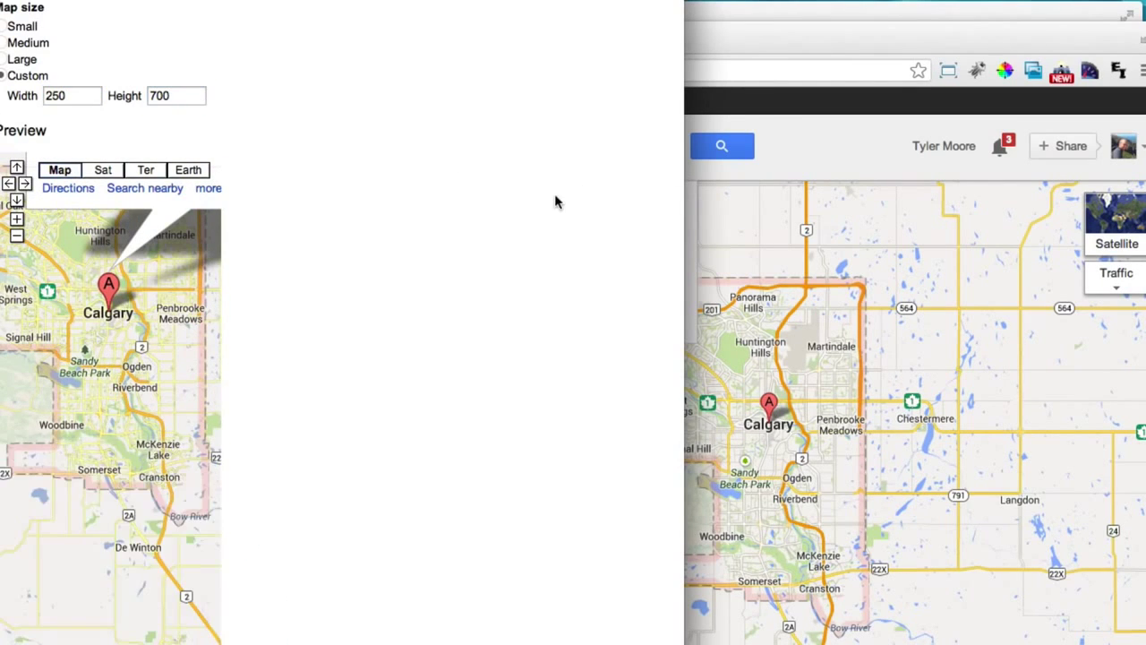
# Step: Select all of the map's iframe embed code
pyautogui.moveTo(114, 499); pyautogui.dragTo(121, 523)
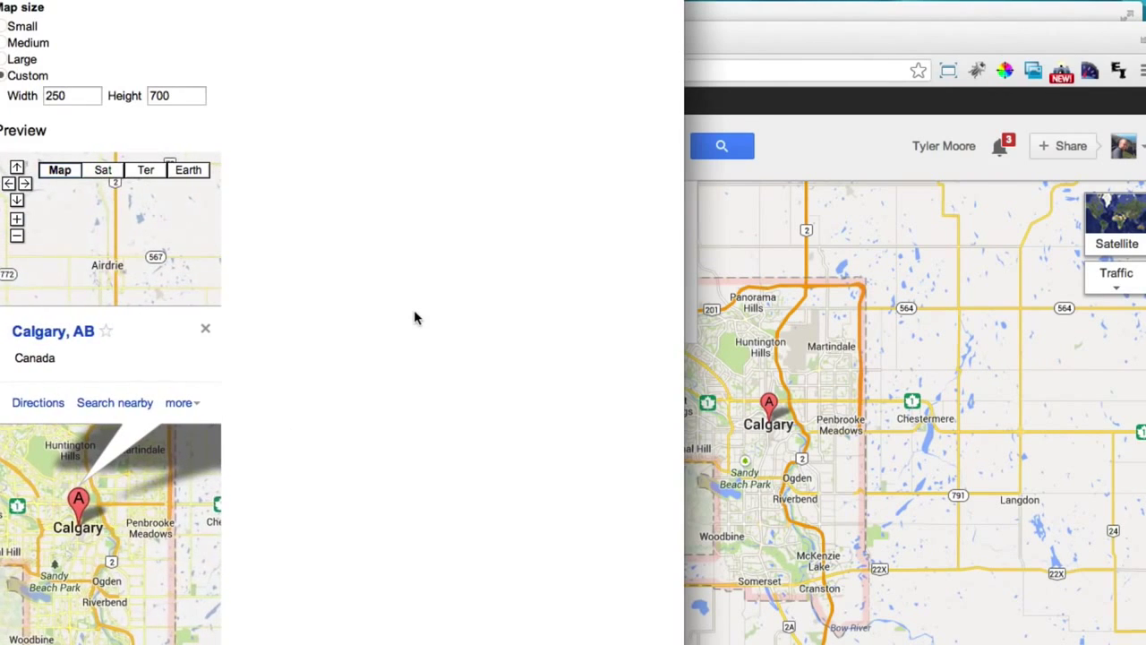
pyautogui.scroll(-5, 415, 317)
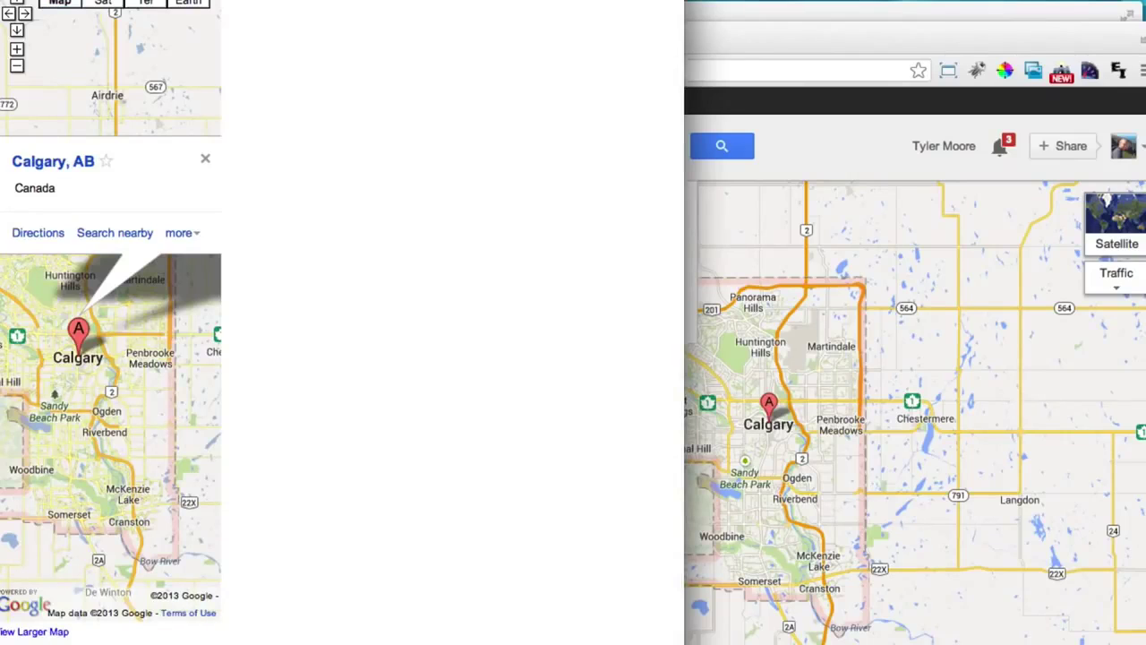
pyautogui.rightClick(46, 400)
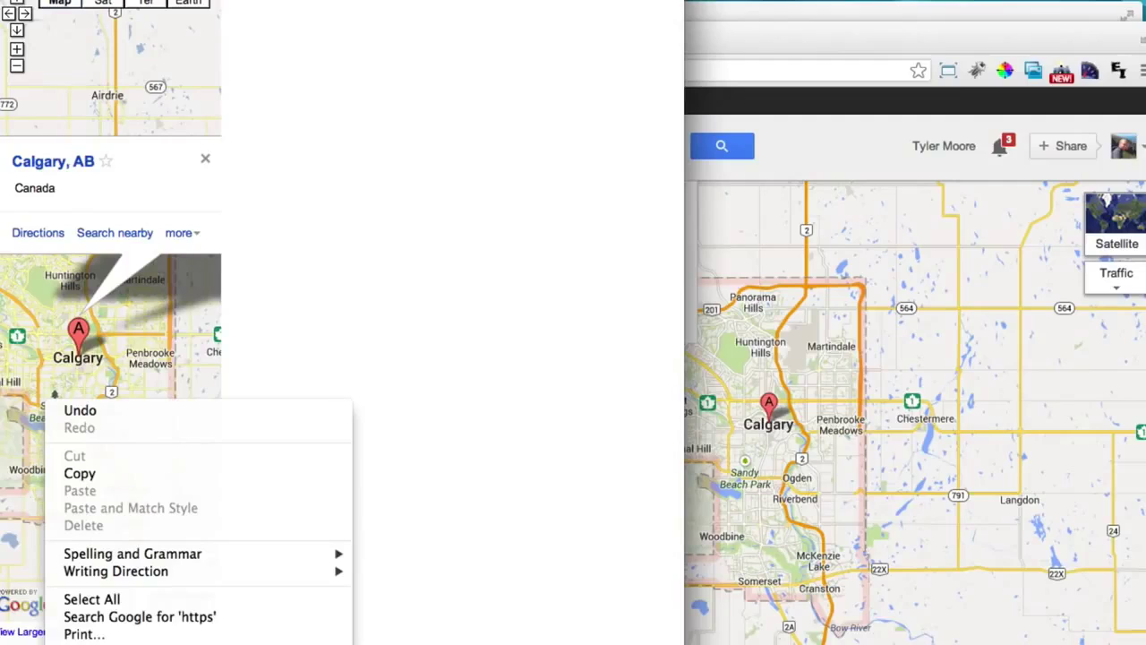
pyautogui.click(111, 599)
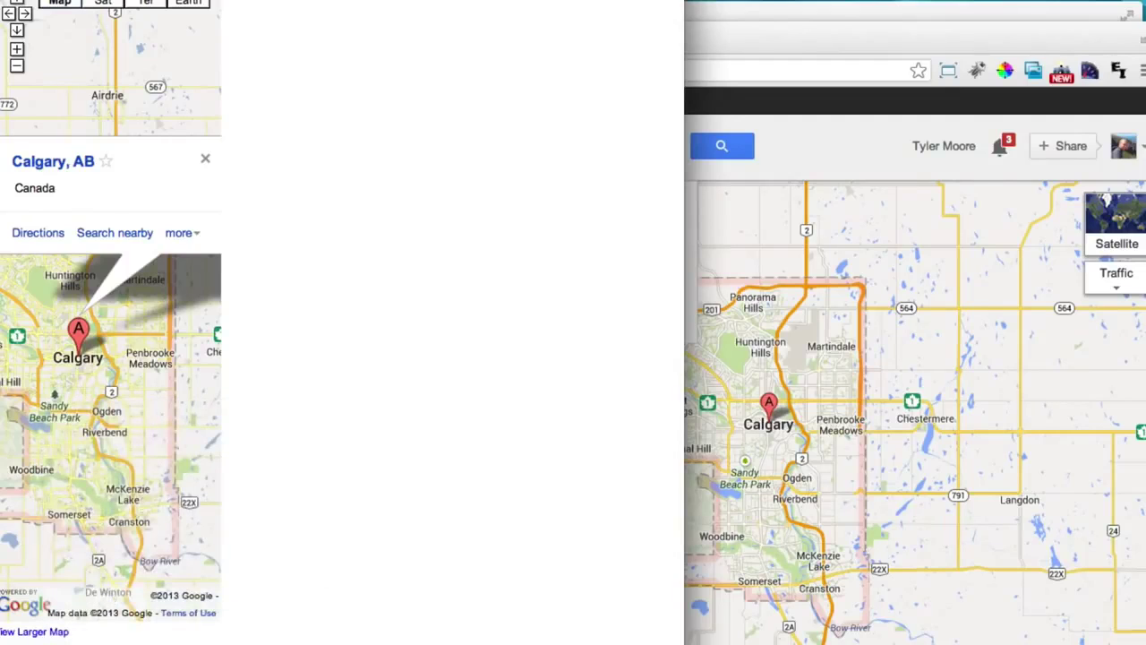
pyautogui.rightClick(77, 445)
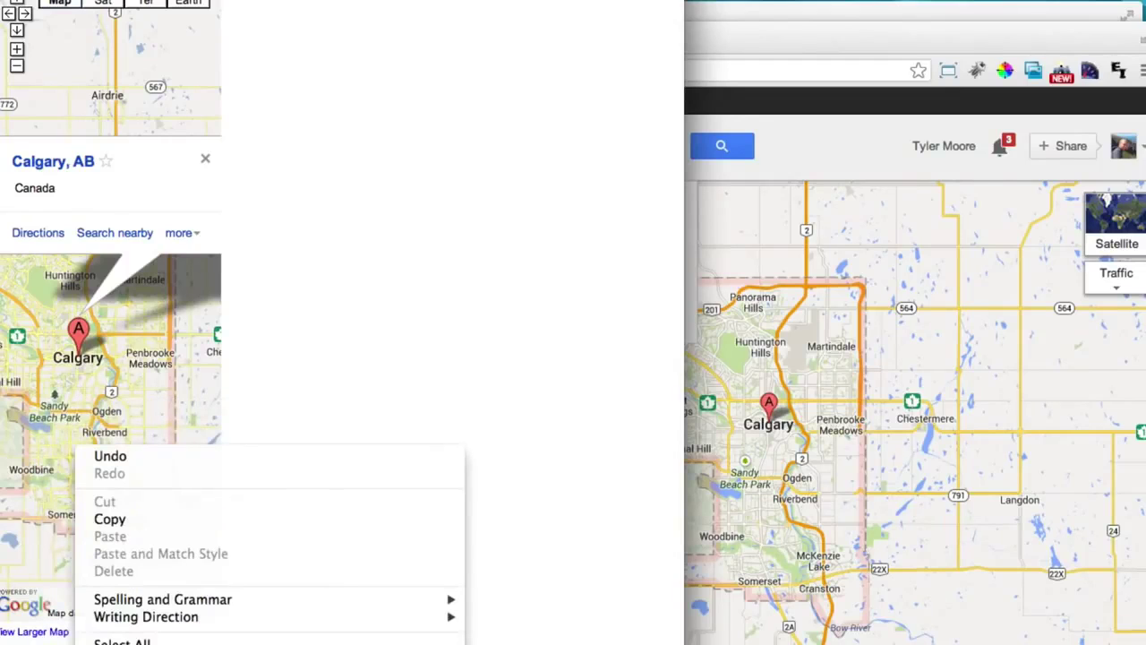
pyautogui.click(65, 639)
pyautogui.rightClick(63, 399)
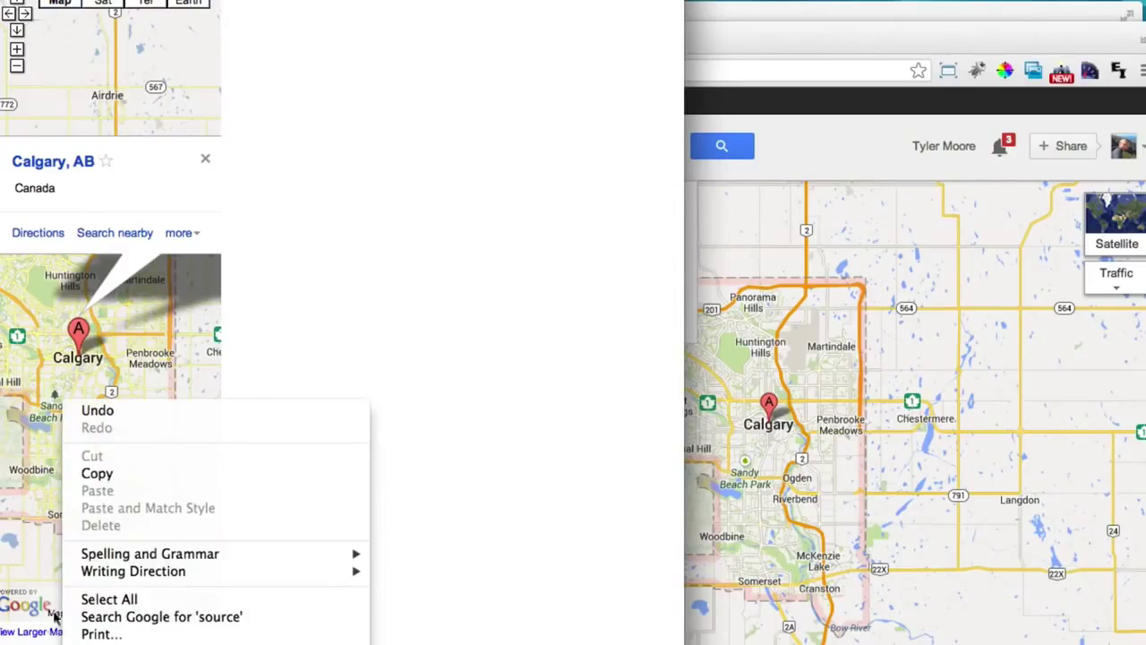
pyautogui.click(123, 600)
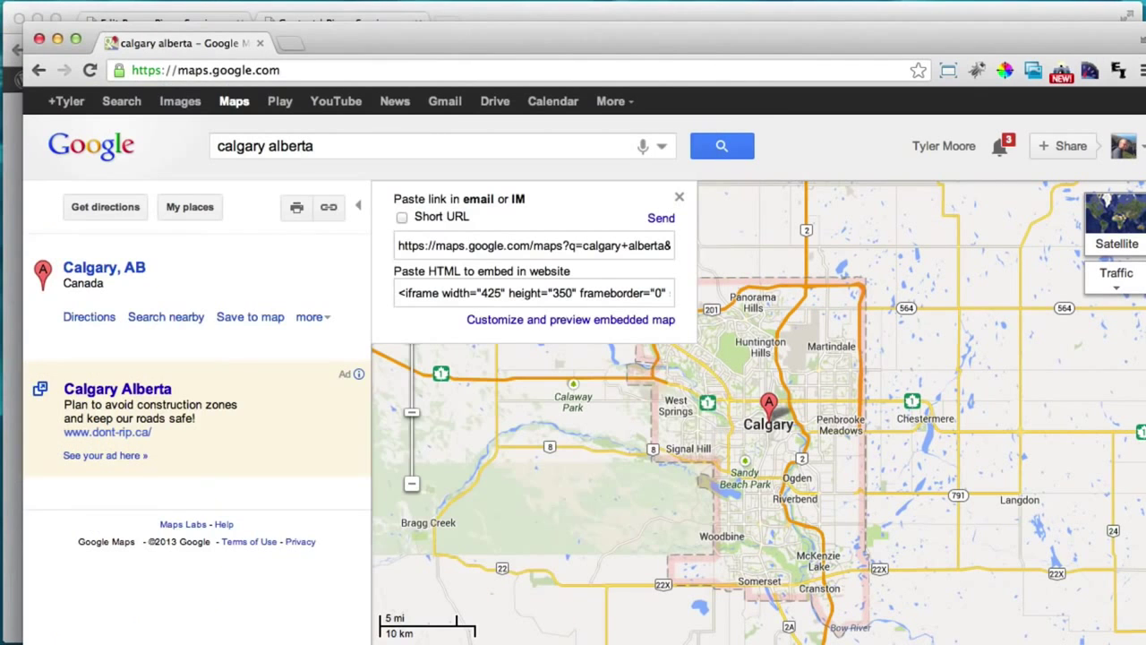
# Step: Close the map window and go to the WordPress Widgets page
pyautogui.click(39, 41)
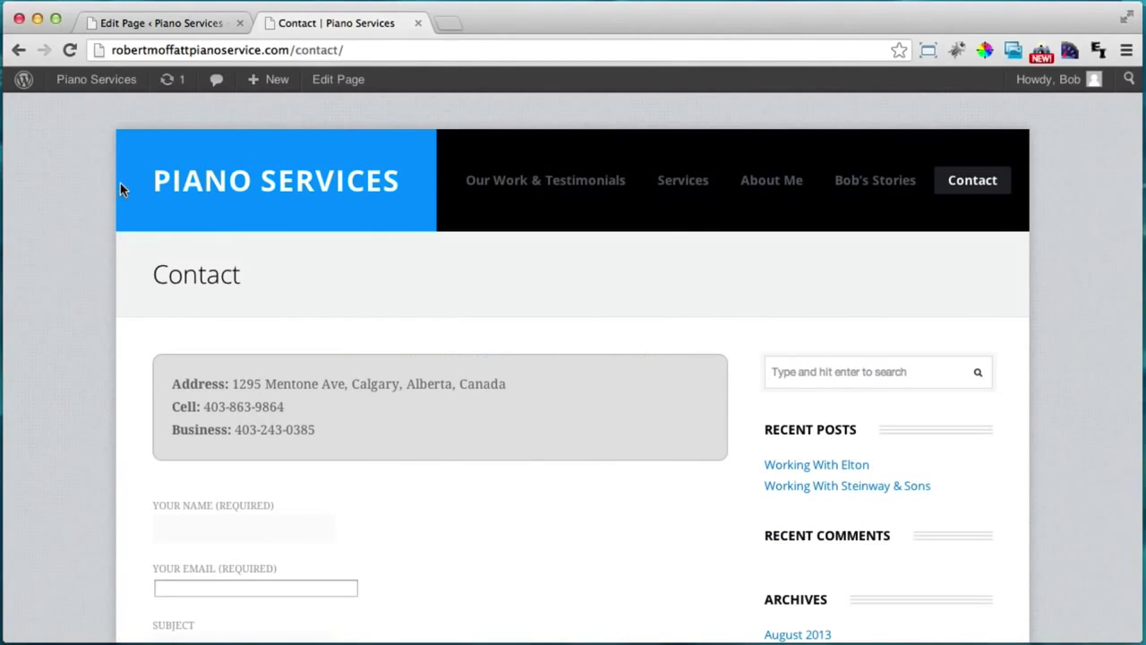
pyautogui.click(162, 25)
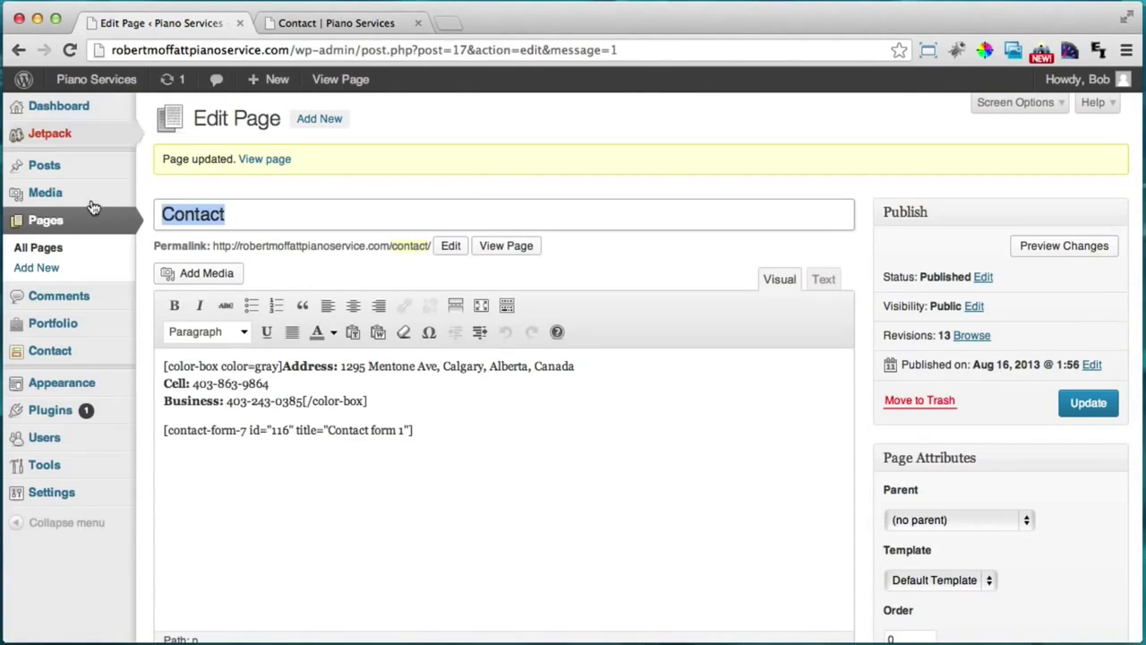
pyautogui.moveTo(81, 384)
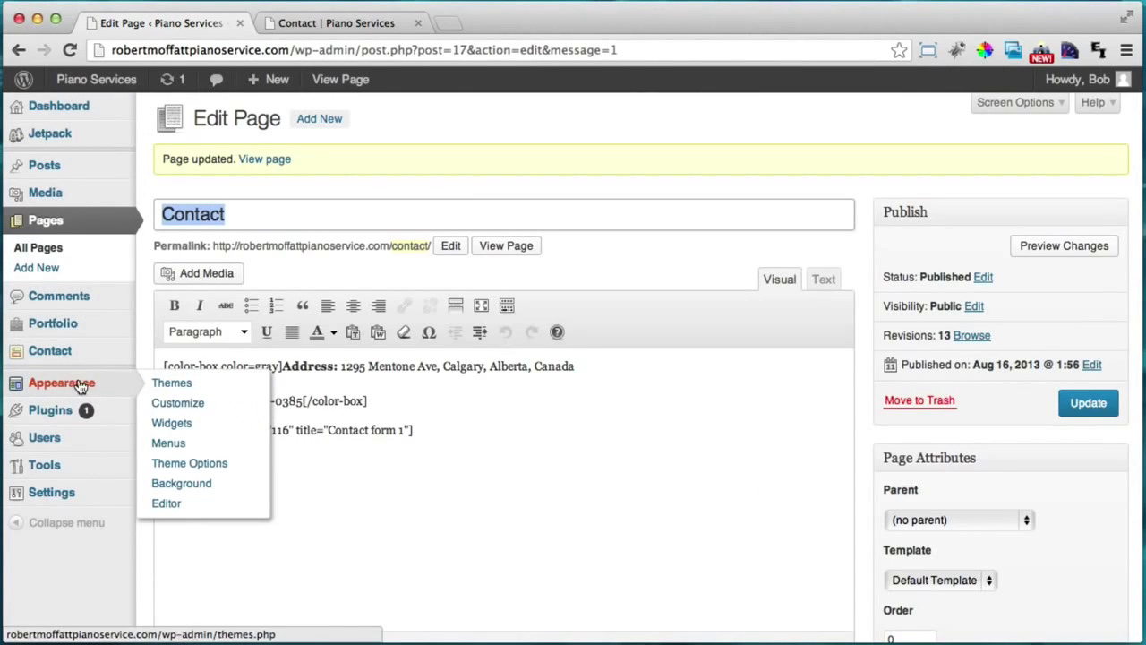
pyautogui.click(181, 426)
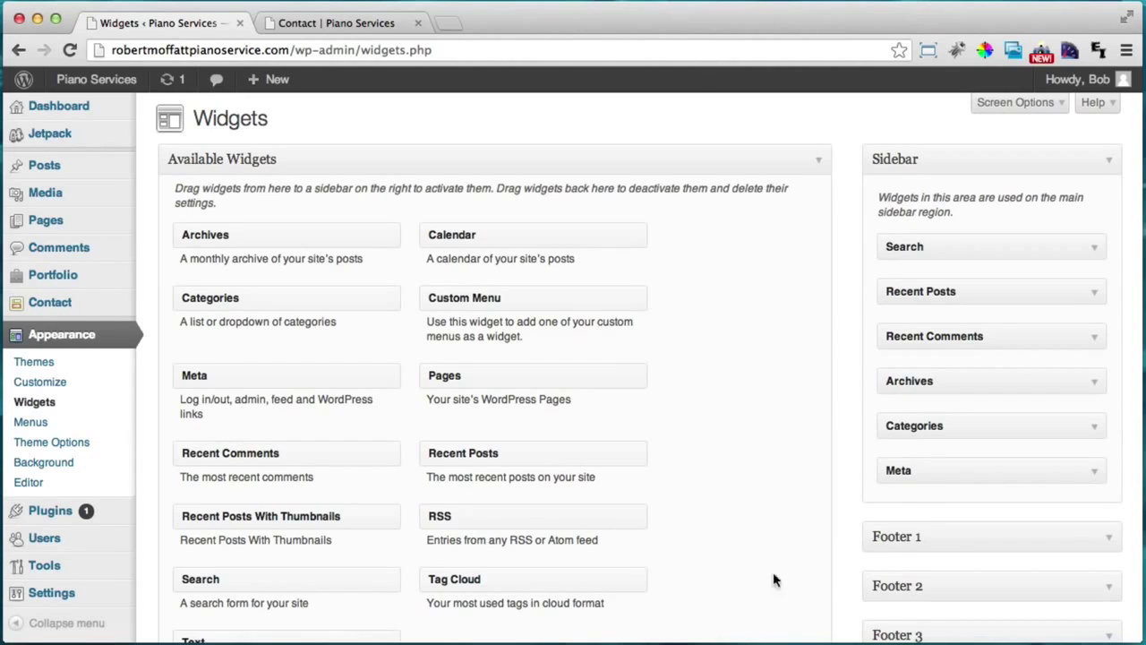
# Step: Check the current sidebar widgets on the live Contact page
pyautogui.click(362, 24)
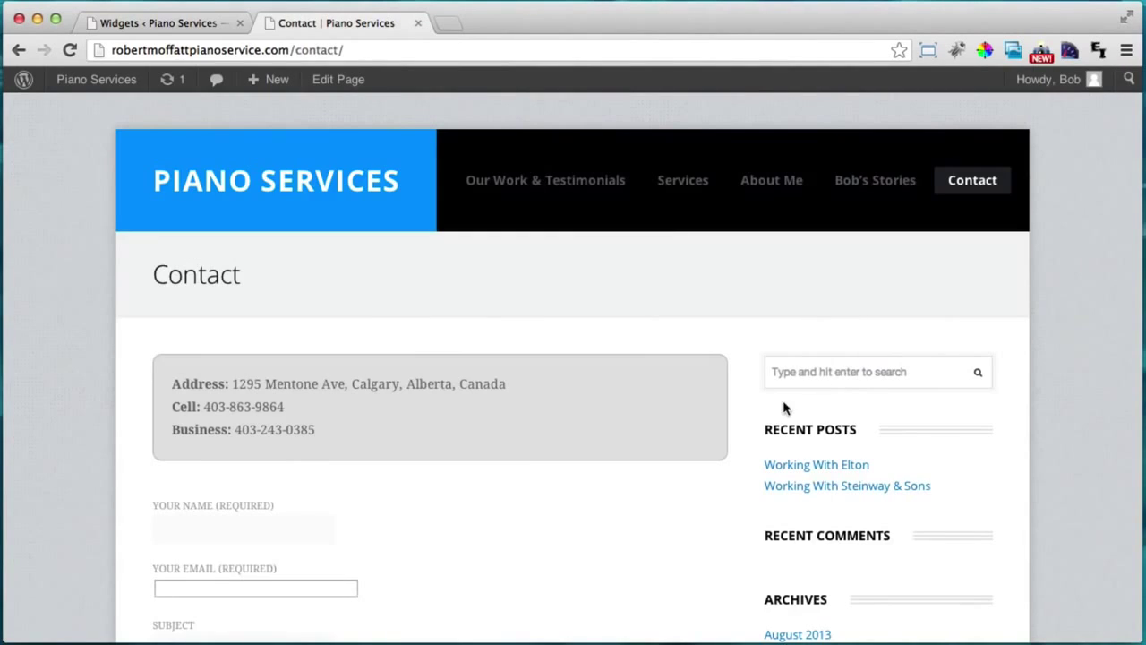
pyautogui.scroll(-5, 785, 403)
pyautogui.scroll(1, 784, 394)
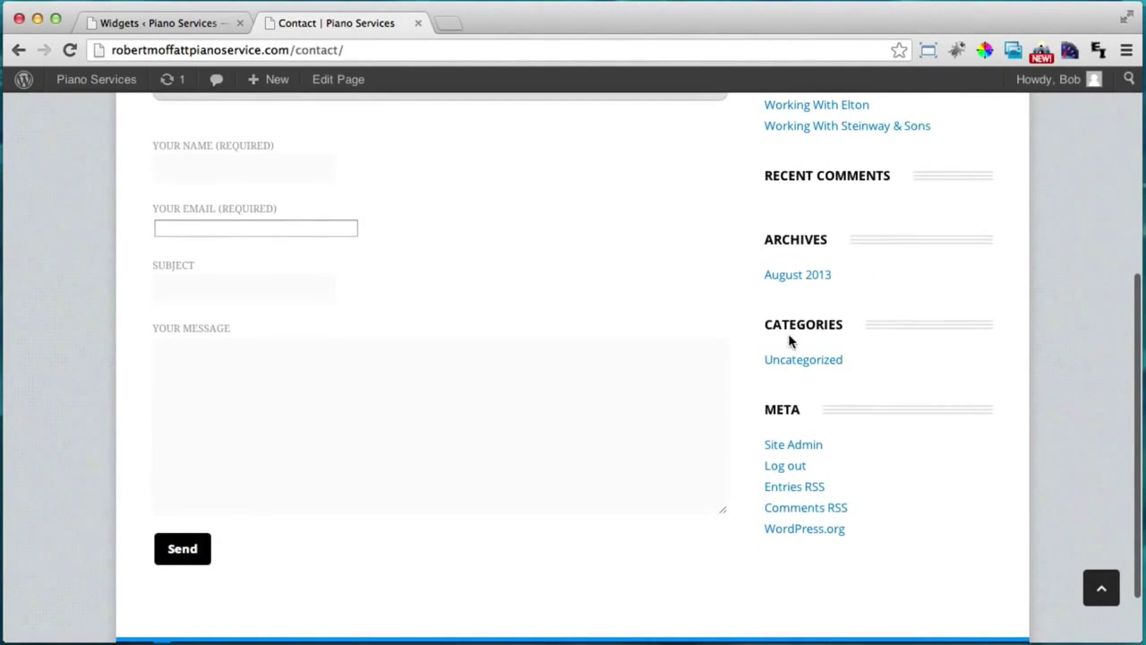
pyautogui.scroll(2, 791, 340)
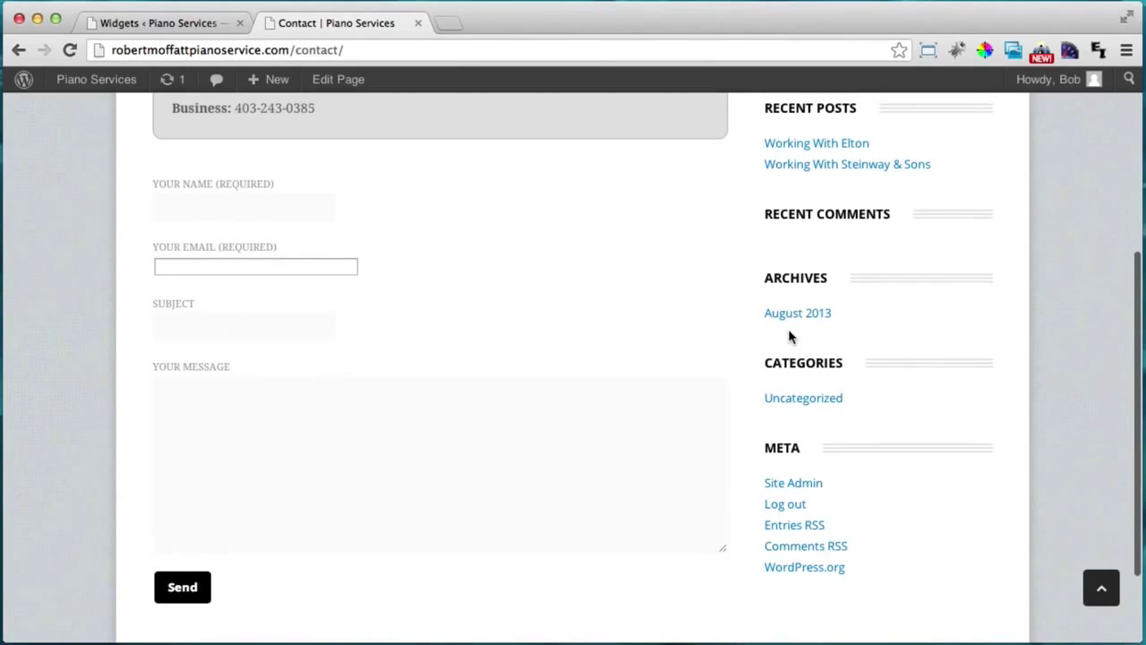
# Step: Drag Meta, Categories, Archives, Recent Comments, Recent Posts and Search out of the Sidebar
pyautogui.click(134, 23)
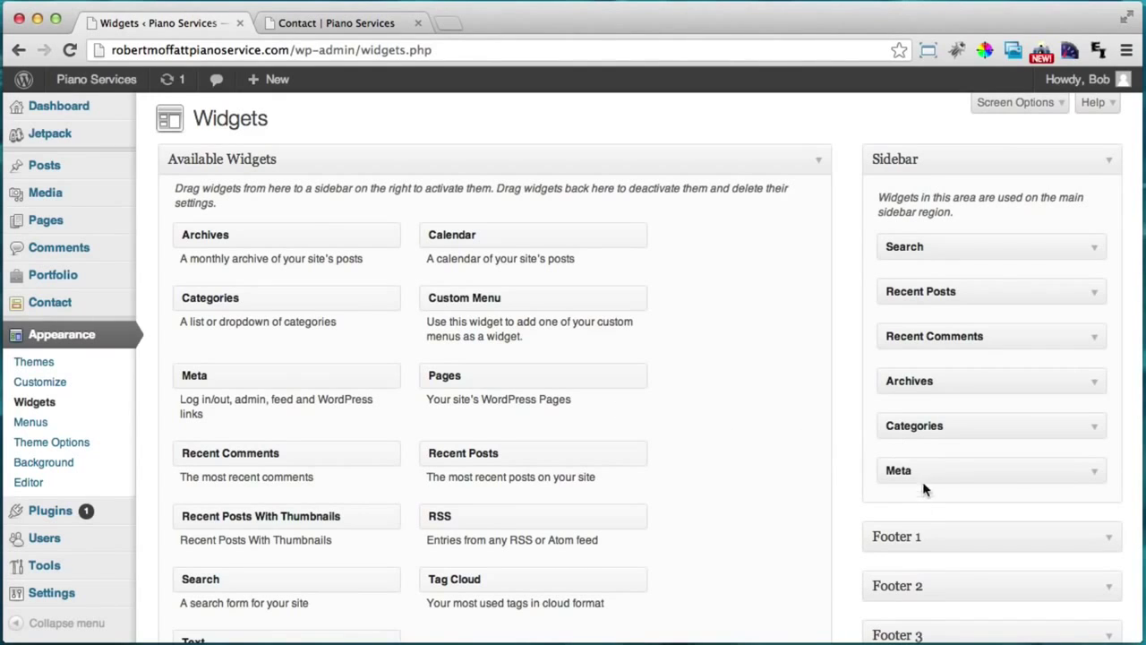
pyautogui.moveTo(922, 481); pyautogui.dragTo(528, 464)
pyautogui.moveTo(1009, 428); pyautogui.dragTo(571, 424)
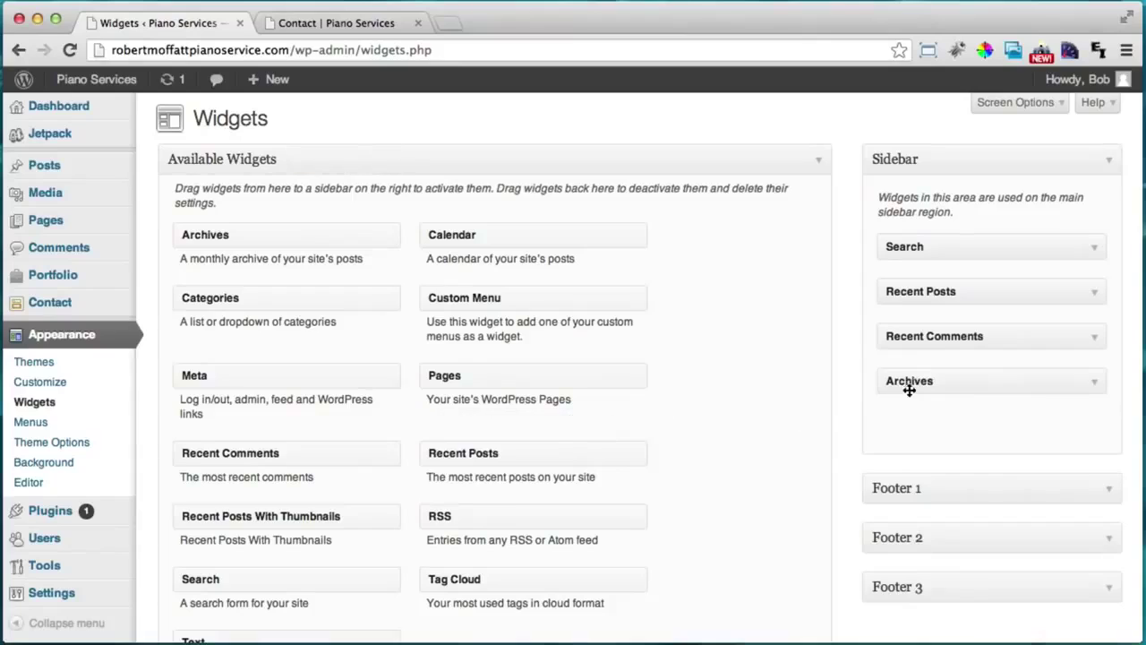
pyautogui.moveTo(908, 382); pyautogui.dragTo(761, 358)
pyautogui.moveTo(904, 335); pyautogui.dragTo(659, 307)
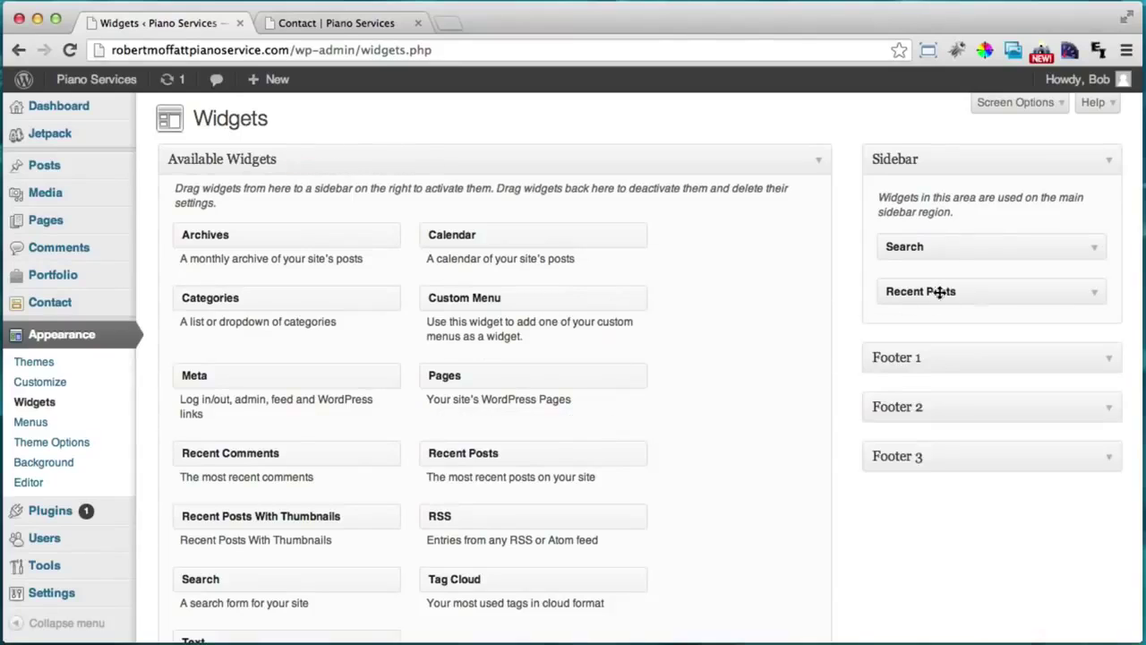
pyautogui.moveTo(941, 292); pyautogui.dragTo(785, 251)
pyautogui.moveTo(901, 250); pyautogui.dragTo(475, 324)
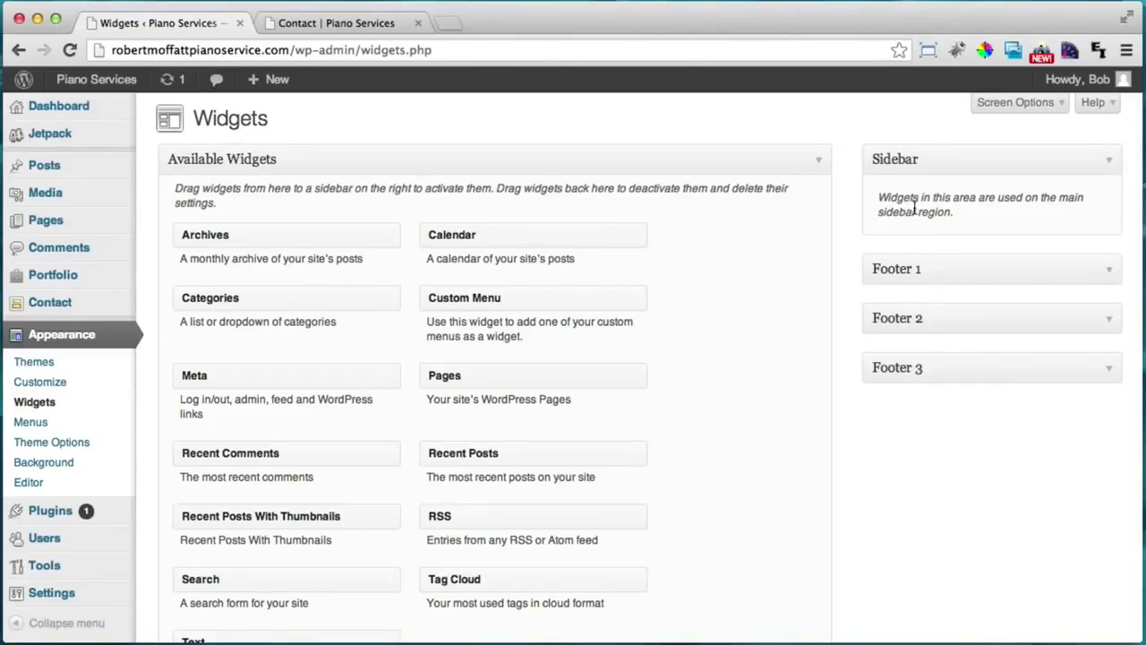
pyautogui.moveTo(878, 194); pyautogui.dragTo(1049, 224)
pyautogui.click(1049, 225)
pyautogui.scroll(-2, 1049, 224)
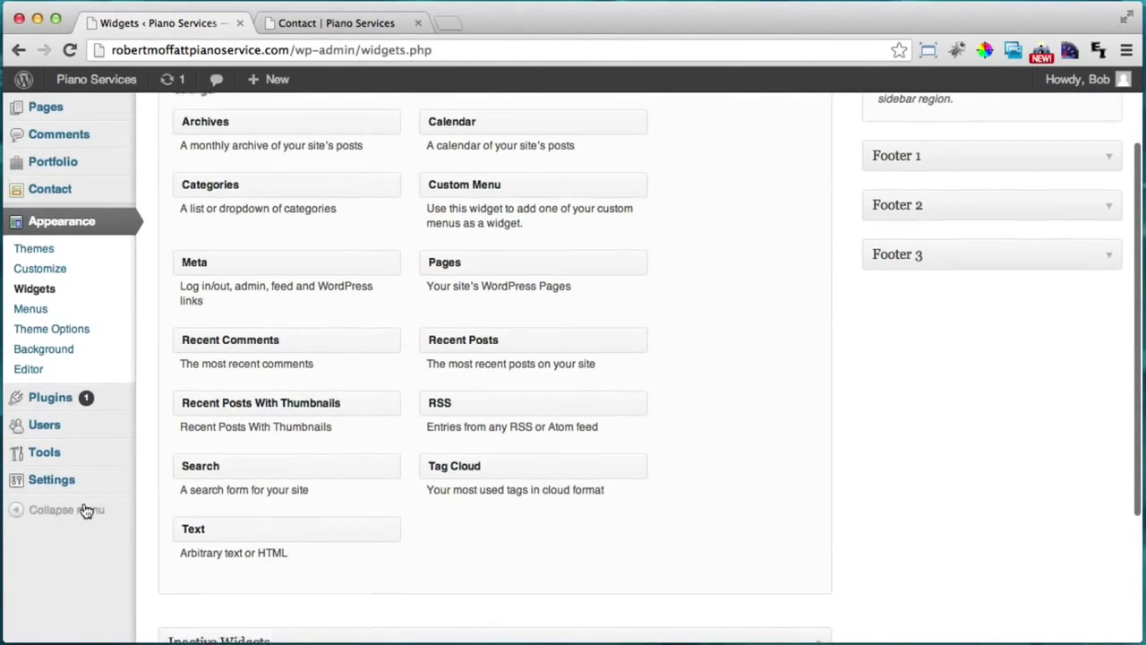
pyautogui.scroll(2, 301, 509)
pyautogui.moveTo(199, 619); pyautogui.dragTo(924, 200)
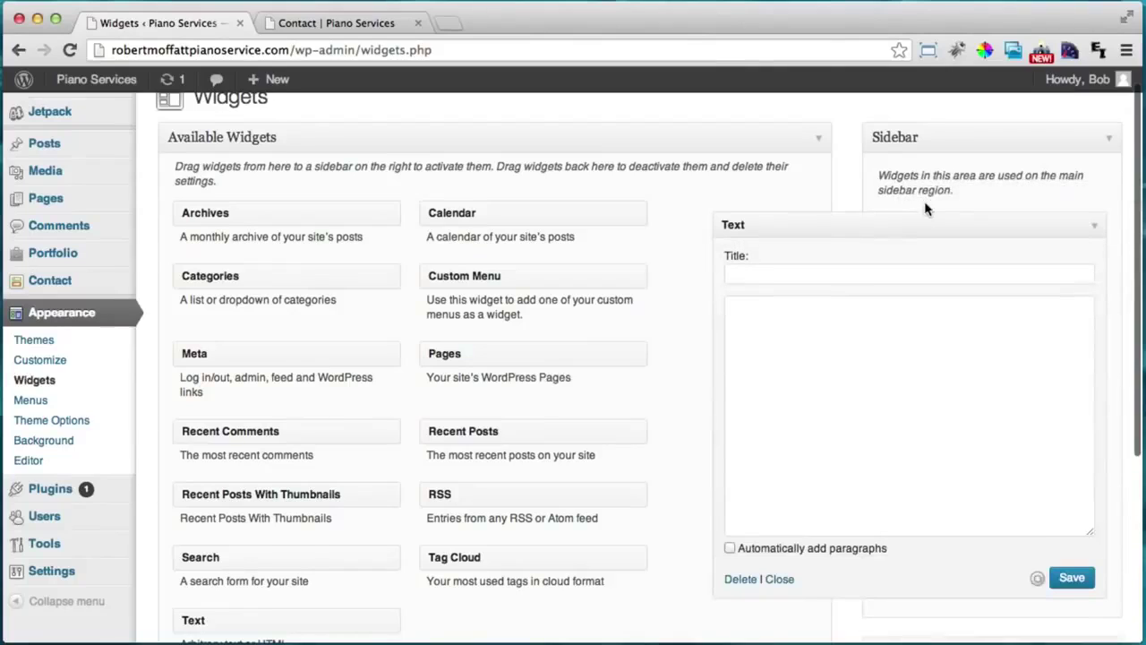
pyautogui.click(825, 274)
pyautogui.write('Sew')
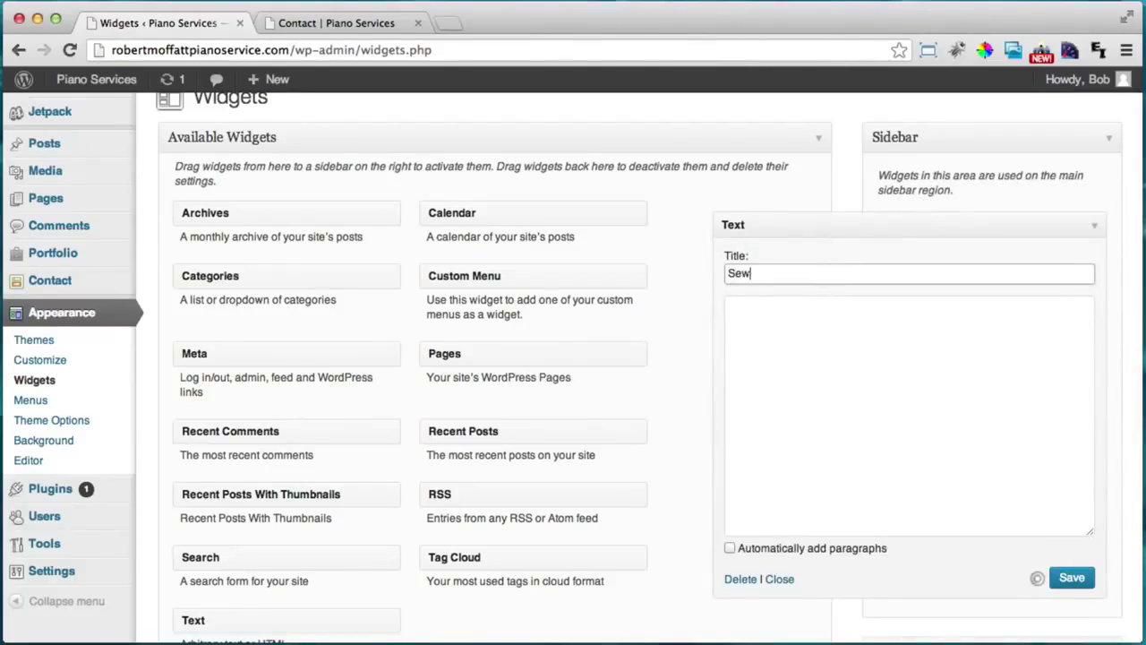
pyautogui.press('BackSpace')
pyautogui.write('rvice Area')
pyautogui.click(819, 324)
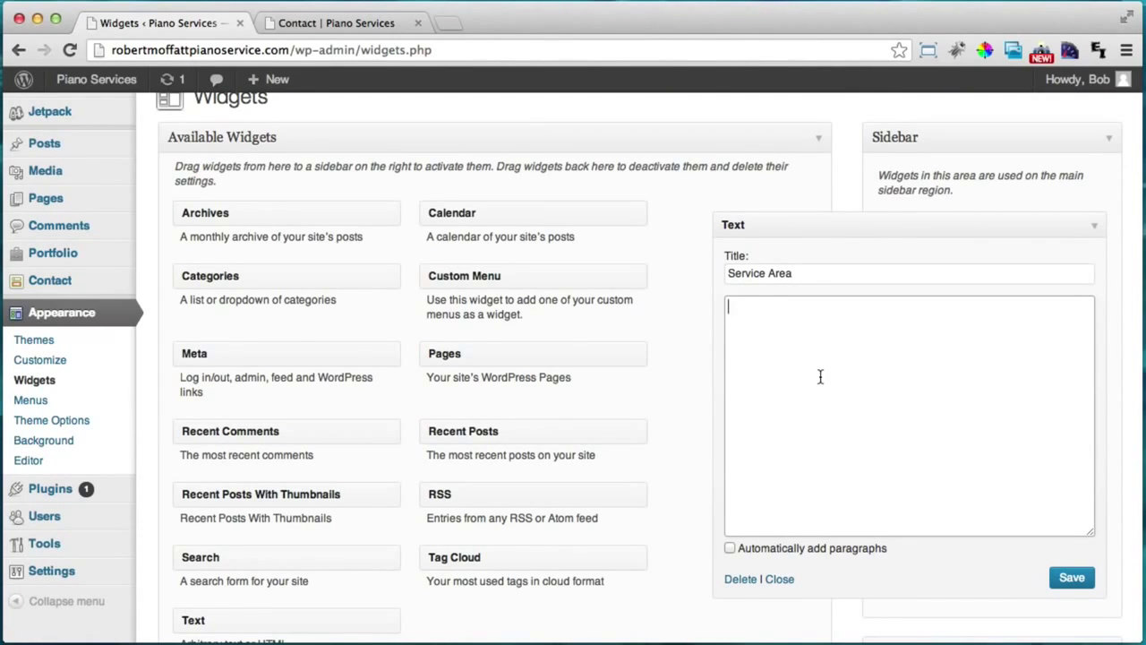
pyautogui.write('<iframe width="250" height="700" frameborder="0" scrolling="no" marginheight="0" marginwidth="0" src="https://maps.google.com/maps?f=q&amp;source=s_q&amp;hl=en&amp;geocode=&amp;q=calgary+alberta&amp;aq=&amp;sll=37.269174,-119.306607&amp;sspn=9.263692,19.050293&amp;ie=UTF8&amp;hq=&amp;hnear=Calgary,+Division+No.+6,+Alberta,+Canada&amp;t=m&amp;ll=51.097485,-114.013367&amp;spn=0.603698,0.341949&amp;z=10&amp;iwloc=A&amp;output=embed"></iframe><br /><small><a href="https://maps.google.com/maps?f=q&amp;source=embed&amp;hl=en&amp;geocode=&amp;q=calgary+alberta&amp;aq=&amp;sll=37.269174,-119.306607&amp;sspn=9.263692,19.050293&amp;ie=UTF8&amp;hq=&amp;hnear=Calgary,+Division+No.+6,+Alberta,+Canada&amp;t=m&amp;ll=51.097485,-114.013367&amp;spn=0.603698,0.341949&amp;z=10&amp;iwloc=A" style="color:#0000FF;text-align:left">View Larger Map</a></small>')
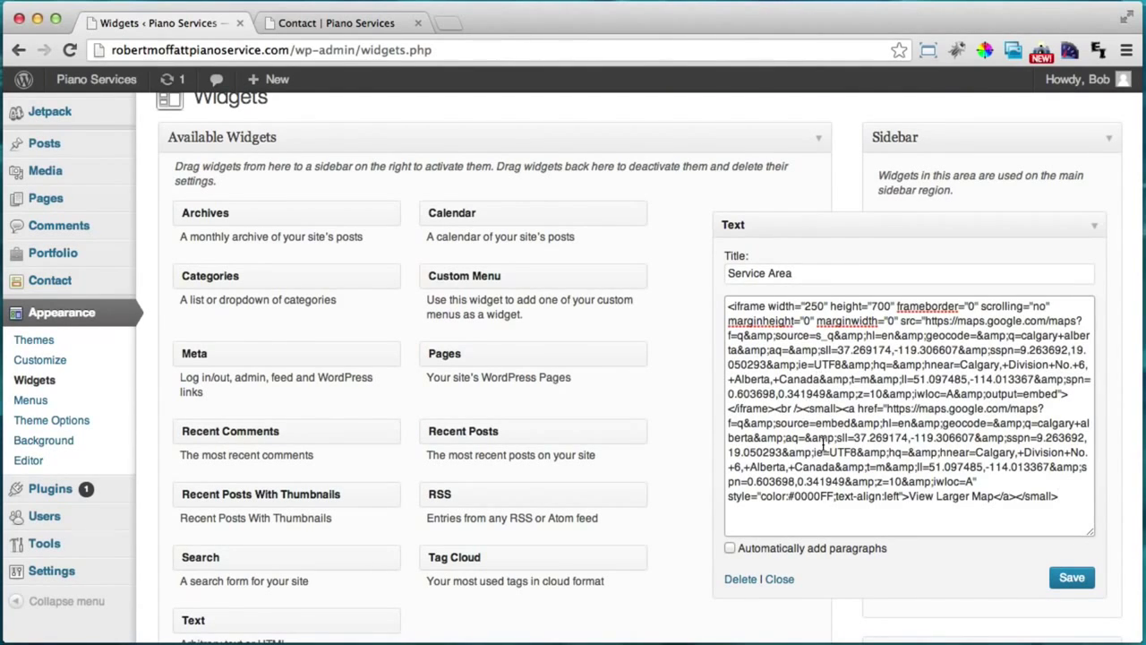
pyautogui.click(1071, 577)
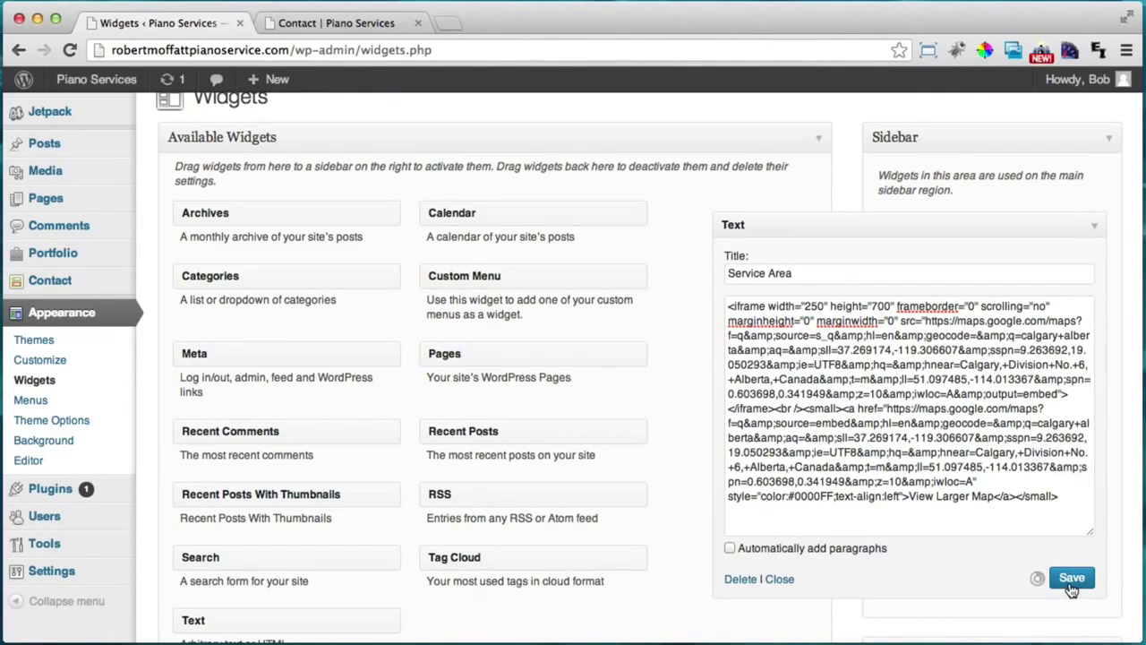
pyautogui.click(365, 20)
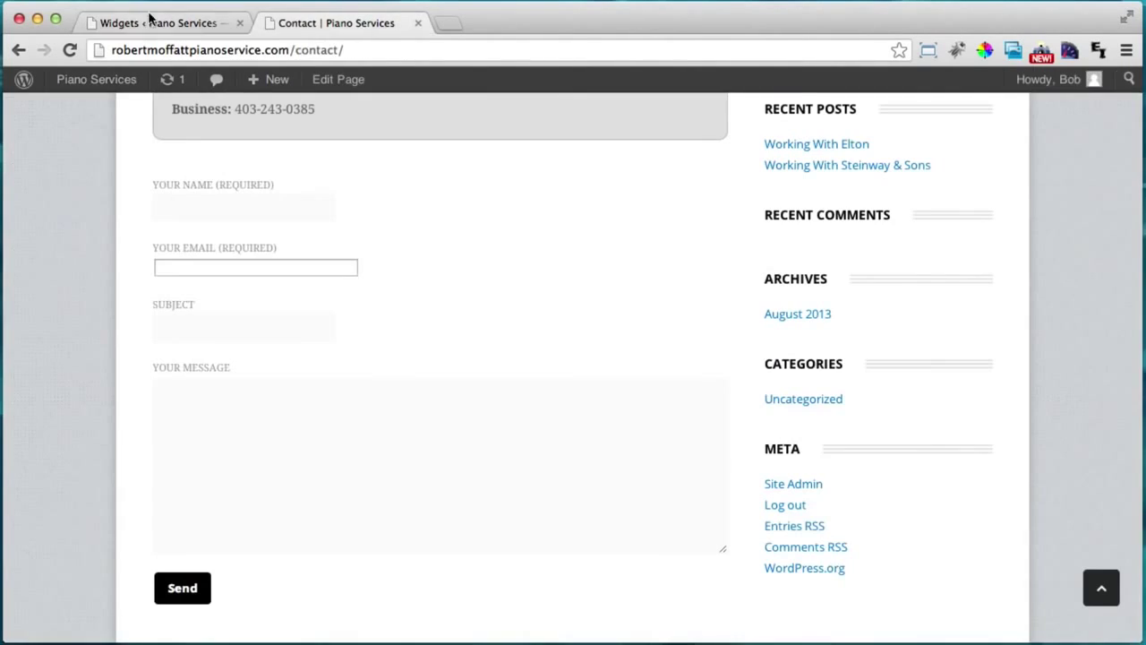
pyautogui.click(72, 49)
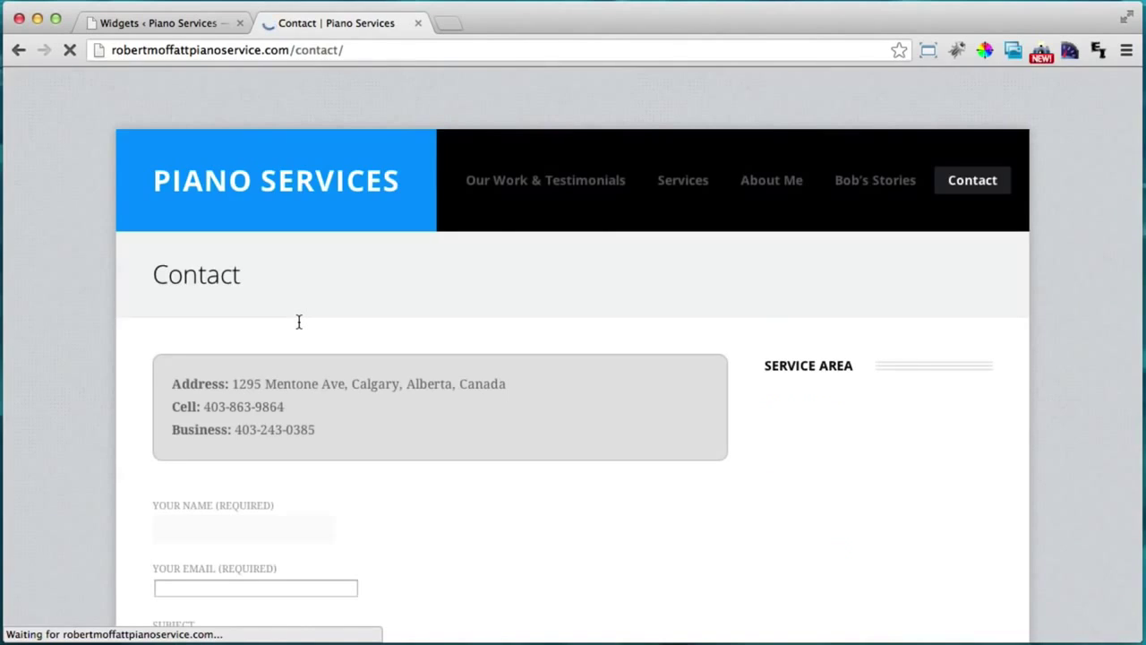
pyautogui.scroll(-5, 299, 320)
pyautogui.scroll(5, 299, 320)
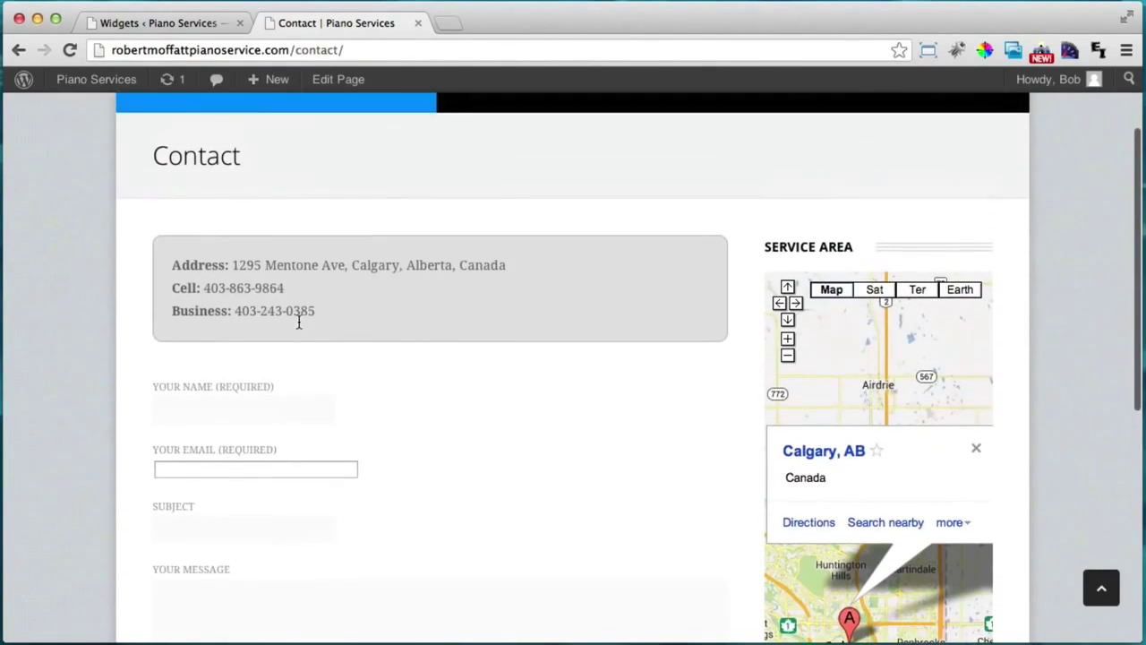
pyautogui.scroll(-1, 299, 320)
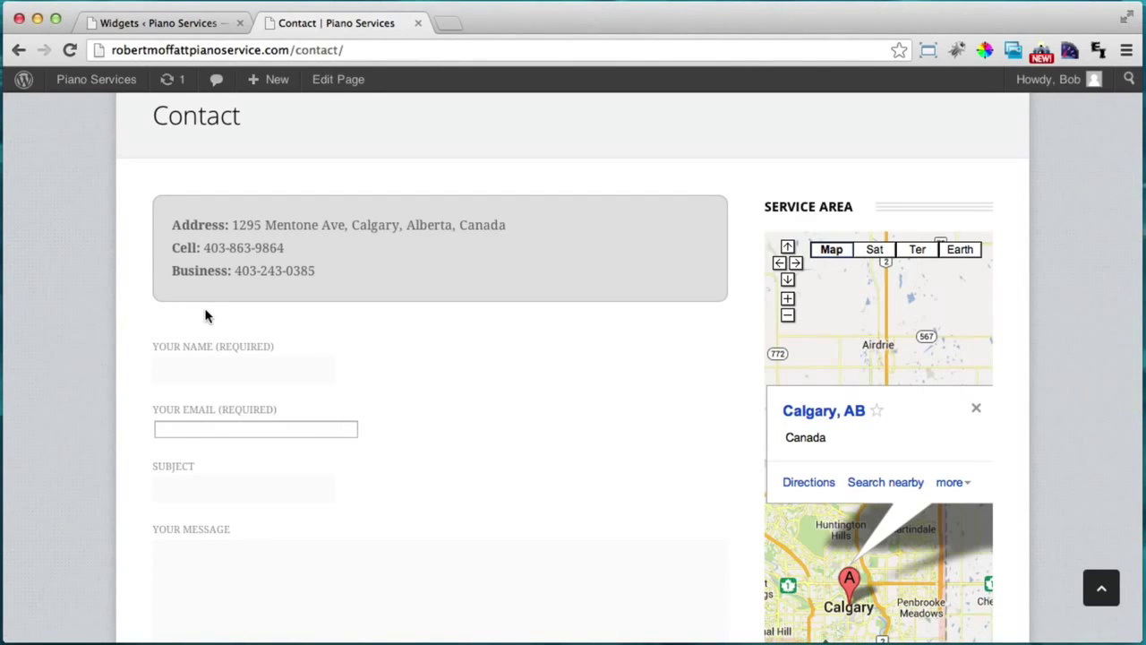
# Step: Add an intro line inviting calls or emails for quotes above the Contact page's contact-form shortcode
pyautogui.click(193, 25)
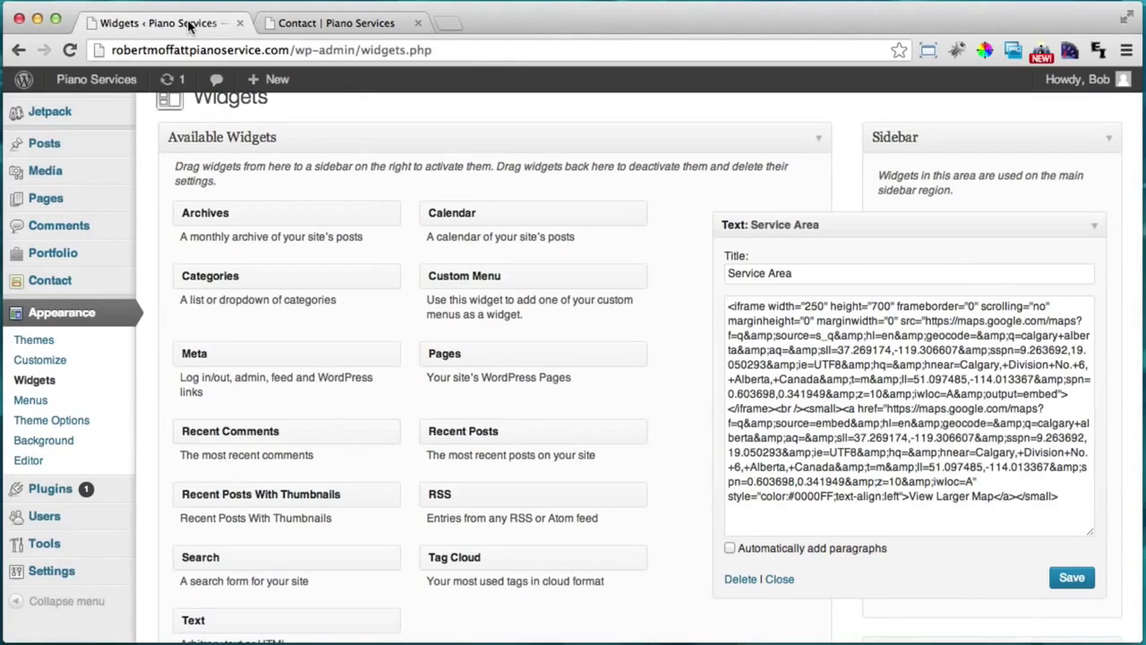
pyautogui.scroll(2, 455, 345)
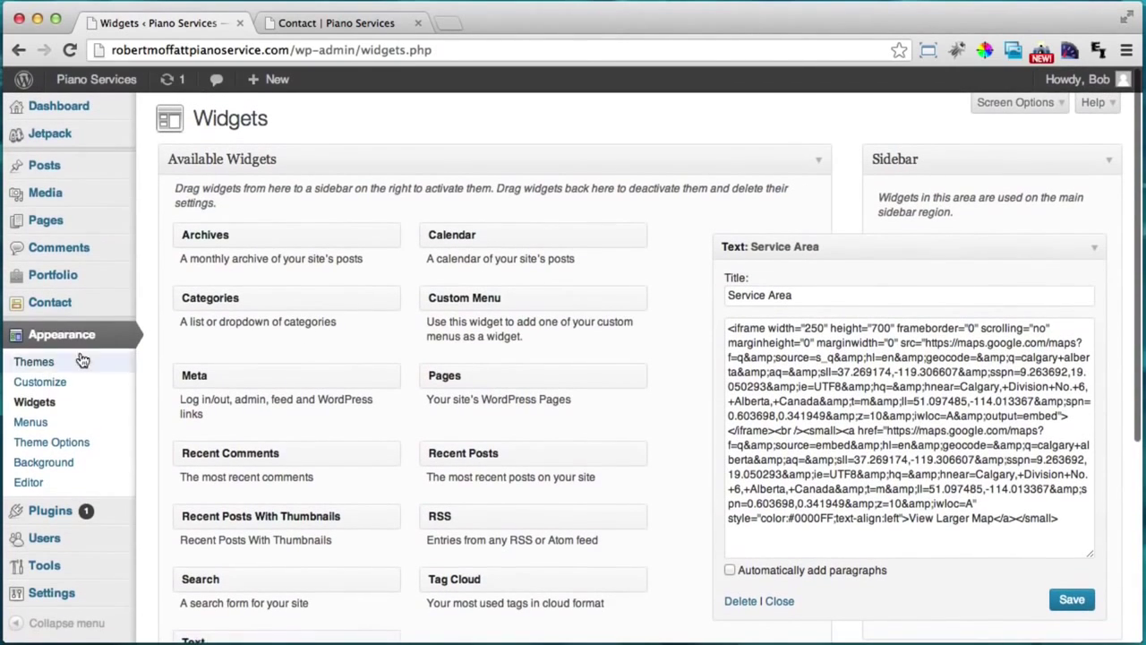
pyautogui.click(70, 220)
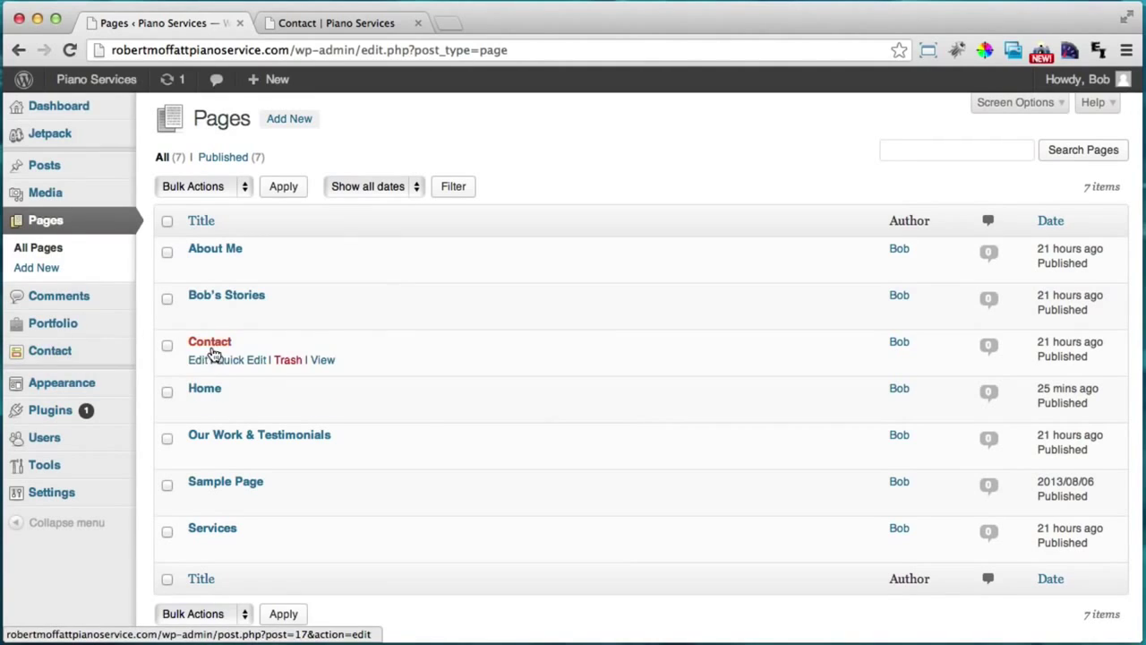
pyautogui.click(197, 360)
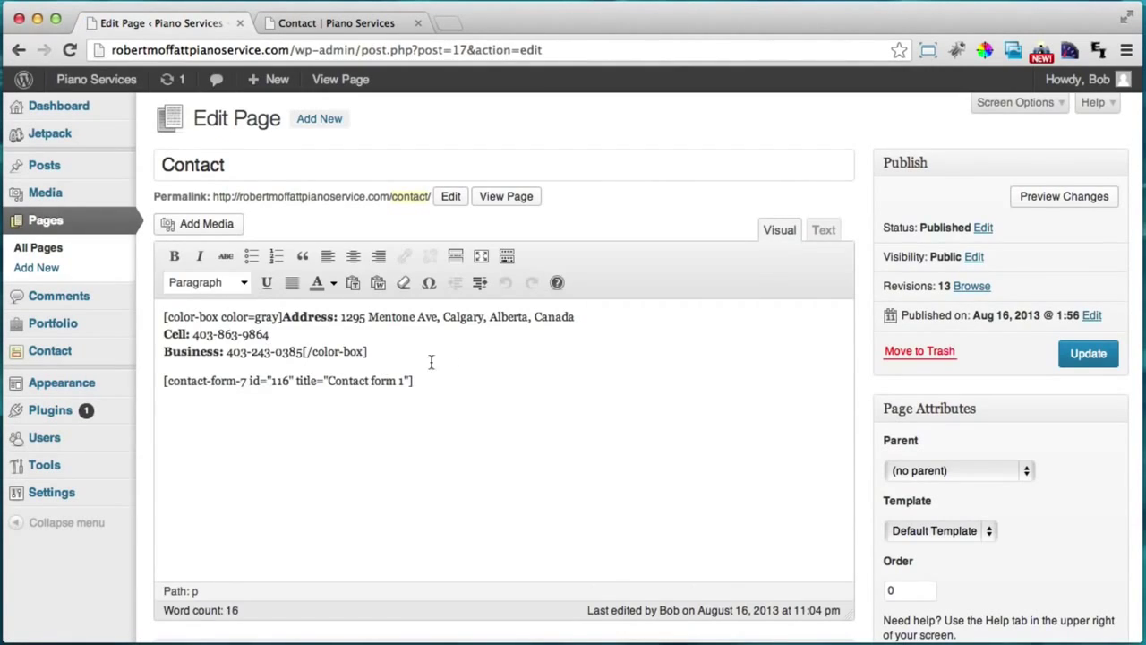
pyautogui.click(164, 380)
pyautogui.press('Return')
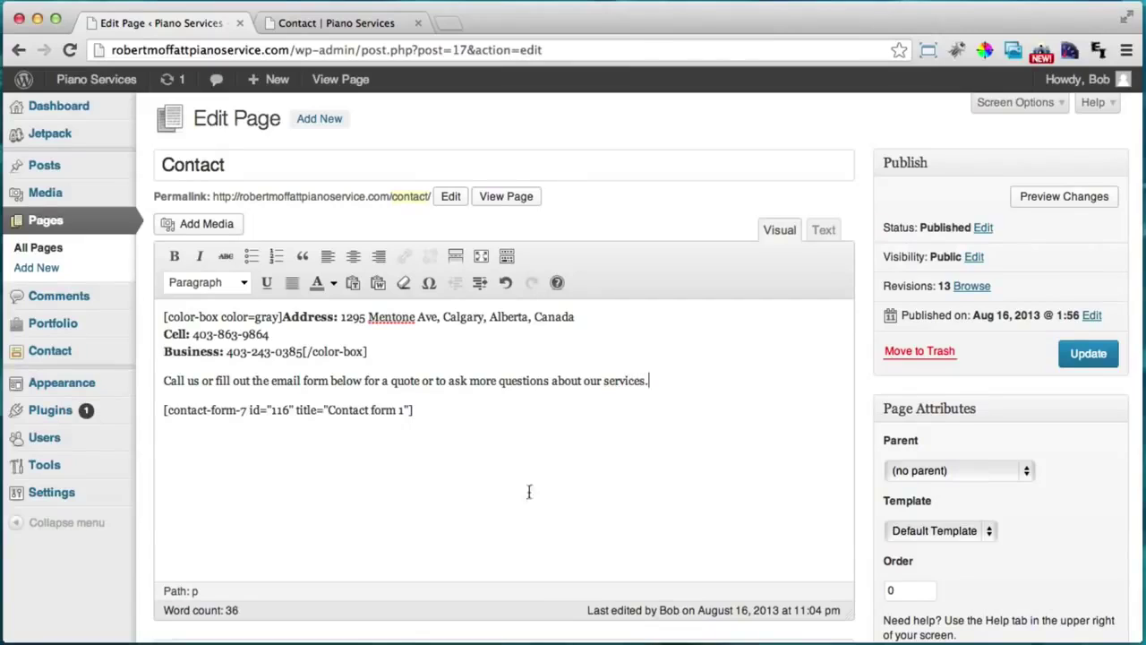
# Step: Update the Contact page and reload the live page to see the new line
pyautogui.click(1088, 353)
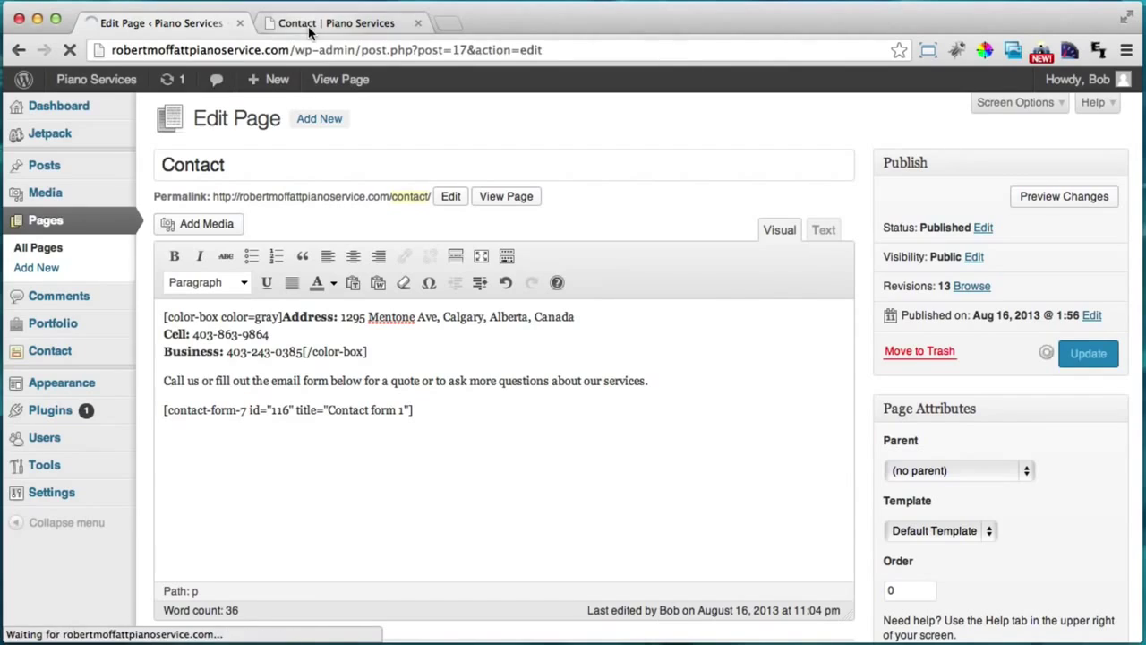
pyautogui.click(341, 23)
pyautogui.click(77, 48)
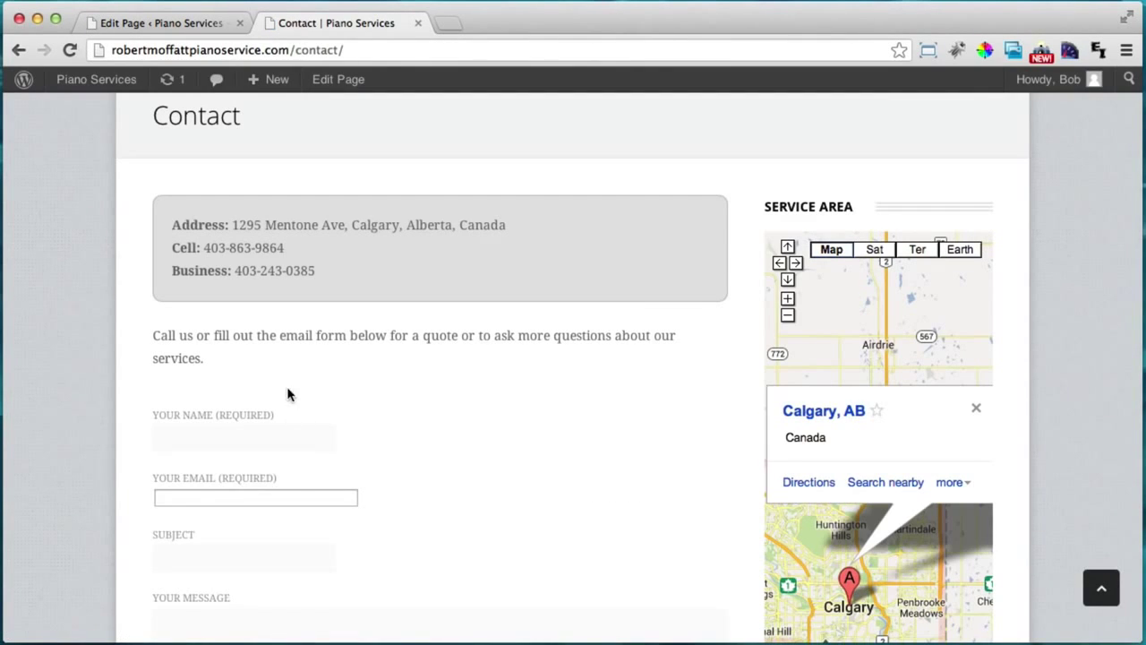
pyautogui.scroll(-5, 291, 415)
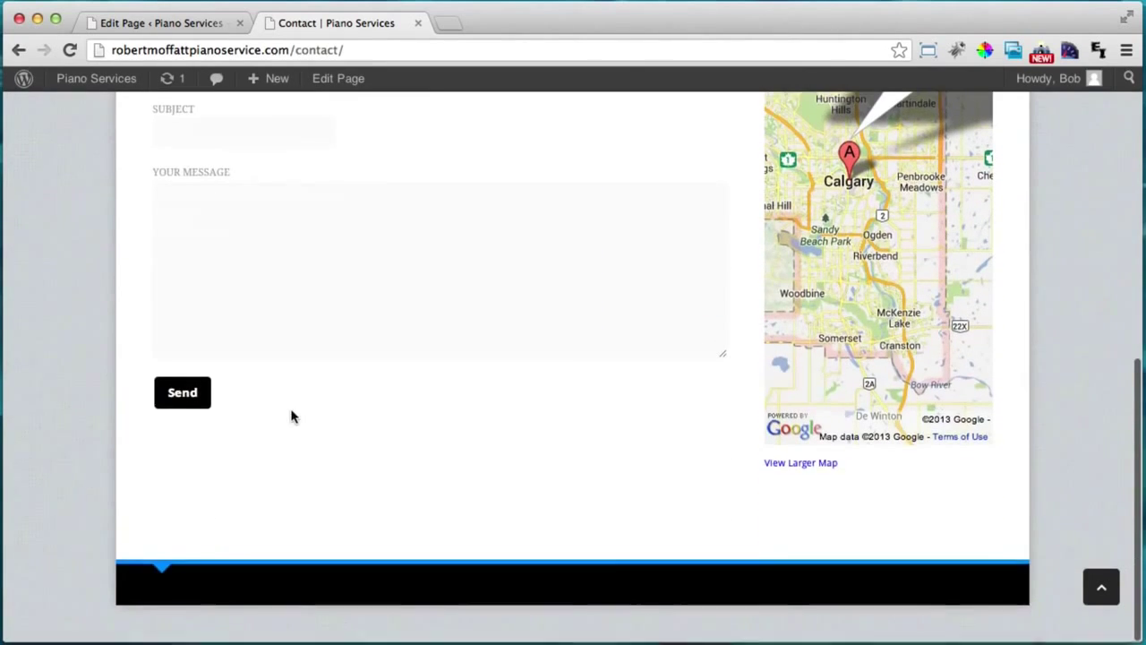
pyautogui.scroll(5, 291, 415)
pyautogui.scroll(3, 291, 414)
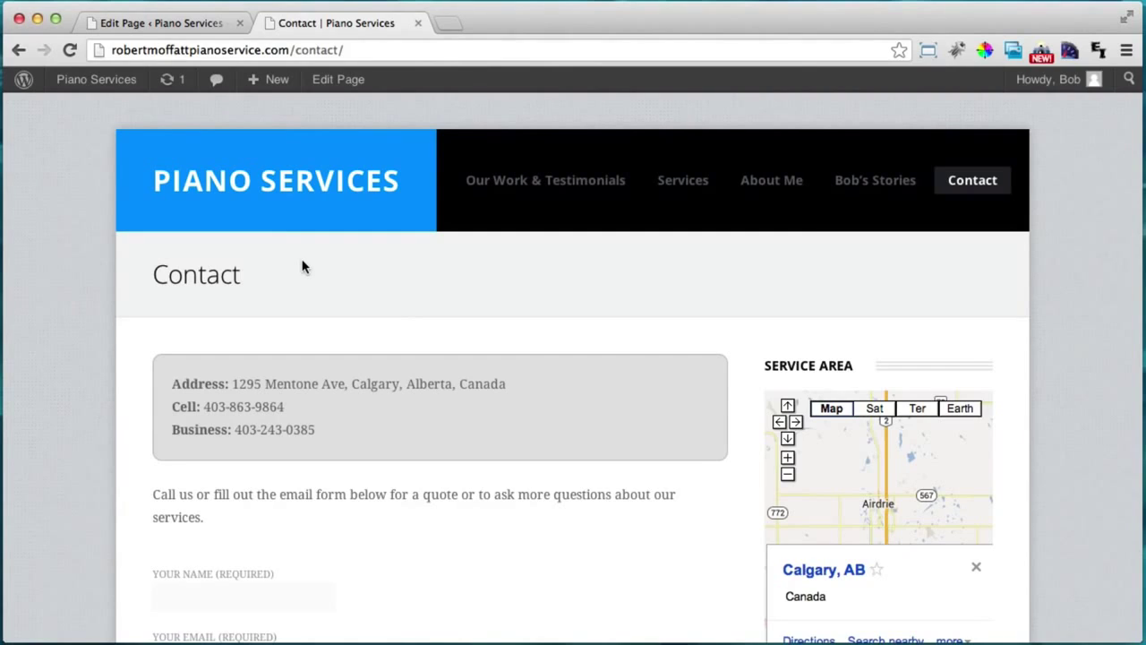
# Step: Load fiverr.com in a new browser window
pyautogui.press('super+n')
pyautogui.write('fiverr.com')
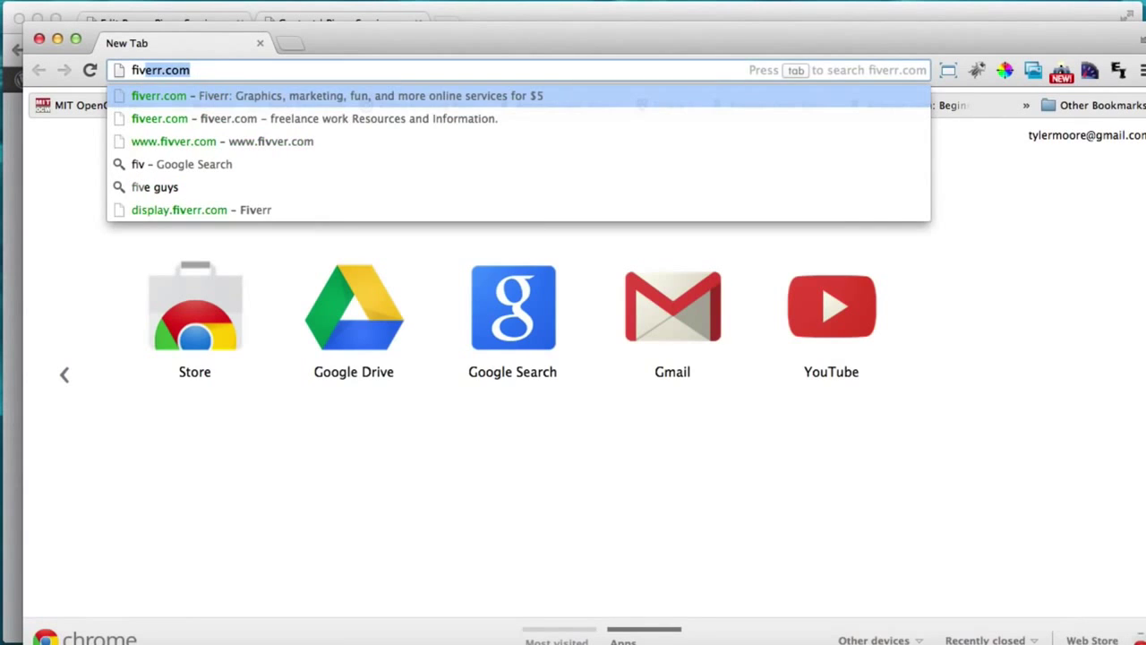
pyautogui.press('Return')
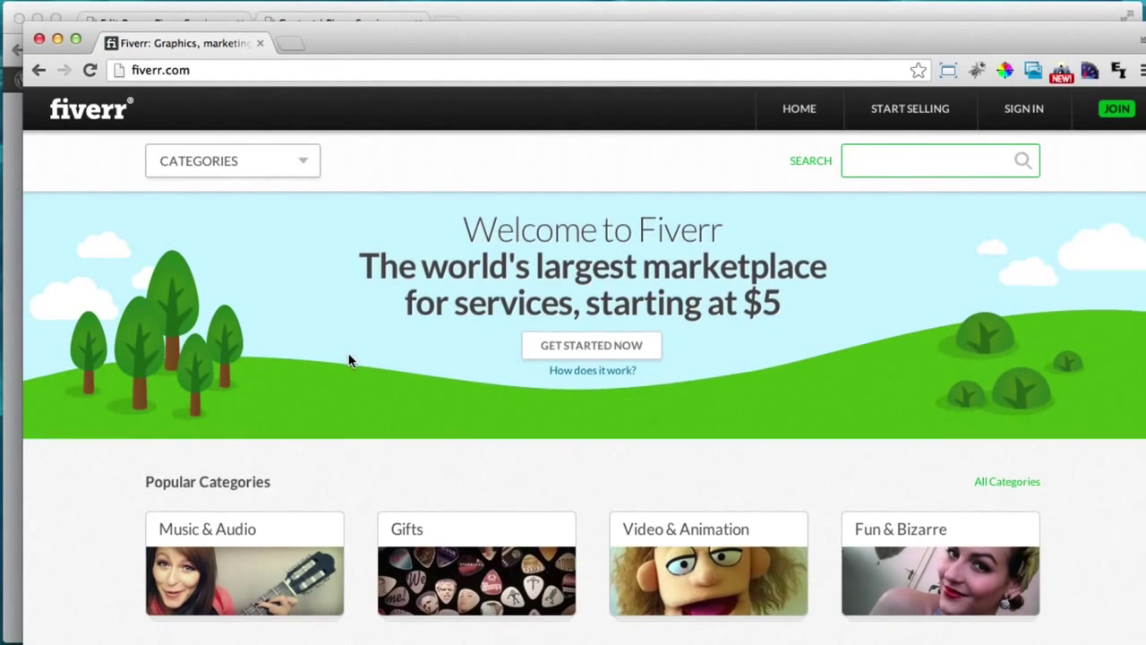
pyautogui.scroll(-2, 349, 360)
pyautogui.scroll(2, 349, 360)
# Step: Browse the Graphics & Design > Logo Design gigs, starting at $5, then move the window aside
pyautogui.click(305, 165)
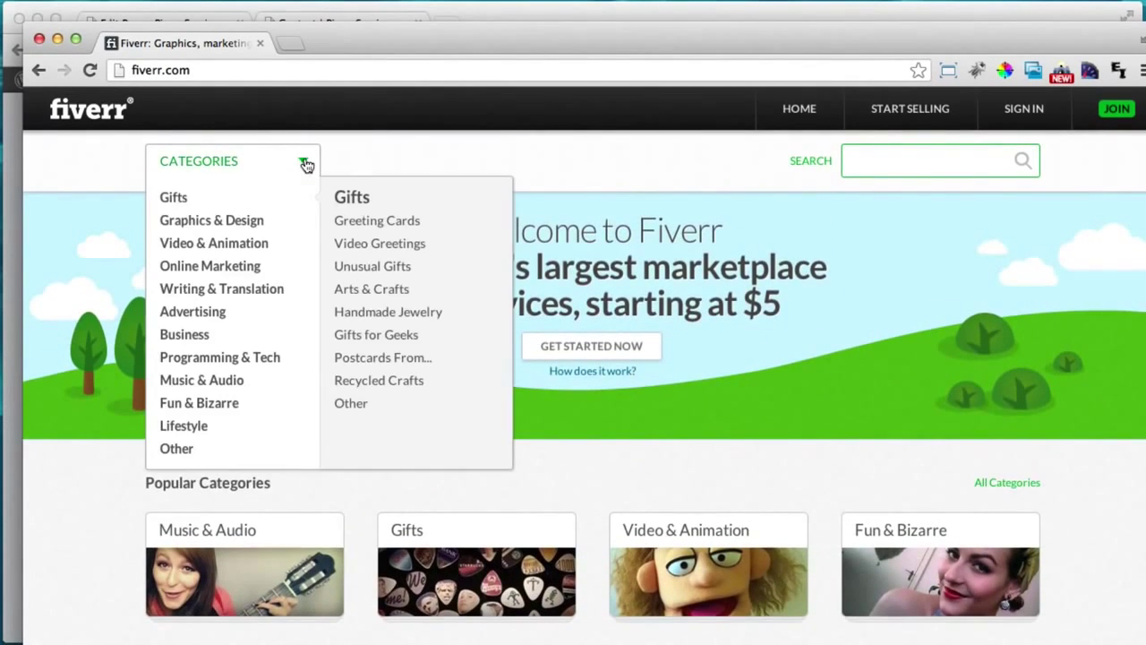
pyautogui.click(235, 220)
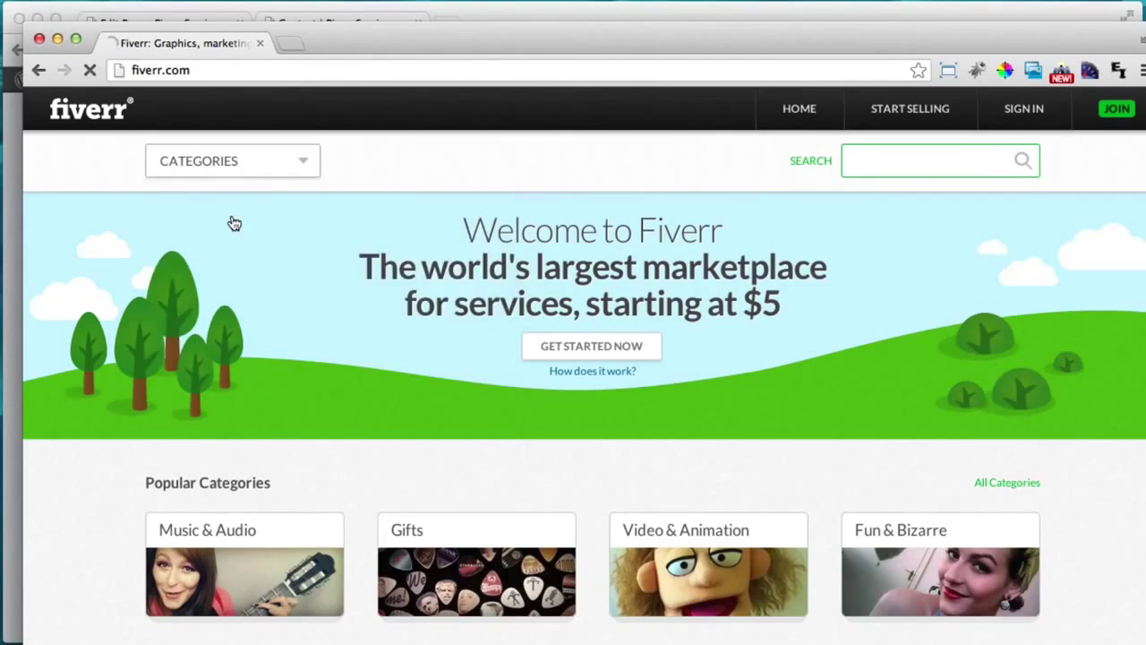
pyautogui.scroll(-3, 457, 282)
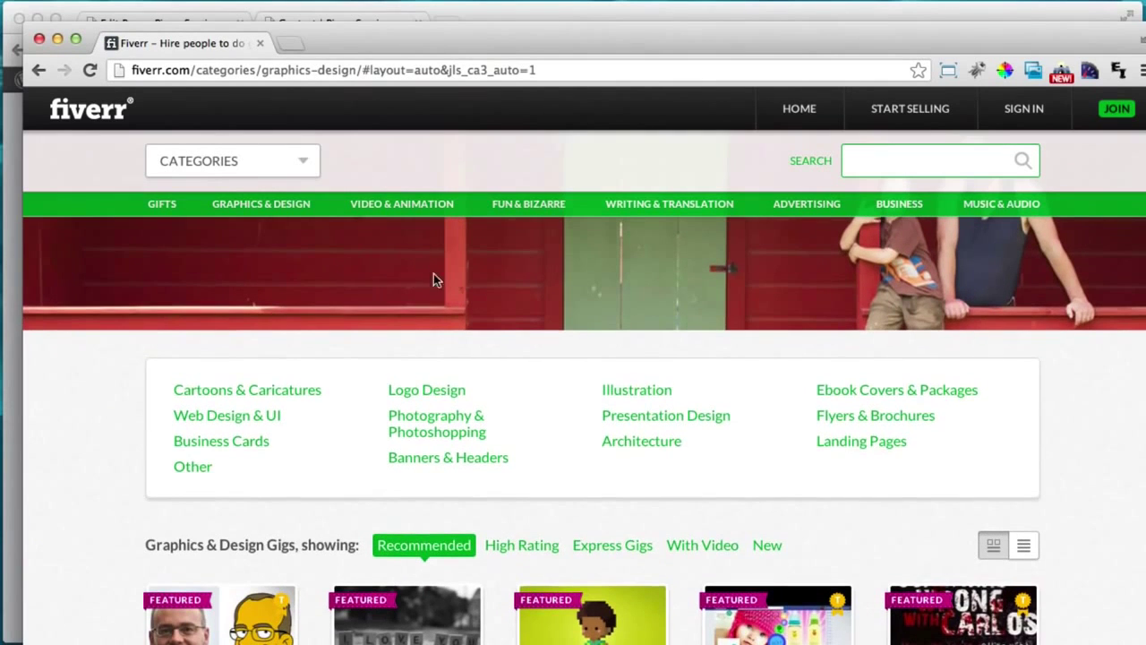
pyautogui.click(428, 391)
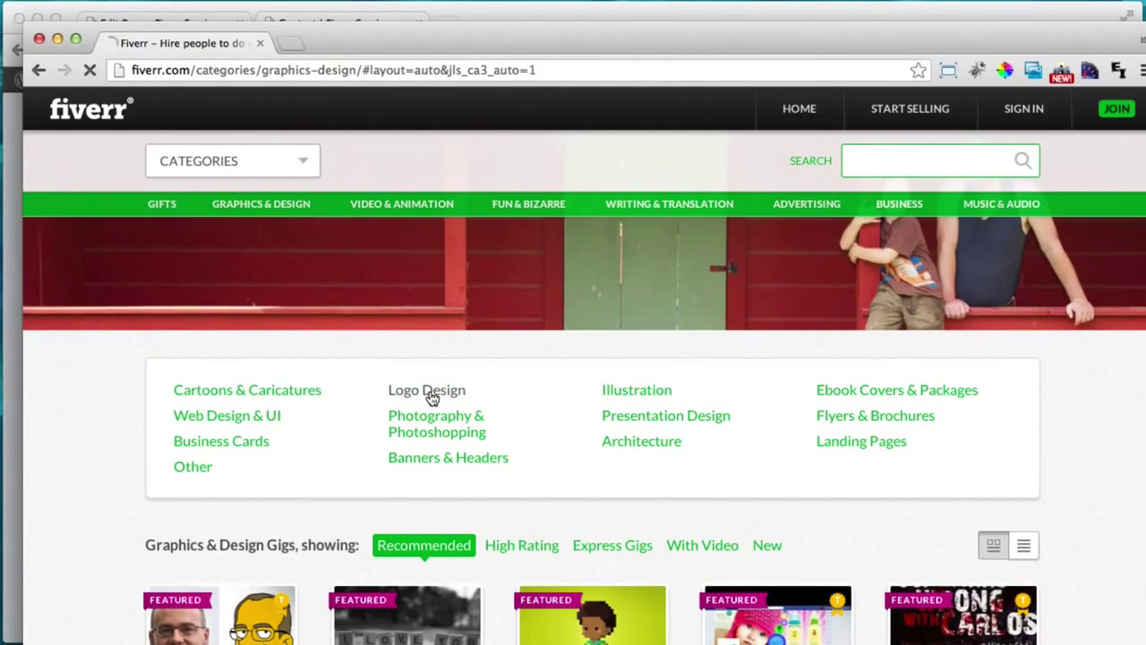
pyautogui.scroll(-3, 438, 416)
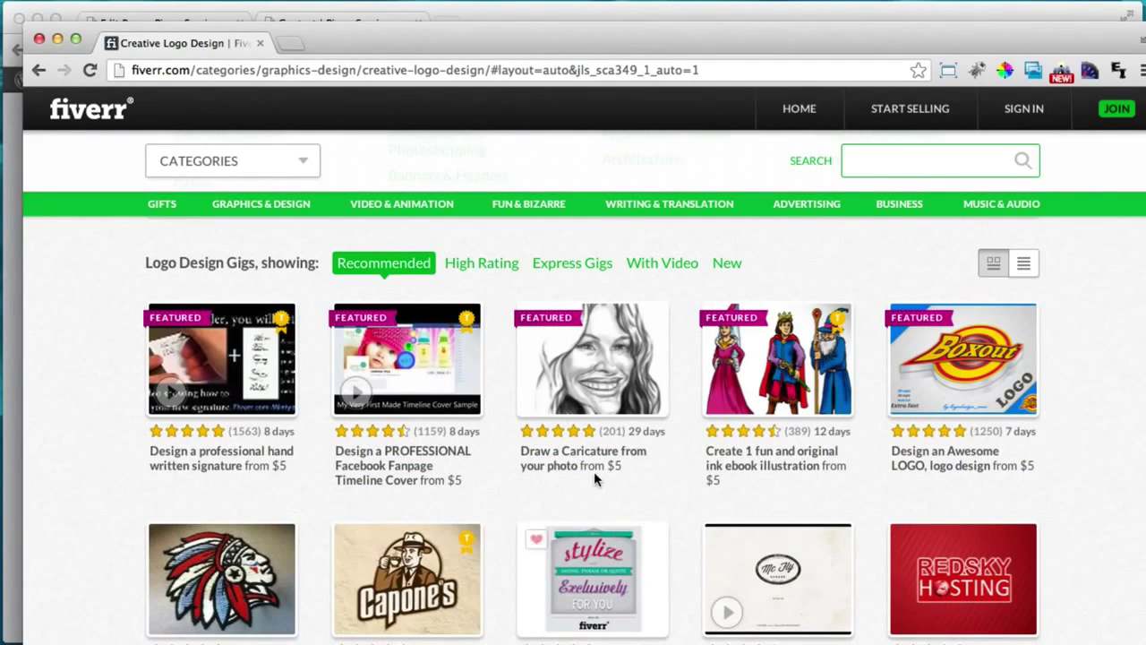
pyautogui.scroll(-1, 597, 479)
pyautogui.scroll(3, 596, 479)
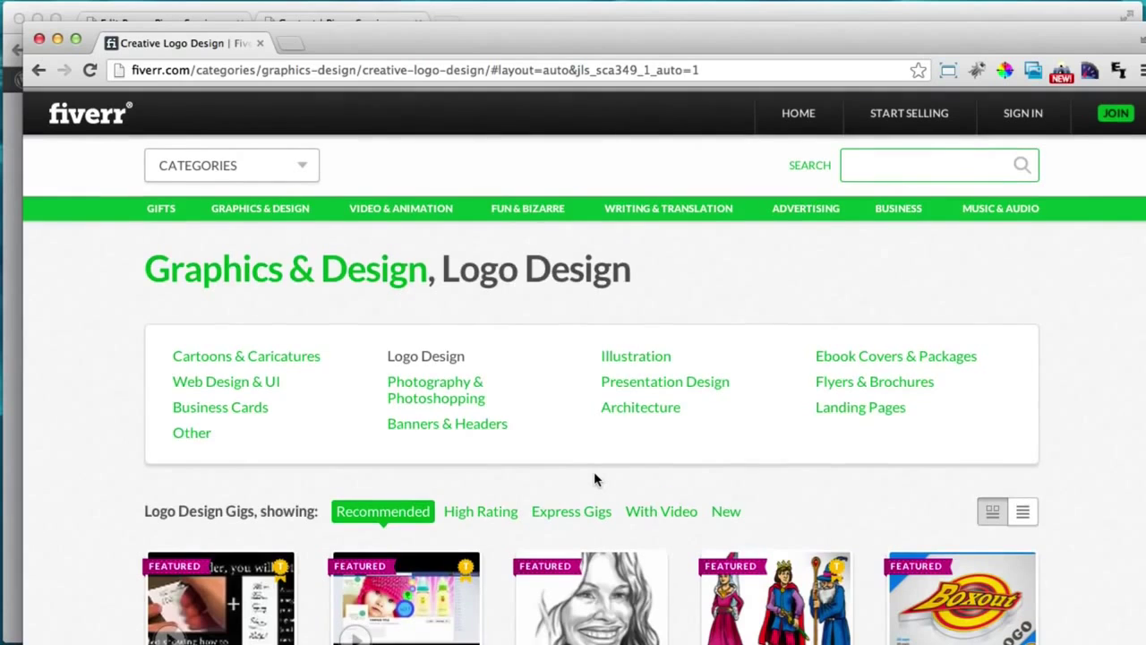
pyautogui.scroll(-1, 594, 480)
pyautogui.scroll(-2, 594, 471)
pyautogui.scroll(1, 593, 471)
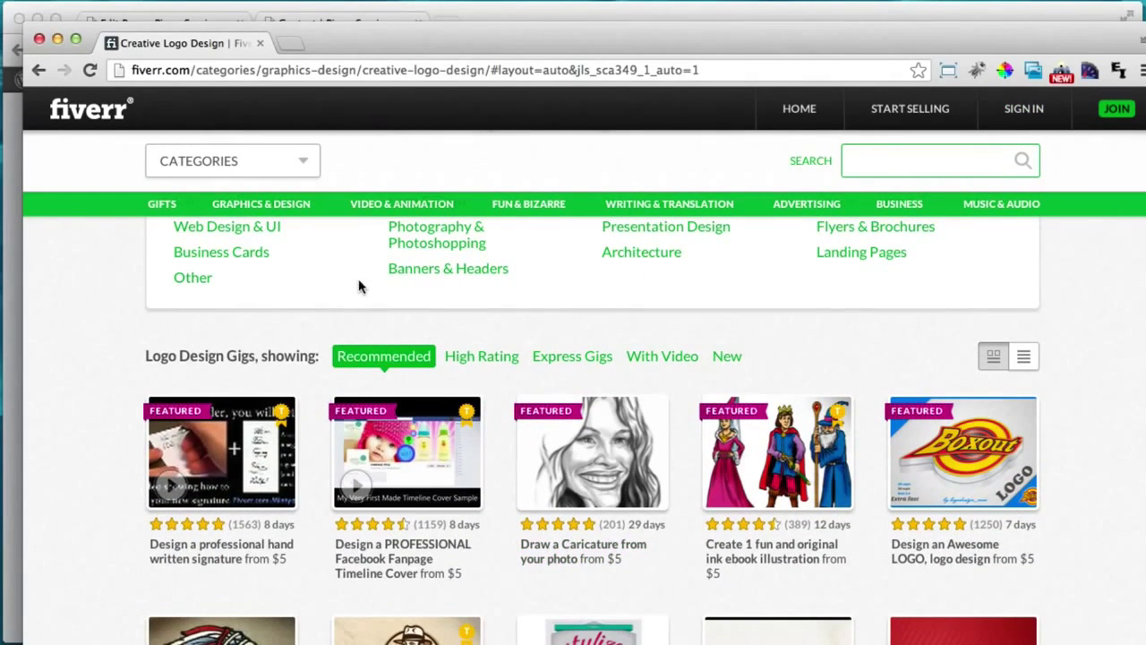
pyautogui.scroll(-4, 358, 287)
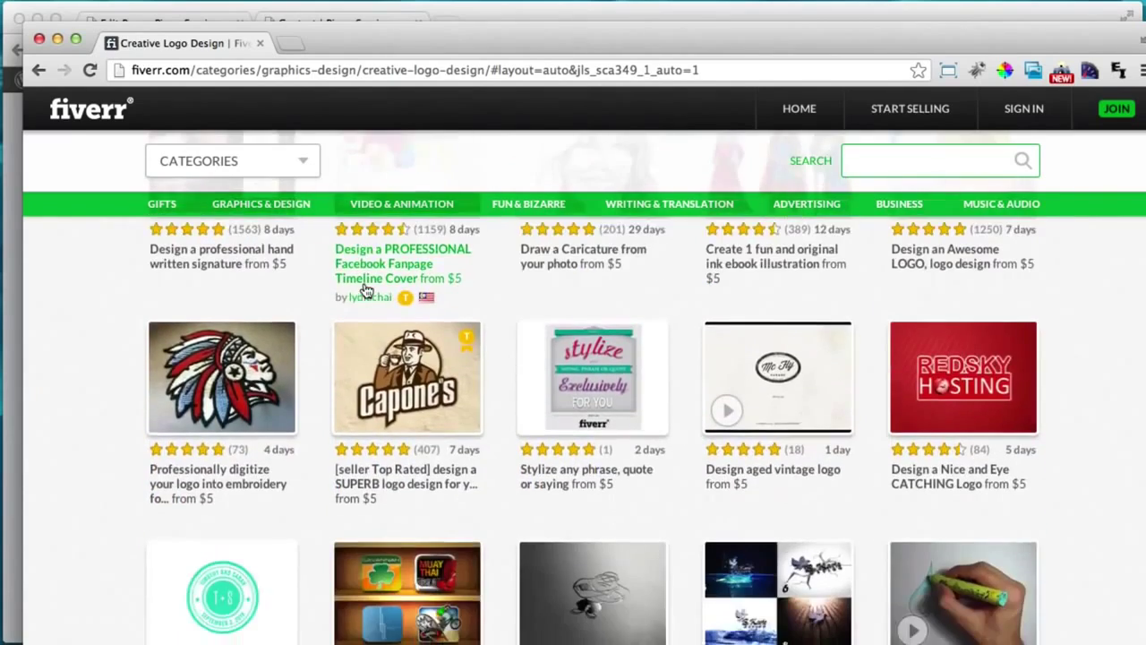
pyautogui.scroll(4, 366, 291)
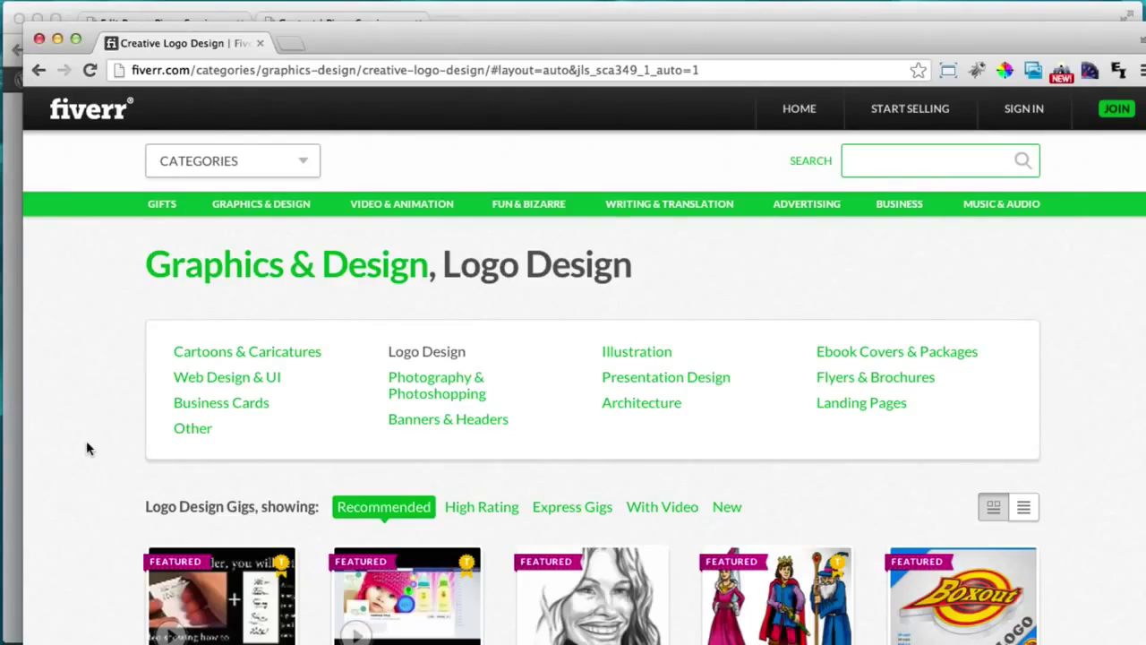
pyautogui.moveTo(359, 35); pyautogui.dragTo(513, 35)
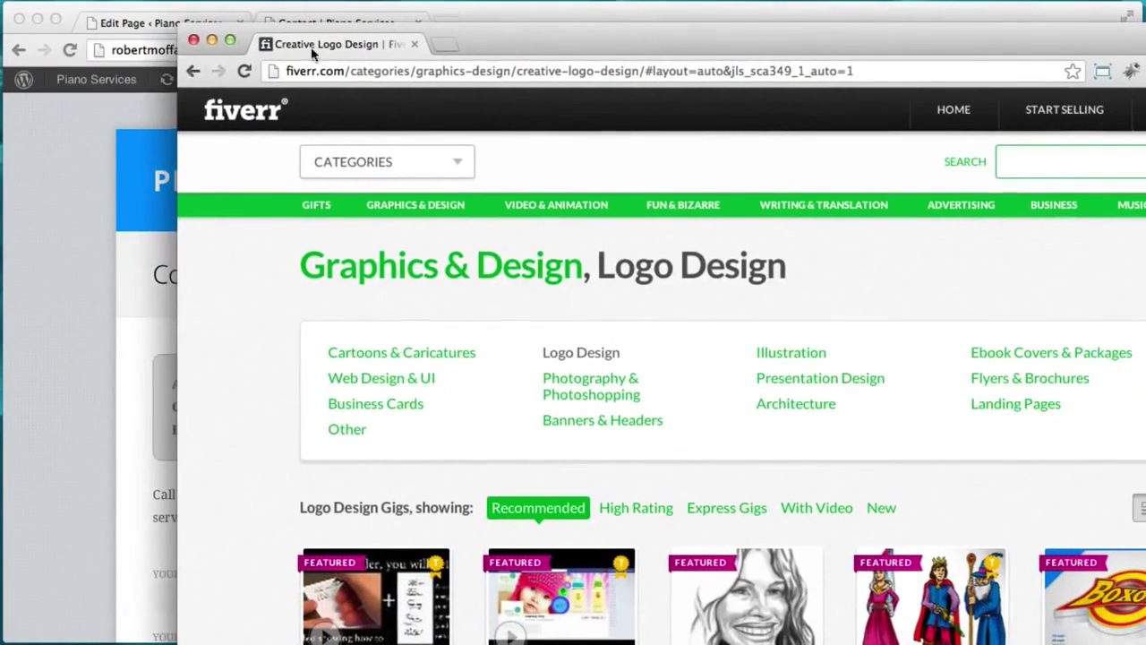
# Step: Close Fiverr and open the Delta theme's general options
pyautogui.click(193, 40)
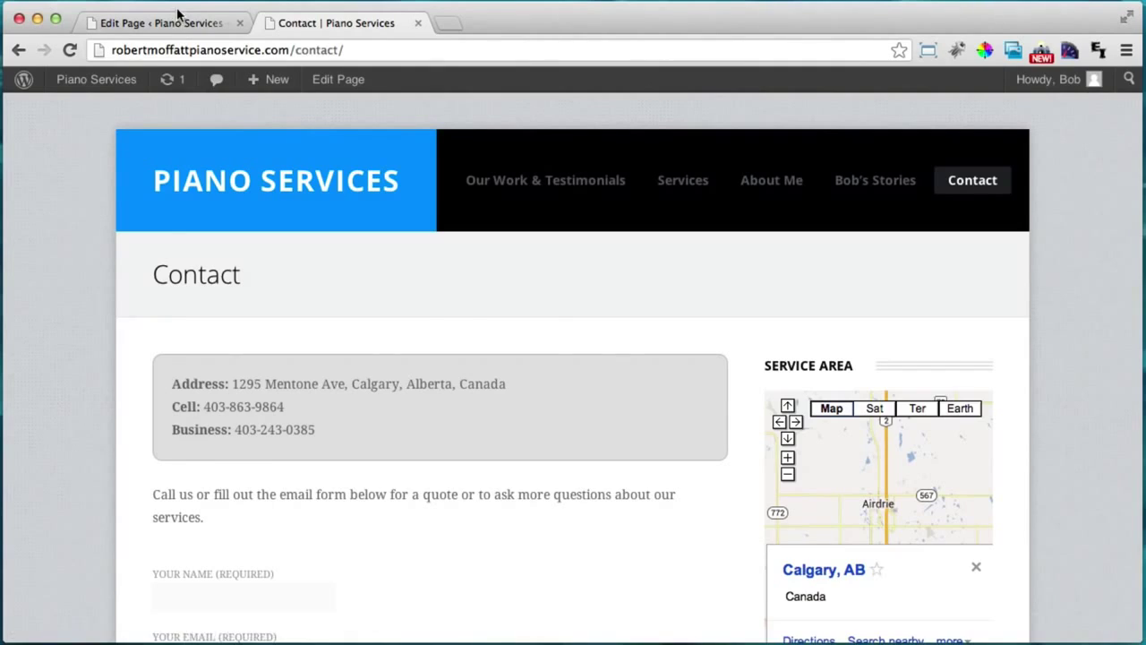
pyautogui.click(161, 22)
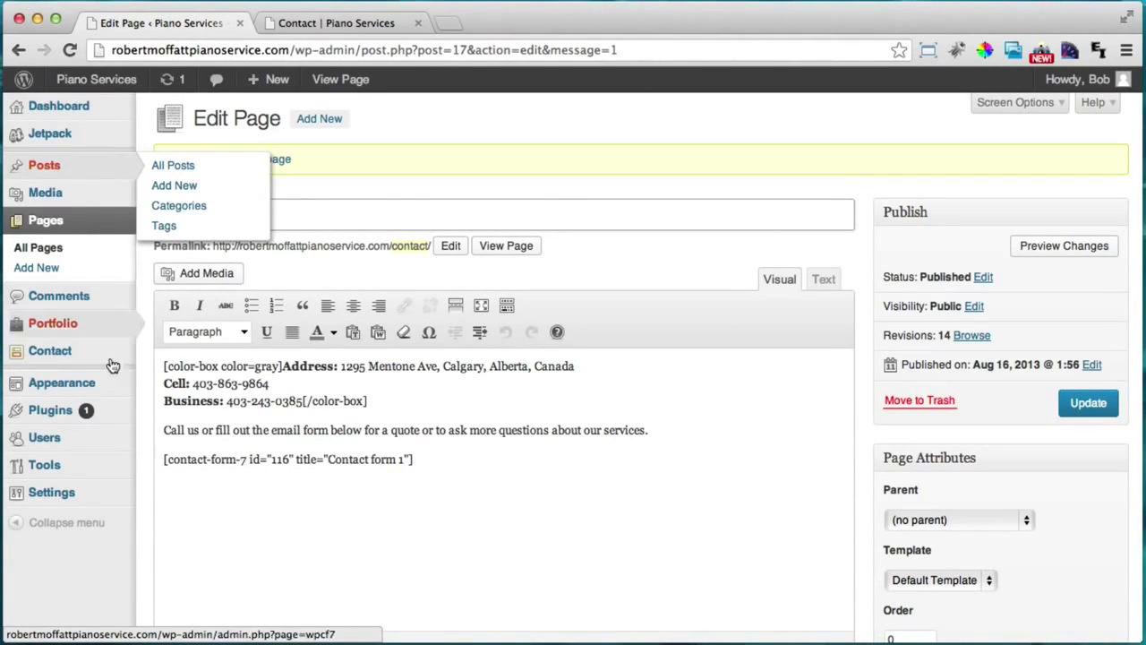
pyautogui.moveTo(102, 383)
pyautogui.click(210, 465)
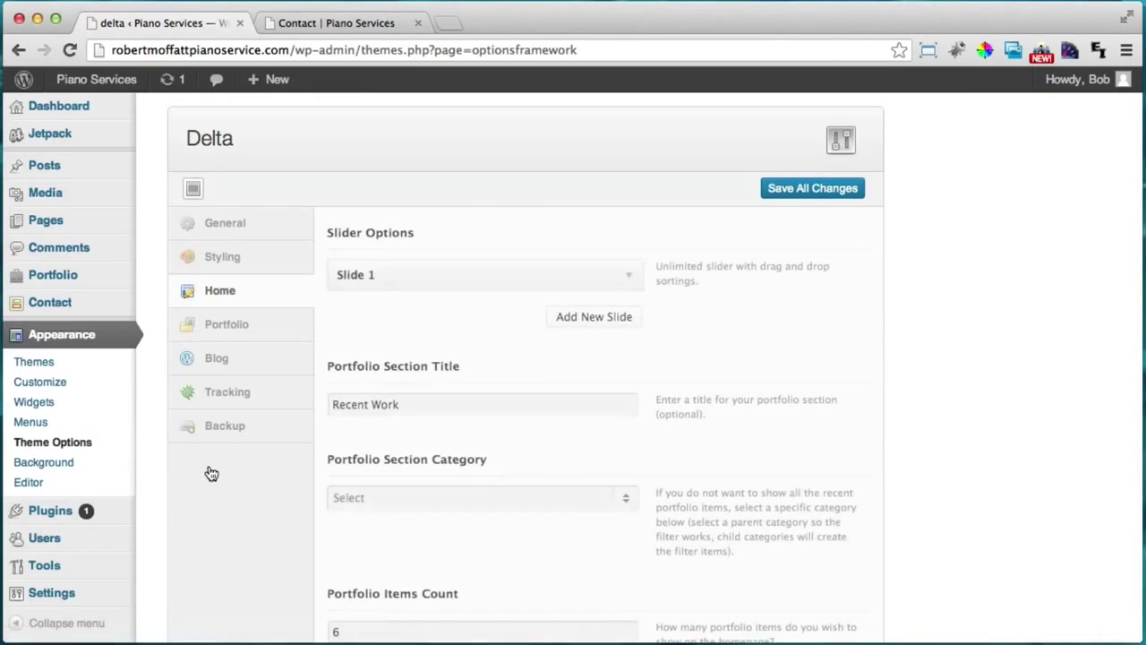
pyautogui.click(277, 231)
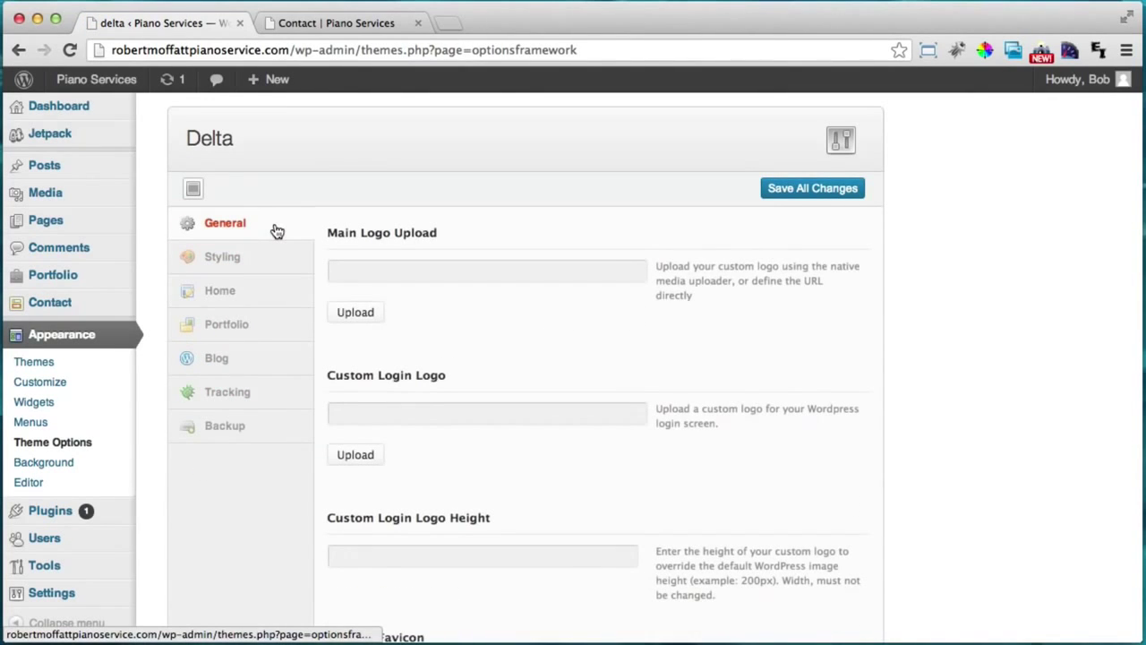
# Step: Upload logo.jpg as the theme's Main Logo, save all changes, and return to the Contact page
pyautogui.click(363, 310)
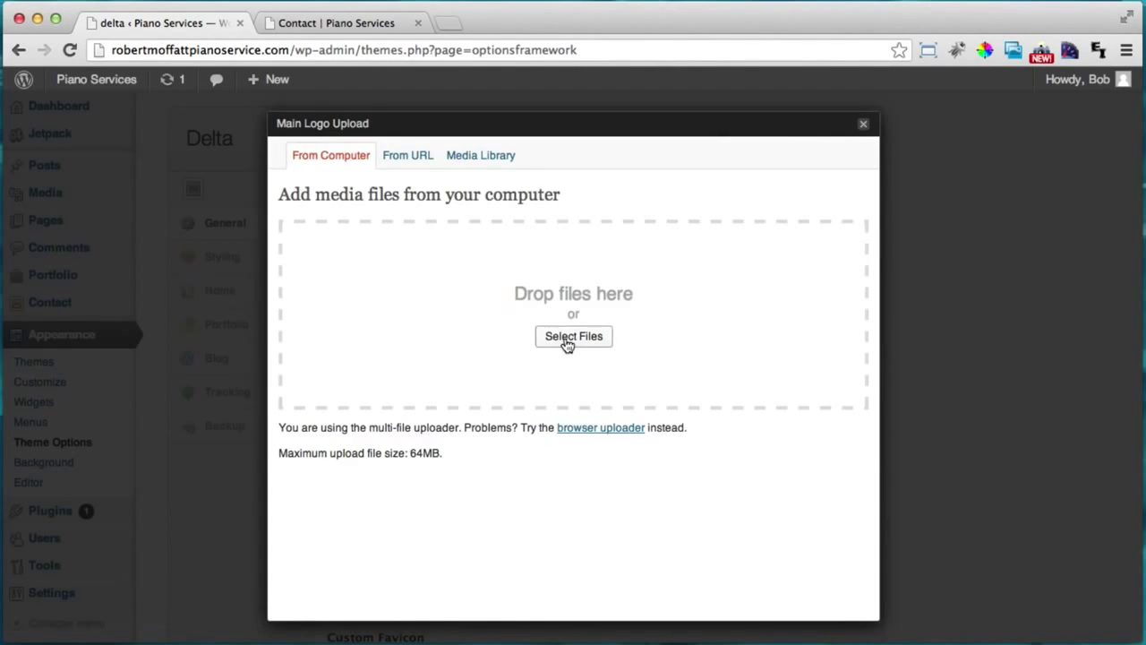
pyautogui.click(567, 339)
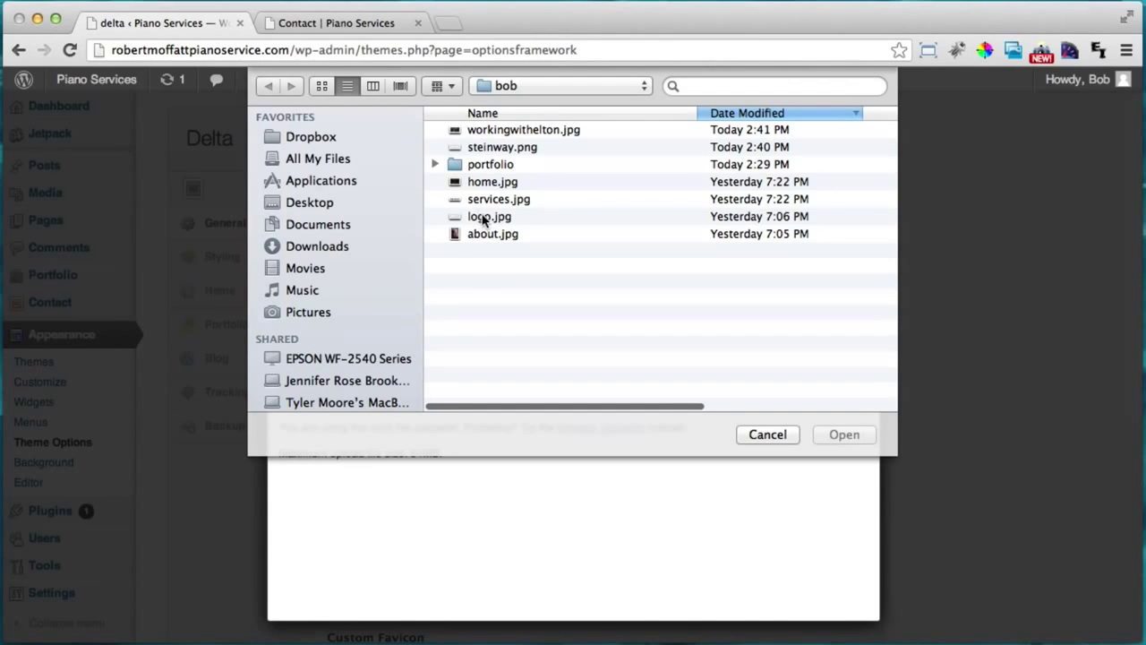
pyautogui.click(489, 216)
pyautogui.click(844, 435)
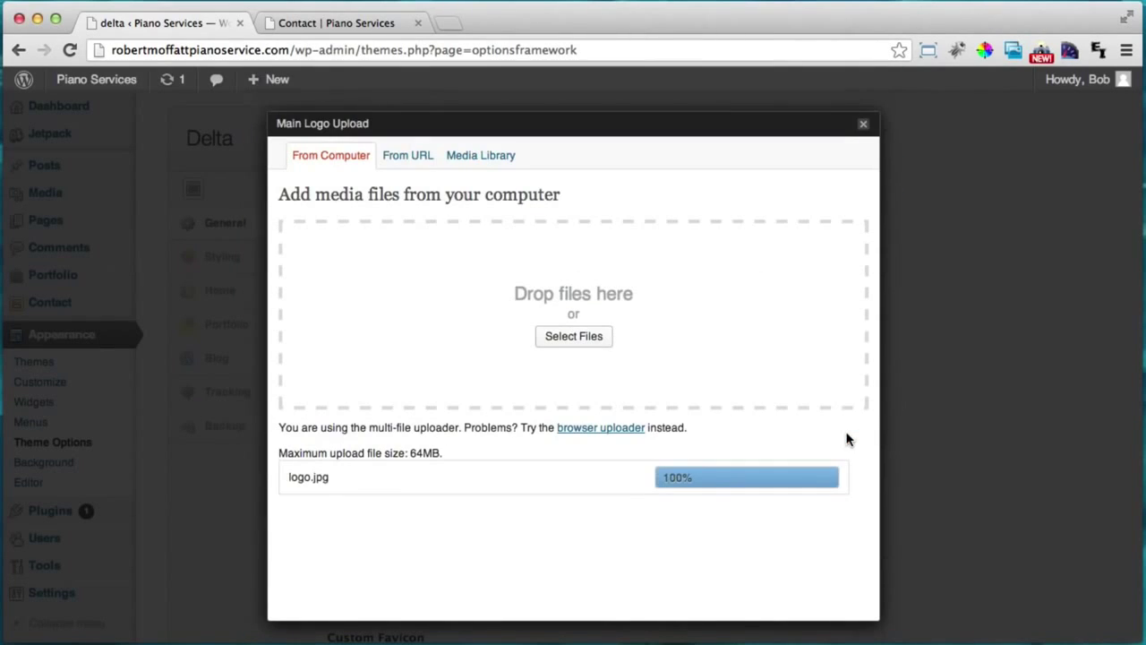
pyautogui.scroll(-6, 847, 439)
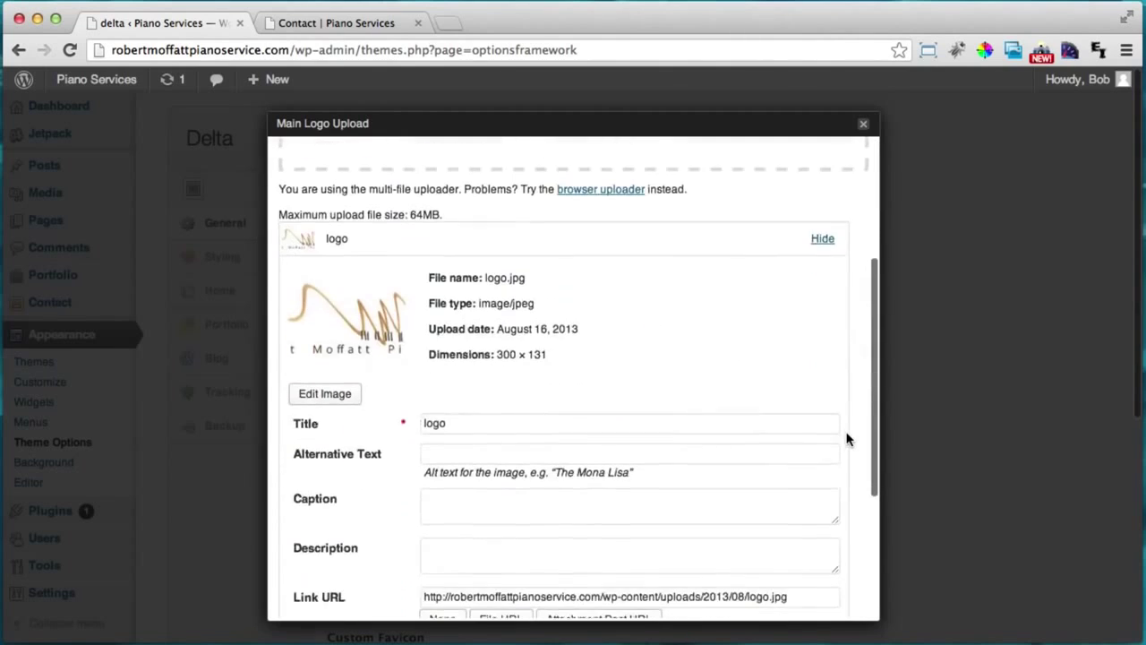
pyautogui.scroll(-3, 848, 439)
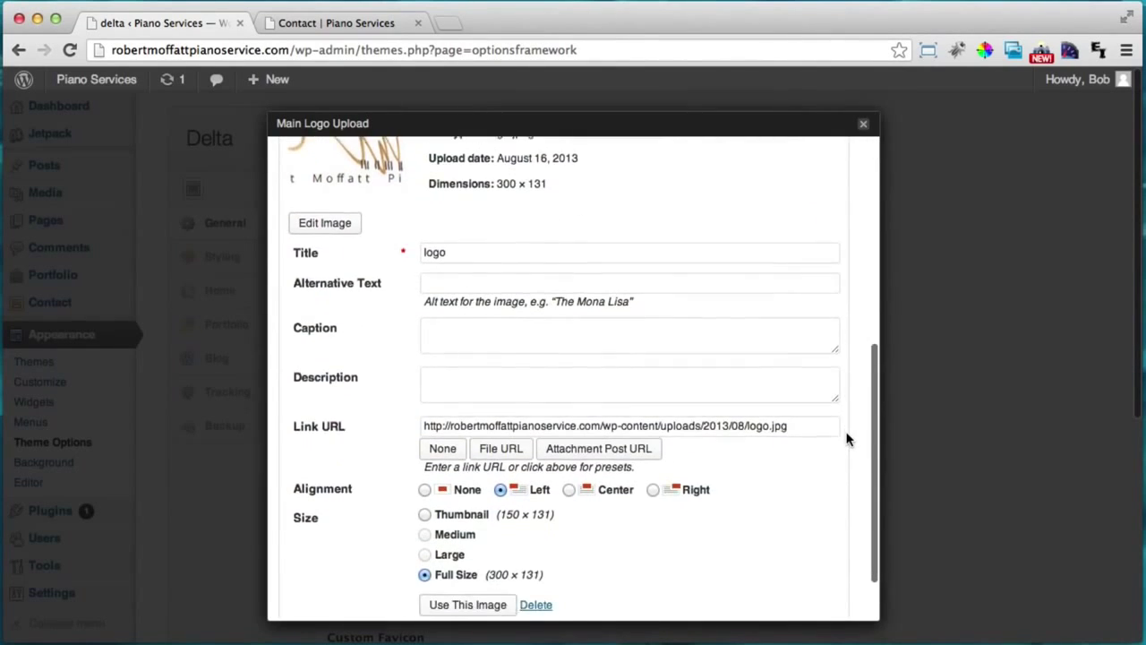
pyautogui.click(473, 535)
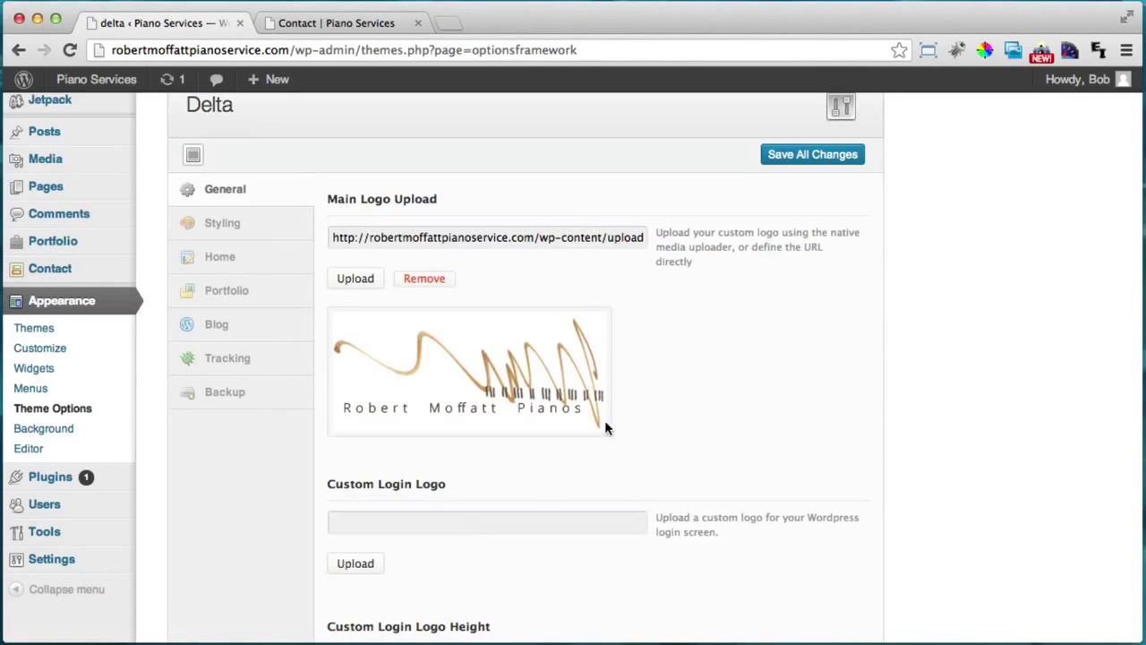
pyautogui.click(815, 161)
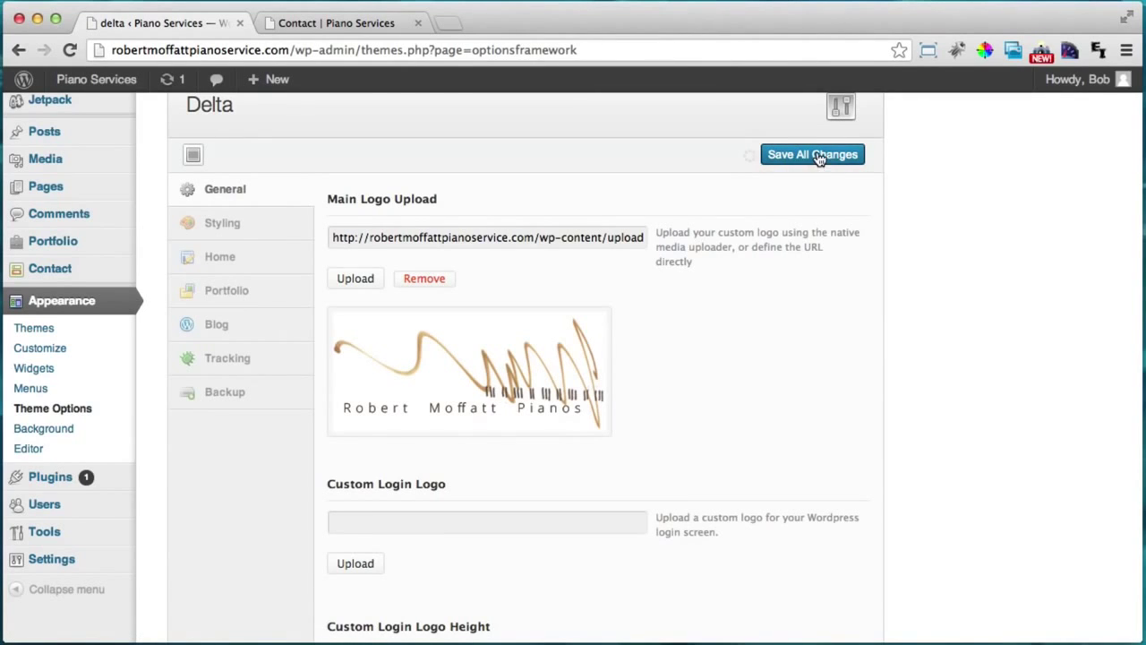
pyautogui.click(328, 21)
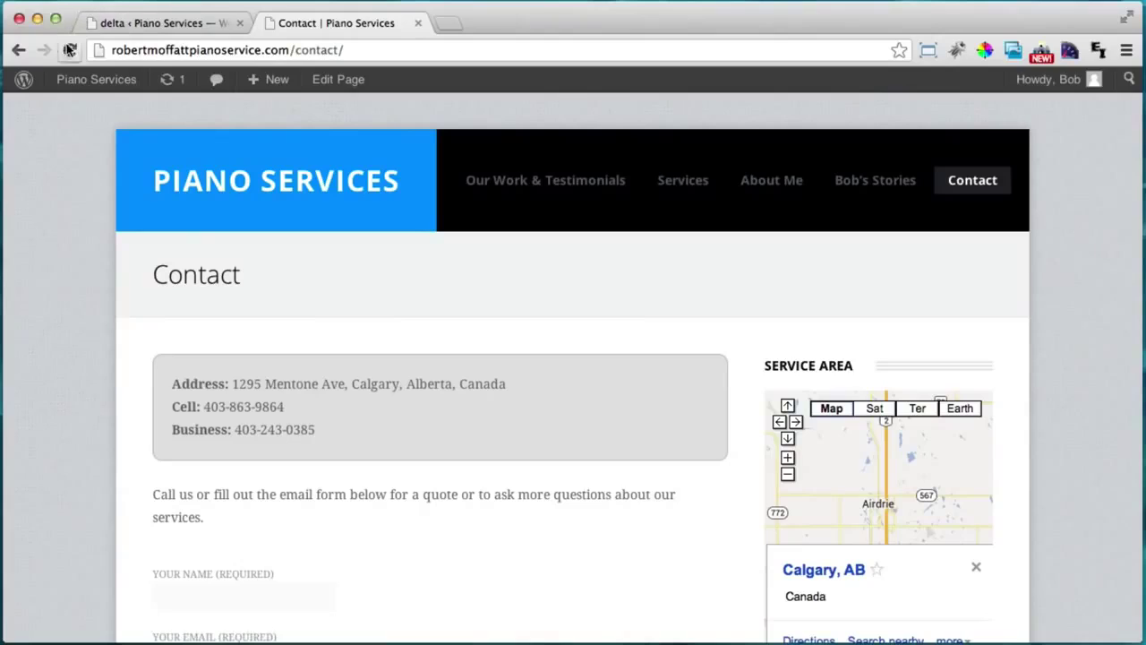
# Step: Reload the Contact page to see the new logo, then open Working With Elton from Bob's Stories
pyautogui.click(69, 49)
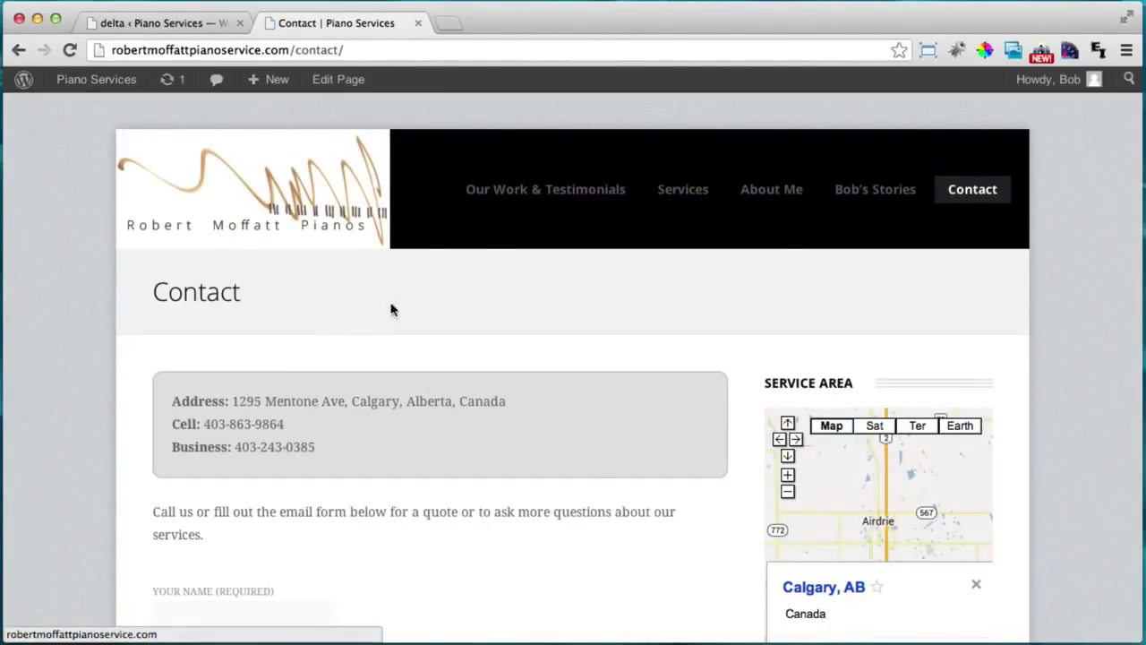
pyautogui.click(842, 193)
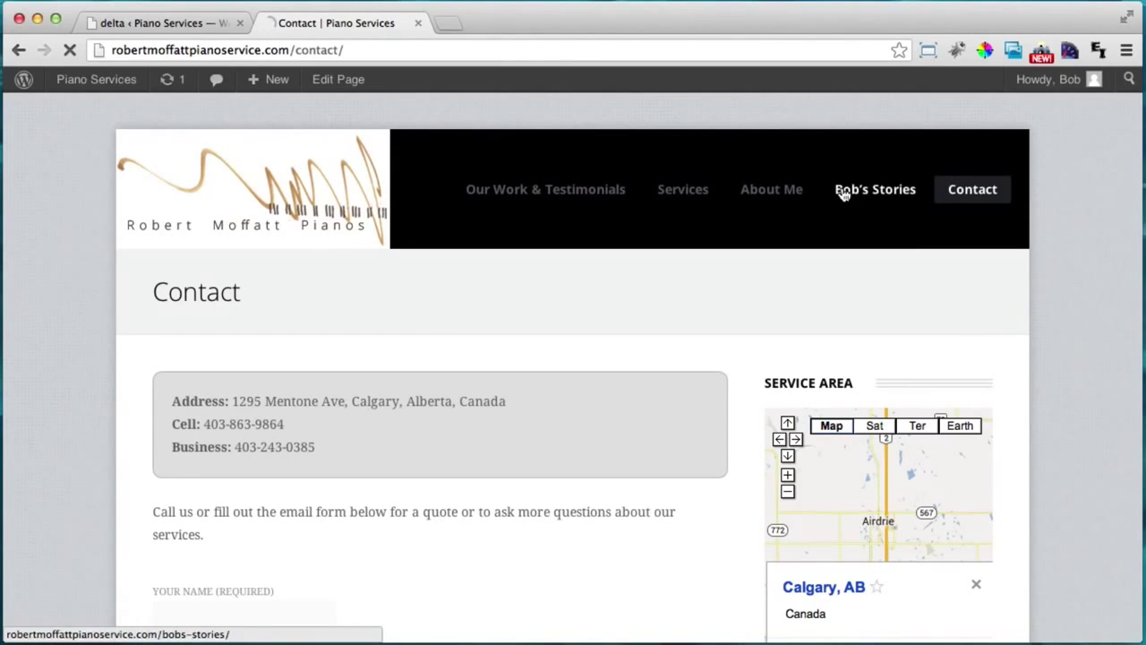
pyautogui.scroll(-2, 598, 307)
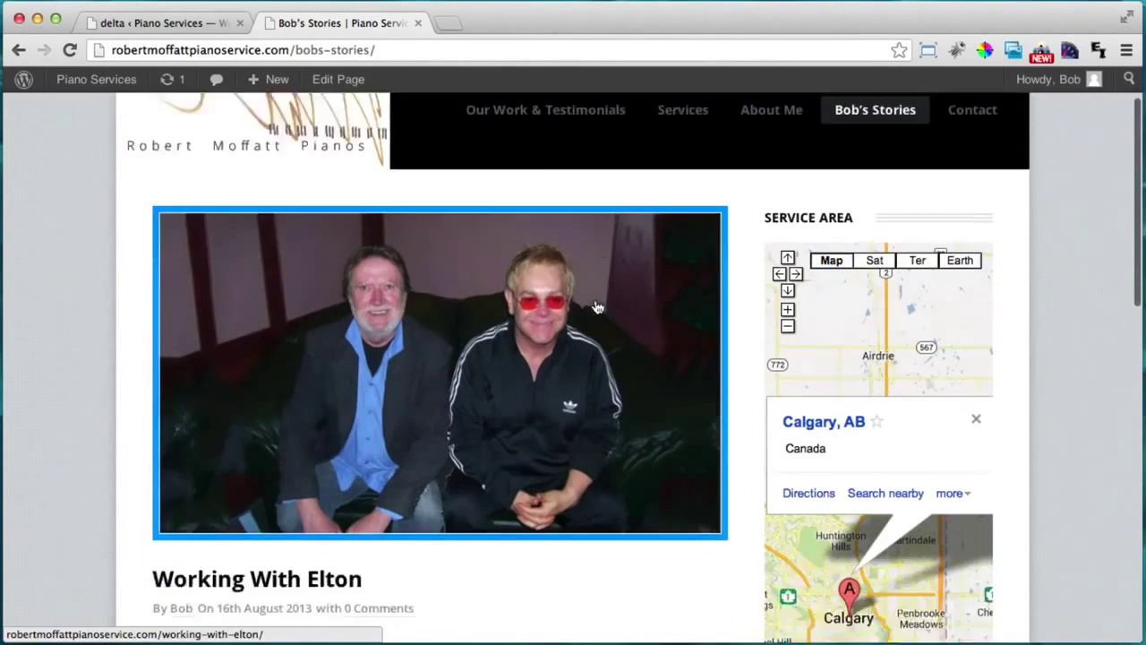
pyautogui.scroll(-5, 596, 305)
pyautogui.scroll(3, 597, 304)
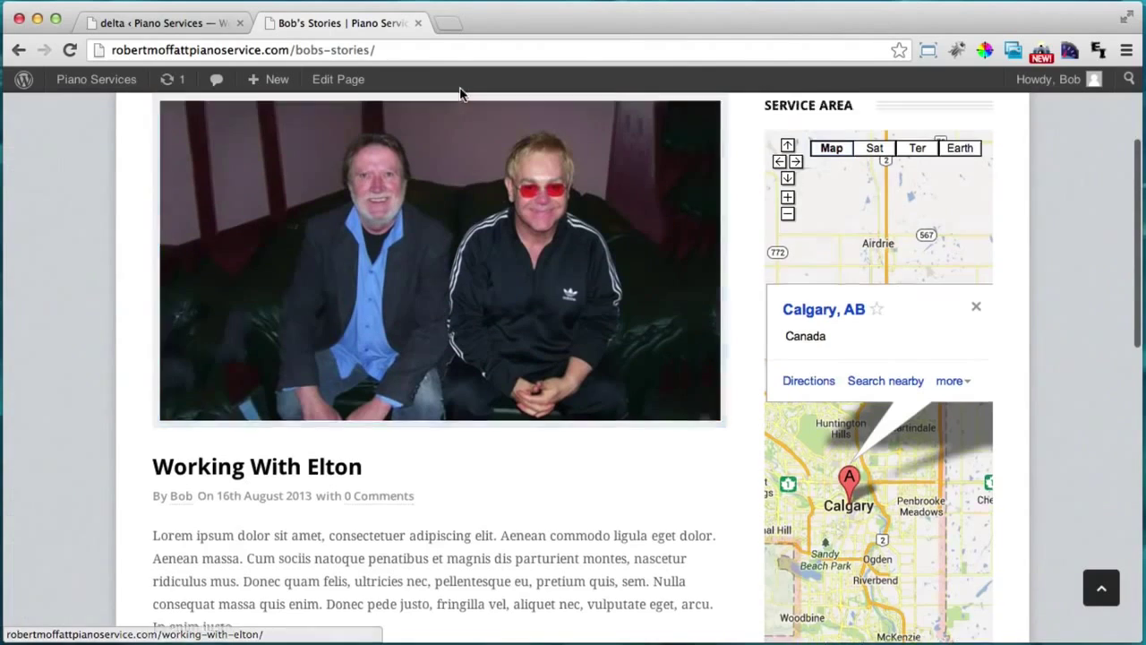
pyautogui.scroll(3, 304, 314)
pyautogui.click(223, 608)
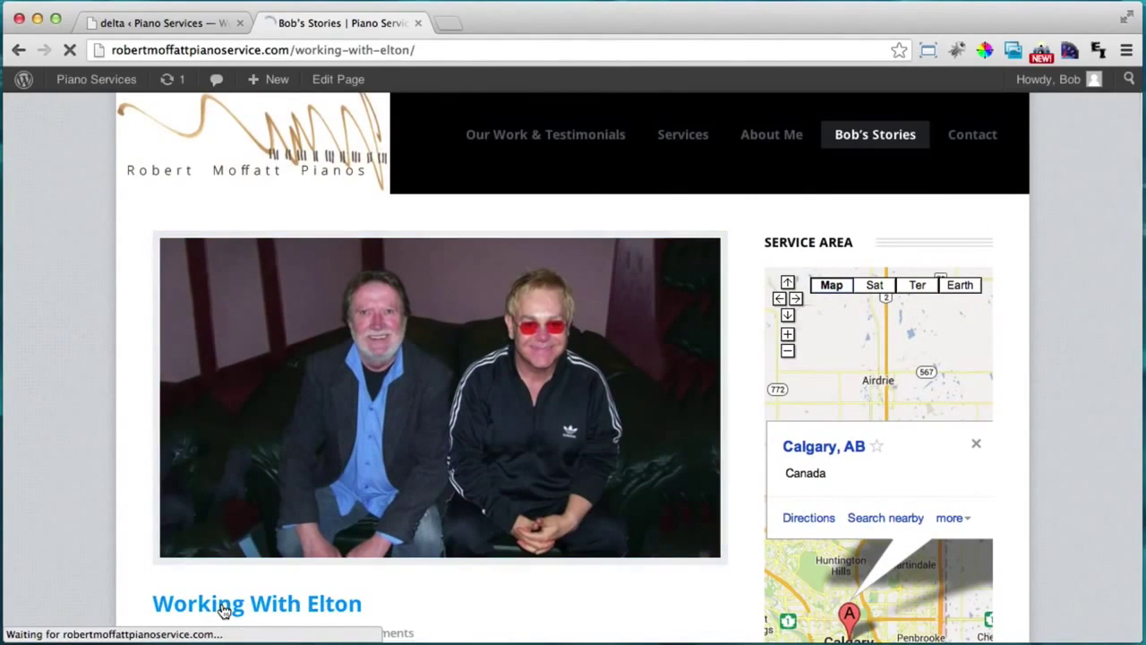
# Step: Inspect the post's placeholder header title, then go back to the theme options
pyautogui.moveTo(164, 291); pyautogui.dragTo(571, 285)
pyautogui.doubleClick(578, 290)
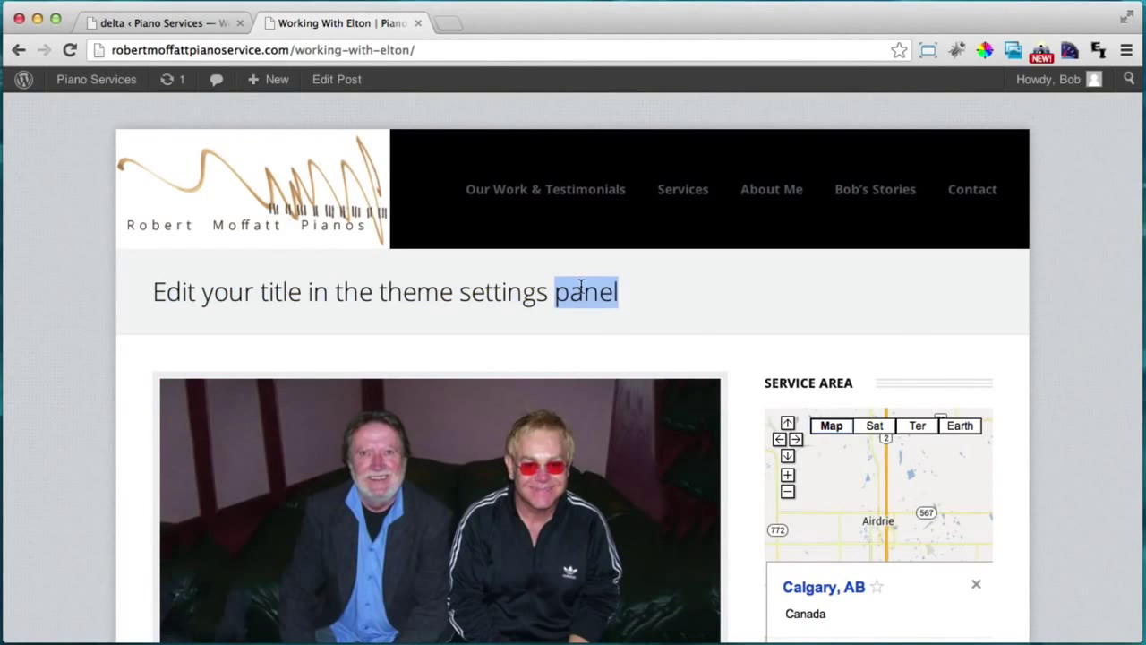
pyautogui.rightClick(586, 288)
pyautogui.click(381, 302)
pyautogui.tripleClick(363, 315)
pyautogui.click(313, 300)
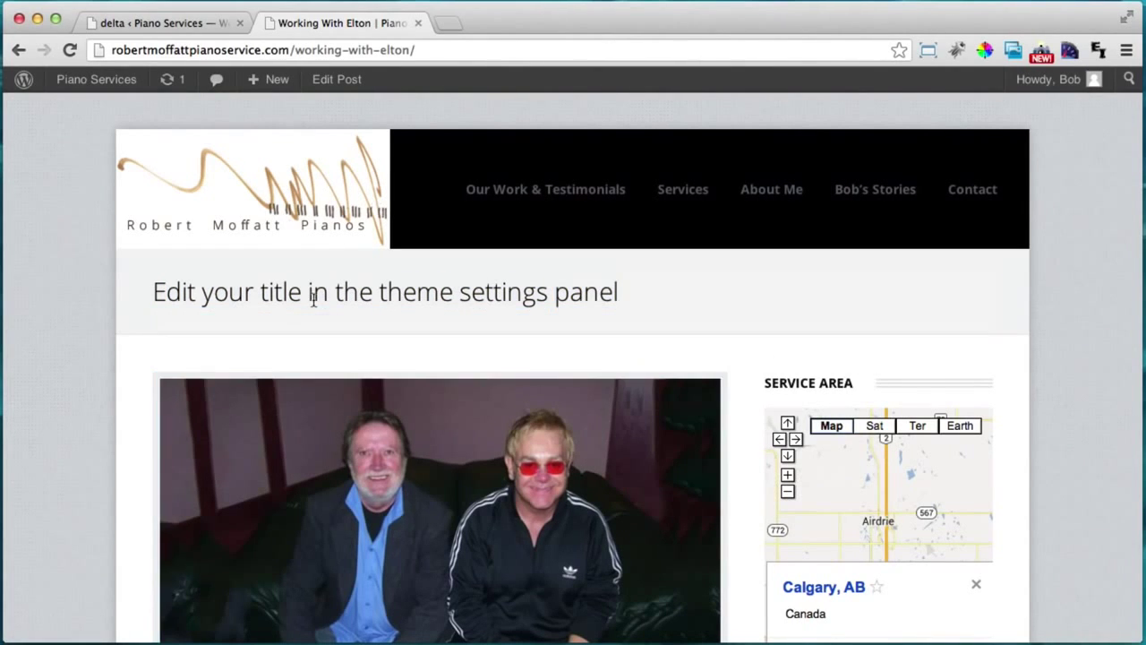
pyautogui.click(207, 30)
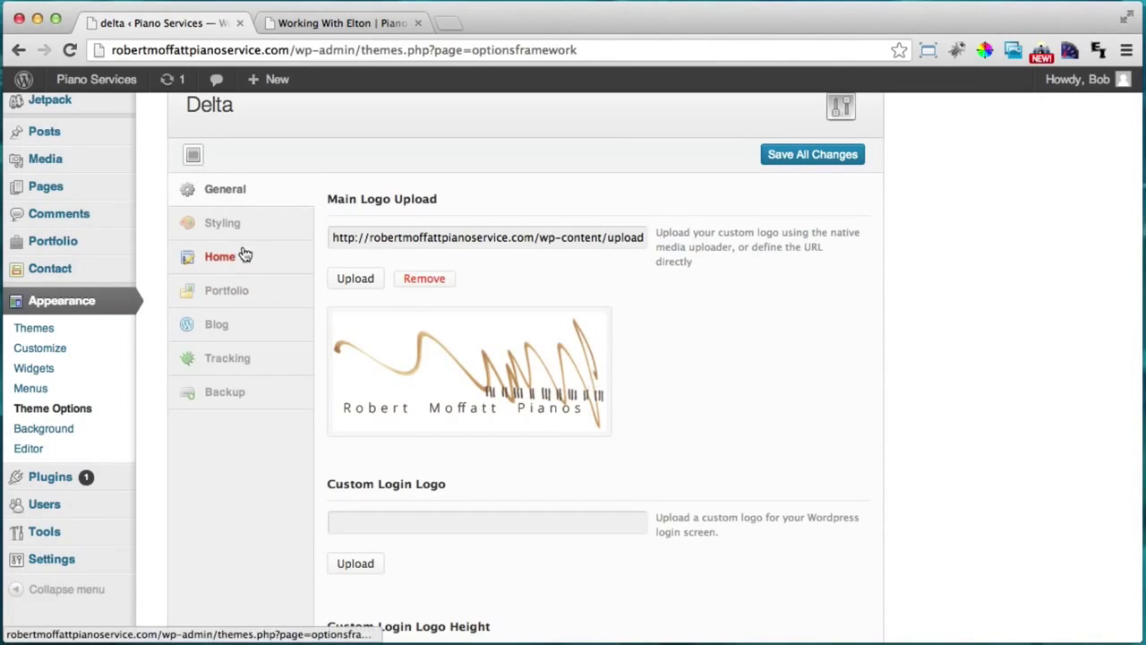
pyautogui.scroll(-5, 380, 318)
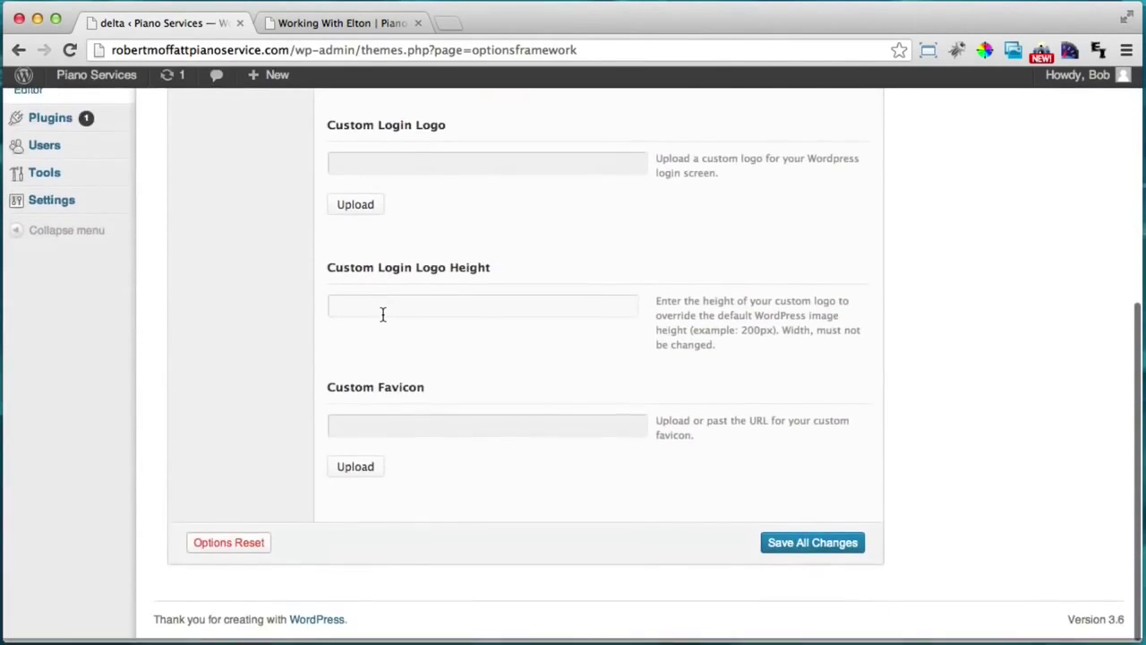
pyautogui.scroll(4, 383, 318)
pyautogui.scroll(2, 383, 320)
pyautogui.click(201, 363)
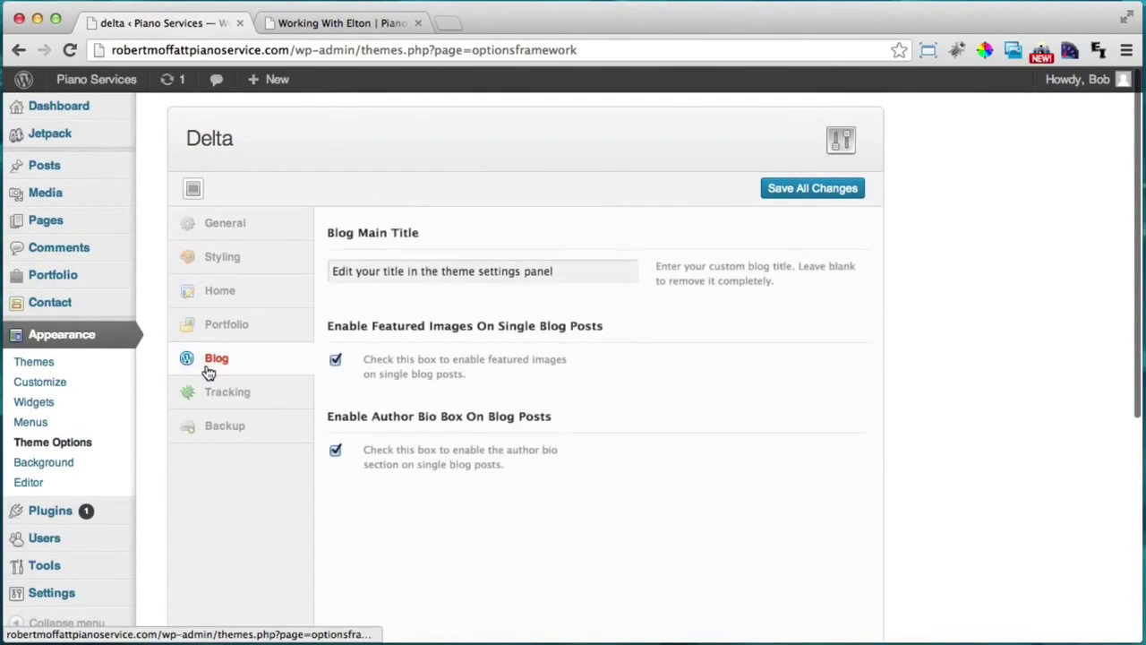
pyautogui.tripleClick(421, 274)
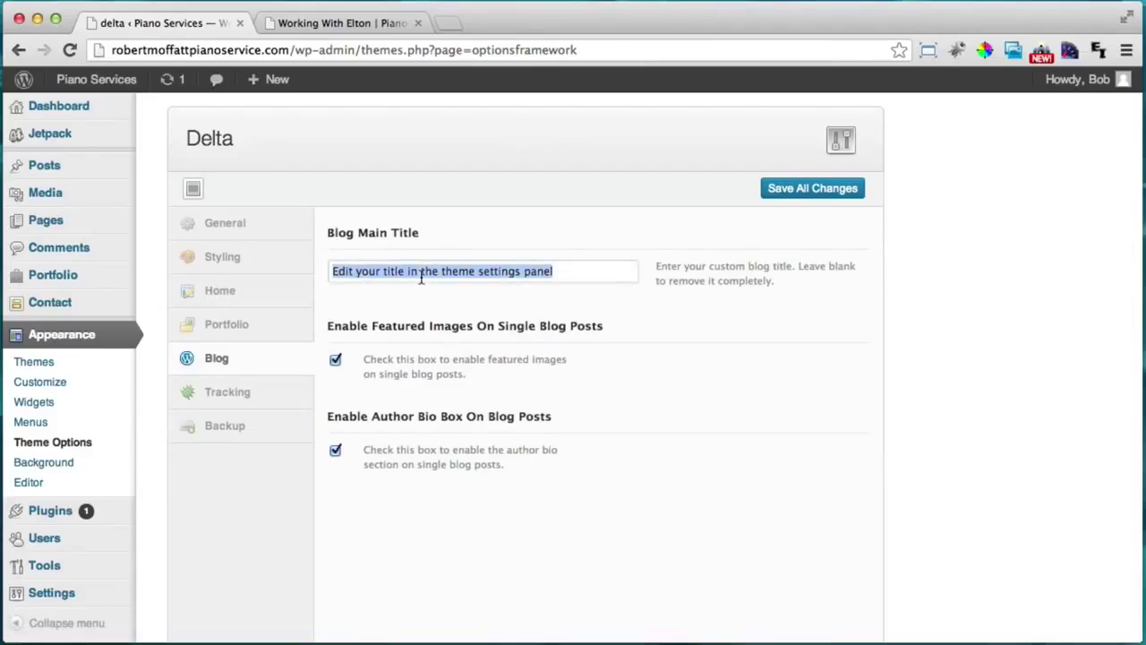
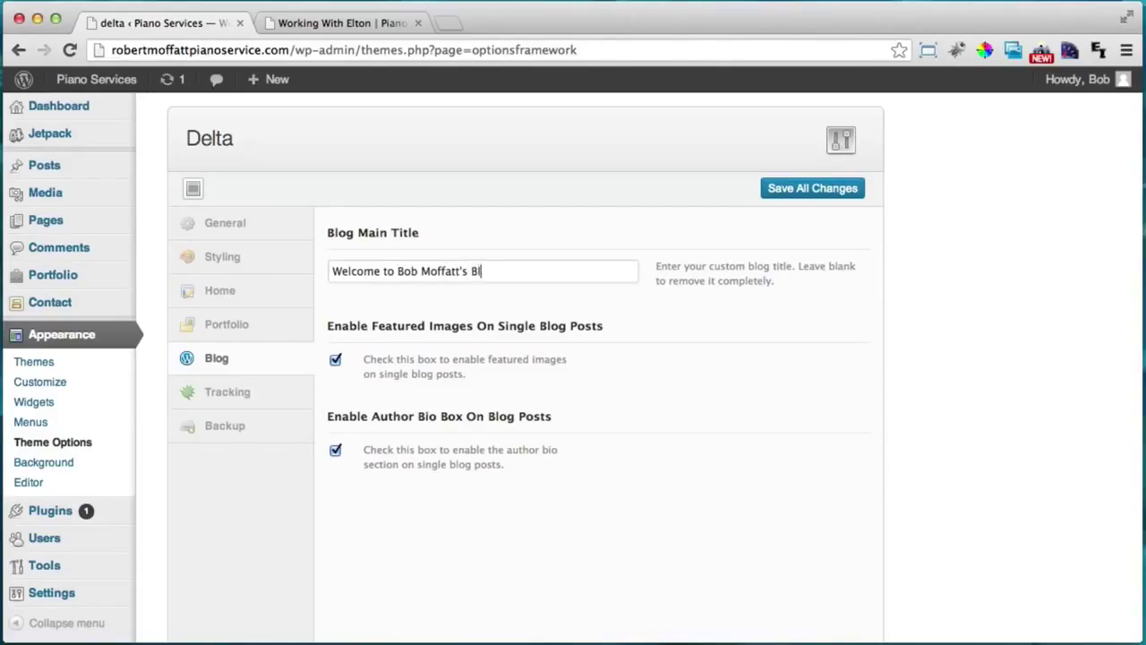
pyautogui.click(775, 191)
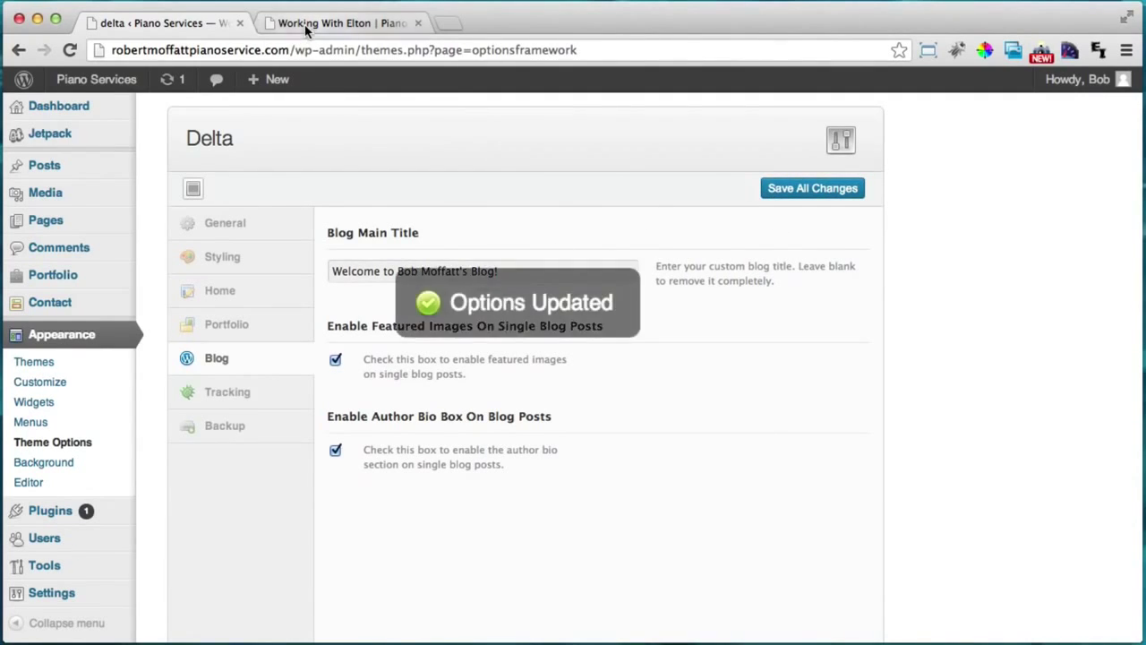
pyautogui.click(340, 23)
pyautogui.click(69, 51)
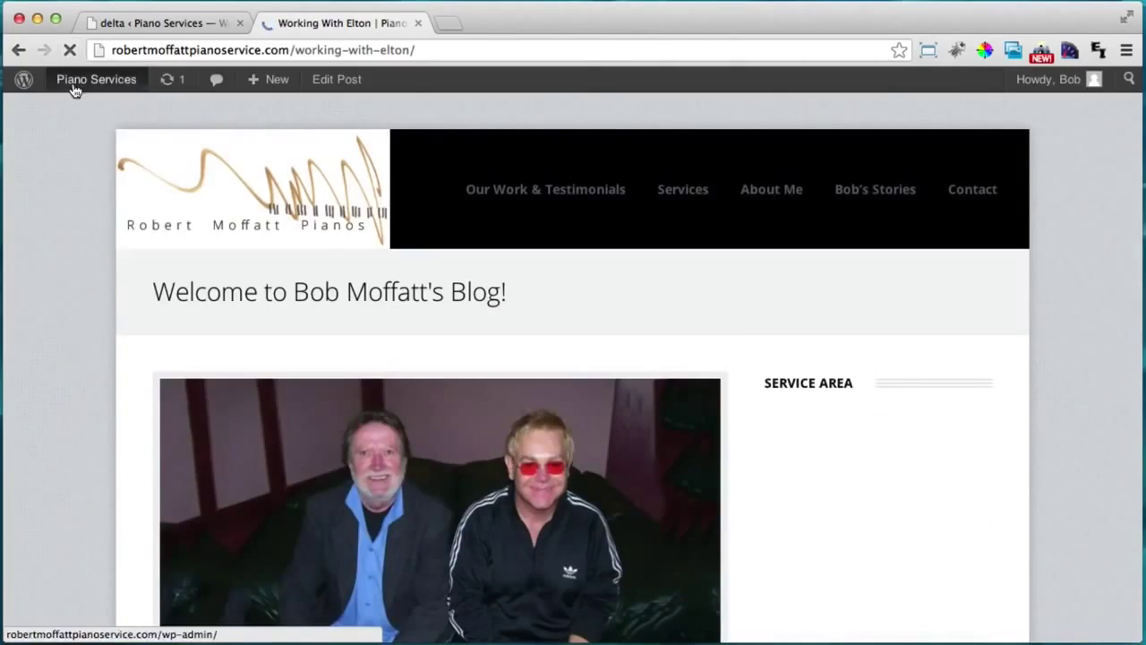
# Step: Go to the home page via the logo and scroll through it
pyautogui.scroll(-10, 456, 291)
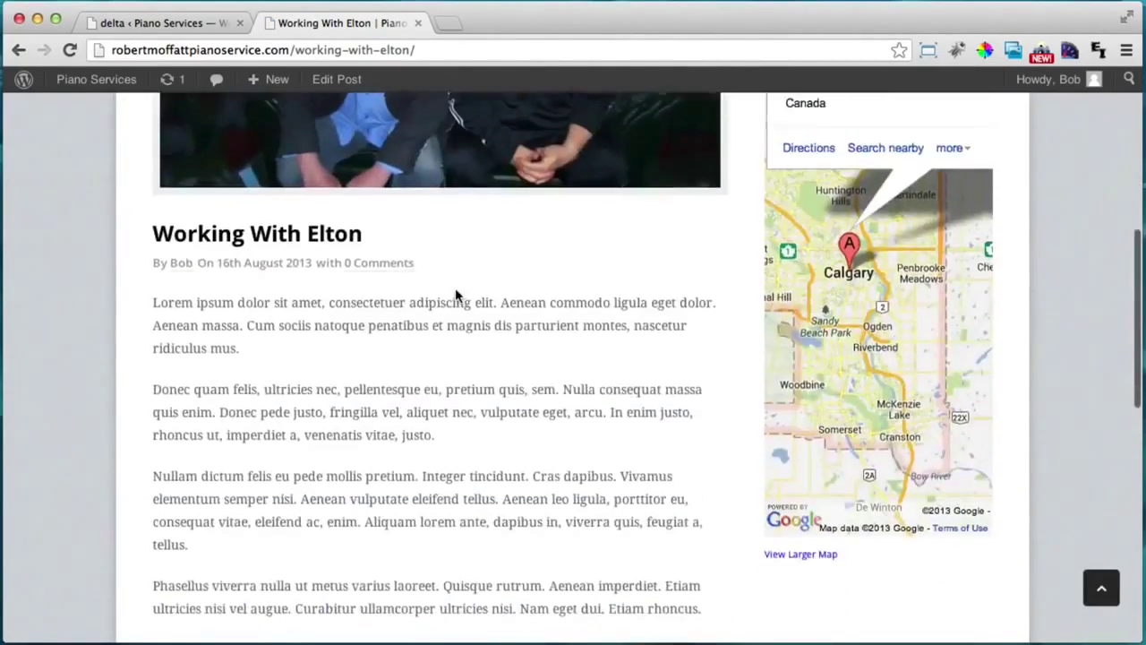
pyautogui.scroll(10, 455, 291)
pyautogui.click(260, 210)
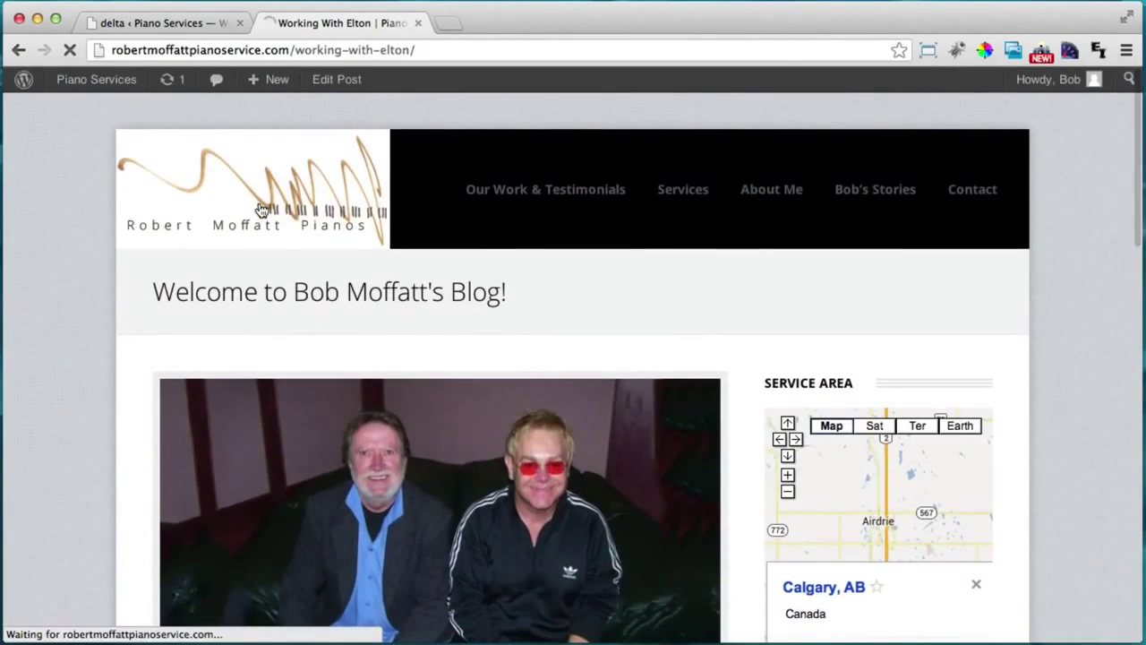
pyautogui.scroll(-3, 107, 339)
pyautogui.scroll(-1, 106, 338)
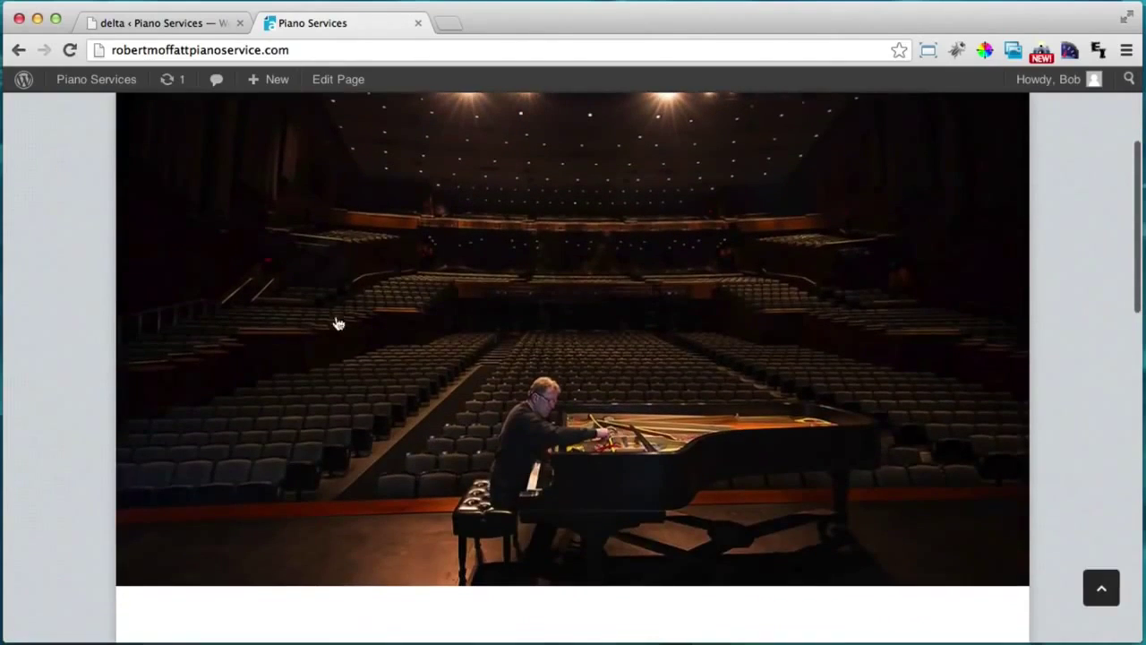
pyautogui.scroll(-4, 868, 296)
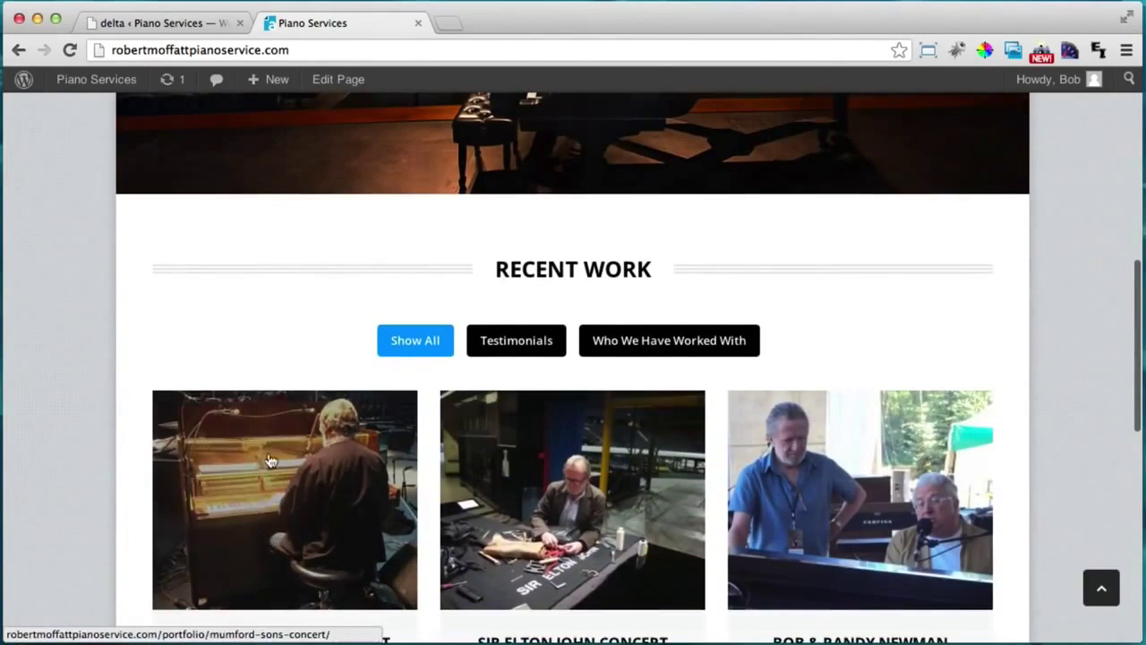
pyautogui.scroll(-3, 186, 335)
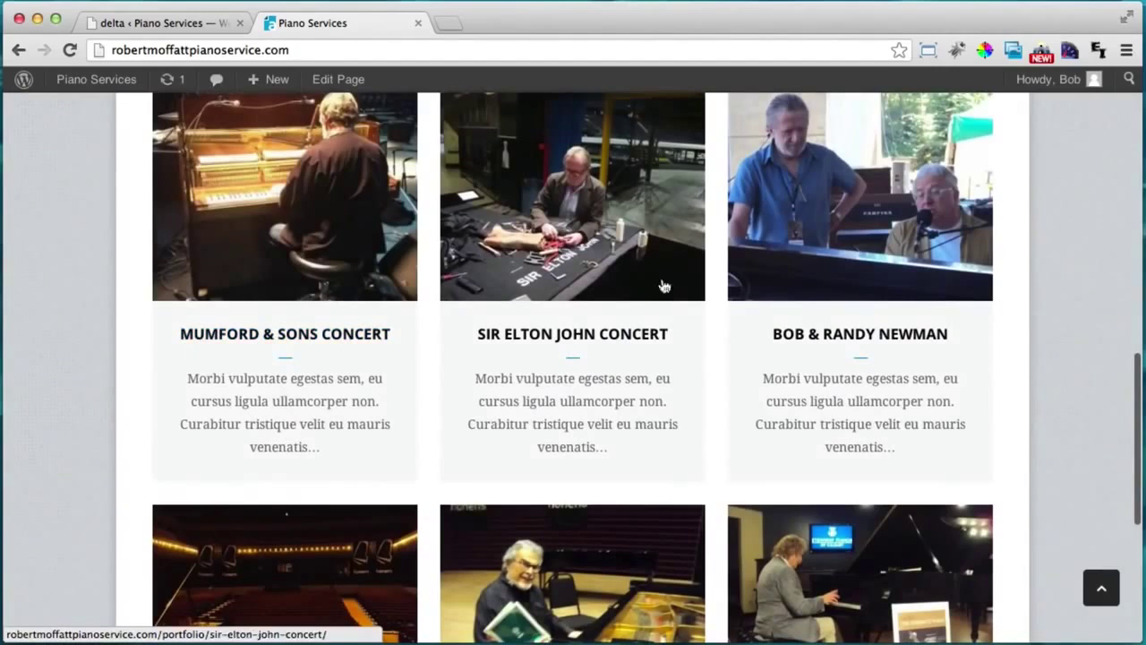
pyautogui.scroll(5, 359, 487)
pyautogui.scroll(3, 360, 487)
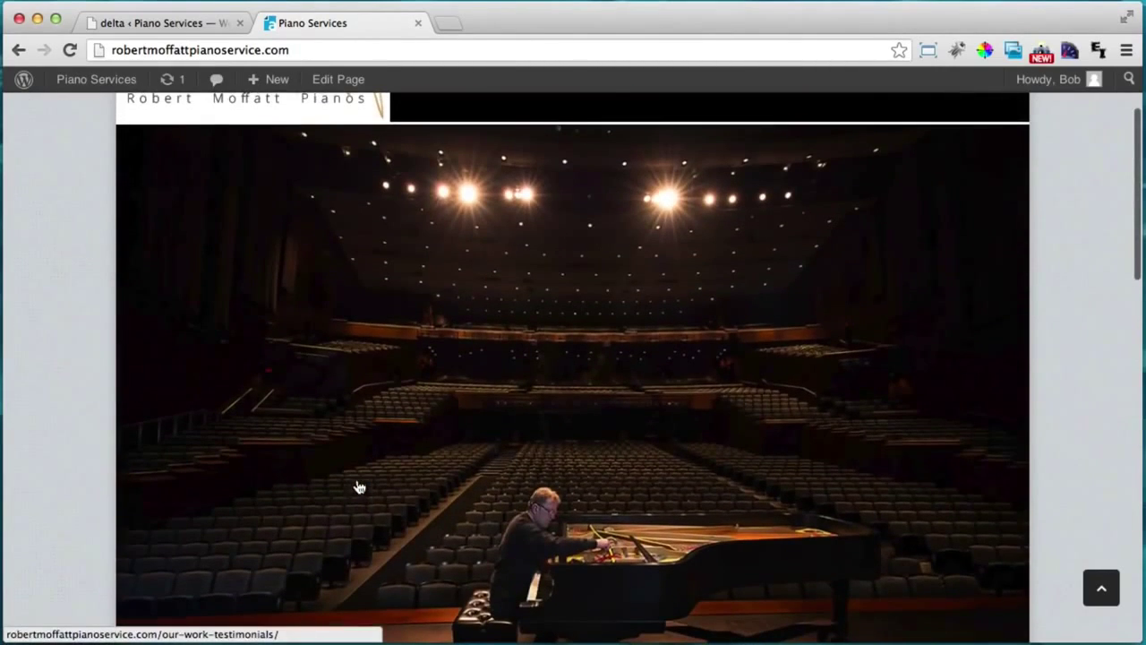
# Step: View the Our Work & Testimonials page and its Honens Competition portfolio item
pyautogui.click(495, 425)
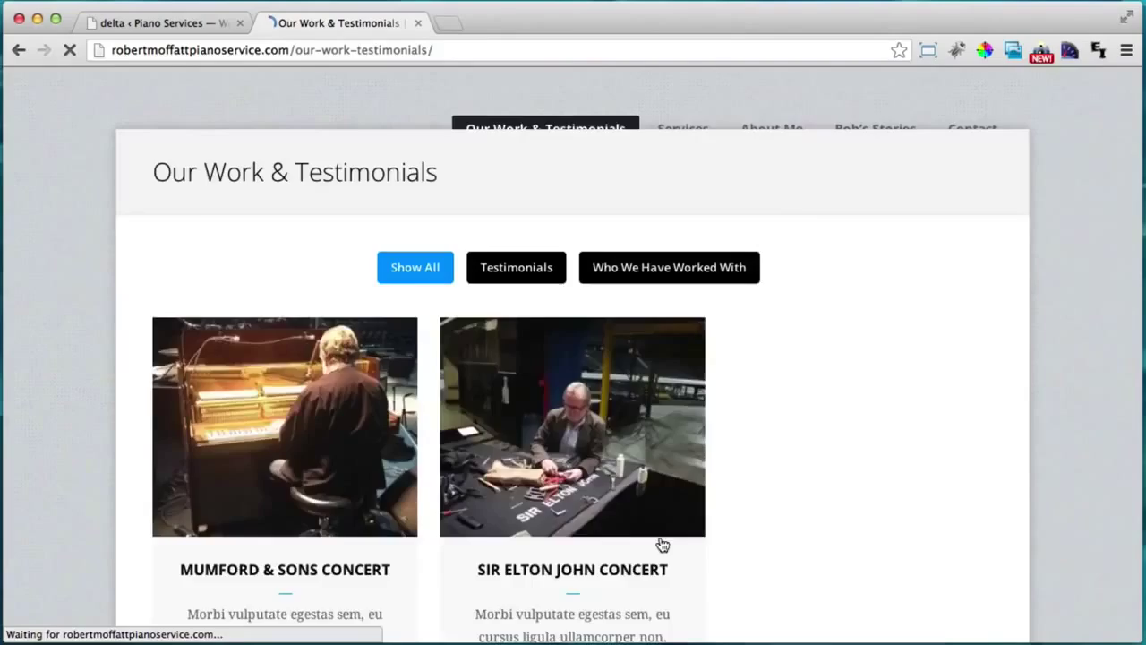
pyautogui.scroll(-3, 307, 392)
pyautogui.scroll(-5, 308, 392)
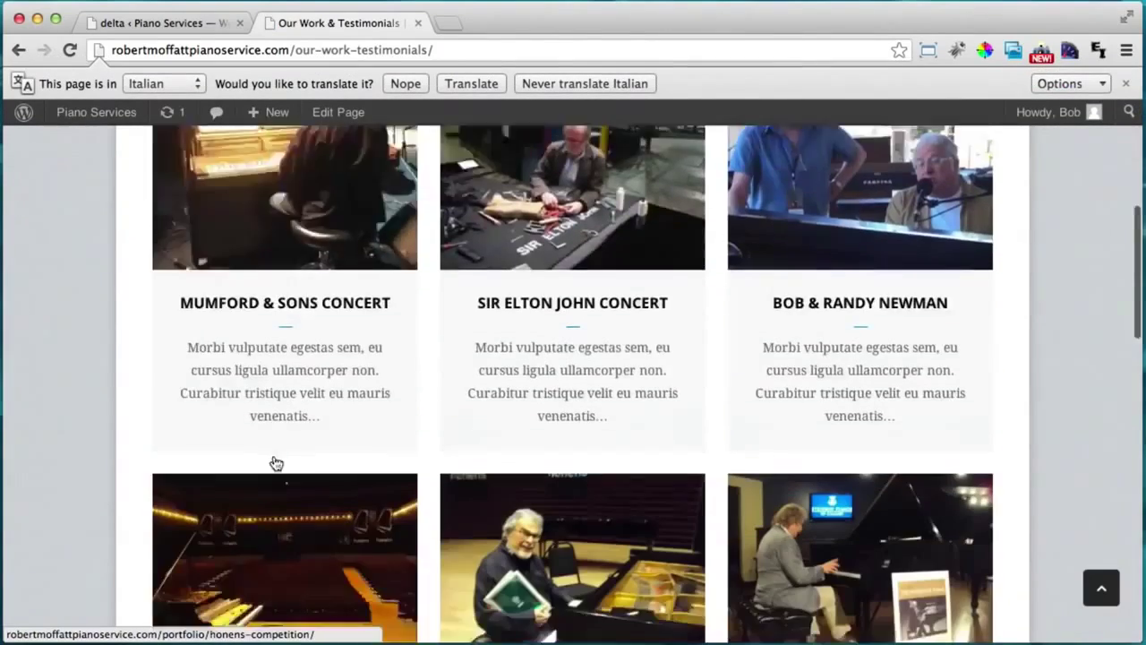
pyautogui.click(415, 490)
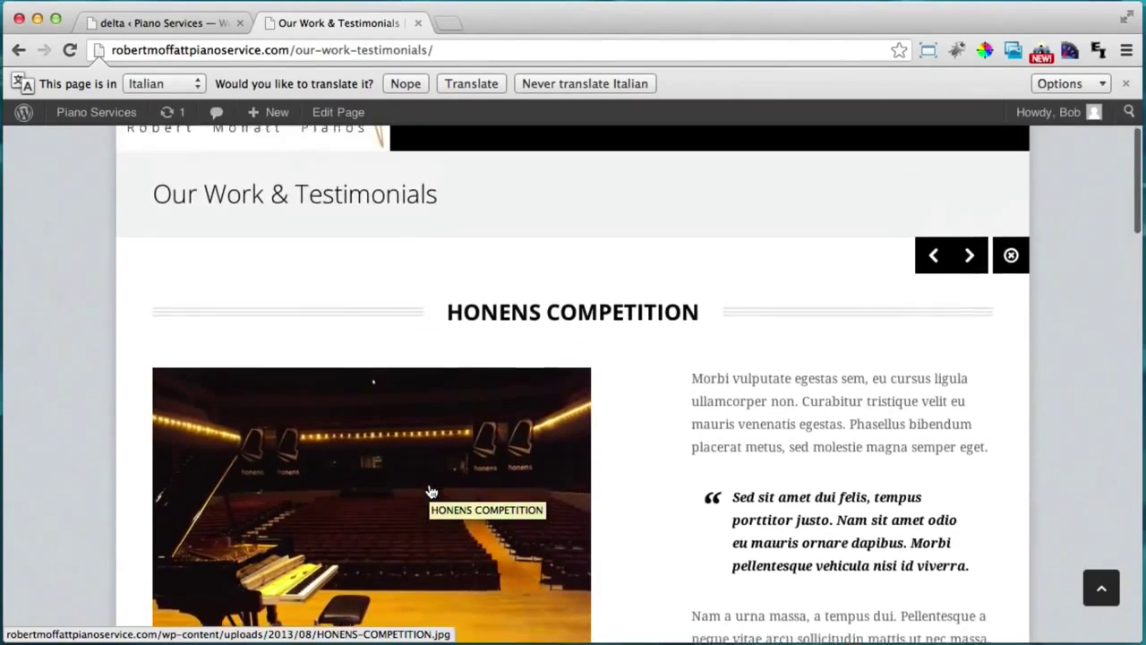
pyautogui.scroll(-4, 430, 492)
# Step: Visit the Contact and About Me pages, ending on Services with Tuning, Repair and Refinishing rates
pyautogui.click(756, 520)
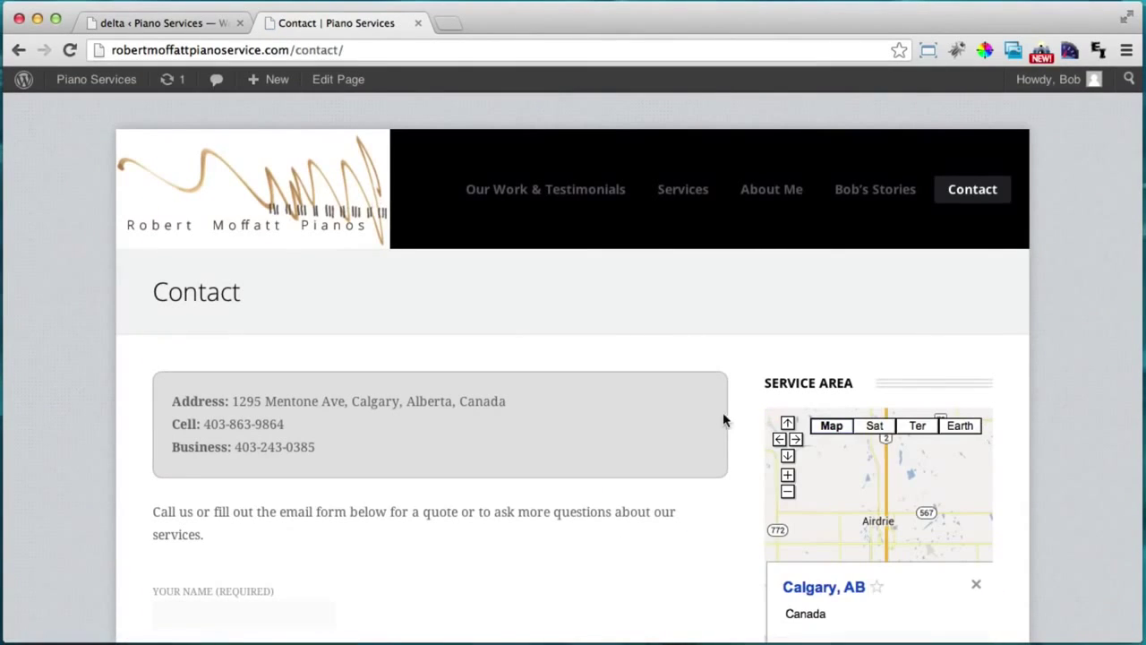
pyautogui.click(759, 192)
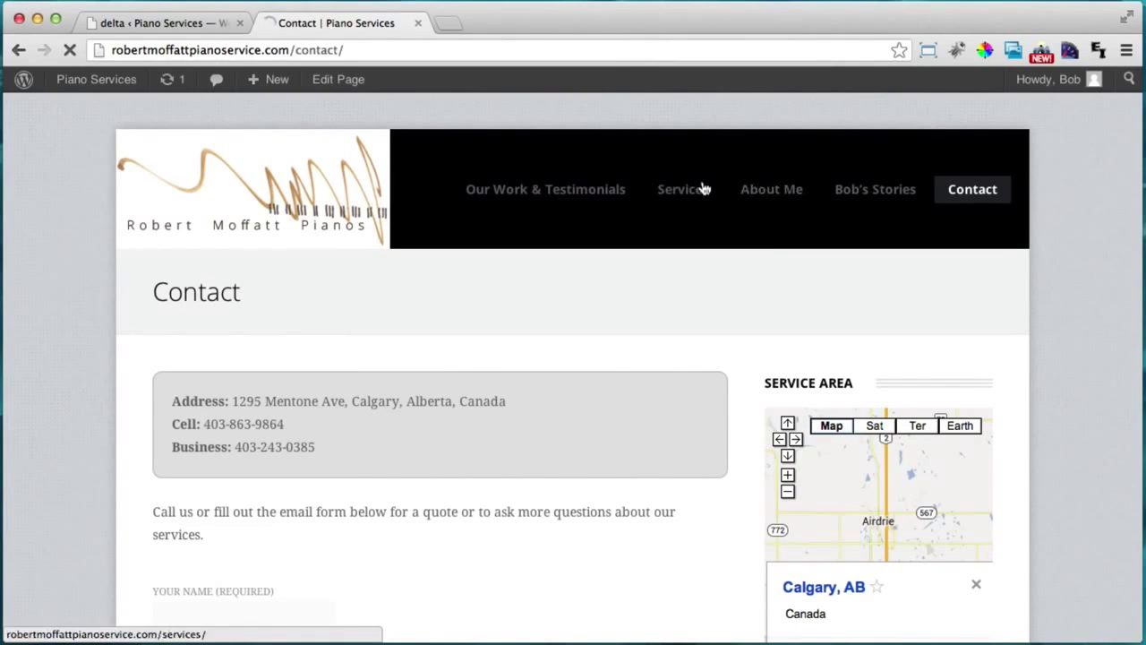
pyautogui.scroll(-2, 417, 460)
pyautogui.scroll(2, 416, 459)
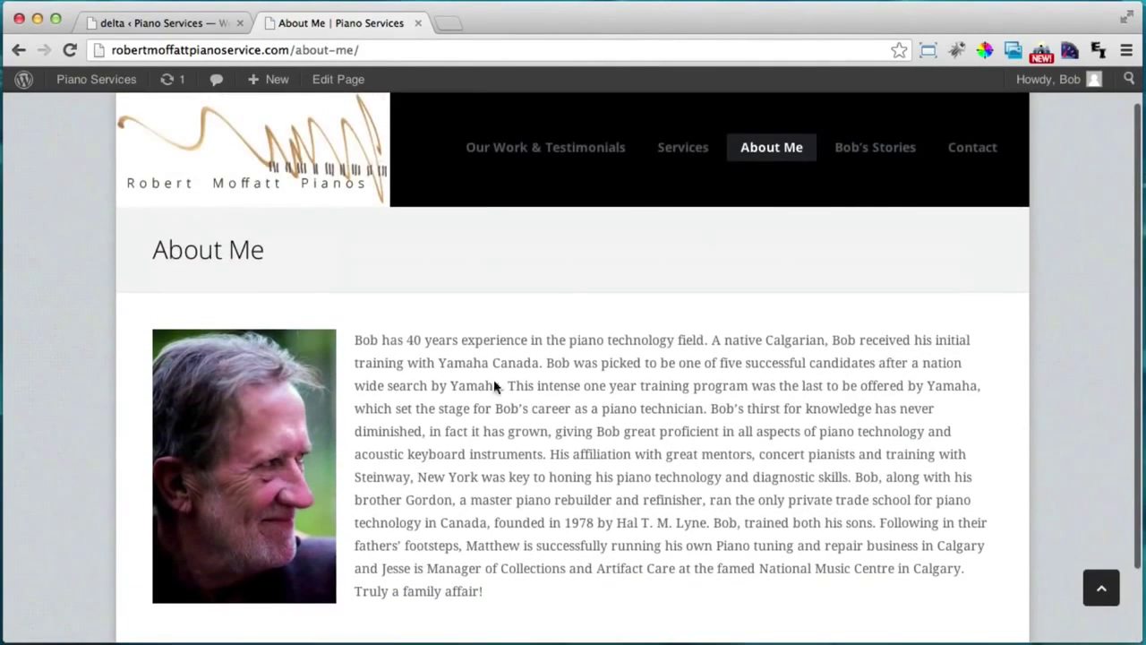
pyautogui.click(699, 150)
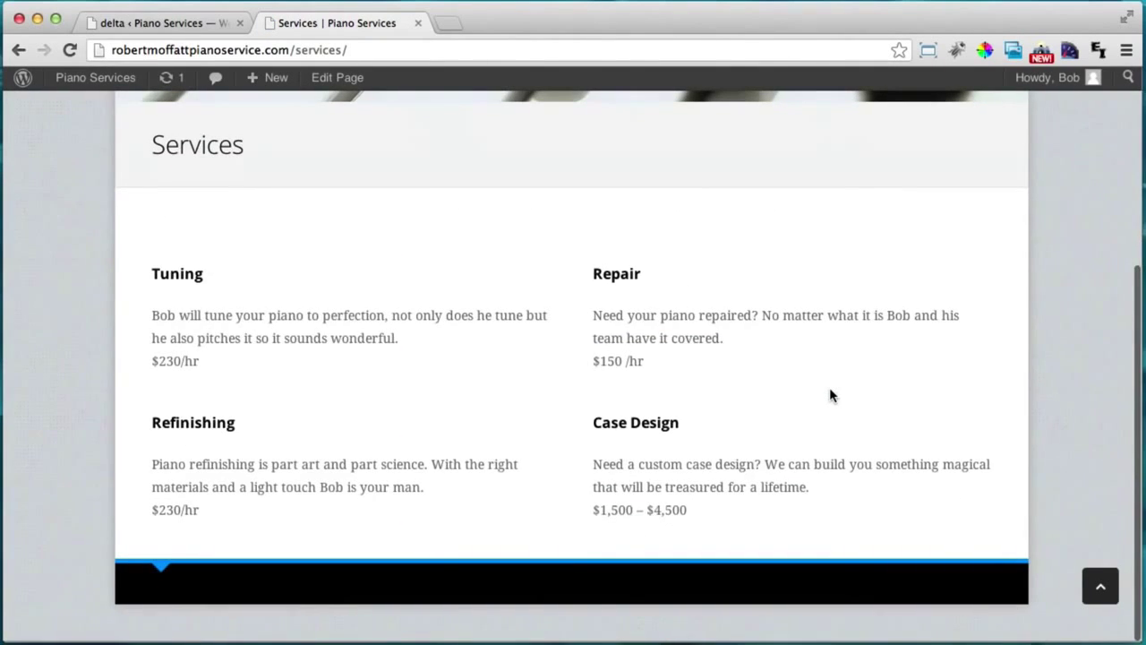
pyautogui.scroll(4, 830, 390)
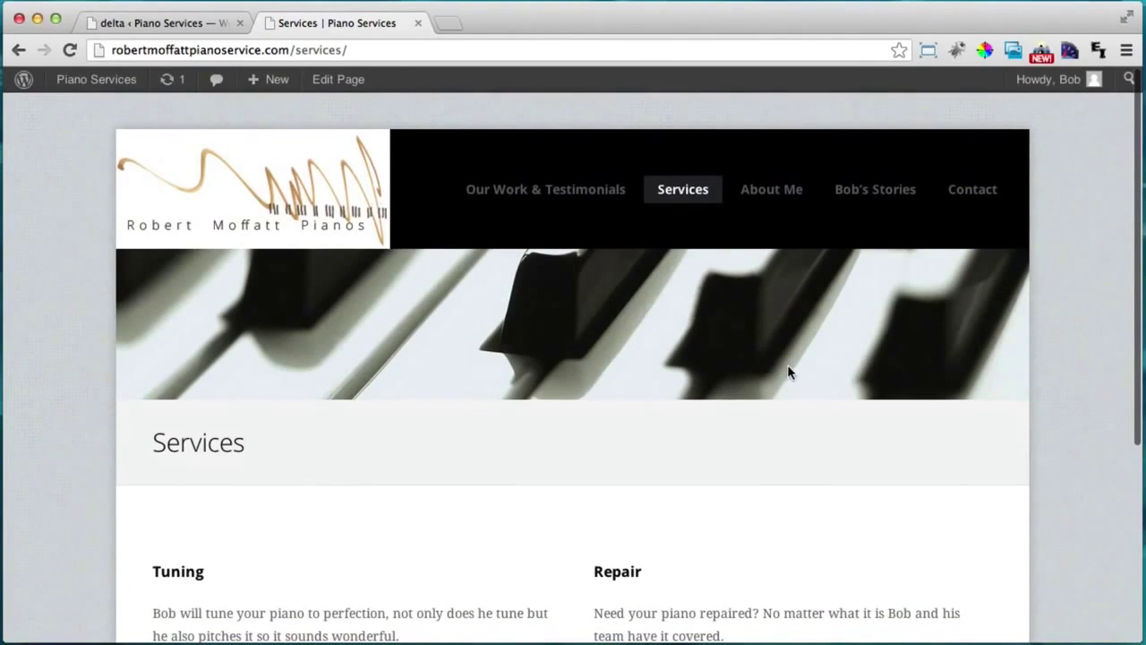